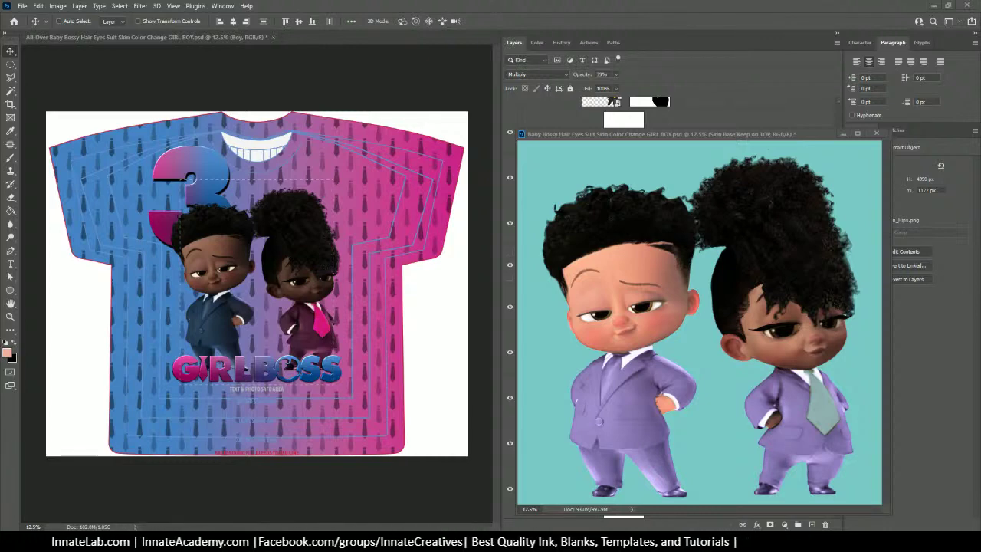
Switch to the Facebook group in the browser and expand the remaining comments on the Baby Bossy template demo post
key(alt+Tab)
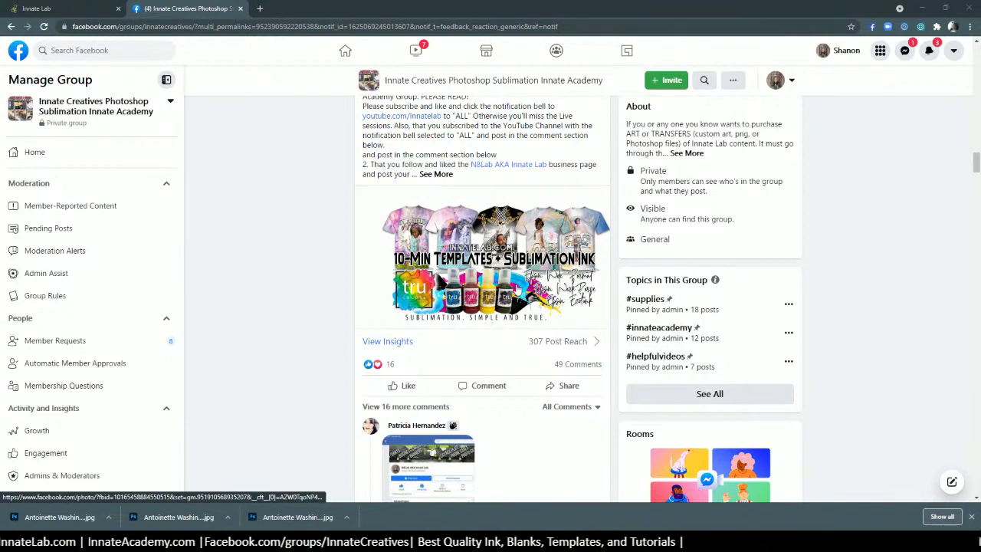
scroll(518, 288, up, 5)
scroll(518, 288, up, 10)
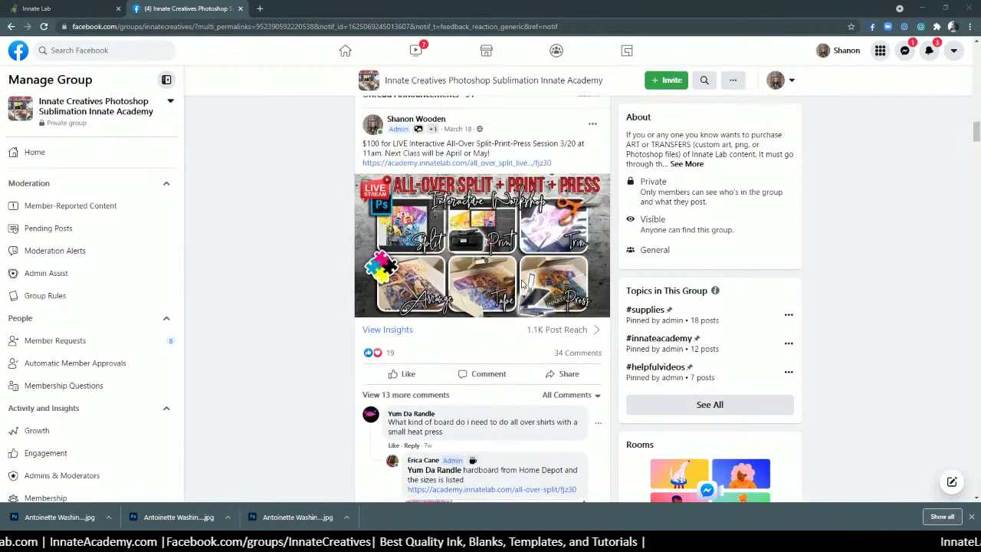
scroll(521, 284, up, 2)
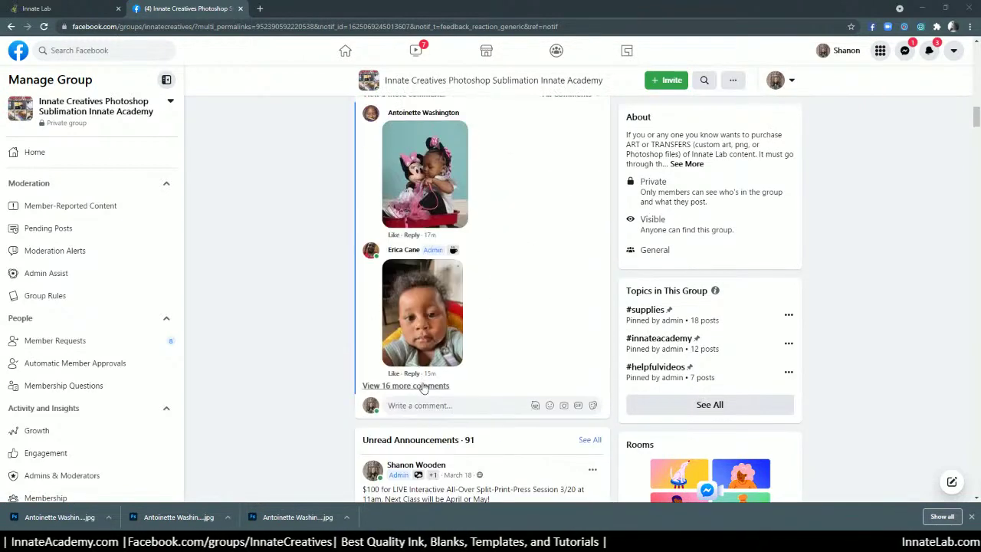
scroll(442, 331, up, 3)
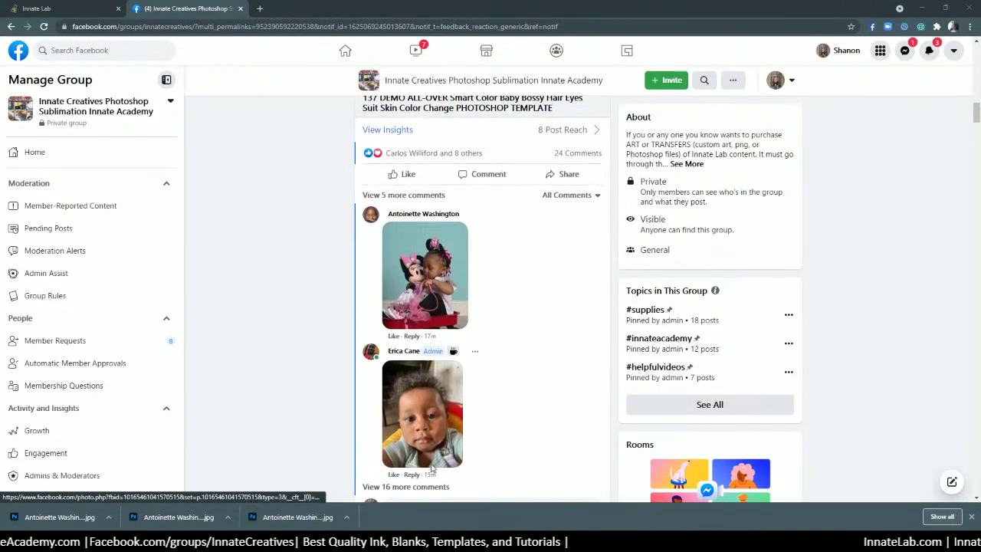
scroll(442, 331, down, 3)
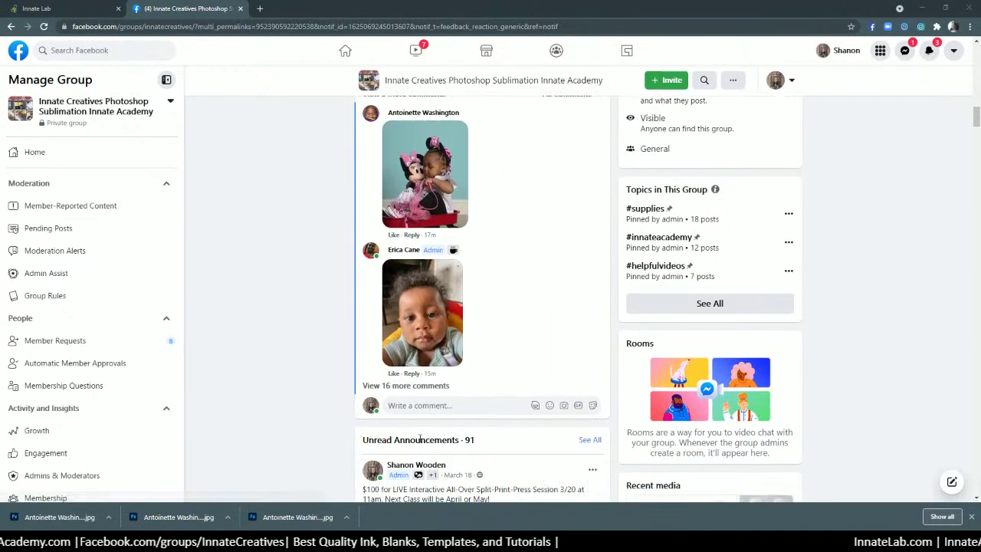
click(423, 386)
Try to open the dark child photo among the newly shown comments, and return to the group post
scroll(422, 391, down, 3)
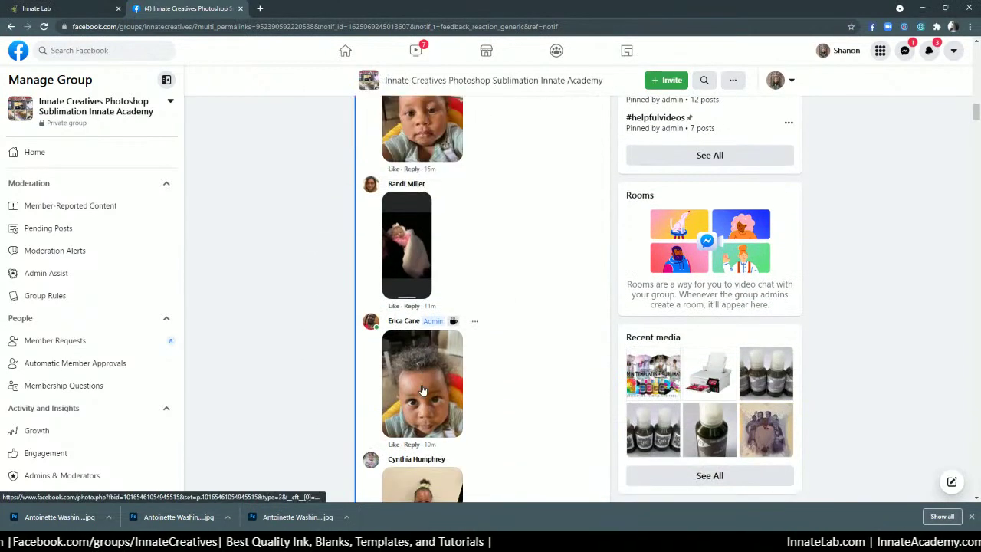
click(410, 232)
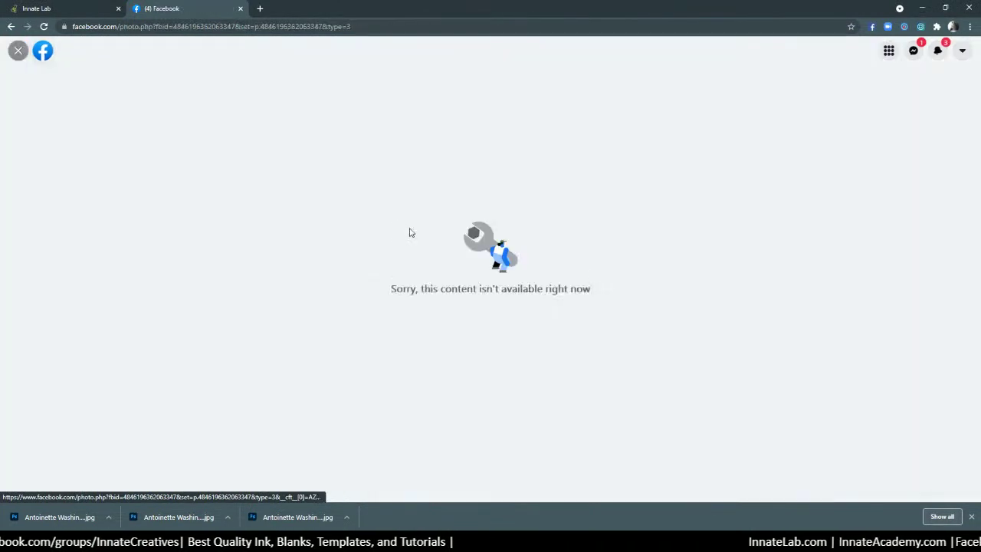
click(10, 26)
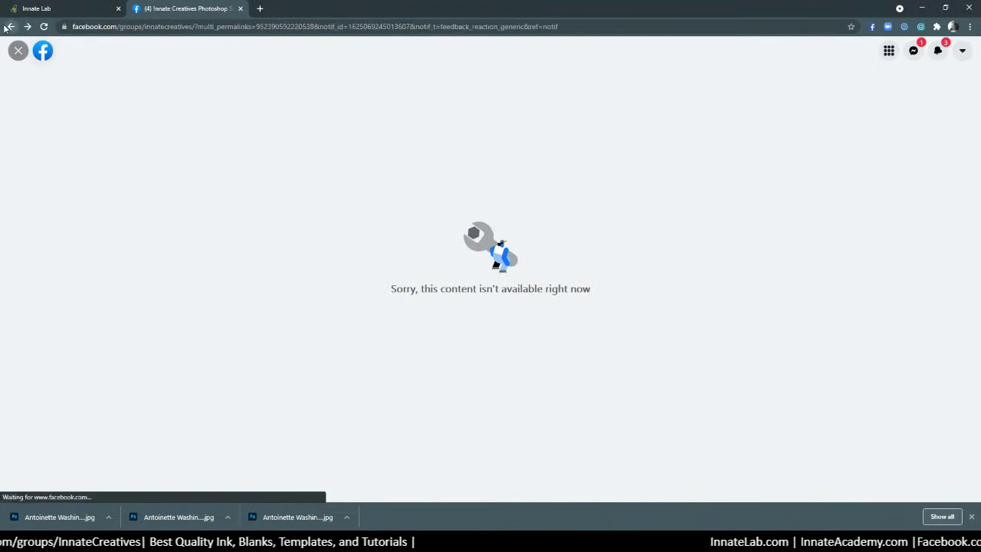
Look through the children's photos posted in the comments, down to the end of the demo post
scroll(501, 337, down, 3)
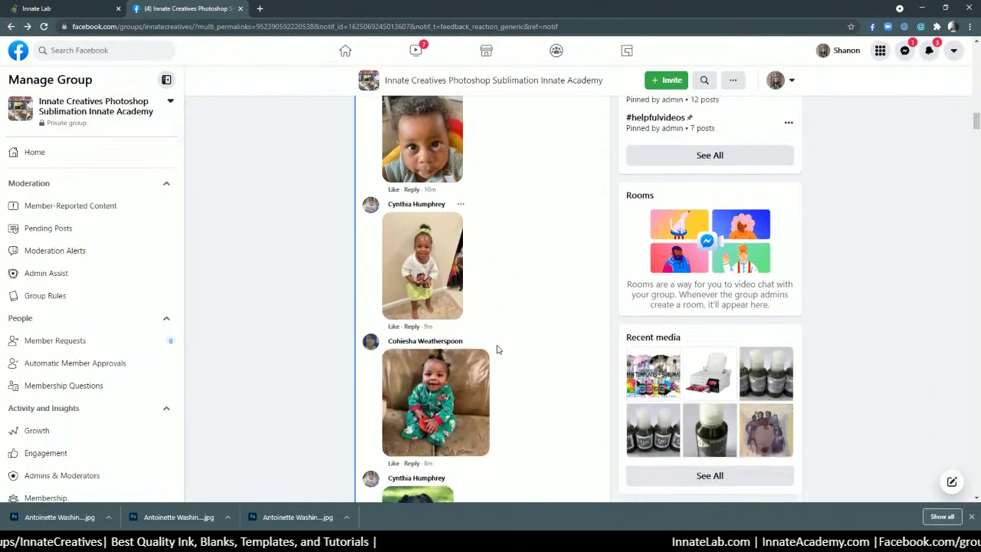
scroll(496, 350, down, 1)
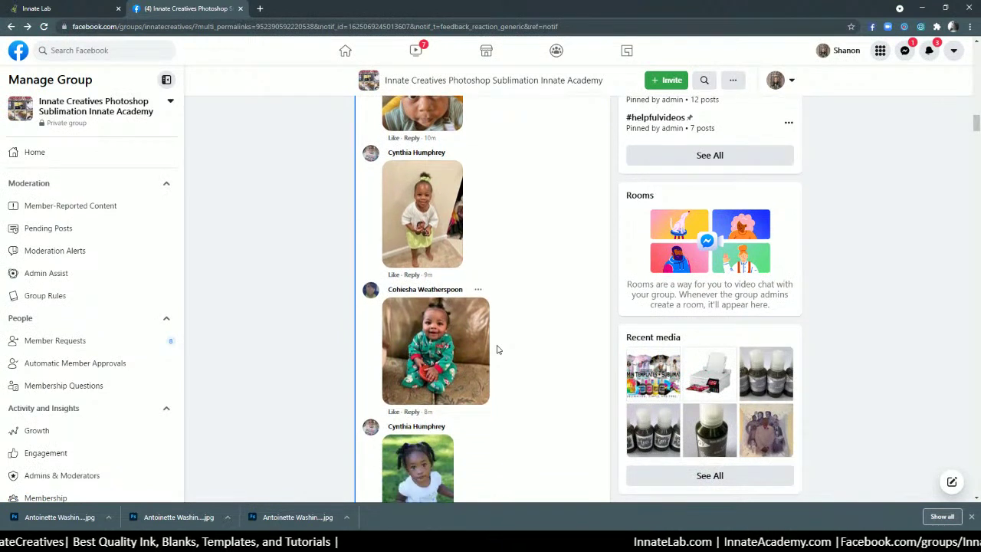
scroll(496, 350, down, 1)
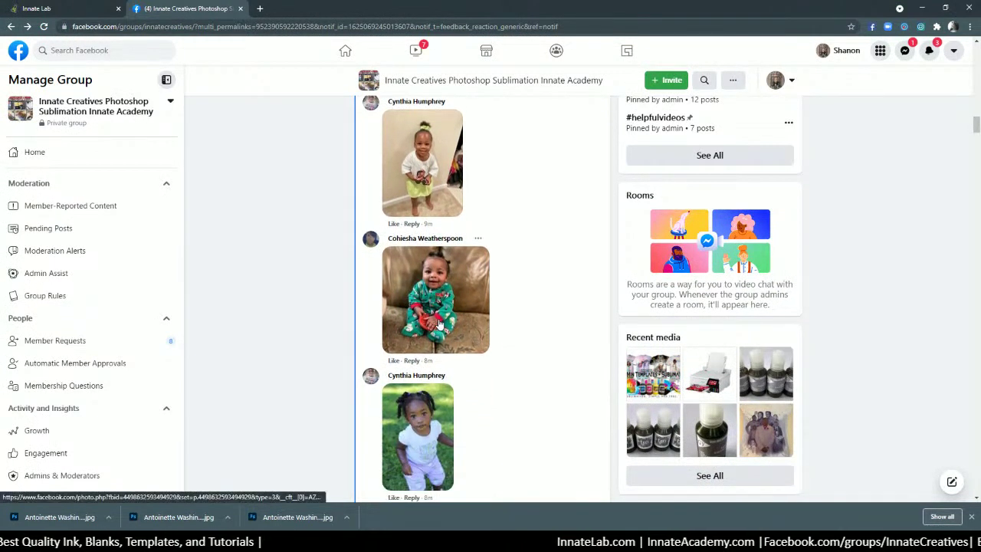
scroll(439, 324, down, 1)
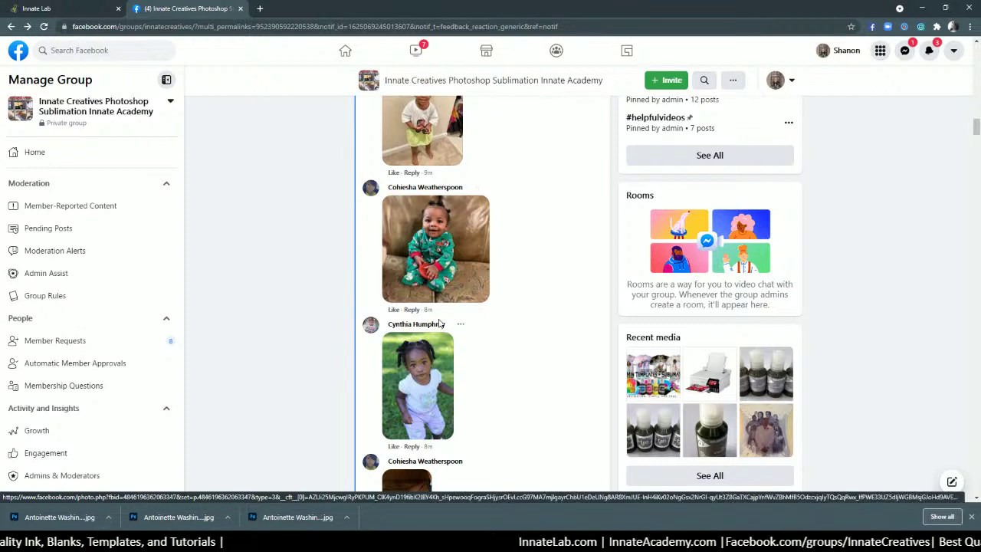
scroll(452, 377, down, 1)
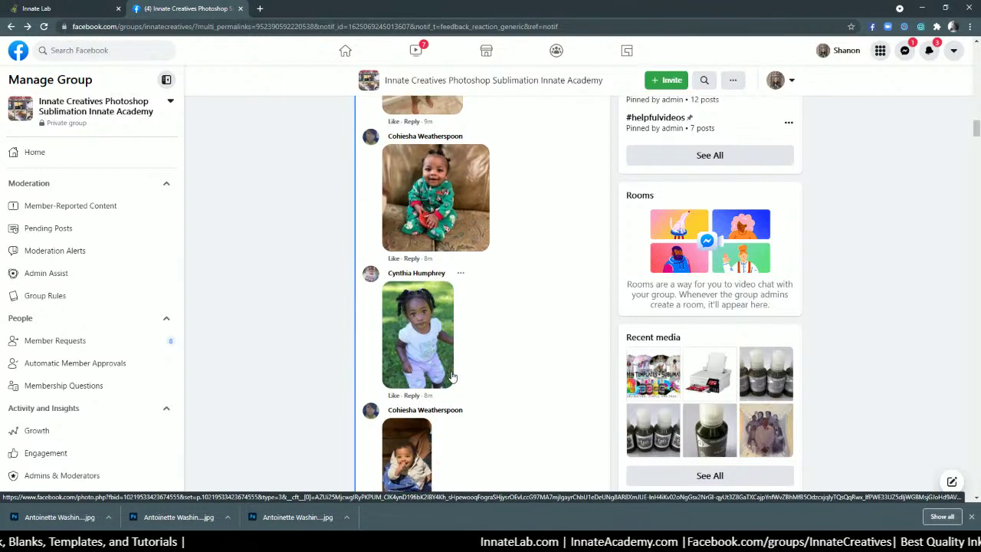
scroll(452, 377, down, 1)
scroll(452, 377, down, 2)
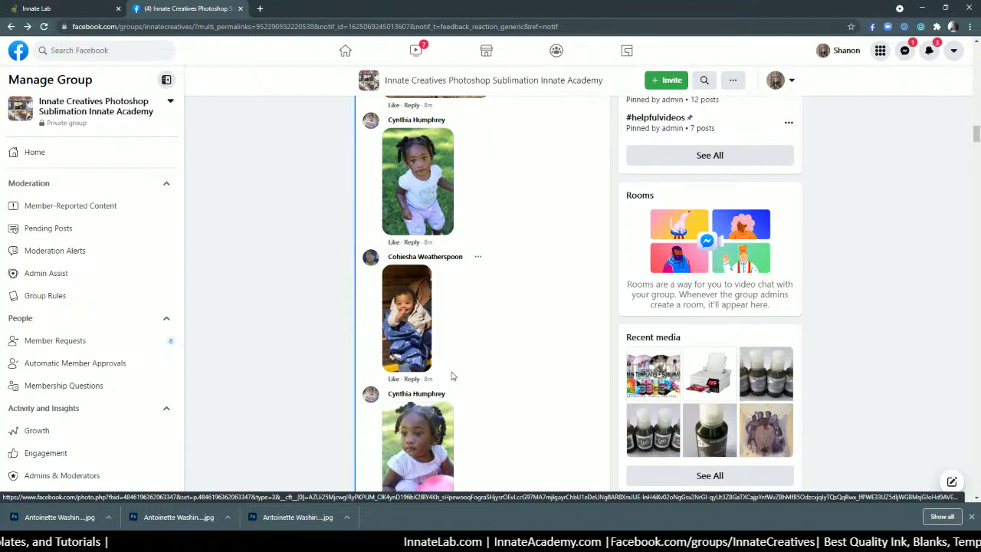
scroll(451, 376, down, 2)
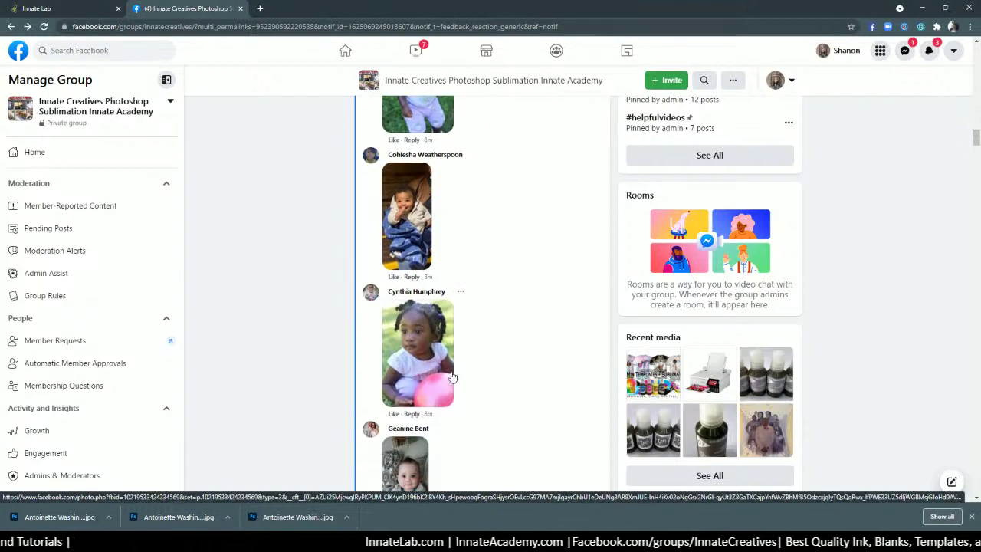
scroll(452, 377, down, 2)
scroll(452, 376, down, 1)
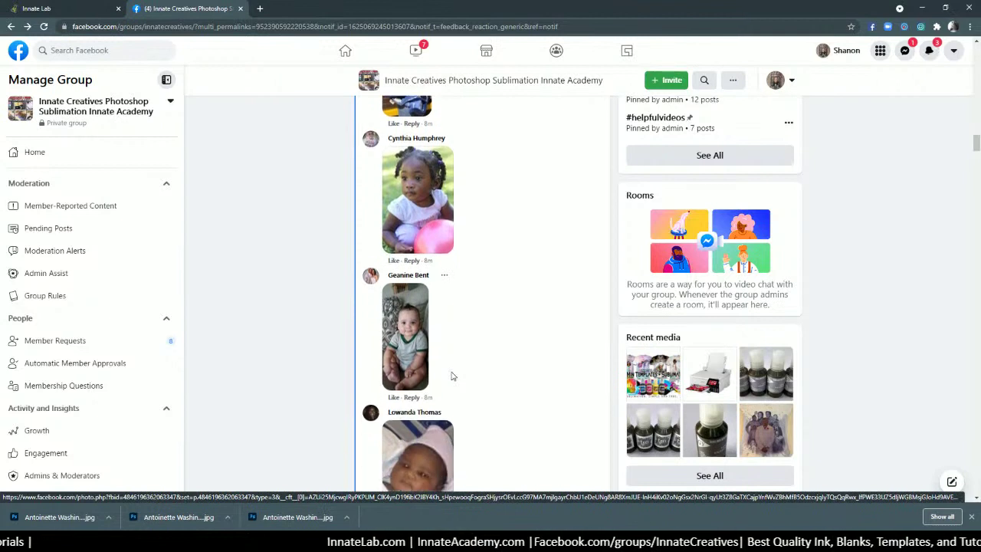
scroll(452, 375, down, 1)
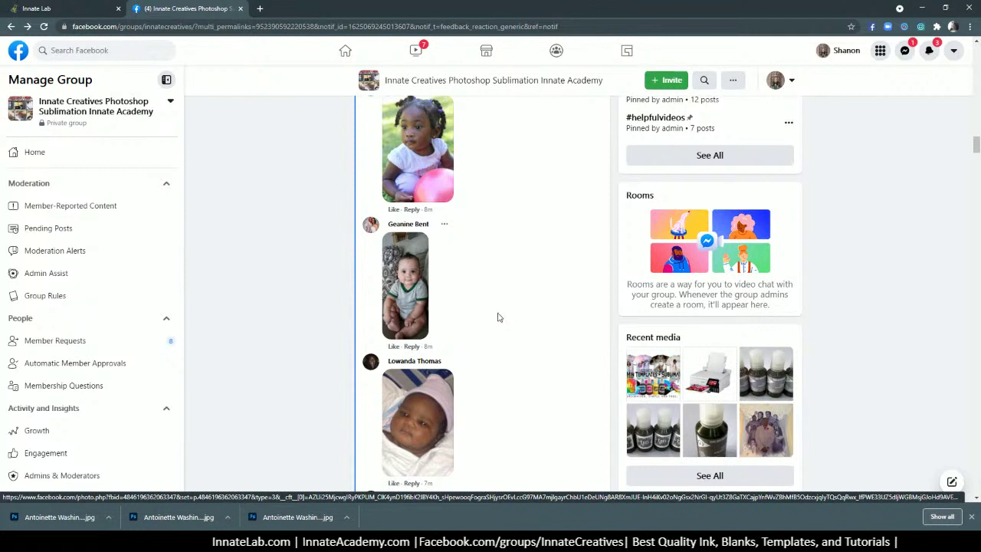
scroll(528, 334, down, 2)
scroll(528, 333, down, 1)
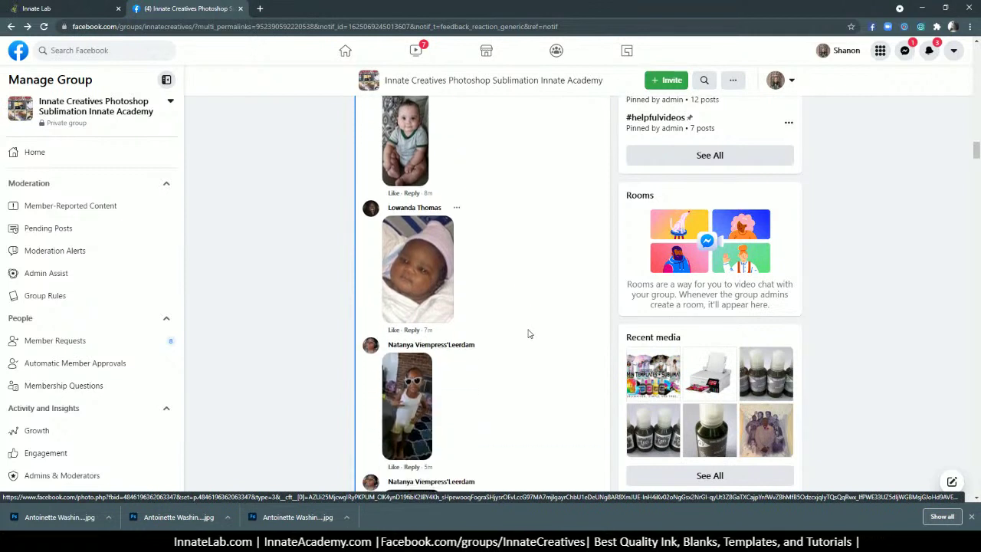
scroll(528, 333, down, 5)
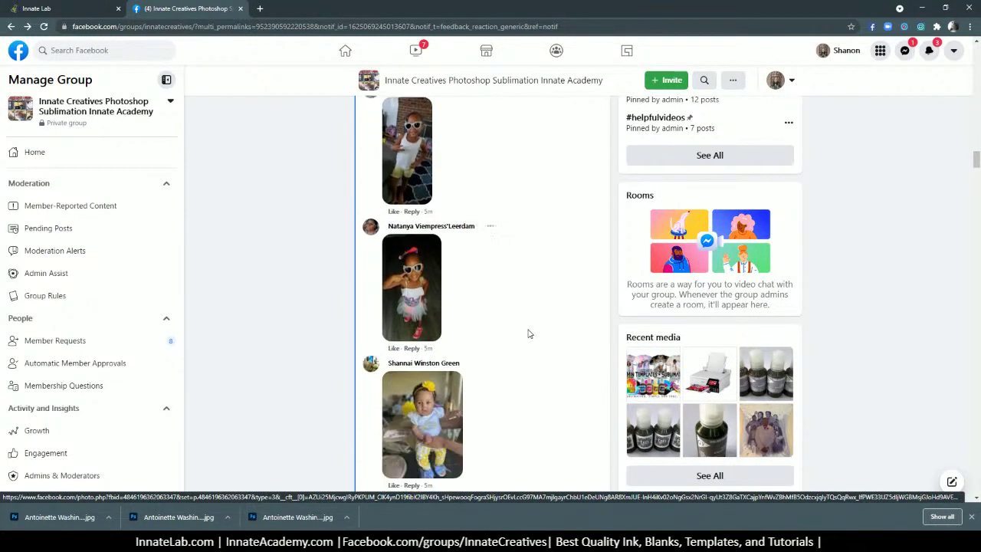
scroll(528, 333, down, 4)
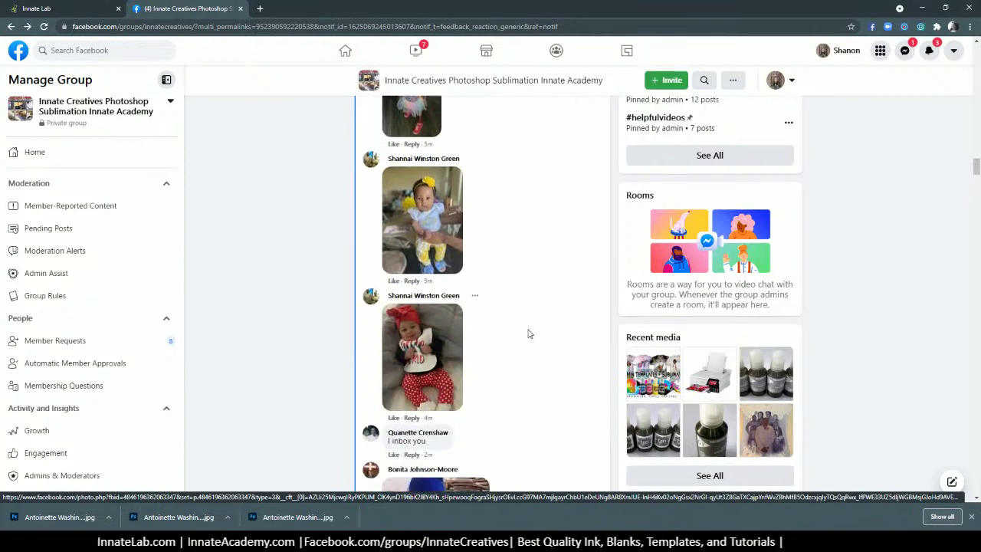
scroll(527, 333, down, 6)
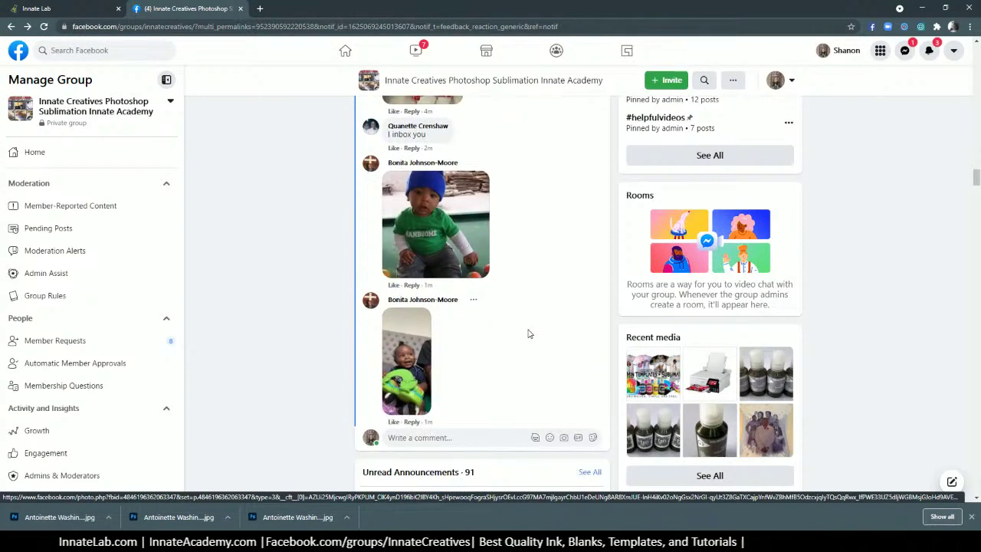
scroll(527, 333, down, 2)
Review the comment photos again from the newest back towards the older ones to compare candidates
scroll(528, 333, up, 6)
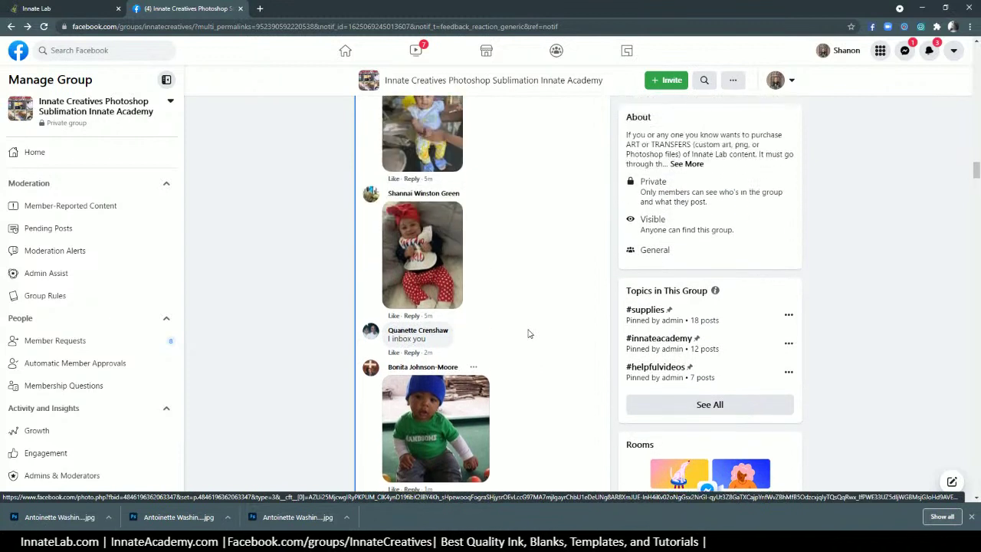
scroll(528, 333, up, 2)
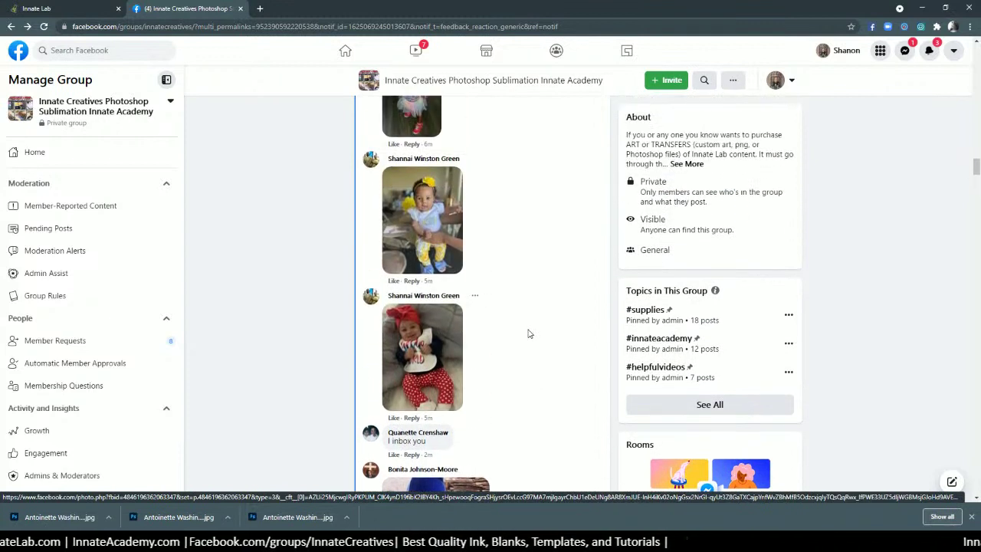
scroll(528, 333, up, 4)
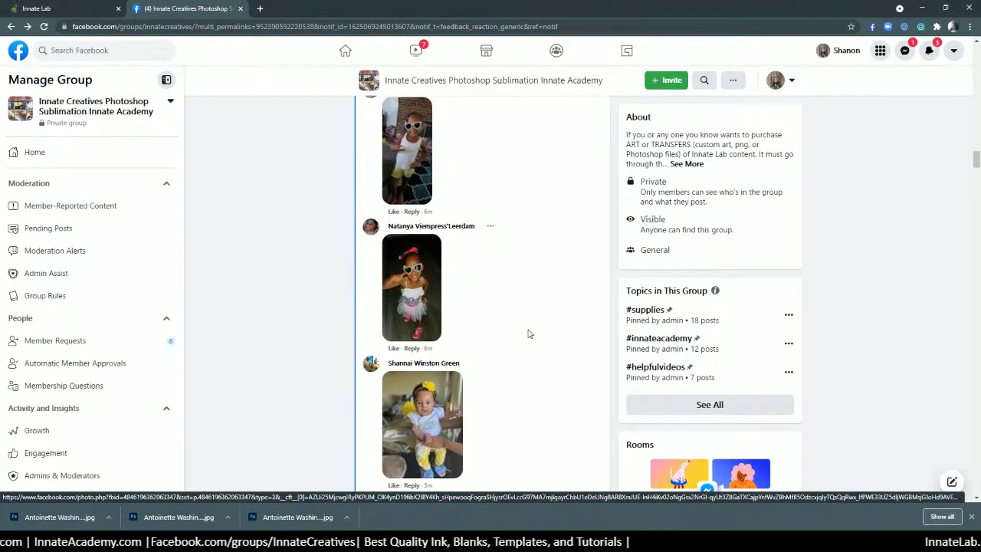
scroll(528, 333, up, 10)
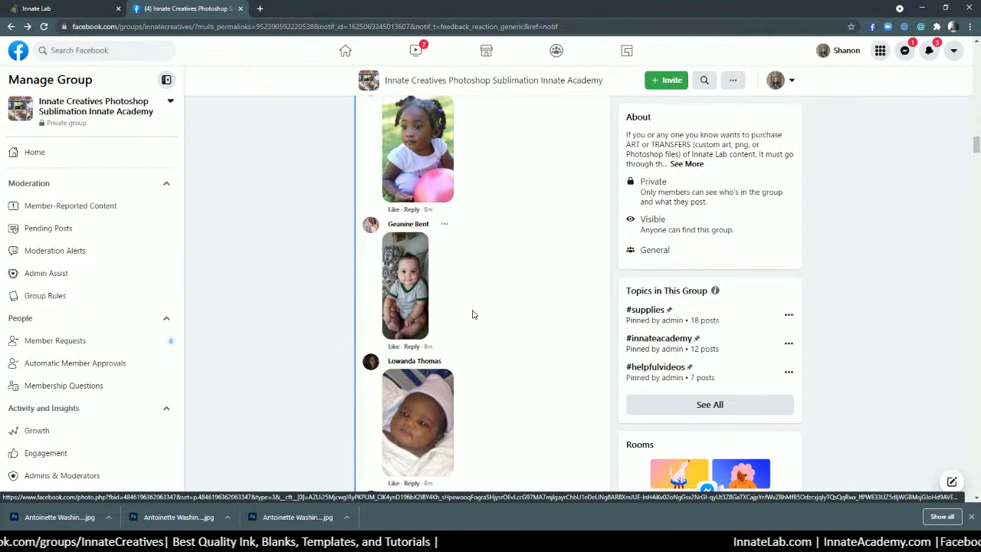
scroll(473, 314, up, 1)
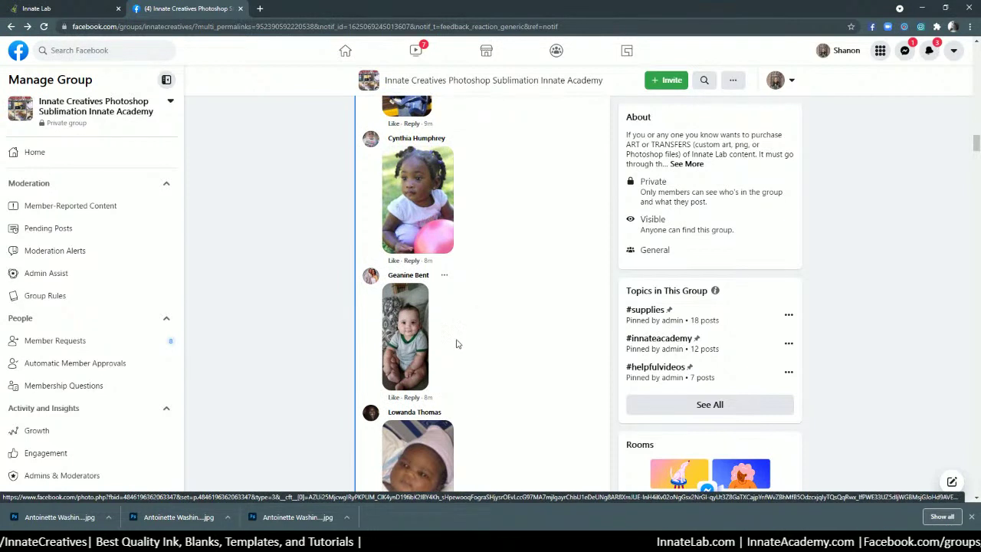
scroll(456, 343, up, 1)
scroll(455, 343, up, 4)
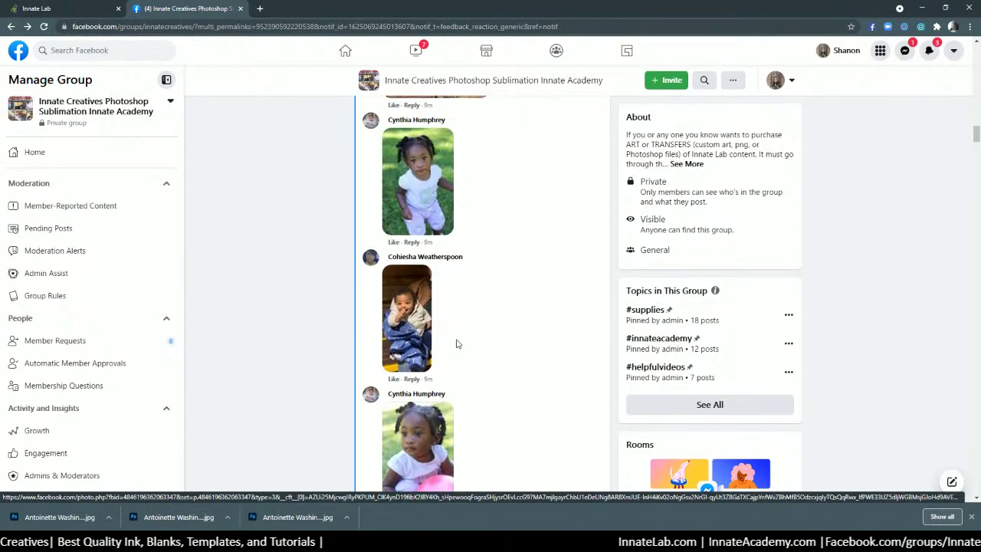
scroll(457, 343, up, 2)
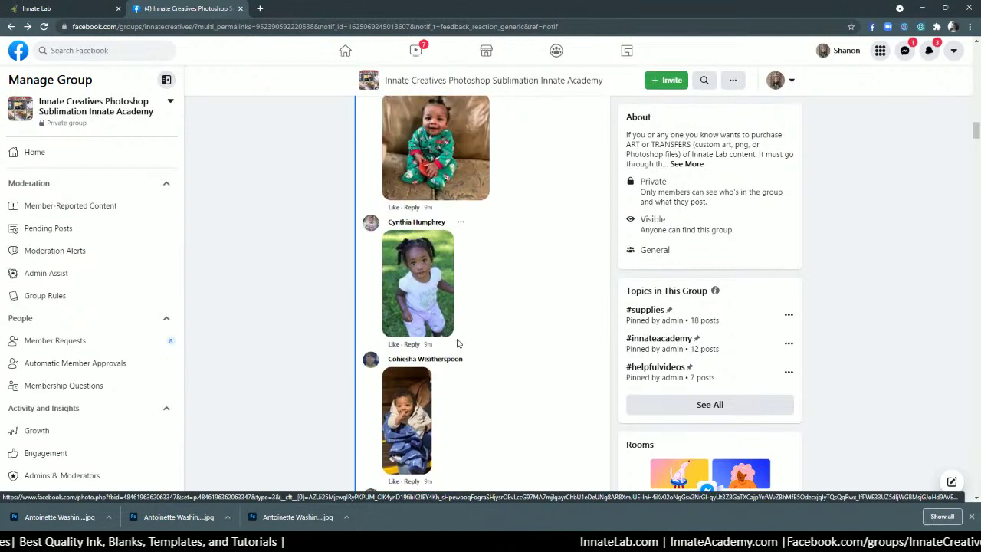
scroll(456, 344, down, 4)
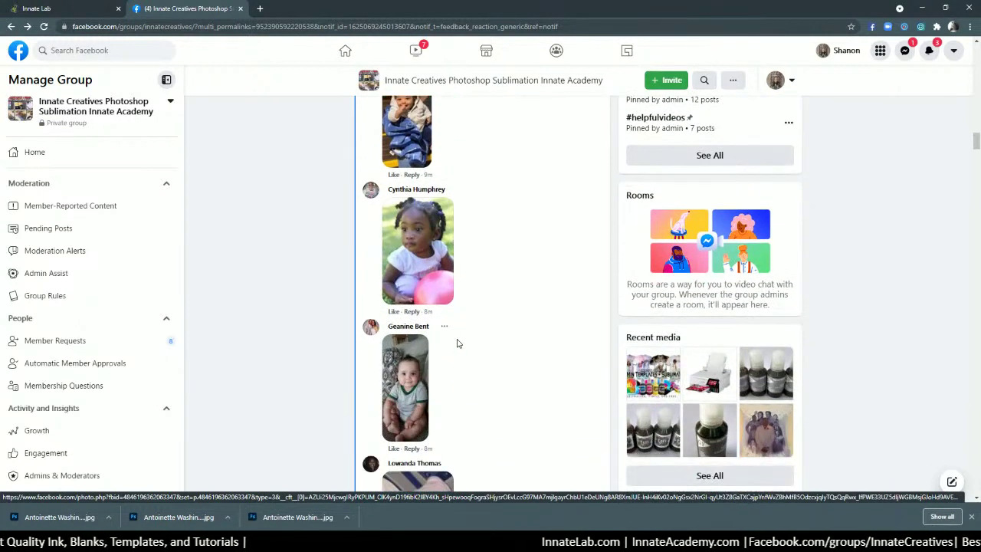
Open the comment photo of the girl in the white shirt and lavender pants in a new tab
scroll(457, 343, up, 1)
scroll(456, 343, up, 5)
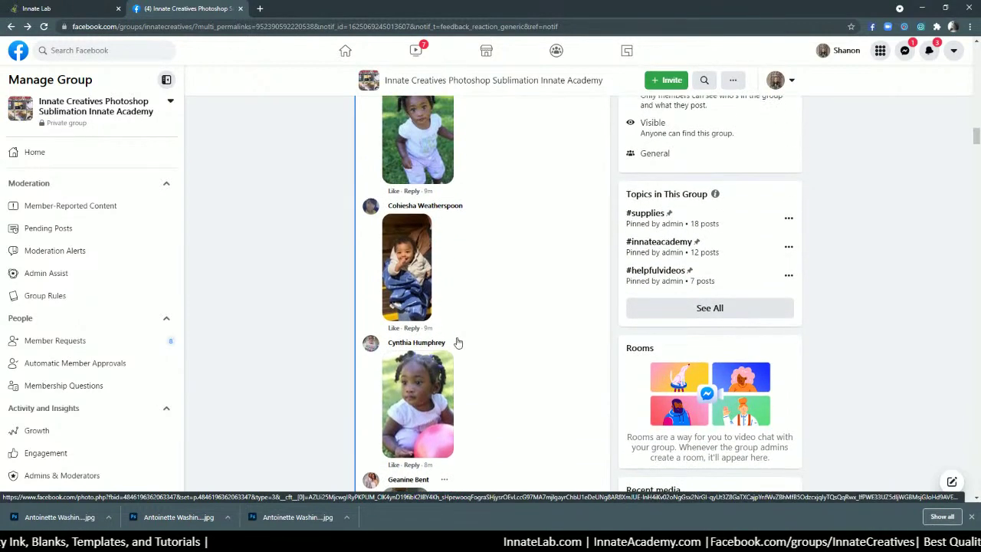
right_click(422, 228)
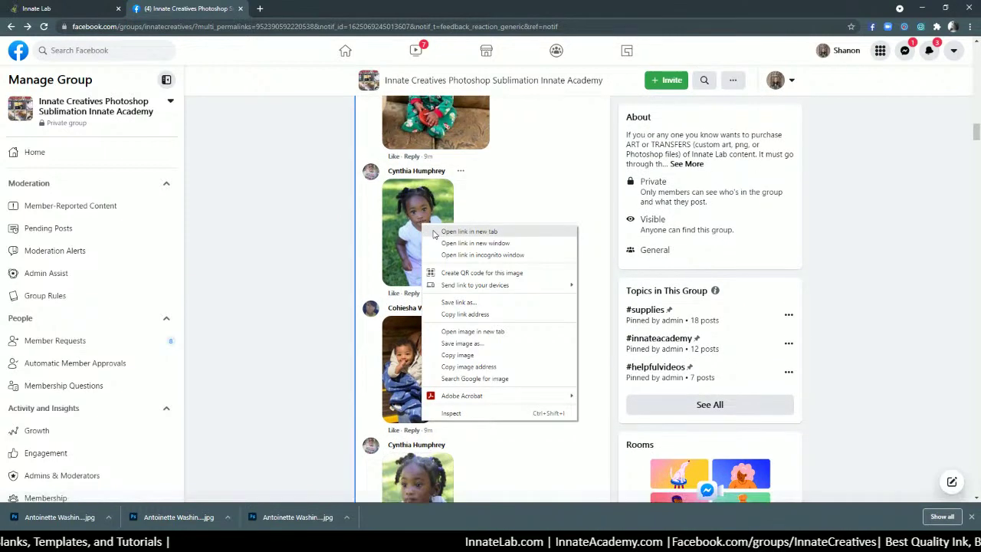
click(459, 237)
Open the comment photo of the baby in the gray outfit with green trim in a new tab
scroll(418, 306, down, 3)
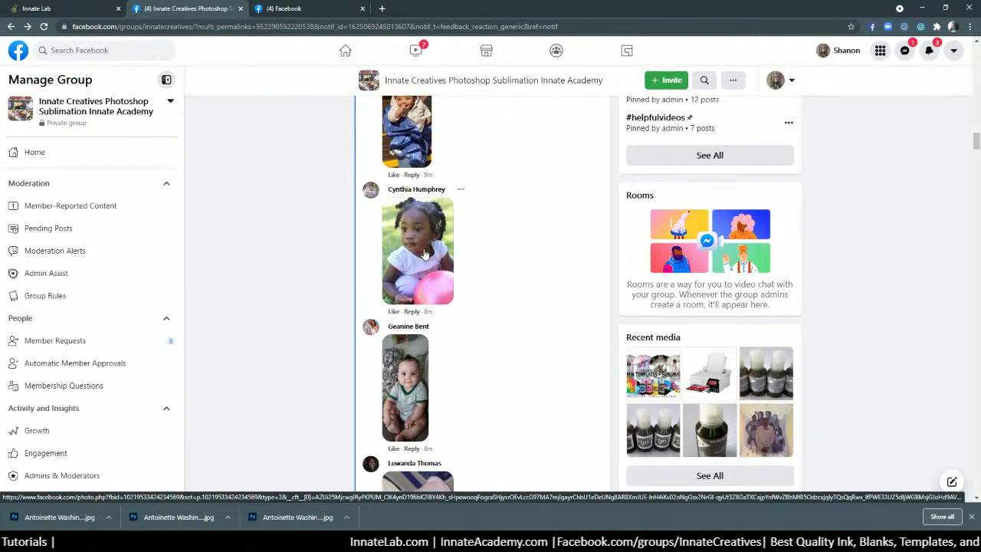
scroll(425, 257, down, 1)
right_click(418, 317)
click(435, 322)
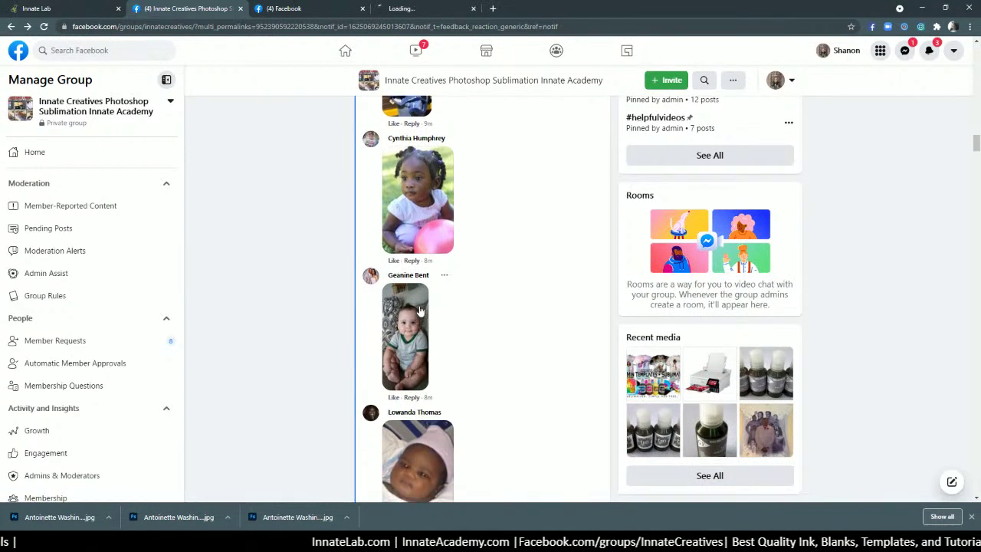
Save the photo of the baby in the gray outfit to the 137 folder, naming the file after its poster
click(426, 8)
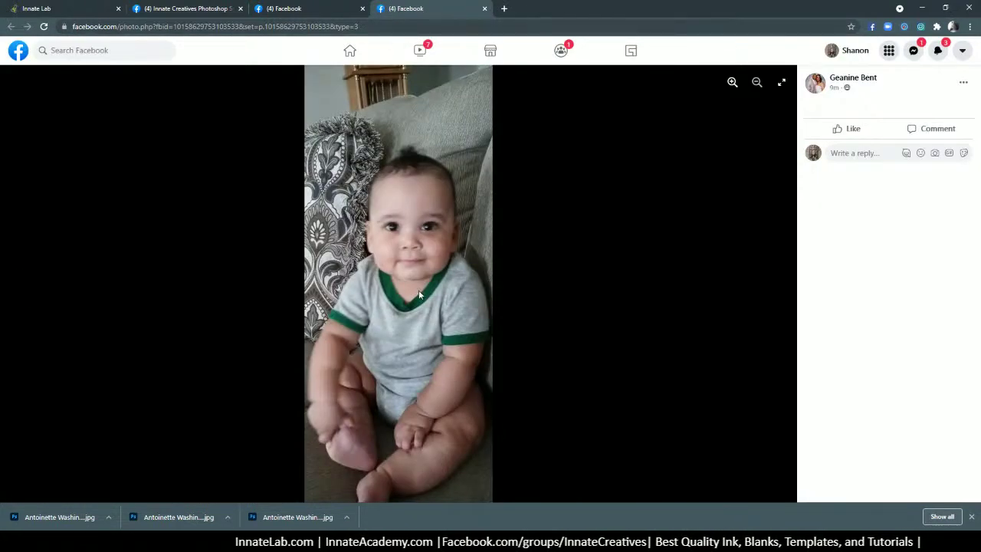
right_click(413, 244)
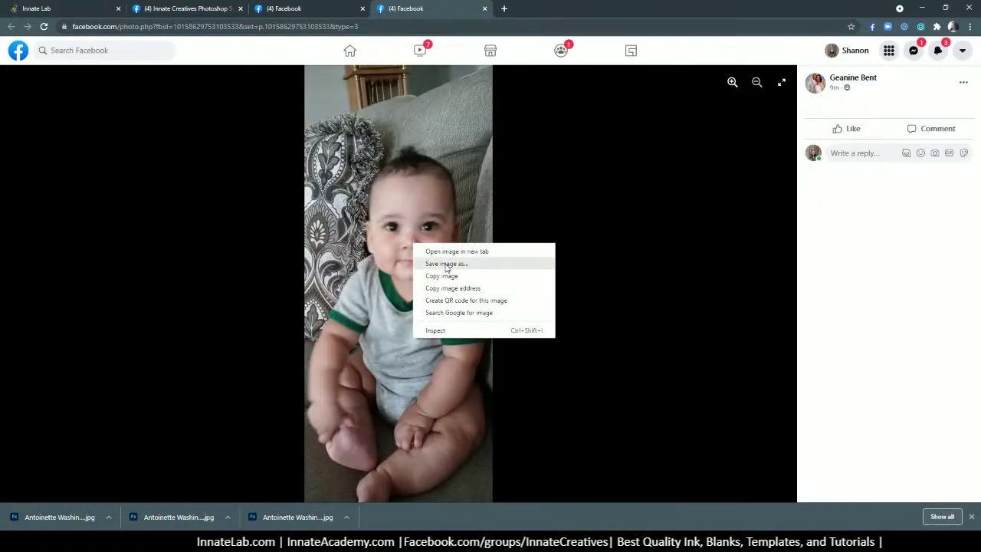
click(886, 80)
triple_click(881, 79)
key(ctrl+c)
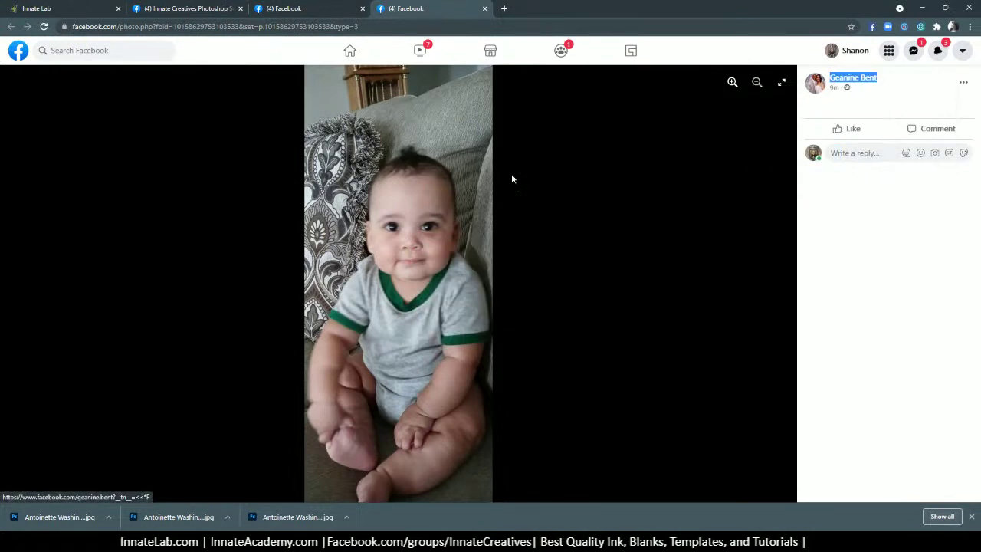
right_click(451, 182)
click(496, 205)
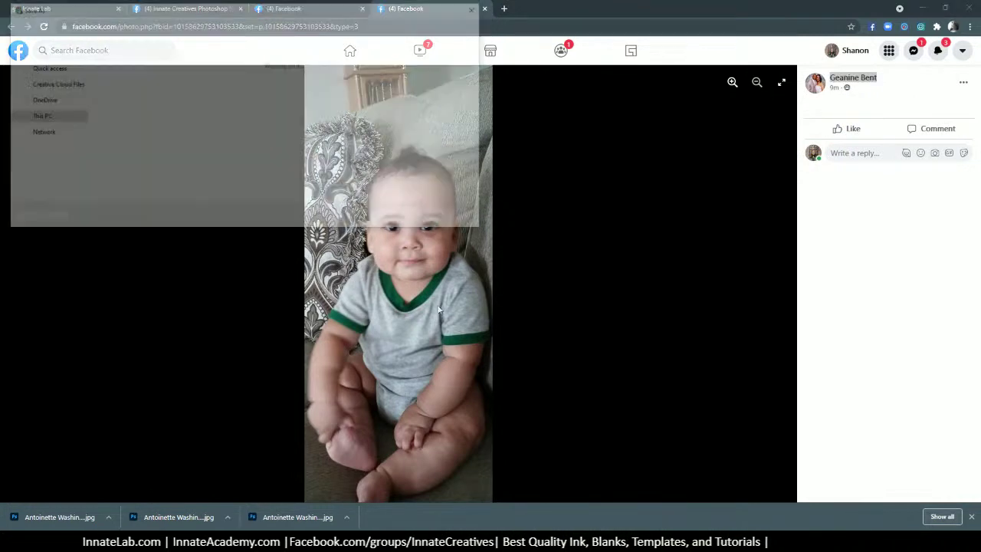
key(ctrl+v)
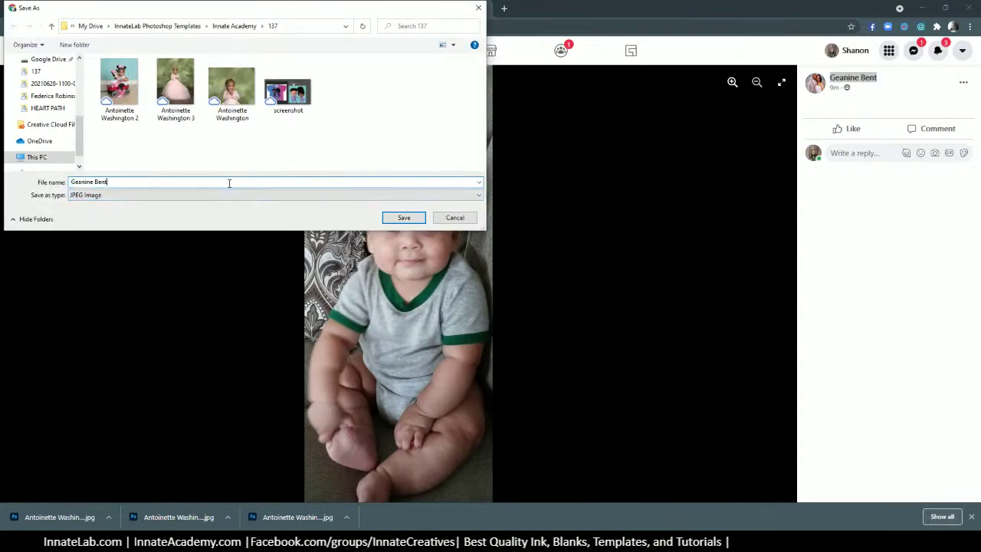
key(Return)
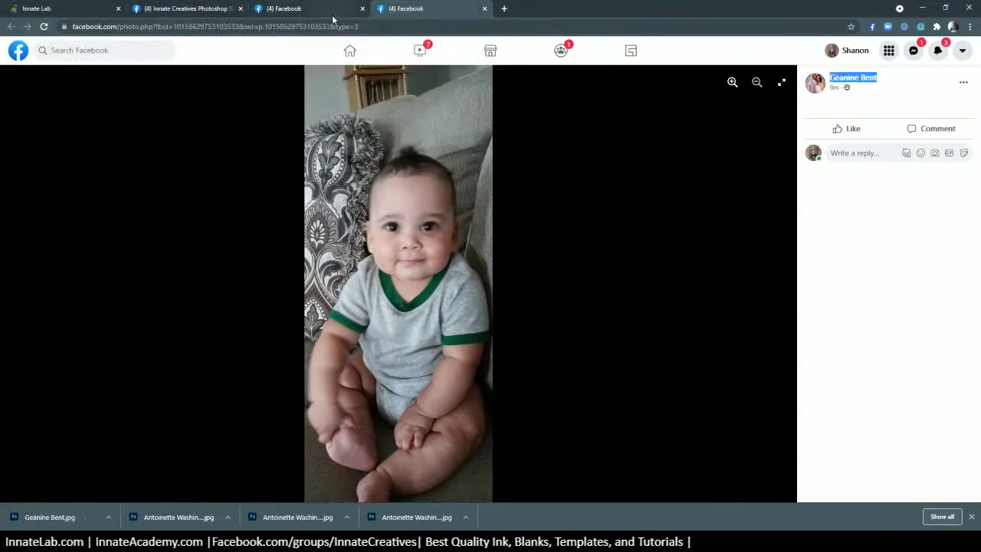
Save the photo of the girl in the ice cream shirt to the 137 folder as a JPEG named after its poster
click(331, 11)
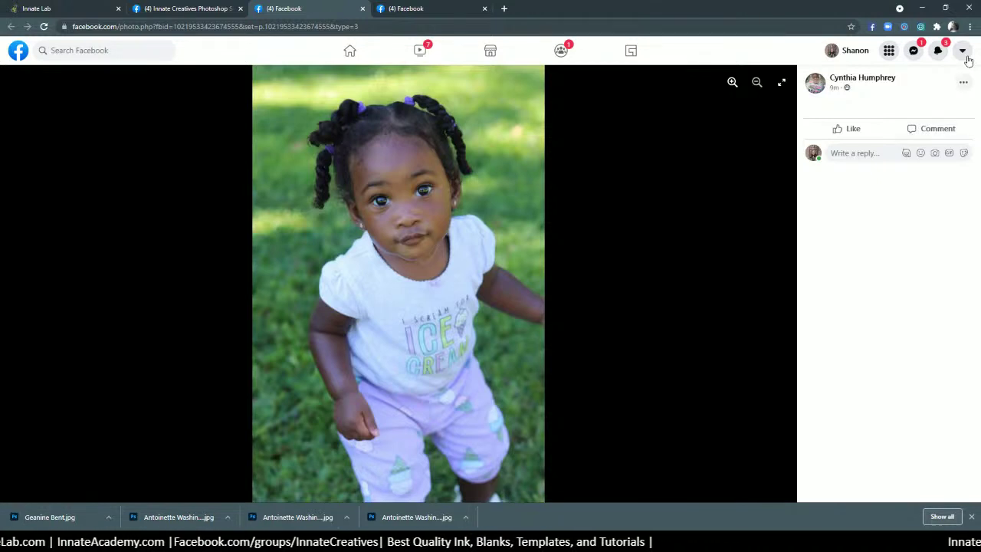
drag(894, 79, 829, 77)
key(ctrl+c)
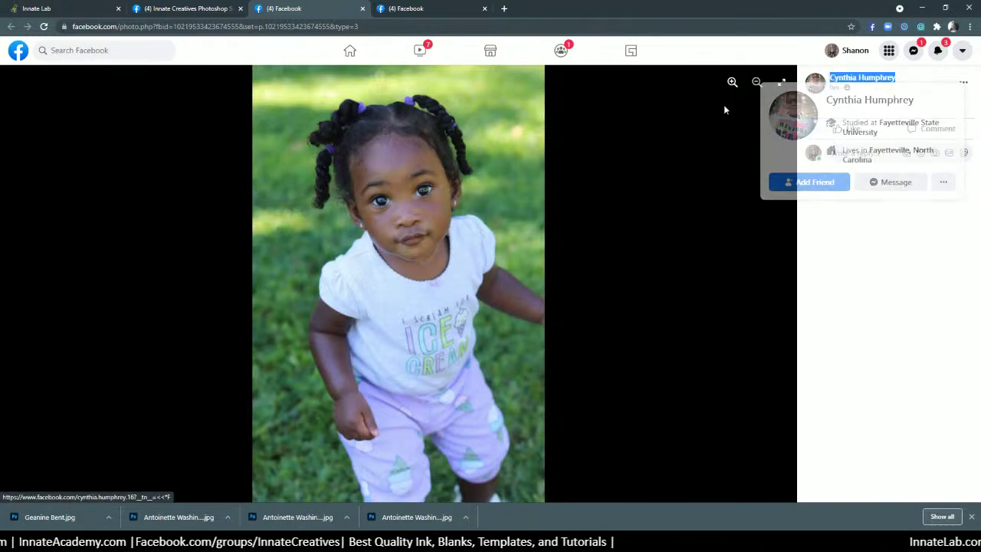
right_click(382, 258)
click(417, 277)
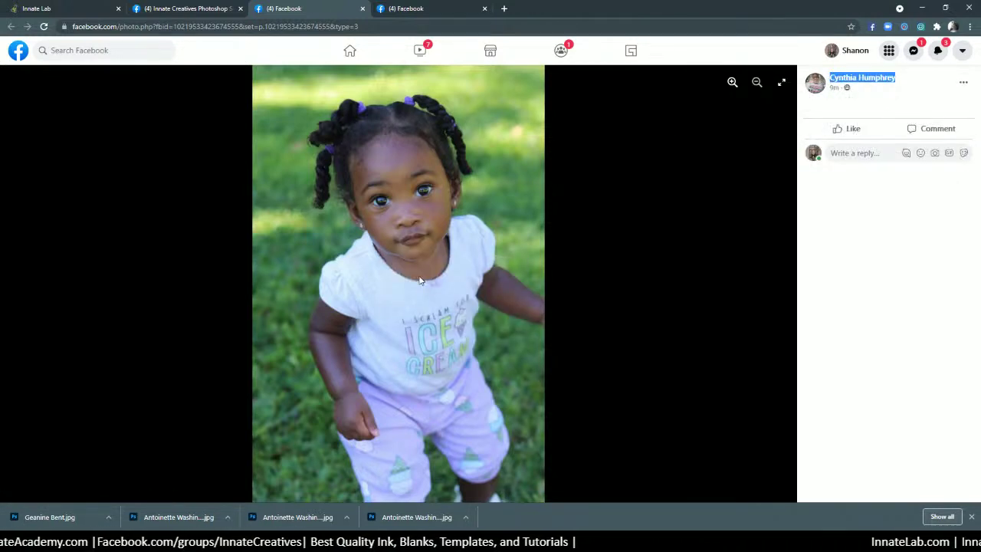
key(ctrl+v)
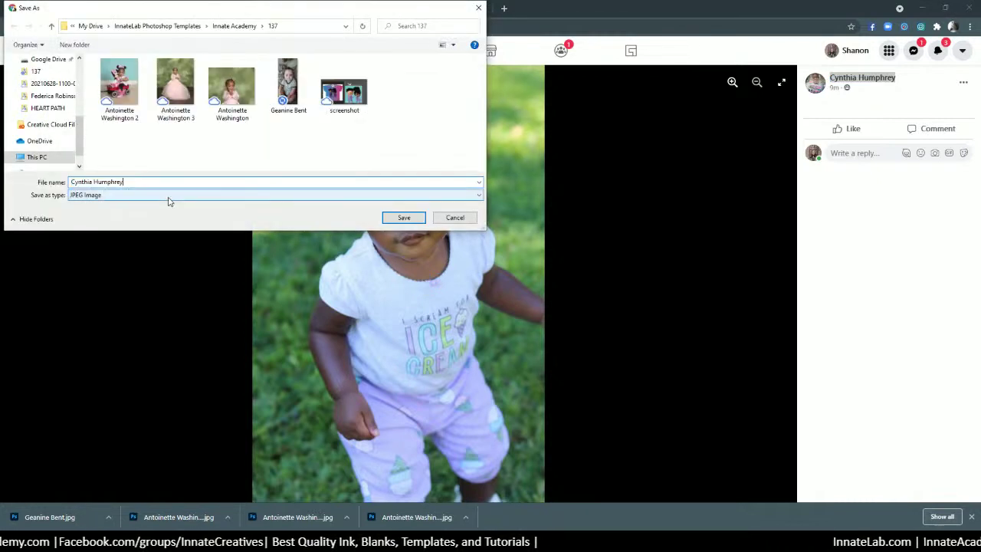
click(402, 217)
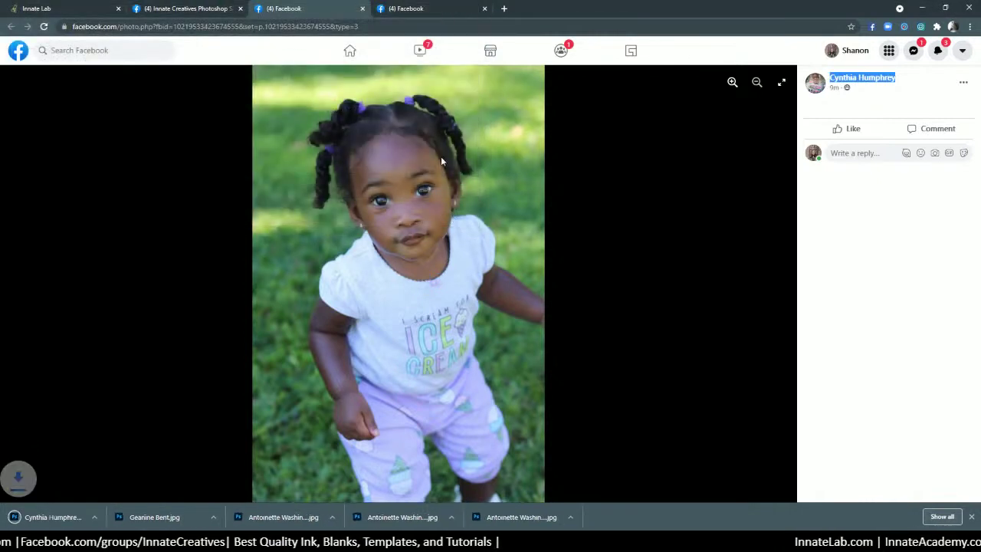
Leave the browser for Photoshop and close the floating Baby Bossy Hair Eyes Suit Skin Color Change GIRL BOY.psd document, saving its changes
click(967, 8)
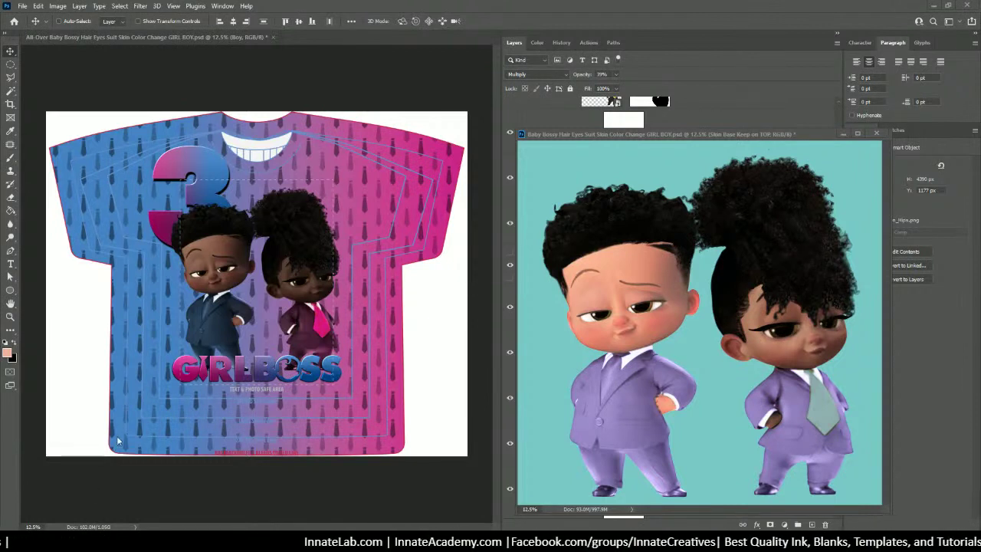
click(642, 136)
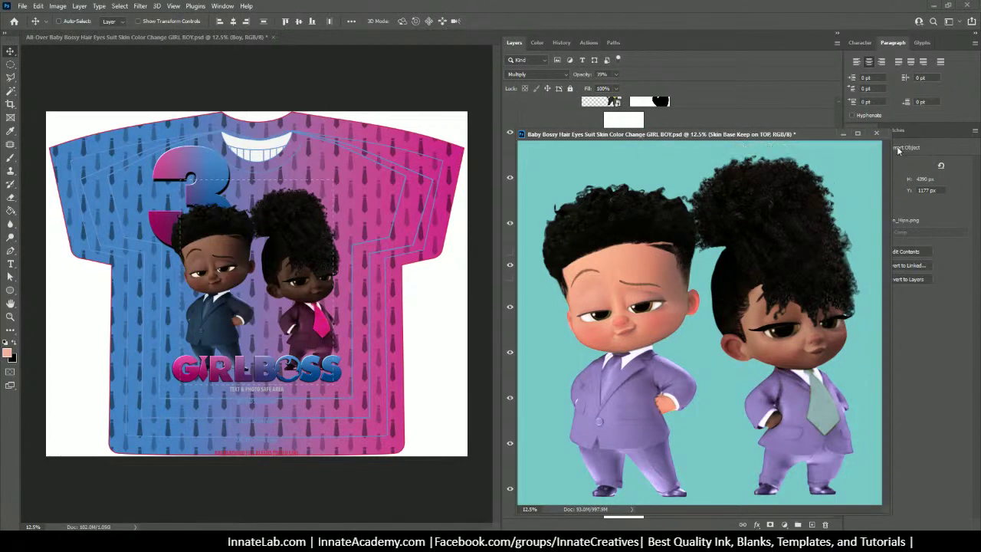
click(876, 133)
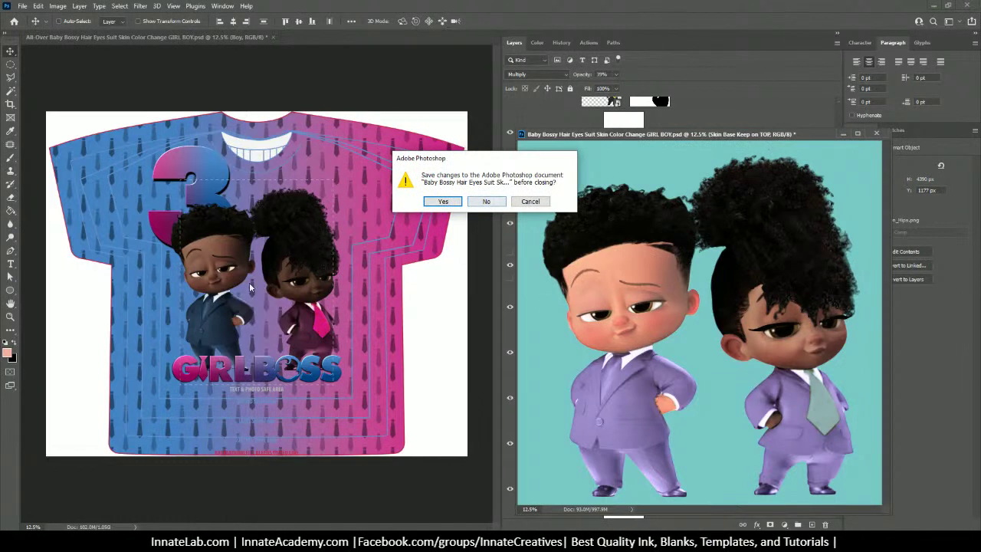
click(443, 201)
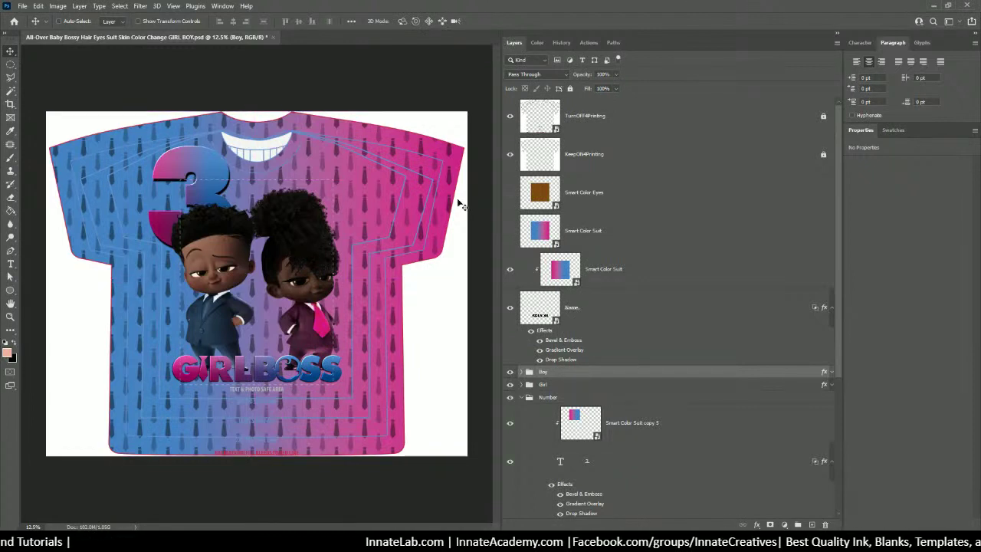
Collapse the Number group in the all-over shirt template's layer stack and select the Girl group
key(ctrl+plus)
key(ctrl+plus)
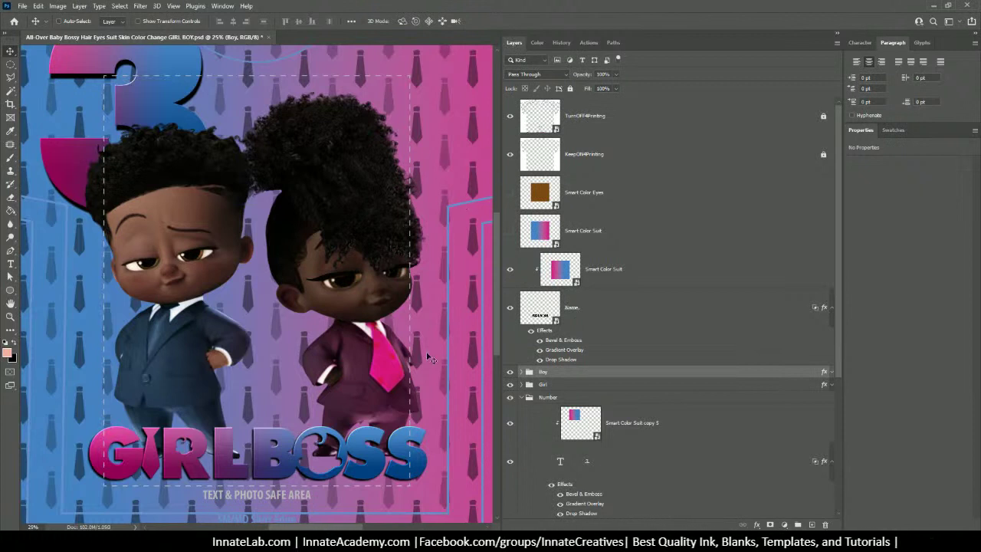
mouse_move(335, 339)
mouse_down()
mouse_move(390, 347)
mouse_move(353, 337)
mouse_up()
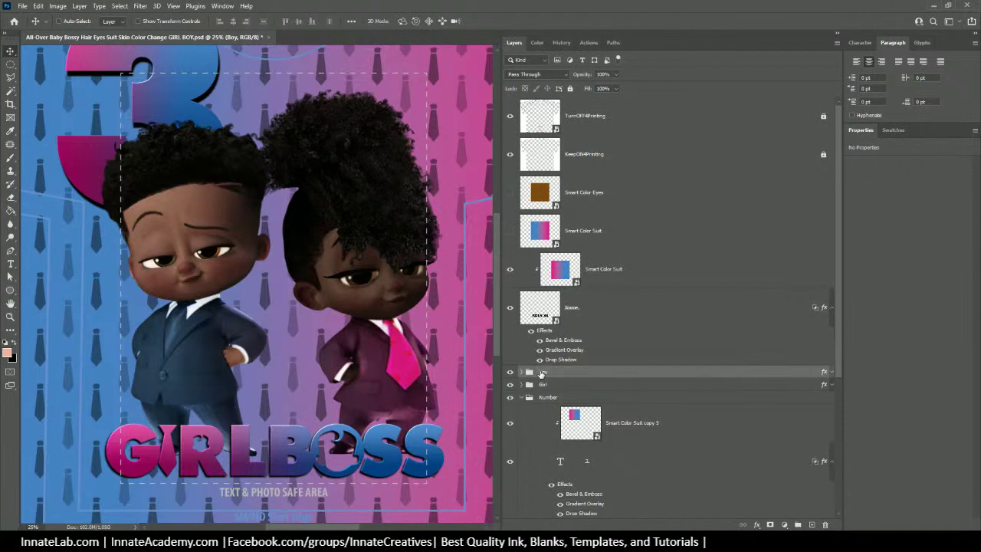
scroll(541, 373, down, 2)
click(520, 320)
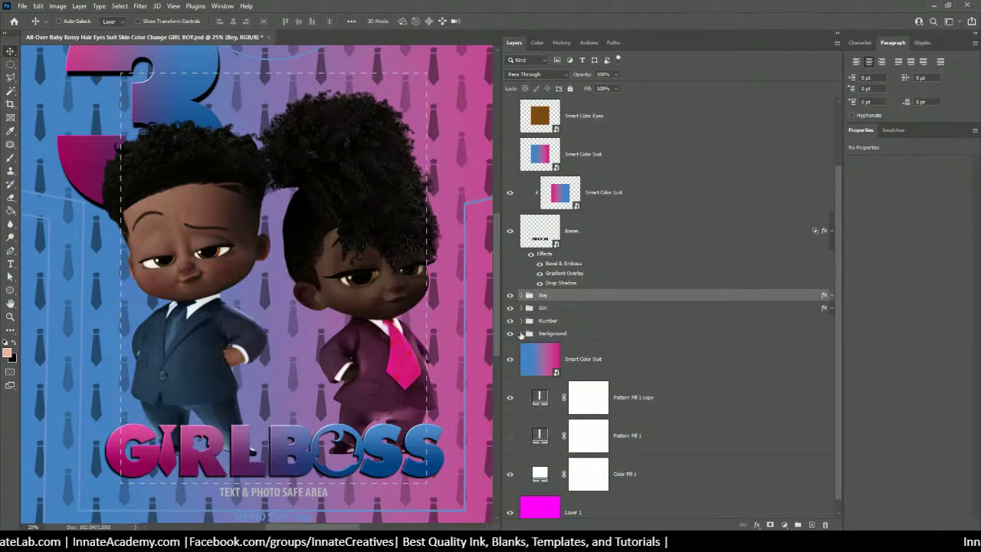
scroll(556, 459, up, 2)
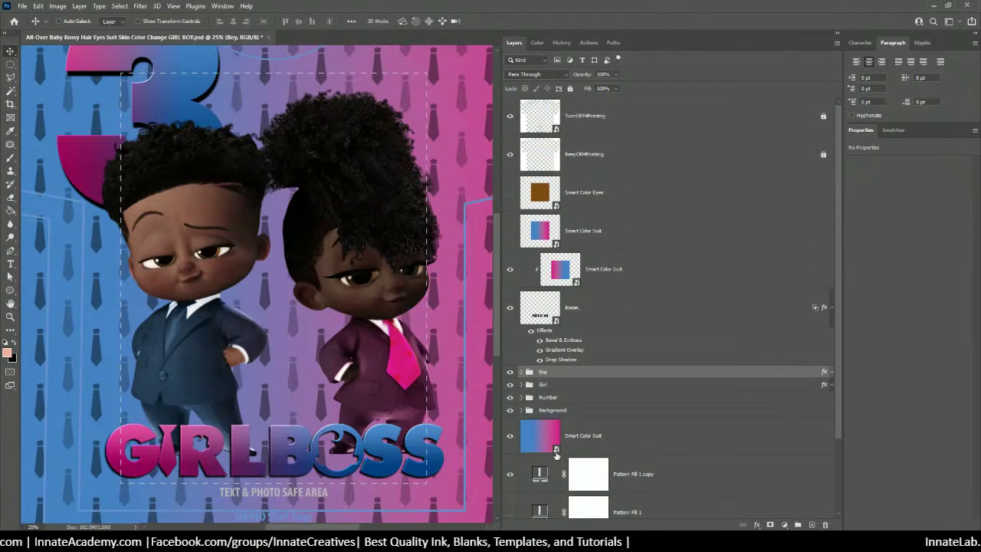
click(560, 388)
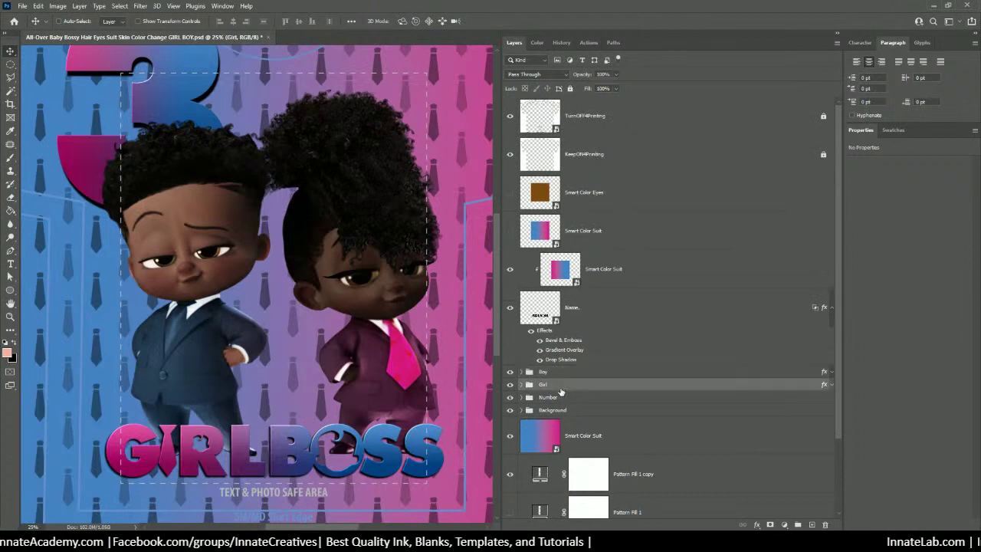
key(ctrl+minus)
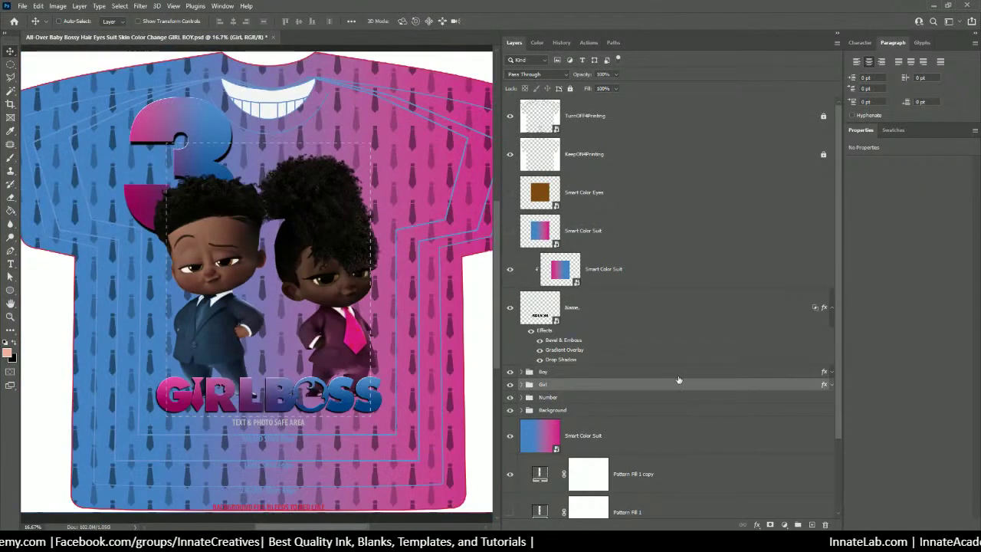
Expand the Boy group and duplicate its Original layer to a spot directly above the group
click(540, 374)
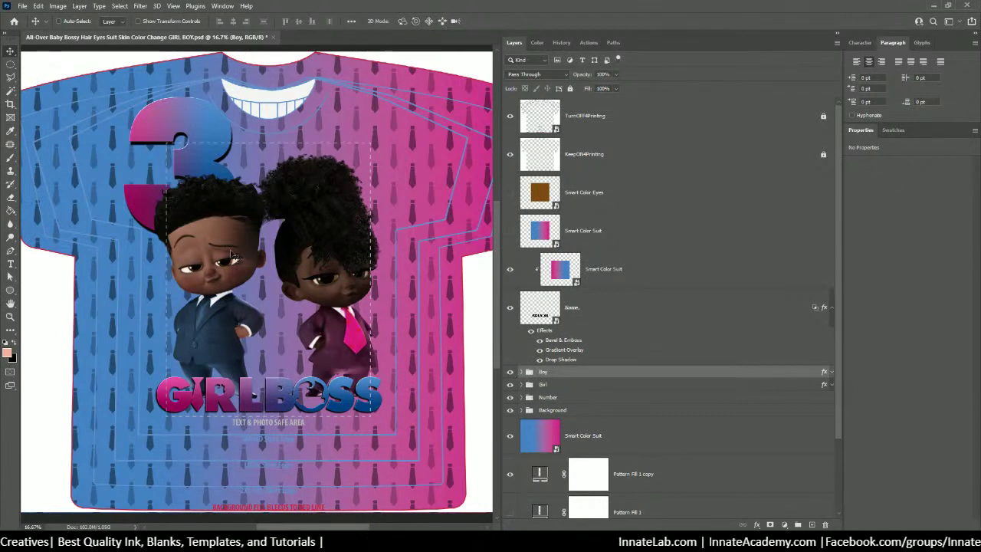
click(522, 373)
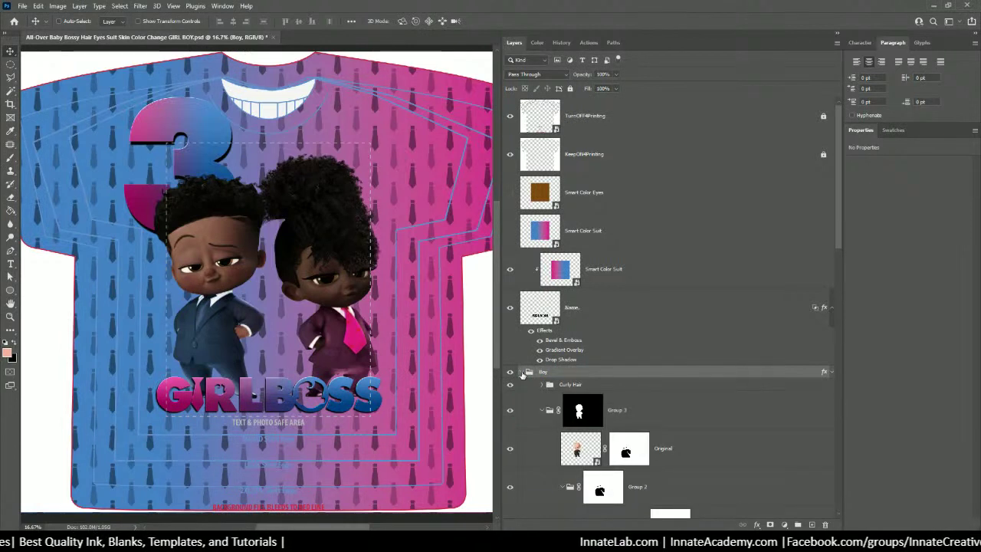
scroll(673, 381, down, 2)
click(673, 378)
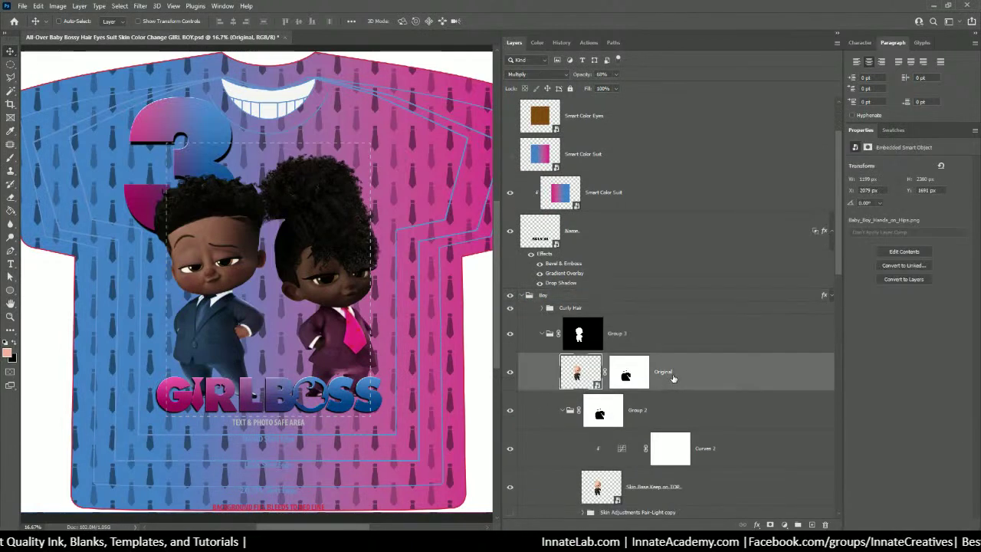
drag(673, 375, 633, 284)
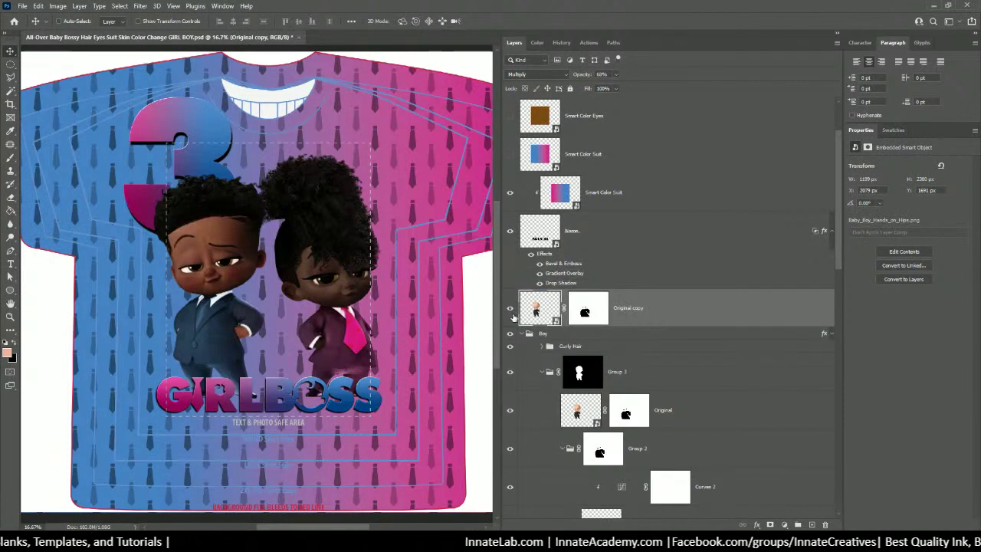
Delete the layer mask of the Original copy layer and set its blend mode to Normal with 100% opacity
right_click(589, 311)
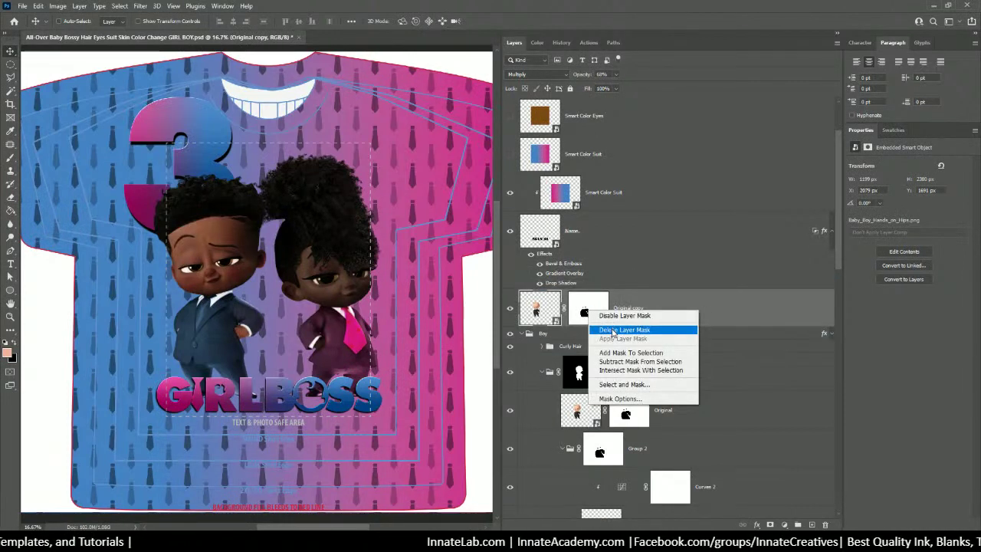
click(611, 331)
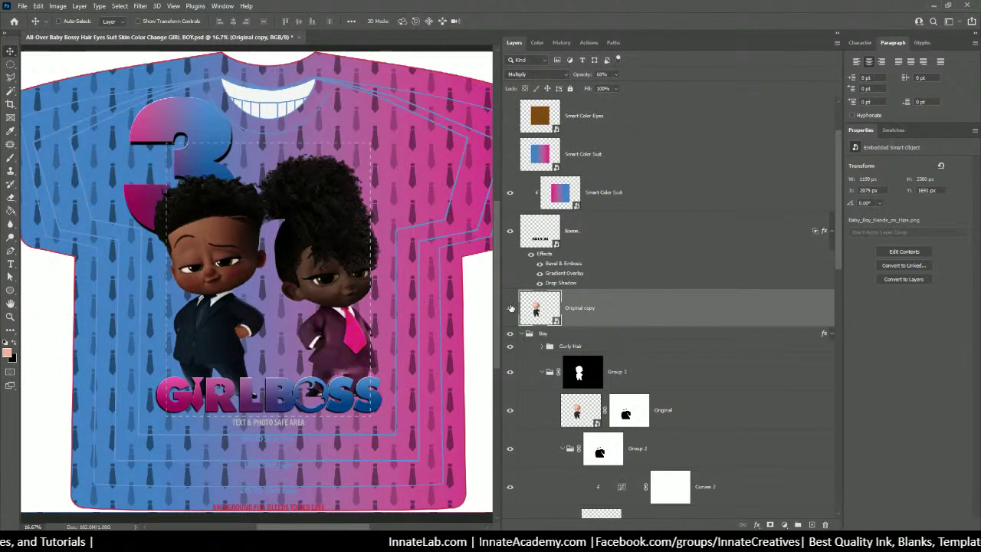
click(548, 75)
click(542, 85)
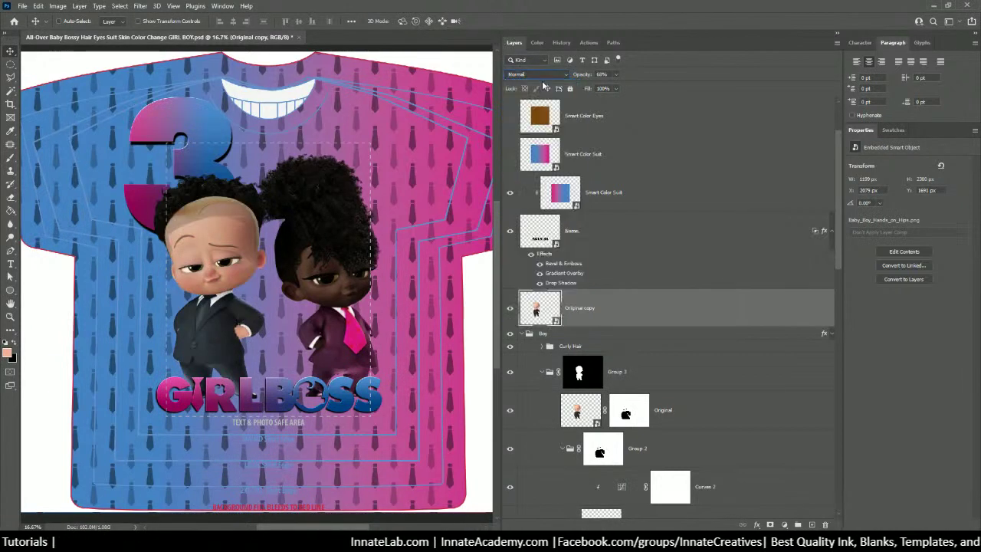
click(616, 75)
drag(622, 88, 657, 87)
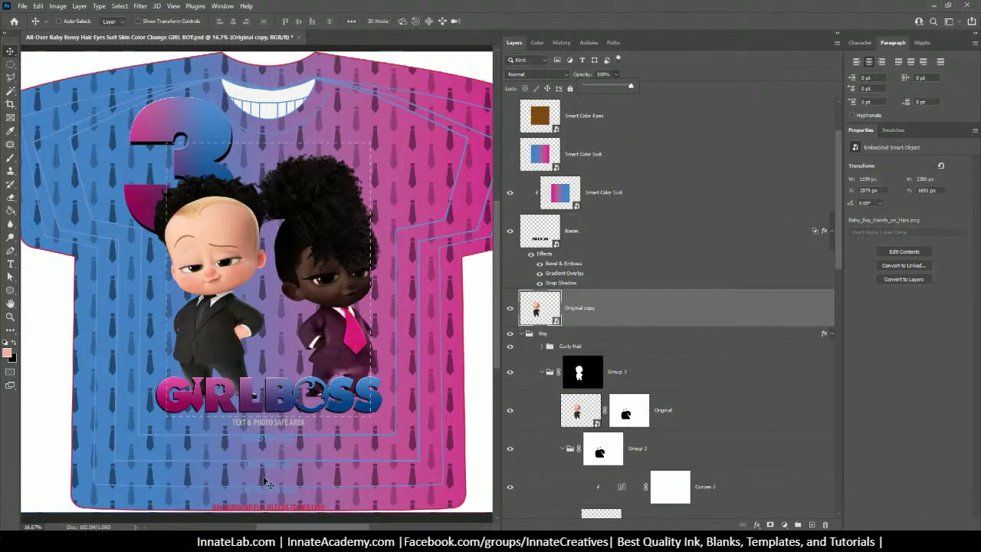
Hide and show the Original copy layer to compare the original boy with the customized version
key(ctrl+plus)
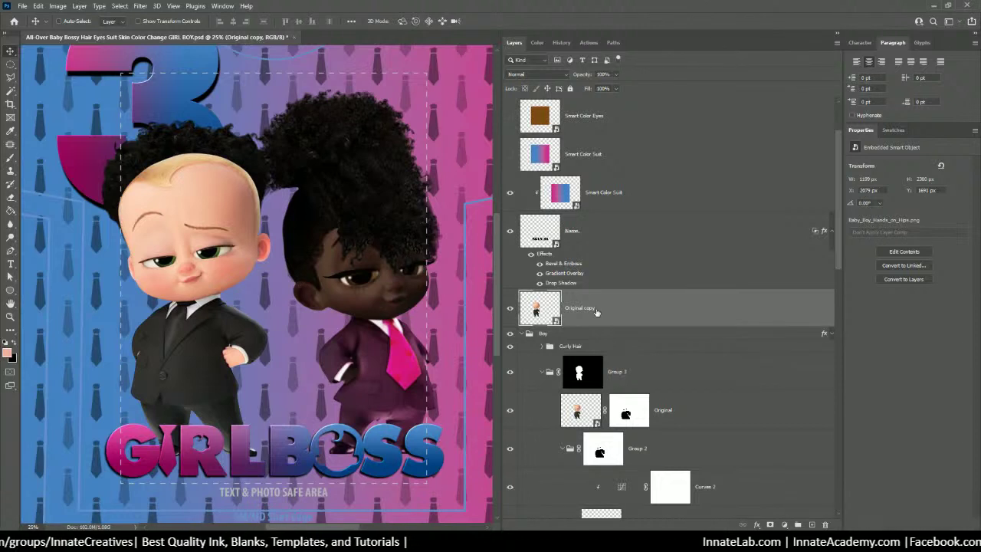
click(509, 309)
click(510, 309)
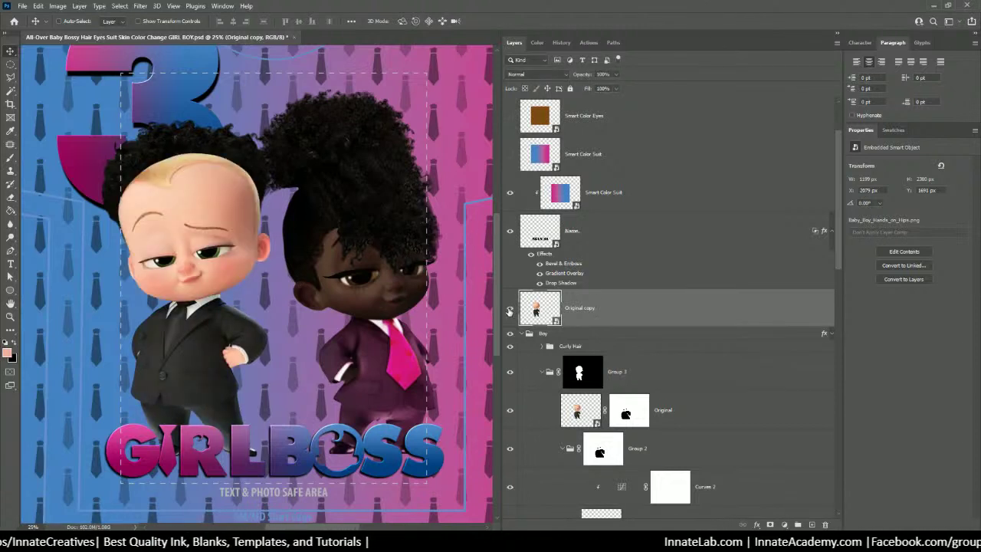
Collapse the Boy group, expand the Girl group, and move its Original Keep On layer directly above the Girl group
scroll(596, 307, down, 2)
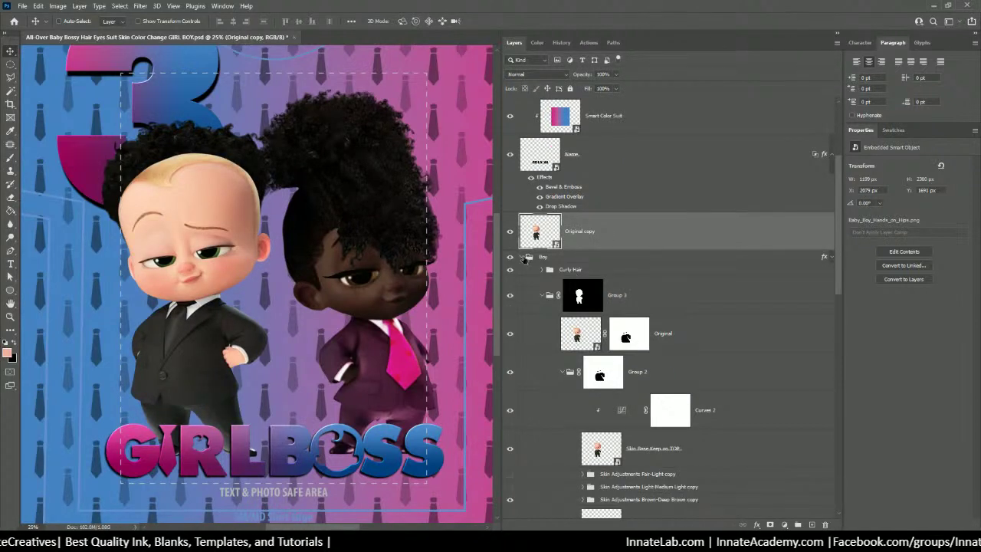
click(525, 258)
click(524, 295)
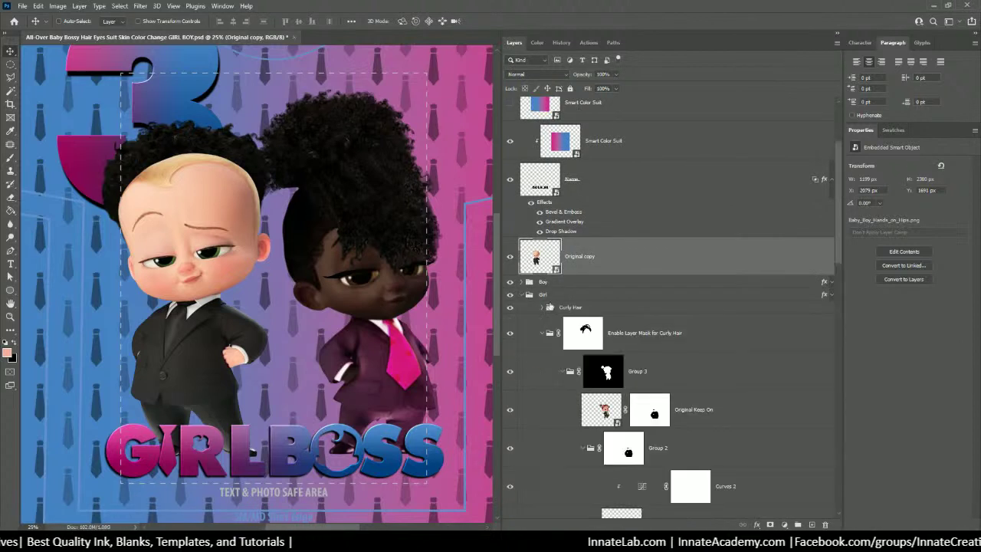
scroll(577, 322, down, 2)
click(698, 336)
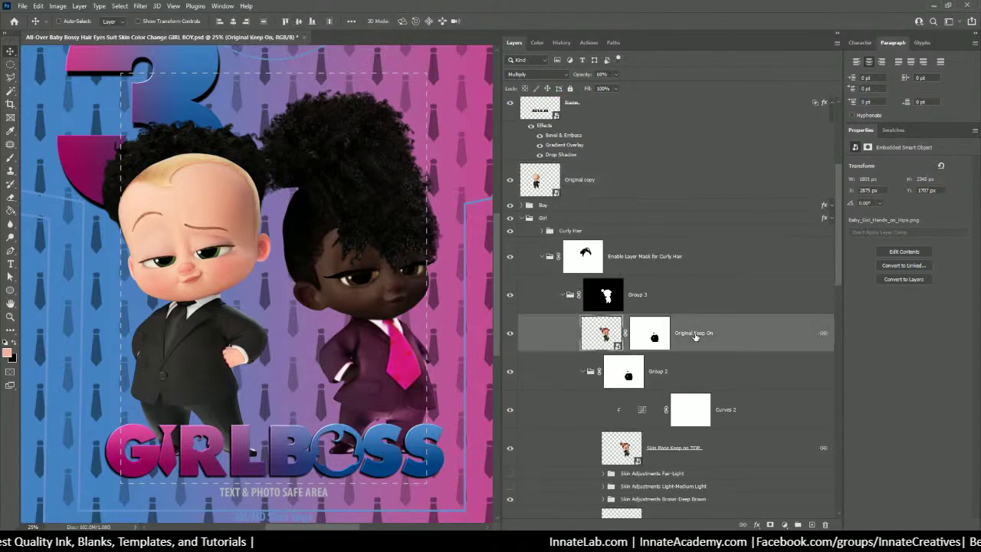
drag(695, 334, 693, 219)
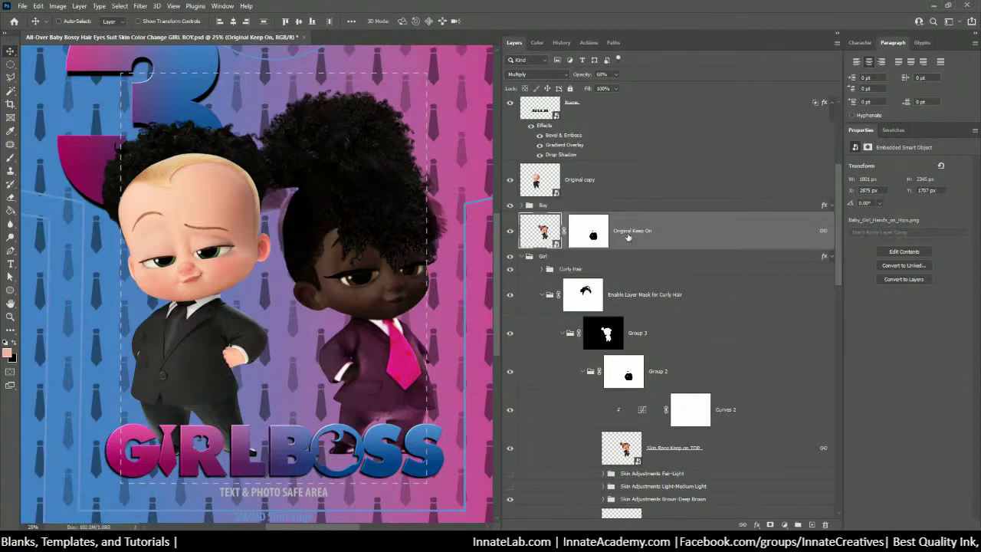
Set the Original Keep On layer's blend mode to Normal with 100% opacity and delete its layer mask
click(567, 74)
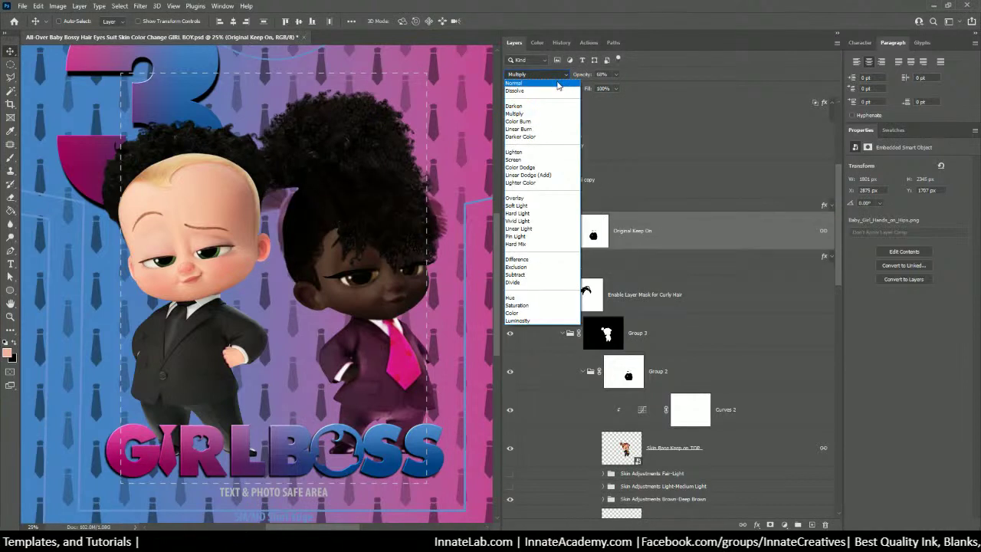
click(556, 83)
click(615, 74)
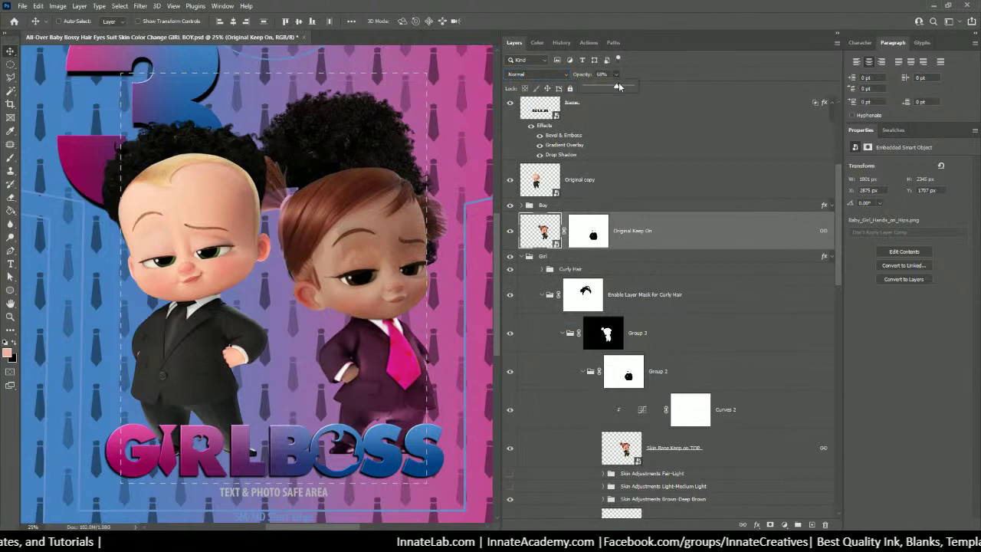
drag(617, 86, 650, 96)
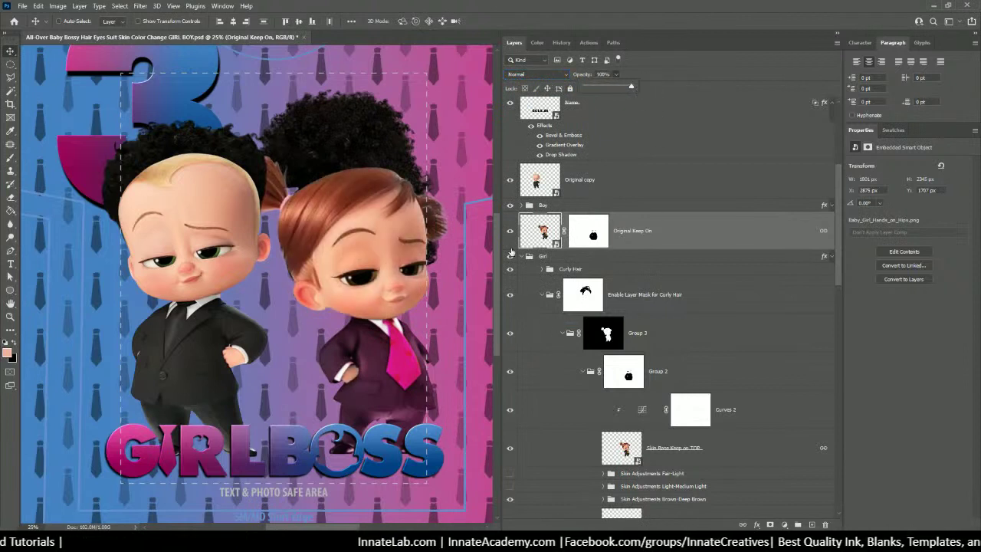
scroll(565, 404, down, 3)
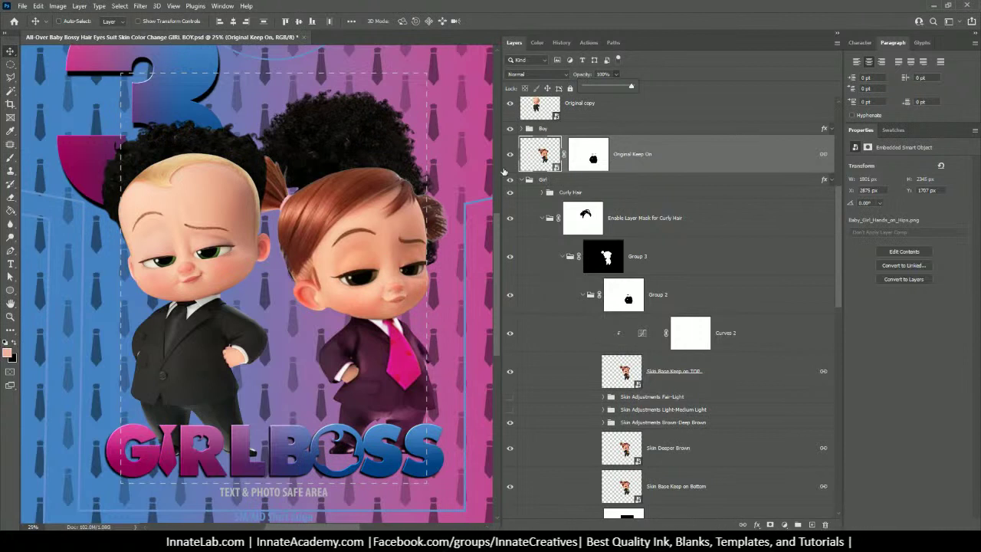
right_click(586, 158)
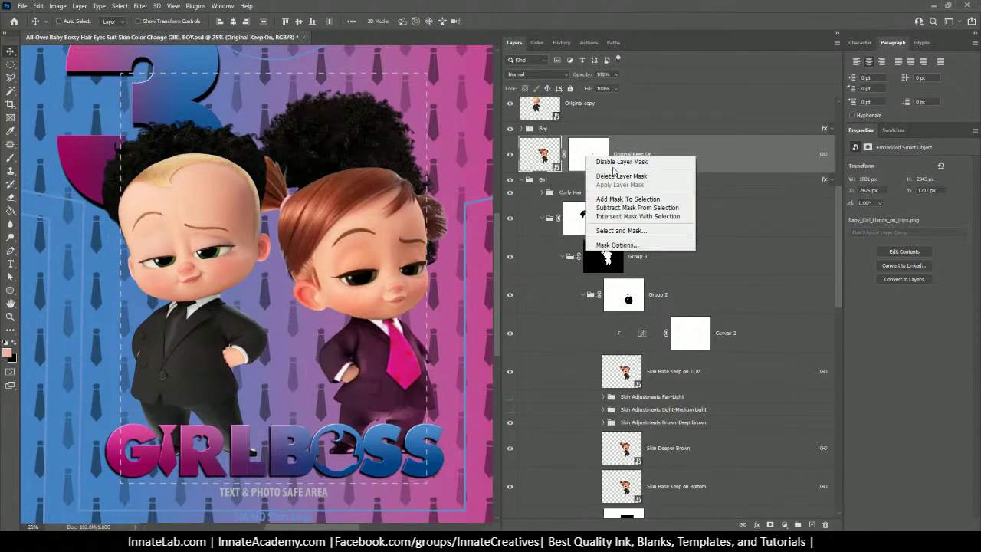
click(618, 176)
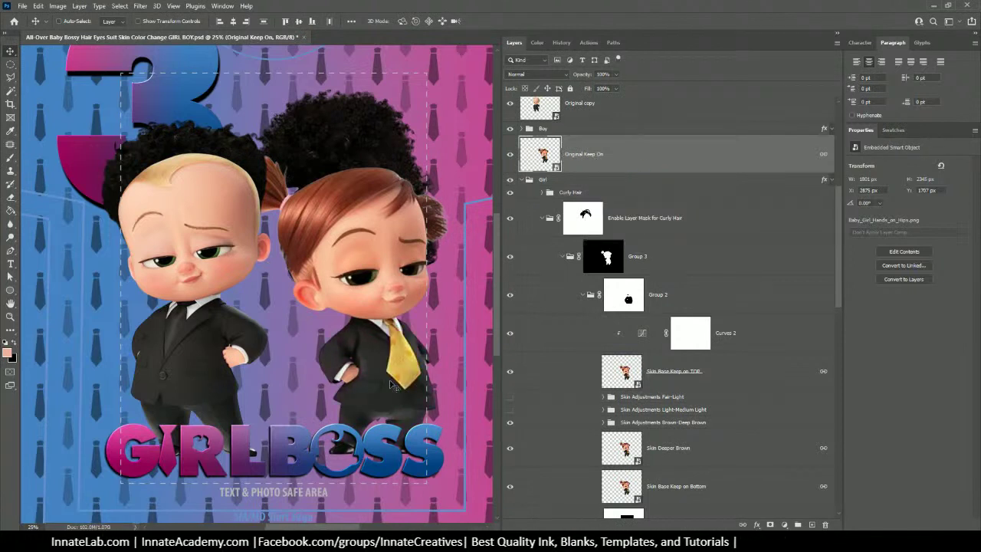
Move the Original Keep On layer above the Boy group and hide both original layers to compare the customized characters
scroll(392, 385, up, 3)
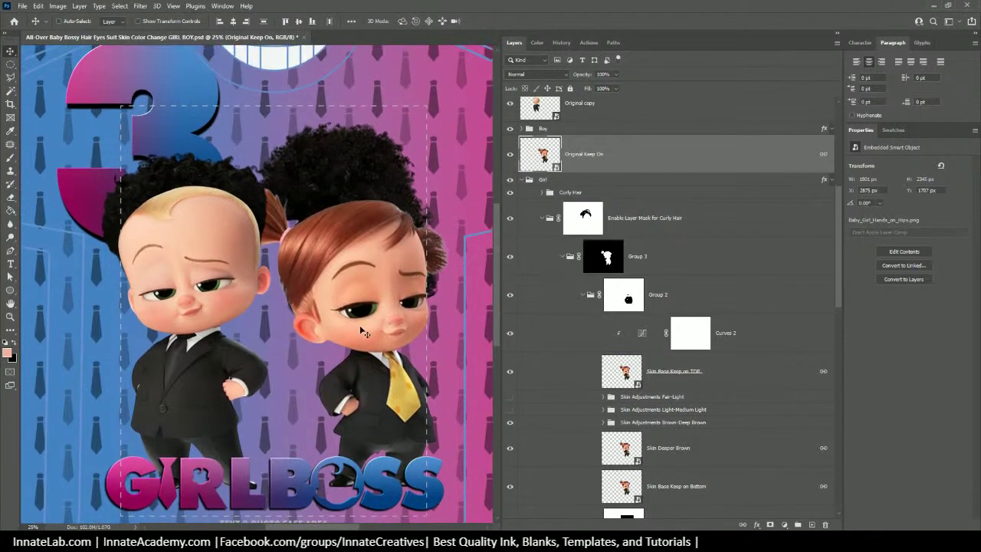
scroll(582, 168, up, 2)
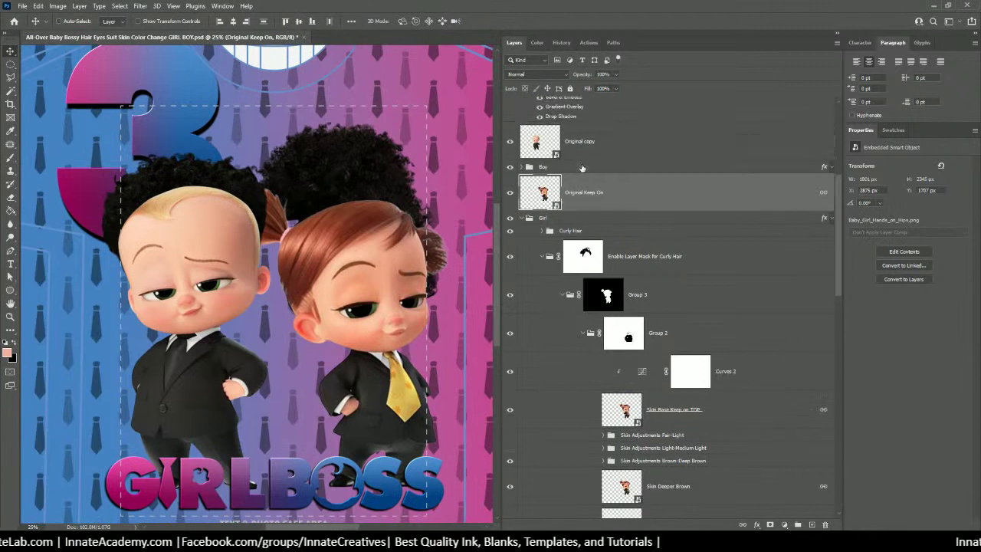
click(583, 171)
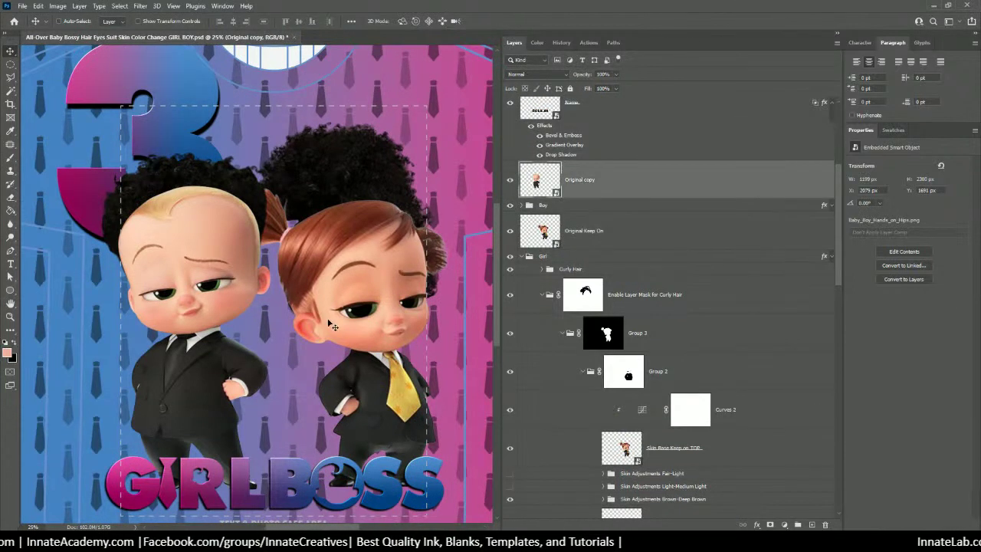
key(ctrl+plus)
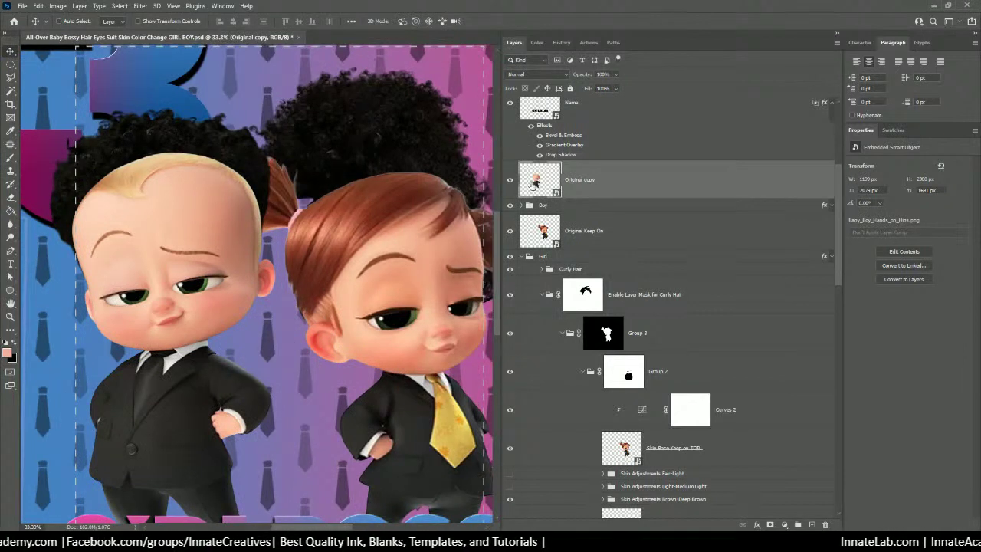
key(ctrl+minus)
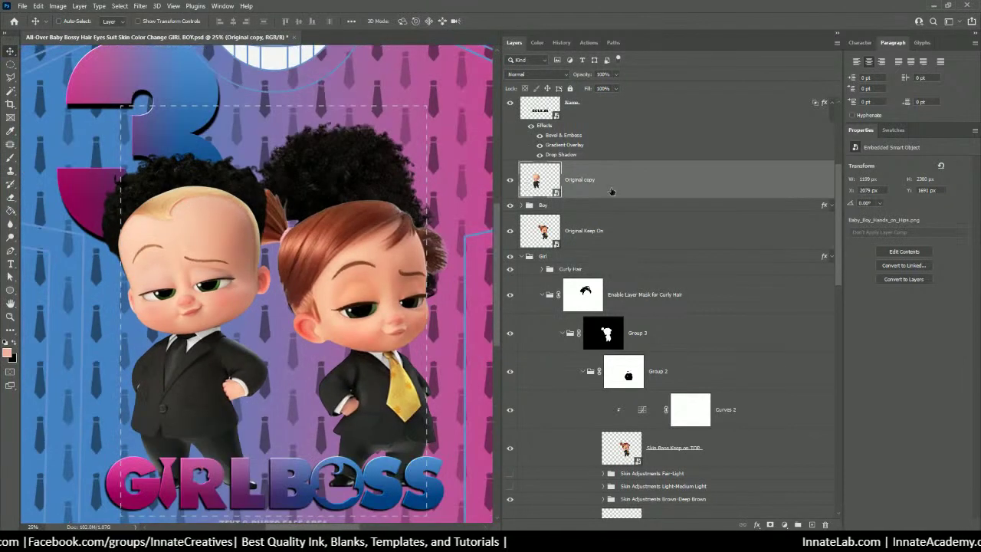
click(586, 230)
drag(586, 230, 551, 200)
click(510, 181)
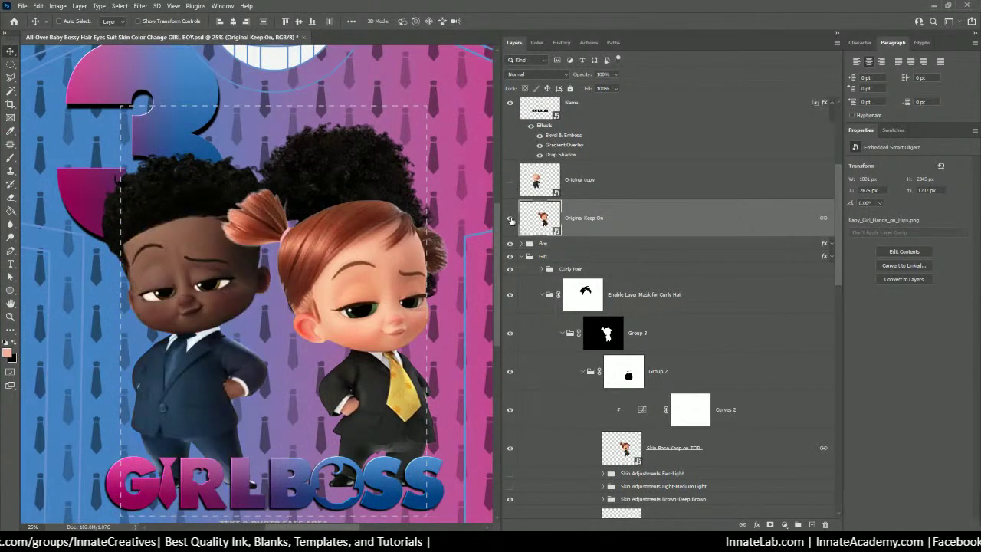
click(511, 218)
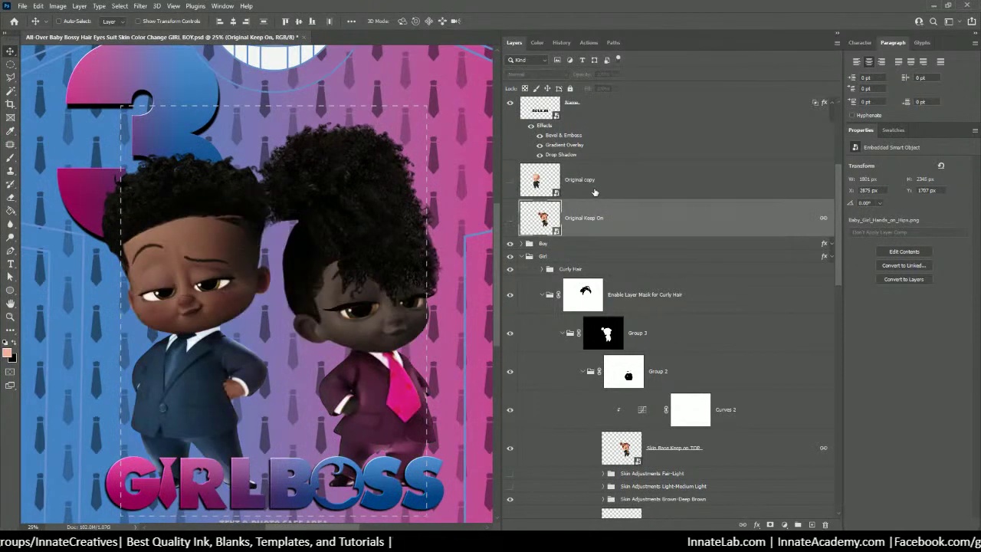
Undo the visibility, mask, blend and stacking changes of the Original Keep On layer, back to its place inside the Girl group's Group 3
key(ctrl+z)
key(ctrl+z)
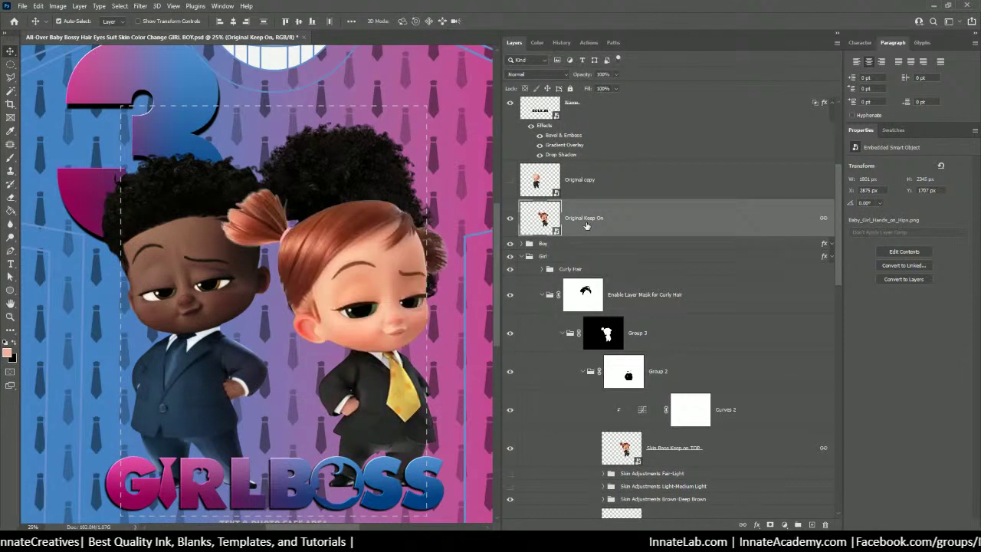
key(ctrl+bracketleft)
drag(586, 228, 586, 230)
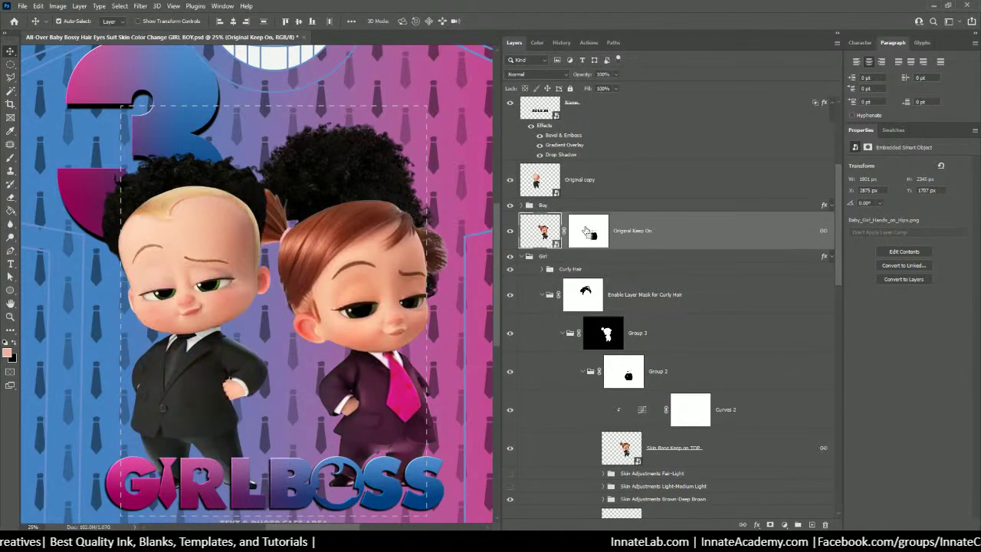
key(shift+alt+m)
key(6)
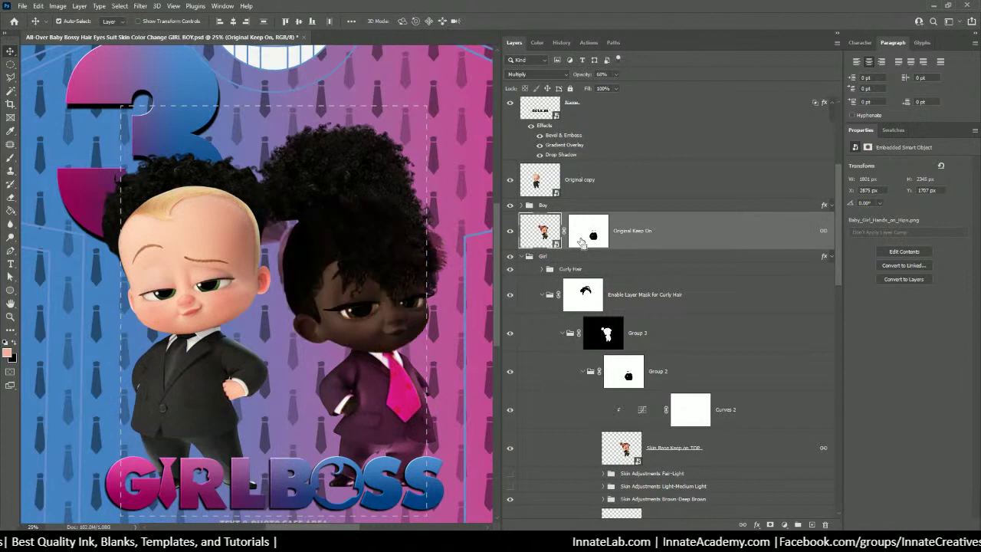
drag(566, 245, 579, 256)
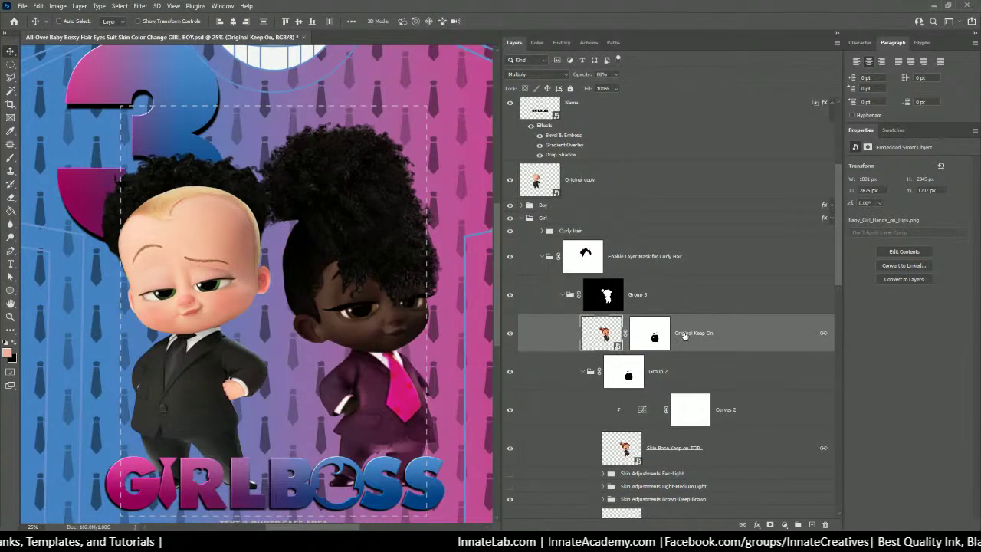
Delete the Original copy layer above the Boy group and expand the Boy group
click(597, 184)
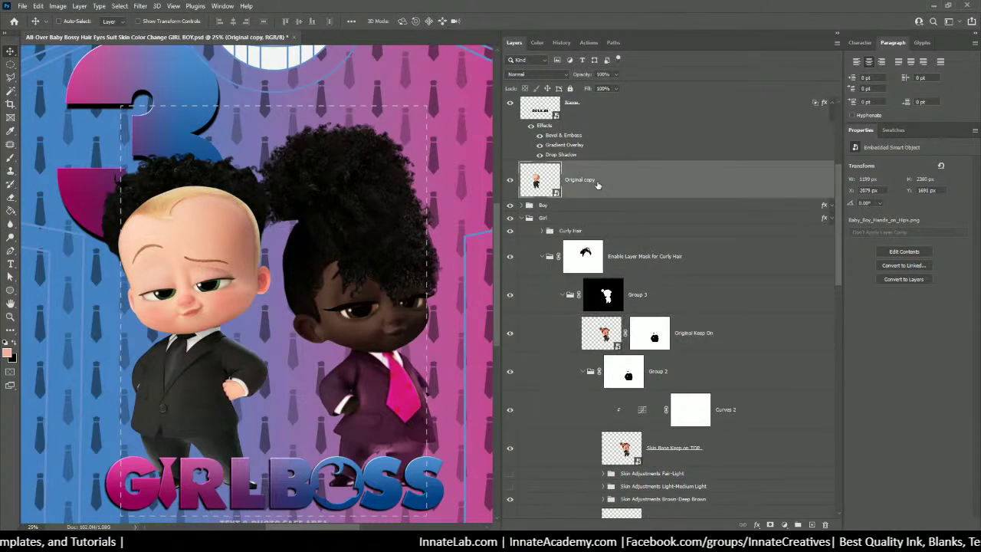
key(Delete)
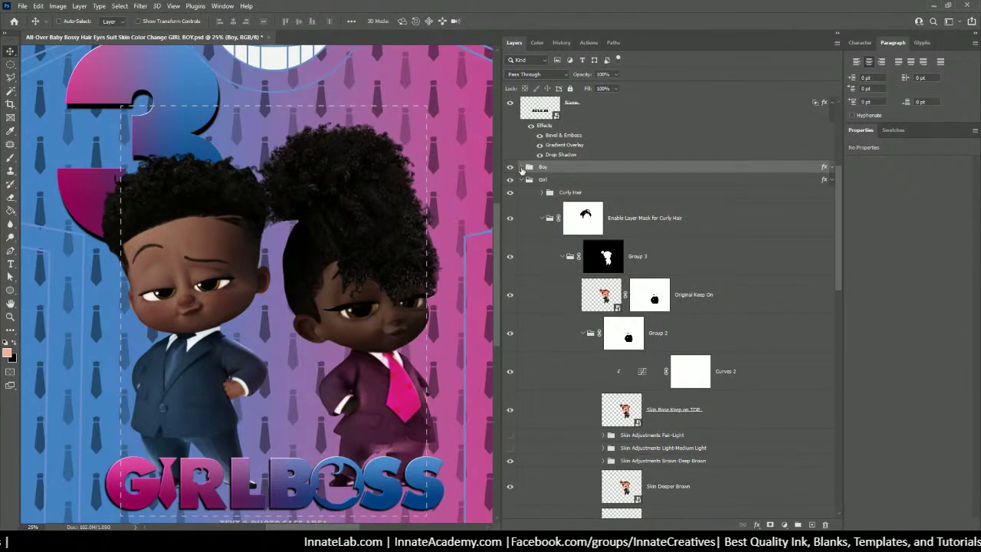
click(521, 168)
Select the Smart Color Eyes layer near the top of the layer stack
scroll(620, 368, down, 7)
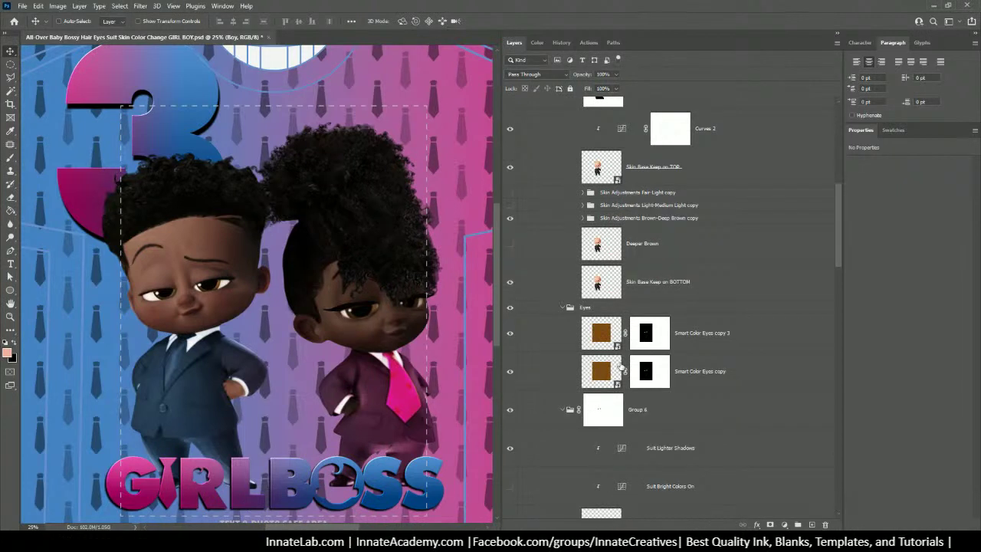
scroll(621, 367, up, 8)
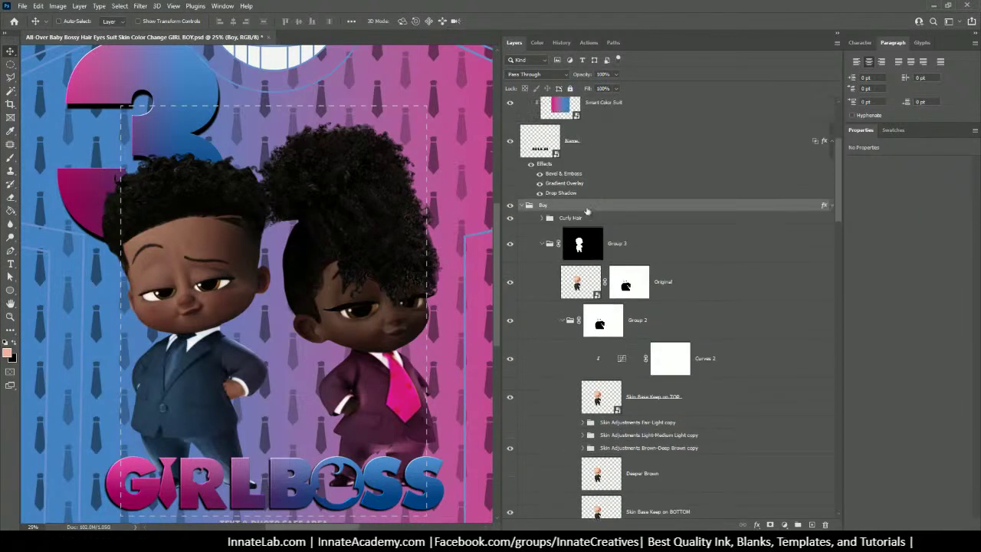
click(590, 198)
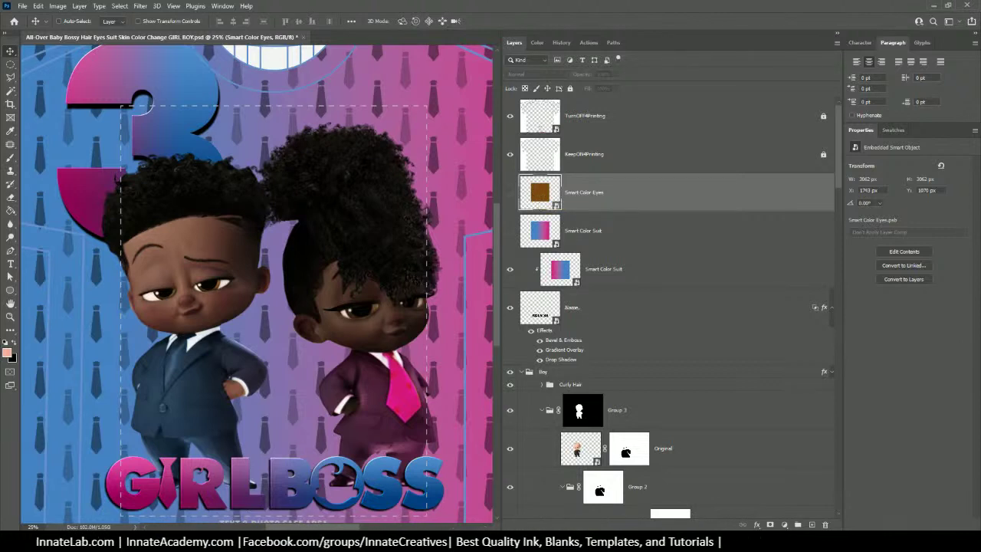
Switch to Chrome, go to remove.bg and open its image upload page
mouse_move(337, 542)
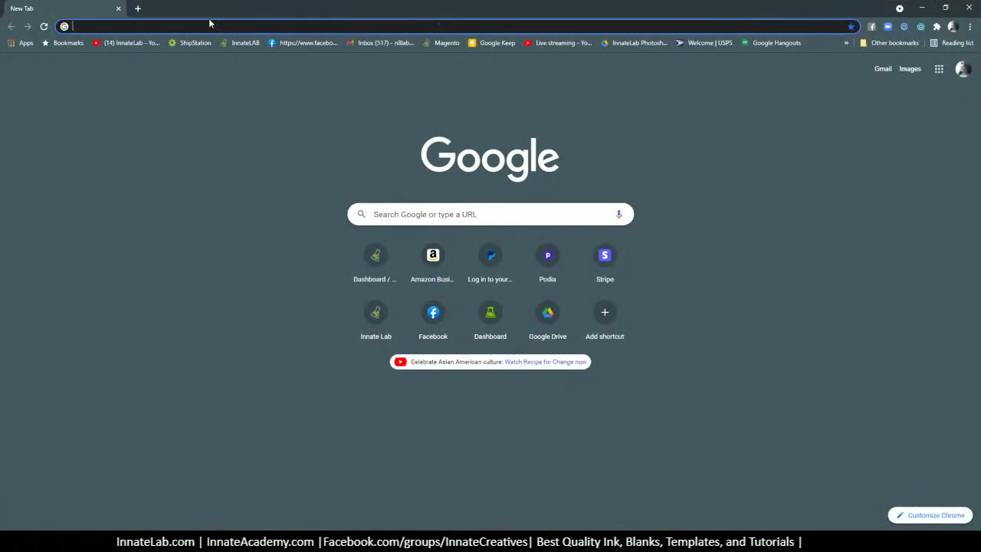
click(210, 27)
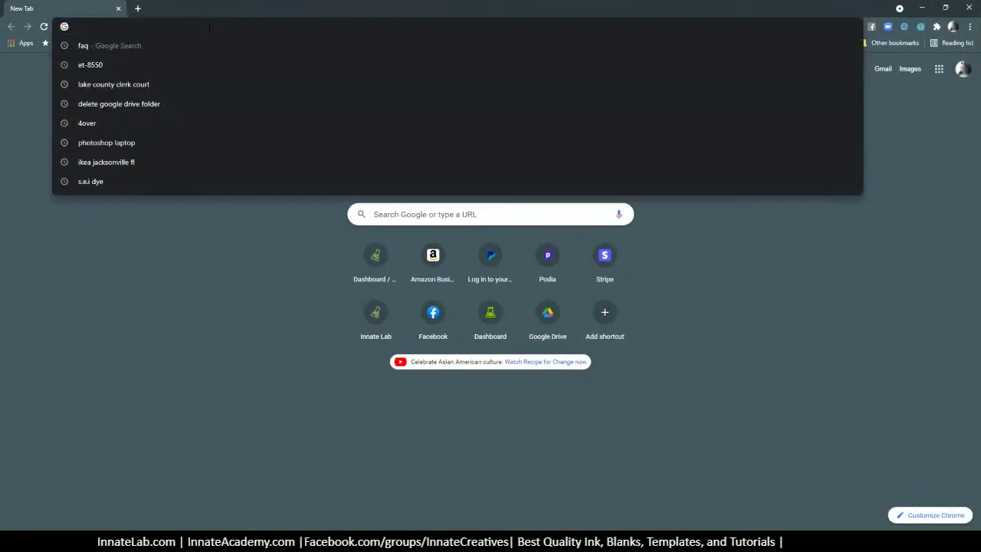
text(remo)
key(Return)
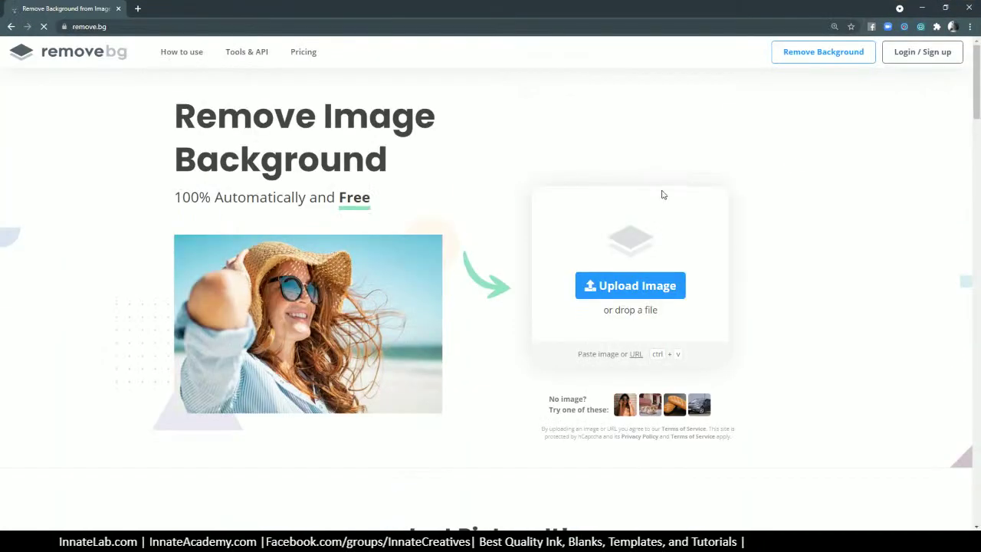
click(845, 61)
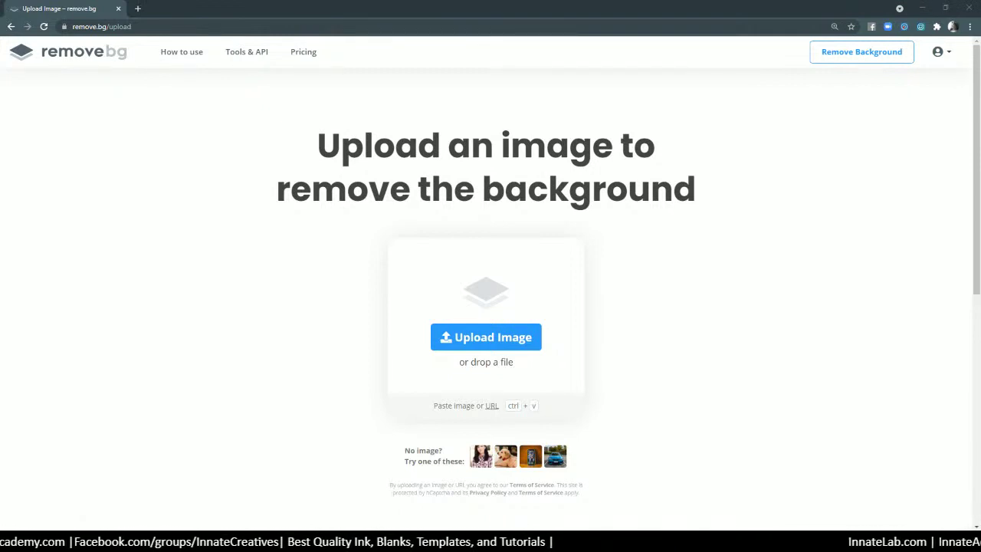
Upload the saved photos of the girl with pigtails and the sitting baby to remove their backgrounds
drag(306, 256, 448, 307)
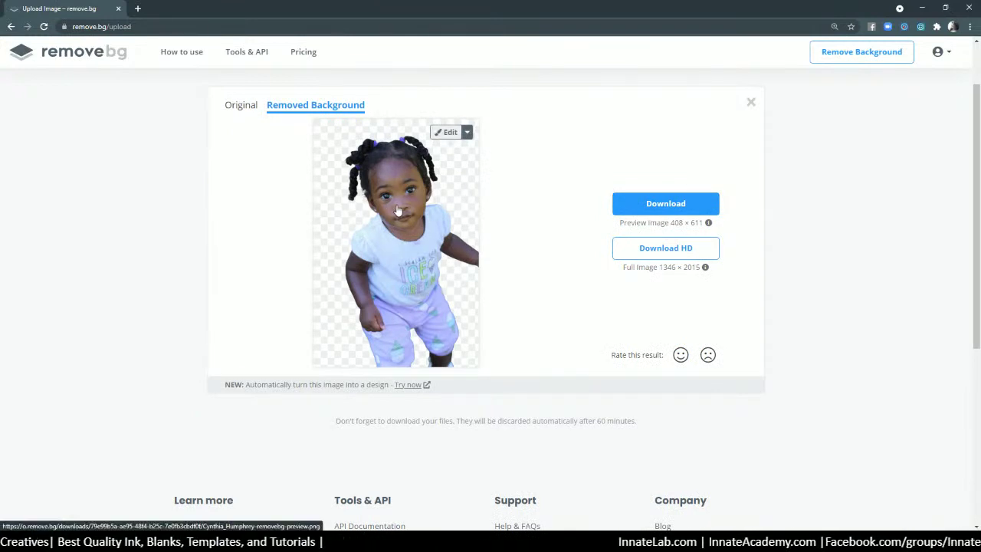
drag(980, 230, 437, 237)
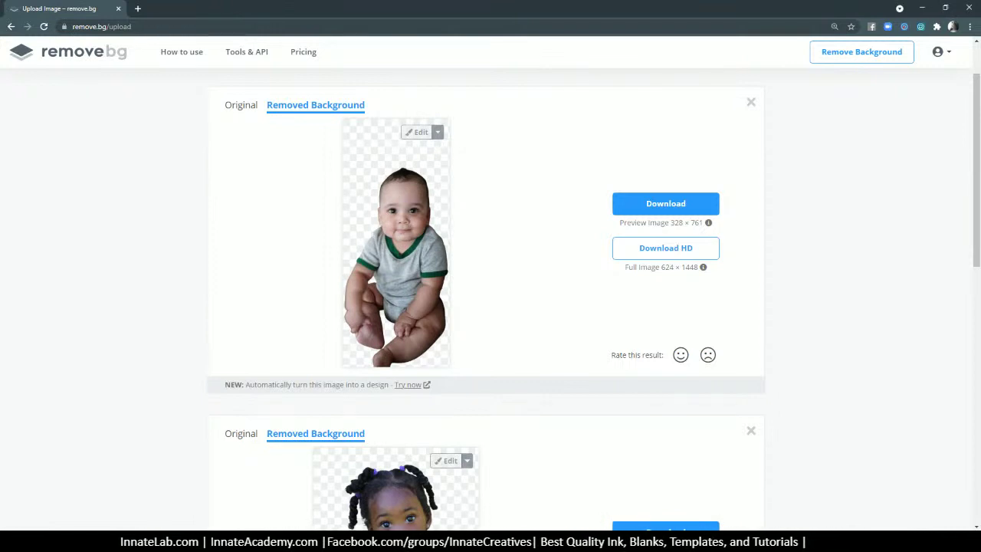
Download the girl's background-free photo in HD and save it as a PNG image in folder 137
scroll(451, 276, down, 1)
scroll(451, 276, down, 2)
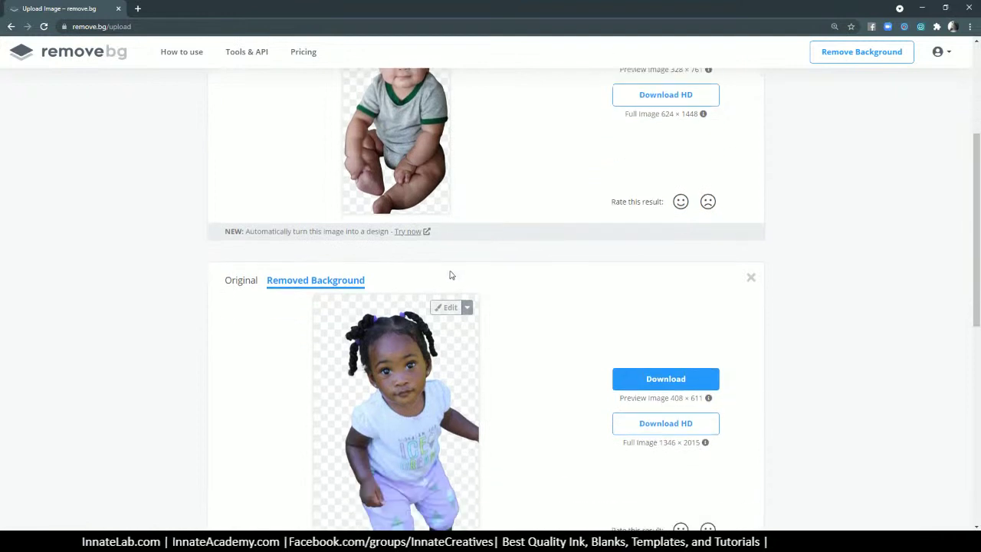
click(685, 323)
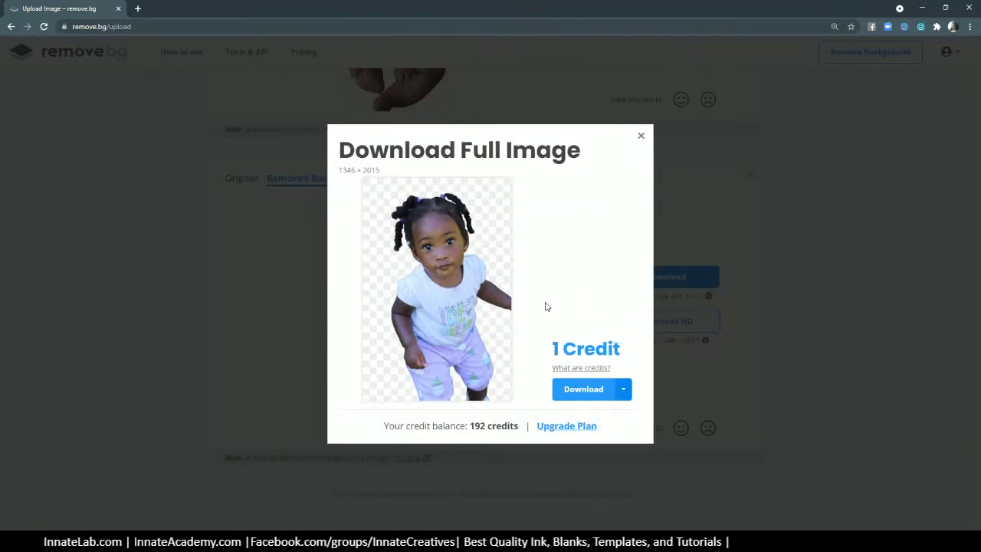
click(590, 387)
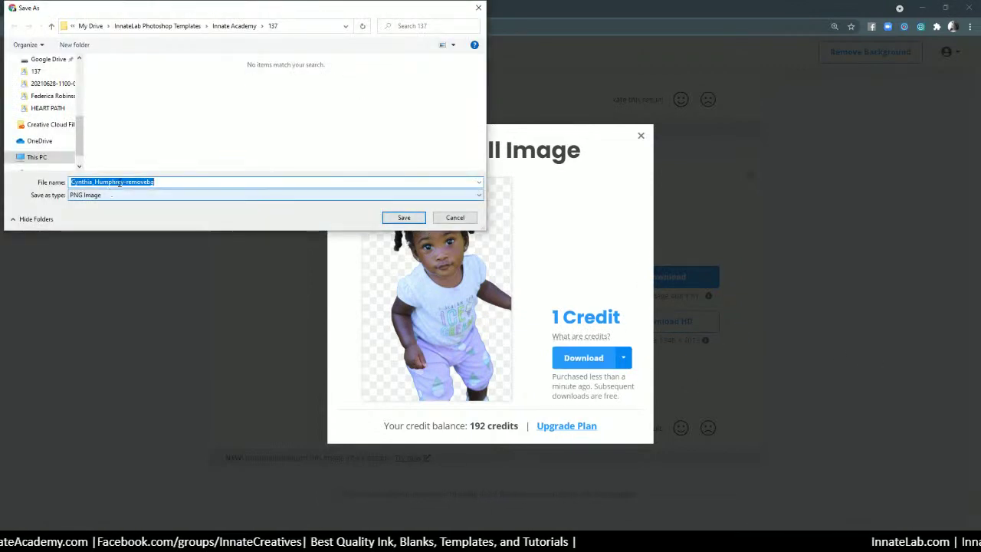
click(404, 218)
click(796, 258)
Download the baby's background-free photo in HD and save it as a PNG image in folder 137
scroll(697, 224, up, 4)
scroll(697, 224, up, 2)
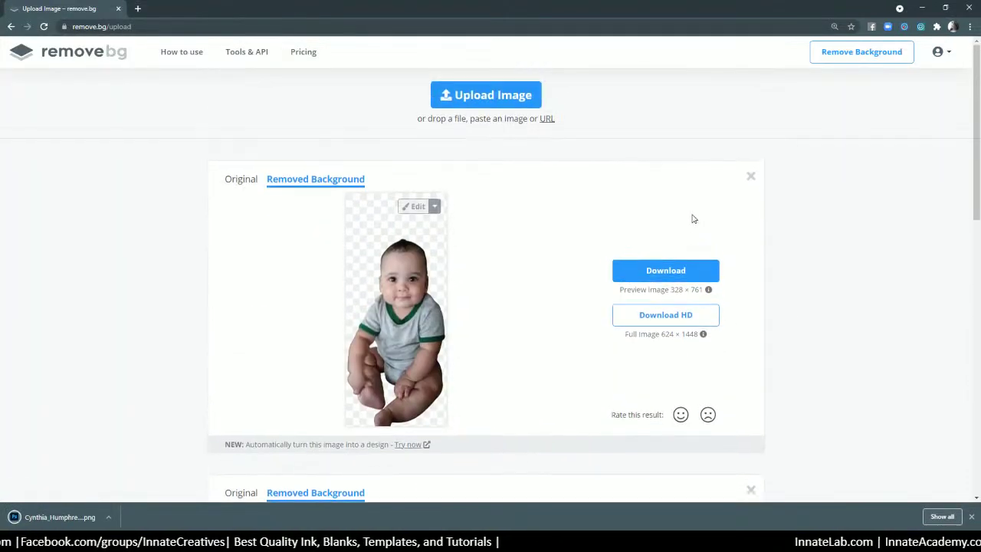
click(664, 318)
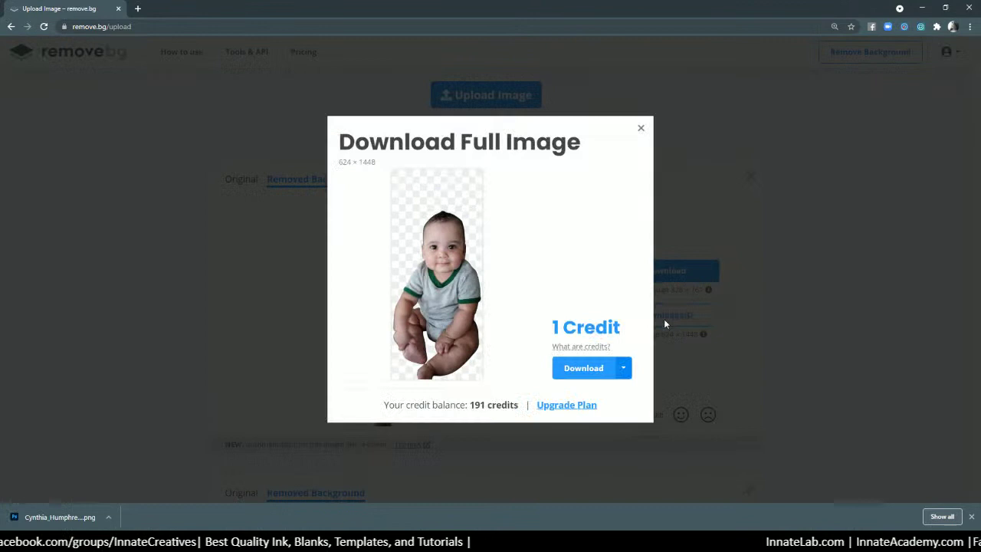
click(584, 369)
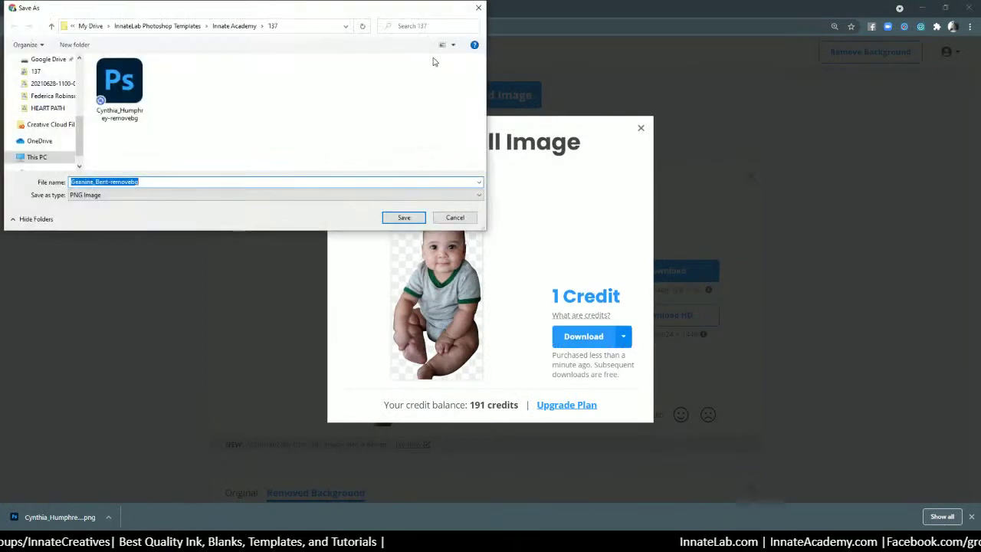
click(407, 221)
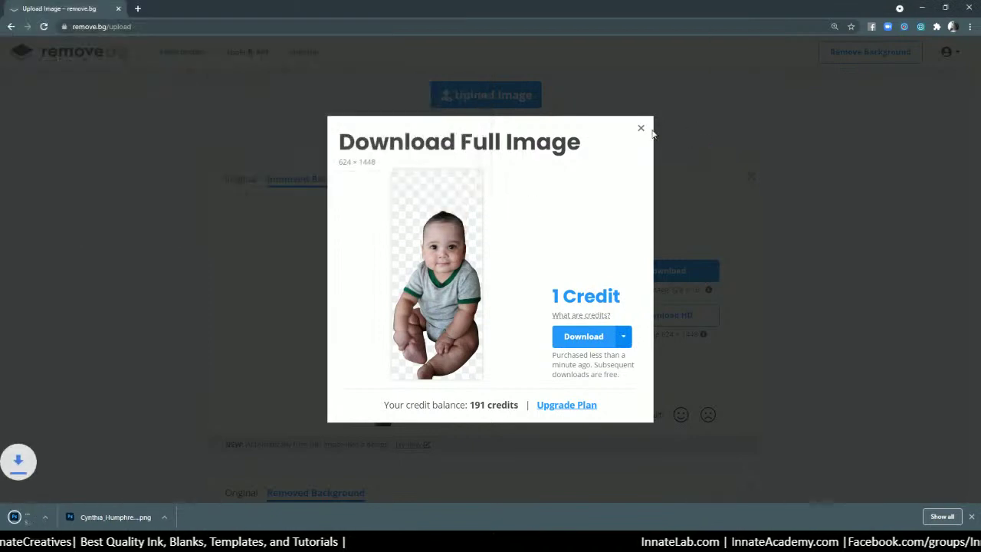
Close remove.bg and bring the two background-free PNGs from folder 137 into the GIRL BOY shirt template in Photoshop
click(641, 128)
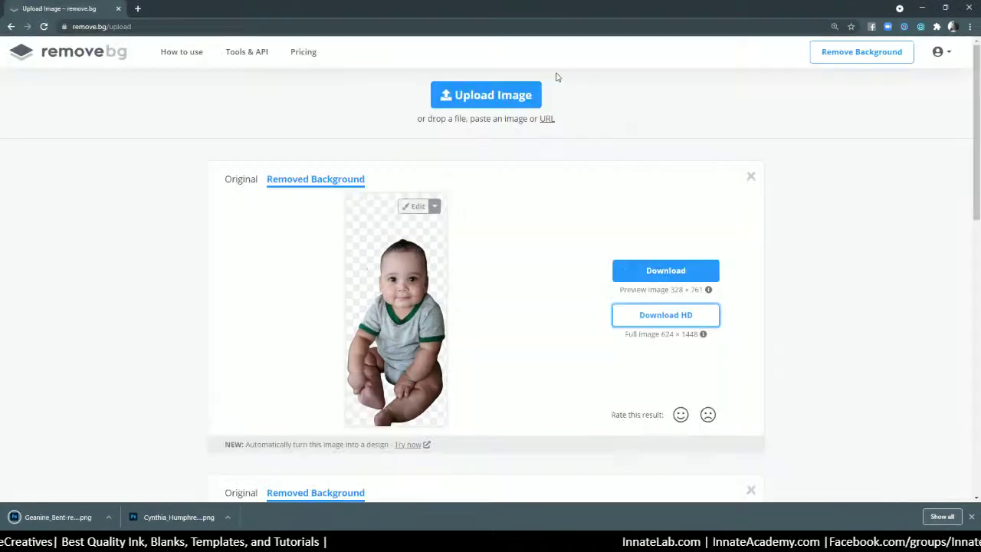
click(971, 8)
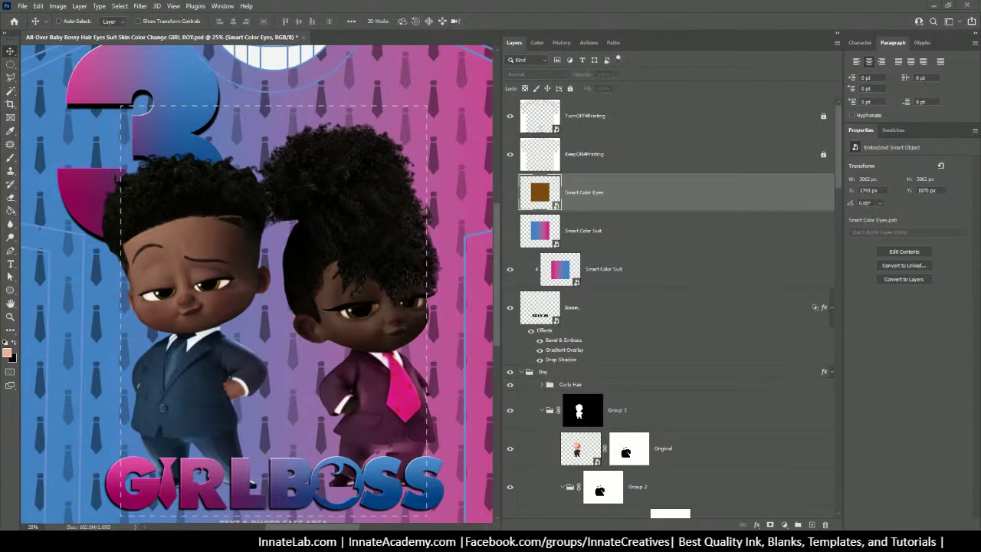
key(alt+Tab)
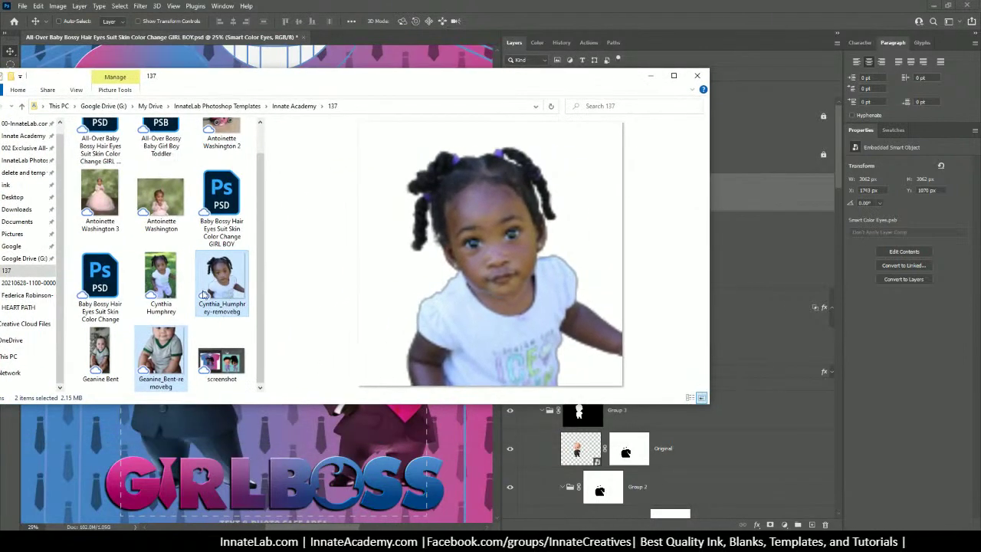
drag(204, 294, 268, 462)
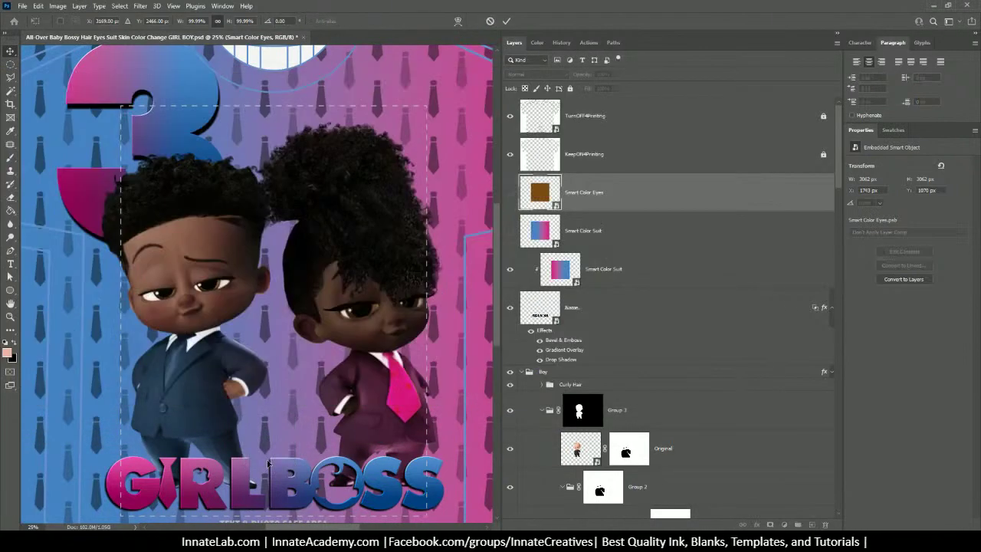
Scale the girl's placed photo to about 70% and set it at the shirt's lower centre, in front of the characters
key(Return)
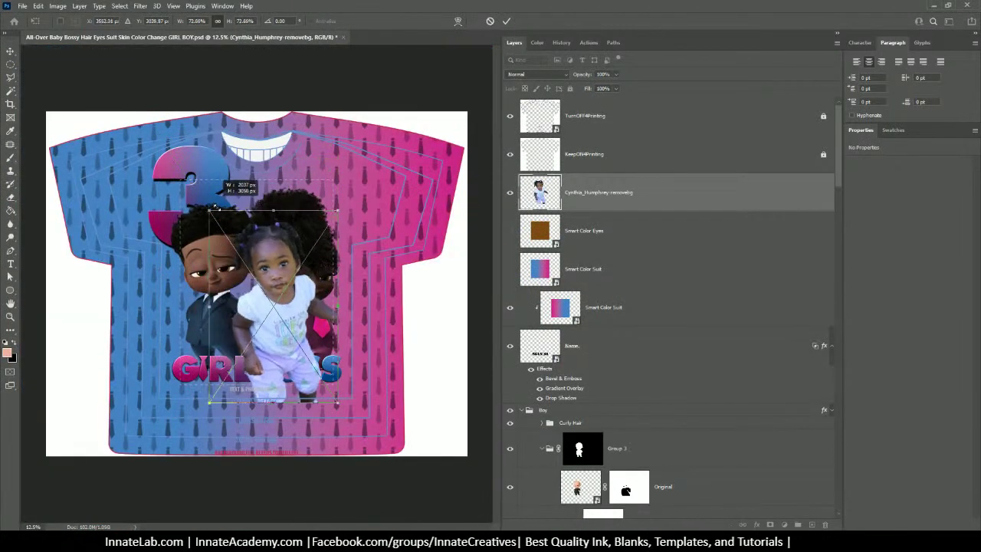
drag(215, 207, 217, 210)
drag(287, 357, 262, 374)
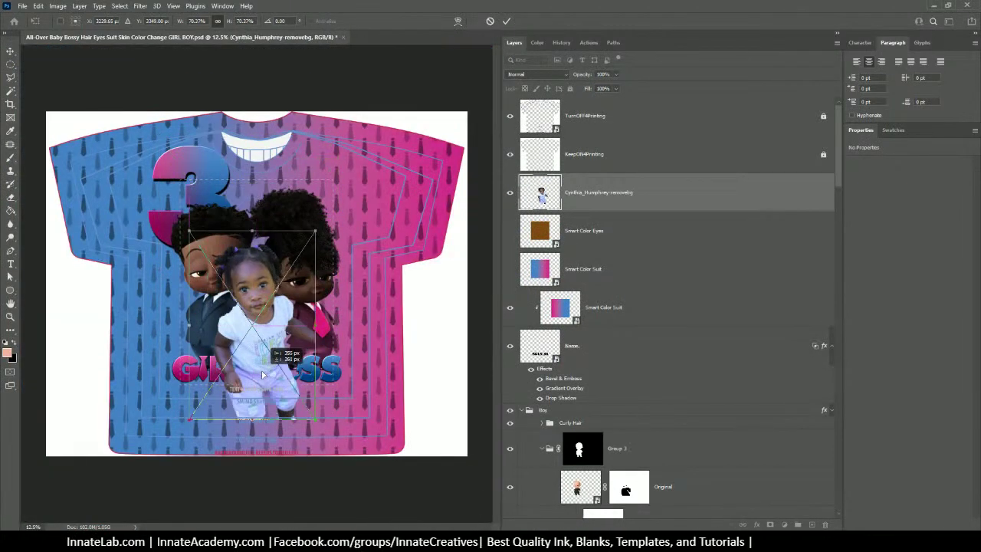
key(Return)
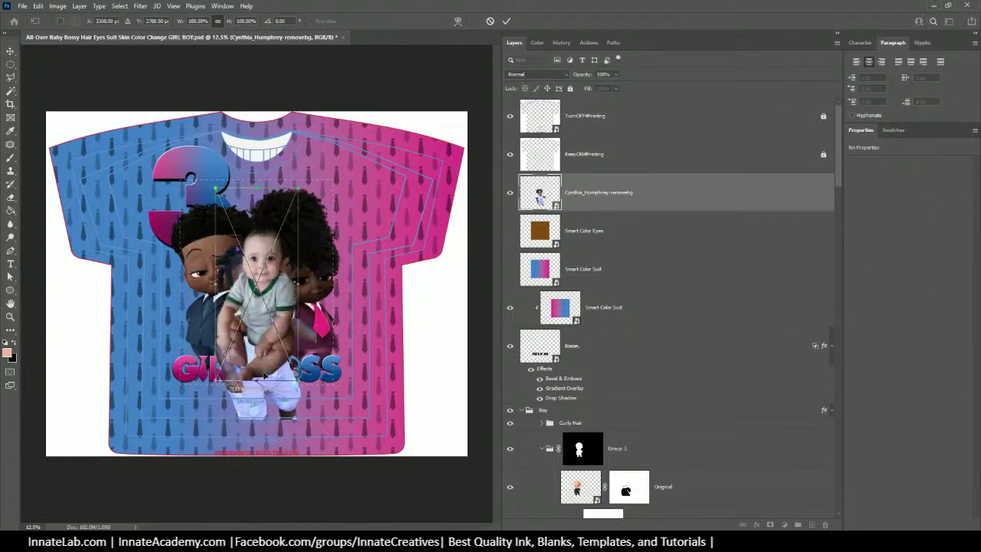
Enlarge the baby's placed photo to about 1471 px wide and position it over the girl's photo at the shirt's centre
drag(281, 311, 262, 345)
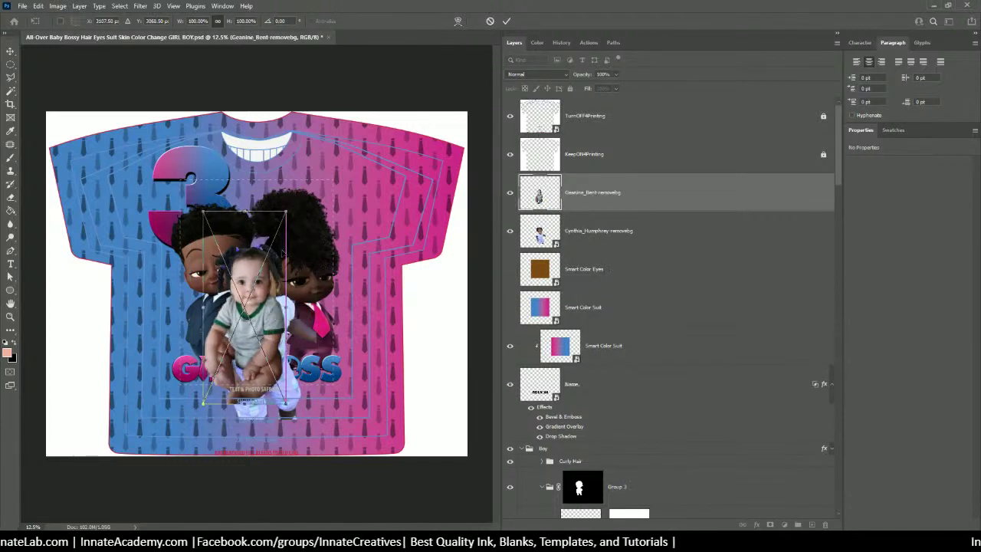
drag(286, 213, 331, 176)
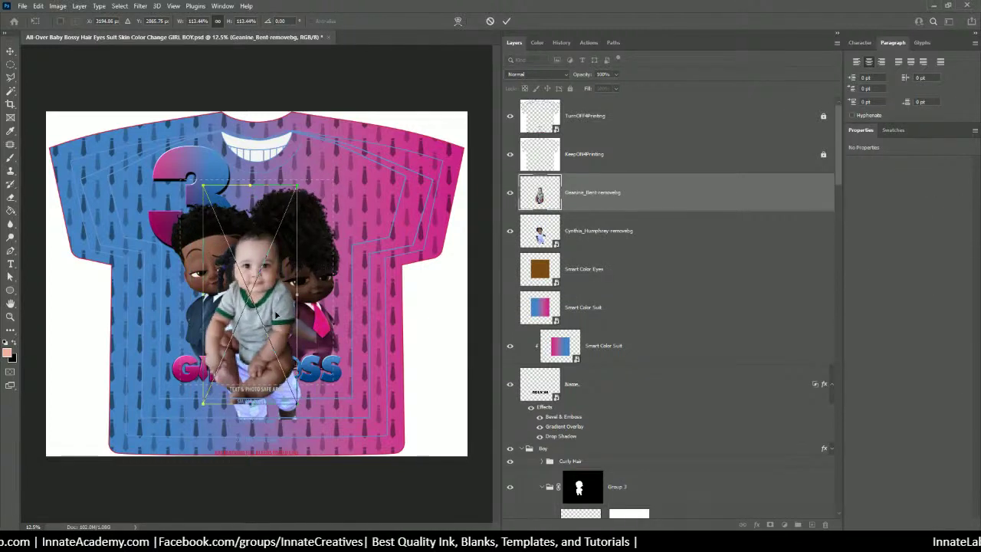
drag(276, 316, 276, 318)
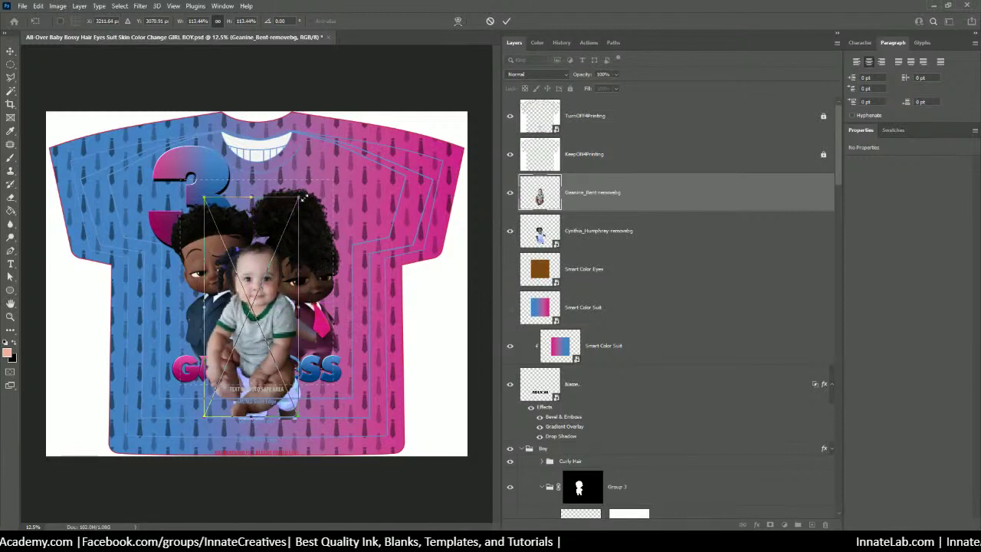
drag(303, 197, 306, 191)
key(Return)
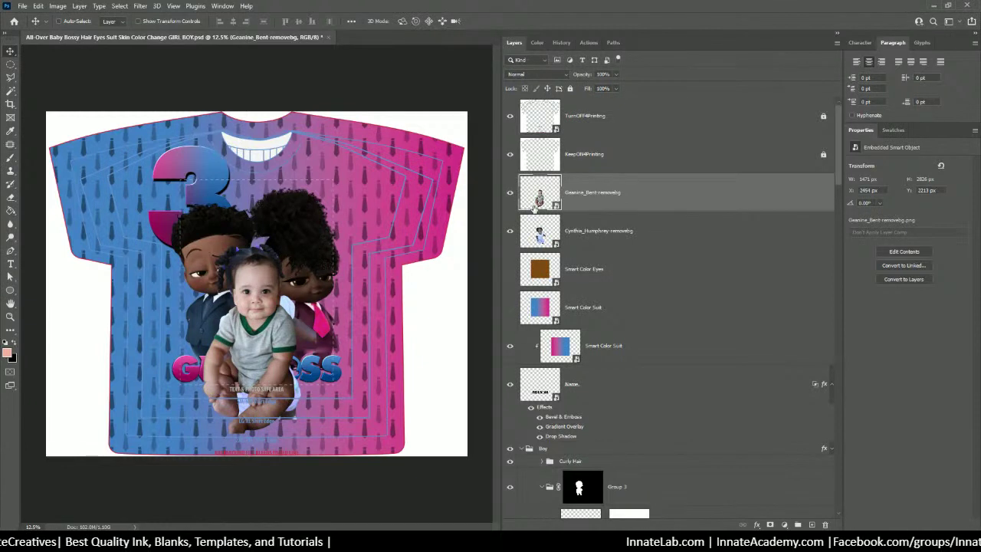
Compare the shirt design with and without the two children's photos by toggling both layers' visibility
click(509, 193)
click(510, 234)
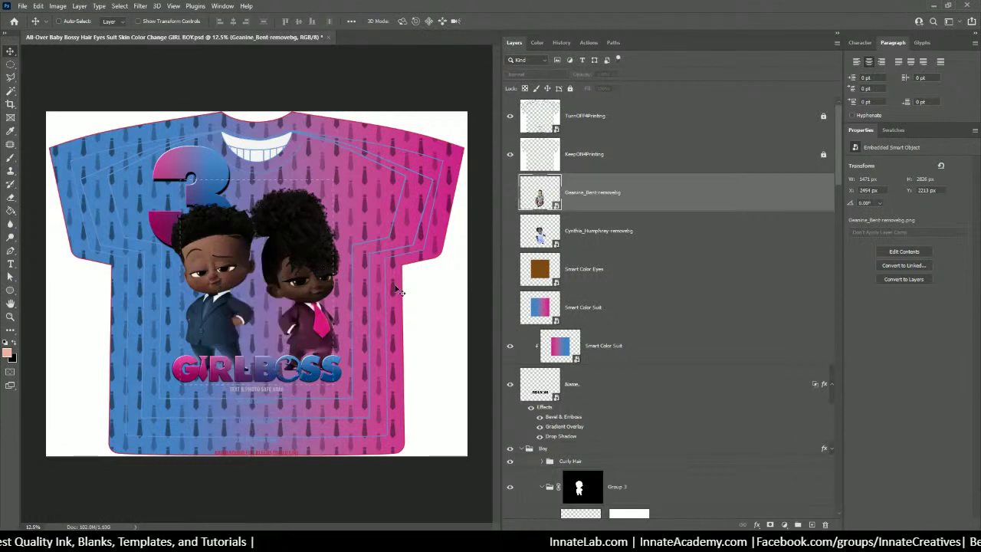
click(509, 193)
click(510, 232)
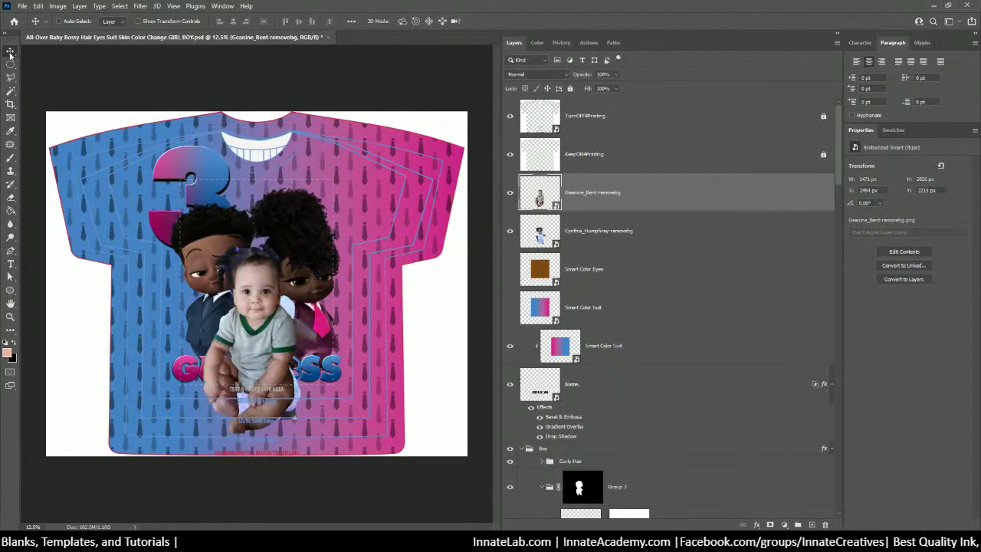
Move the baby's photo beside the boy character and the girl's photo beside the girl character
drag(261, 350, 157, 350)
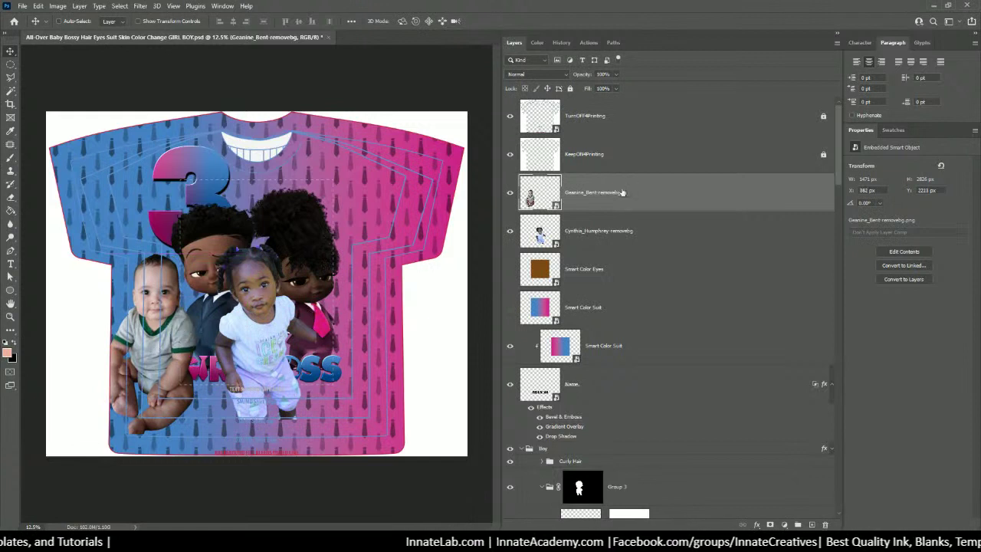
click(597, 230)
drag(259, 331, 371, 302)
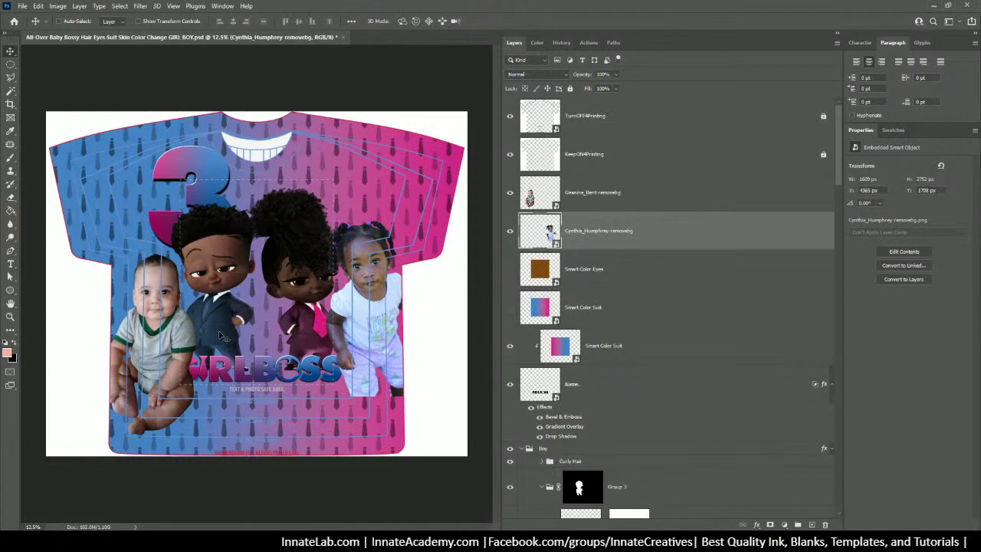
Duplicate the brown fill layer inside the Smart Color Eyes smart object and hide the original
click(636, 311)
key(ctrl+plus)
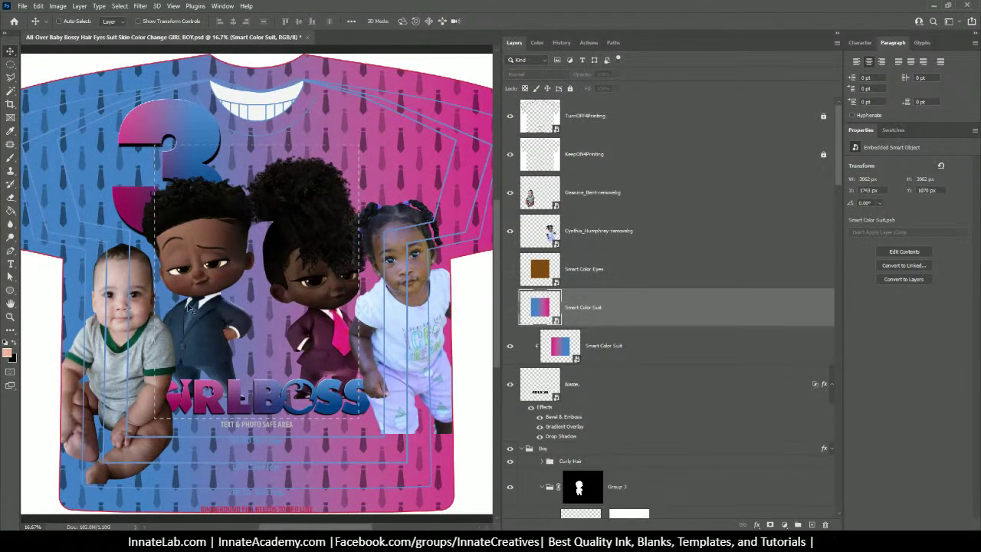
key(ctrl)
scroll(230, 274, up, 1)
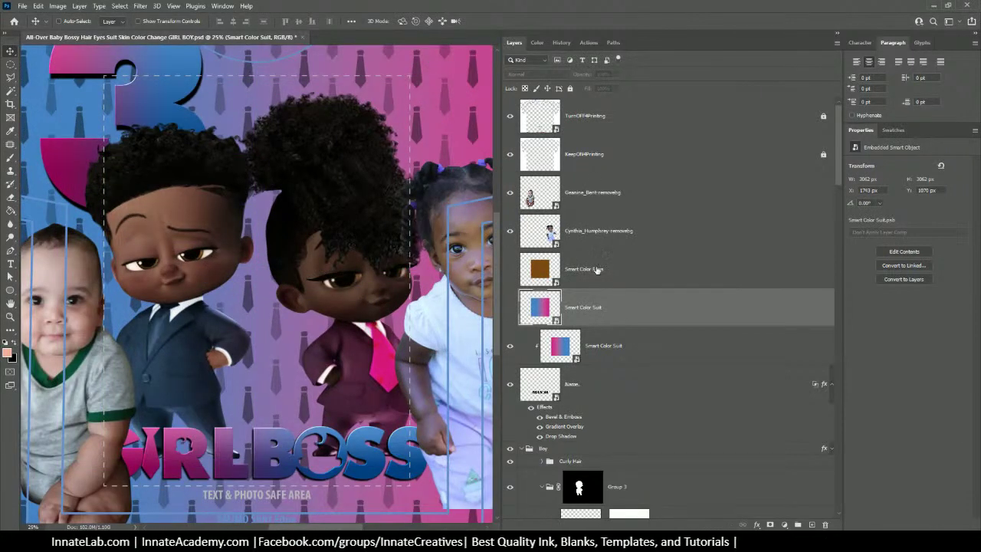
click(544, 271)
double_click(540, 272)
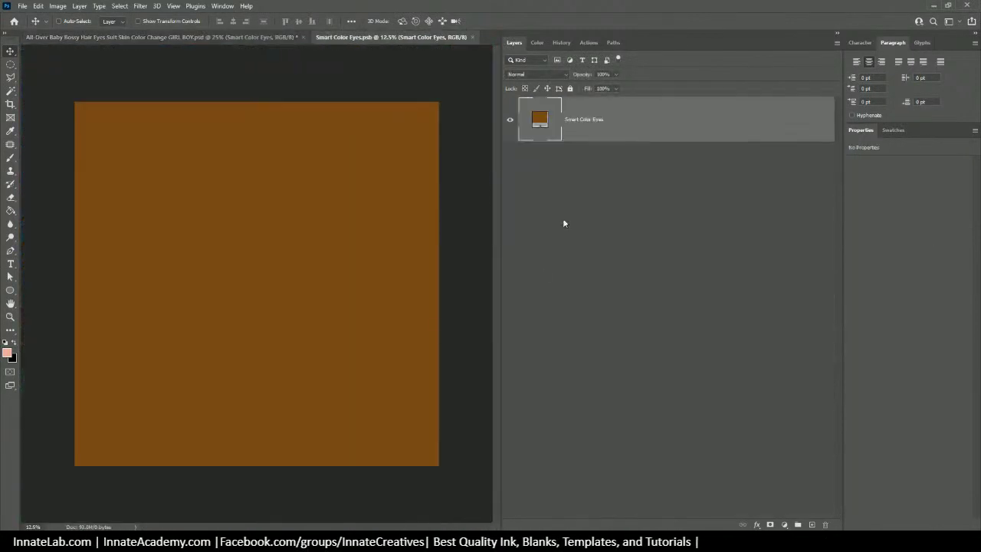
right_click(614, 121)
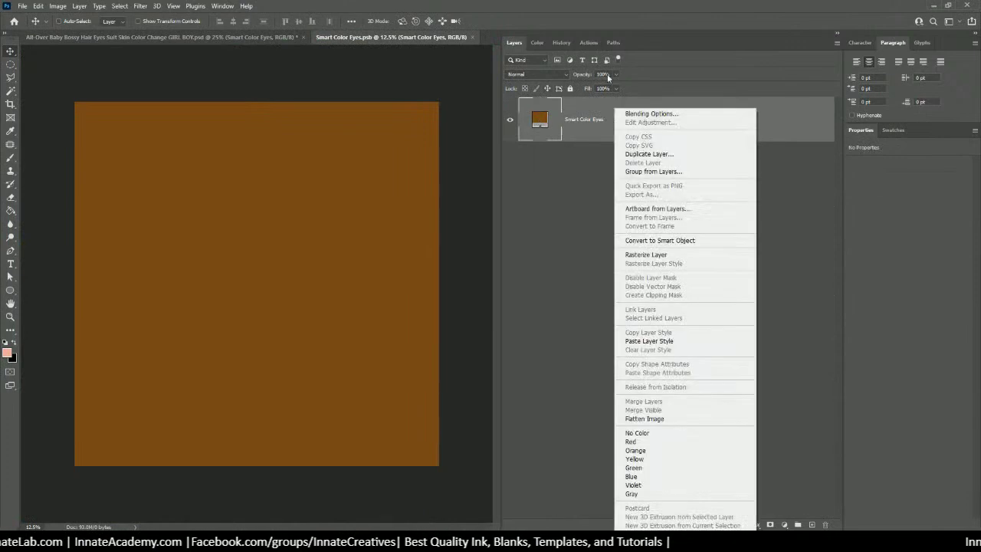
click(639, 152)
click(411, 141)
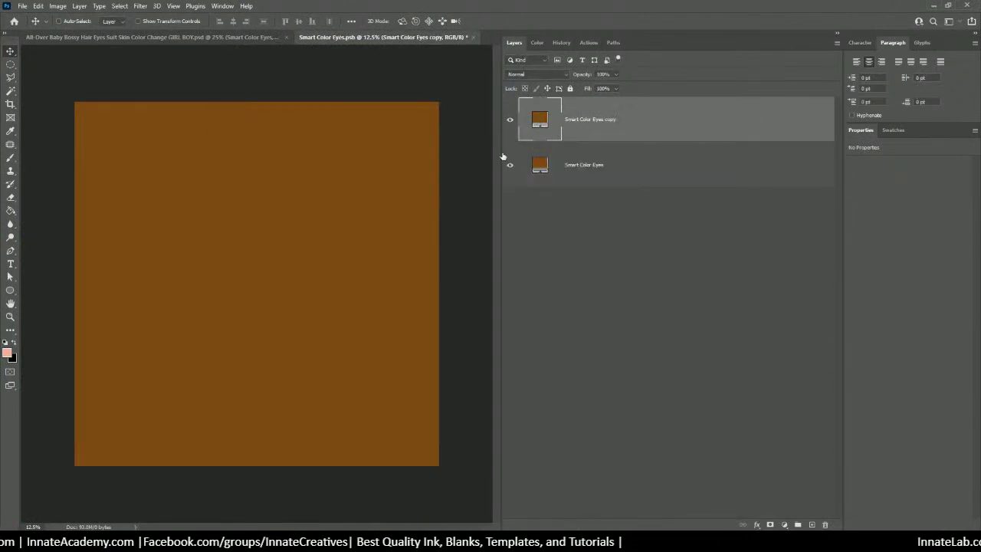
Set the duplicated eye fill to blue 394ca0, then save and close the smart object to update both characters' eyes
double_click(539, 121)
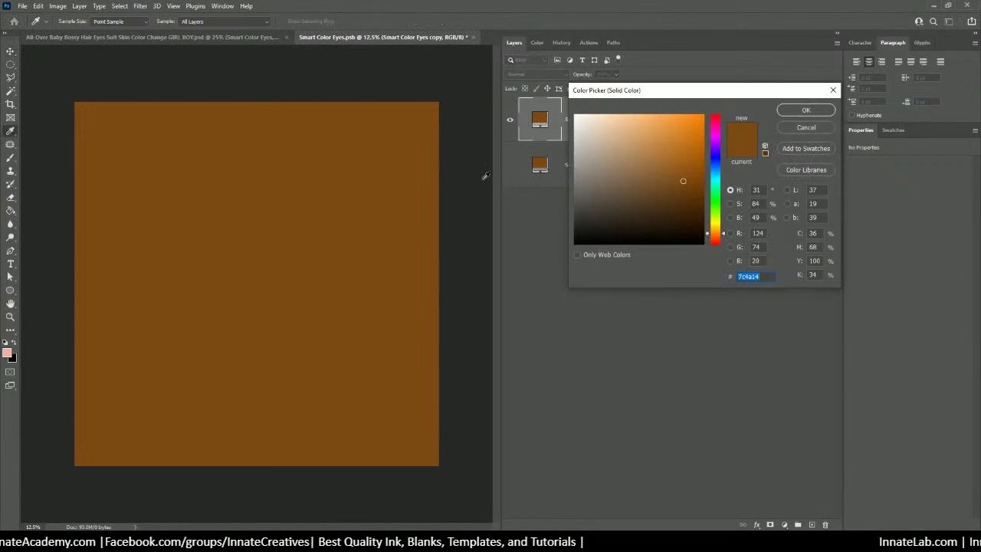
click(716, 159)
click(683, 124)
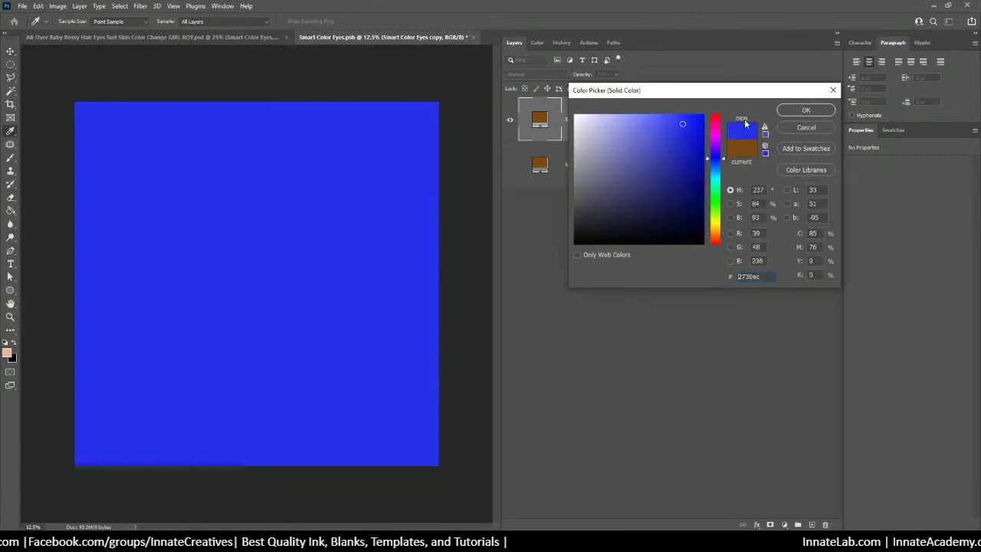
mouse_move(660, 136)
mouse_down()
mouse_move(675, 168)
mouse_move(638, 176)
mouse_move(663, 148)
mouse_move(720, 164)
mouse_up()
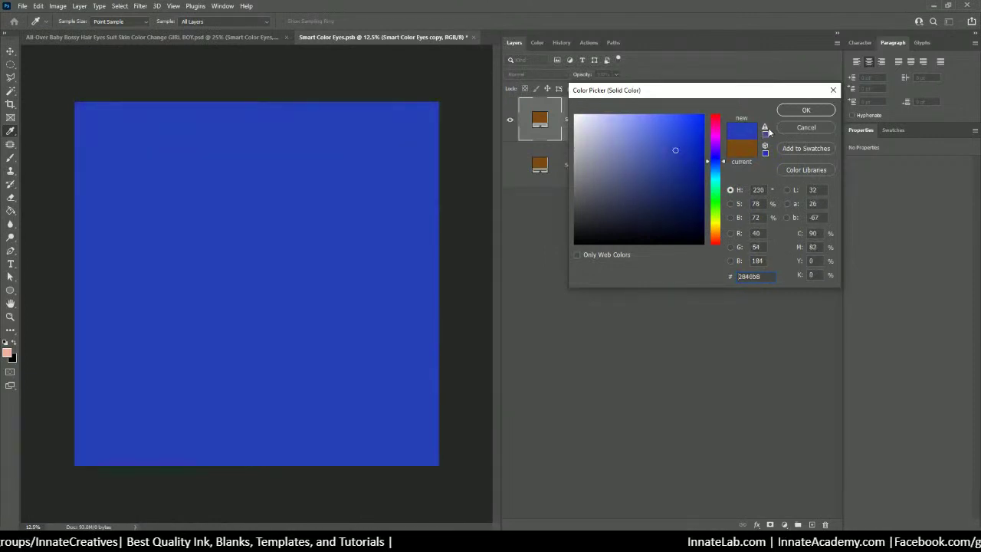
click(765, 132)
click(802, 111)
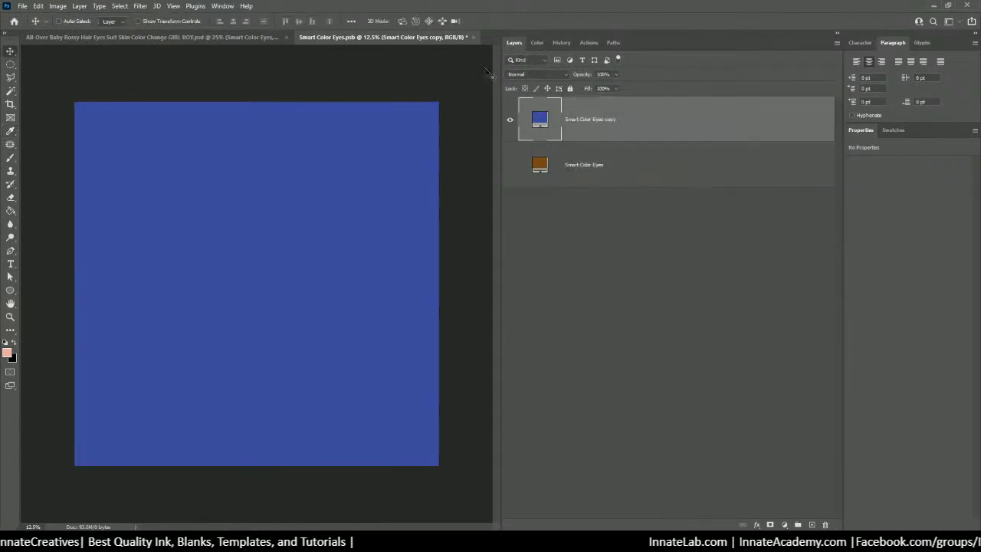
click(475, 36)
click(436, 200)
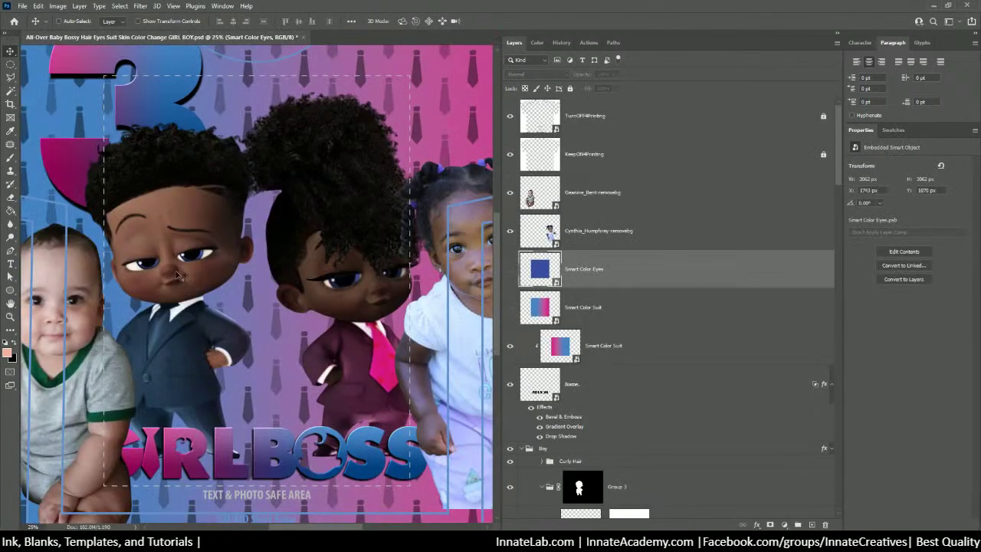
Reopen the Smart Color Eyes contents and duplicate the blue fill layer
double_click(541, 269)
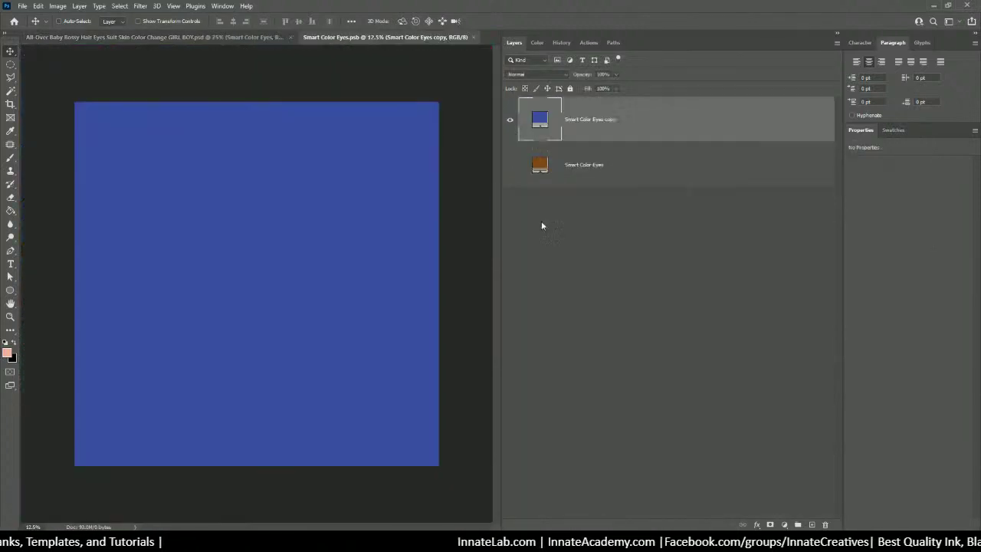
right_click(639, 123)
click(681, 153)
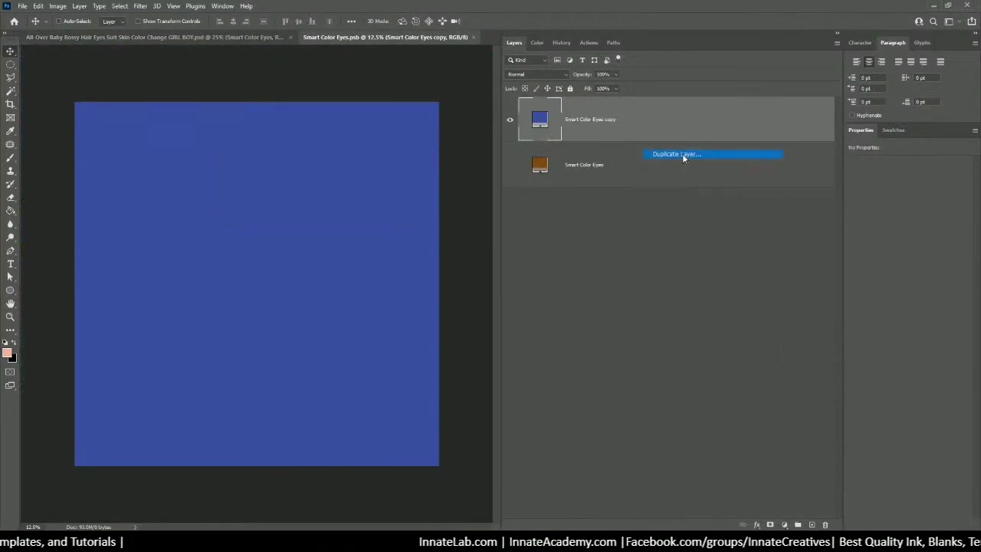
key(Return)
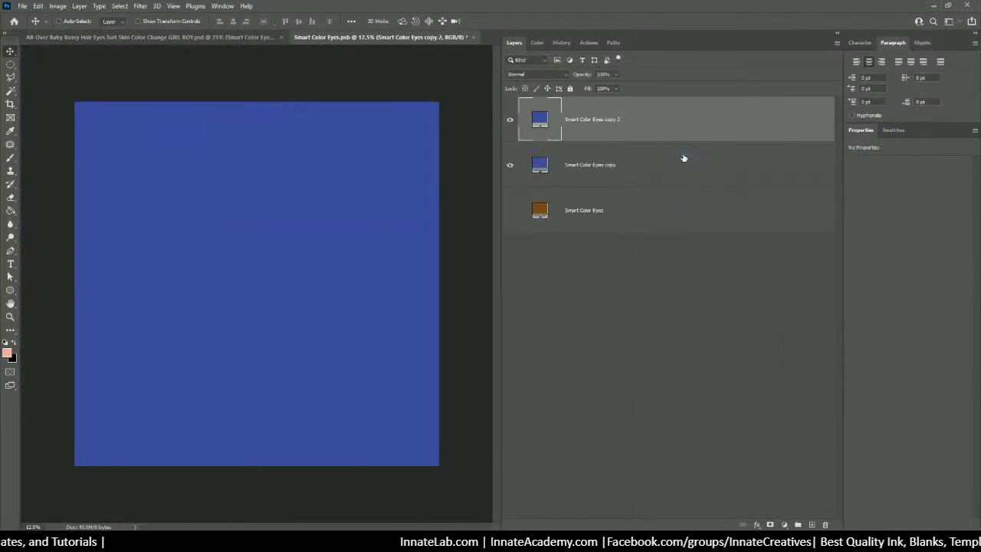
Set the new copy's fill to green 0b6413, hide the blue layer, and save and close the eye colour object
double_click(535, 121)
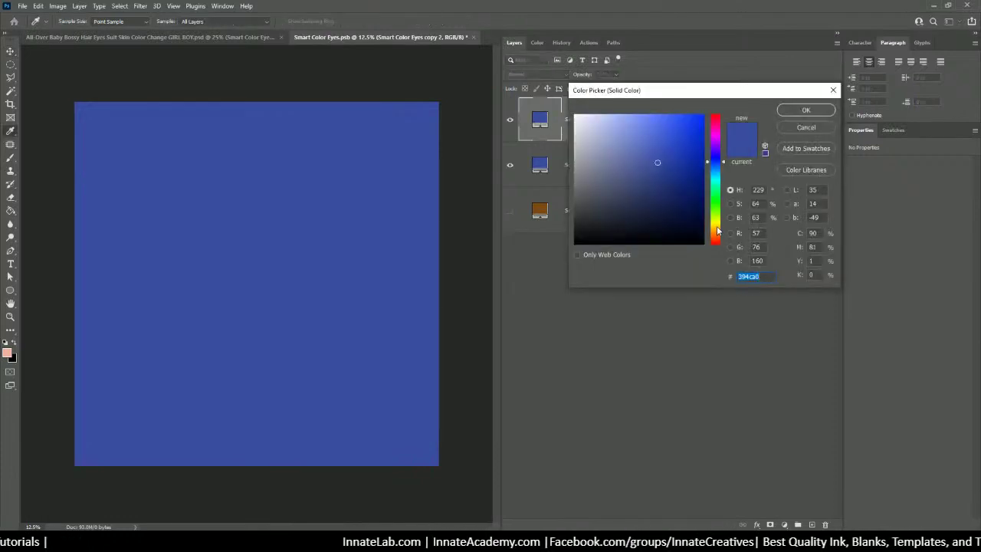
mouse_move(717, 230)
mouse_down()
mouse_move(717, 199)
mouse_move(689, 193)
mouse_up()
click(694, 191)
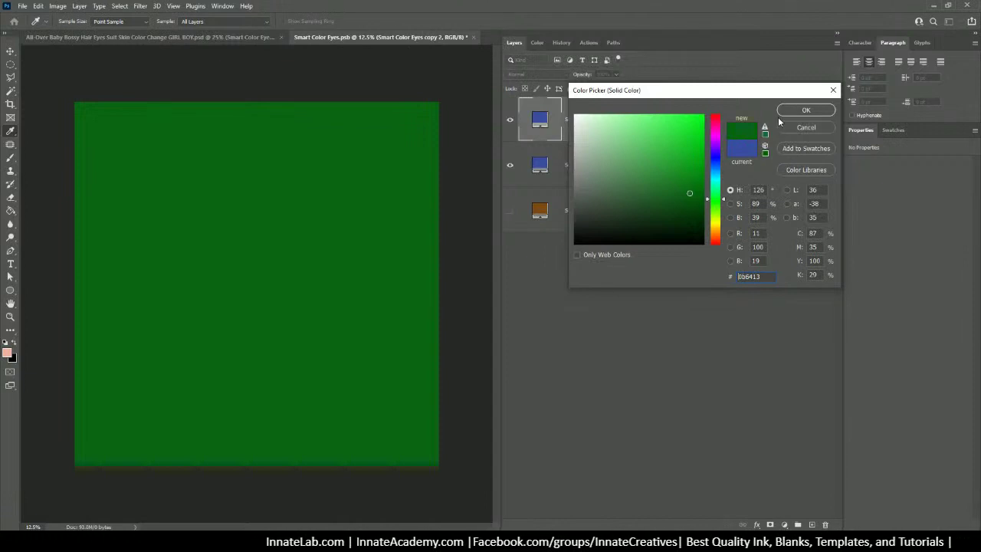
click(783, 112)
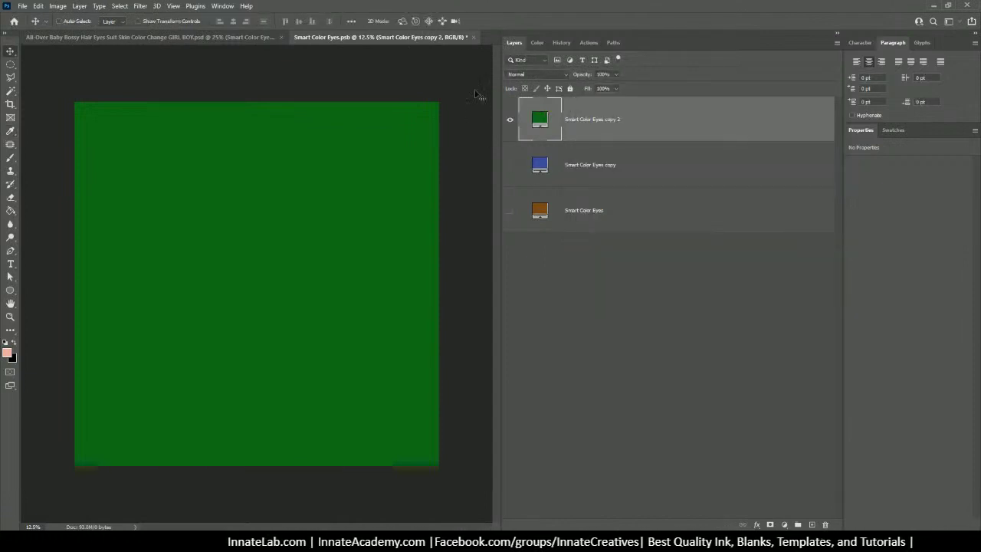
click(472, 36)
click(454, 203)
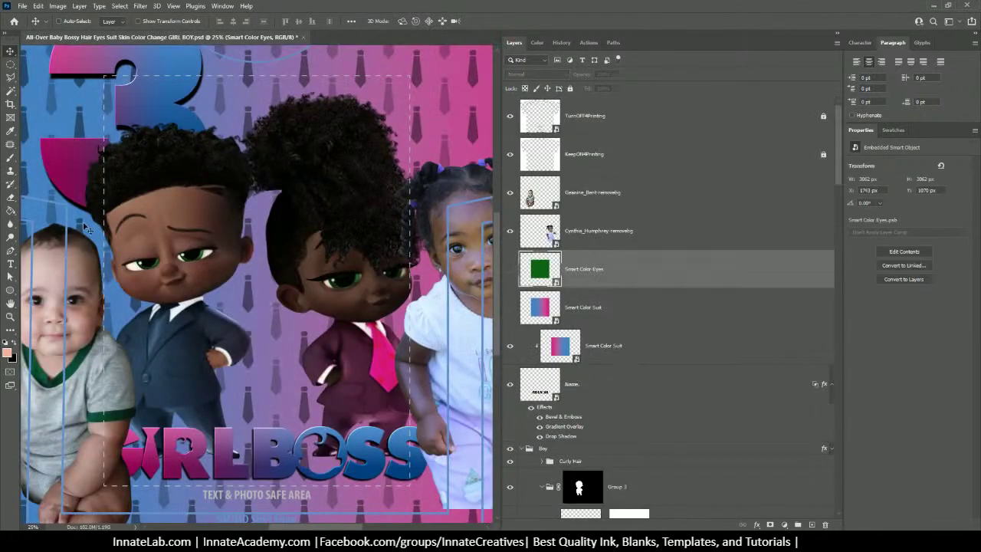
Reopen the Smart Color Eyes contents, duplicate the green fill layer and hide the green original
double_click(538, 270)
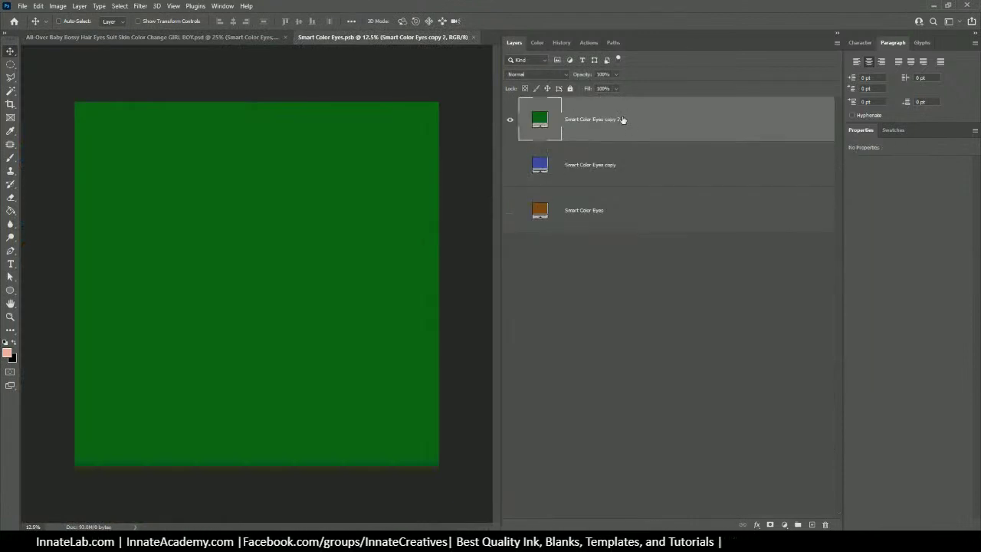
right_click(624, 121)
click(660, 154)
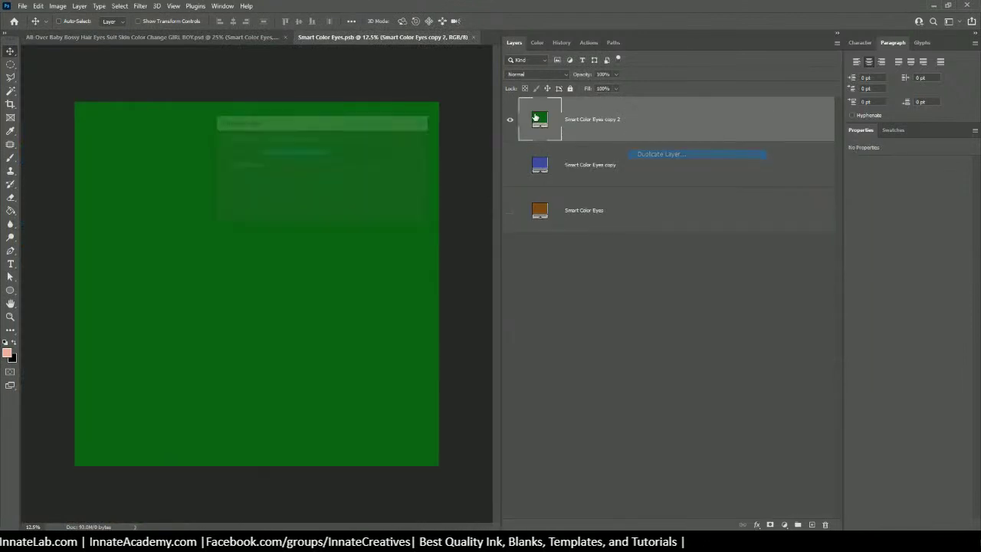
click(411, 142)
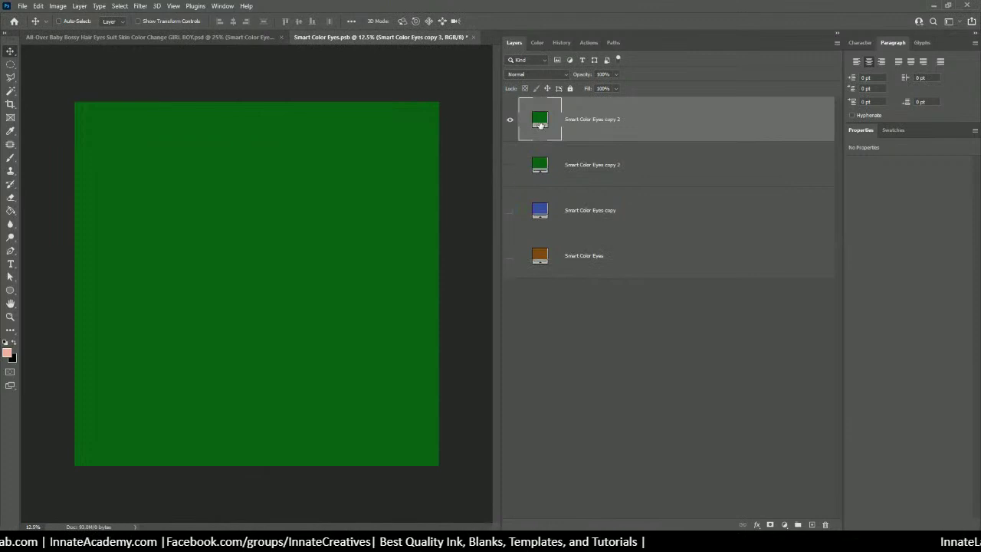
Set the top fill copy's colour to grey 5c615c, then save and close the Smart Color Eyes contents
double_click(539, 120)
text(5e665f)
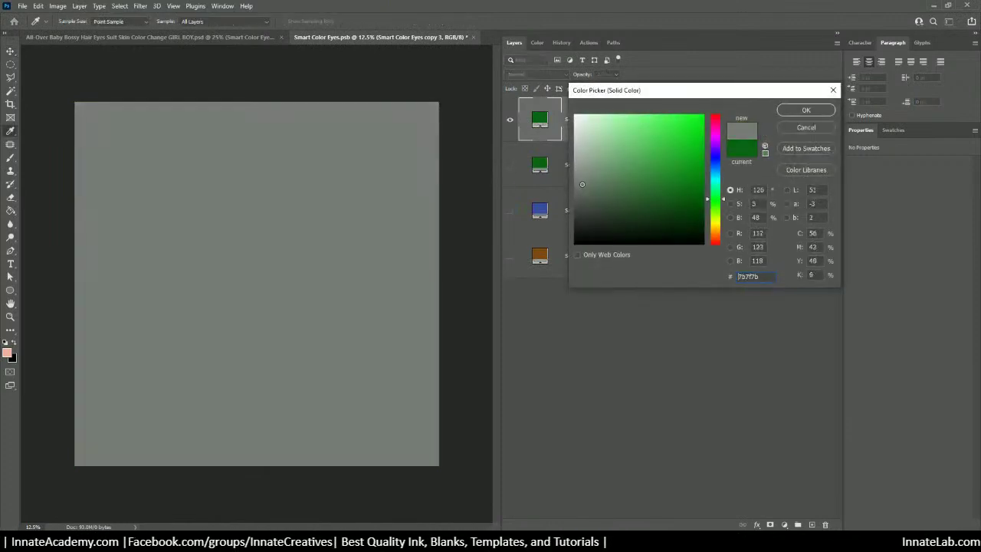
drag(583, 193, 582, 194)
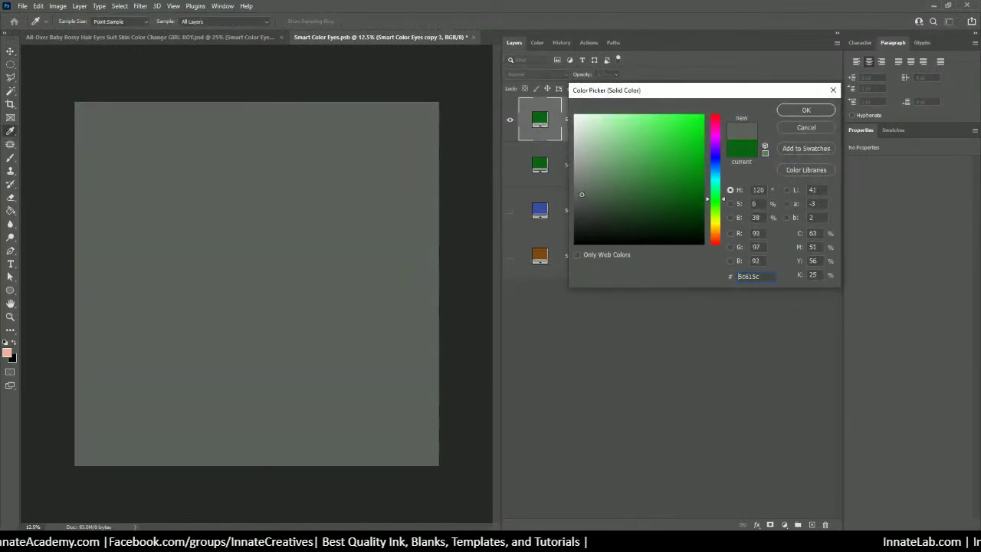
click(797, 110)
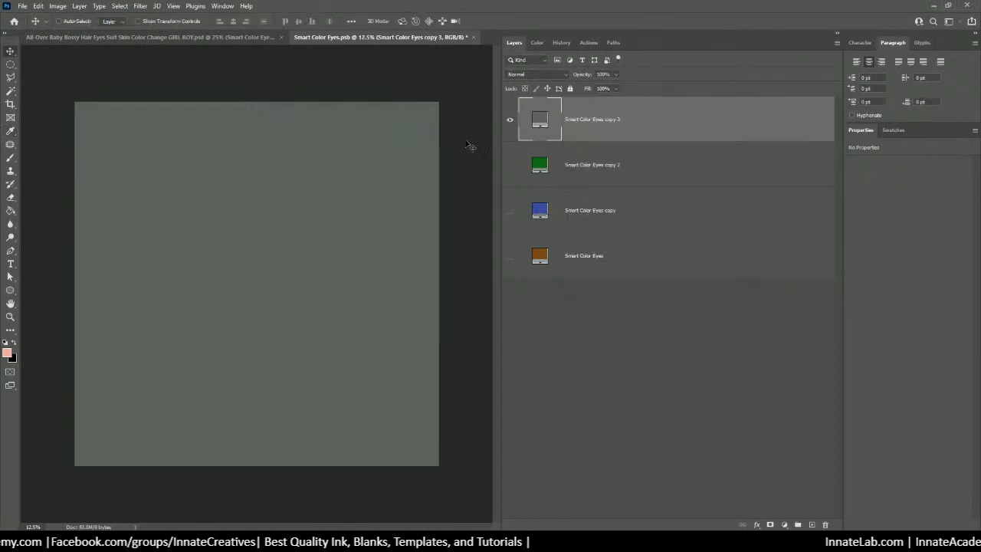
click(475, 37)
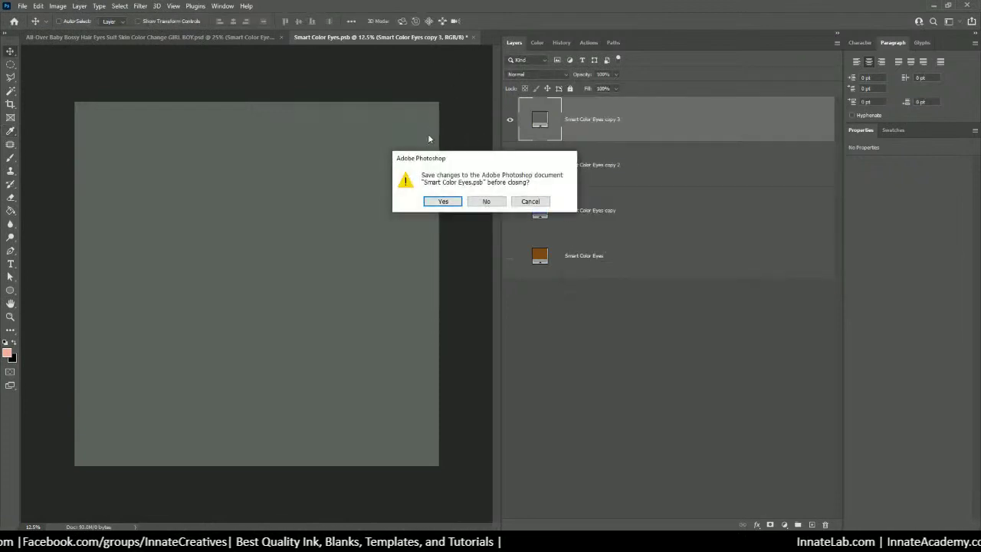
click(448, 201)
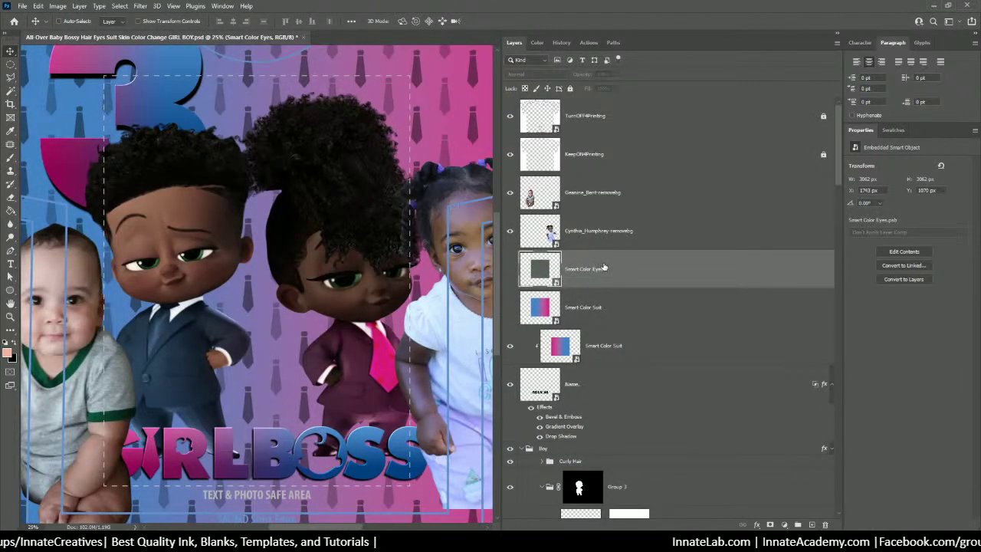
Find and select the girl's Smart Color Eyes copy 4 layer by picking it from her eye in the artwork
scroll(604, 266, down, 2)
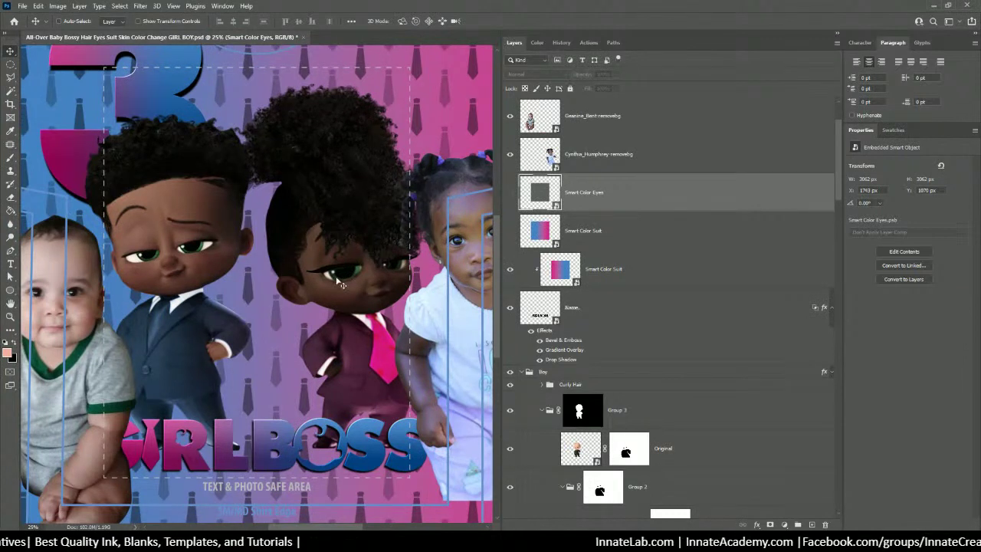
right_click(336, 277)
click(585, 183)
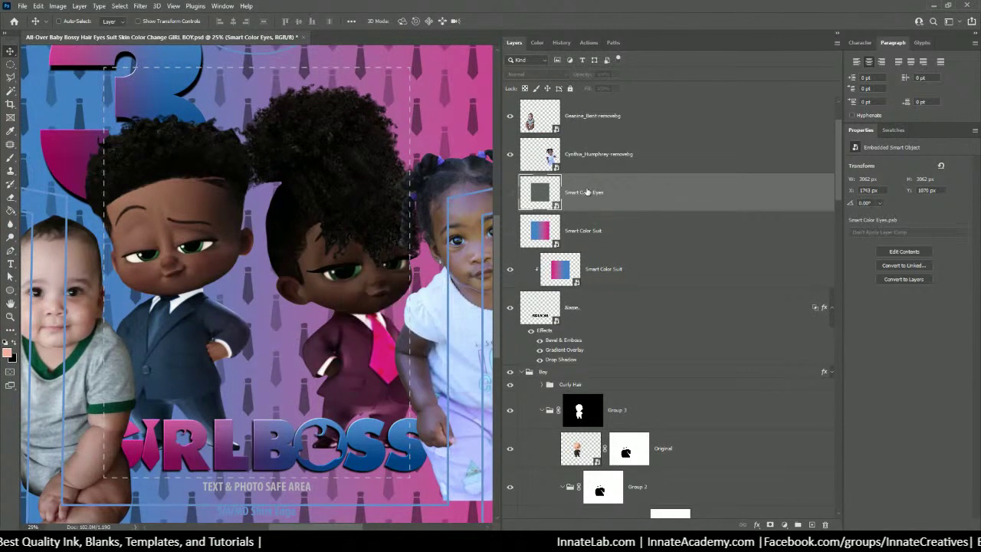
scroll(590, 192, down, 1)
scroll(590, 191, down, 2)
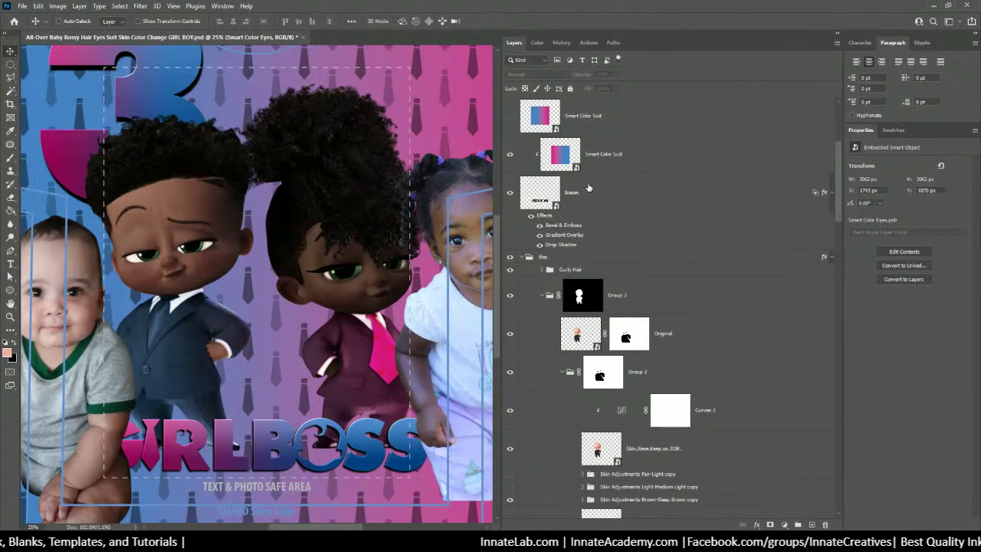
right_click(341, 281)
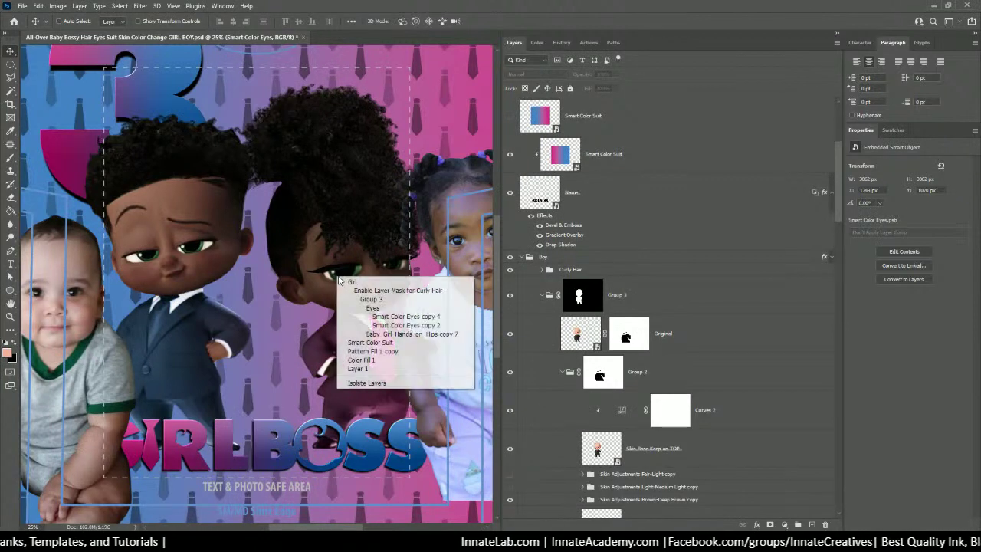
click(379, 315)
scroll(554, 297, down, 2)
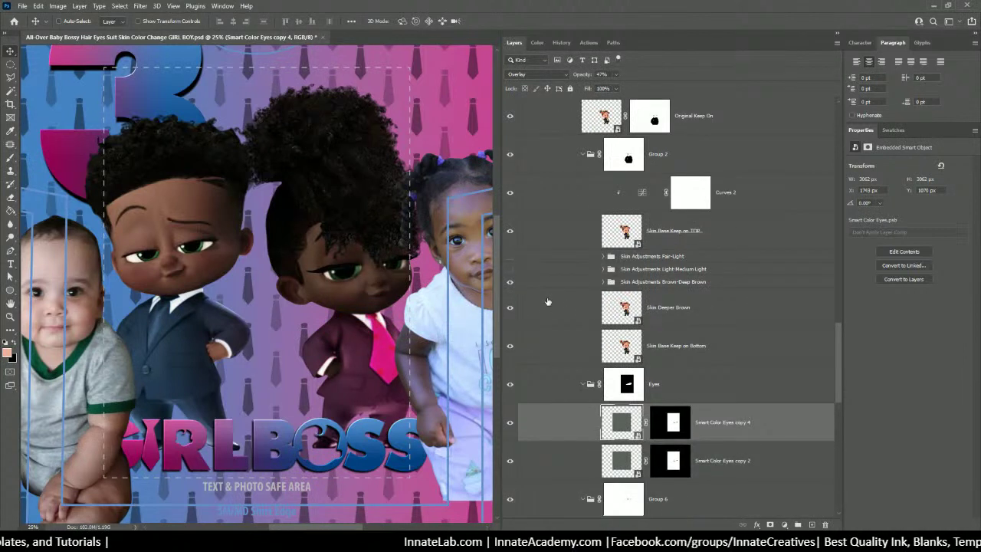
Toggle the visibility of Smart Color Eyes copy 4 and copy 2 to compare their effect on the girl's eyes
click(509, 424)
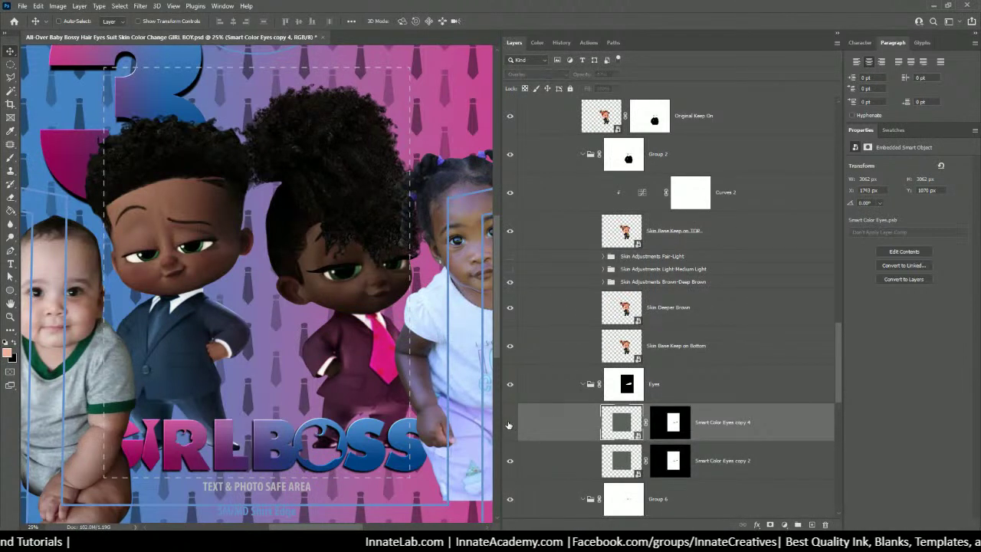
click(510, 423)
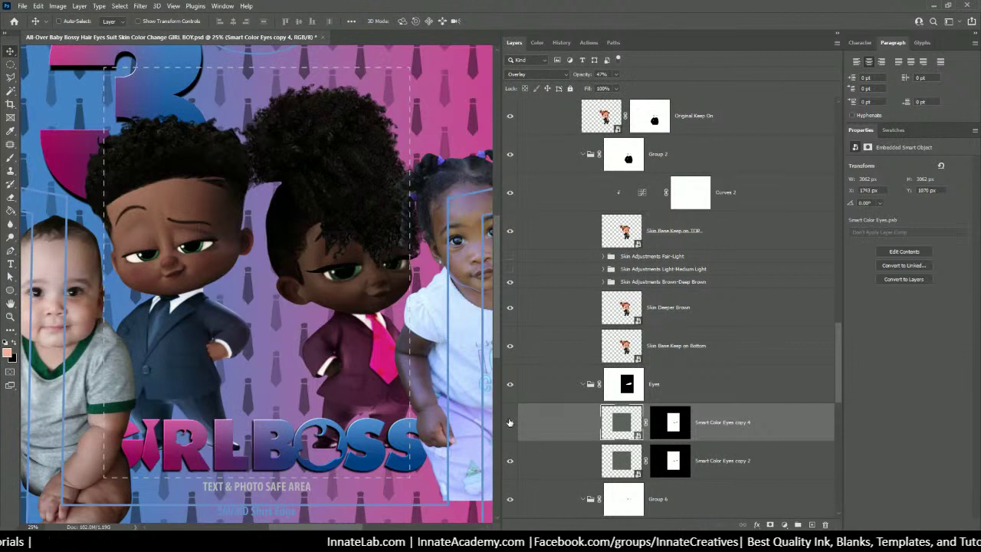
click(510, 422)
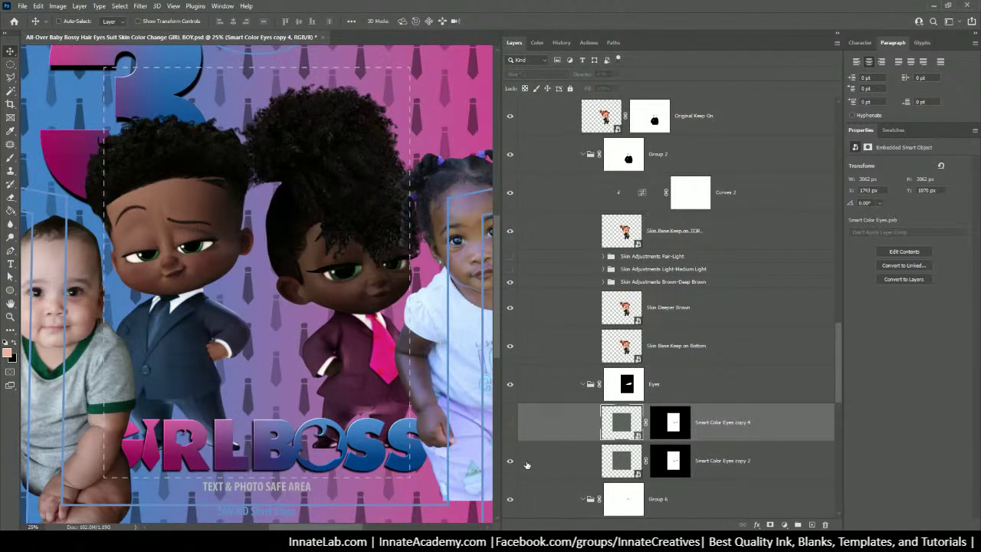
click(527, 464)
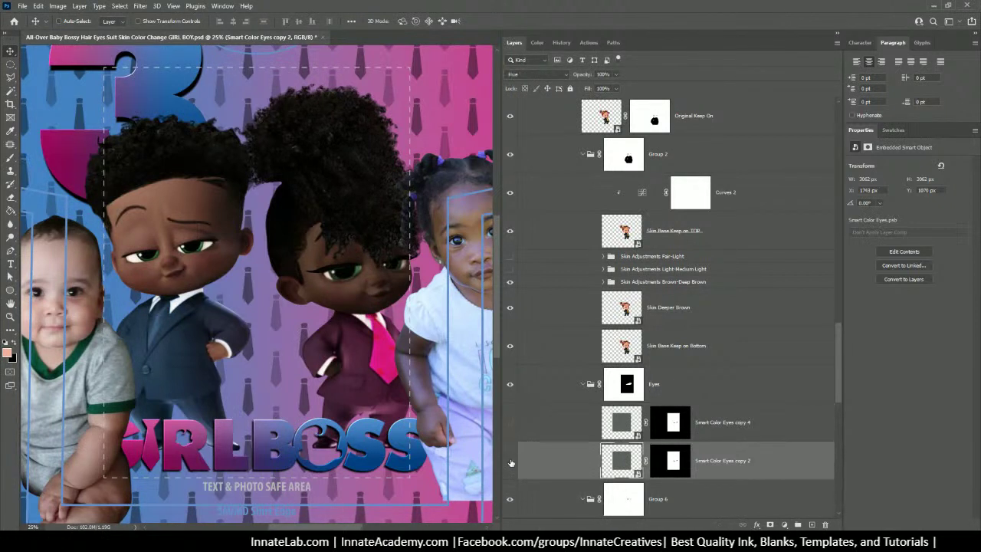
click(511, 461)
click(510, 462)
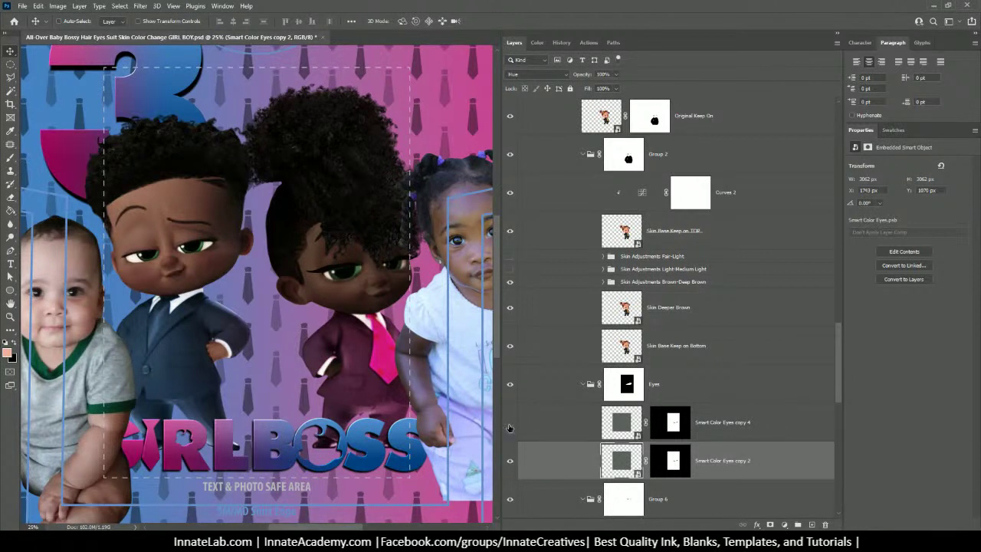
click(510, 462)
click(511, 462)
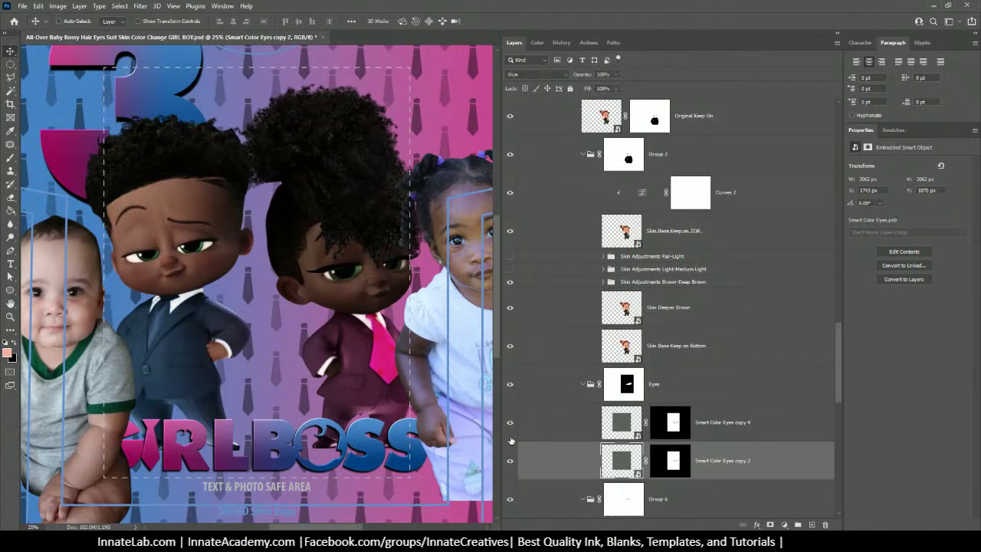
Change the blend mode of the girl's Smart Color Eyes copy 2 layer to Color
scroll(706, 393, down, 2)
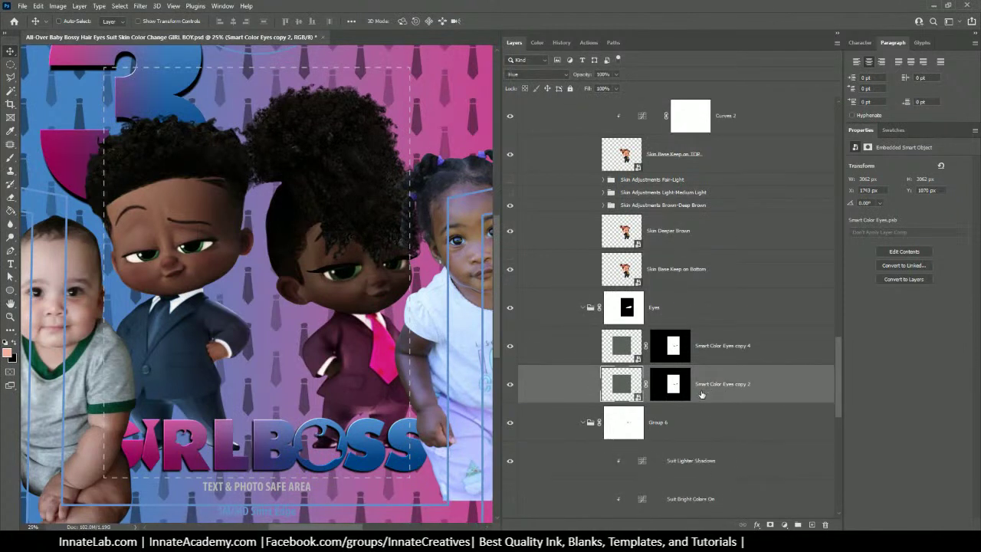
scroll(548, 398, down, 1)
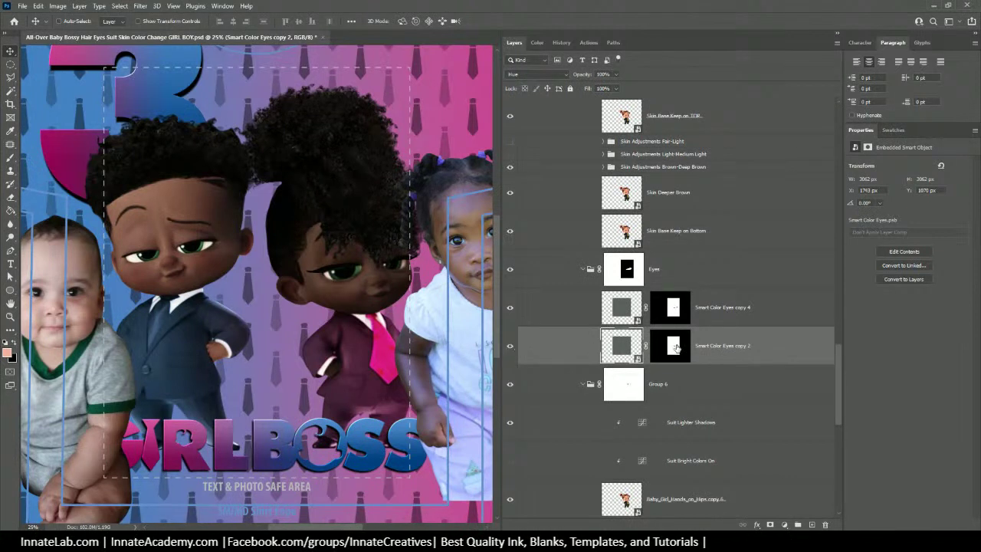
click(528, 78)
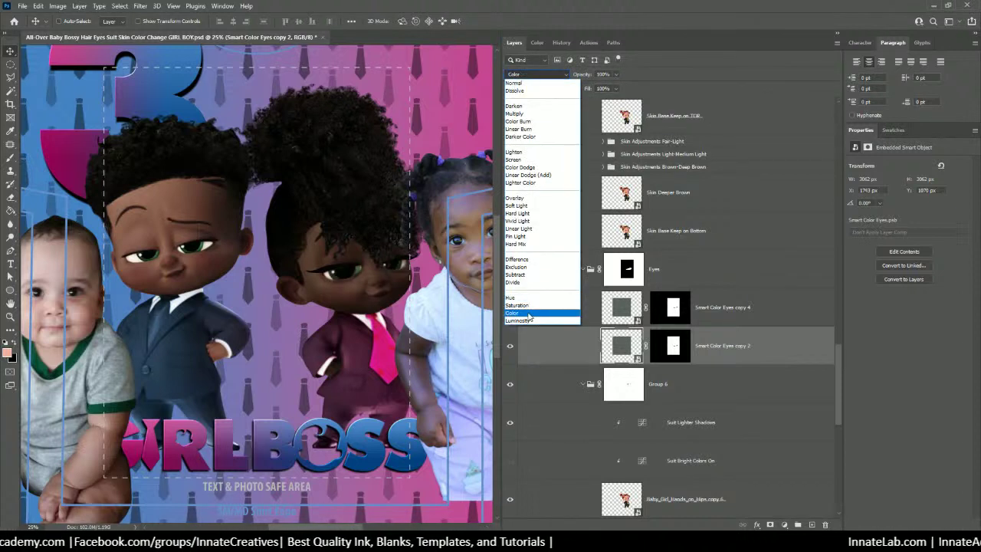
click(528, 313)
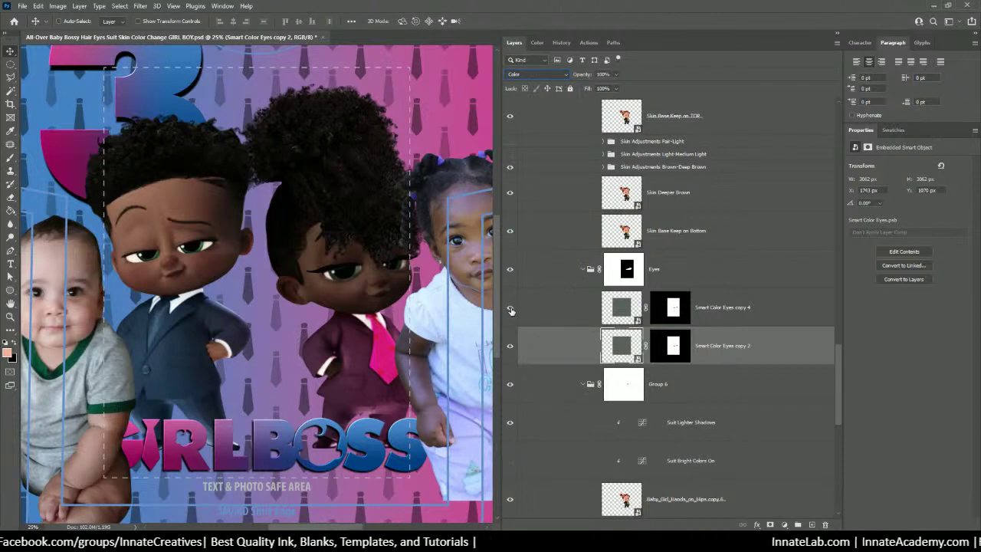
Select the boy's Smart Color Eyes copy layer from his eye and change its blend mode to Color
right_click(205, 256)
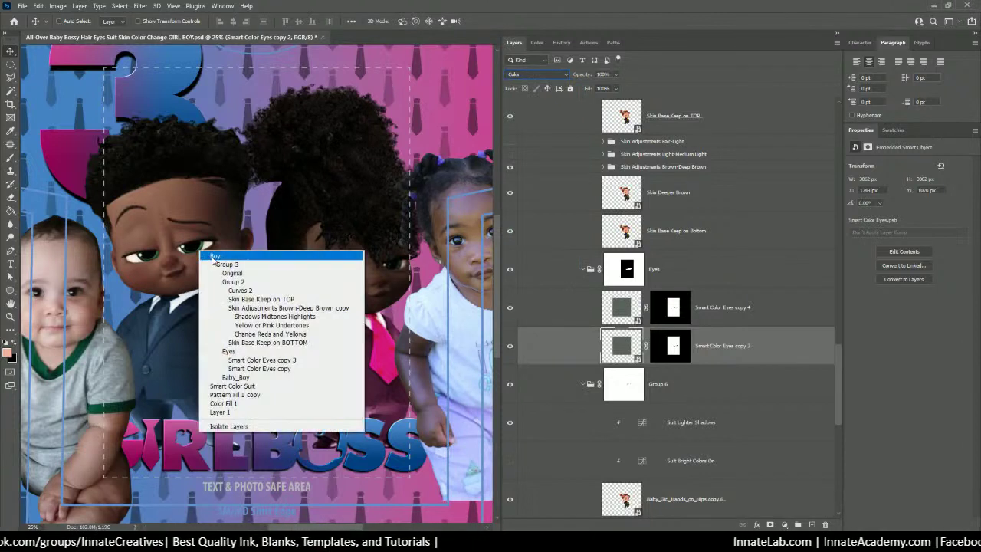
click(567, 304)
right_click(198, 251)
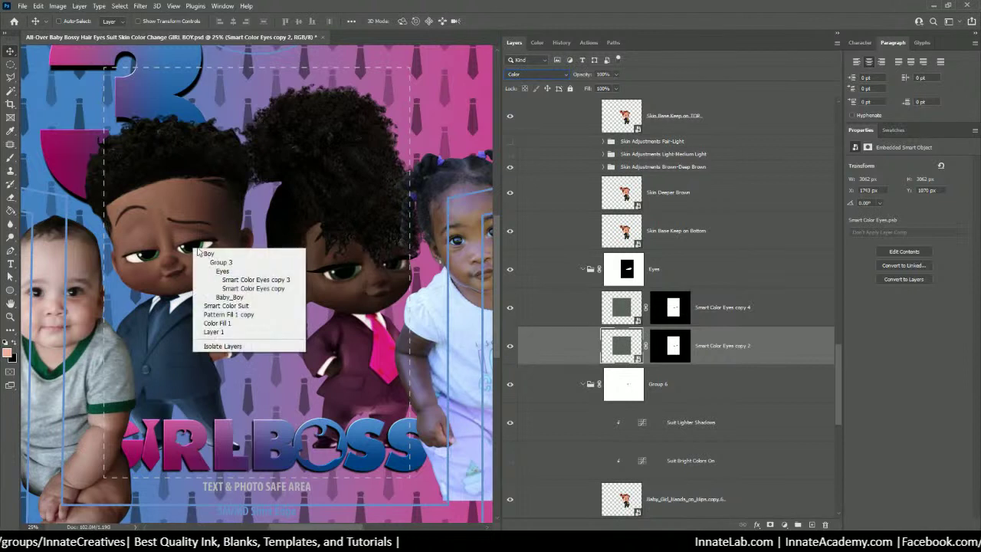
click(230, 279)
scroll(536, 190, up, 2)
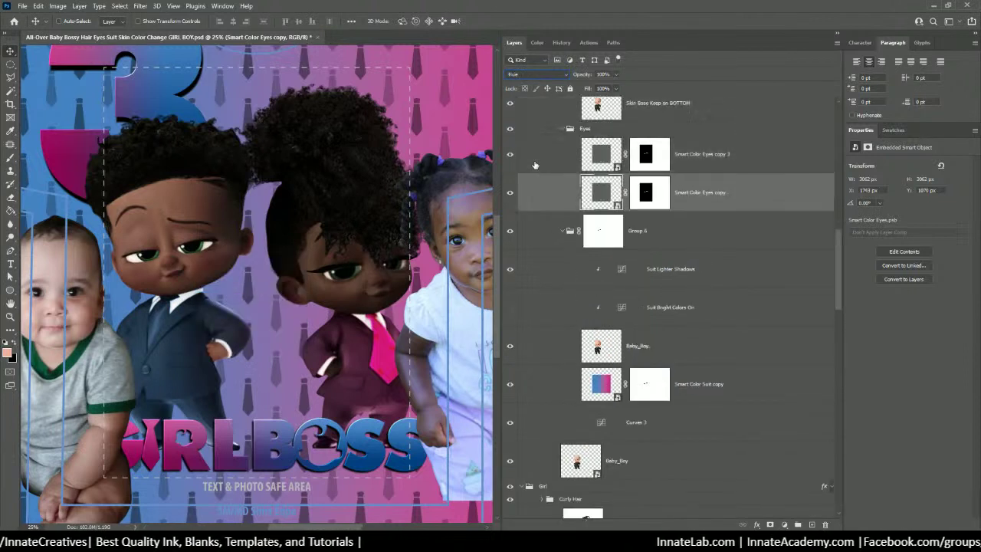
click(534, 73)
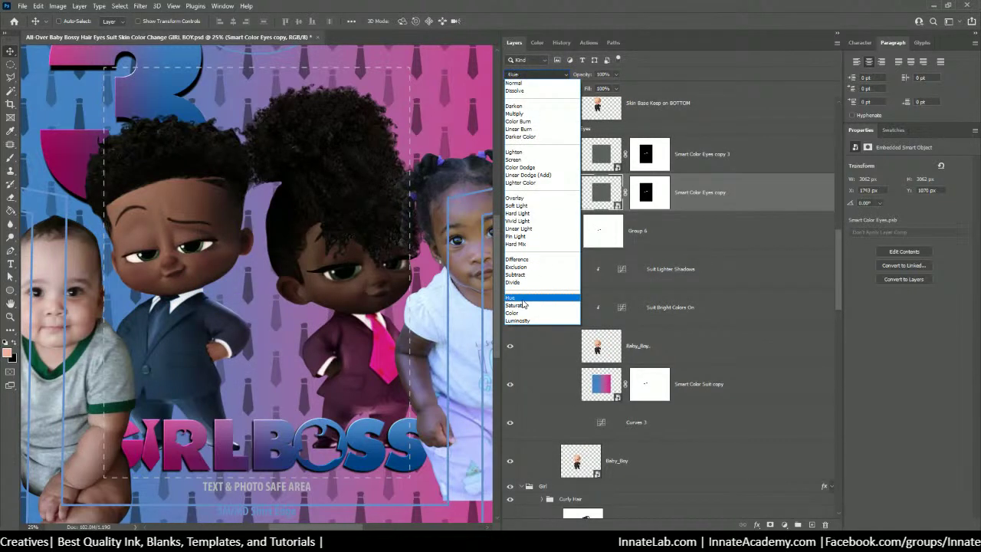
click(525, 314)
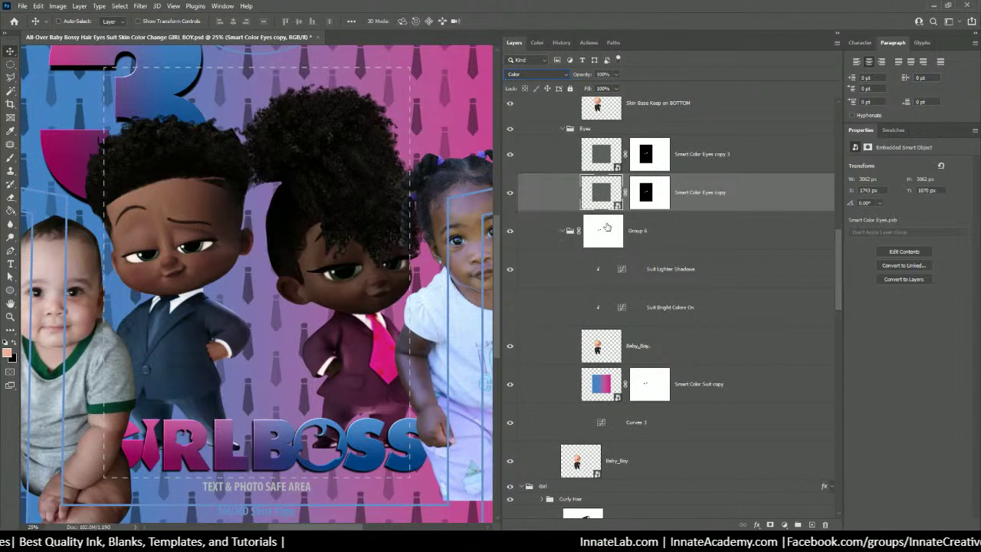
Reopen the eye colour smart object, hide the grey fill, show the brown fill, and save and close it
scroll(603, 154, up, 5)
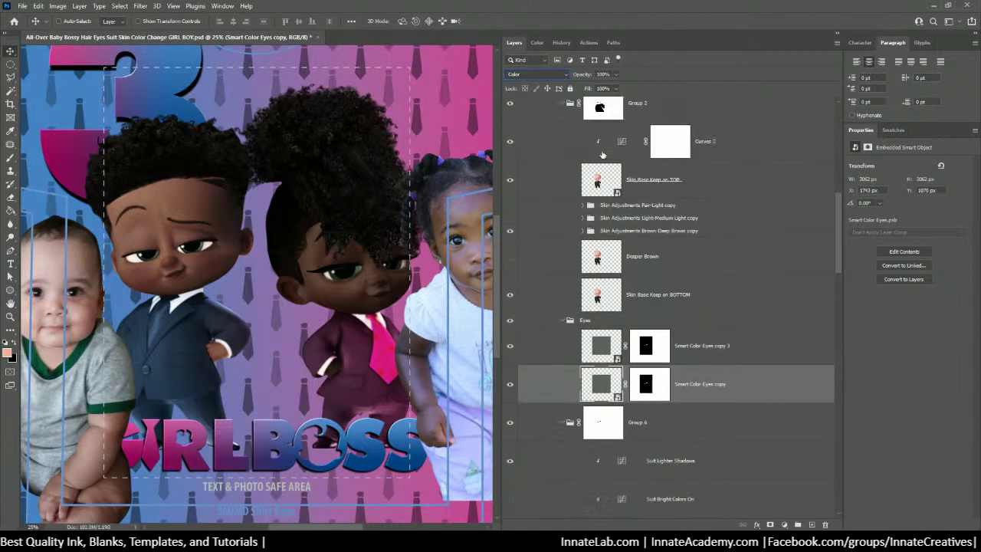
double_click(597, 347)
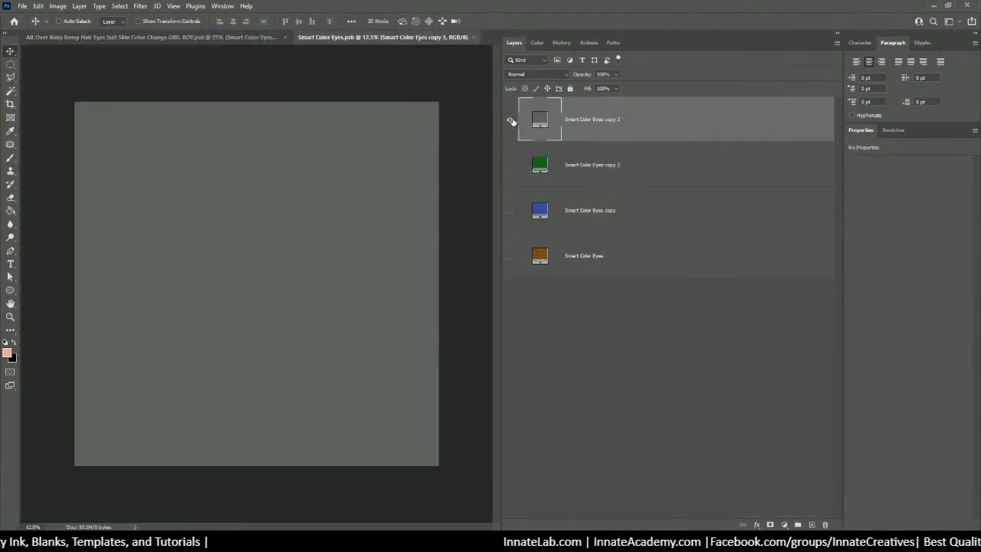
click(511, 121)
click(511, 255)
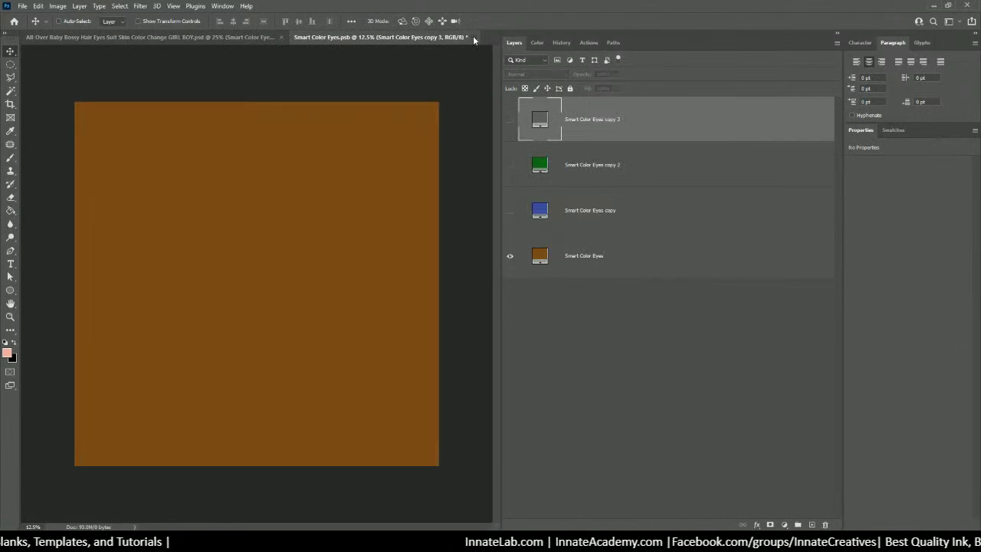
click(468, 37)
click(449, 202)
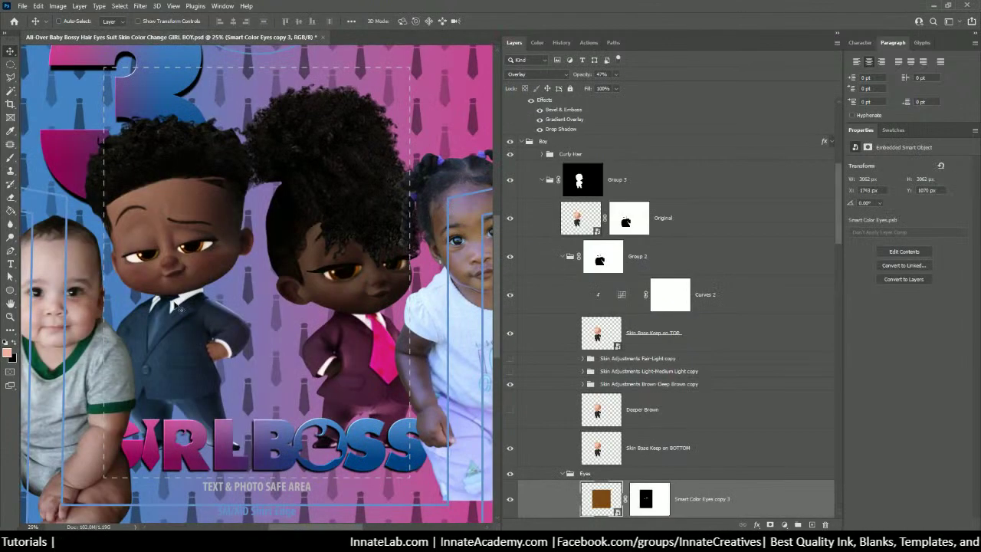
Compare the boy's eyes with and without the Smart Color Eyes copy 3 overlay
scroll(582, 311, down, 5)
scroll(582, 310, down, 2)
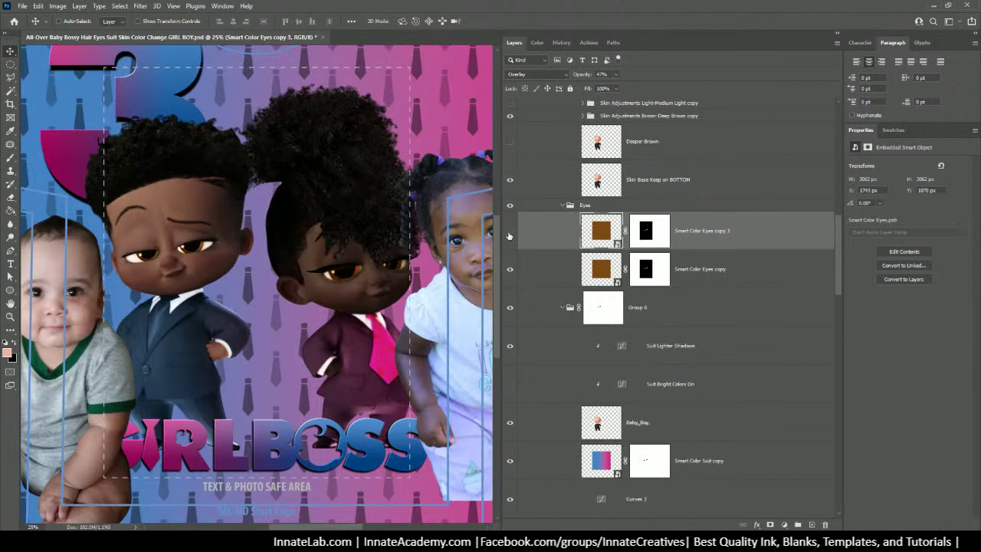
click(510, 231)
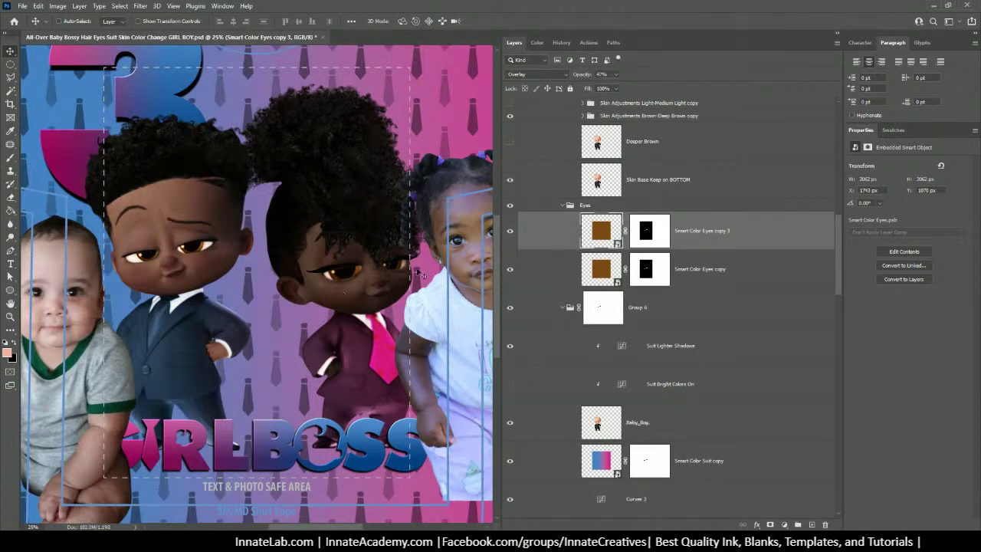
Reopen the eye colour smart object and set its brown fill to the softer brown 735535
double_click(600, 234)
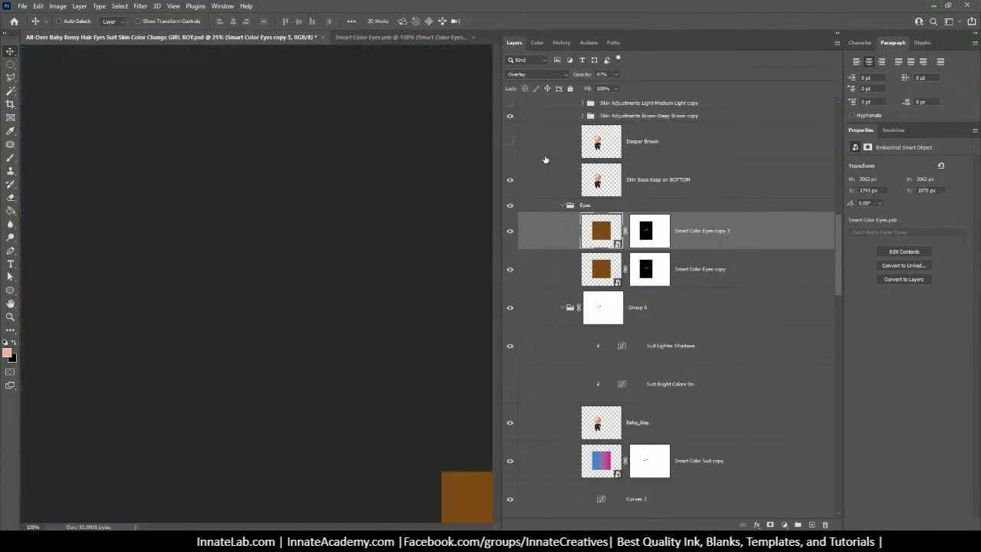
double_click(540, 256)
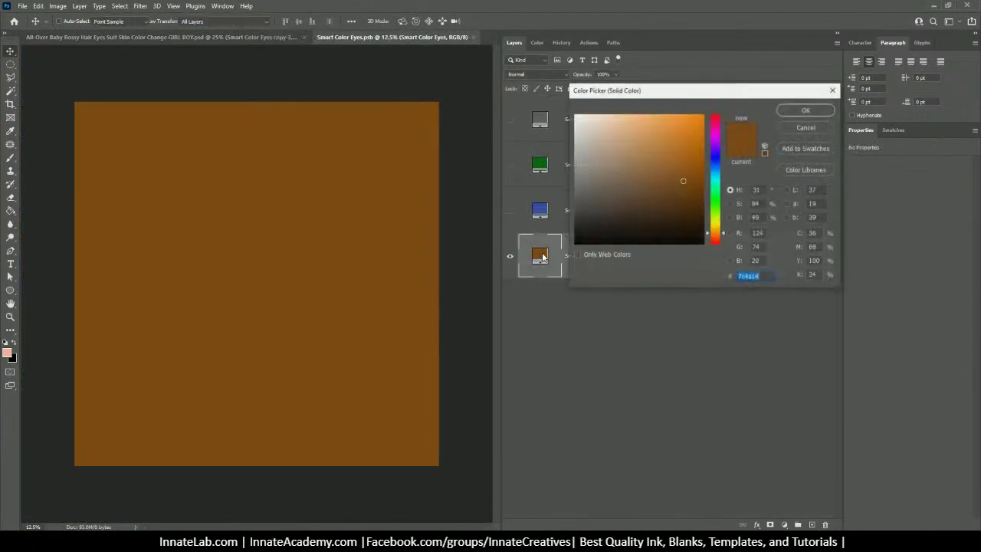
drag(656, 188, 640, 187)
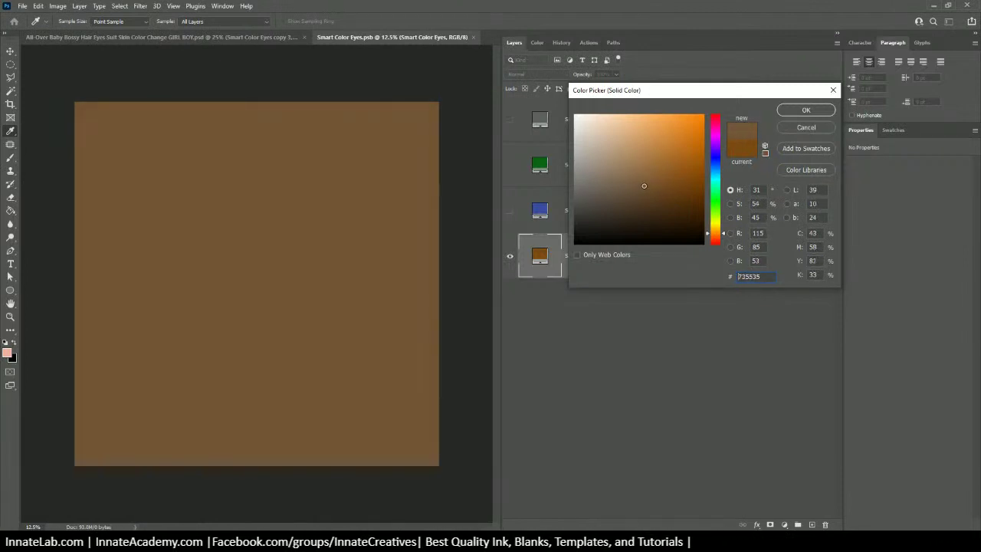
click(805, 110)
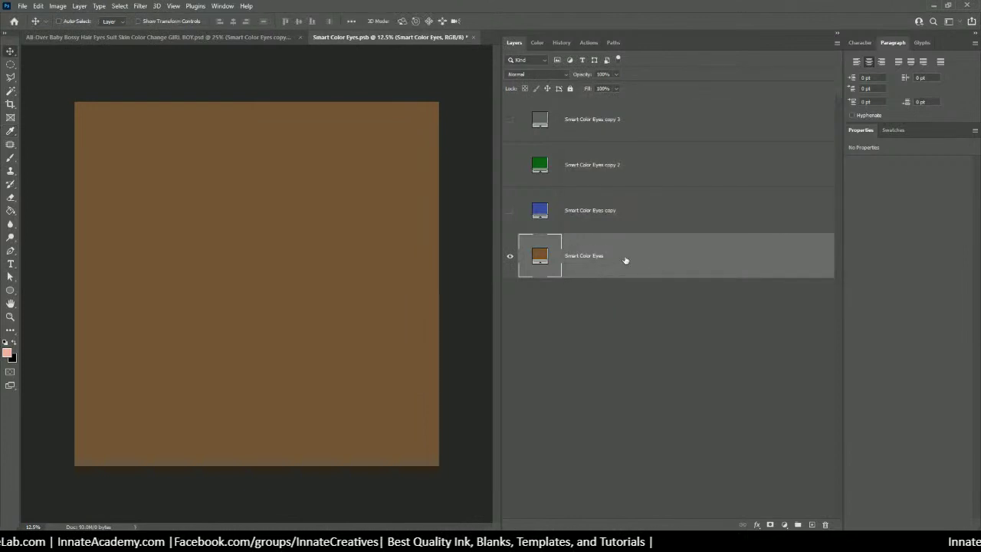
Duplicate the brown Smart Color Eyes fill layer inside the eye colour smart object
right_click(624, 259)
click(669, 155)
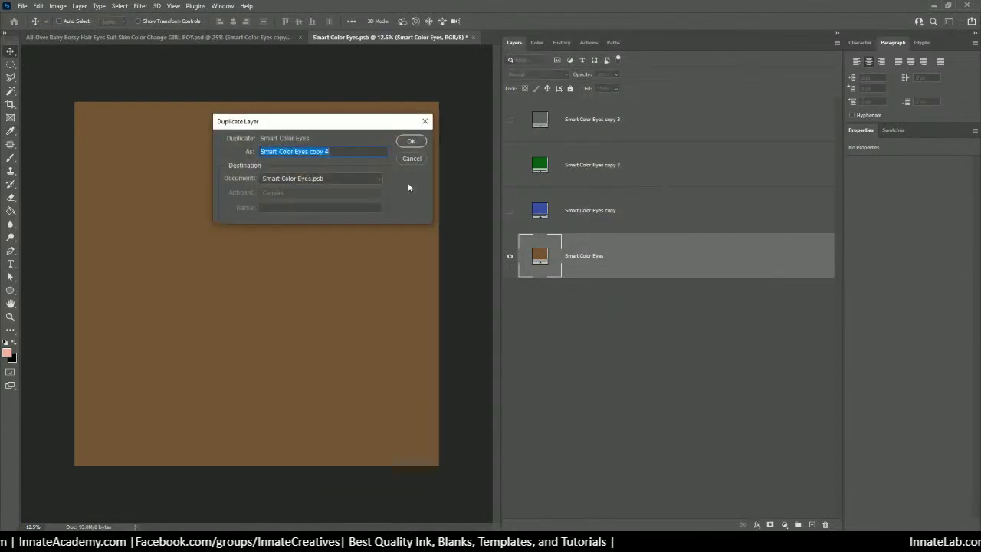
click(407, 141)
Recolour the original Smart Color Eyes fill beneath the duplicate to the very dark brown 332515
click(591, 302)
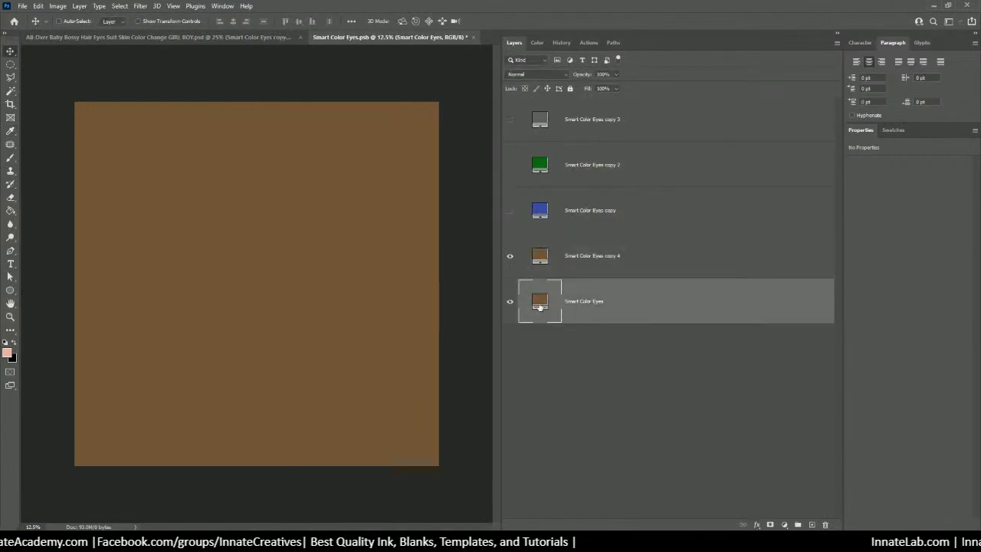
double_click(539, 303)
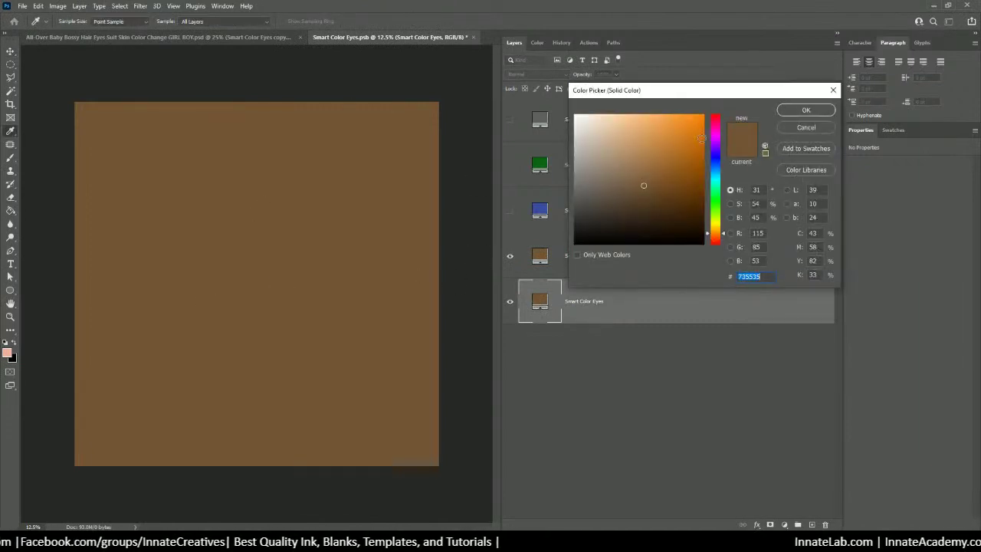
click(651, 213)
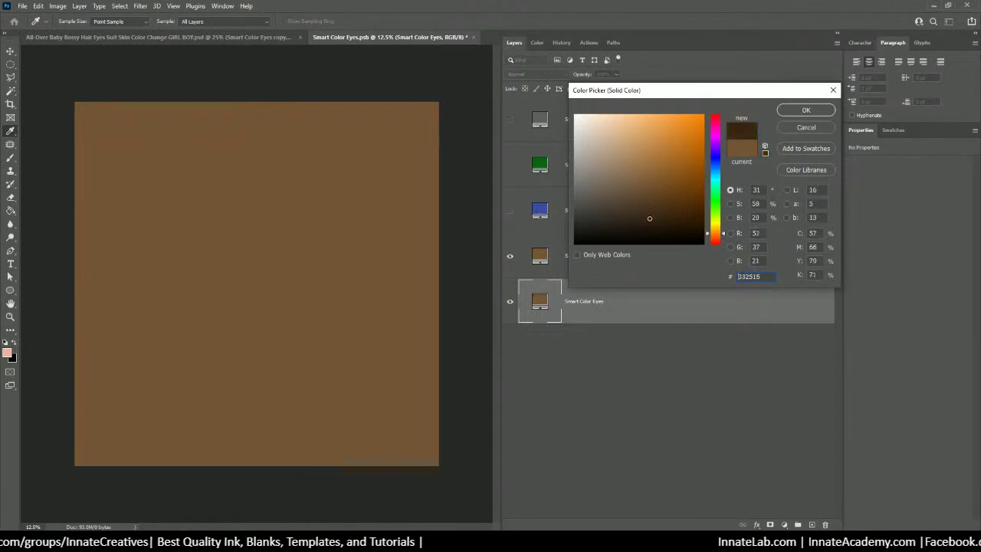
click(805, 110)
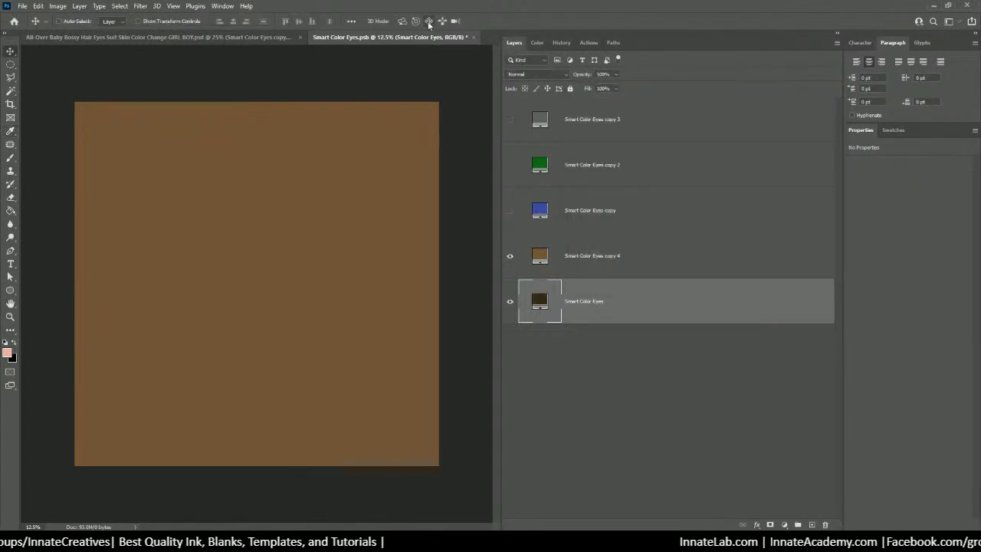
Hide the lighter brown duplicate fill, then save and close the eye colour smart object
click(509, 255)
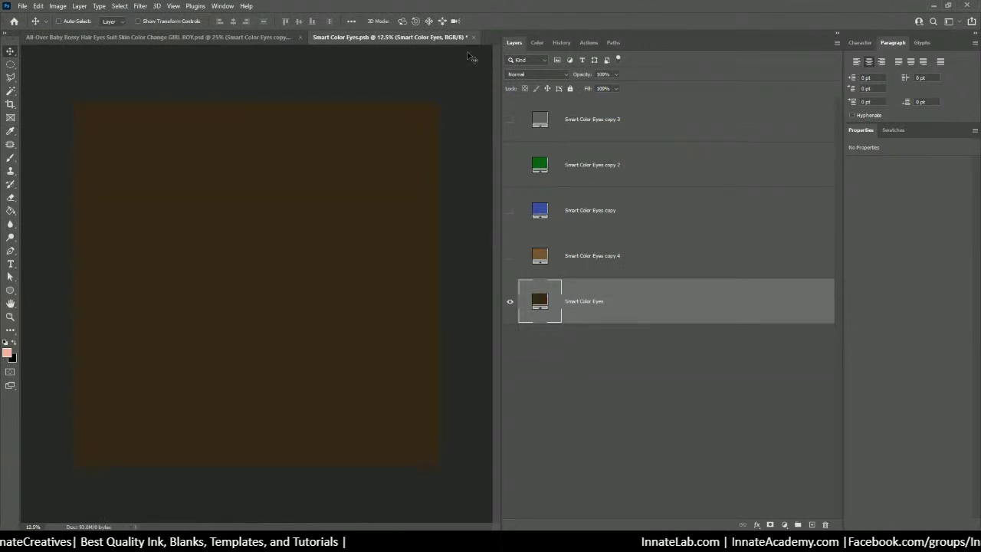
click(474, 37)
click(445, 201)
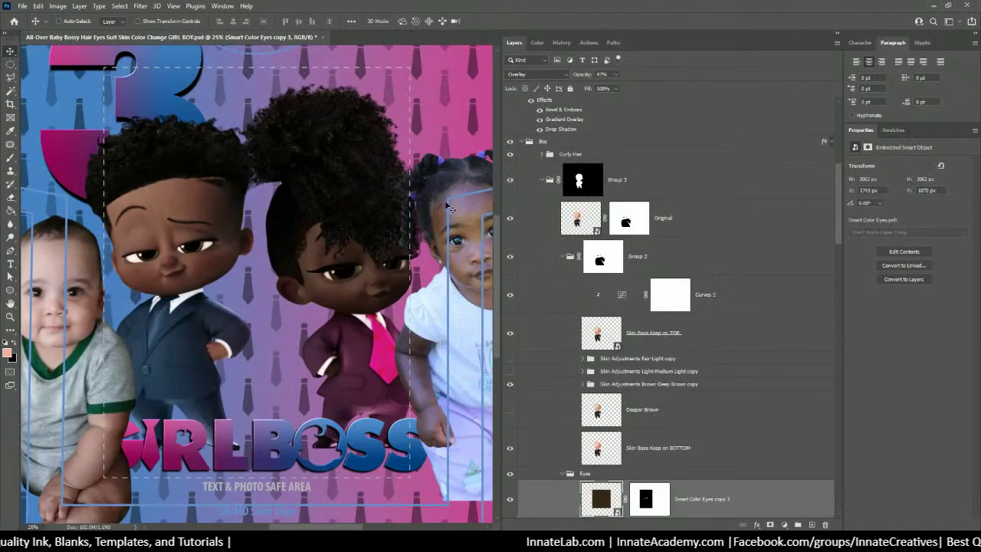
Compare the boy's dark brown eyes with and without the Smart Color Eyes copy 3 overlay
scroll(586, 311, down, 2)
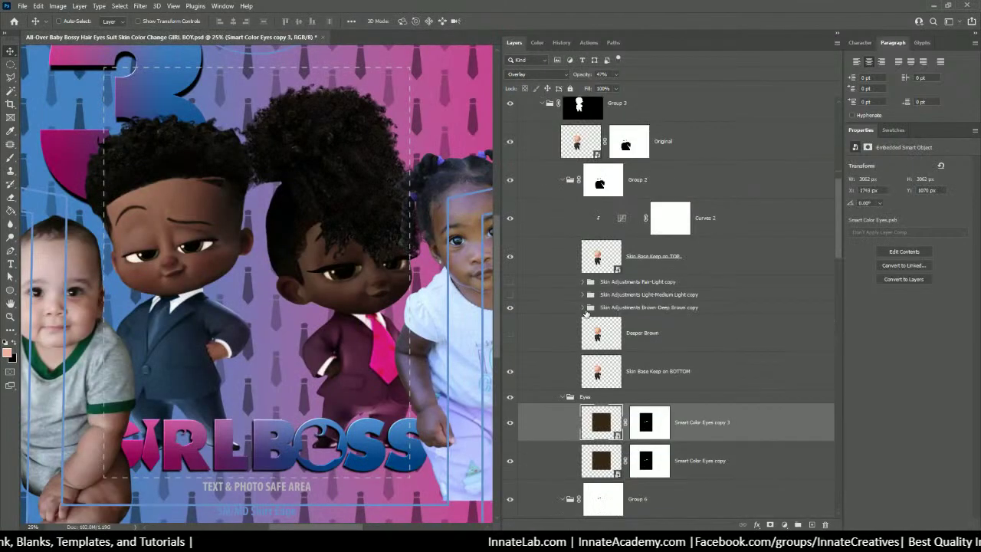
scroll(586, 311, down, 1)
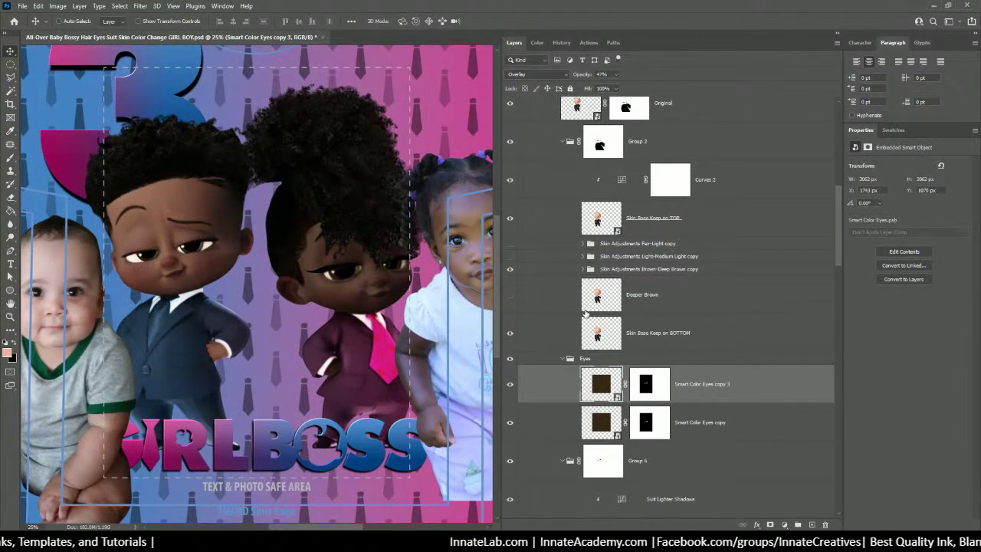
click(509, 388)
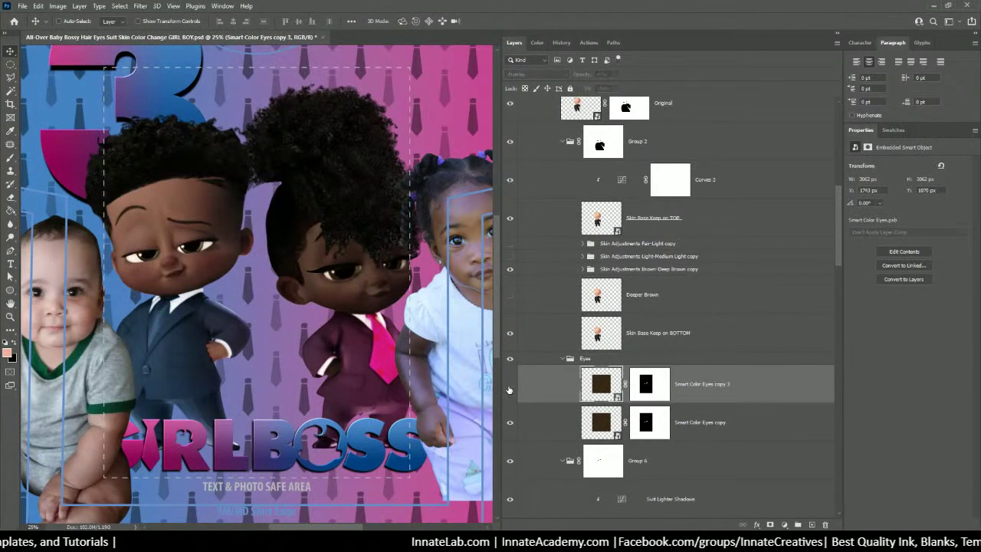
click(509, 389)
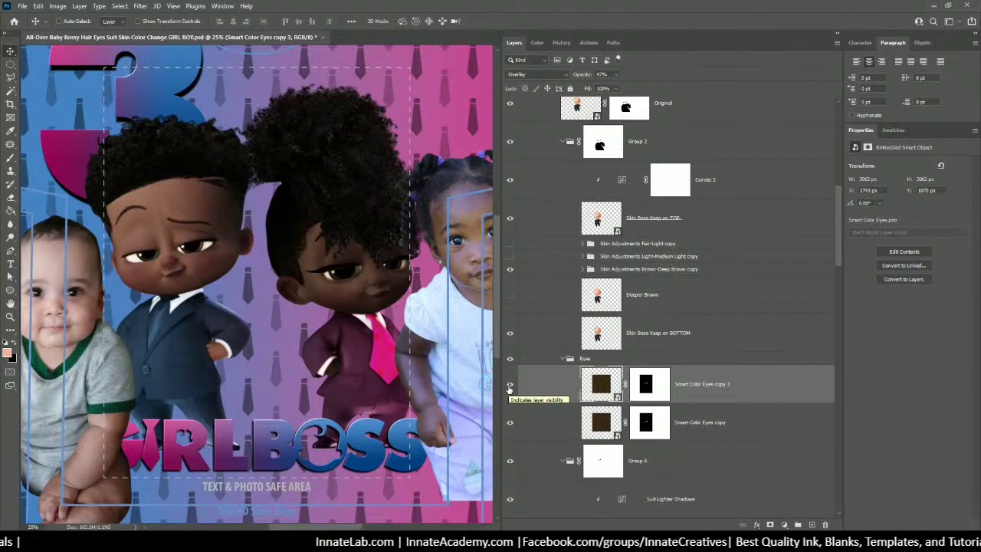
Reopen the eye colour smart object, show the blue fill over the dark brown, and save and close it
double_click(598, 386)
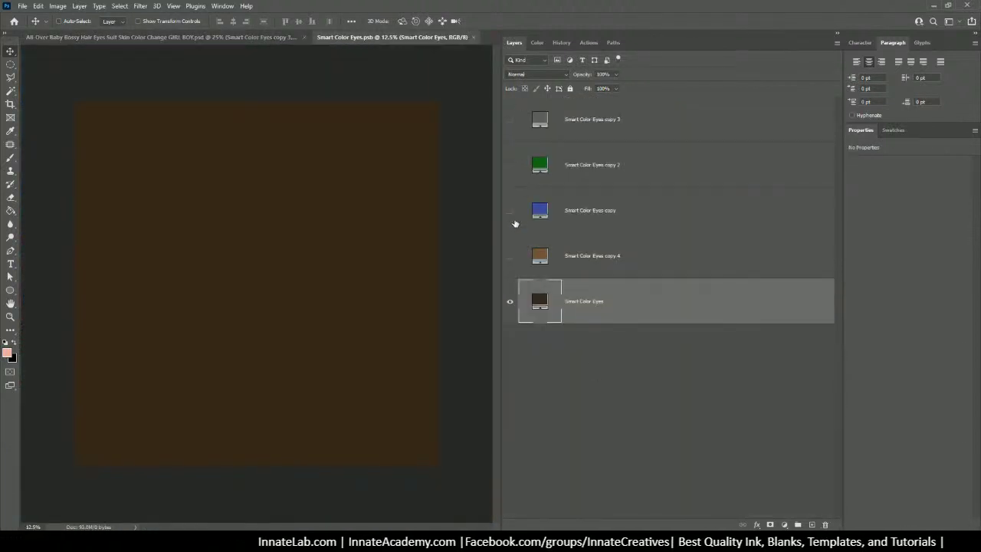
click(510, 211)
click(472, 36)
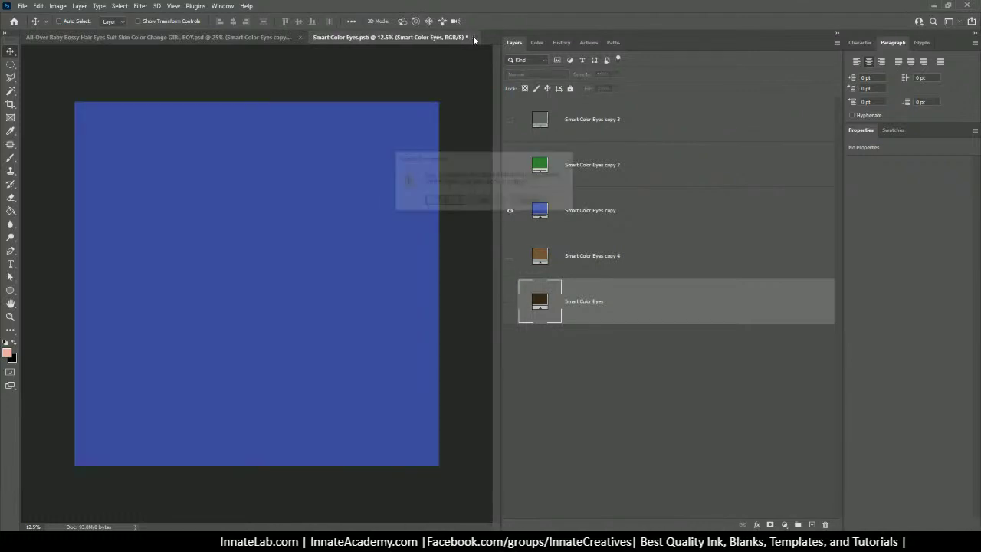
click(449, 204)
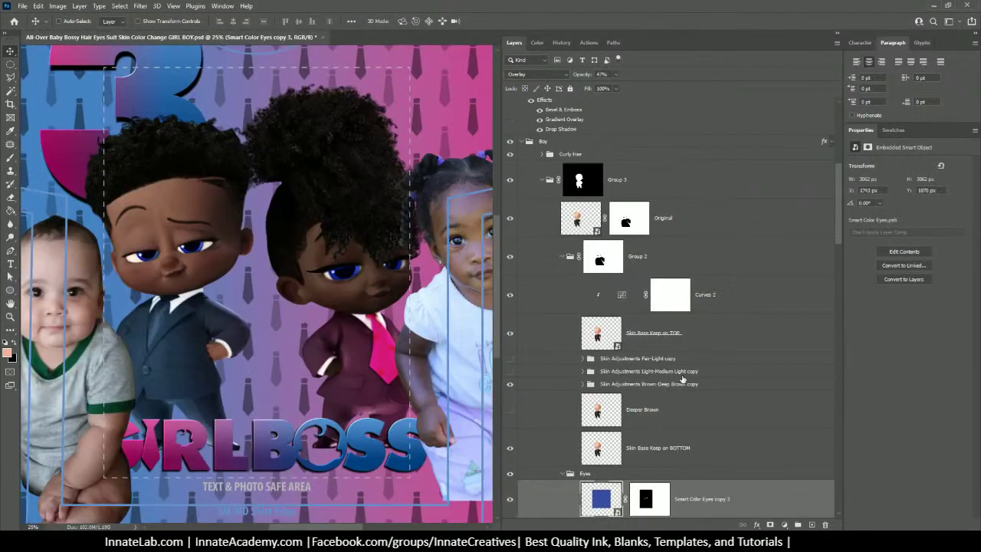
Compare the boy's blue eyes with and without the Smart Color Eyes copy 3 overlay
scroll(678, 383, down, 5)
click(509, 310)
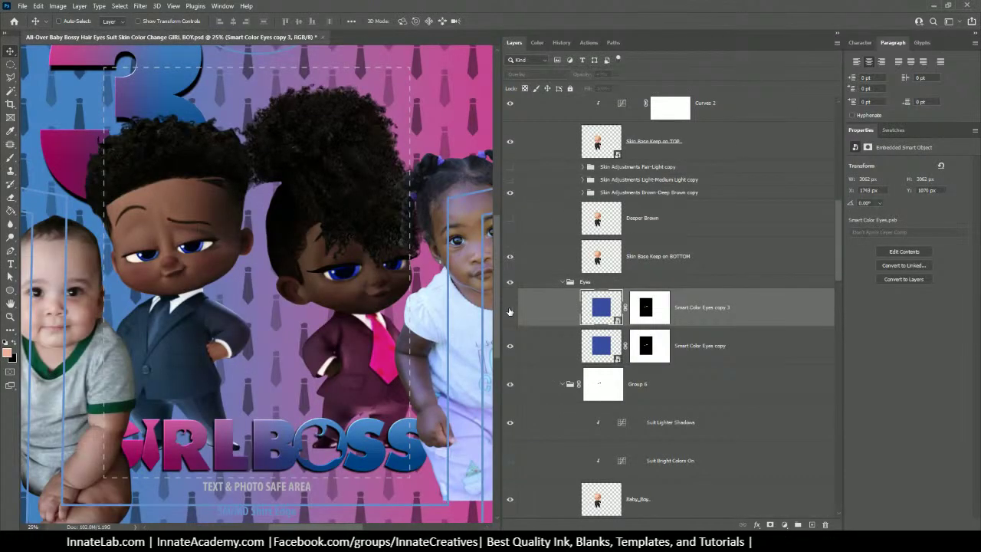
click(510, 308)
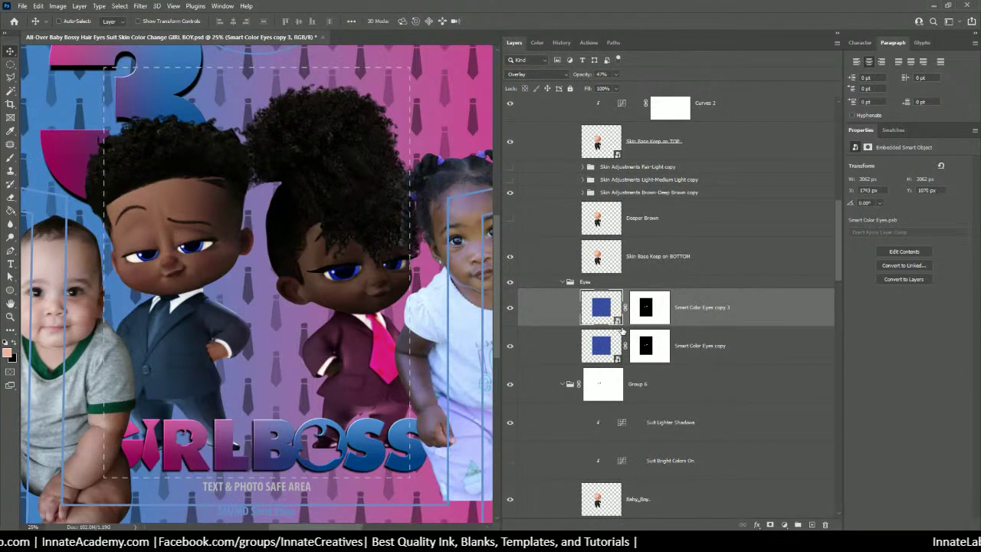
Lower the boy's Smart Color Eyes copy 3 opacity to about 21% and his Smart Color Eyes copy opacity to about 68%
click(616, 75)
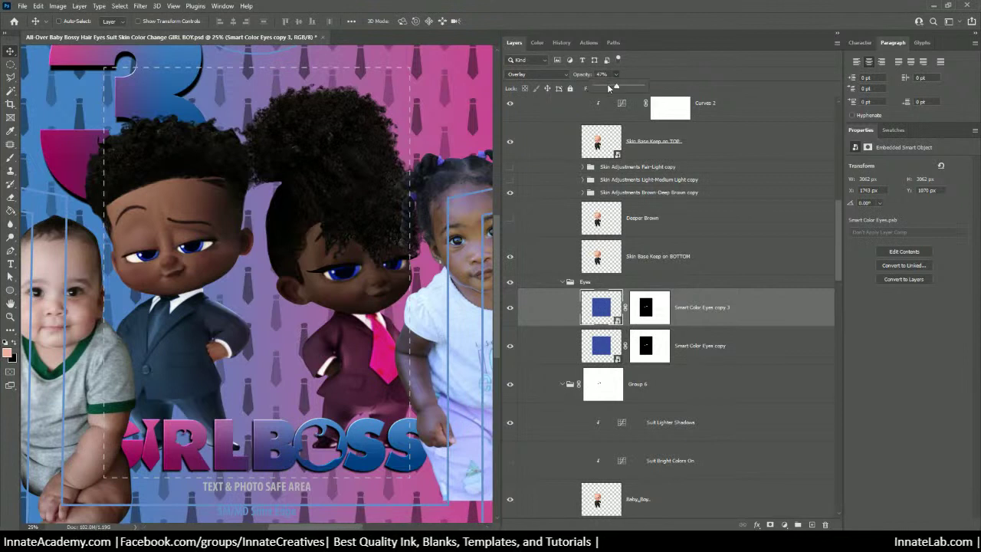
drag(603, 89, 605, 90)
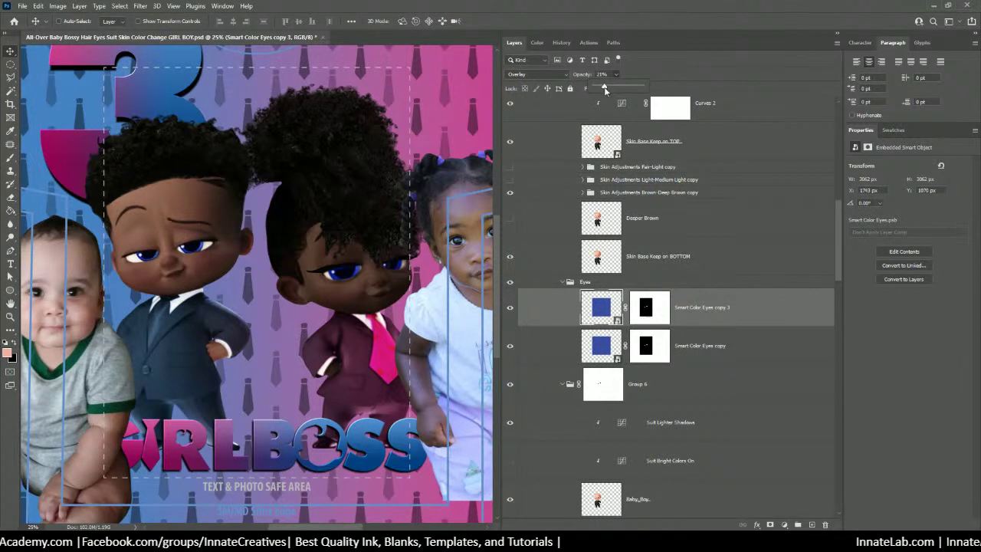
click(600, 345)
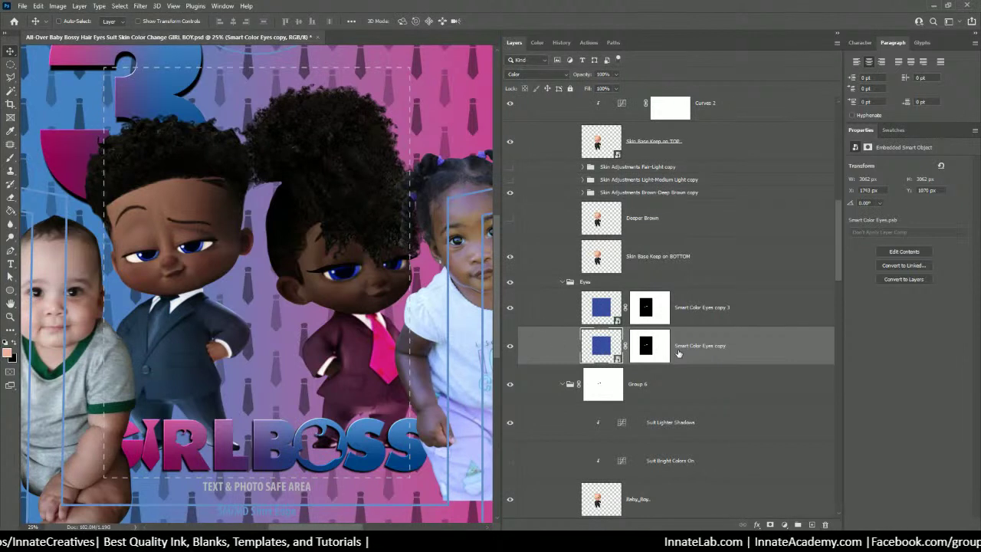
drag(613, 85, 594, 95)
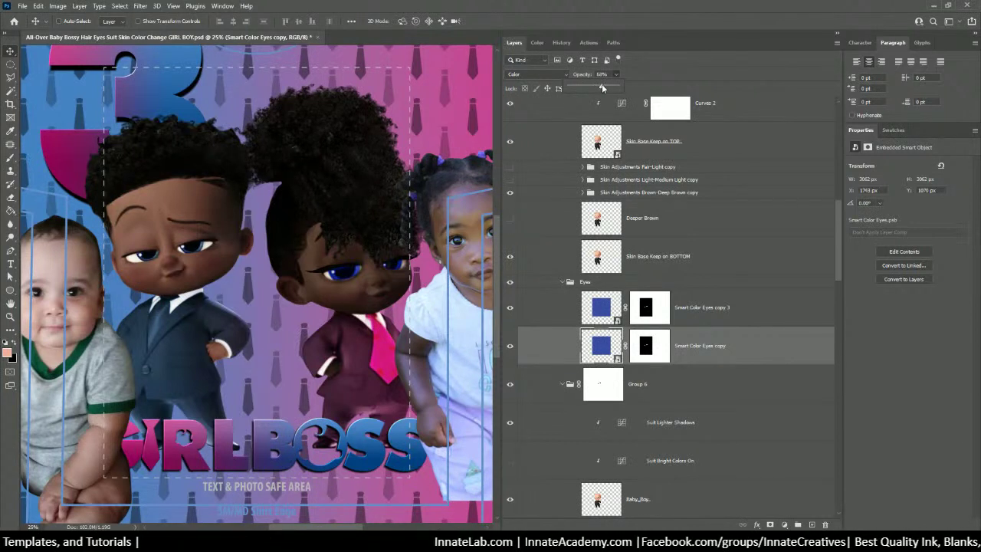
Locate the girl's eye colour layers from her eye and try Smart Color Eyes copy 2 at about 28% opacity
right_click(347, 272)
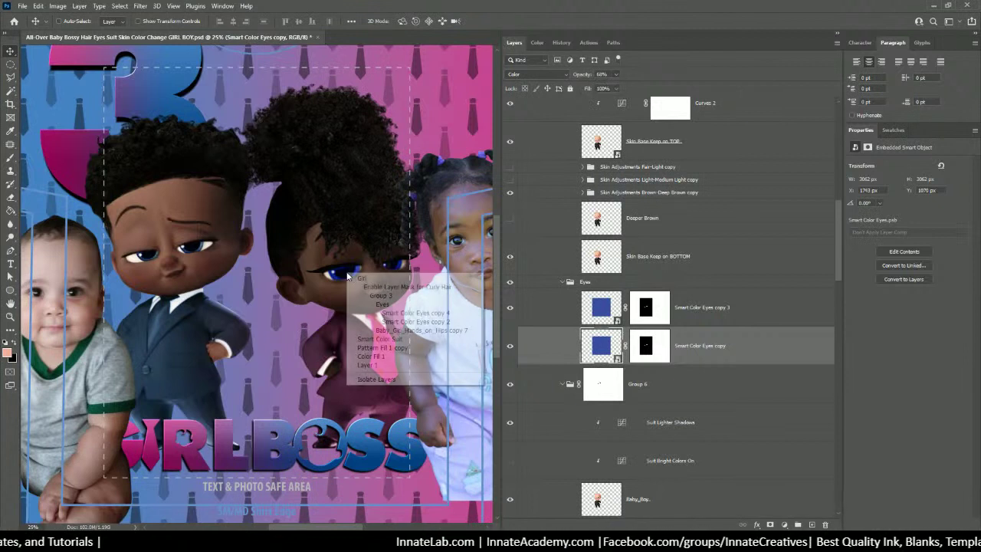
click(391, 313)
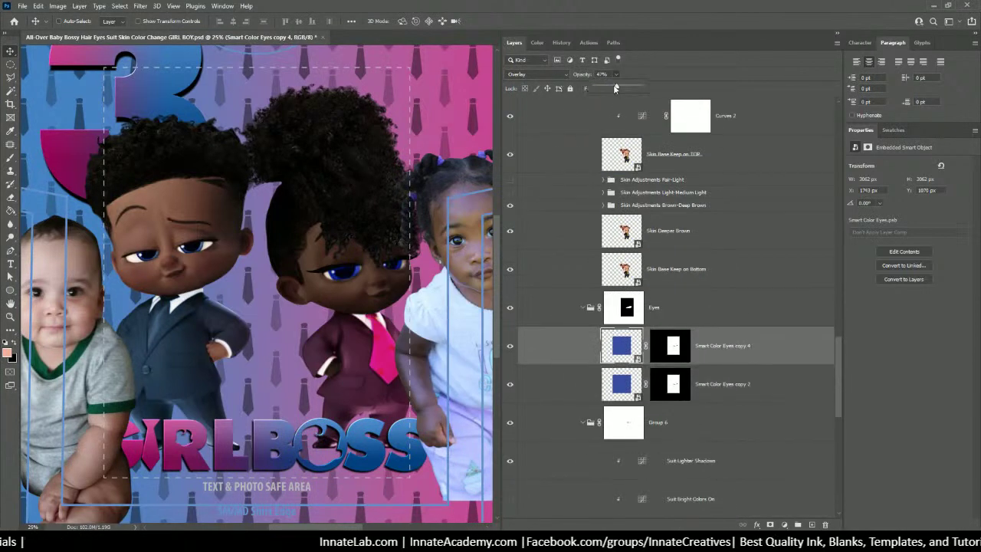
click(609, 387)
click(615, 74)
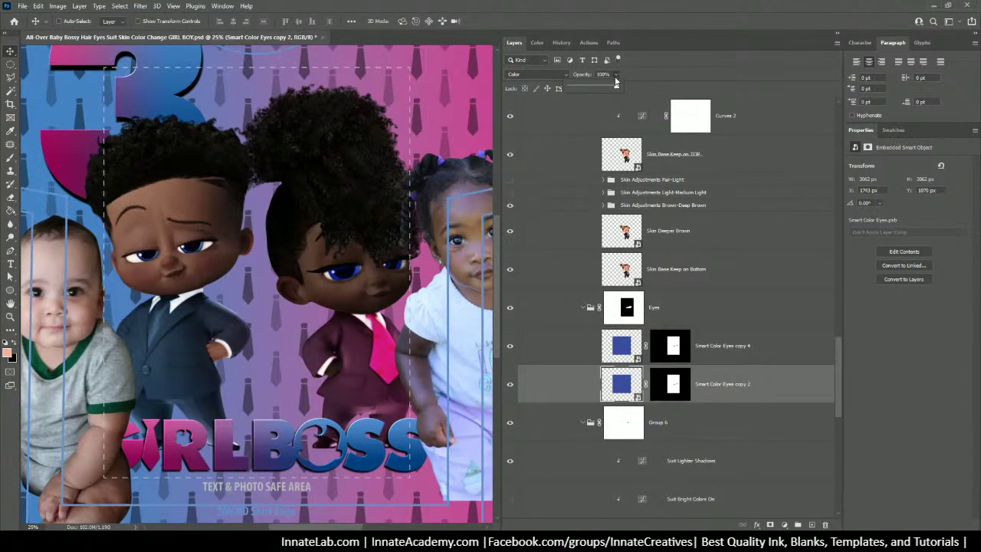
drag(602, 89, 583, 89)
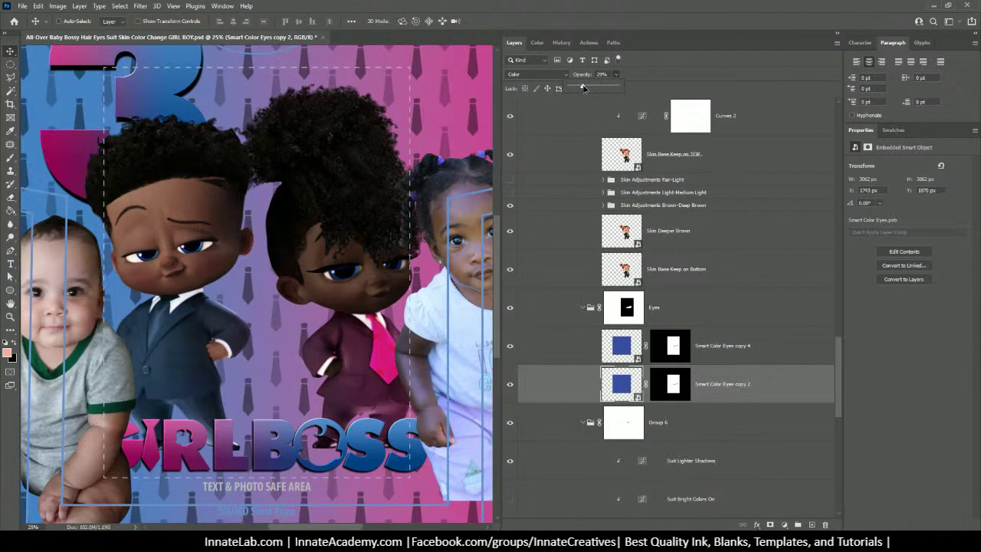
Reopen the eye colour smart object, hide the blue fill, show the dark brown fill, and save and close it
double_click(622, 385)
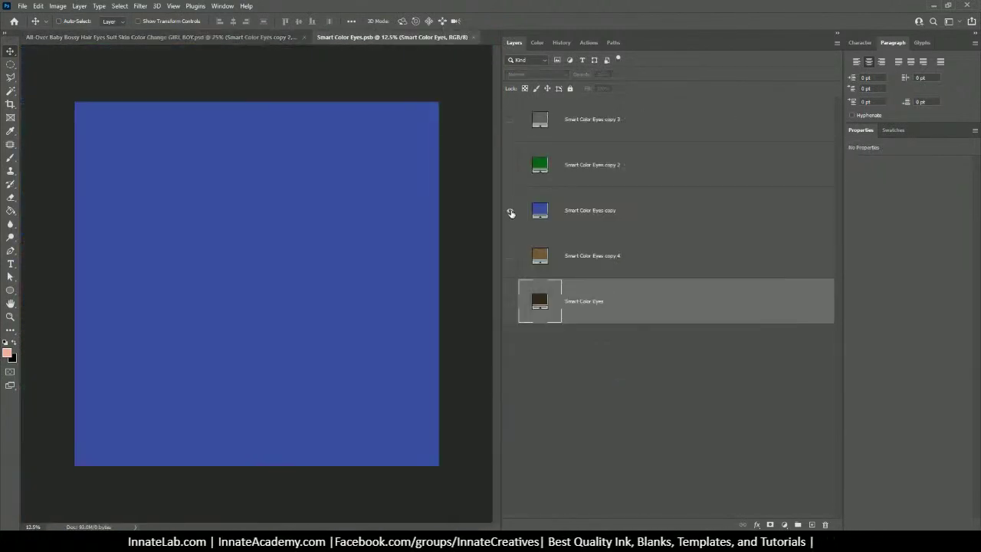
click(509, 211)
click(509, 301)
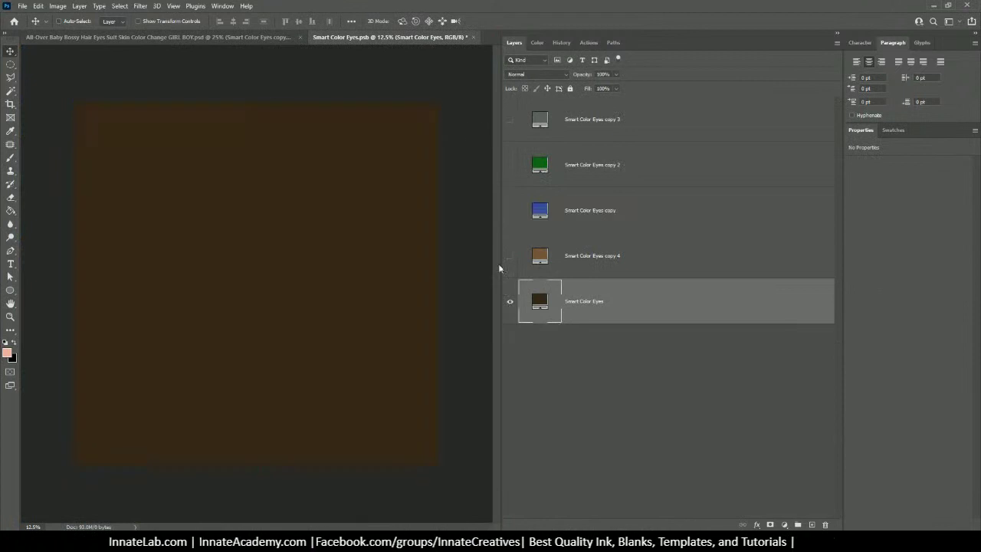
click(474, 37)
click(443, 199)
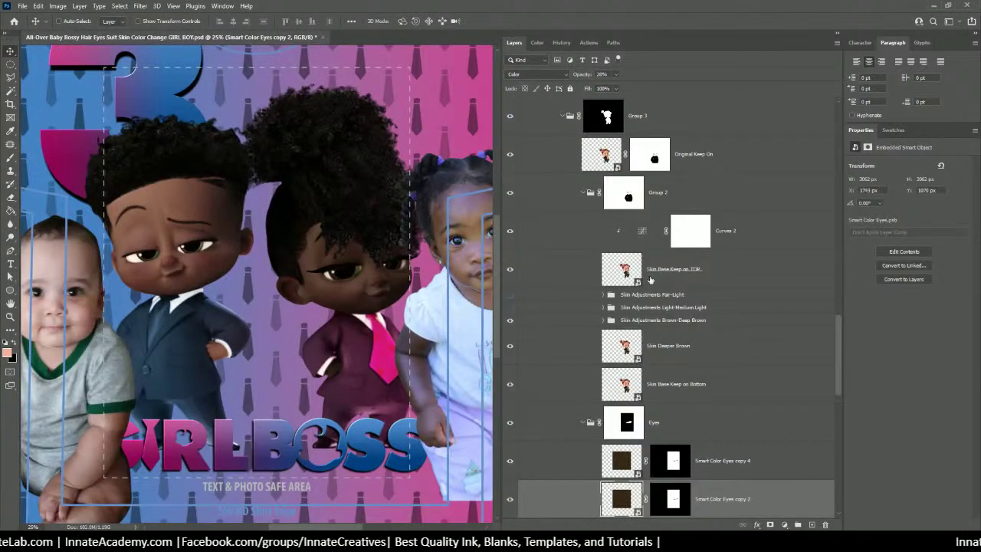
Raise the opacity of the girl's Smart Color Eyes copy 2 layer to 100%
scroll(647, 284, down, 4)
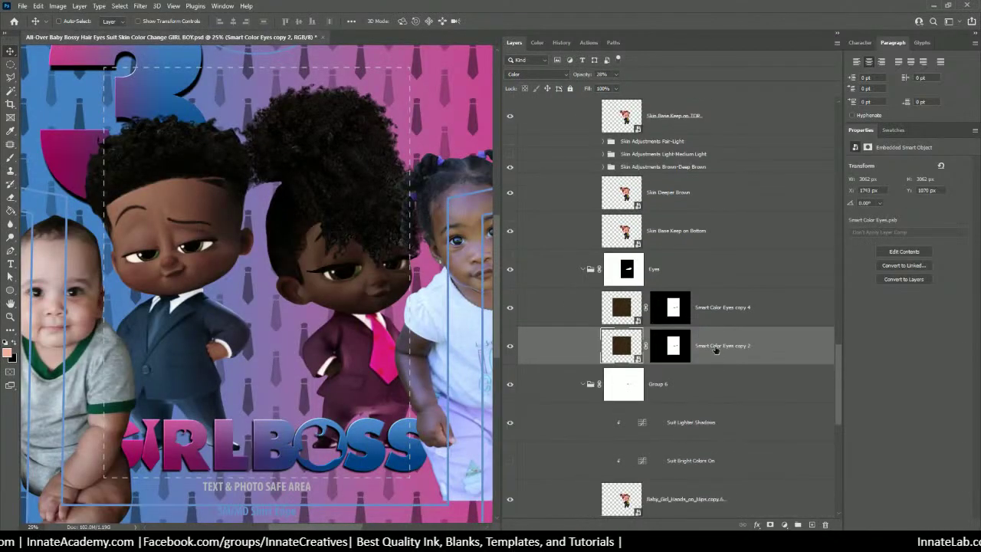
click(615, 75)
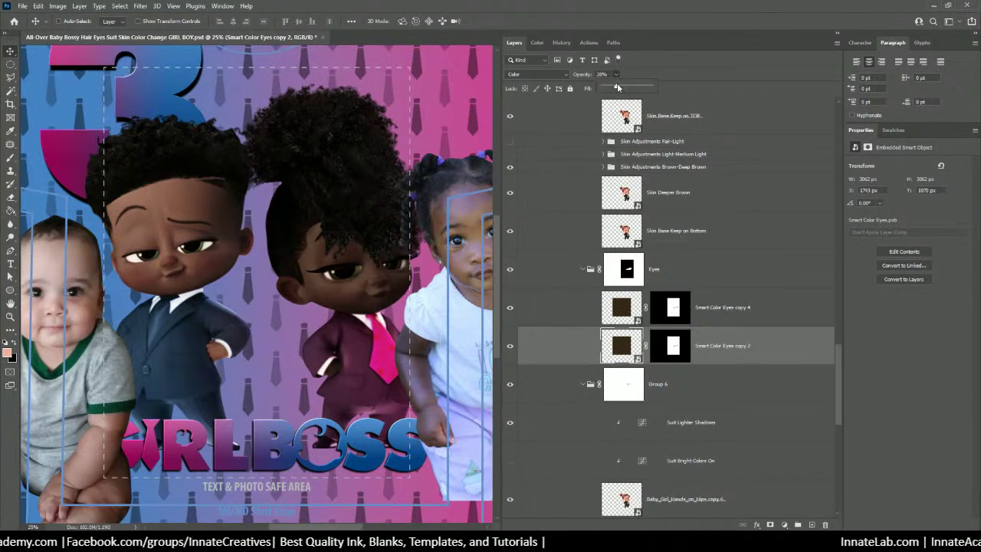
drag(617, 88, 665, 92)
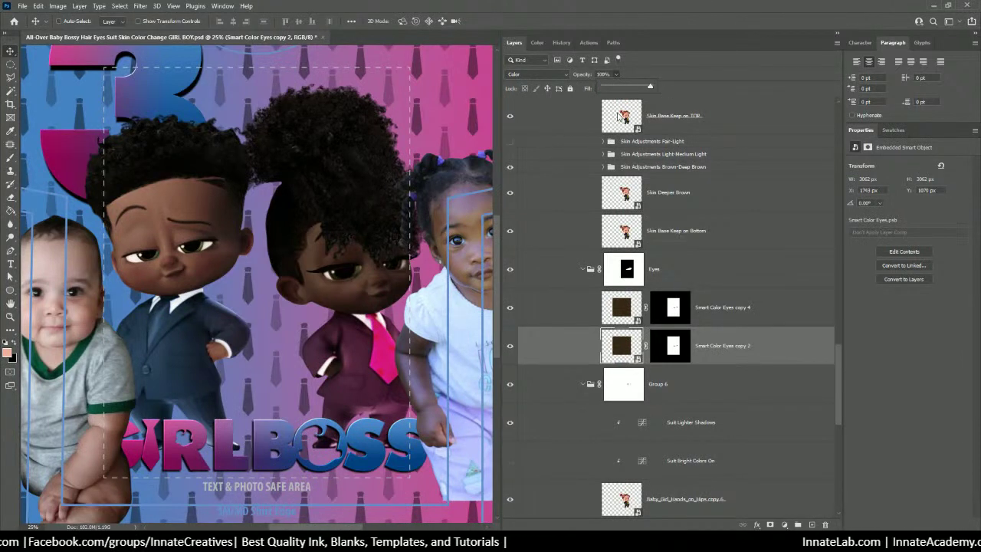
key(shift+alt+o)
Set the opacity of the girl's Smart Color Eyes copy 4 overlay to about 64%
click(709, 313)
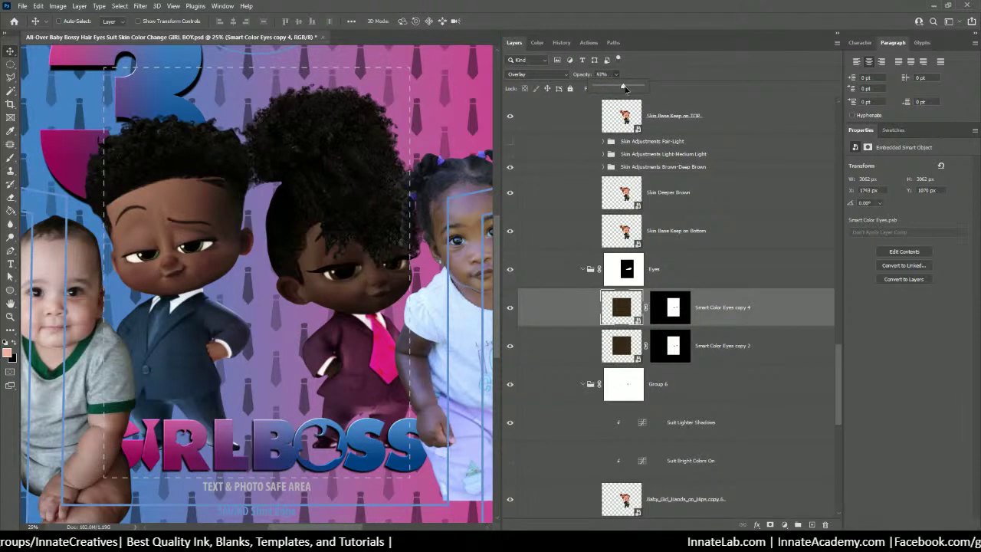
click(617, 73)
mouse_move(630, 89)
mouse_down()
mouse_move(652, 91)
mouse_move(628, 87)
mouse_up()
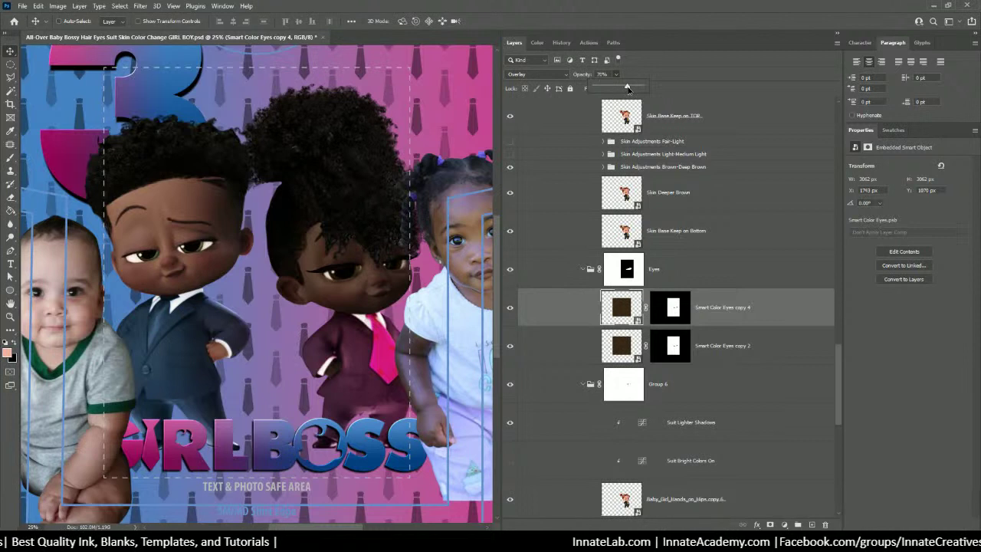
drag(624, 87, 624, 88)
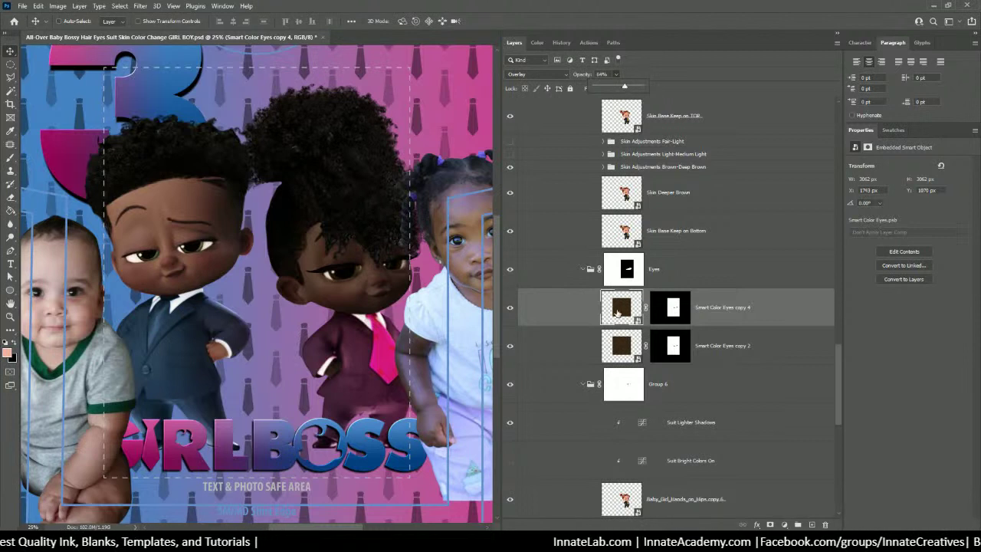
Locate the boy's eye colour layers from his eye and raise the Smart Color Eyes copy layer's opacity to 100%
right_click(194, 253)
click(216, 282)
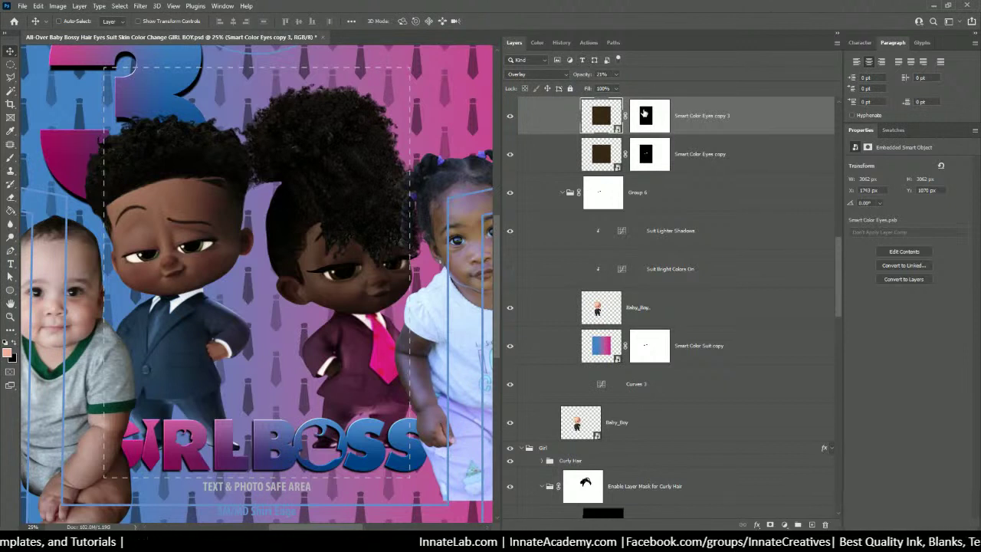
click(688, 156)
click(615, 75)
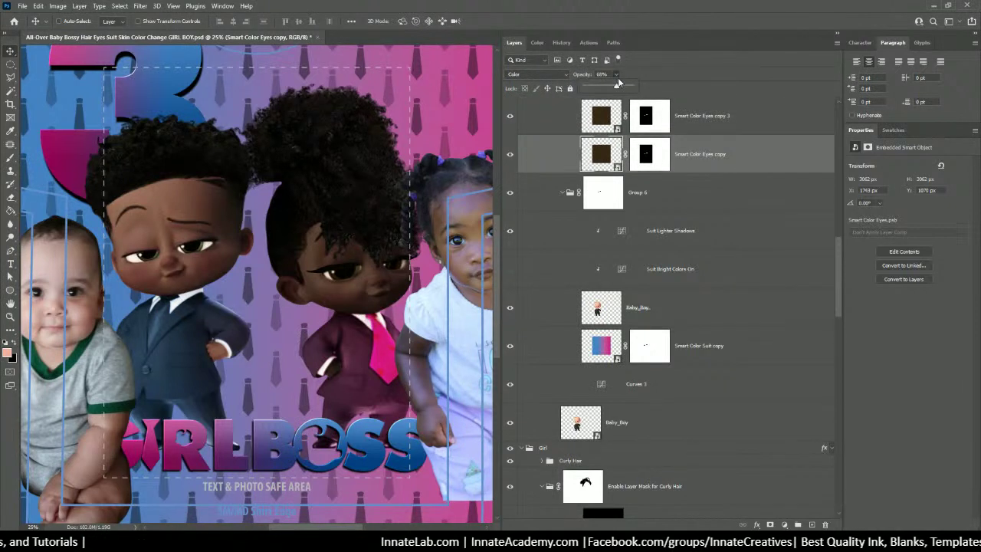
drag(628, 88, 632, 88)
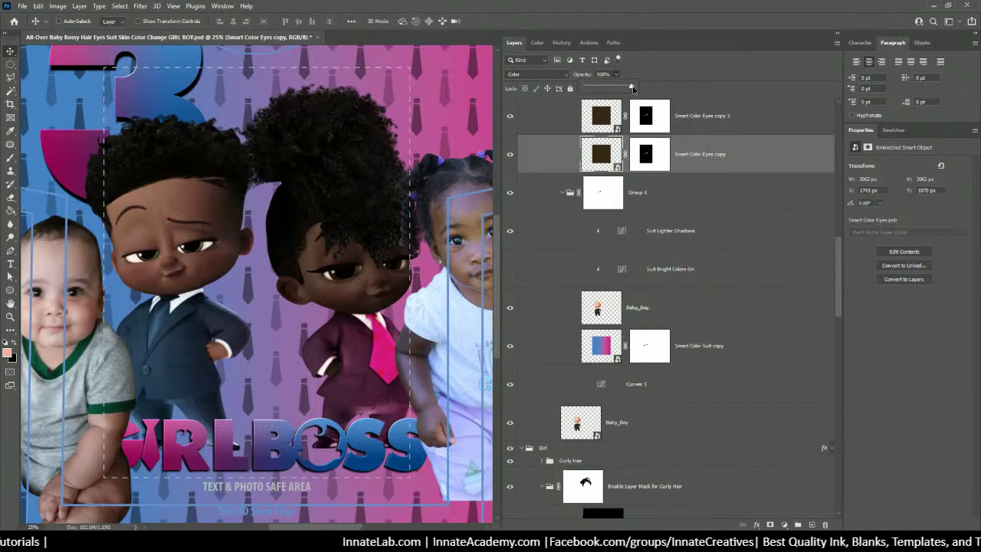
Set the opacity of the boy's Smart Color Eyes copy 3 overlay to about 66%
click(683, 121)
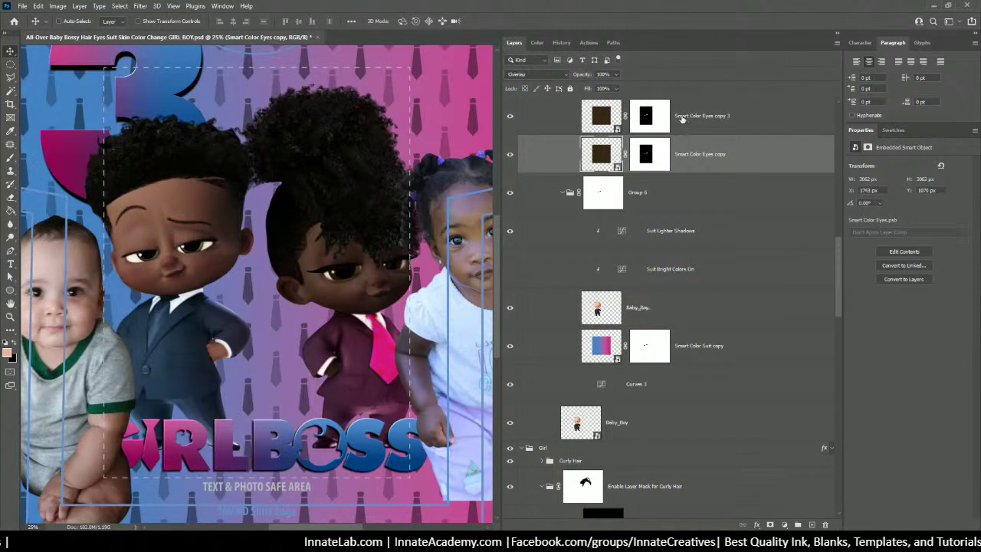
click(615, 73)
drag(621, 87, 639, 90)
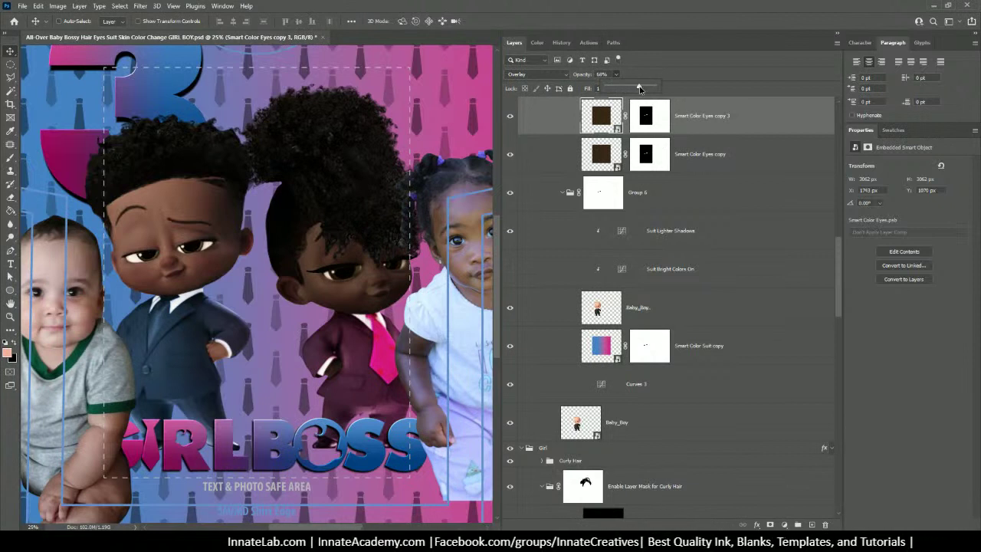
drag(640, 89, 636, 89)
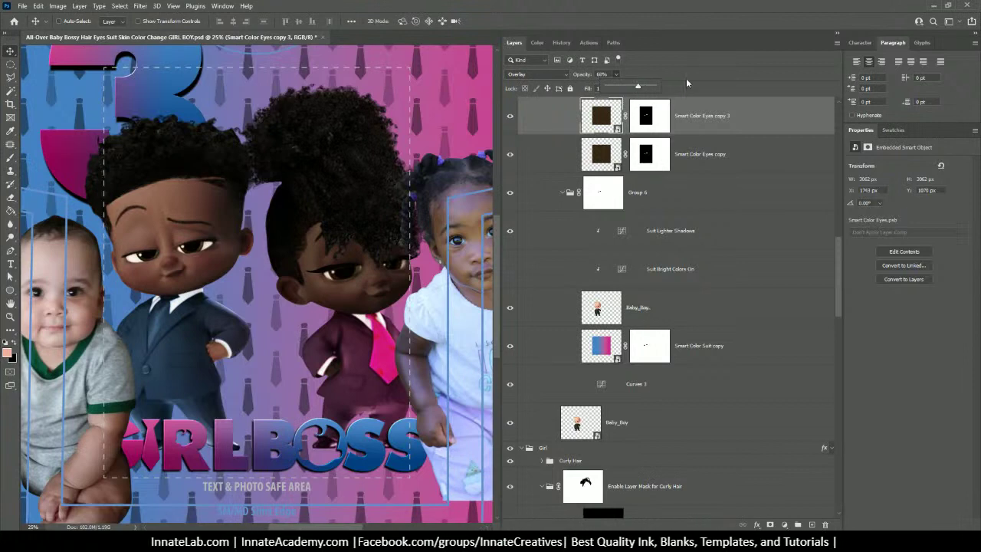
click(717, 81)
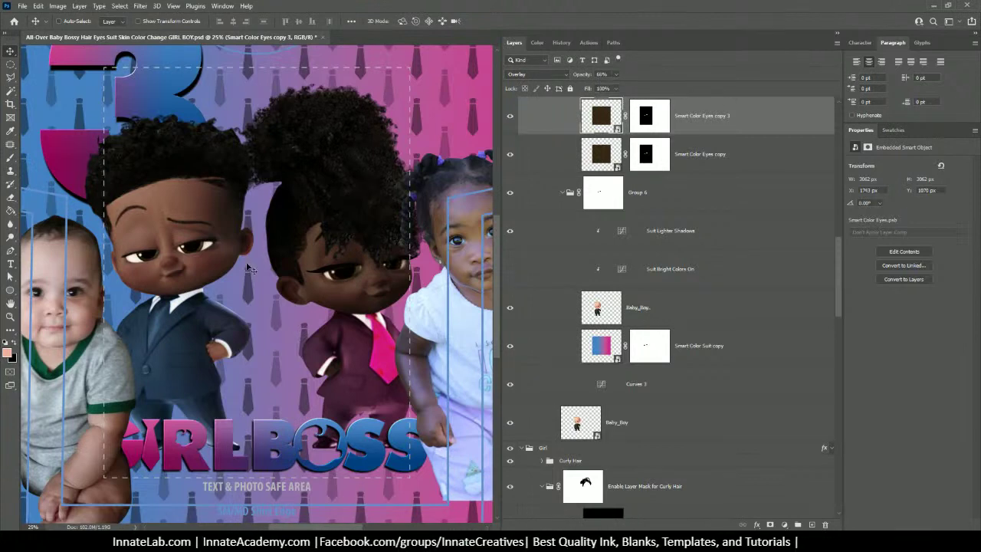
key(ctrl+minus)
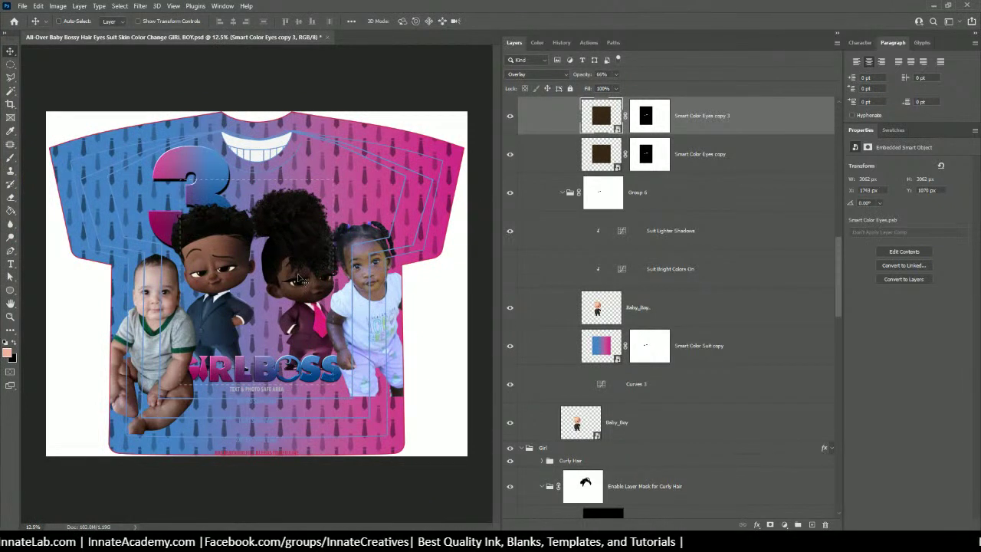
scroll(735, 169, up, 2)
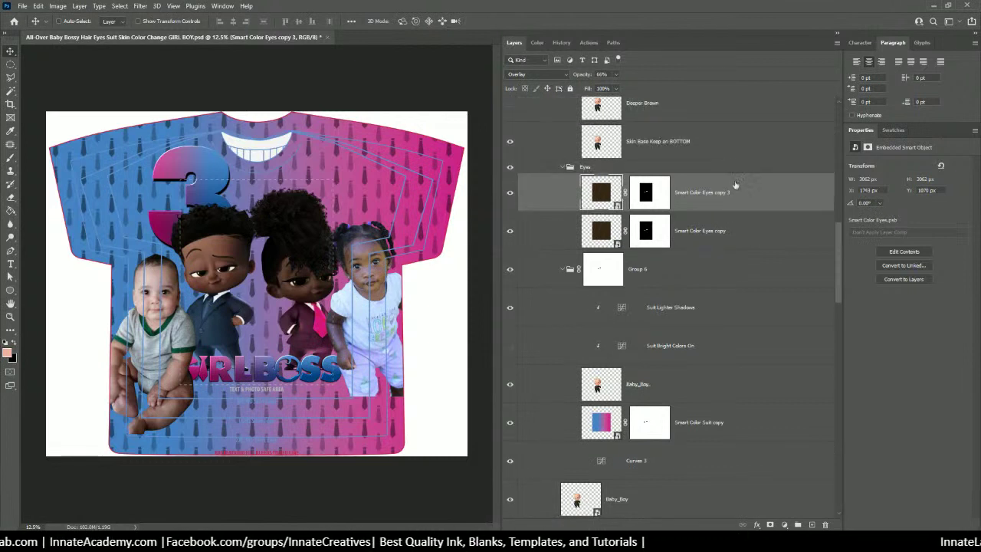
click(590, 168)
scroll(583, 203, up, 1)
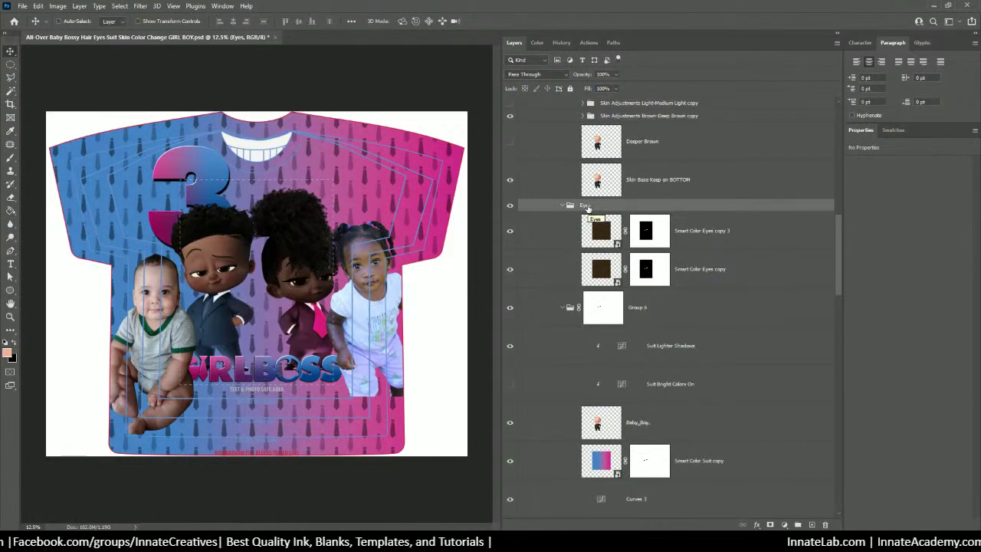
right_click(586, 208)
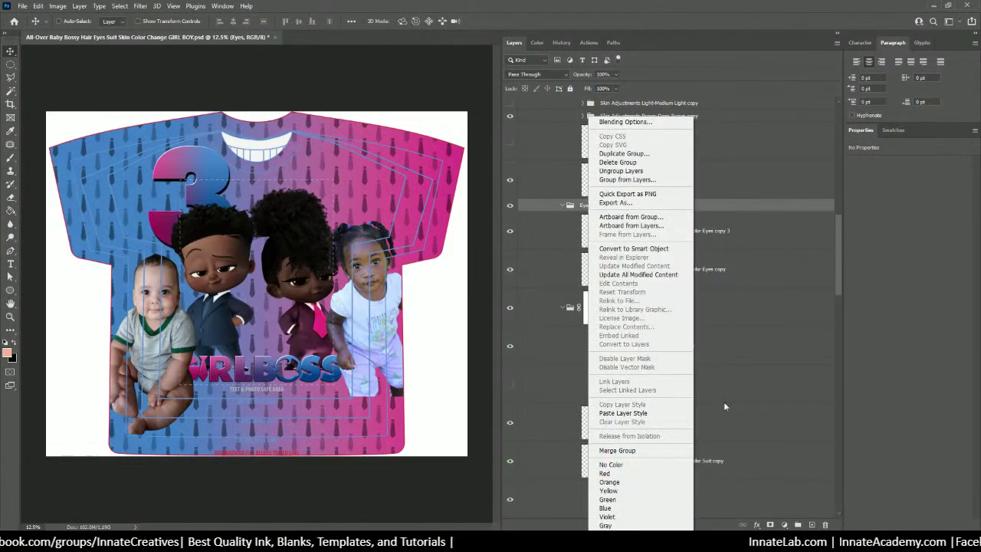
right_click(719, 203)
click(676, 205)
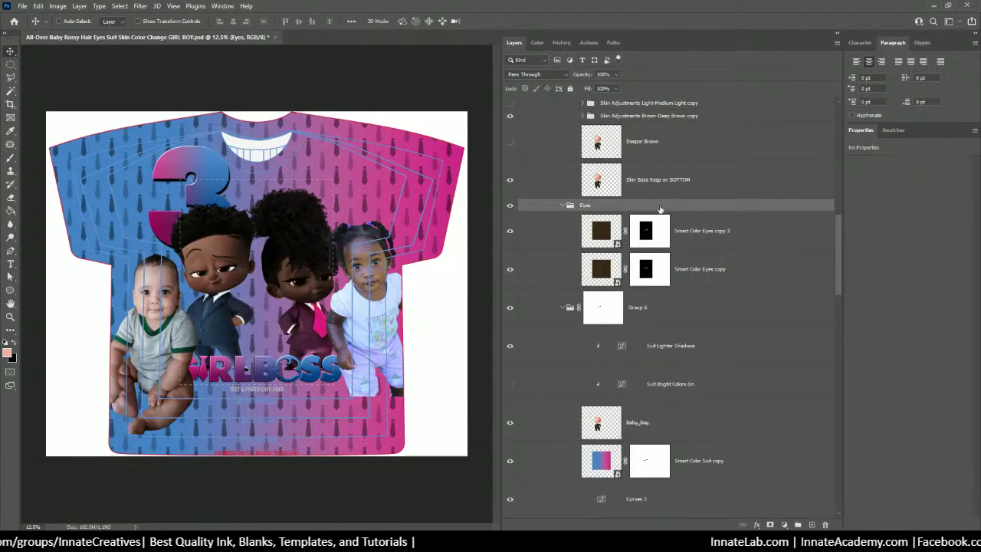
Try duplicating the boy's two Smart Color Eyes layers within the document, and undo the duplication
click(602, 234)
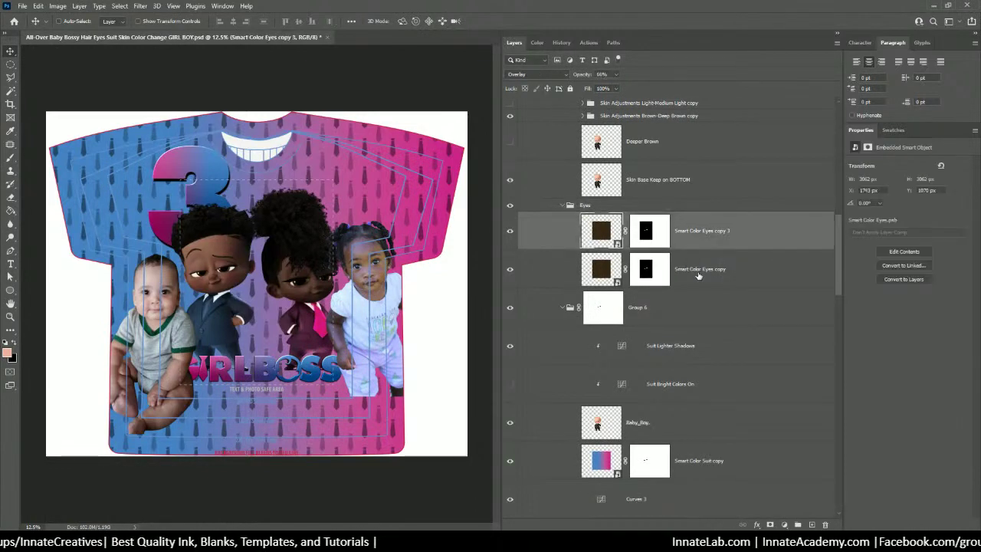
shift+click(694, 269)
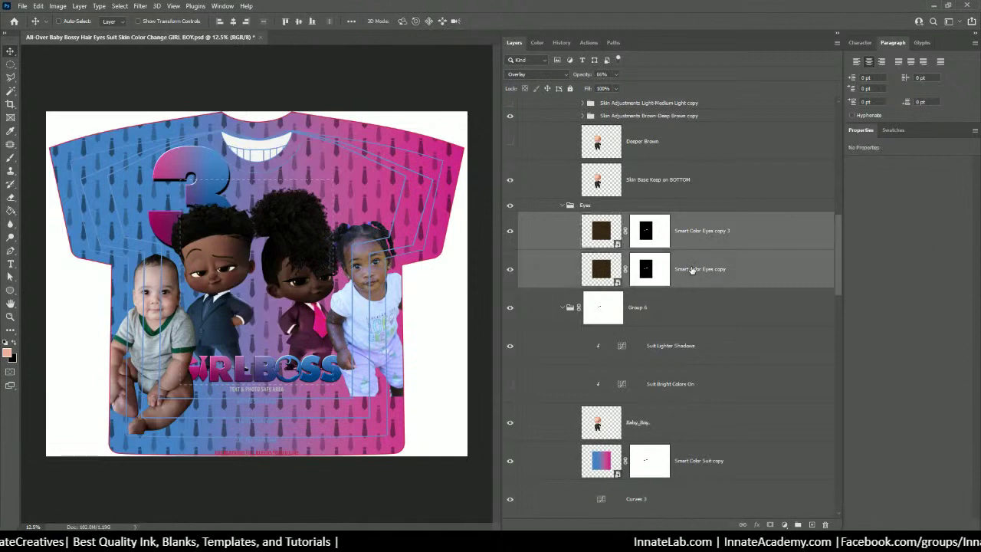
right_click(695, 236)
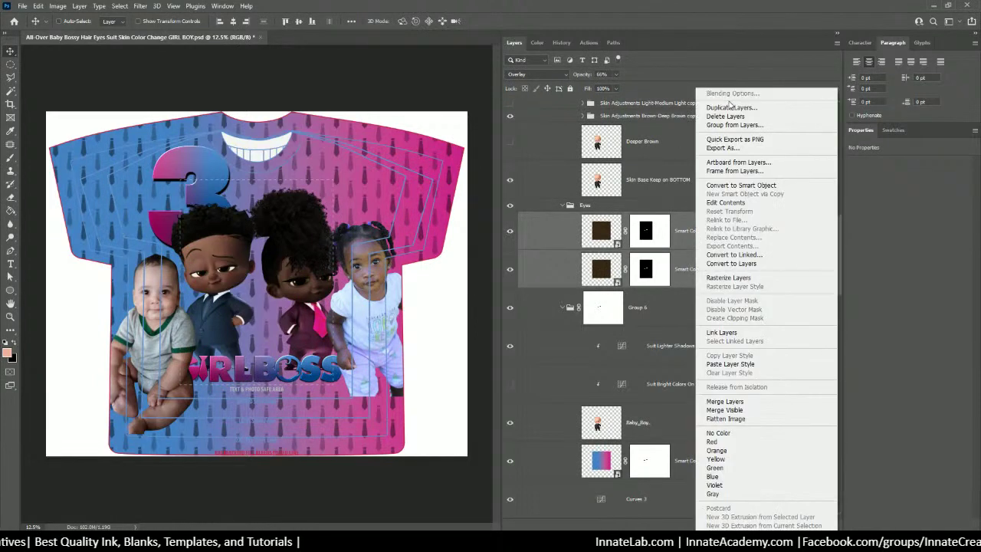
click(728, 109)
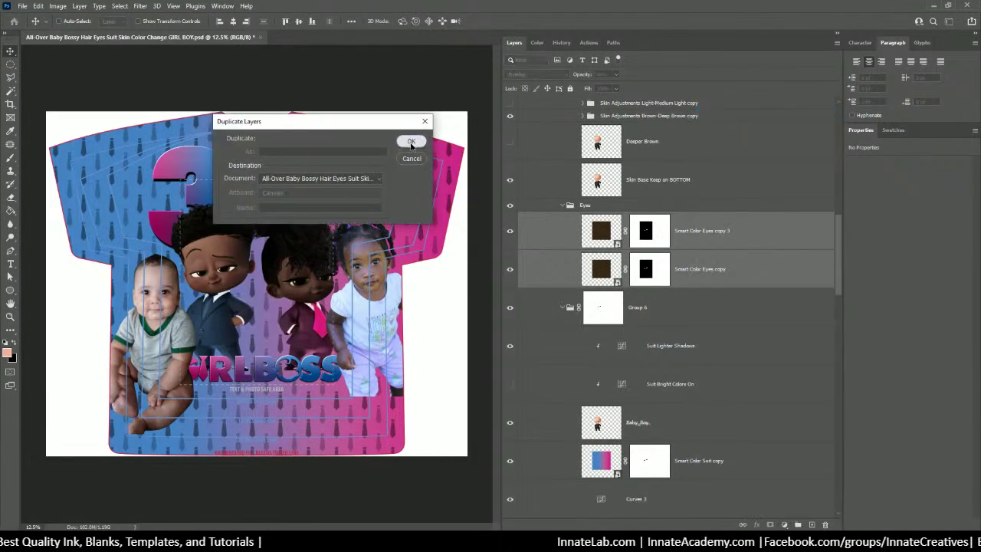
click(409, 140)
click(595, 242)
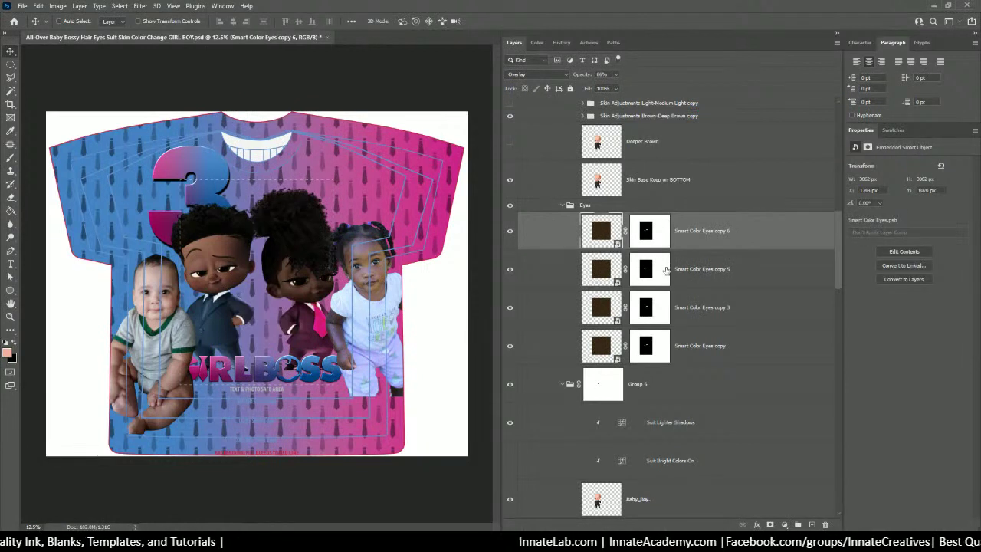
key(ctrl+z)
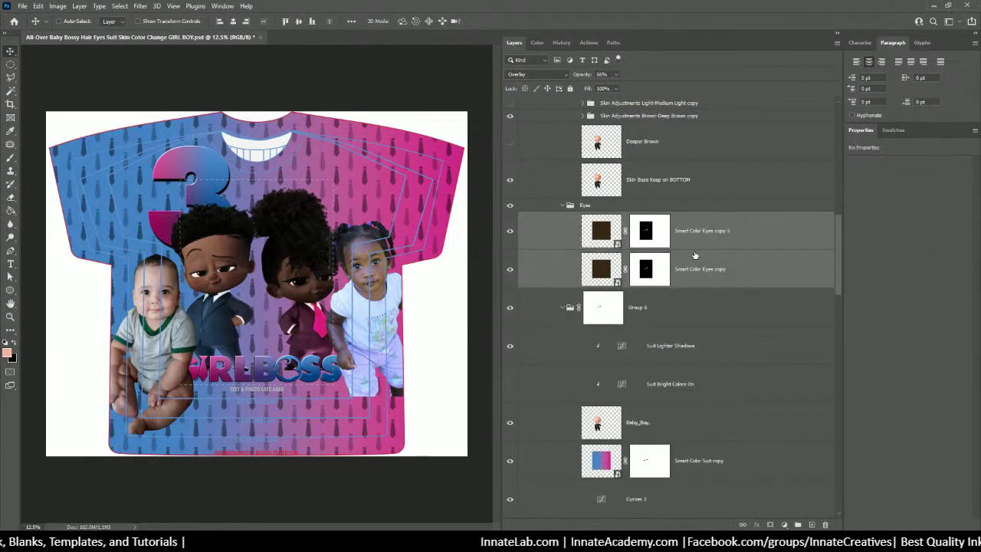
Add a light blue solid colour fill, about #5bacf7, above Smart Color Eyes copy 3 in the boy's Eyes group
click(688, 231)
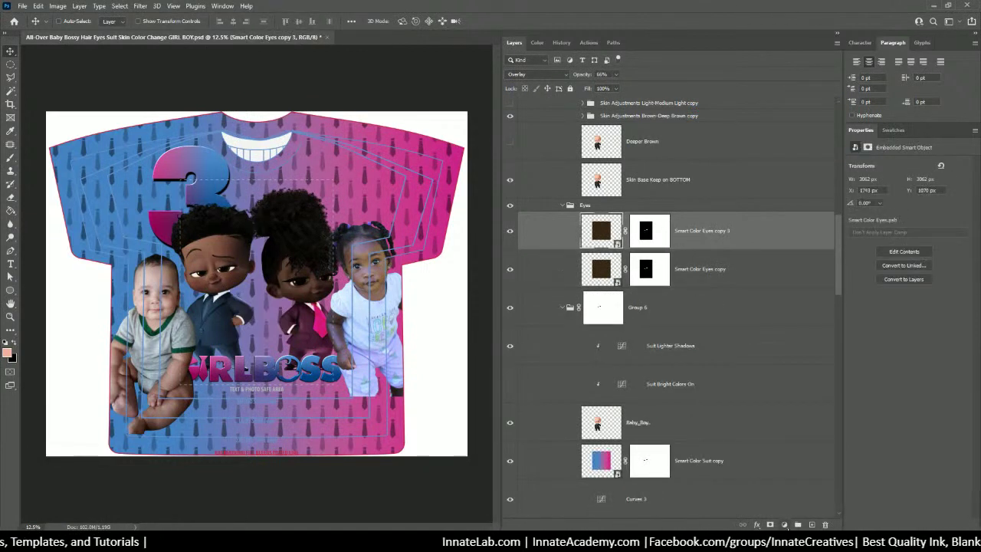
click(783, 525)
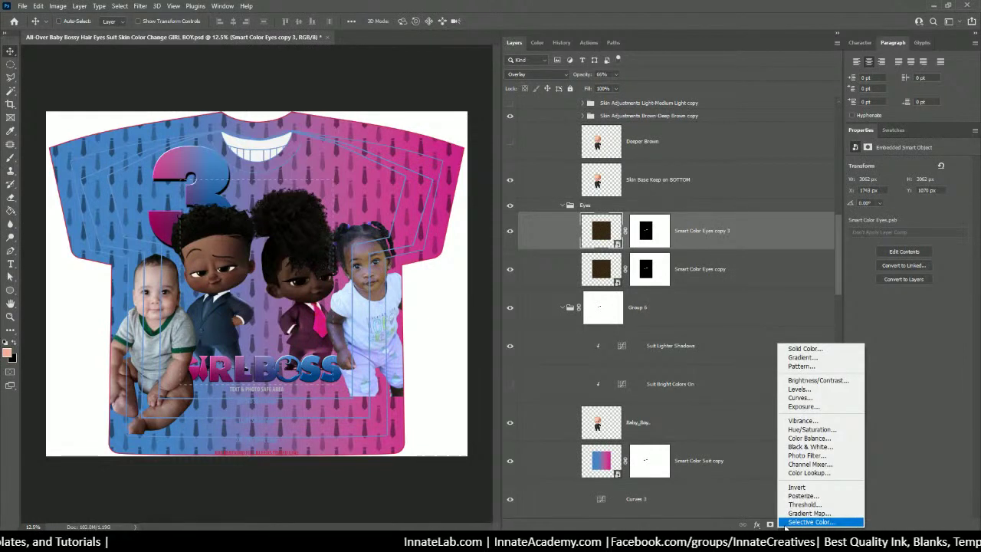
click(796, 349)
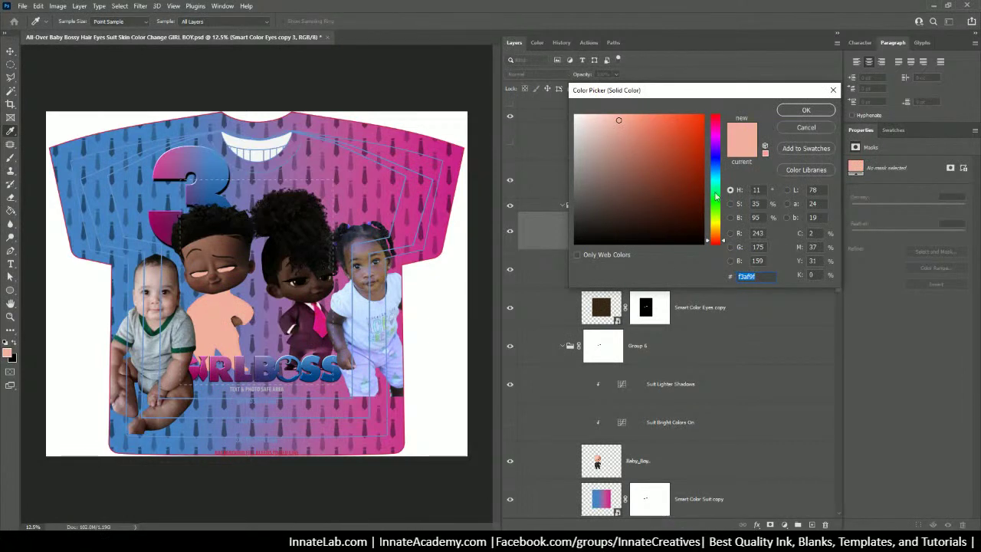
click(715, 159)
mouse_move(681, 139)
mouse_down()
mouse_move(651, 127)
mouse_move(657, 119)
mouse_up()
drag(715, 157, 723, 170)
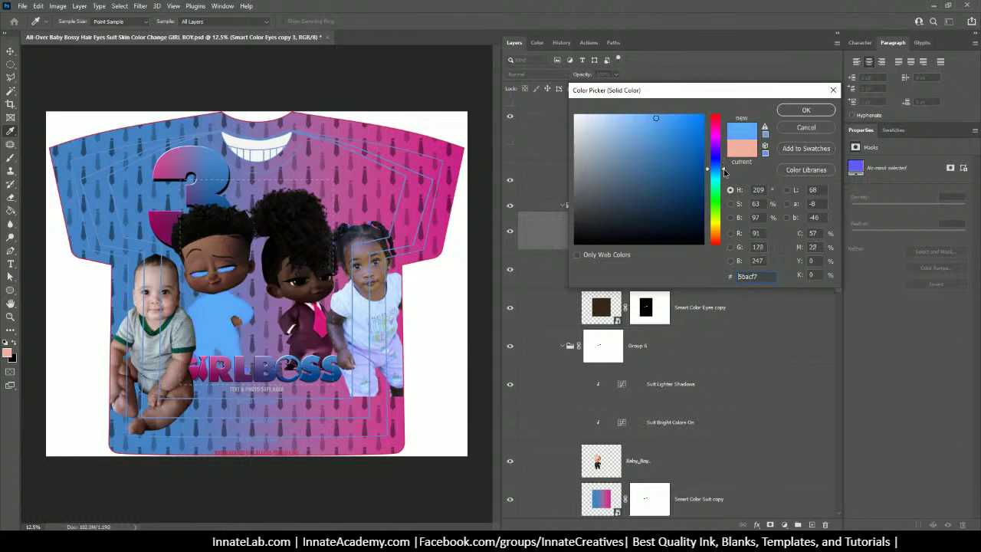
click(805, 110)
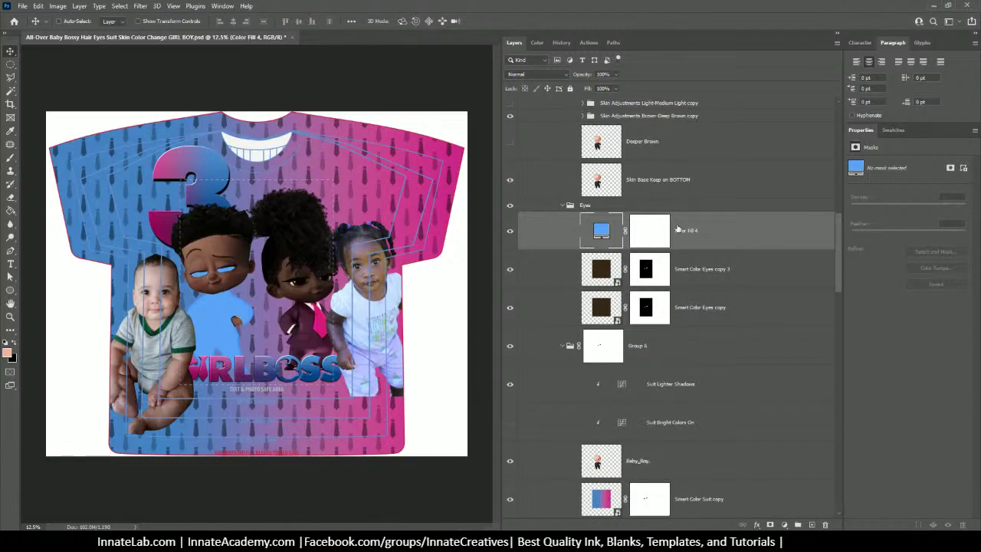
Duplicate the blue fill layer and copy the mask of Smart Color Eyes copy 3 onto both fill layers
right_click(700, 231)
click(727, 151)
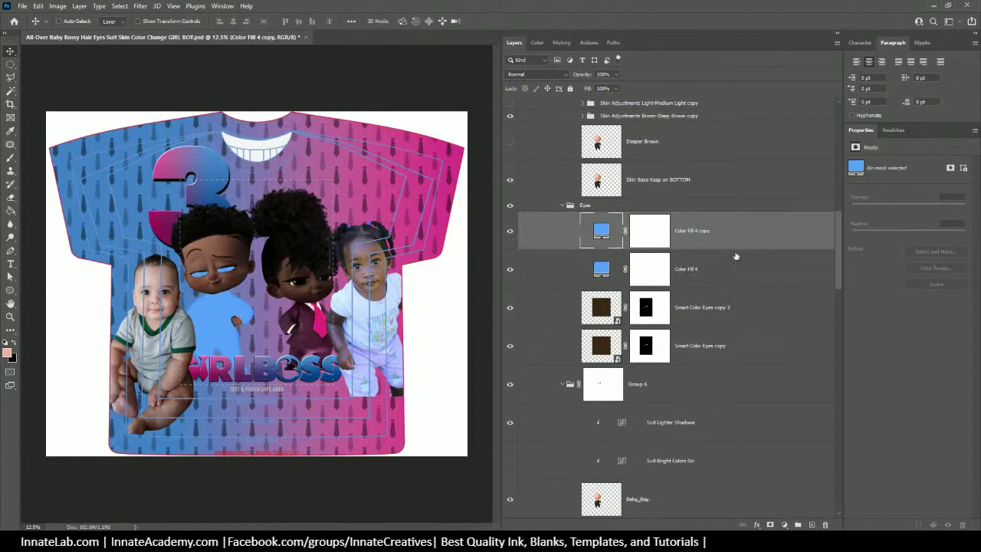
click(651, 310)
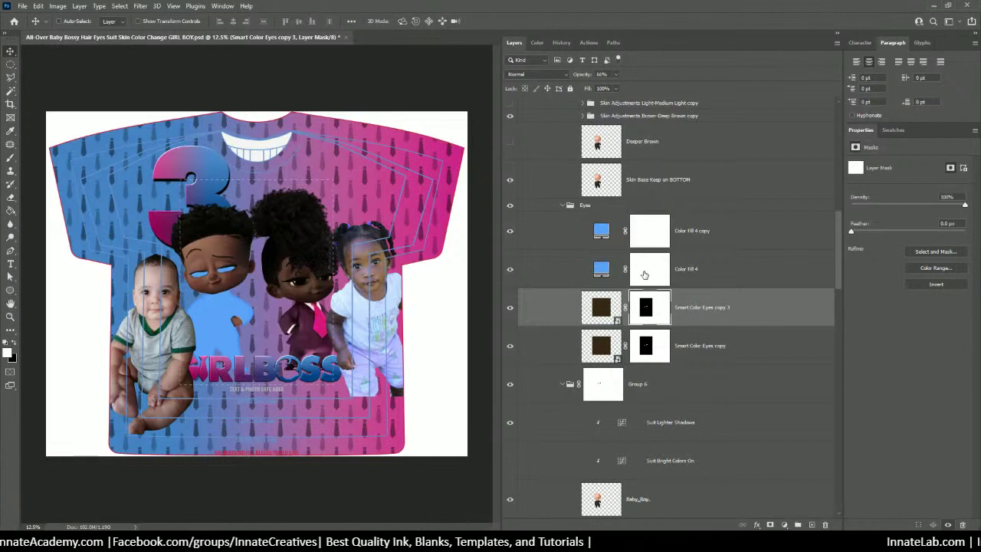
click(644, 274)
click(644, 308)
drag(645, 308, 646, 268)
drag(646, 308, 645, 232)
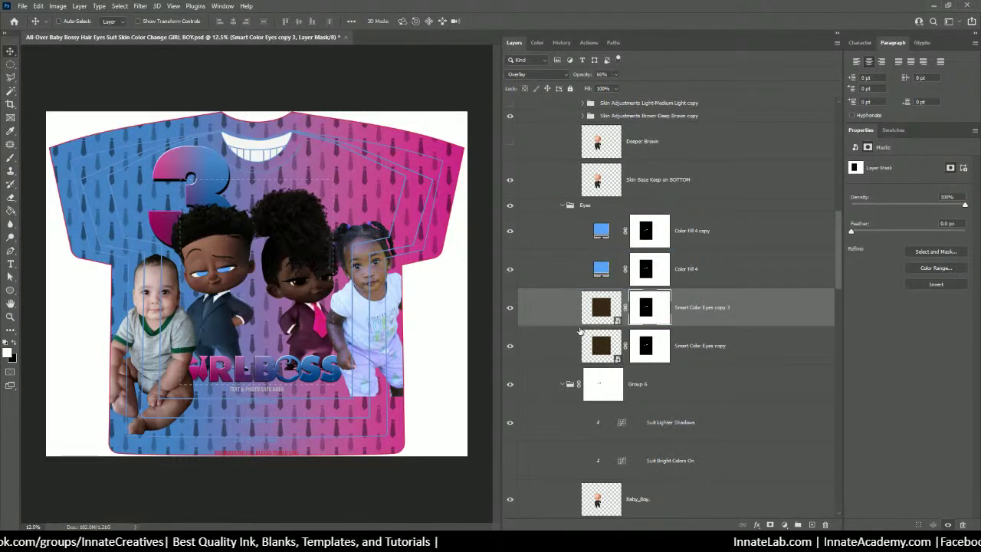
Copy the layer style of Smart Color Eyes copy 3 and paste it onto the Color Fill 4 copy layer
click(696, 343)
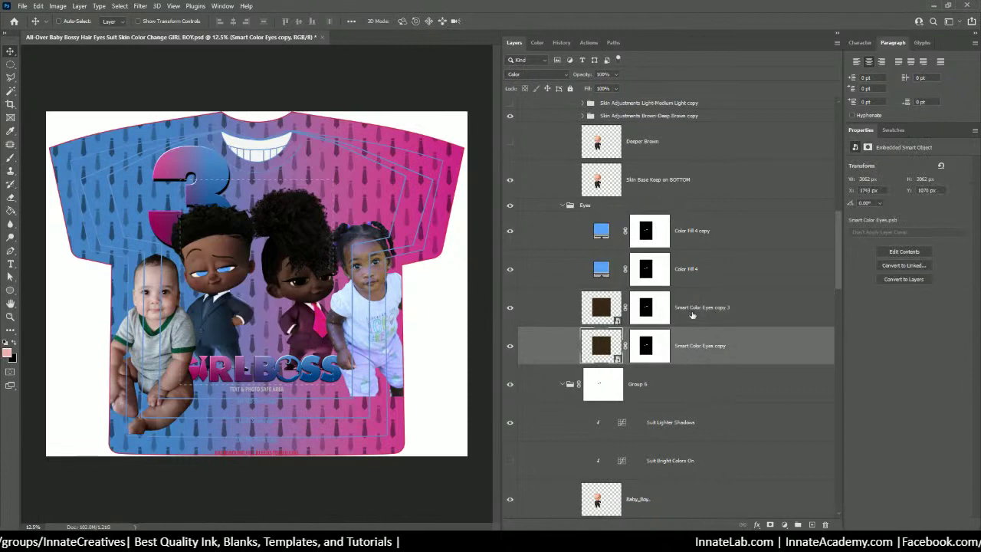
click(692, 313)
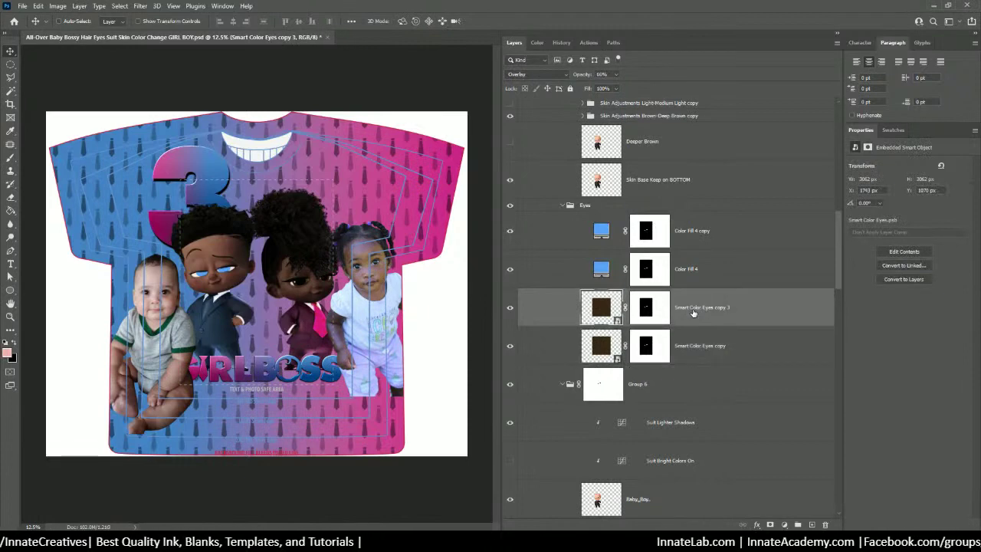
right_click(692, 312)
click(709, 354)
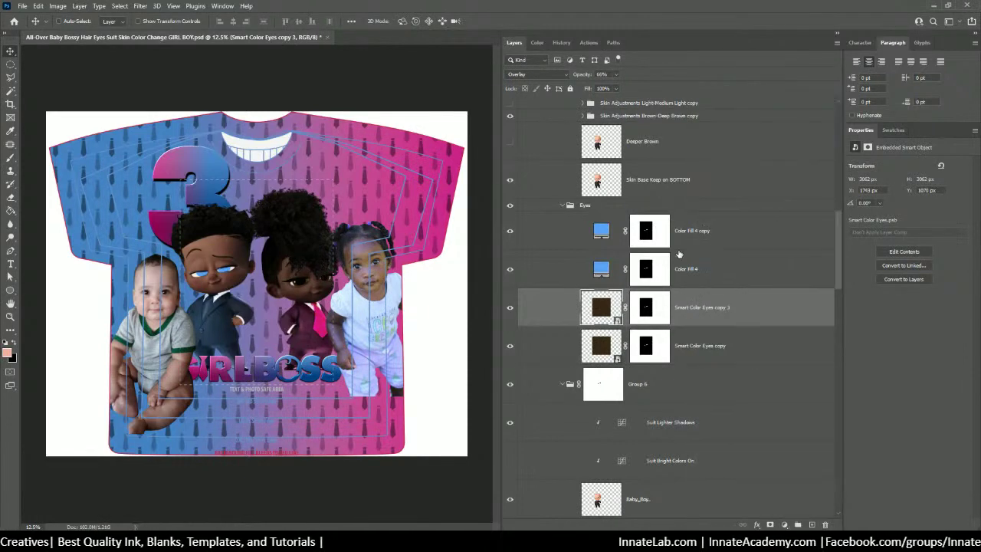
right_click(703, 229)
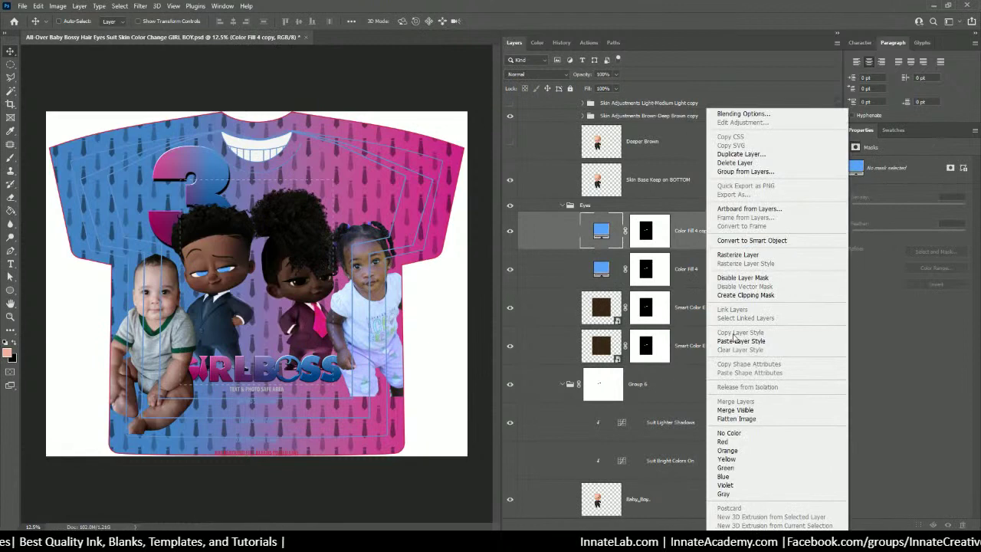
click(736, 340)
Copy the layer style of the boy's Smart Color Eyes copy layer and paste it onto Color Fill 4
right_click(712, 350)
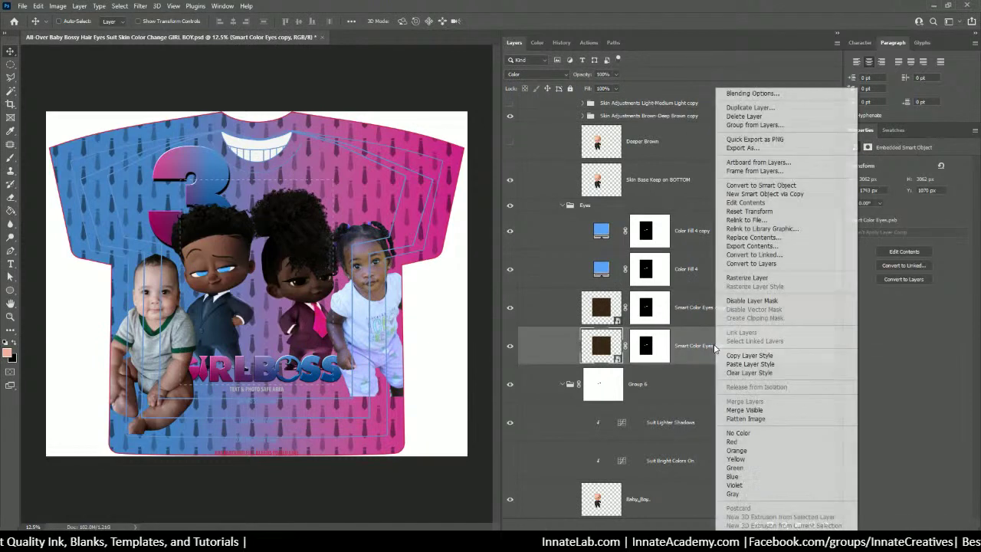
click(760, 360)
click(707, 269)
right_click(707, 269)
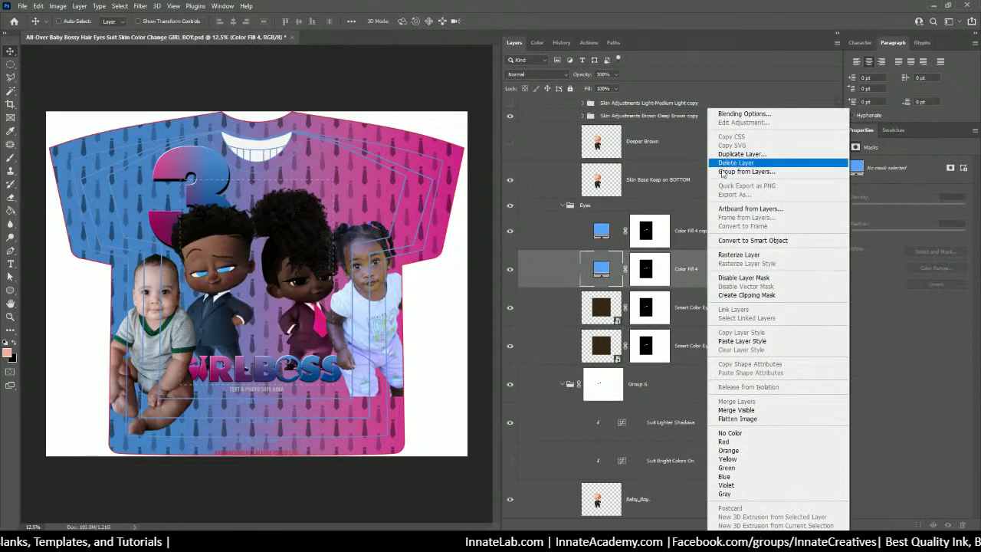
click(727, 341)
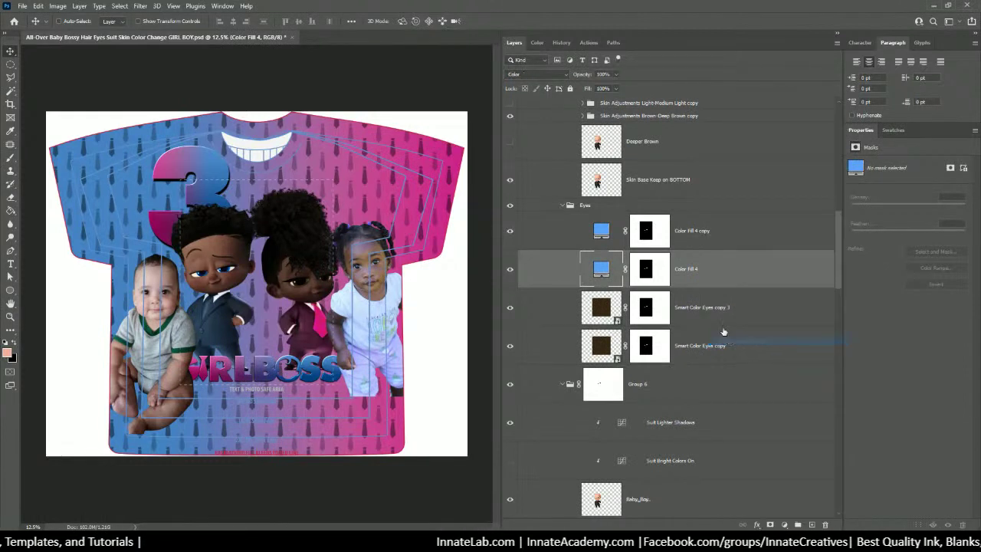
Rename both blue fill layers in the boy's Eyes group as Custom Eye Color
double_click(688, 231)
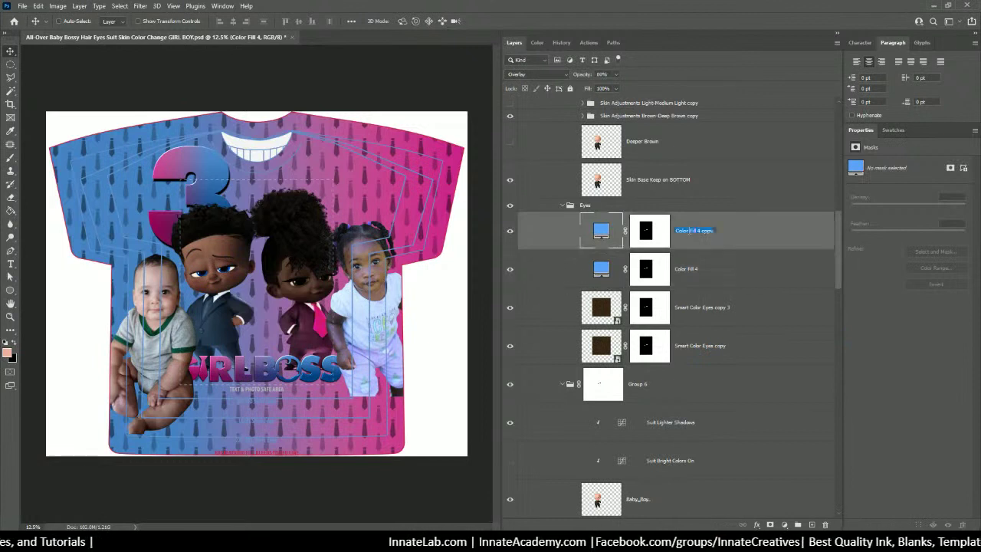
text(Custo)
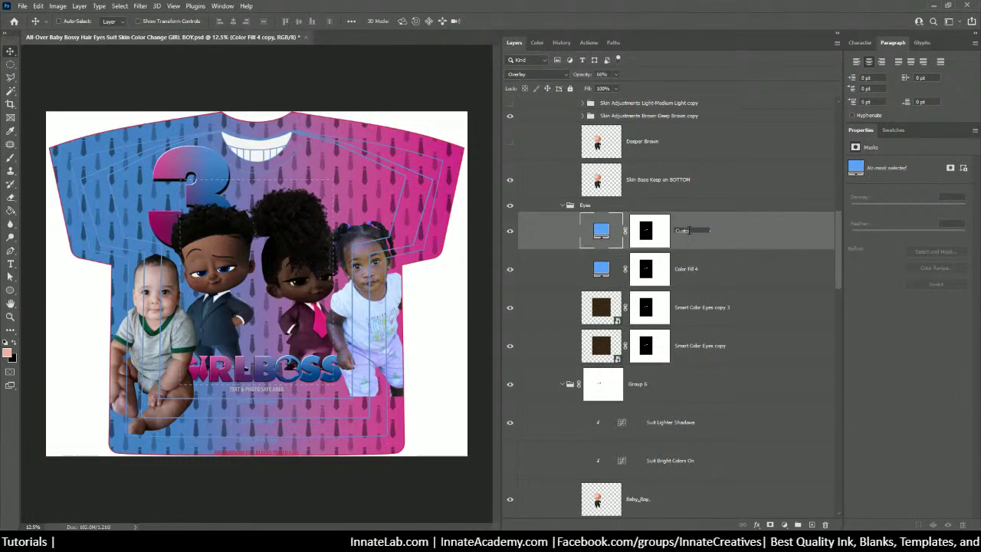
text(m Eye Col)
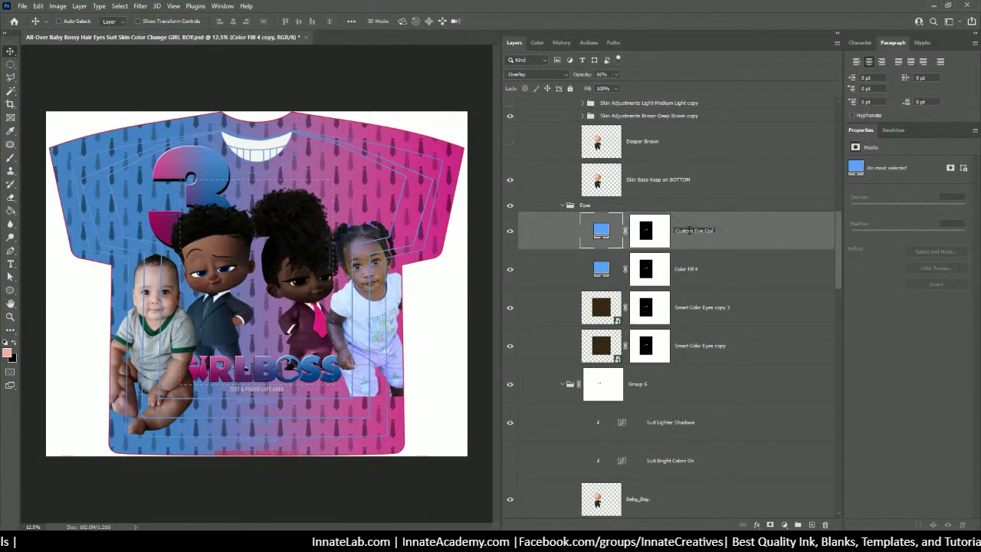
text(or)
key(Return)
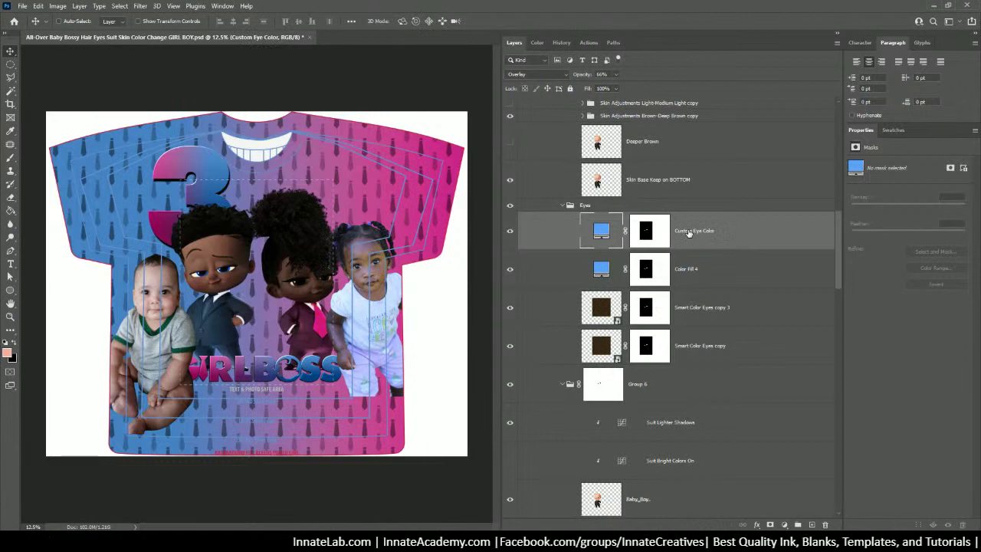
click(677, 269)
double_click(677, 269)
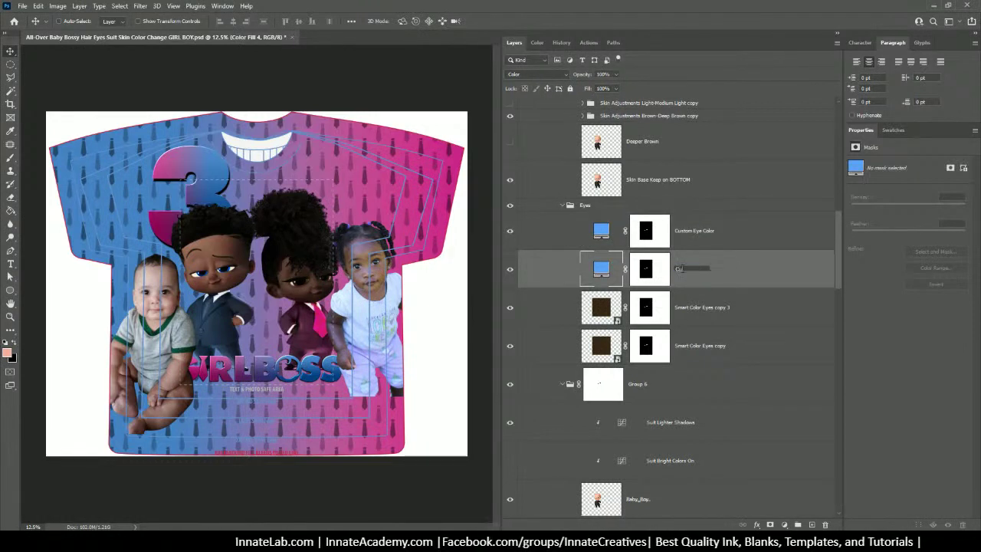
text(Custom Eye)
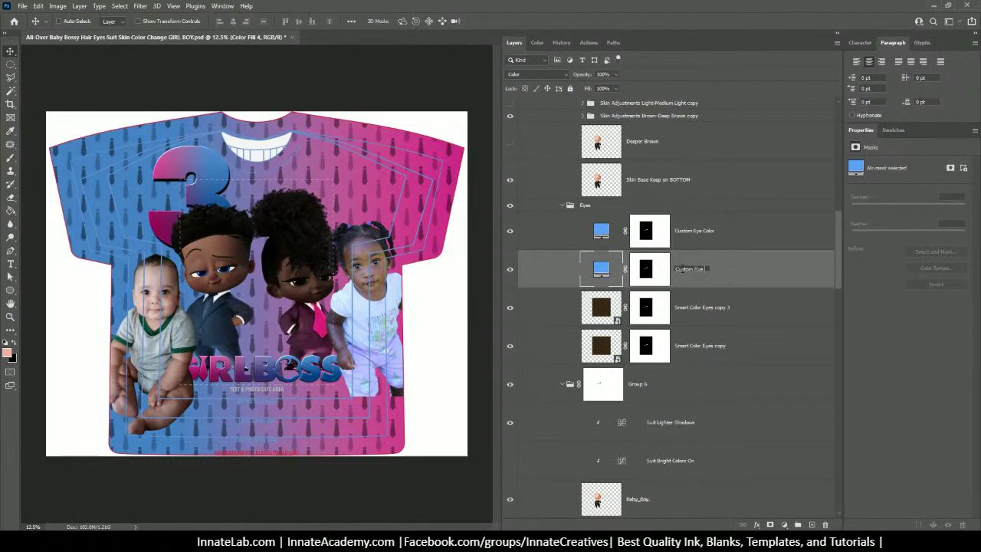
text( Color)
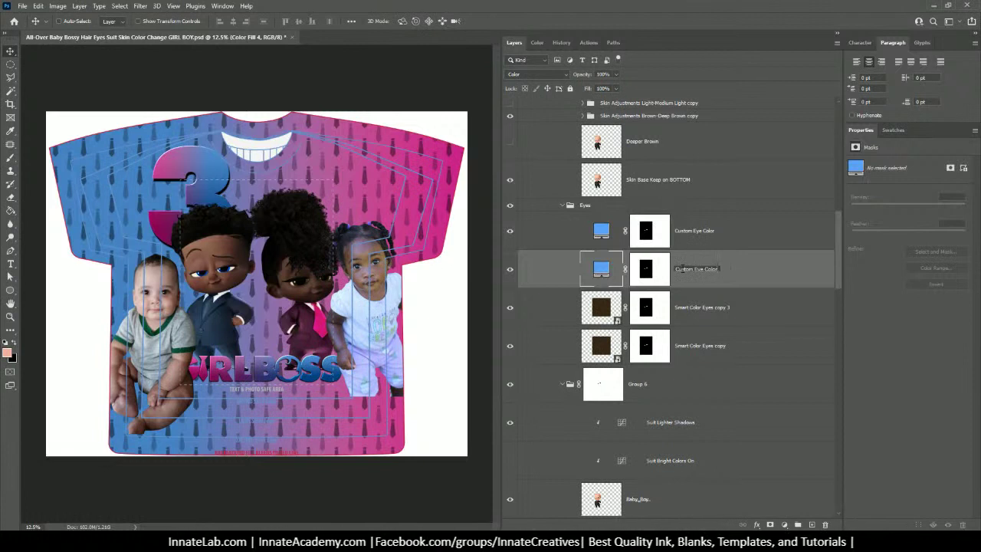
Rename the two smart object eye layers in the boy's Eyes group as Smart Color Eyes
double_click(703, 308)
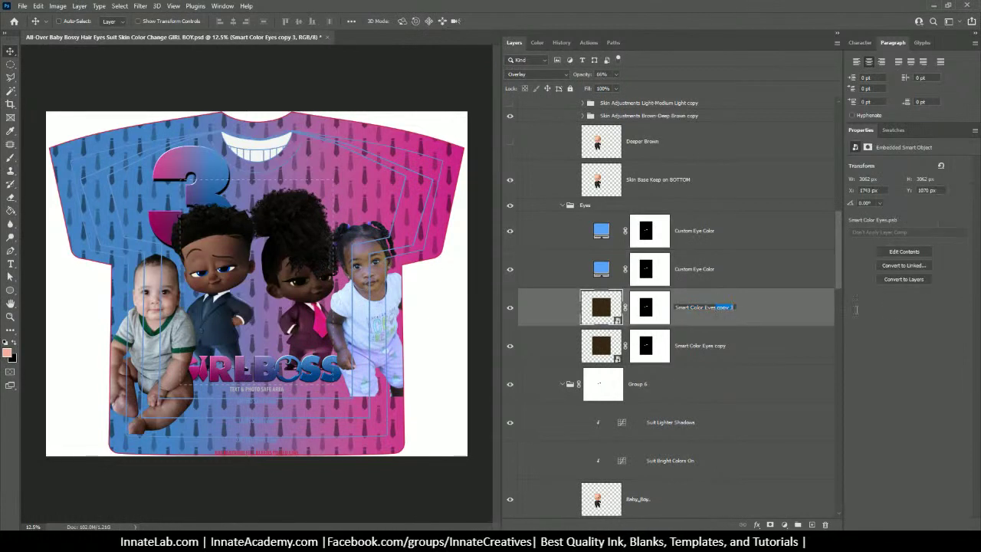
click(717, 346)
double_click(717, 345)
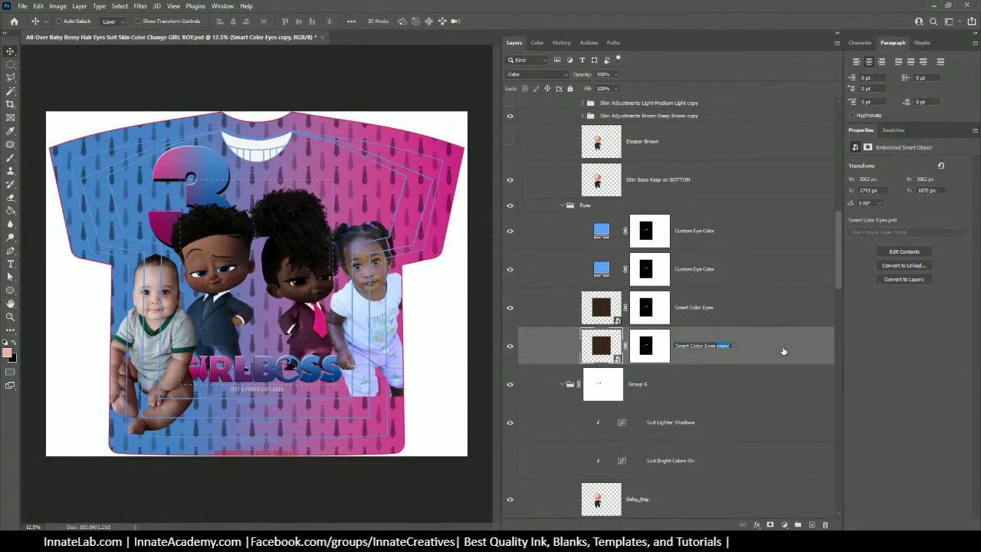
key(Return)
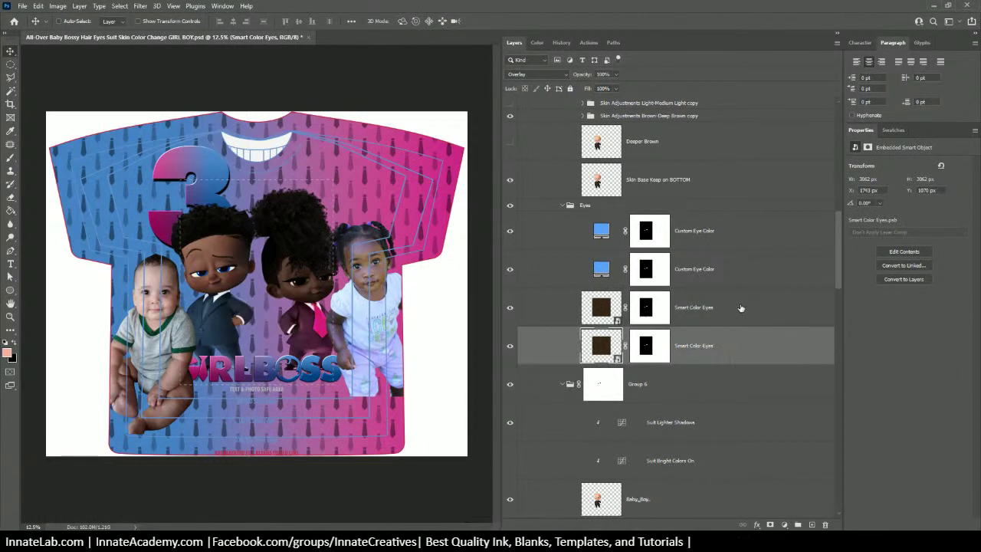
Hide both Smart Color Eyes layers in the boy's Eyes group, leaving the custom blue fills on
click(742, 308)
click(509, 310)
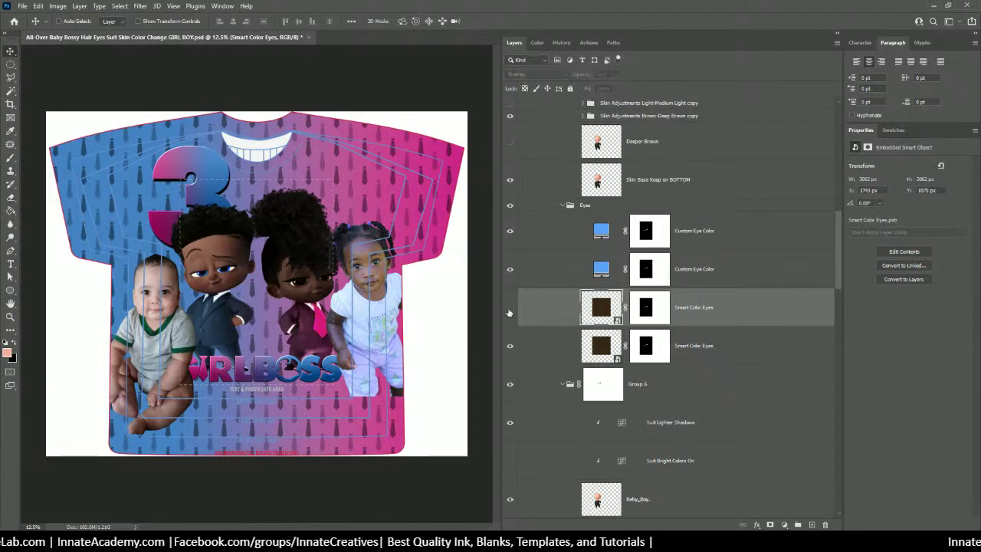
click(510, 309)
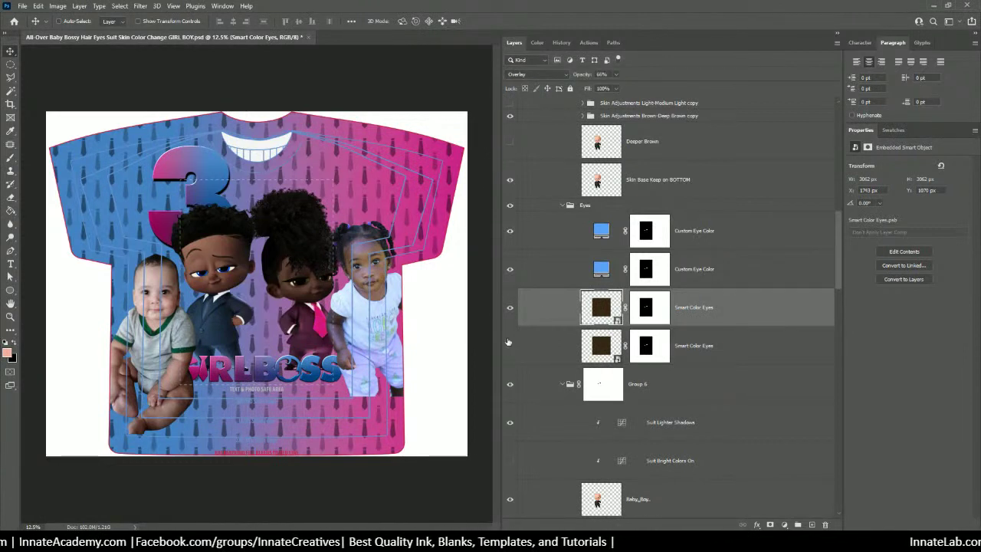
click(507, 311)
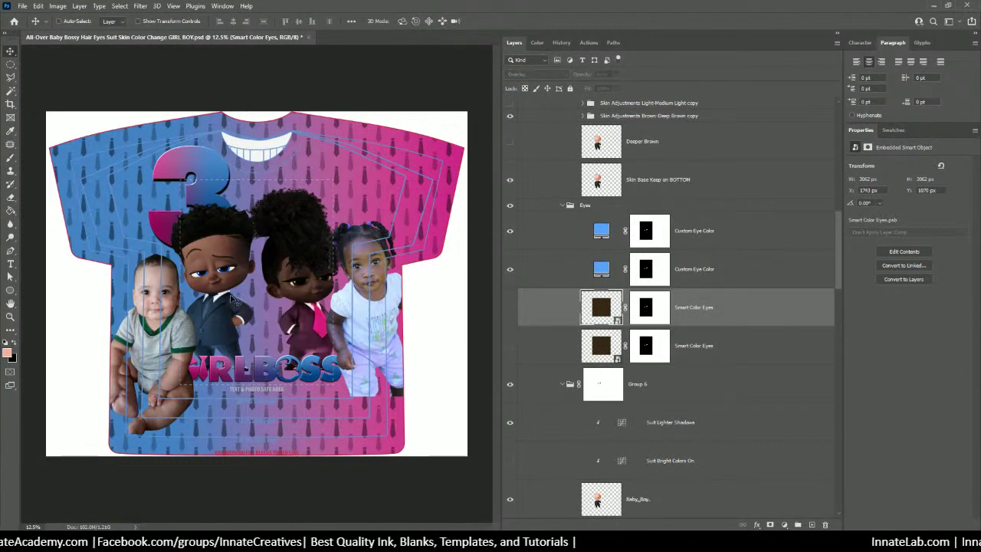
Move the two Custom Eye Color fill layers from the boy's Eyes group to the top of the girl's Eyes group
click(710, 232)
key(ctrl+minus)
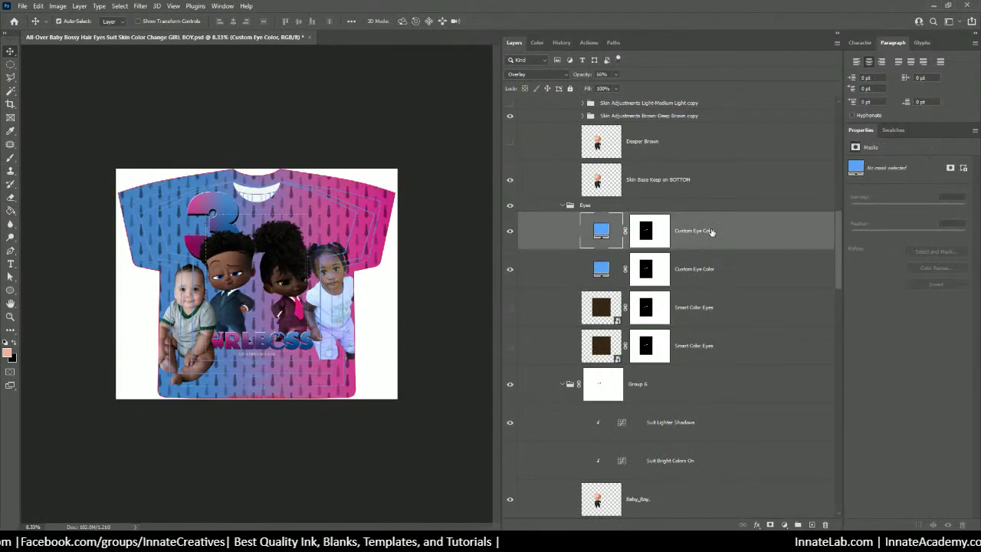
key(ctrl+0)
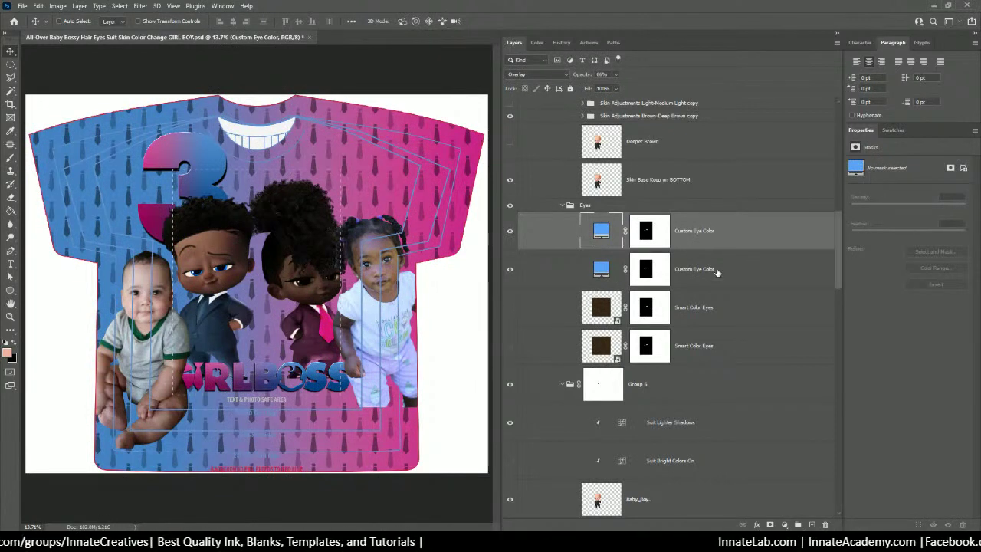
shift+click(713, 270)
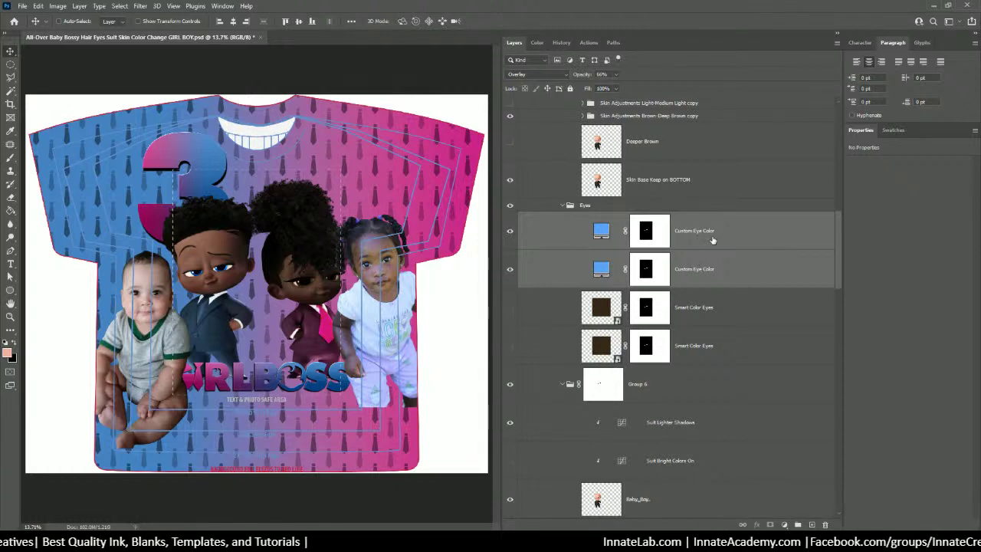
scroll(728, 457, down, 5)
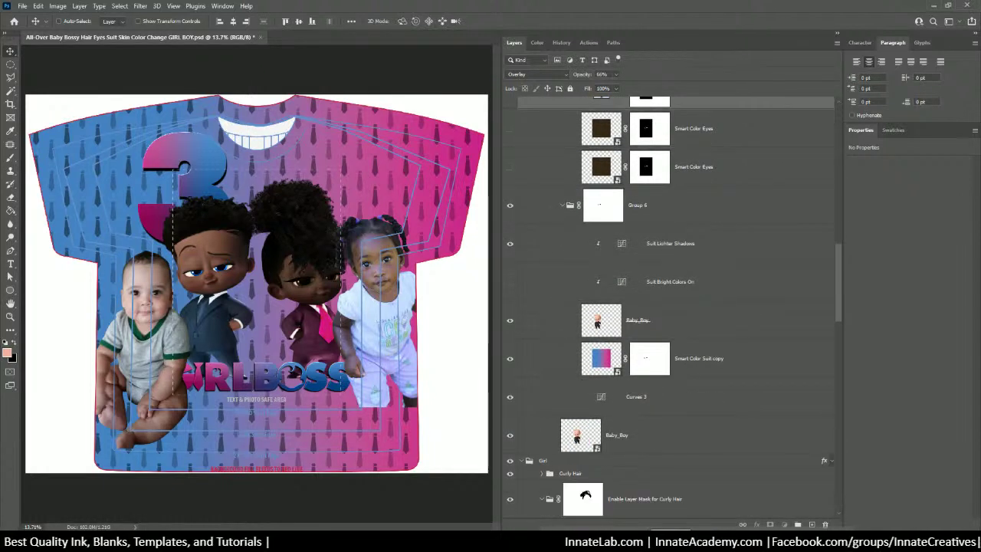
drag(686, 521, 647, 331)
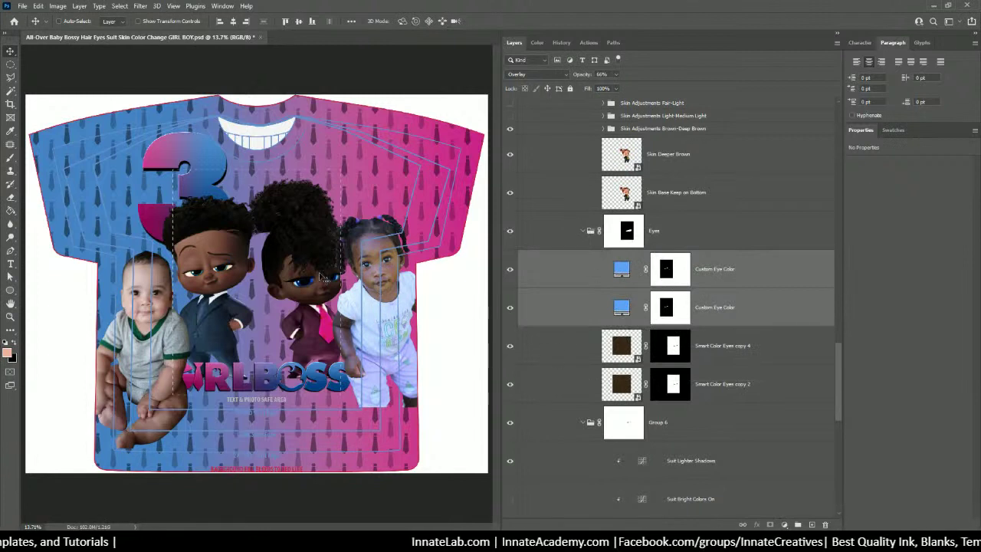
Copy the mask of Smart Color Eyes copy 4 onto both moved Custom Eye Color layers and hide the girl's two smart eye layers
click(667, 272)
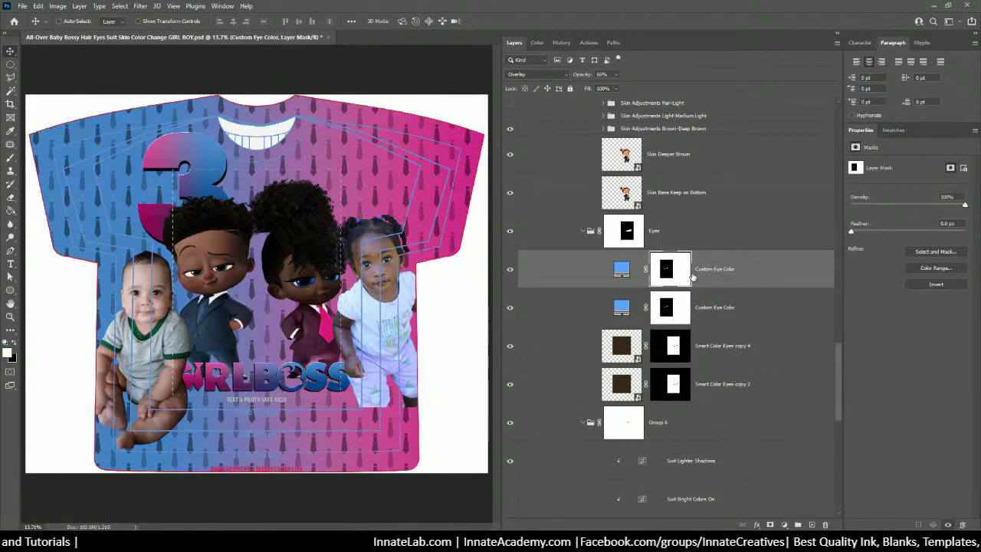
click(676, 348)
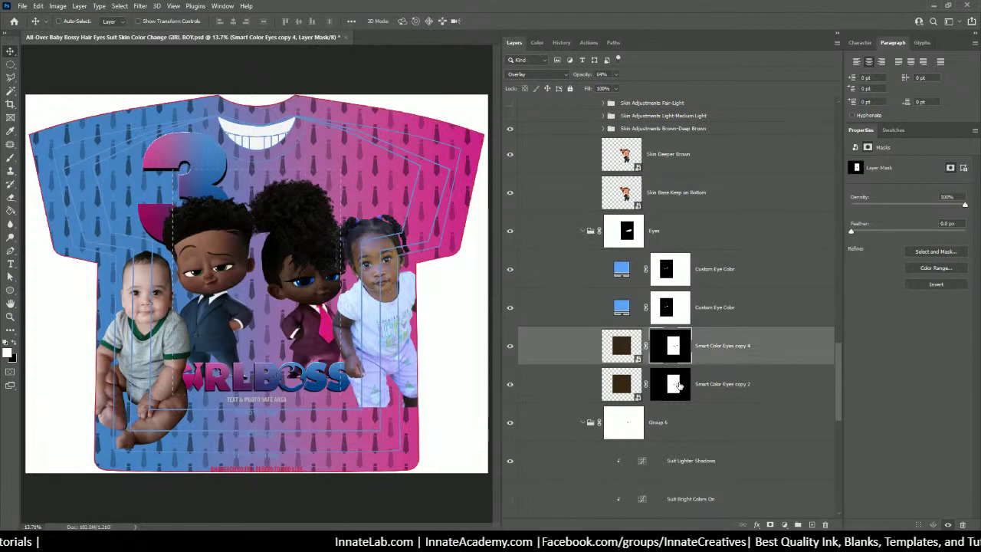
drag(676, 346, 674, 314)
drag(673, 350, 666, 281)
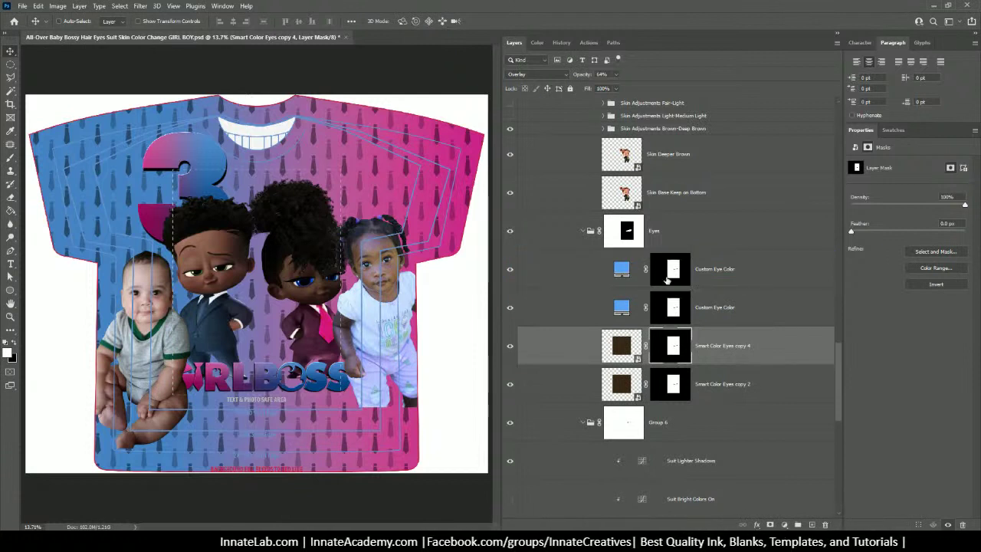
click(511, 383)
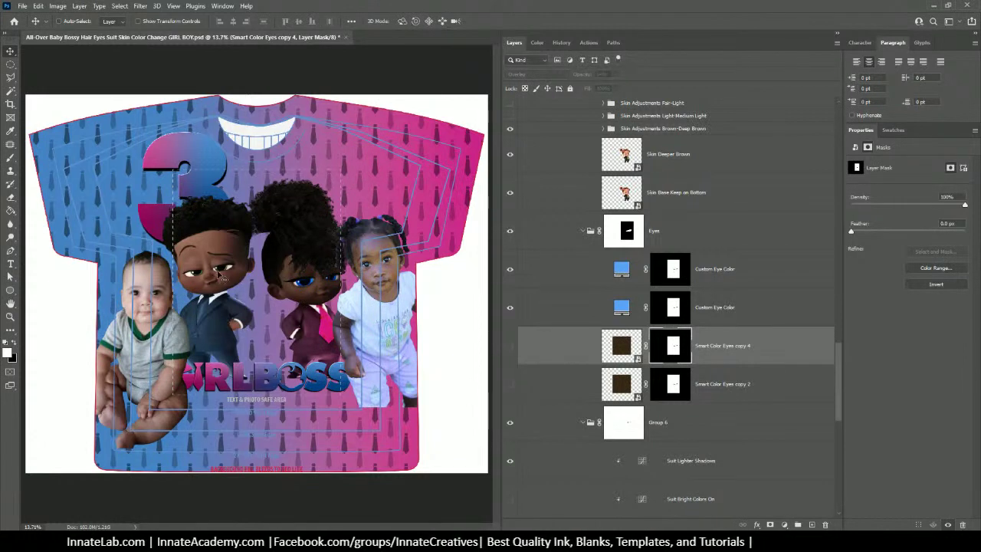
Undo moving the boy's Custom Eye Color layers and place duplicates of both at the top of the girl's Eyes group
click(753, 278)
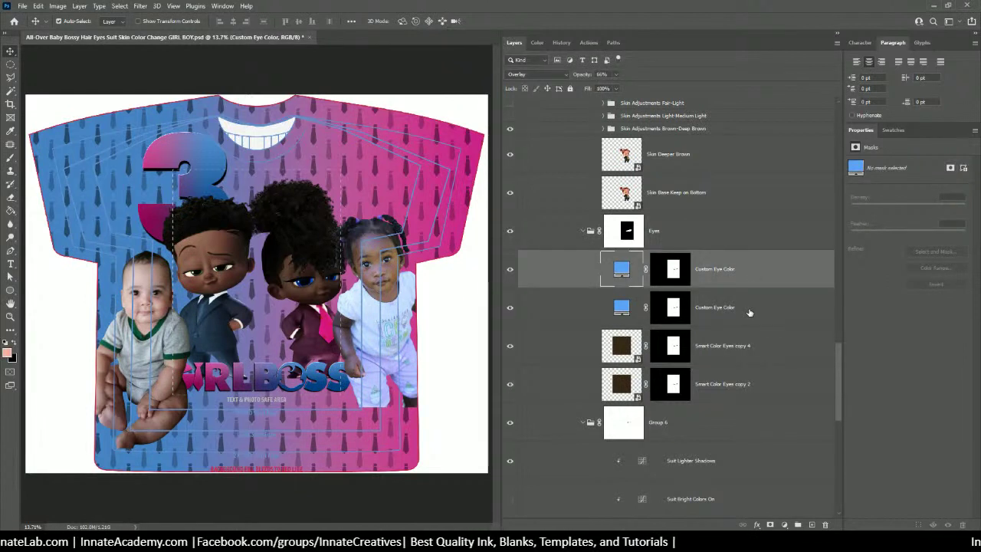
scroll(749, 312, down, 4)
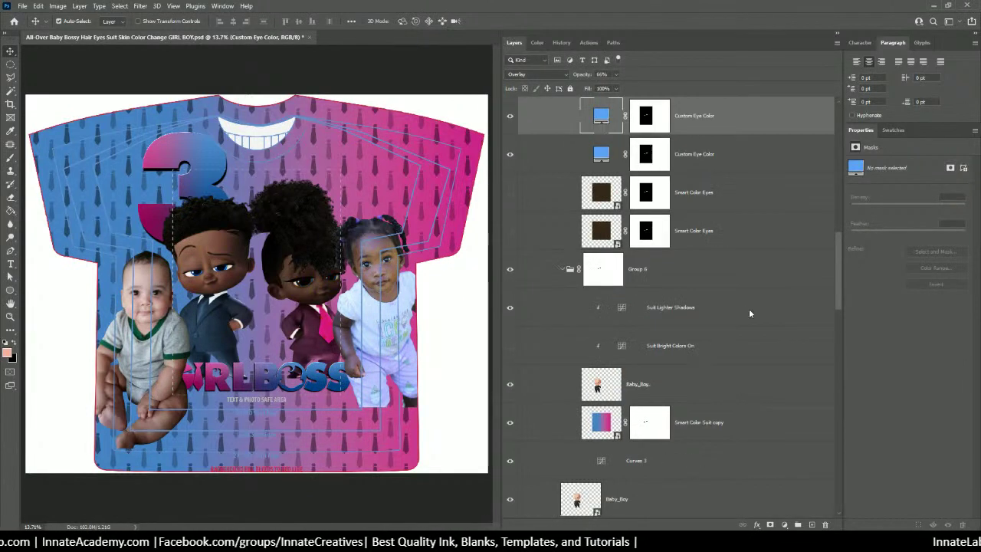
scroll(729, 248, up, 2)
shift+click(717, 239)
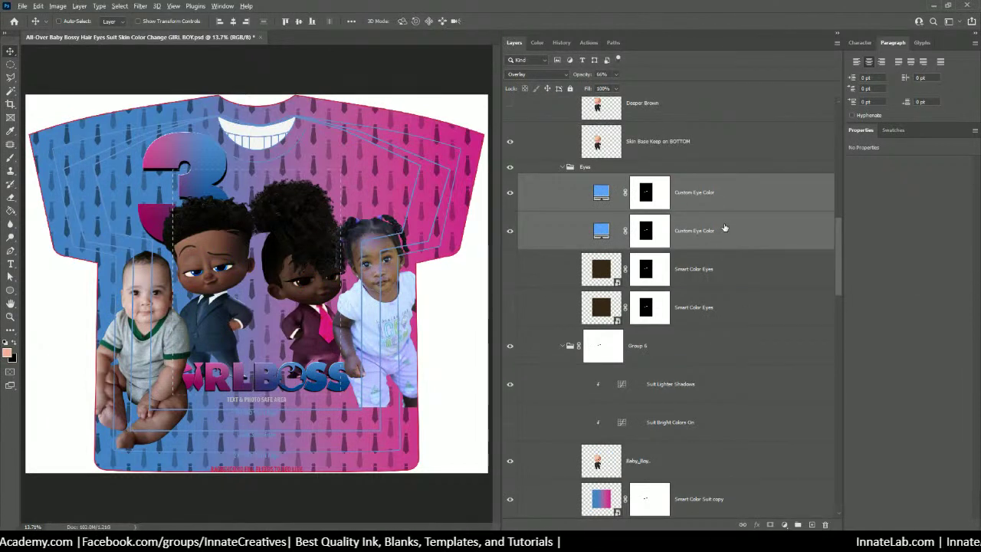
drag(724, 222, 703, 183)
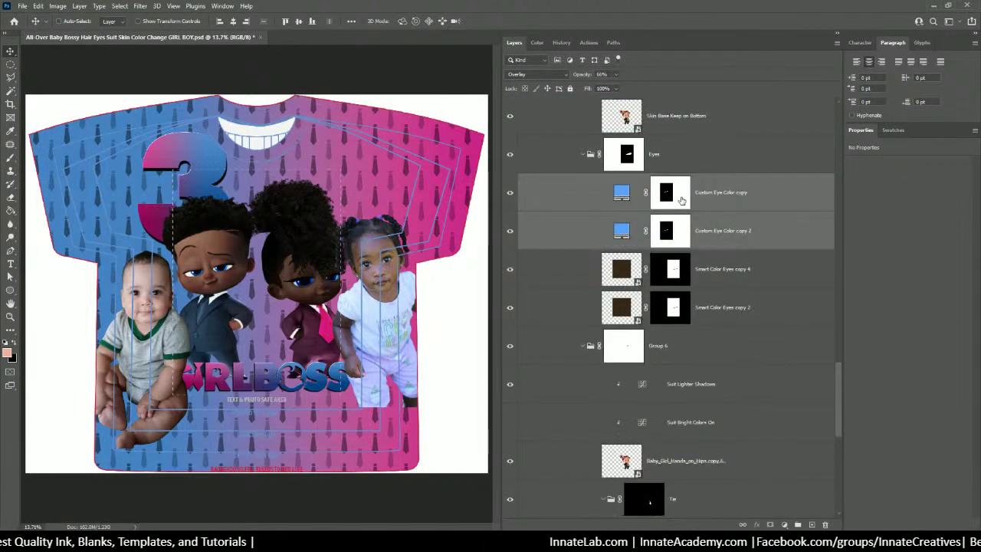
Copy the mask of Smart Color Eyes copy 4 onto both duplicated fills, and hide the fills with the girl's smart eye layers shown
drag(677, 279, 687, 195)
drag(673, 268, 714, 232)
click(621, 268)
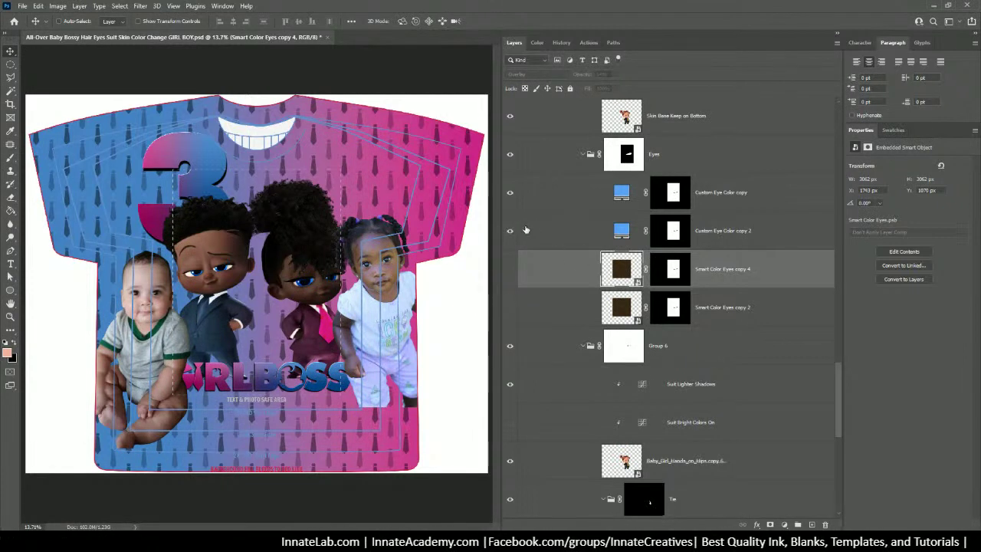
click(509, 269)
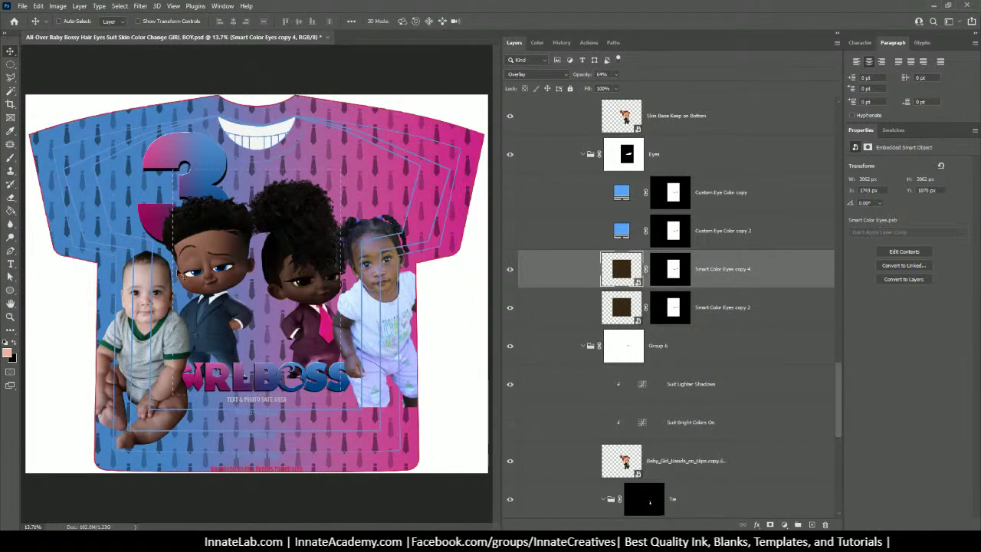
Rename the two duplicated blue fill layers in the girl's Eyes group as Custom Eye Color
scroll(739, 282, up, 3)
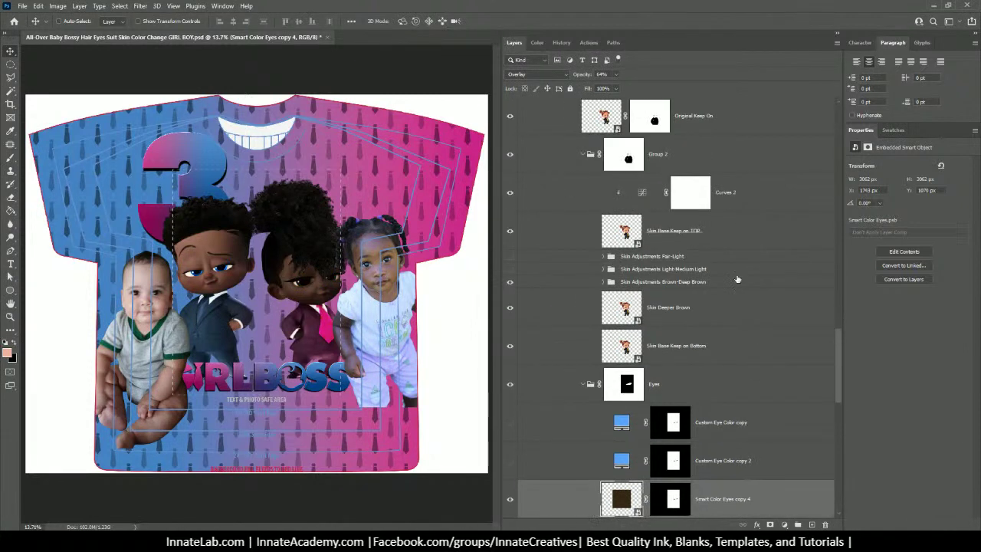
scroll(737, 280, down, 2)
scroll(737, 279, up, 2)
scroll(737, 279, up, 2)
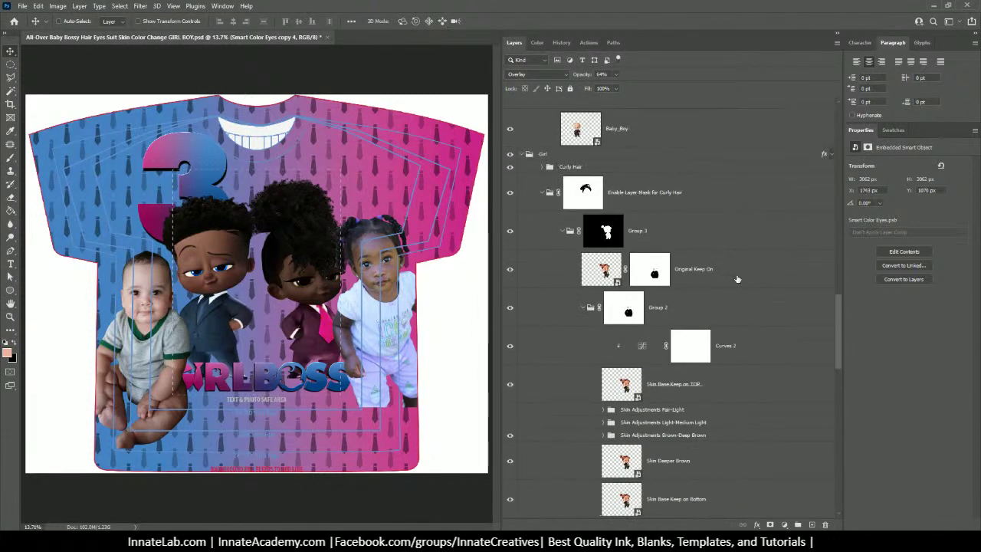
scroll(737, 278, down, 4)
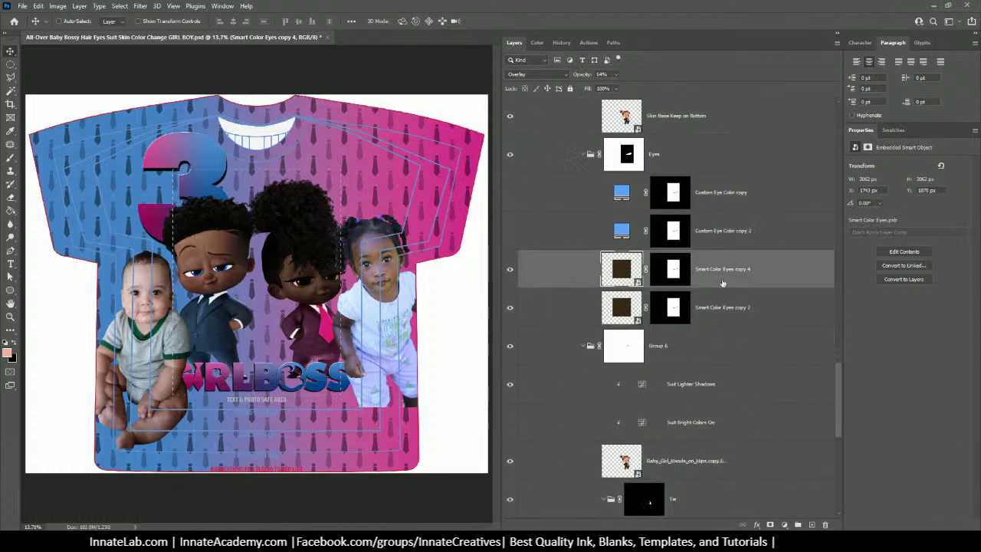
click(621, 192)
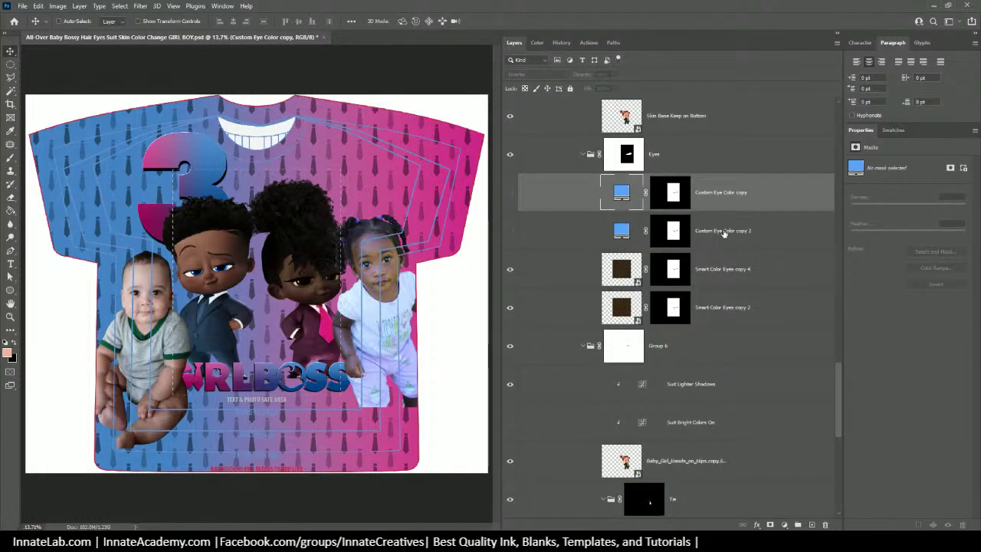
double_click(734, 192)
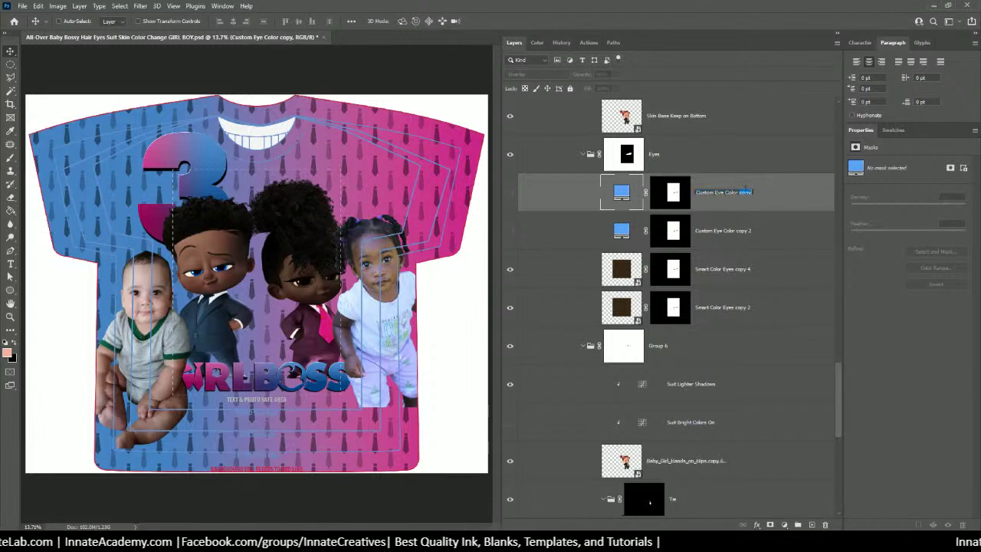
key(BackSpace)
key(Return)
double_click(746, 231)
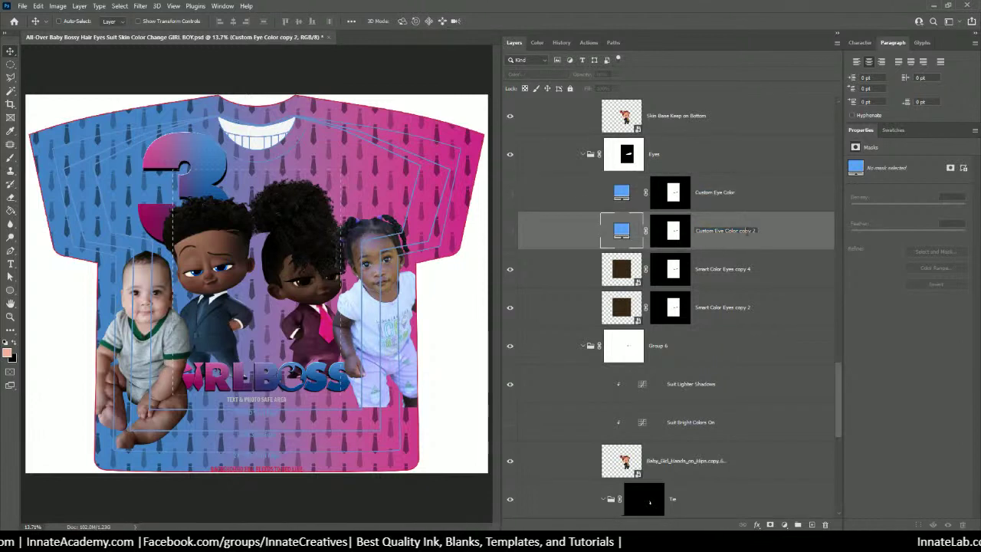
drag(737, 232, 829, 233)
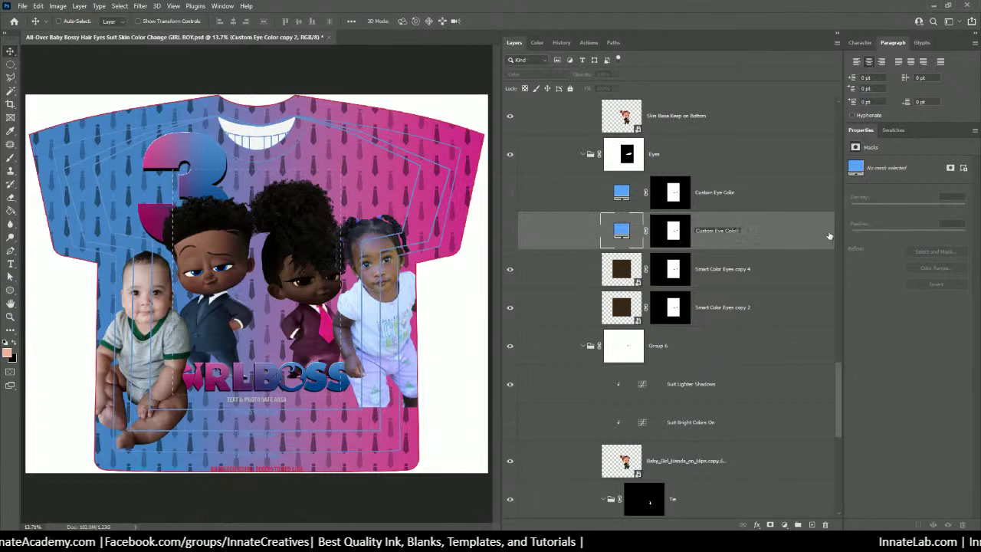
Finish naming the lower blue fill in the girl's Eyes group as Custom Eye Color
key(BackSpace)
key(Return)
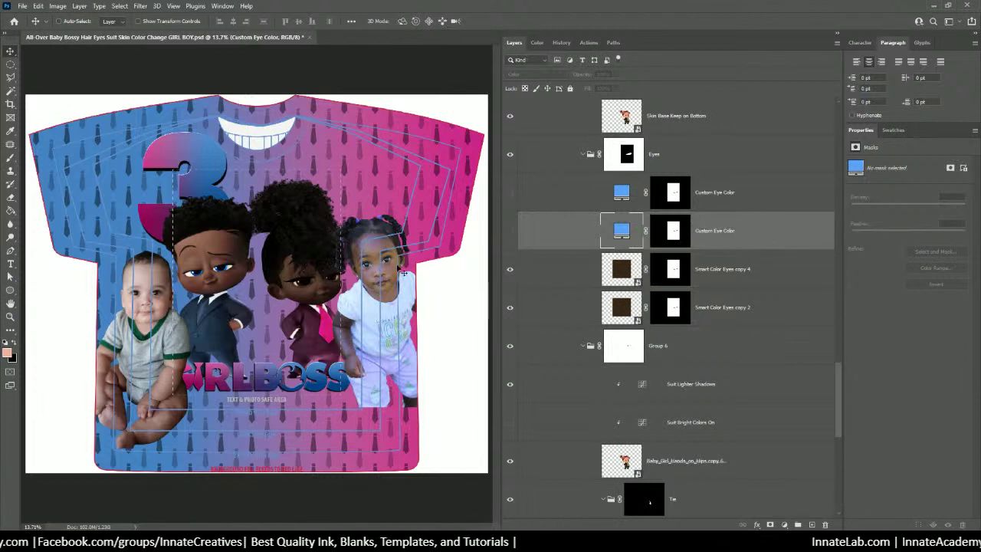
Hide the boy's two Custom Eye Color fills and show his two Smart Color Eyes layers
right_click(218, 273)
click(247, 303)
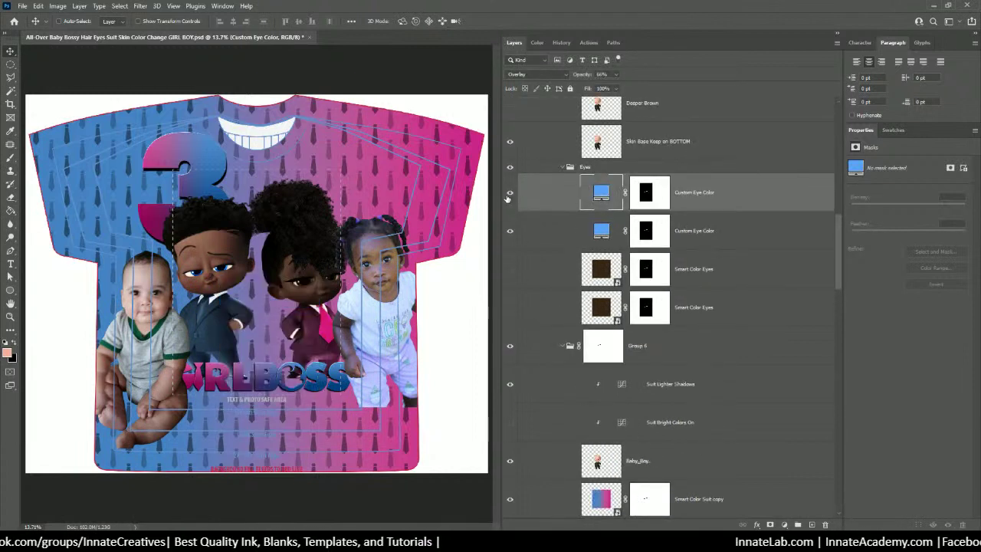
click(509, 193)
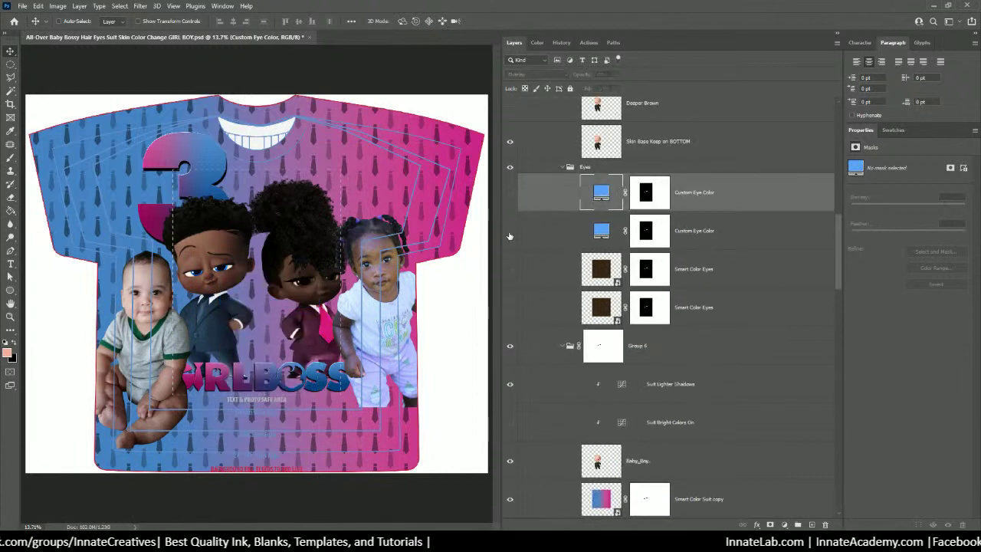
click(511, 272)
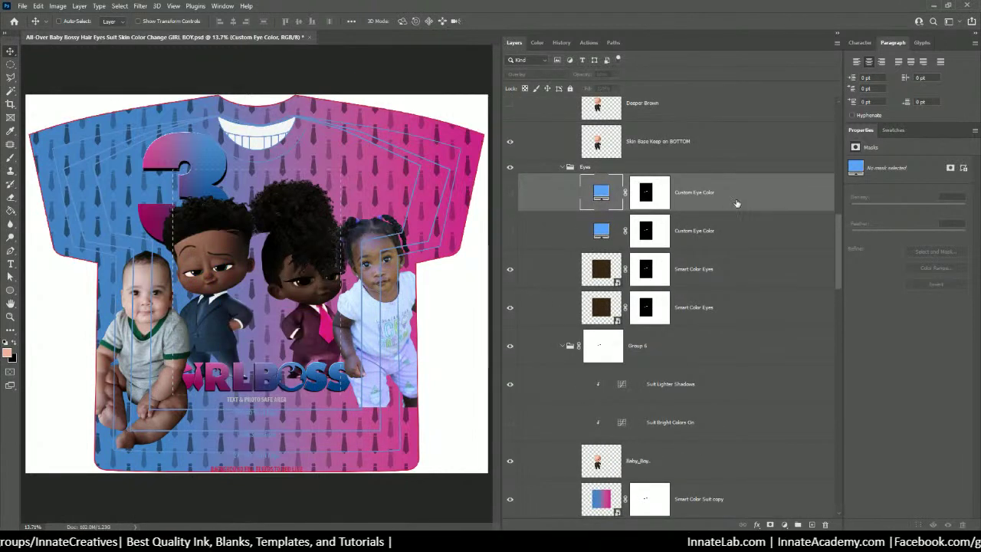
Rename Smart Color Eyes copy 4 and Smart Color Eyes copy 2 in the girl's Eyes group as Smart Color Eyes
scroll(703, 272, down, 10)
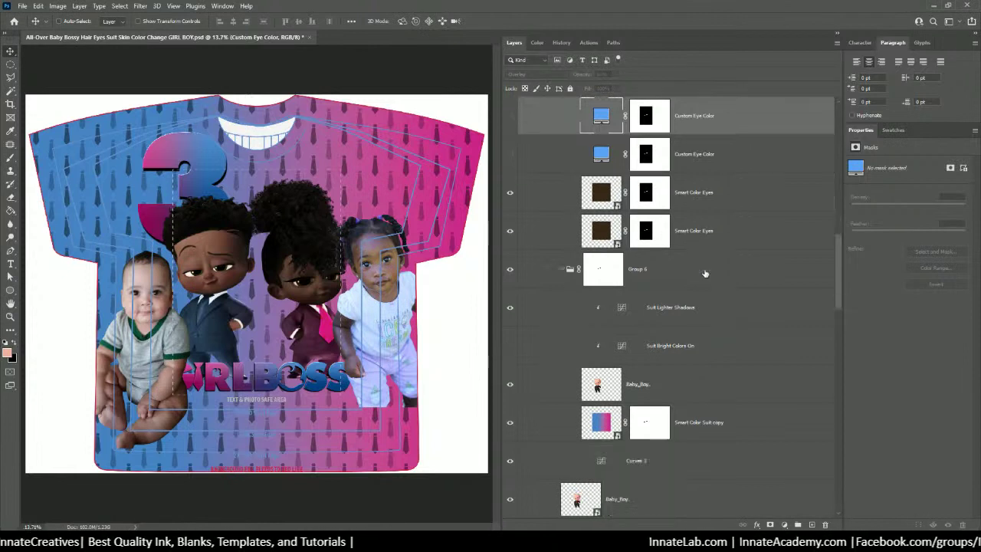
scroll(703, 276, up, 4)
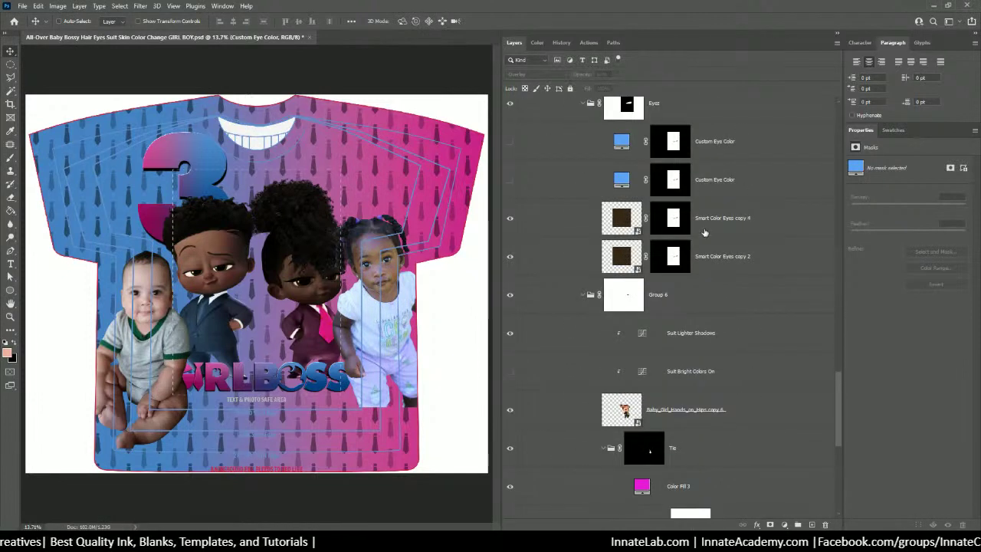
click(738, 218)
drag(737, 218, 829, 222)
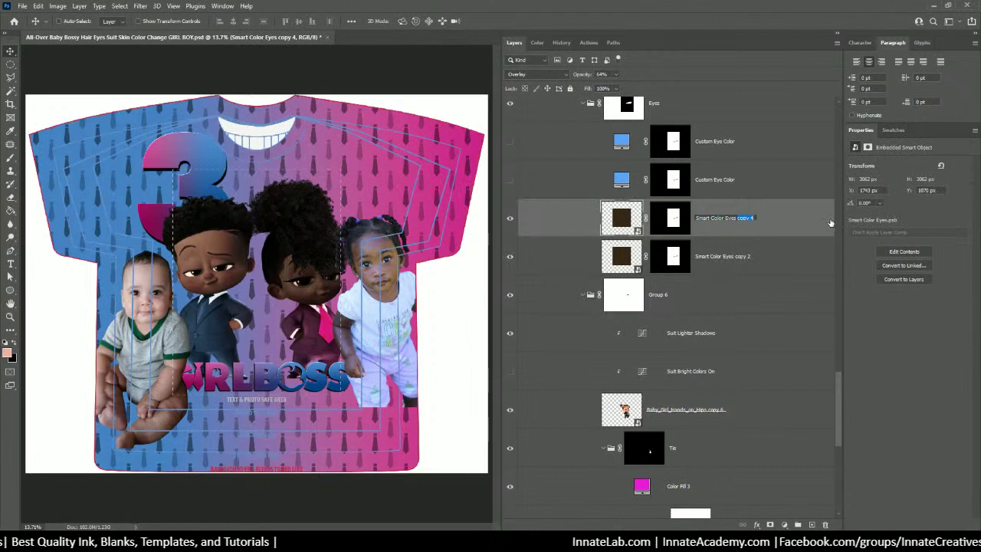
key(BackSpace)
click(747, 255)
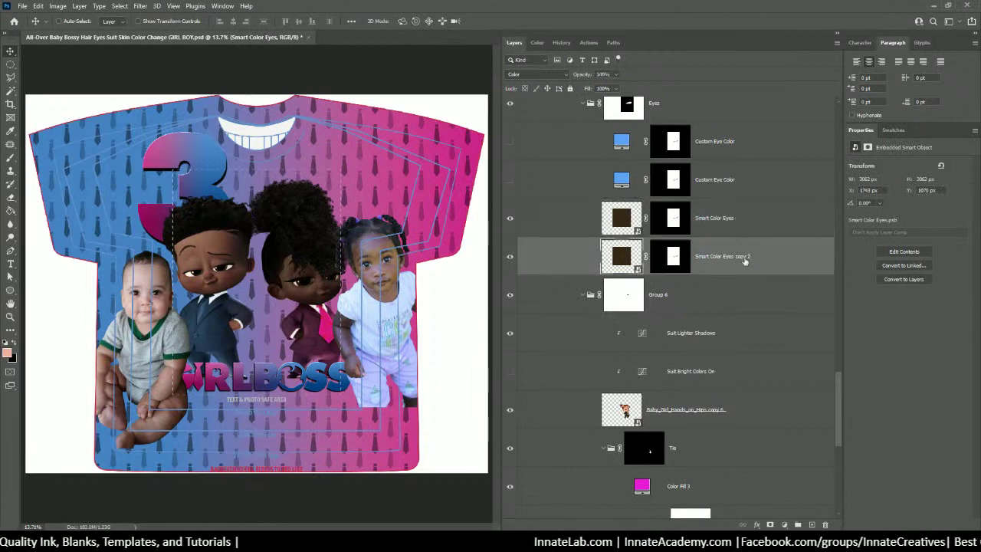
double_click(740, 257)
drag(725, 257, 774, 257)
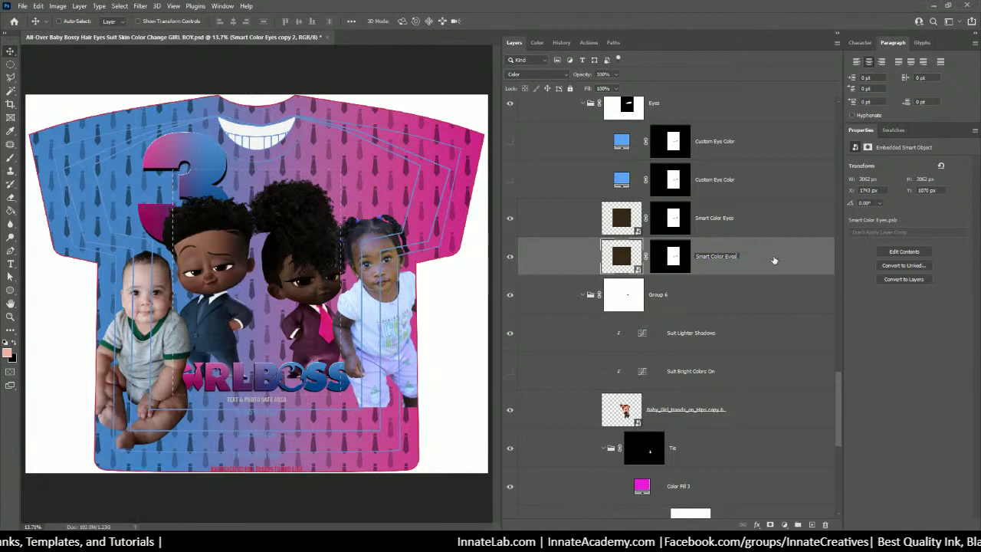
key(Return)
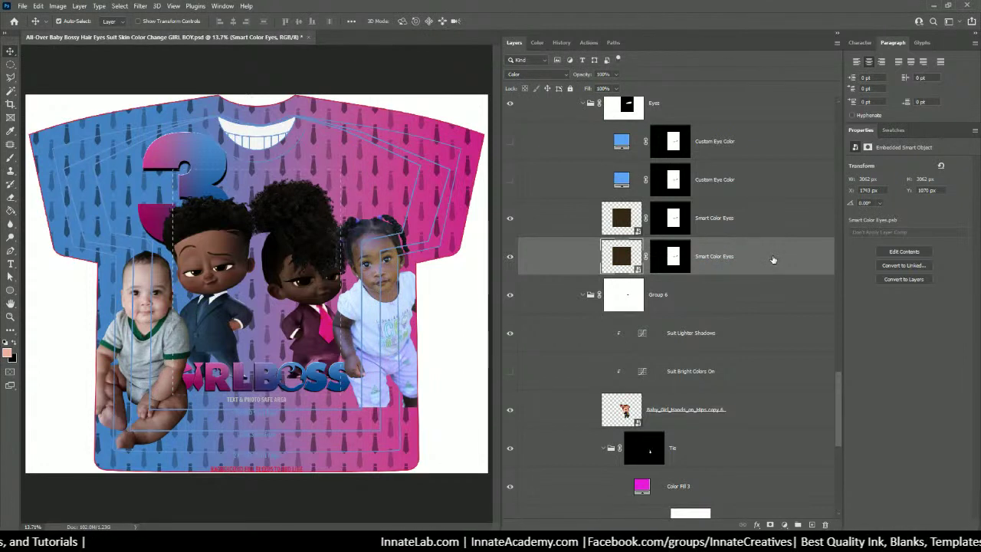
Locate and expand the boy's Fair-Light, Light-Medium Light and Brown-Deep Brown skin adjustment groups
key(ctrl+plus)
key(ctrl+plus)
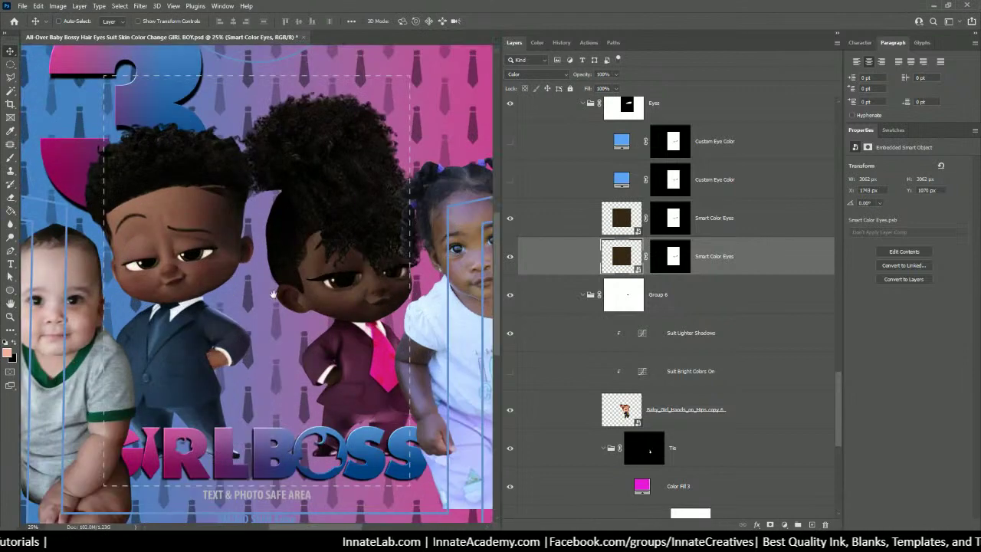
drag(273, 294, 369, 259)
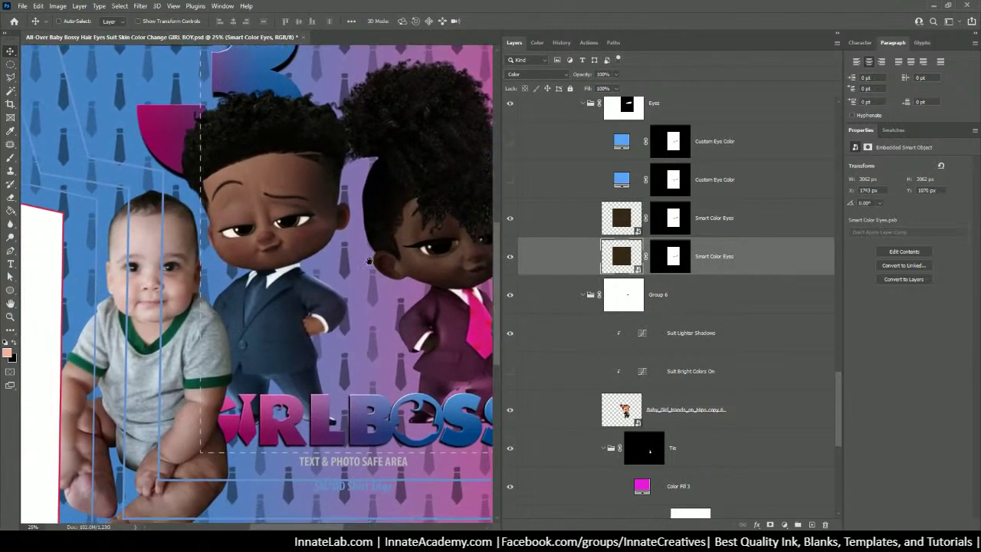
right_click(272, 180)
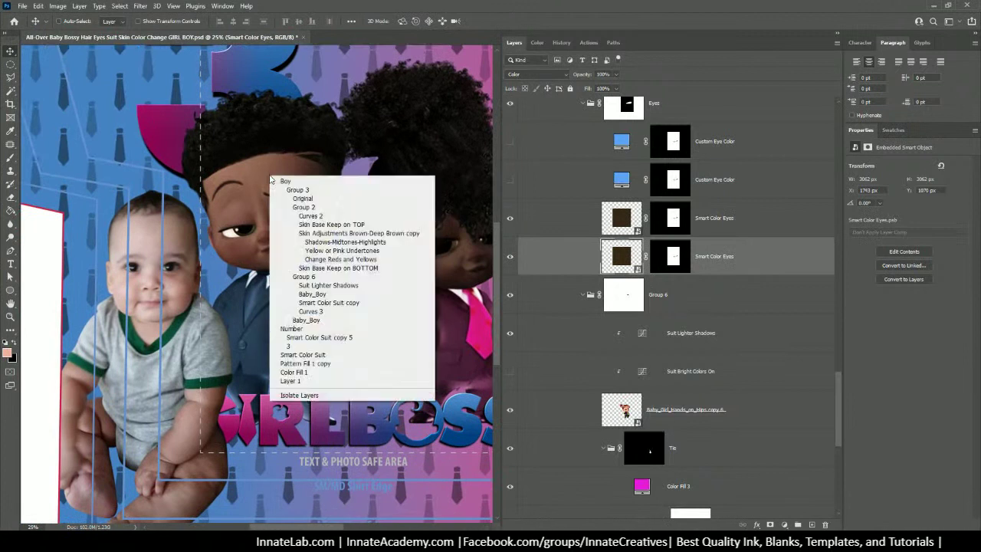
click(314, 234)
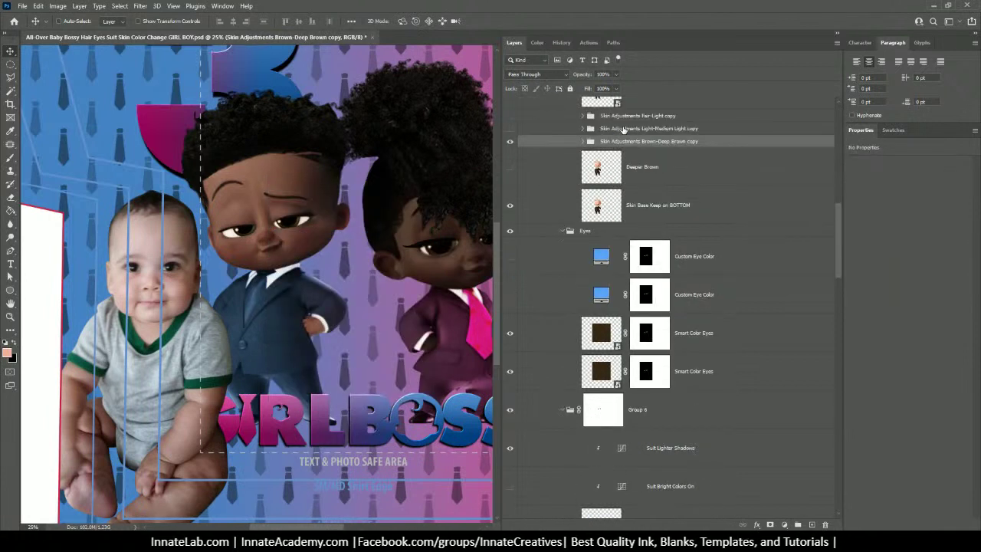
scroll(625, 130, up, 3)
scroll(627, 131, up, 1)
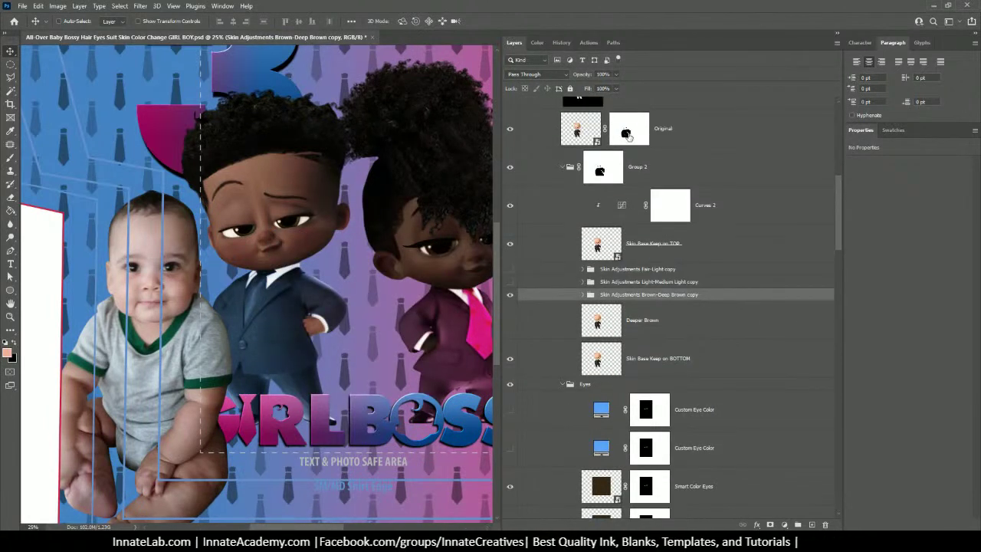
click(618, 273)
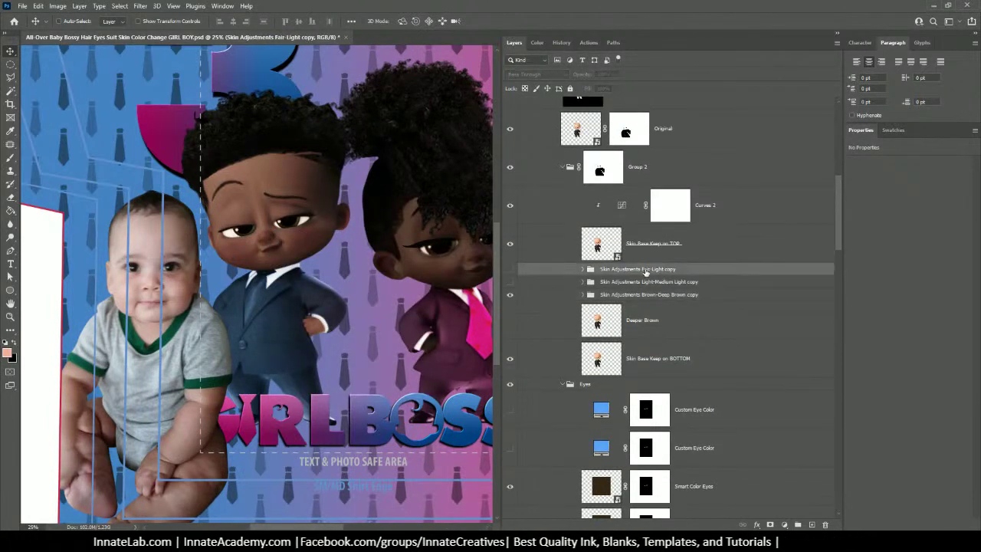
click(582, 269)
scroll(584, 272, down, 2)
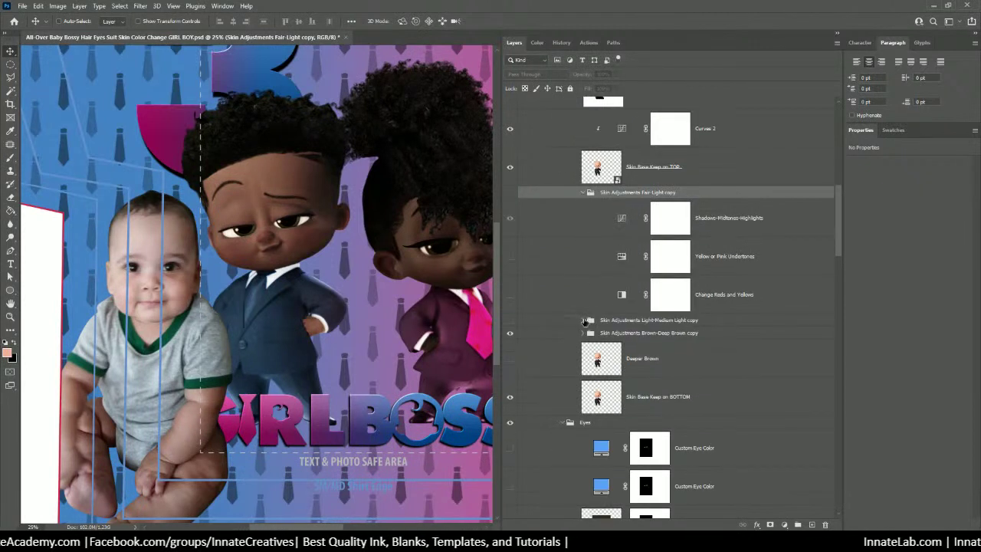
click(584, 320)
scroll(584, 322, down, 2)
click(583, 371)
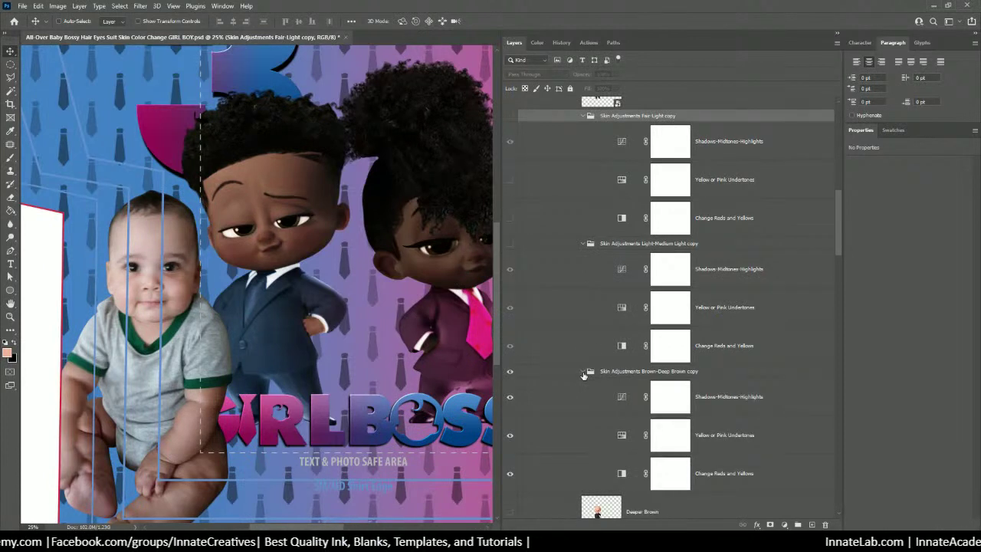
Examine the Change Reds and Yellows, Yellow or Pink Undertones and Shadows-Midtones-Highlights settings in the boy's Fair-Light skin group
click(621, 219)
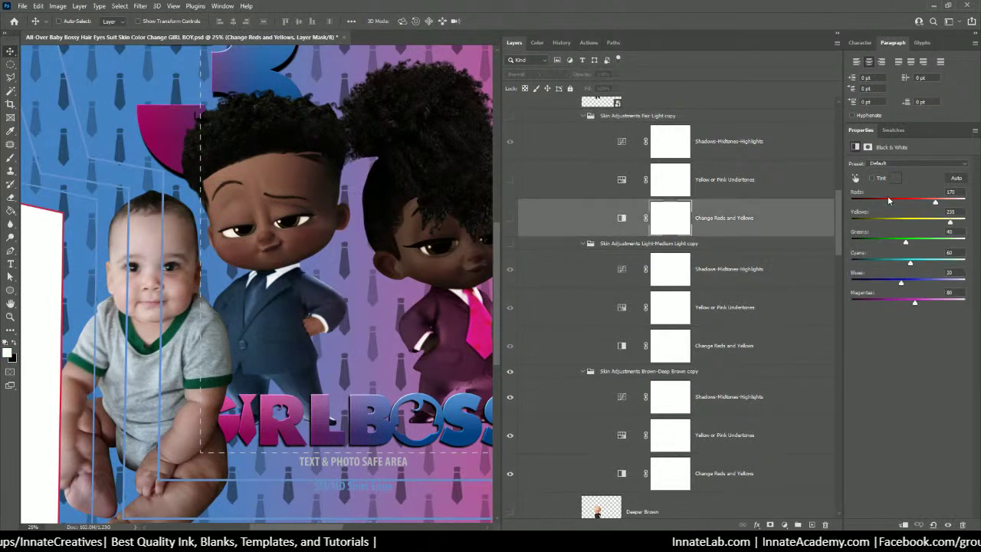
click(693, 180)
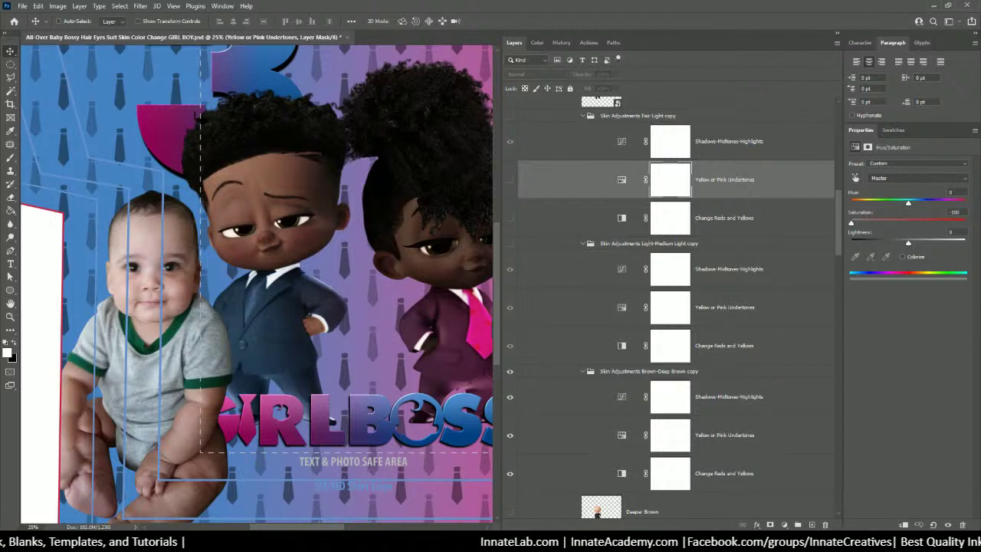
click(784, 525)
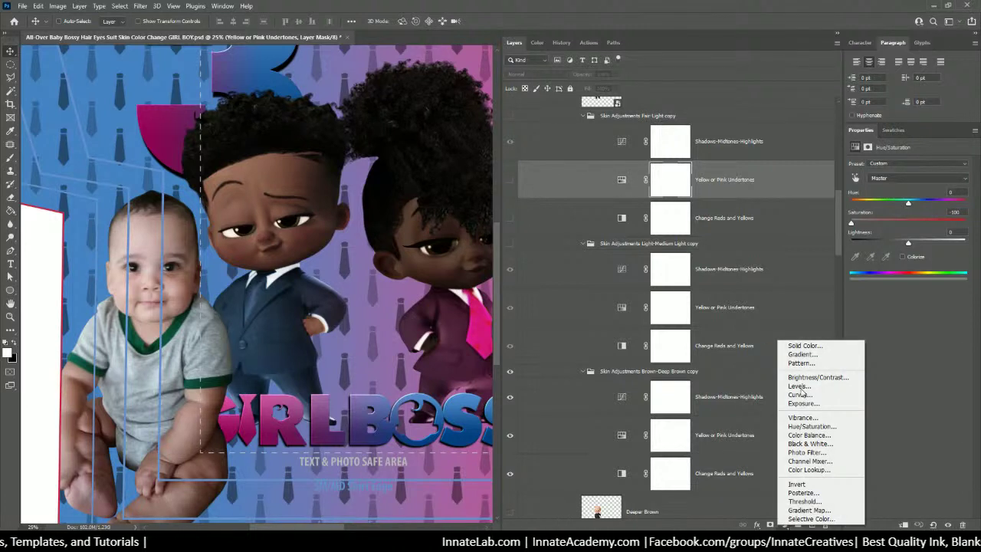
click(716, 153)
click(715, 153)
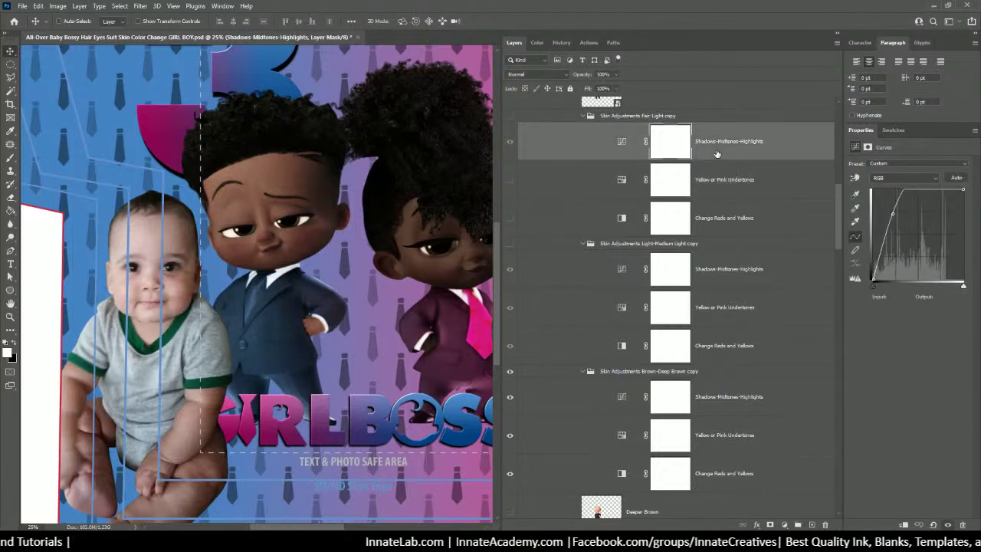
scroll(717, 153, up, 1)
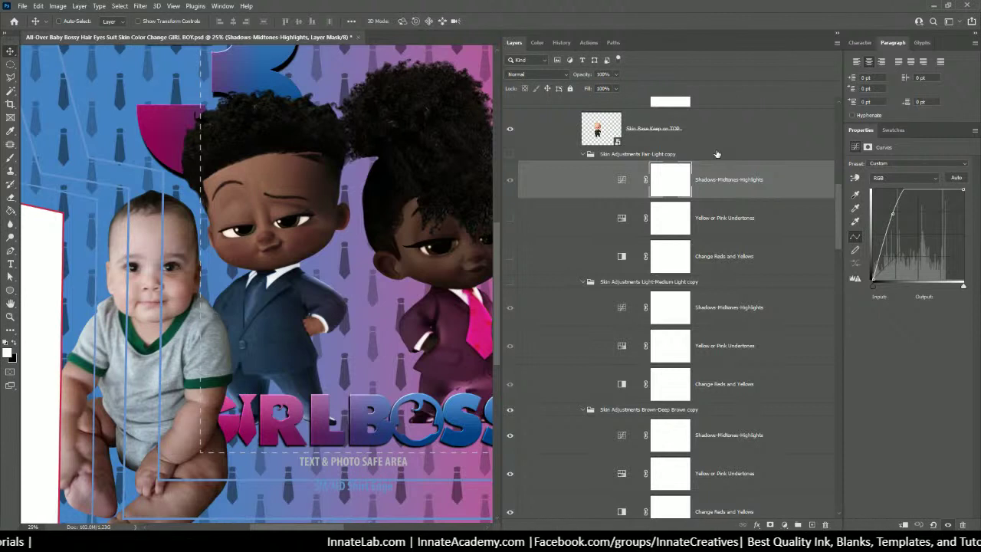
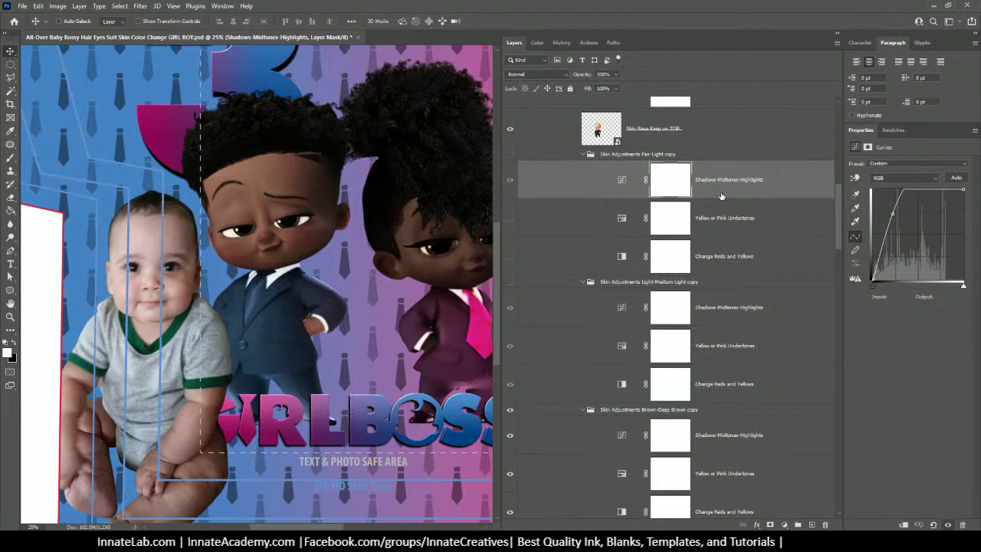
click(624, 181)
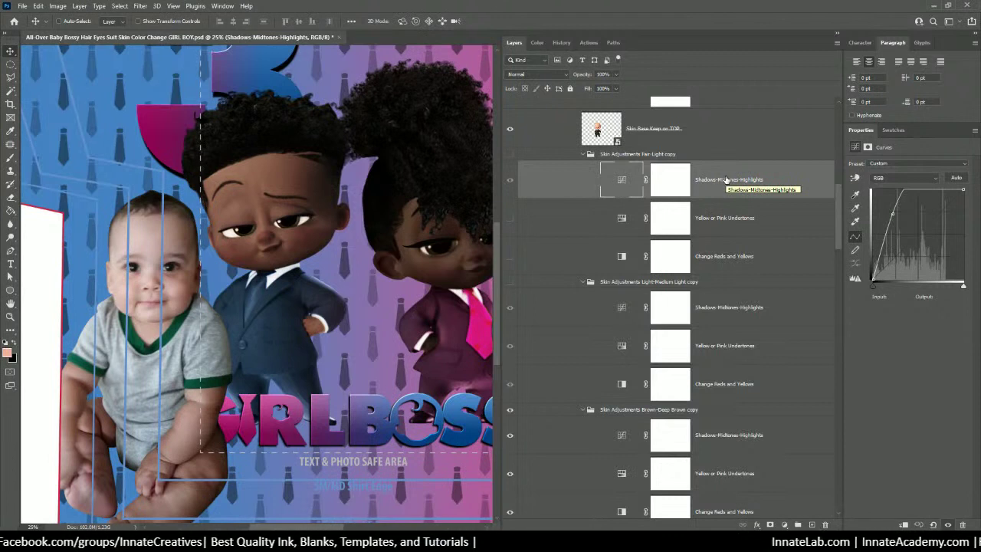
scroll(725, 179, down, 1)
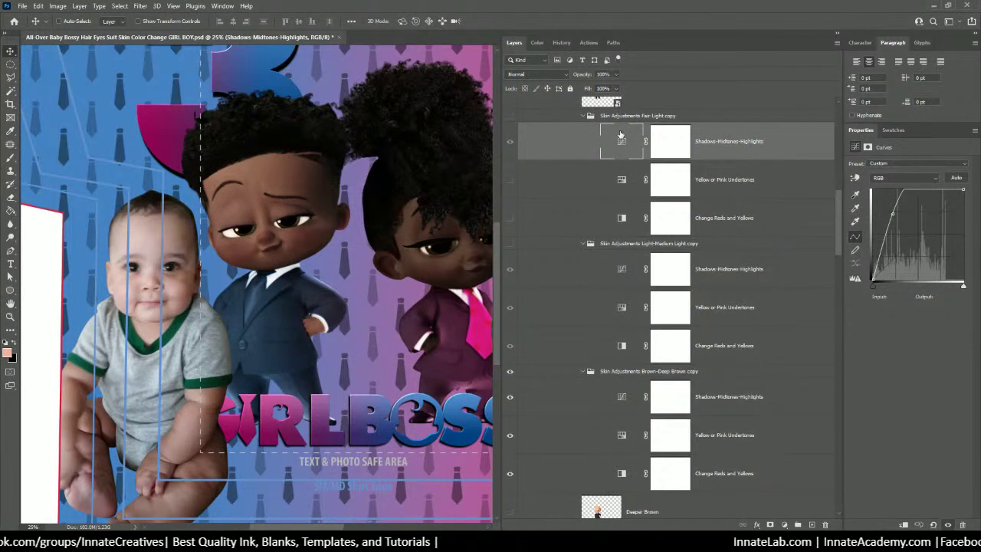
Collapse the boy's three skin adjustment groups
click(583, 244)
click(582, 117)
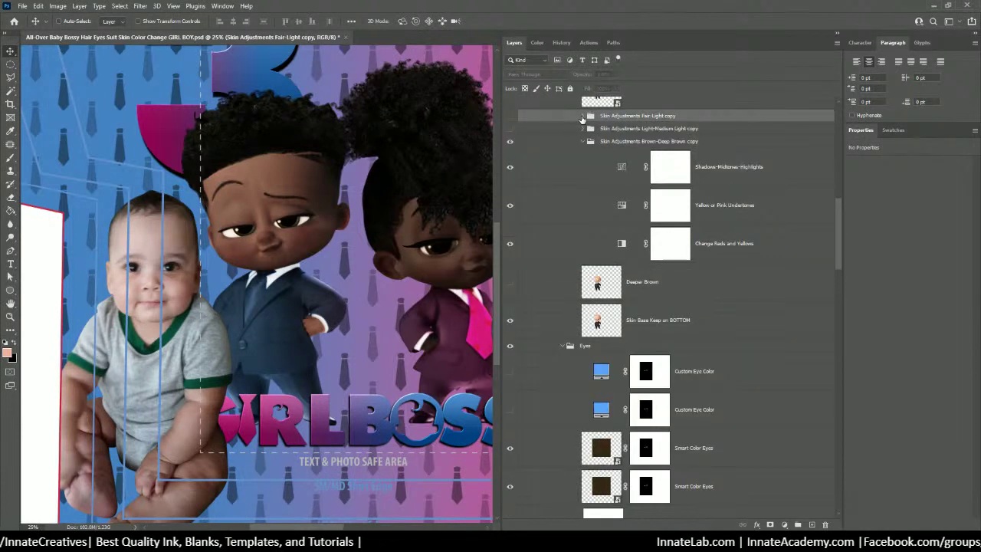
click(583, 142)
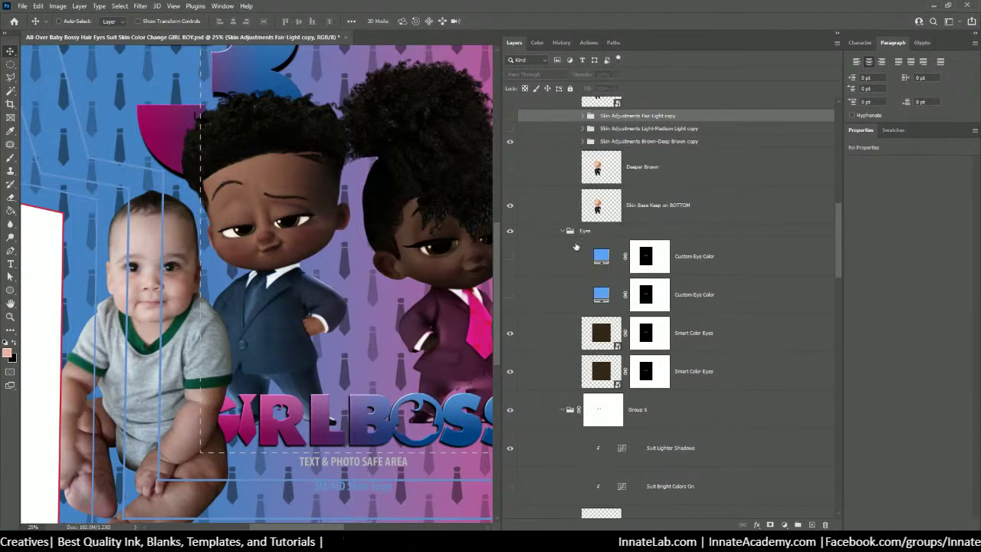
Preview the boy's Fair-Light and Light-Medium Light skin adjustments separately, ending with Brown-Deep Brown and the Deeper Brown layer shown
scroll(577, 250, up, 3)
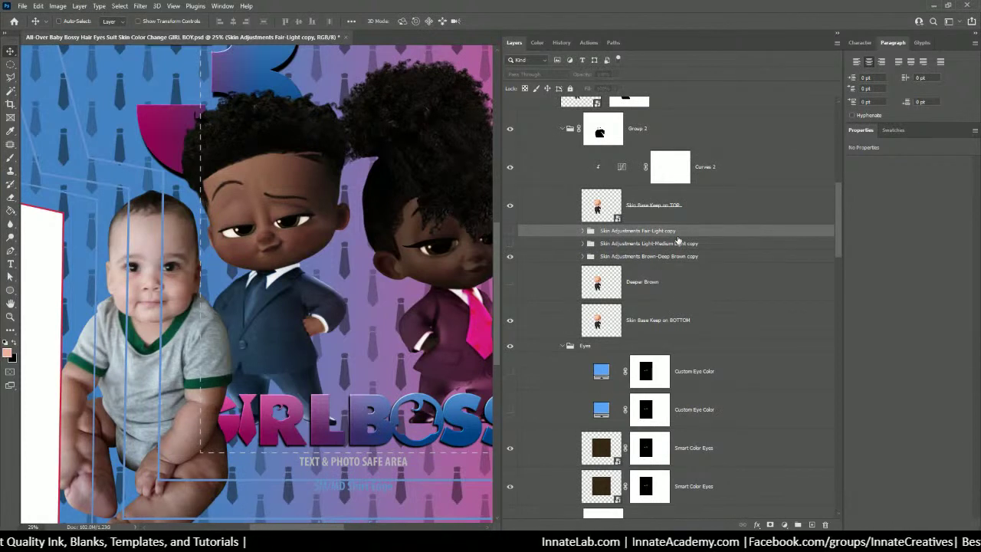
click(511, 257)
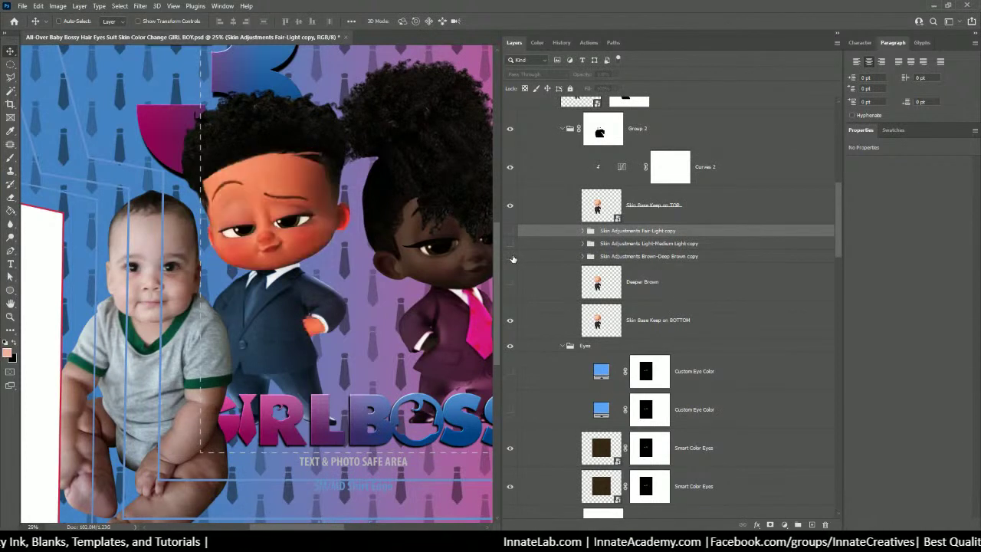
click(509, 231)
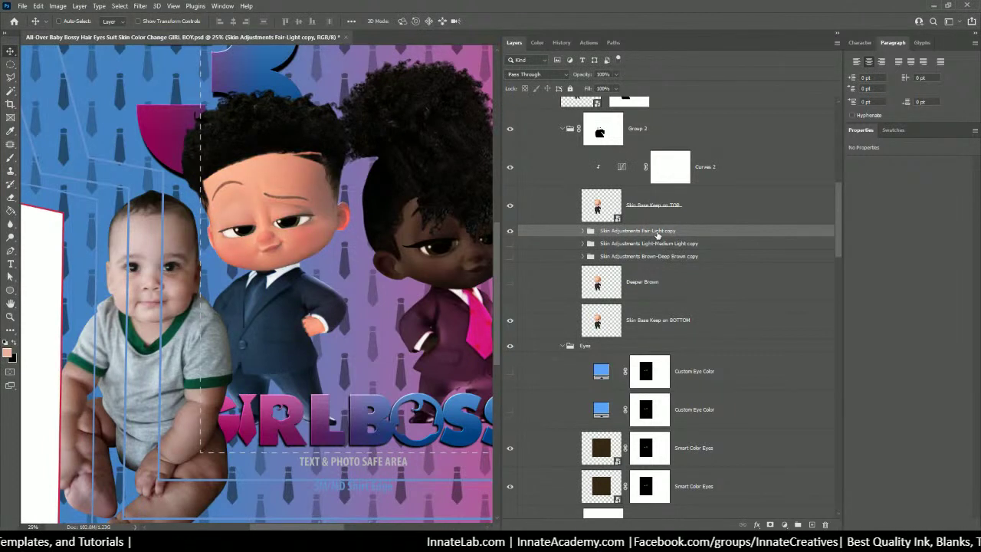
click(510, 231)
click(509, 244)
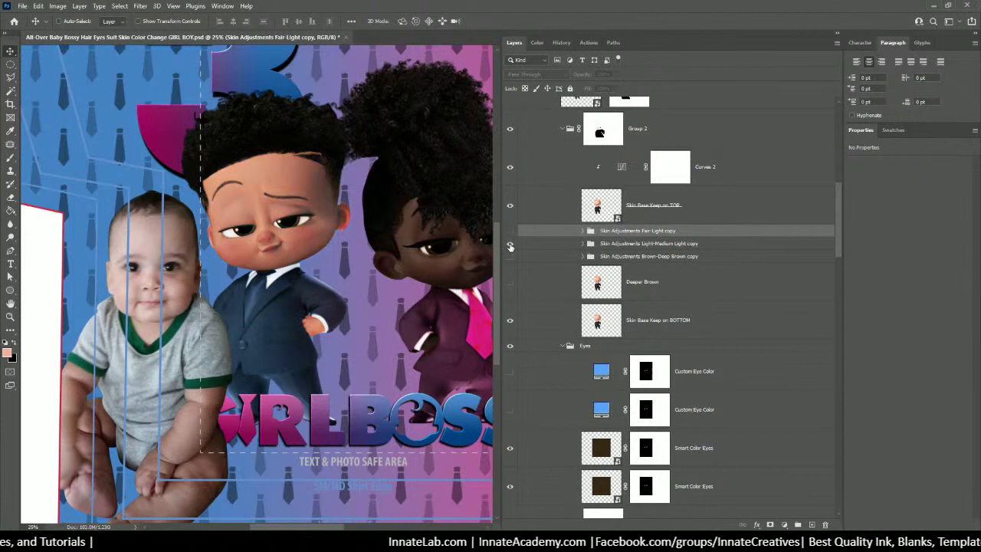
click(509, 243)
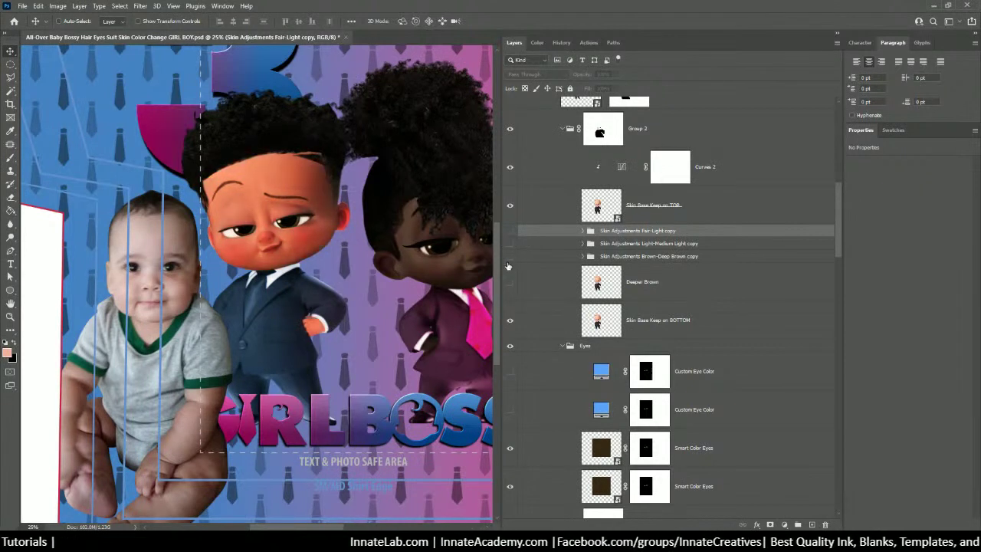
click(510, 257)
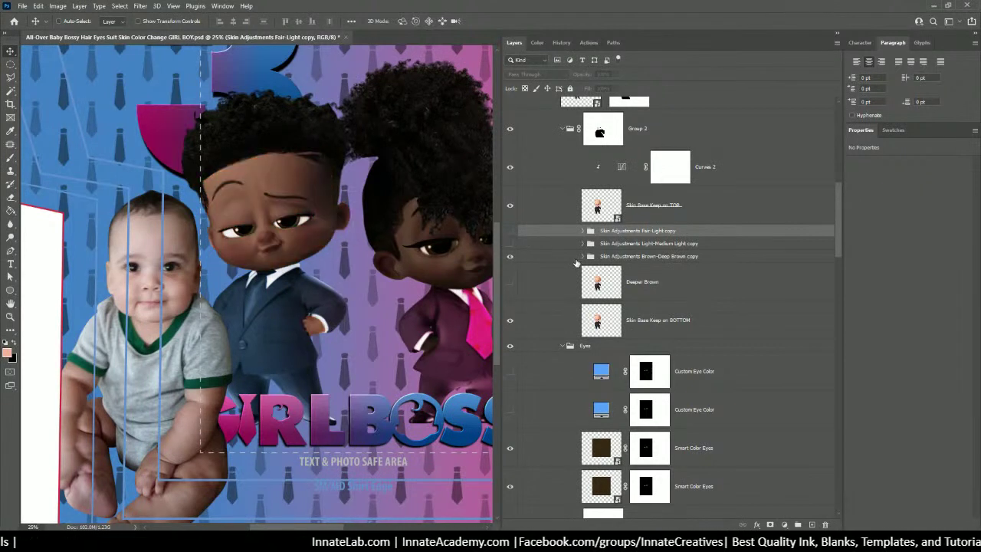
click(510, 282)
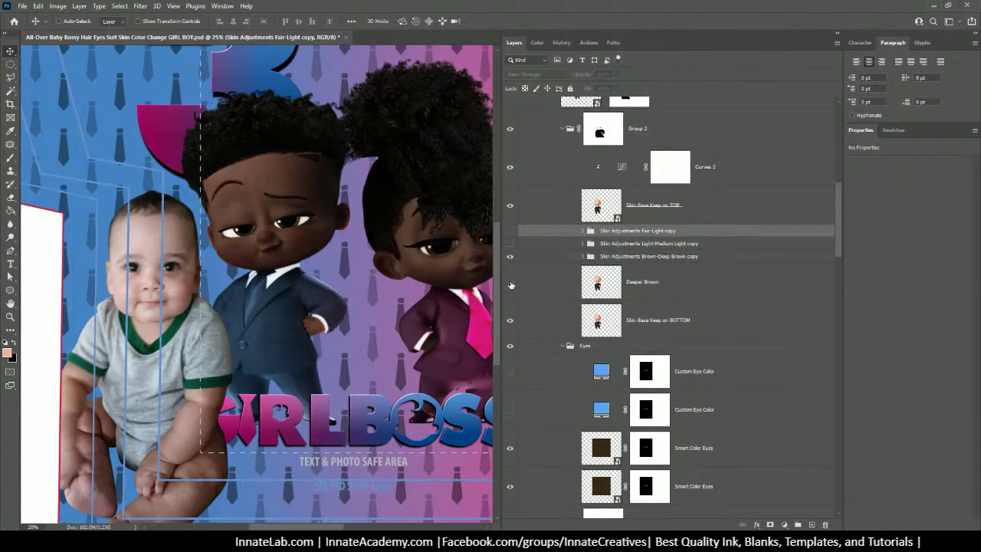
Preview the boy's skin with the Deeper Brown layer off and on, and with Fair-Light in place of Brown-Deep Brown
click(509, 282)
click(509, 282)
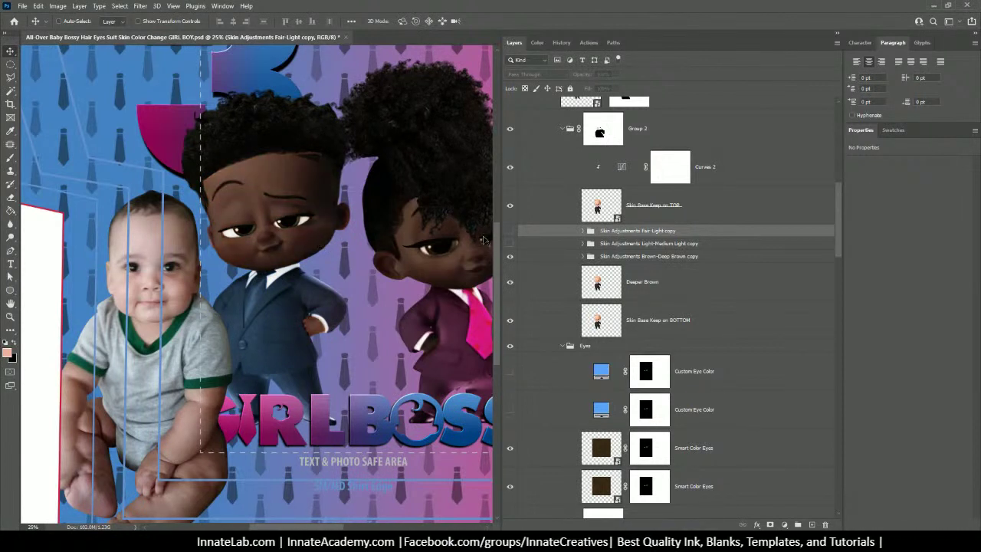
click(509, 256)
click(509, 230)
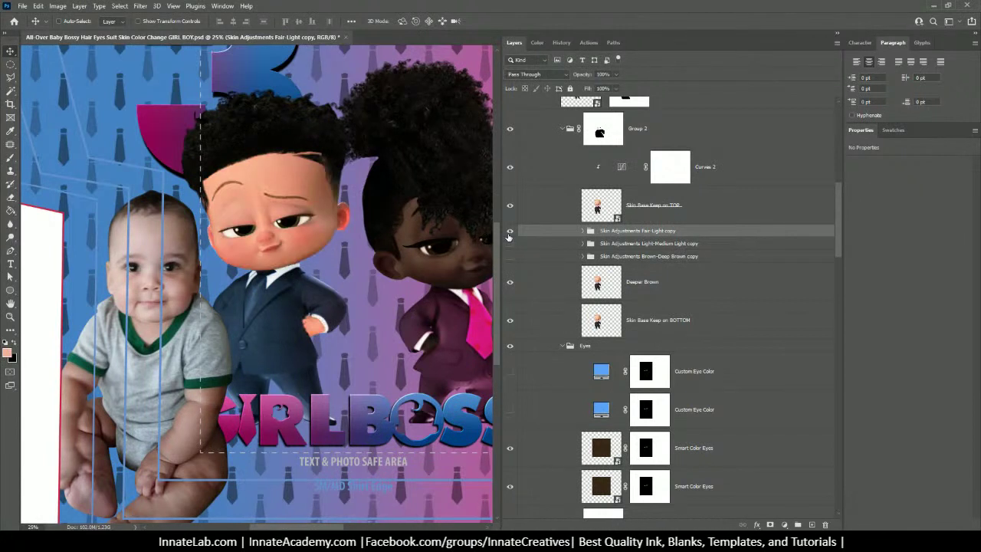
Preview the Light-Medium Light tone, hide the boy's Deeper Brown layer, and show only his Fair-Light adjustment group
click(509, 231)
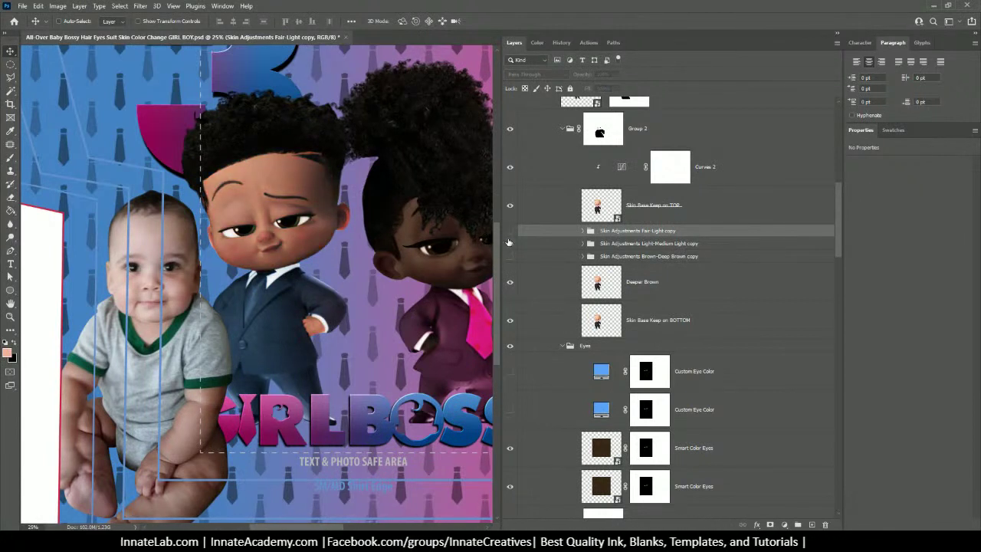
click(508, 284)
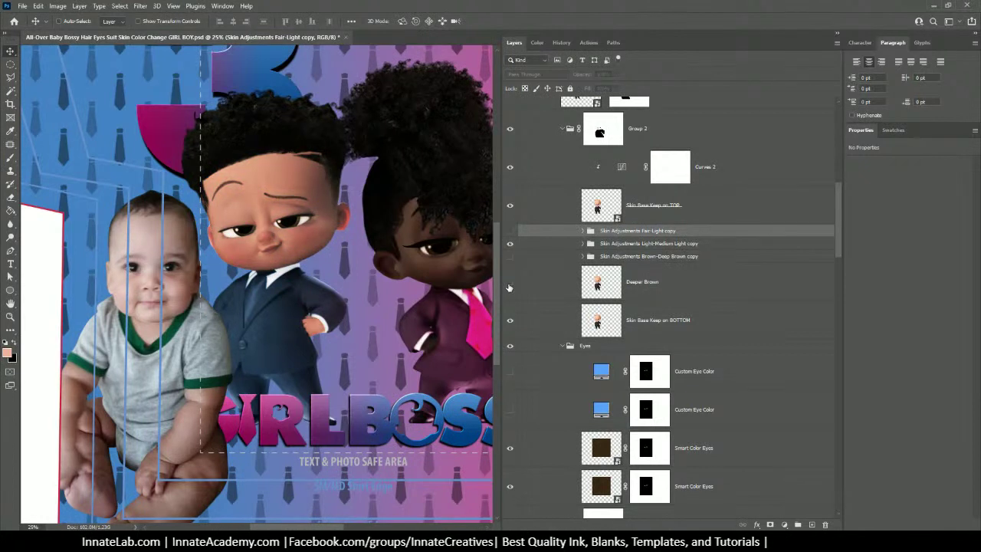
click(508, 285)
click(509, 285)
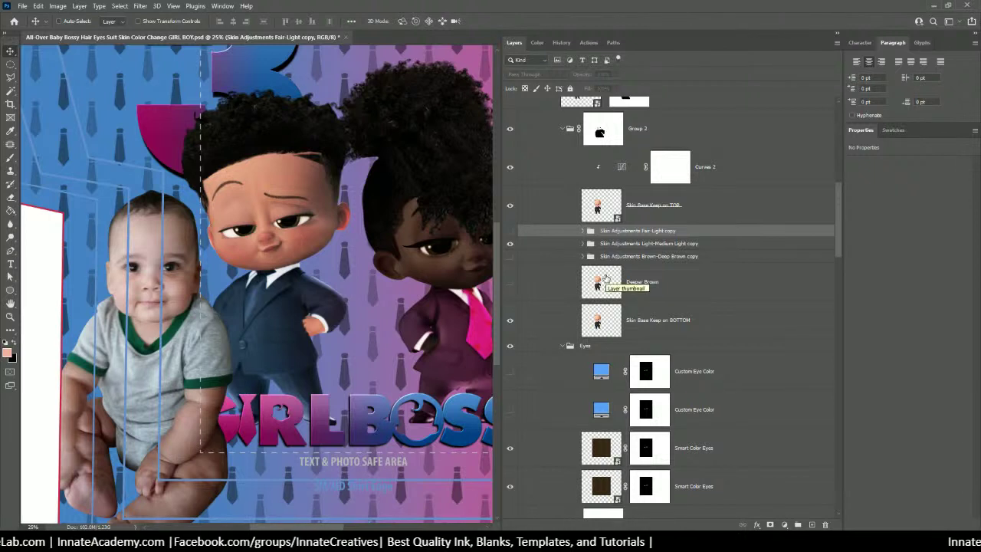
click(510, 245)
click(509, 232)
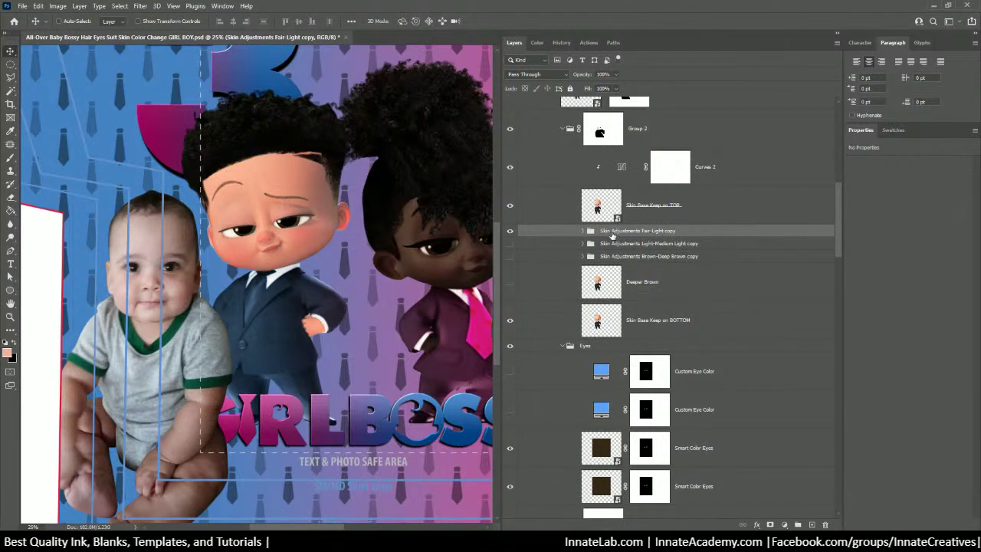
Compare the boy's Light-Medium Light and Fair-Light groups by alternating them, ending with only Fair-Light shown and selected
click(509, 231)
click(509, 243)
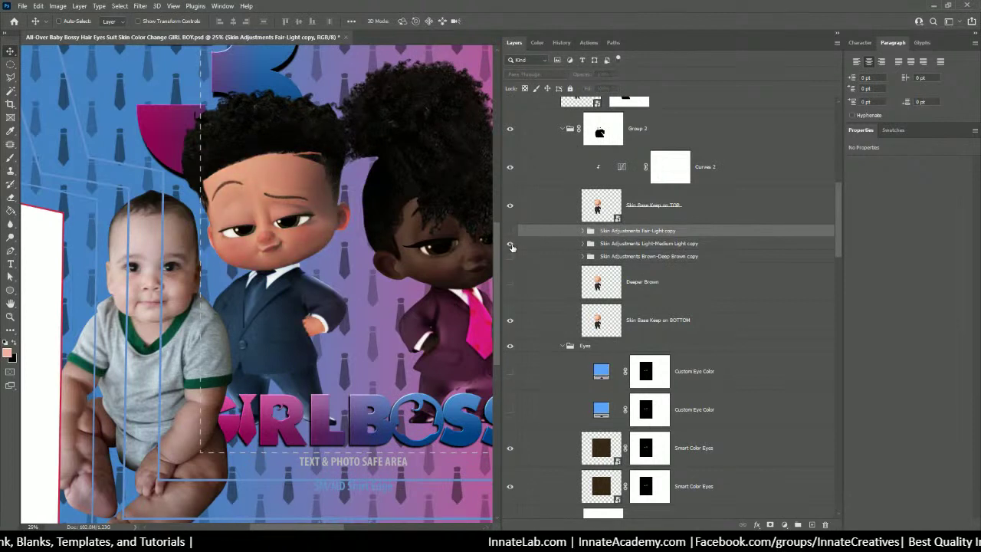
click(536, 243)
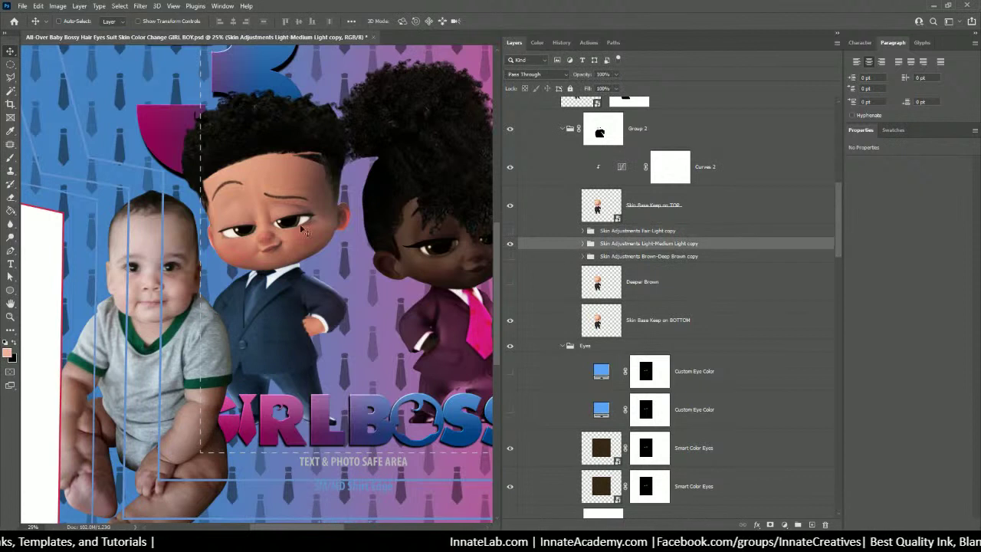
click(510, 230)
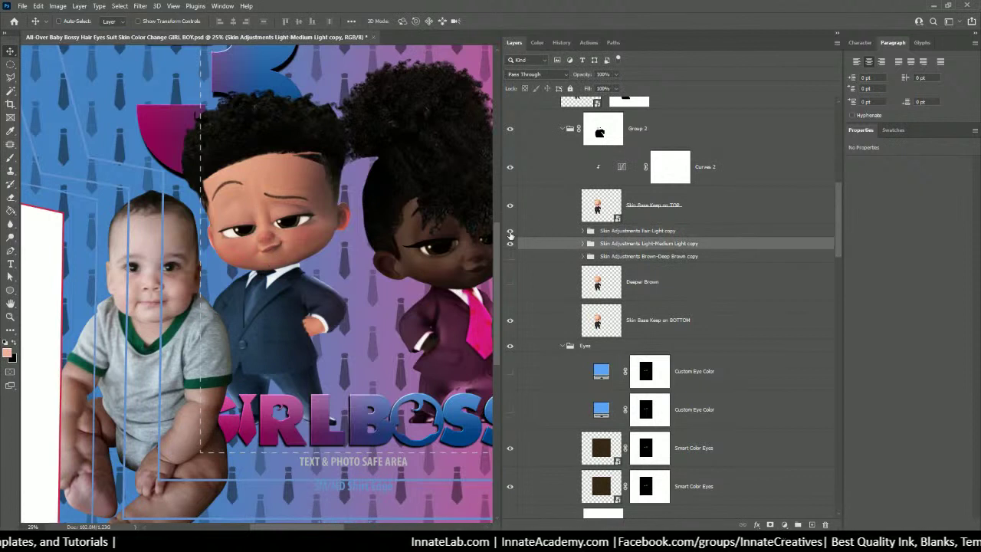
click(510, 243)
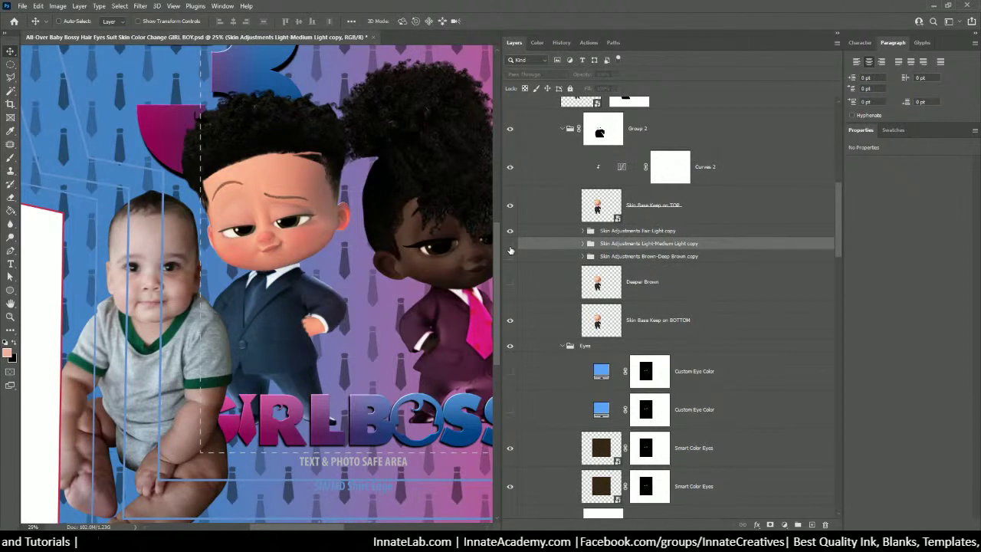
click(509, 231)
click(509, 243)
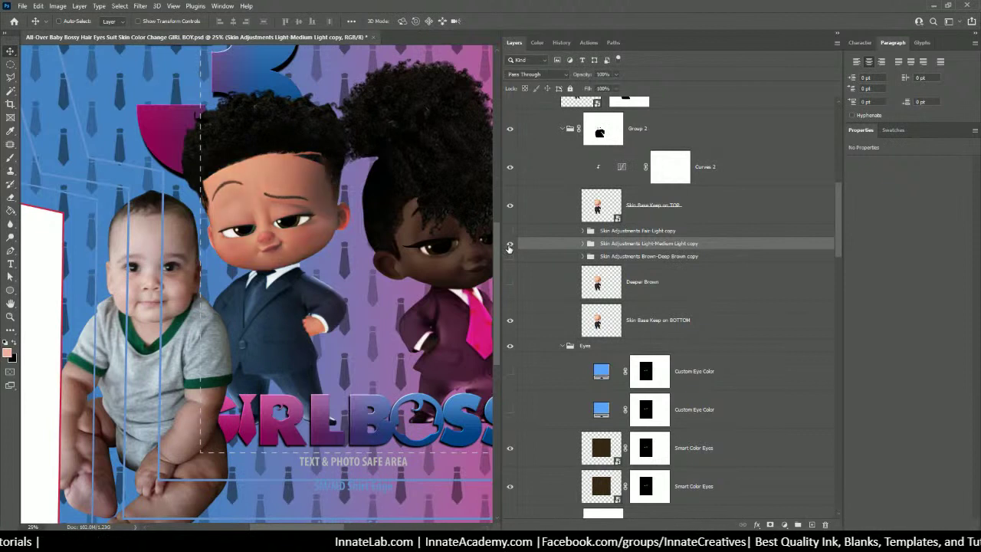
click(509, 242)
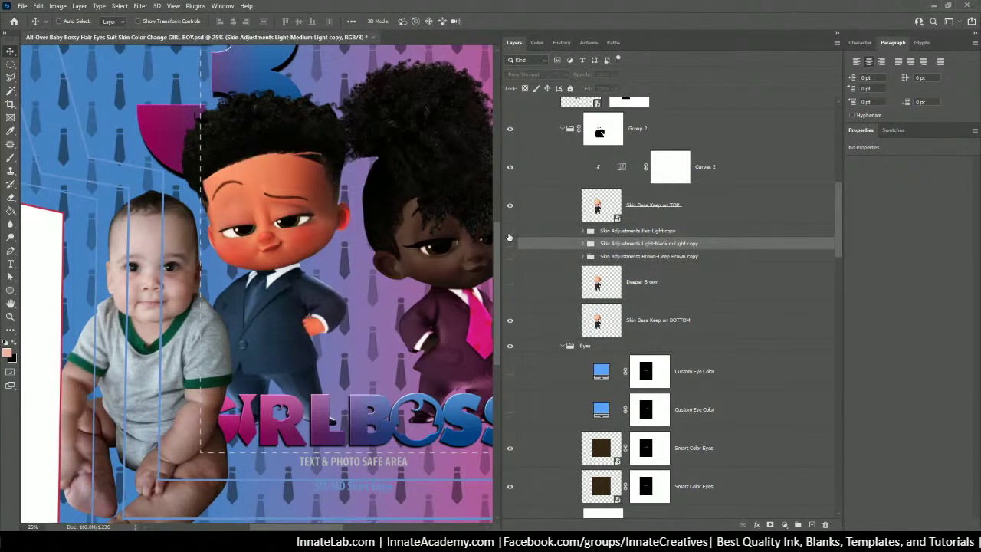
click(509, 231)
click(594, 230)
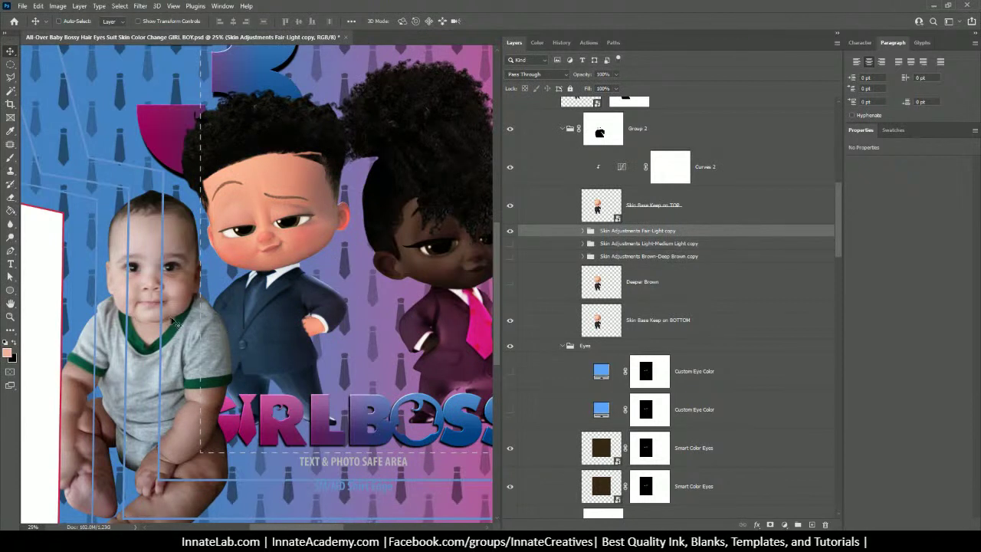
Duplicate the boy's Fair-Light skin adjustment group under the name Skin Adjustments Fair-Light copy 2
right_click(628, 232)
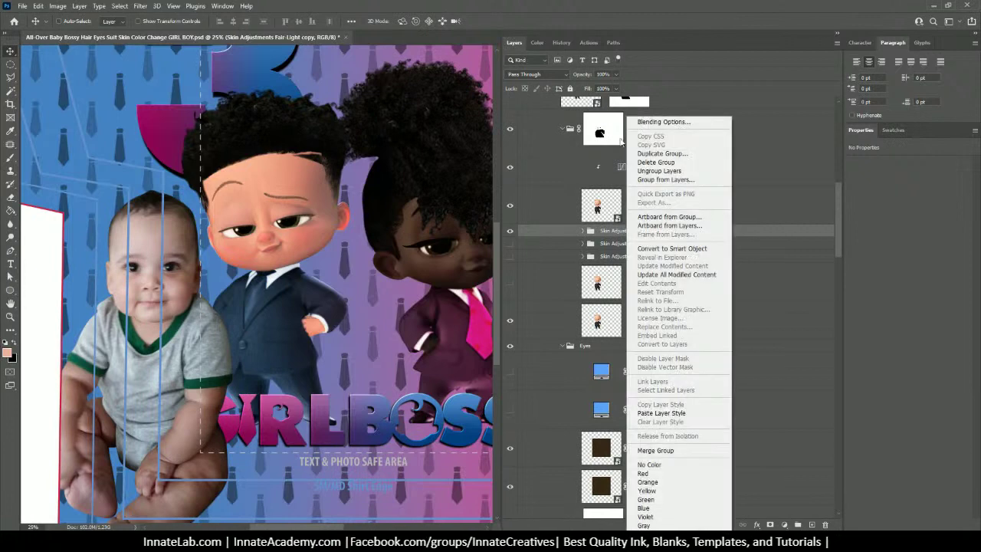
click(660, 153)
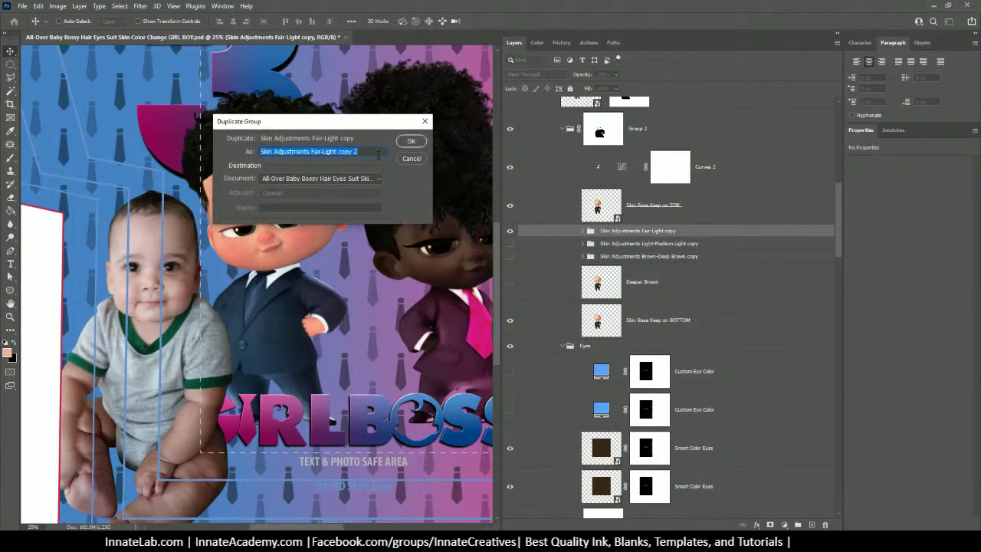
key(Return)
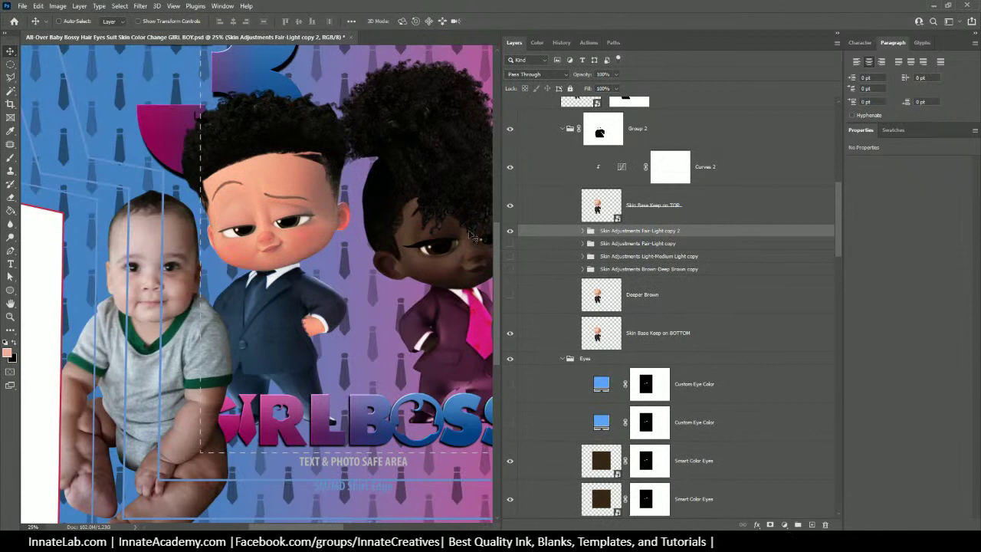
Expand the duplicated Fair-Light group and show its Yellow or Pink Undertones and Change Reds and Yellows layers
click(583, 231)
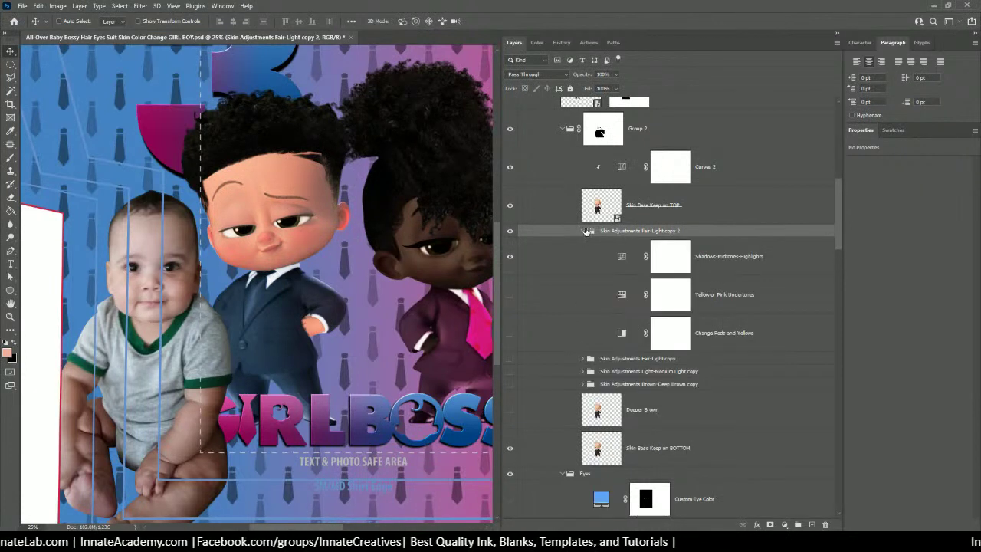
scroll(587, 231, down, 1)
click(511, 256)
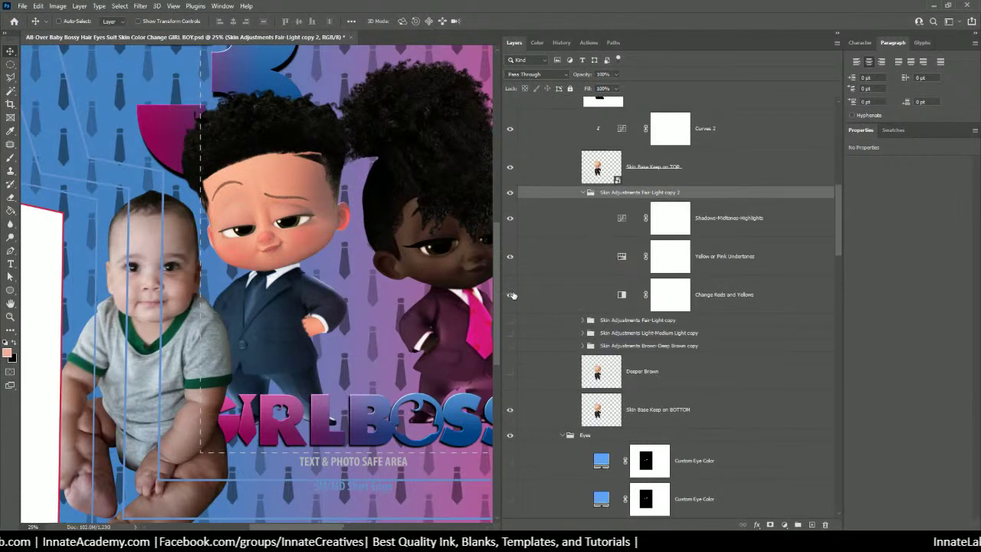
click(510, 294)
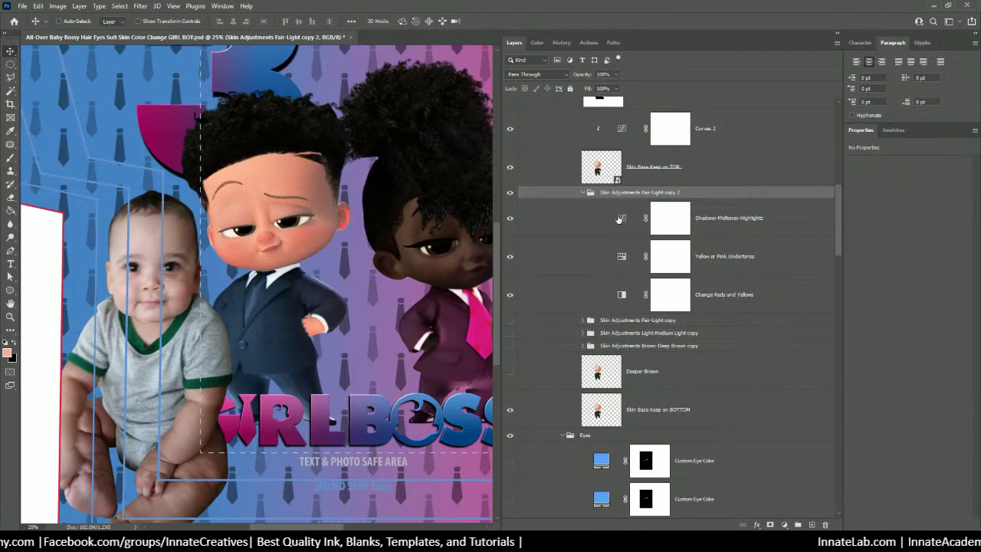
Lighten the skin in the duplicated group's Shadows-Midtones-Highlights curve, placing a point at about input 38, output 157
scroll(618, 219, down, 1)
click(589, 182)
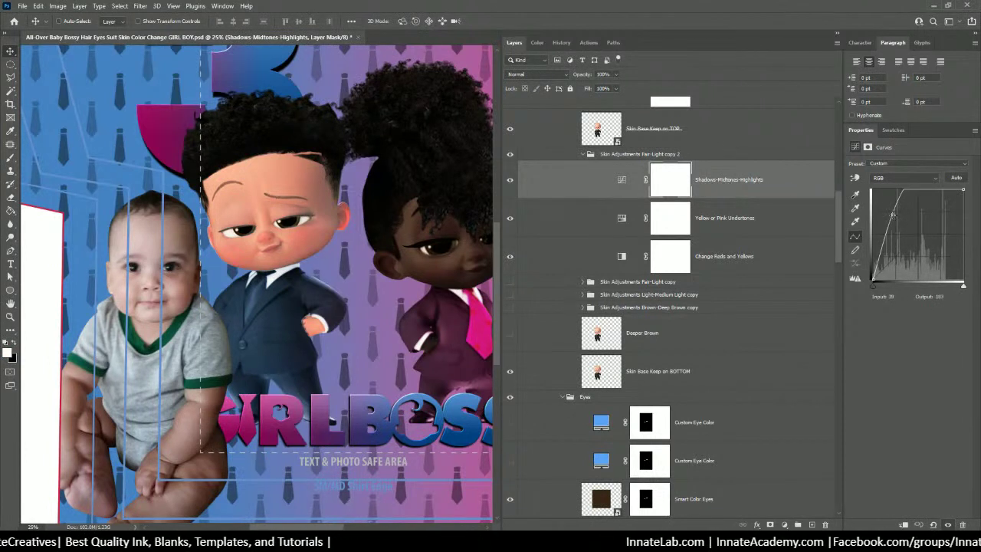
mouse_move(892, 215)
mouse_down()
mouse_move(914, 230)
mouse_move(897, 206)
mouse_move(898, 219)
mouse_up()
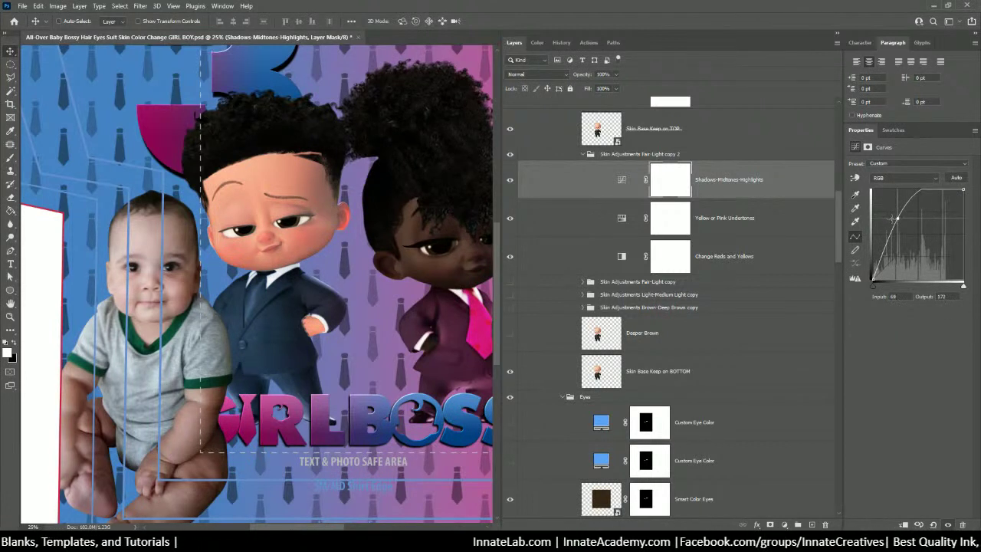
mouse_move(899, 218)
mouse_down()
mouse_move(931, 243)
mouse_move(887, 217)
mouse_move(886, 226)
mouse_up()
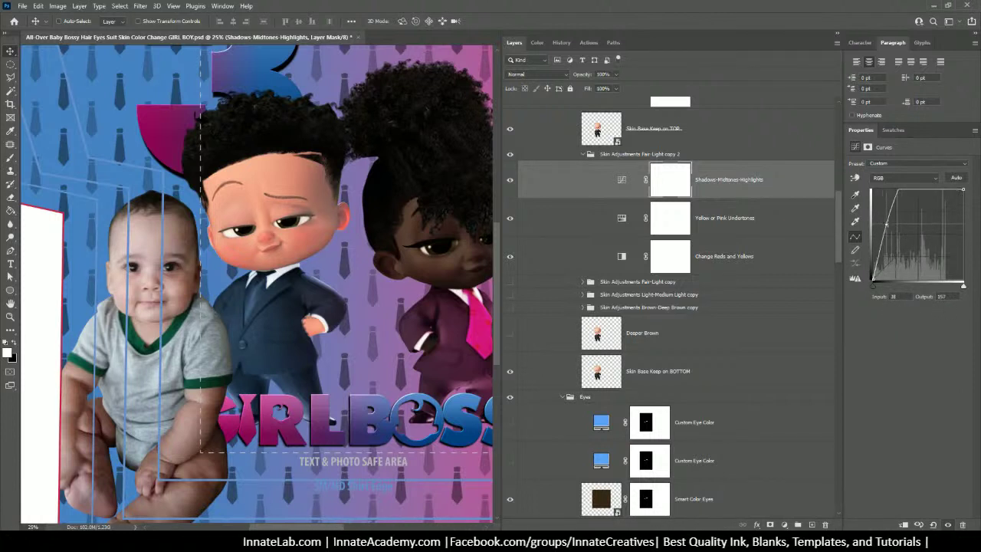
click(510, 219)
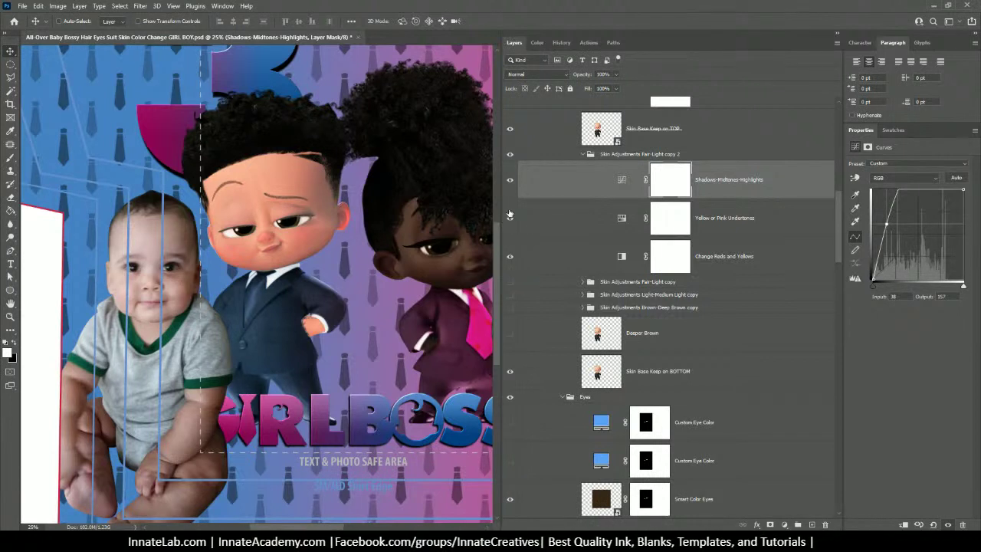
Select the boy's Skin Base Keep on TOP layer and compare his skin with that layer hidden and shown
scroll(543, 221, up, 2)
scroll(589, 228, up, 1)
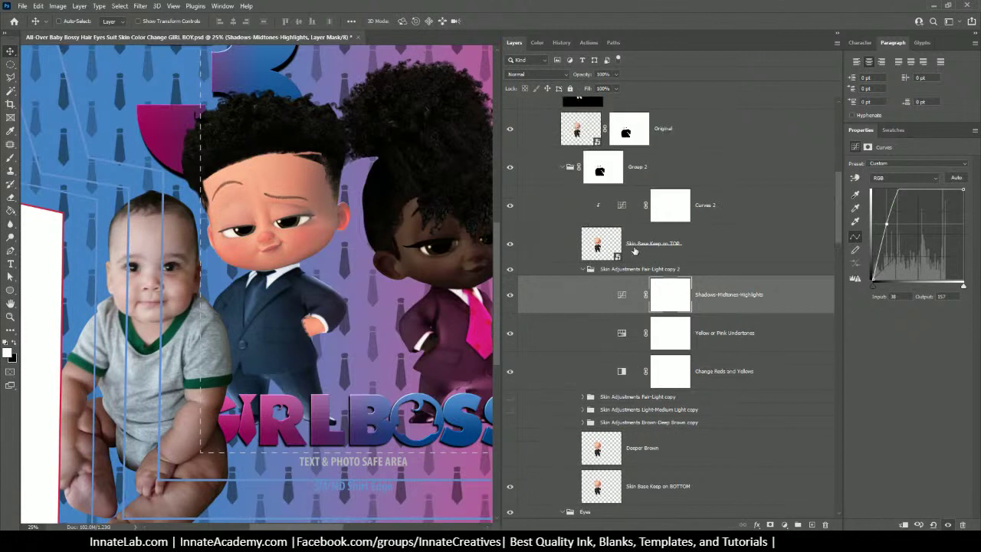
click(646, 246)
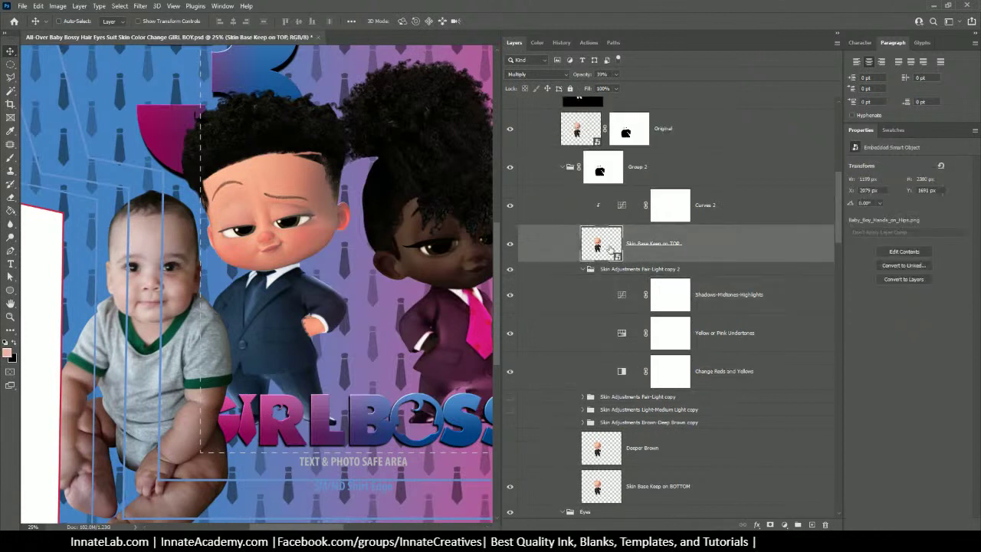
click(511, 244)
click(511, 245)
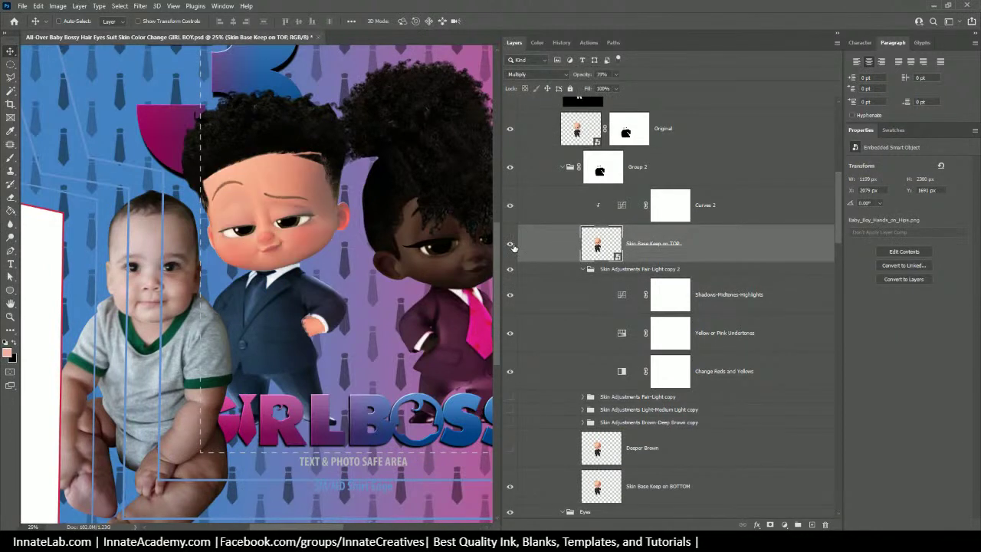
click(511, 245)
click(511, 245)
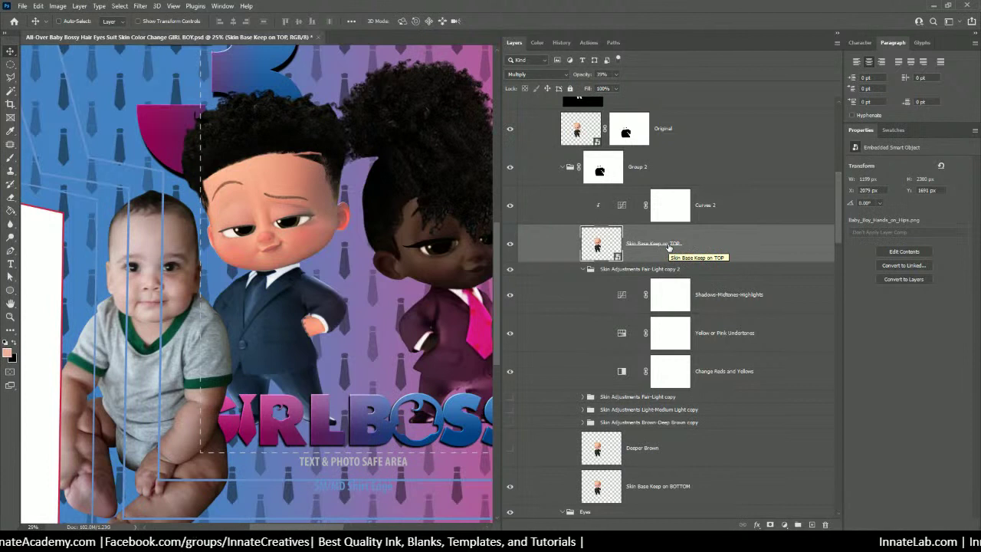
click(510, 244)
click(510, 244)
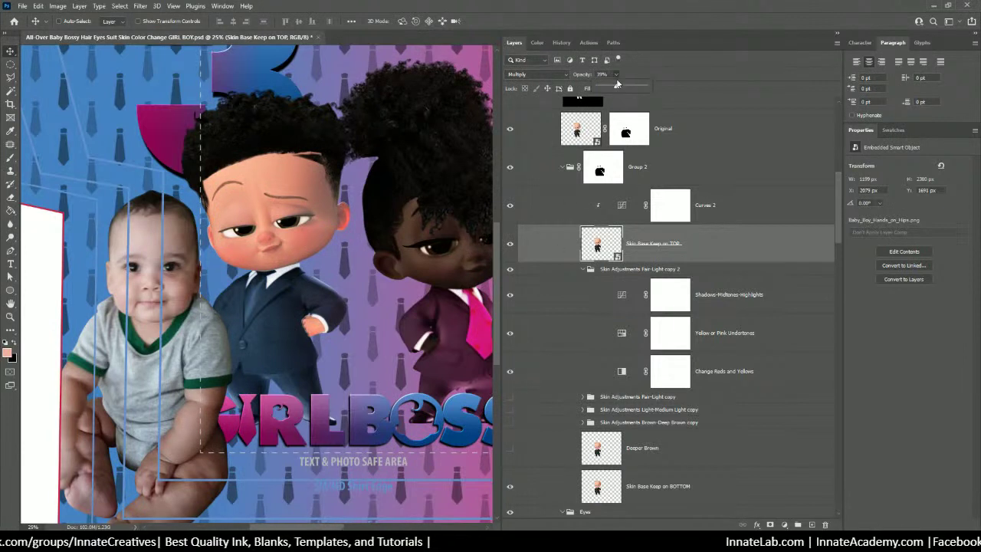
Lower the opacity of the boy's Skin Base Keep on TOP layer to 16%
drag(616, 73, 606, 90)
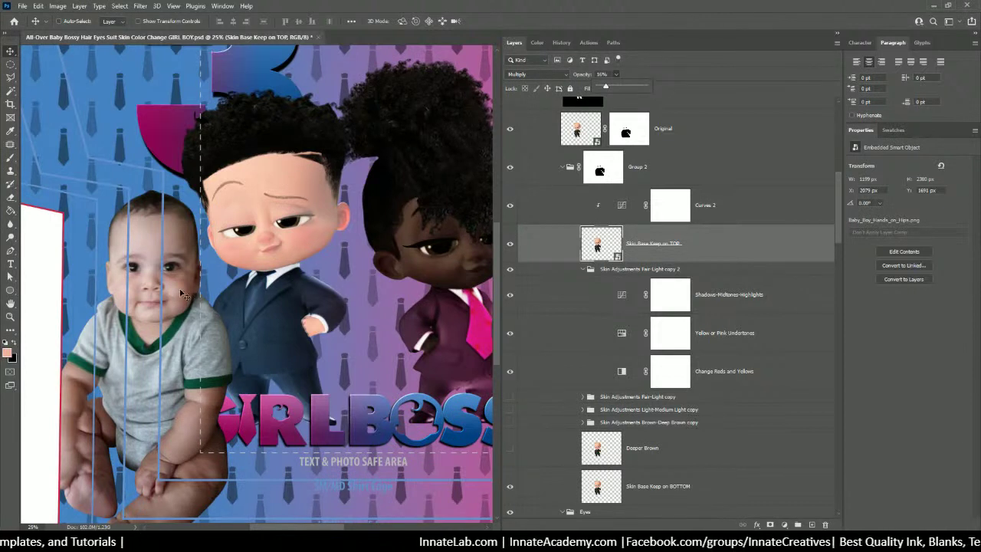
scroll(182, 287, down, 2)
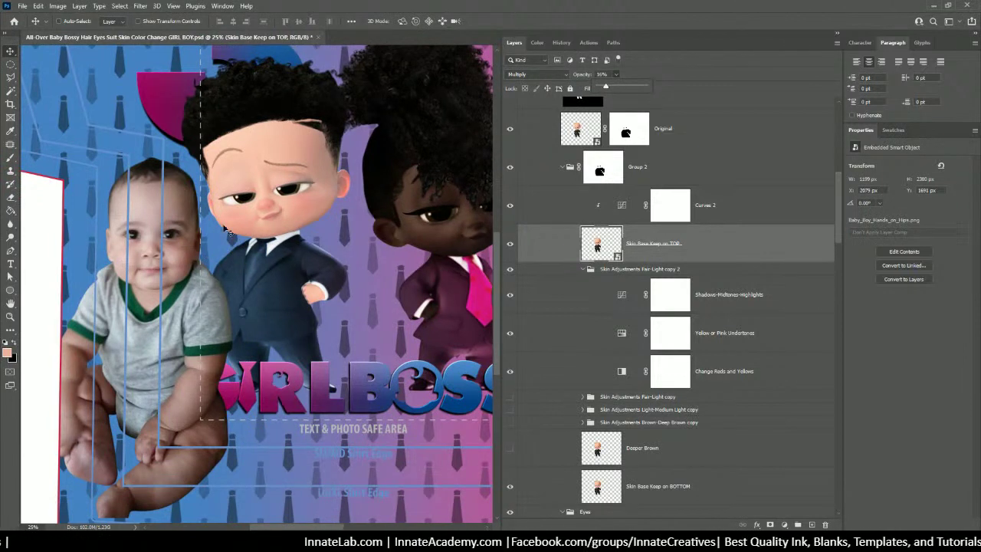
click(662, 251)
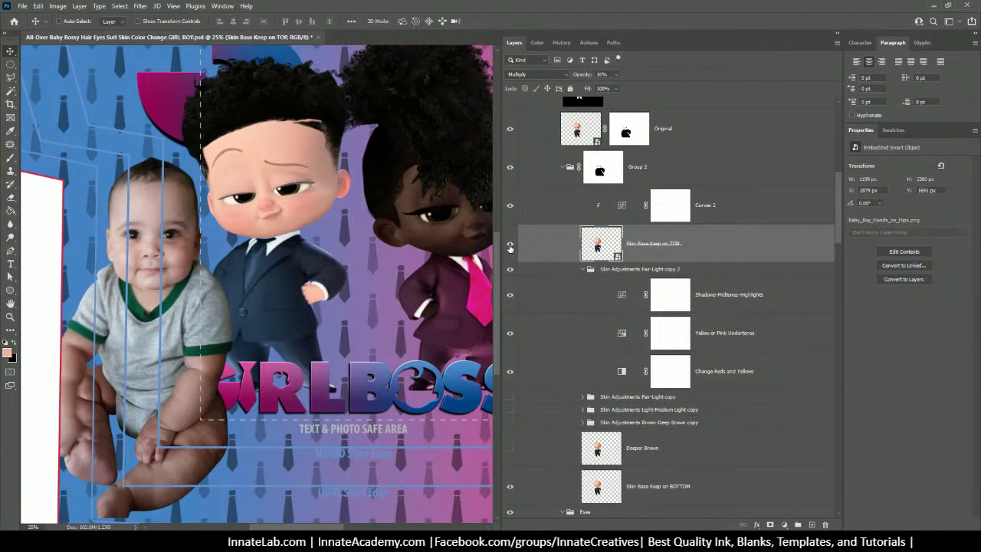
Collapse and rename the duplicated Fair-Light group as Skin Adjustments Fair, and compare the boy's skin with it hidden and shown
scroll(659, 284, down, 2)
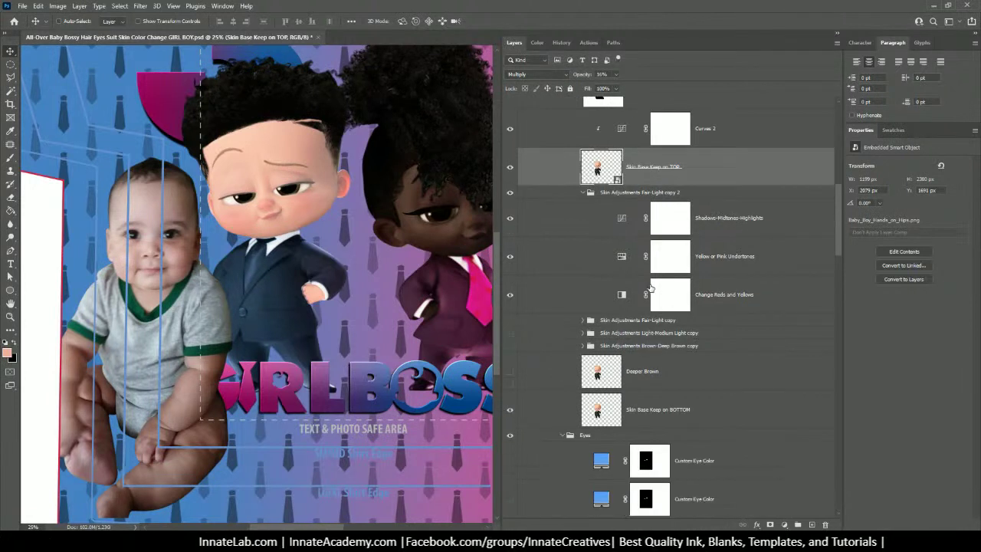
click(583, 192)
double_click(608, 195)
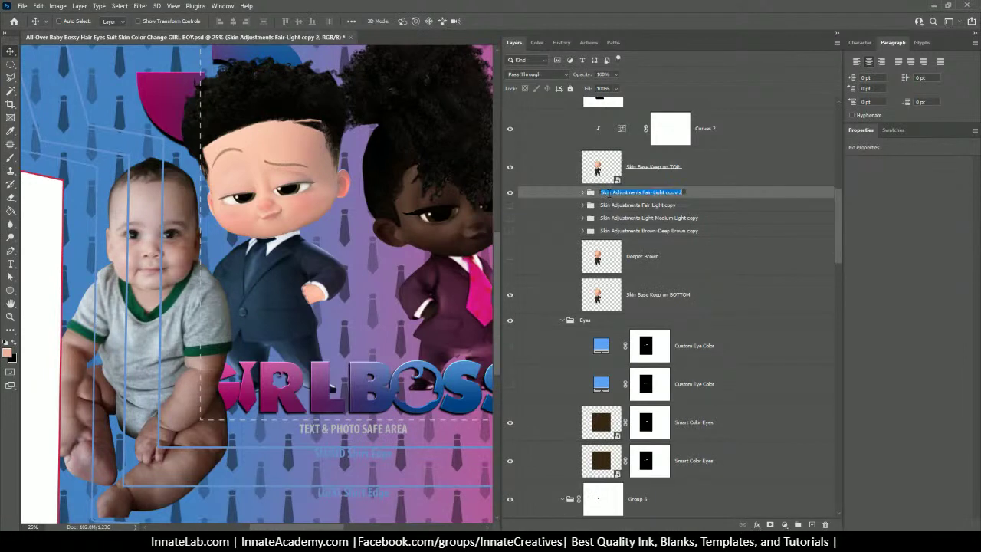
click(615, 193)
drag(652, 194, 682, 193)
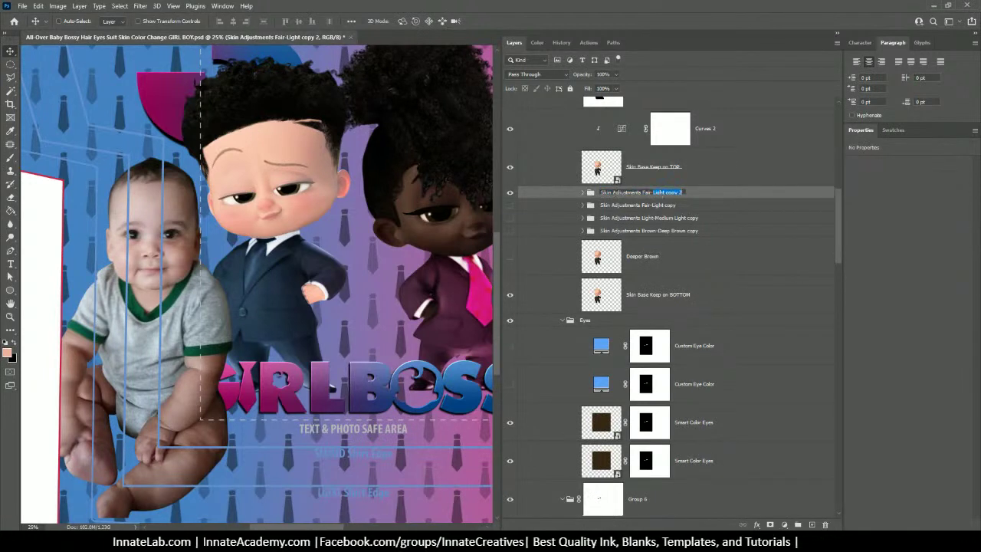
key(BackSpace)
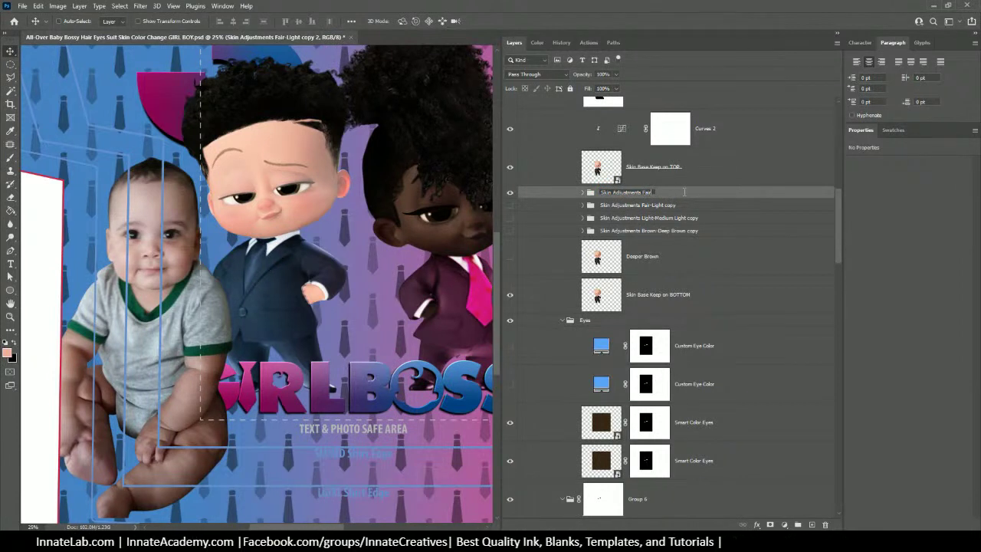
key(BackSpace)
key(Return)
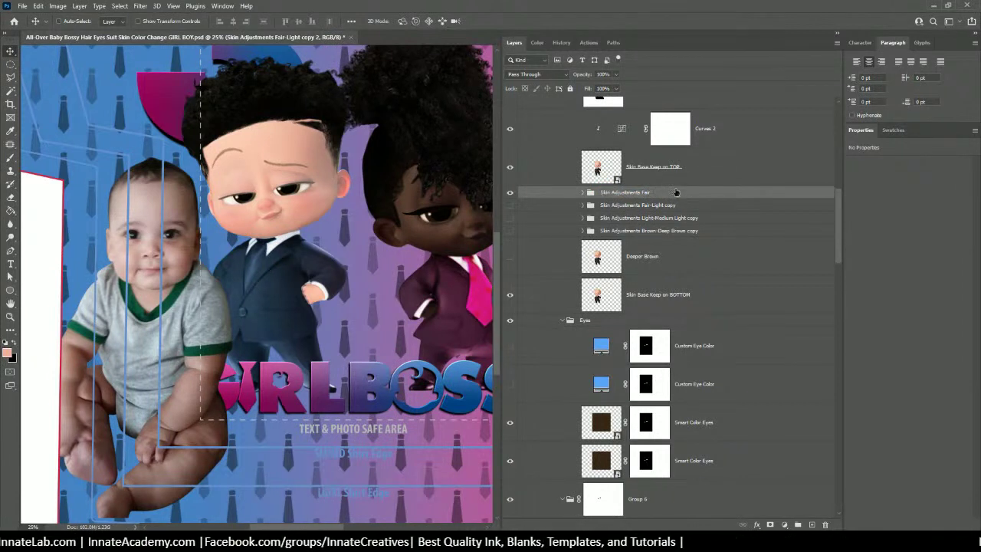
click(510, 193)
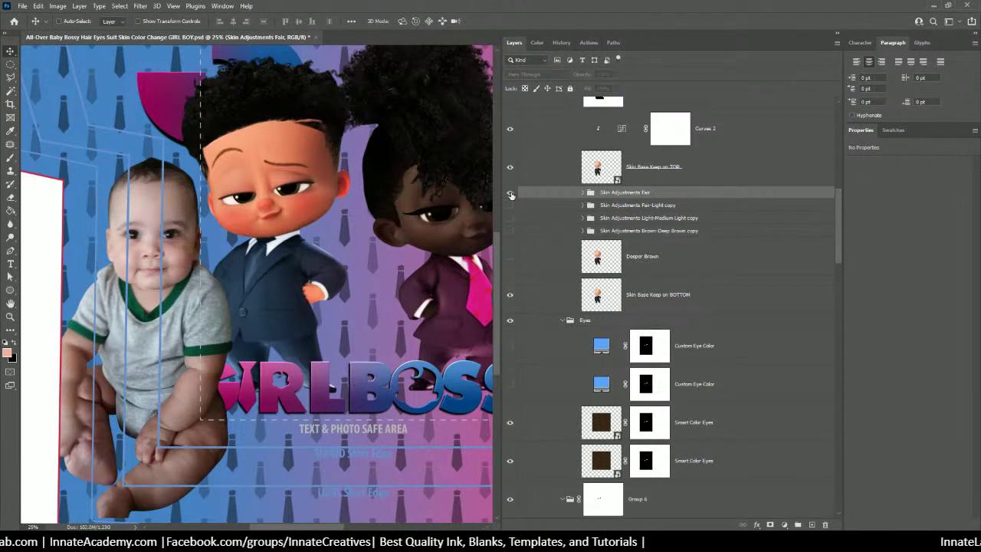
click(510, 192)
Extend the Skin Adjustments Fair group's name to "Skin Adjustments Fair- reduce opacity above" and select the boy's Skin Base Keep on TOP layer
double_click(651, 192)
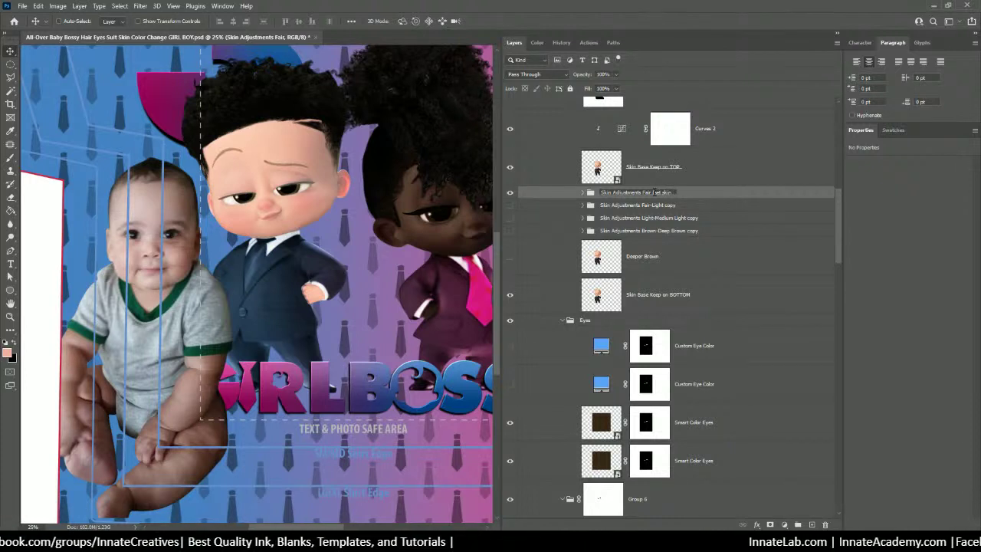
text(t)
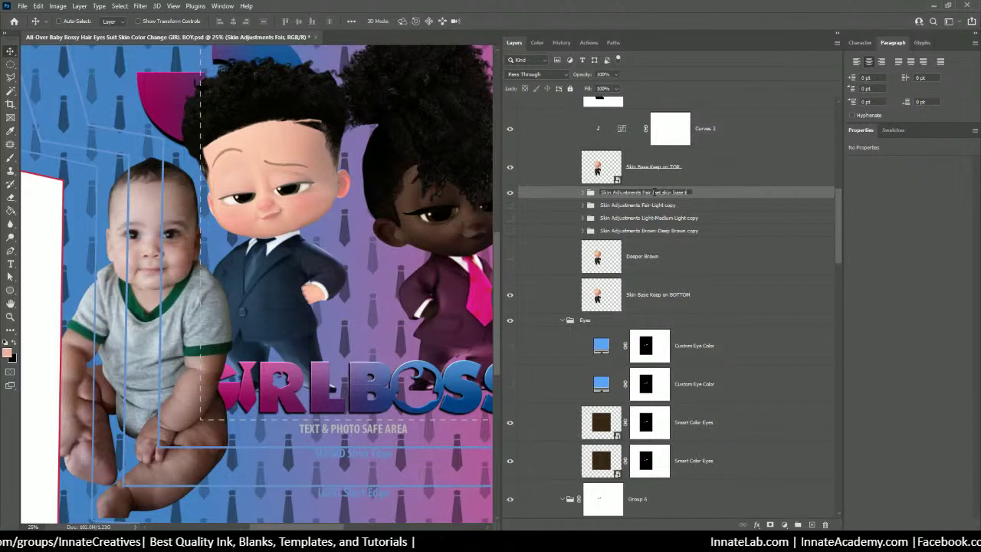
key(BackSpace)
key(BackSpace)
key(BackSpace)
key(BackSpace)
key(BackSpace)
key(BackSpace)
key(BackSpace)
key(BackSpace)
key(BackSpace)
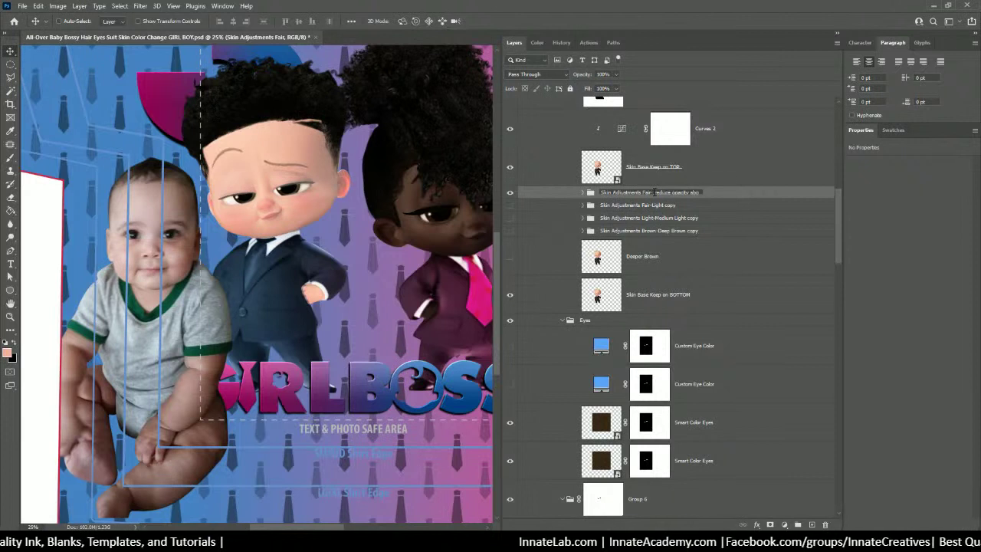
key(Return)
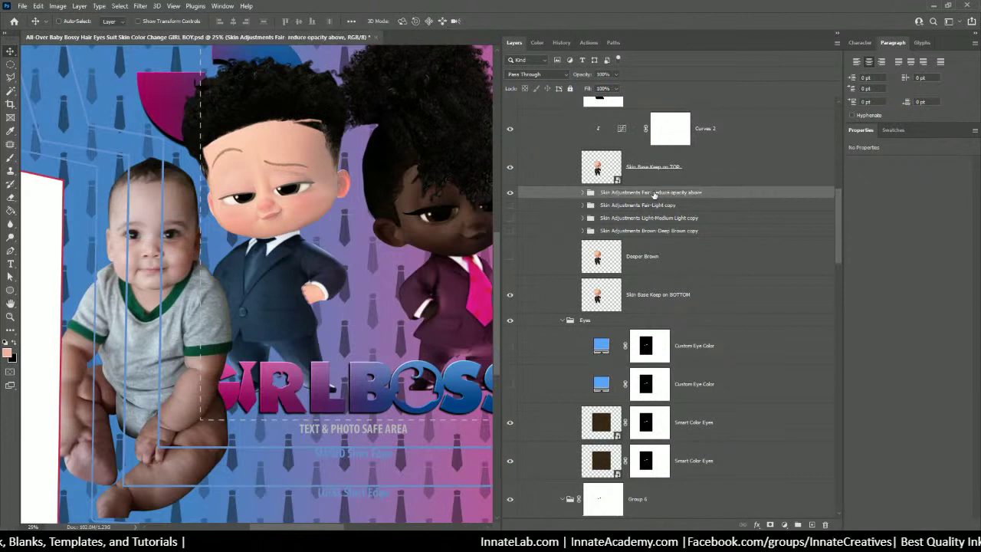
click(606, 175)
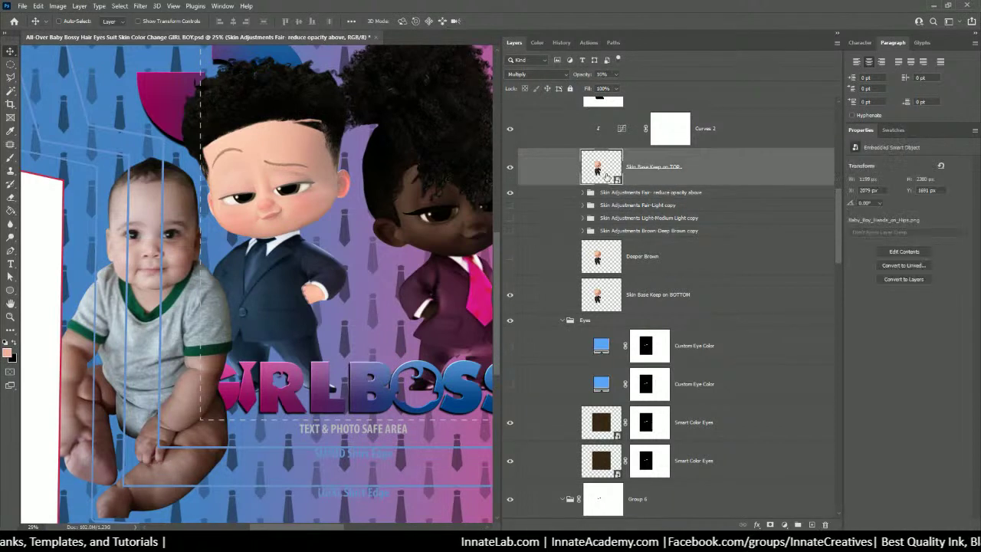
Compare the boy character's skin with the Skin Base Keep on TOP layer shown and hidden
click(510, 169)
click(510, 170)
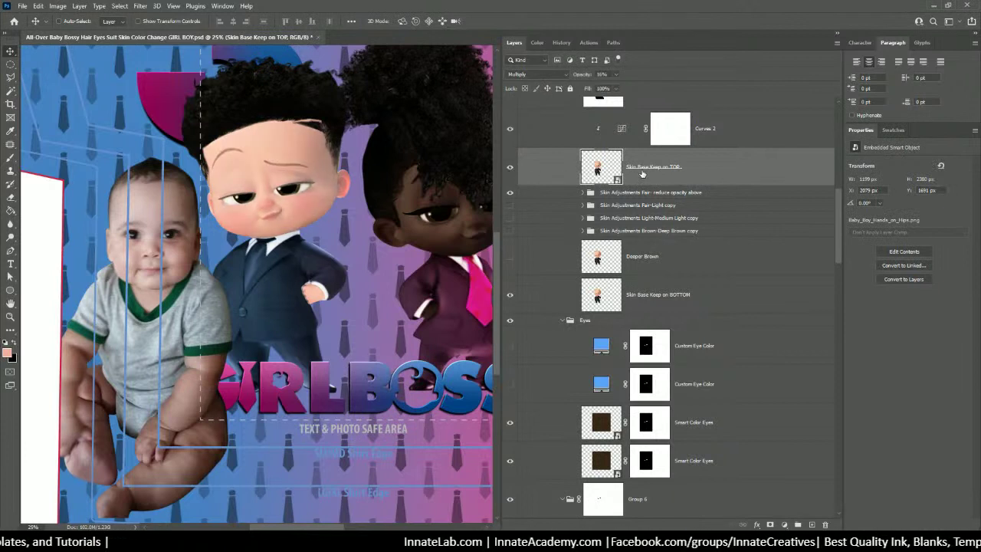
click(511, 169)
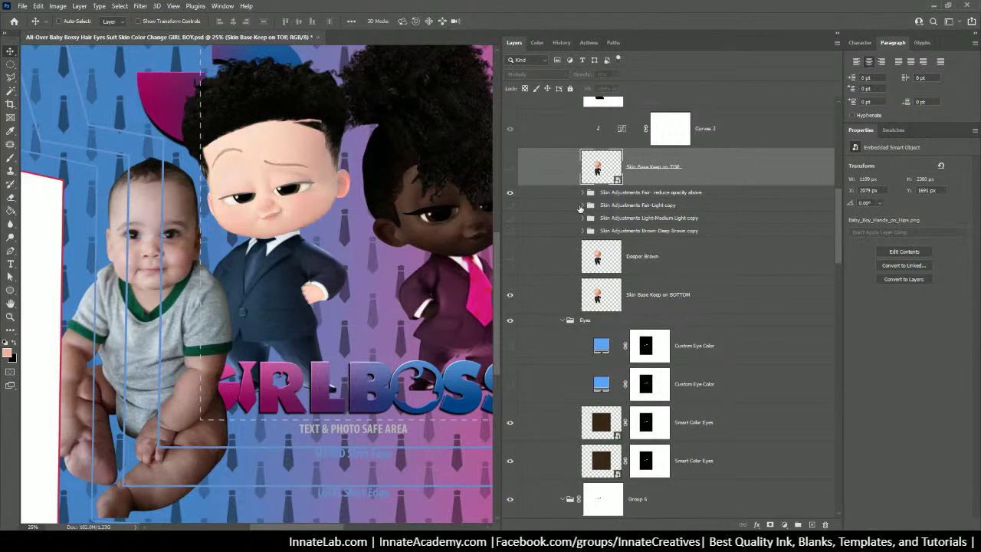
click(613, 193)
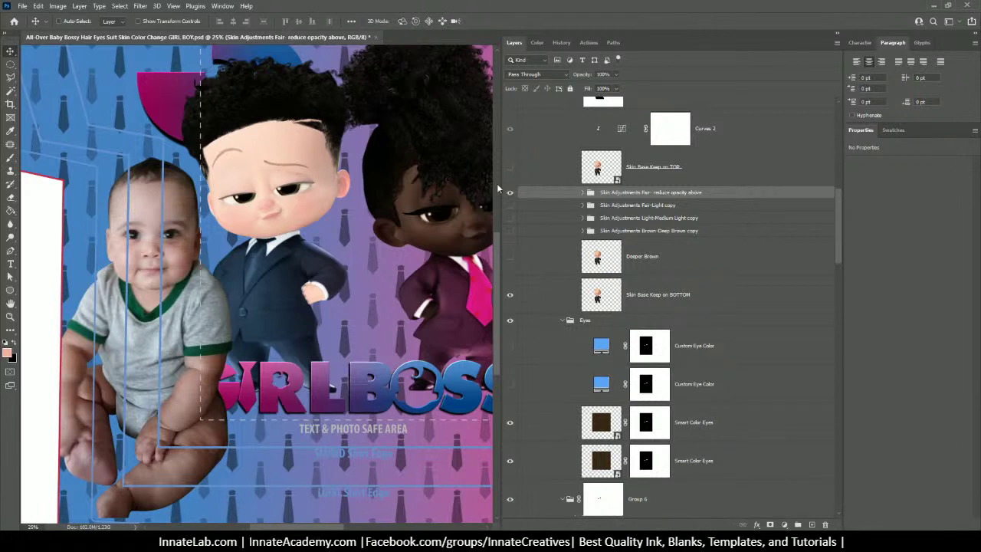
click(509, 167)
click(509, 167)
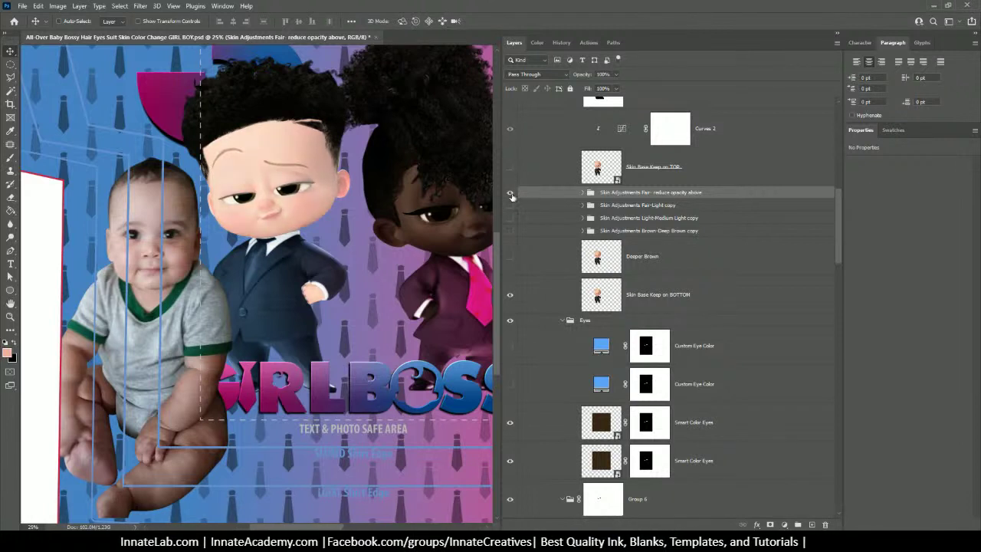
Compare the boy's Fair and Fair-Light skin adjustment groups by toggling their visibility, with and without the top skin base layer
click(511, 193)
click(510, 205)
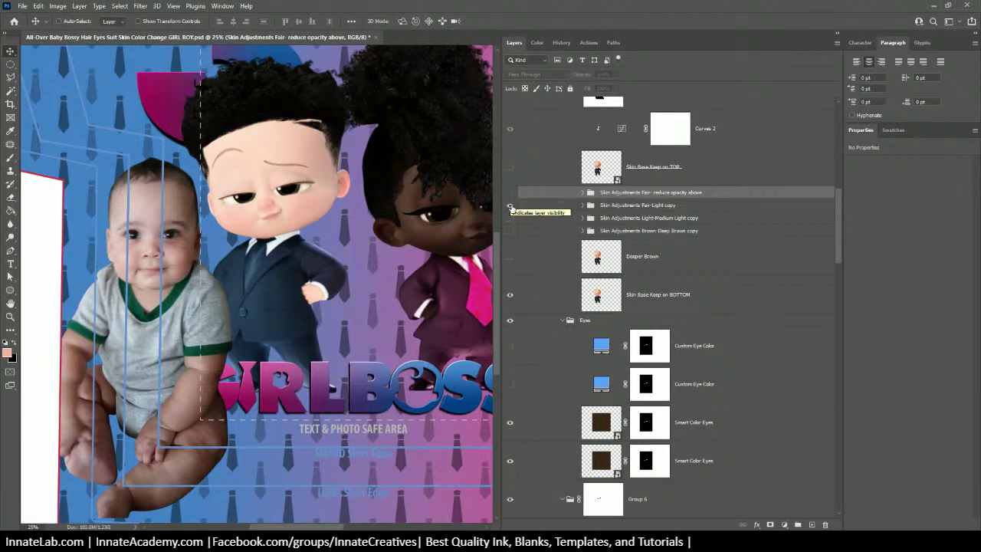
click(510, 167)
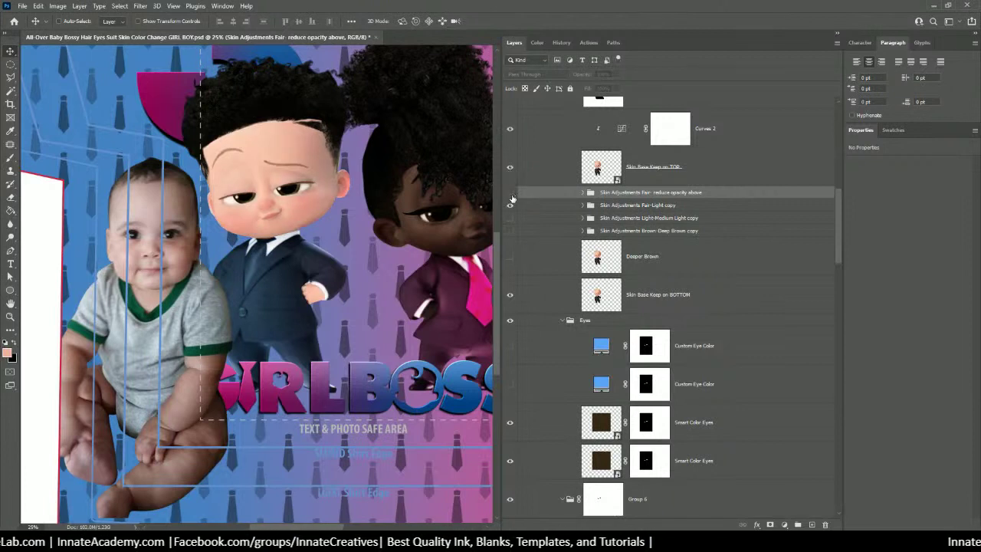
click(510, 205)
click(509, 167)
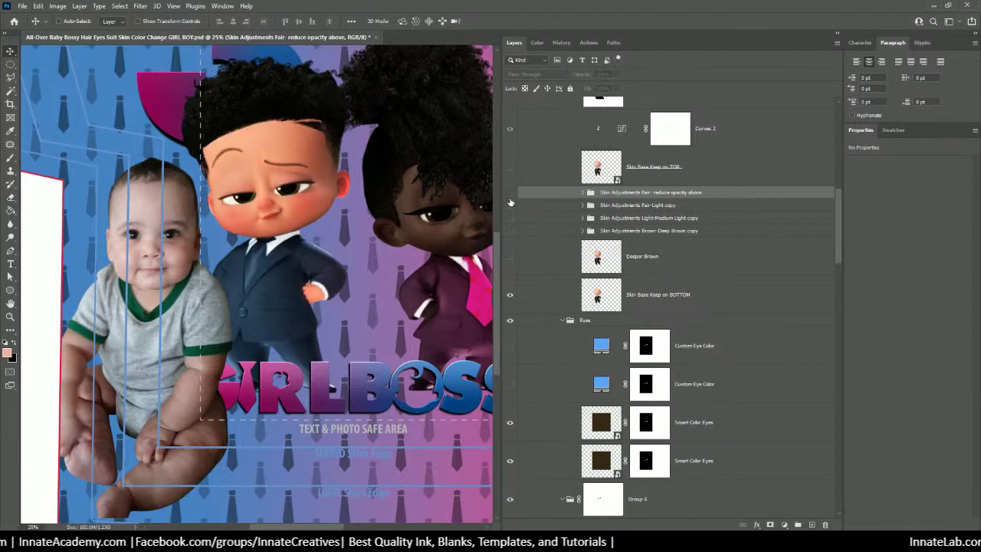
click(509, 205)
click(510, 193)
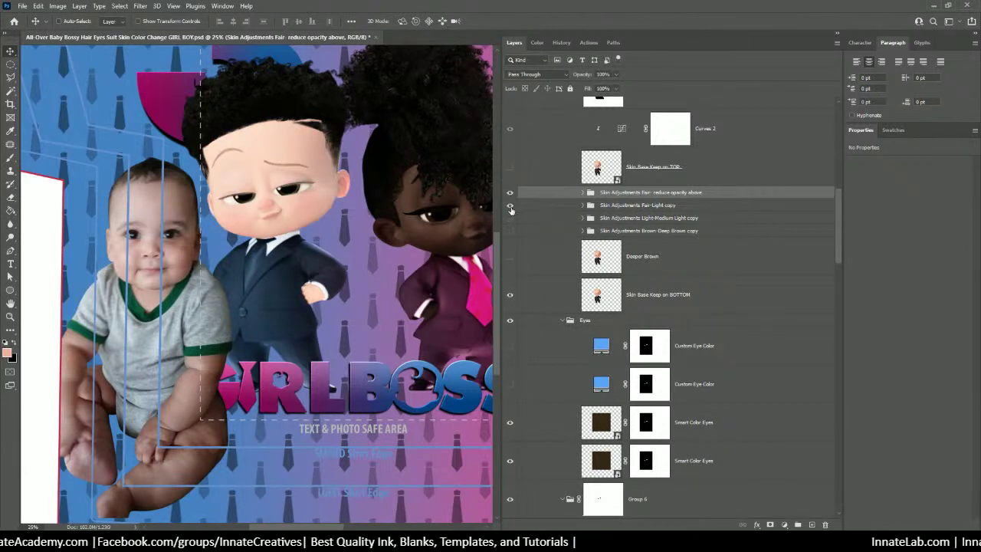
click(510, 206)
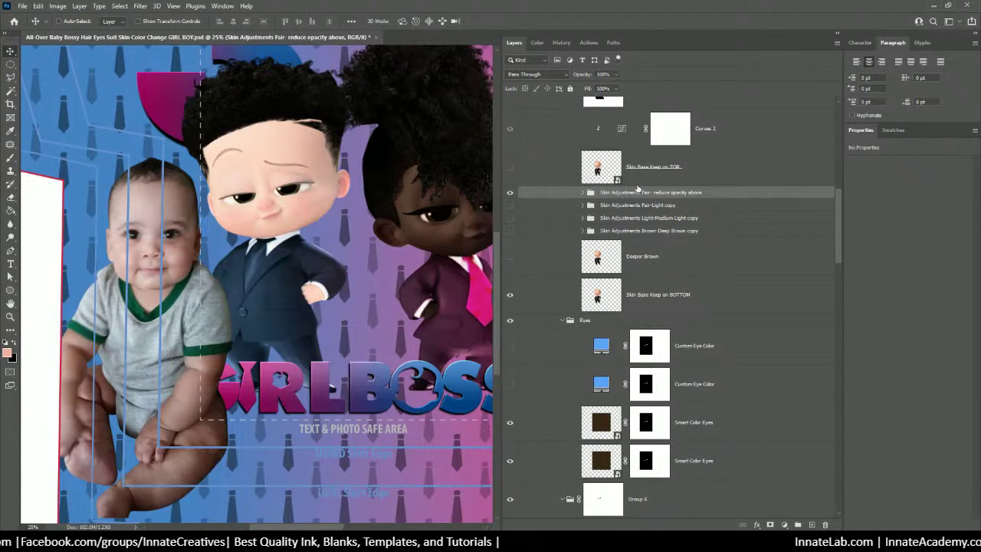
Delete the boy's Fair skin adjustments group and make the Skin Adjustments Fair-Light copy group visible
key(Delete)
click(646, 218)
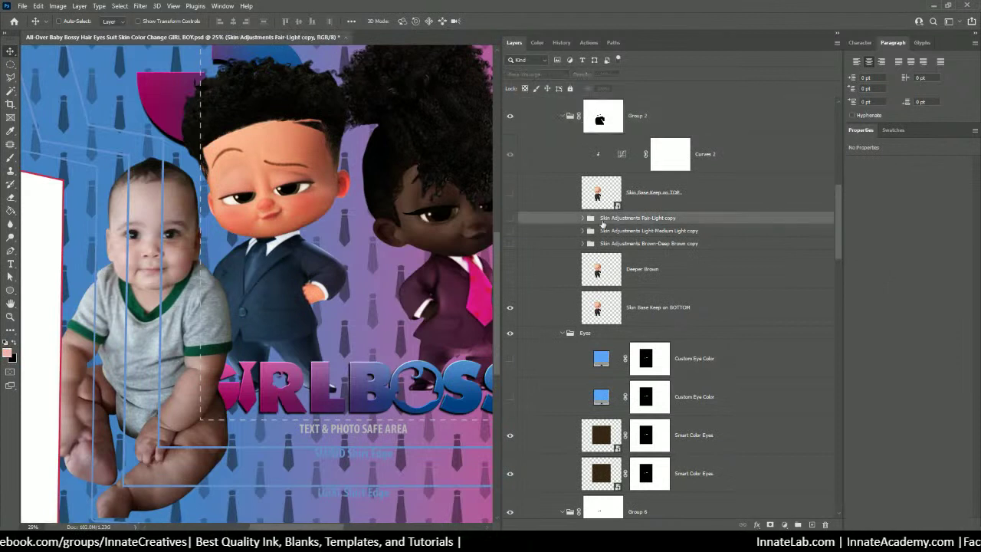
click(510, 219)
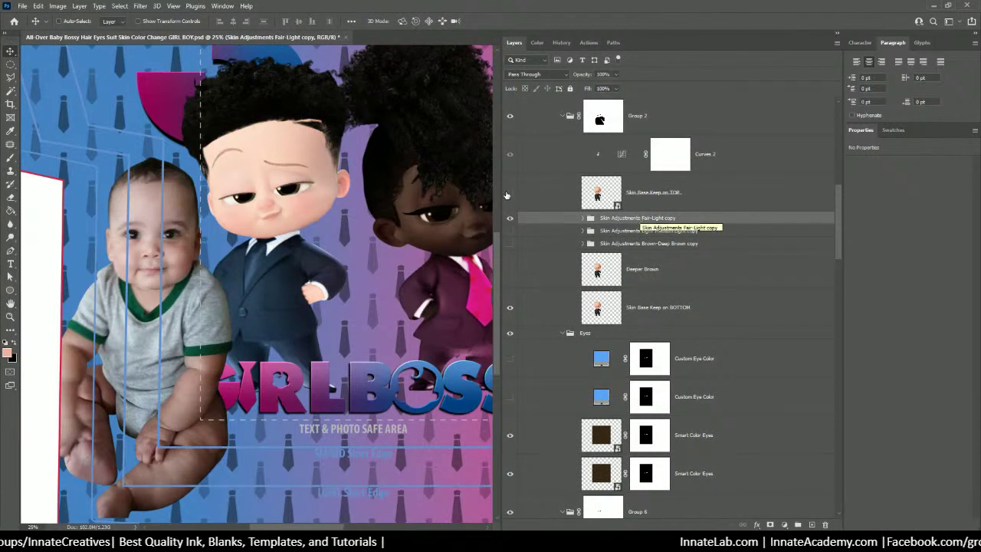
double_click(673, 218)
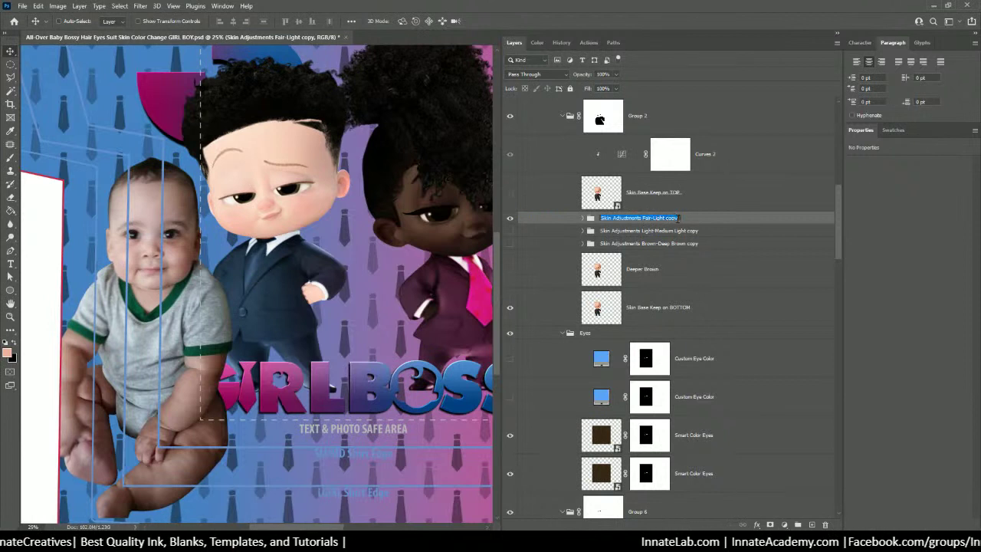
click(678, 218)
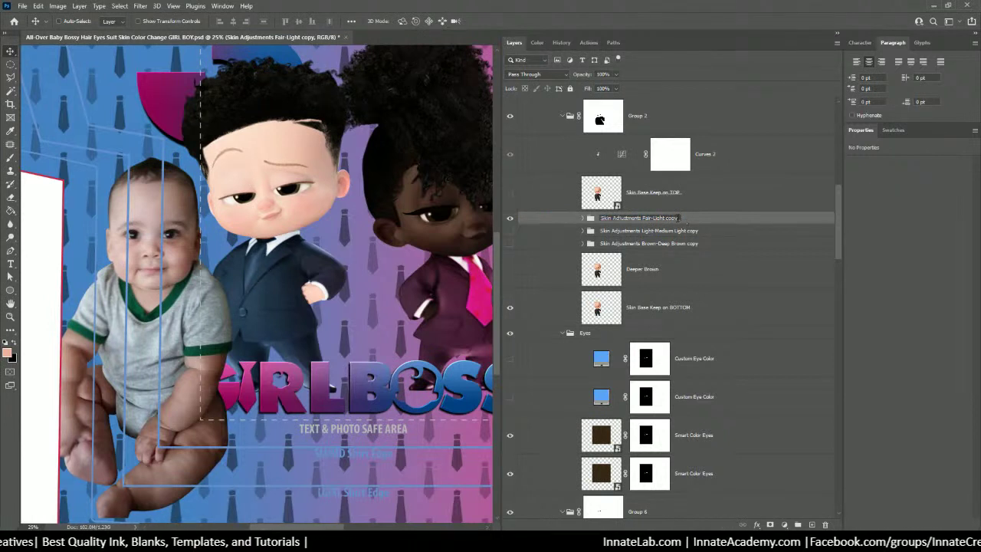
click(663, 195)
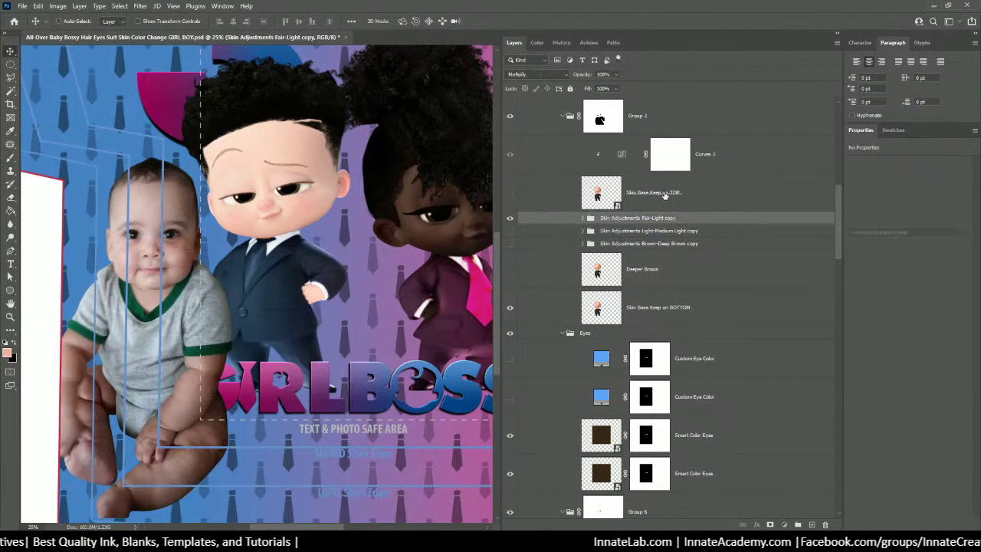
Show the boy's Skin Base Keep on TOP layer together with the Fair-Light skin adjustments group
click(509, 221)
click(510, 221)
click(510, 196)
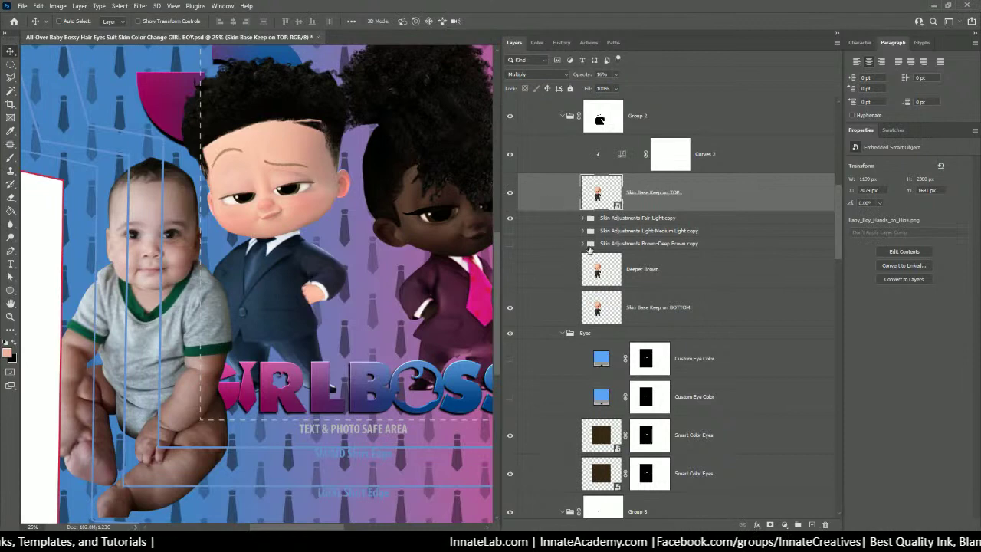
Select the girl character's Skin Deeper Brown layer from the layers under her face on the canvas
key(ctrl+minus)
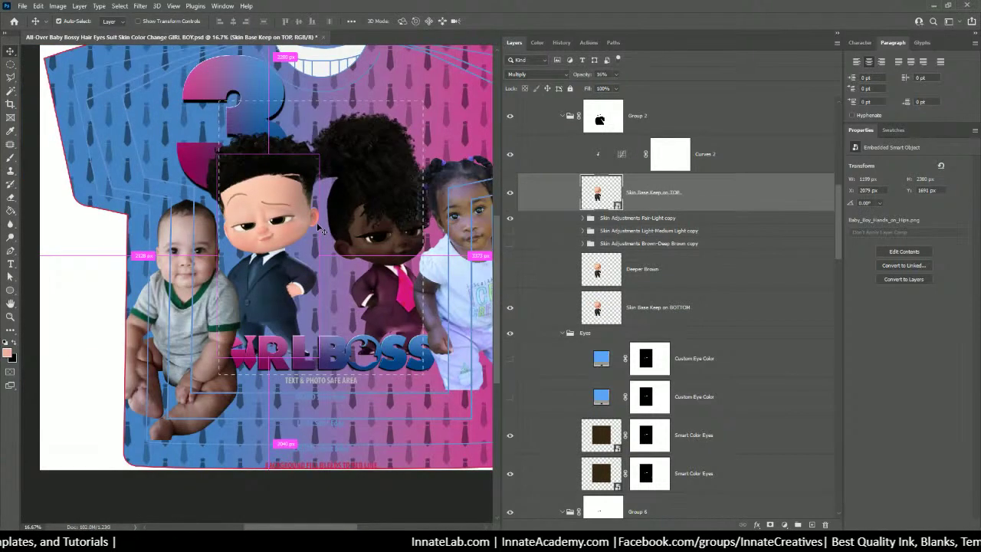
key(ctrl+minus)
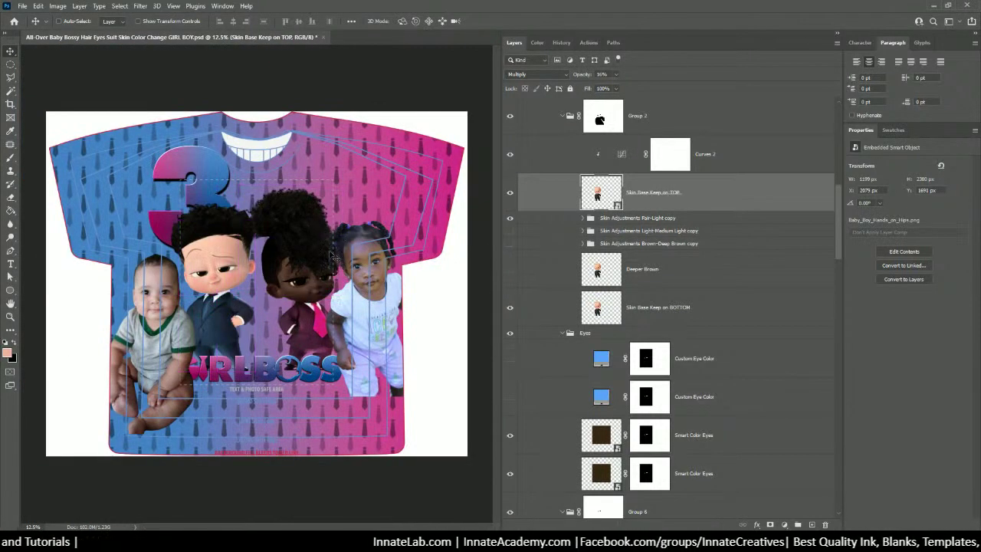
right_click(297, 298)
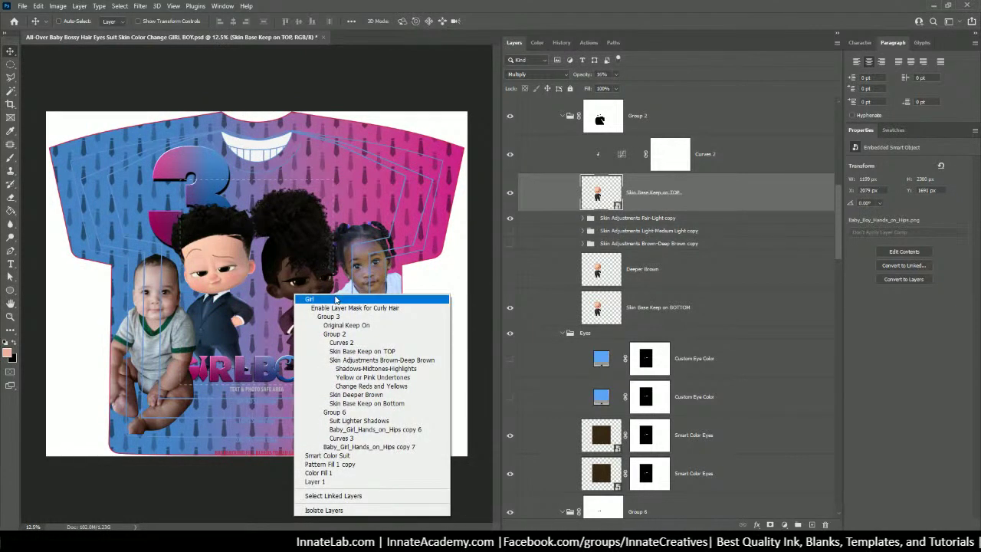
click(288, 292)
right_click(288, 292)
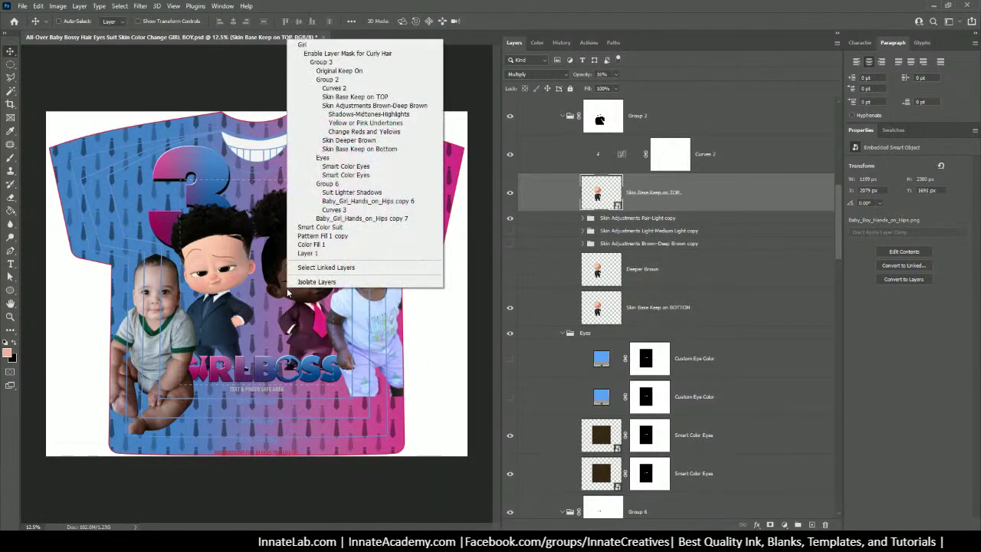
click(345, 141)
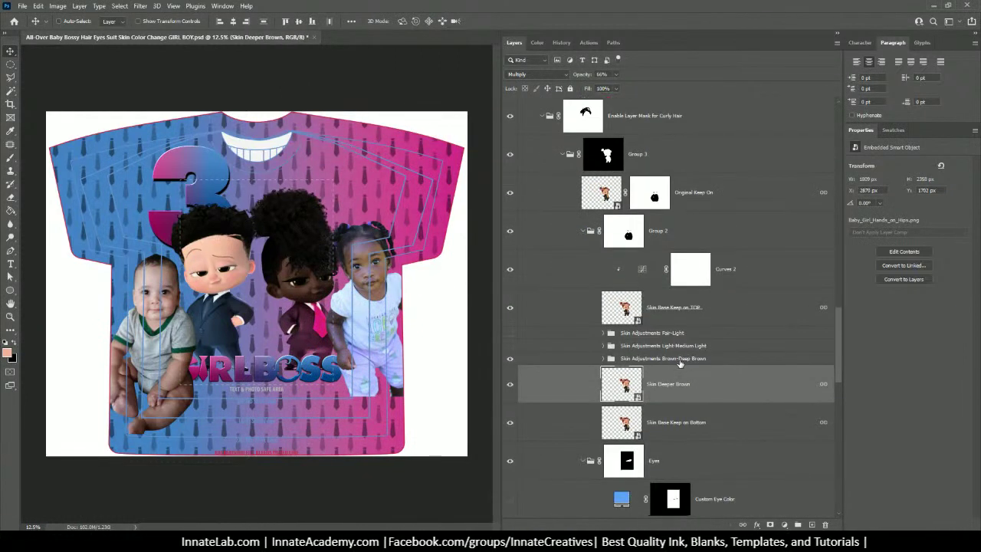
Compare the girl's skin with the Skin Adjustments Brown-Deep Brown group shown and hidden
click(511, 358)
click(510, 358)
click(510, 359)
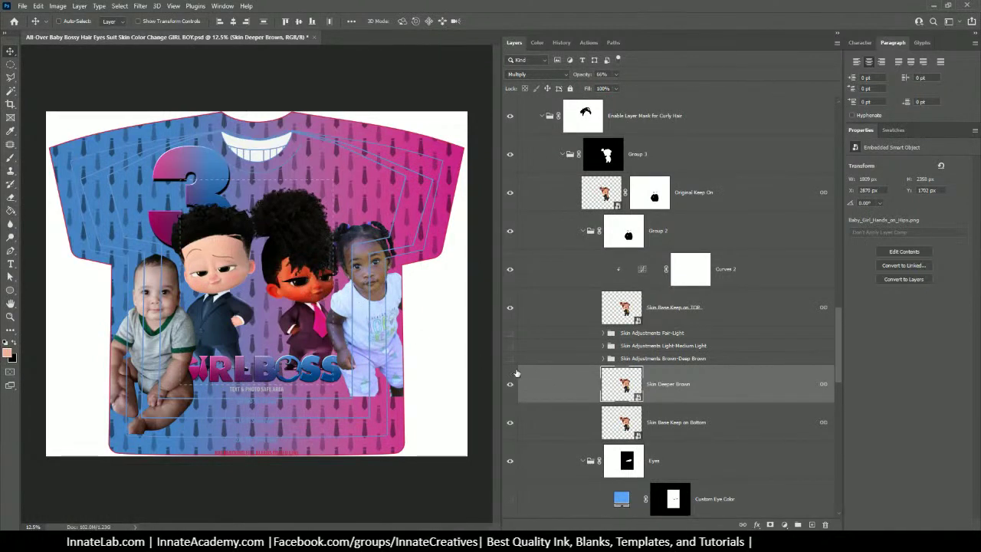
click(511, 359)
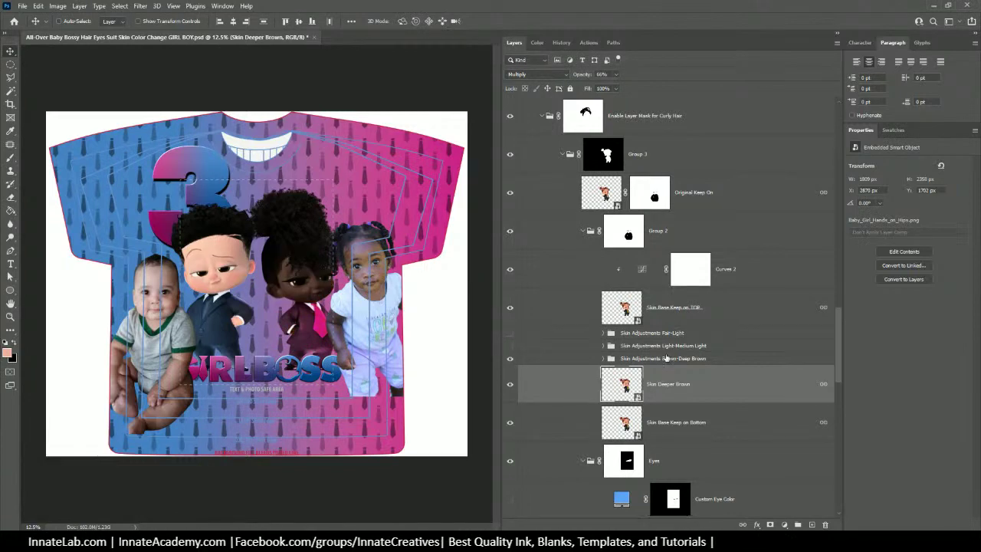
Hide the girl's Brown-Deep Brown skin adjustments group and show the Light-Medium Light group instead
key(ctrl+plus)
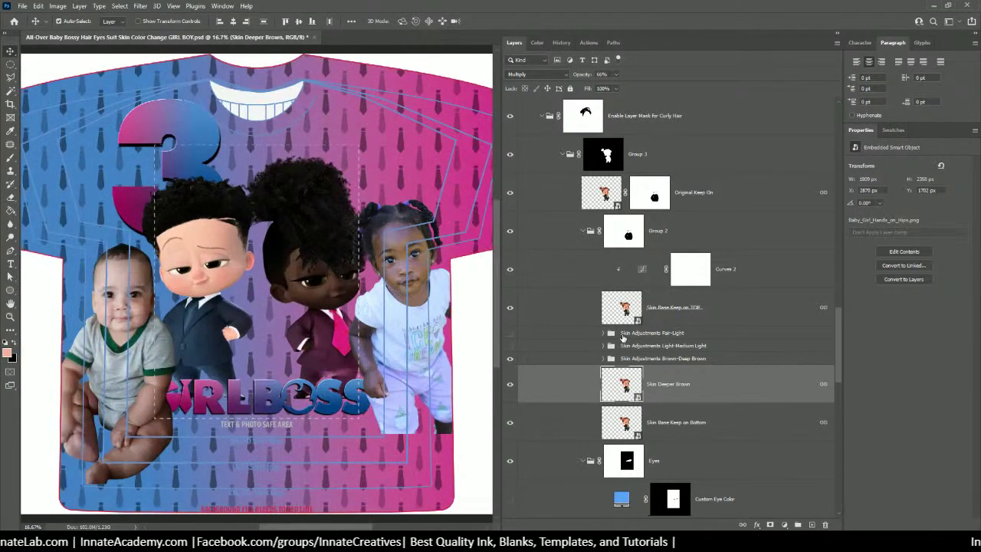
key(ctrl+plus)
drag(453, 341, 350, 342)
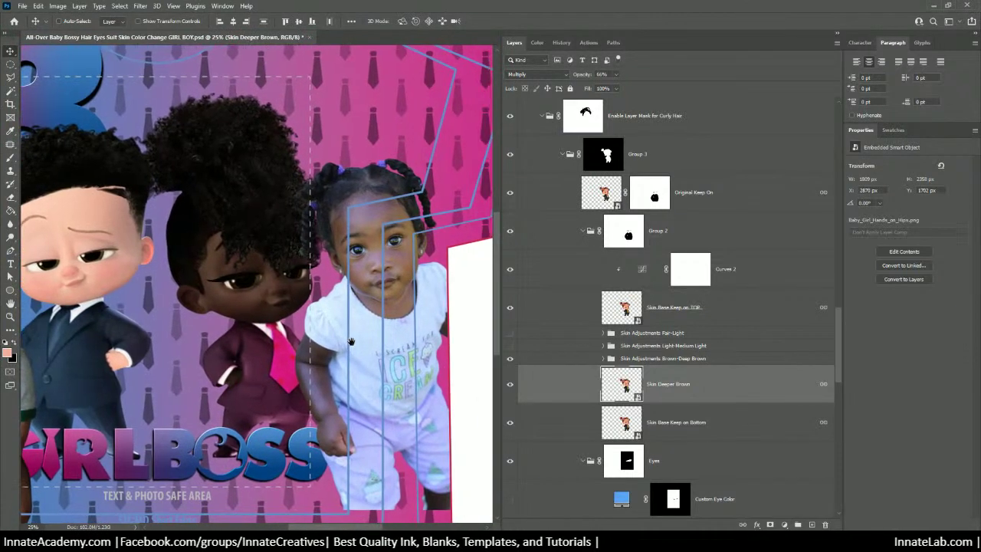
click(647, 359)
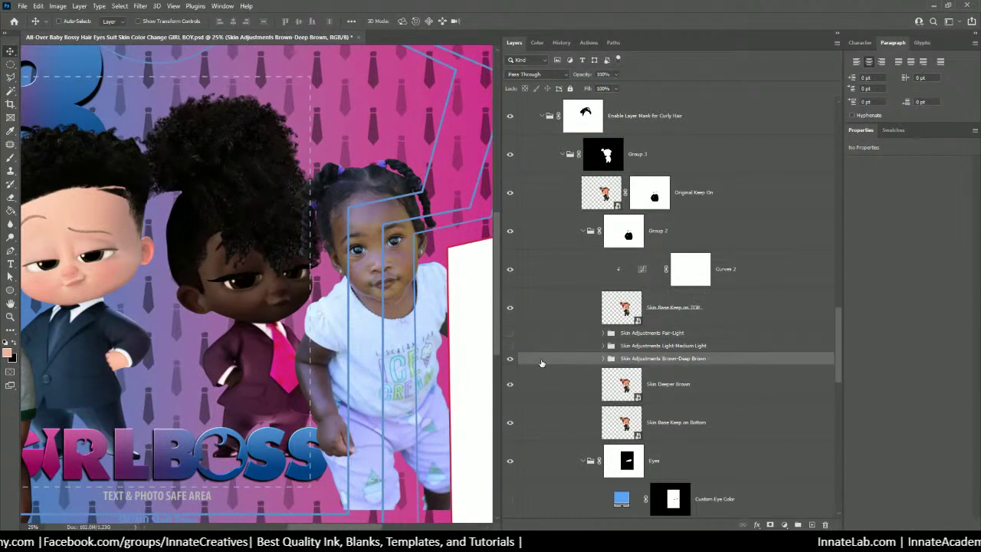
click(510, 360)
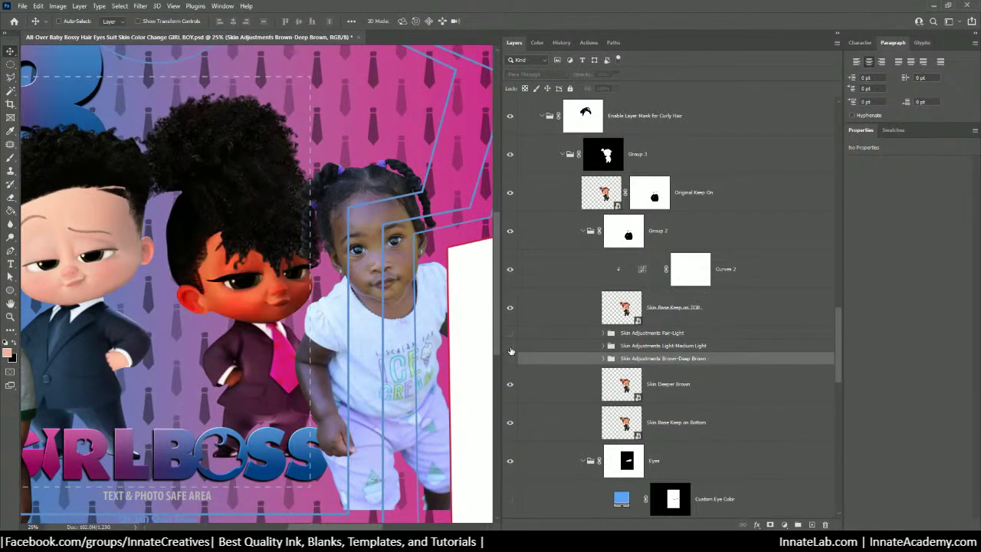
click(510, 346)
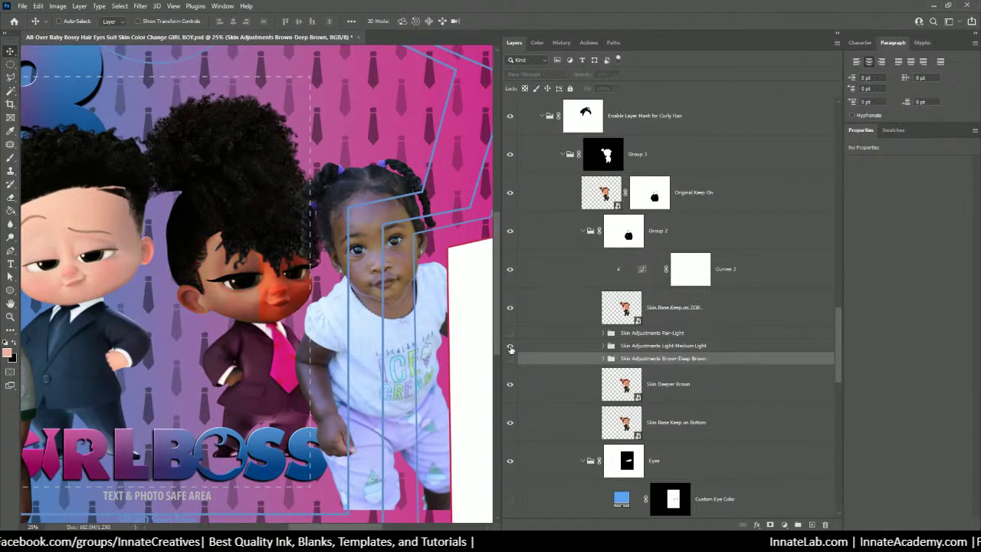
Duplicate the girl's Skin Adjustments Light-Medium Light group under the suggested name and hide the original group
click(671, 346)
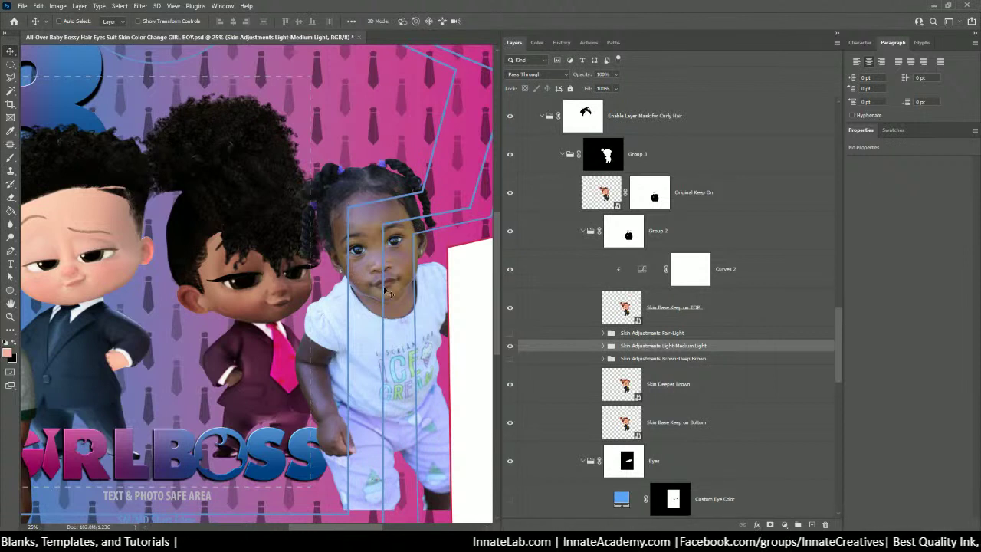
right_click(645, 347)
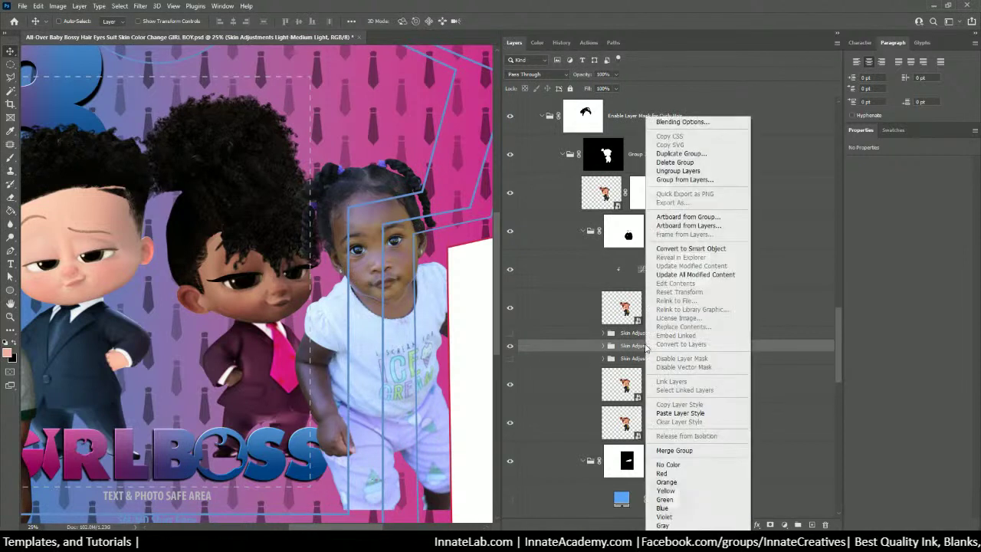
click(681, 153)
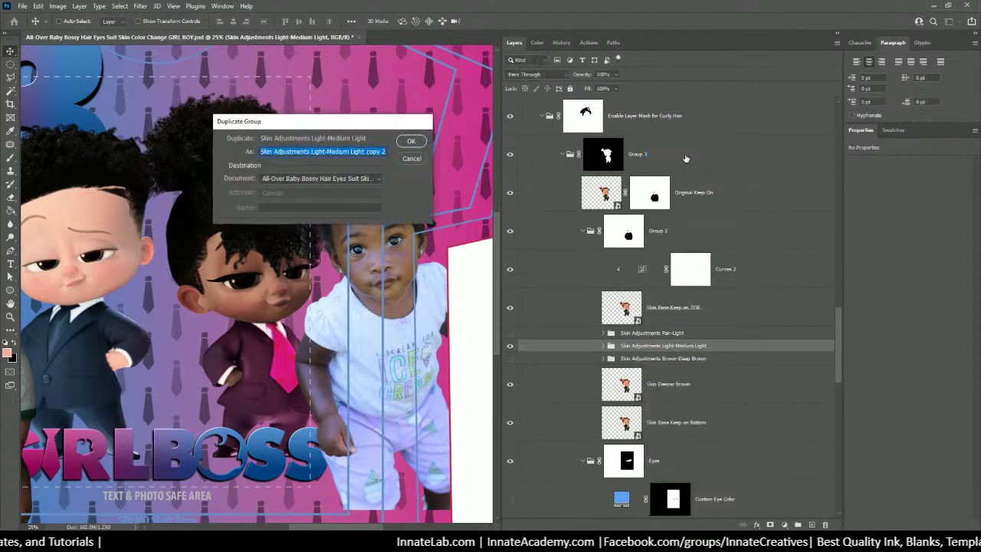
key(Return)
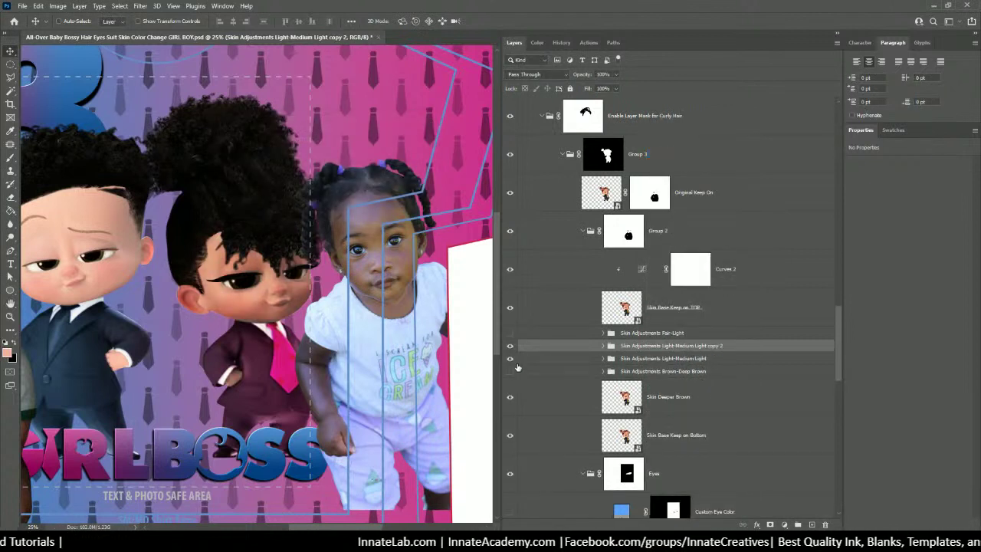
click(510, 364)
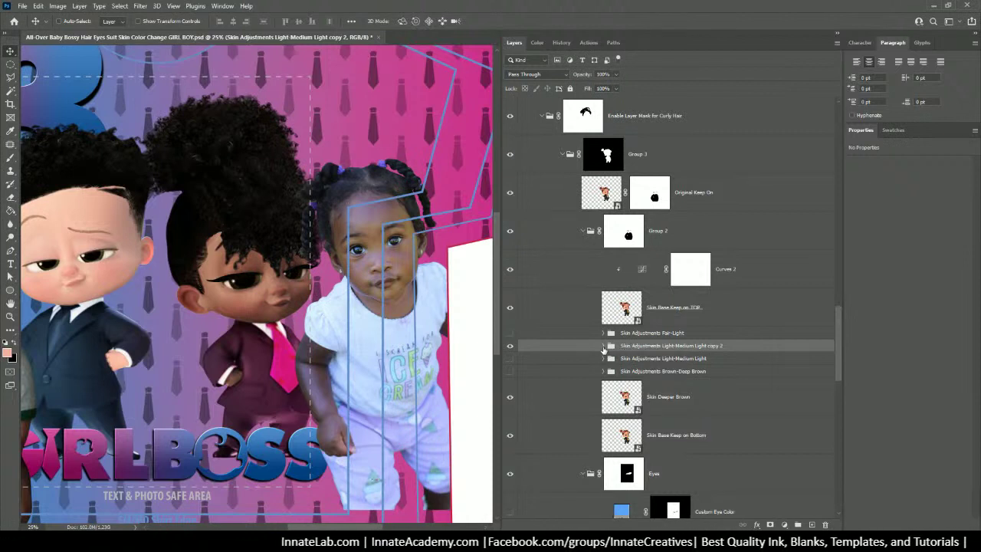
In the duplicated Light-Medium Light group, set the Yellow or Pink Undertones adjustment to hue +12 and saturation -16
click(602, 346)
scroll(599, 350, down, 2)
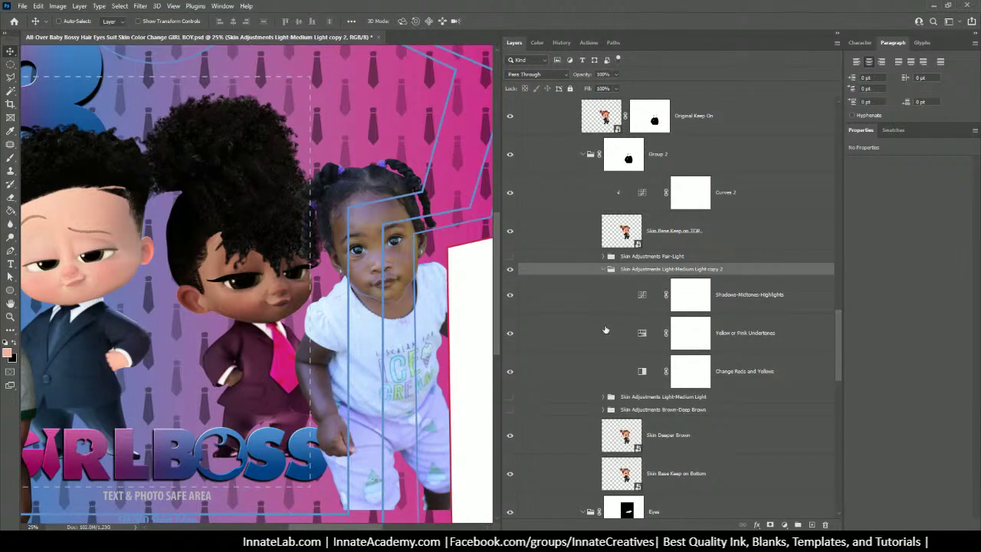
click(755, 337)
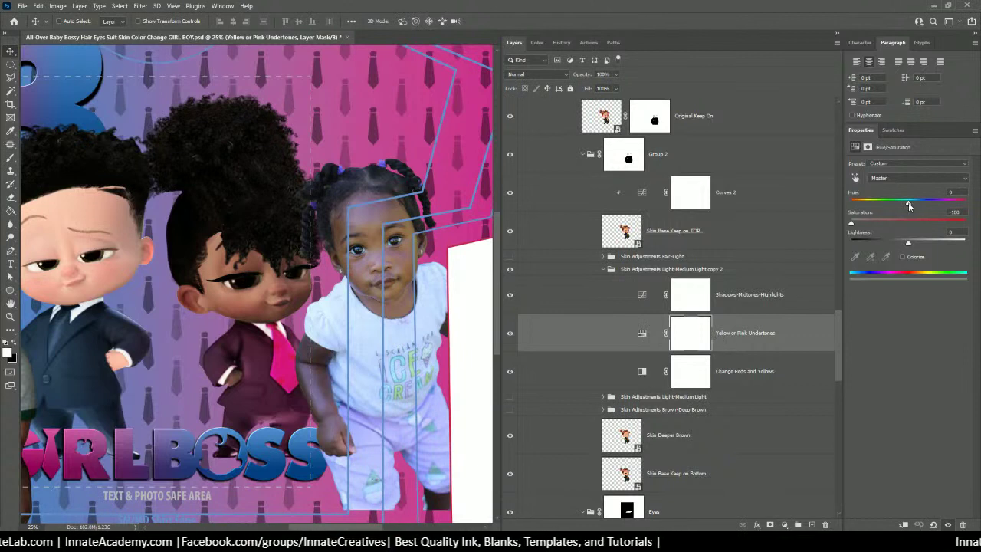
mouse_move(908, 205)
mouse_down()
mouse_move(930, 205)
mouse_move(883, 206)
mouse_move(853, 224)
mouse_move(937, 227)
mouse_move(901, 228)
mouse_move(908, 208)
mouse_move(879, 213)
mouse_move(911, 212)
mouse_up()
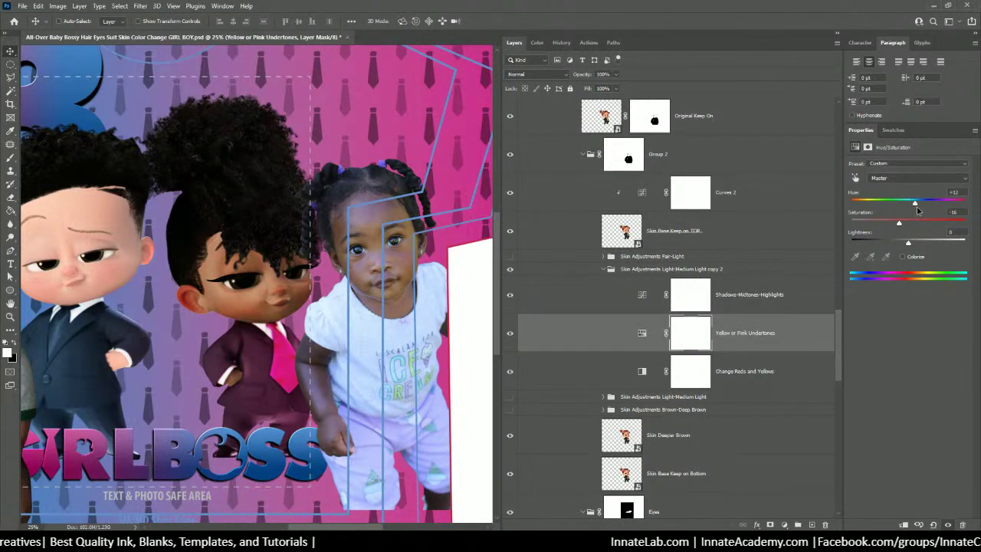
Retune the duplicated group's Yellow or Pink Undertones adjustment to hue +39 and saturation -24, keeping its opacity at 100%
drag(917, 210, 944, 225)
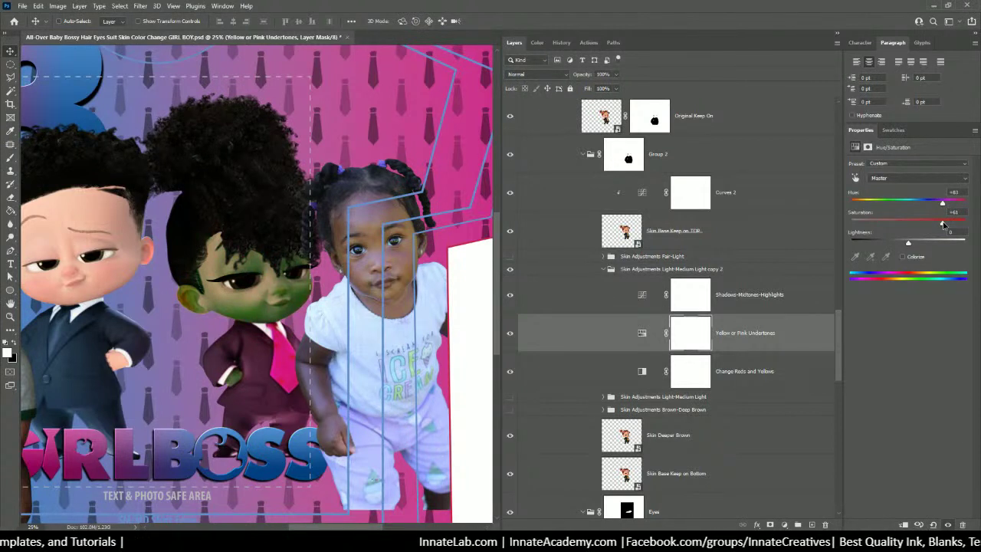
drag(942, 206, 935, 207)
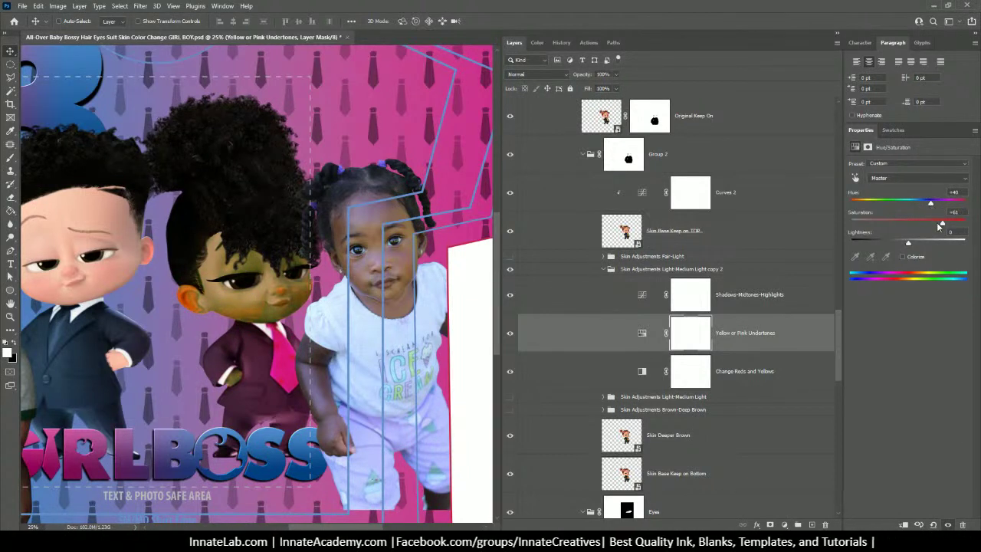
drag(933, 205, 936, 207)
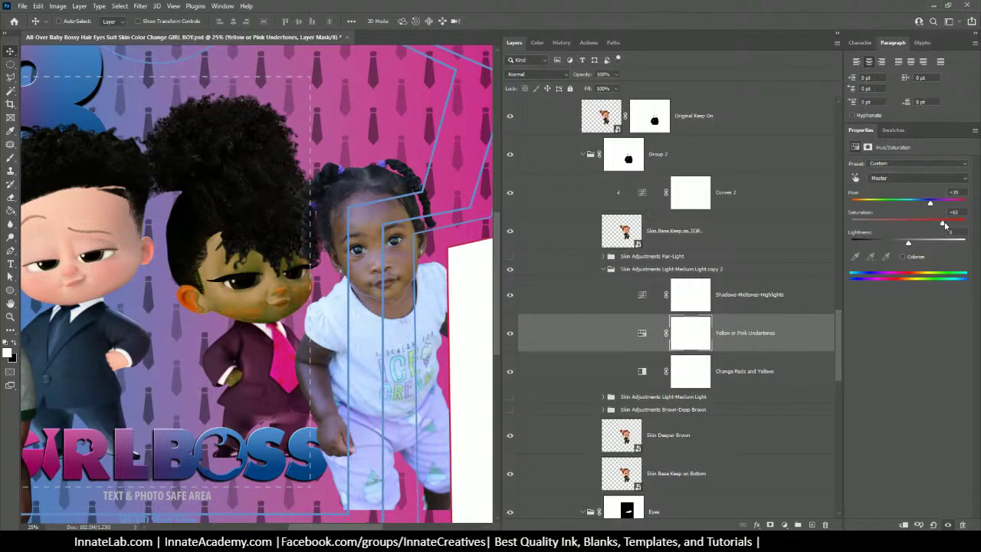
drag(942, 223, 889, 241)
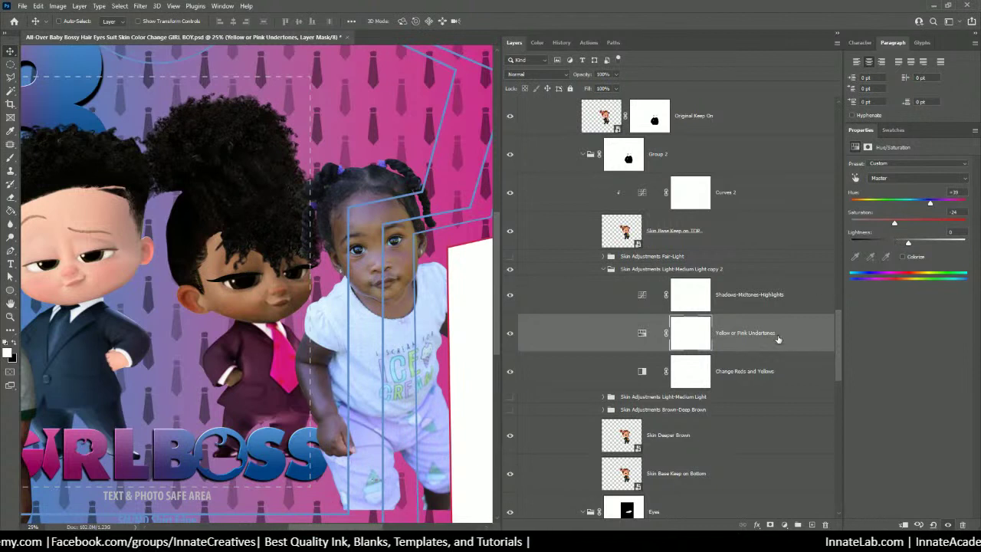
click(642, 333)
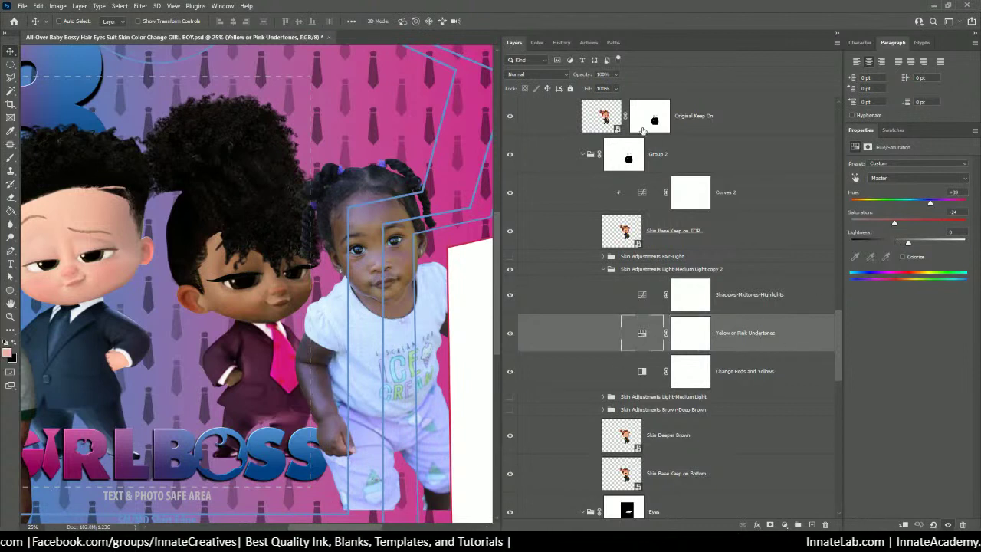
click(615, 74)
drag(617, 86, 647, 103)
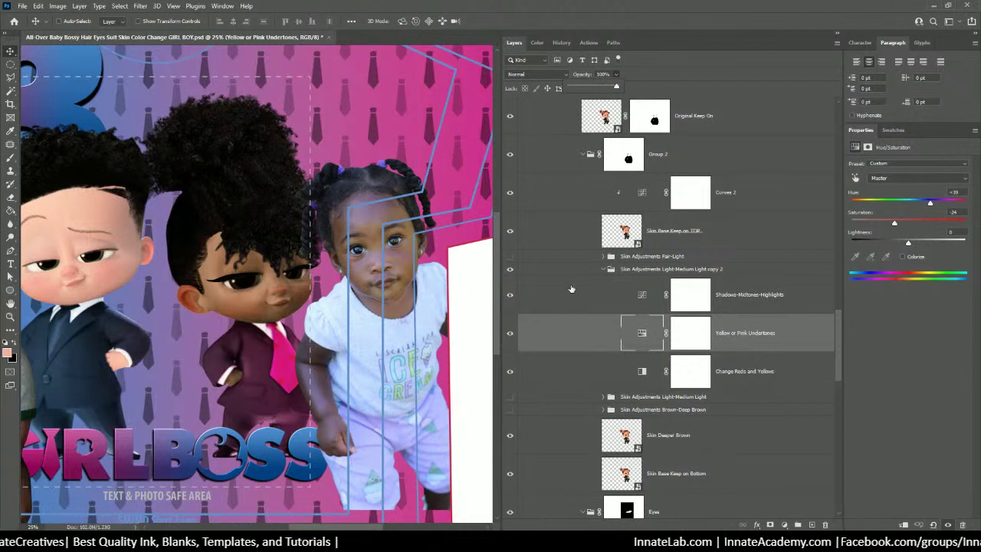
In the duplicated group's Change Reds and Yellows adjustment, set Reds to 29 and Yellows to -30
click(754, 305)
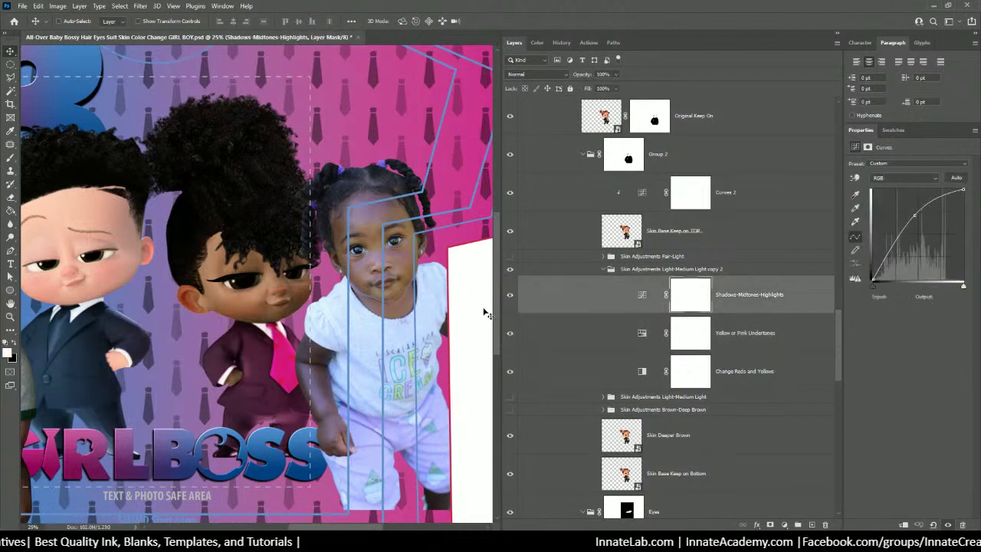
click(696, 372)
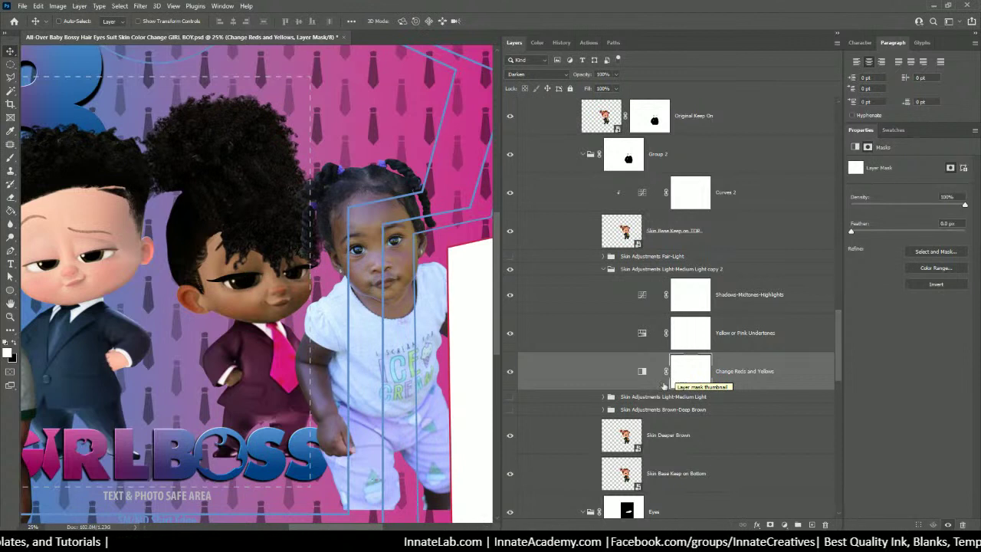
click(642, 371)
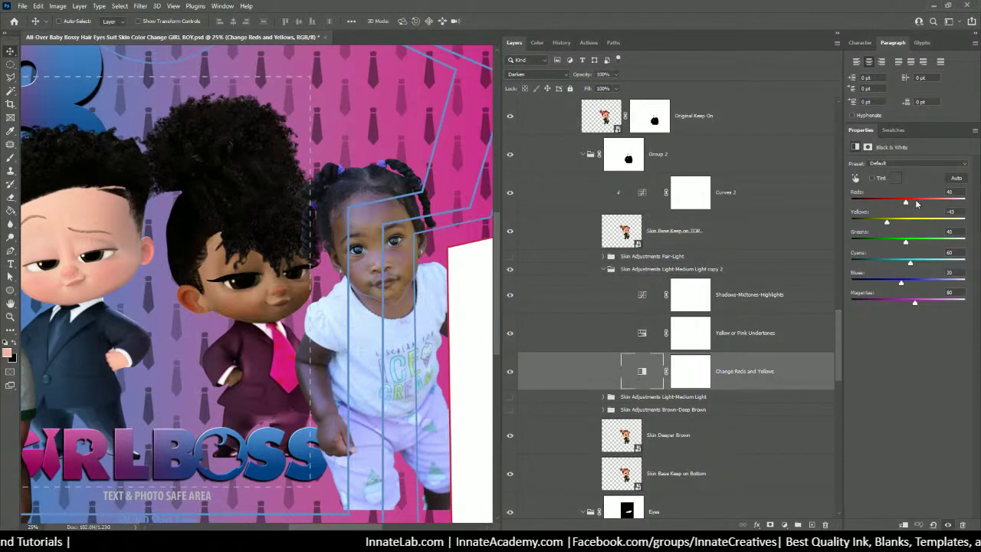
mouse_move(916, 203)
mouse_down()
mouse_move(877, 204)
mouse_move(939, 205)
mouse_move(841, 207)
mouse_move(975, 200)
mouse_move(899, 203)
mouse_up()
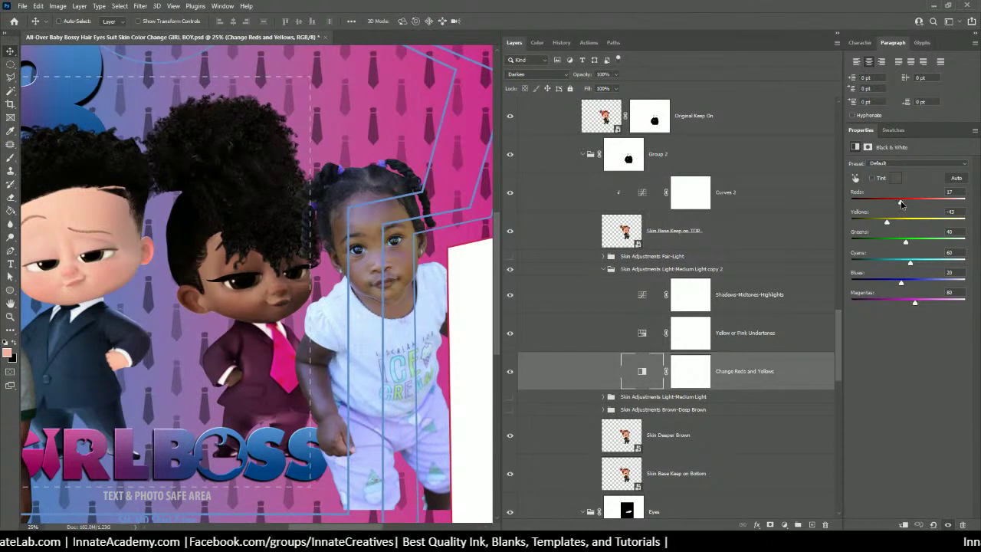
drag(902, 204, 903, 205)
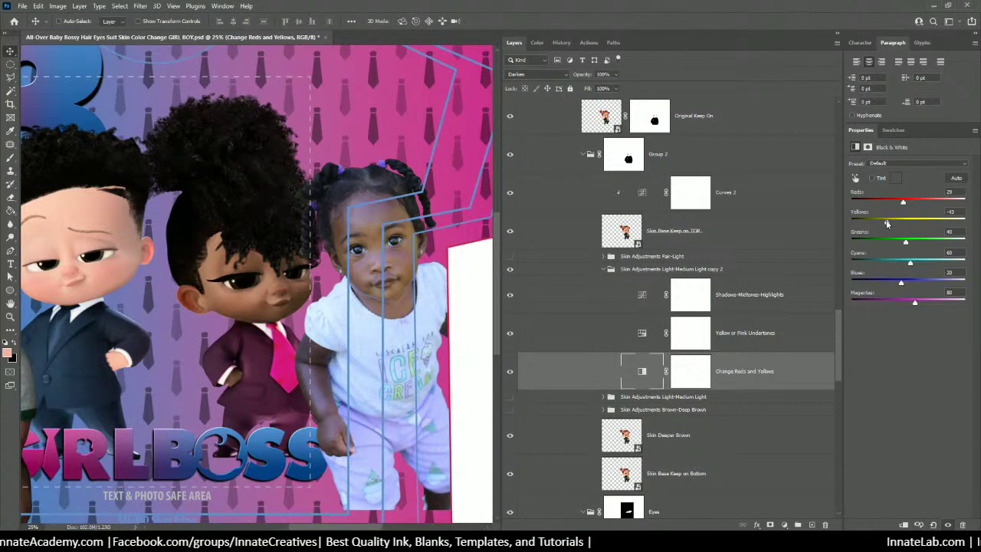
drag(956, 222, 789, 237)
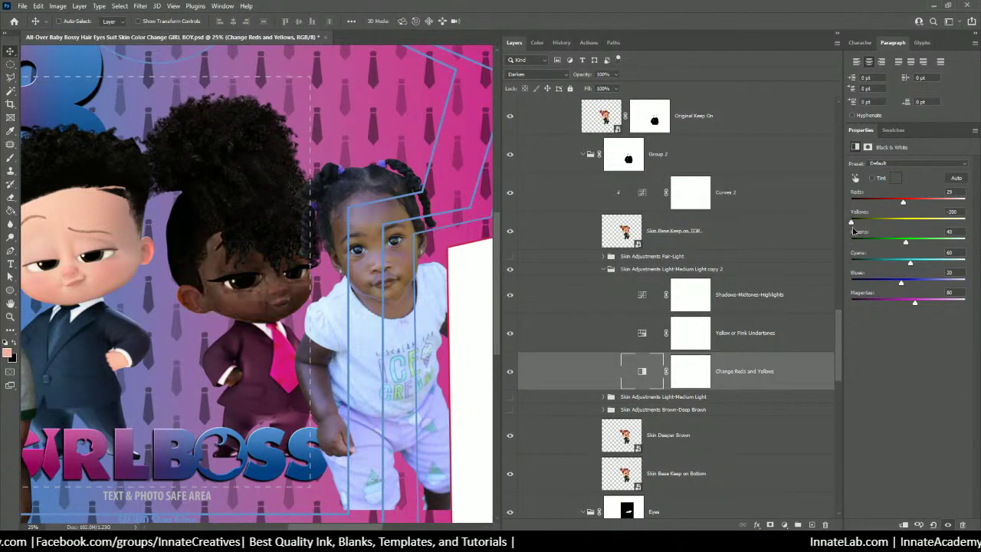
drag(850, 222, 897, 232)
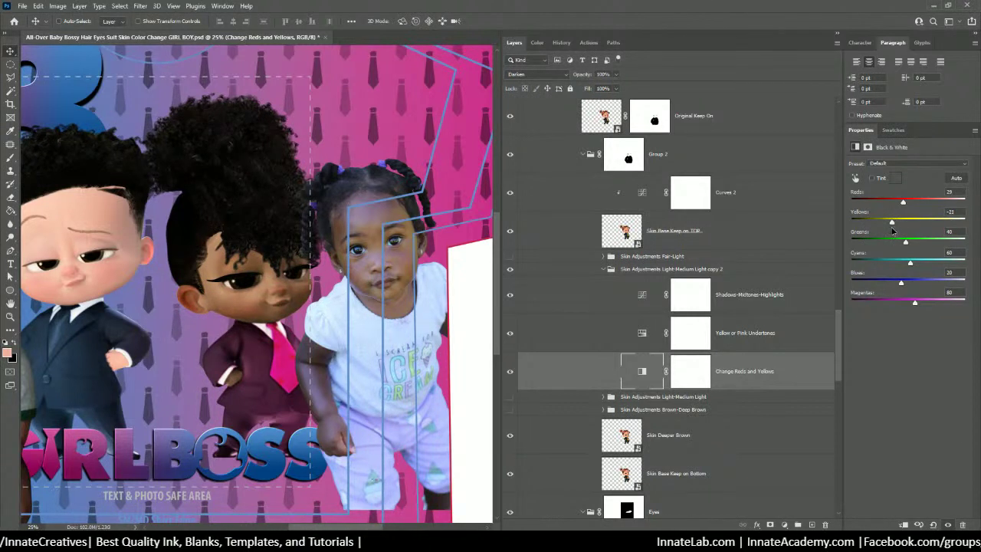
drag(892, 230, 890, 229)
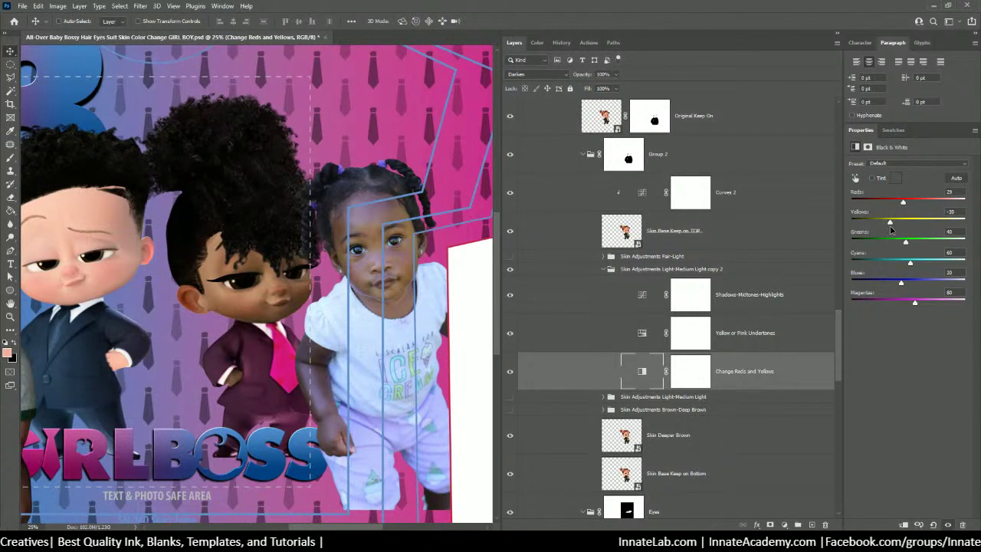
Lower the midtone point of the duplicated group's Shadows-Midtones-Highlights curve to input 97 and output 132
click(643, 295)
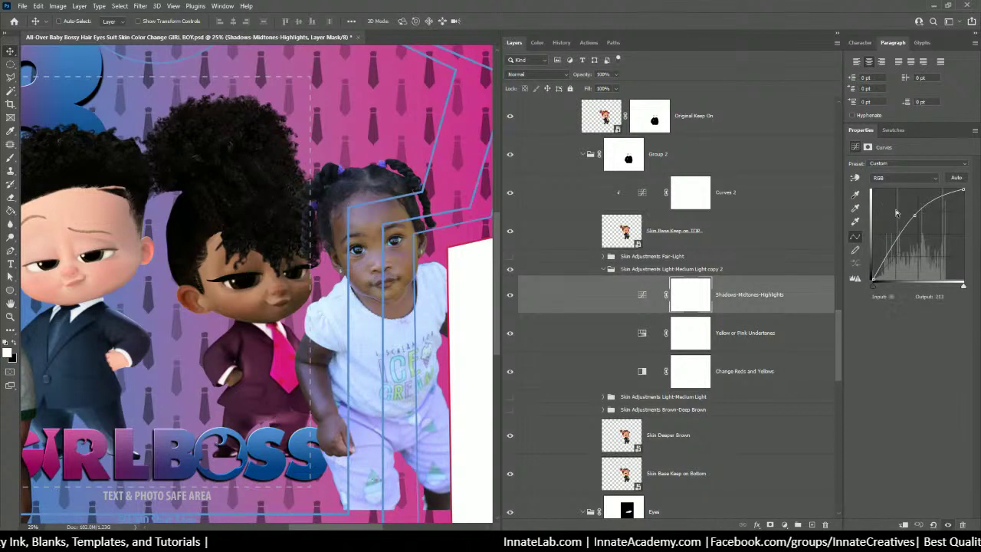
drag(914, 215, 877, 224)
drag(878, 224, 907, 230)
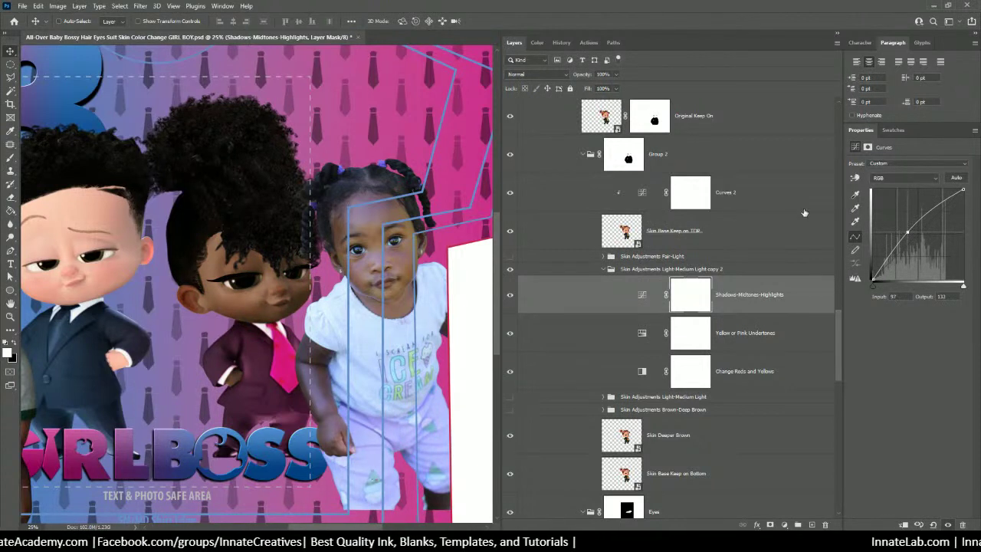
Compare the girl's skin with the duplicated group's Yellow or Pink Undertones adjustment shown and hidden, close up and zoomed out
click(722, 329)
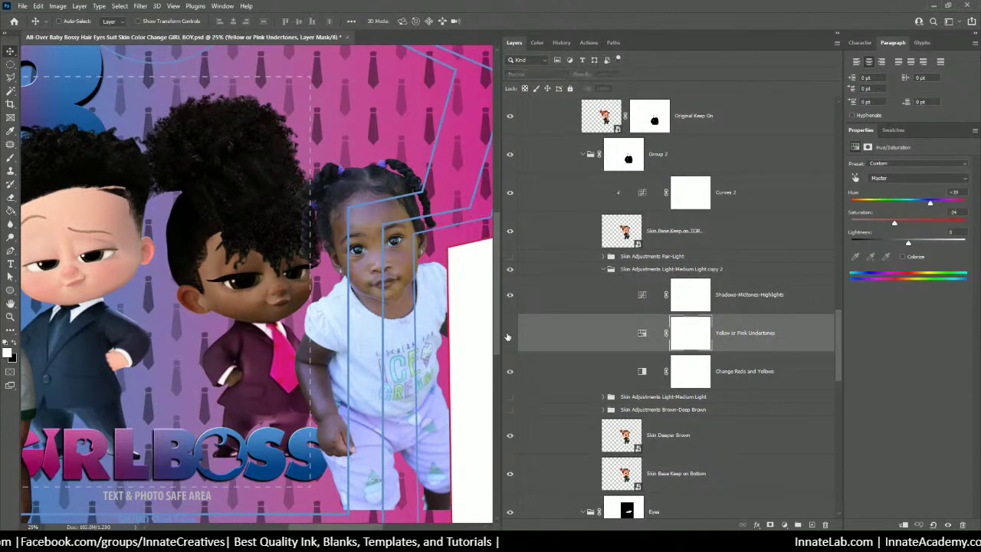
click(509, 334)
click(509, 335)
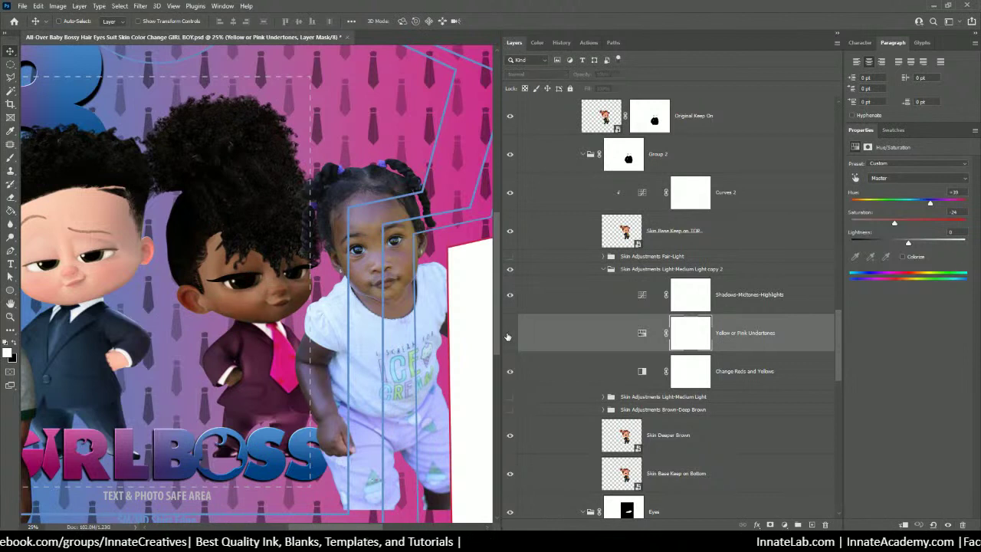
click(509, 335)
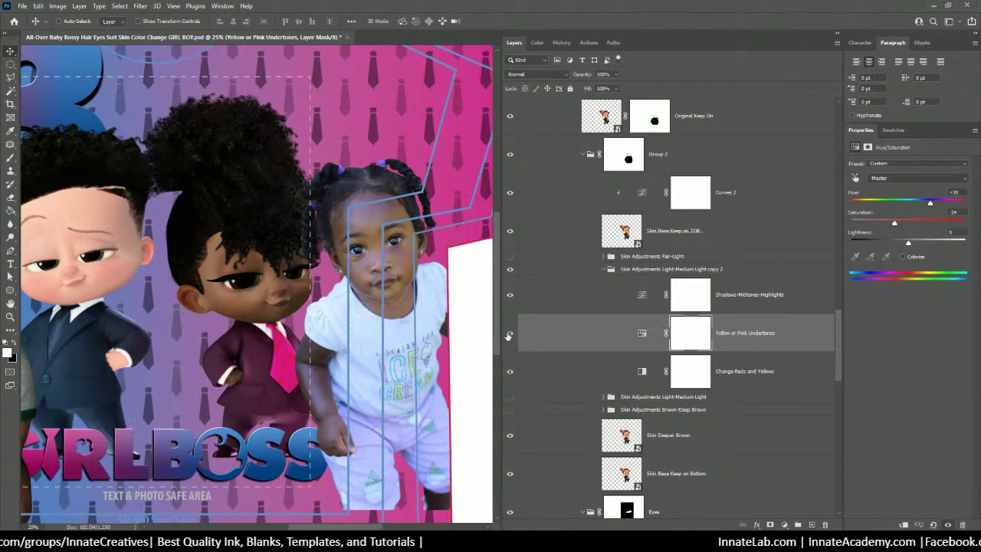
click(508, 335)
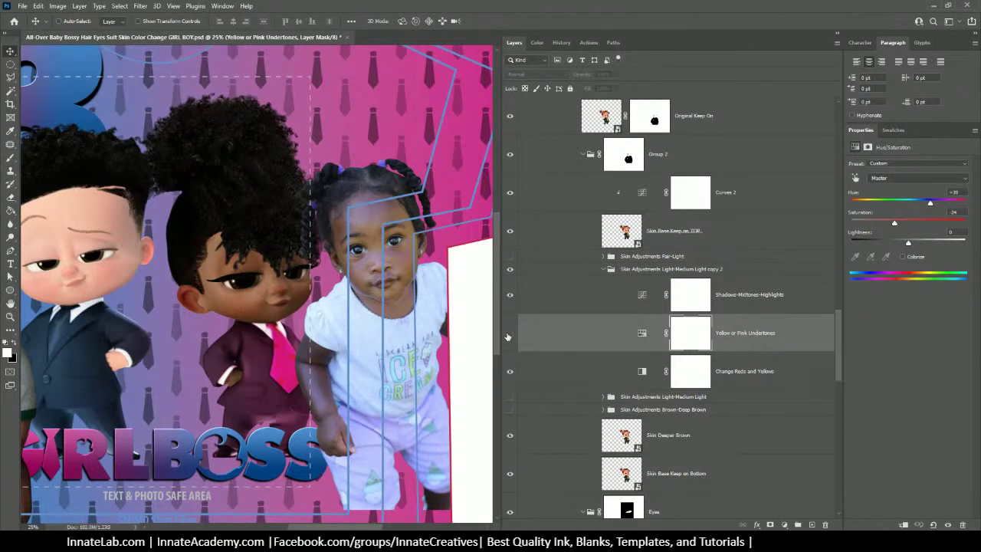
key(ctrl+minus)
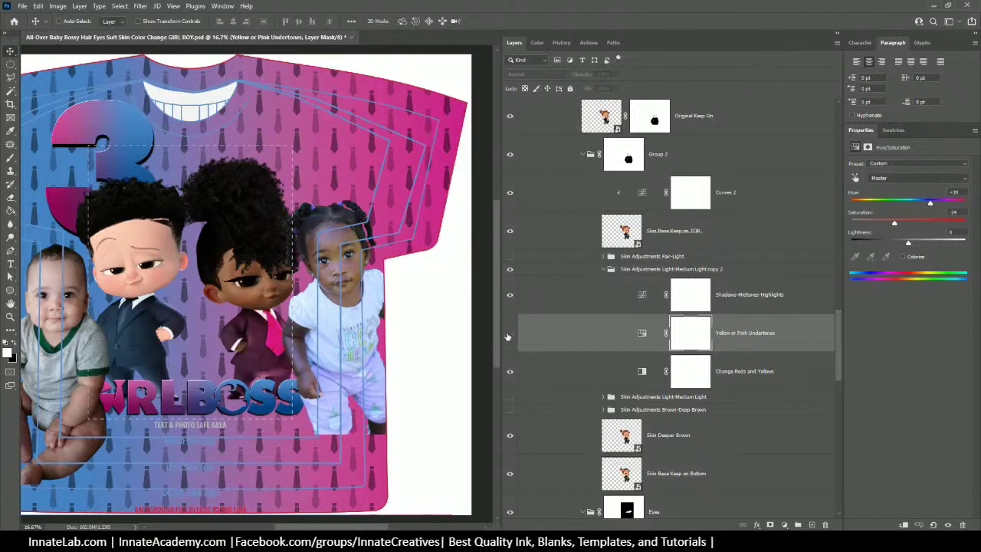
click(508, 334)
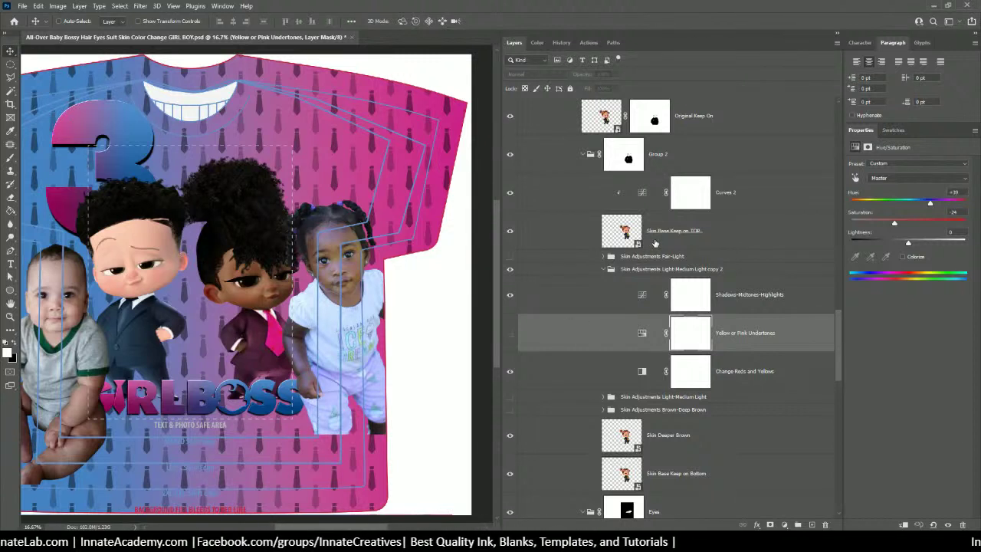
Compare the girl's skin with the Skin Base Keep on TOP layer hidden and shown, and view the whole shirt
click(655, 243)
click(511, 232)
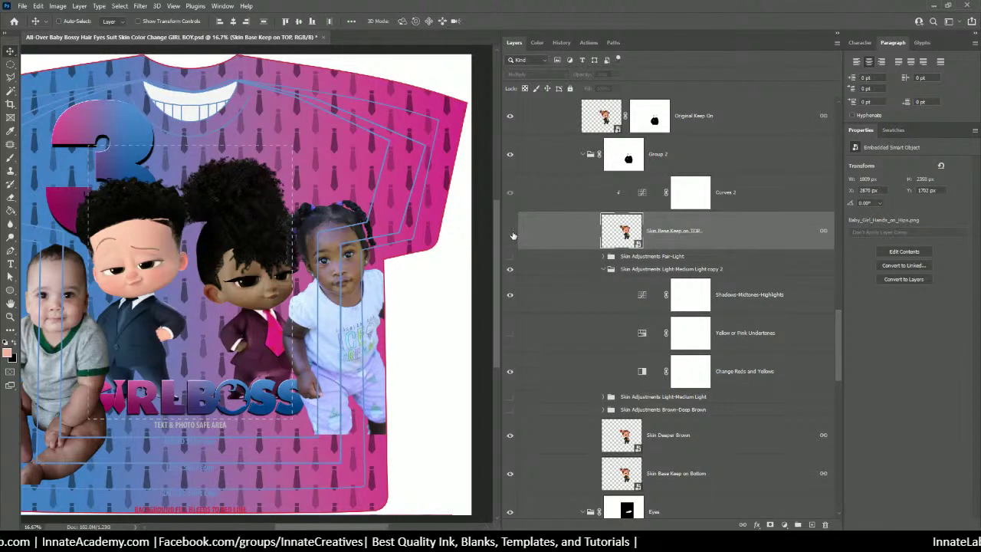
click(510, 233)
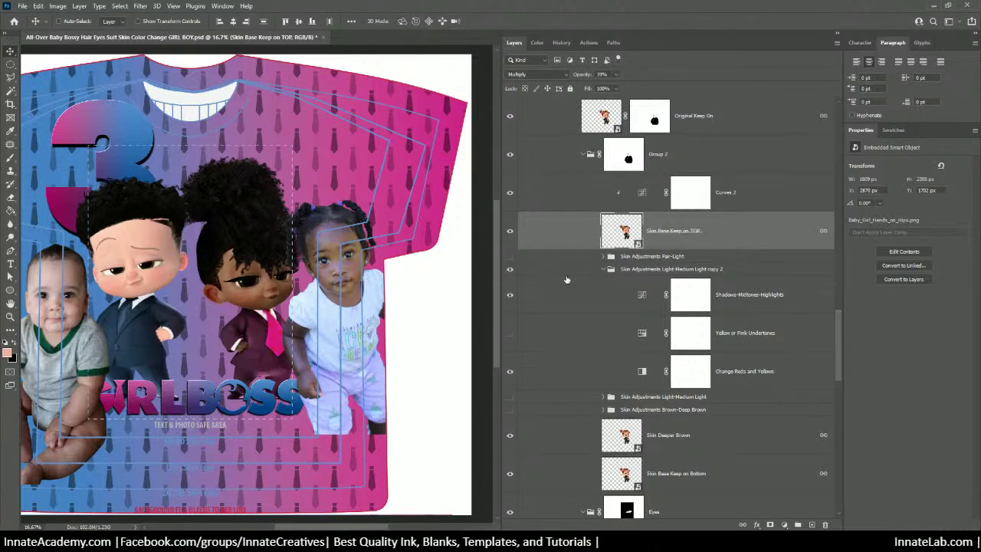
scroll(566, 280, down, 2)
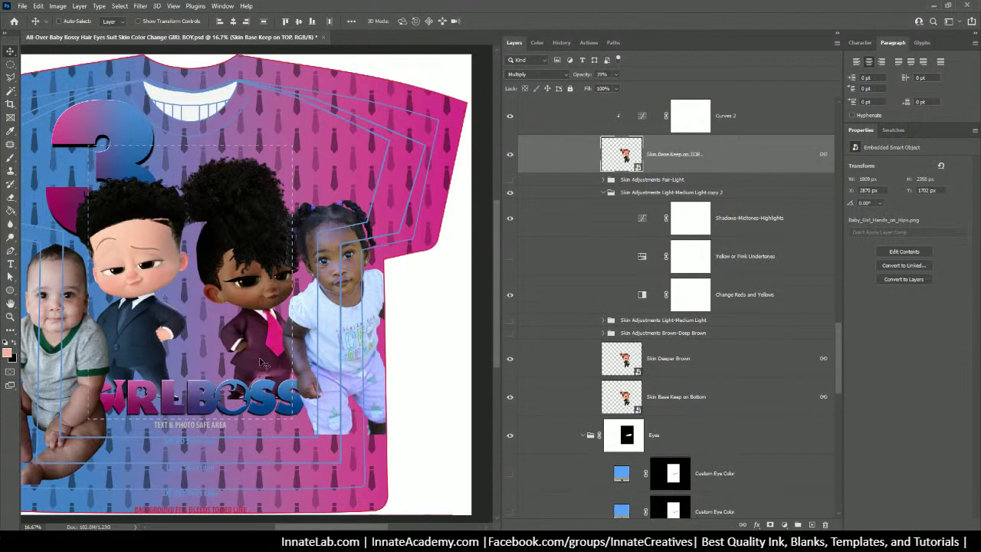
key(ctrl+minus)
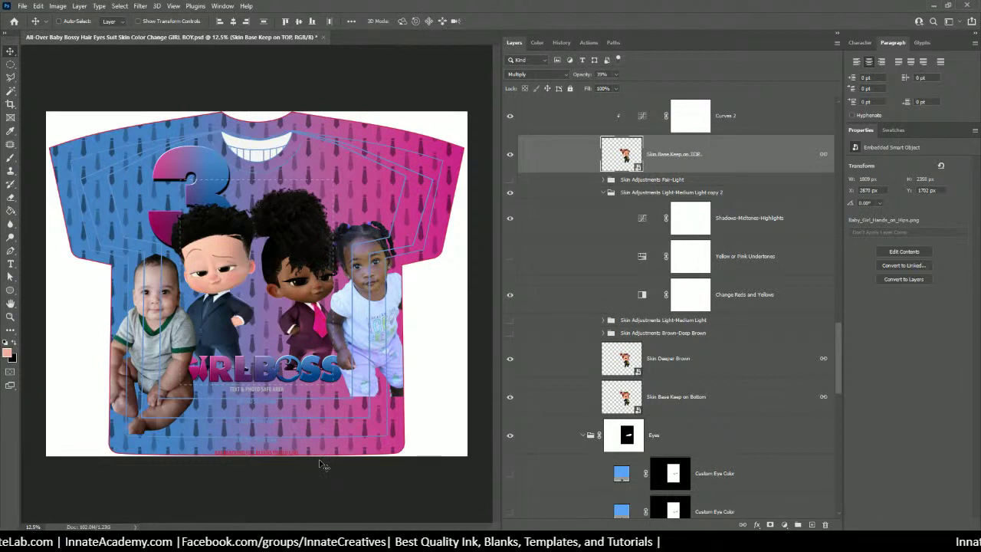
Collapse the duplicated Light-Medium Light group and compare the girl's skin with that group hidden and shown
click(707, 194)
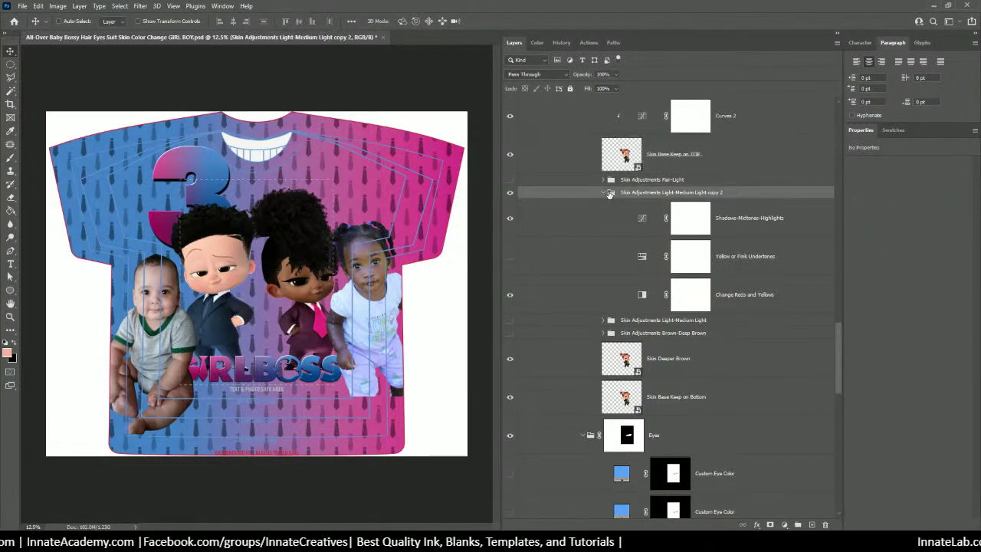
click(603, 192)
click(509, 193)
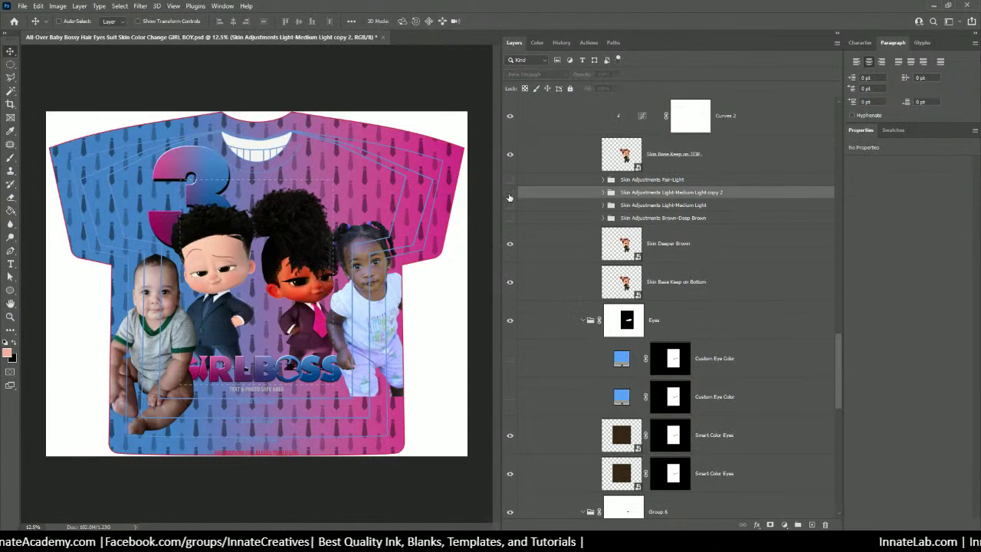
click(510, 194)
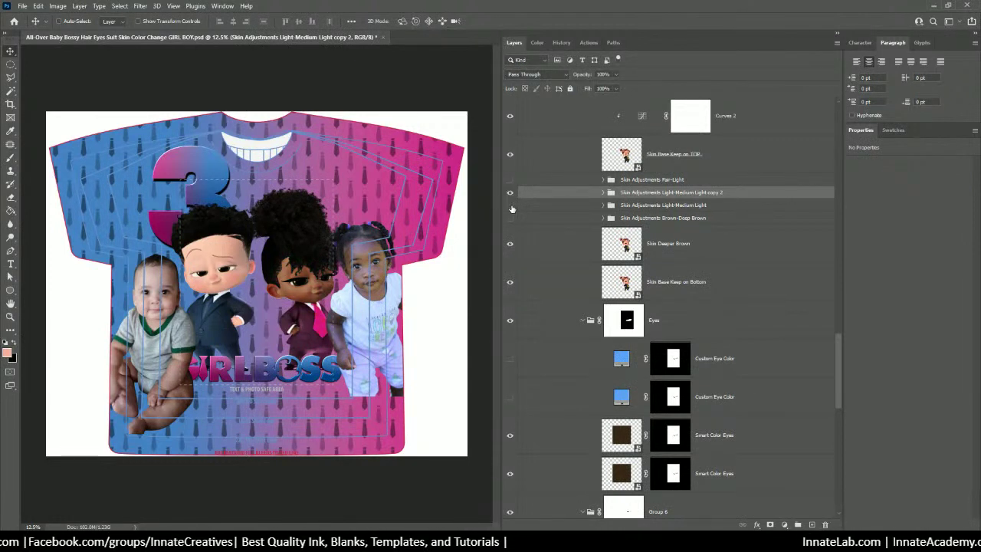
Delete the duplicated Skin Adjustments Light-Medium Light copy 2 group
double_click(664, 192)
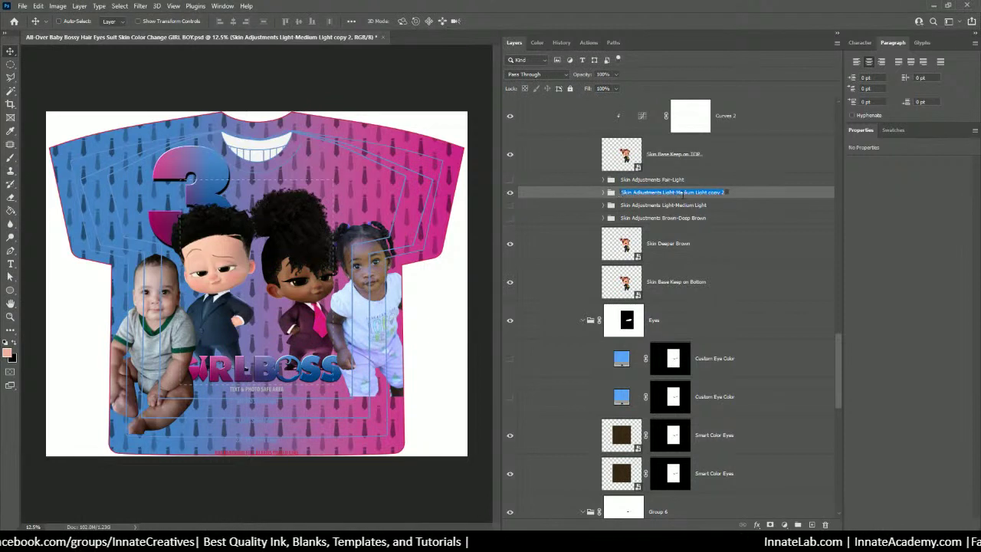
click(731, 193)
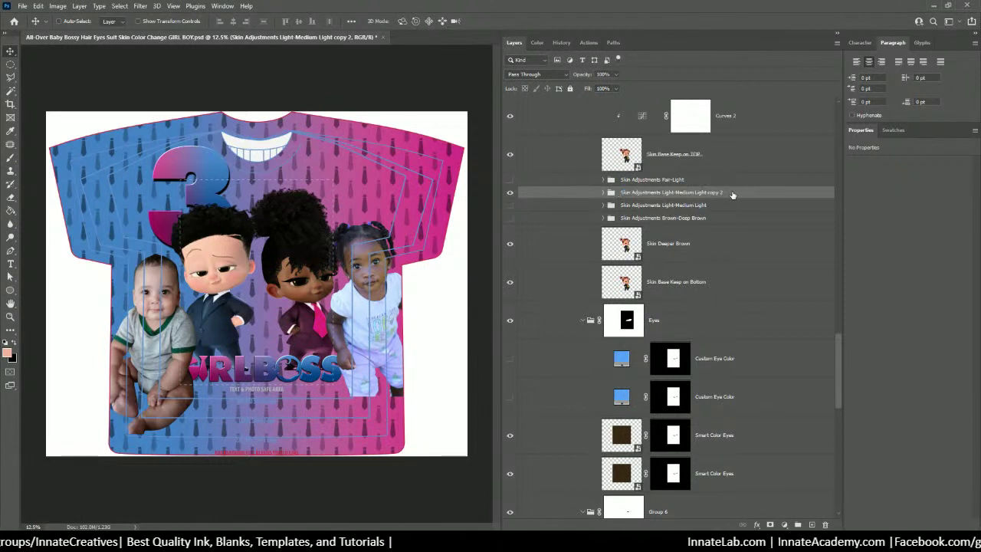
key(Delete)
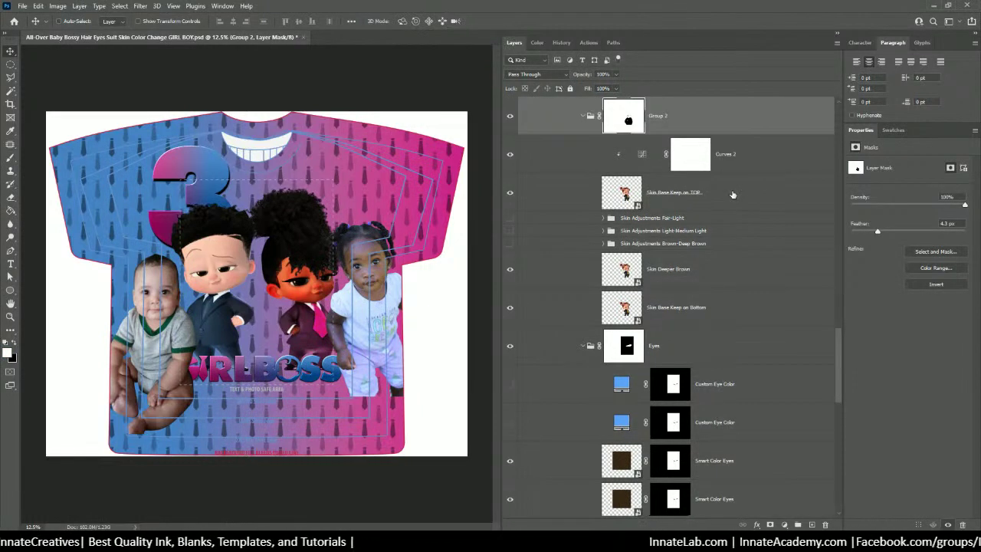
Show the girl's original Skin Adjustments Light-Medium Light group, comparing her skin with it hidden and shown
click(659, 231)
click(510, 232)
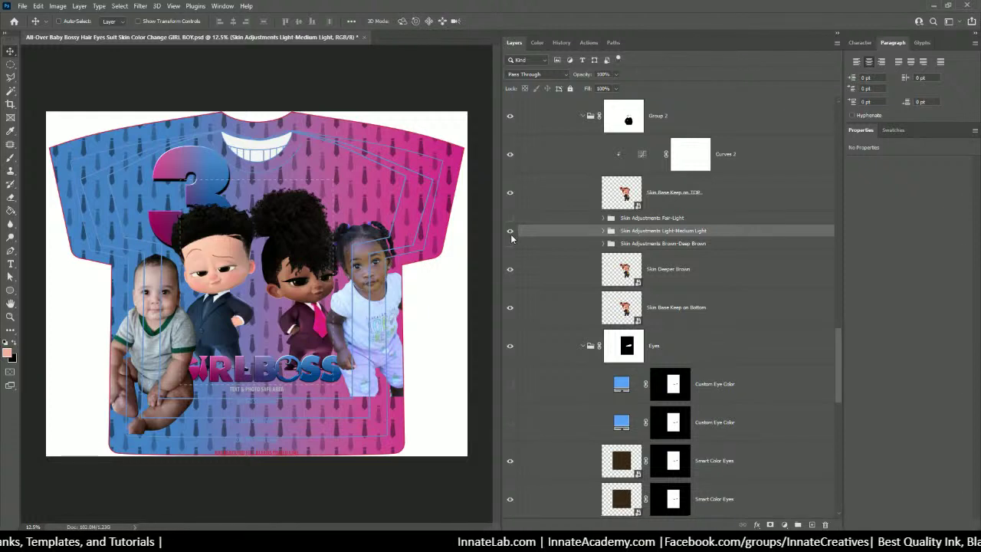
click(511, 231)
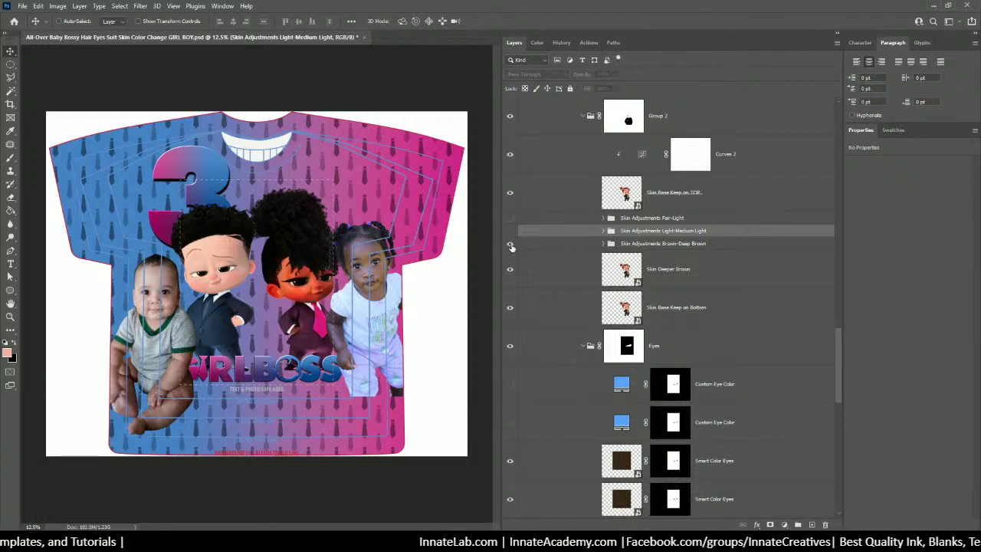
click(510, 231)
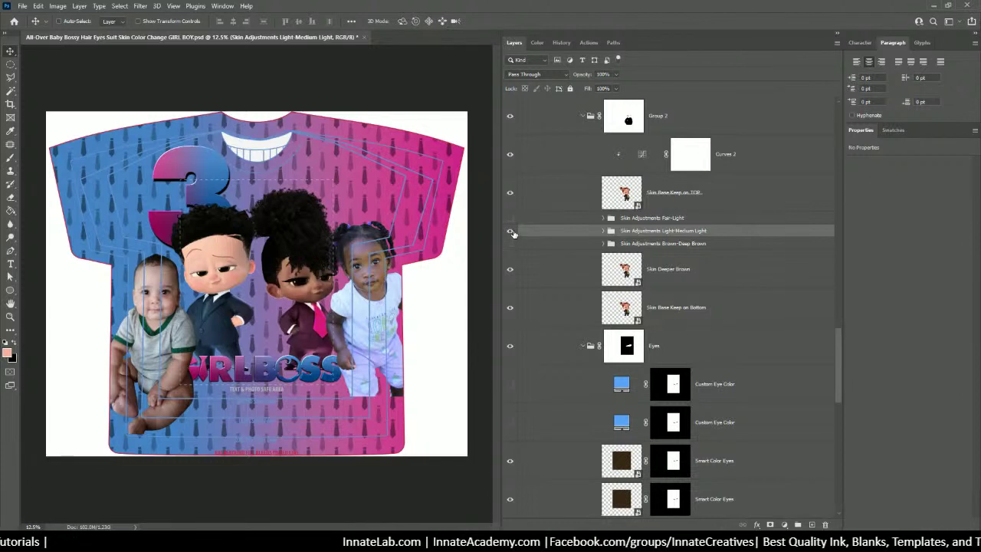
Compare the girl's skin with the Light-Medium Light group, Brown-Deep Brown group and Skin Deeper Brown layer alternately hidden and shown
click(511, 231)
click(510, 243)
click(510, 231)
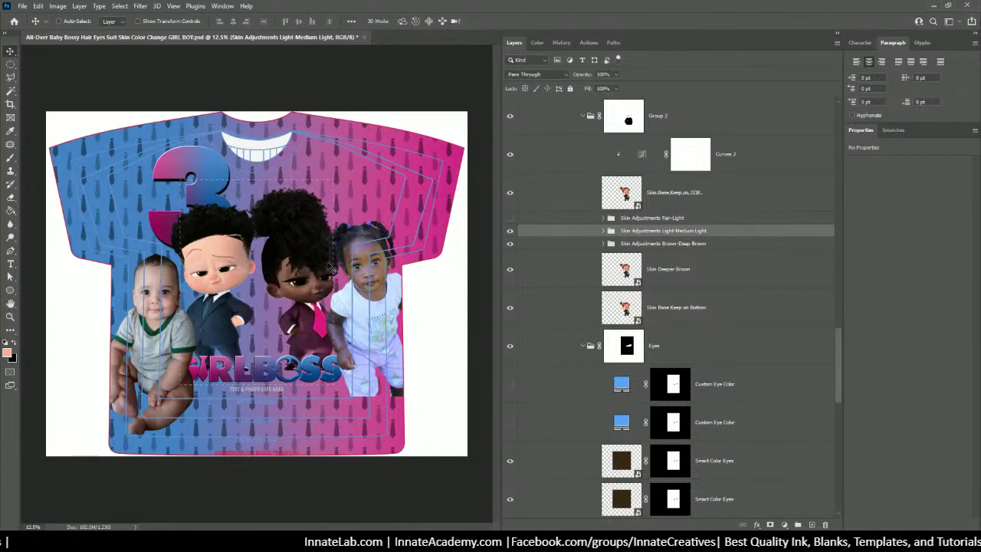
click(510, 268)
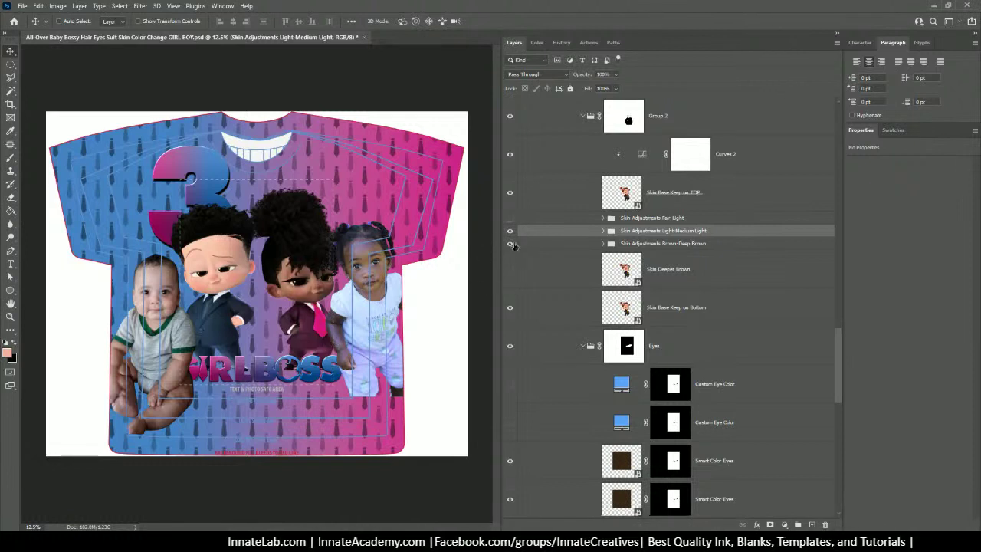
click(506, 243)
click(510, 269)
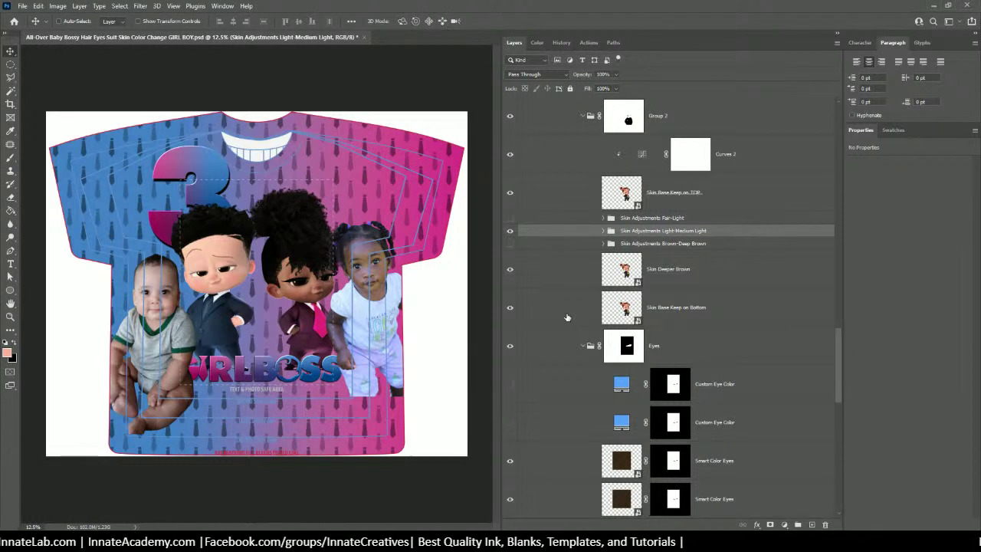
Compare the girl's skin with Skin Base Keep on TOP hidden and shown, and review the layers inside the Skin Adjustments Fair-Light group
click(675, 195)
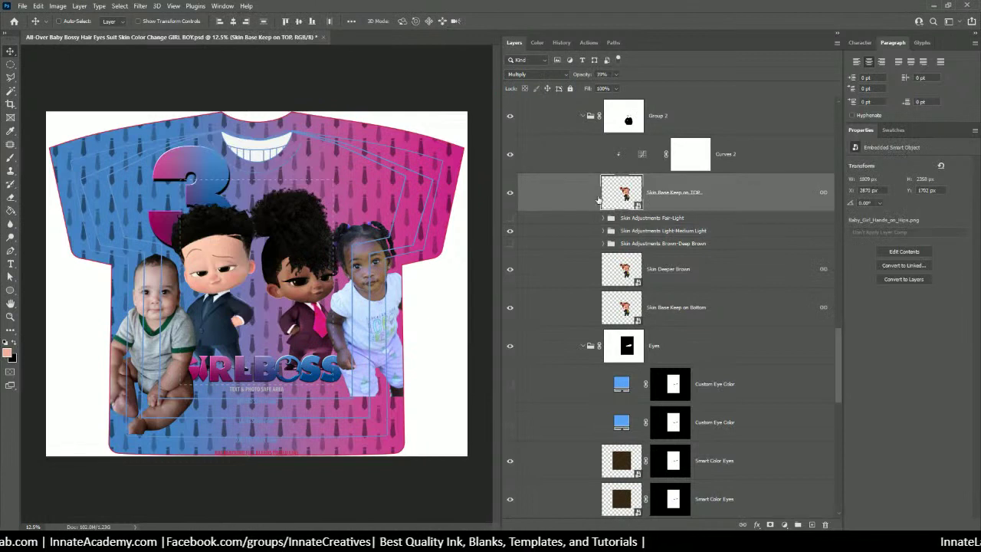
click(511, 193)
click(510, 193)
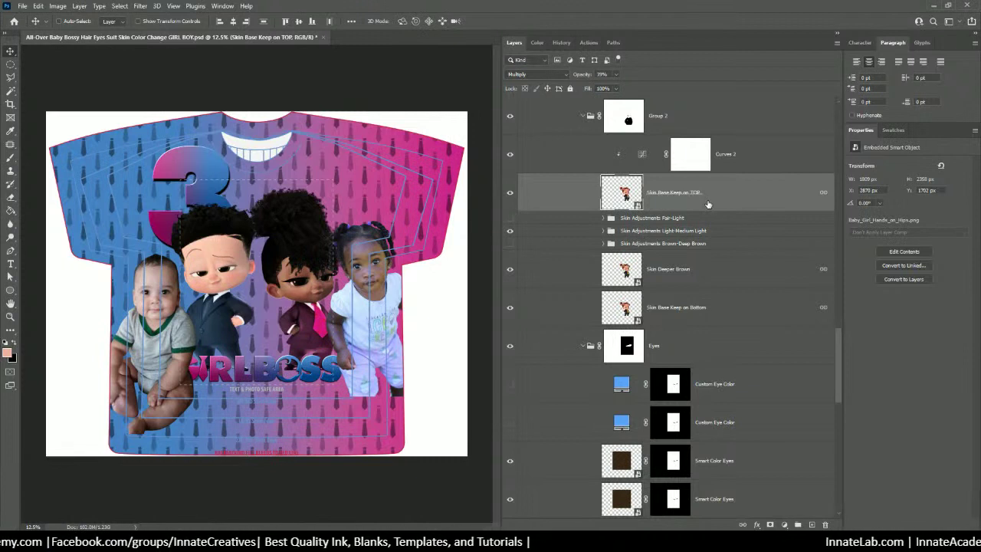
click(602, 218)
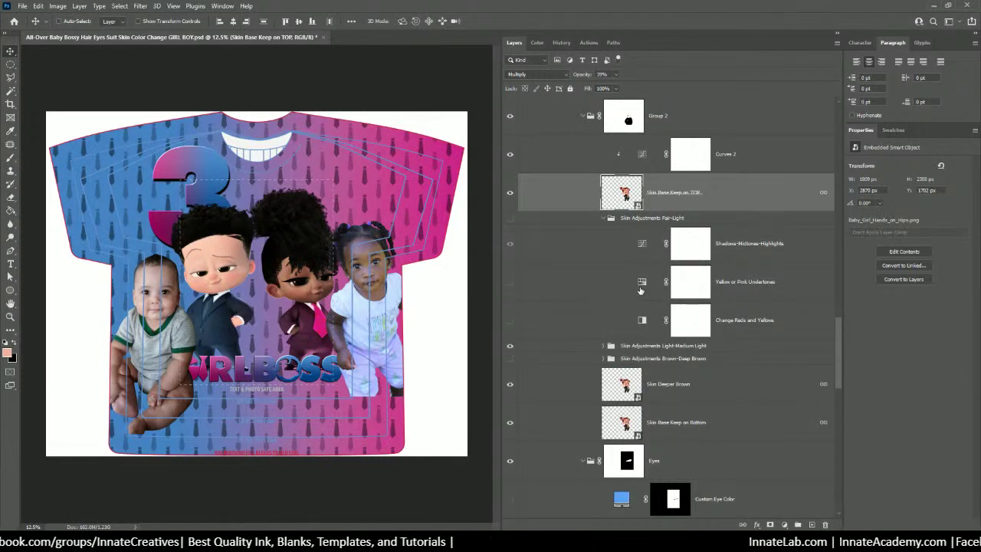
click(604, 219)
Show the girl's Skin Adjustments Brown-Deep Brown group, comparing her skin with the Skin Deeper Brown layer hidden and shown
click(664, 245)
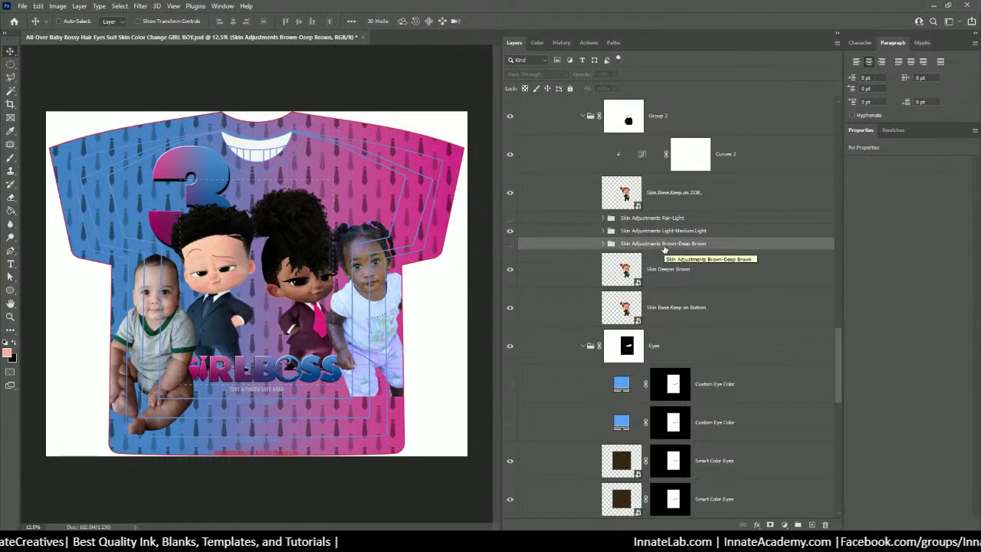
click(510, 245)
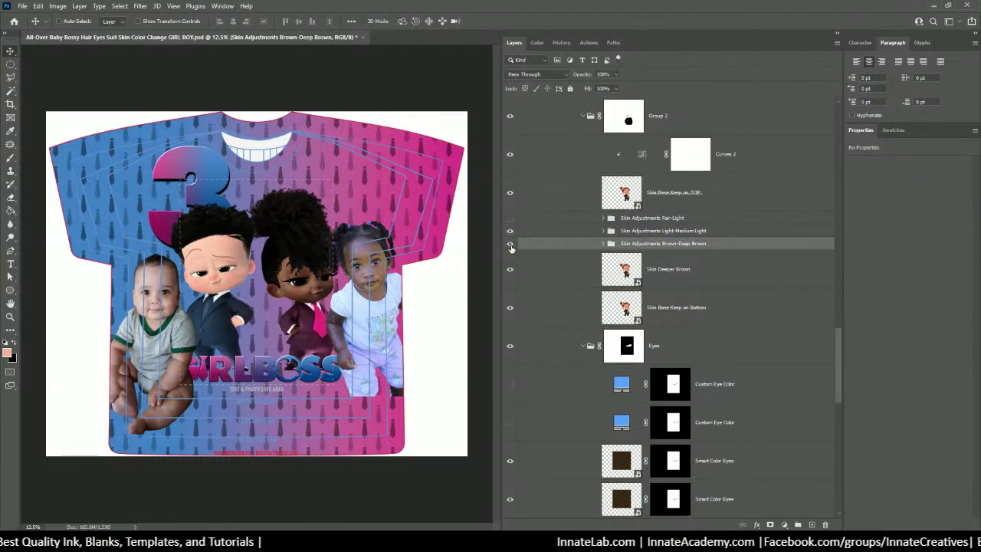
click(509, 269)
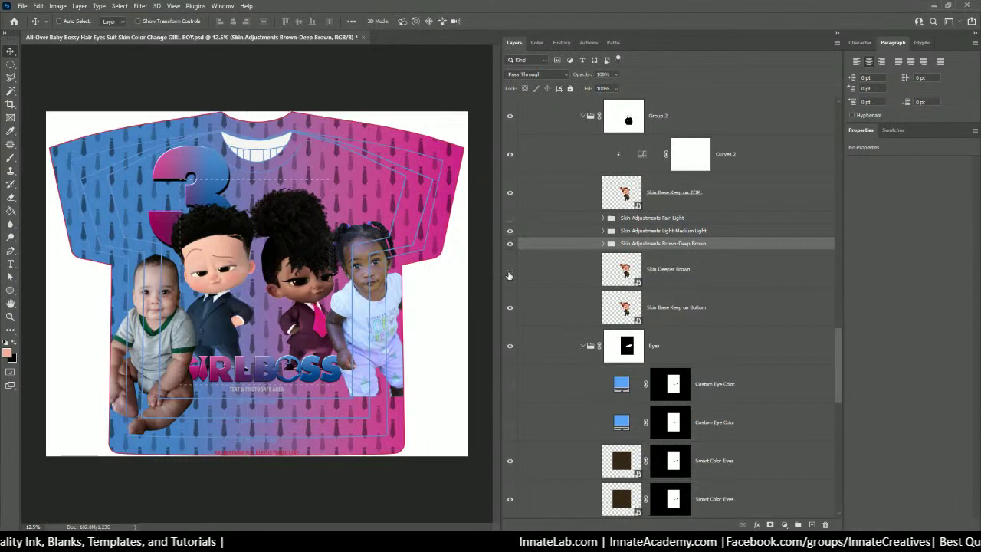
click(510, 272)
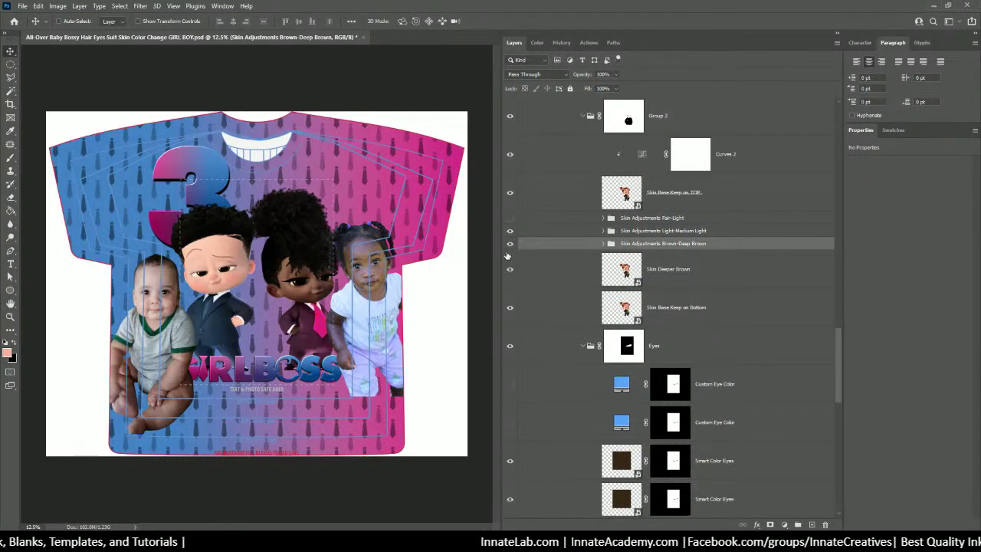
Find the girl's Curly Hair group and compare the character with that group hidden and shown
scroll(550, 291, up, 1)
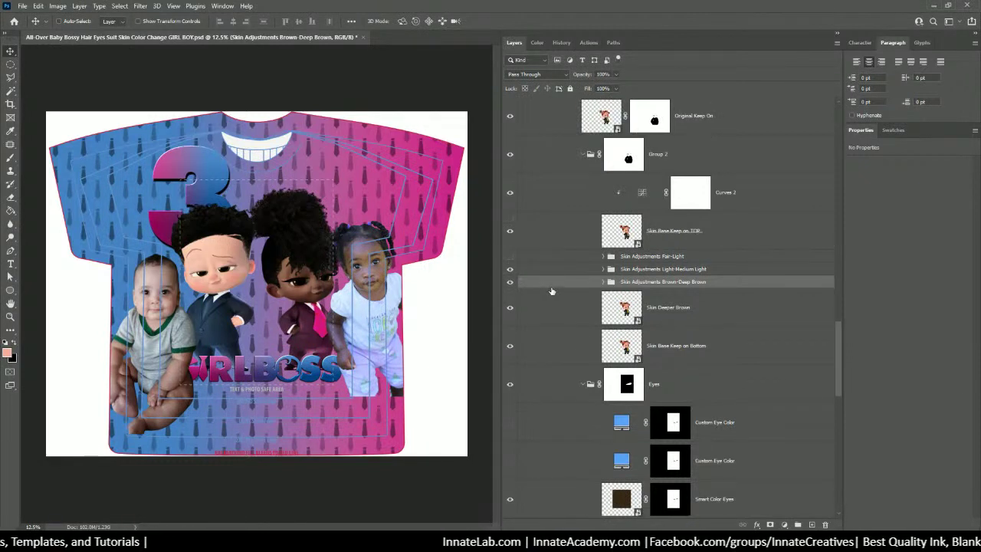
scroll(568, 318, down, 3)
scroll(568, 319, down, 1)
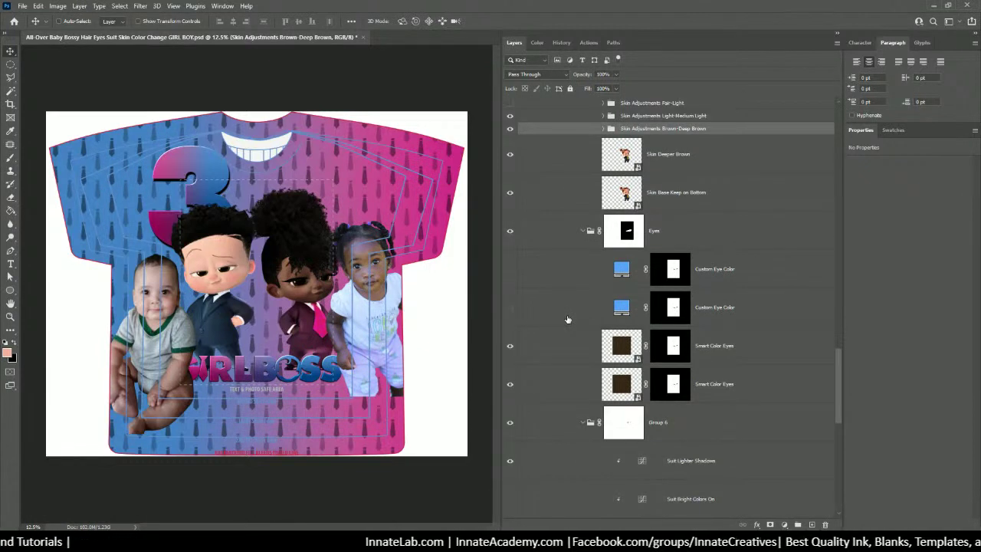
scroll(576, 306, up, 5)
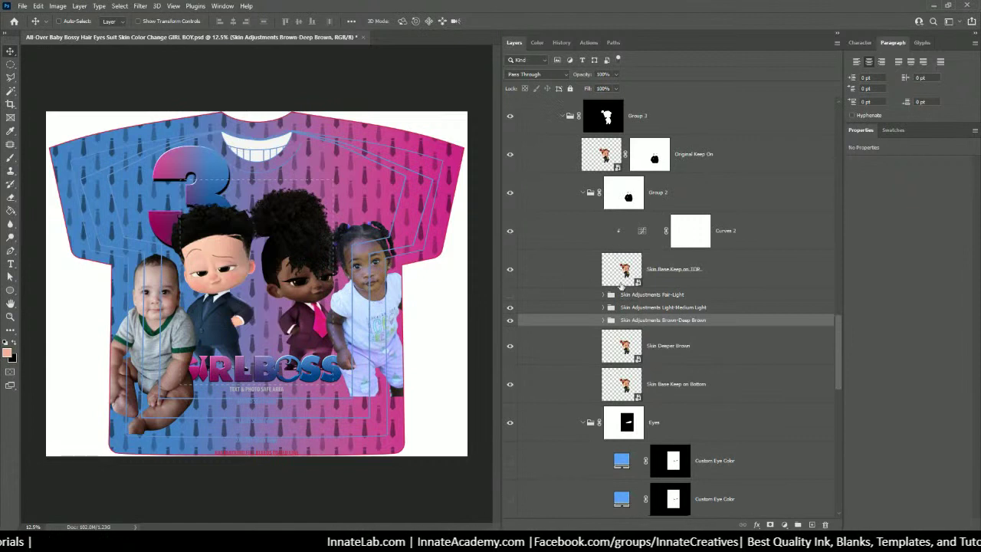
scroll(597, 291, up, 6)
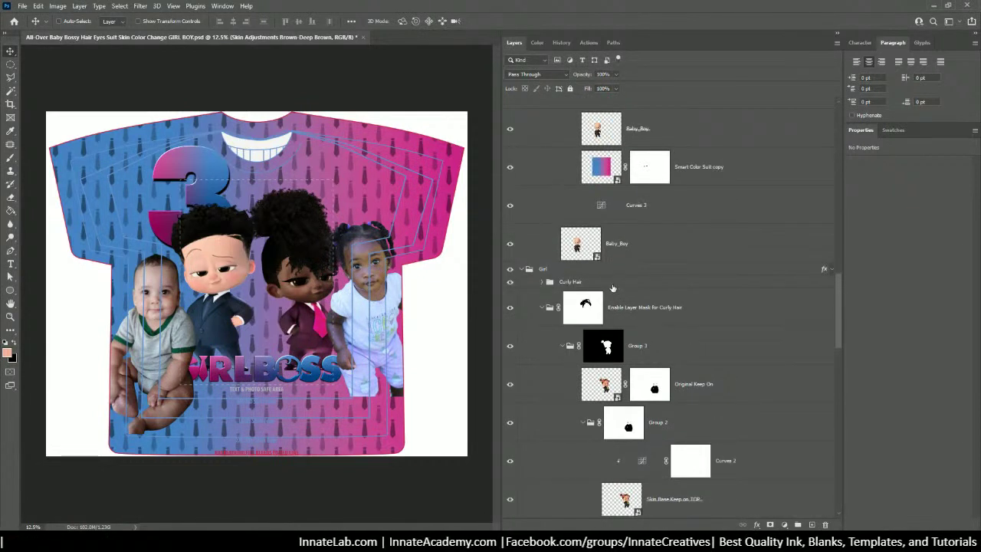
click(567, 283)
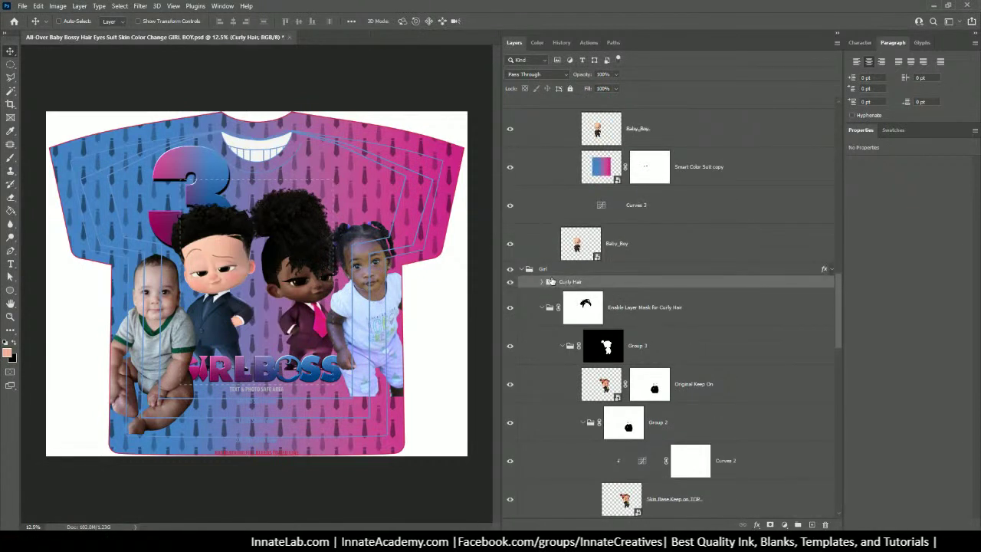
click(510, 282)
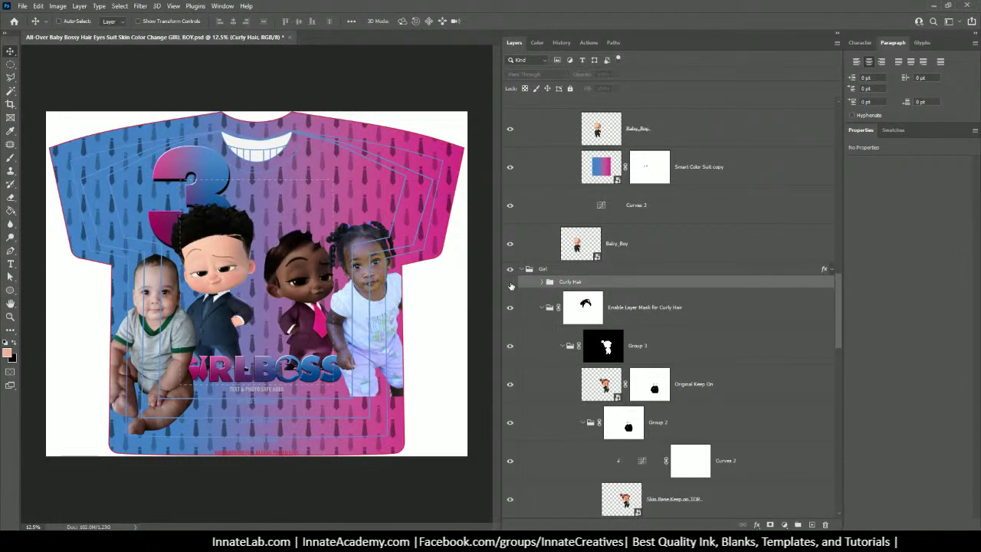
click(510, 284)
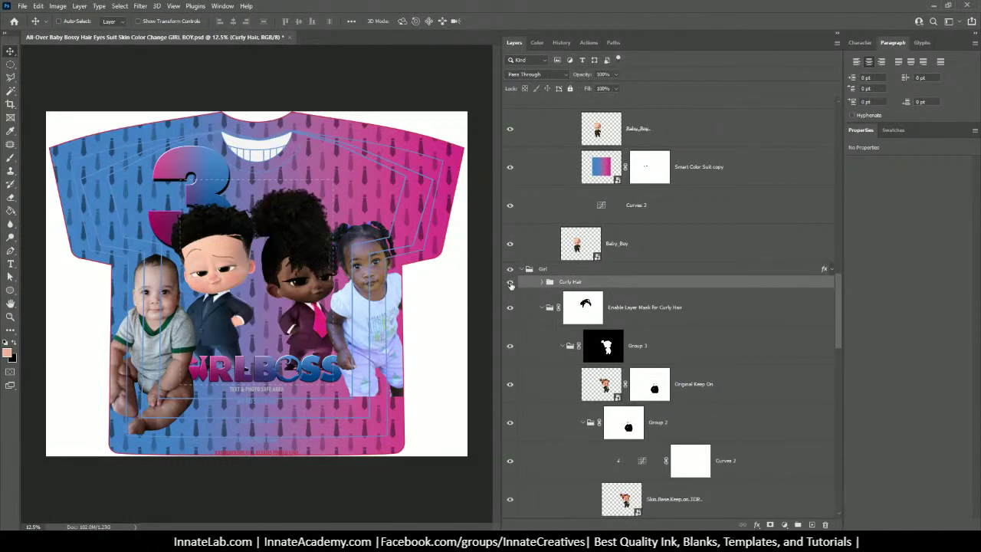
click(511, 283)
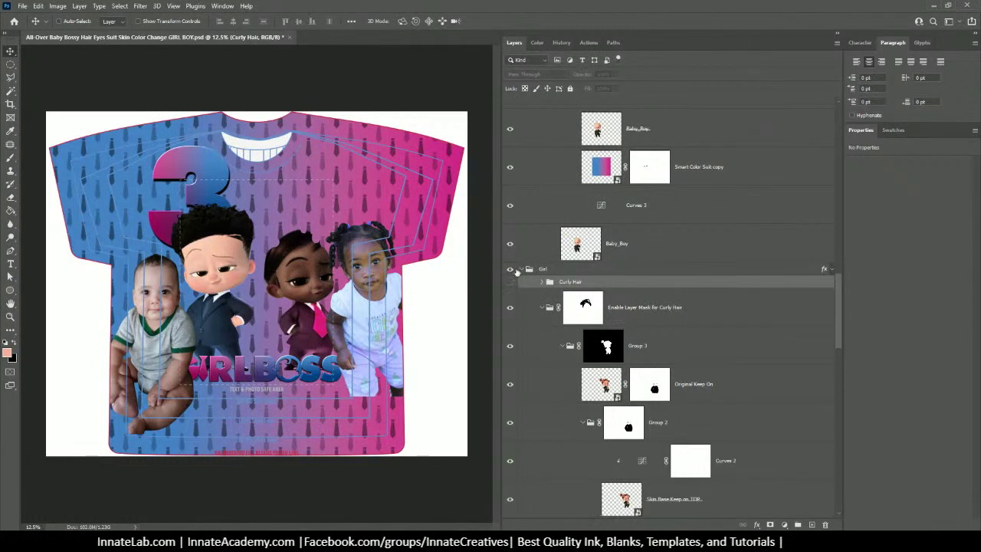
click(511, 282)
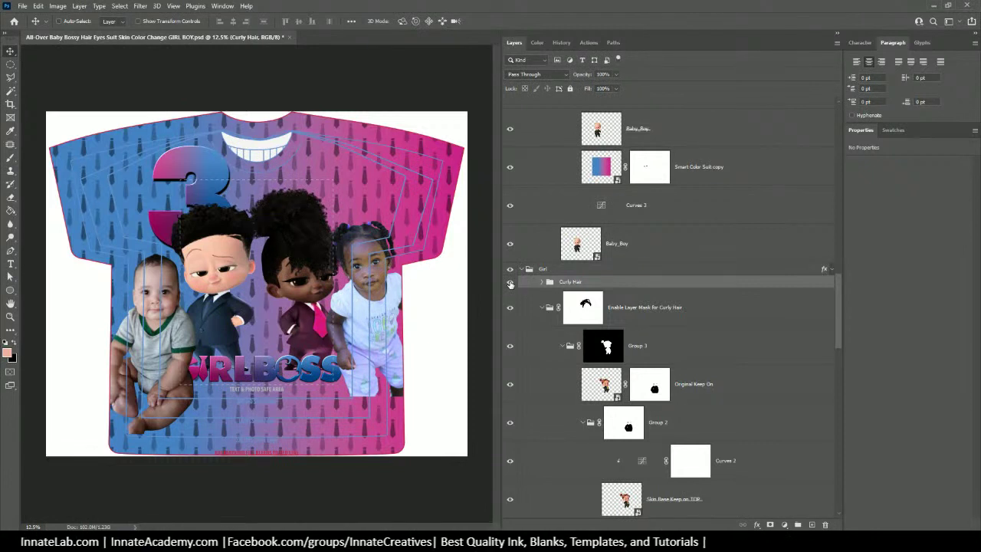
click(510, 283)
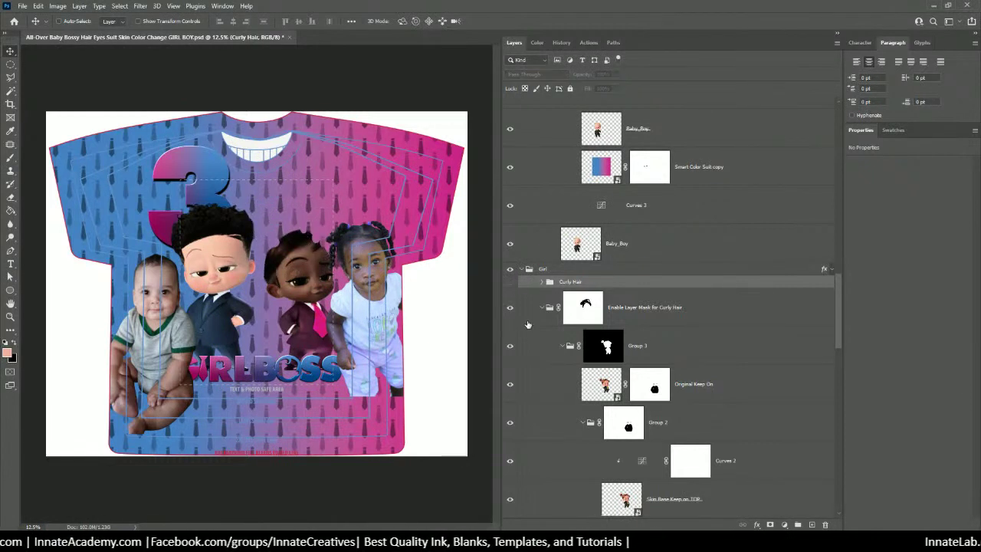
click(510, 283)
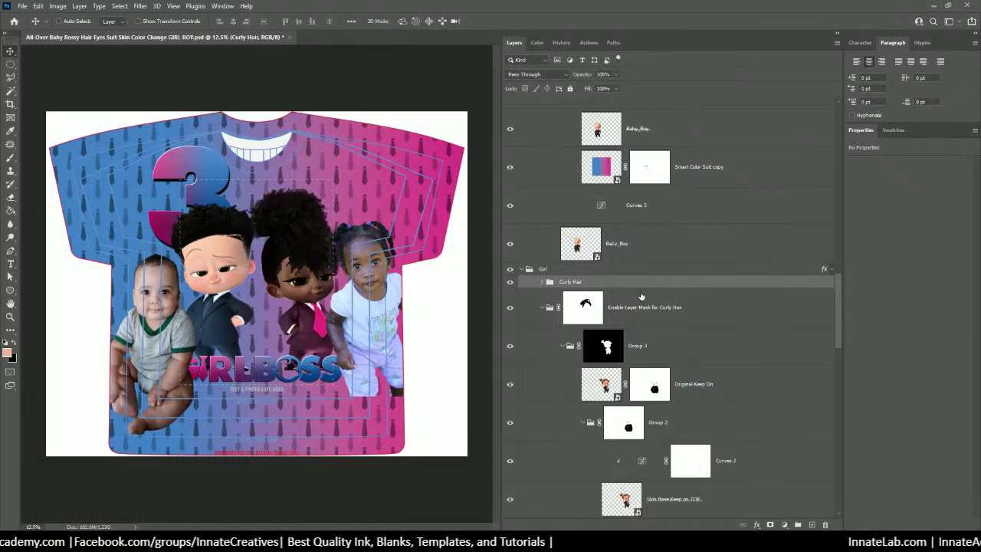
Disable the layer mask on the girl's Enable Layer Mask for Curly Hair group and hide her Curly Hair group
click(595, 306)
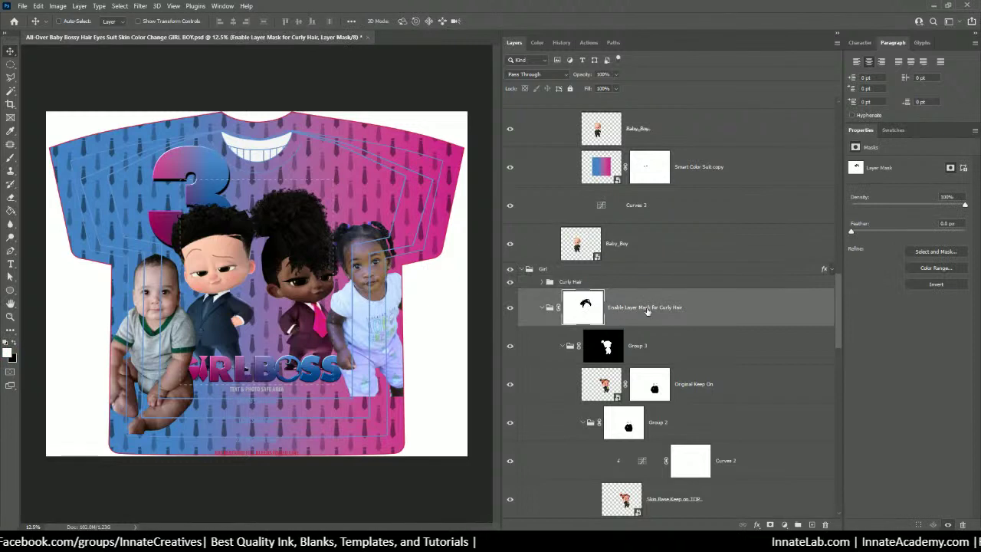
right_click(587, 305)
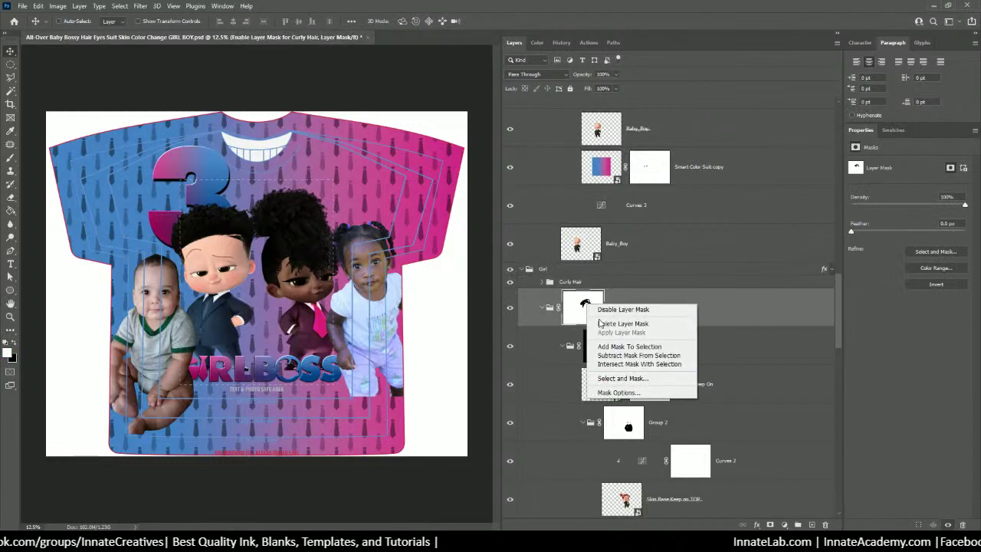
click(617, 309)
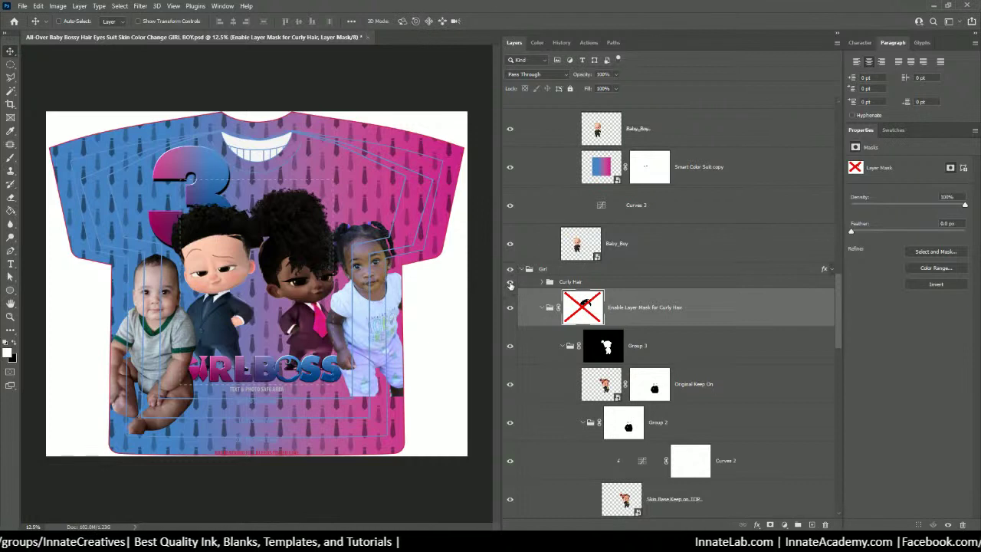
click(510, 283)
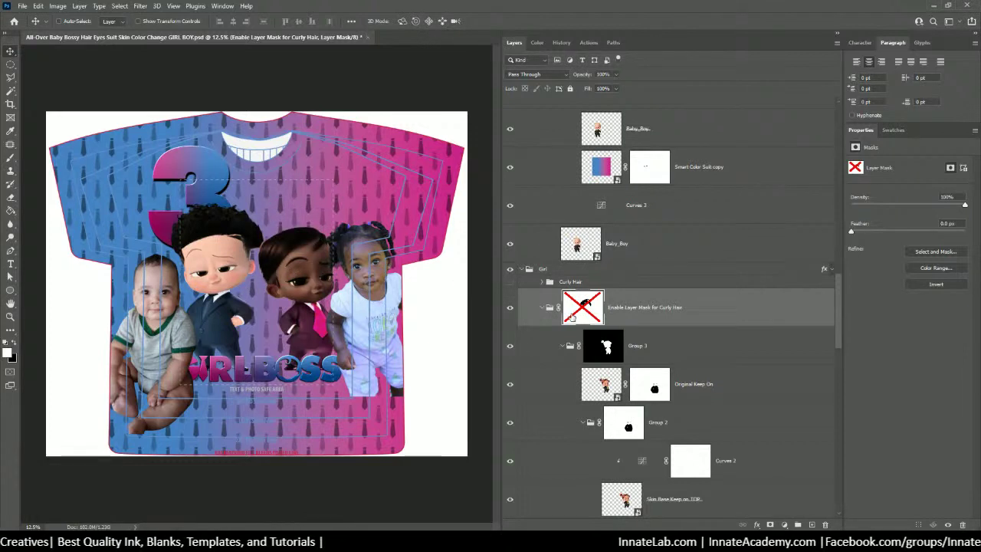
scroll(606, 318, down, 2)
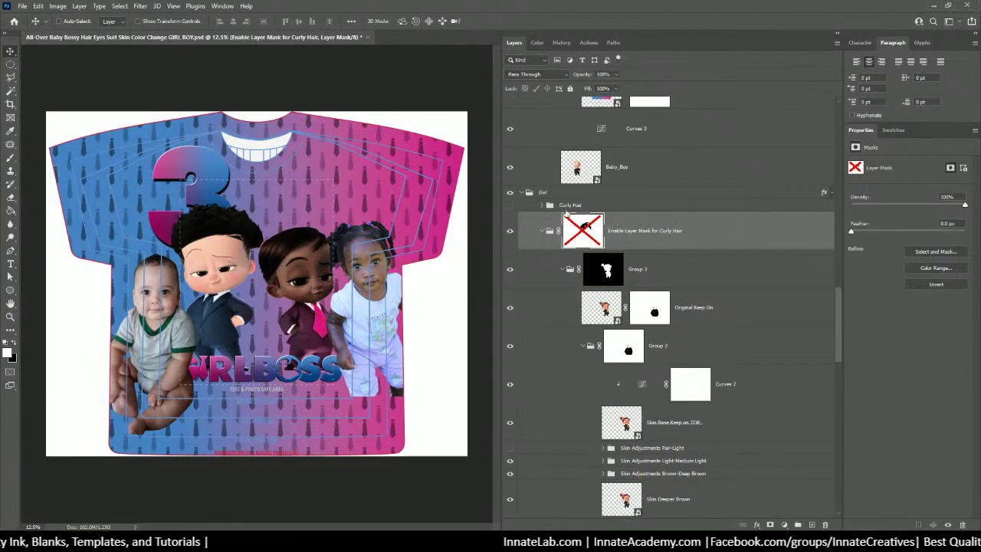
click(519, 230)
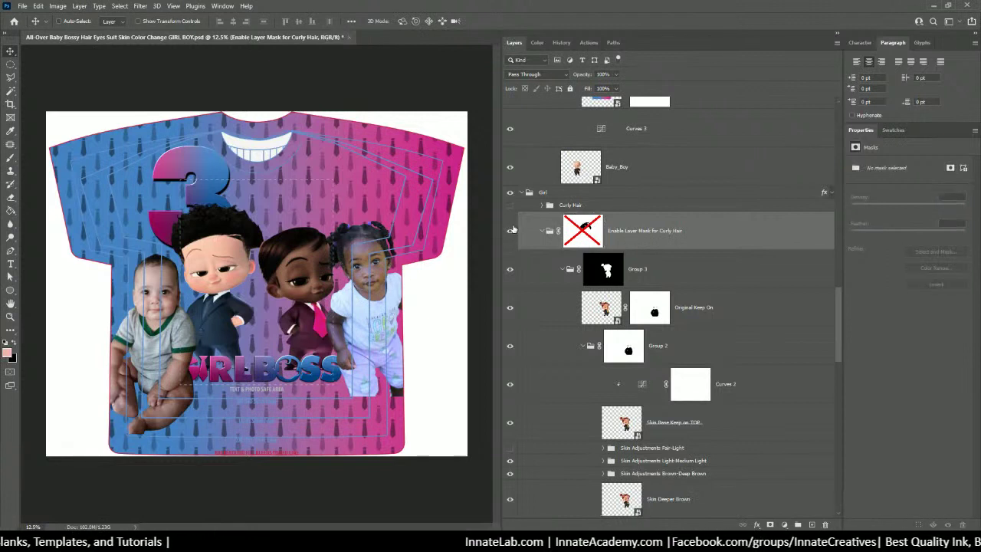
Show the girl's Curly Hair group, comparing the character with the Enable Layer Mask for Curly Hair group hidden and shown
click(509, 205)
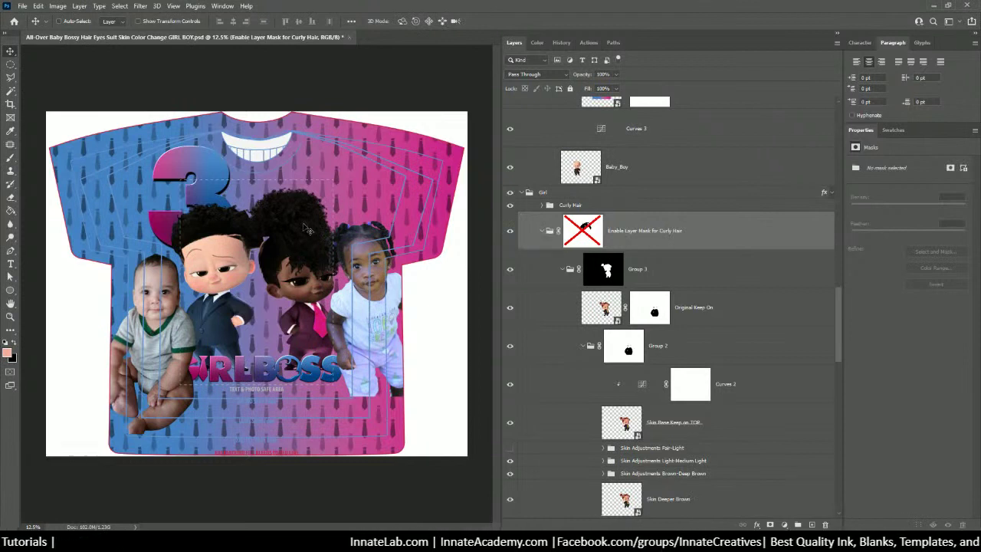
click(510, 233)
click(509, 234)
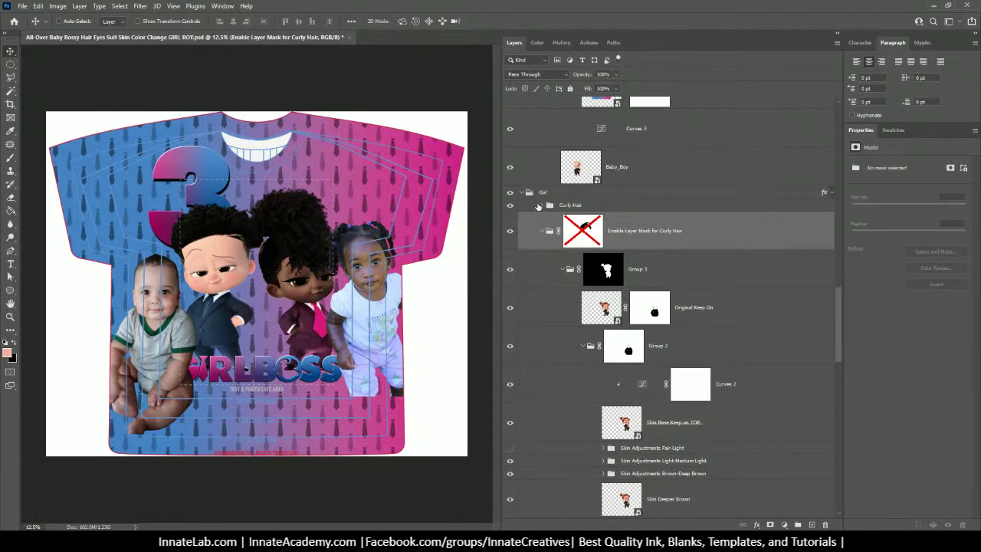
Review the contents of the girl's Curly Hair group and collapse it again
click(538, 205)
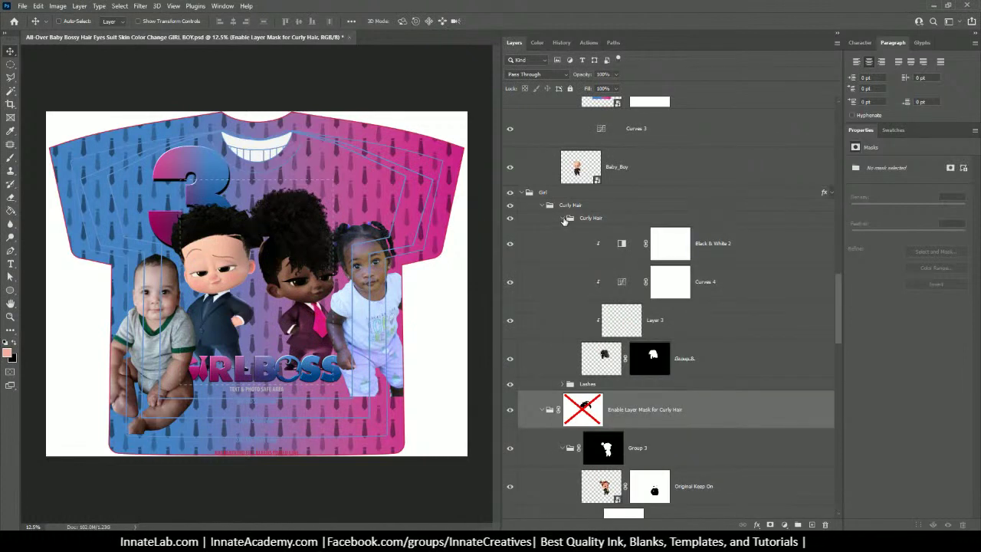
click(563, 219)
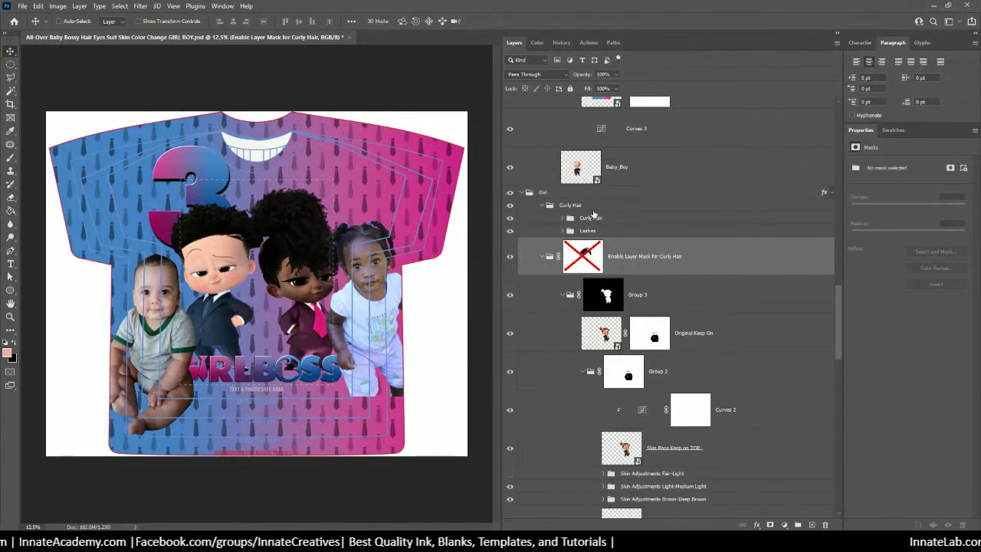
click(571, 206)
click(542, 206)
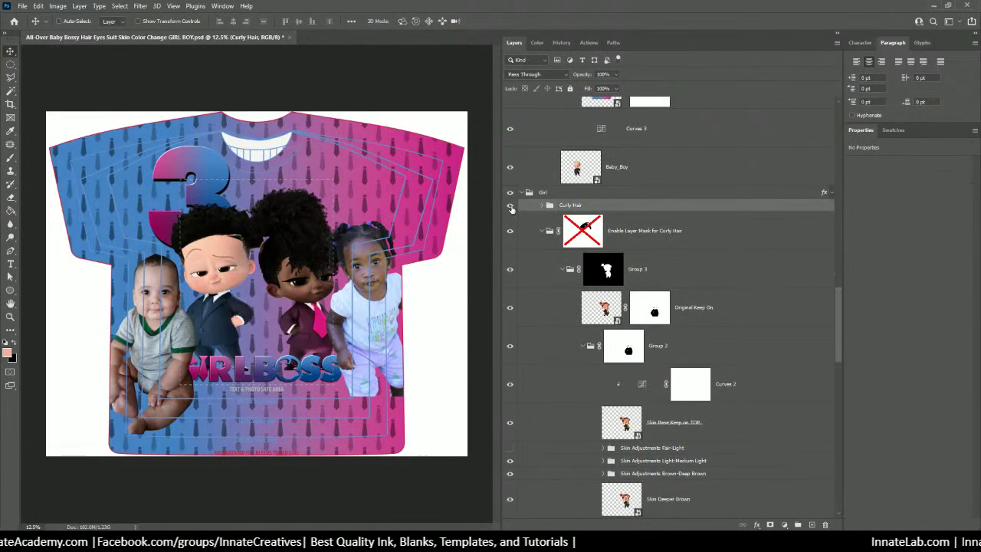
Compare the girl with Curly Hair hidden and shown, and re-enable the layer mask on the Enable Layer Mask for Curly Hair group
click(509, 205)
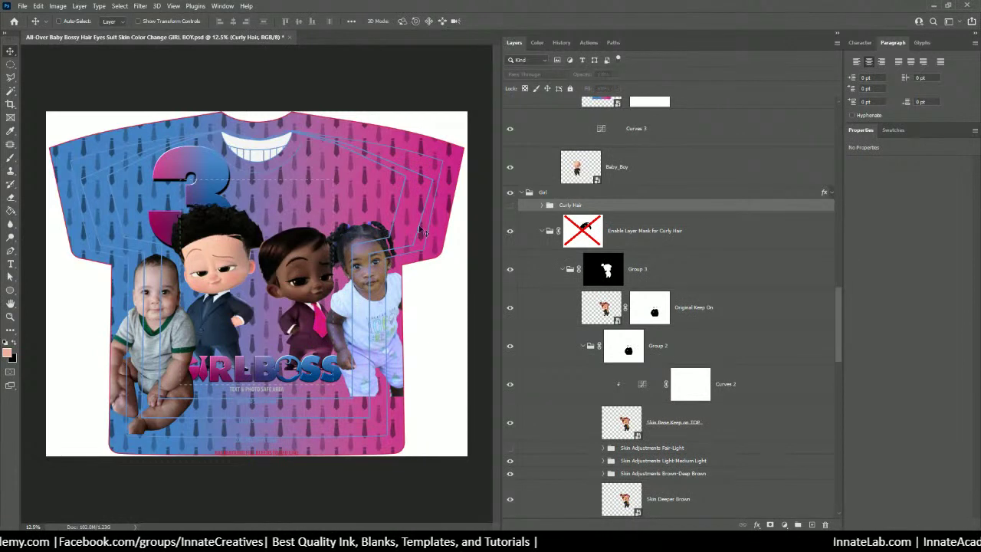
click(509, 207)
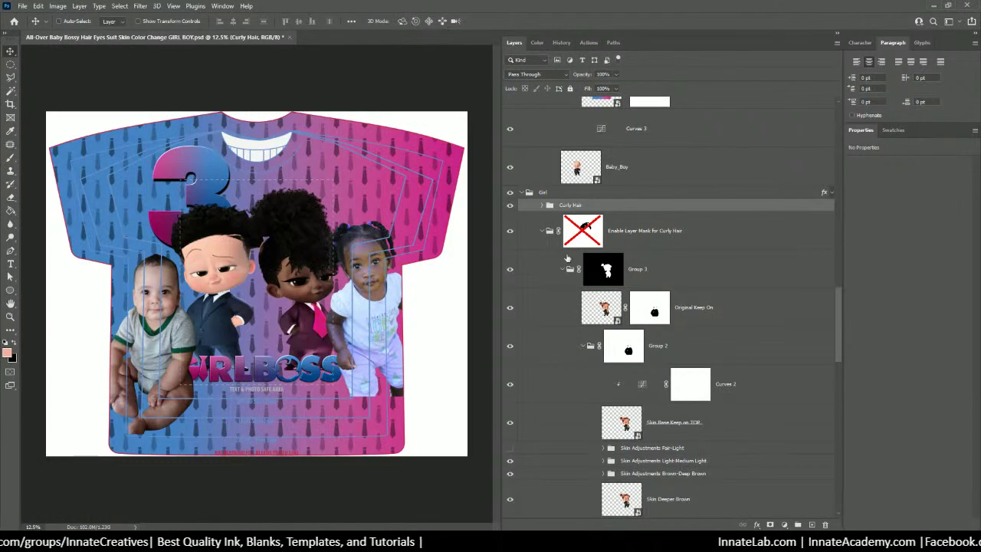
shift+click(585, 231)
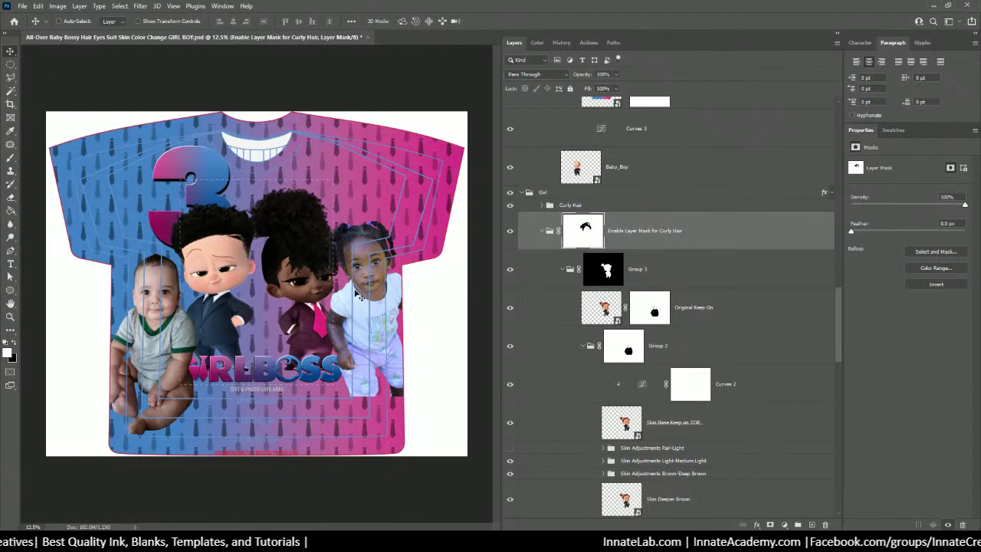
Select the boy's Curly Hair group and compare the character with the group hidden and shown
click(665, 235)
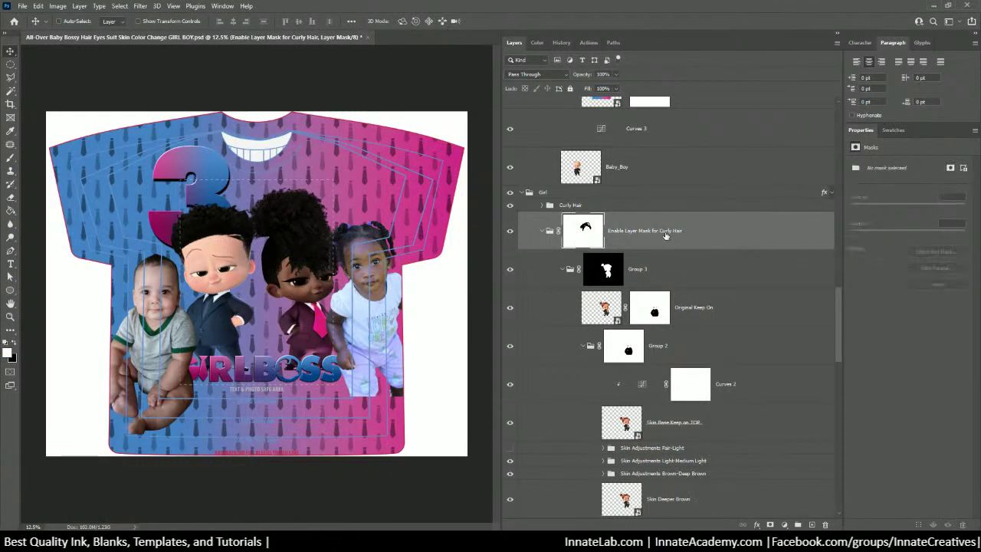
scroll(668, 228, up, 3)
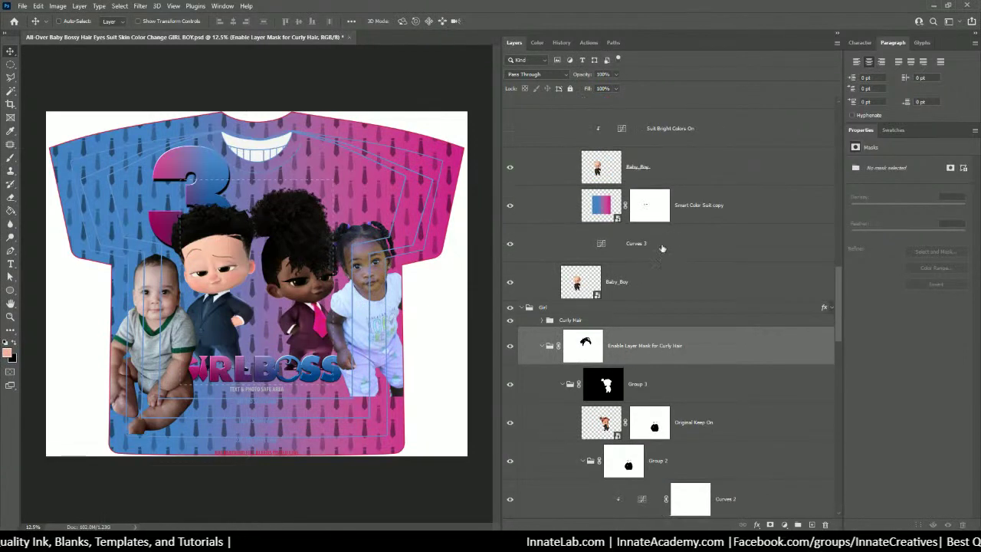
scroll(618, 268, down, 2)
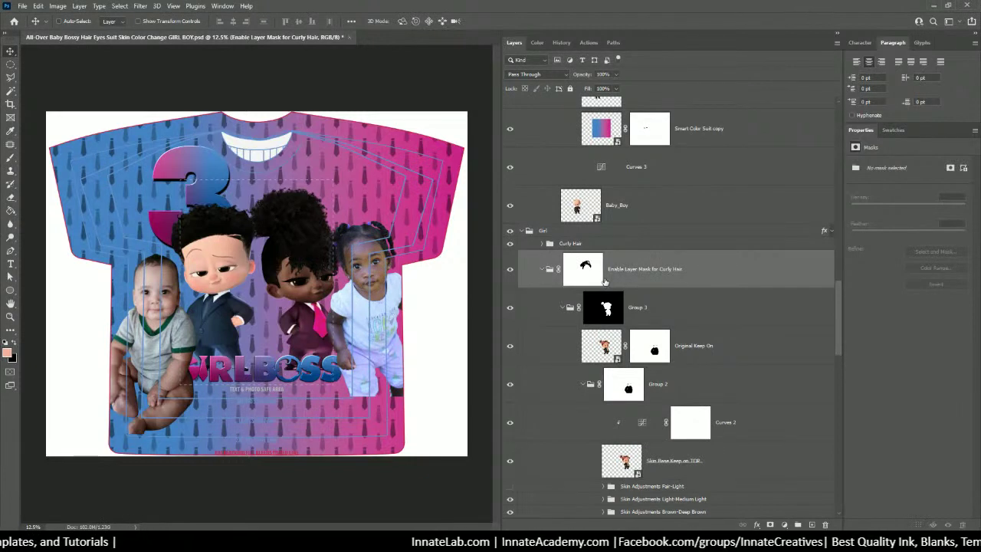
right_click(236, 224)
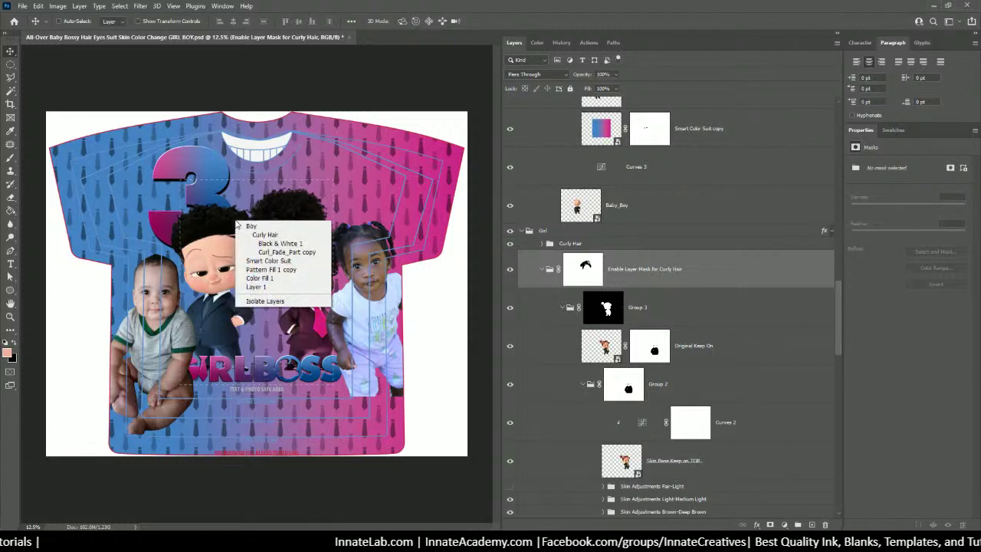
click(257, 234)
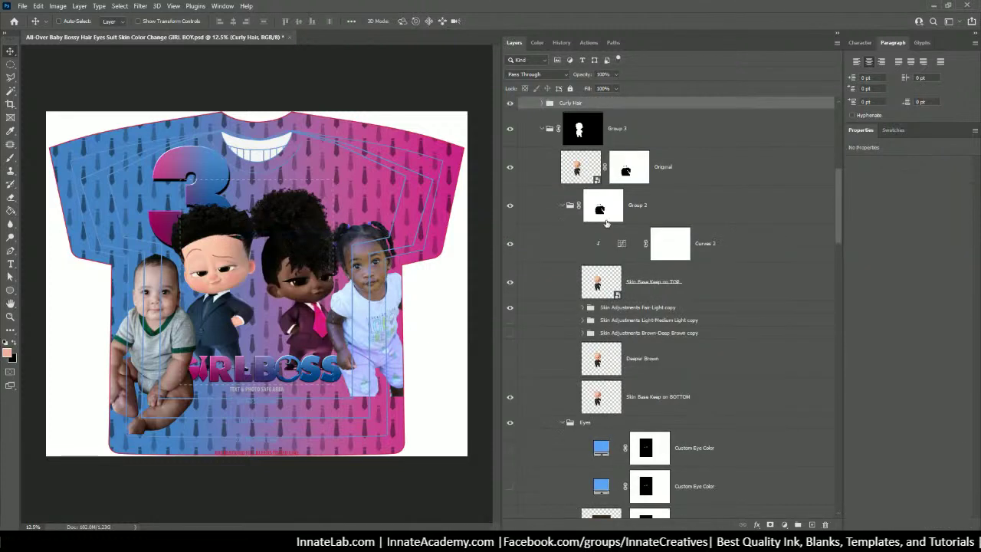
scroll(606, 222, up, 2)
click(511, 182)
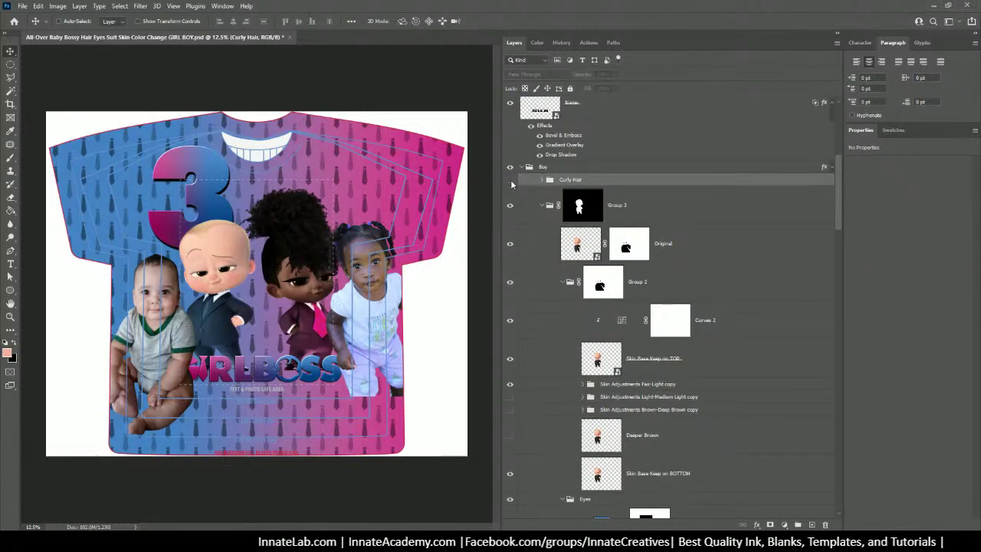
click(511, 181)
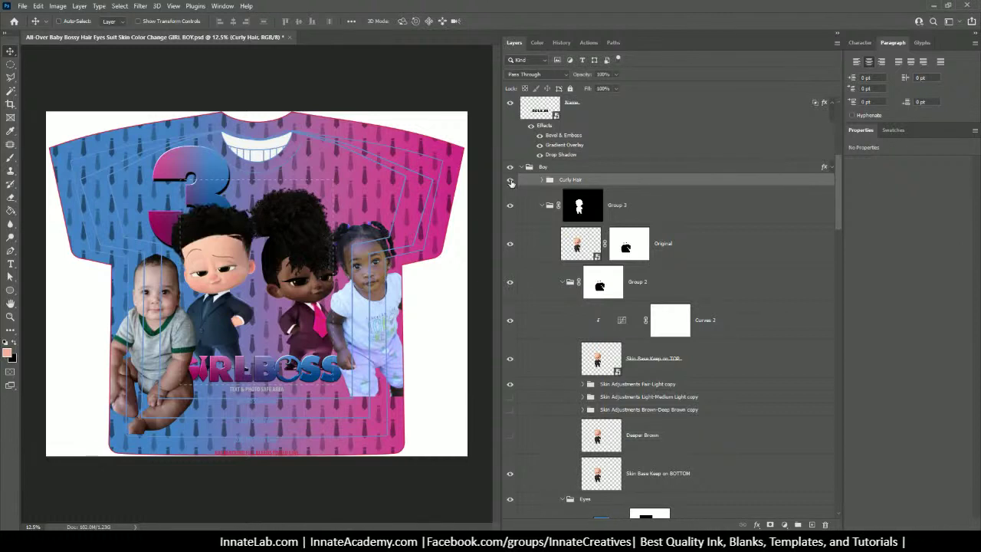
Copy the layer mask from the boy's Group 3 onto his Curly Hair group and select the copied mask
click(580, 206)
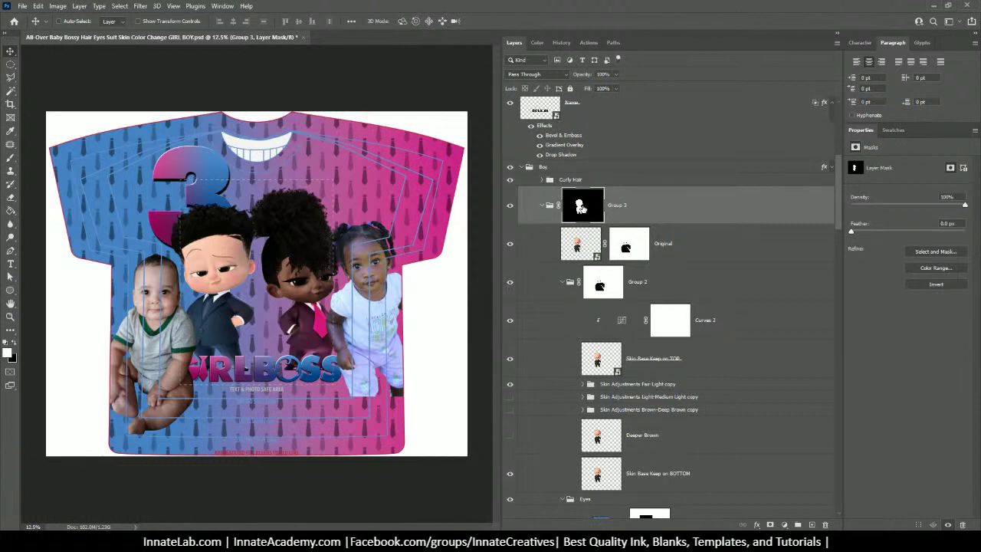
drag(580, 207, 580, 182)
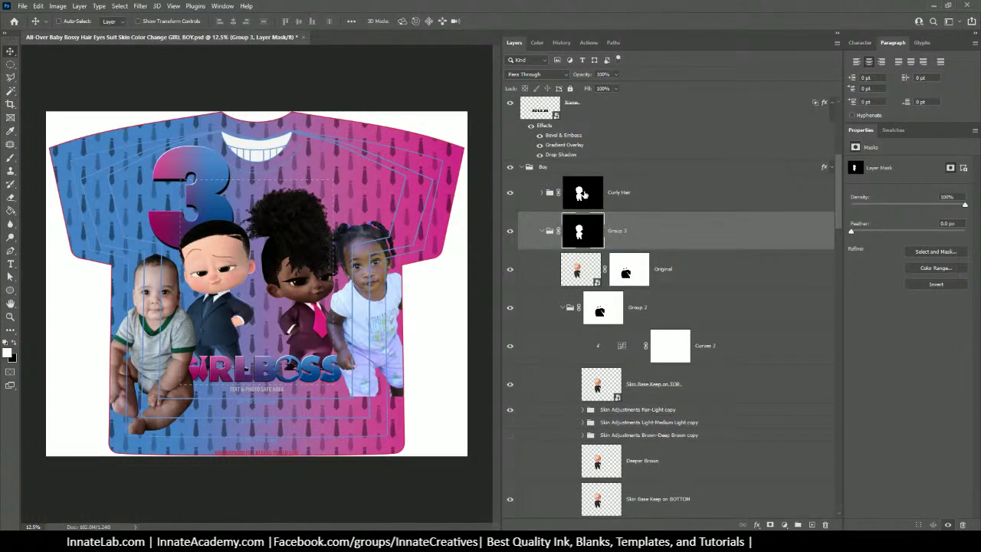
click(582, 196)
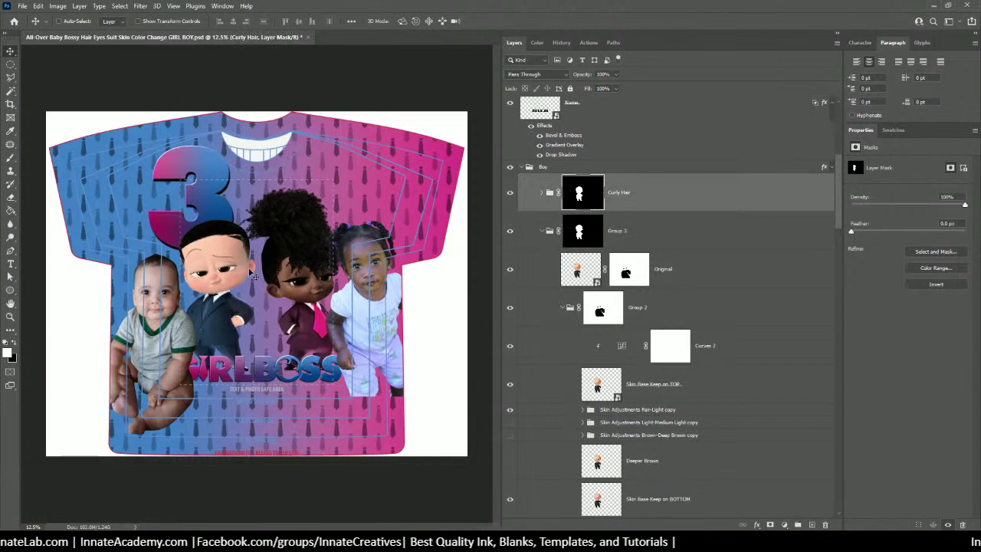
Hide the boy's Curly Hair group to expose his original head and blond hairline
click(509, 194)
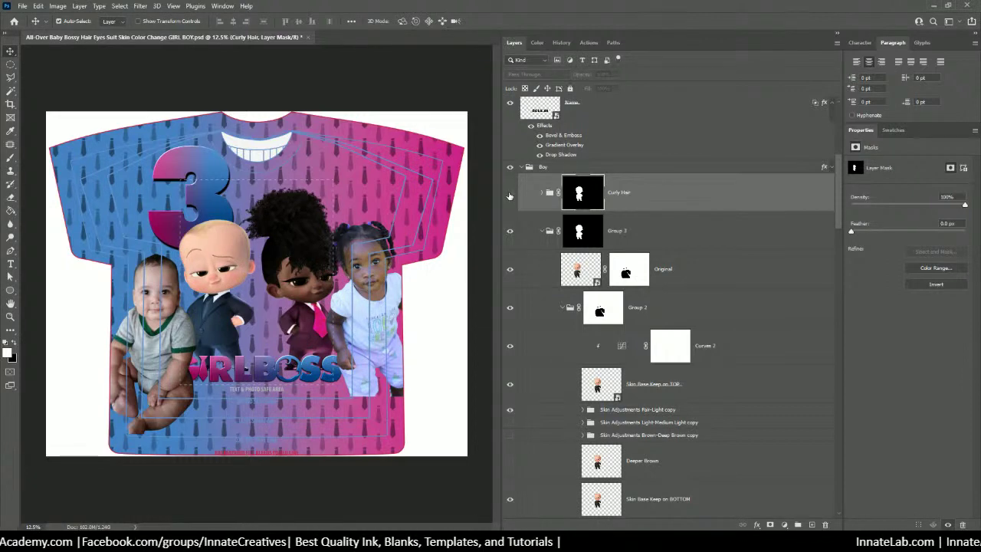
key(ctrl+plus)
key(ctrl+plus)
key(ctrl+plus)
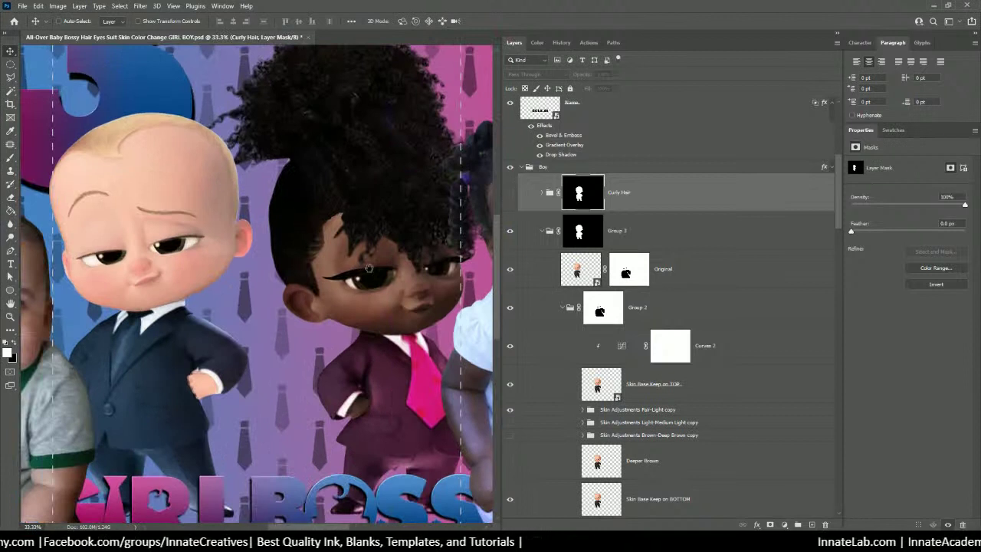
drag(288, 219, 398, 282)
key(ctrl+plus)
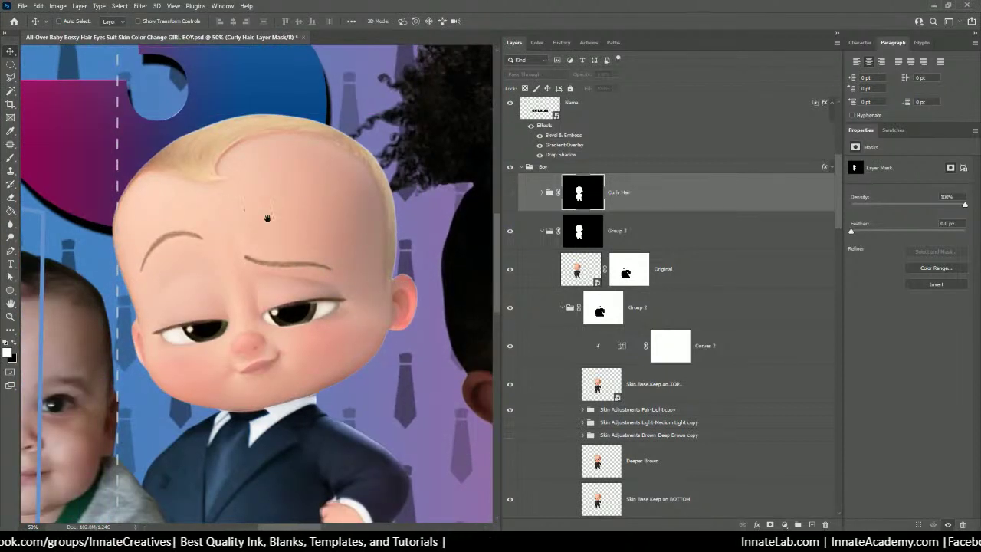
drag(222, 198, 268, 217)
key(ctrl+plus)
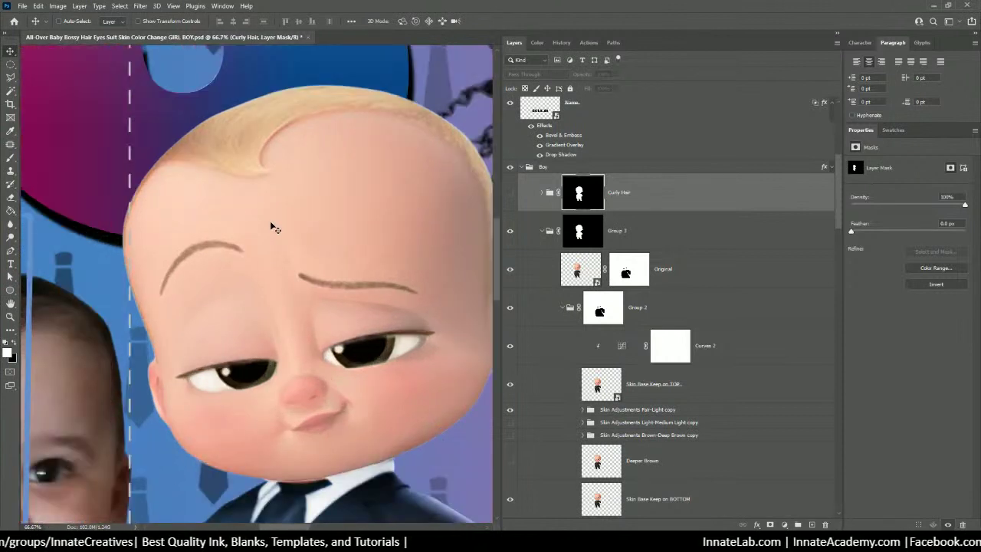
Start a white Pen tool shape at the boy's ear beside the baby photo and trace up the head's edge to the blond hairline
alt+click(10, 251)
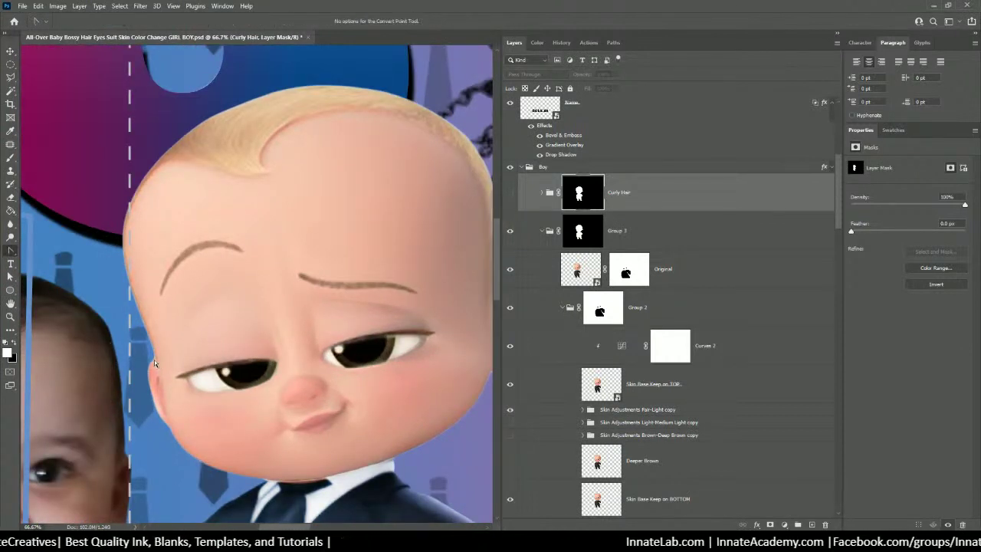
right_click(11, 251)
click(56, 253)
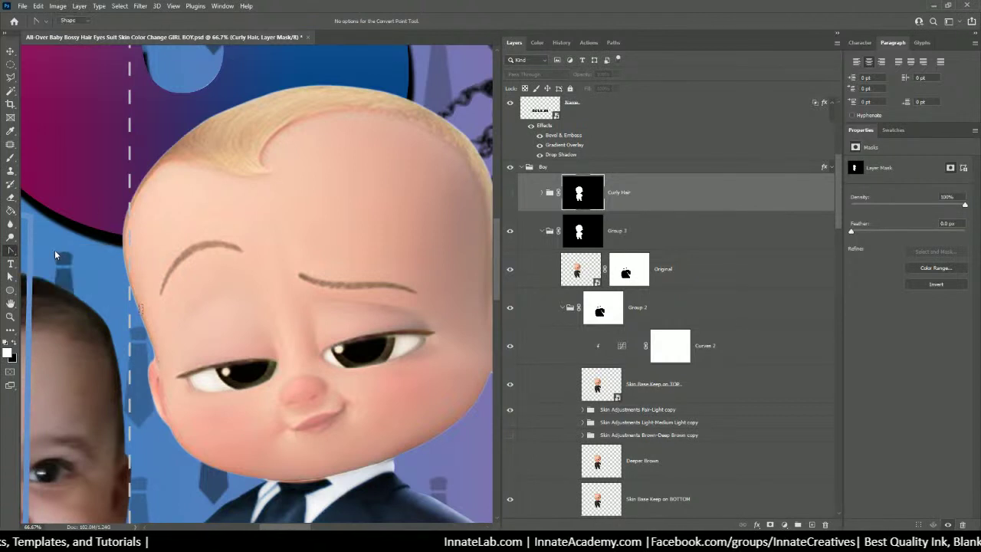
click(159, 370)
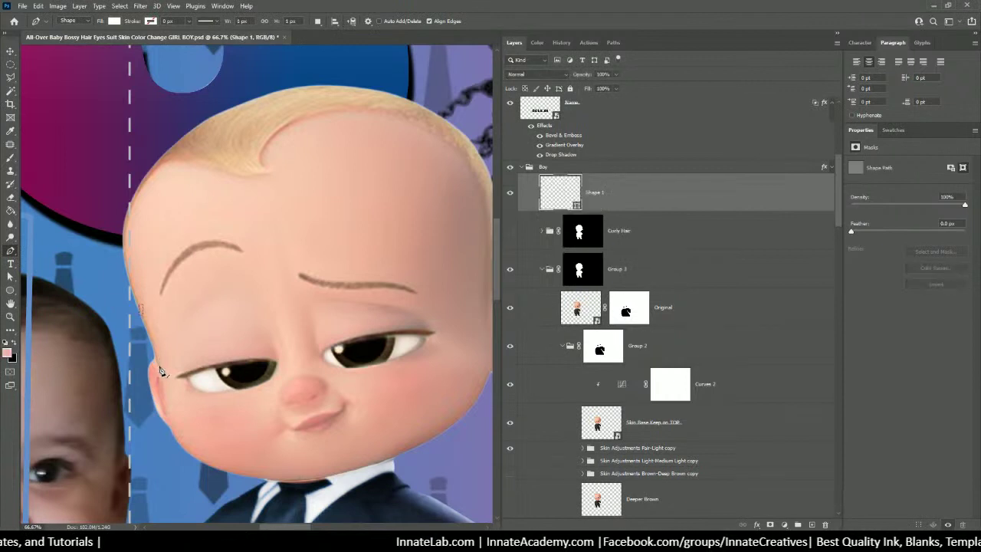
click(142, 314)
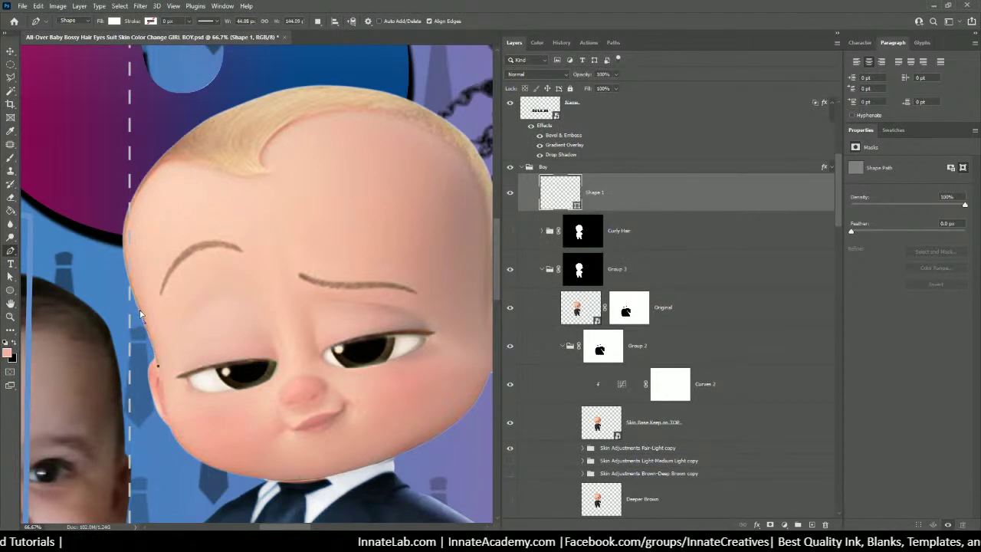
click(126, 251)
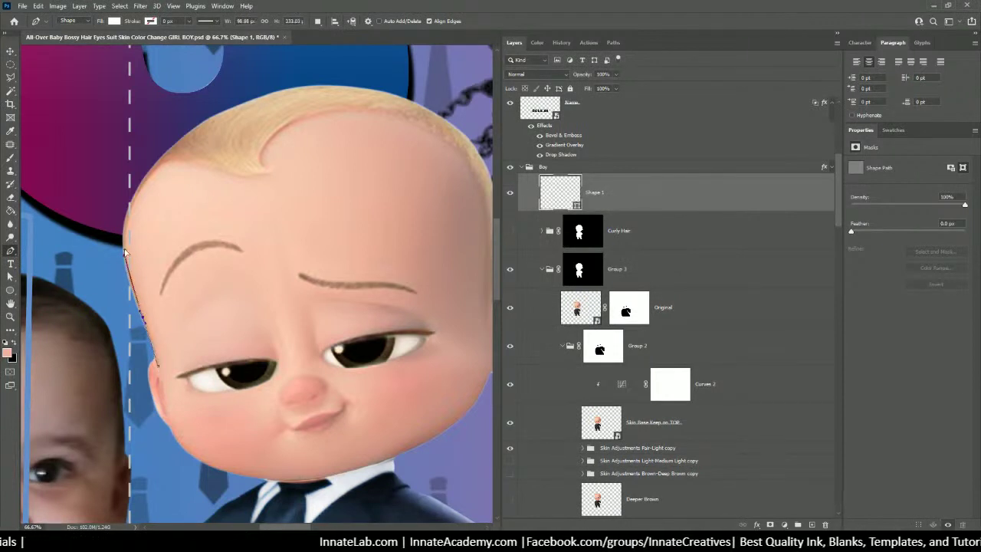
click(136, 201)
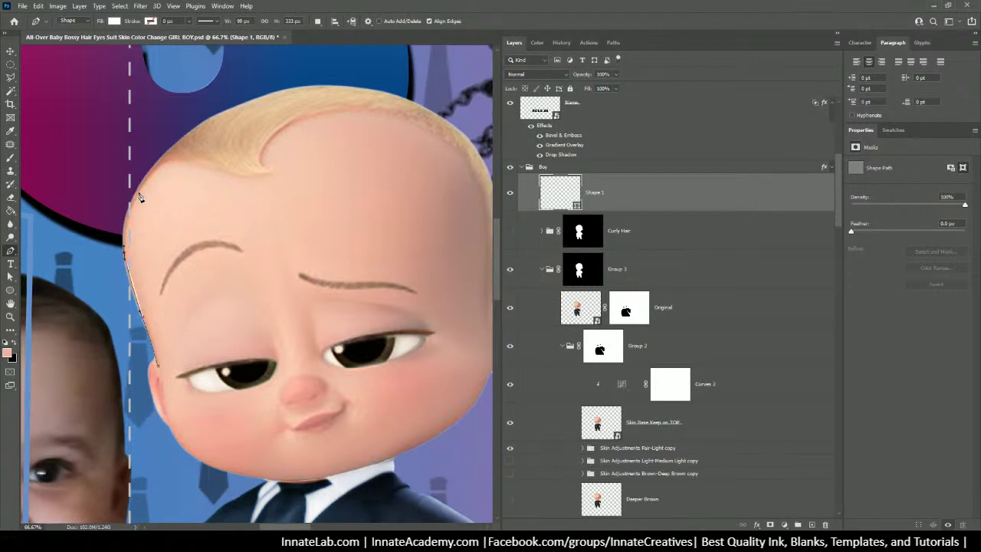
drag(140, 196, 144, 191)
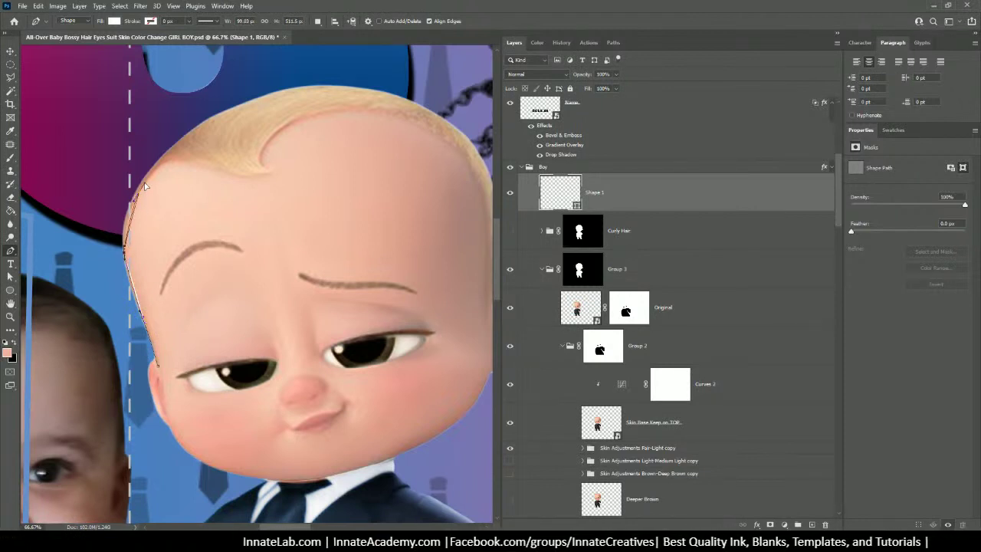
click(145, 185)
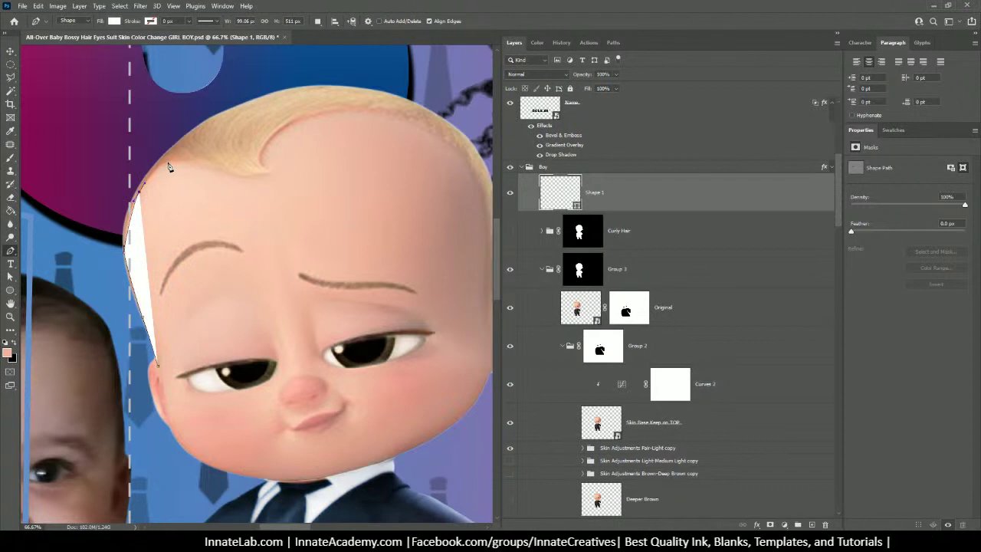
drag(168, 164, 177, 164)
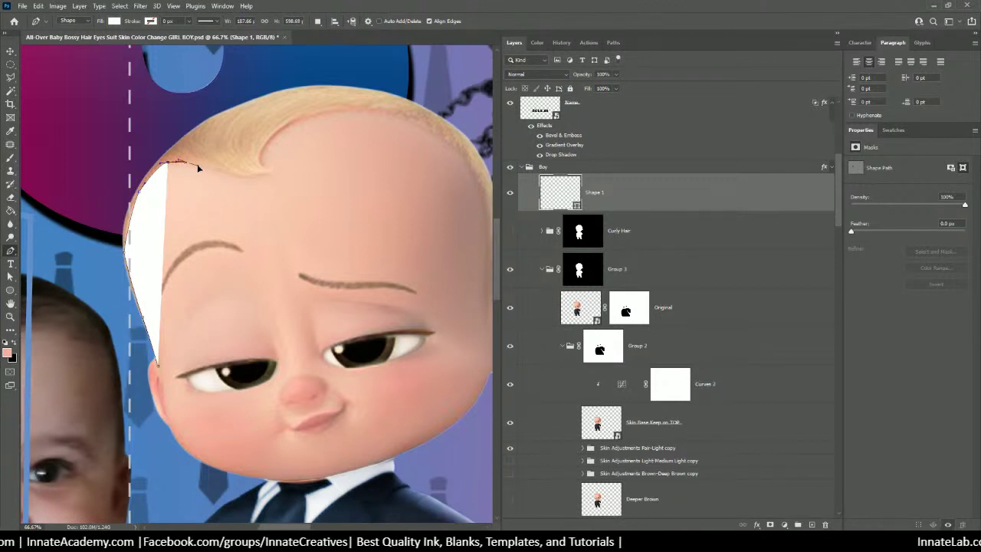
Continue the pen path along the underside of the boy's blond forelock, around its pointed tip and up its inner curve
click(238, 177)
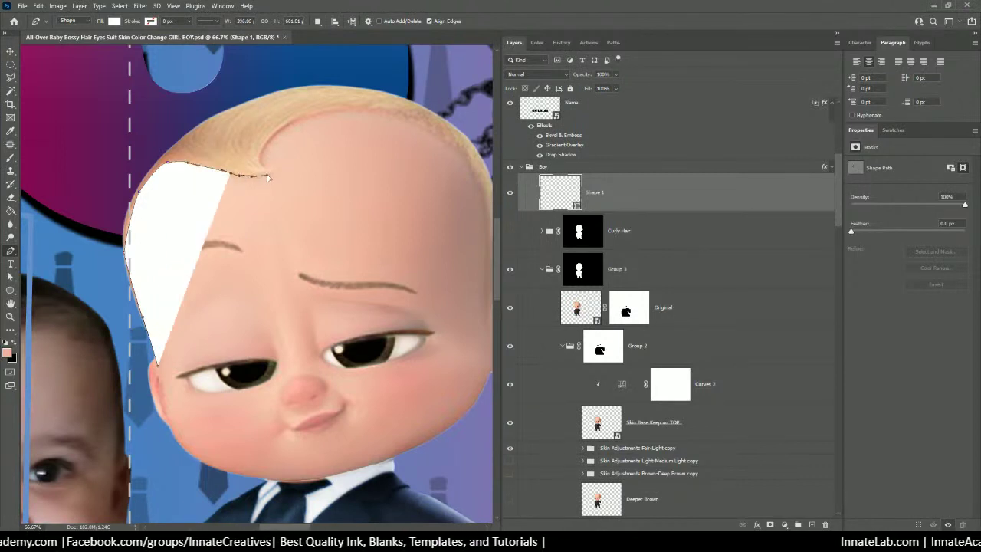
click(270, 175)
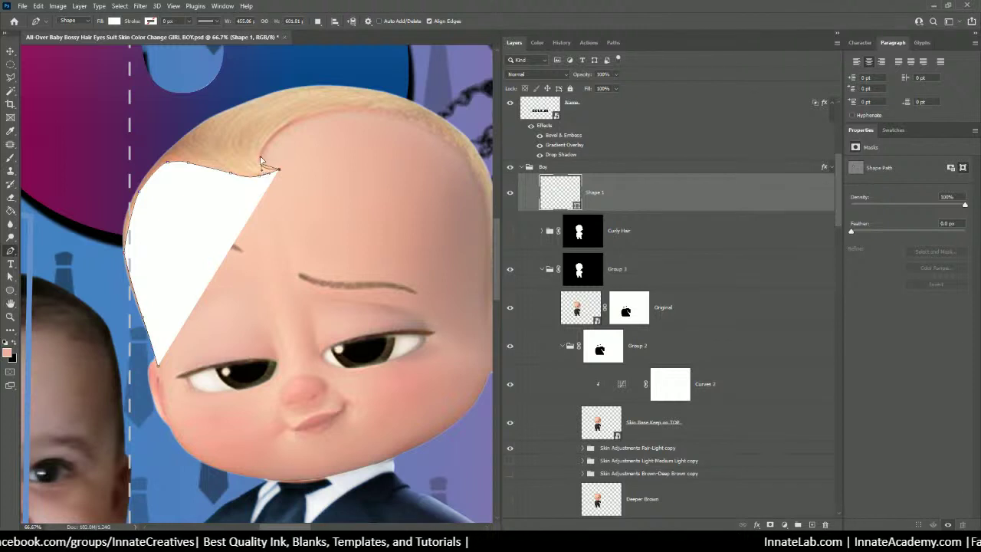
click(260, 163)
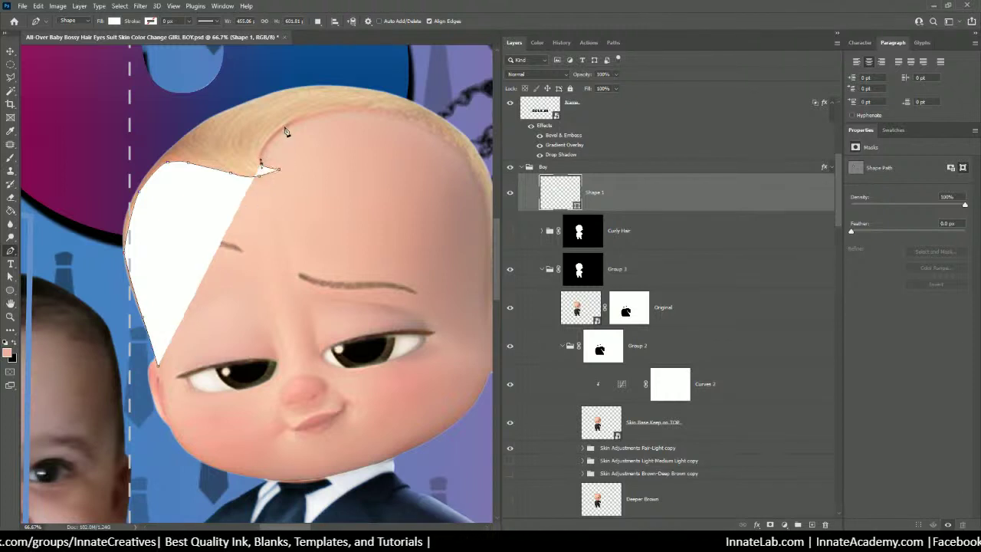
click(277, 127)
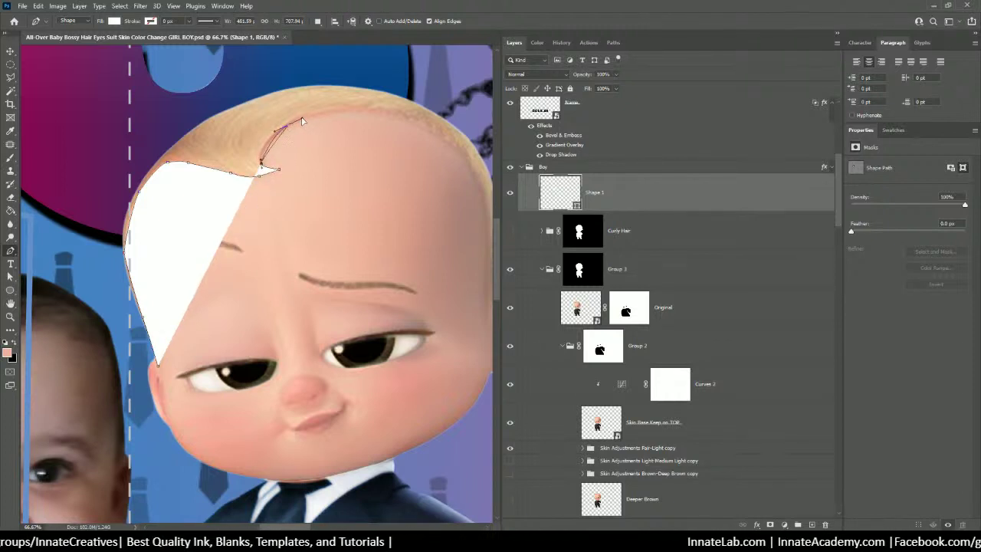
click(308, 117)
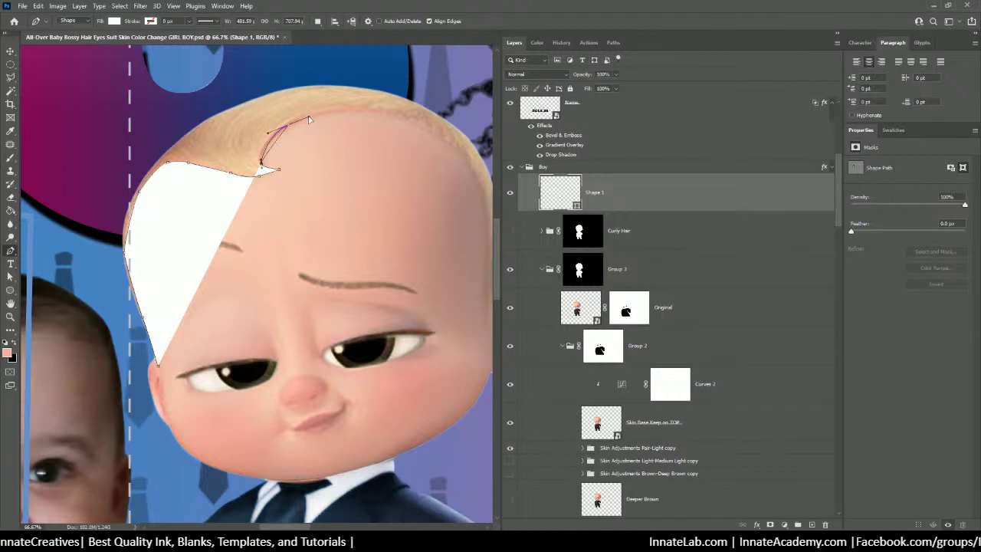
Continue the pen path from the forelock over the top of the boy's forehead along the blond hairline to the far temple
click(409, 123)
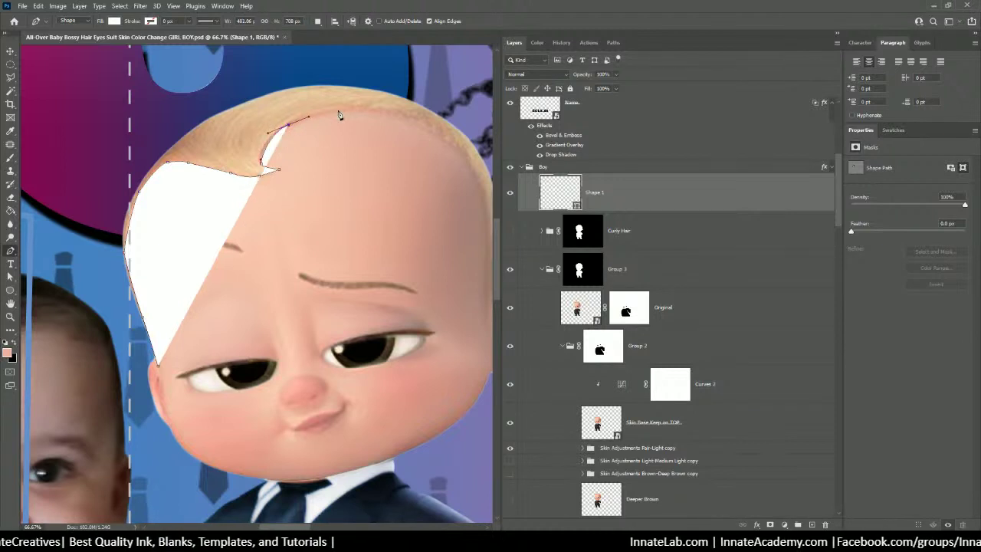
click(383, 113)
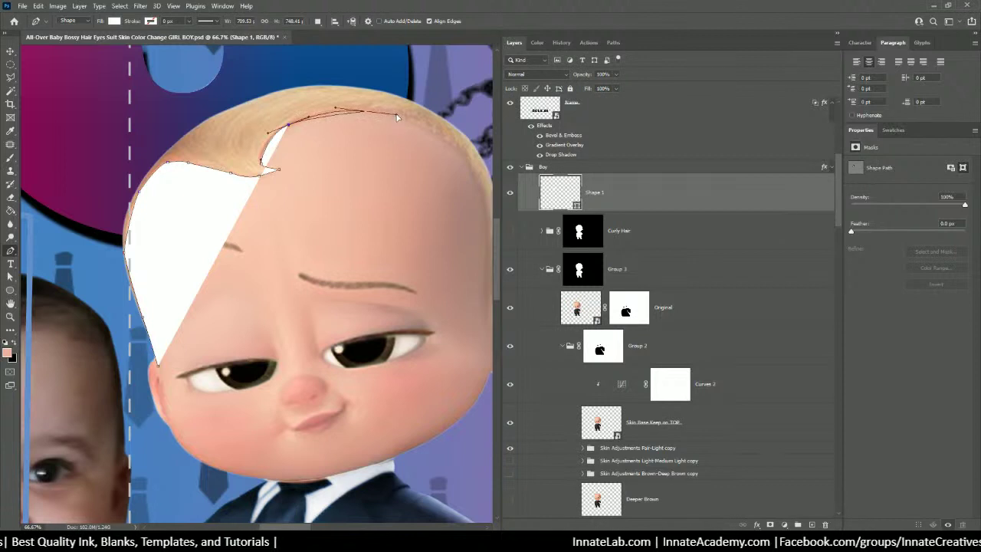
click(395, 119)
drag(396, 119, 317, 134)
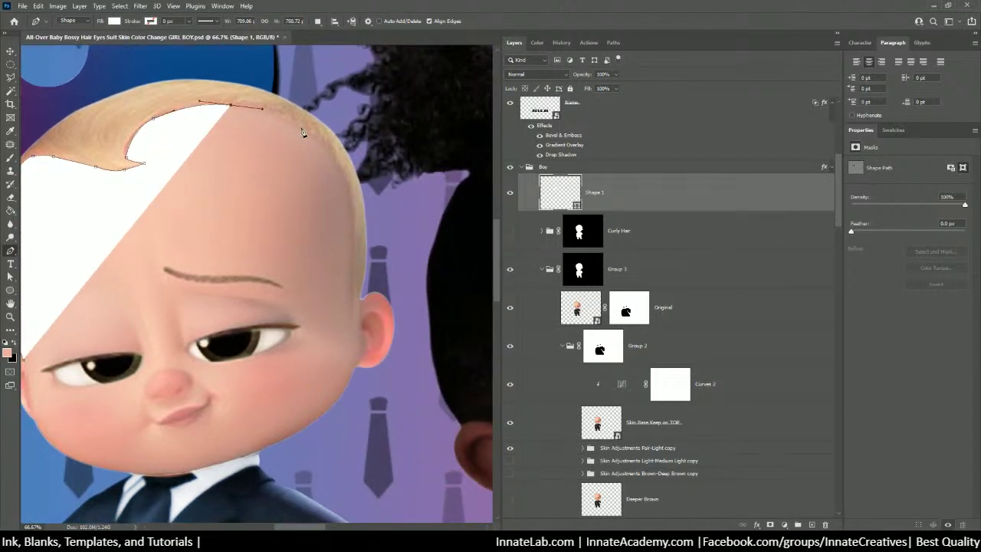
click(319, 141)
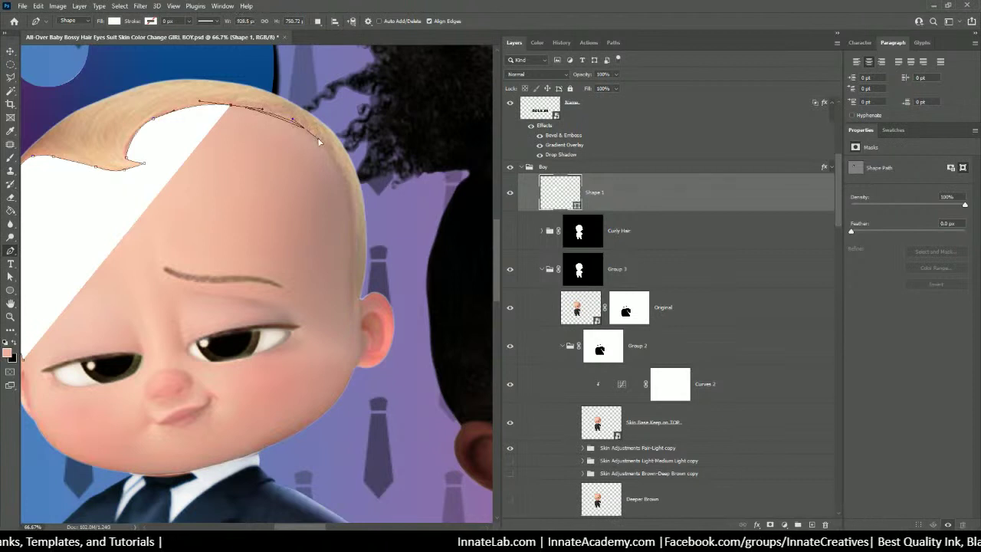
click(319, 141)
Trace the hairline down the far side of the boy's forehead to the hair's end at his other ear
click(344, 181)
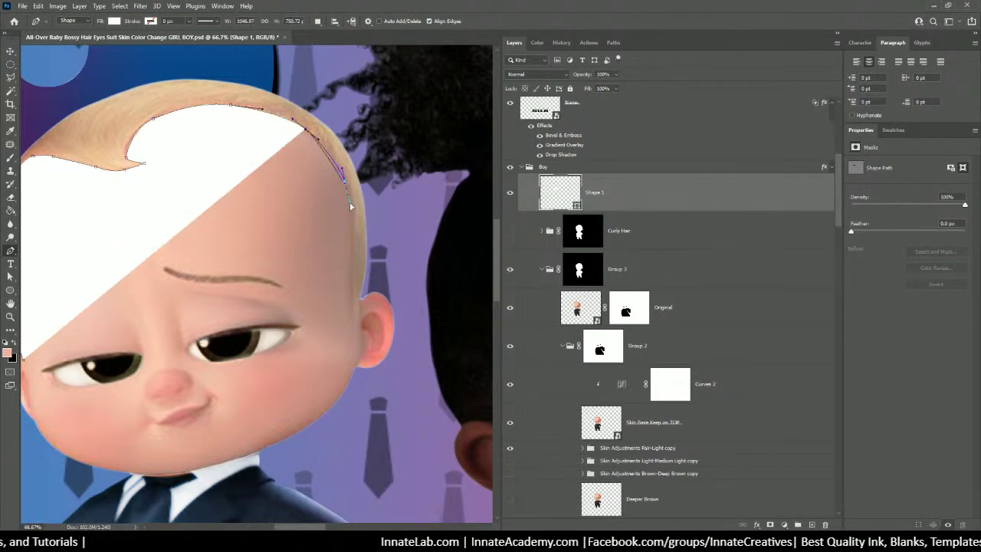
click(353, 241)
click(350, 258)
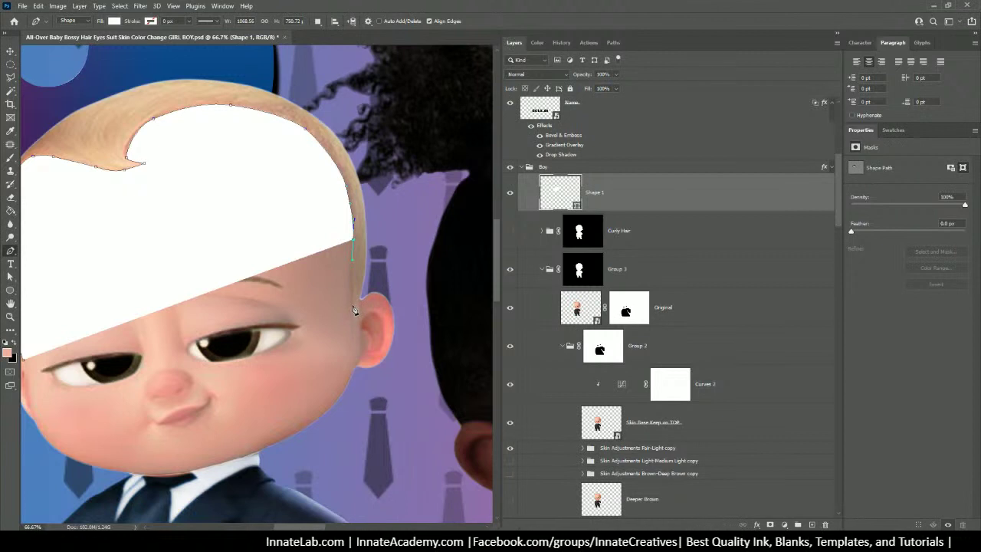
click(353, 305)
key(ctrl+z)
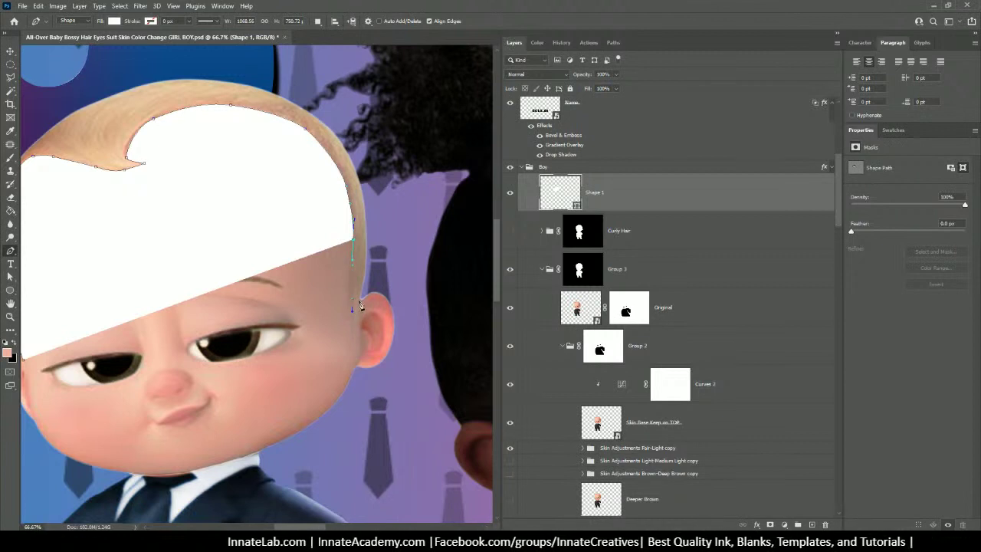
click(353, 306)
Loop the pen path loosely outside the boy's head and close the shape at the starting ear, enclosing the hair area
drag(352, 307, 386, 219)
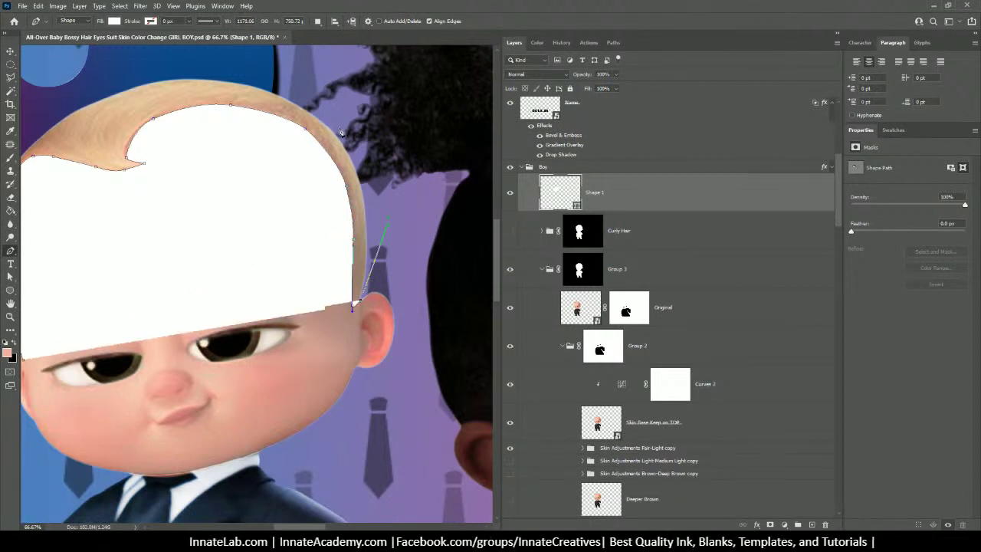
click(319, 74)
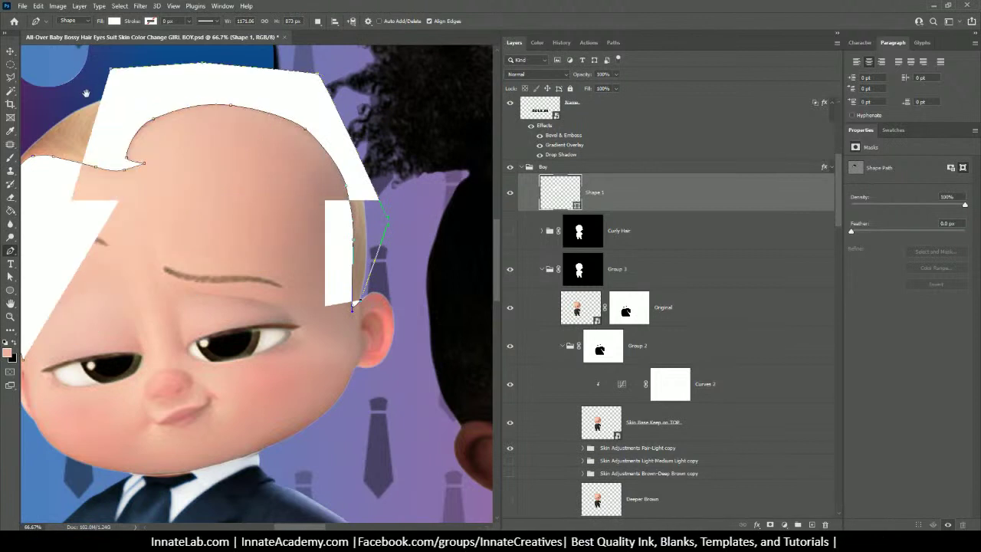
drag(86, 93, 357, 97)
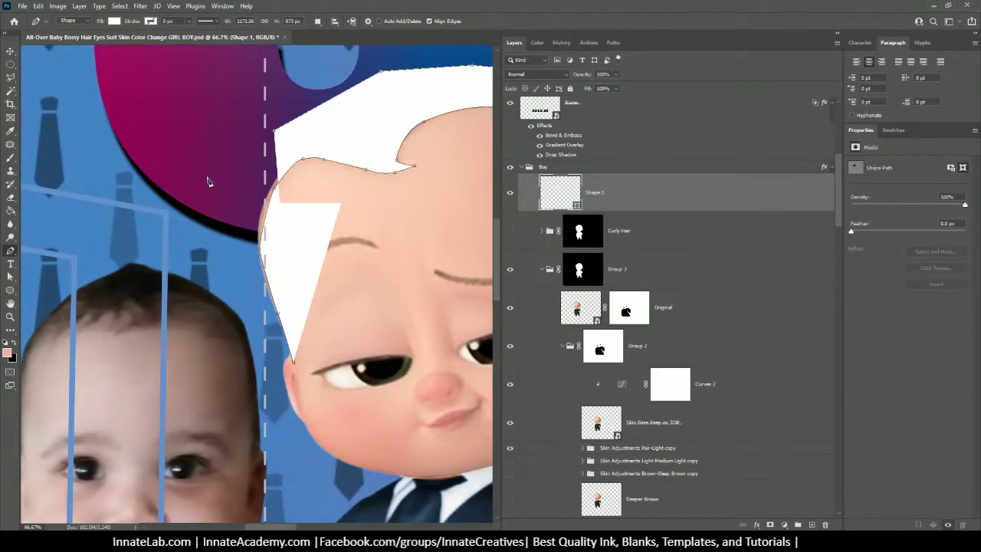
click(209, 179)
click(220, 267)
click(255, 335)
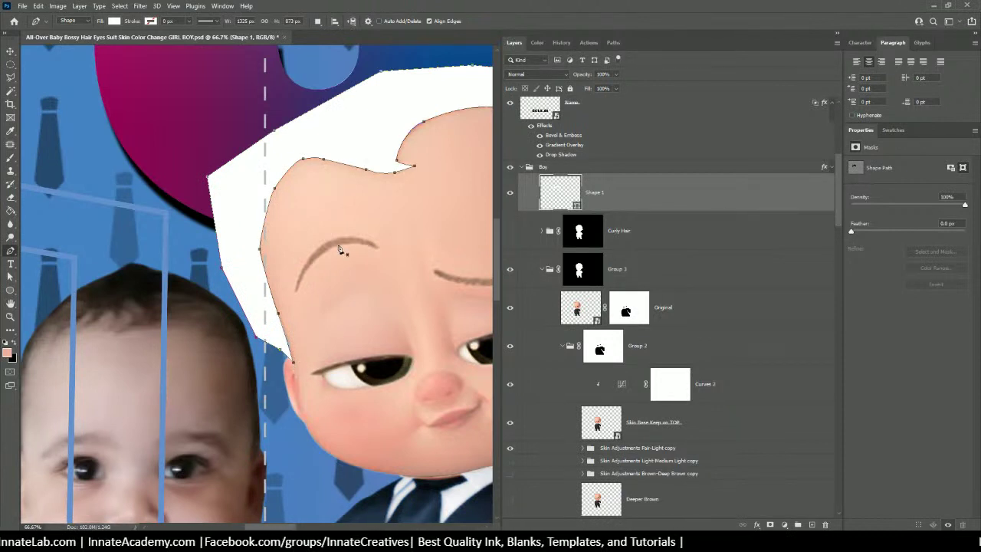
Feather the hair shape by 7.0 px and place its layer inside the boy's Group 3, above the Original layer
key(ctrl+minus)
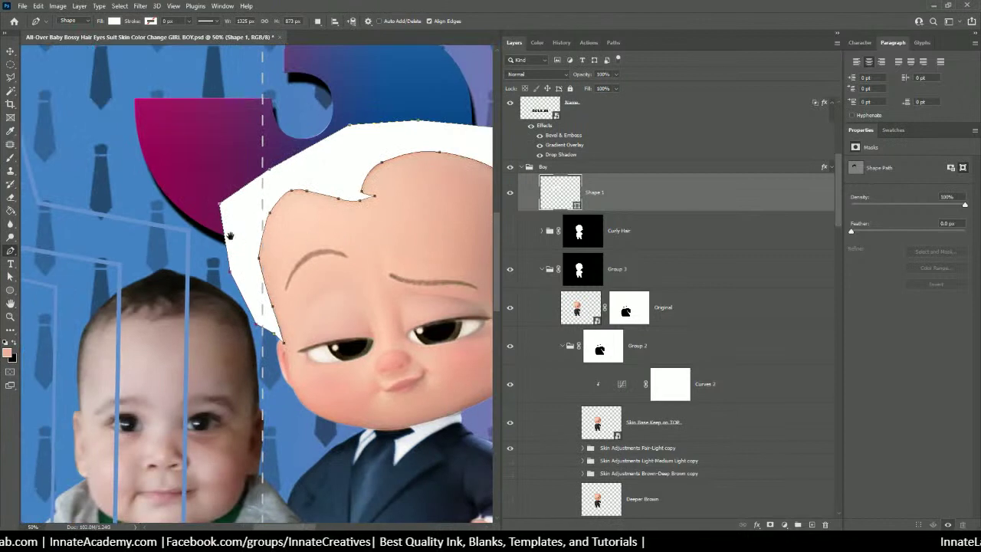
scroll(351, 230, right, 3)
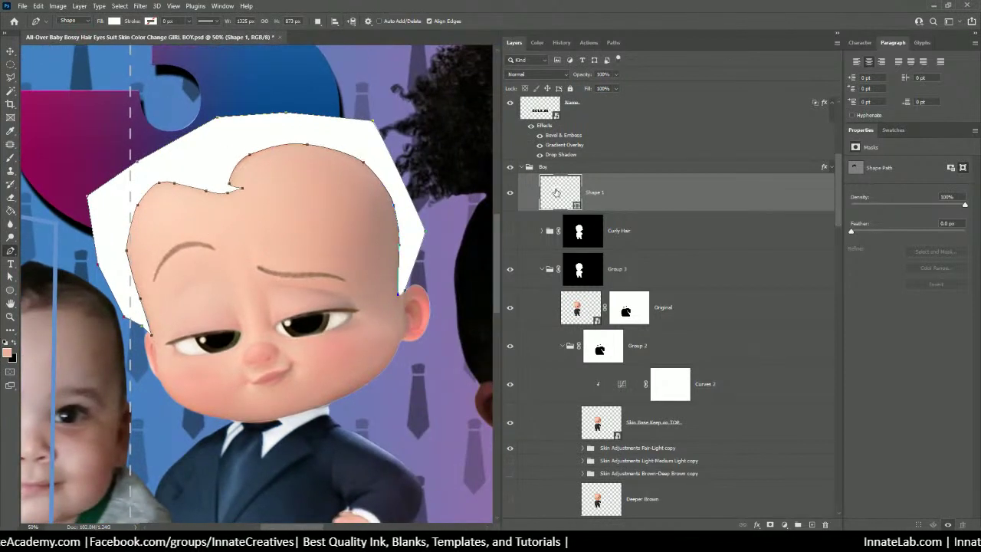
drag(858, 234, 880, 234)
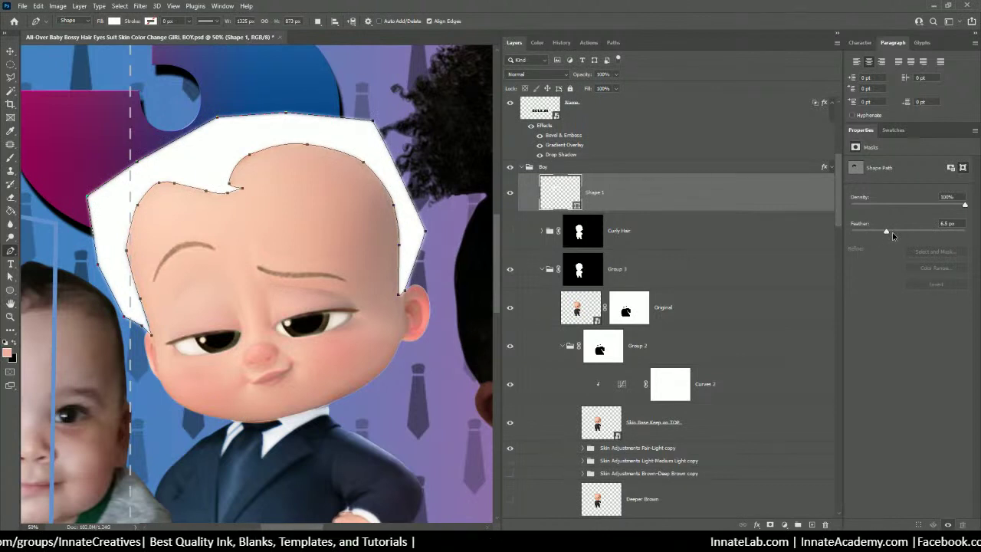
drag(892, 233, 889, 233)
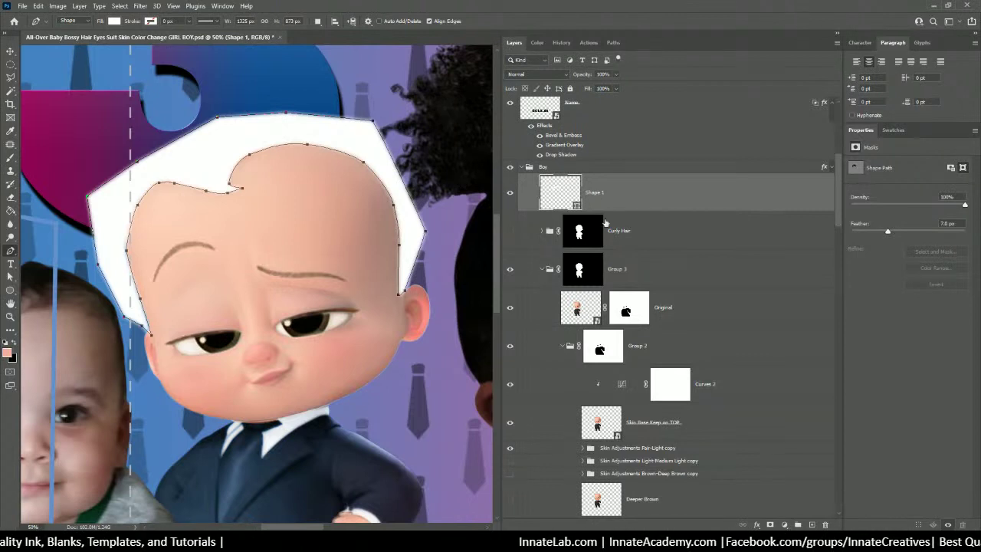
drag(623, 198, 621, 288)
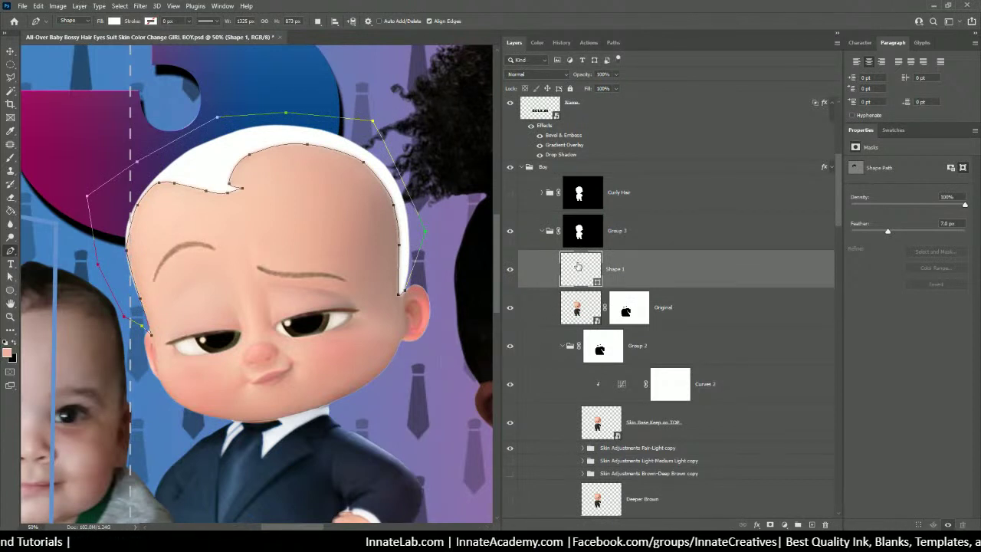
Recolor the hair shape to near-black #0d0c07, sampled from the baby photo's hair
double_click(577, 266)
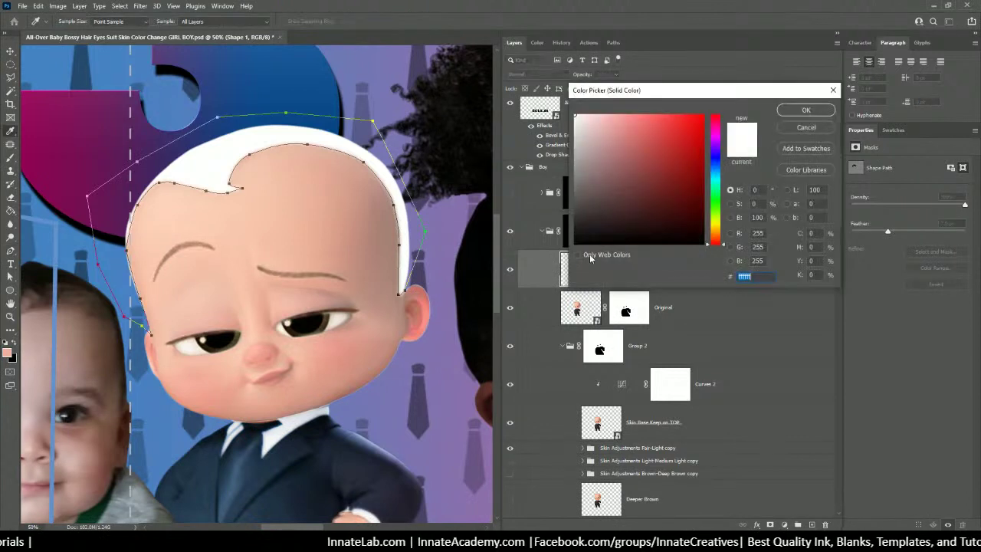
click(650, 151)
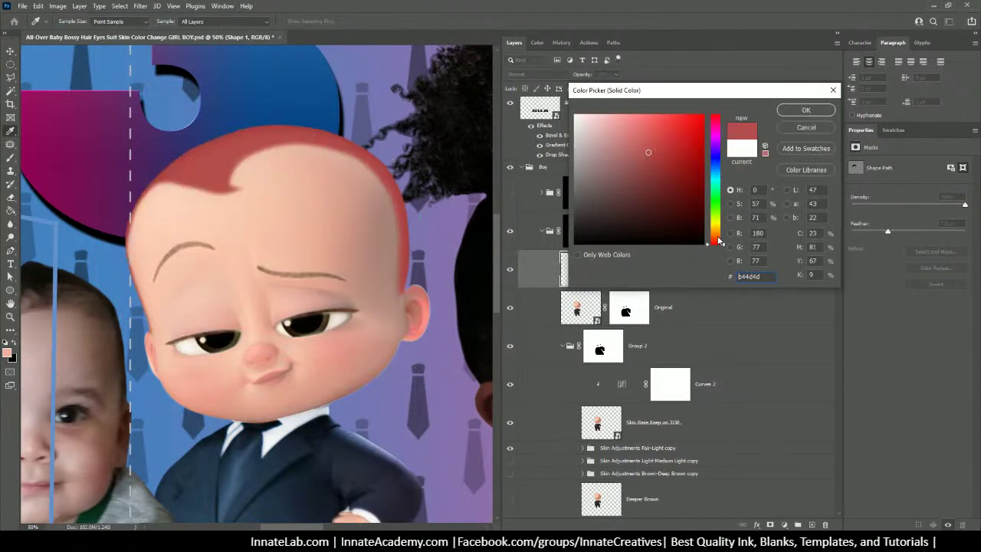
drag(718, 241, 718, 234)
mouse_move(703, 162)
mouse_down()
mouse_move(706, 176)
mouse_move(674, 202)
mouse_move(684, 222)
mouse_up()
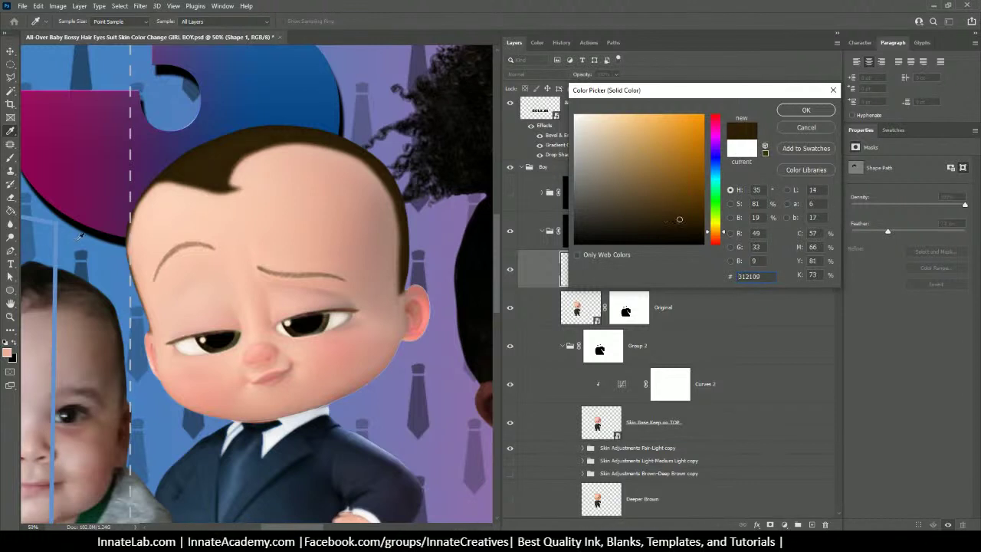
click(42, 277)
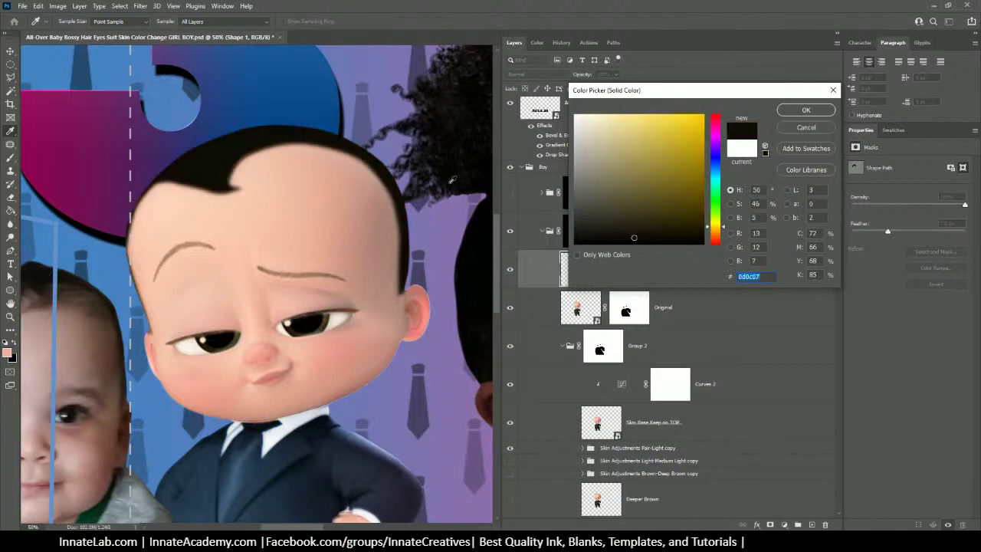
click(805, 109)
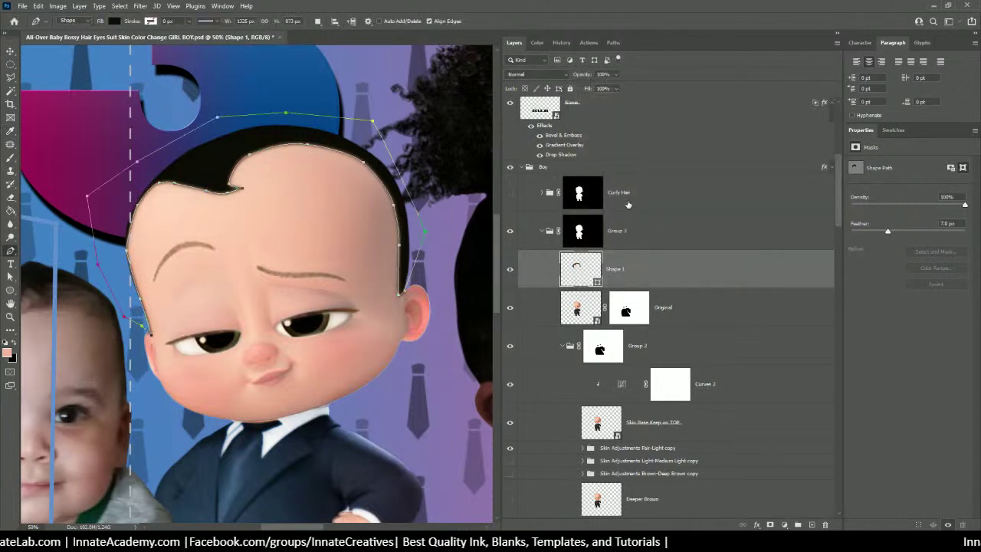
Try the Hue blend mode on the boy's hair shape and compare the hair with the shape hidden and shown
click(537, 77)
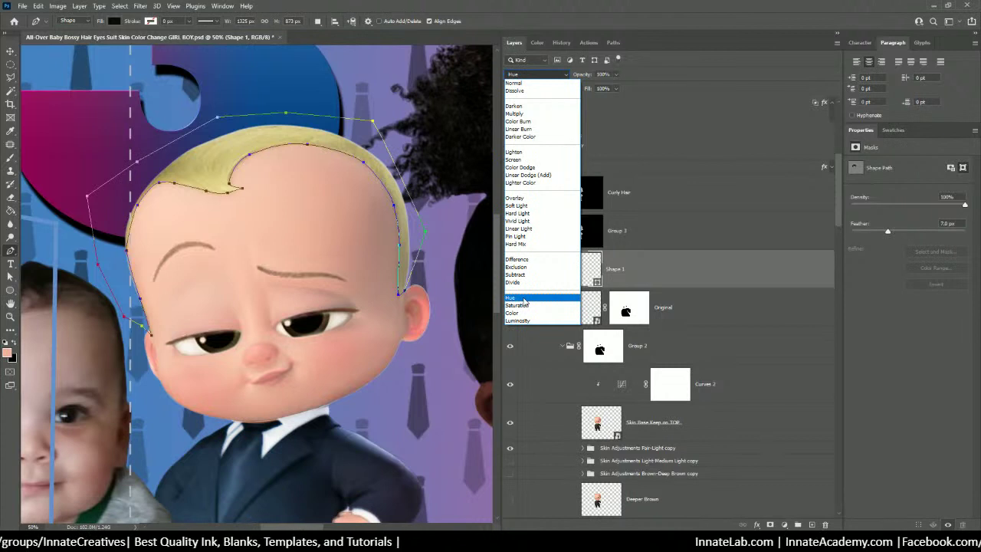
click(524, 298)
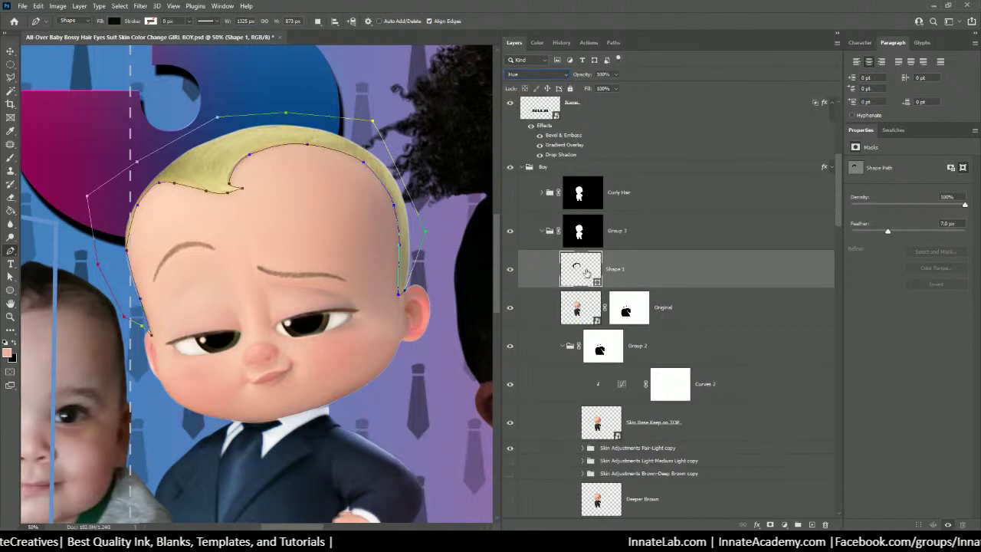
click(510, 269)
click(510, 269)
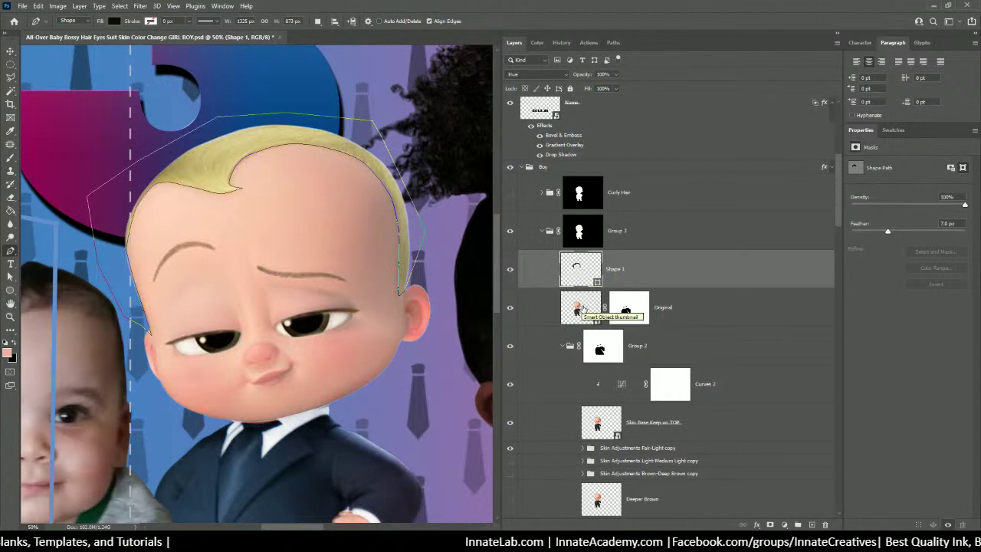
click(579, 300)
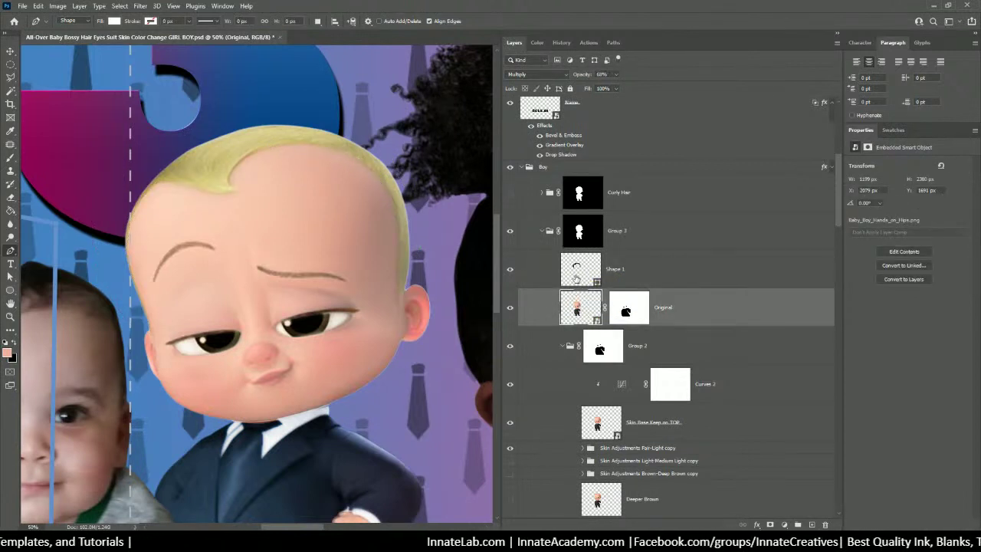
click(576, 277)
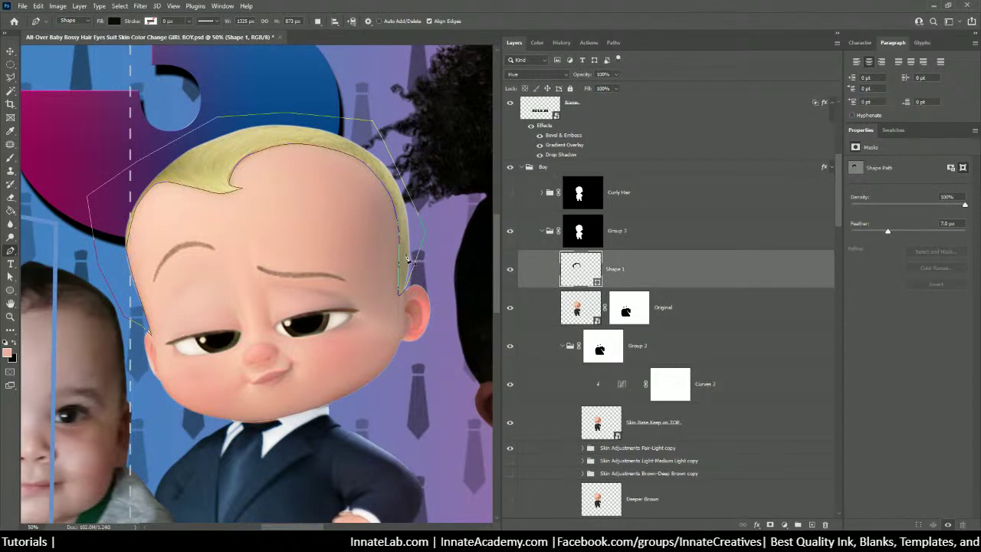
Return the hair shape's blend mode to Normal
scroll(398, 251, down, 2)
scroll(397, 251, down, 3)
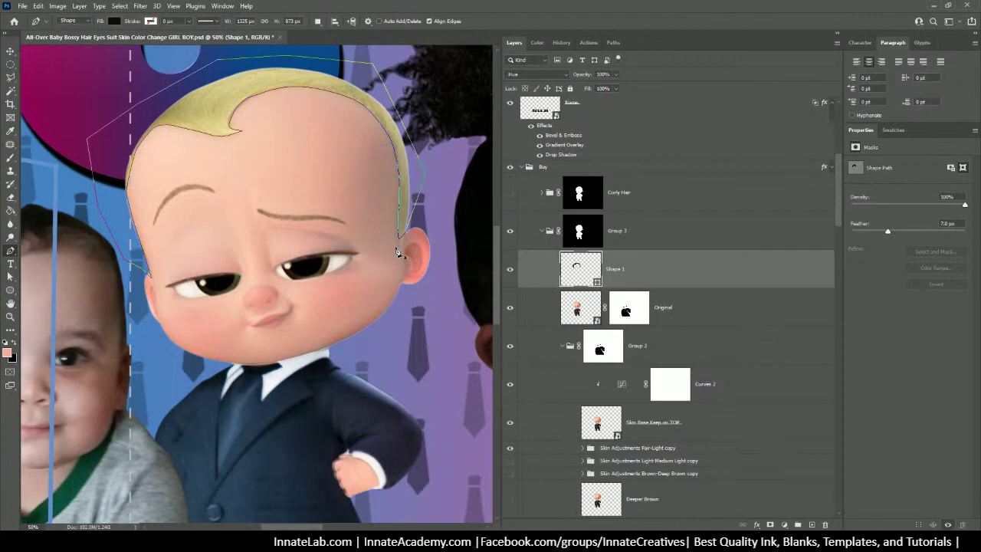
key(ctrl+minus)
key(ctrl+minus)
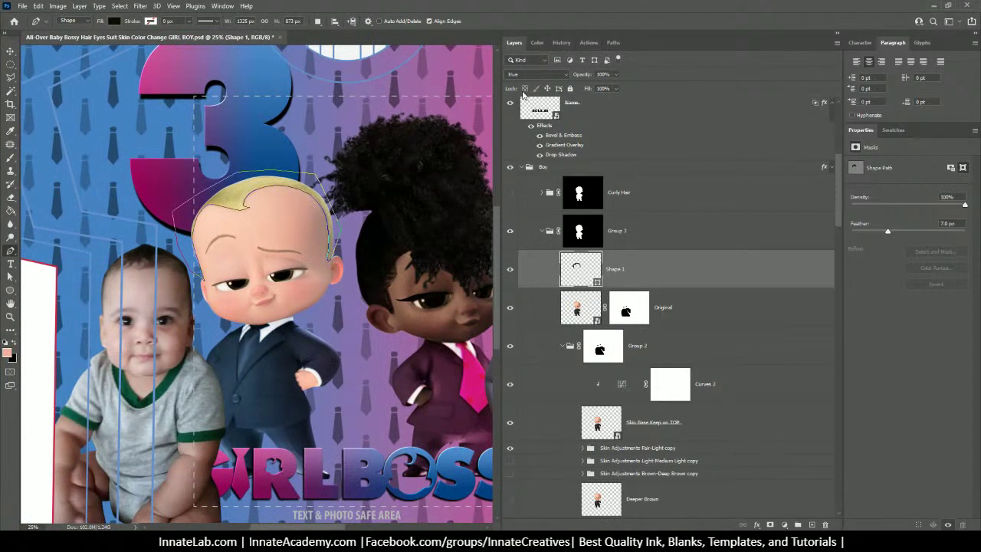
click(534, 75)
click(535, 88)
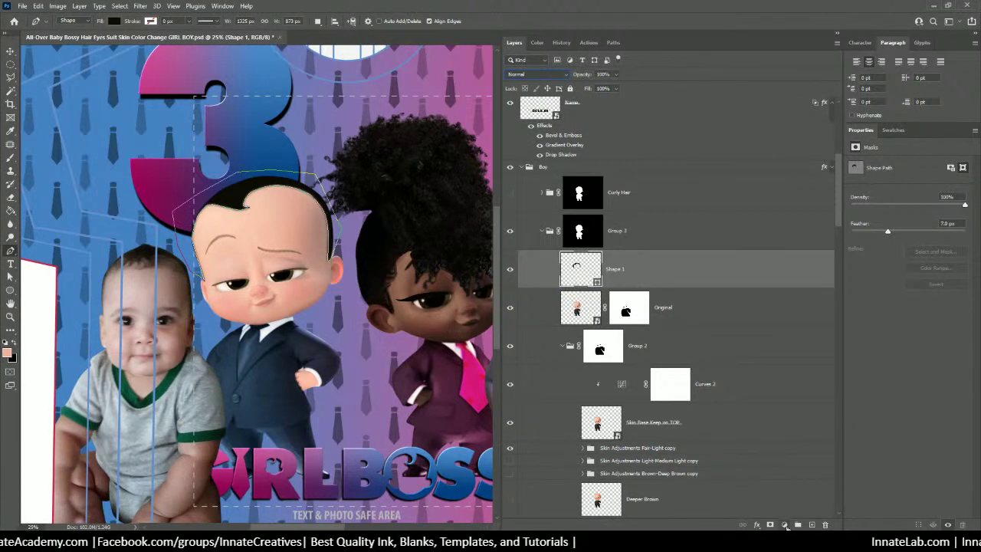
Add a solid color fill layer in dark #181411 above the hair shape and name it Boy Hair Color
click(784, 525)
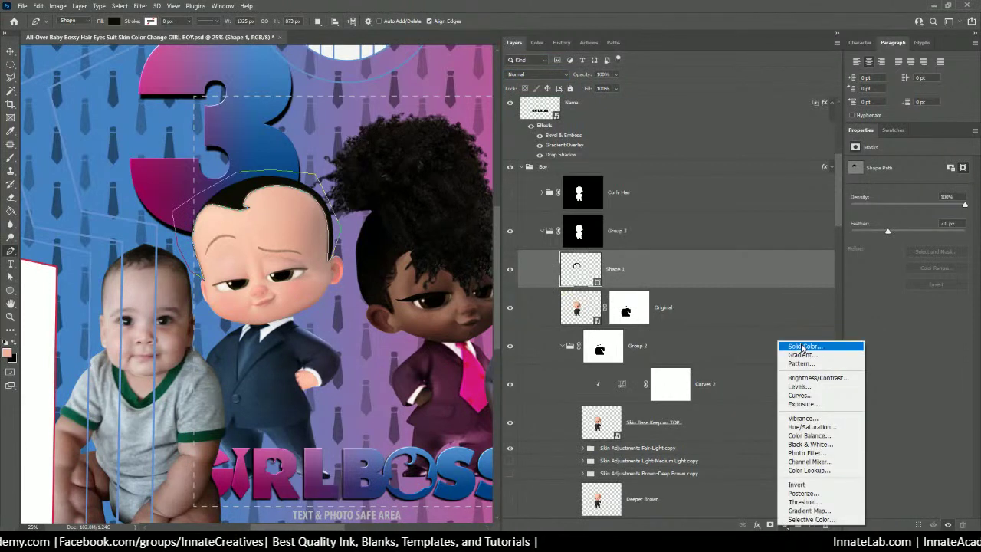
click(802, 346)
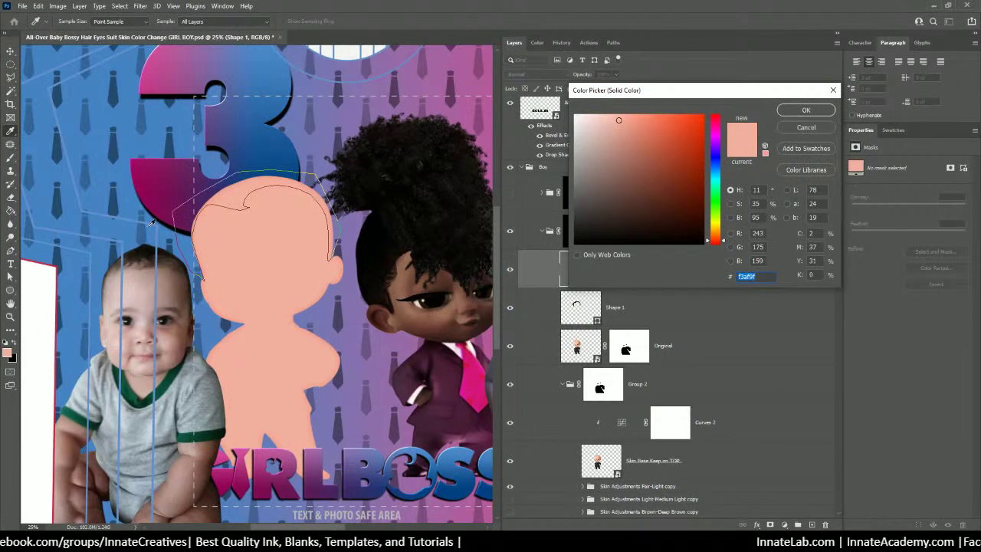
click(257, 214)
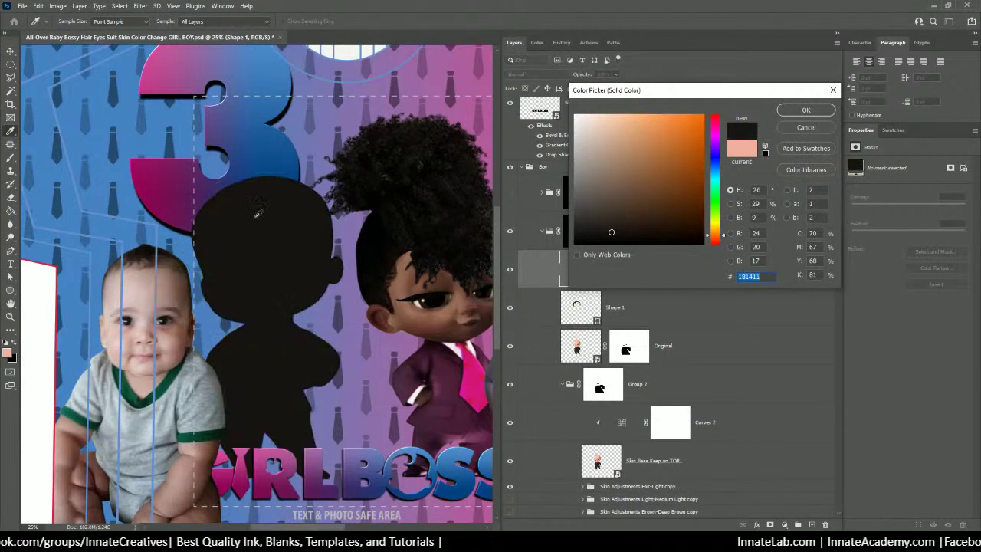
click(805, 109)
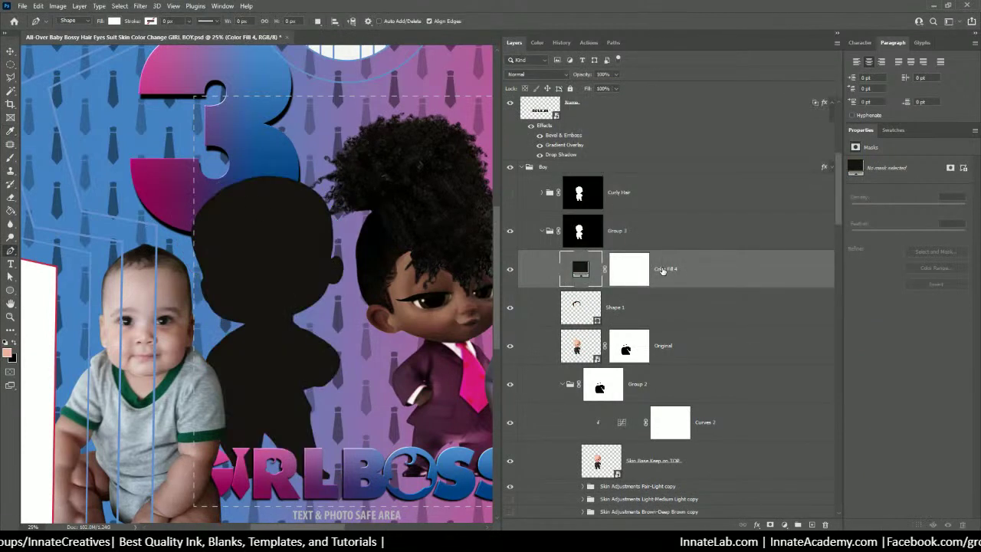
double_click(662, 270)
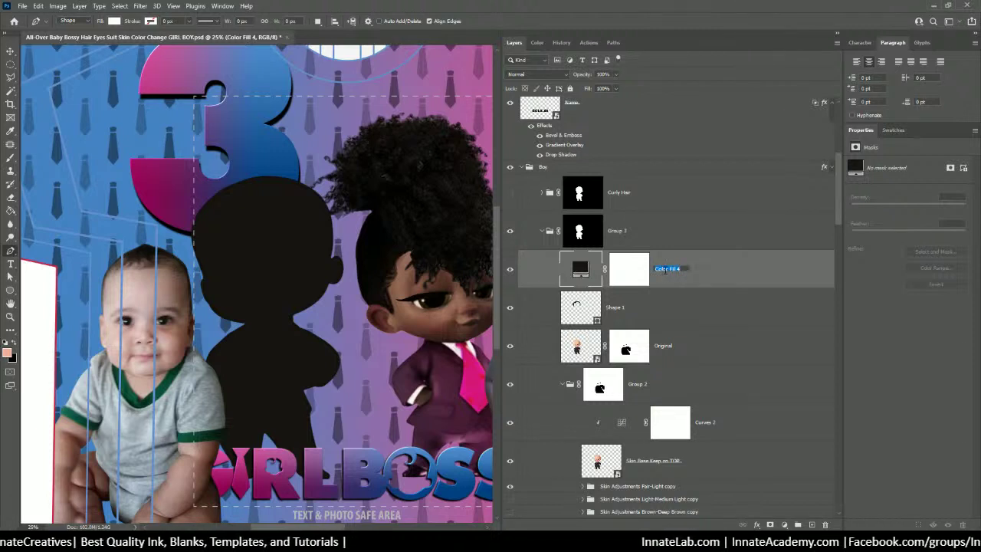
text(Bo)
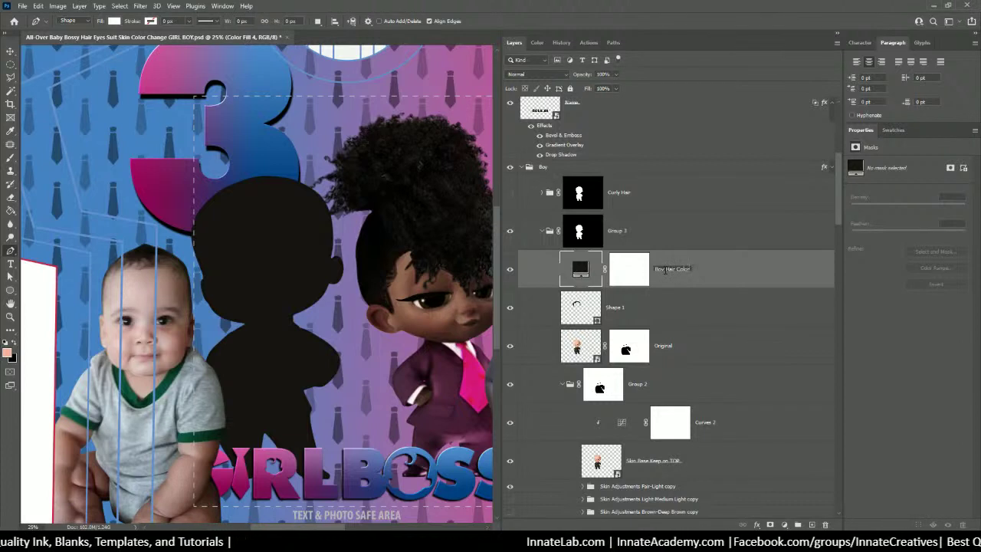
Finish naming the solid color fill layer Boy Hair Color and delete its layer mask
text(y Hair Color)
key(Return)
right_click(627, 273)
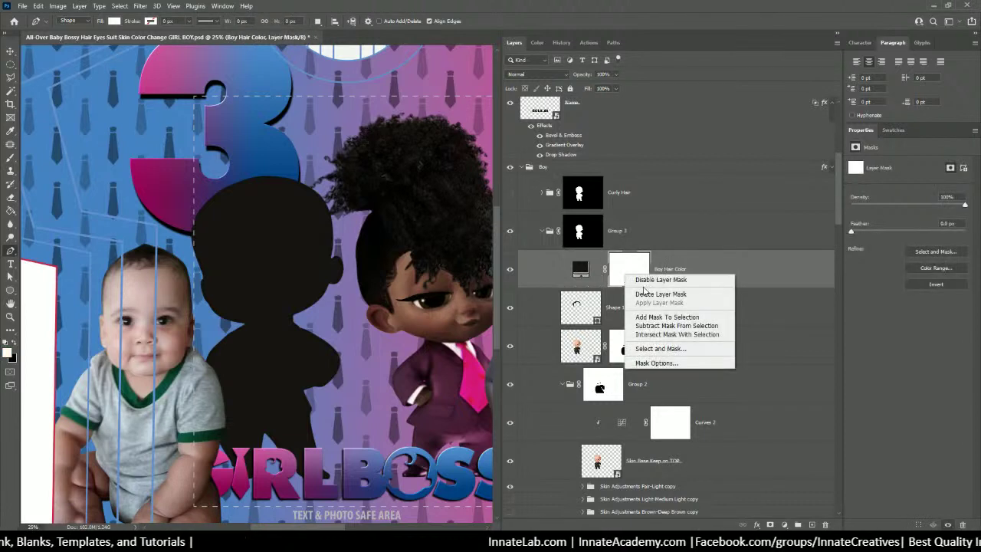
click(643, 295)
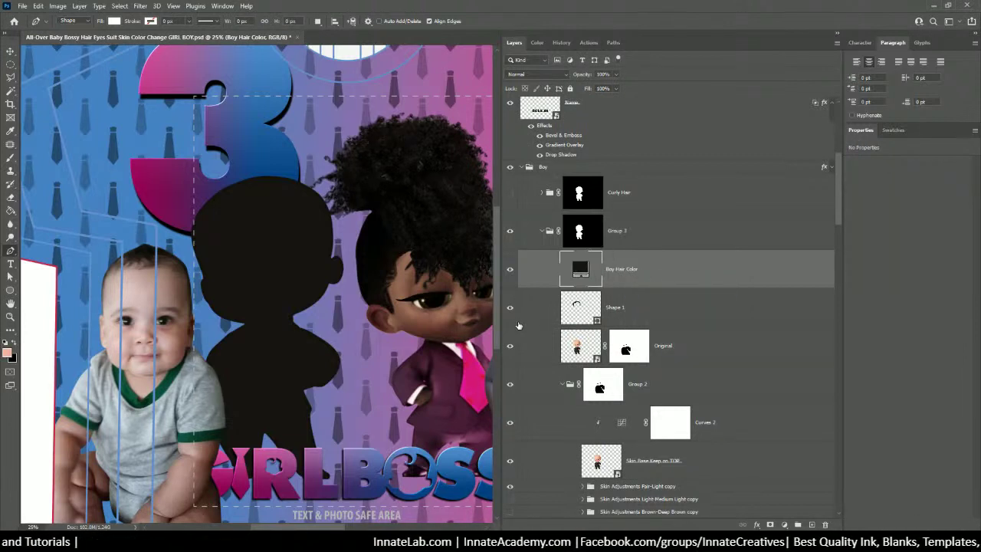
Try to transfer the hair shape's path from Shape 1 onto the Boy Hair Color layer as a mask, and clear the selection
ctrl+click(581, 311)
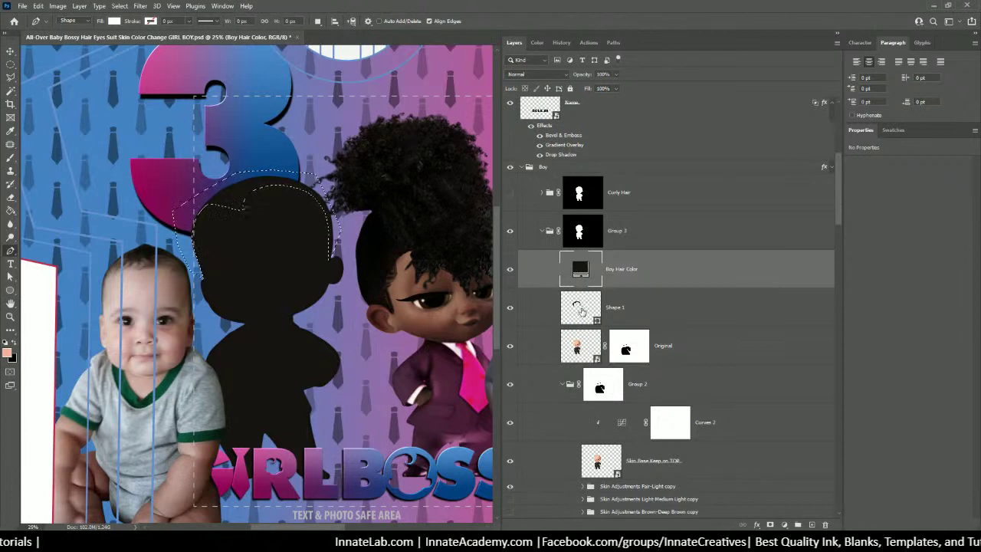
drag(582, 310, 604, 269)
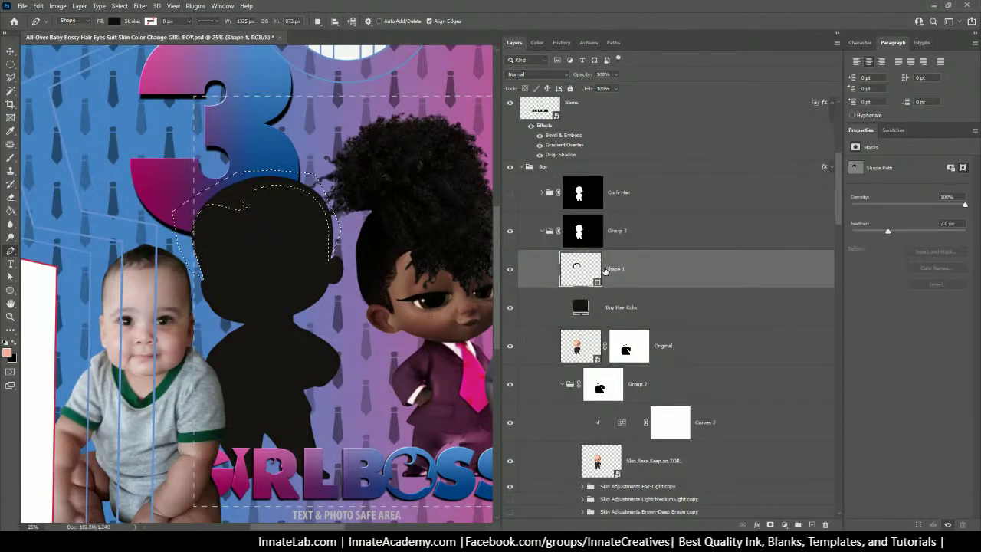
key(ctrl+z)
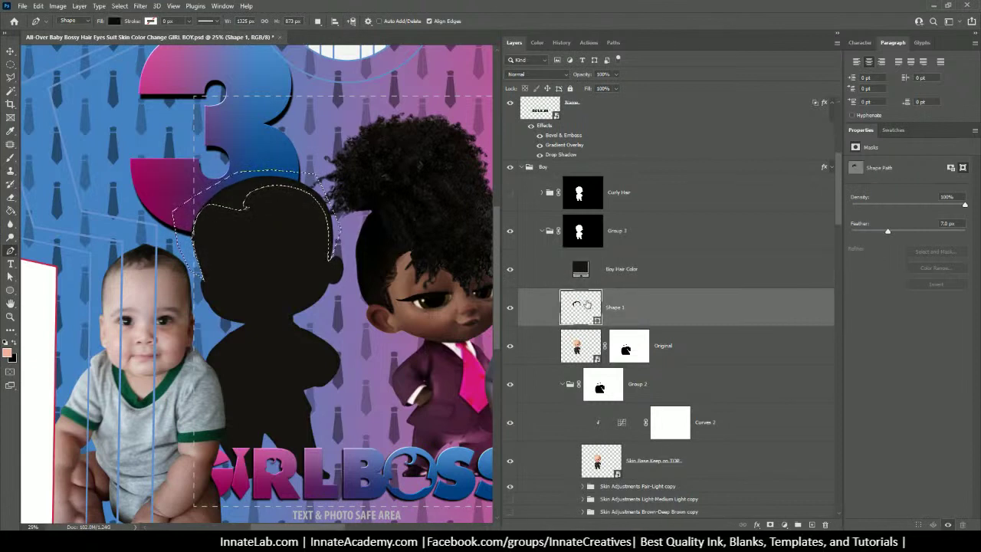
drag(606, 307, 642, 272)
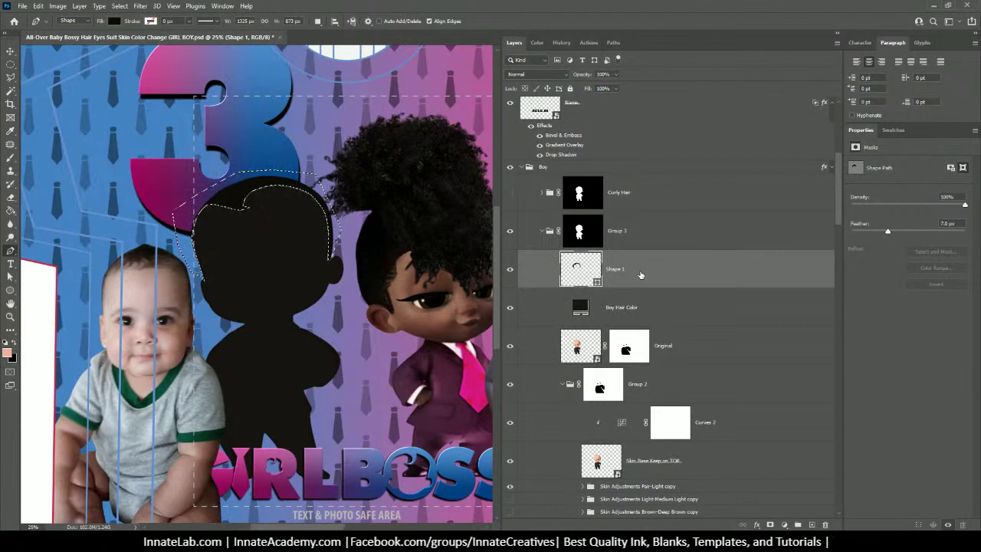
key(ctrl+z)
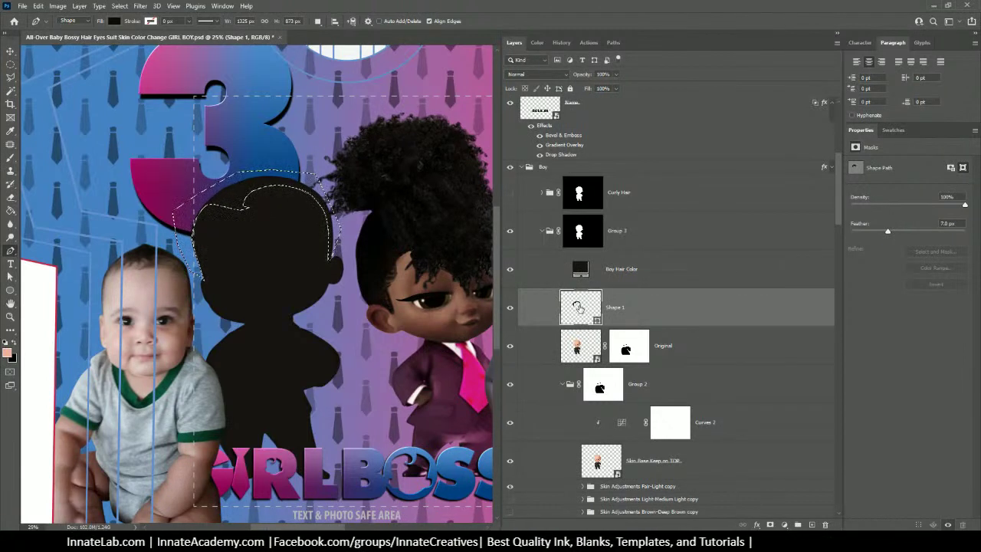
drag(577, 306, 615, 276)
key(ctrl+z)
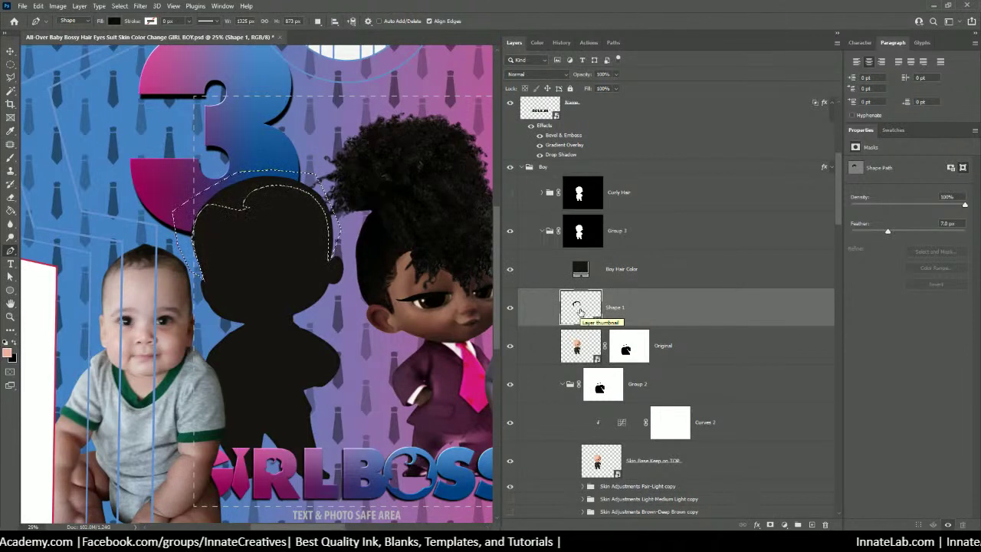
drag(580, 310, 620, 280)
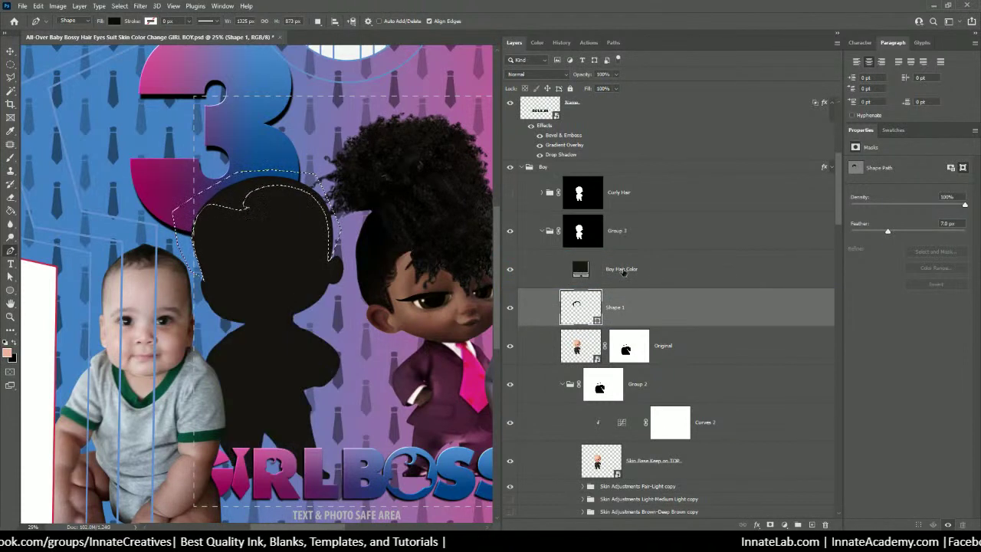
click(618, 280)
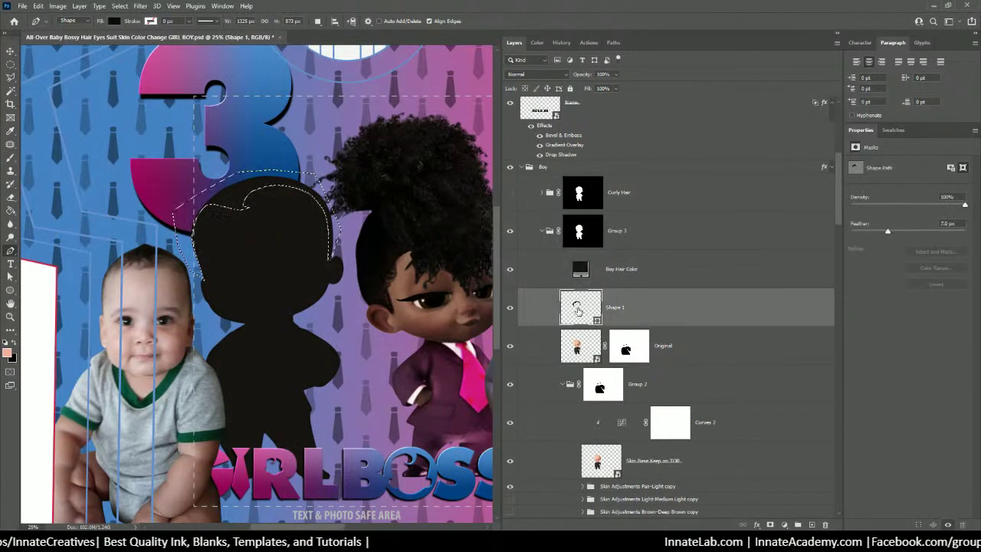
mouse_move(577, 309)
mouse_down()
mouse_move(596, 277)
mouse_move(594, 304)
mouse_up()
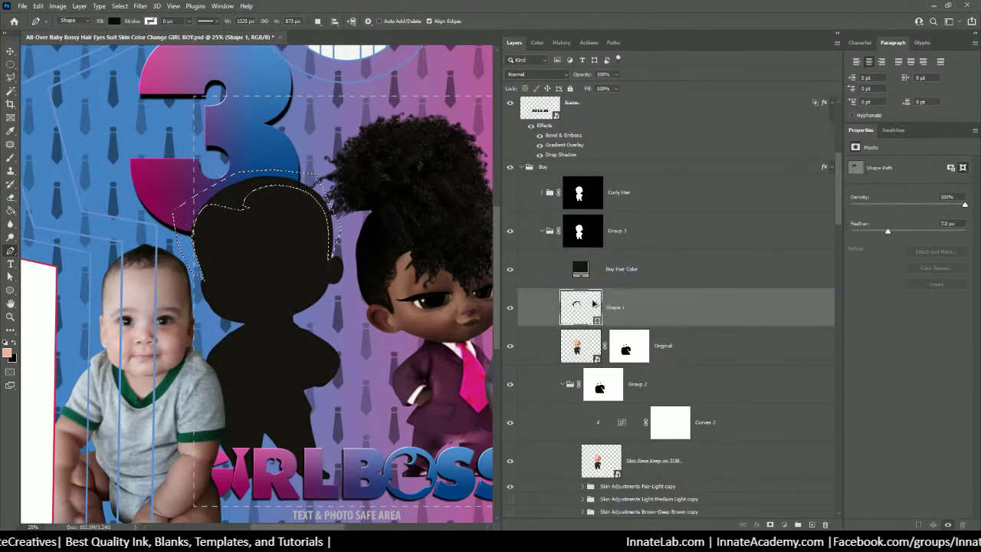
key(ctrl+z)
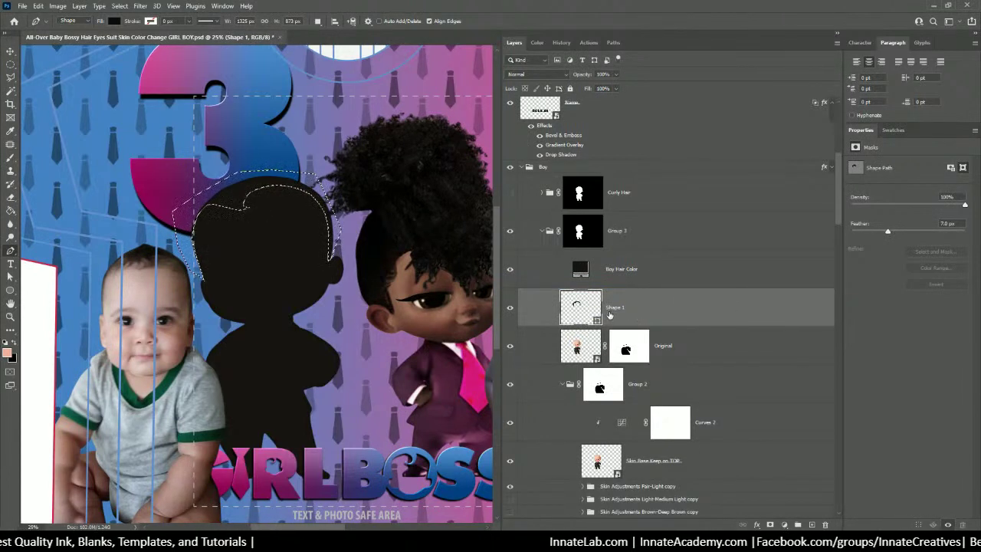
key(ctrl+d)
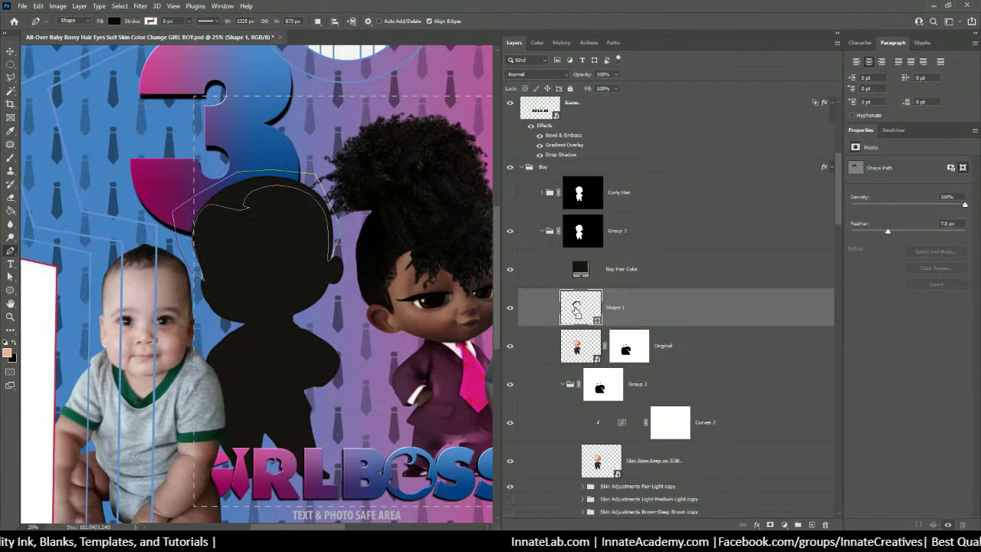
Load the Shape 1 outline as a selection and try again to carry its shape over to the Boy Hair Color layer
click(613, 310)
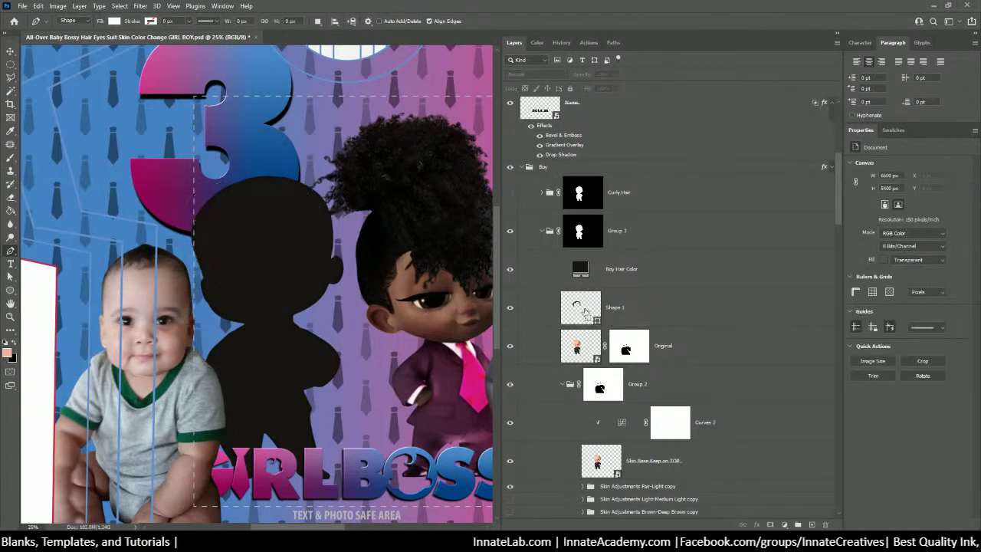
click(614, 310)
key(ctrl+Return)
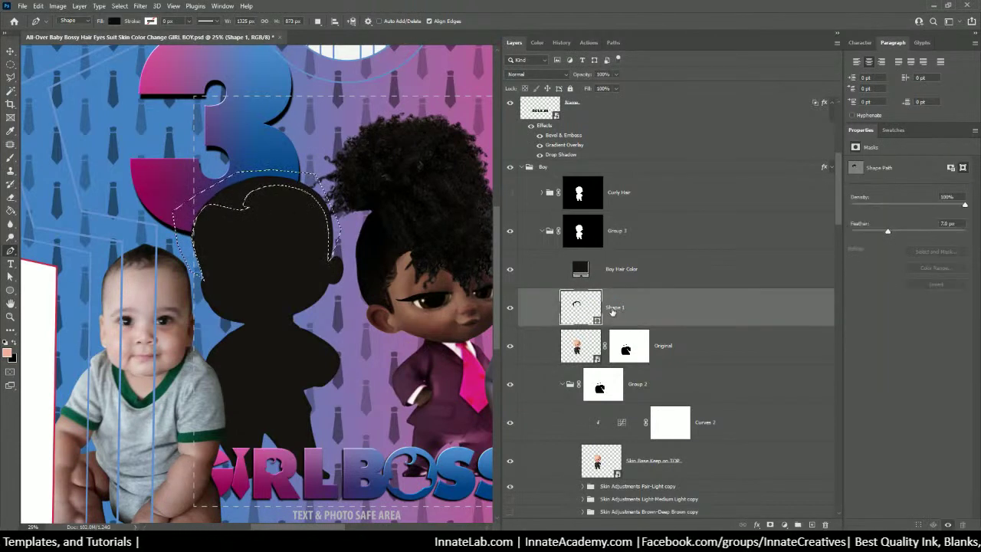
drag(617, 309, 580, 271)
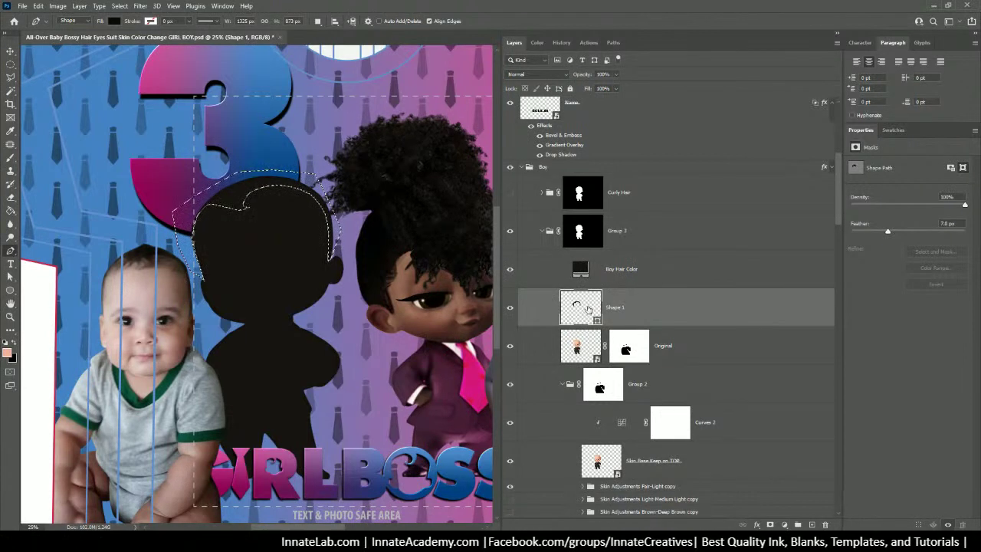
drag(588, 308, 587, 275)
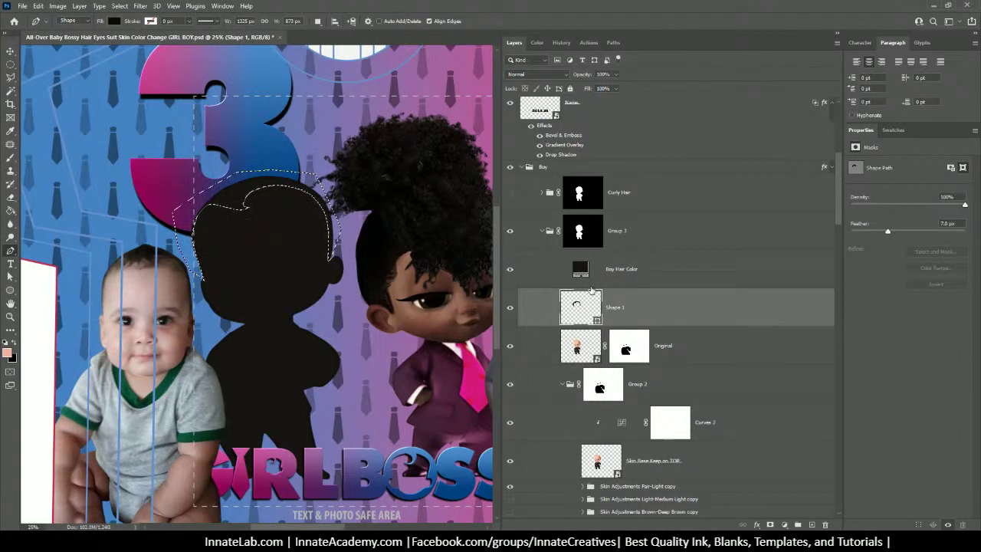
drag(584, 311, 588, 289)
key(ctrl+z)
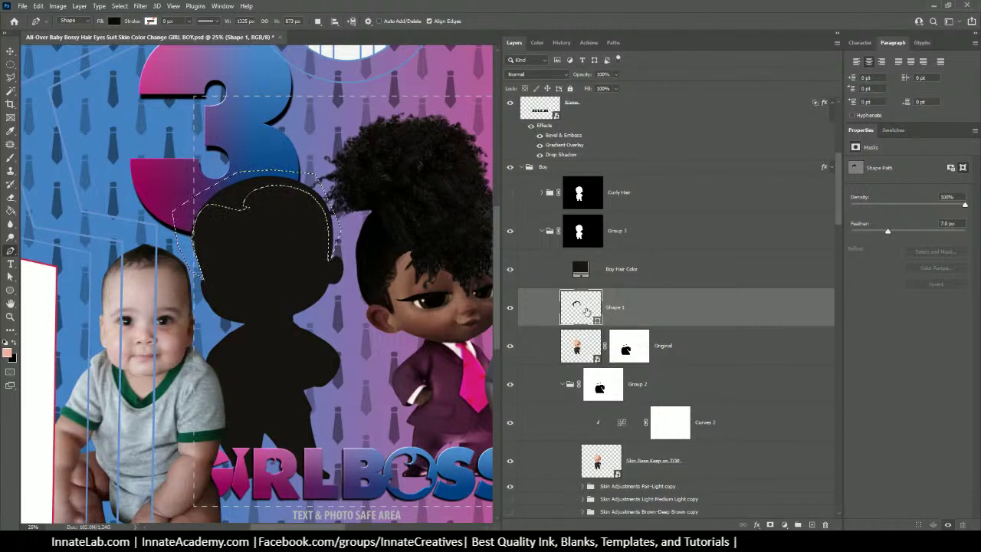
click(632, 276)
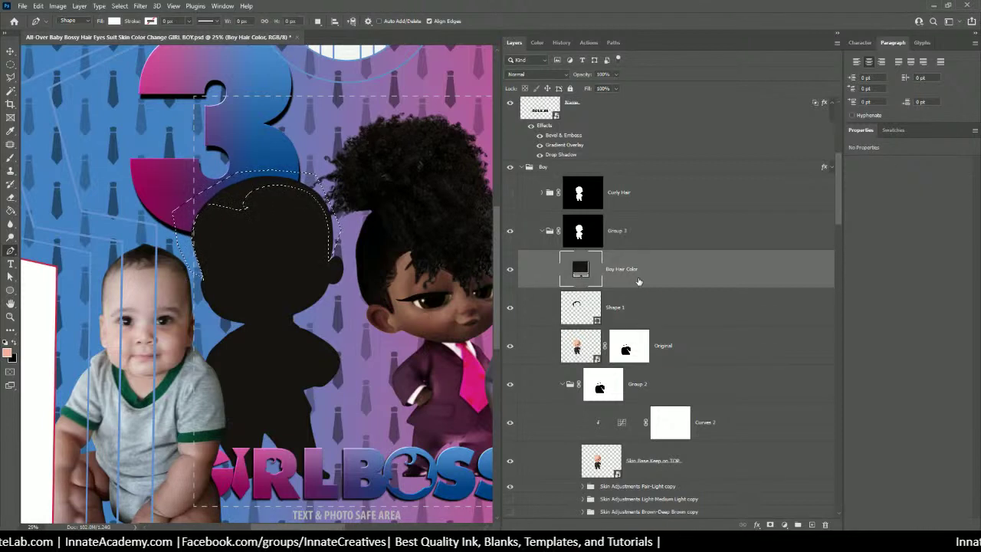
click(599, 308)
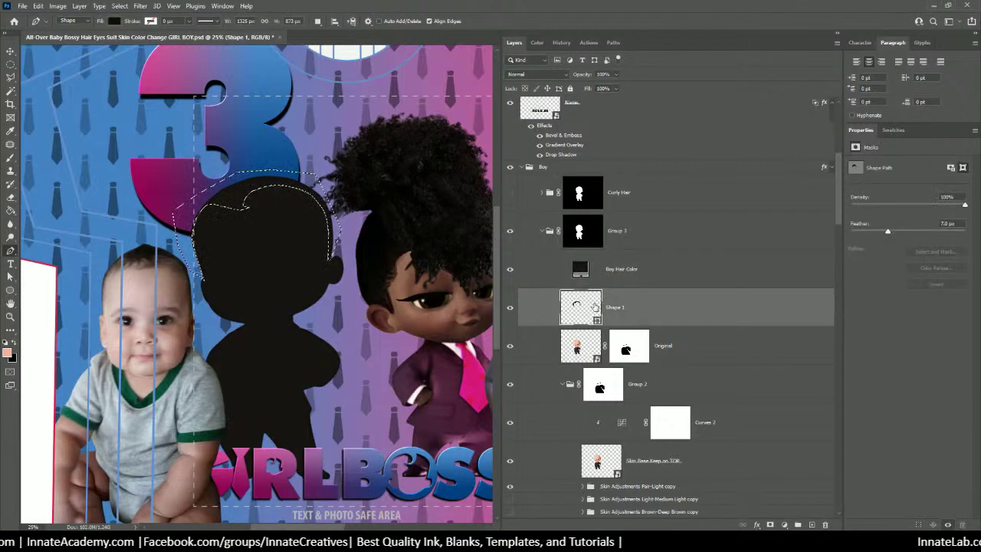
click(598, 269)
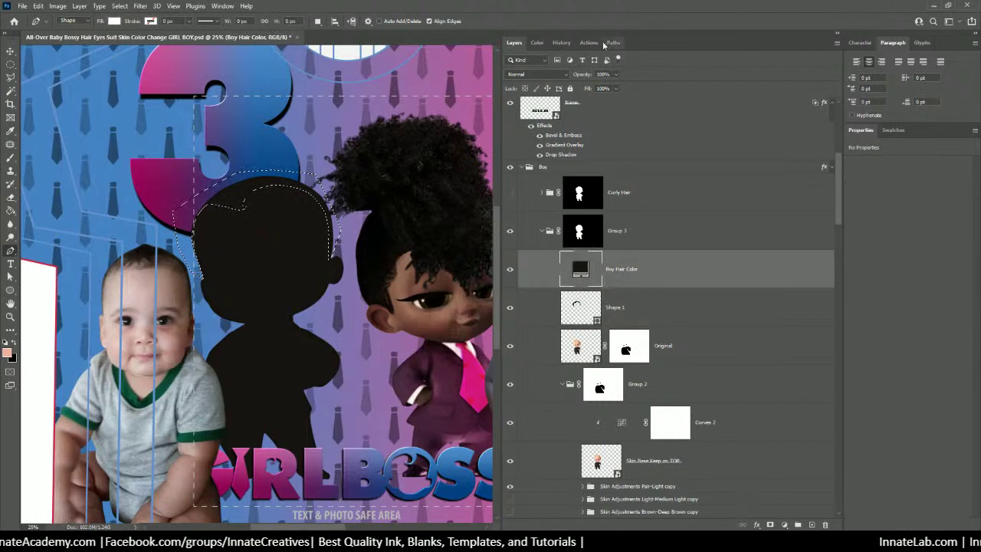
click(612, 43)
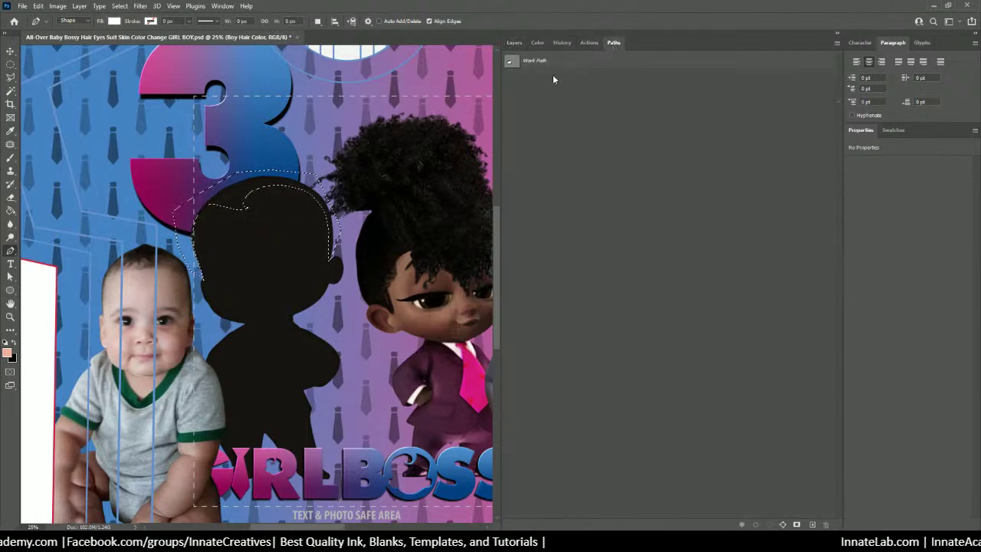
click(514, 43)
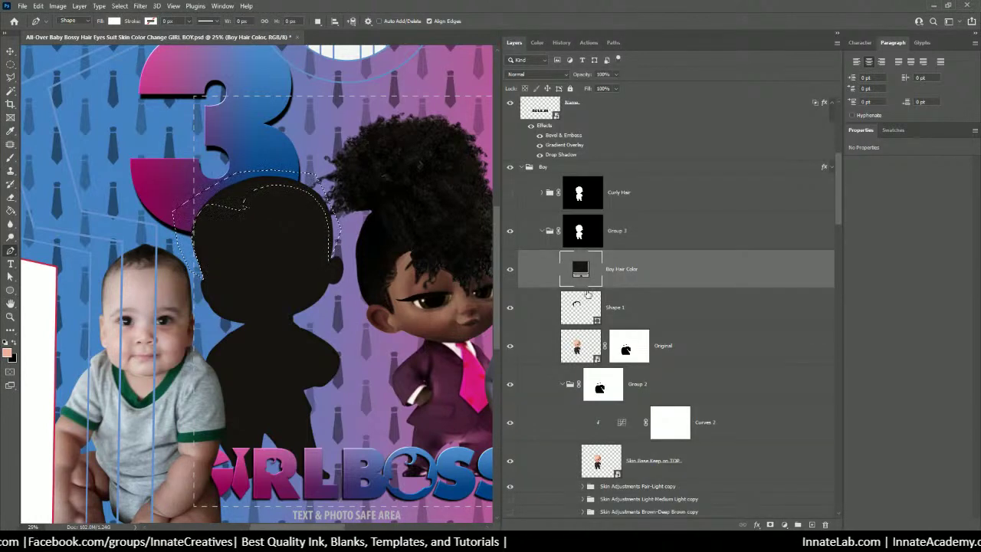
right_click(628, 313)
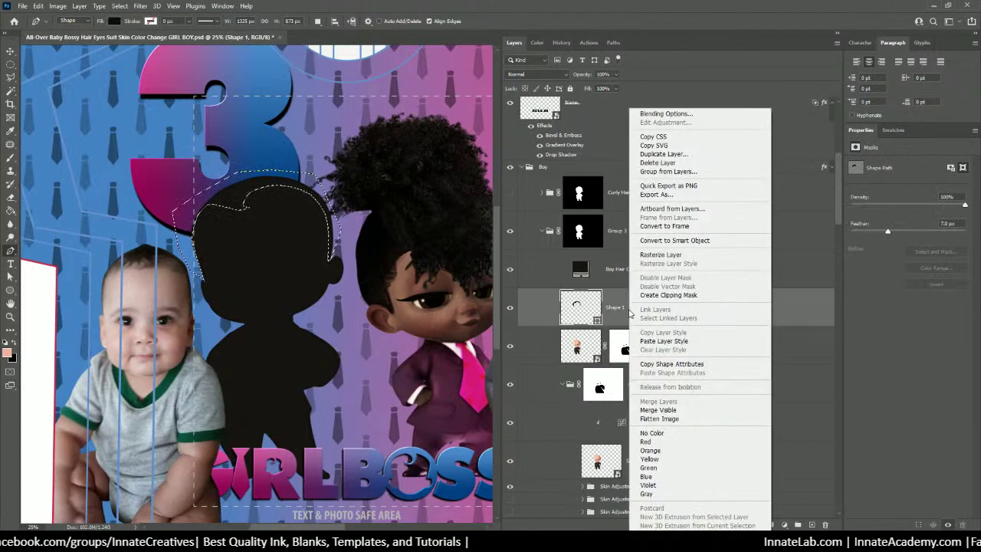
click(590, 312)
right_click(592, 313)
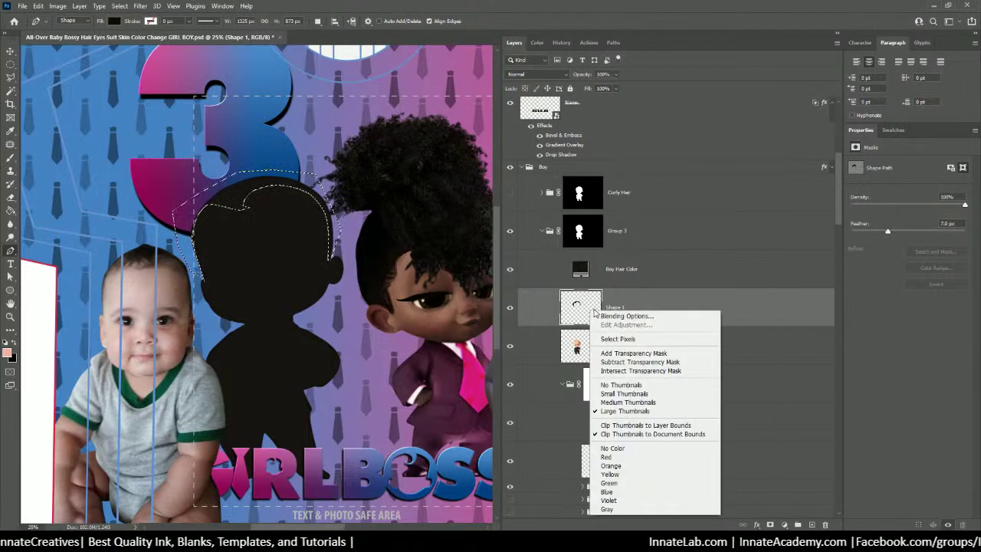
key(Escape)
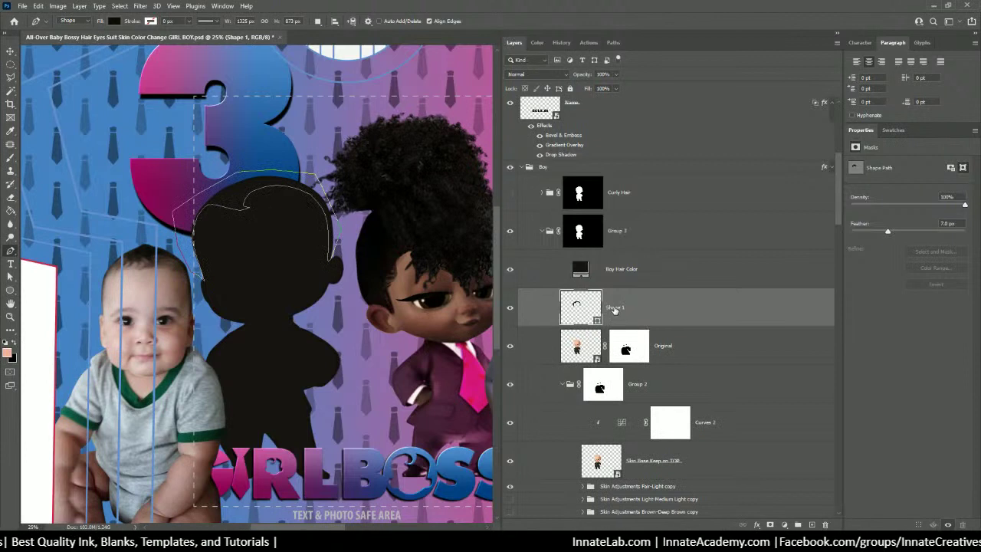
Clip the Shape 1 hair layer to the Original layer beneath it and select the Boy Hair Color layer
right_click(614, 309)
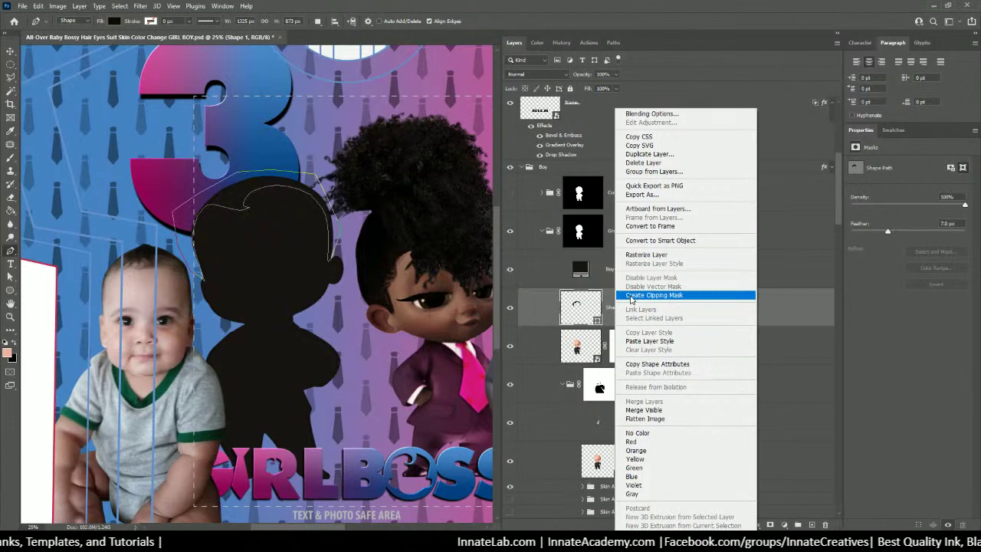
click(632, 295)
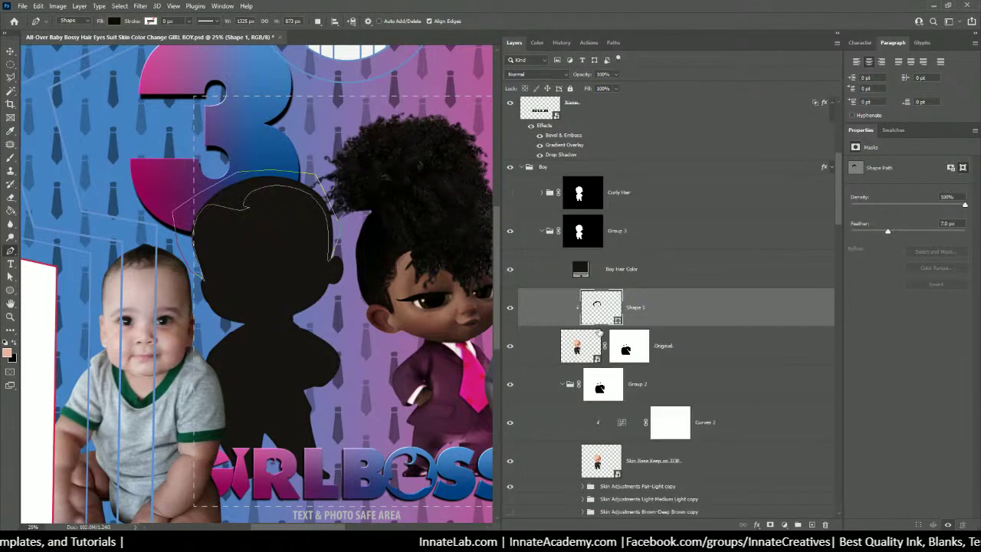
click(626, 276)
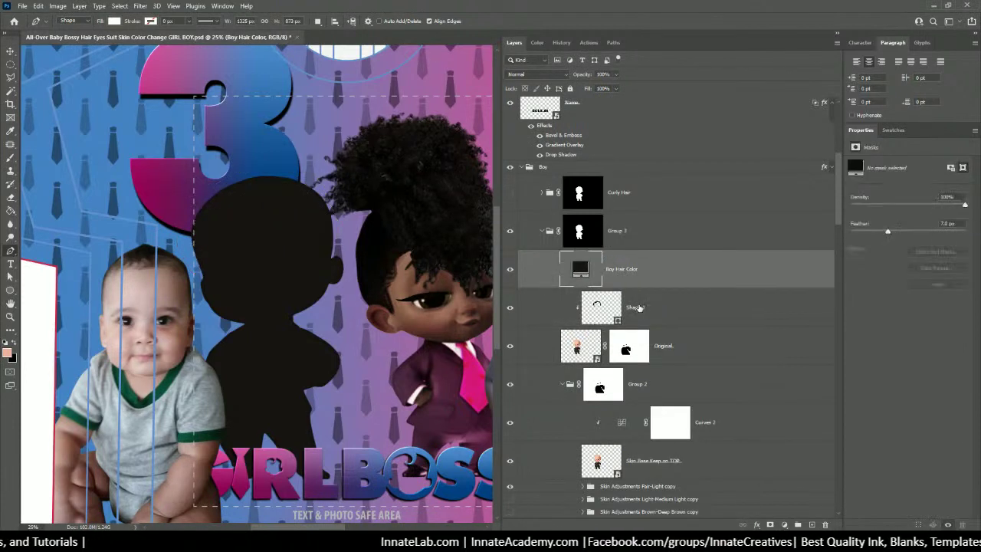
Load the Shape 1 hair outline as a selection and add it as a layer mask on Boy Hair Color
click(604, 314)
ctrl+click(602, 312)
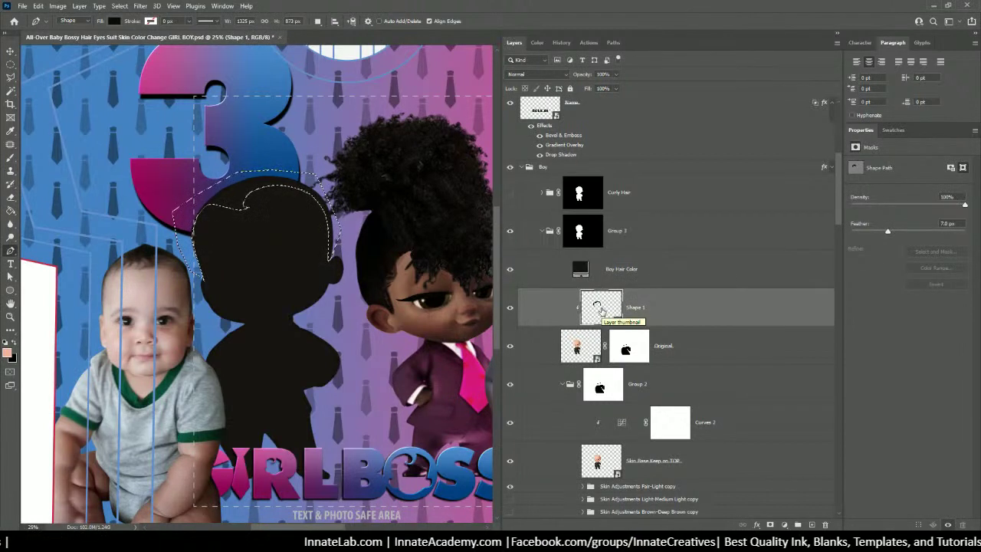
click(614, 274)
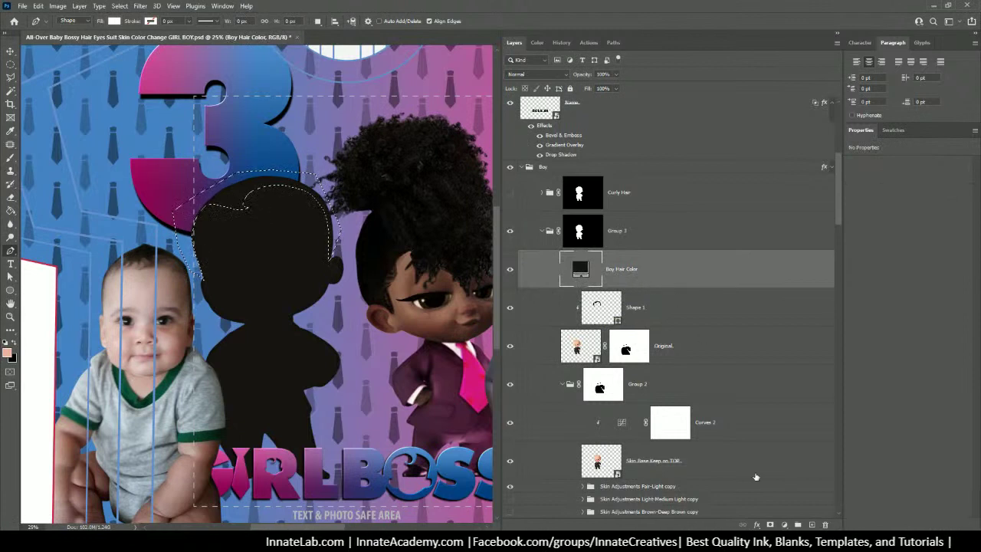
key(ctrl+shift+m)
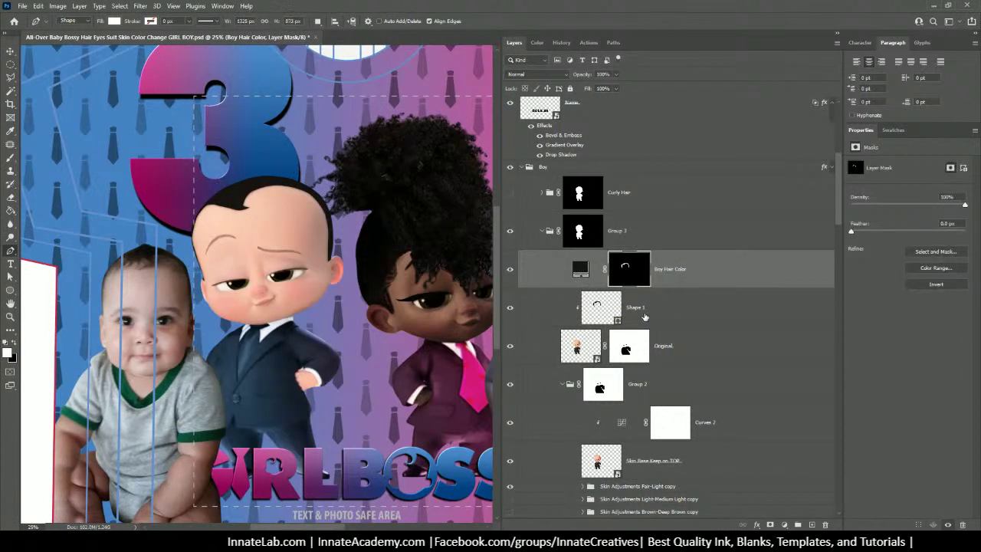
Feather the Boy Hair Color layer mask by 6.7 px and delete the Shape 1 hair layer
click(643, 316)
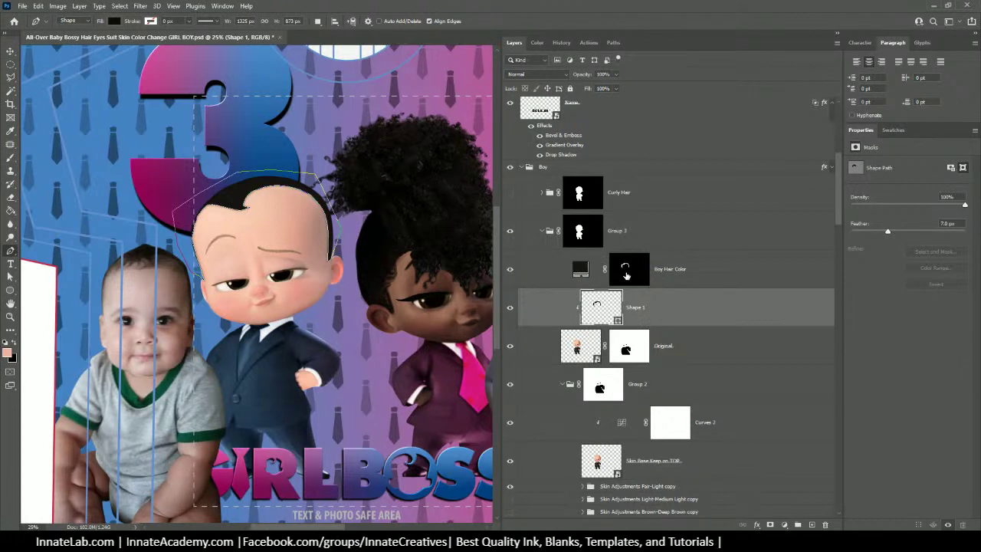
key(ctrl+plus)
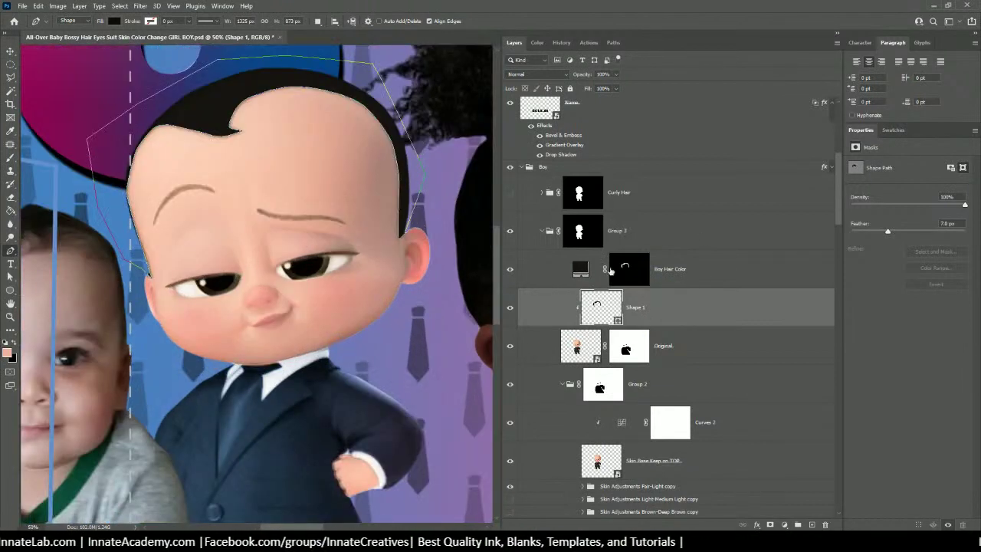
click(625, 272)
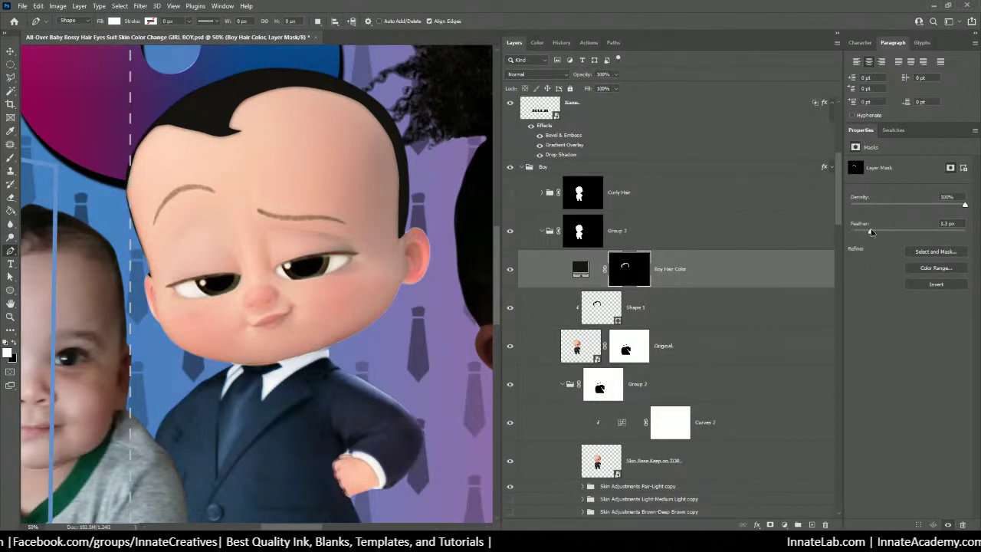
drag(871, 232, 887, 234)
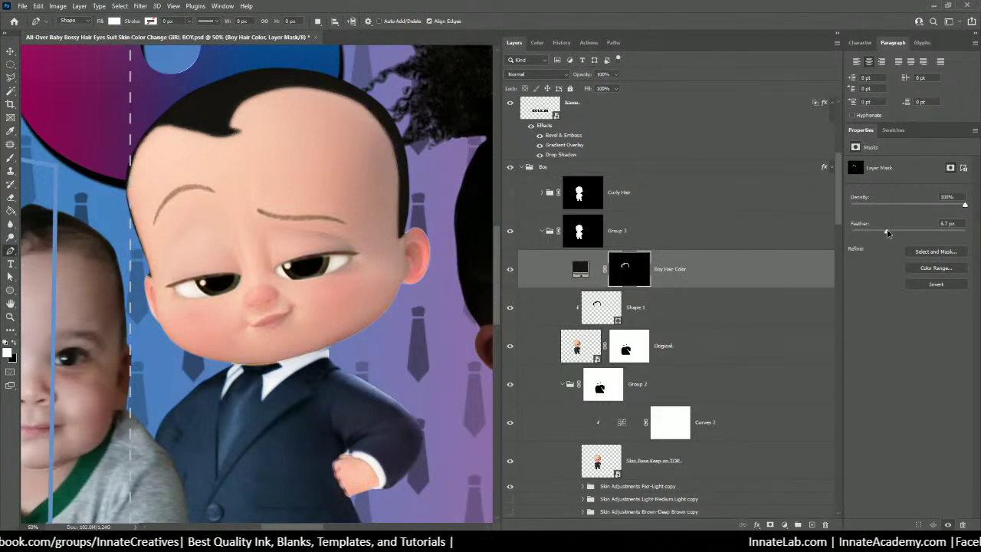
click(686, 308)
key(Delete)
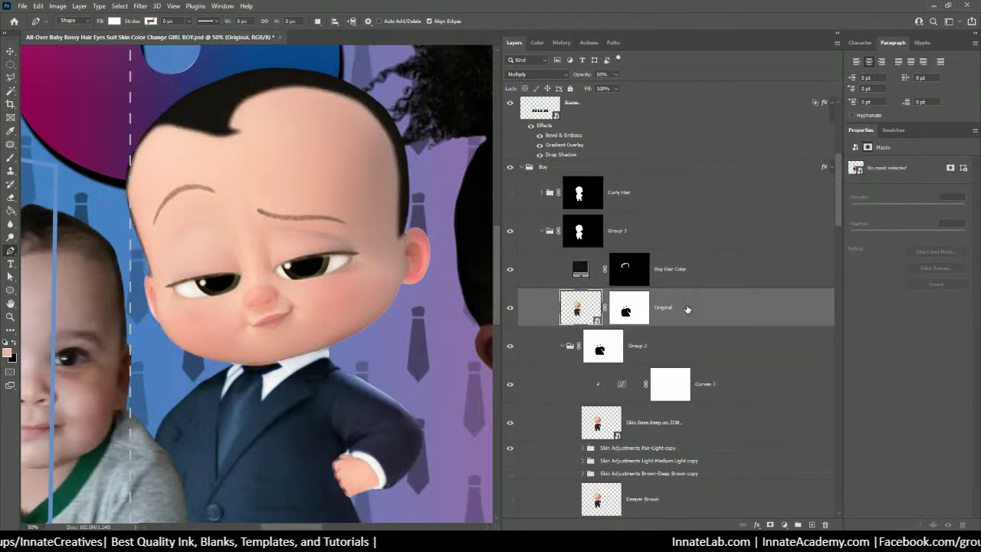
Move the Boy Hair Color layer out of its group to just above Group 3 and set its blend mode to Color
click(633, 275)
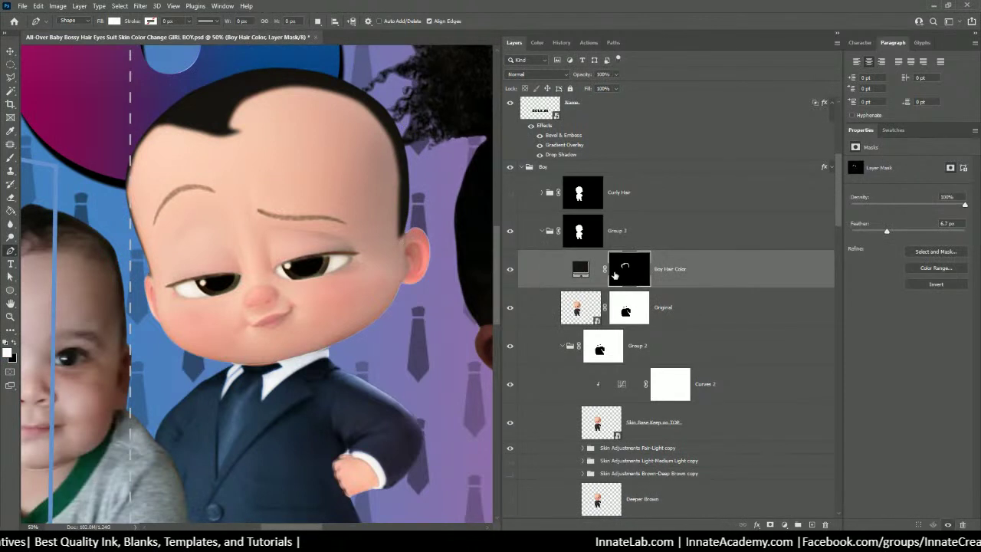
click(512, 75)
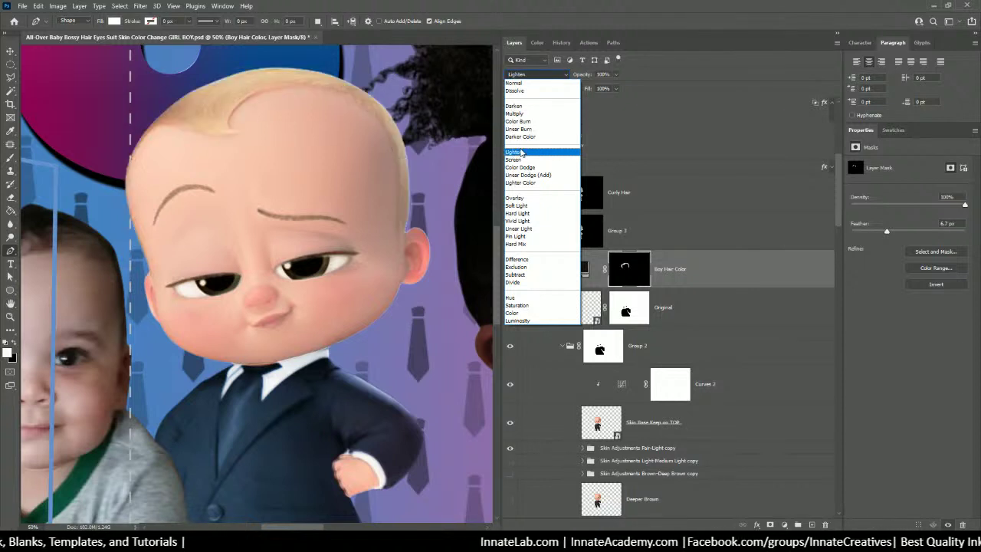
click(718, 270)
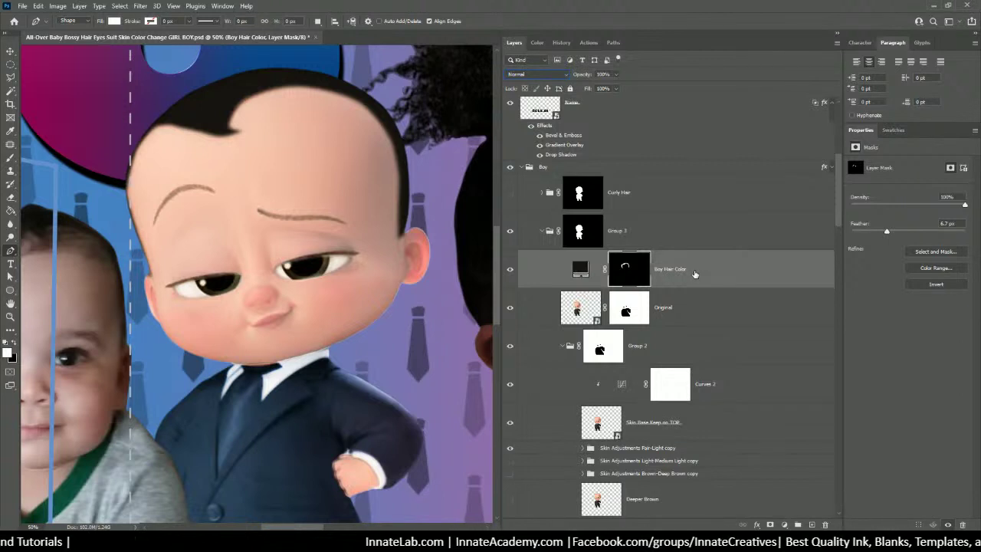
drag(695, 274, 613, 215)
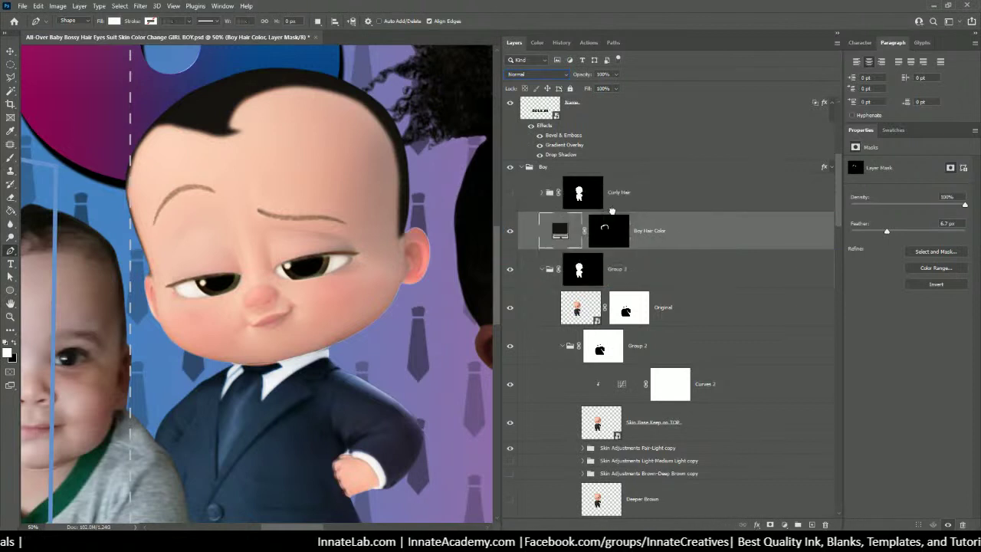
click(527, 75)
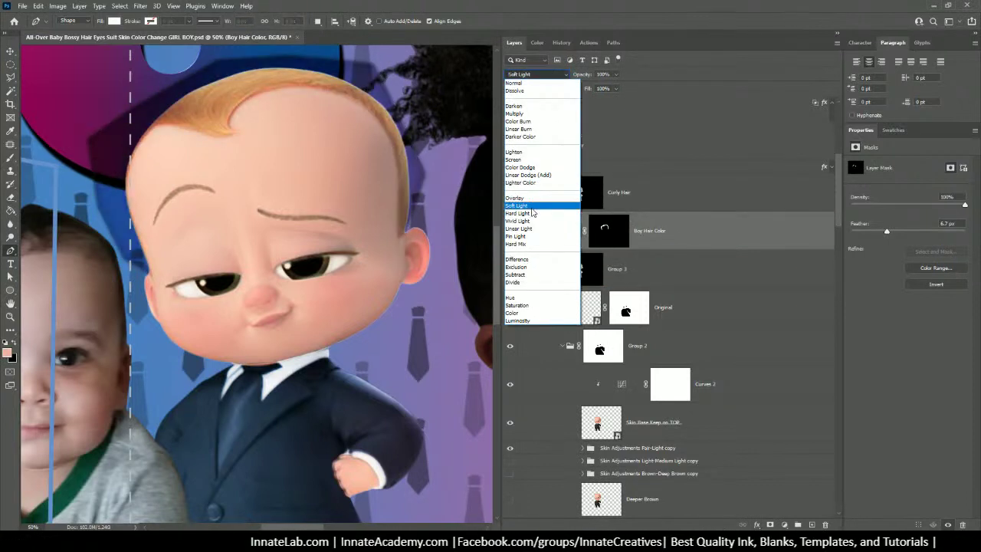
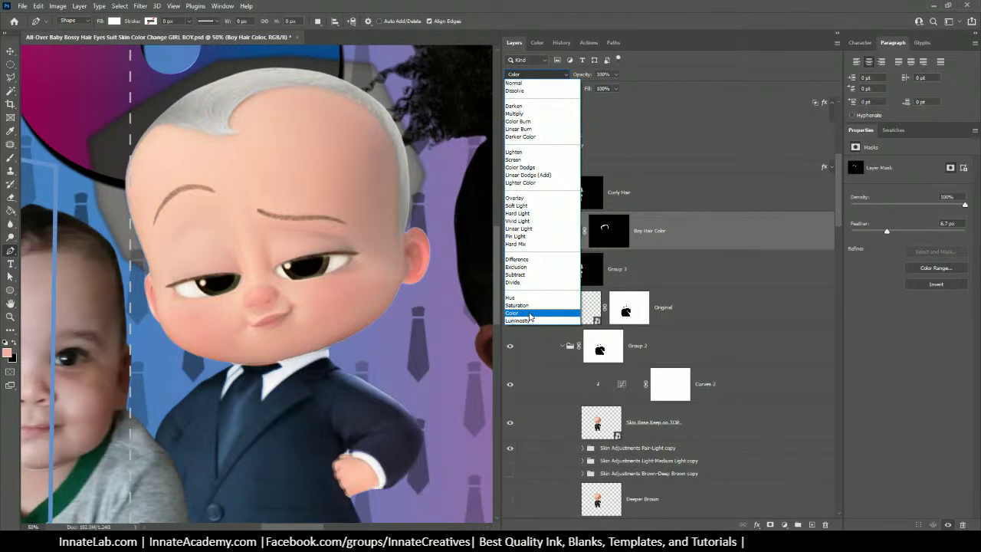
click(530, 314)
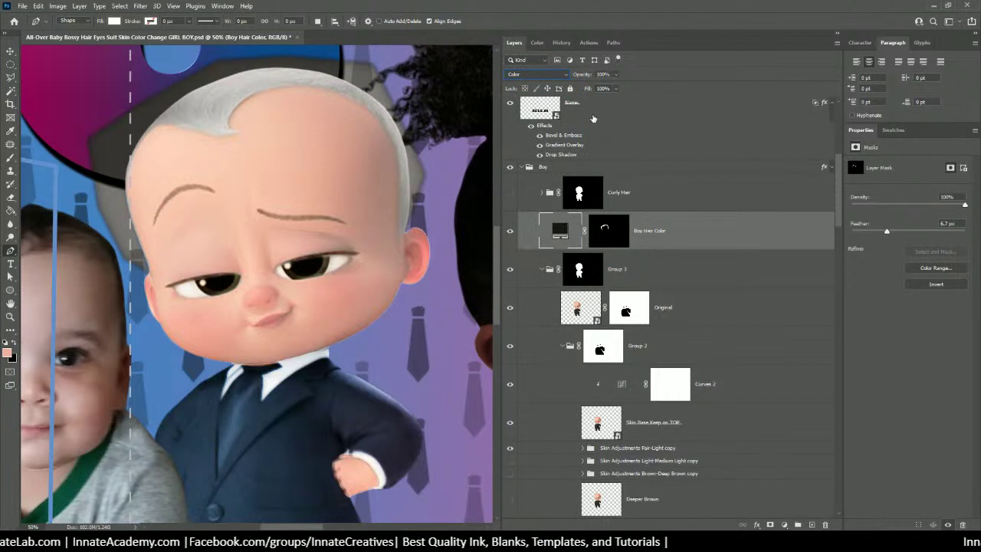
click(523, 75)
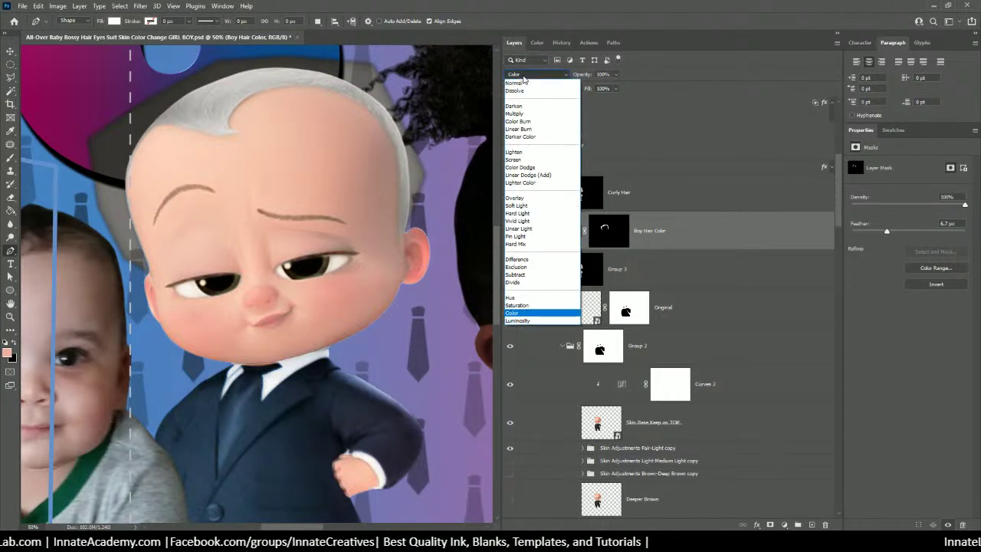
click(673, 234)
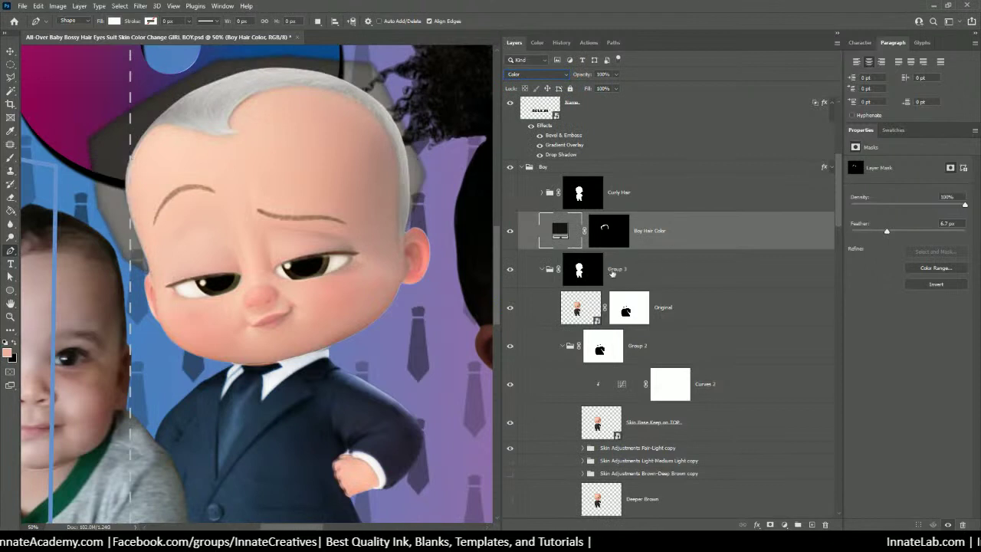
Add a Black & White adjustment layer beneath Boy Hair Color and clip it to Group 3
click(783, 524)
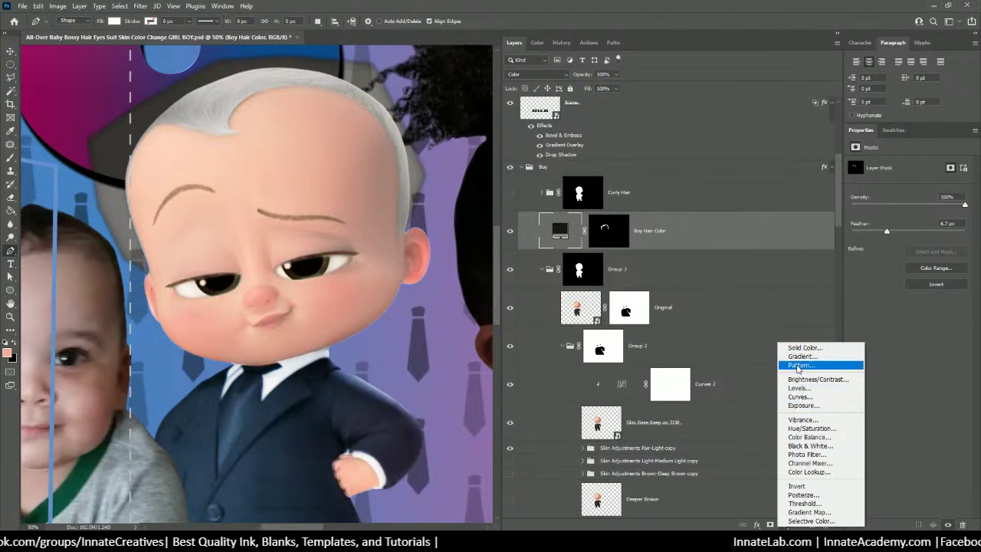
click(808, 449)
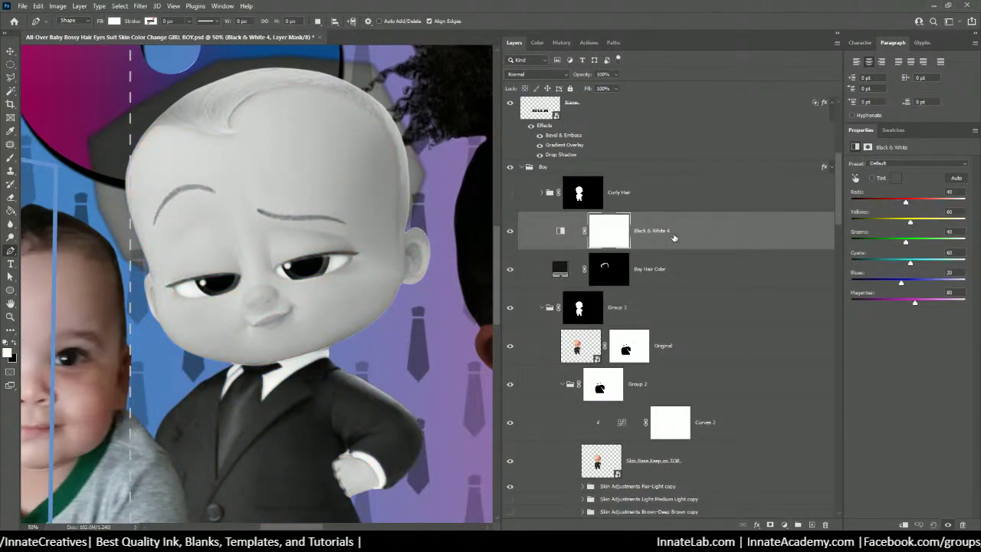
drag(674, 236, 624, 265)
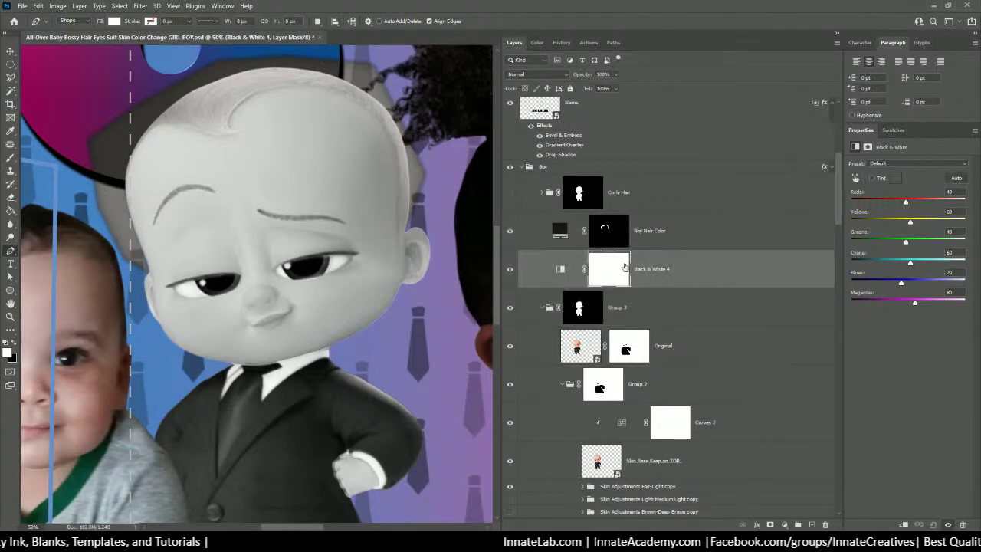
right_click(670, 269)
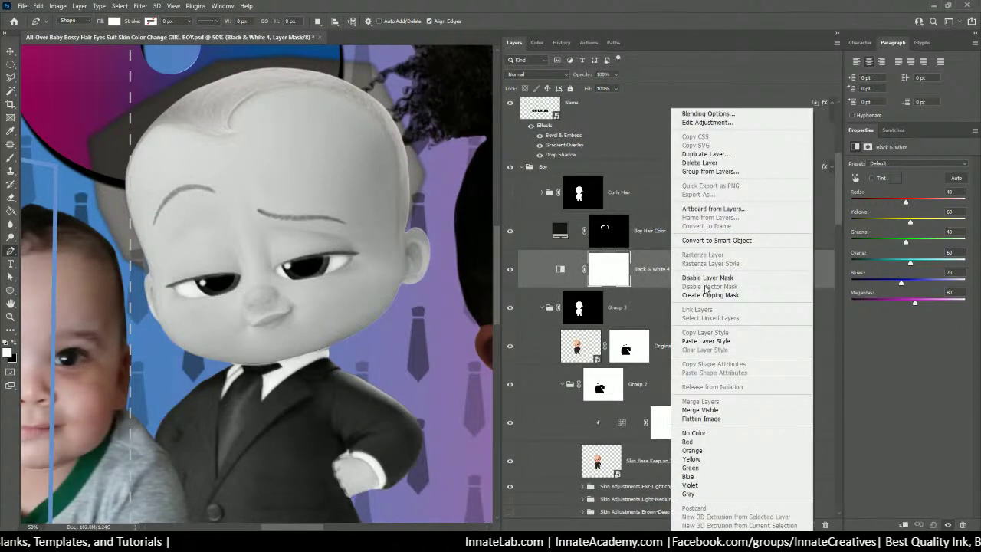
click(706, 294)
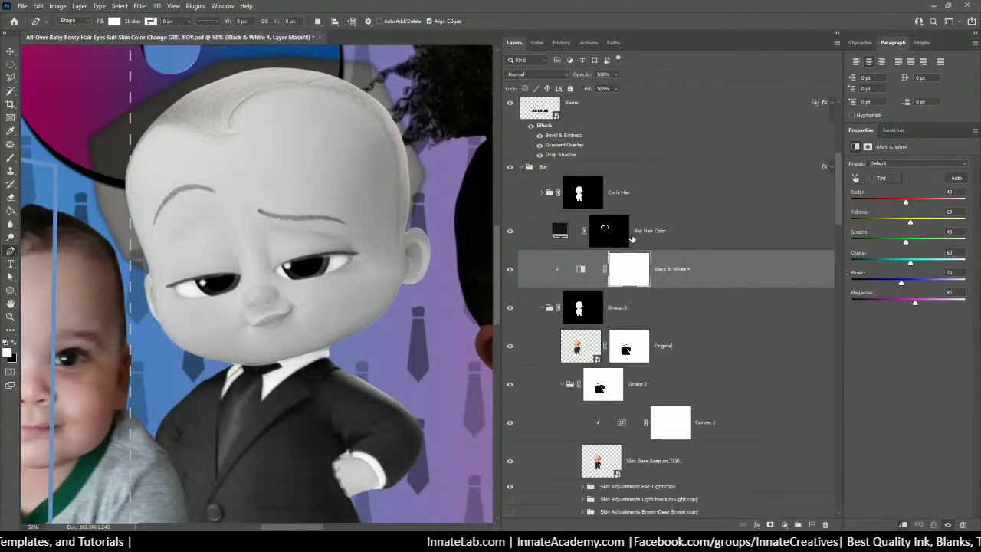
click(607, 232)
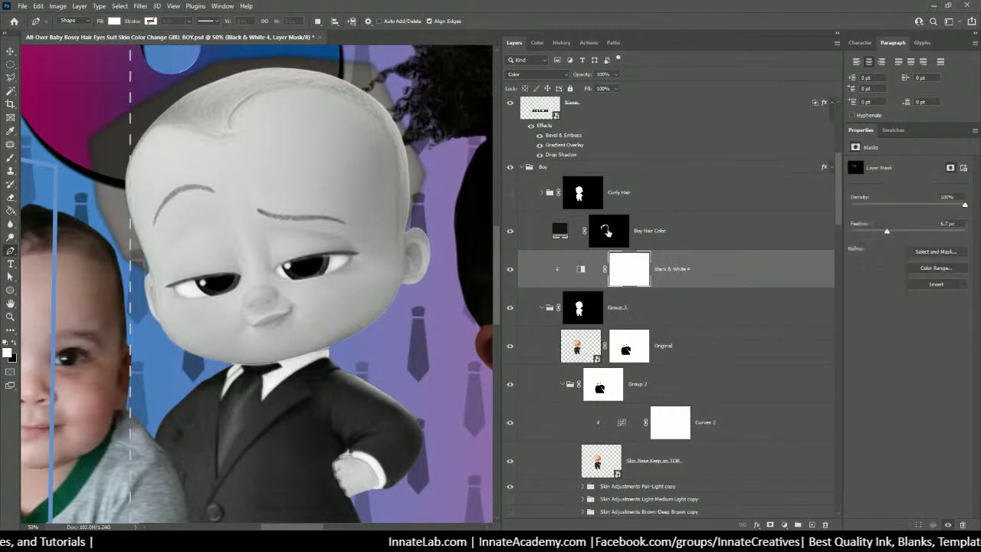
click(608, 232)
drag(609, 232, 628, 268)
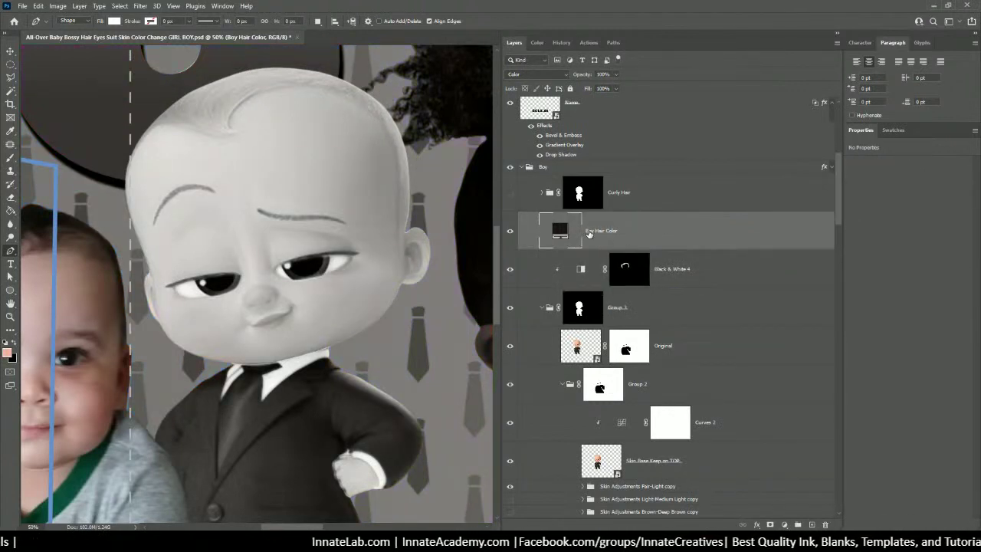
key(ctrl+z)
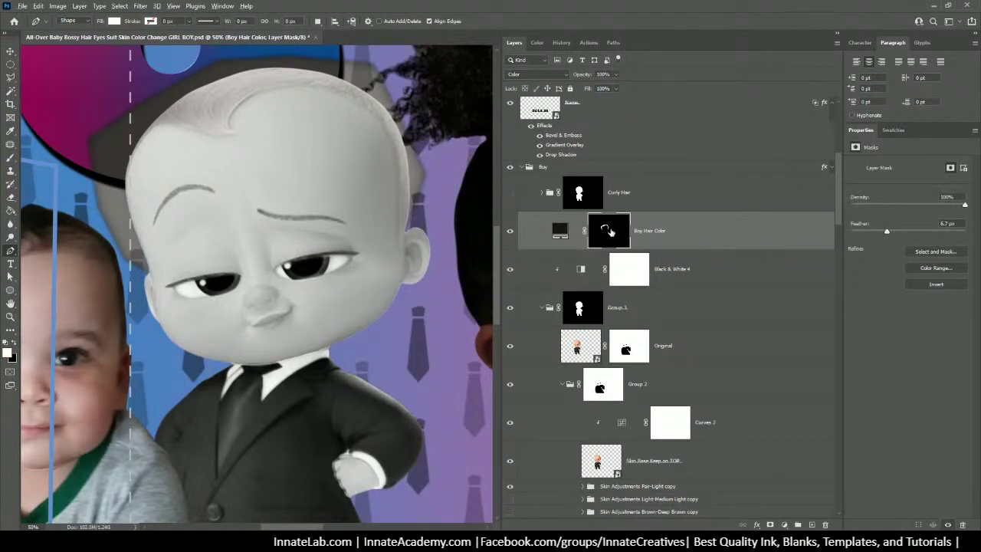
Copy the Boy Hair Color mask onto the Black & White adjustment, replacing its mask, and clip Boy Hair Color to Group 3 as well
drag(608, 231, 626, 270)
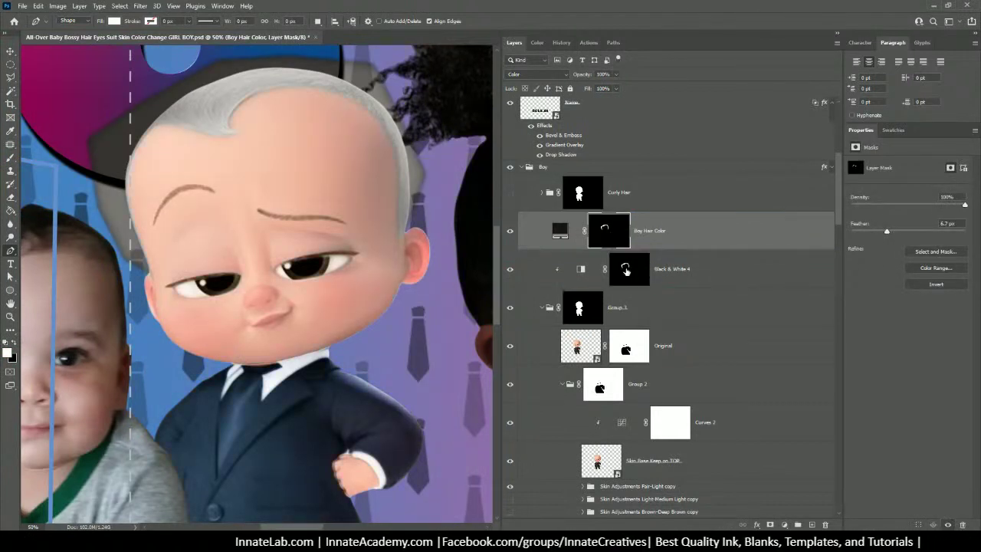
drag(656, 232, 679, 244)
Darken the boy's hair in the Black & White adjustment by setting Reds to -113 and Yellows to -18
click(582, 270)
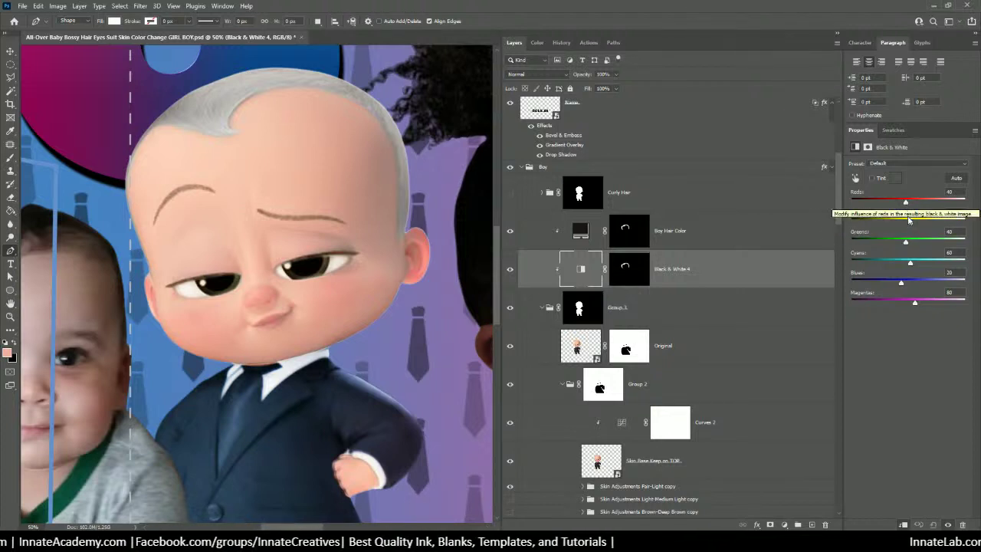
mouse_move(909, 222)
mouse_down()
mouse_move(941, 225)
mouse_move(864, 231)
mouse_move(906, 226)
mouse_up()
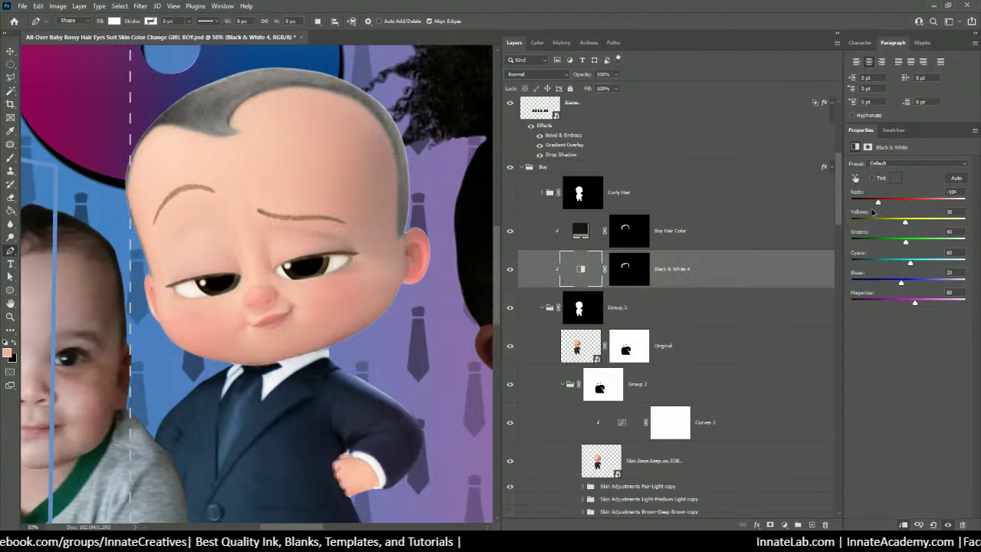
drag(874, 202, 893, 222)
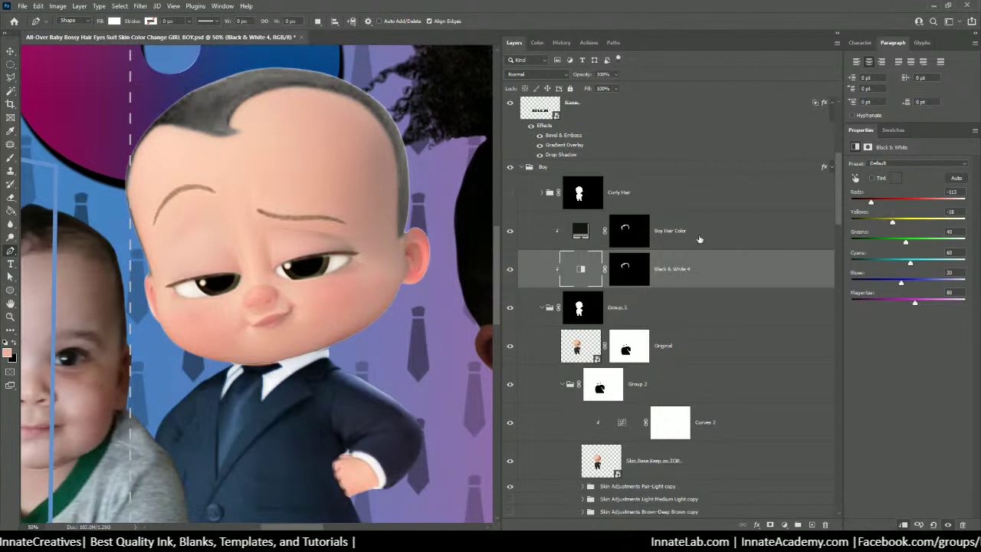
Add a clipped Curves adjustment above the Black & White layer and pull its curve down to input 140, output 74
click(581, 231)
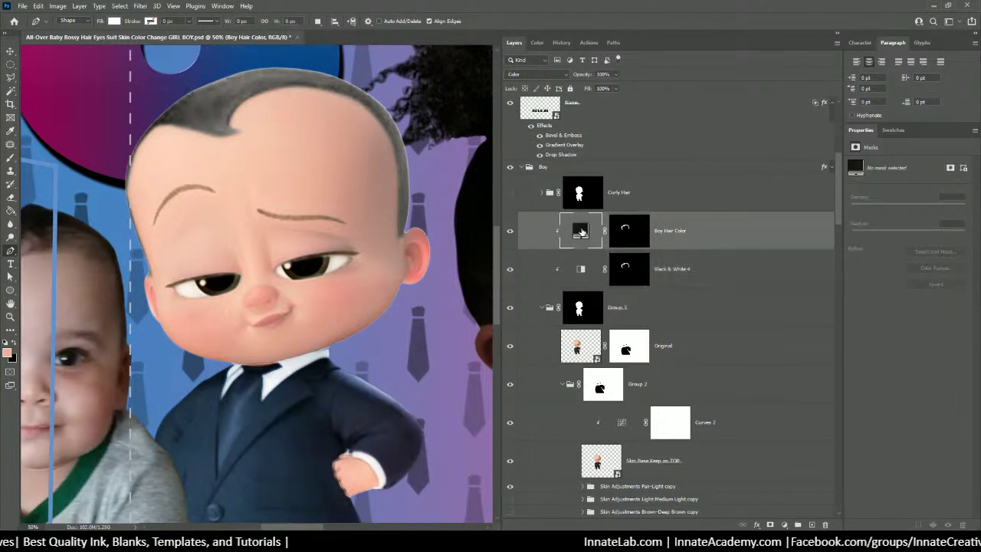
click(581, 269)
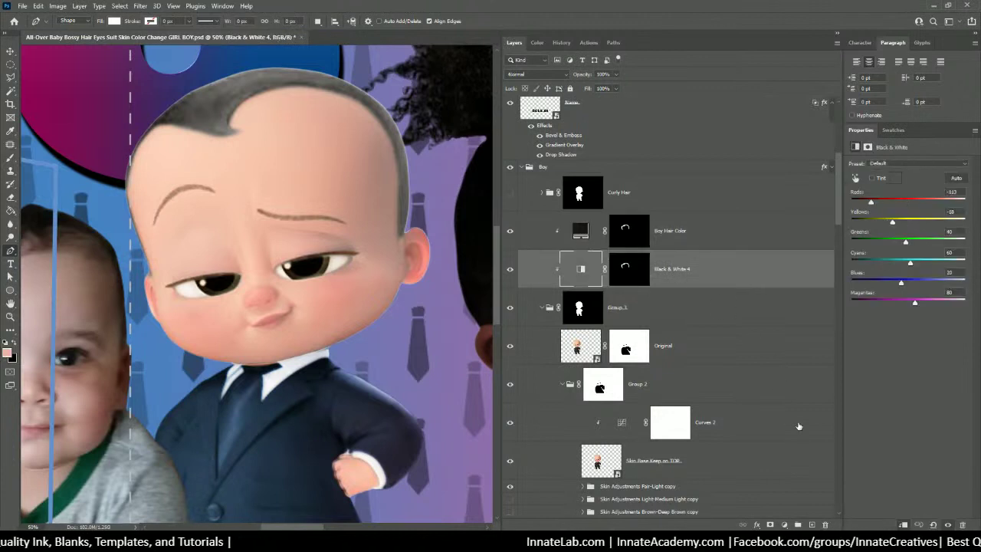
click(784, 525)
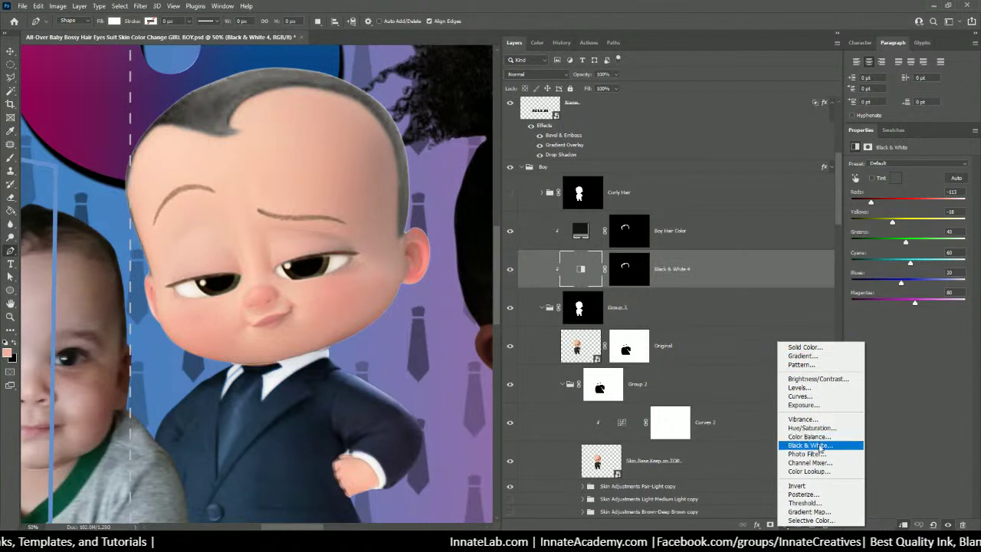
click(800, 396)
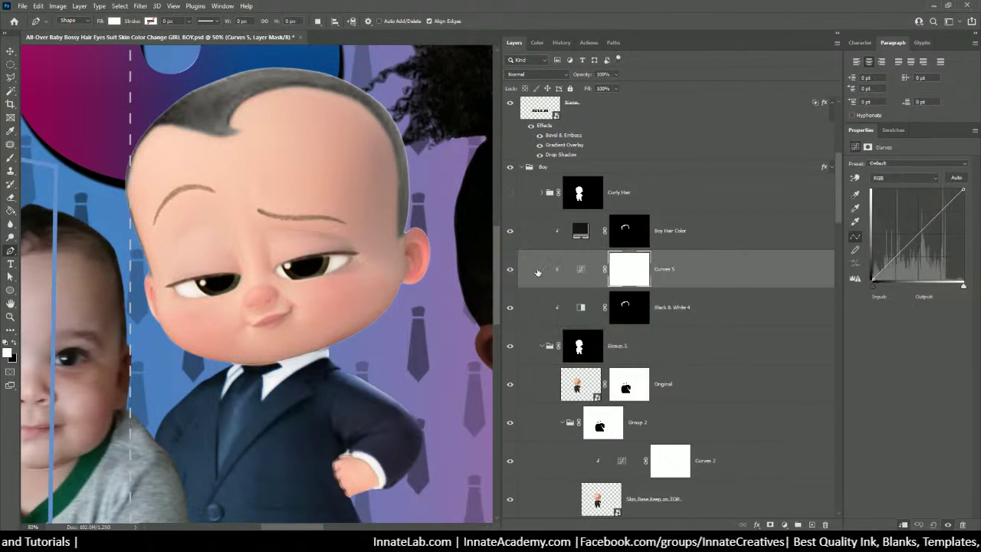
click(511, 270)
click(512, 271)
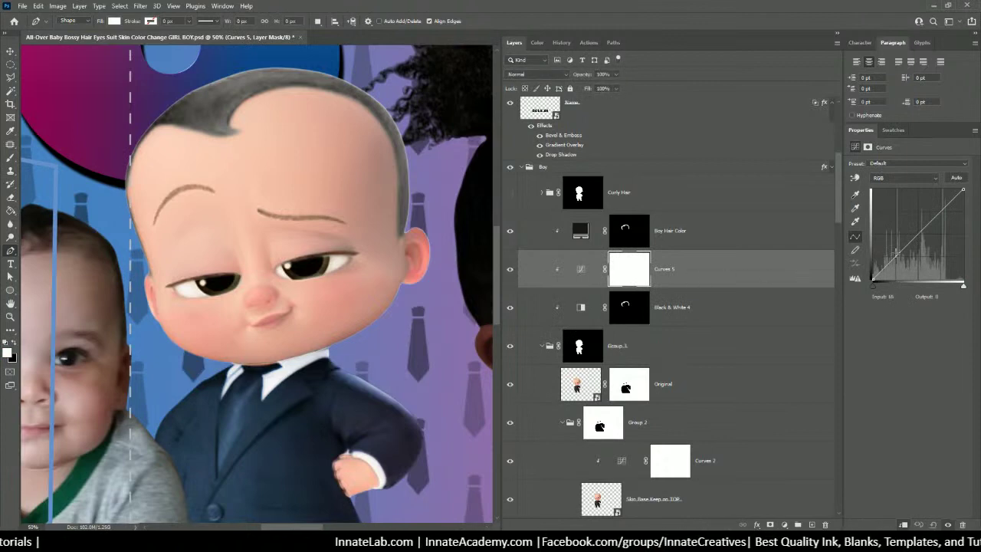
drag(901, 249, 923, 252)
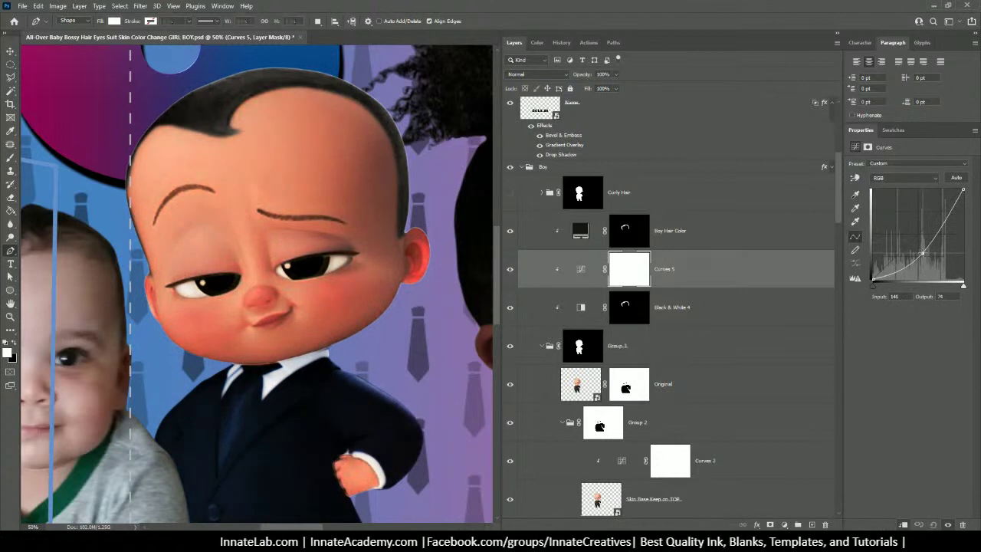
Copy the Boy Hair Color mask onto the Curves adjustment, replacing its mask, and select the Black & White layer below it
click(627, 229)
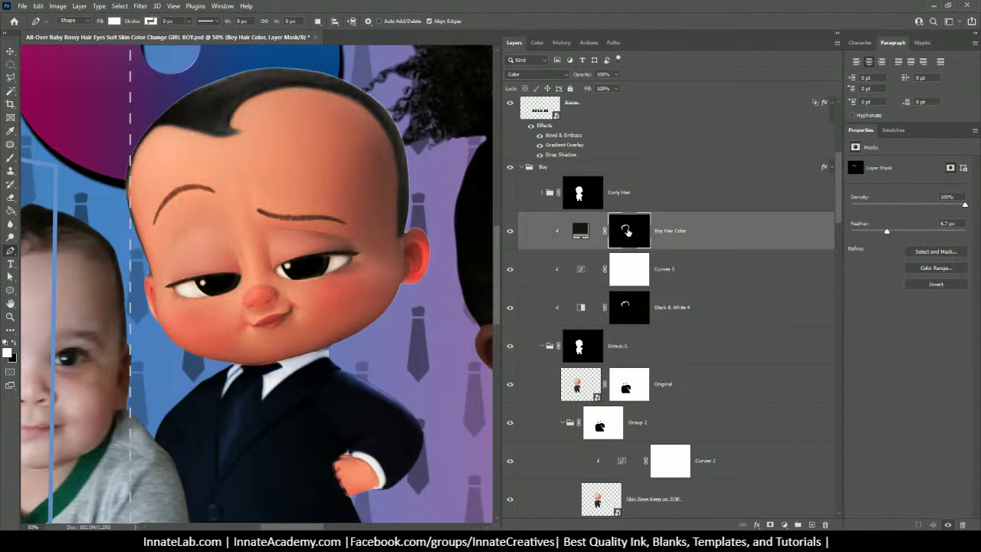
drag(627, 230, 628, 272)
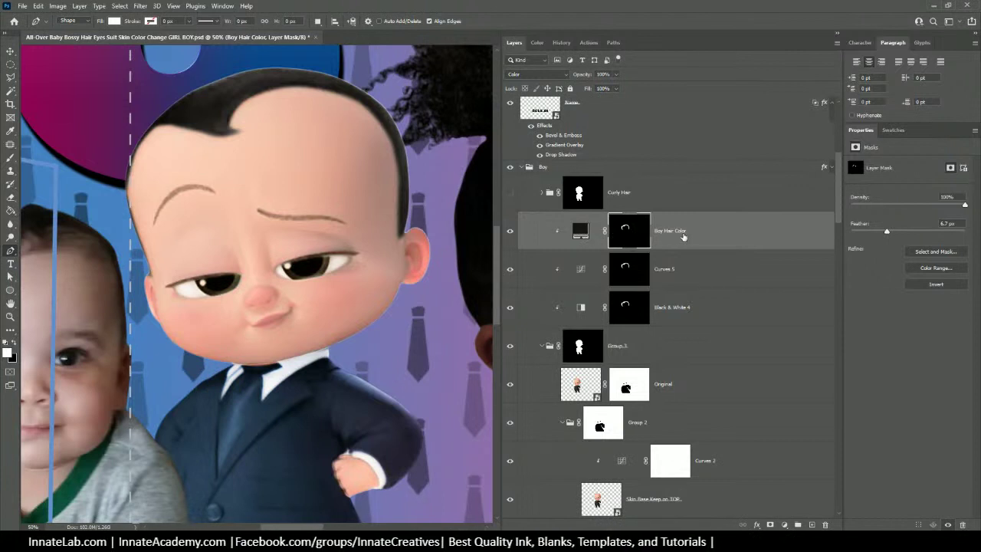
key(alt+bracketleft)
key(alt+bracketleft)
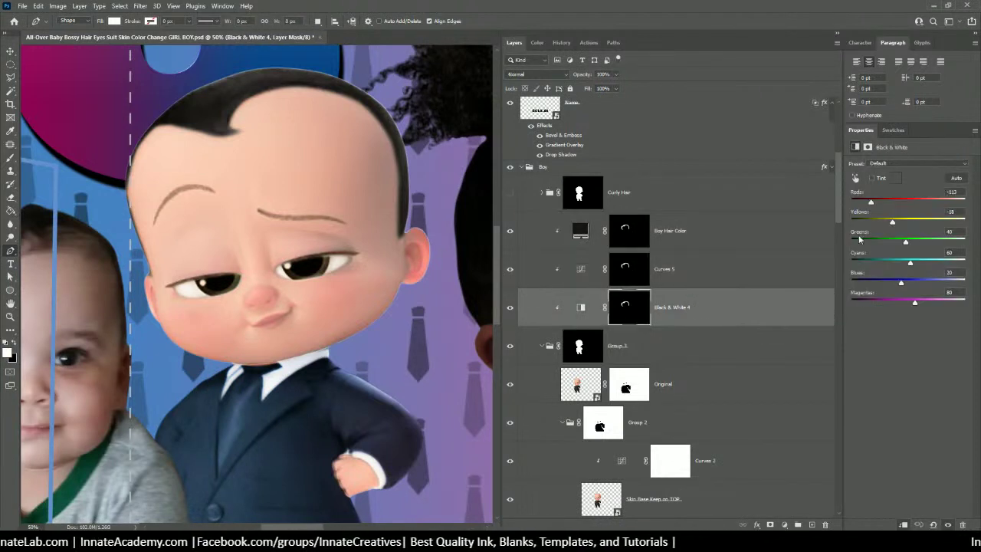
Set the hair's Black & White adjustment to Reds 11, Yellows -59, and Greens, Cyans, Blues and Magentas all -200
drag(871, 208, 912, 206)
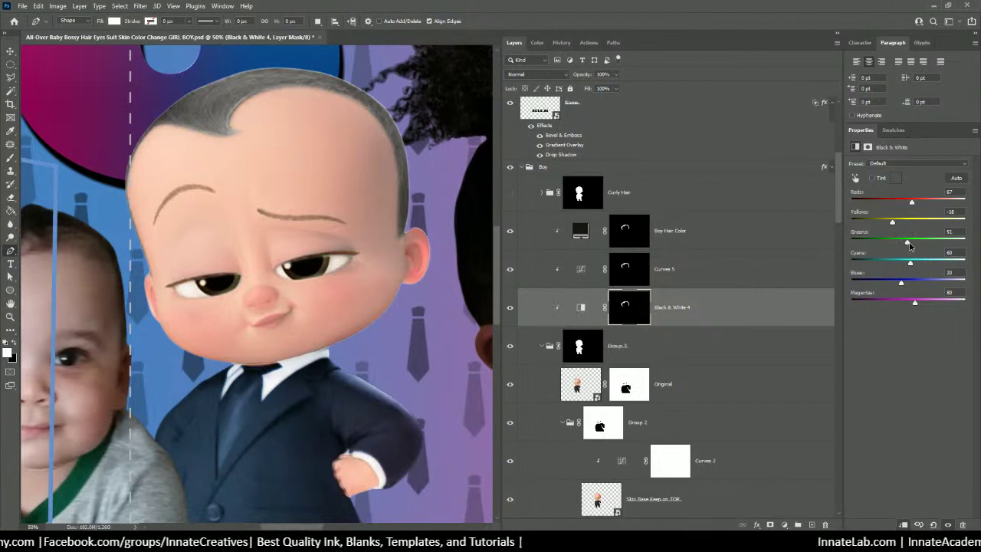
drag(909, 243, 789, 243)
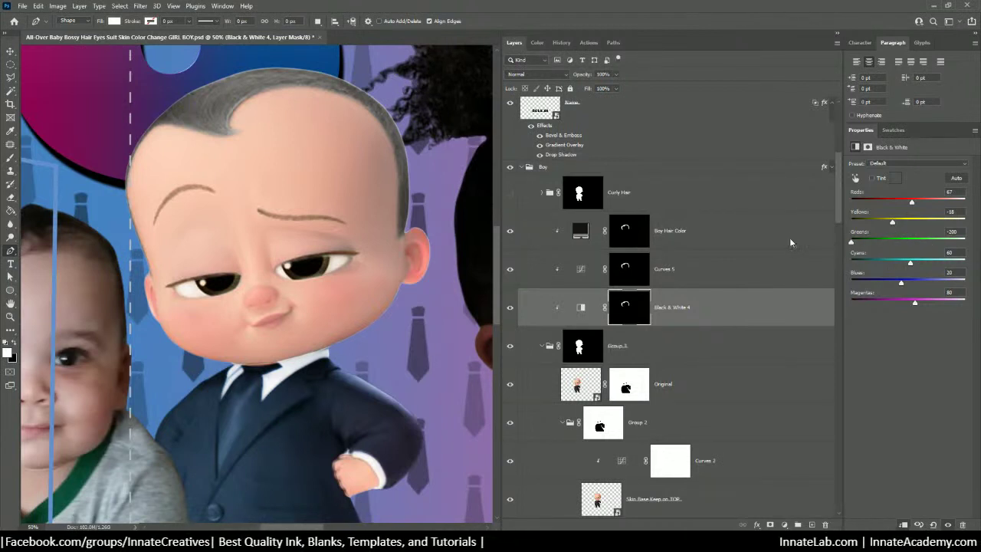
drag(912, 268, 837, 265)
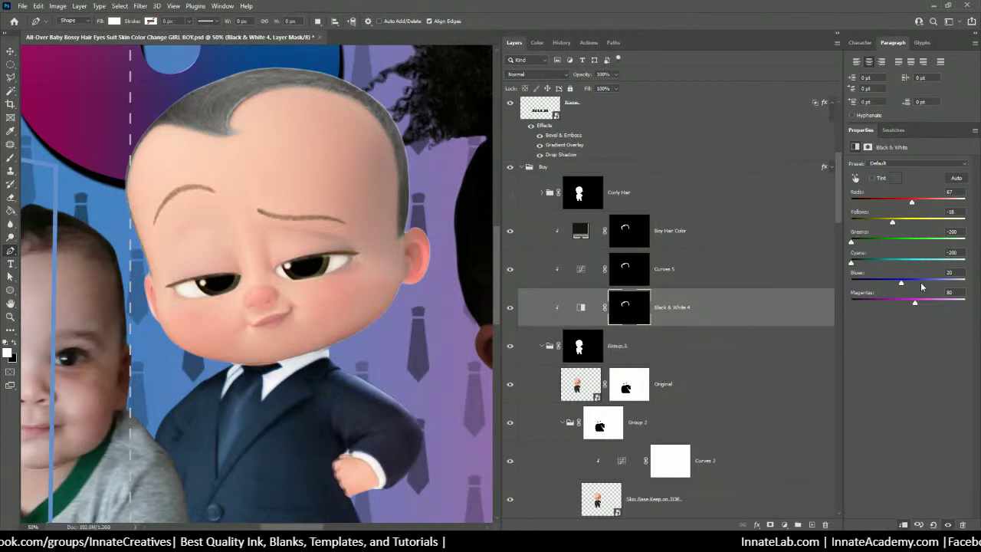
drag(902, 285, 833, 283)
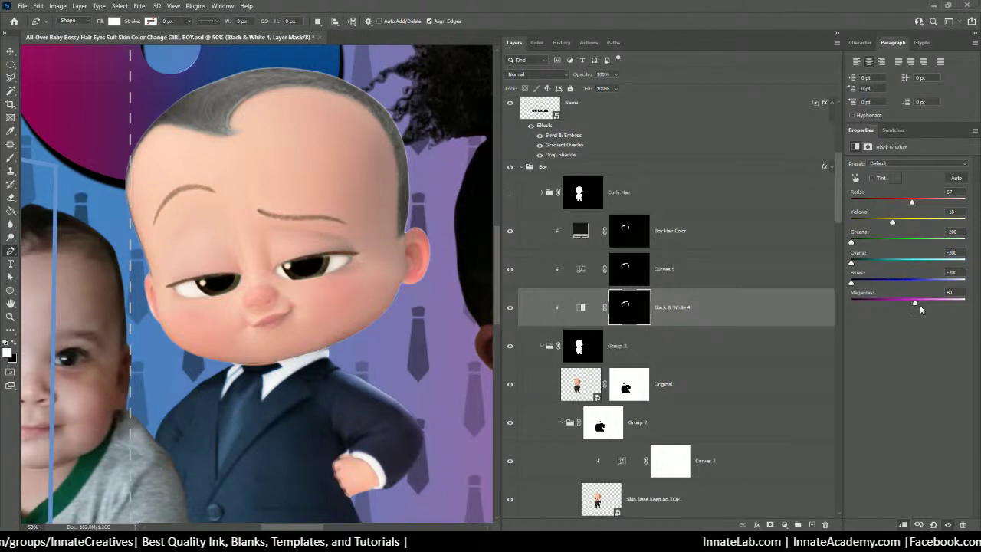
drag(918, 303, 845, 307)
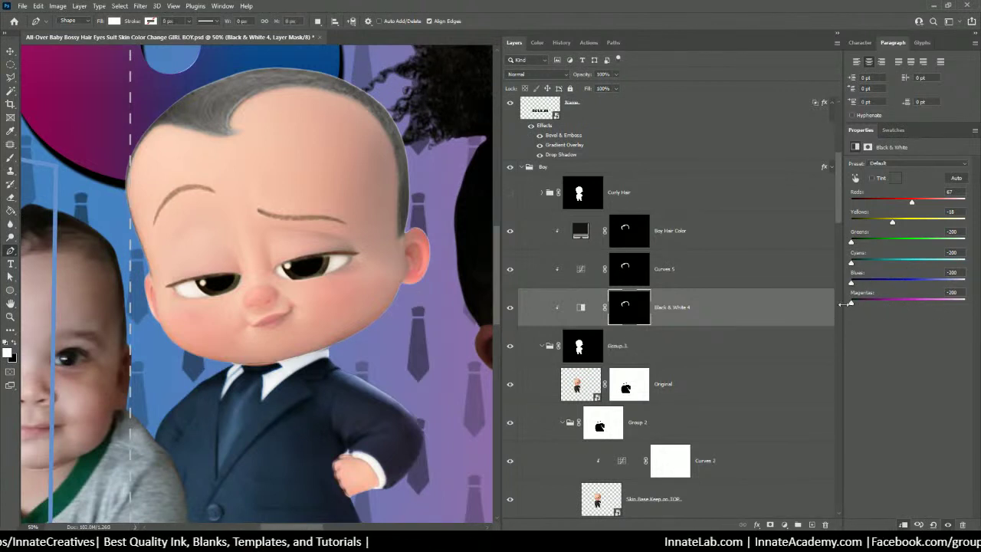
drag(891, 224, 899, 204)
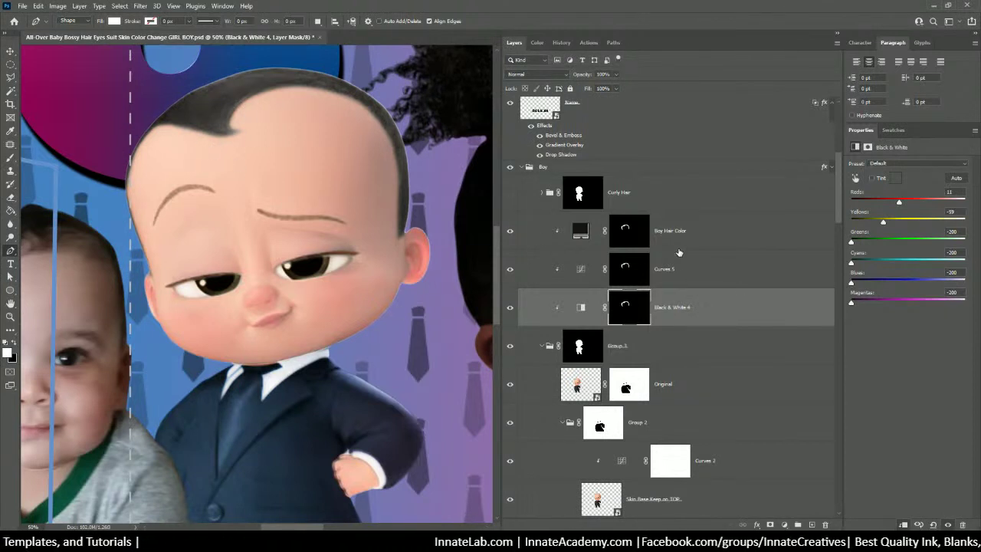
Sample the photographed baby's hair for the Boy Hair Color fill and shift it to reddish brown #744231
key(ctrl+minus)
key(ctrl+minus)
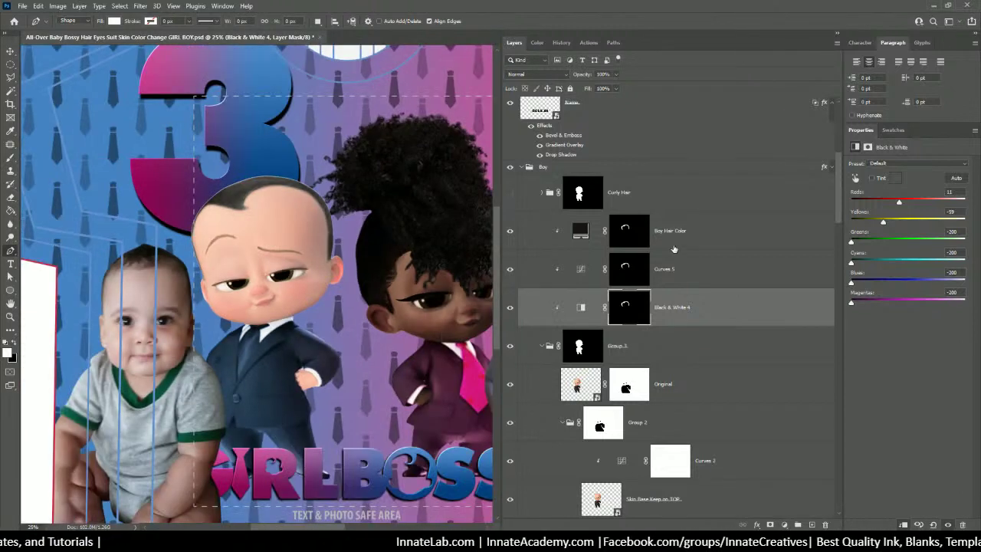
click(581, 236)
double_click(578, 234)
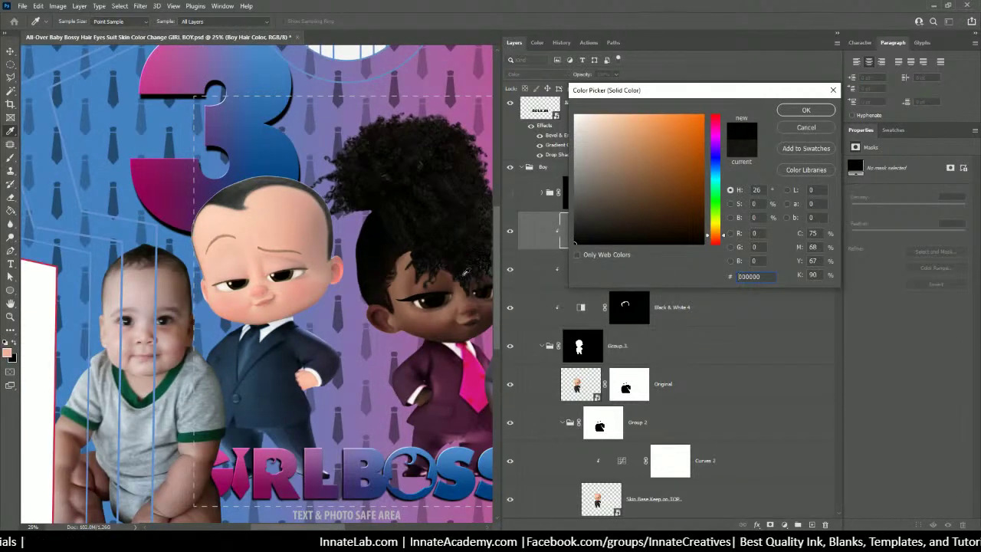
click(588, 236)
drag(589, 236, 538, 253)
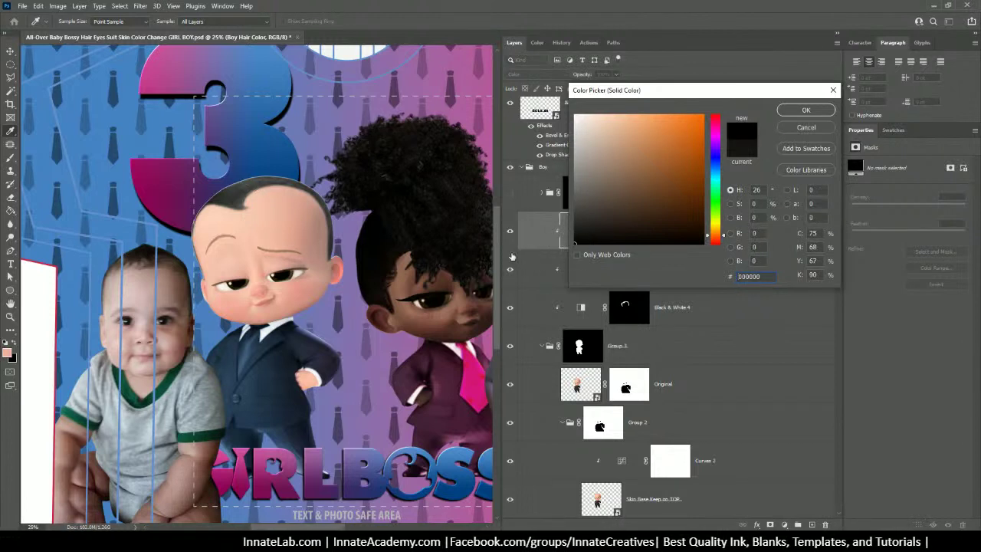
click(165, 257)
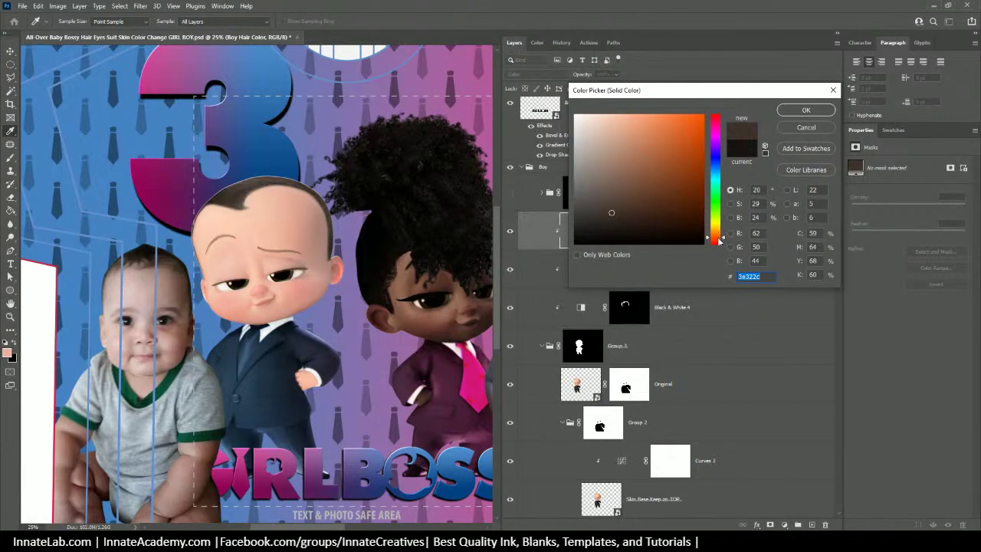
drag(717, 242, 718, 242)
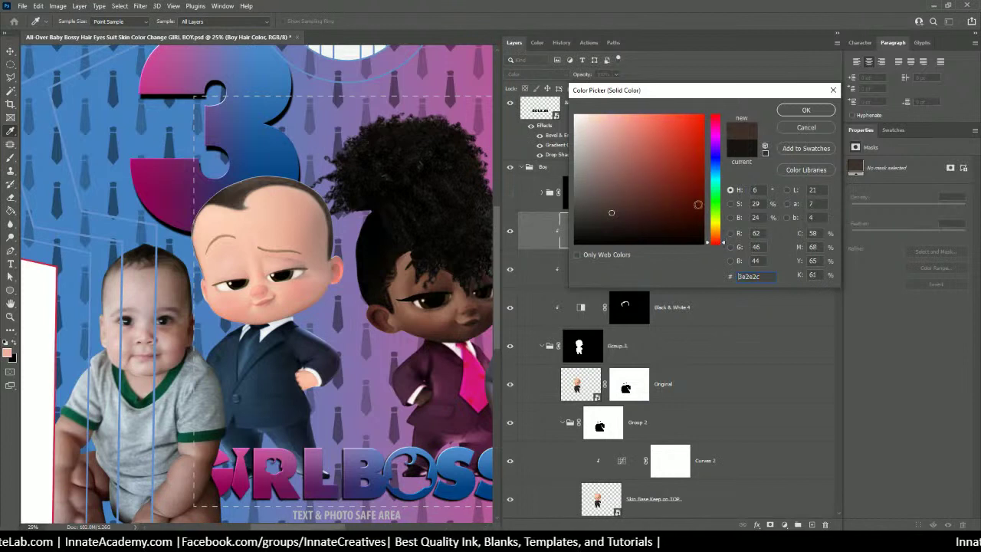
click(679, 176)
mouse_move(678, 160)
mouse_down()
mouse_move(675, 186)
mouse_move(632, 193)
mouse_move(635, 183)
mouse_move(650, 185)
mouse_up()
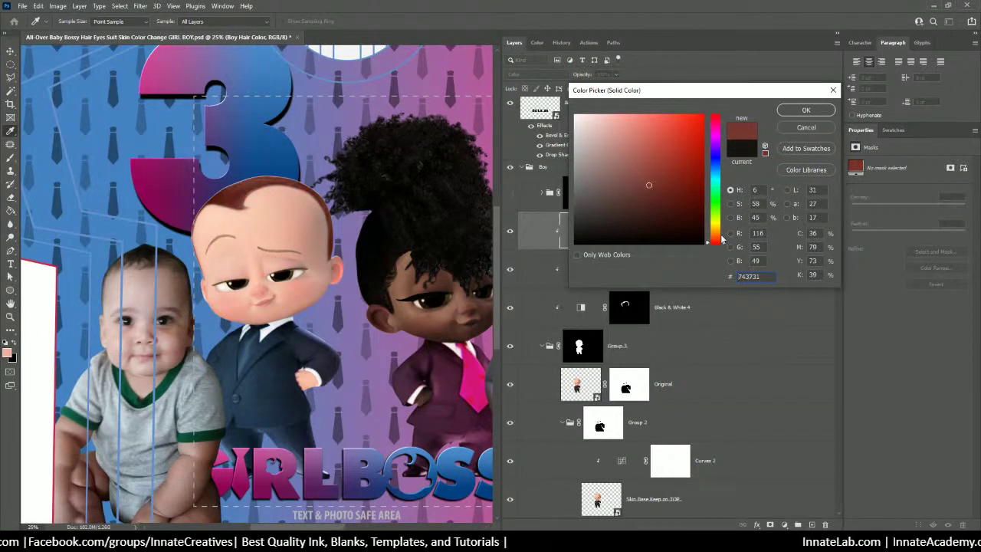
drag(721, 240, 720, 237)
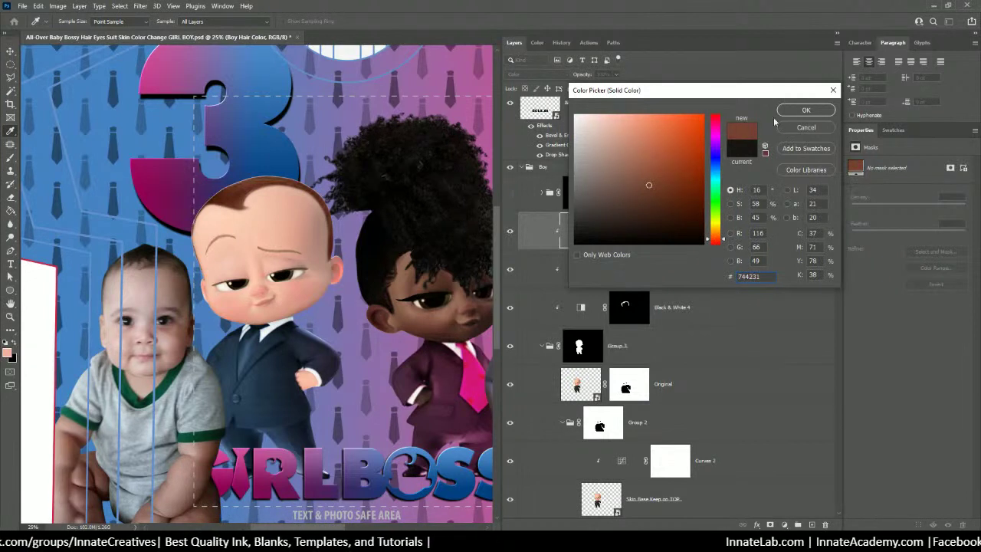
click(804, 111)
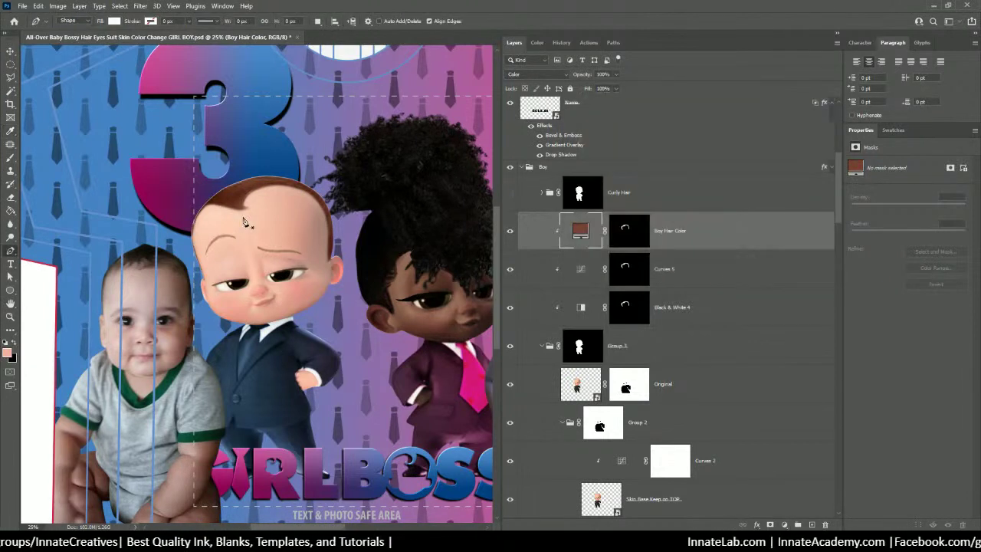
Fine-tune the Black & White 4 adjustment under the boy's hair to Reds 4 and Yellows -23
click(581, 308)
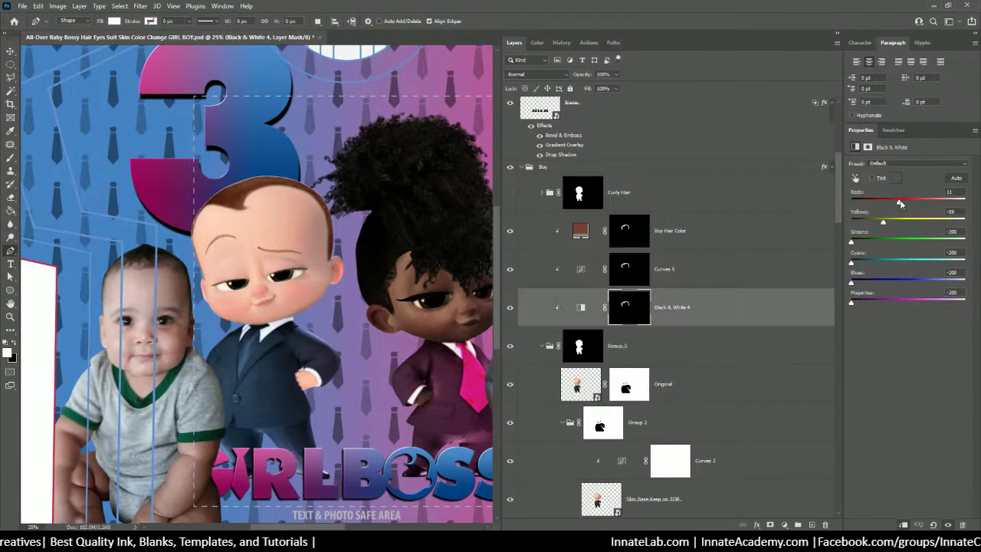
mouse_move(900, 203)
mouse_down()
mouse_move(926, 207)
mouse_move(892, 227)
mouse_move(891, 202)
mouse_up()
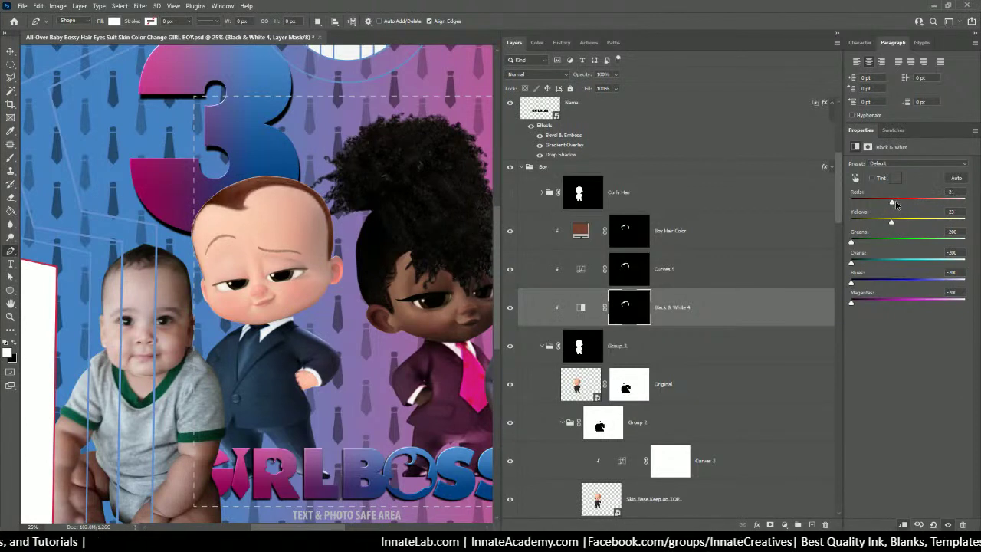
drag(896, 203, 898, 204)
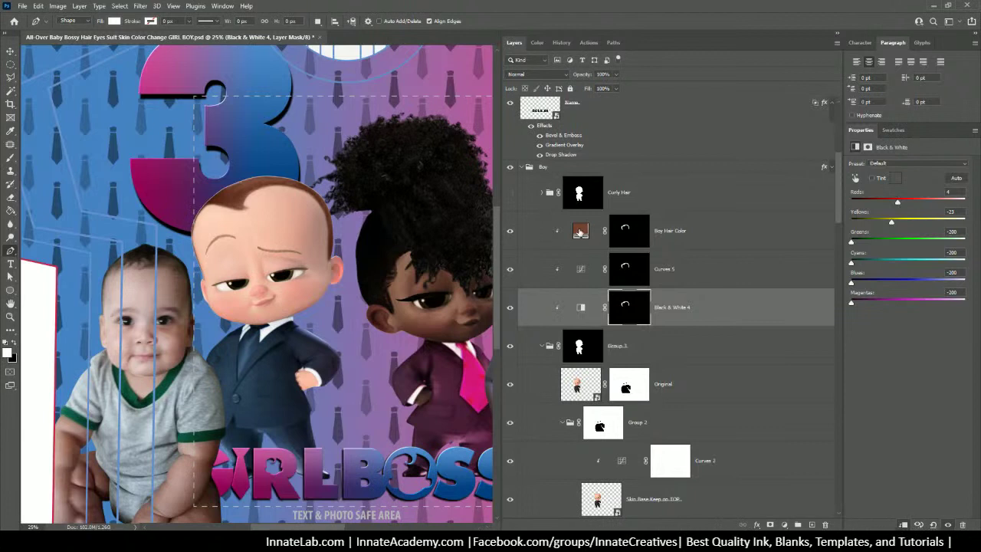
Change the Boy Hair Color fill to near-black #13110f, starting from a sample of the photographed baby's hair
click(580, 231)
double_click(580, 232)
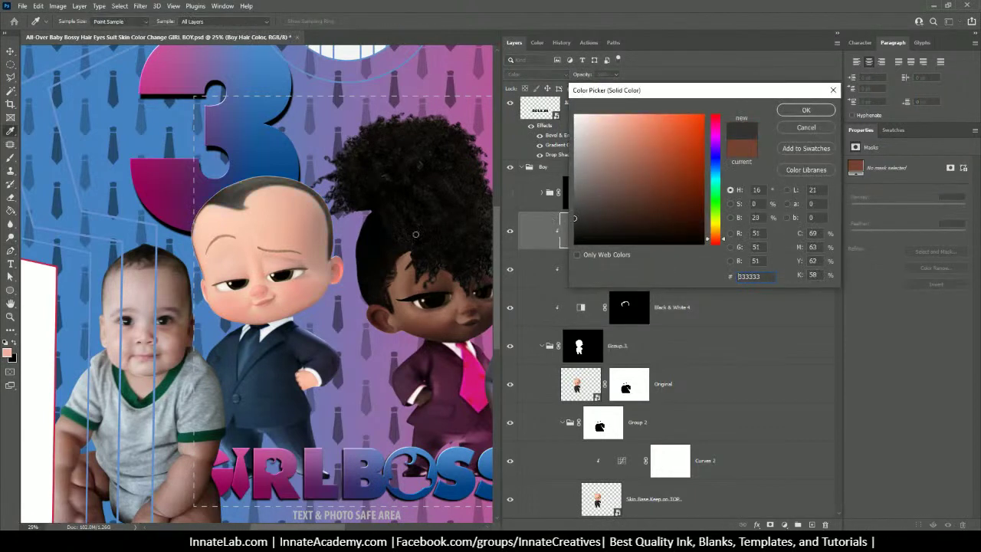
click(143, 252)
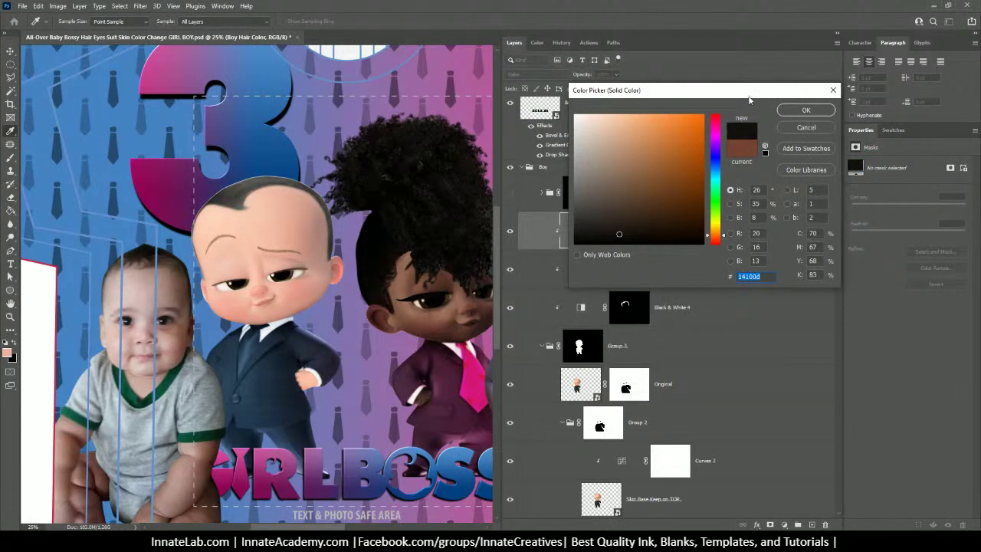
drag(618, 235, 601, 235)
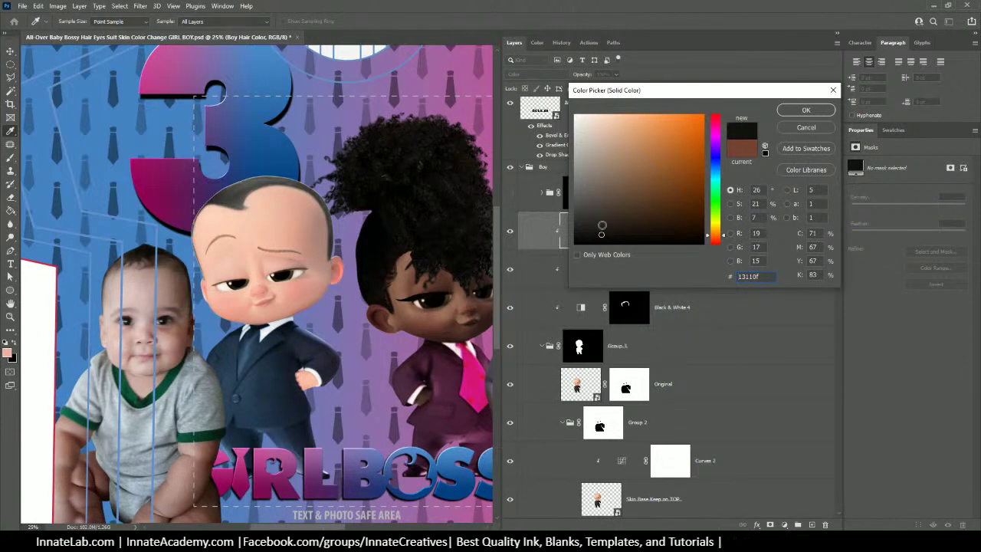
click(788, 113)
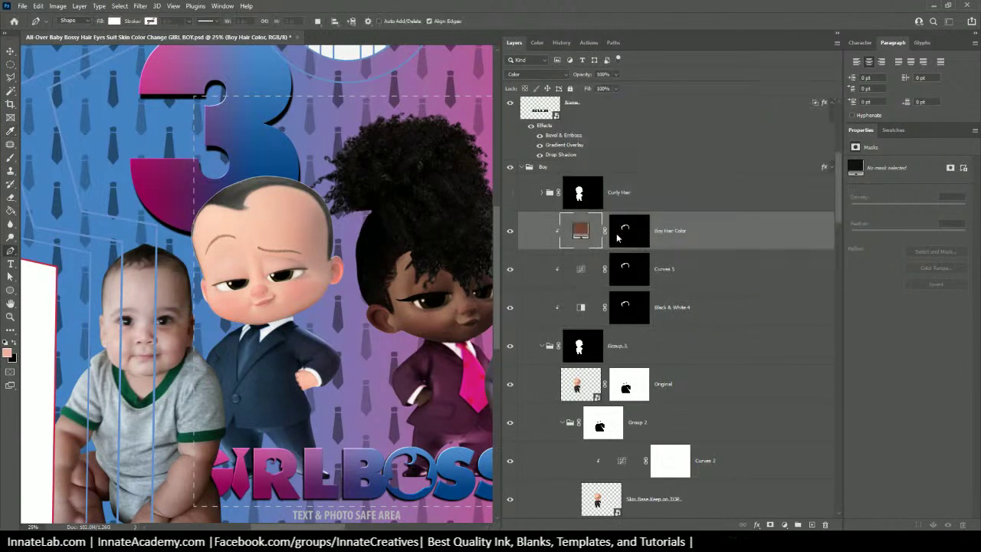
Darken the hair's midtones in Curves 5 by moving the curve point to input 147, output 67
click(580, 270)
click(921, 254)
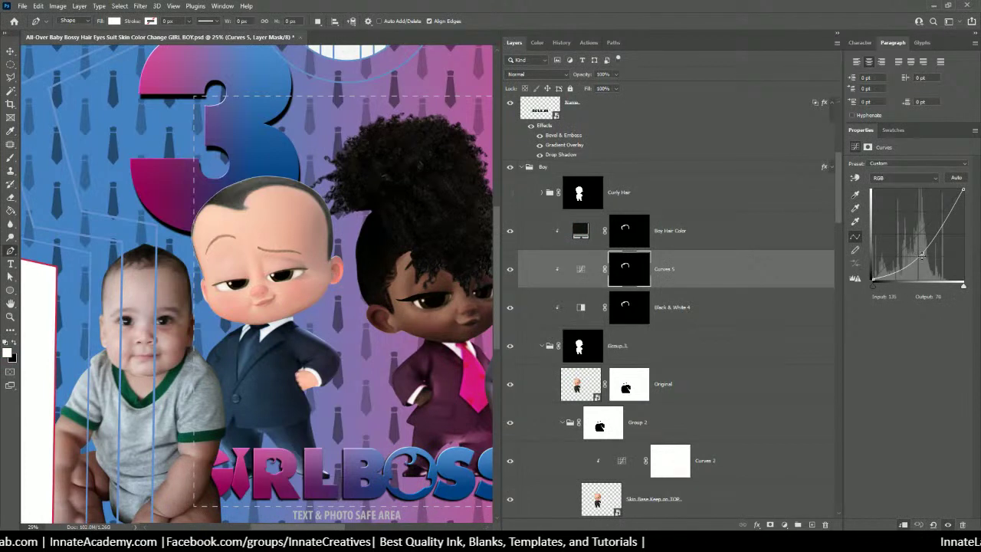
drag(922, 253, 925, 254)
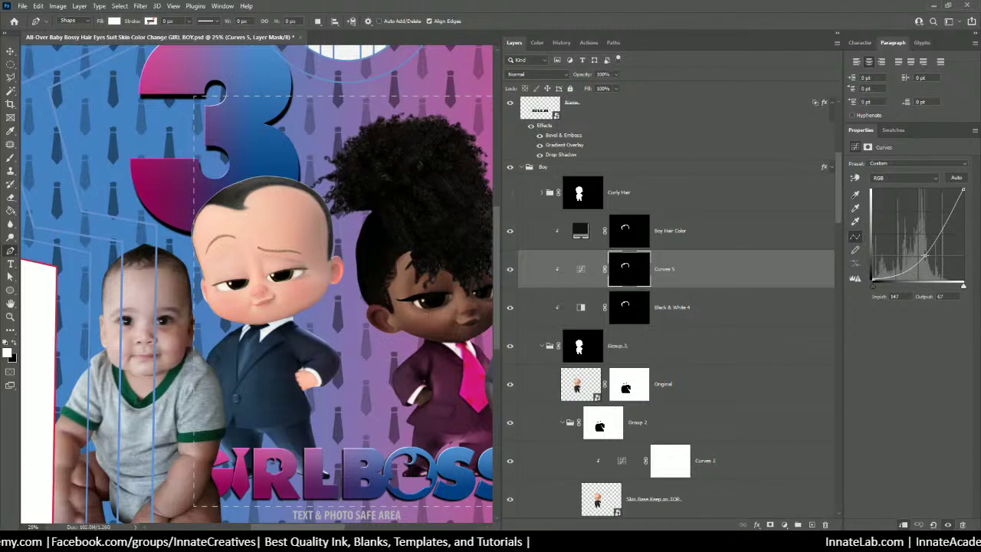
click(680, 238)
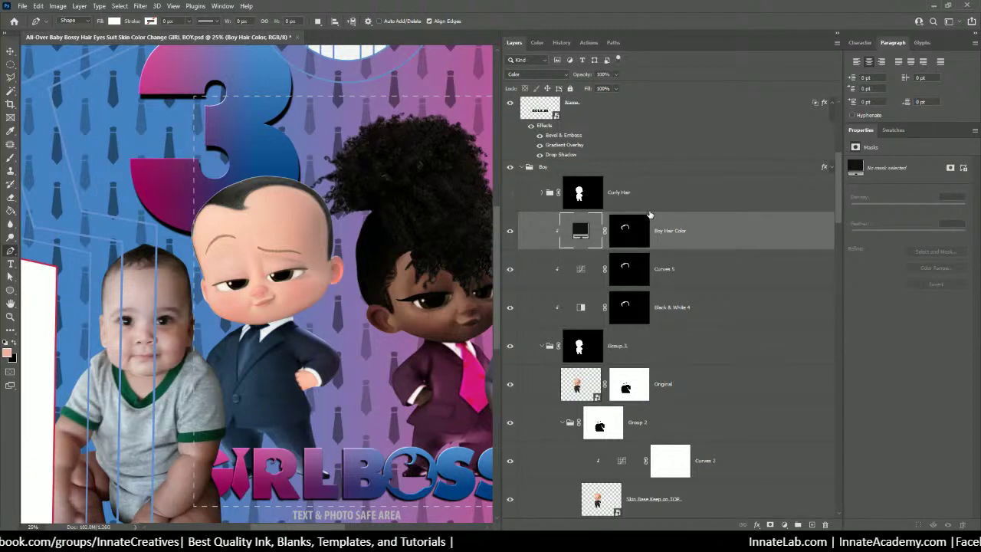
click(651, 201)
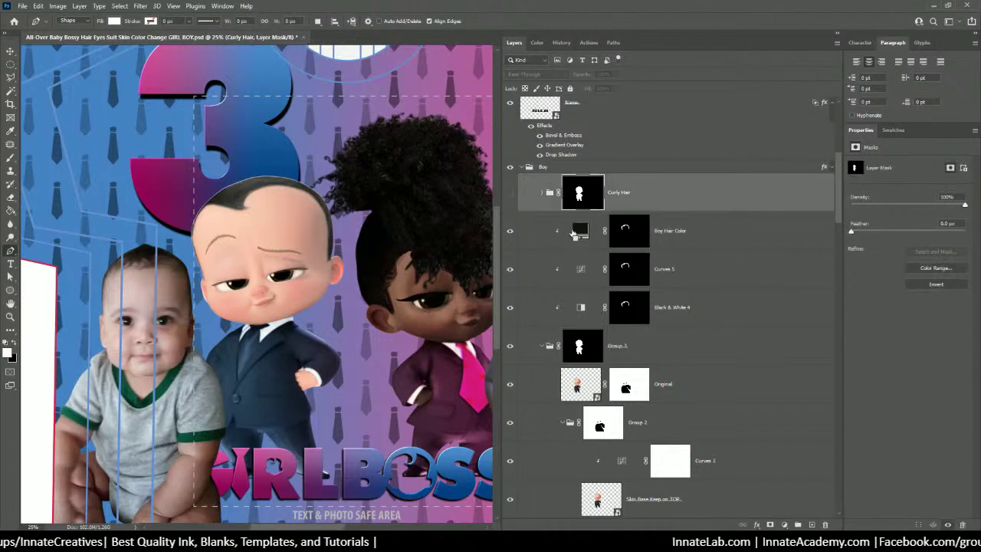
click(626, 197)
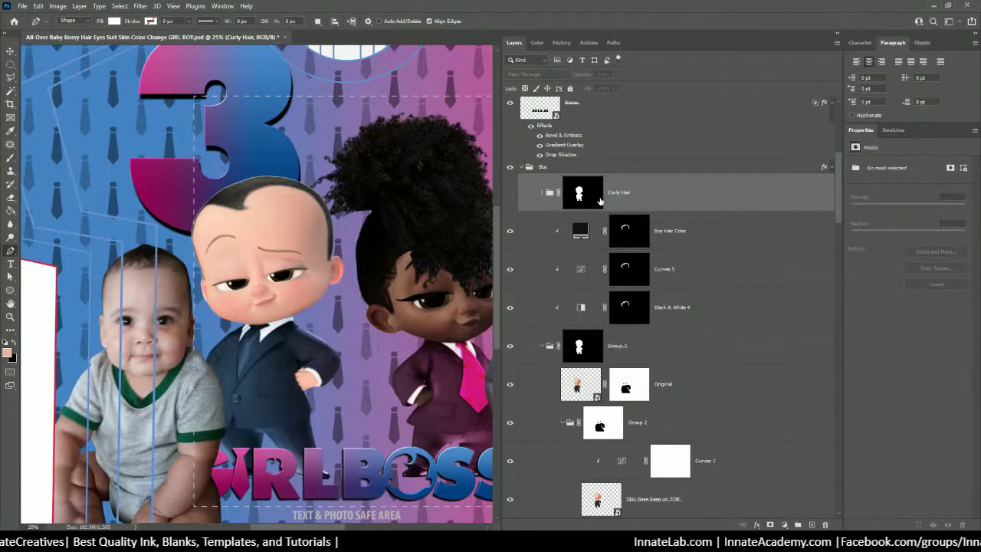
click(596, 237)
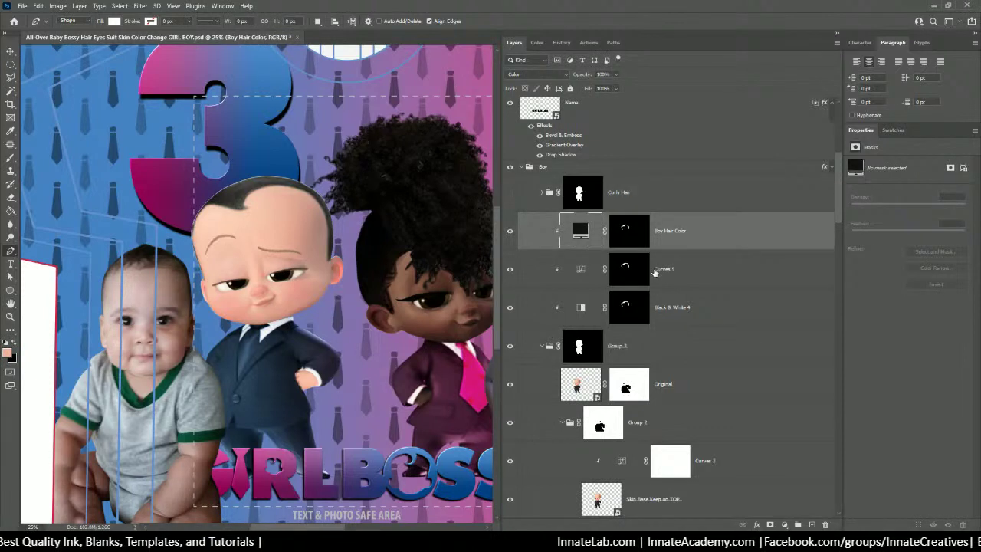
Rename the Curves 5 layer as Hair Midtones-Shadows-Highlight
scroll(656, 301, down, 1)
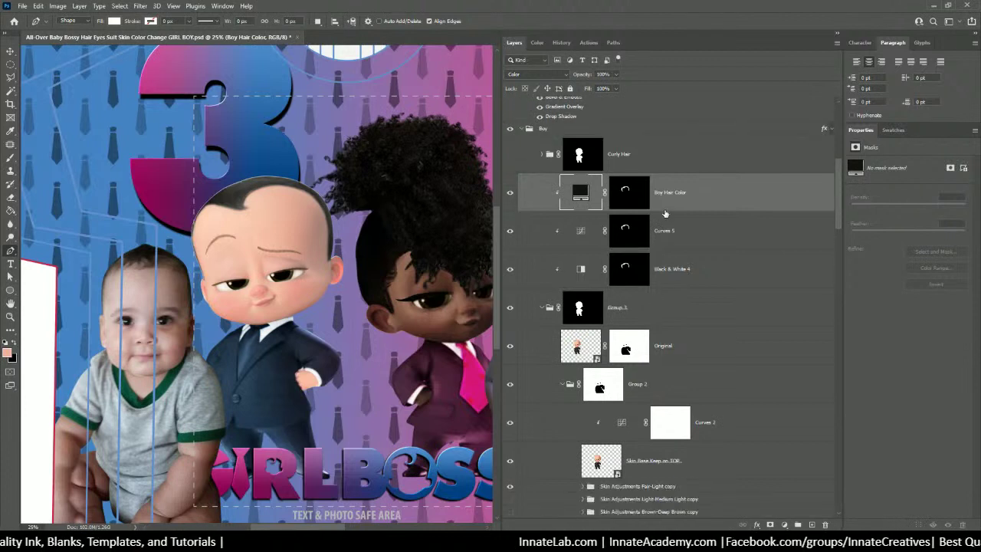
click(666, 231)
double_click(666, 231)
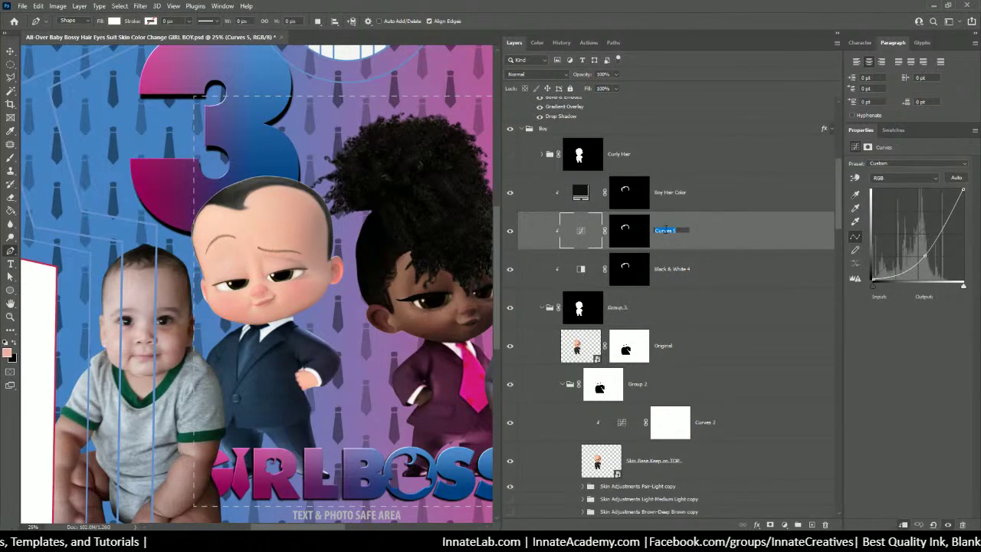
text(Hair Midtones)
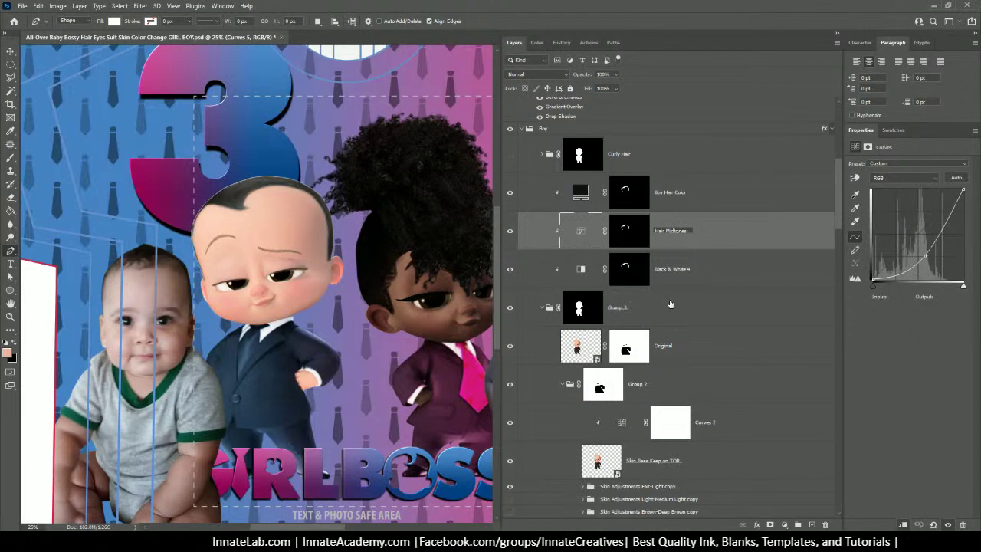
text(Shadows)
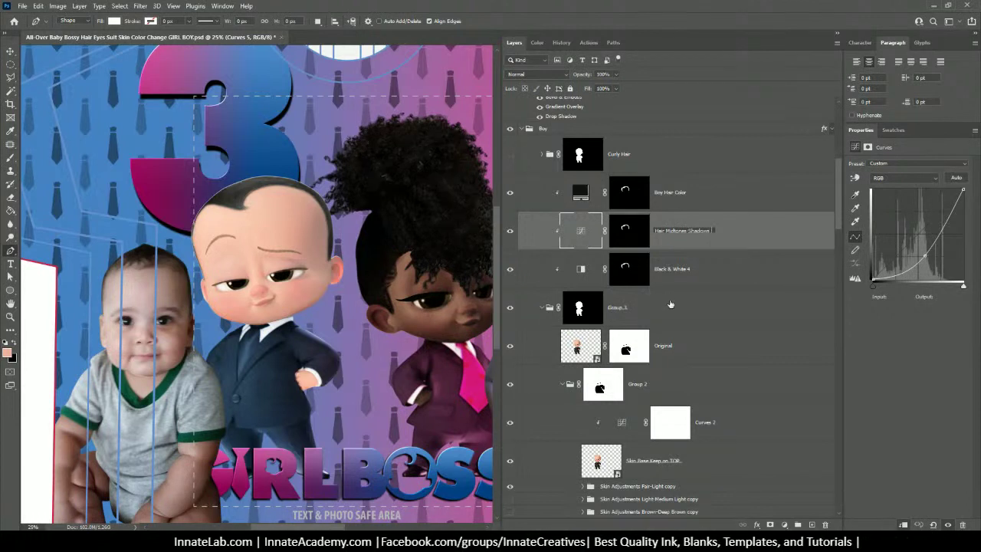
text( H)
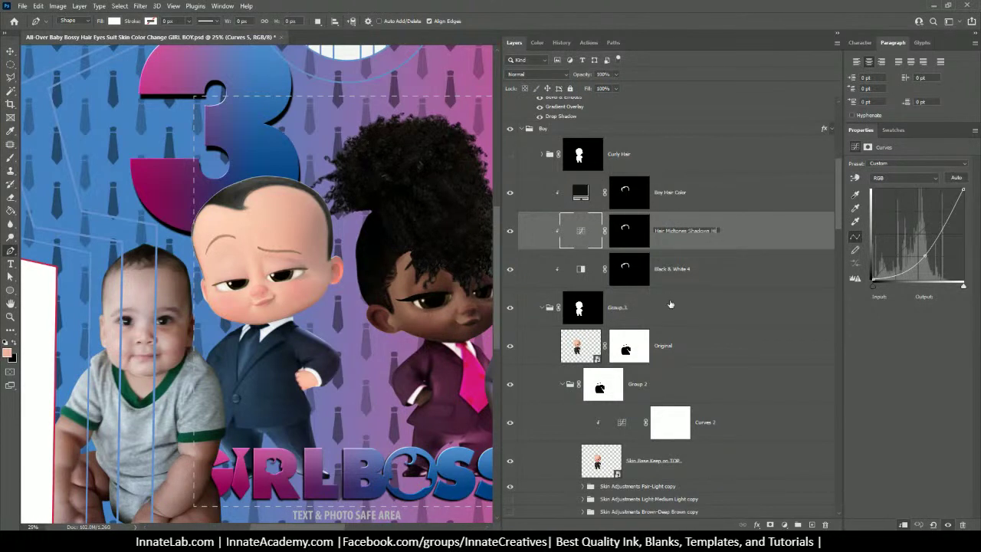
text(ighlight)
key(Return)
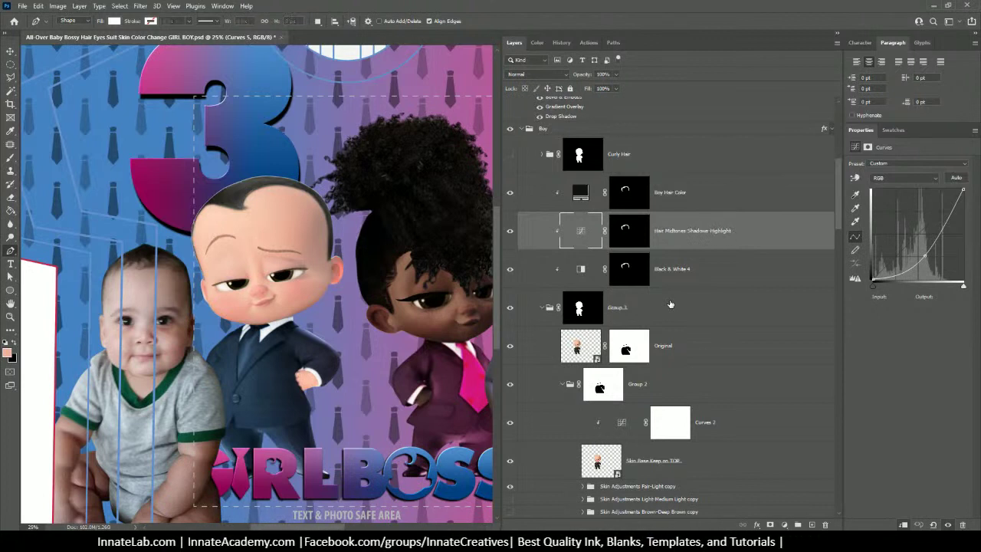
Rename the Black & White 4 layer as Adj Reds and Yellows
double_click(671, 269)
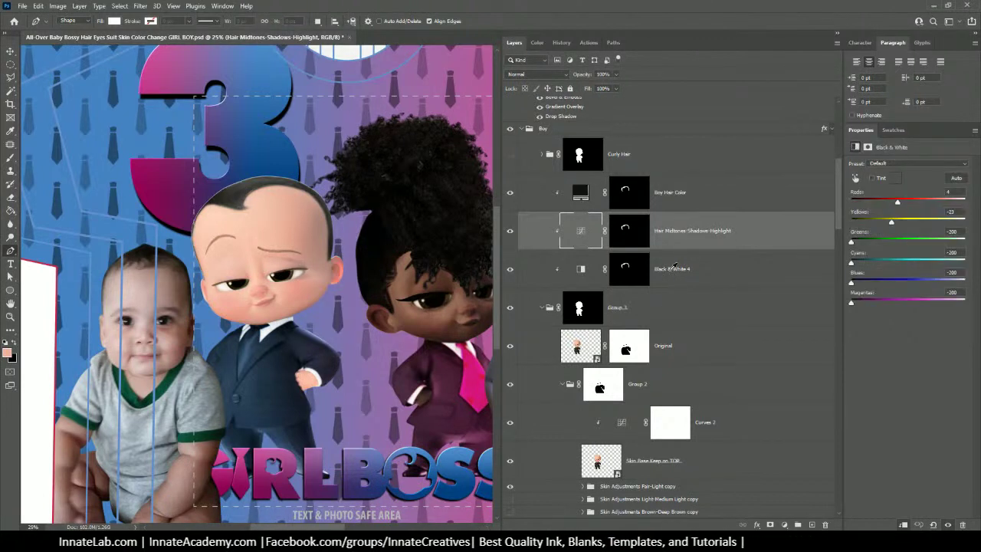
text(A)
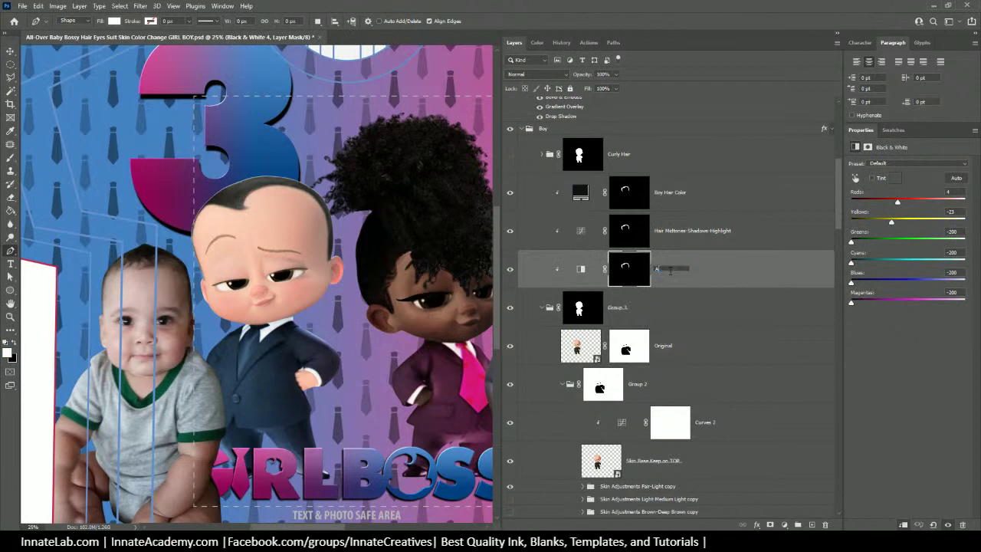
text(dj)
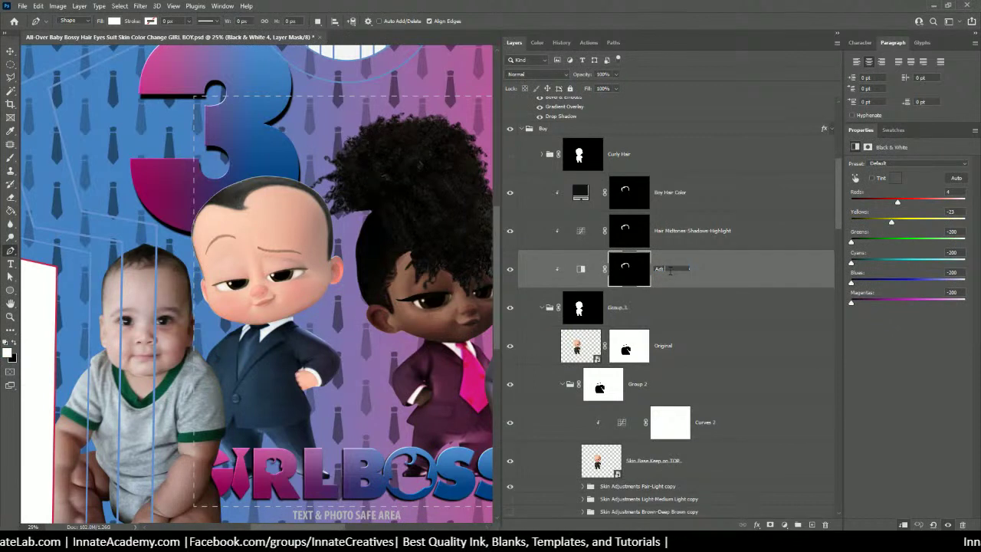
text( Reds and Y)
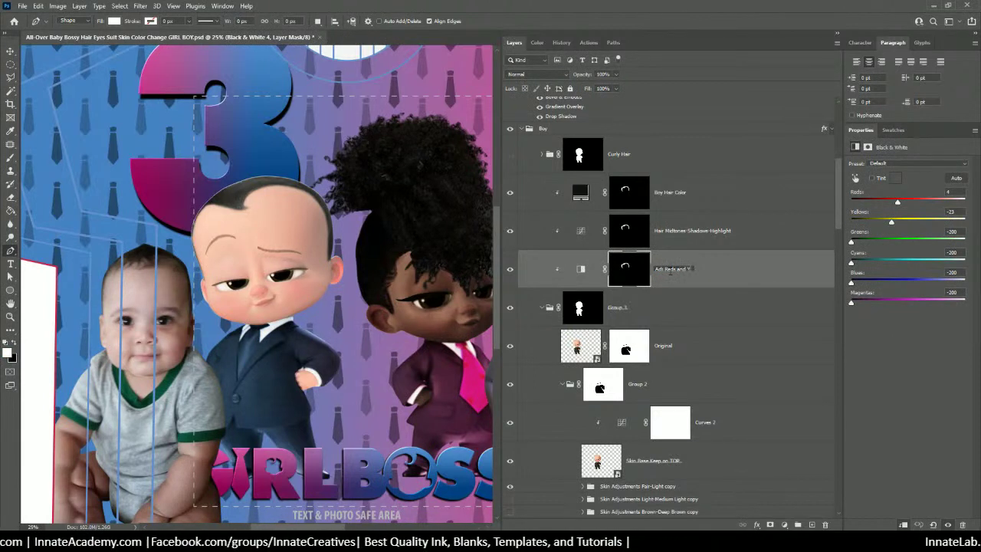
text(ellows)
key(Return)
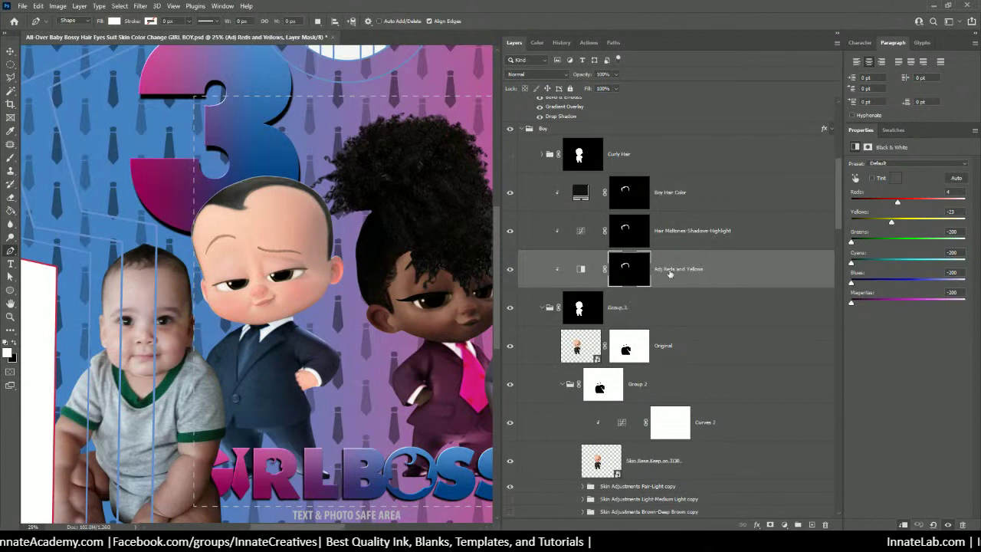
Toggle the visibility of Boy Hair Color, Hair Midtones-Shadows-Highlight and Adj Reds and Yellows to compare each layer's effect on the hair
click(669, 201)
click(510, 194)
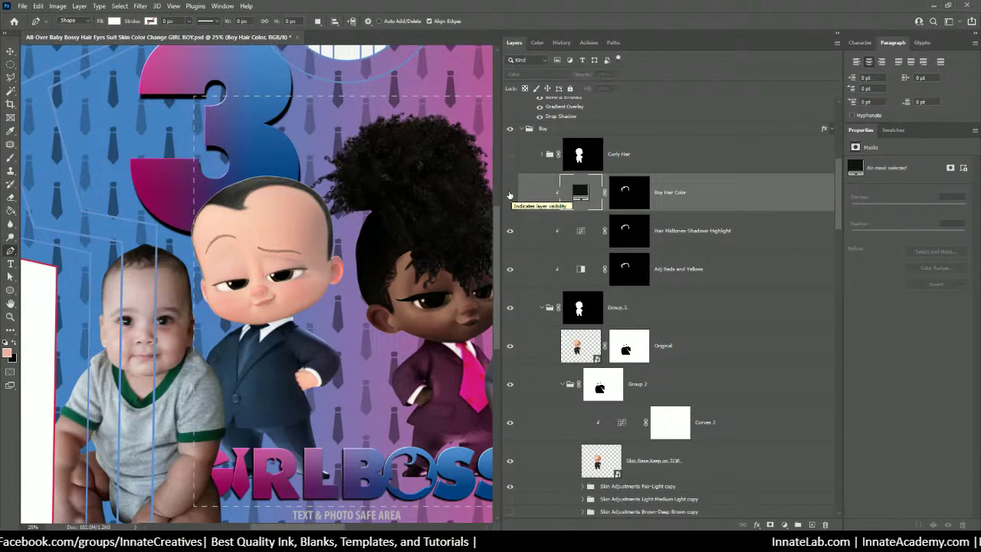
click(510, 194)
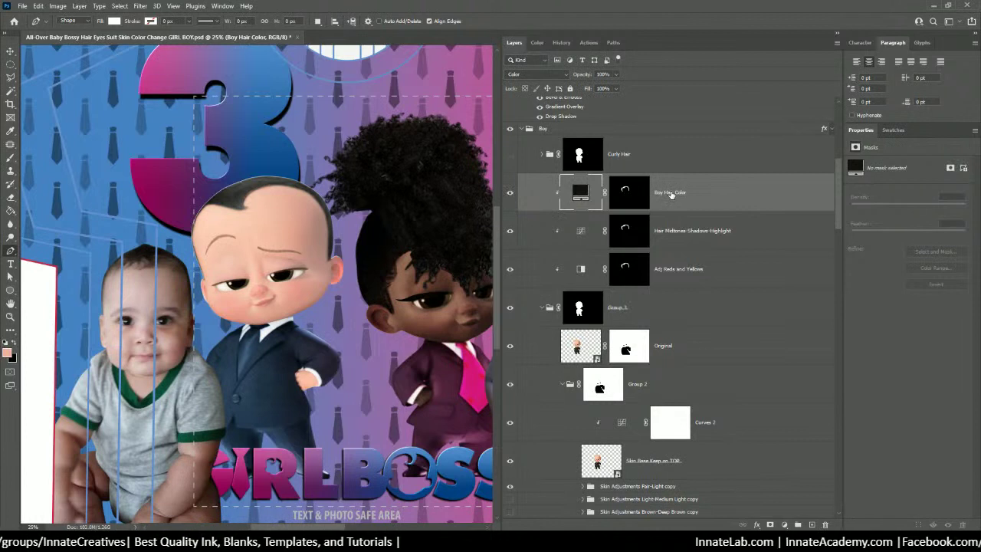
click(510, 195)
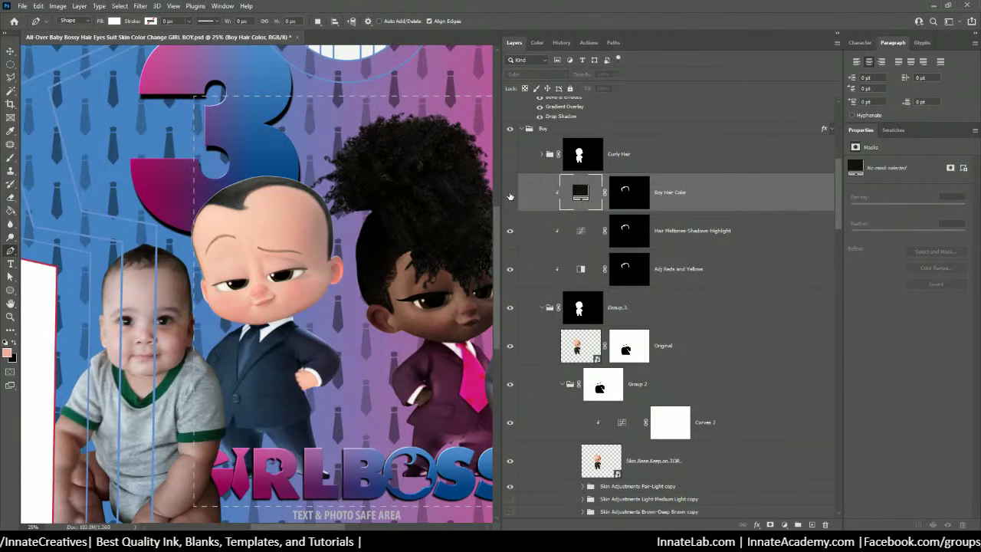
click(510, 194)
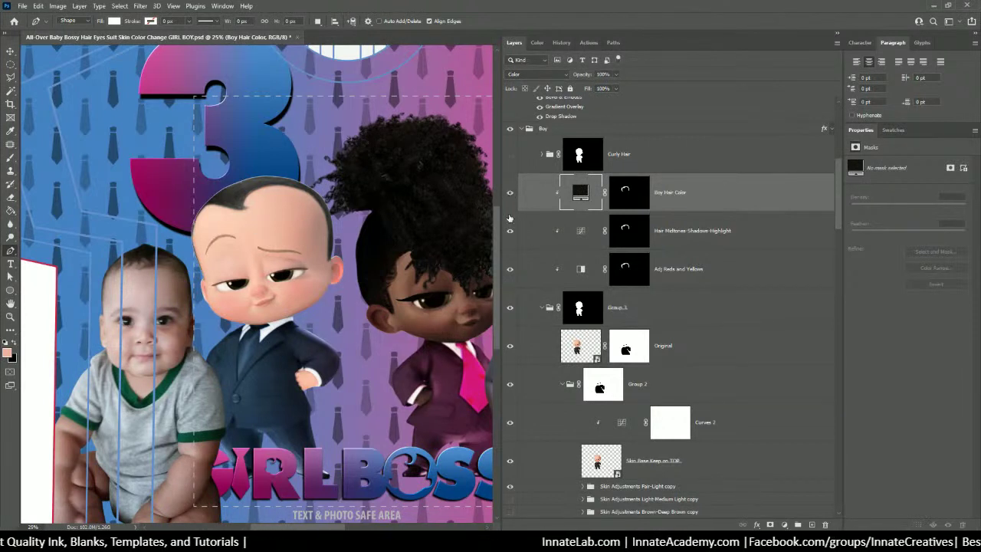
click(509, 231)
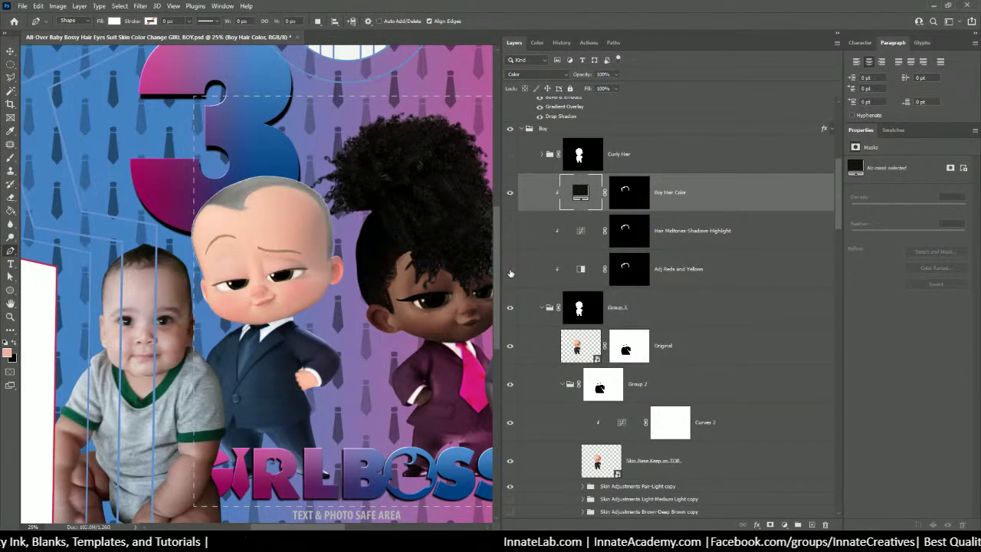
click(510, 268)
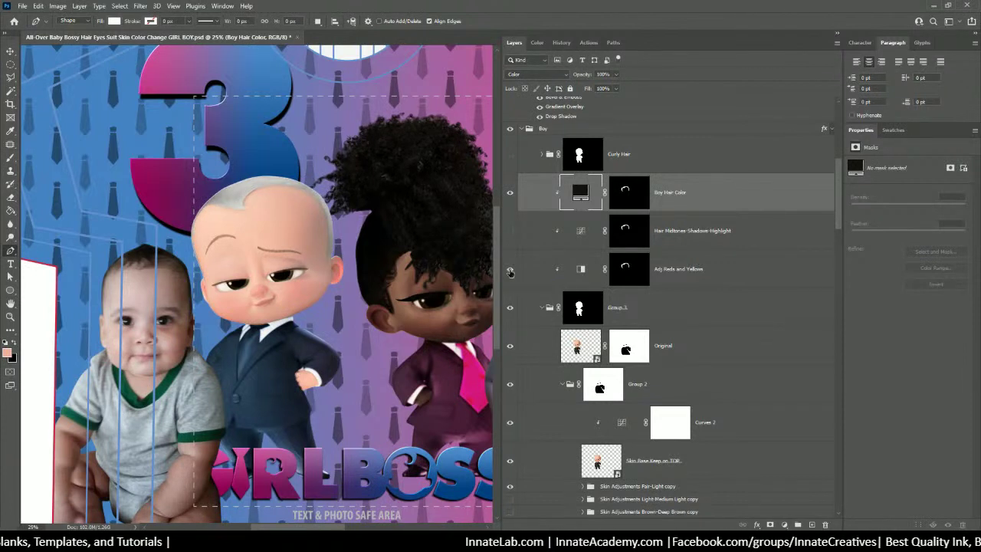
click(510, 269)
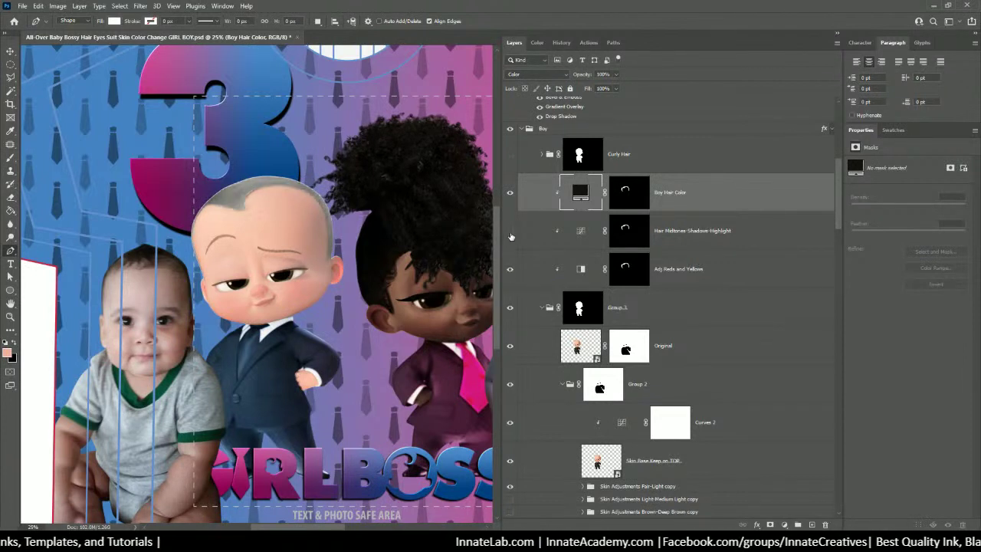
Move the three hair color adjustment layers into Group 3 above the Original layer and group them together
shift+click(684, 272)
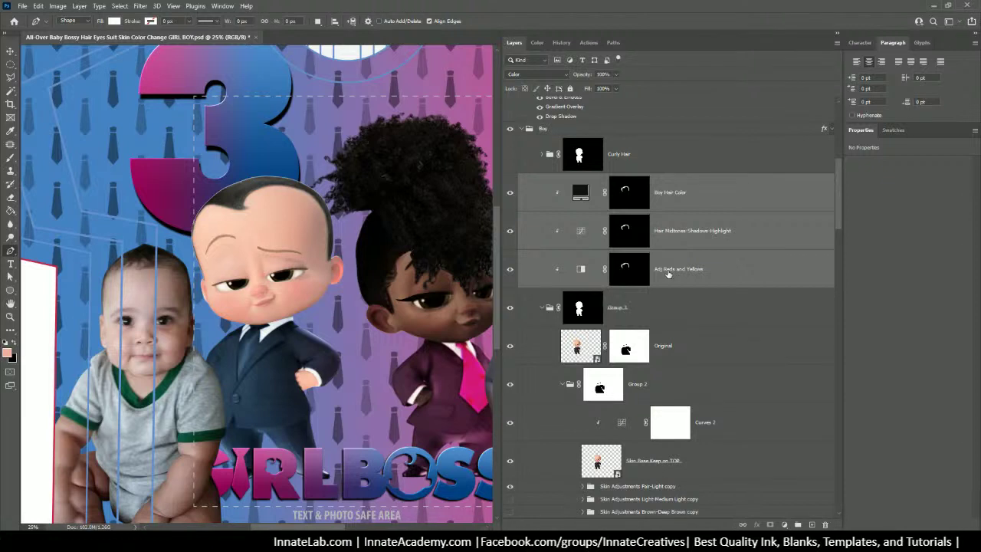
drag(669, 274, 652, 326)
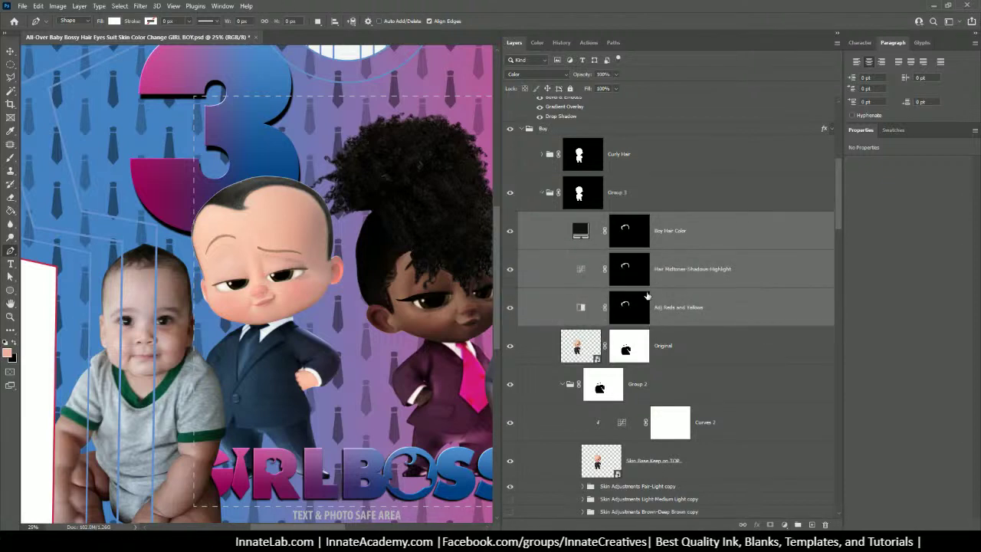
key(ctrl+g)
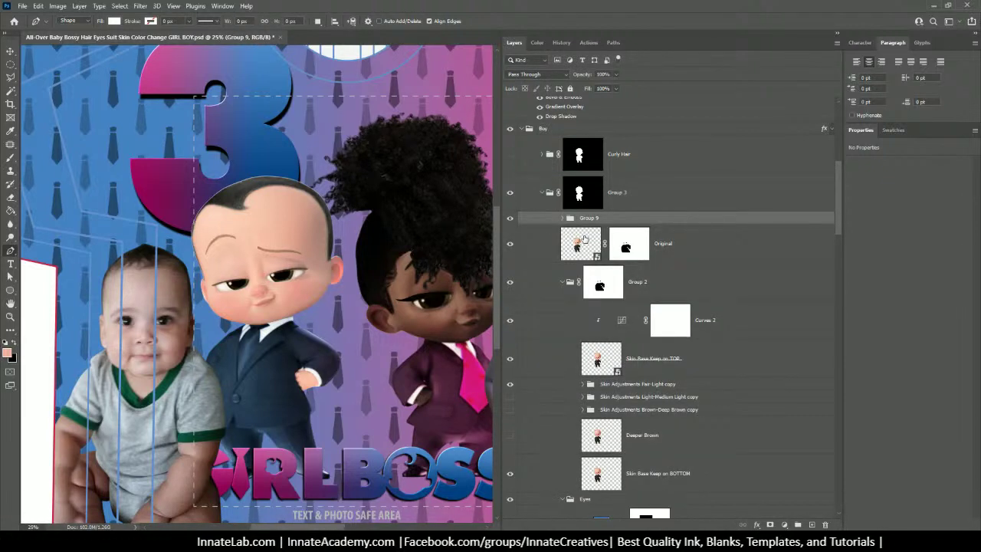
click(509, 221)
click(510, 220)
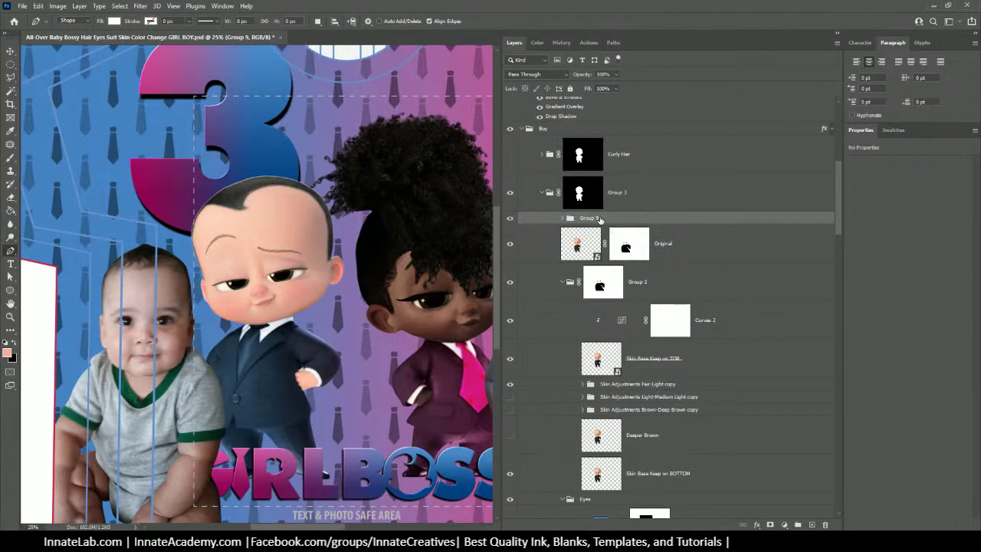
Try orange #e07321 and brown #946d50 on the Boy Hair Color fill inside the new group, discarding the change
click(563, 219)
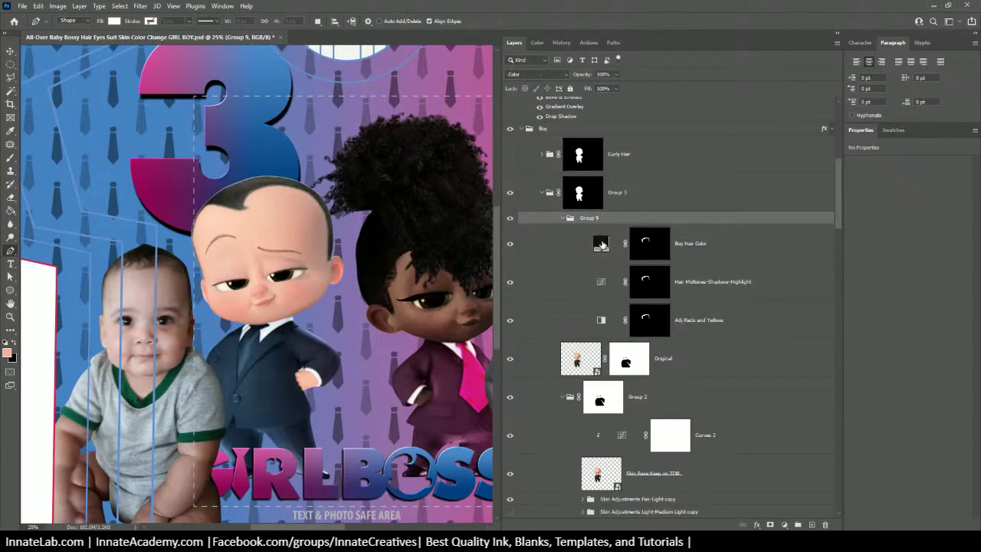
click(645, 233)
double_click(601, 242)
click(685, 129)
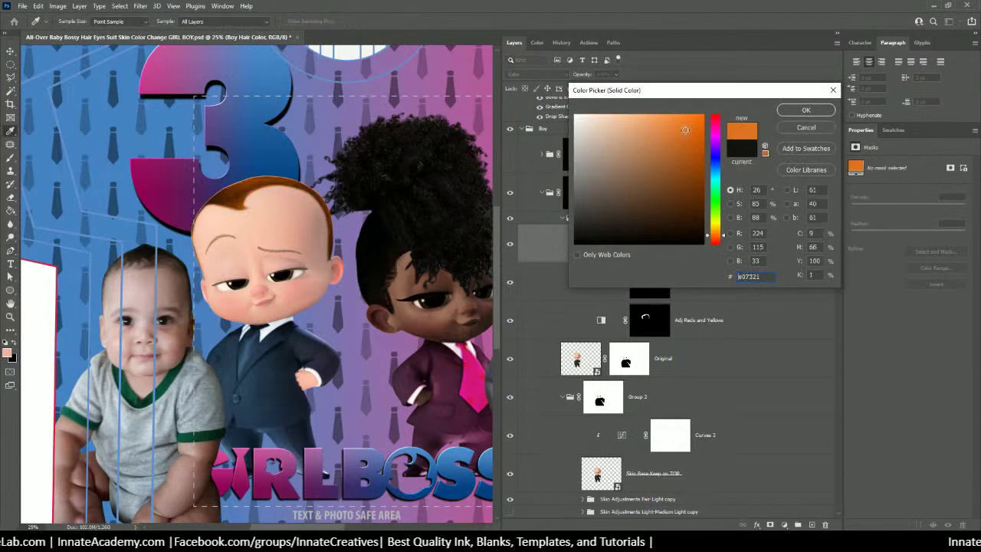
drag(638, 176, 633, 169)
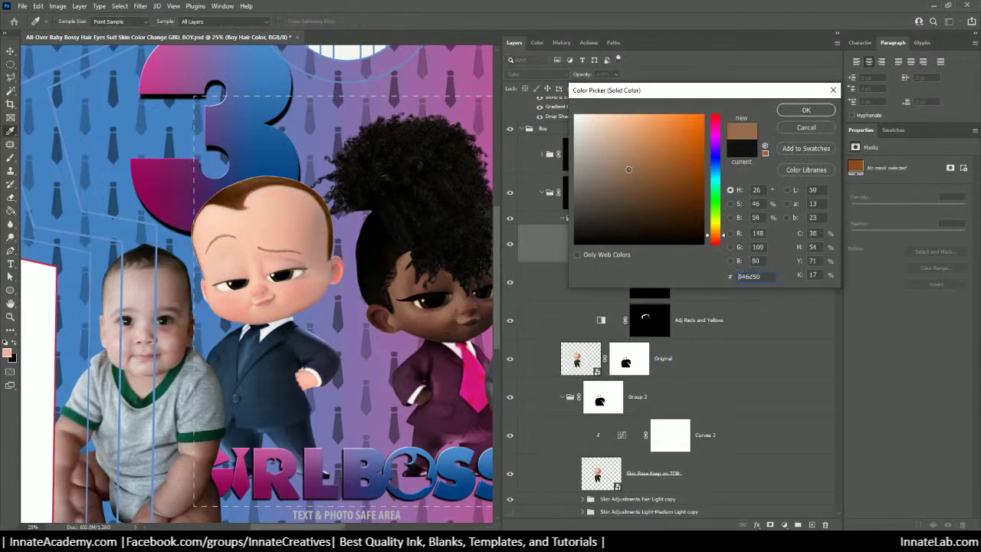
click(802, 128)
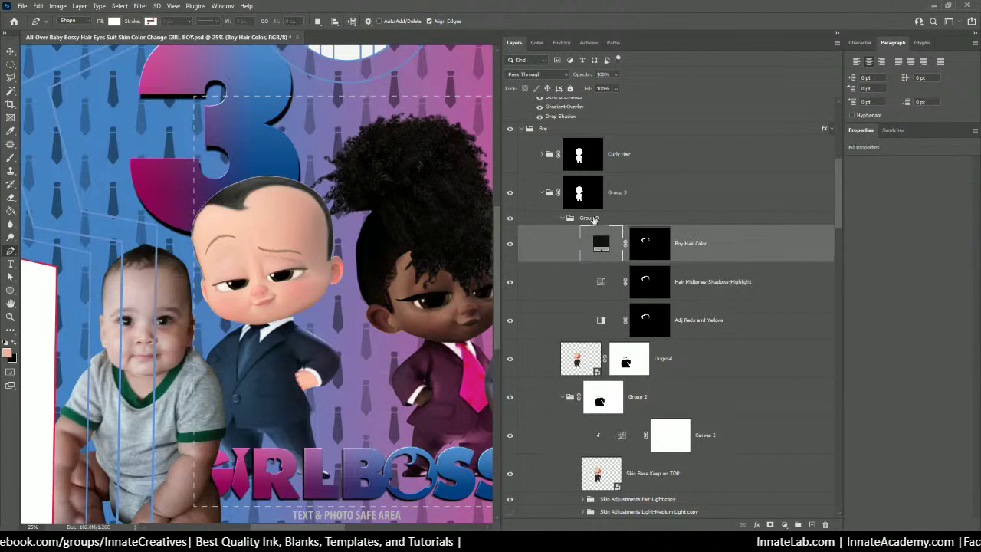
Try moving Group 9 out of Group 3 to sit below Curly Hair, and undo the move
drag(582, 218, 583, 177)
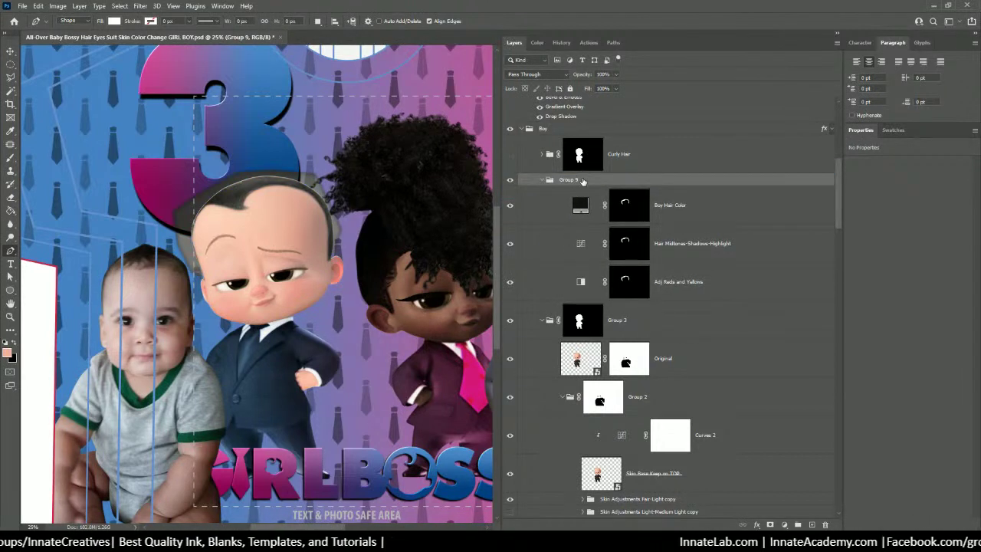
key(ctrl+z)
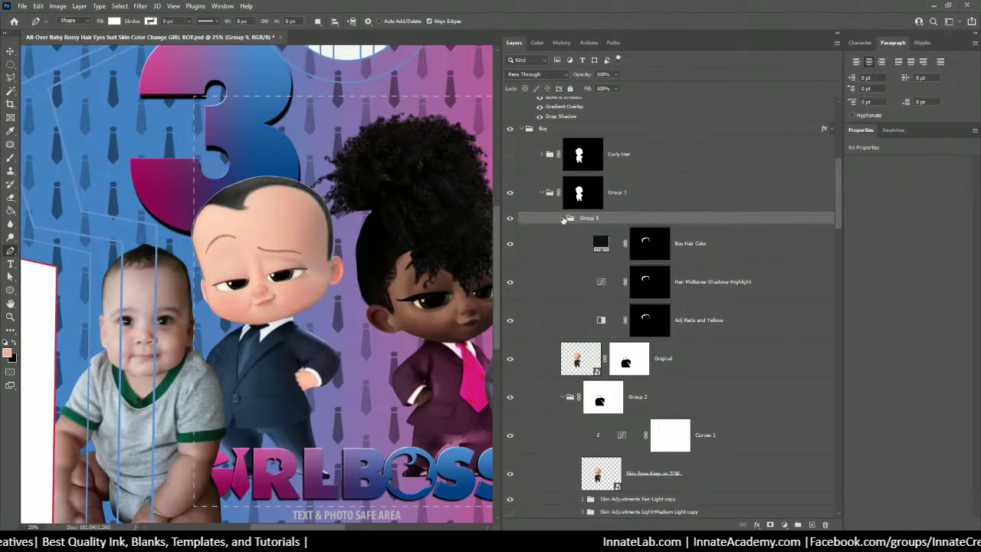
Rename Group 9 as Hair Color Original and collapse it
double_click(585, 219)
text(H)
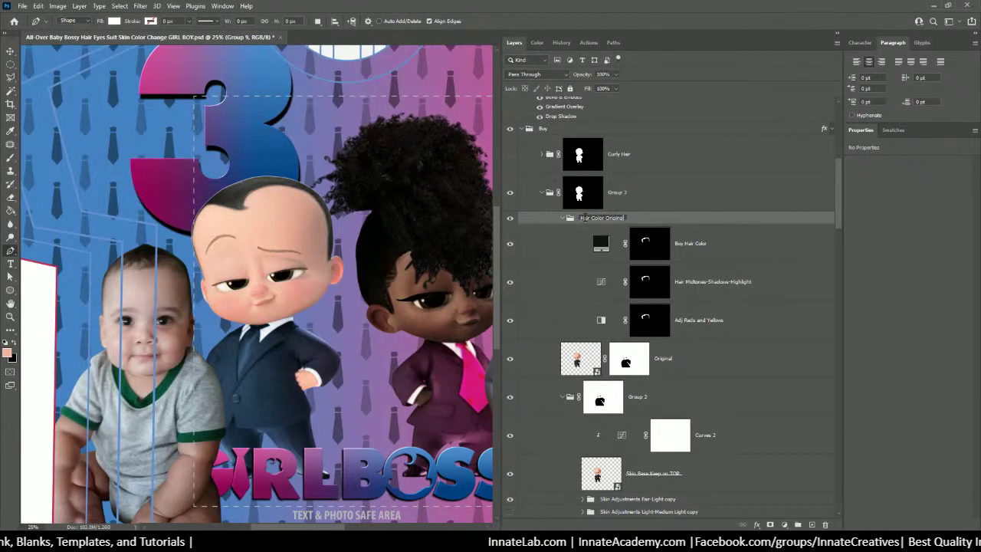
text(air Color Original)
key(Return)
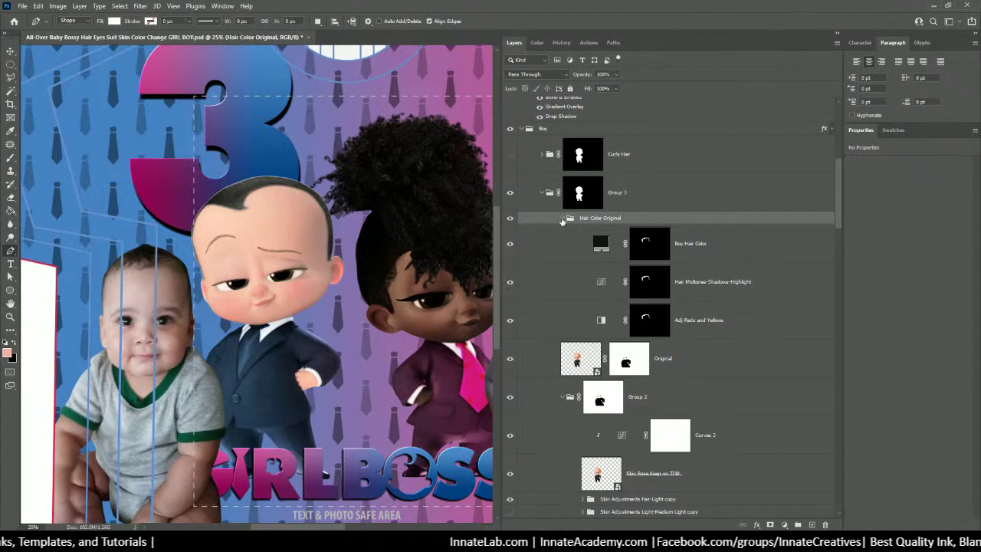
click(562, 218)
Duplicate the three adjustment layers from Hair Color Original into the Curly Hair group, above its existing layers
click(634, 165)
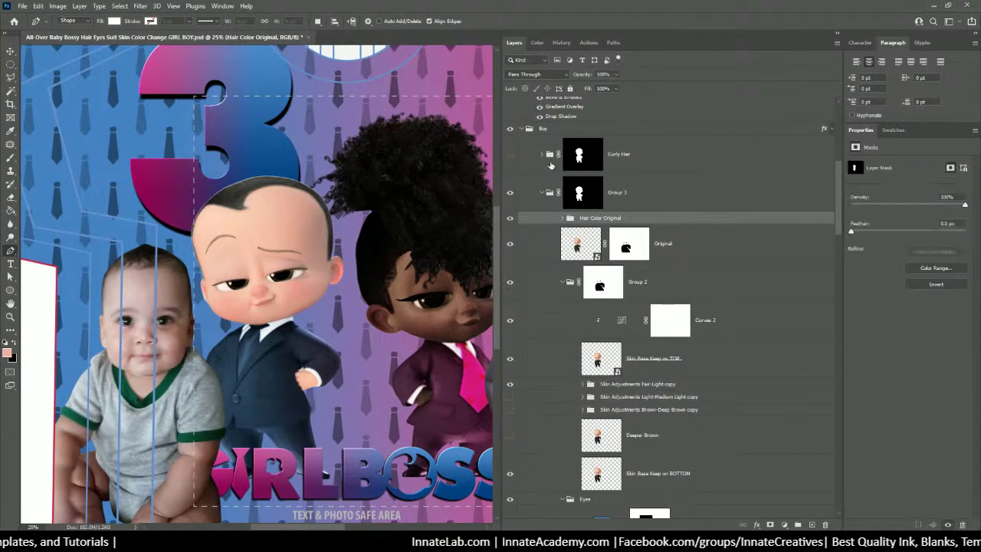
click(543, 157)
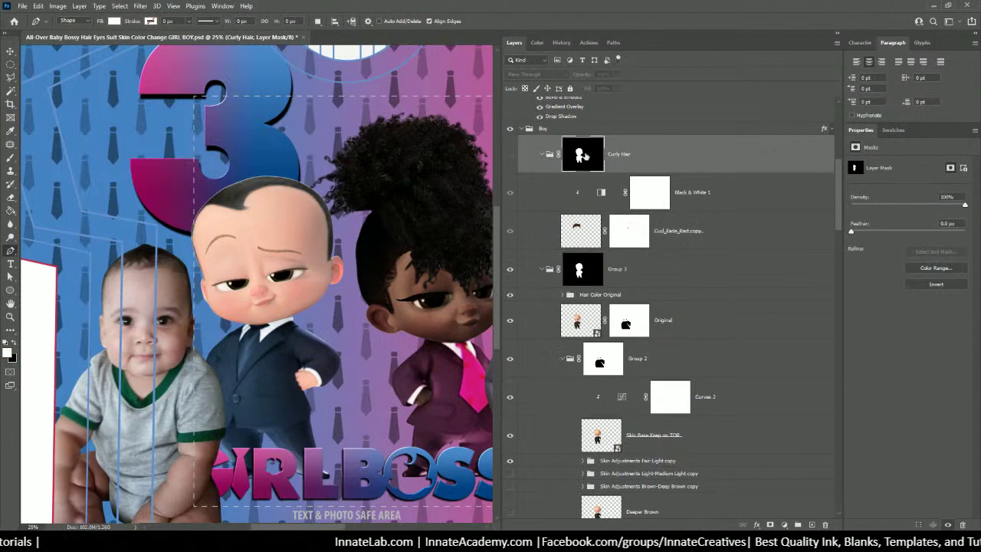
click(544, 156)
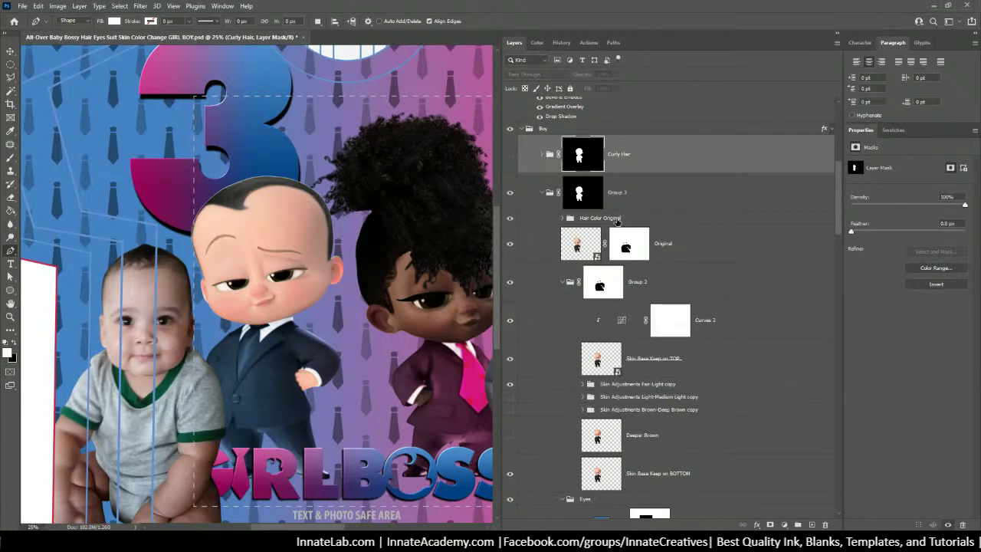
click(566, 220)
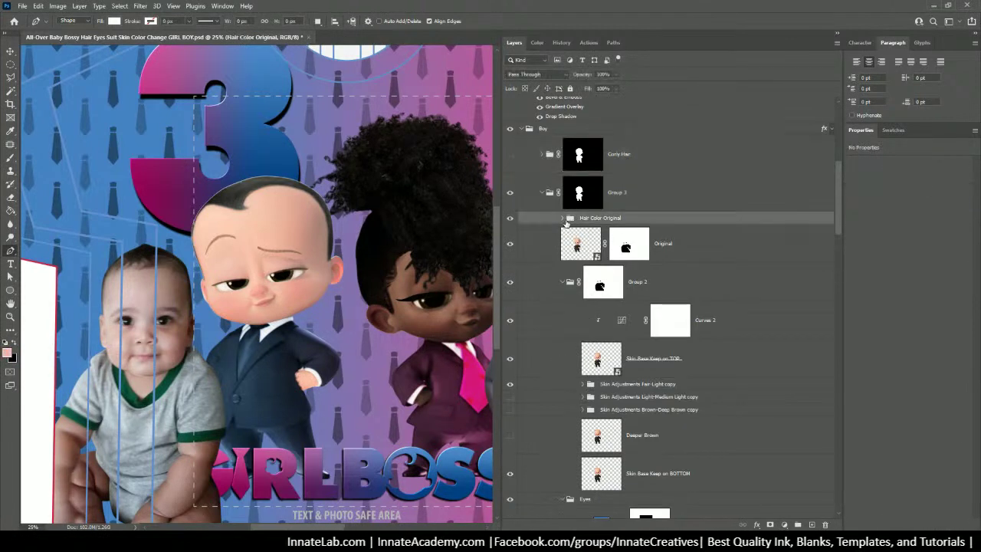
click(561, 221)
click(703, 251)
shift+click(712, 321)
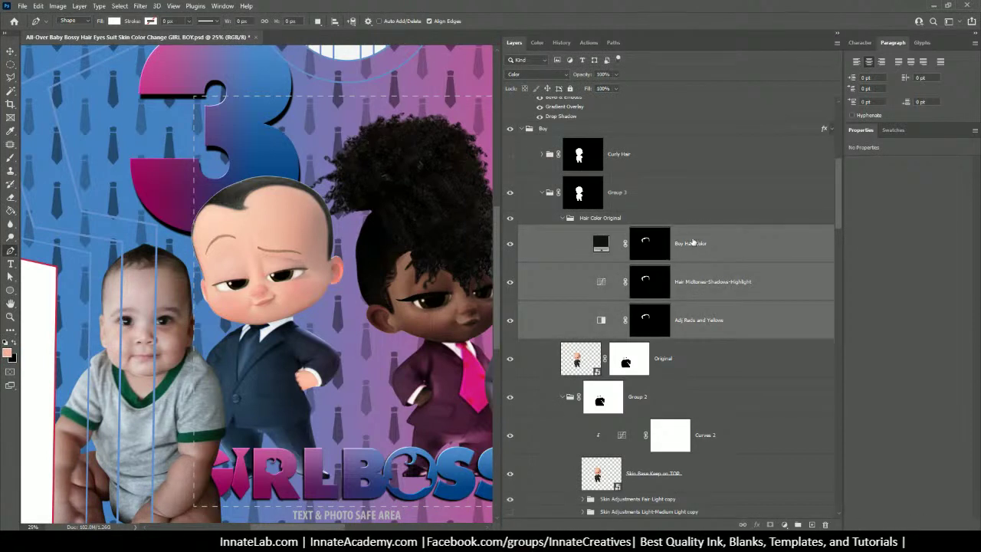
drag(692, 242, 620, 143)
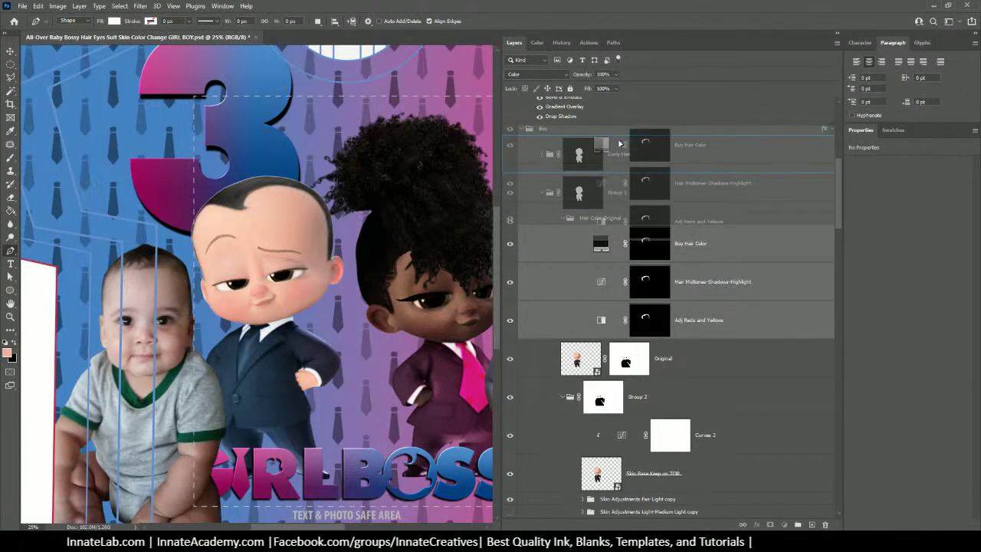
drag(620, 144, 620, 143)
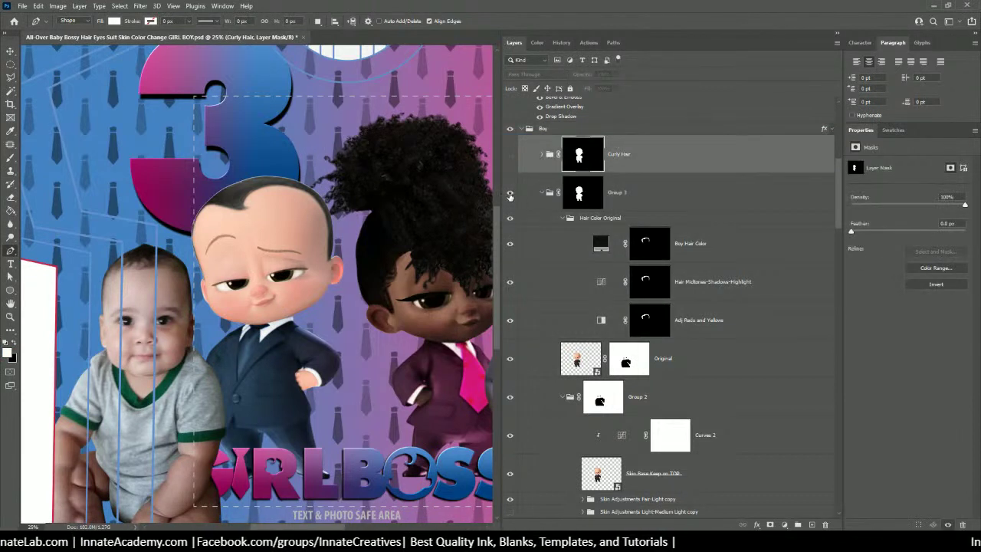
Show the Curly Hair group together with Group 3 and select the Boy Hair Color copy layer inside Curly Hair
click(510, 154)
click(541, 154)
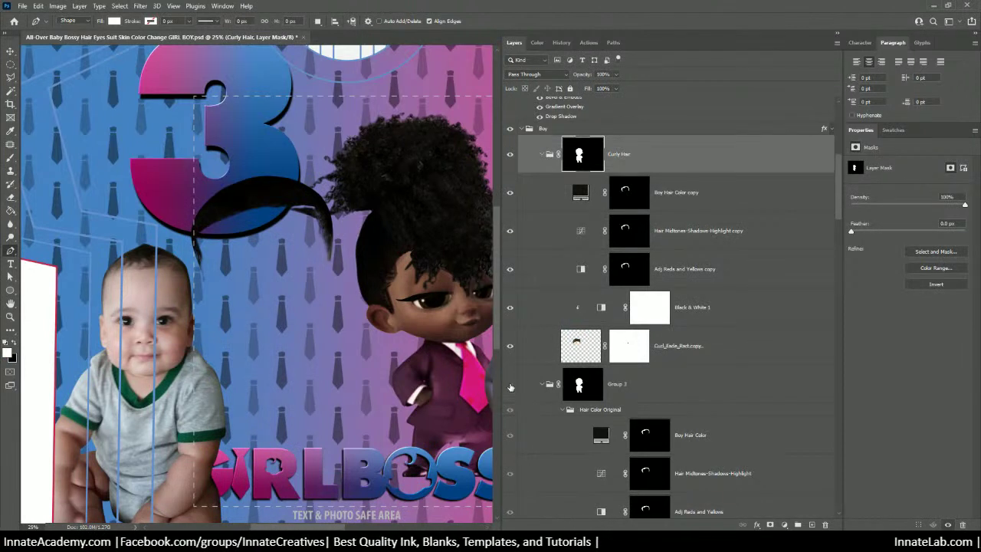
click(510, 384)
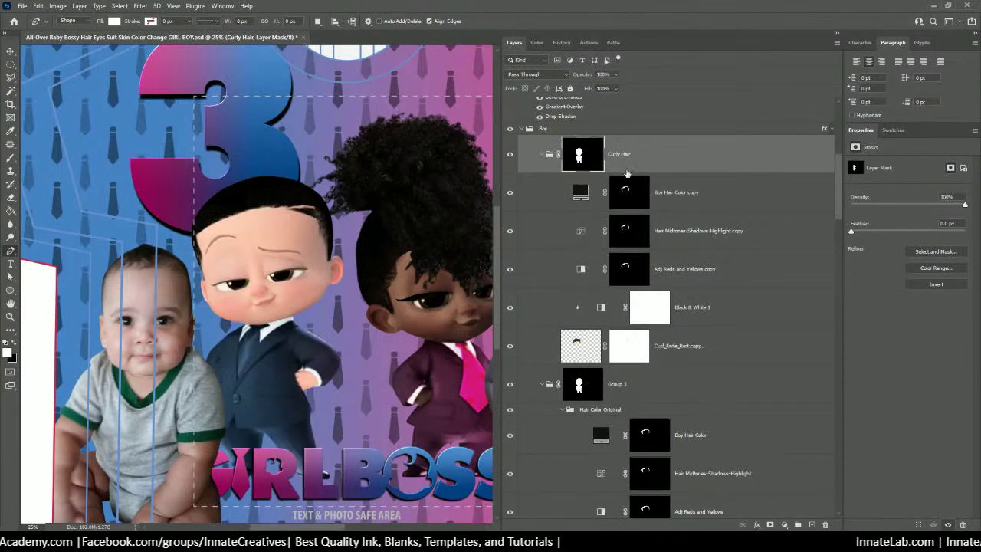
click(687, 196)
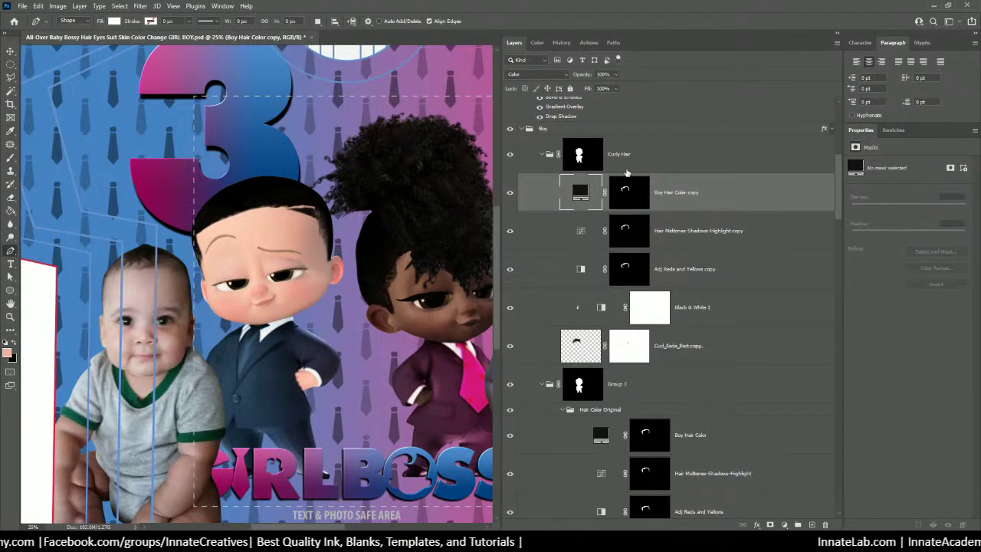
scroll(626, 173, down, 1)
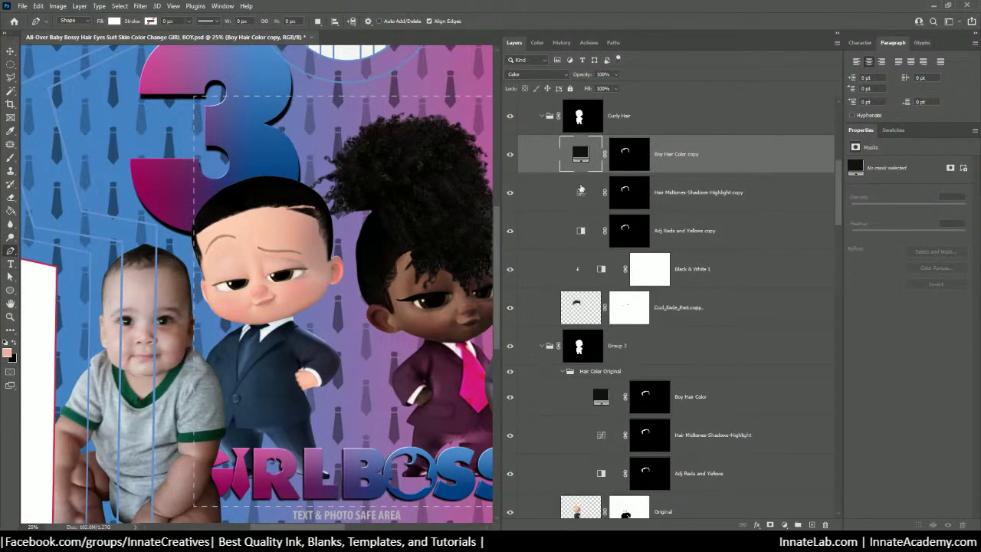
Change the fill of the Boy Hair Color copy layer in the Curly Hair group to dark brown #643613
double_click(580, 156)
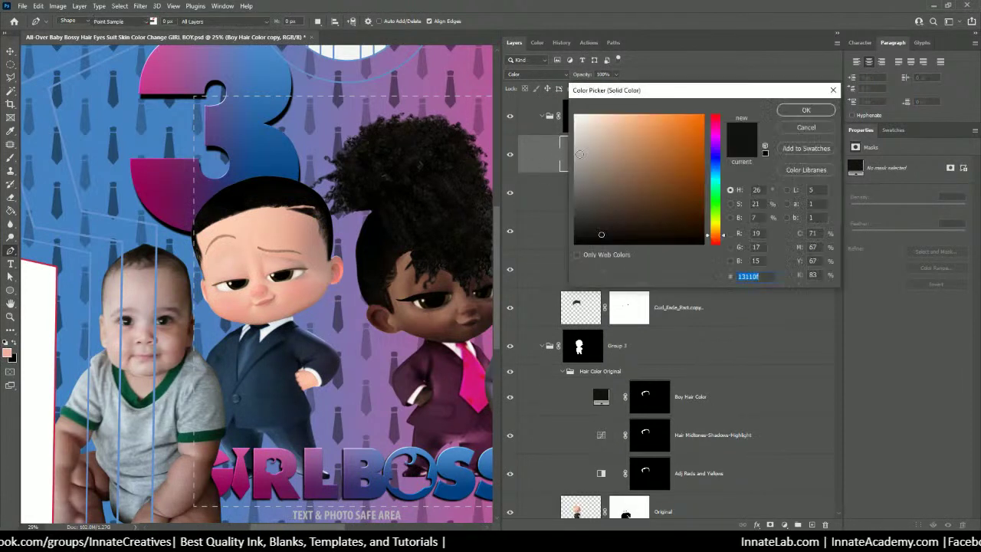
click(686, 146)
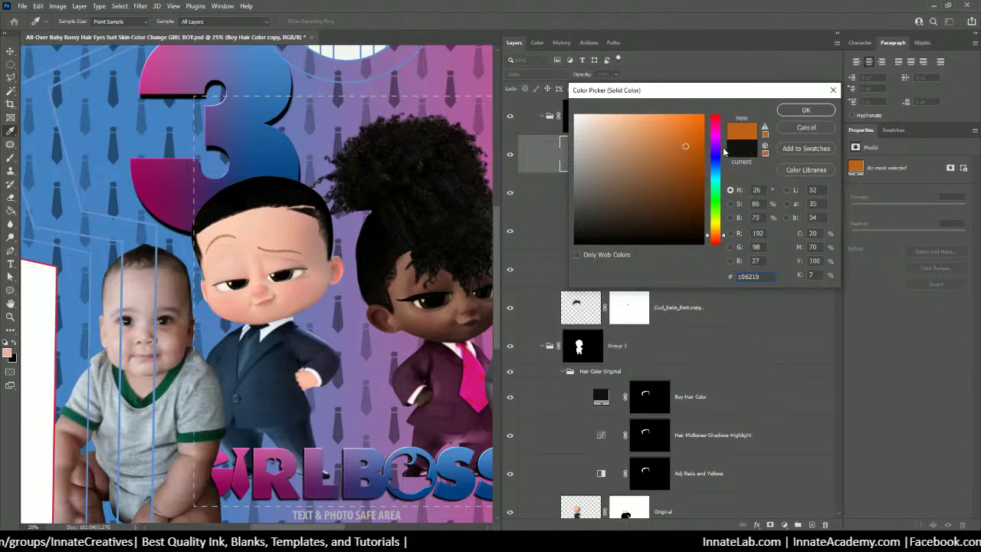
mouse_move(689, 195)
mouse_down()
mouse_move(676, 205)
mouse_move(667, 191)
mouse_move(674, 187)
mouse_up()
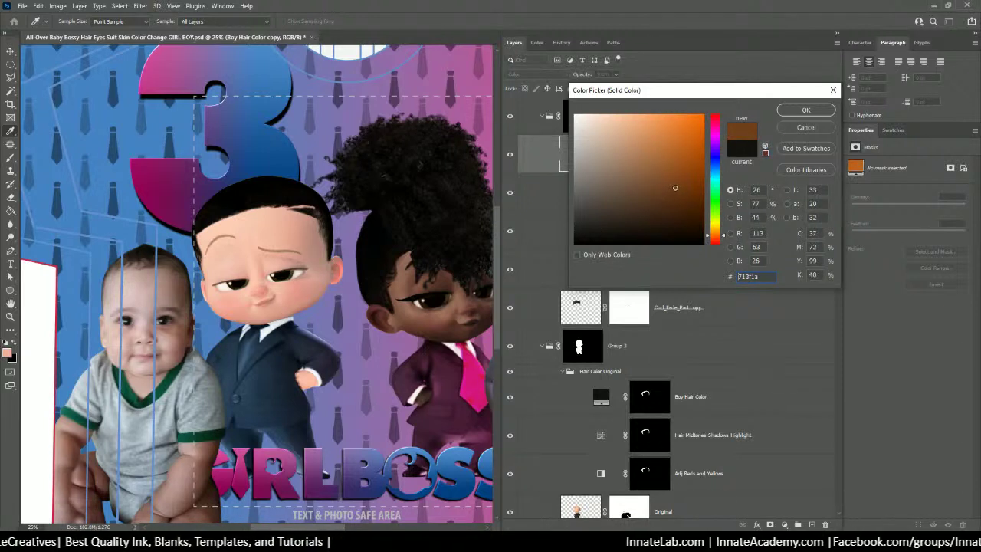
click(800, 111)
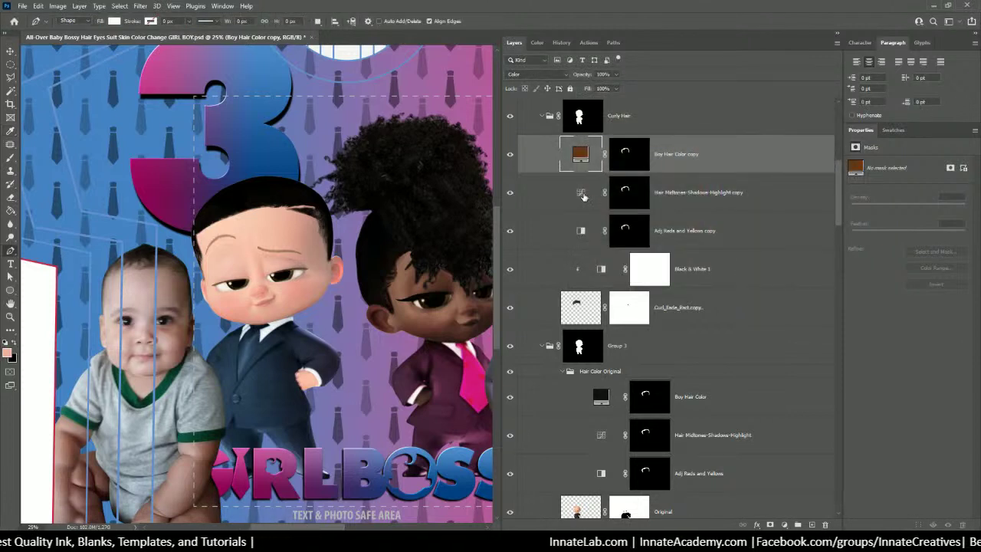
Hide Hair Midtones-Shadows-Highlight copy and clip the three copied hair adjustment layers to Curl_Fade_Part copy, keeping the brown fill color
click(510, 192)
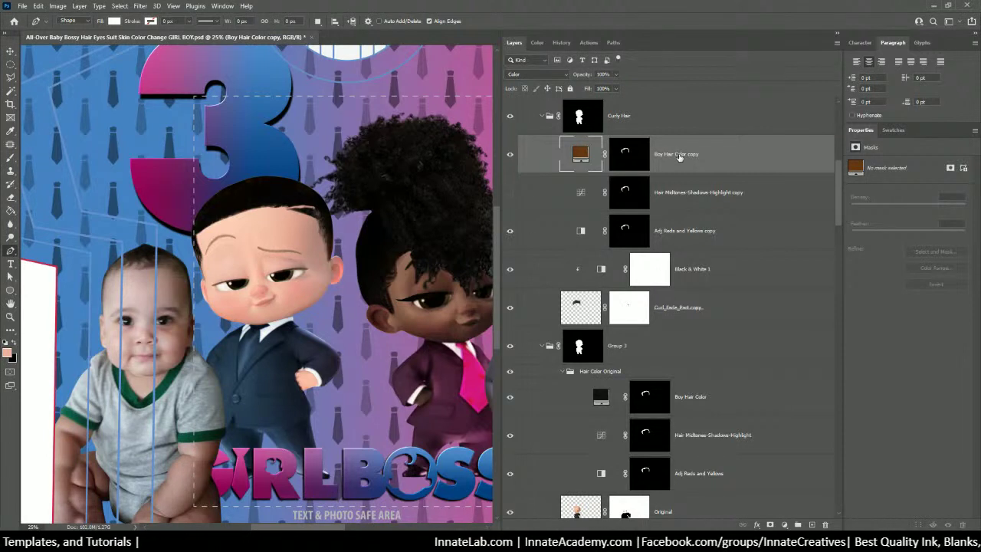
shift+click(696, 242)
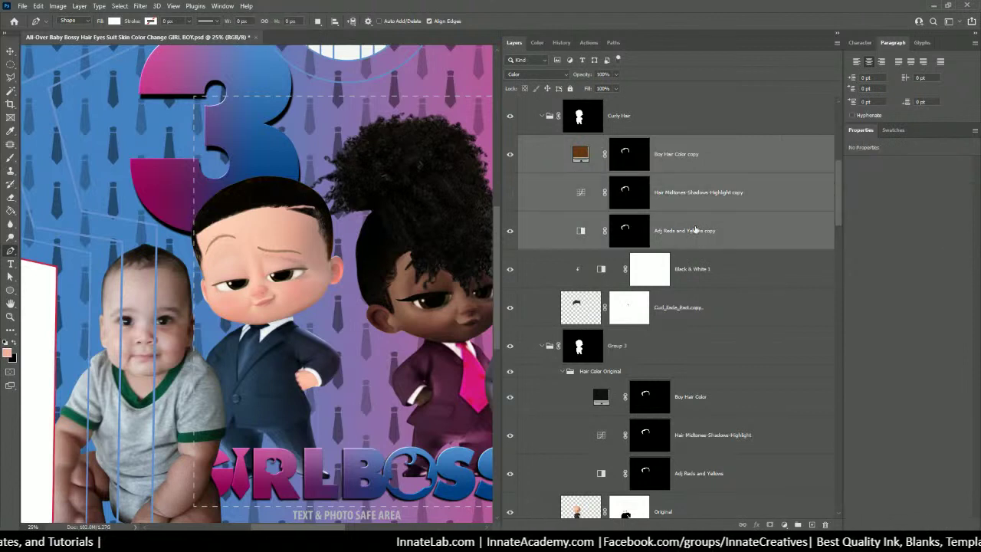
right_click(698, 231)
click(740, 295)
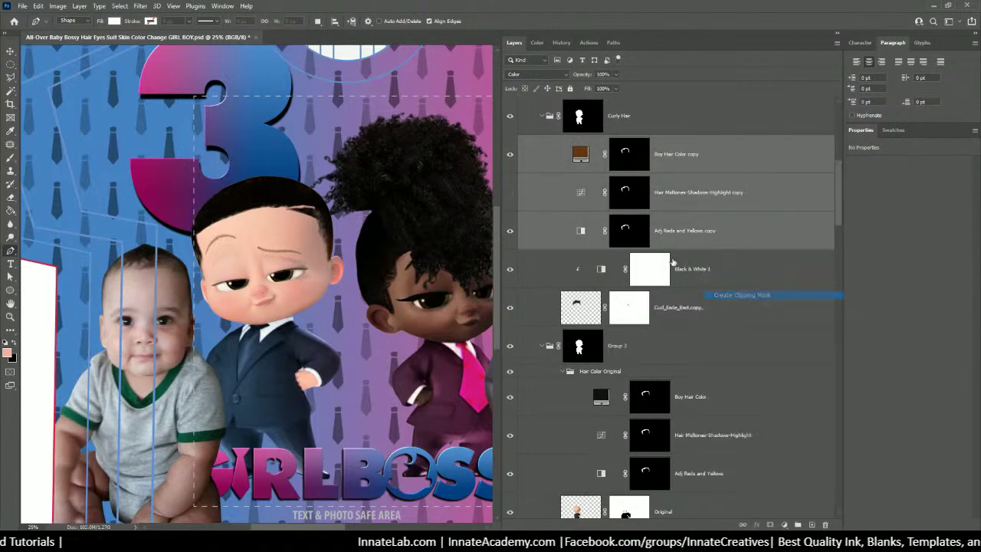
double_click(600, 156)
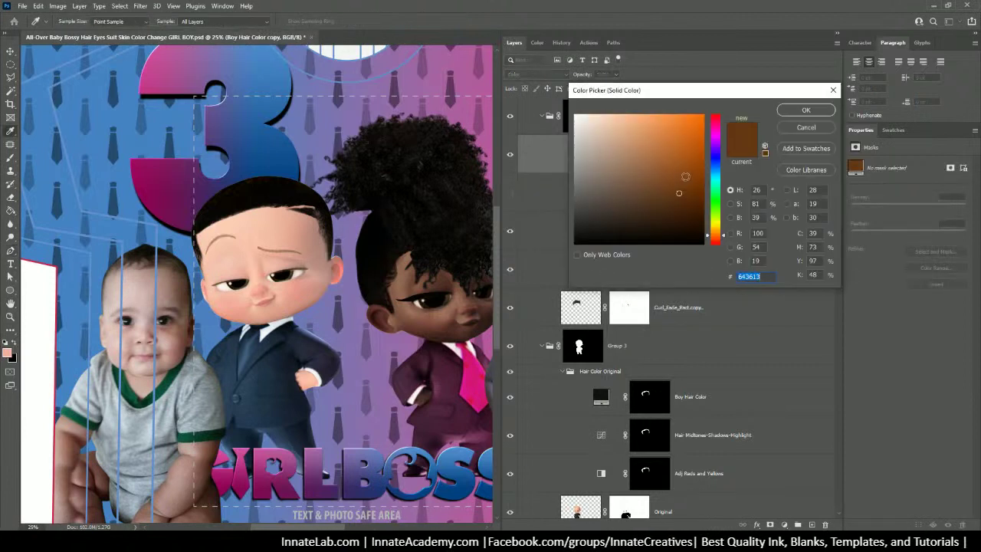
key(Return)
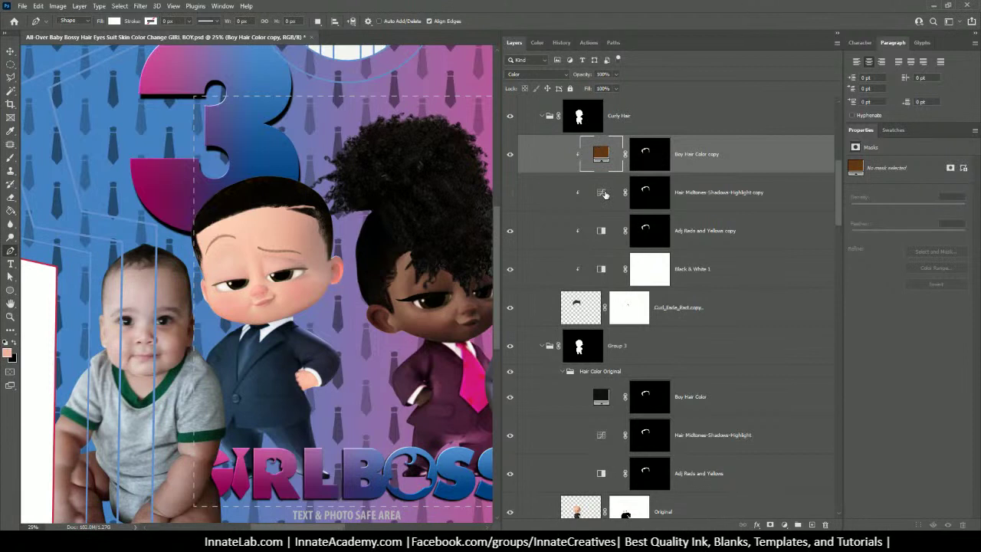
Try raising Reds to -32 in the Curly Hair group's Black & White 1 adjustment, and undo the change
click(604, 270)
drag(859, 204, 890, 204)
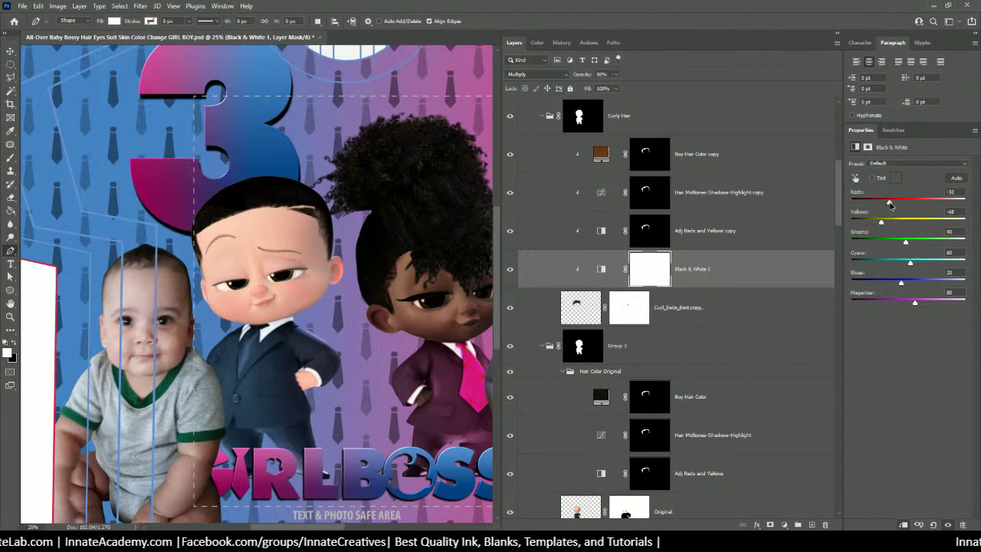
click(740, 233)
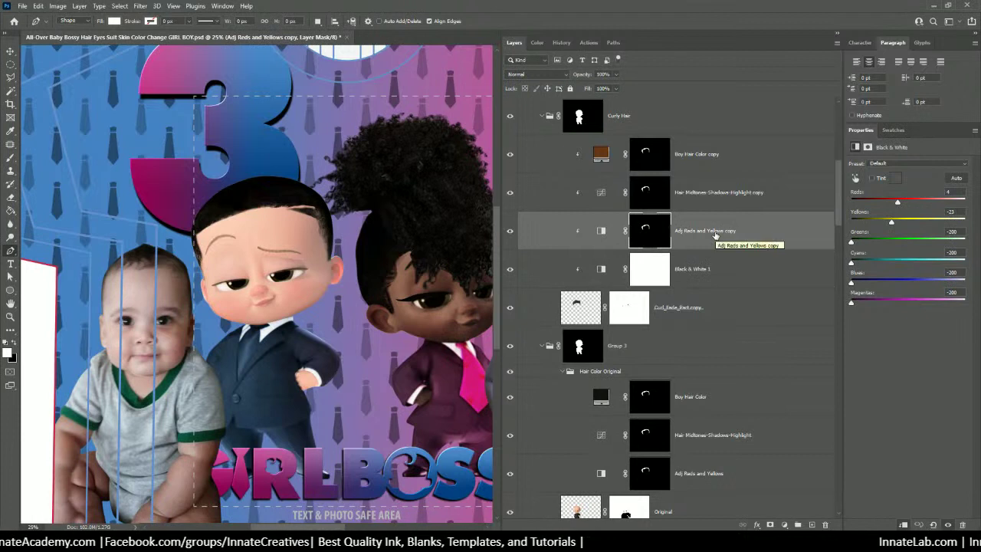
click(605, 271)
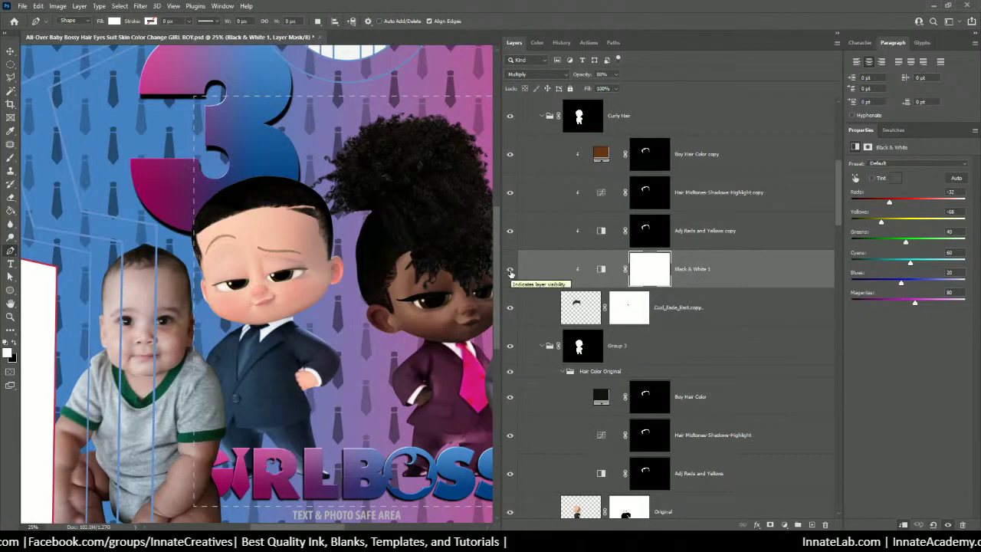
key(ctrl+z)
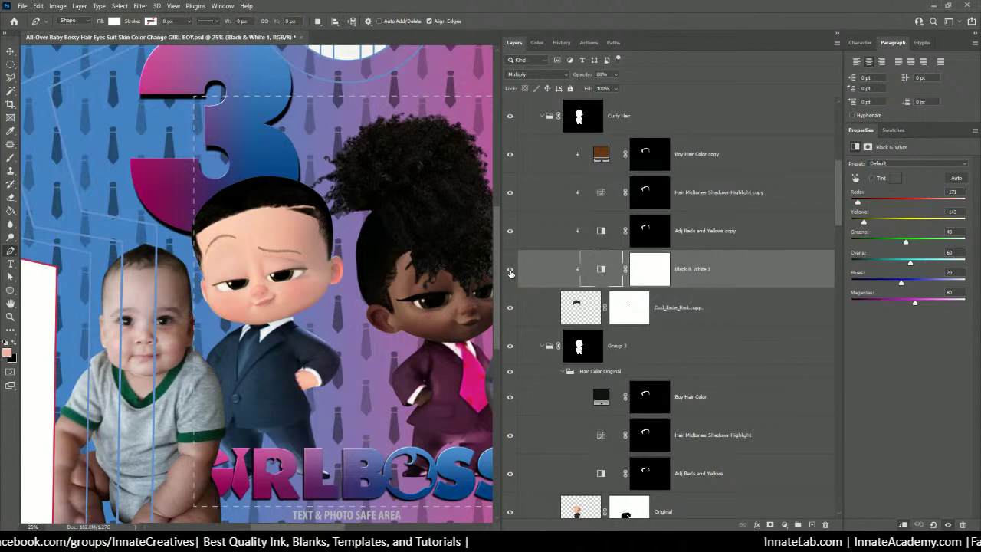
Hide the Black & White 1 layer and the Hair Color Original group, and collapse that group
click(509, 270)
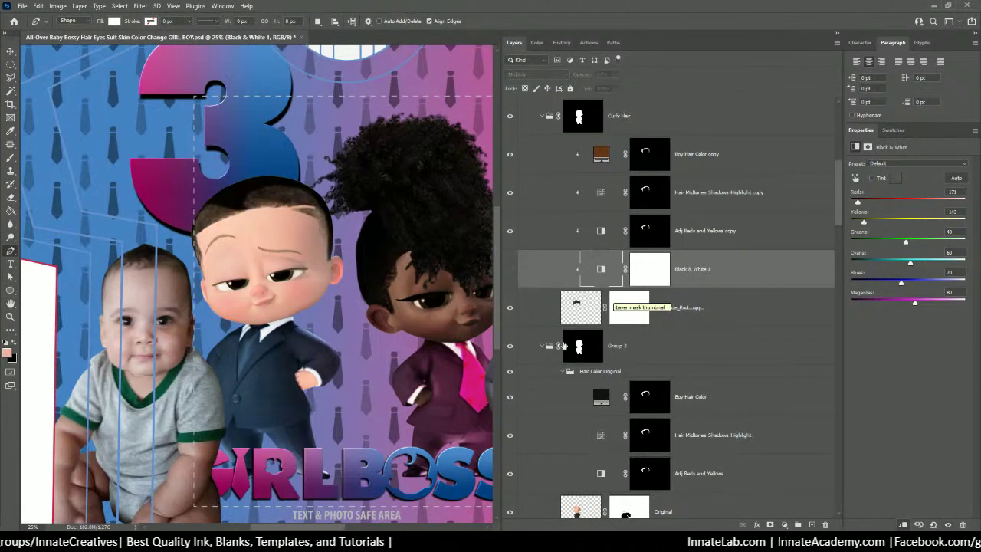
scroll(526, 350, down, 1)
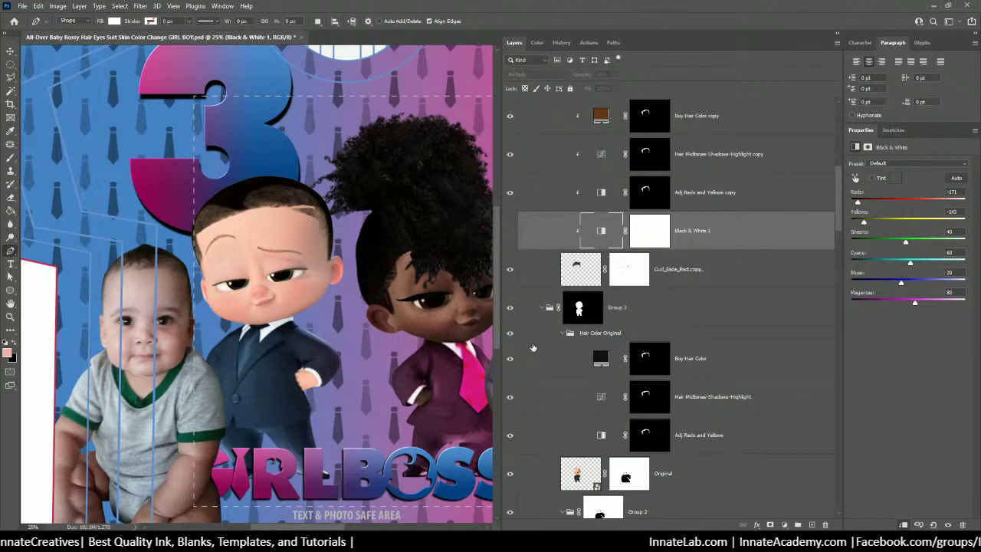
click(510, 332)
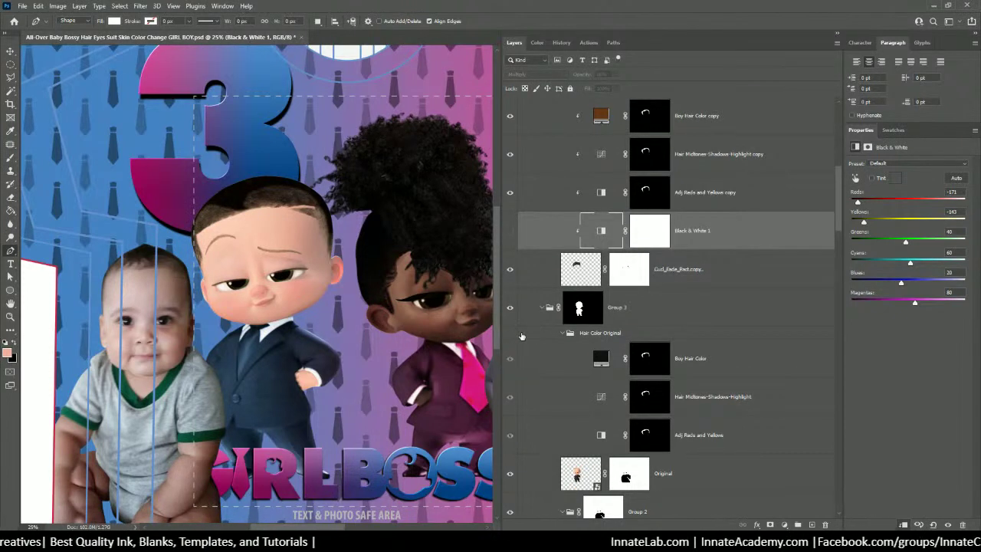
click(560, 335)
click(564, 334)
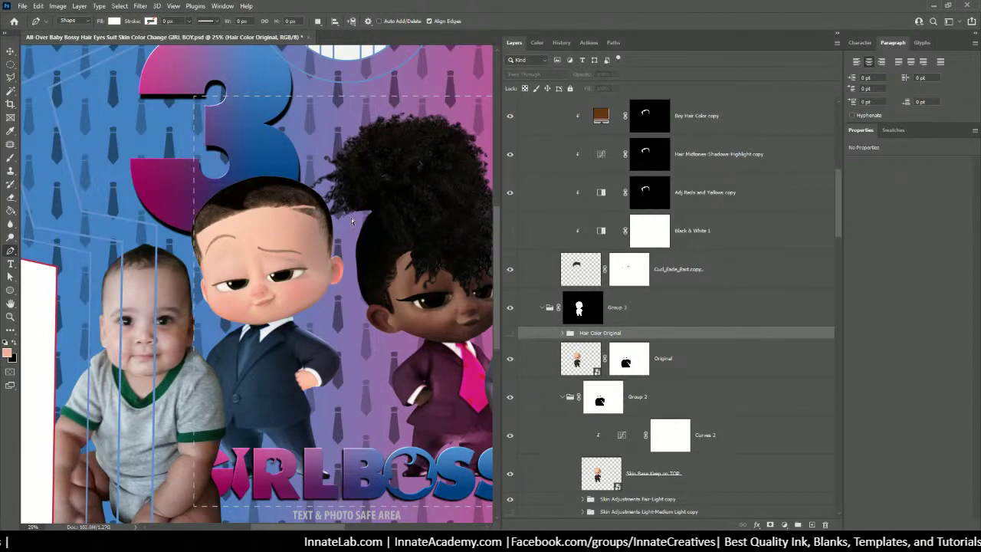
Examine the boy's hair up close, hide Curl_Fade_Part copy, and toggle the Original layer off and on to compare
key(ctrl+plus)
key(ctrl+plus)
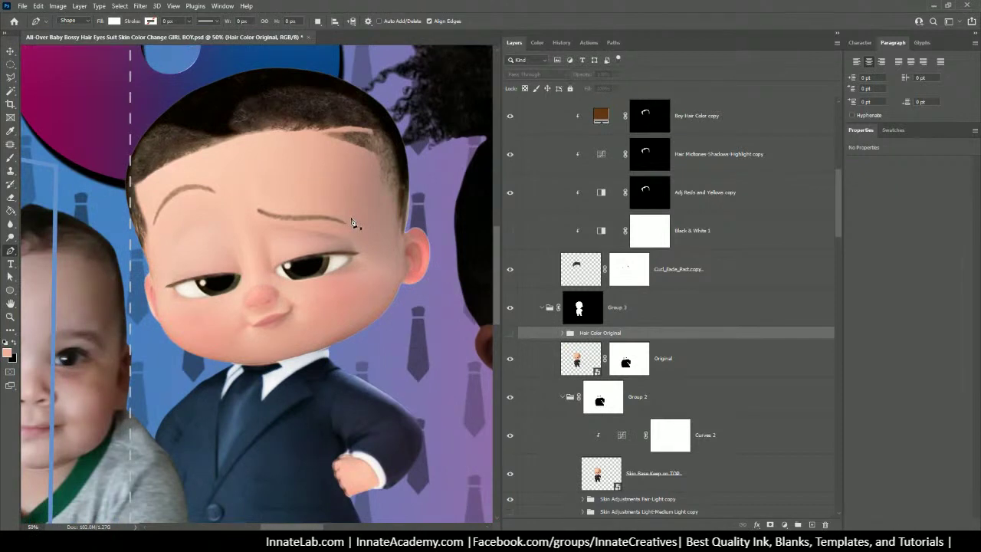
key(ctrl+minus)
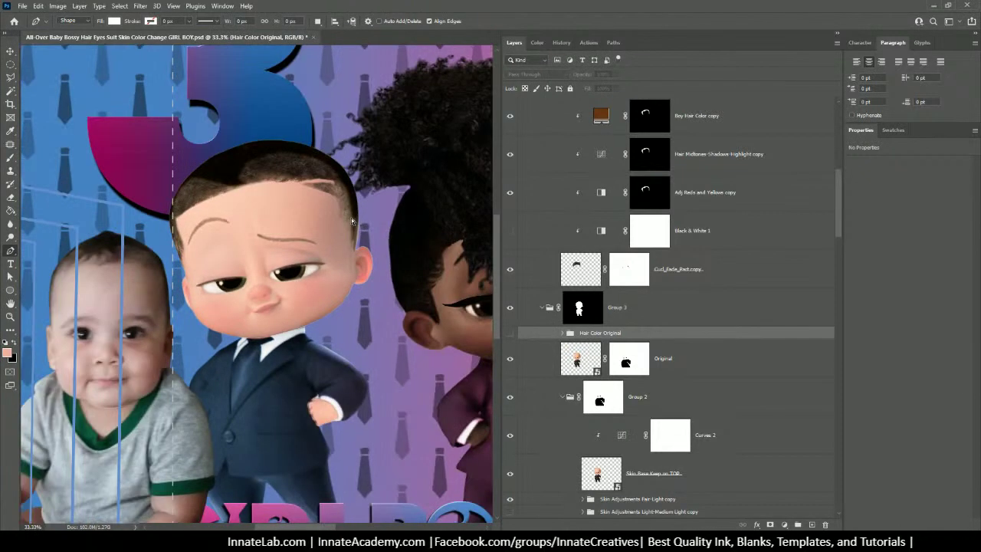
key(ctrl+minus)
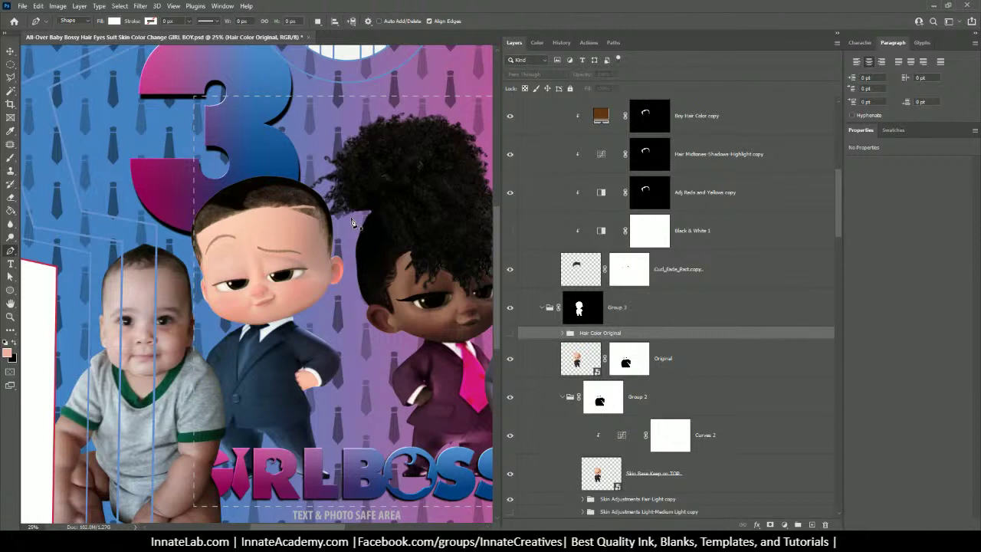
click(575, 361)
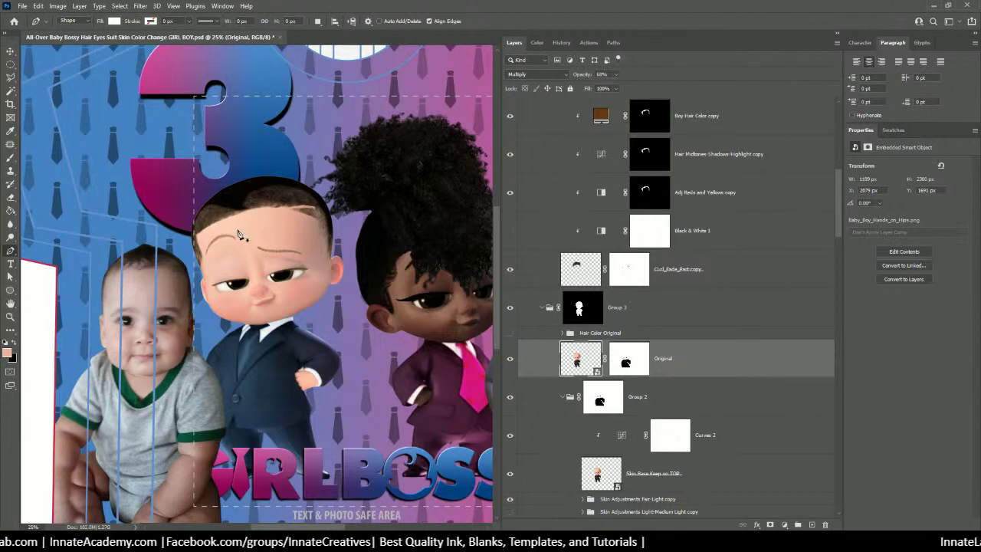
click(509, 269)
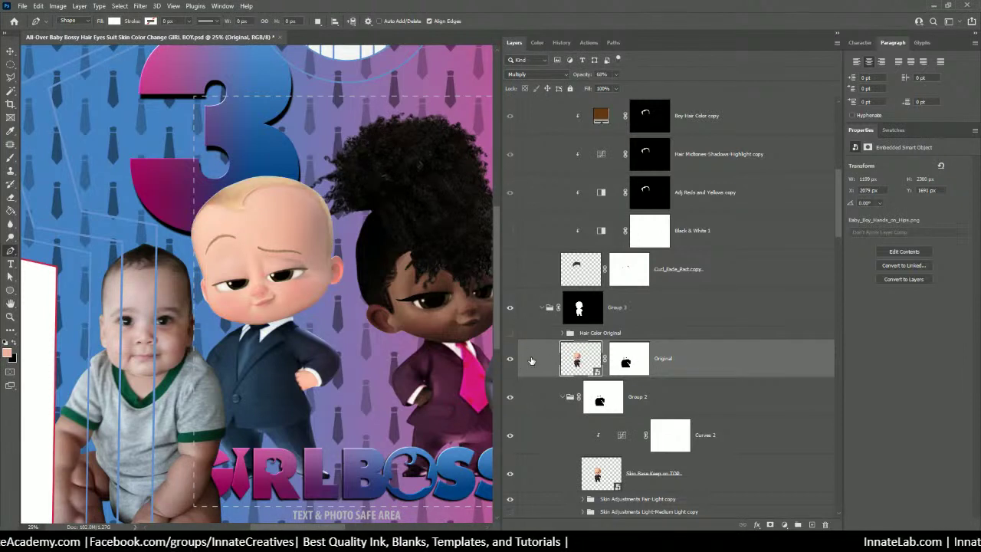
click(509, 358)
click(510, 361)
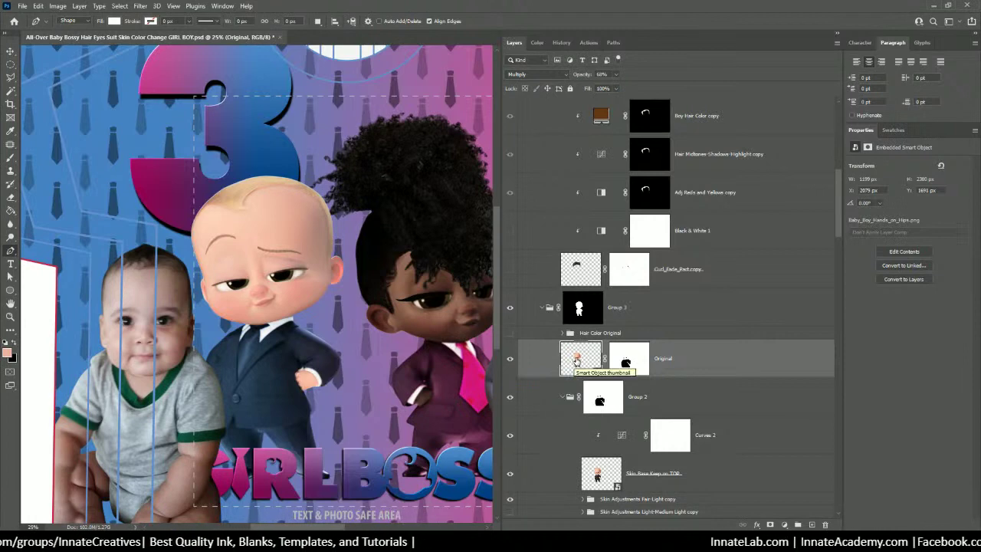
Try the Spot Healing Brush across the boy's upper forehead in the Original layer's smart object, and close it without saving
double_click(576, 358)
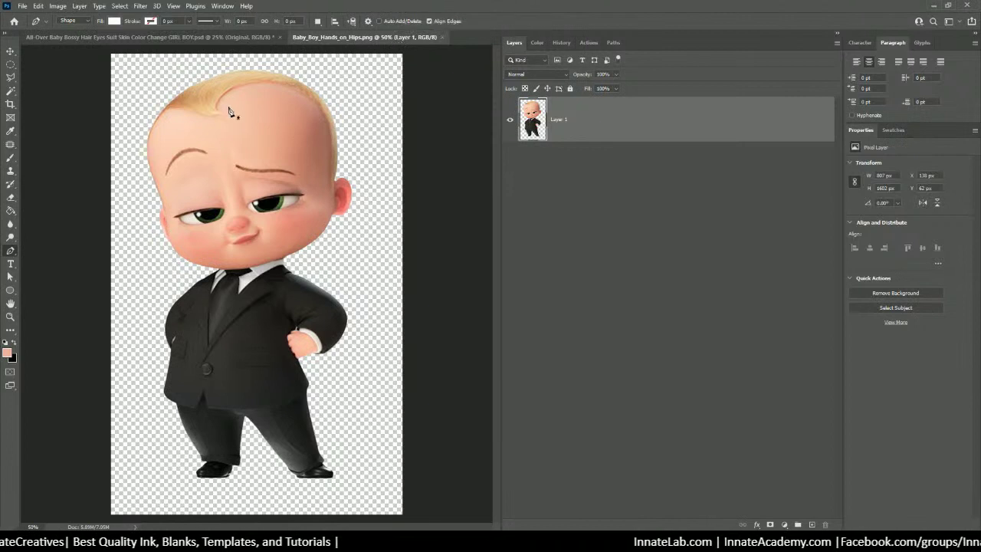
click(9, 144)
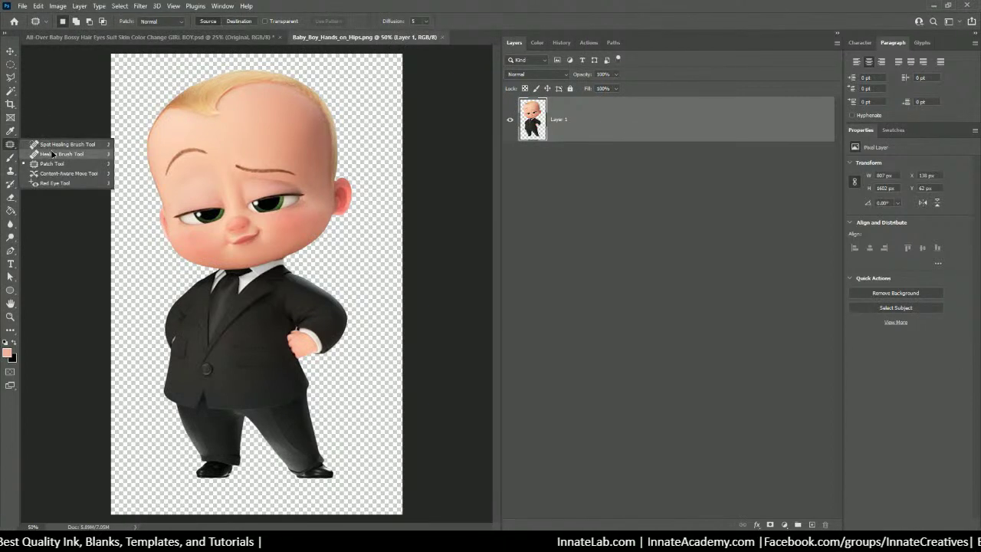
click(47, 144)
mouse_move(238, 108)
mouse_down()
mouse_move(192, 115)
mouse_move(262, 93)
mouse_move(294, 105)
mouse_up()
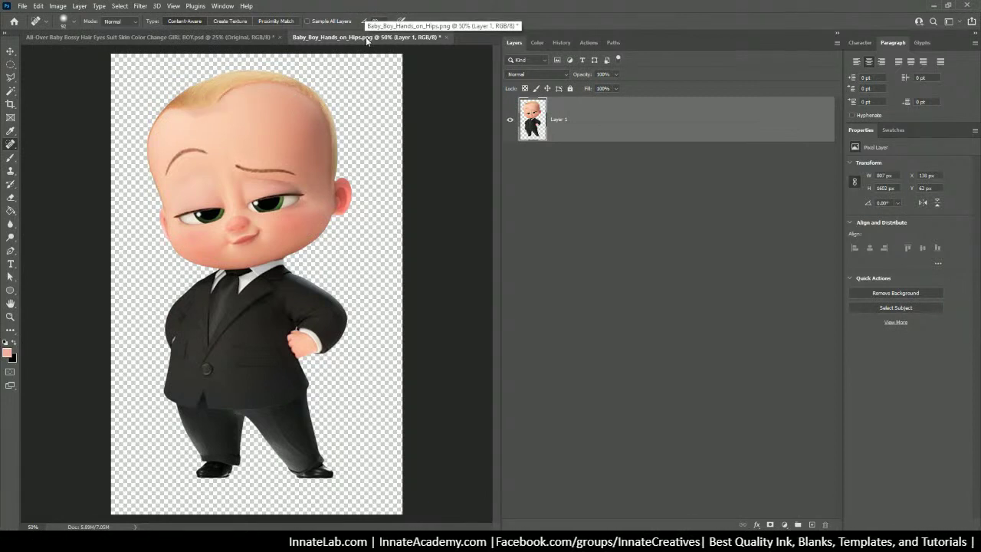
click(446, 37)
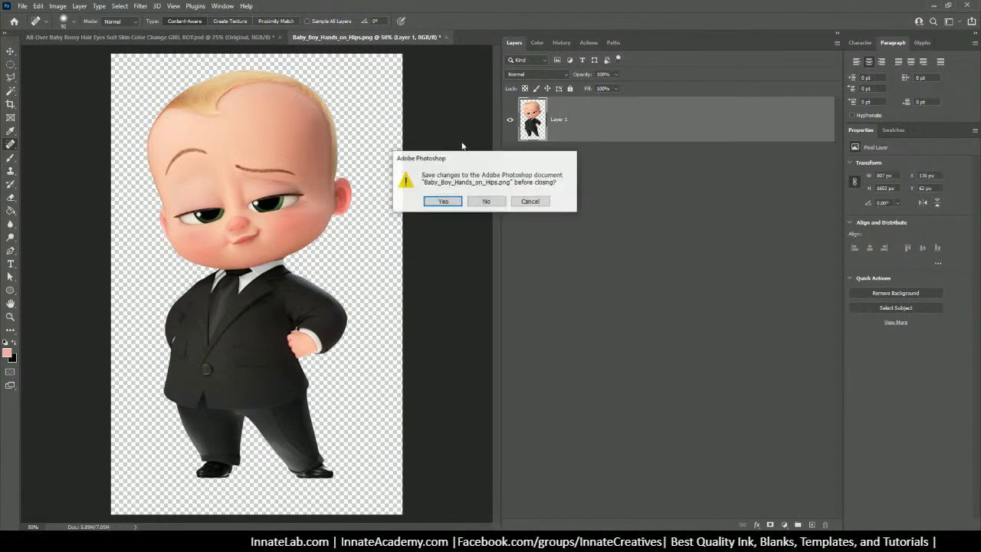
click(486, 202)
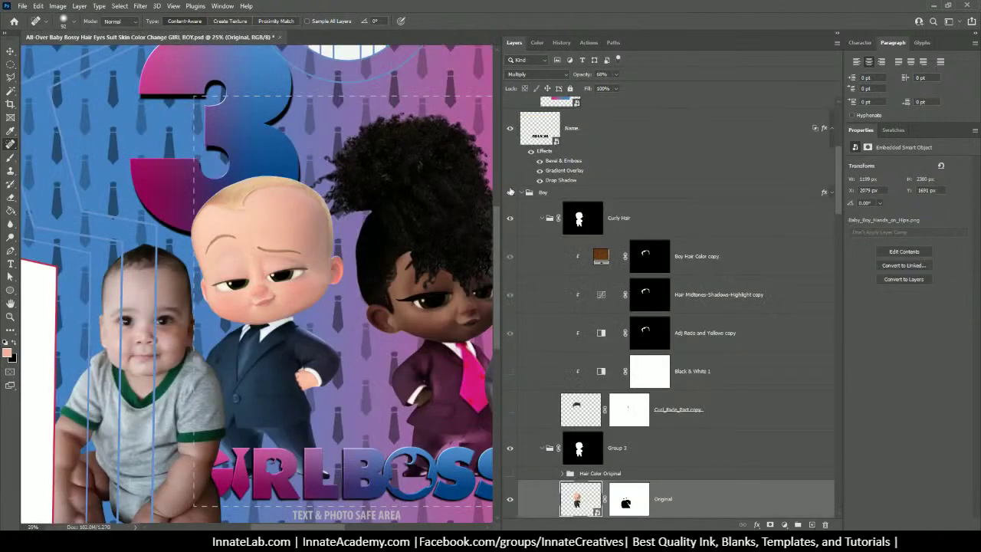
Show the Curl_Fade_Part copy layer in the Curly Hair group again
scroll(576, 244, up, 5)
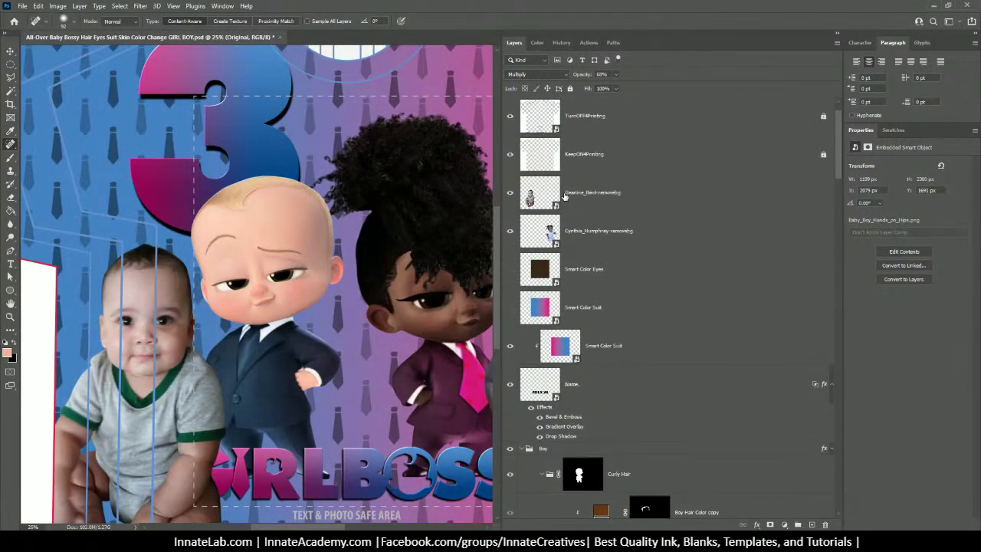
scroll(564, 196, down, 5)
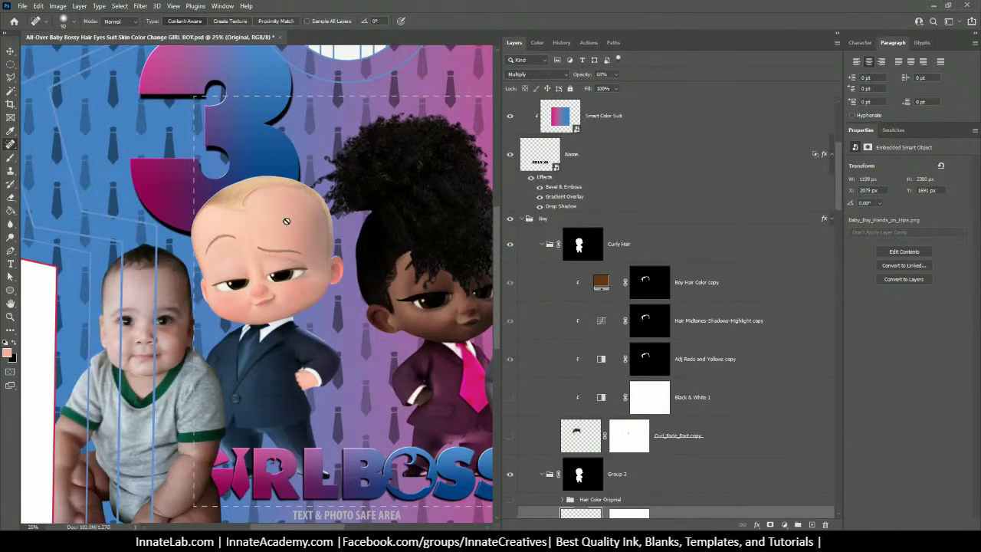
scroll(581, 247, down, 4)
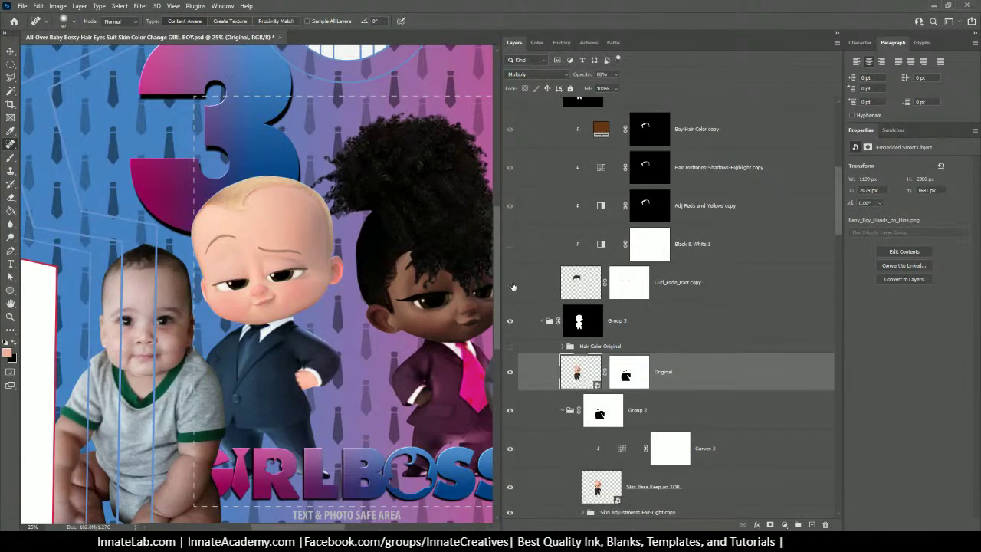
click(510, 283)
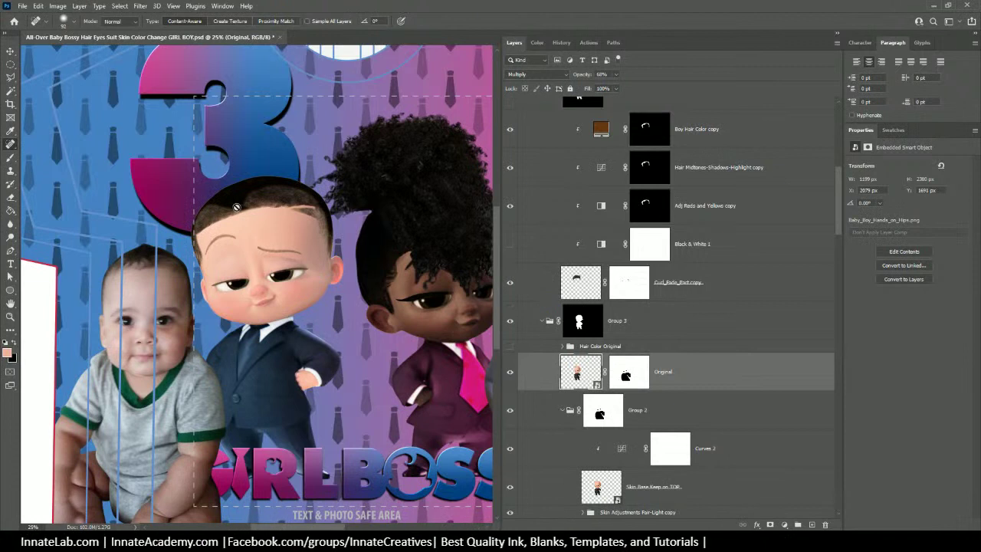
Brighten the Hair Midtones-Shadows-Highlight copy curve by moving its midpoint to input 89, output 152
scroll(573, 359, down, 2)
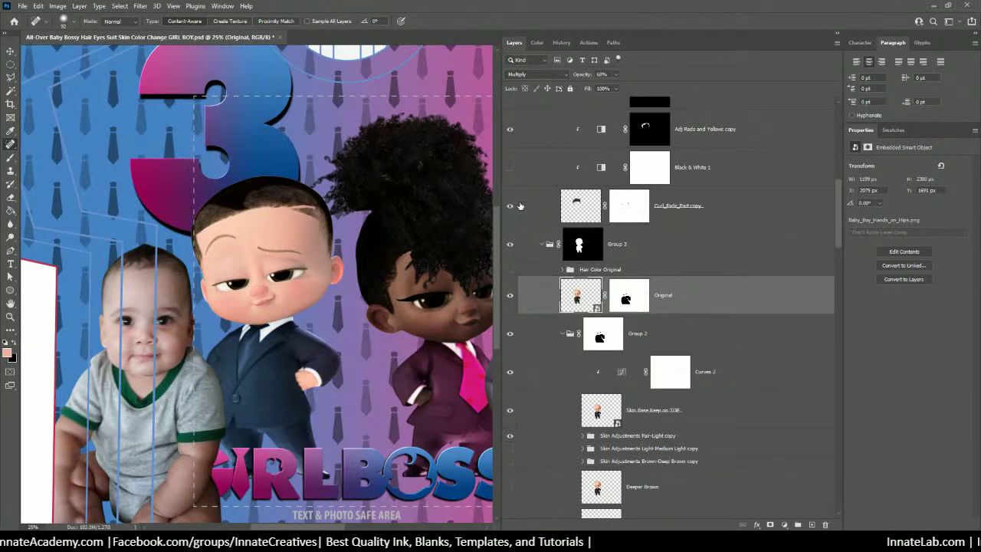
scroll(519, 205, up, 2)
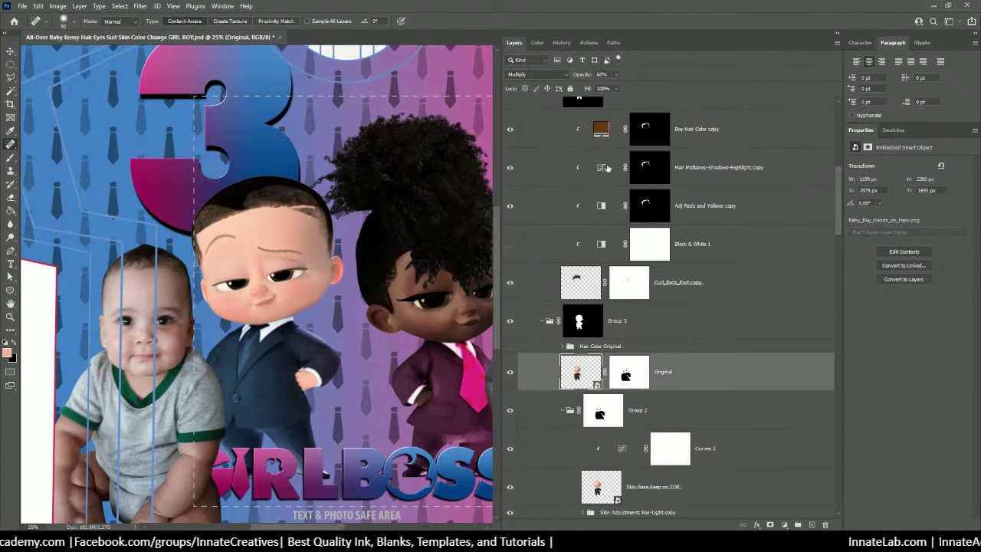
click(602, 168)
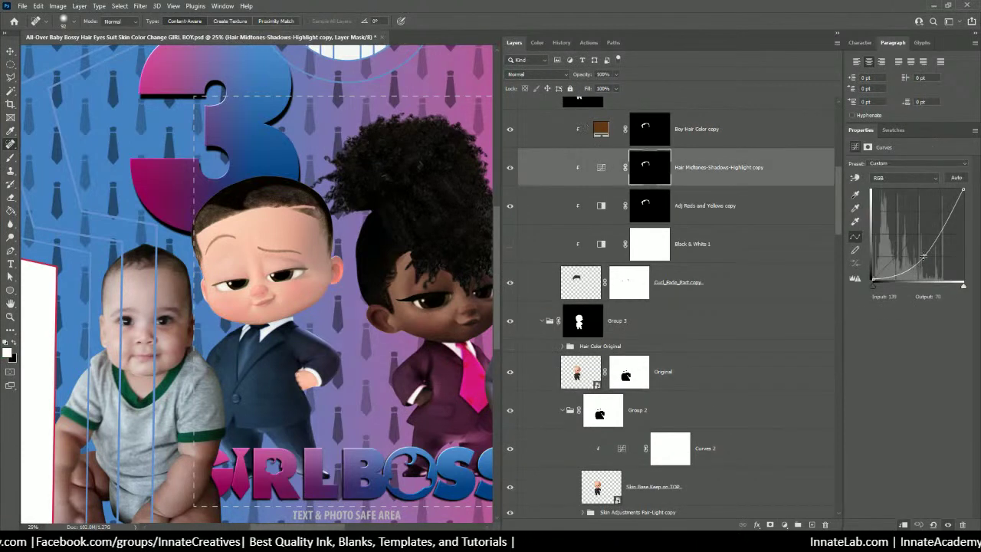
drag(924, 256, 904, 226)
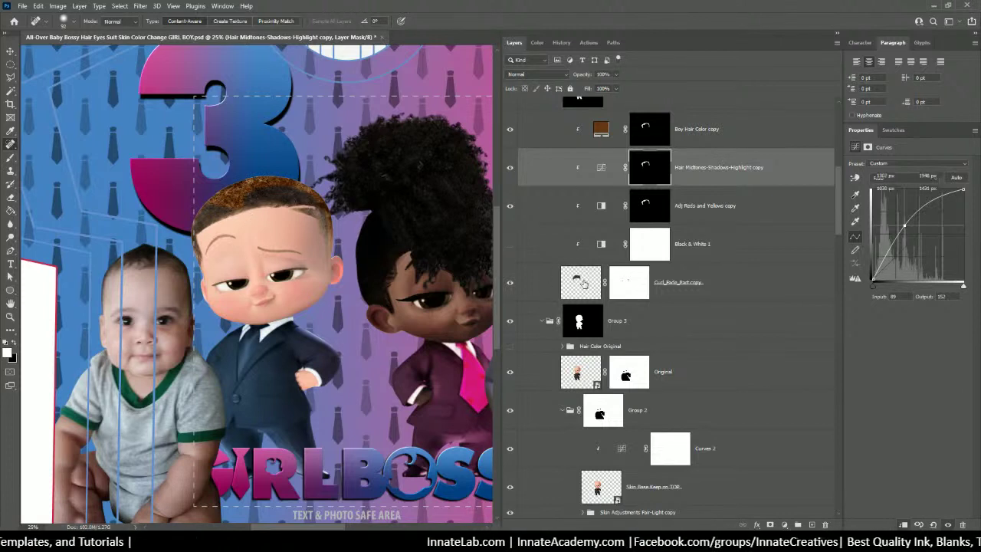
Duplicate the Curl_Fade_Part copy layer within the same document, keeping the suggested name
click(581, 283)
right_click(579, 288)
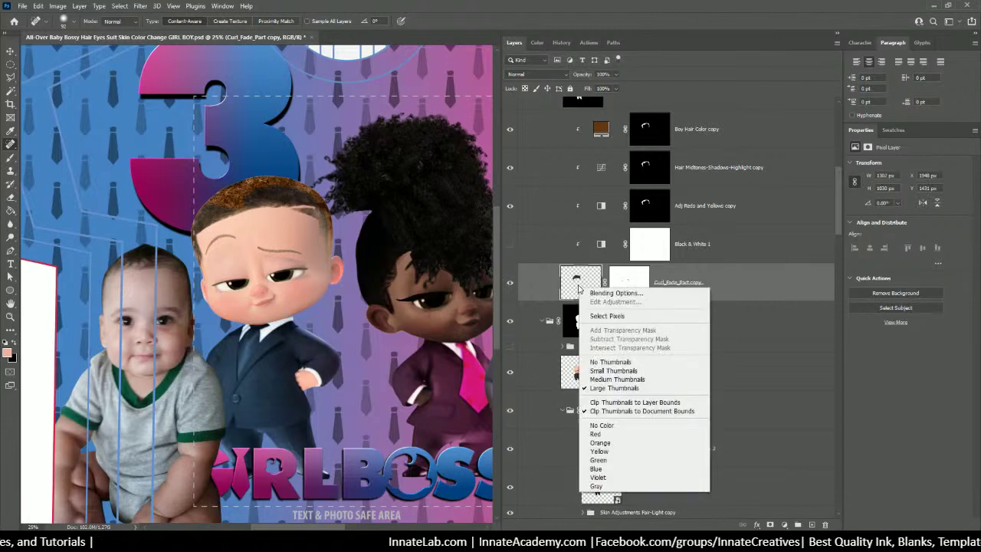
click(698, 289)
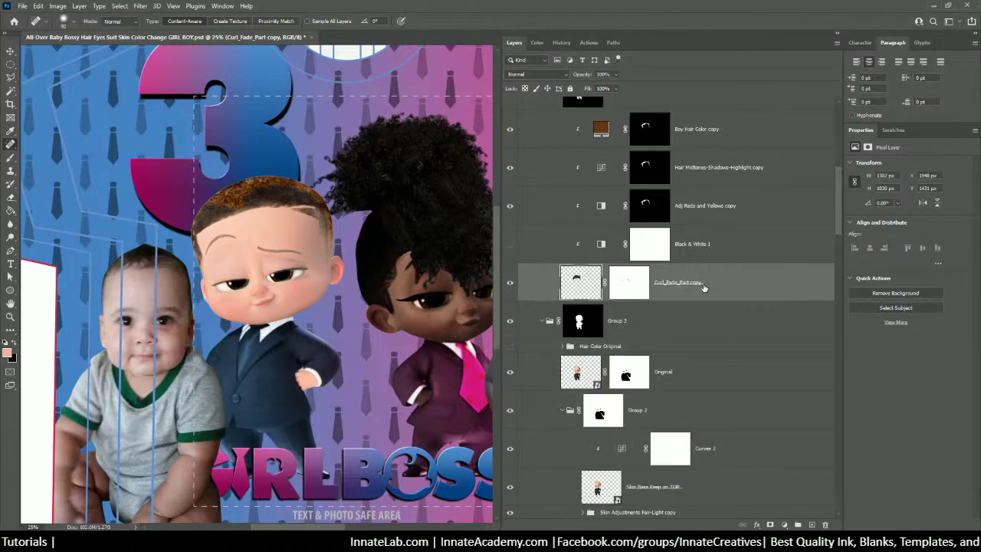
right_click(704, 287)
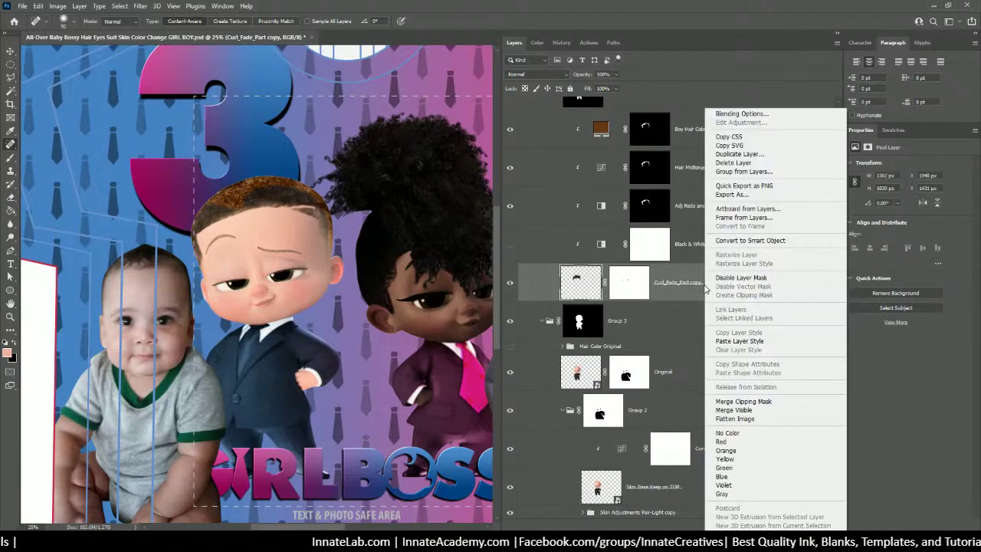
click(740, 154)
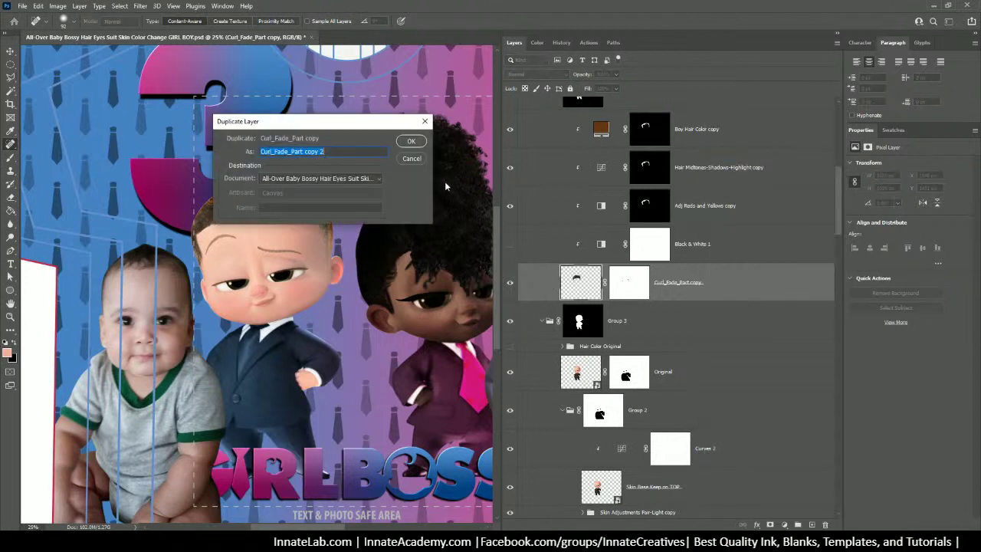
click(411, 143)
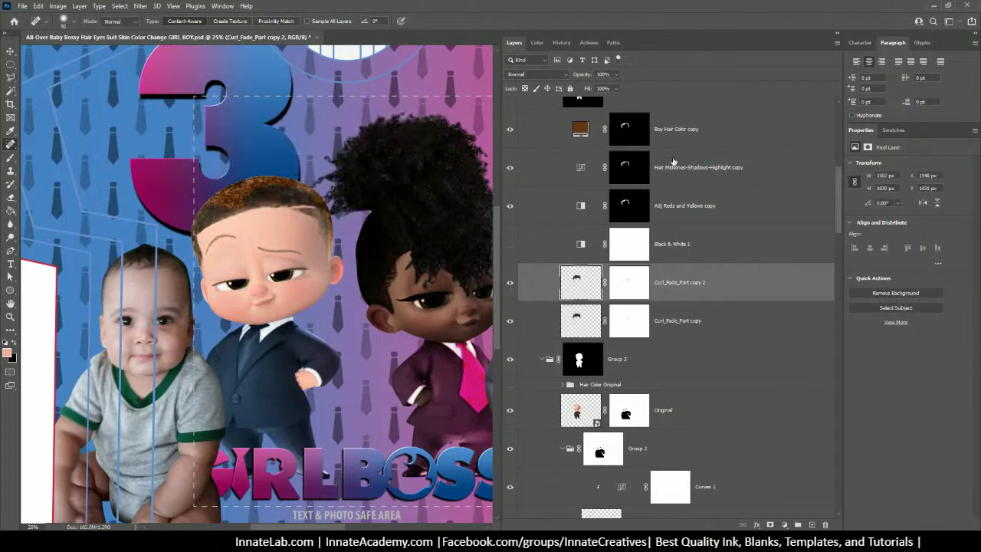
Clip the four adjustment layers from Boy Hair Color copy down to Black & White 1 onto the duplicated Curl_Fade_Part layer
click(675, 130)
shift+click(690, 249)
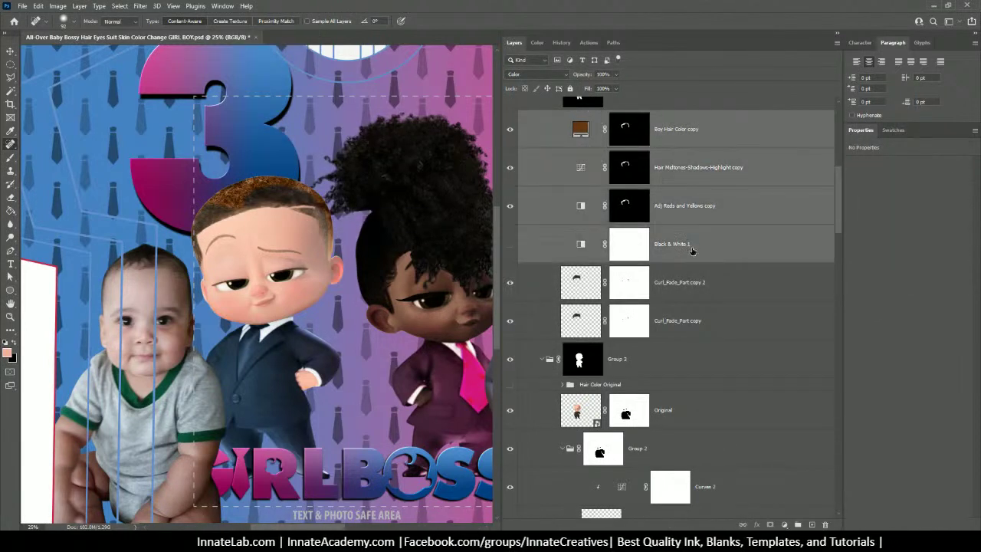
right_click(692, 256)
click(731, 295)
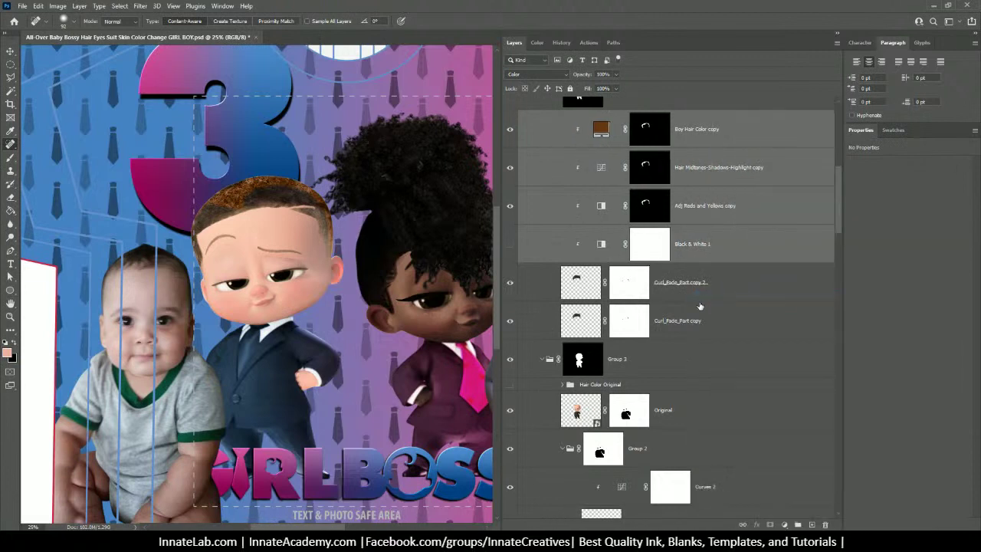
Toggle the lower Curl_Fade_Part copy layer off and on to compare its effect on the boy's hair
click(677, 326)
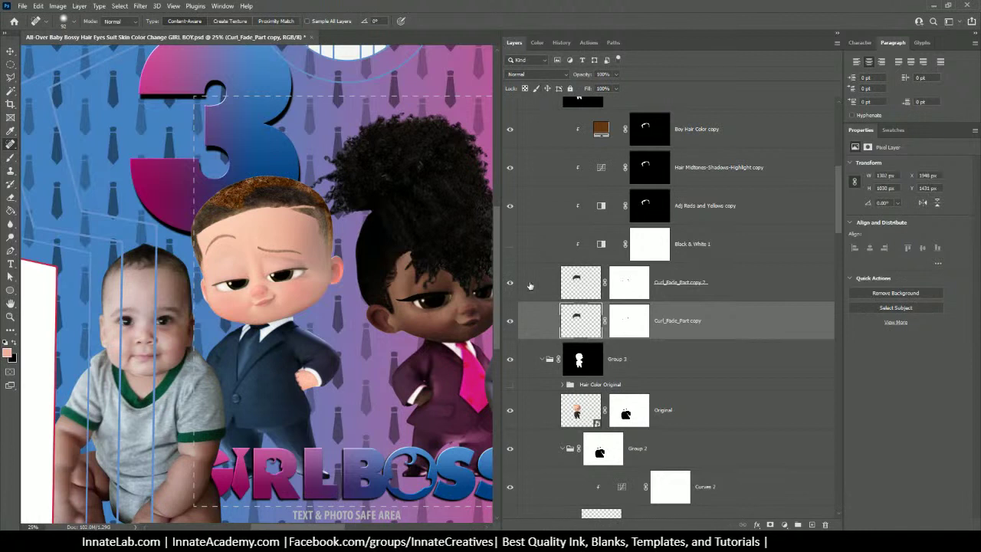
click(509, 322)
click(511, 323)
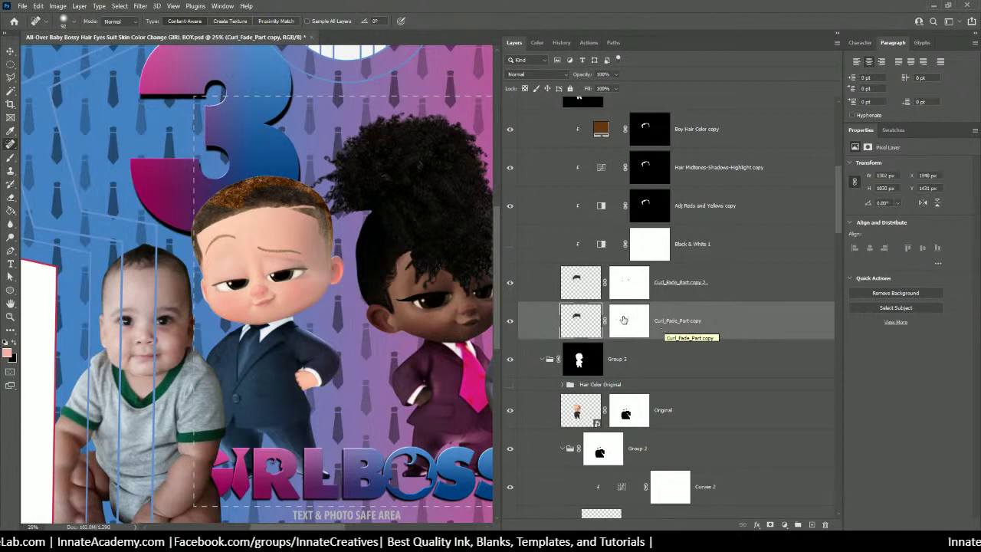
Load the lower Curl_Fade_Part copy layer's pixels as a selection, hide that layer, and make the Hair Color Original group active
ctrl+click(580, 322)
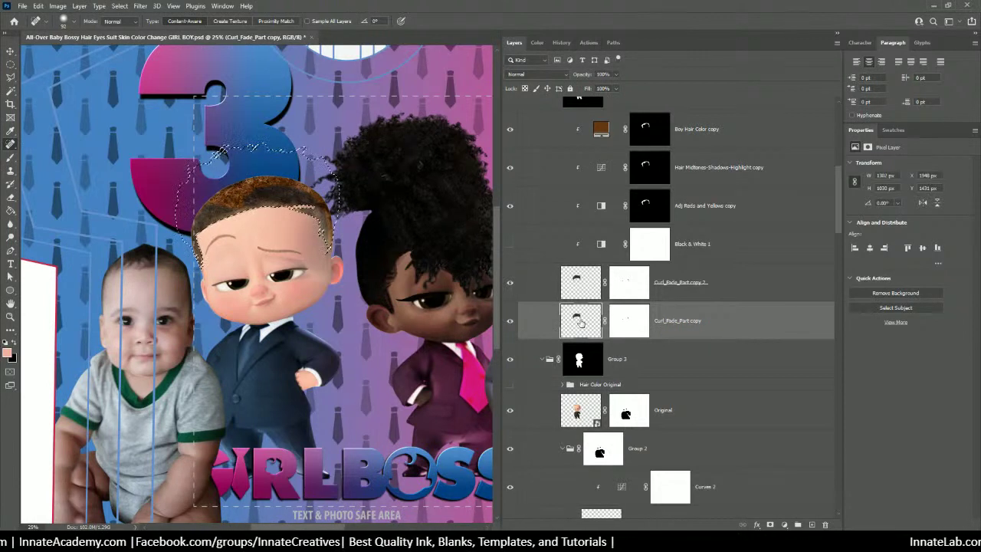
click(509, 324)
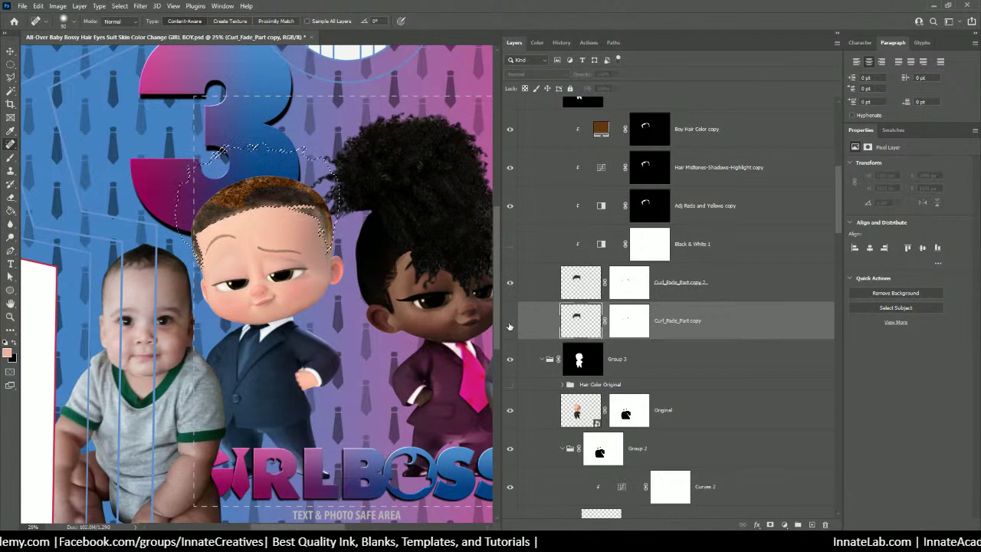
click(617, 385)
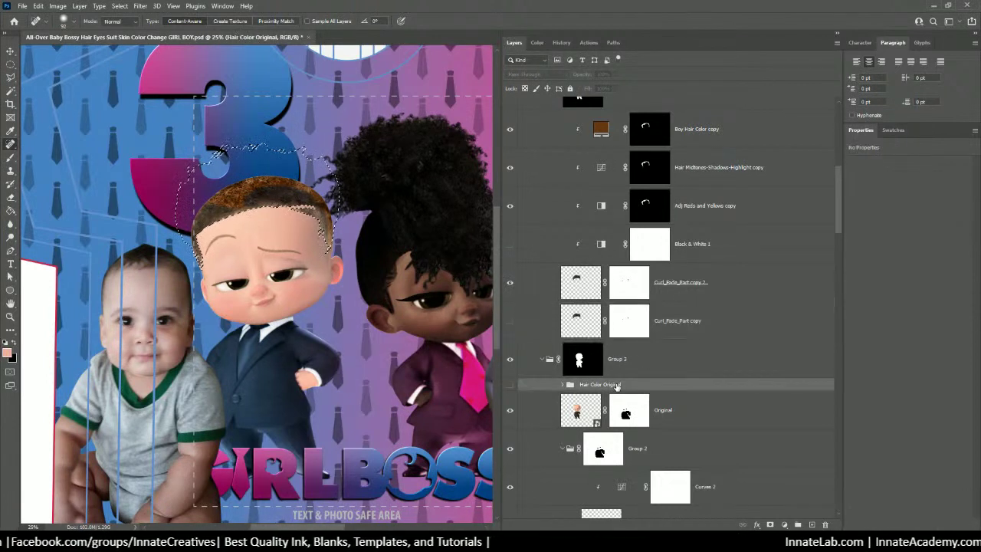
Add a new layer above Hair Color Original in Group 3, fill the selection with the skin tone, deselect and hide the layer
click(811, 526)
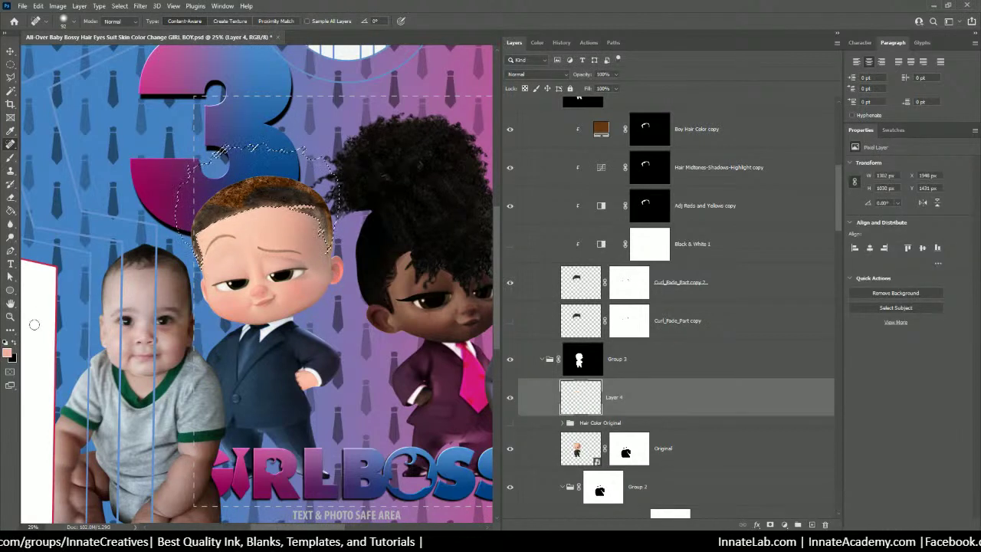
click(10, 210)
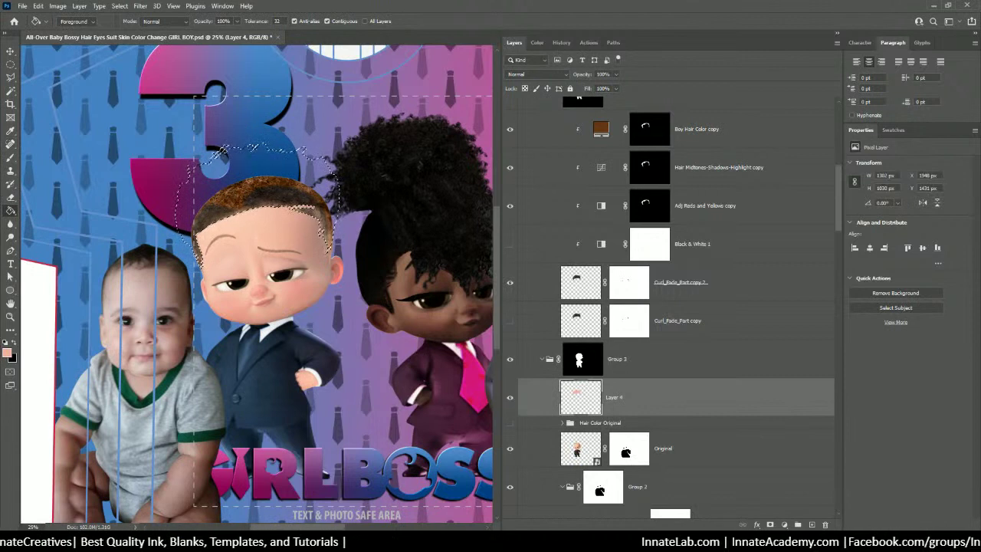
click(10, 51)
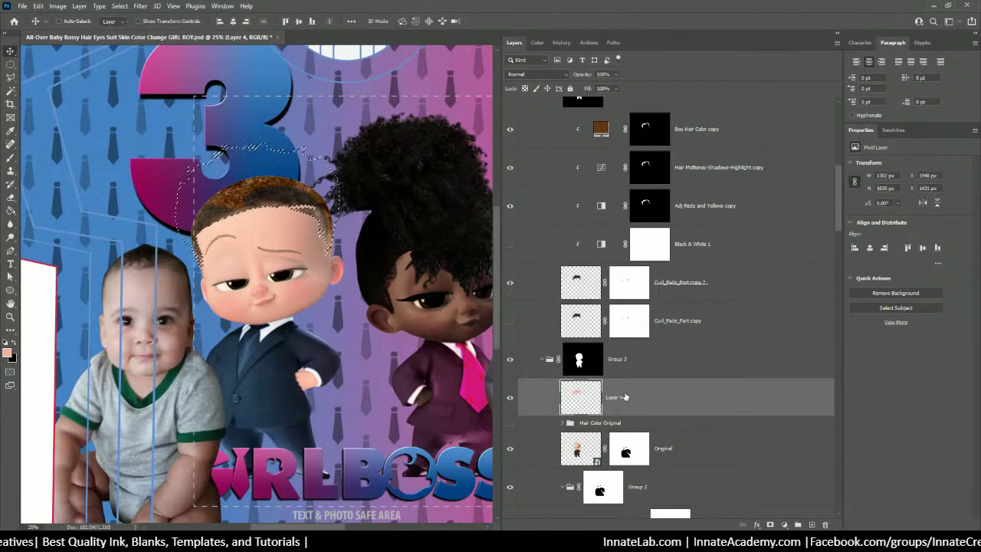
key(ctrl+f)
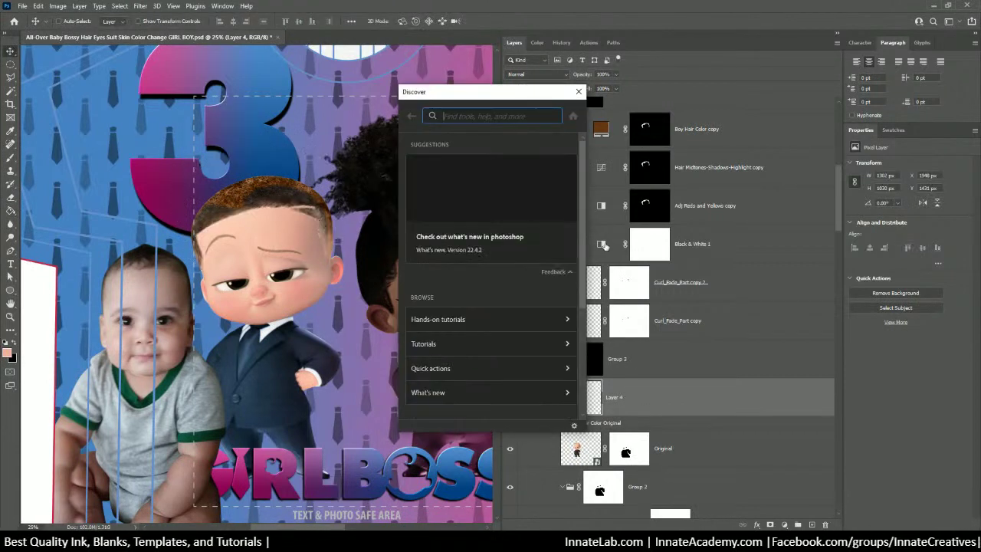
click(577, 92)
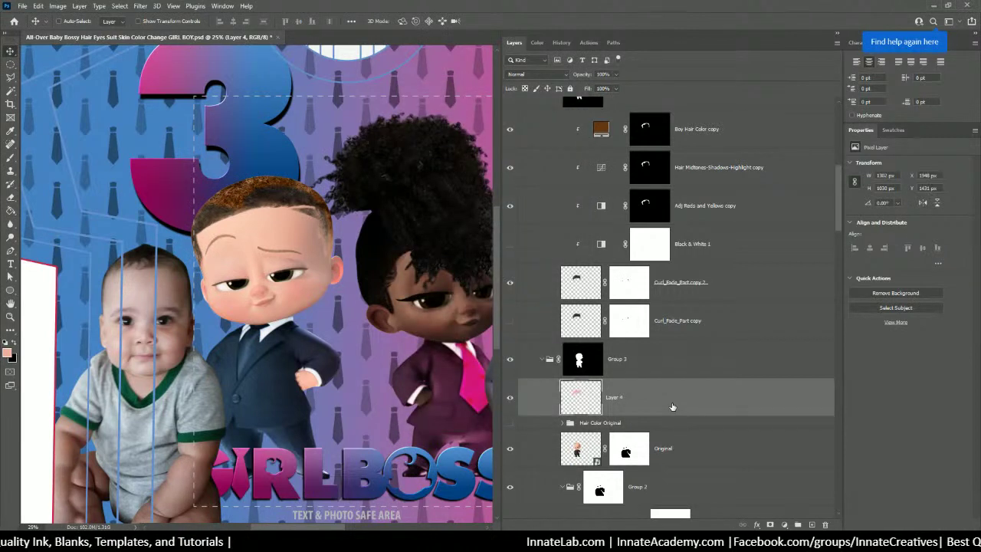
click(510, 398)
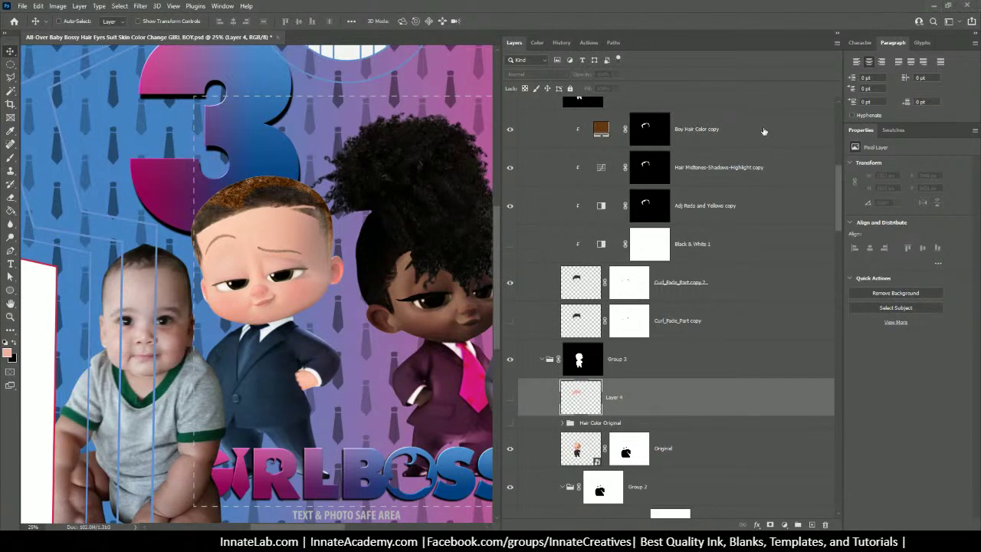
Compare the boy's hair with and without the Boy Hair Color copy layer
scroll(750, 154, up, 3)
click(769, 245)
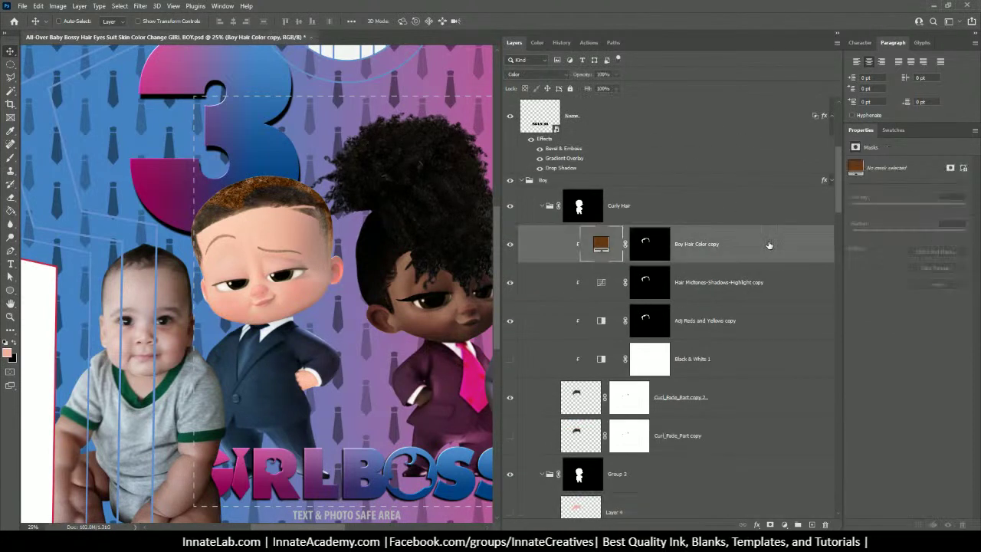
click(510, 245)
click(511, 245)
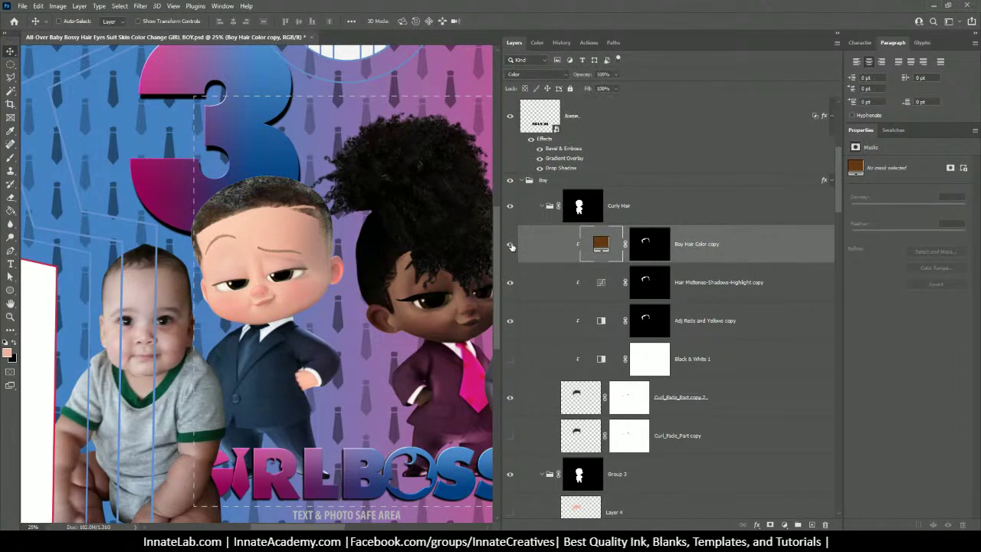
scroll(560, 250, down, 1)
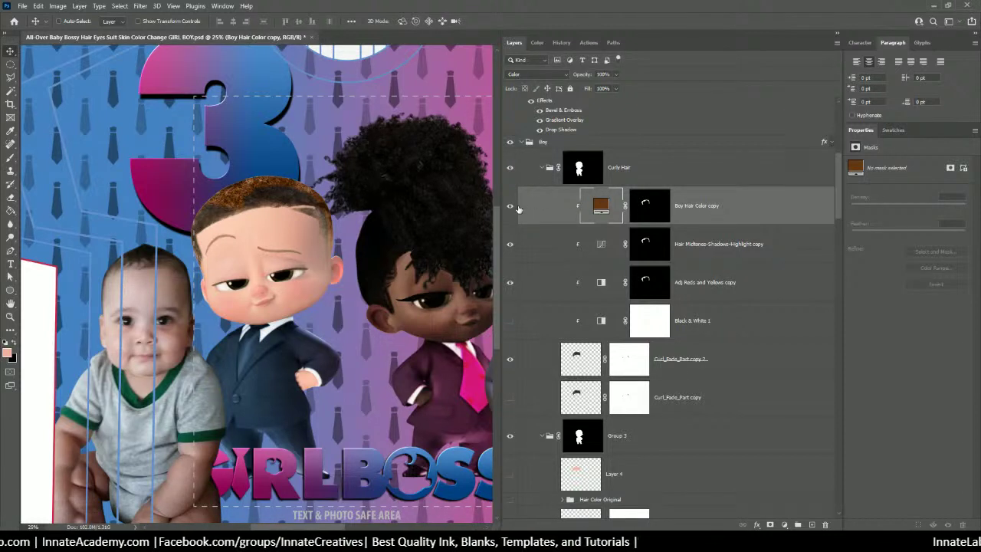
In the Curly Hair group, hide the hair color, midtones and reds-and-yellows adjustments, show Black & White 1, and collapse the group
drag(518, 208, 507, 291)
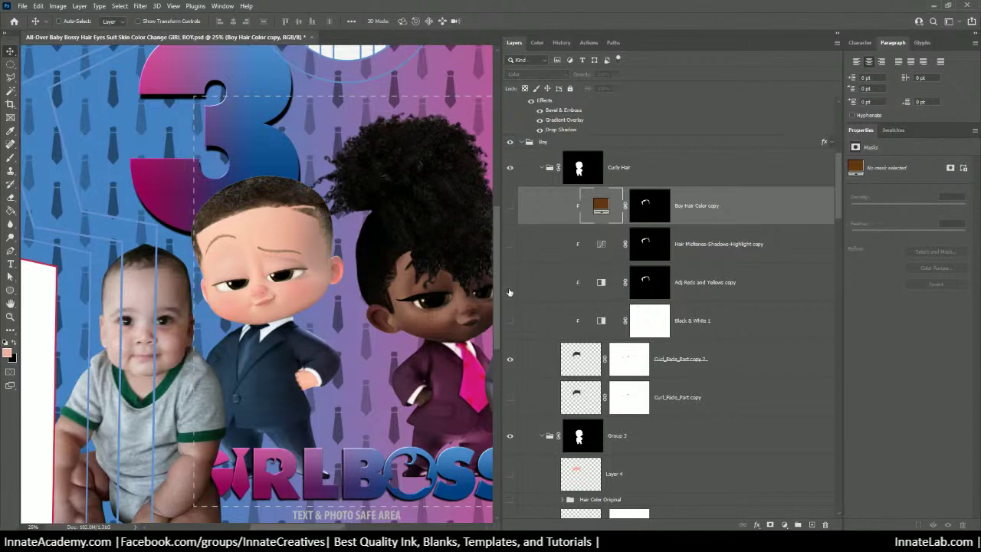
click(509, 207)
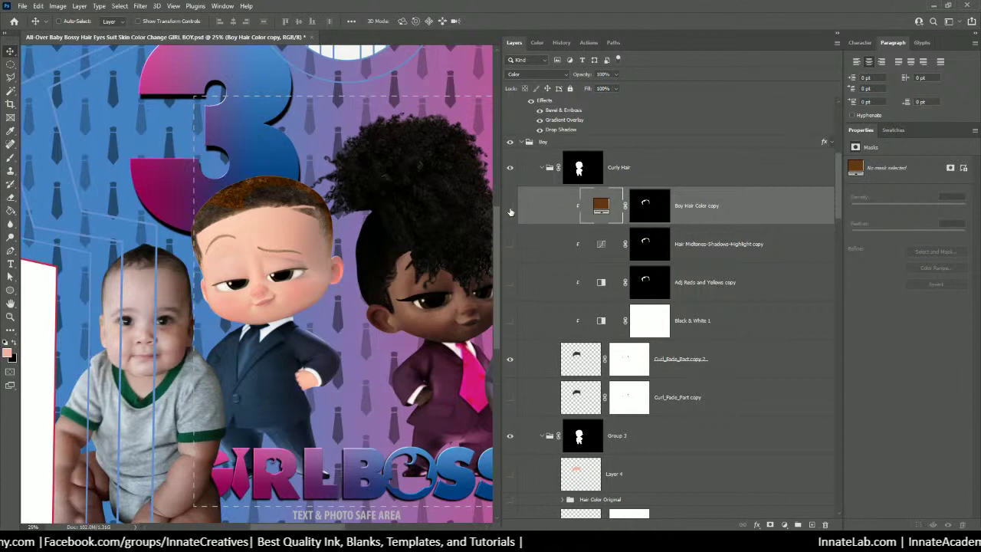
click(509, 207)
click(511, 321)
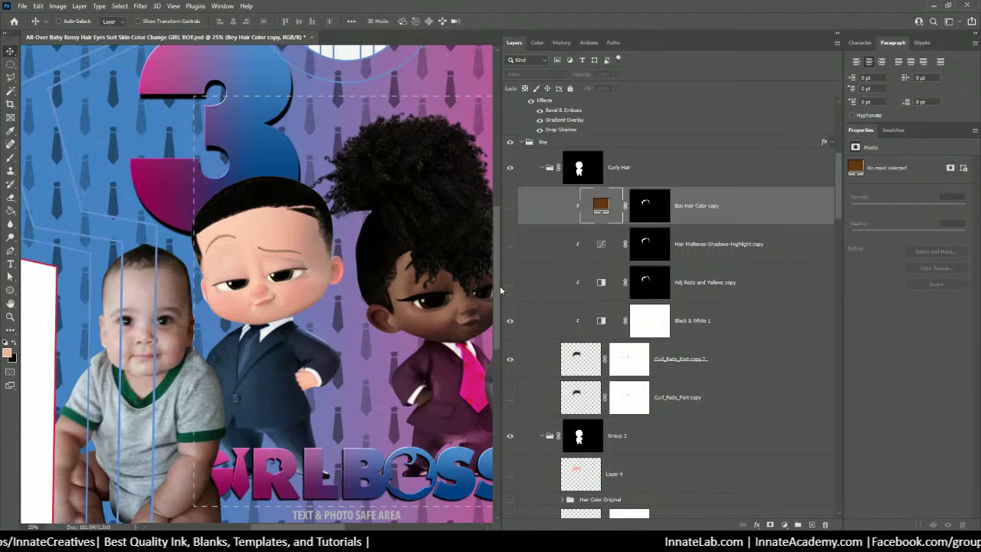
click(542, 167)
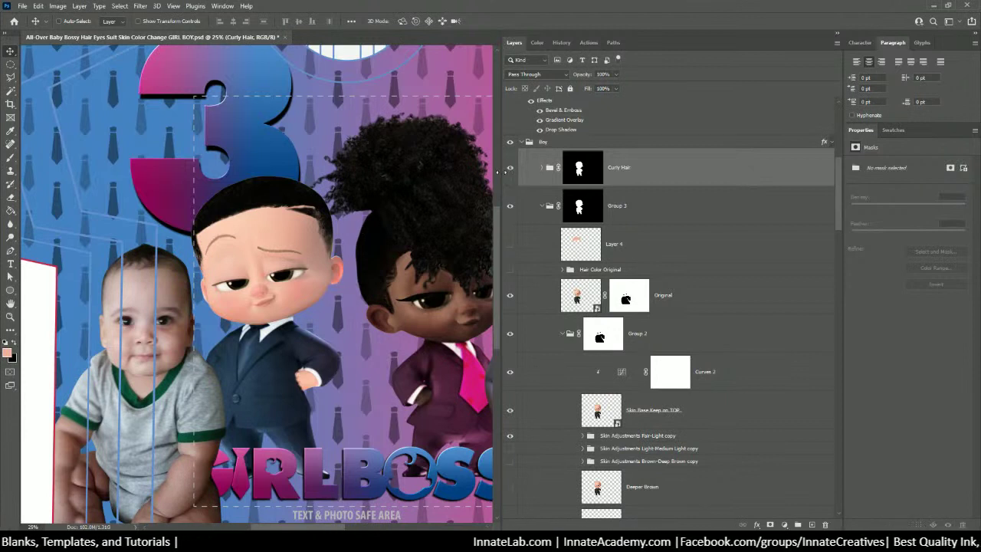
key(ctrl+minus)
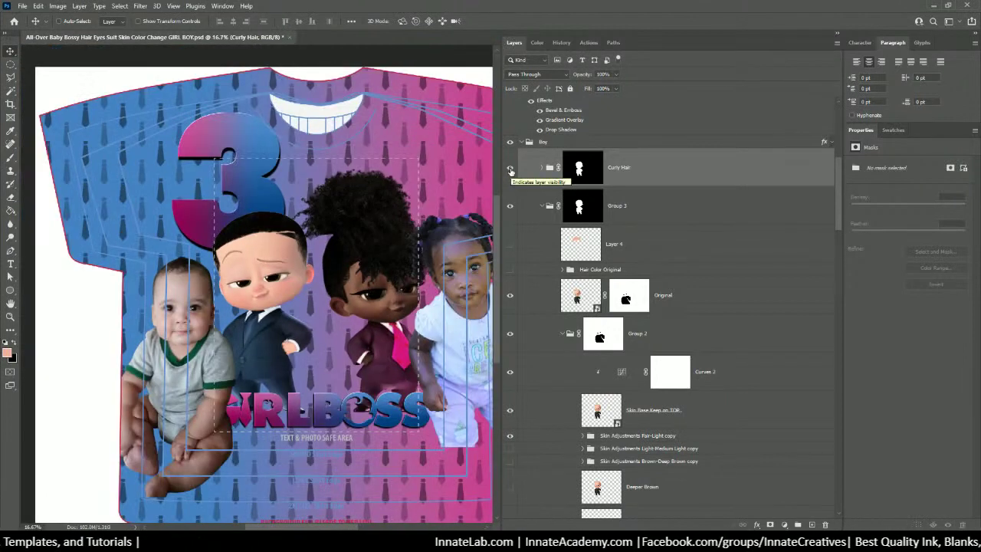
Switch to File Explorer and open the customer's Boss Baby order folder
key(alt+Tab)
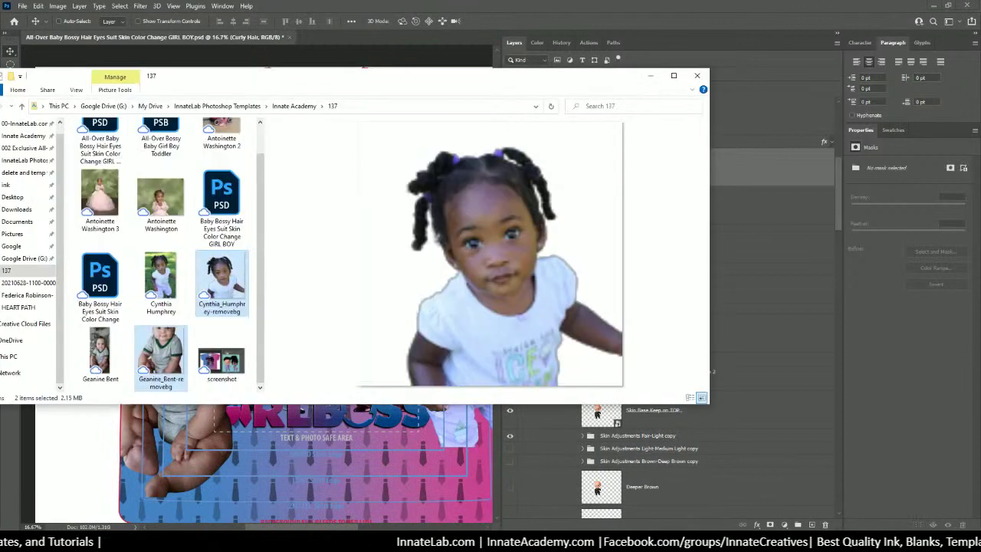
scroll(238, 310, up, 1)
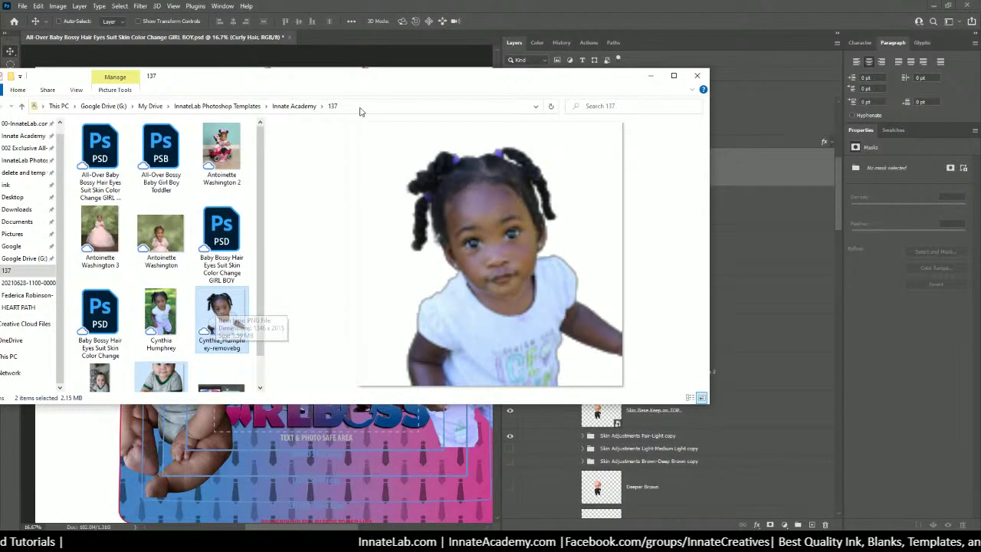
scroll(195, 236, down, 1)
scroll(199, 240, up, 1)
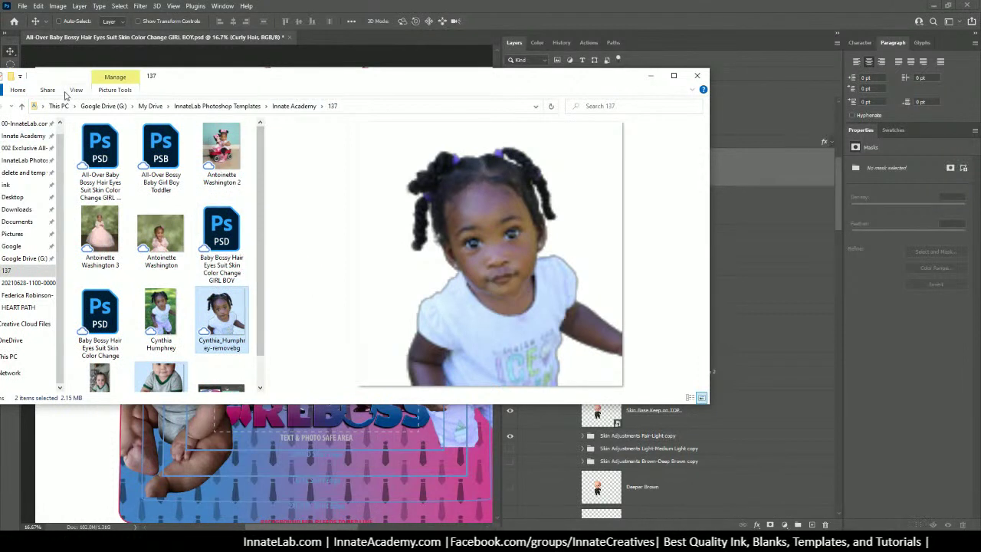
click(27, 295)
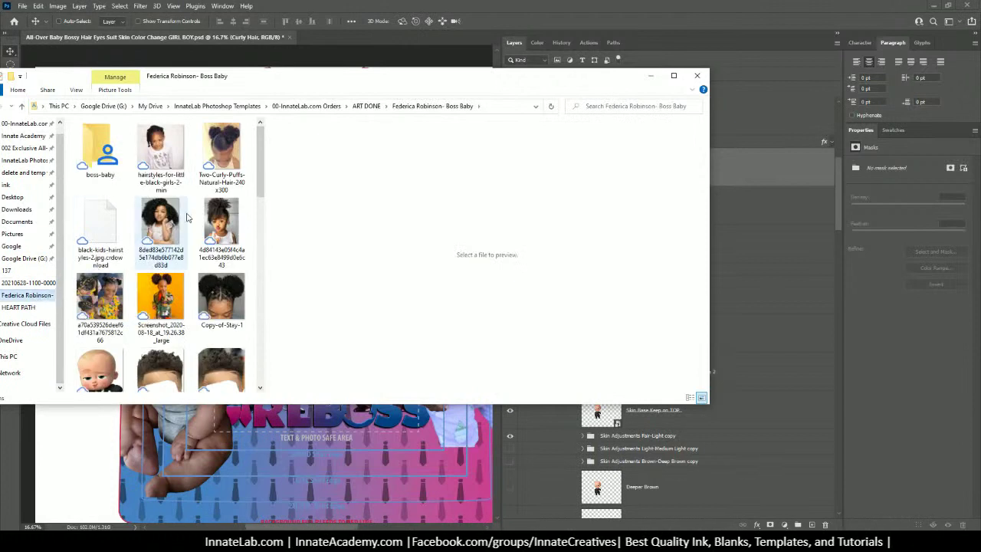
Preview the curly-haired girl photo, the boy photo screen-3 and the Curl Fade Part cutout, and return to the shirt template
click(220, 223)
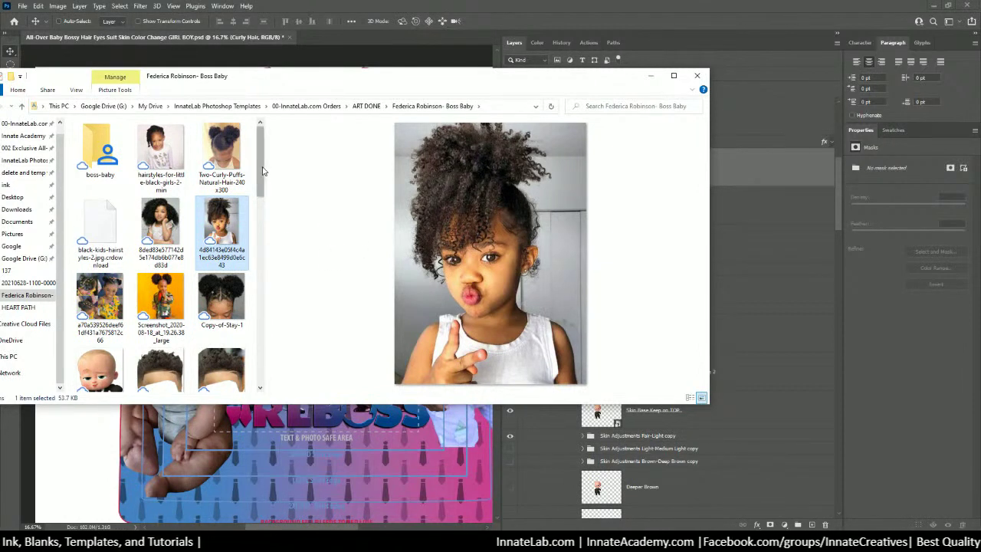
drag(263, 170, 278, 290)
click(161, 280)
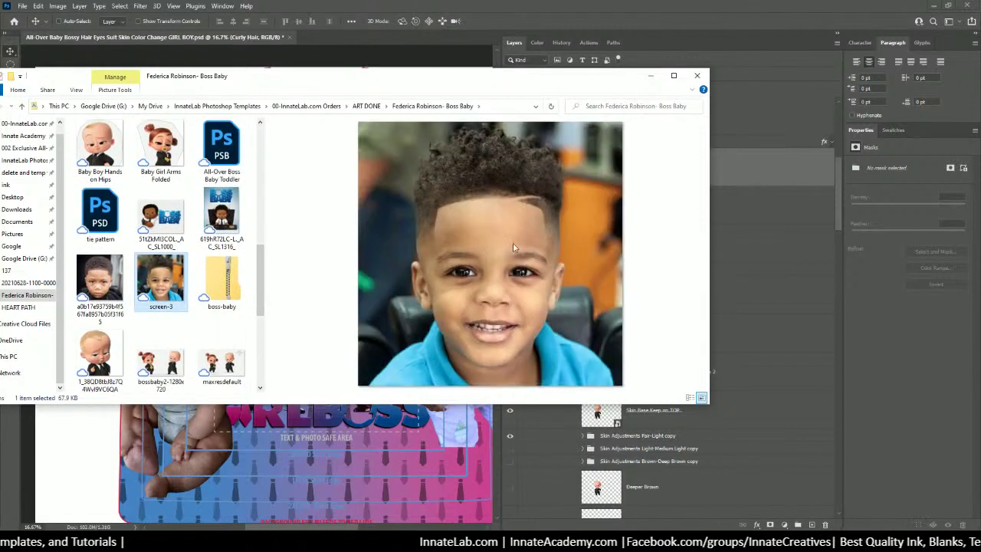
drag(267, 275, 265, 192)
click(222, 227)
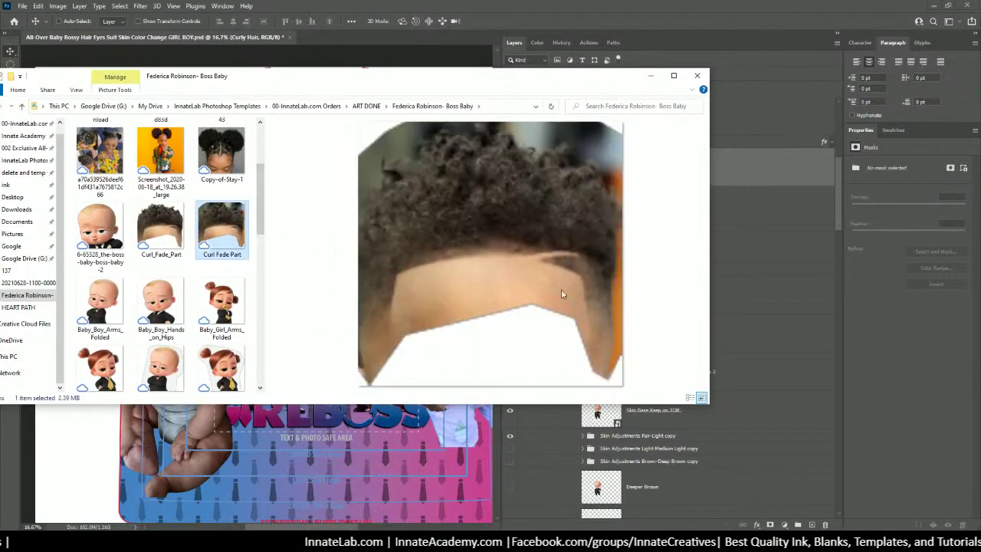
click(697, 76)
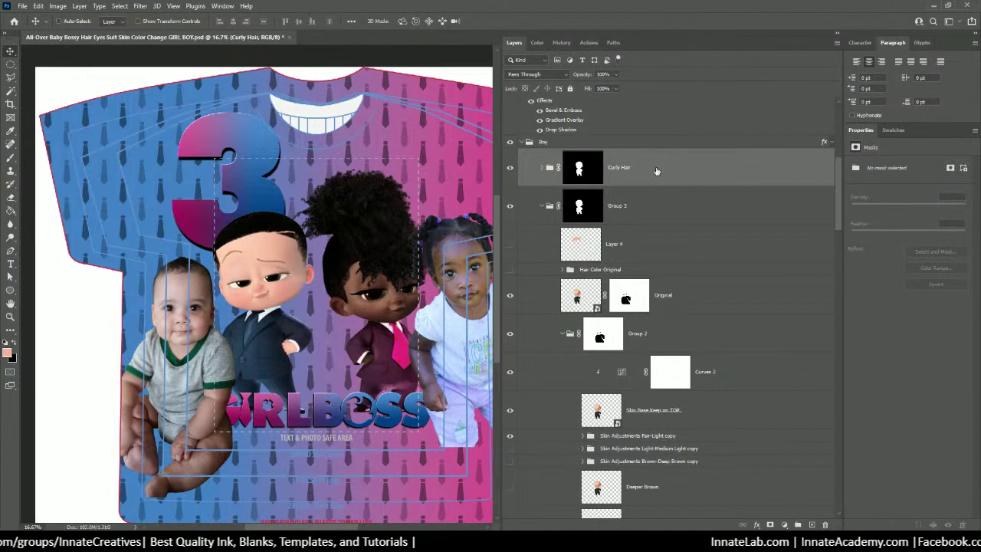
click(629, 213)
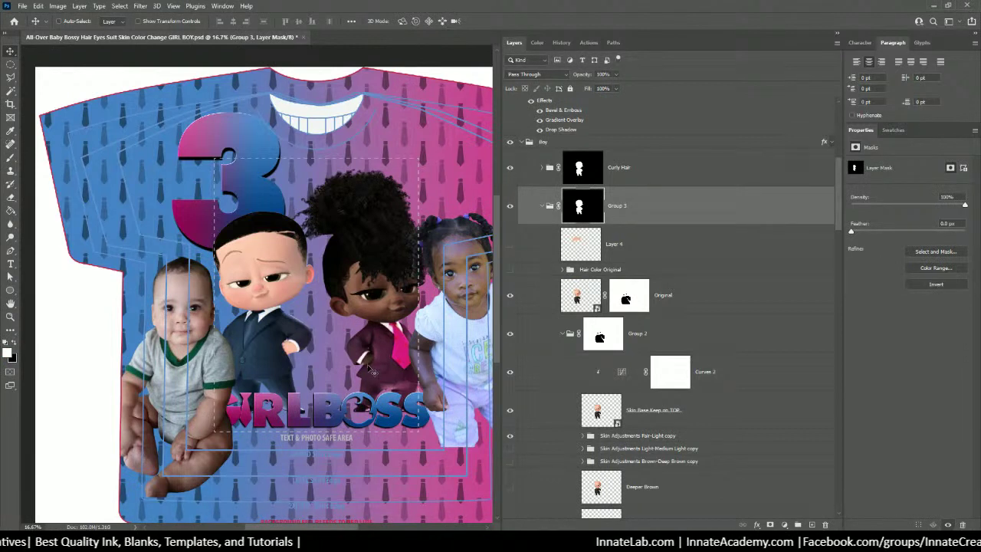
right_click(382, 351)
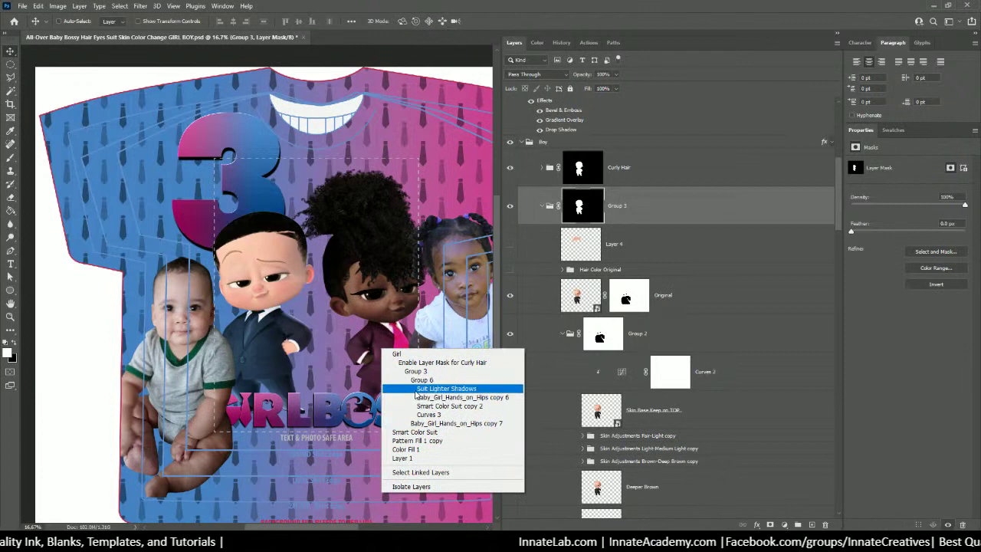
click(662, 150)
Open the contents of the unclipped Smart Color Suit smart object above the clipped one
scroll(659, 145, up, 5)
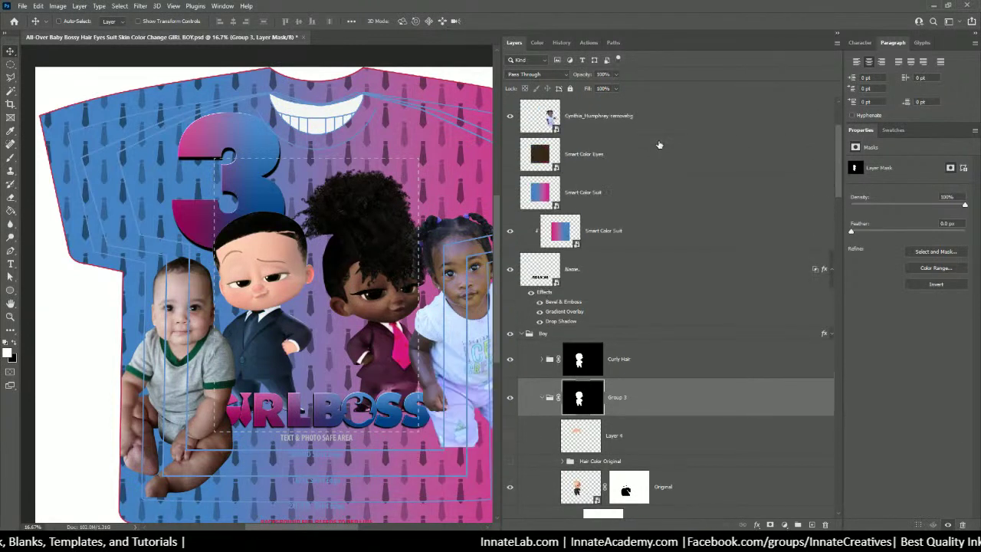
scroll(658, 145, up, 3)
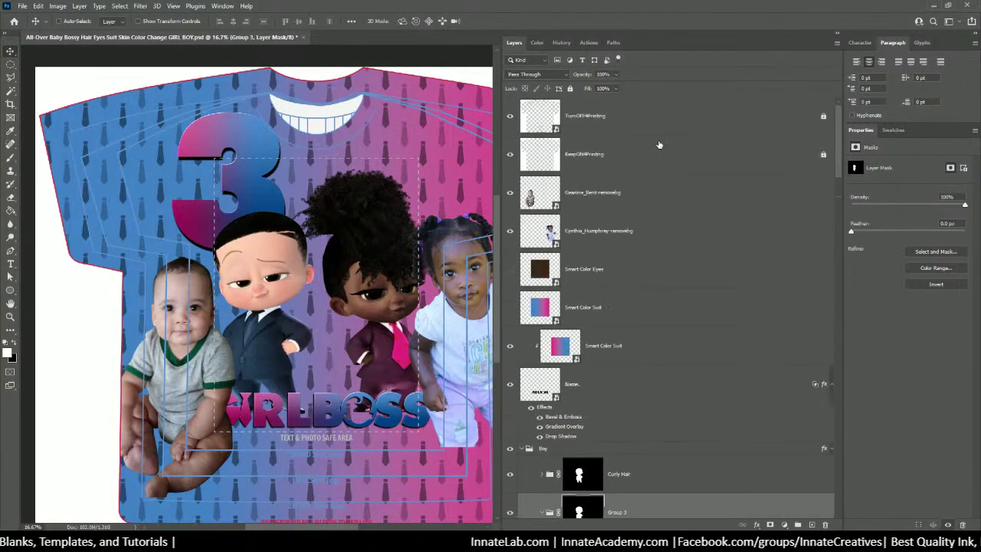
click(557, 350)
click(536, 316)
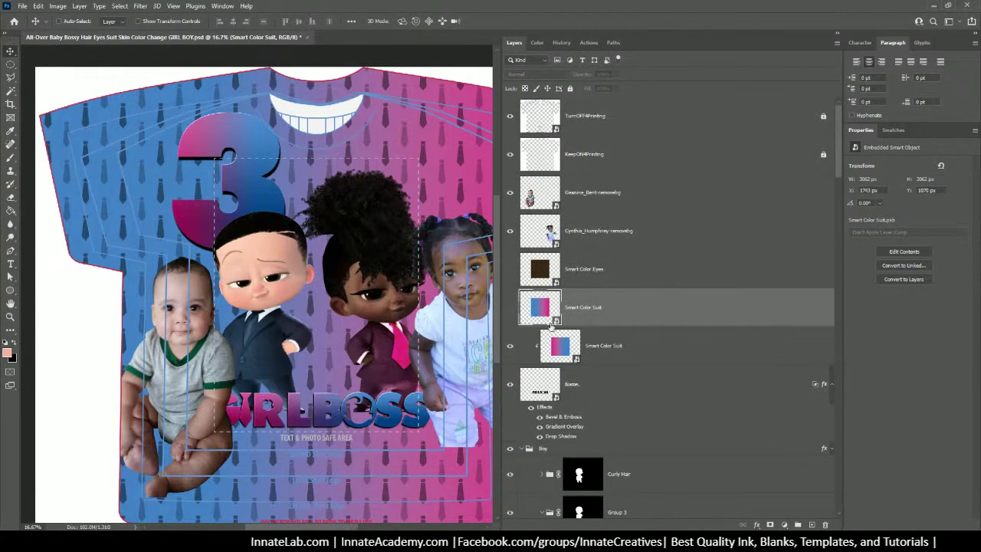
double_click(544, 311)
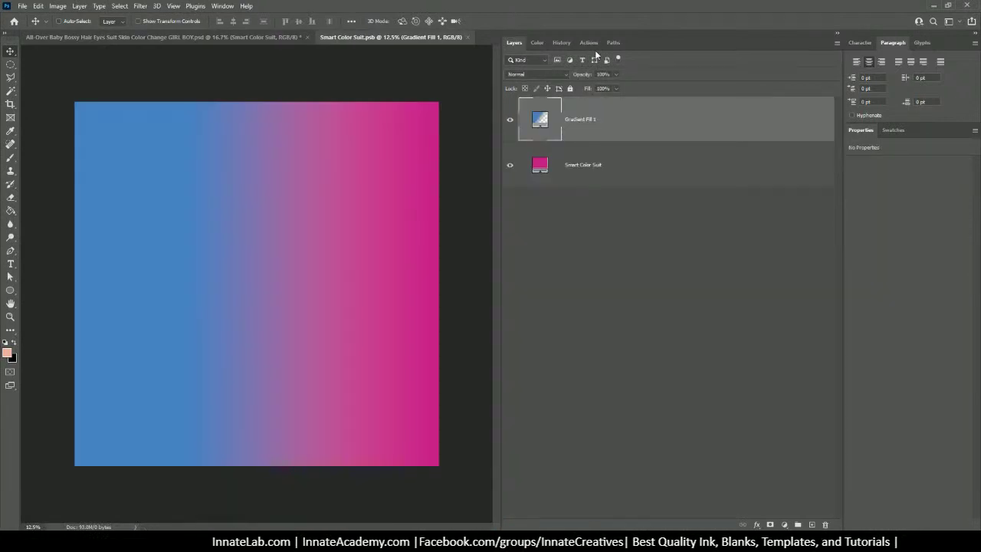
Duplicate the Smart Color Suit fill layer with its default name, and hide the copy and Gradient Fill 1
right_click(627, 166)
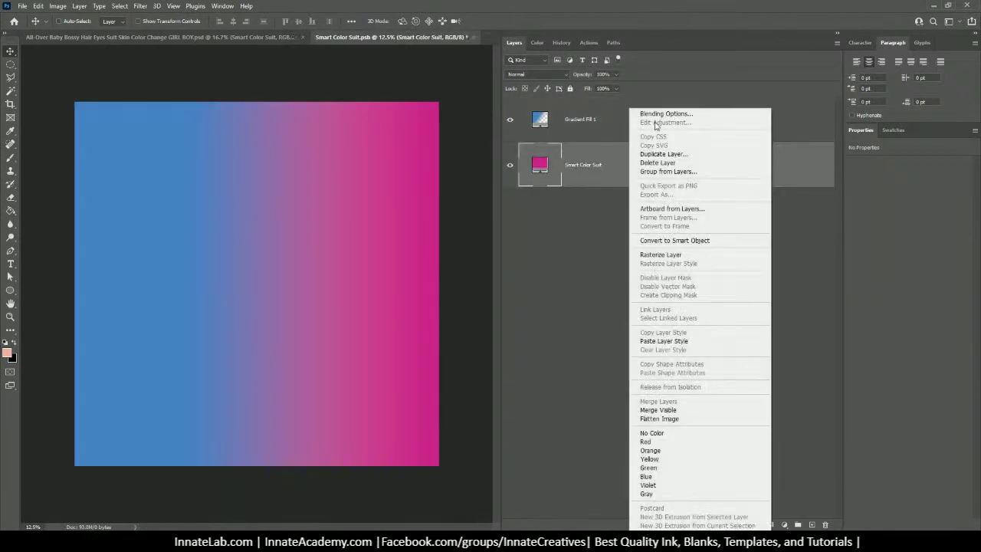
click(663, 154)
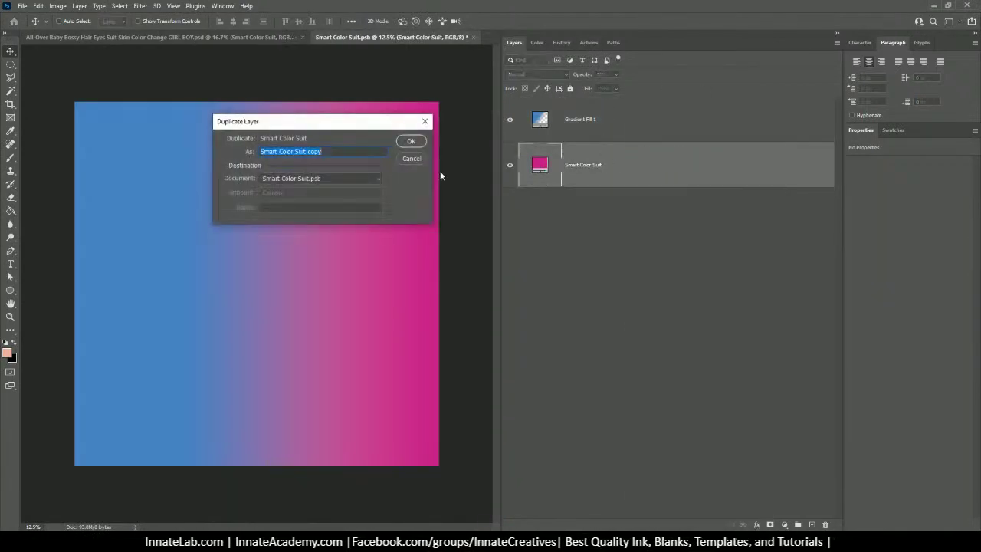
click(412, 145)
click(510, 165)
click(509, 119)
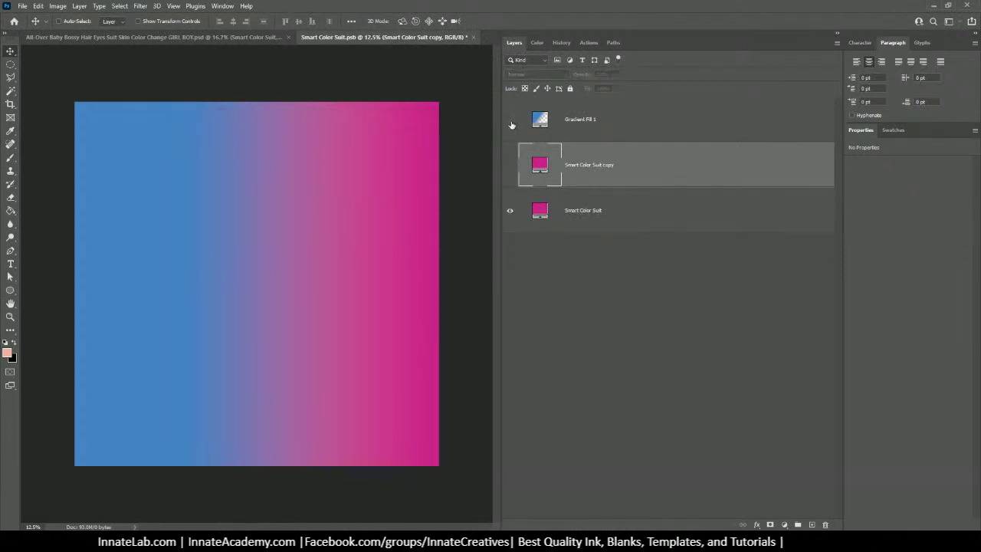
Change the original Smart Color Suit fill color to purple 702e9a
double_click(539, 210)
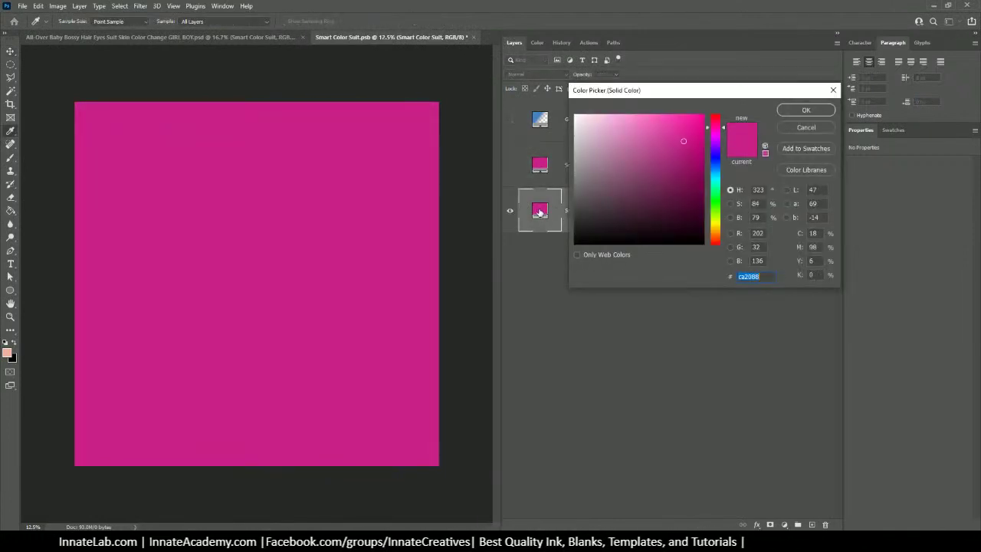
click(714, 179)
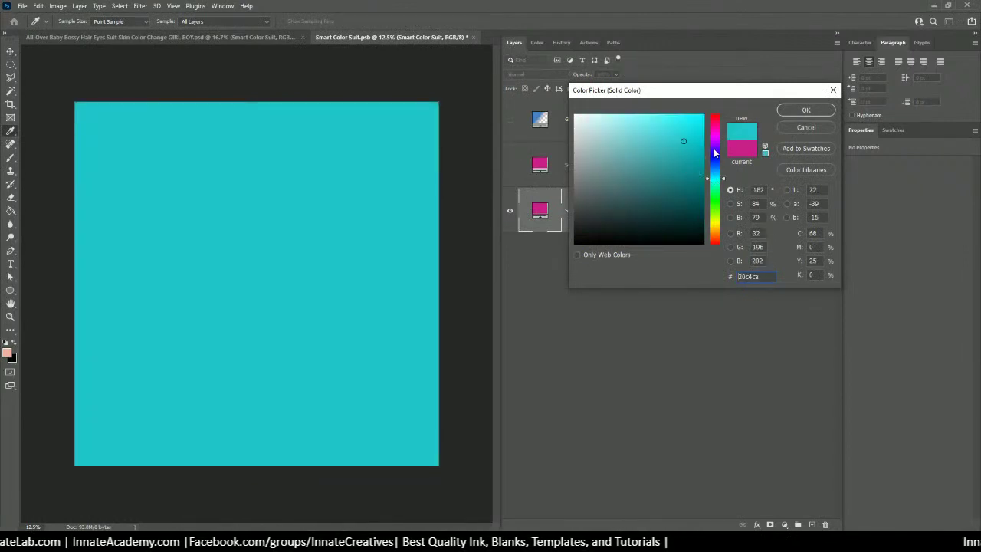
mouse_move(715, 153)
mouse_down()
mouse_move(717, 142)
mouse_move(661, 158)
mouse_move(648, 191)
mouse_move(665, 166)
mouse_up()
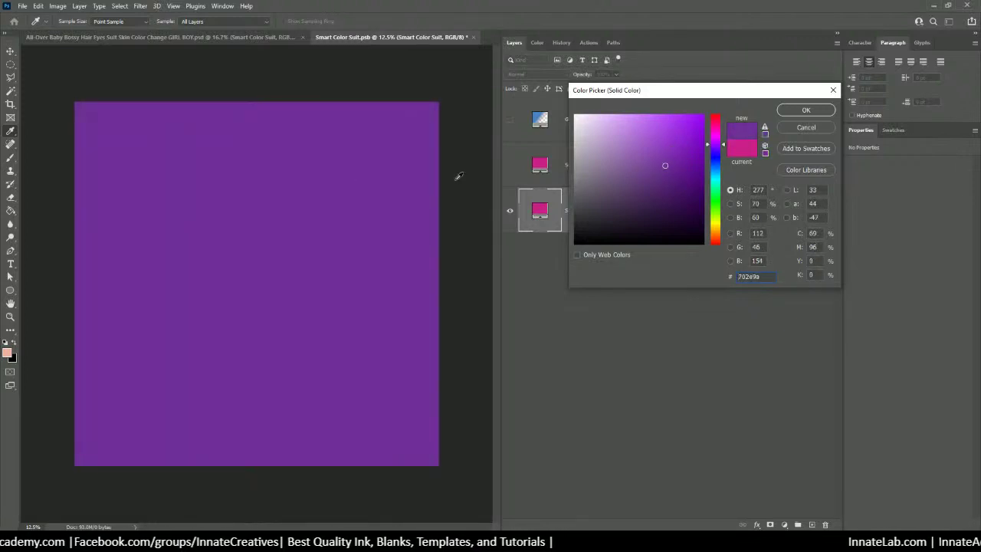
click(793, 115)
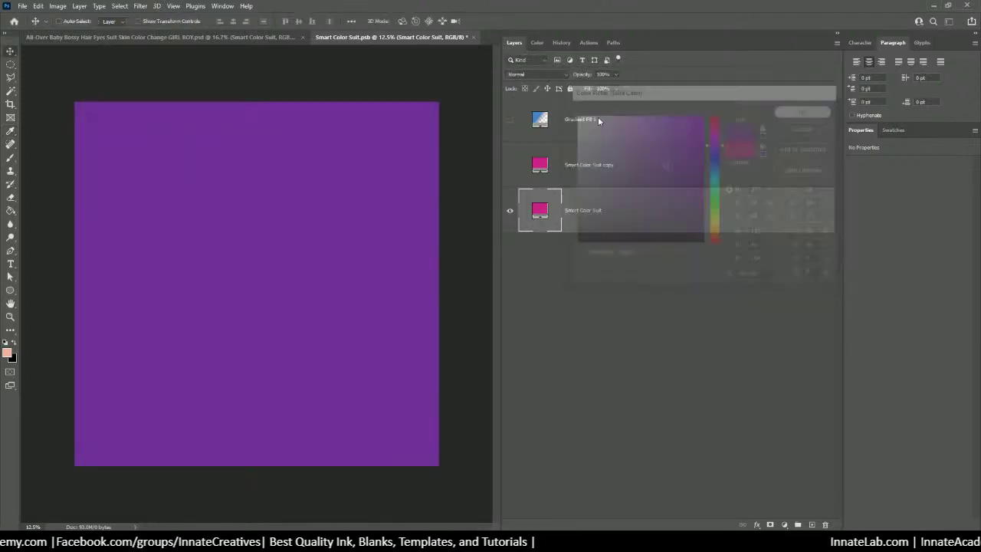
Close the Smart Color Suit contents and save the changes back to the shirt template
click(474, 37)
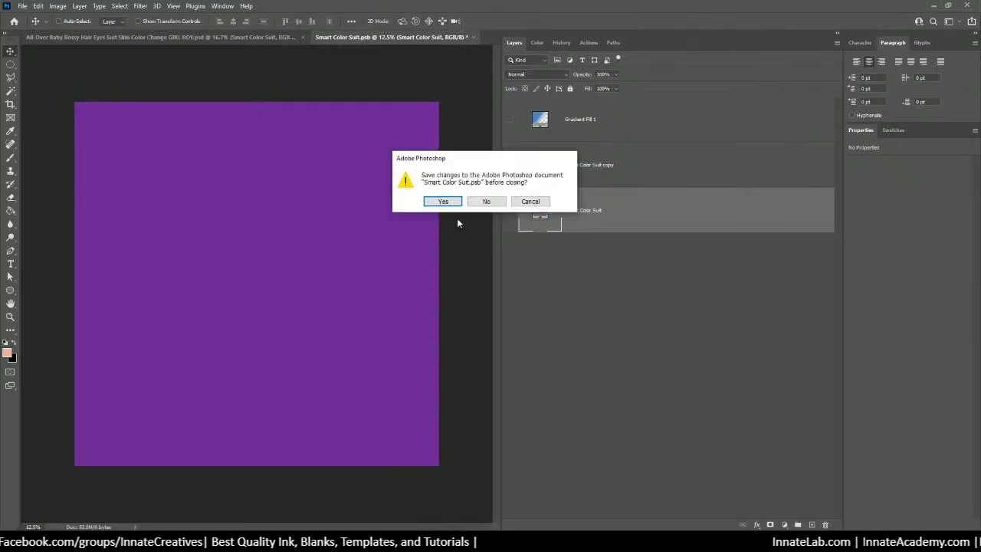
click(443, 201)
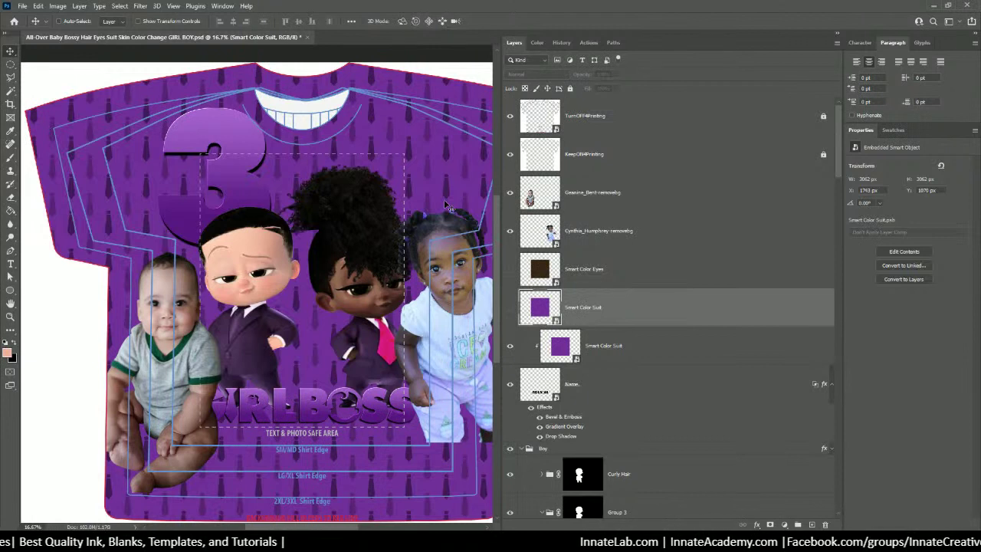
Find the boy's suit layers in Group 6 and make the Suit Bright Colors On adjustment visible
right_click(255, 349)
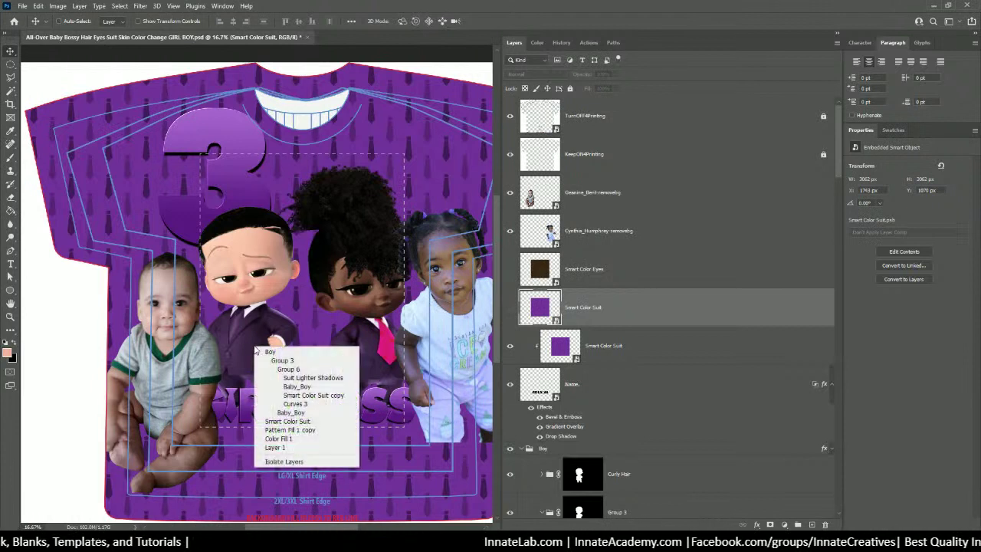
click(288, 379)
scroll(626, 355, down, 5)
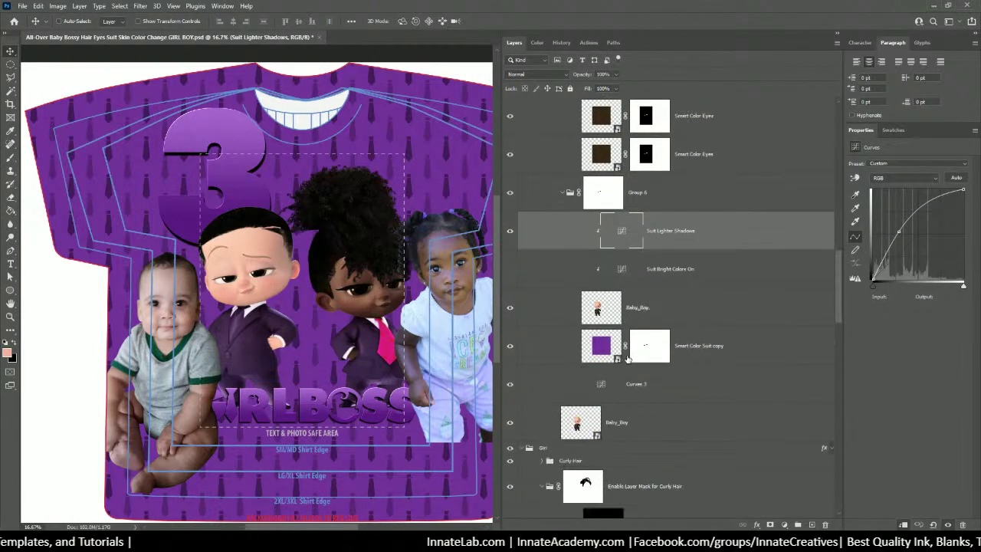
click(604, 316)
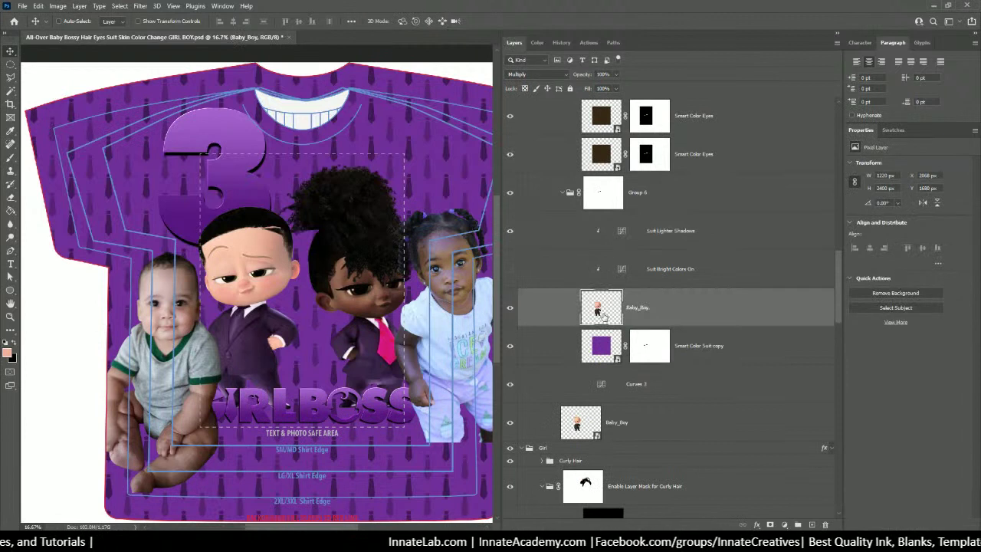
click(509, 270)
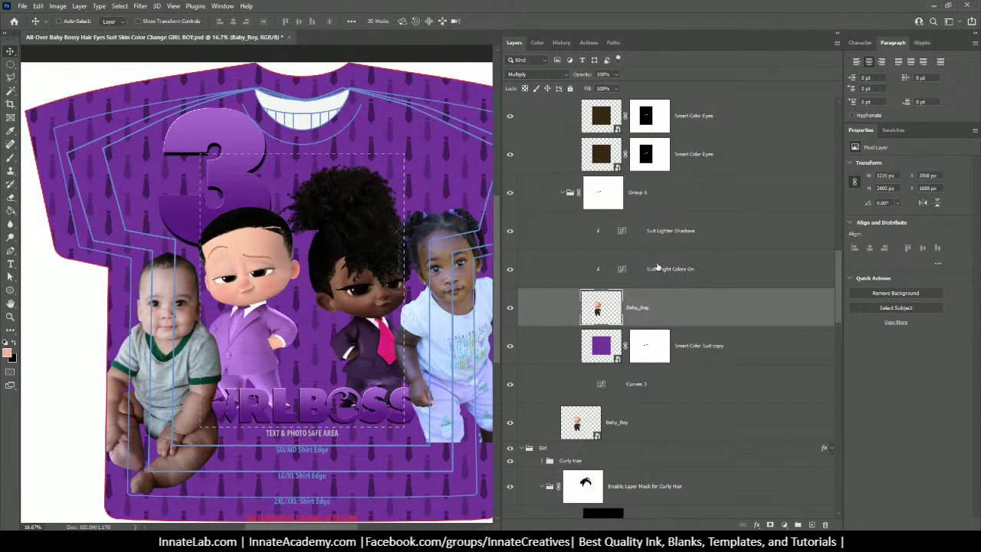
Examine the Suit Lighter Shadows, Baby_Boy and Curves 3 layers and inspect the boy's suit up close on the shirt
click(663, 241)
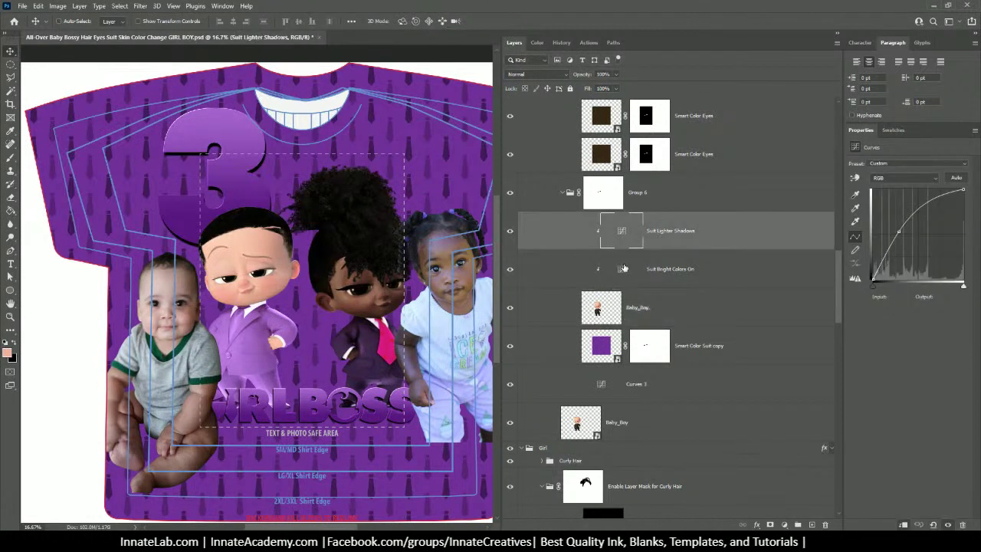
click(651, 312)
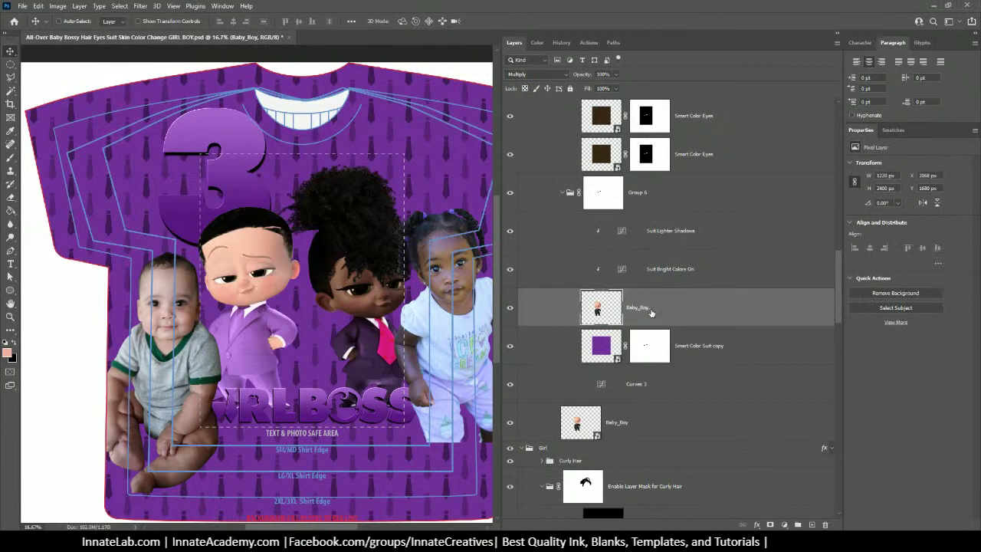
click(632, 393)
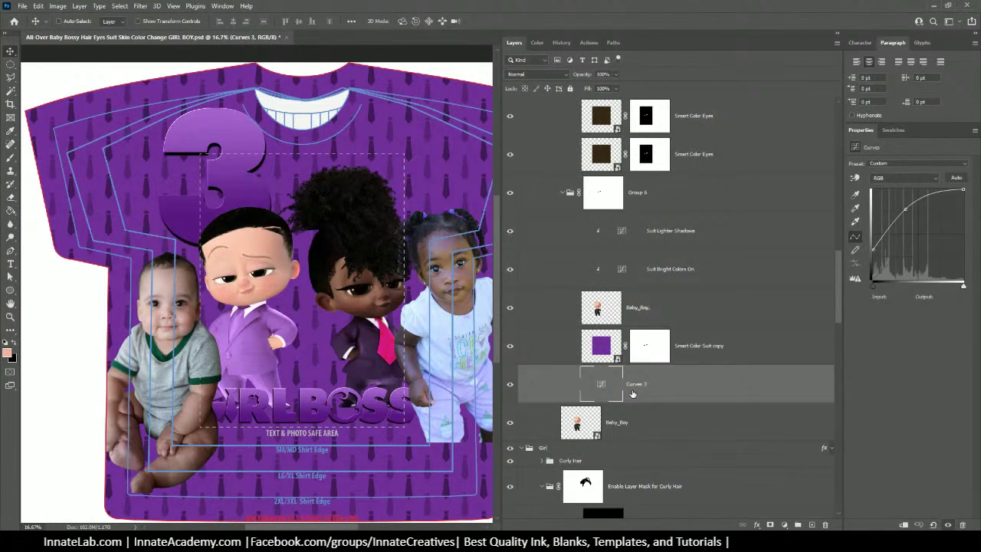
click(652, 312)
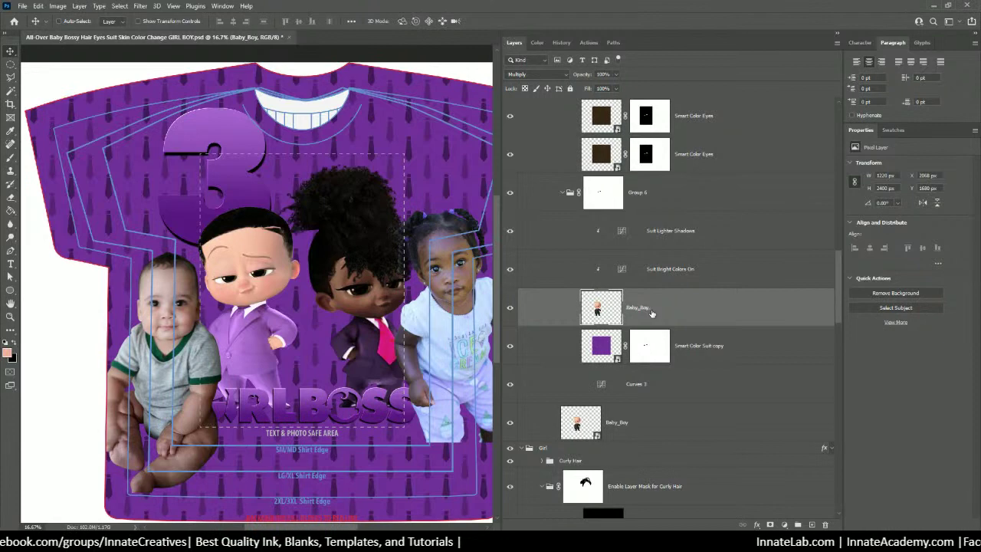
key(ctrl+minus)
key(ctrl+minus)
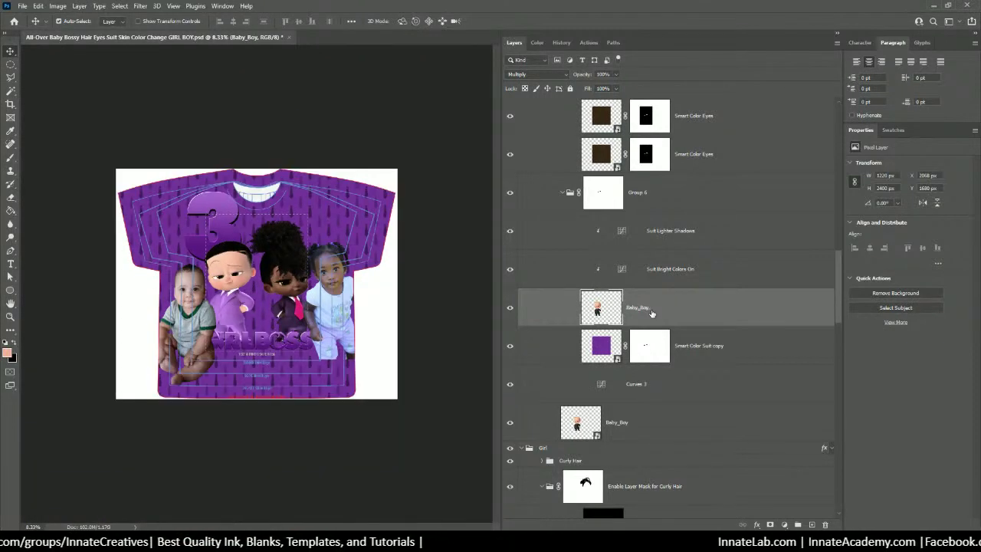
key(ctrl+plus)
key(ctrl+plus)
key(ctrl+plus)
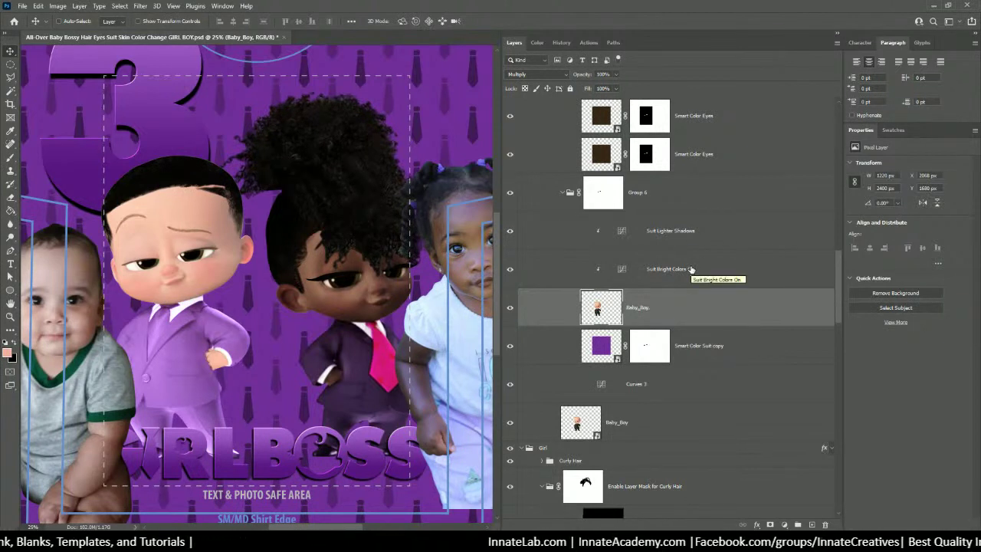
Compare the boy's suit with Suit Bright Colors On, Smart Color Suit copy and Curves 3 each hidden and shown in turn
click(509, 269)
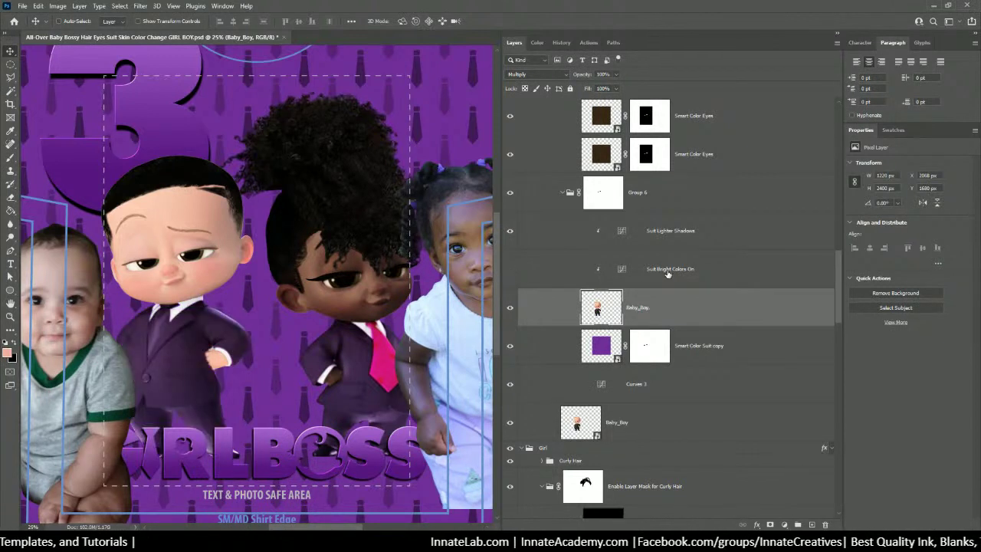
click(510, 270)
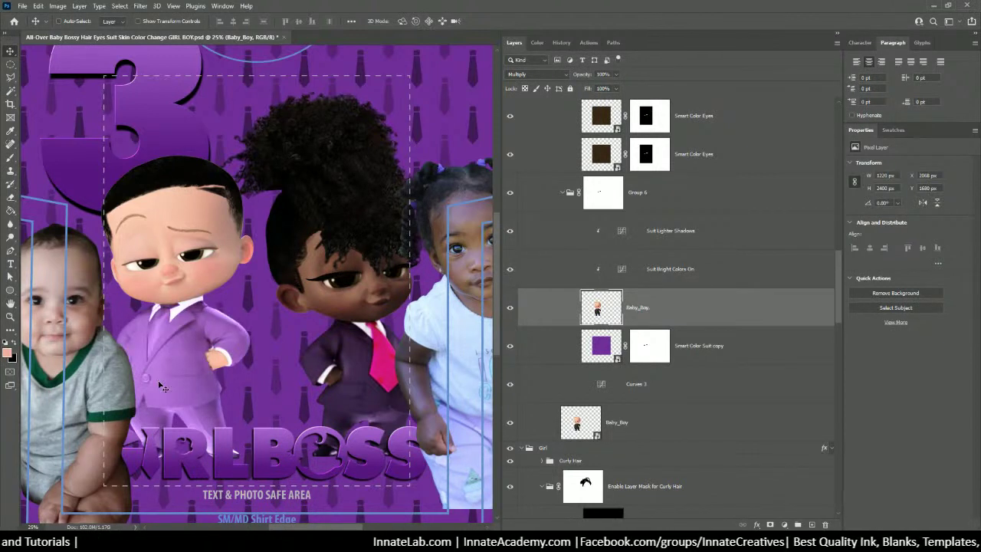
click(509, 346)
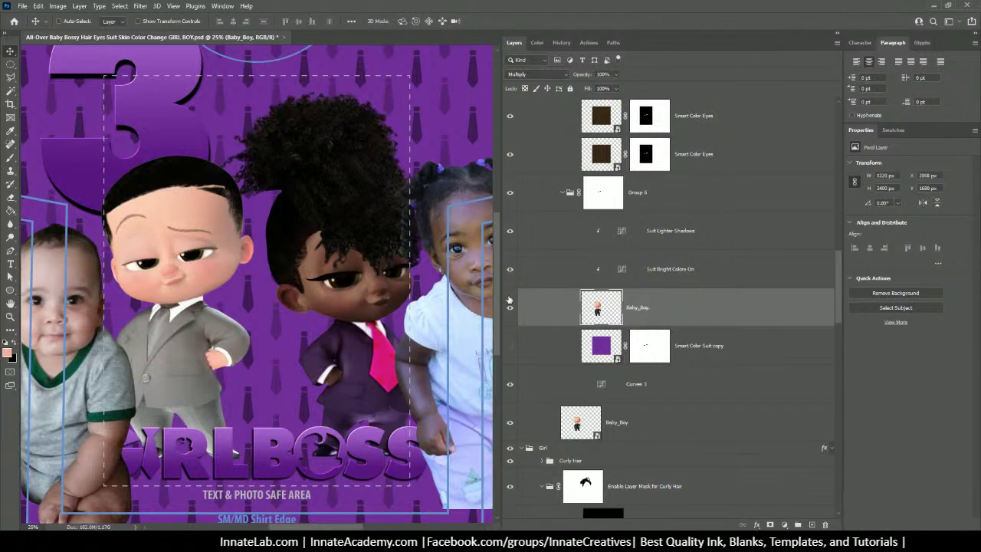
click(510, 347)
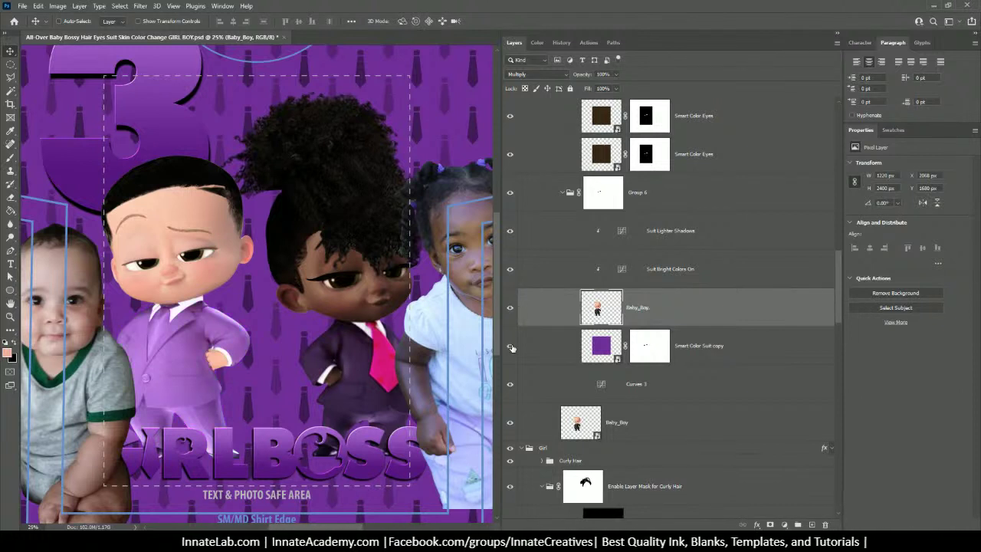
click(508, 385)
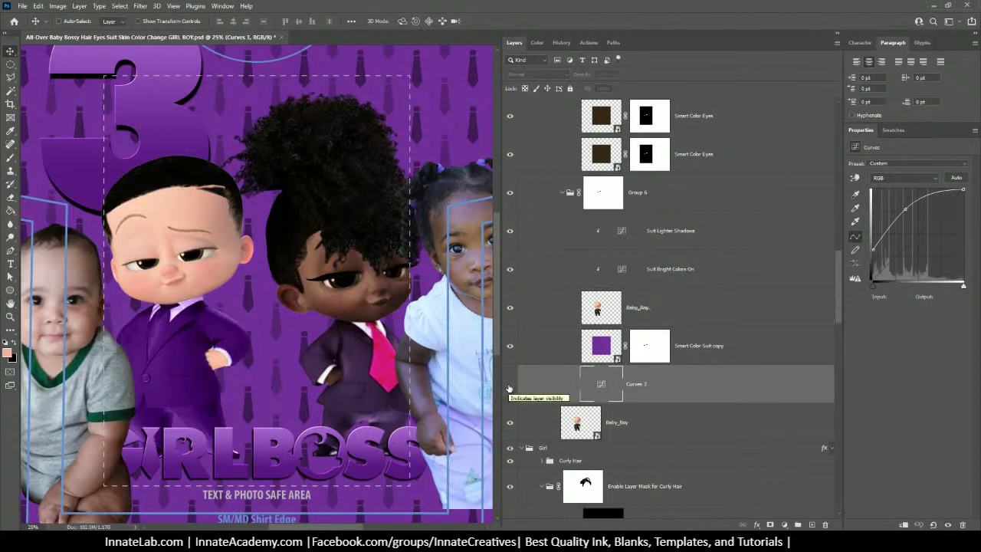
click(508, 387)
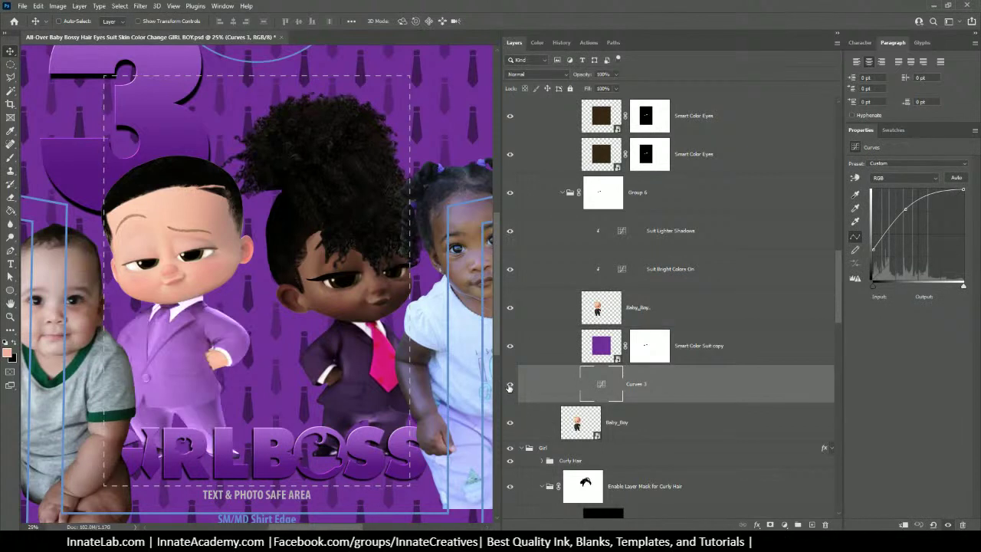
click(508, 386)
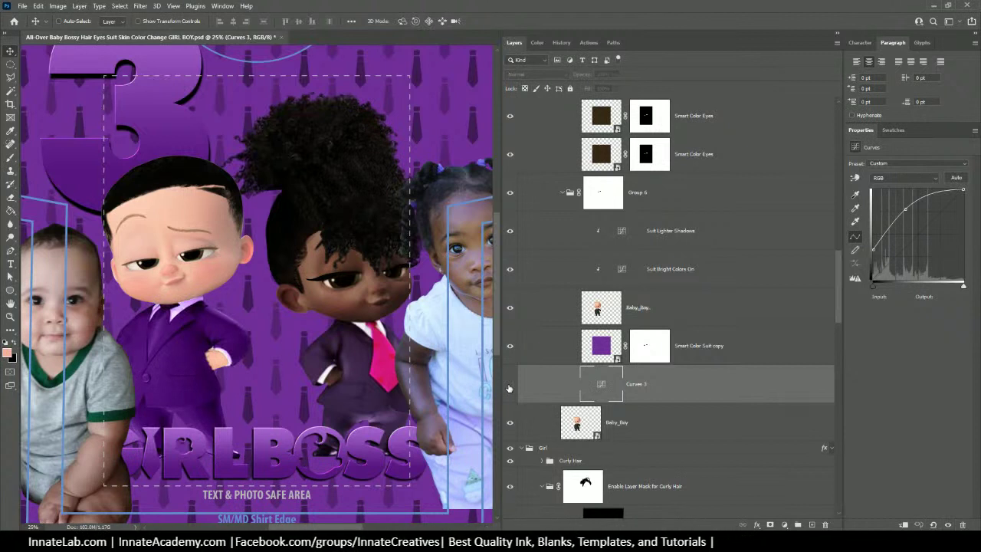
click(508, 387)
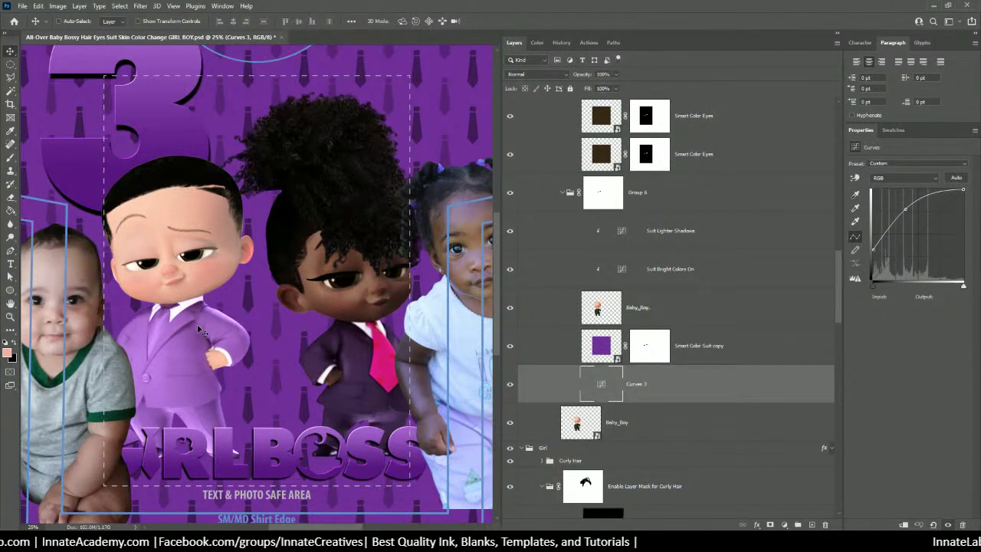
Compare the boy's suit with and without the Suit Lighter Shadows adjustment, and leave that adjustment hidden
click(672, 271)
click(656, 234)
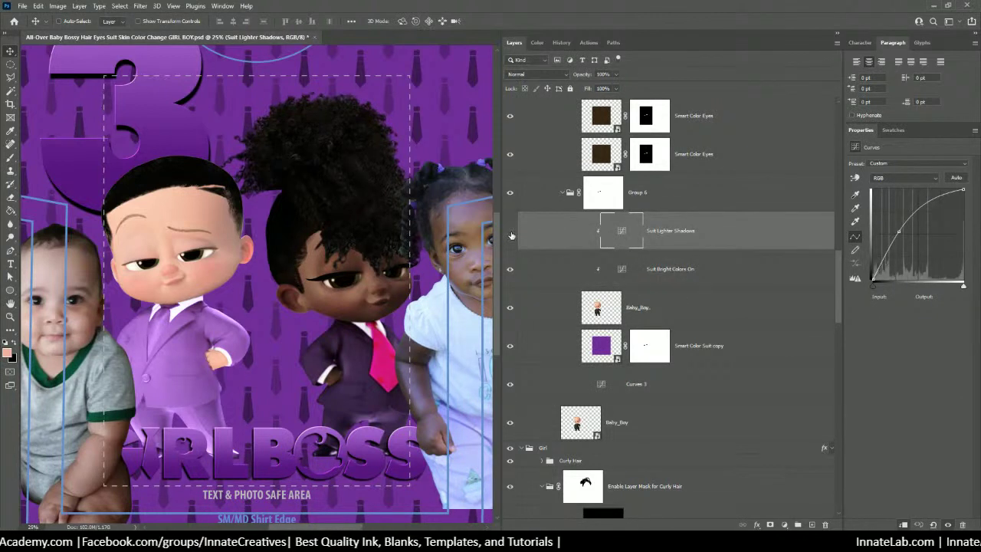
click(510, 231)
click(510, 230)
click(511, 231)
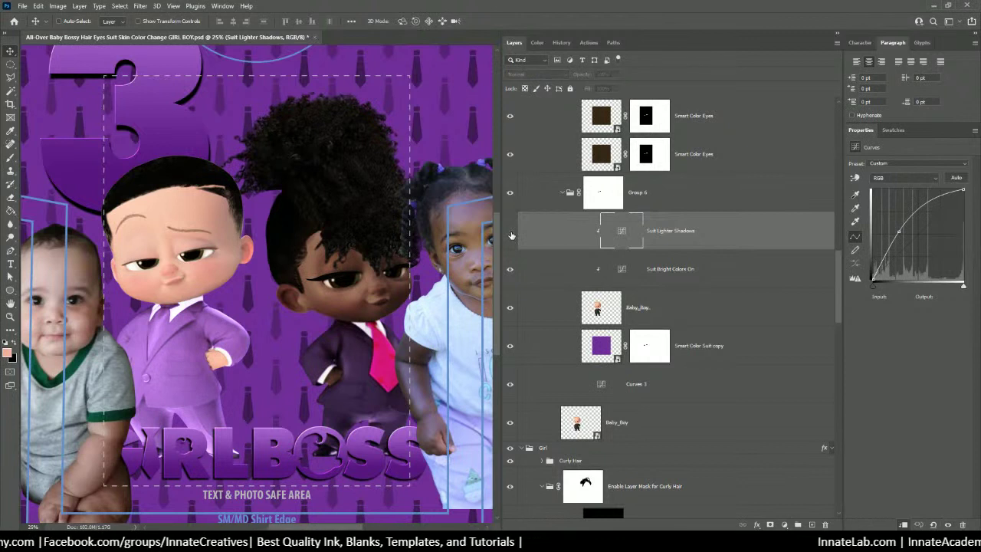
click(512, 234)
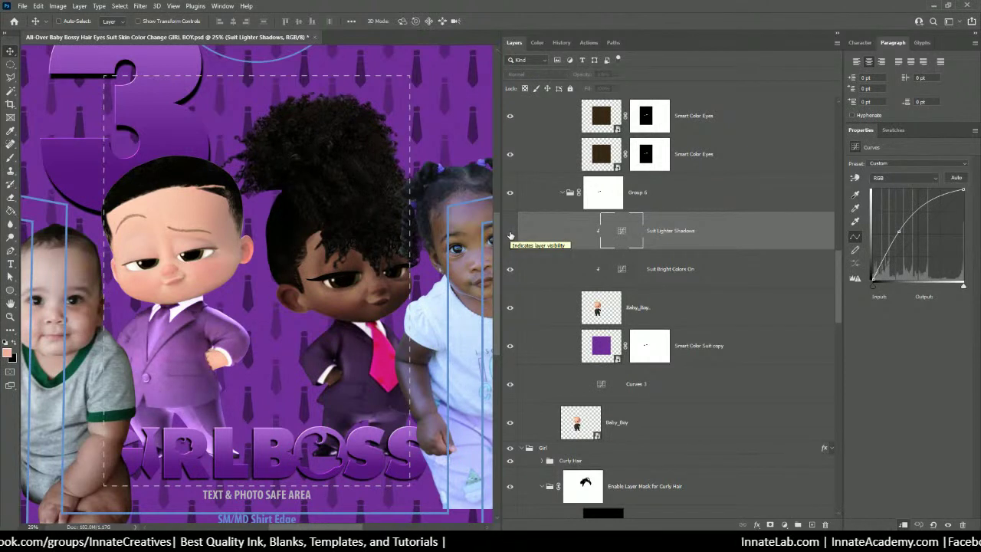
click(510, 231)
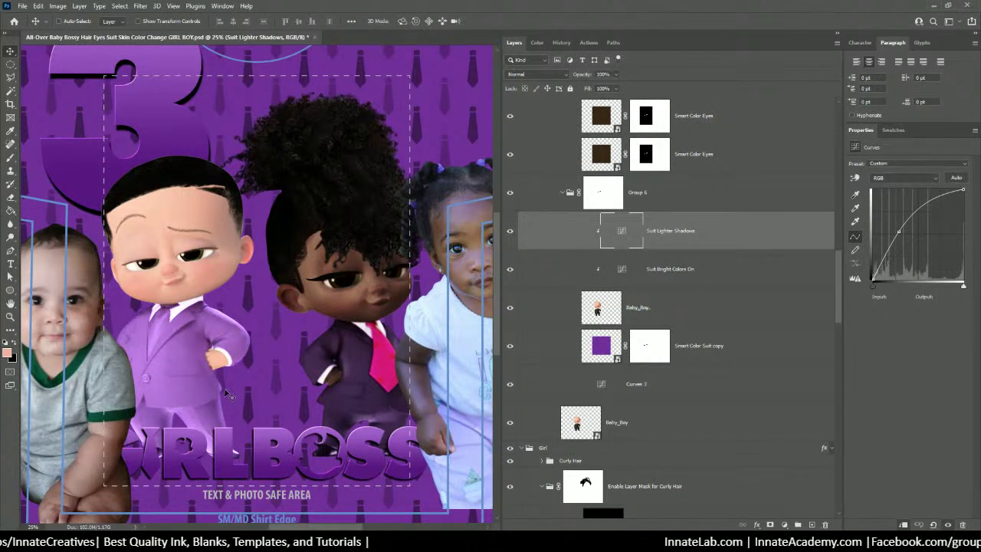
click(510, 231)
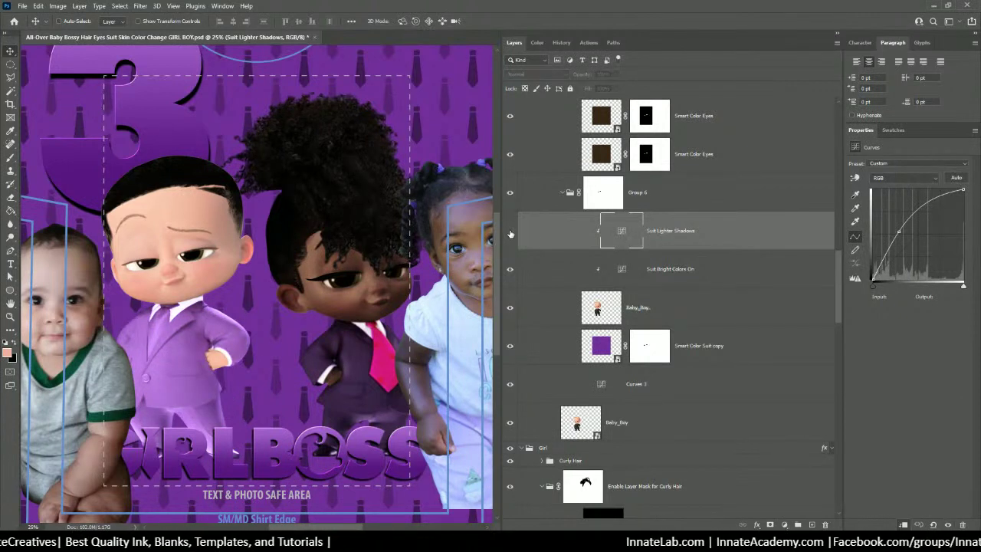
click(510, 233)
click(510, 233)
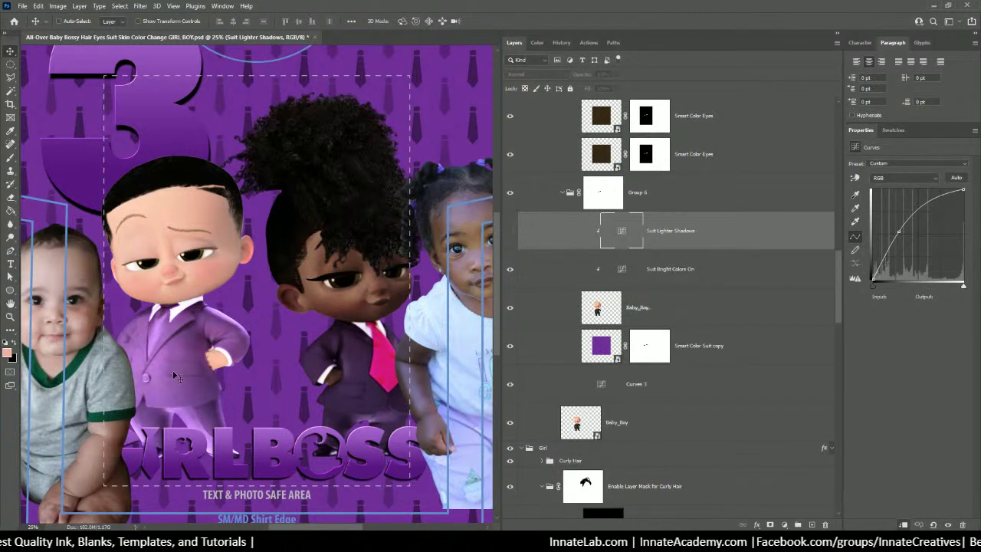
Select the Suit Bright Colors On adjustment and compare the boy's suit with it hidden and shown
click(526, 274)
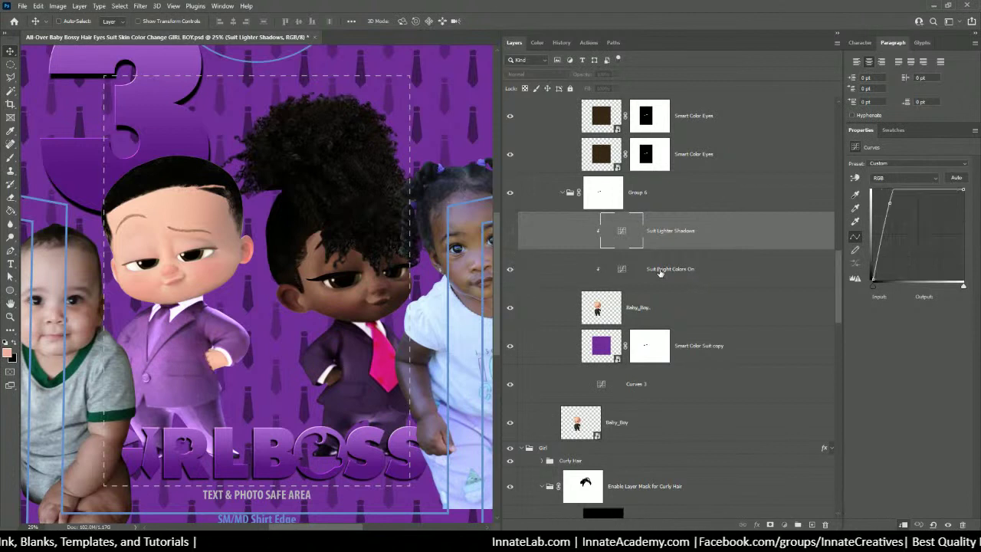
click(512, 272)
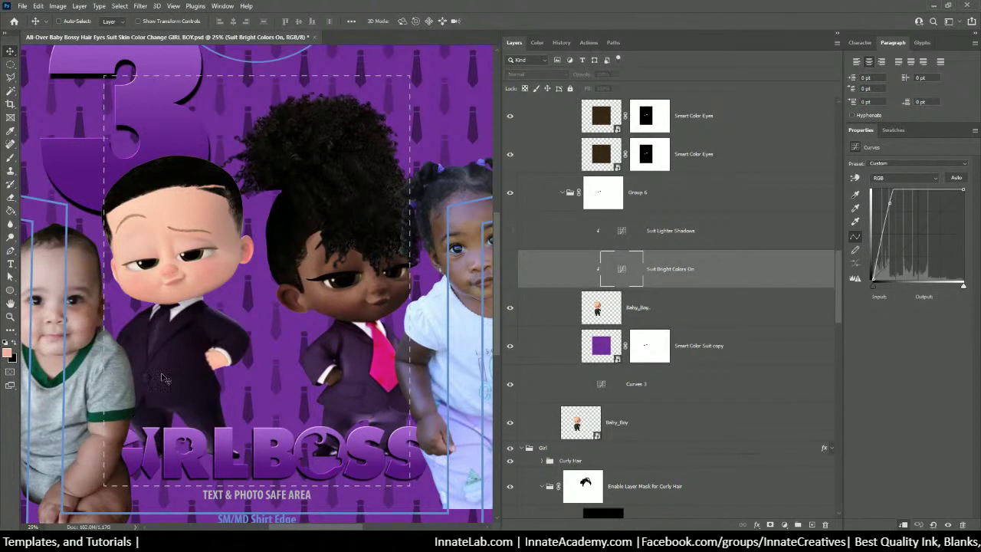
click(510, 269)
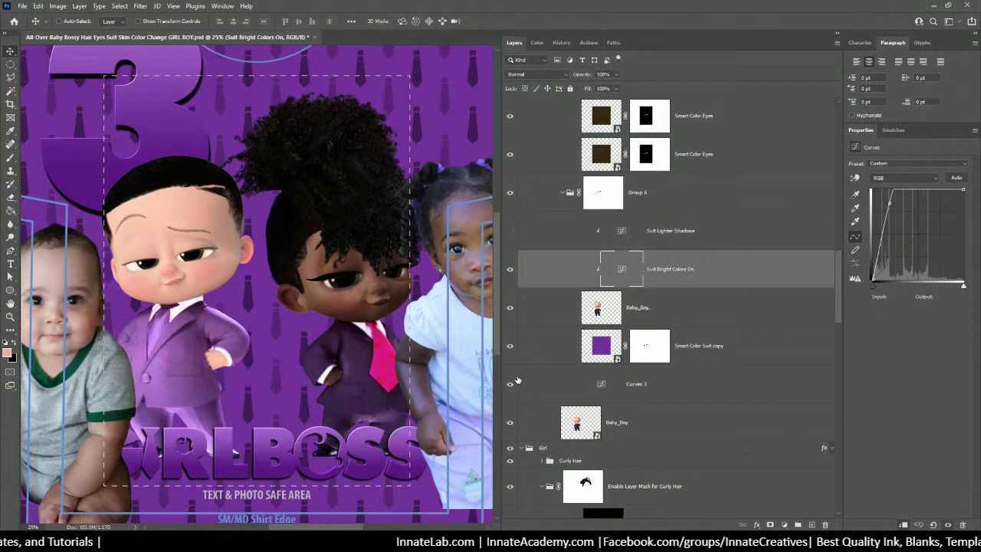
Compare the boy's suit with the Curves 3 adjustment repeatedly hidden and shown, ending with it visible
click(510, 385)
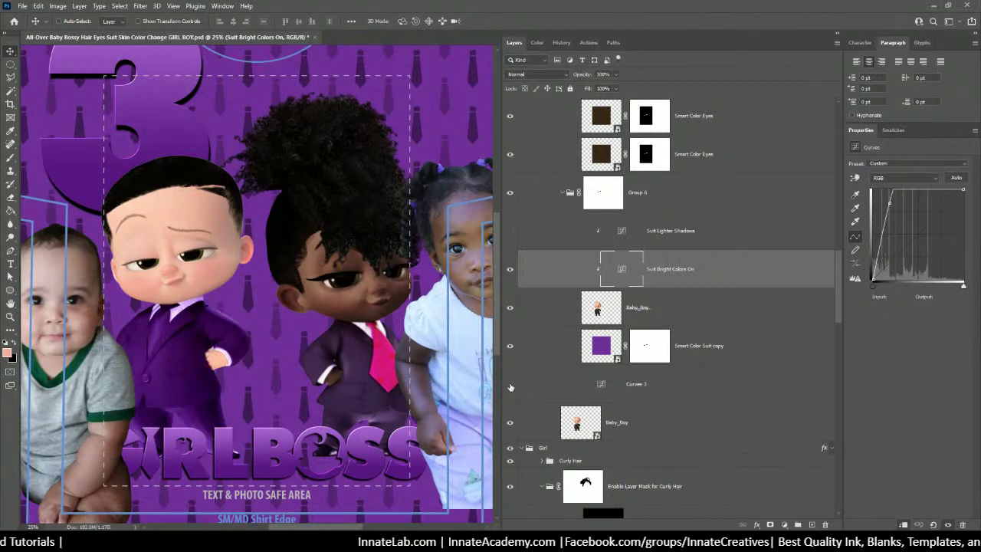
click(511, 385)
click(510, 386)
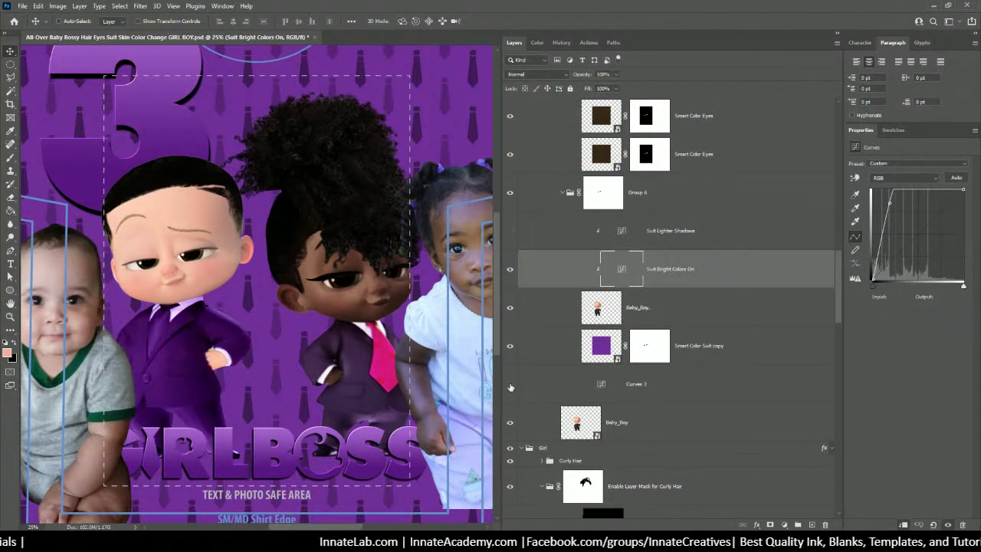
click(510, 386)
click(510, 386)
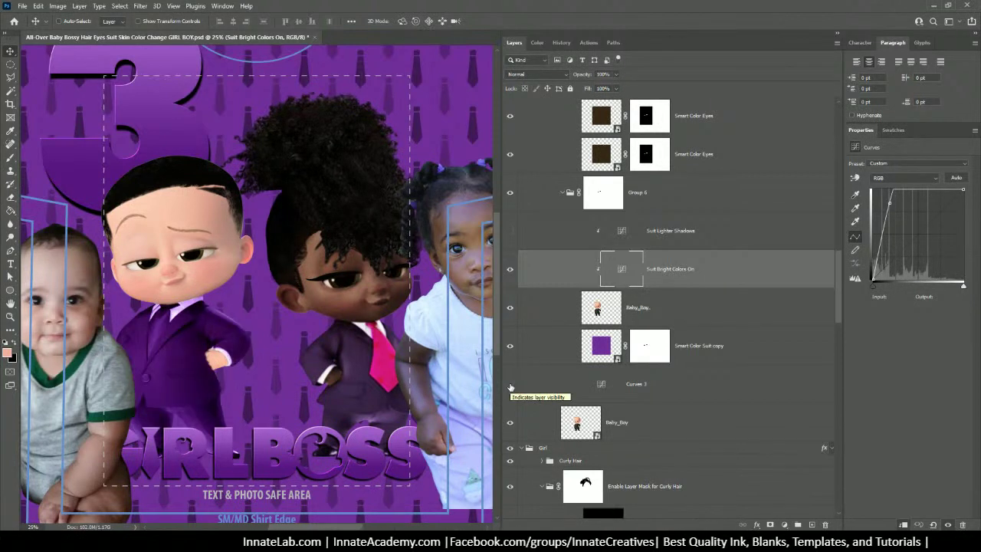
click(511, 386)
click(510, 386)
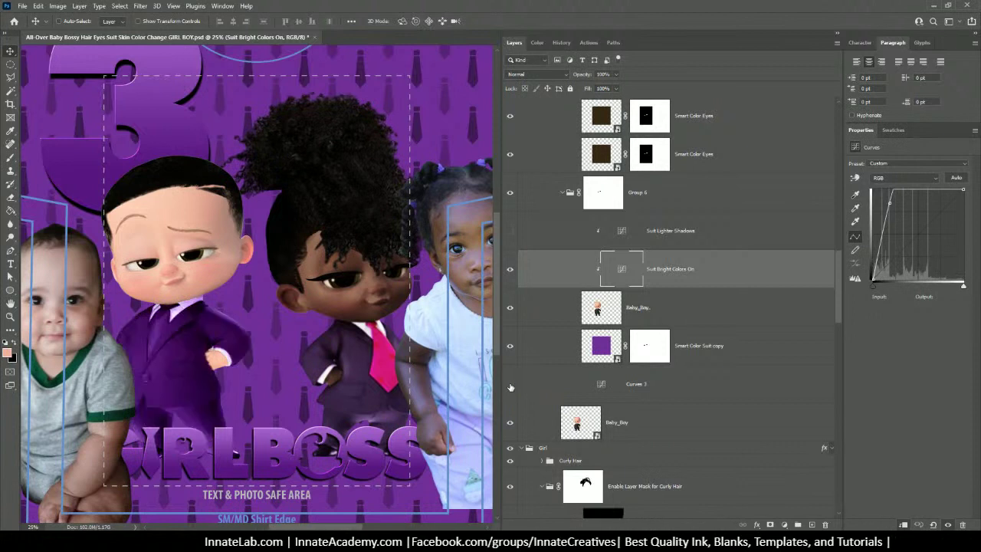
click(511, 386)
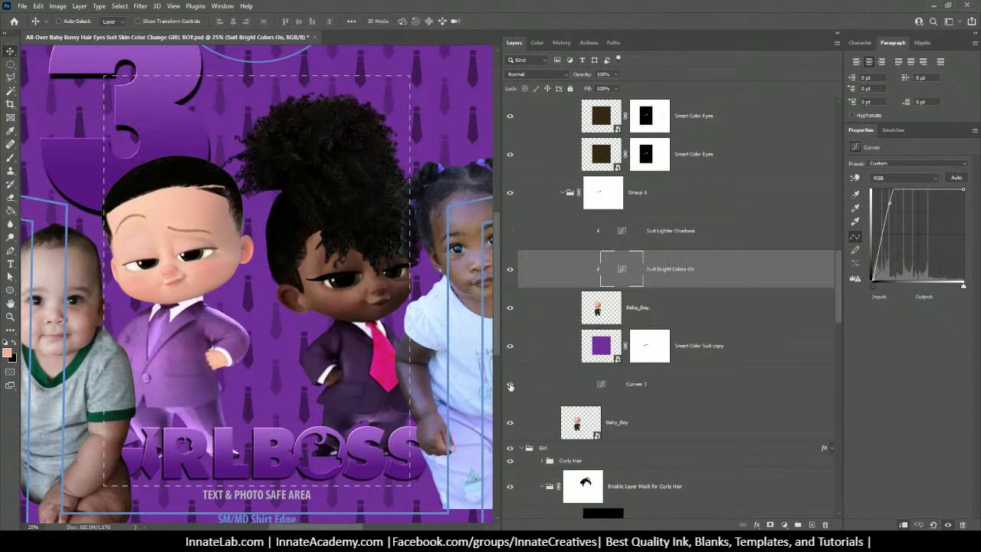
Inspect Group 6's mask, the Curves 3 adjustment and the Baby_Boy layer below it, comparing the suit with Baby_Boy hidden and shown
click(608, 195)
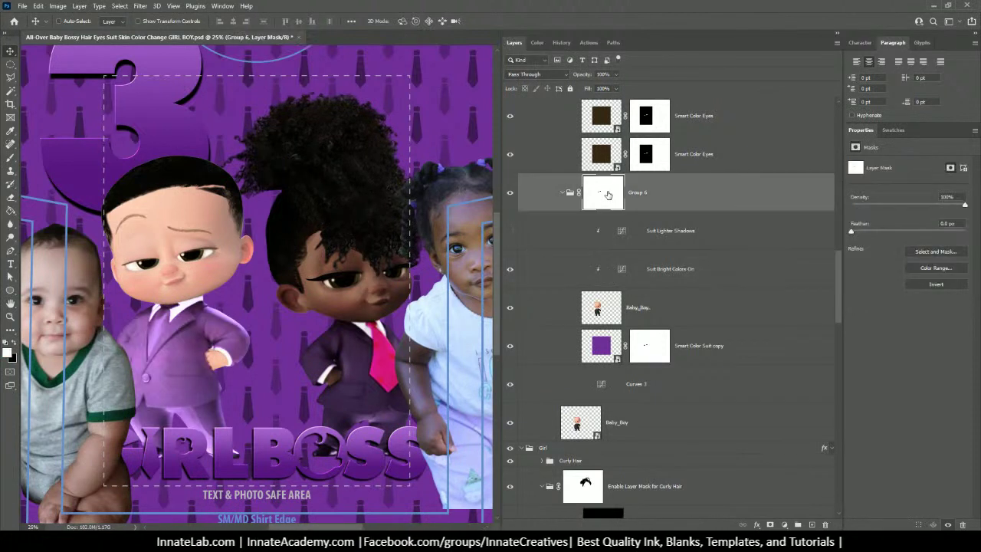
click(629, 388)
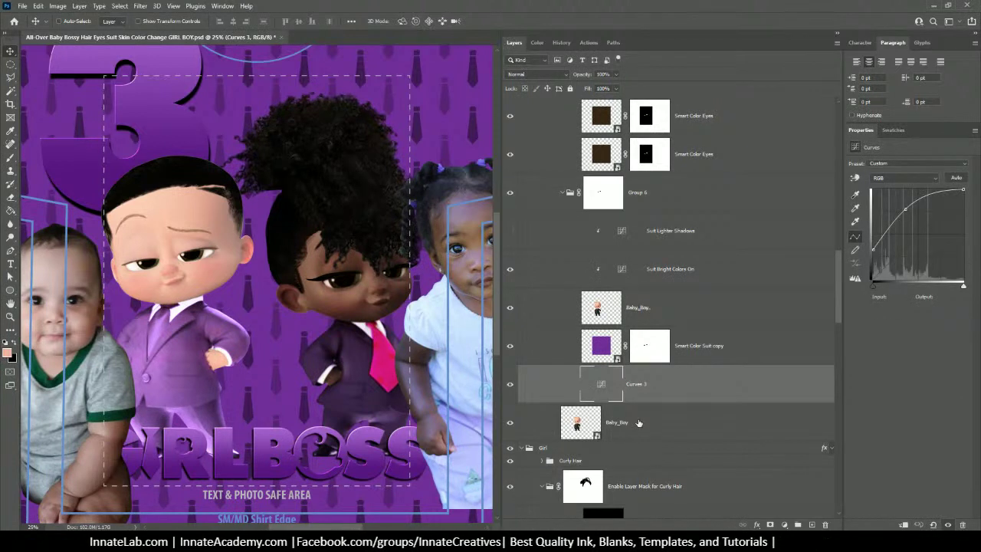
click(639, 423)
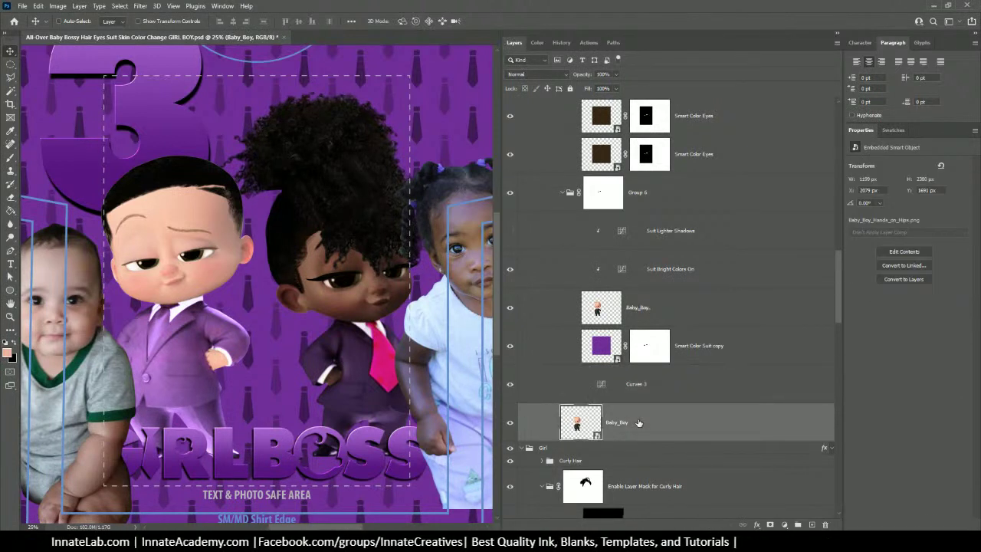
click(634, 390)
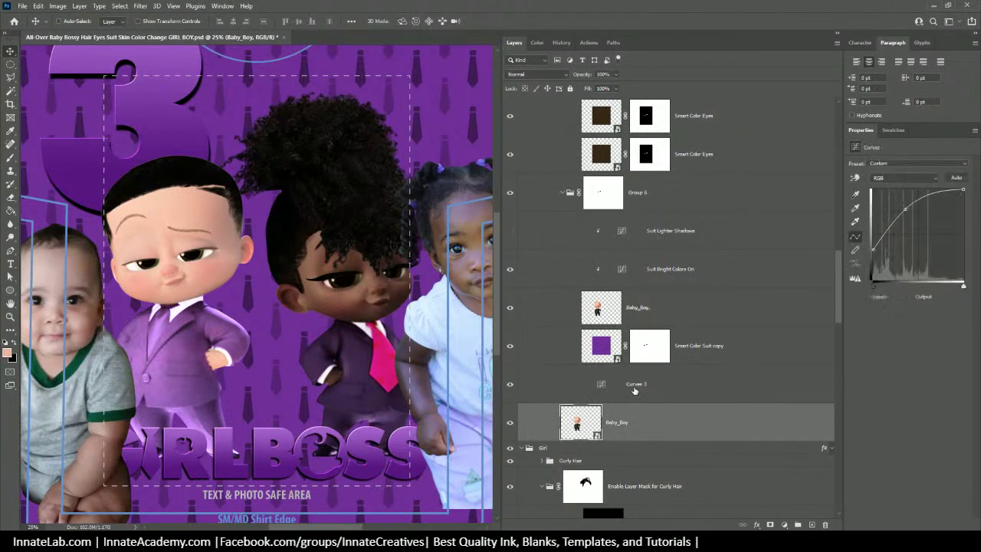
click(522, 419)
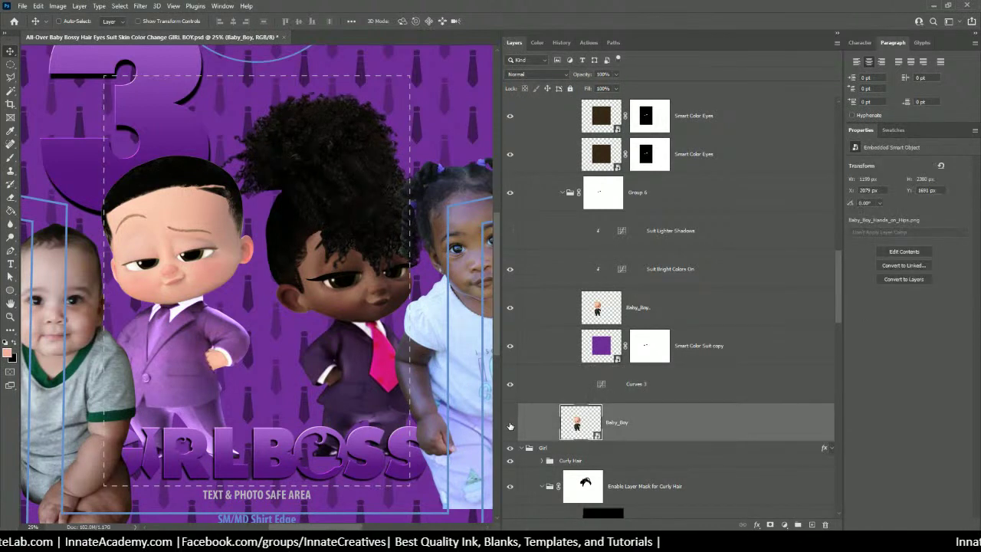
click(510, 423)
click(511, 424)
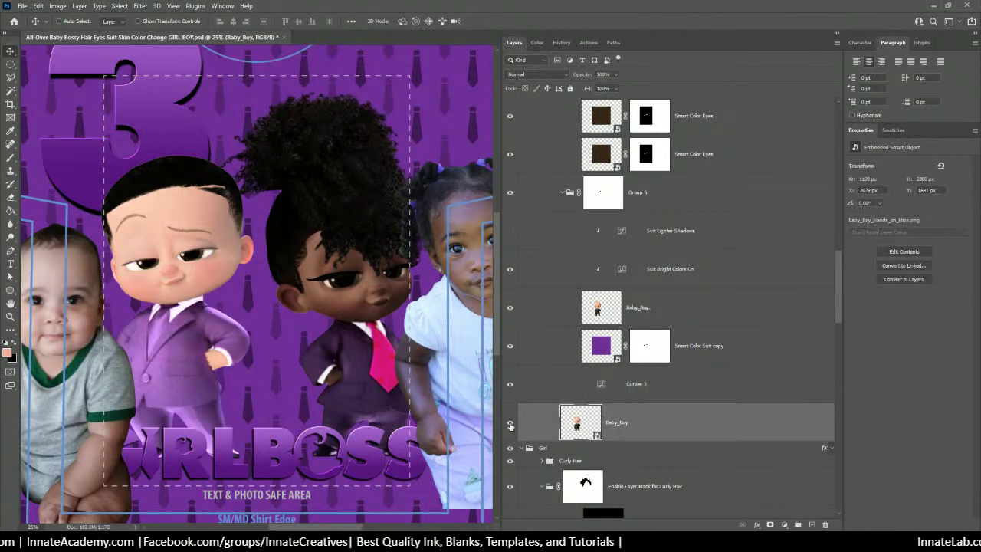
Select the Curves 3 adjustment and compare the boy's suit with it hidden and shown, leaving it hidden
mouse_move(640, 383)
mouse_down()
mouse_move(631, 365)
mouse_move(635, 375)
mouse_up()
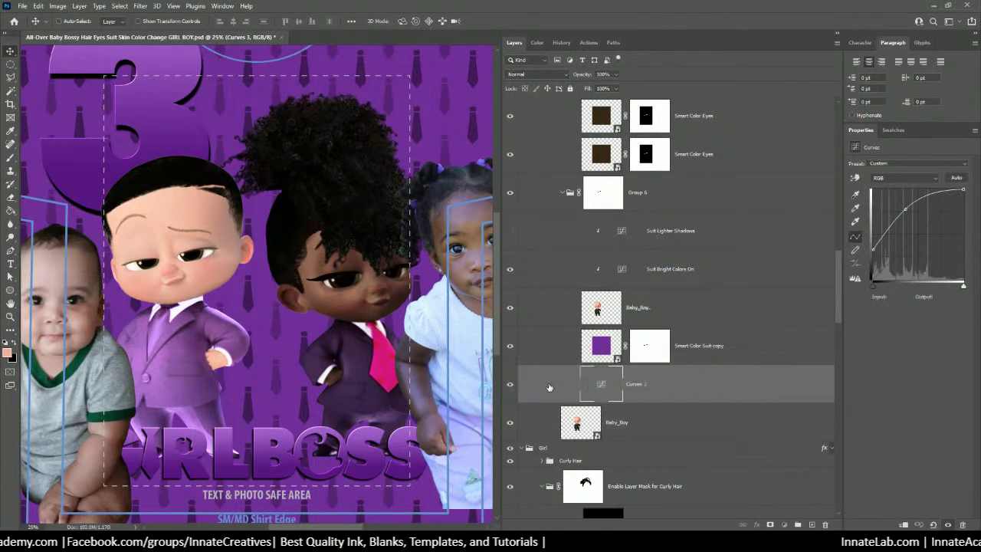
click(510, 384)
click(510, 385)
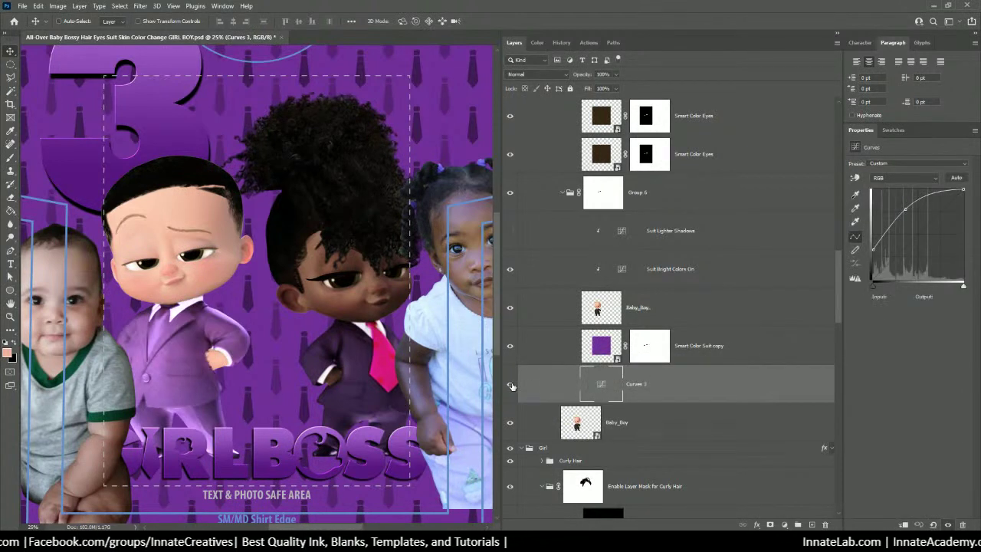
click(510, 385)
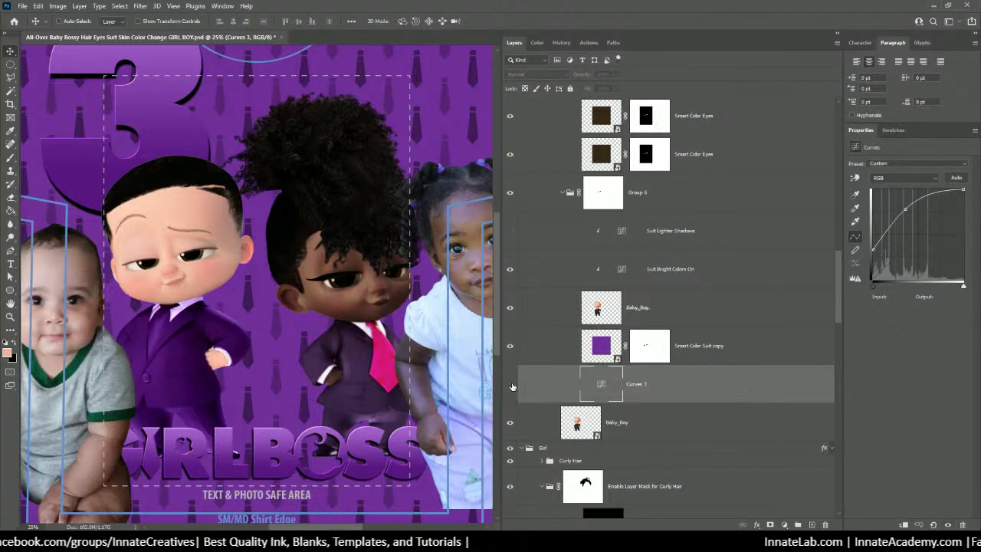
Rename the Curves 3 adjustment as Deep Color Turn Off
double_click(632, 384)
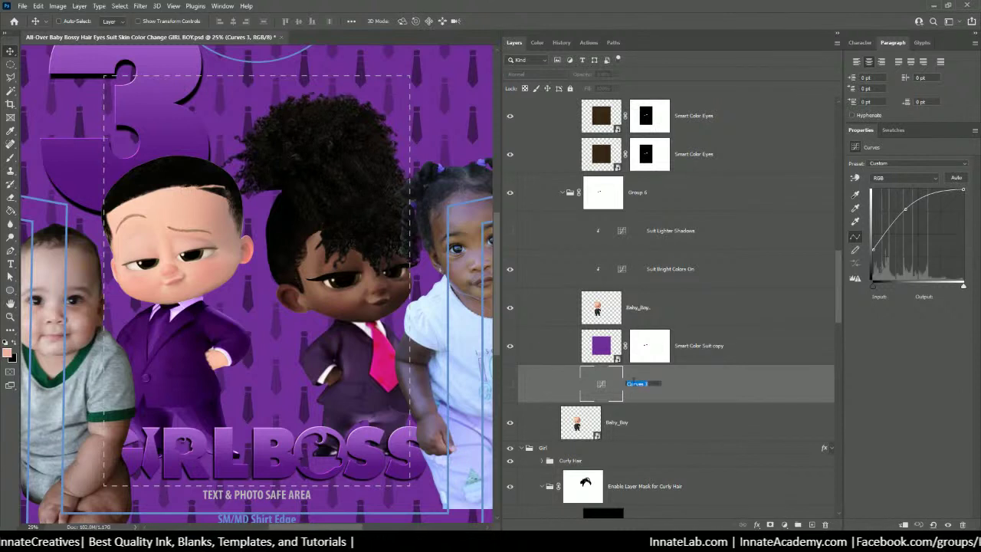
text(G)
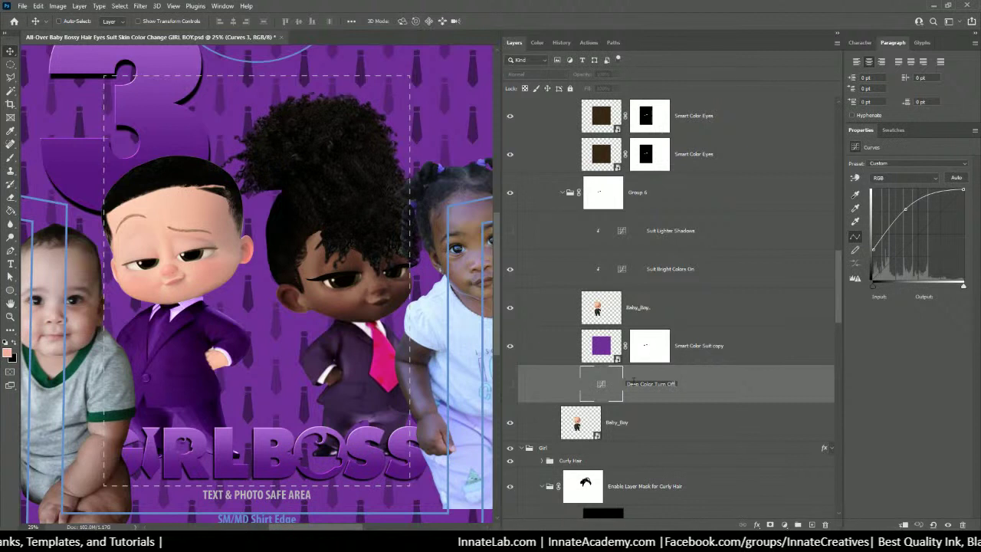
key(Return)
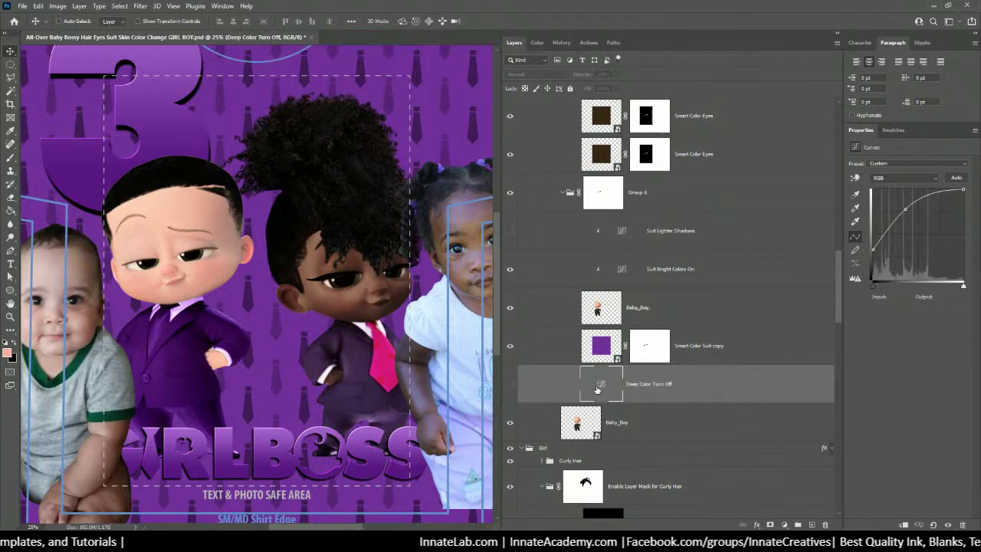
Show Deep Color Turn Off and compare the suit with Baby_Boy and that adjustment each hidden and shown
click(510, 385)
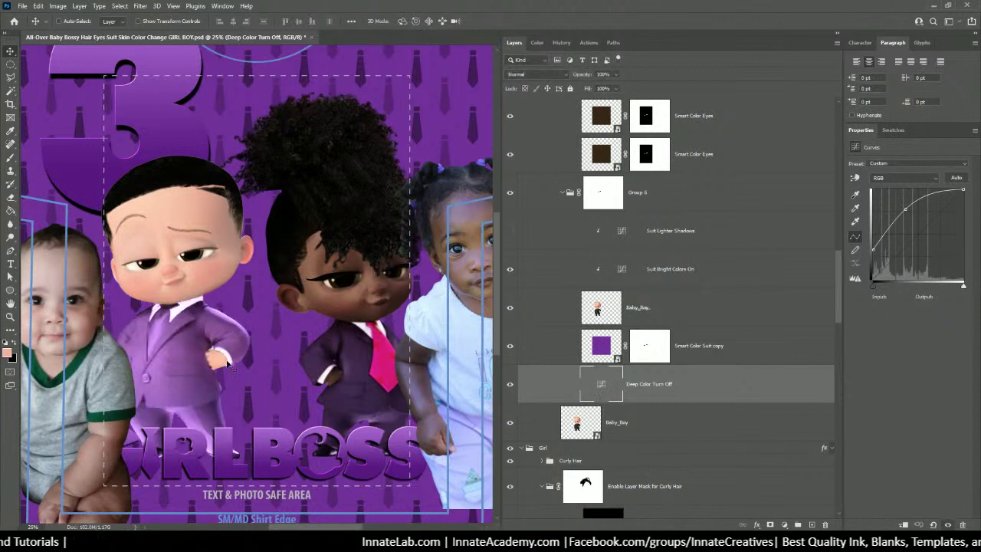
click(509, 422)
click(510, 423)
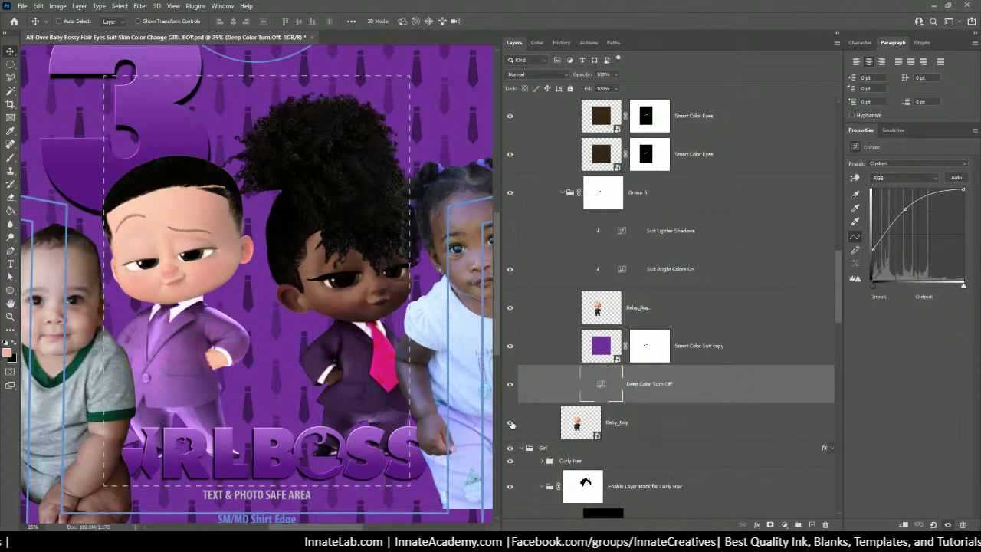
click(509, 385)
click(510, 385)
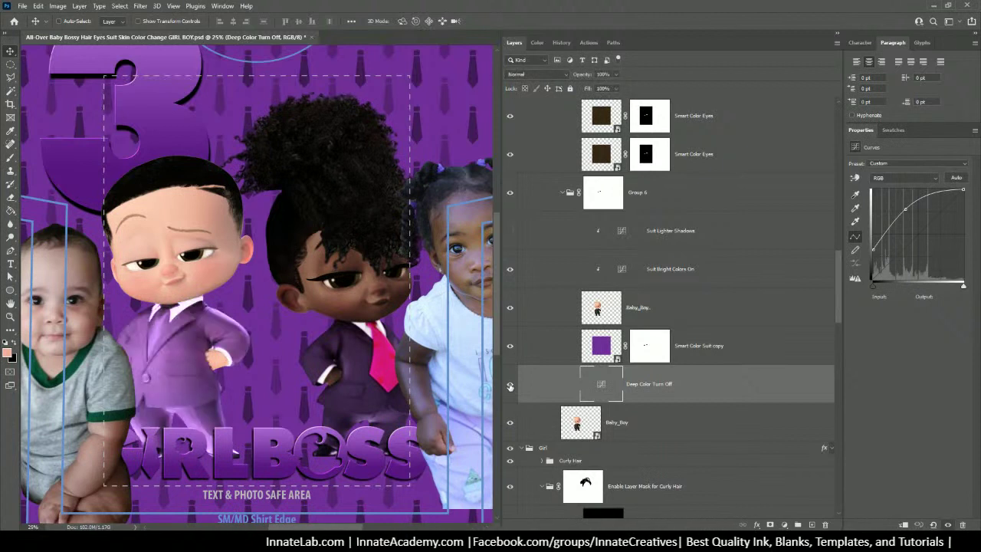
Try the Deep Color Turn Off adjustment outside Group 6, directly above Baby_Boy, comparing the suit with it shown and hidden
mouse_move(656, 392)
mouse_down()
mouse_move(639, 331)
mouse_move(671, 396)
mouse_move(663, 387)
mouse_move(672, 387)
mouse_move(665, 408)
mouse_up()
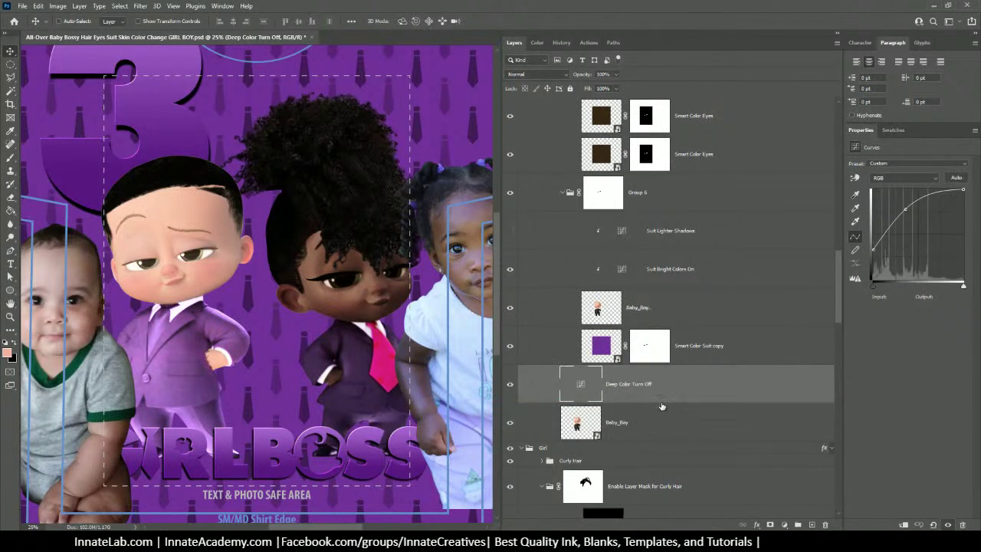
click(510, 385)
click(510, 385)
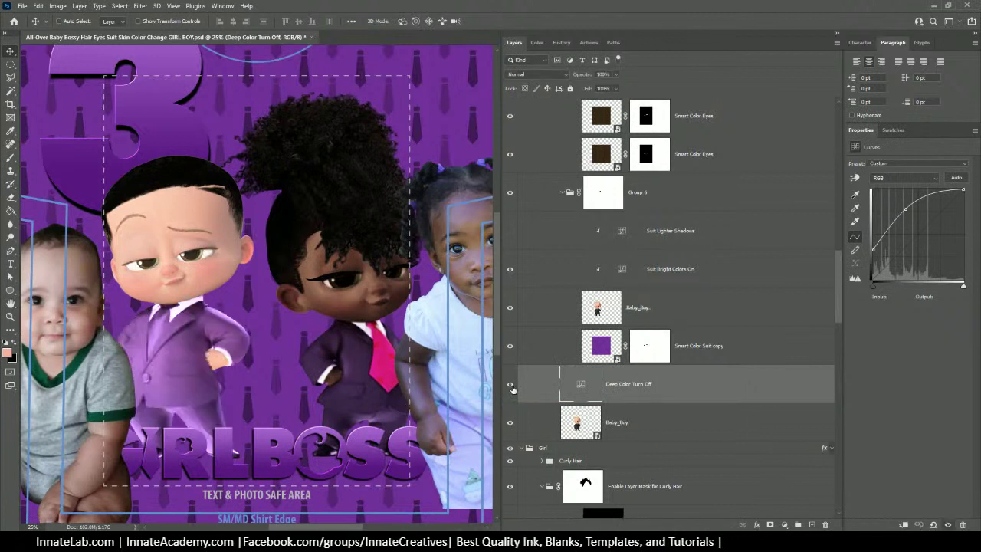
click(510, 386)
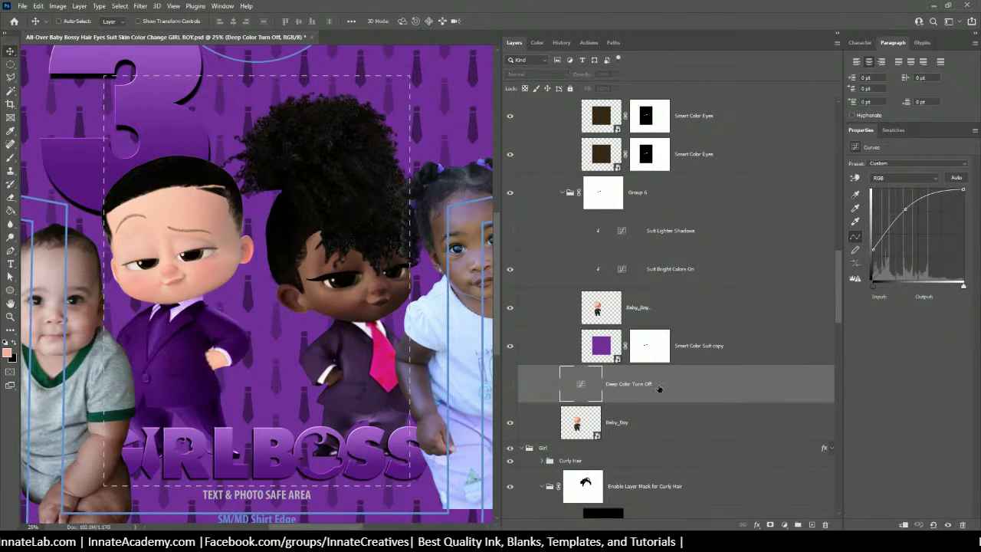
Move Deep Color Turn Off into Group 6 as a clipped adjustment directly below Suit Bright Colors On, and compare its effect
drag(659, 389, 642, 286)
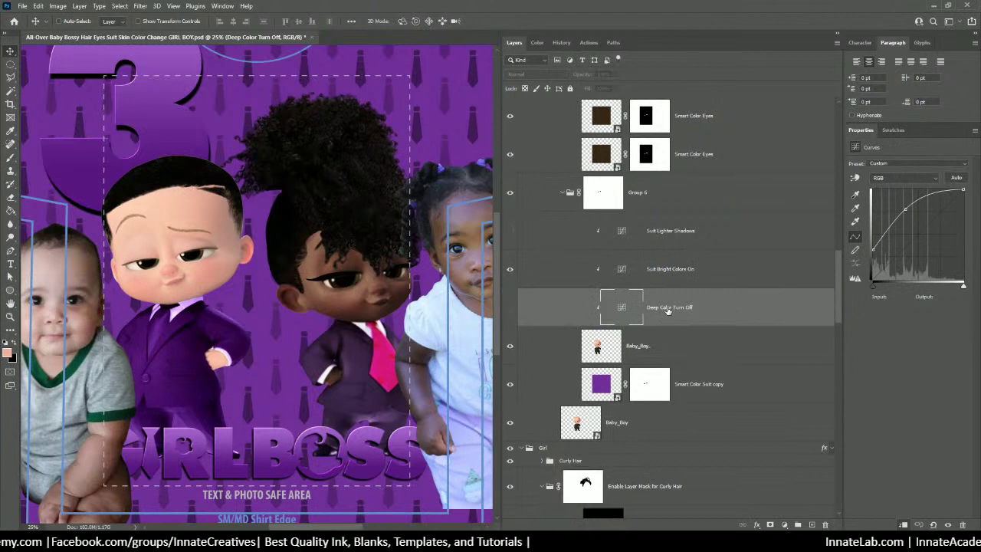
click(508, 308)
click(508, 309)
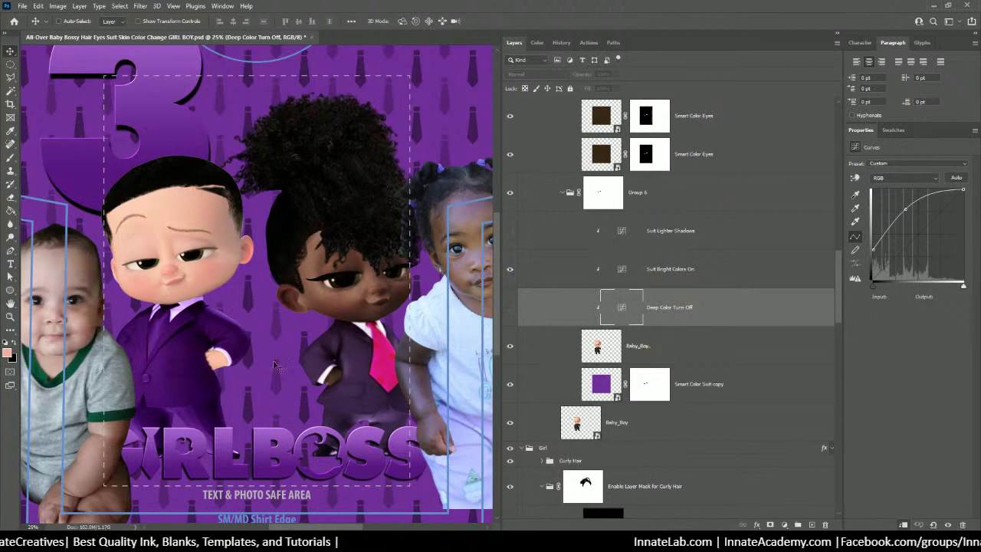
Show the Suit Lighter Shadows and Deep Color Turn Off adjustments together with Suit Bright Colors On
click(511, 277)
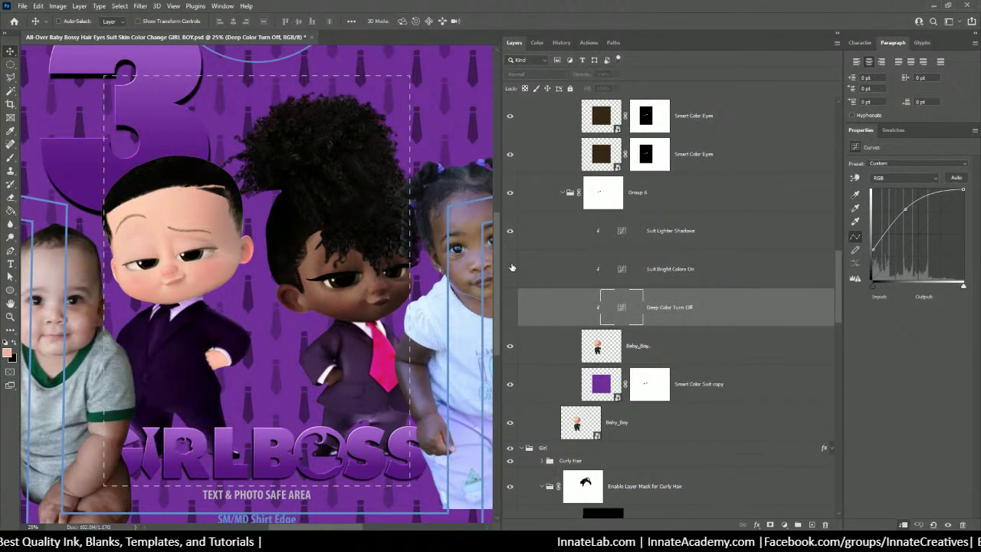
click(510, 268)
click(510, 308)
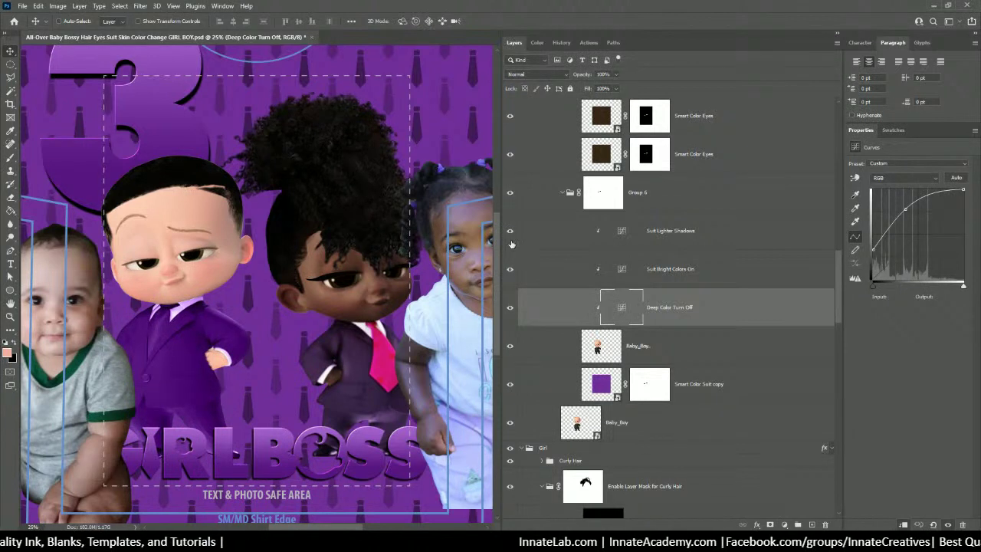
Select Suit Lighter Shadows and compare the suit with Deep Color Turn Off and Suit Bright Colors On hidden and shown
click(690, 237)
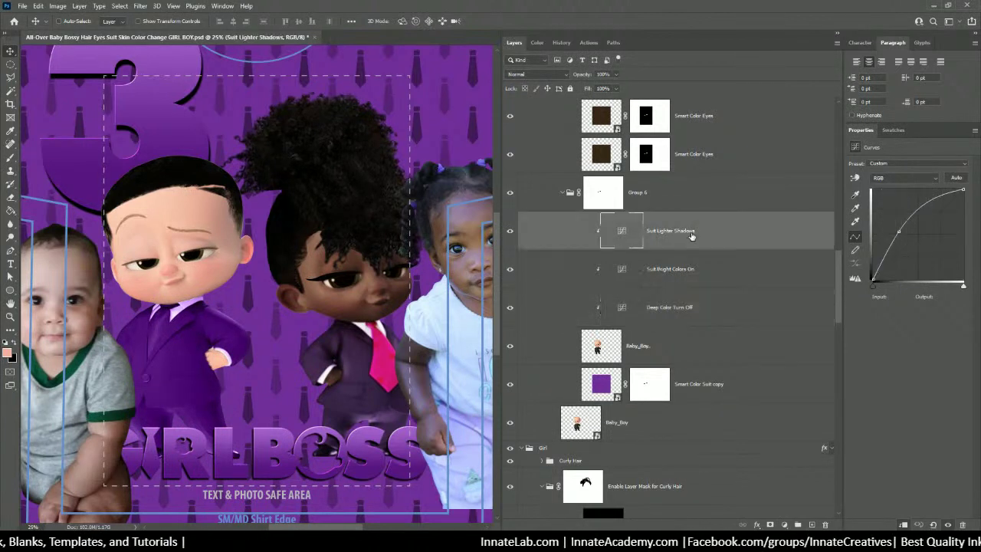
click(509, 307)
click(509, 269)
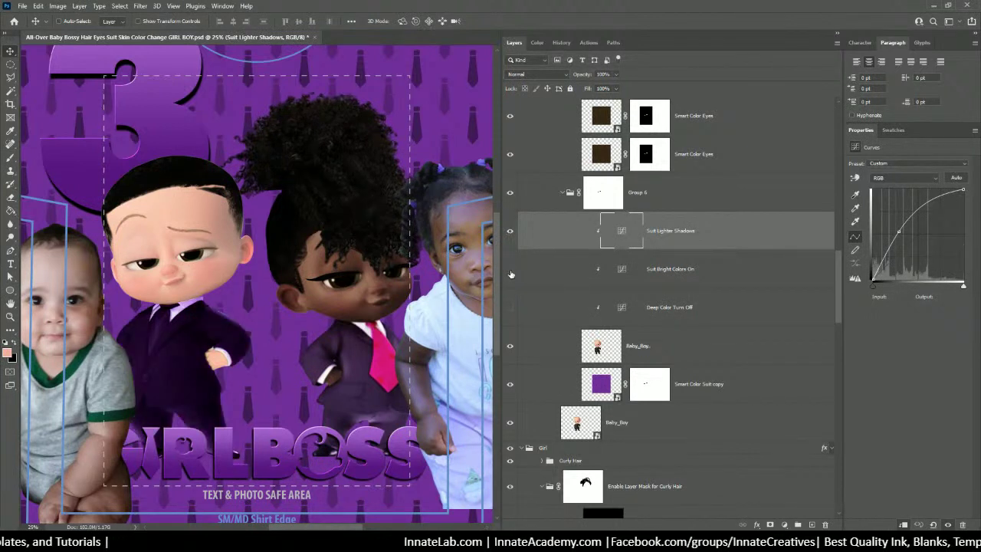
click(509, 269)
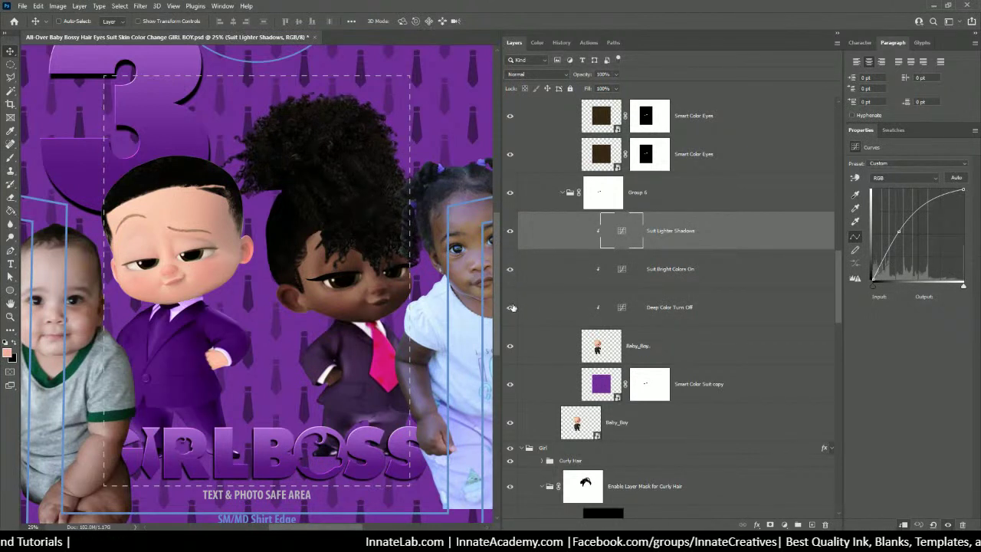
Duplicate the Deep Color Turn Off adjustment to a position directly below Smart Color Suit copy inside Group 6
click(687, 307)
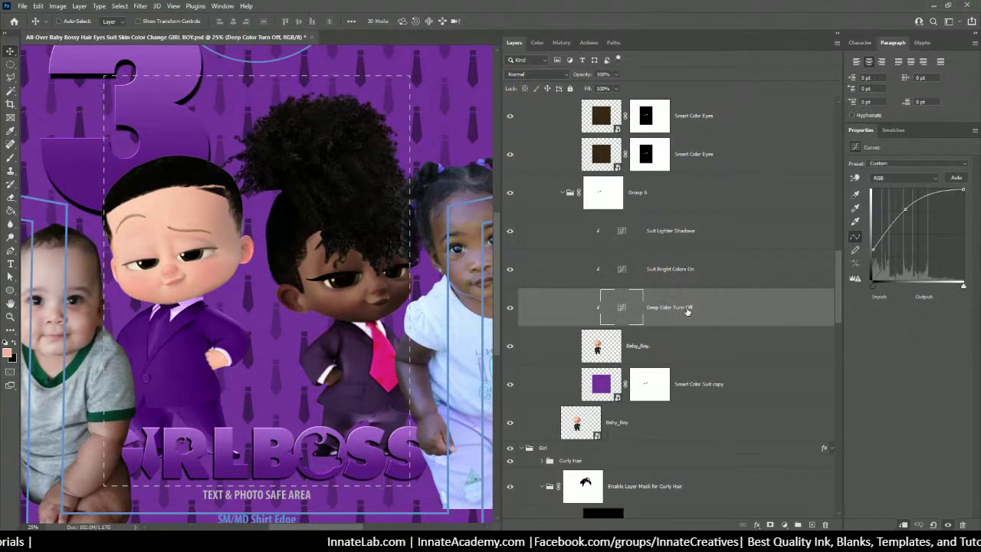
drag(687, 307, 660, 399)
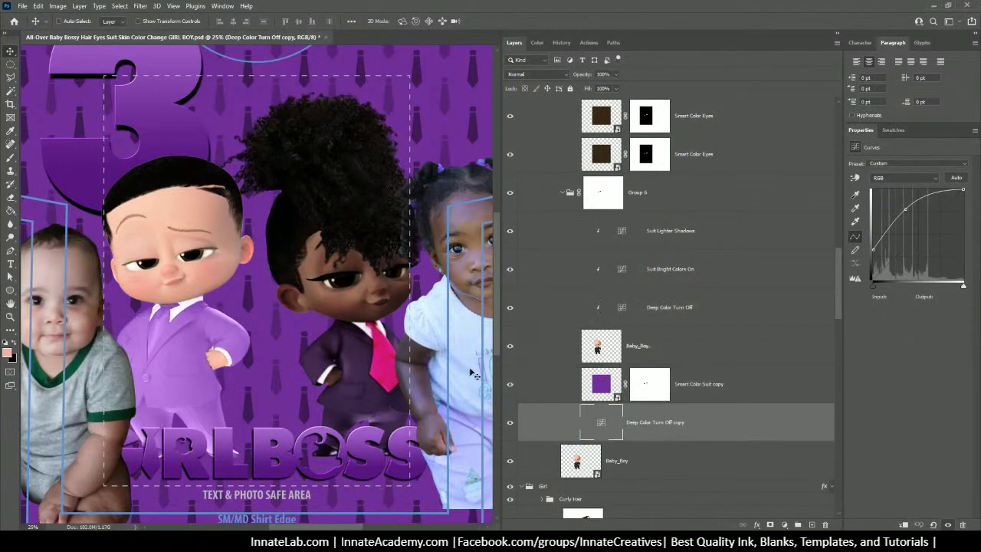
Compare the suit with the clipped Deep Color Turn Off adjustment hidden and shown, and hide both it and its copy
click(650, 313)
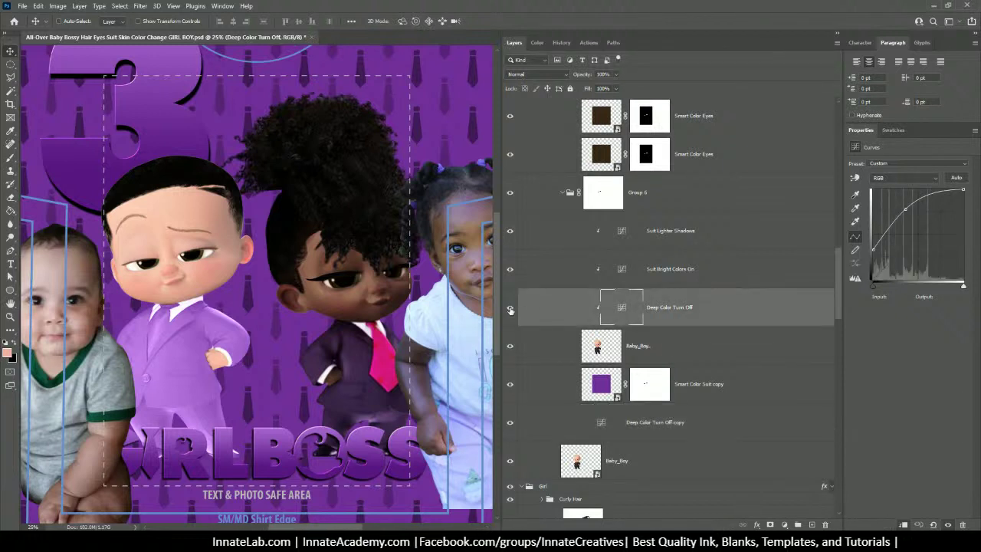
click(510, 311)
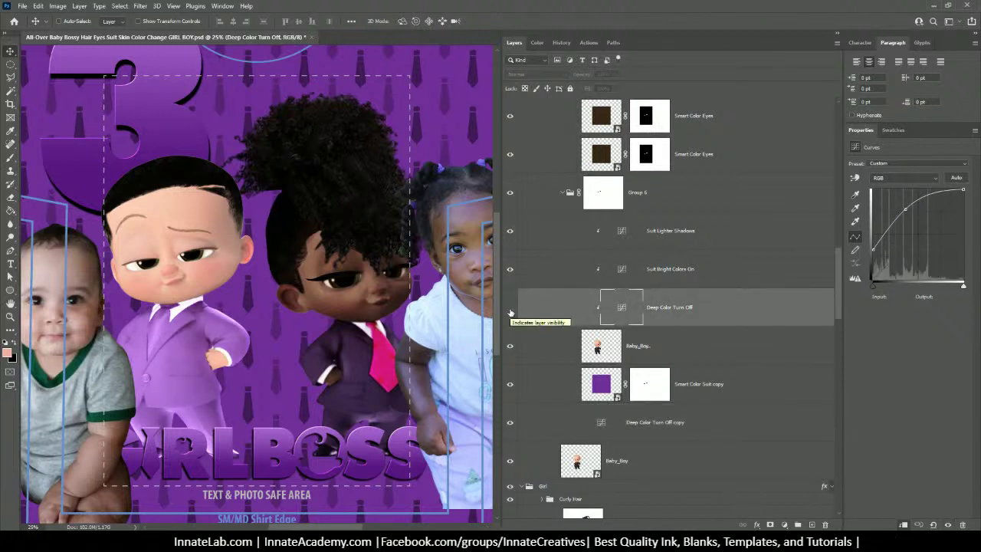
click(510, 313)
click(511, 313)
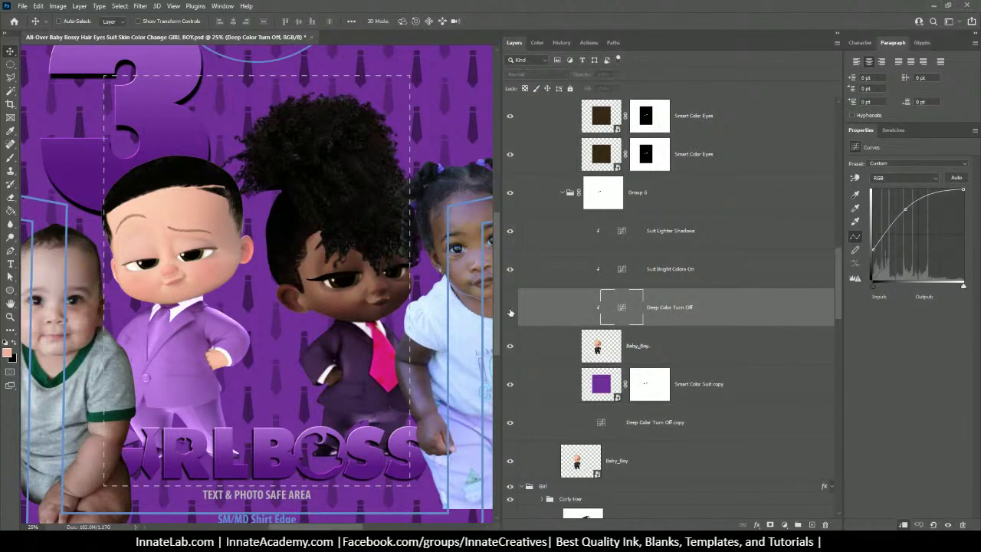
click(511, 422)
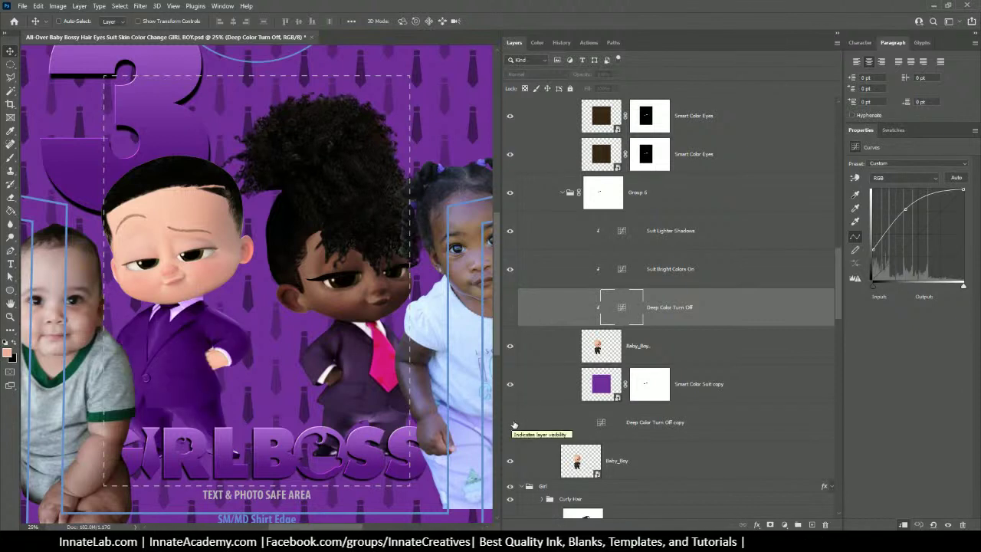
Delete the clipped Deep Color Turn Off adjustment and show its copy below Smart Color Suit copy
key(Delete)
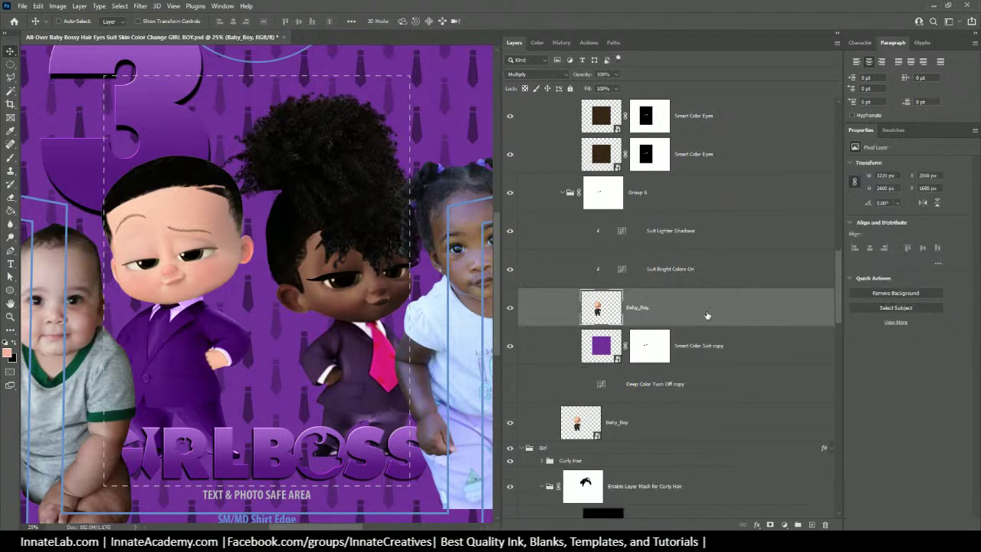
click(659, 392)
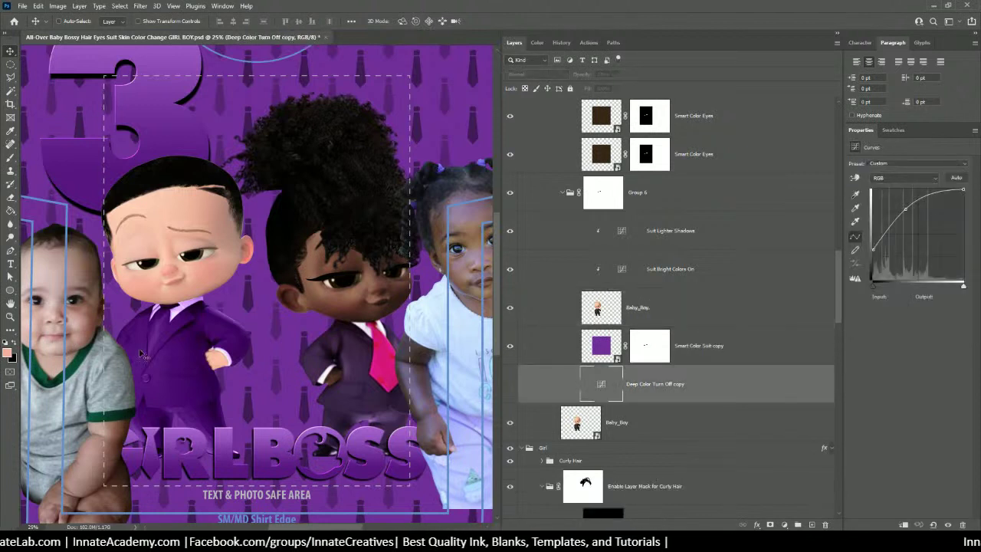
click(509, 383)
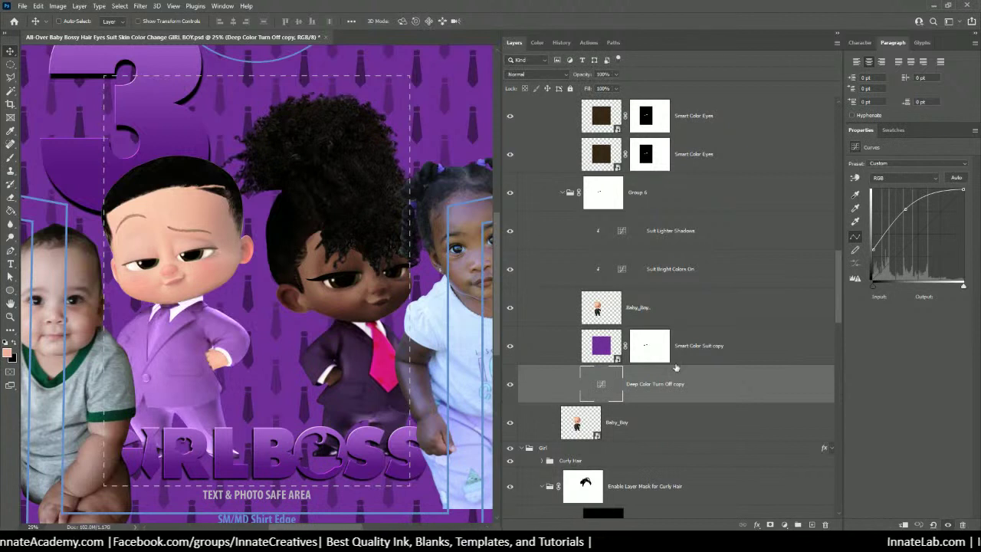
Examine the Suit Lighter Shadows, Suit Bright Colors On and Deep Color Turn Off copy adjustments, the Baby_Boy layer and the overall shirt
click(668, 232)
click(668, 232)
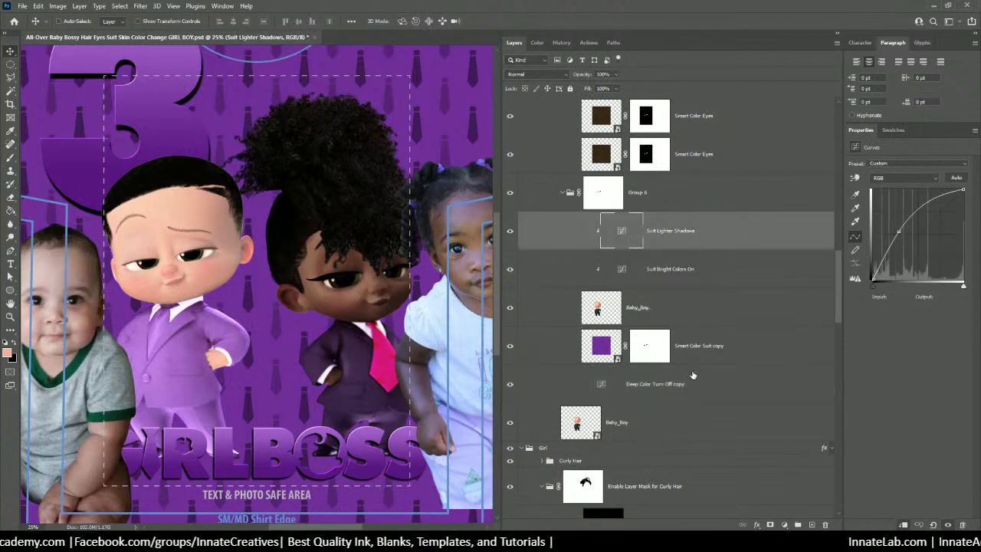
click(694, 383)
click(657, 234)
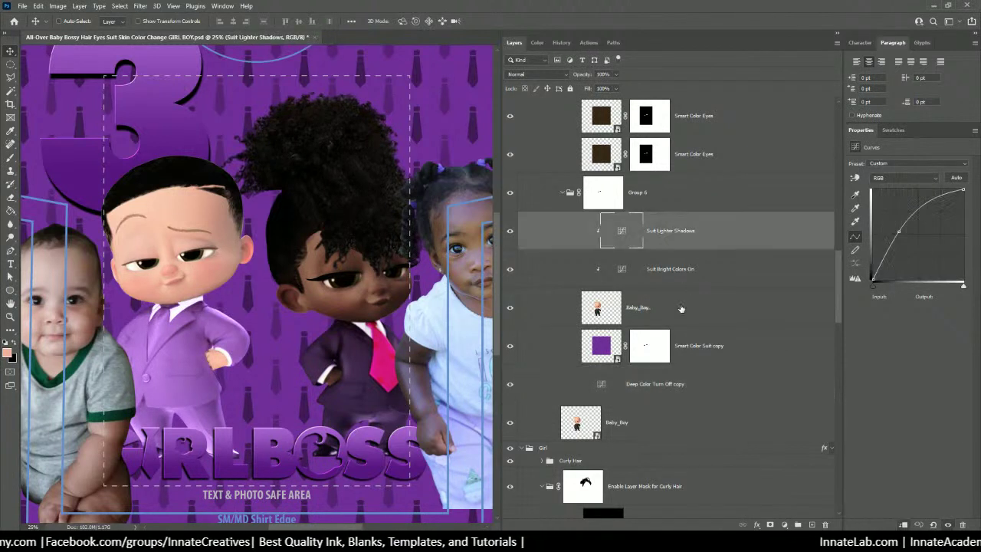
click(676, 385)
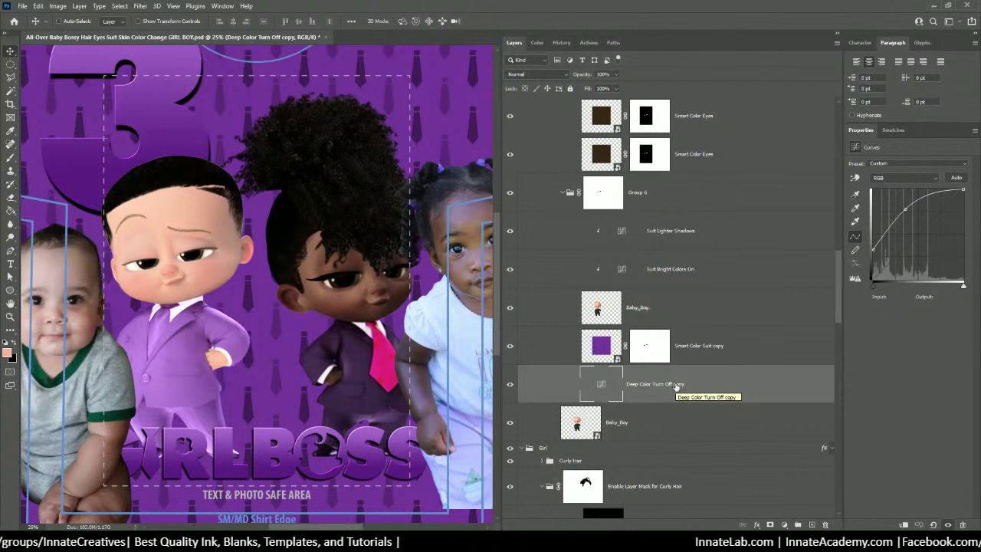
click(644, 422)
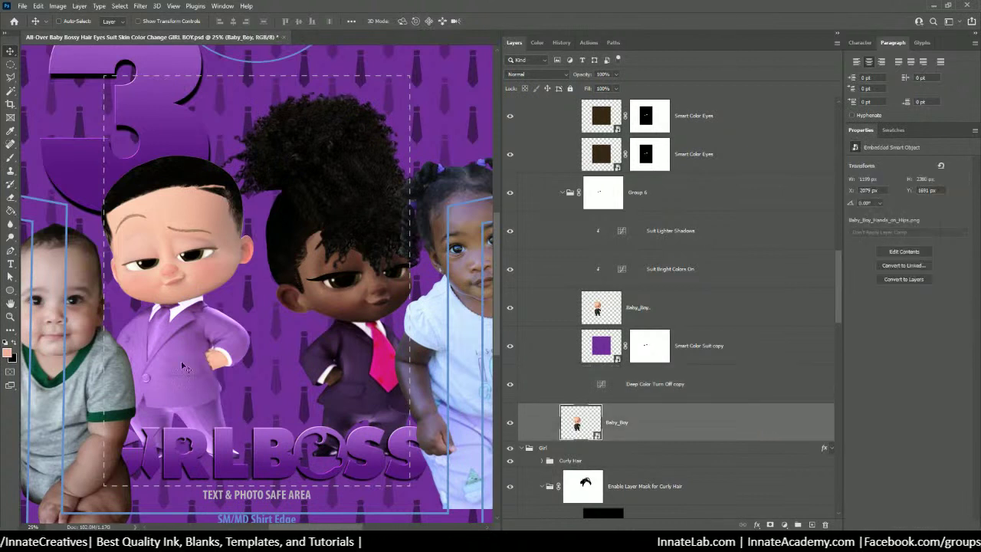
click(653, 241)
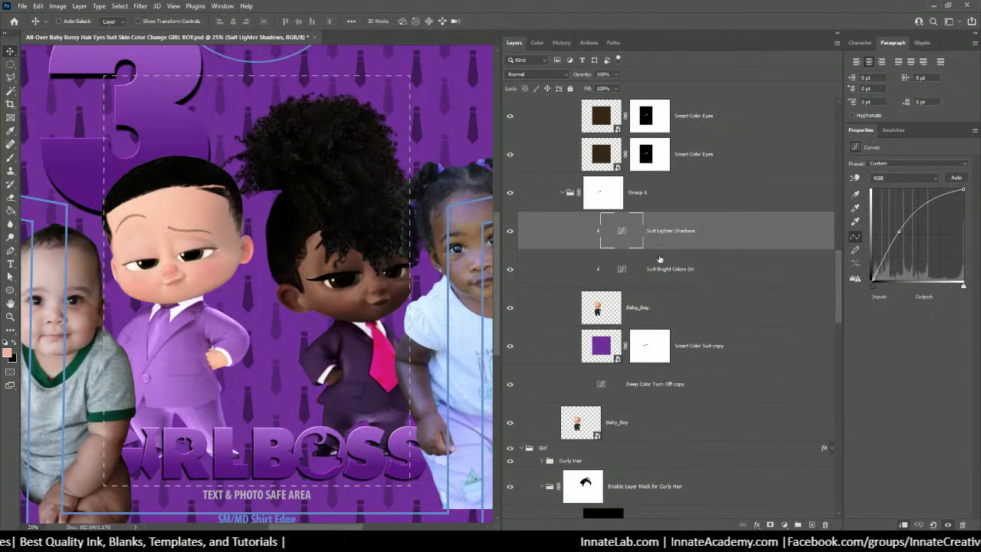
click(671, 267)
click(695, 427)
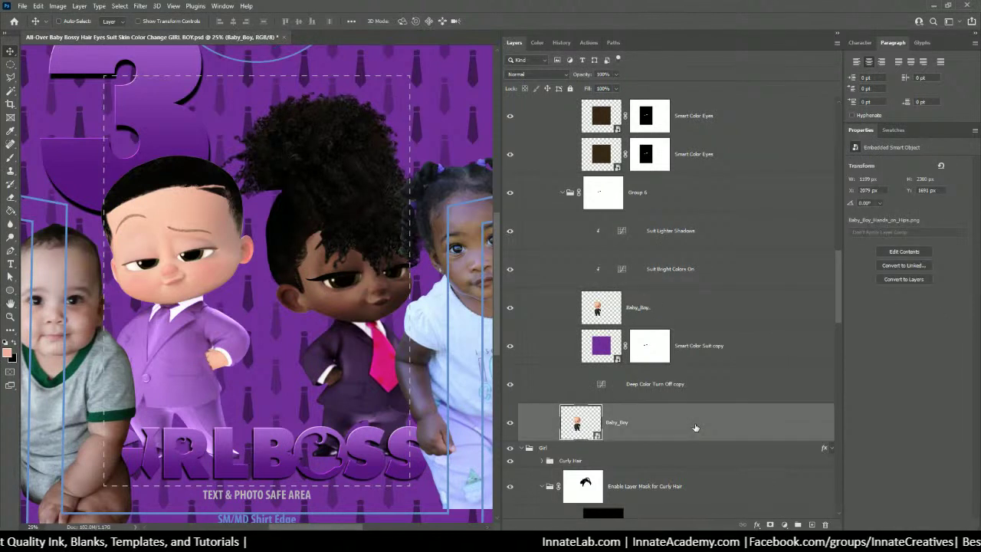
scroll(694, 427, down, 1)
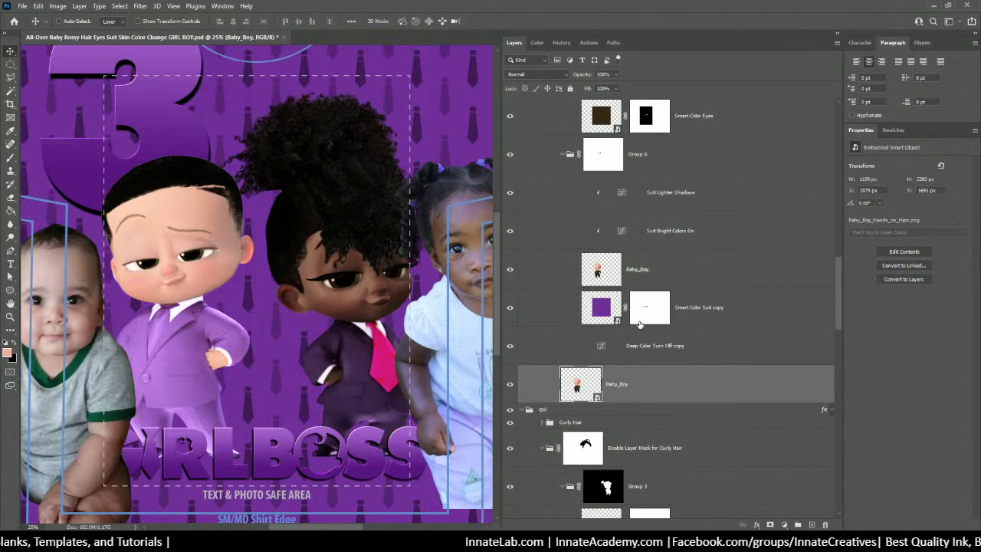
key(ctrl+minus)
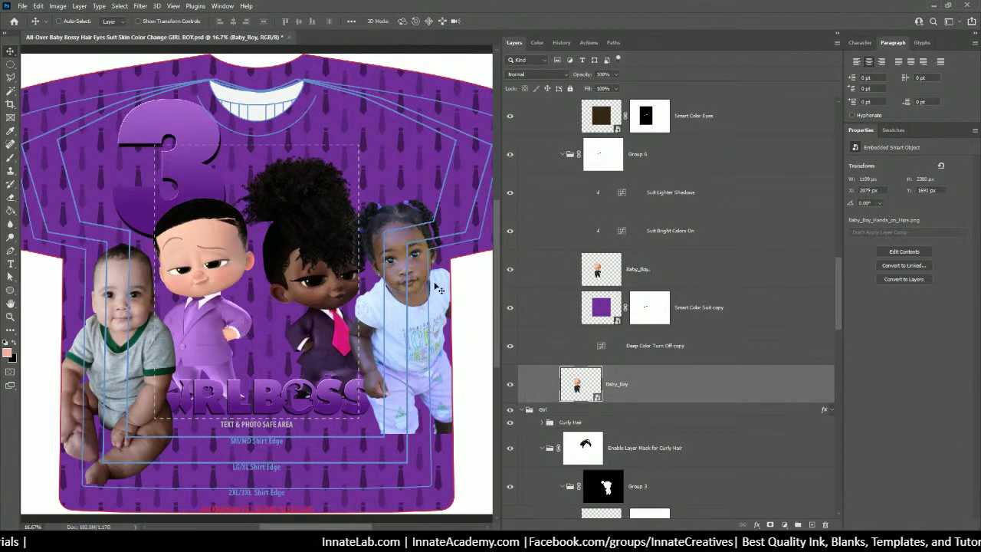
Select Smart Color Suit copy, sample the green trim of the baby's shirt as the foreground color and copy its hex code 094a39
click(590, 310)
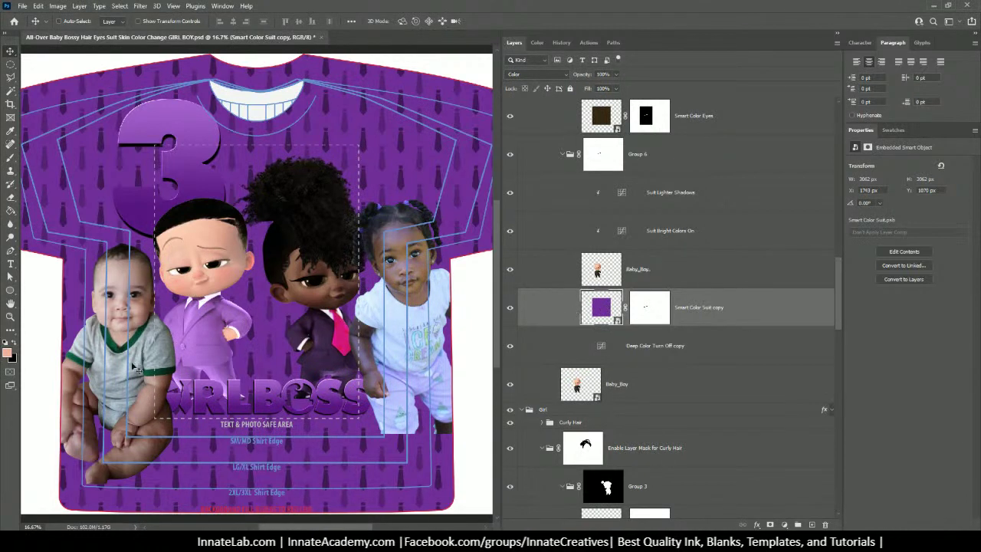
key(ctrl)
key(ctrl+plus)
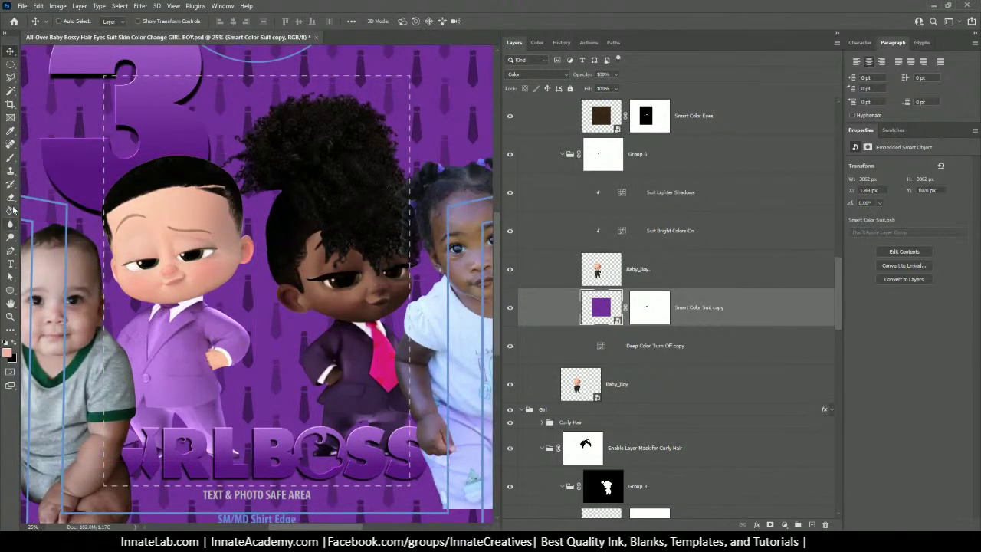
click(11, 131)
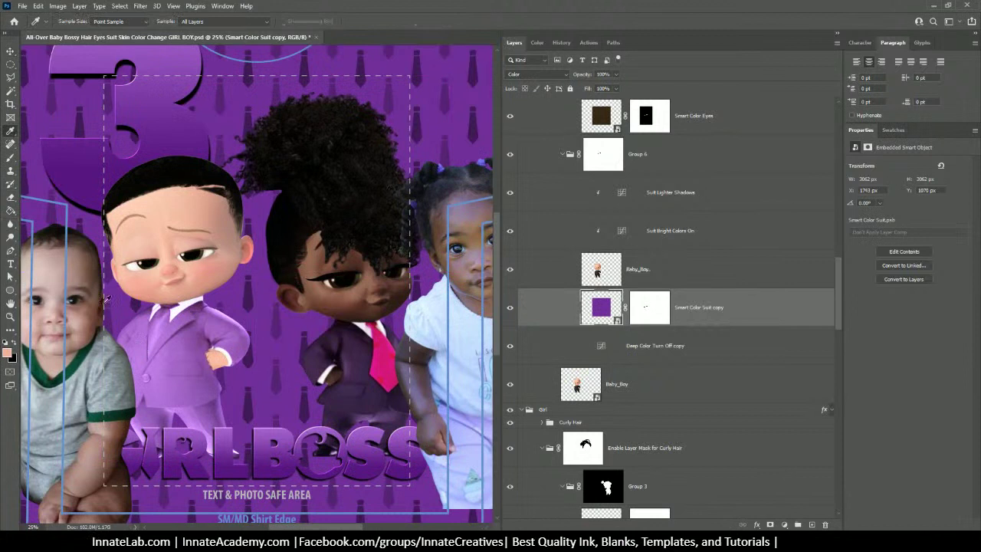
click(79, 363)
click(7, 354)
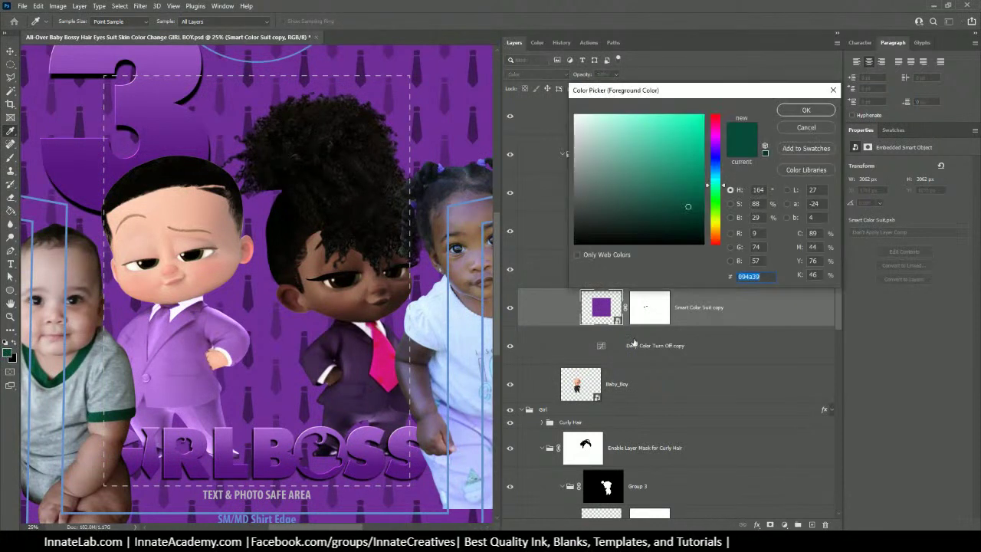
right_click(744, 276)
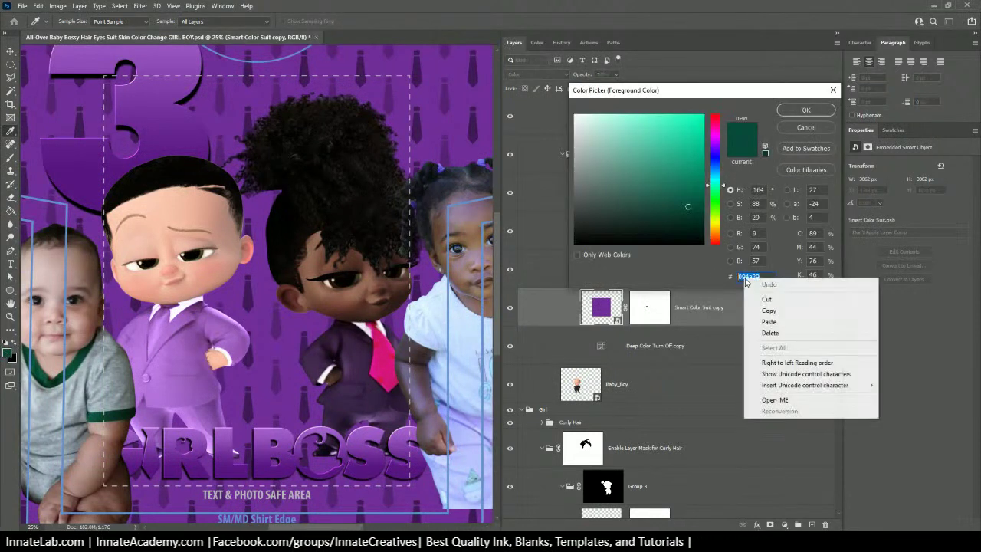
click(775, 311)
click(792, 112)
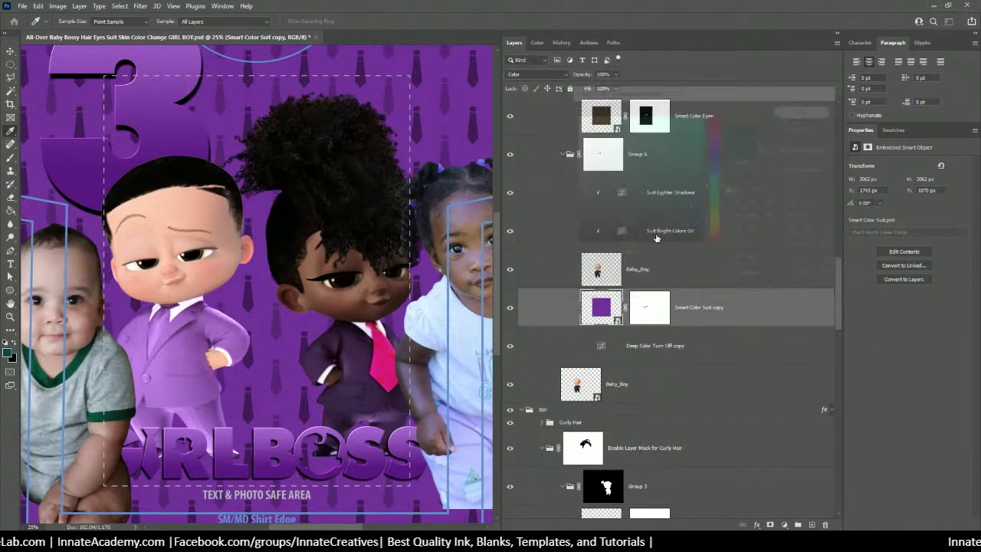
Open the contents of the Smart Color Suit copy smart object and duplicate its purple Smart Color Suit fill
double_click(602, 308)
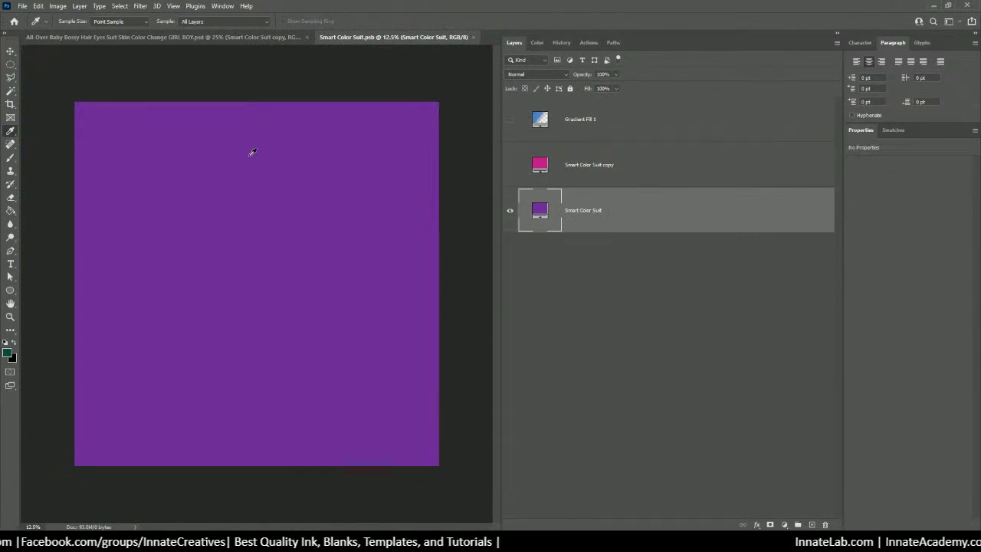
right_click(616, 210)
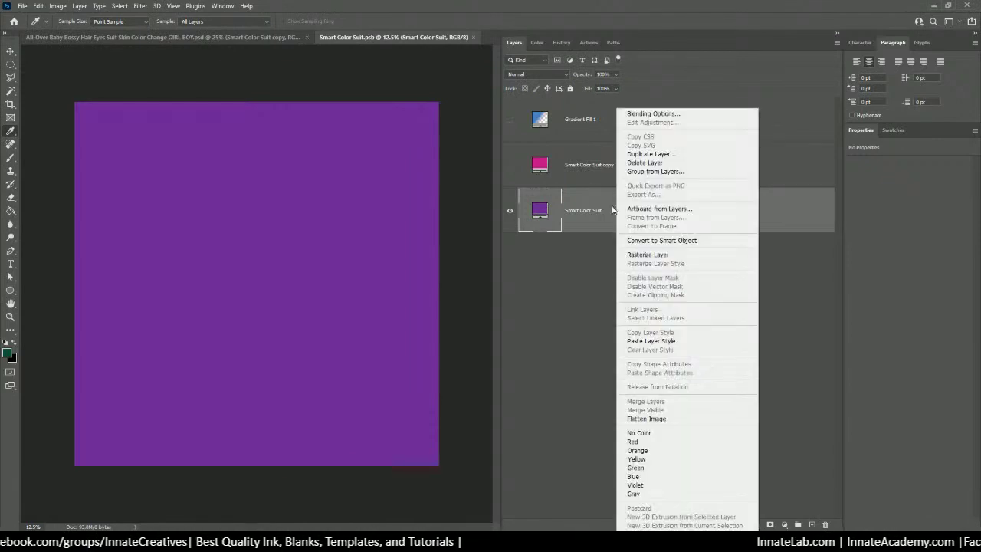
click(659, 154)
key(Return)
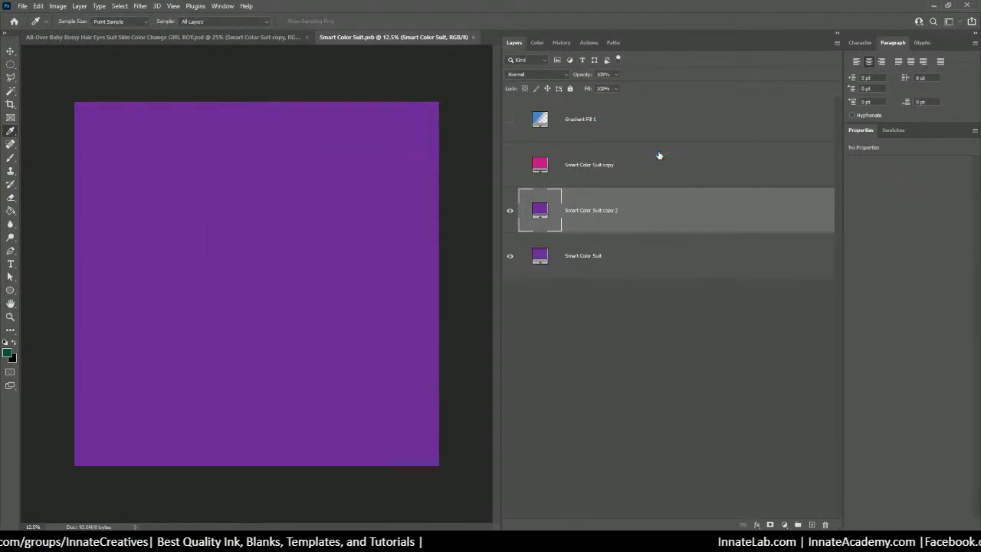
Set the duplicated fill to 094a39, then save and close the Smart Color Suit contents
double_click(539, 212)
key(ctrl+v)
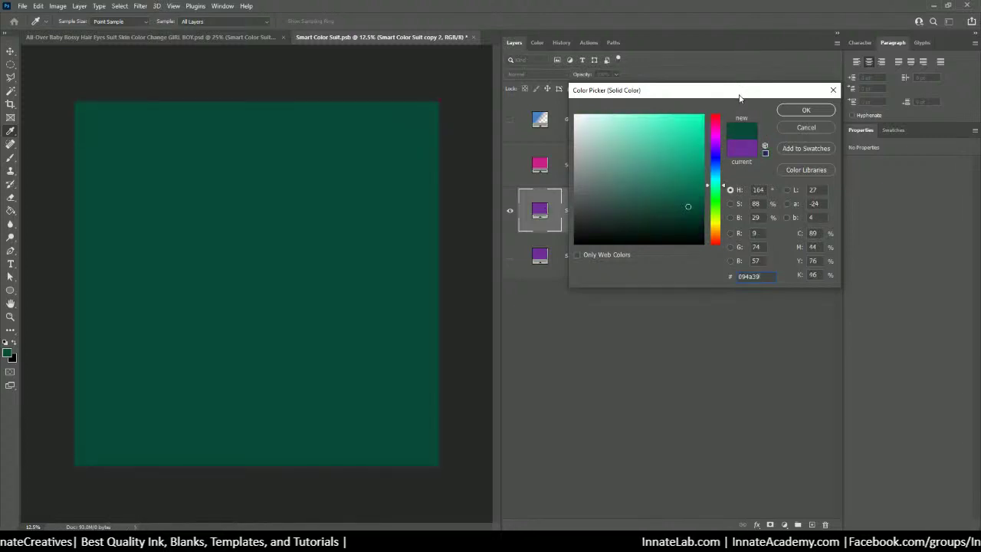
click(805, 110)
click(473, 37)
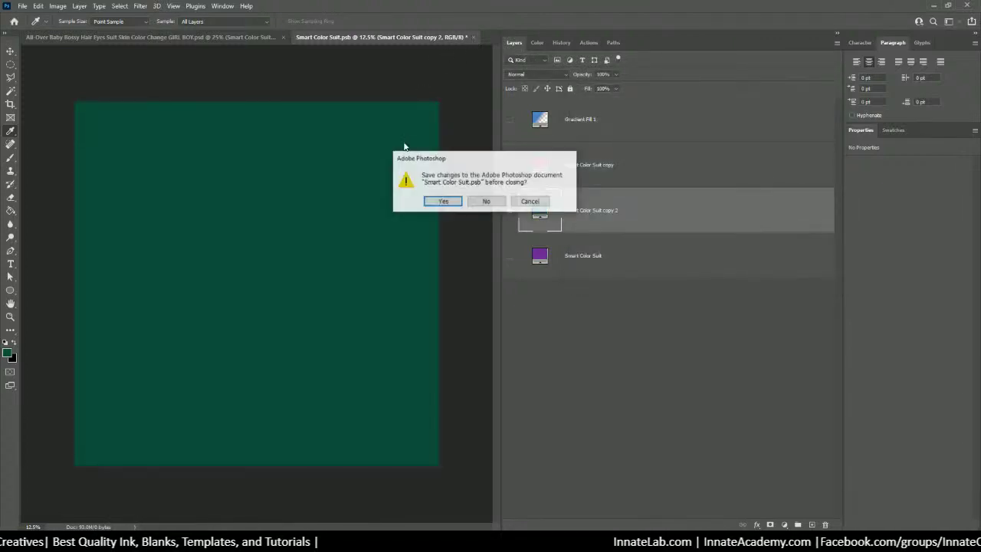
click(442, 203)
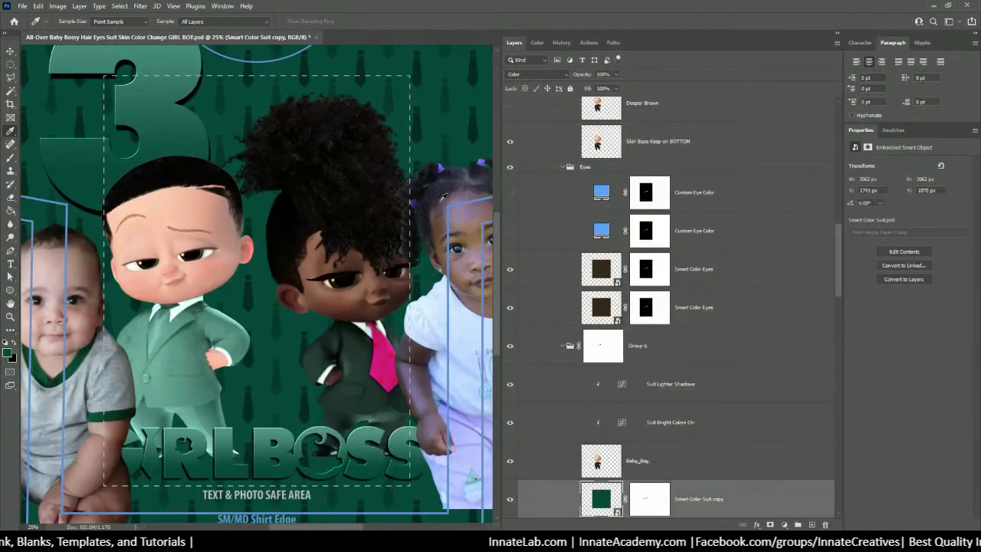
Hide Suit Lighter Shadows and compare the green suit with Suit Bright Colors On and Deep Color Turn Off copy toggled
key(ctrl+minus)
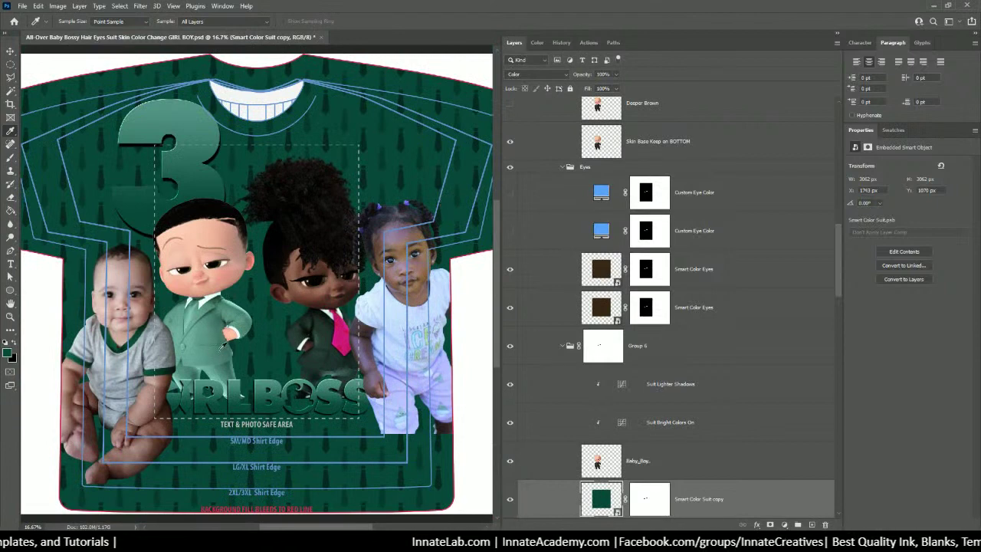
scroll(642, 350, down, 6)
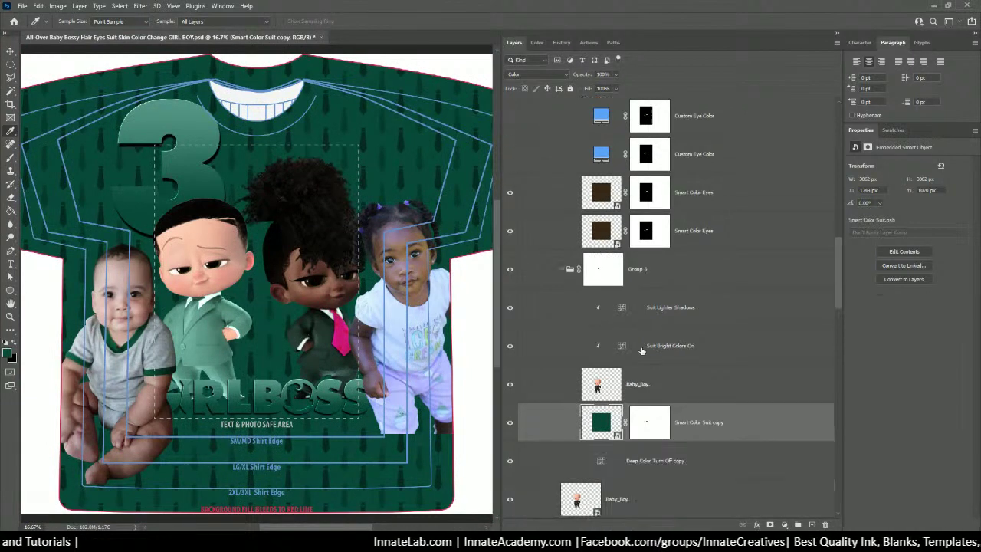
scroll(608, 319, up, 1)
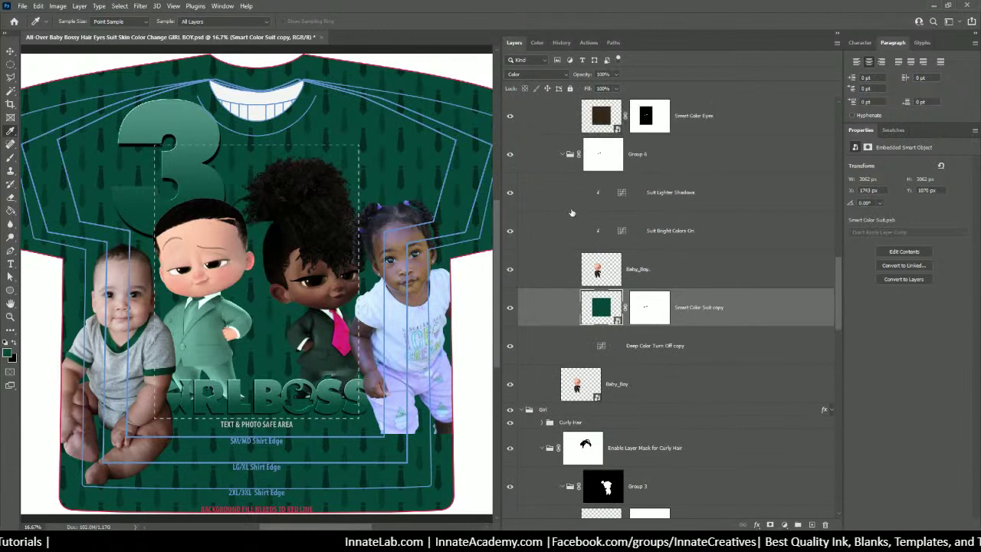
click(510, 192)
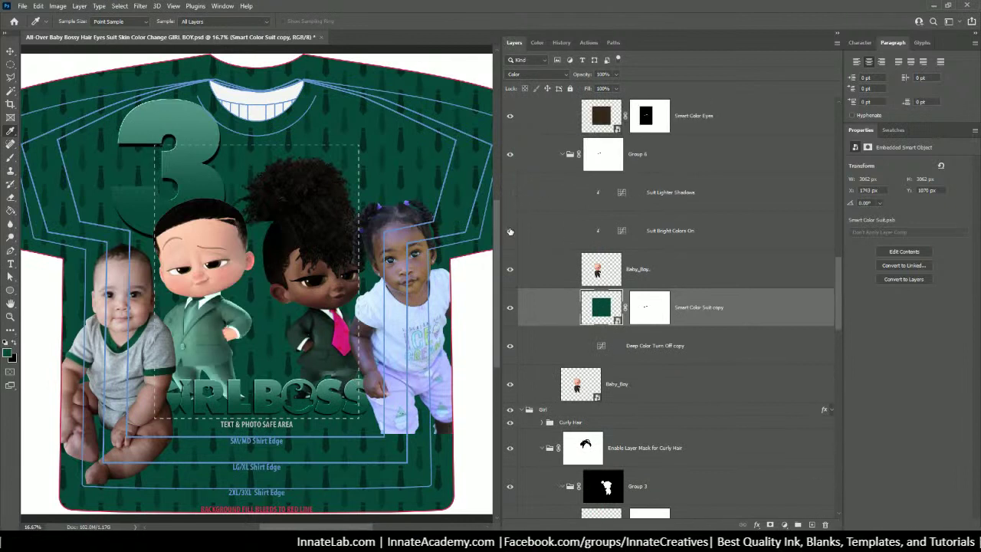
click(510, 230)
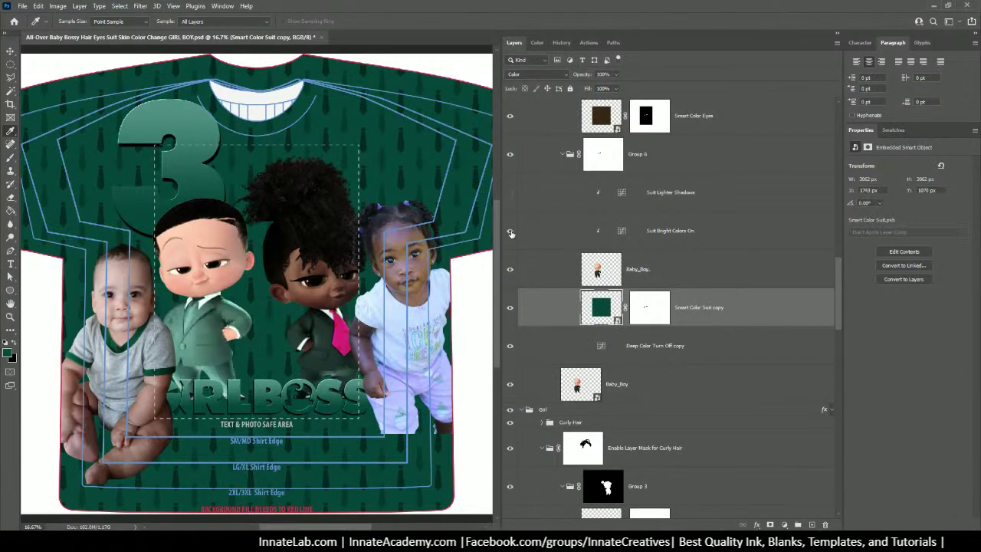
click(511, 347)
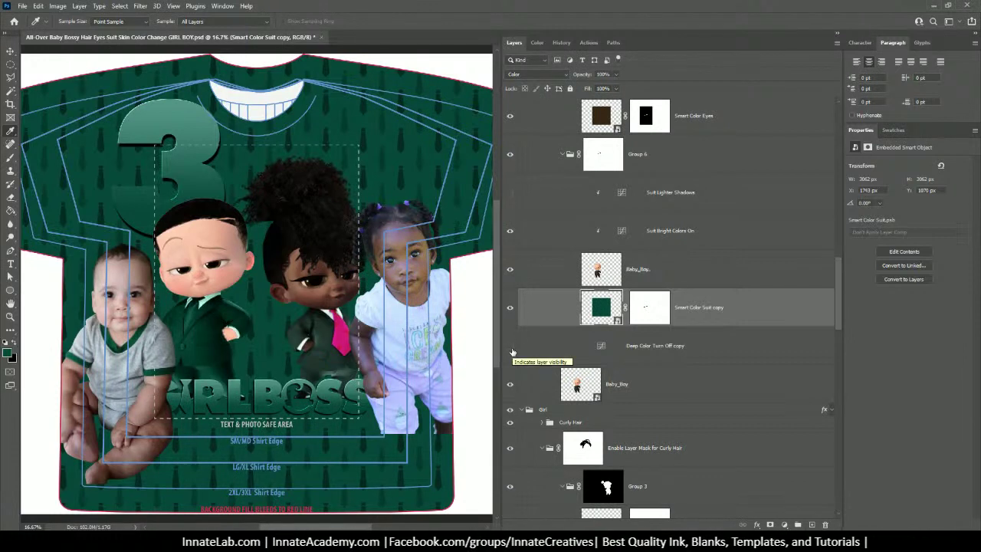
click(510, 347)
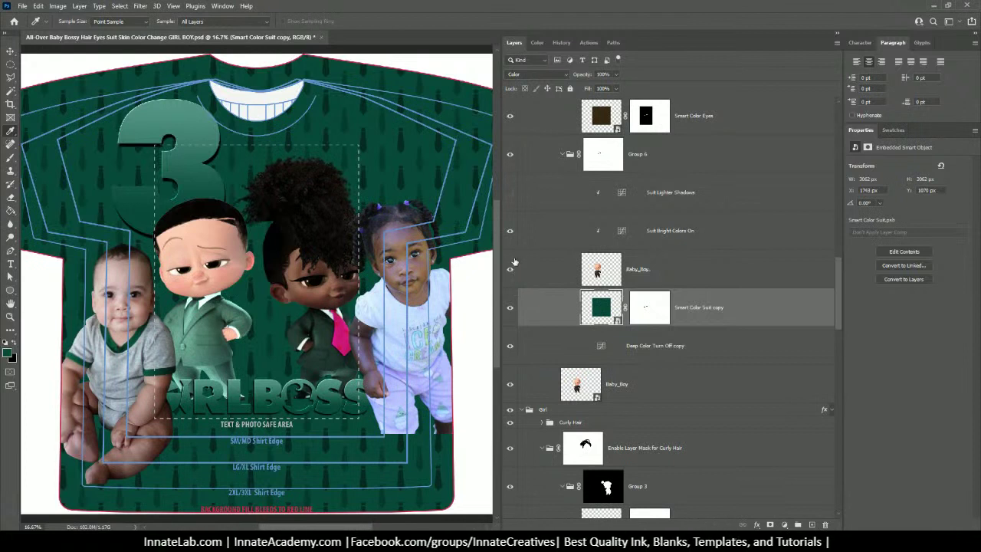
Compare the suit with Suit Lighter Shadows and Deep Color Turn Off copy shown and hidden, leaving both hidden
click(510, 192)
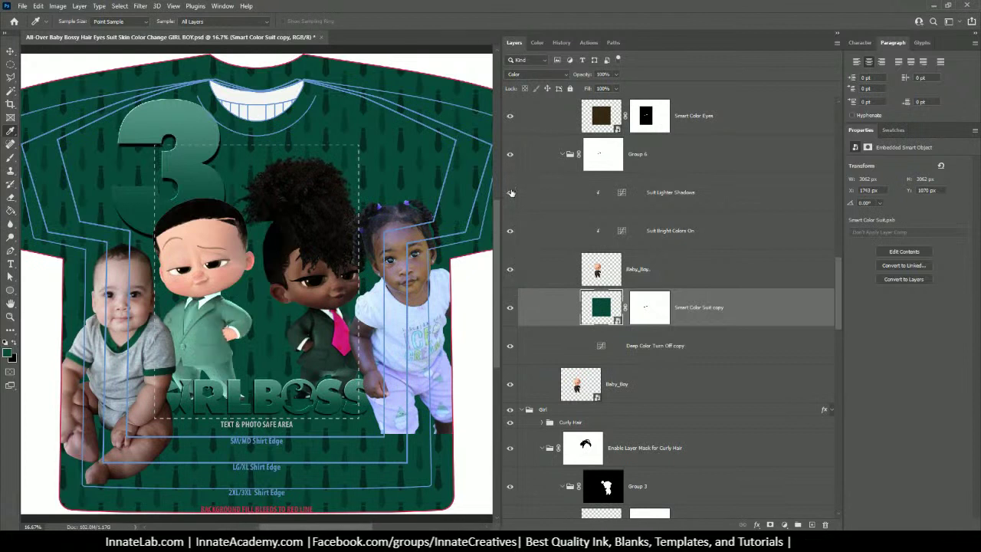
click(511, 193)
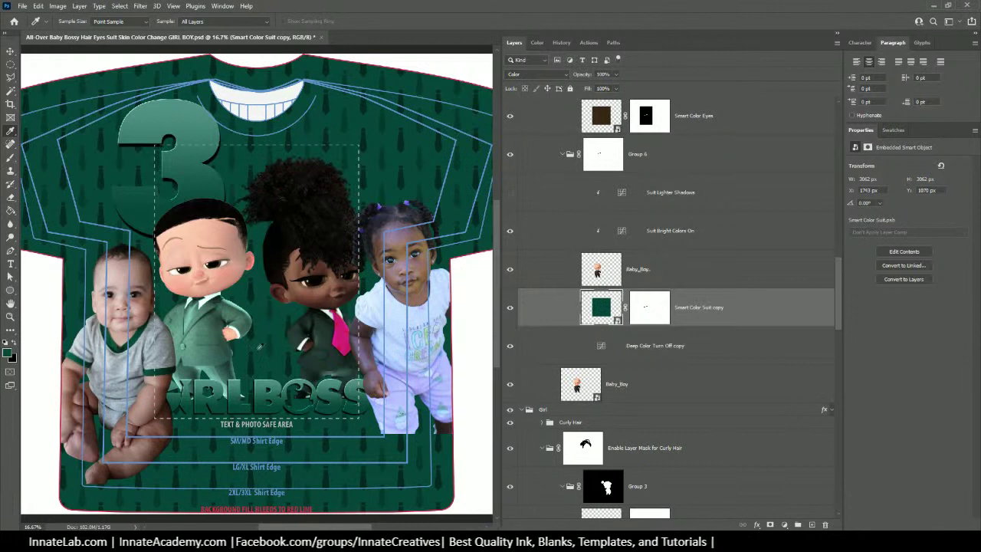
click(510, 347)
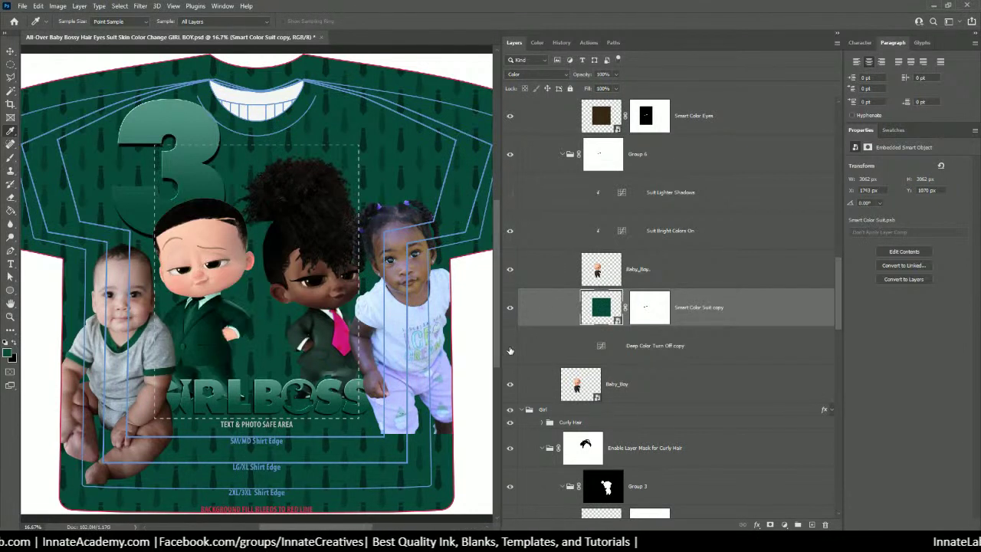
click(510, 347)
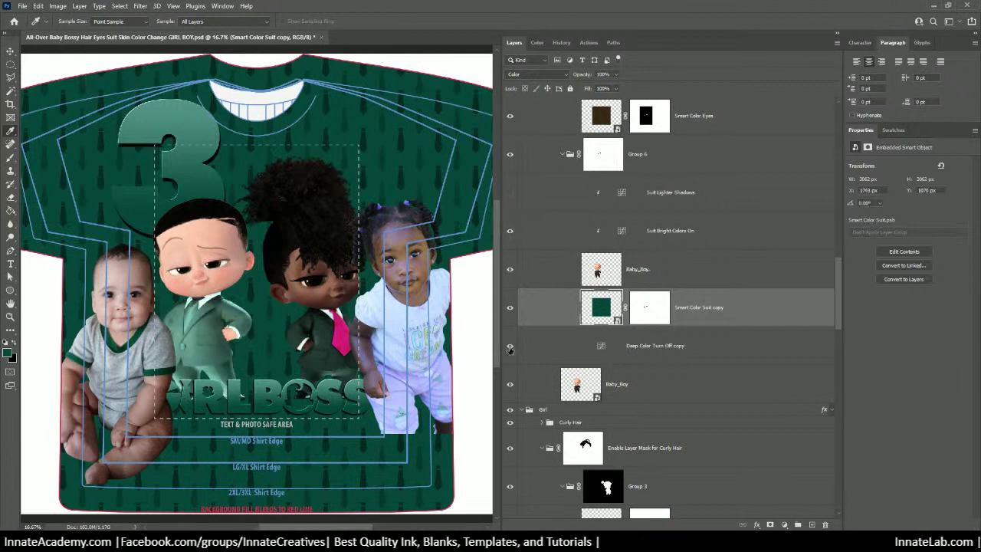
click(510, 347)
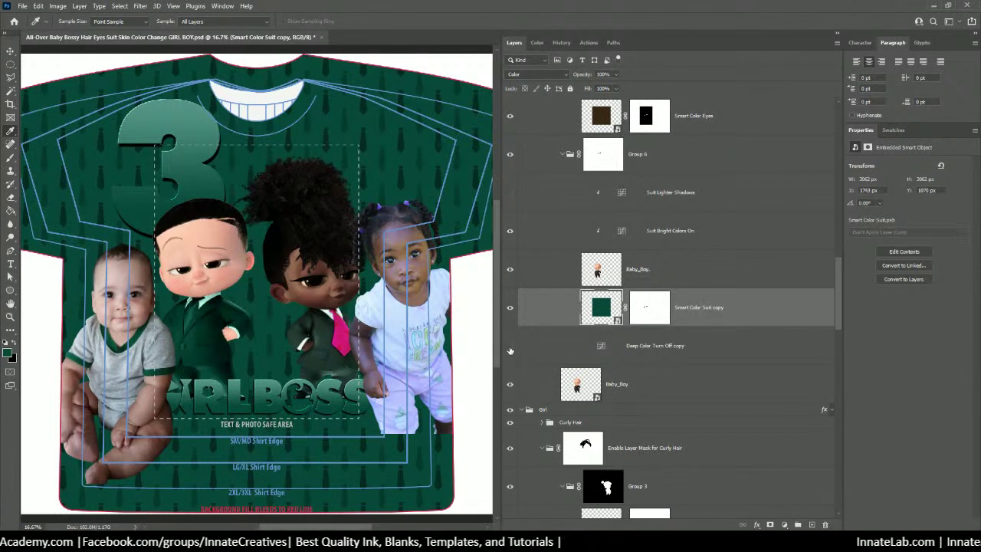
Show Suit Lighter Shadows again, check the two clipped suit adjustments and select Group 6
click(678, 229)
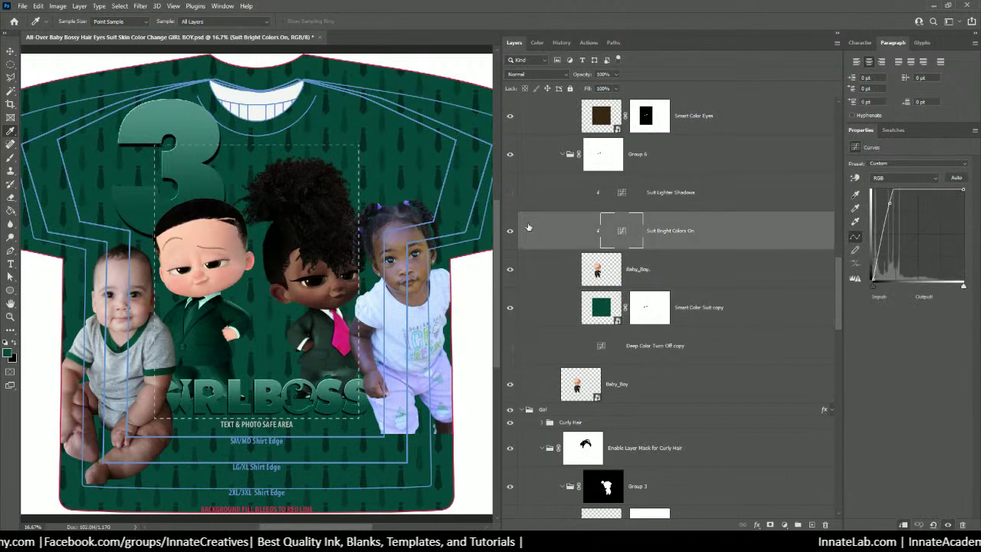
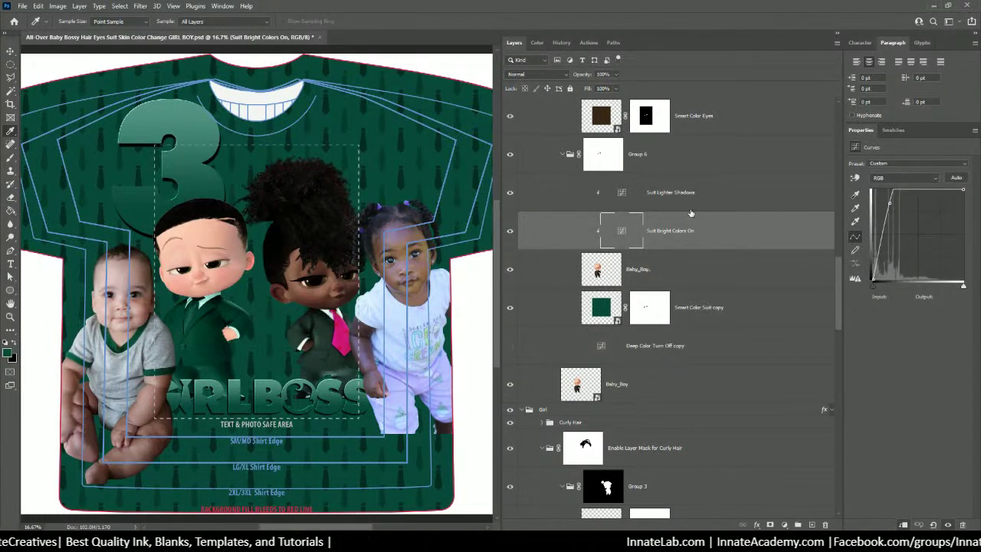
click(677, 192)
click(647, 157)
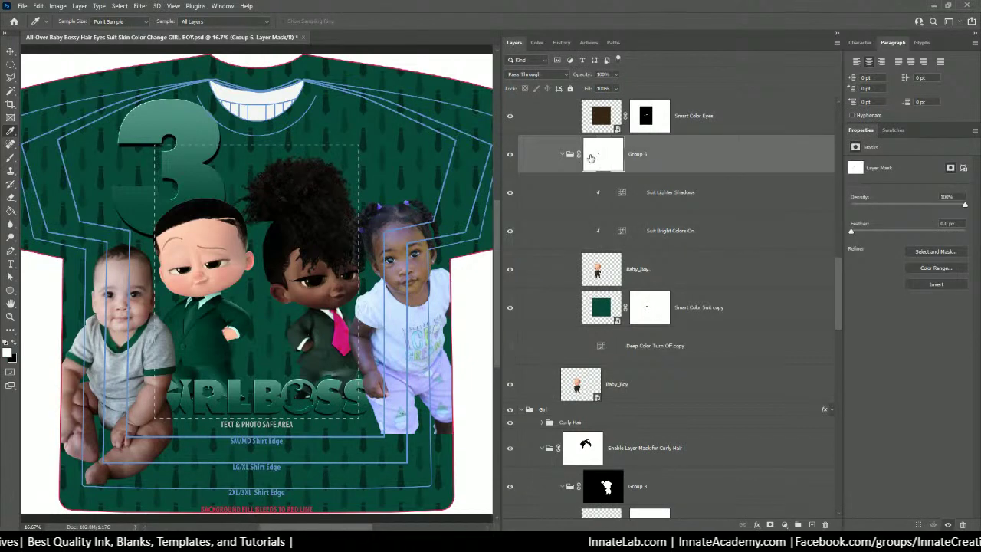
Make black the foreground color and outline the boy's left collar flap with a closed Pen tool shape
key(ctrl+plus)
key(ctrl+plus)
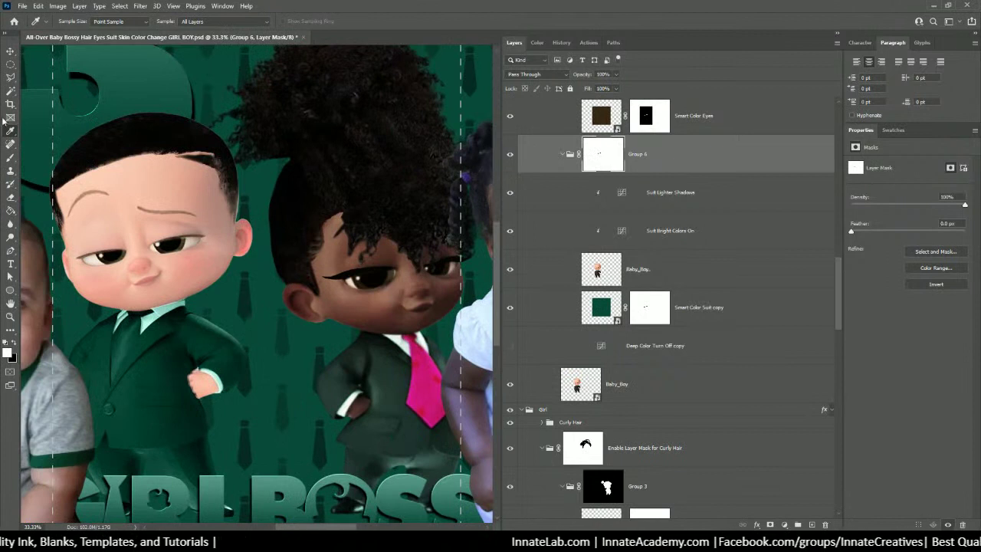
click(10, 157)
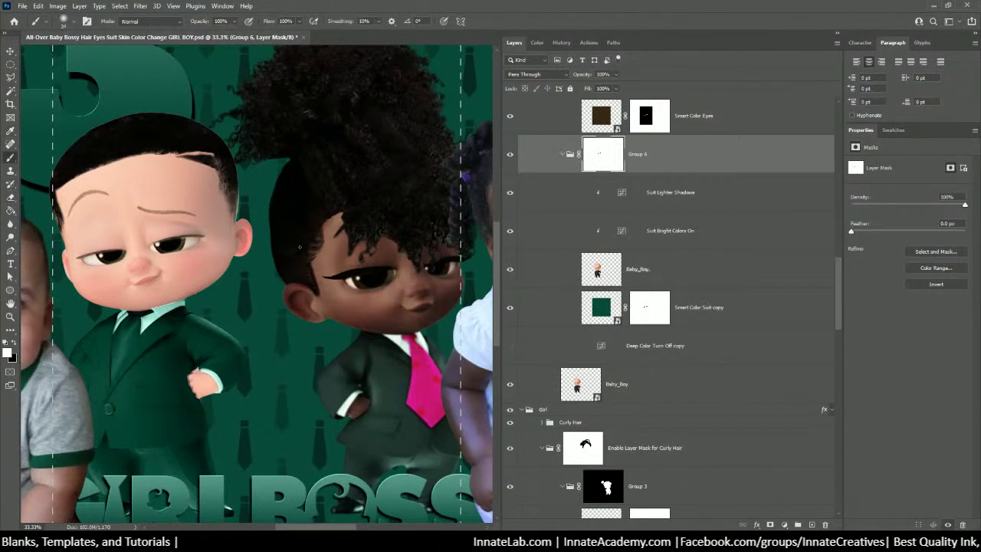
click(14, 344)
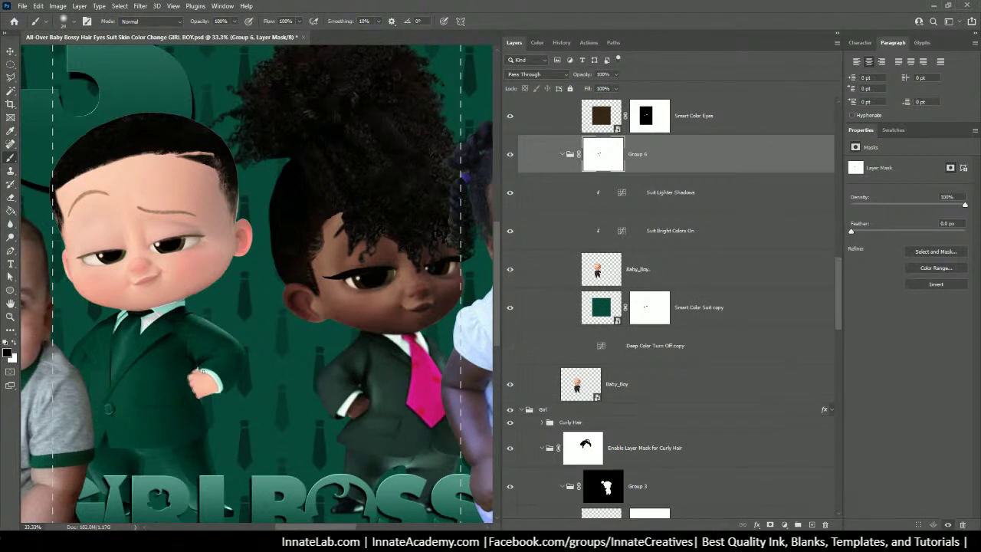
key(ctrl+plus)
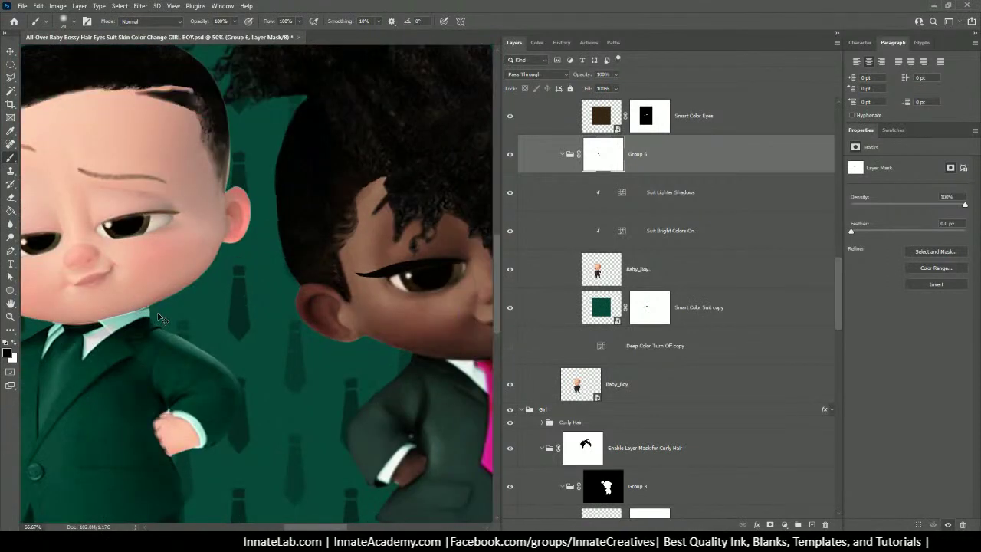
key(ctrl+plus)
drag(276, 308, 280, 285)
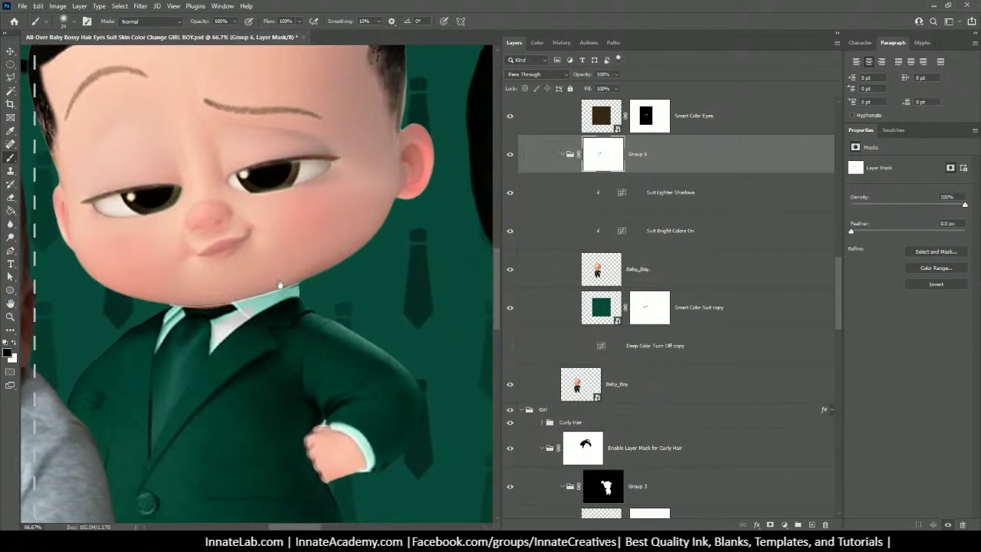
click(10, 250)
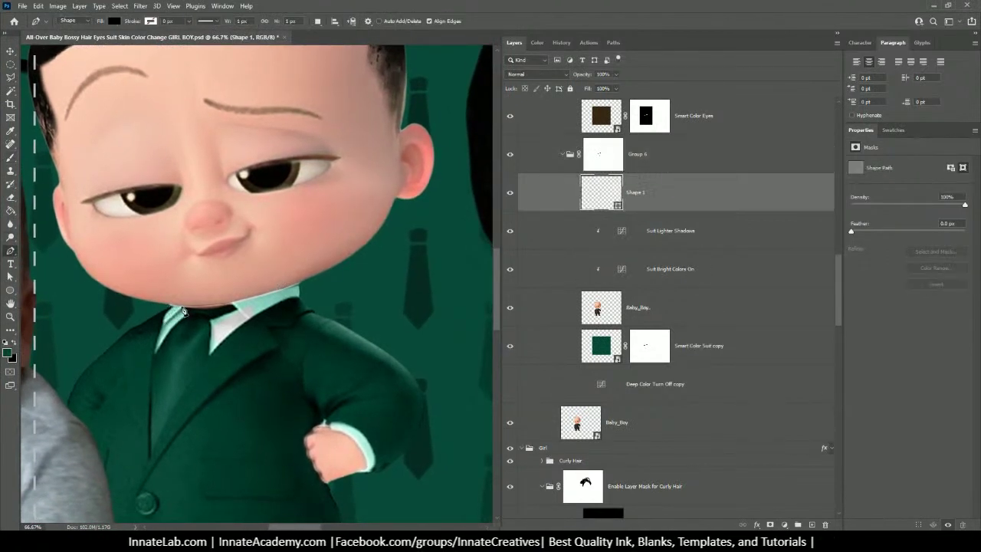
click(170, 310)
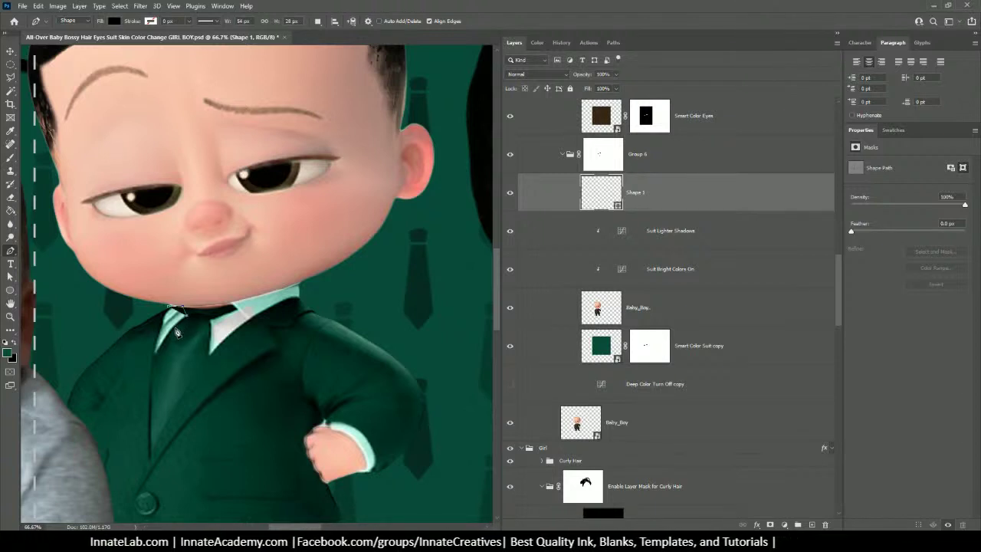
click(170, 337)
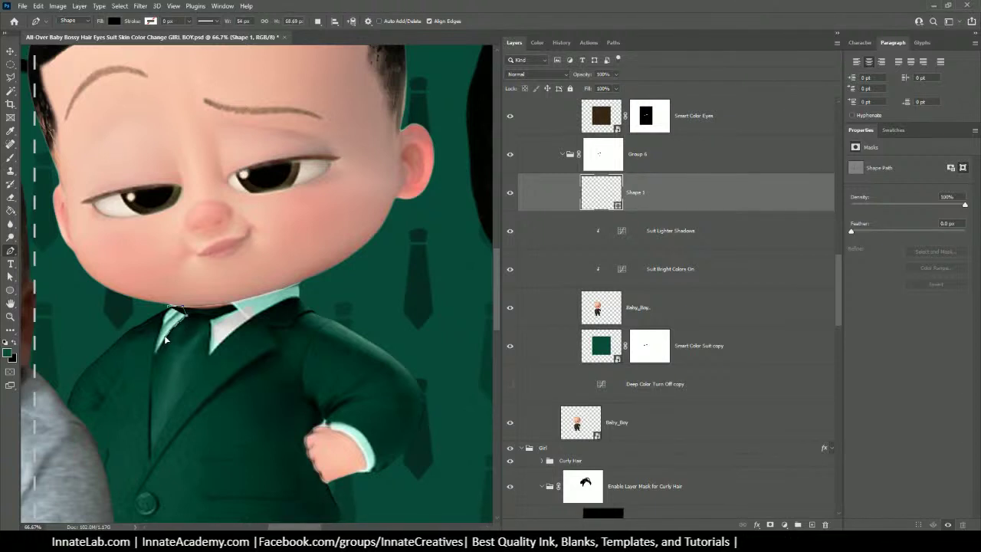
click(155, 355)
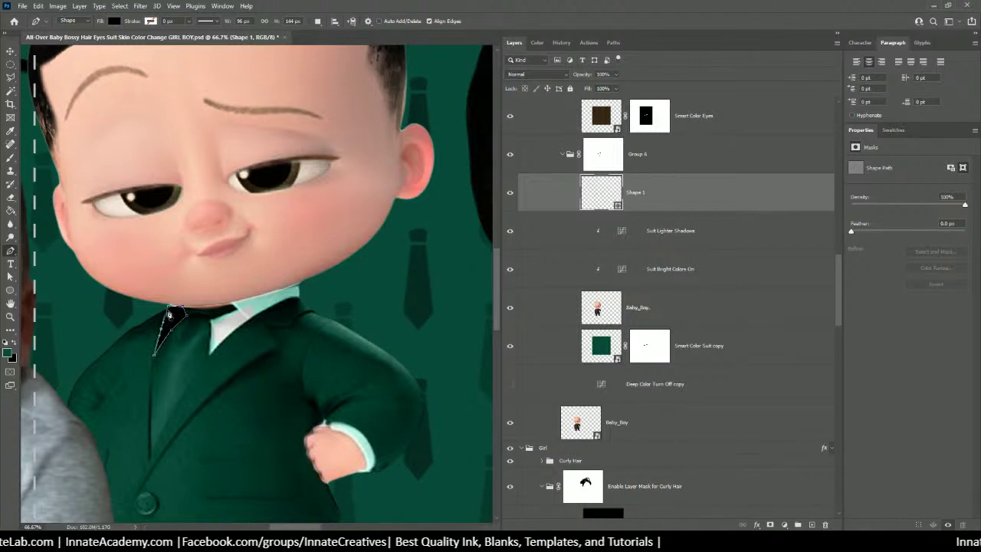
click(174, 312)
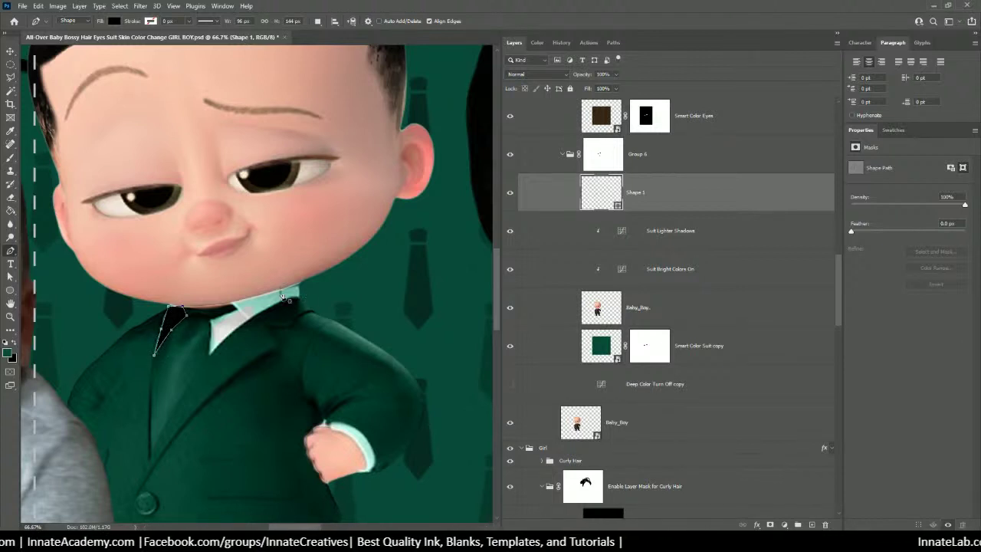
Set the Pen tool to Path mode, then paint the Shape 1 outline area black on Group 6's mask and deselect
click(77, 20)
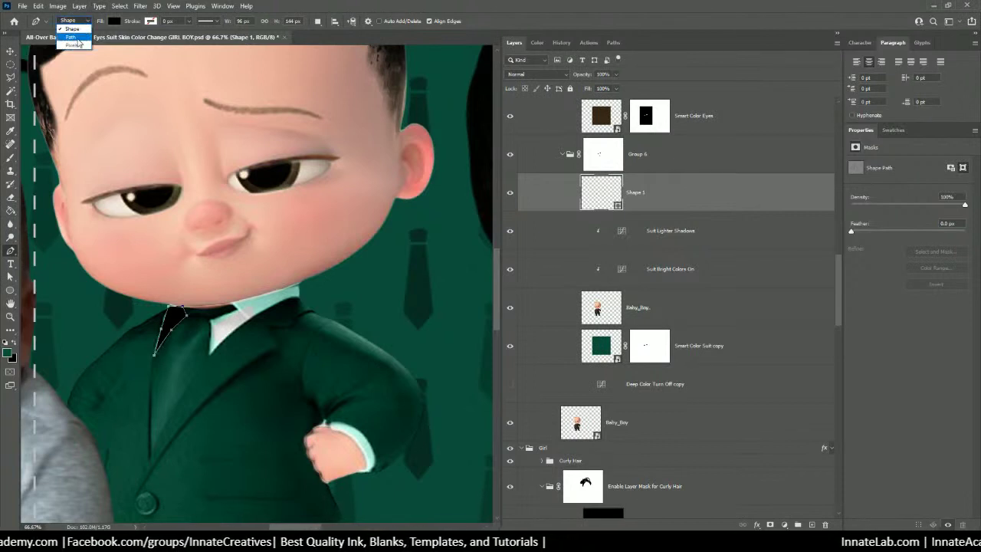
click(83, 38)
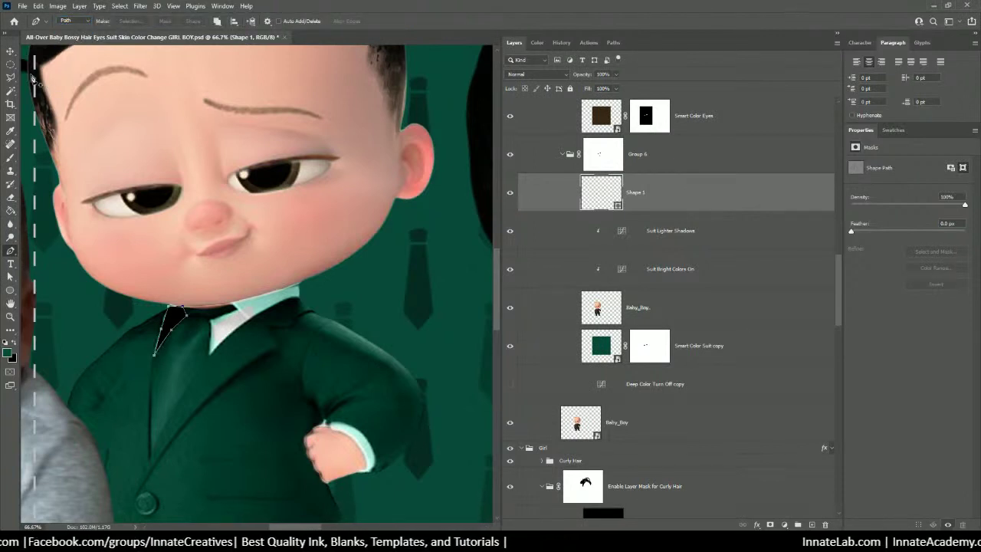
ctrl+click(601, 193)
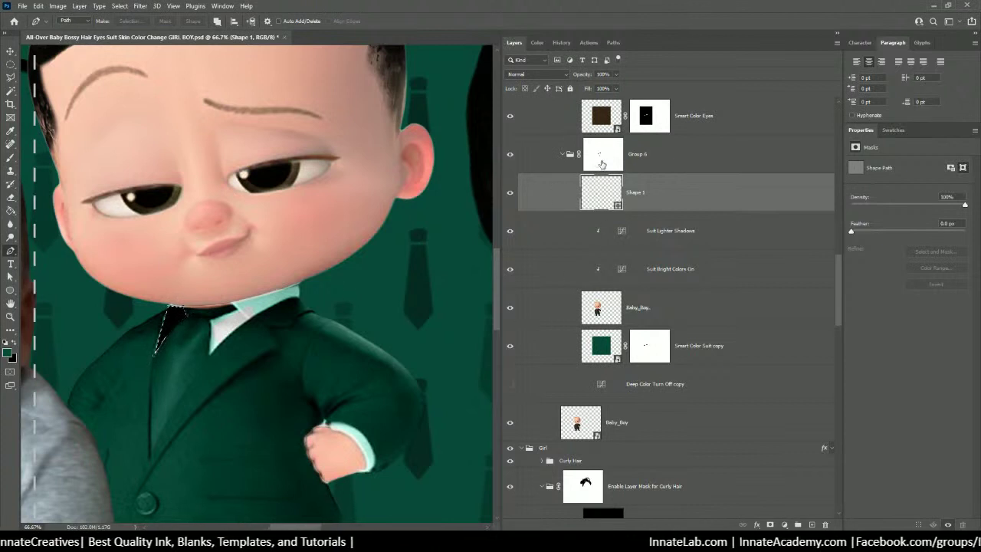
click(602, 155)
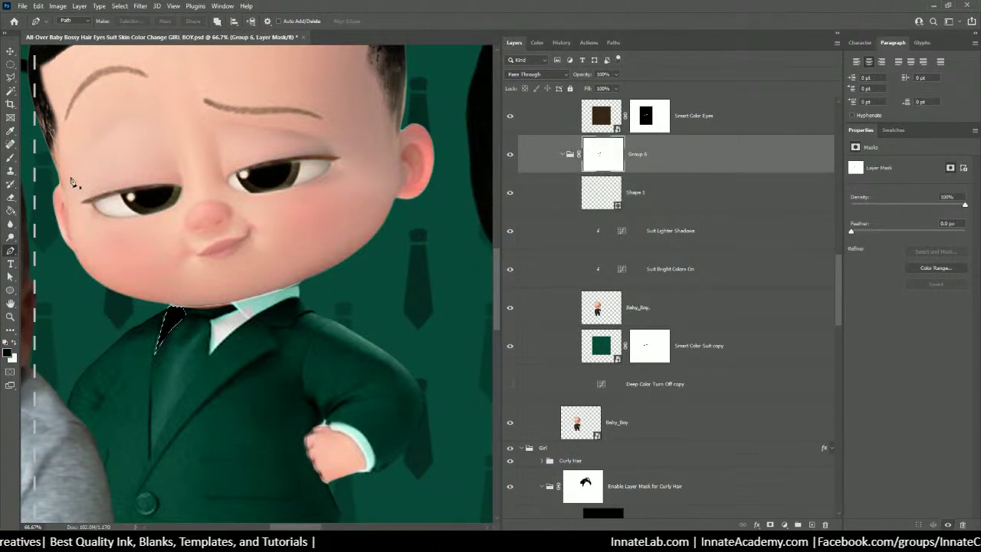
click(10, 157)
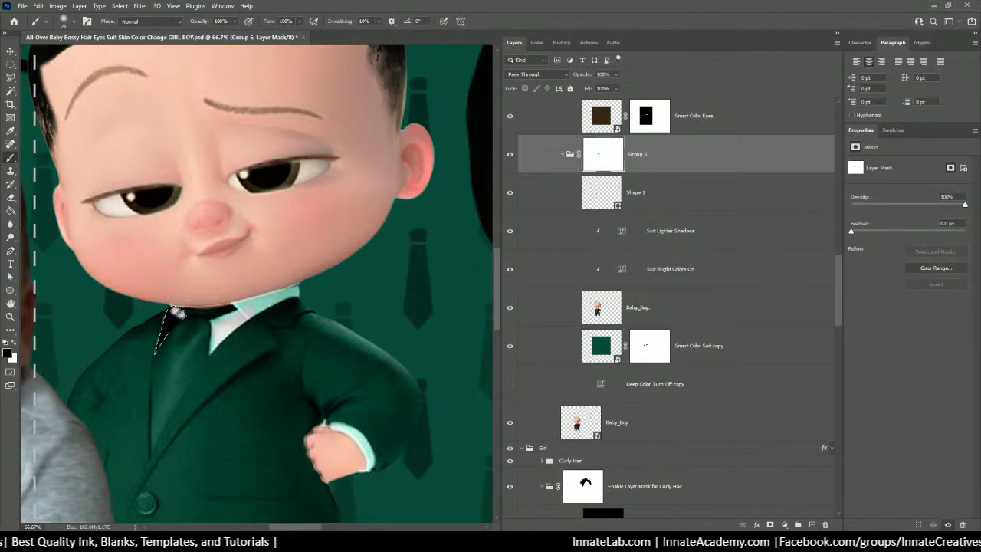
drag(178, 311, 152, 357)
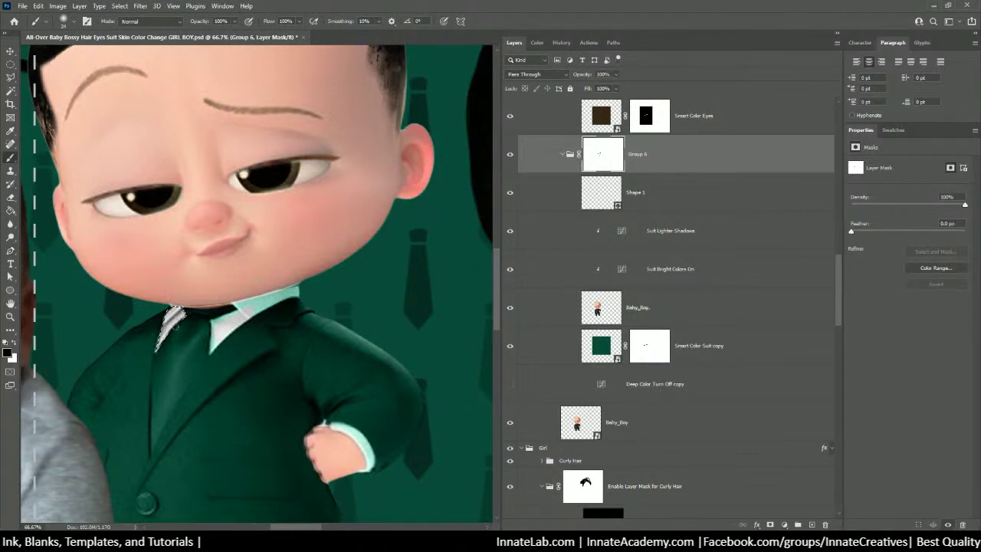
key(ctrl+d)
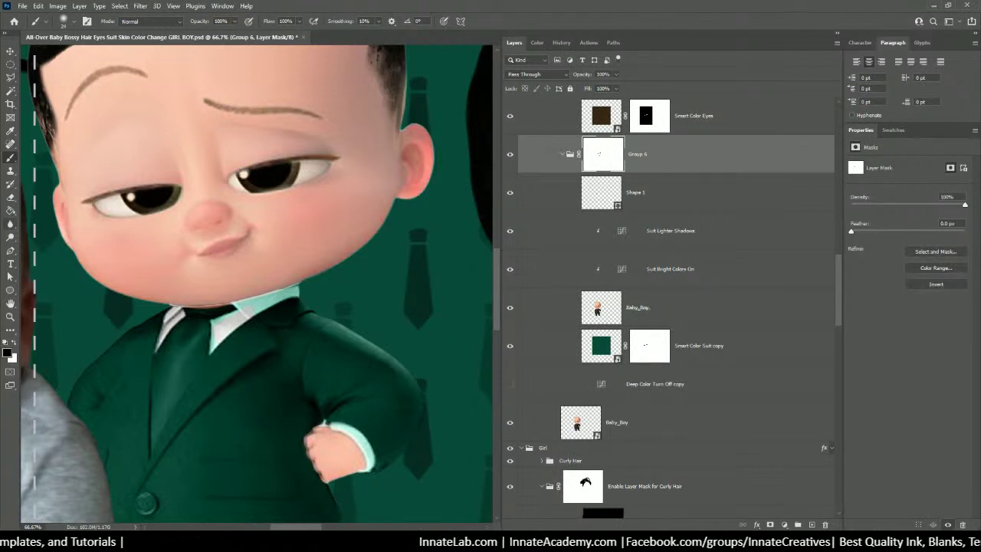
Paint the boy's right collar flap black on Group 6's mask within a pen-path selection feathered 1 pixel
click(10, 252)
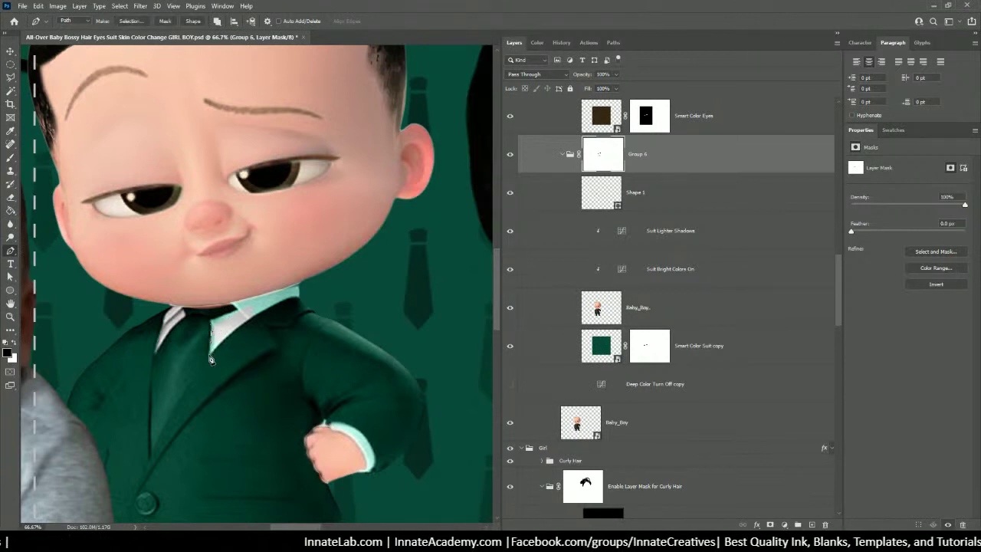
click(254, 316)
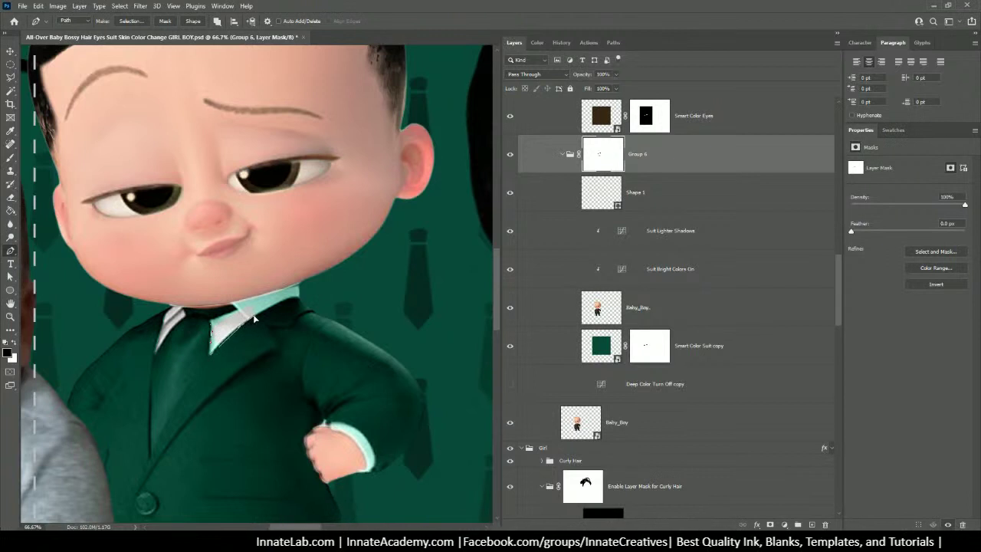
click(291, 301)
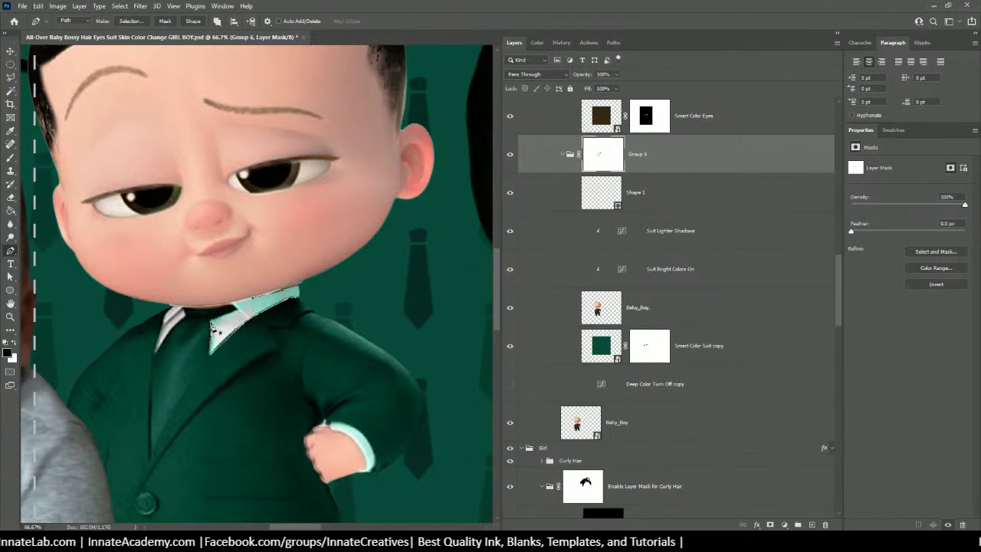
click(142, 22)
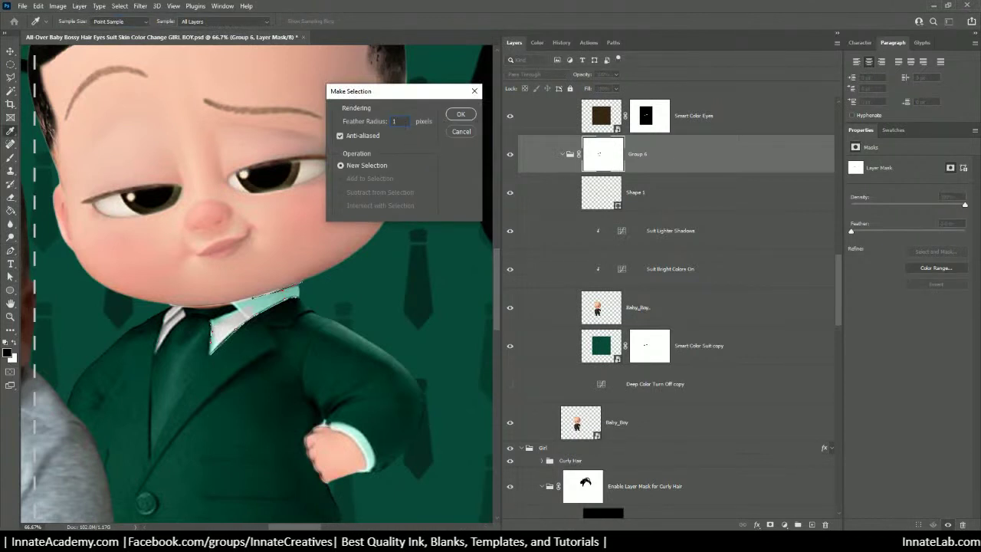
text(1)
key(Return)
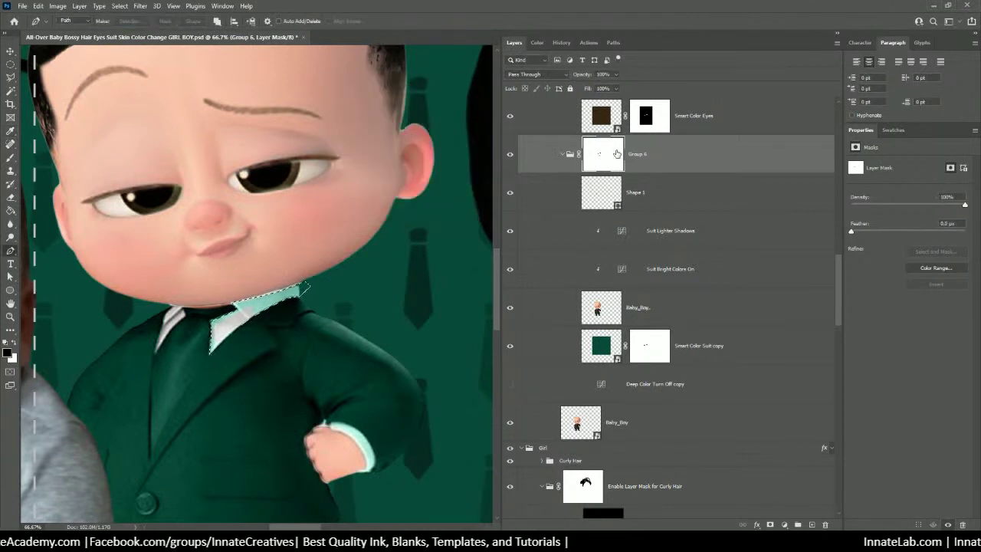
click(11, 157)
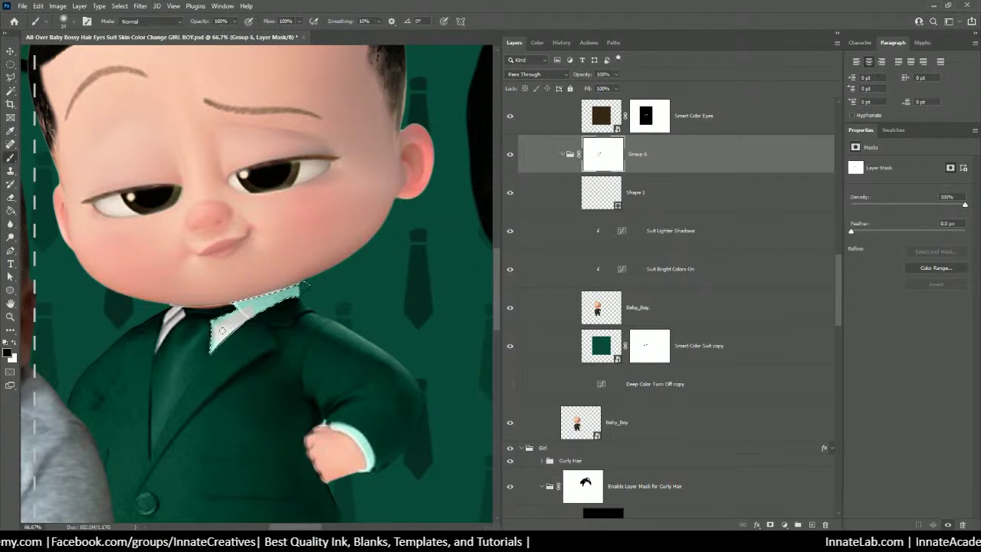
mouse_move(221, 329)
mouse_down()
mouse_move(243, 305)
mouse_move(238, 319)
mouse_move(247, 321)
mouse_move(213, 345)
mouse_move(306, 279)
mouse_move(247, 296)
mouse_move(273, 300)
mouse_up()
Trace the boy's shirt cuff with a closed pen path and convert it to a selection
scroll(268, 278, down, 4)
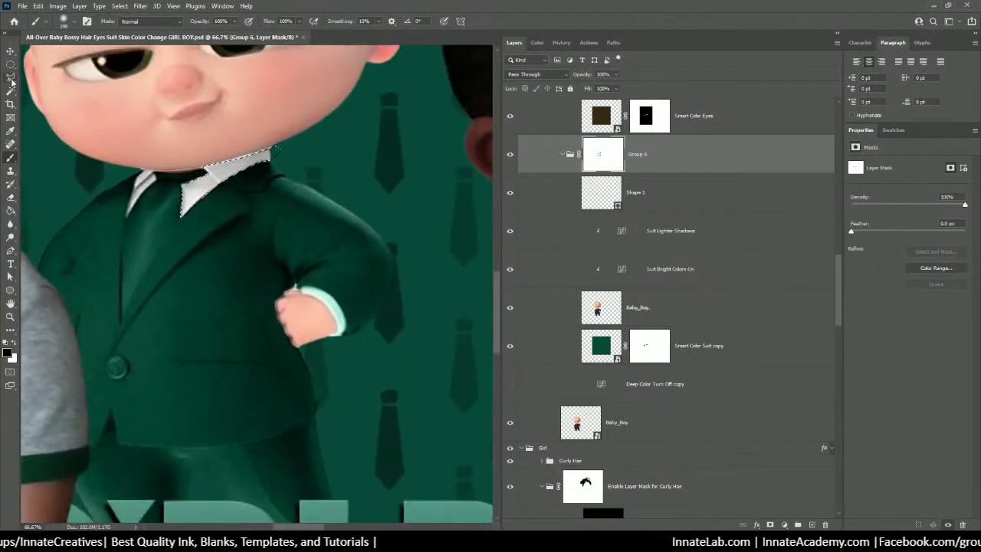
click(10, 250)
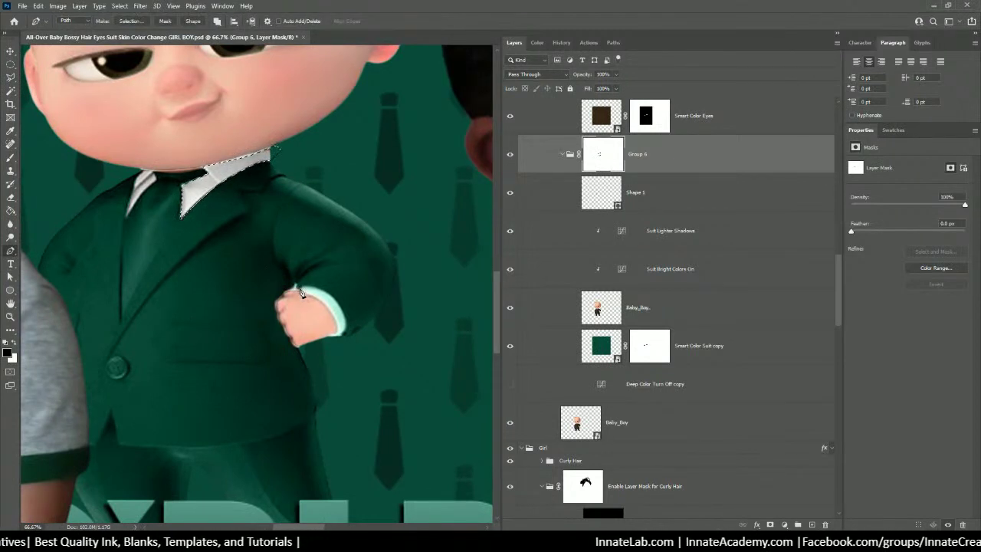
click(303, 295)
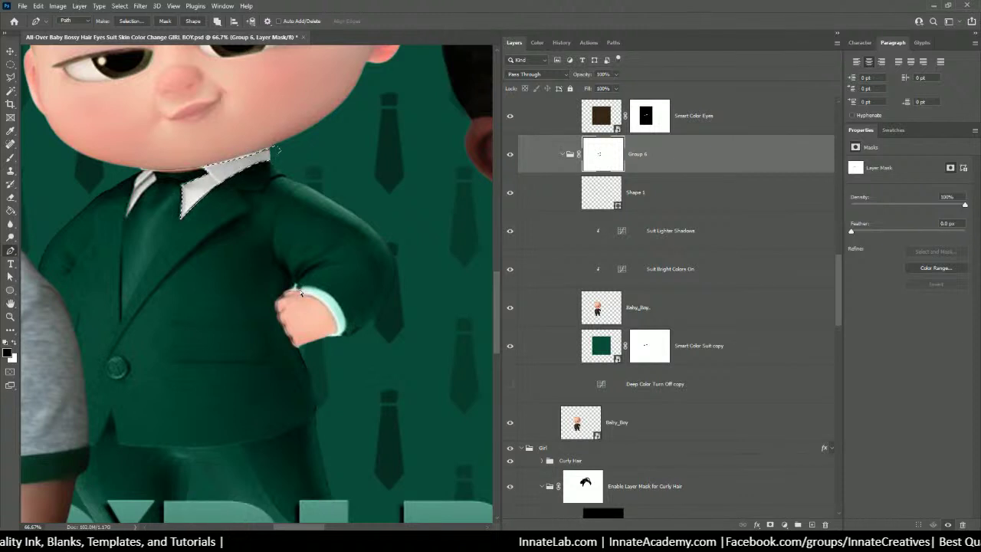
key(ctrl+f)
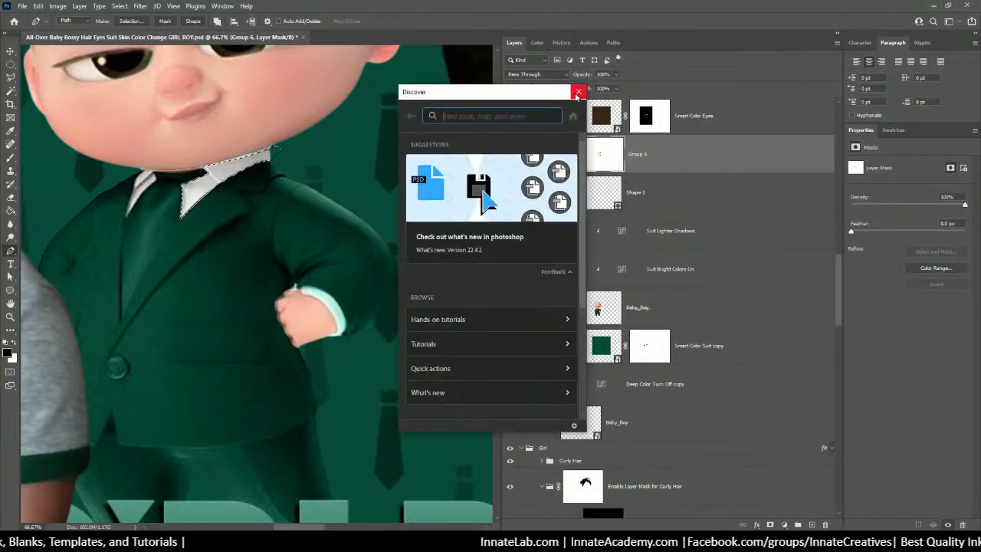
key(Escape)
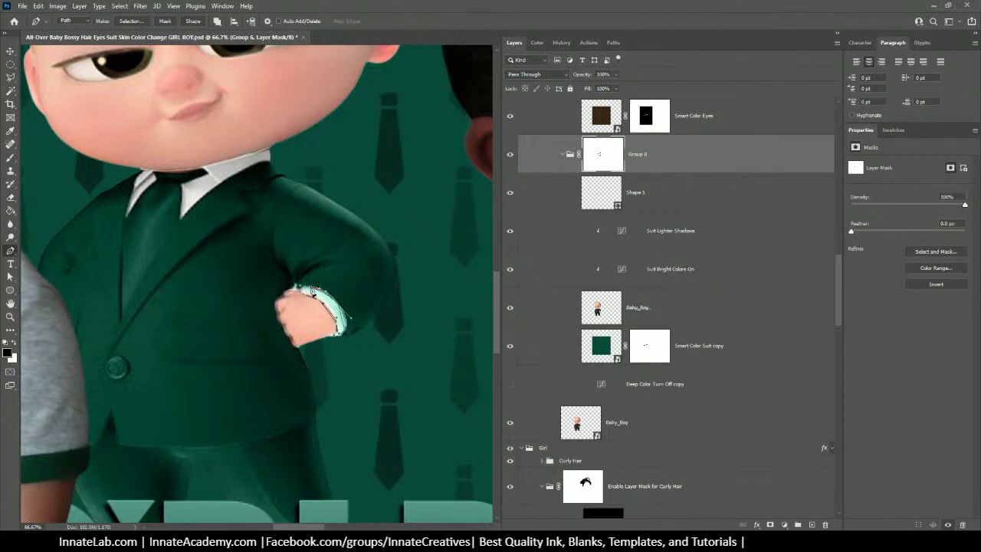
click(129, 23)
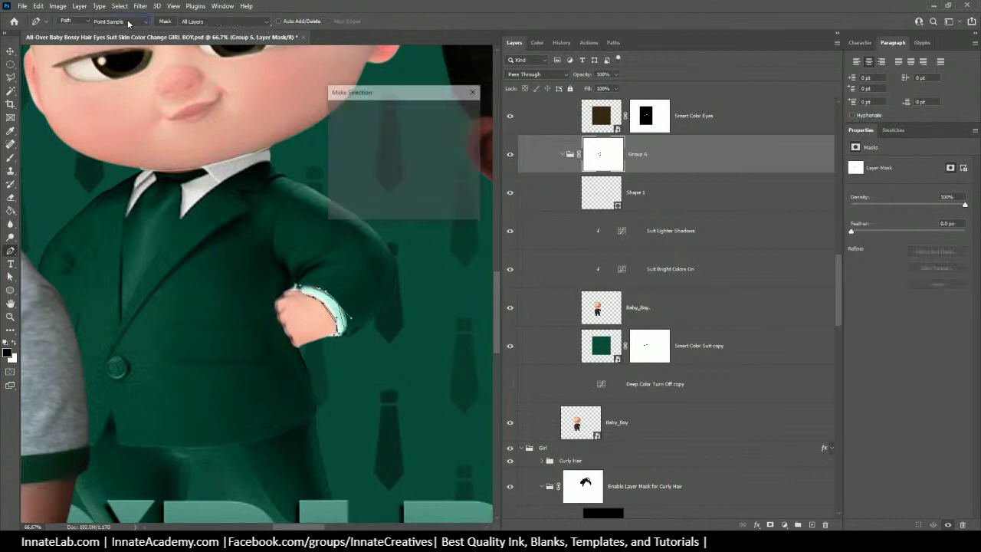
click(461, 115)
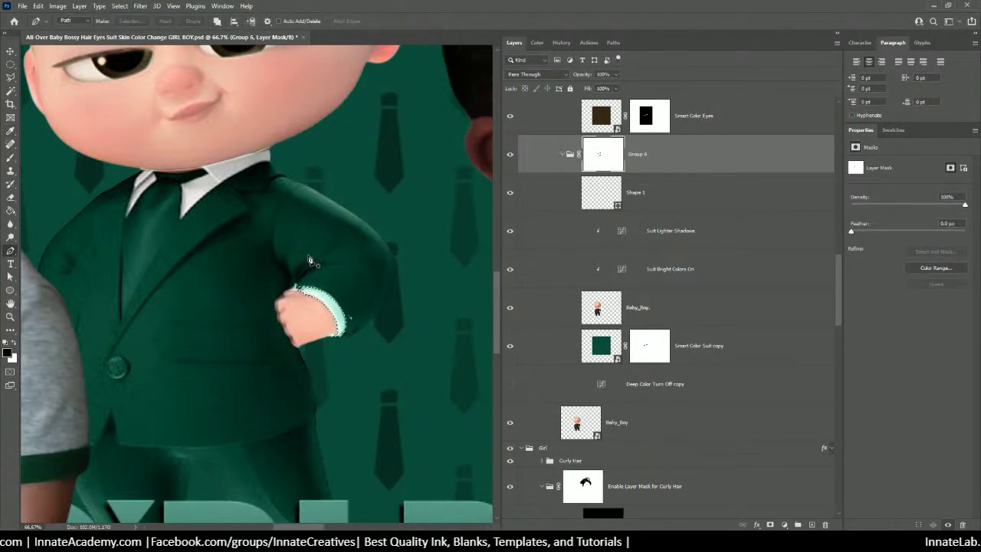
Brush black over the selected cuff on Group 6's mask, then deselect and review the whole shirt
key(b)
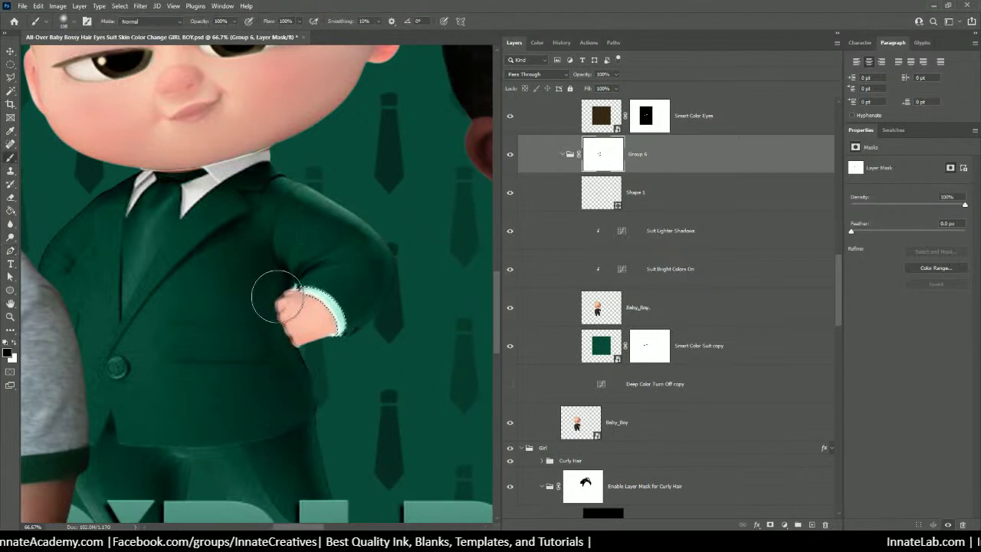
mouse_move(274, 285)
mouse_down()
mouse_move(303, 293)
mouse_move(345, 346)
mouse_up()
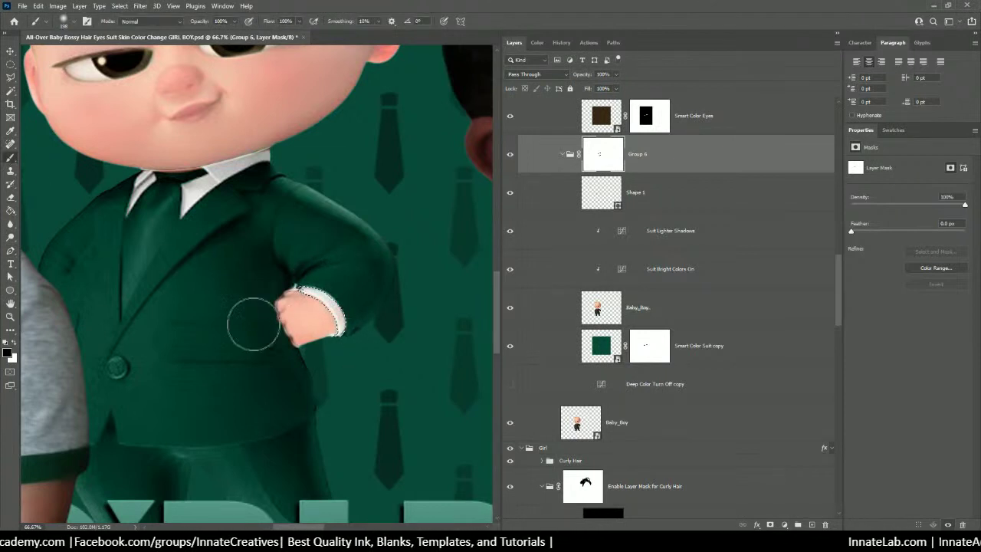
key(ctrl+d)
scroll(227, 276, down, 2)
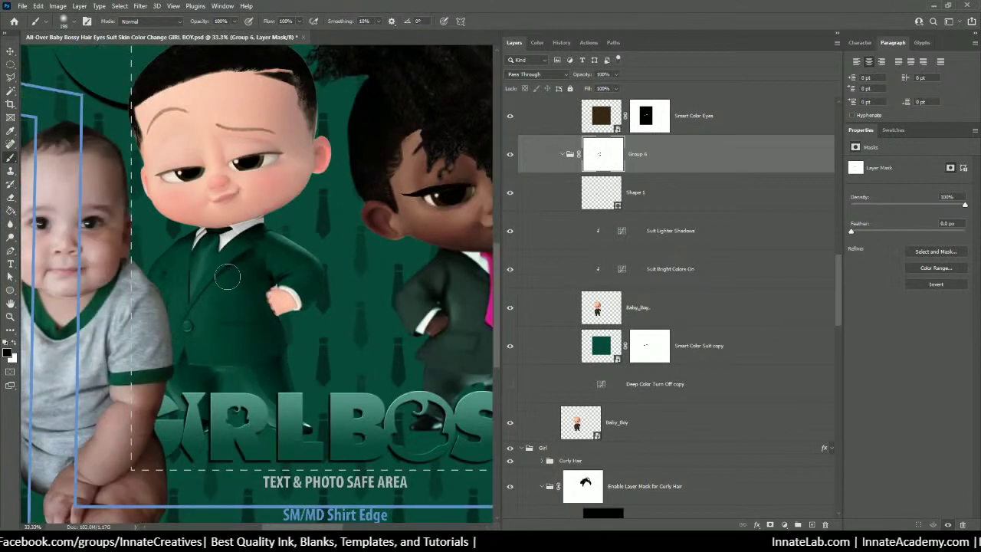
scroll(228, 277, down, 1)
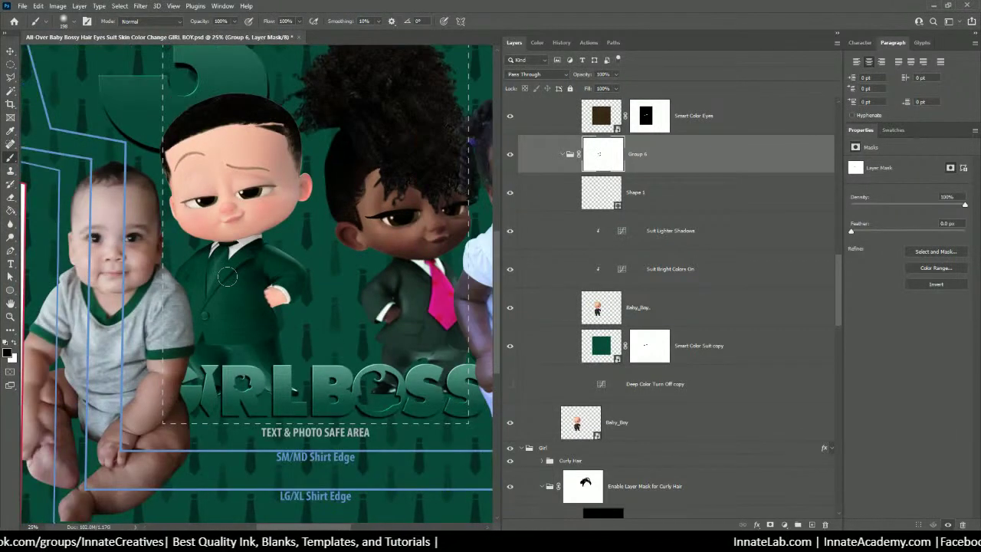
scroll(228, 277, down, 1)
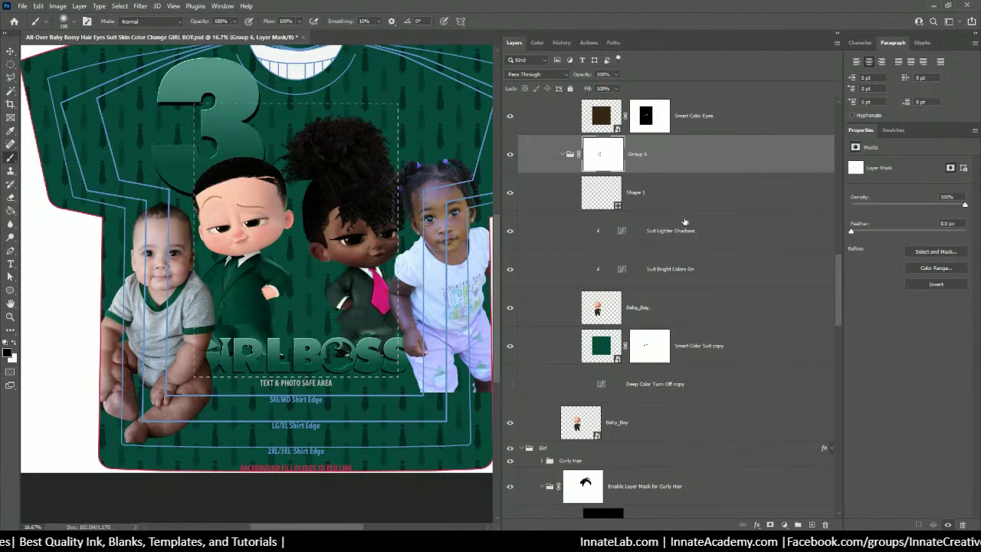
Add a white outside stroke of about 16 px to the Name layer holding the GIRLBOSS lettering
click(684, 153)
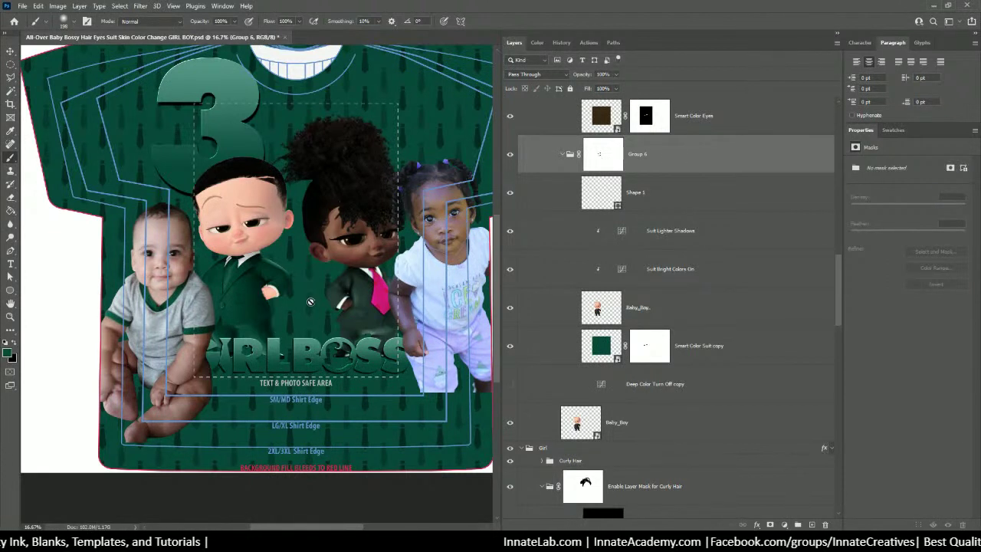
drag(311, 300, 291, 294)
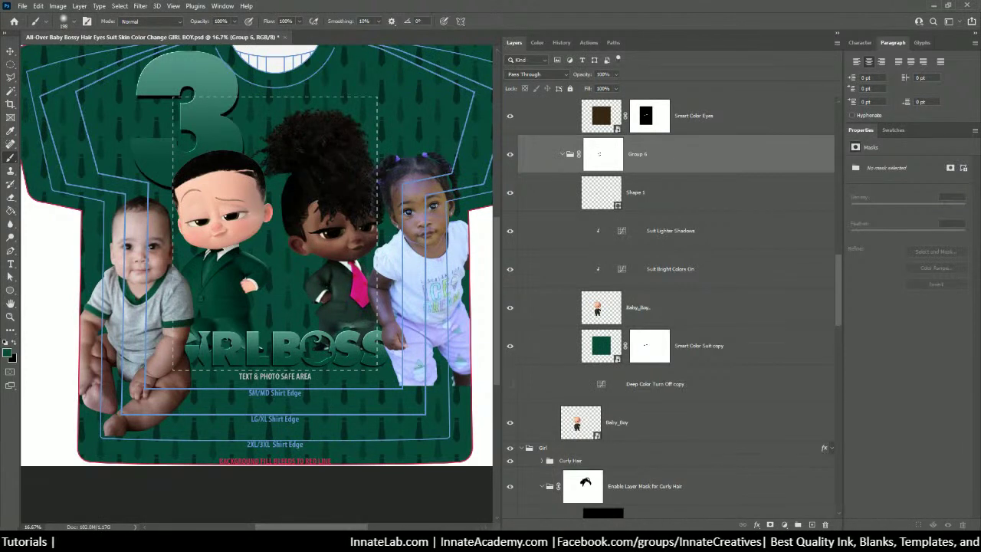
click(10, 52)
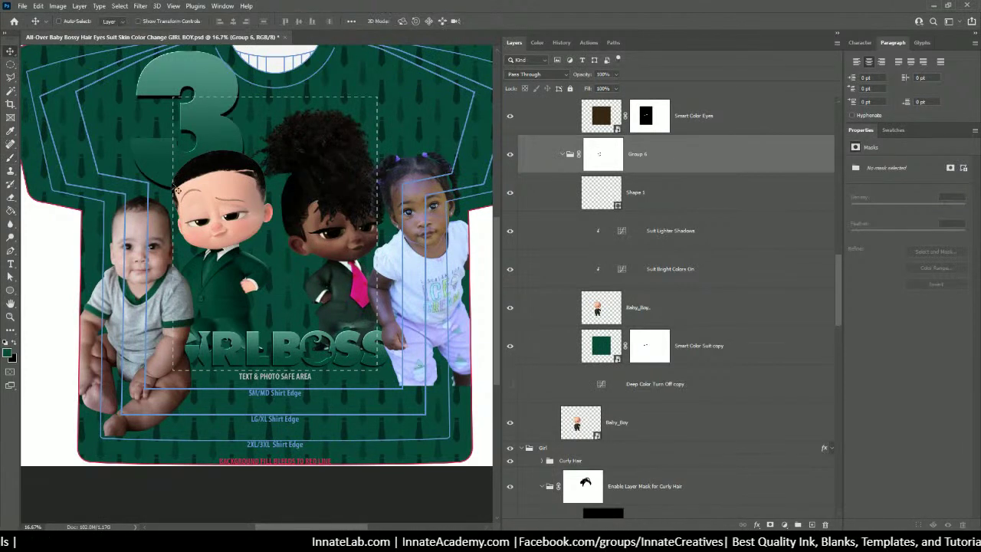
right_click(285, 344)
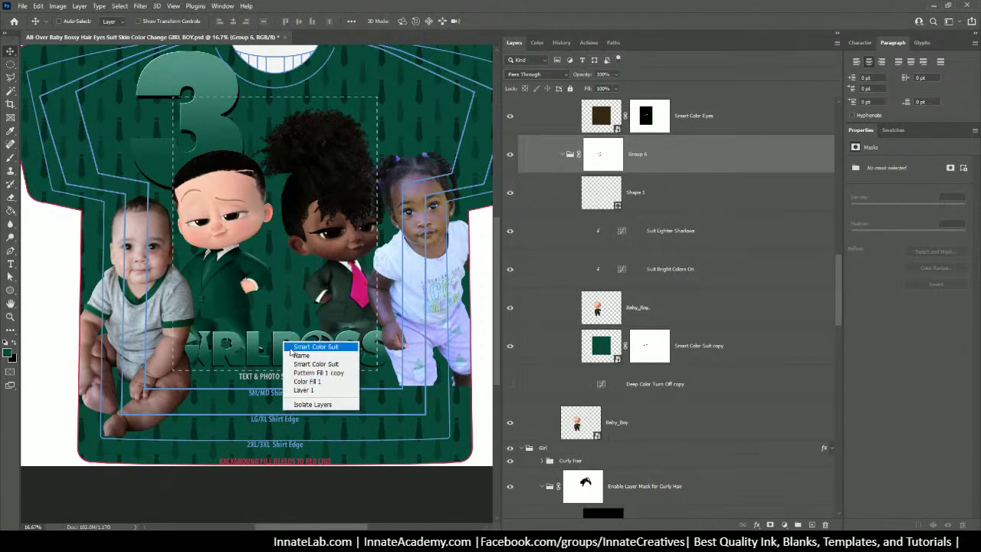
click(293, 355)
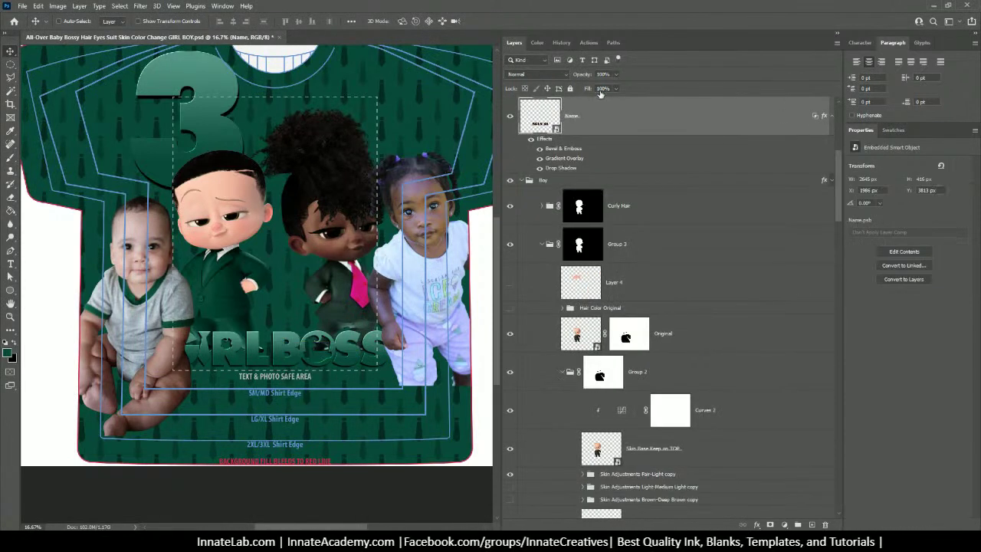
double_click(541, 138)
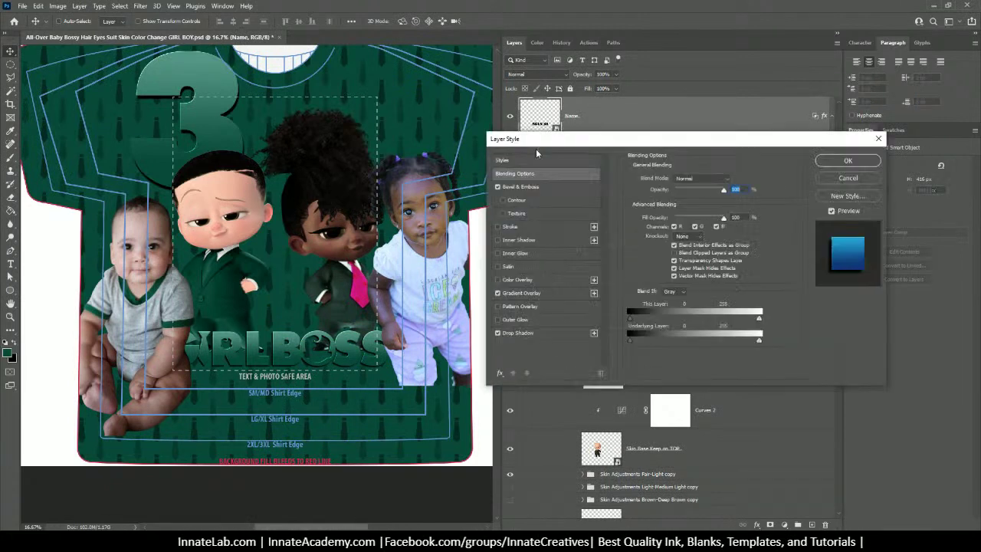
click(500, 228)
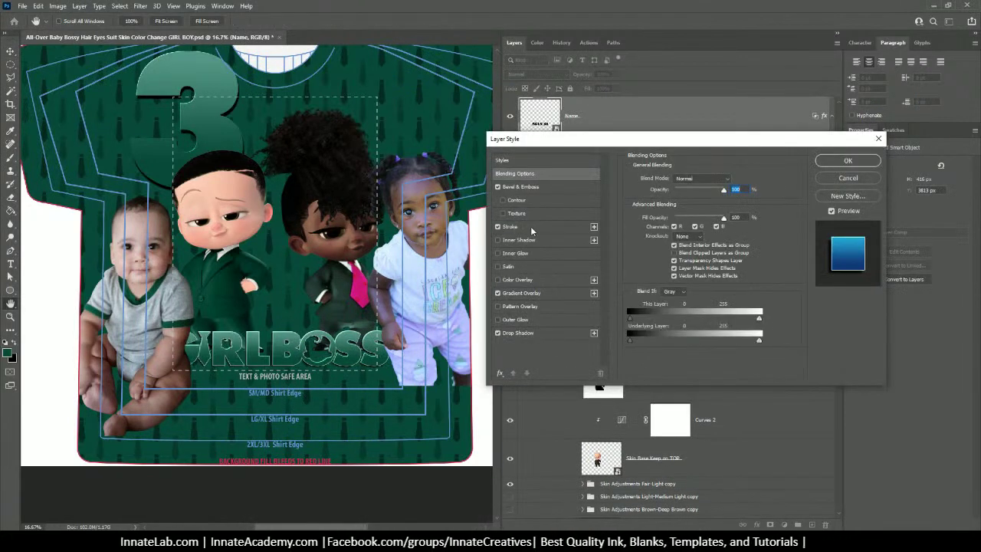
click(531, 228)
drag(668, 180, 671, 181)
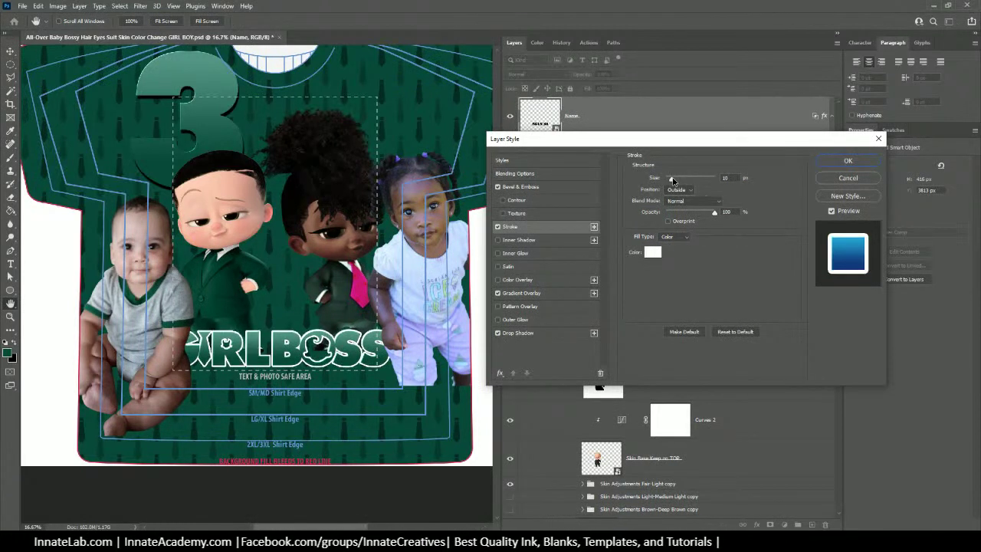
Add a second stroke above the white one on the Name layer, coloured black (000000) and 10 px wide
click(594, 227)
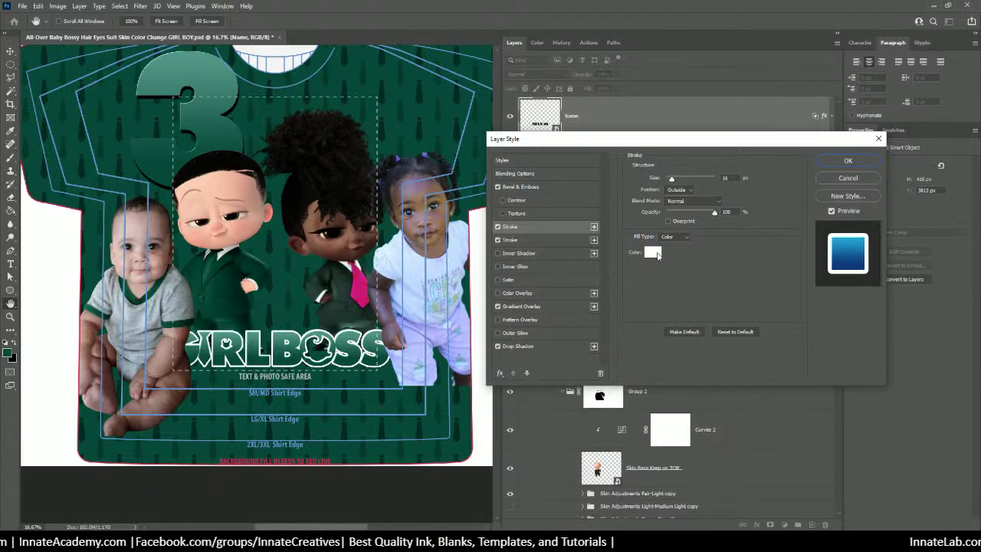
click(652, 252)
drag(623, 233, 597, 263)
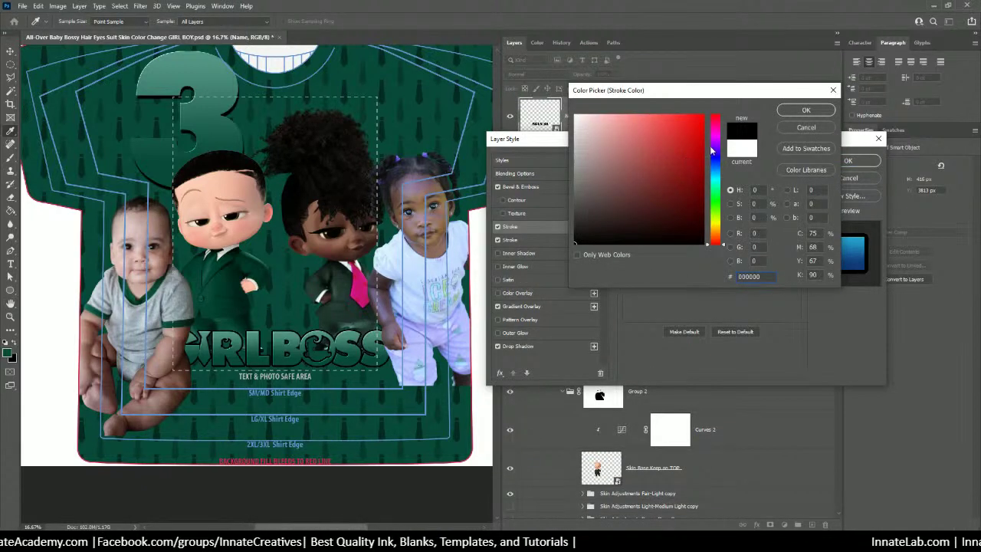
click(786, 115)
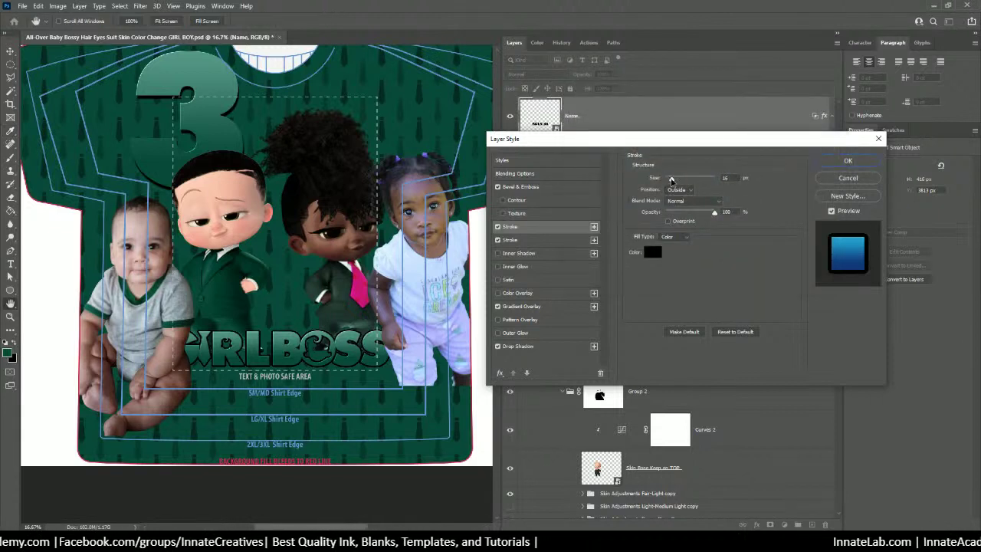
drag(671, 181, 670, 181)
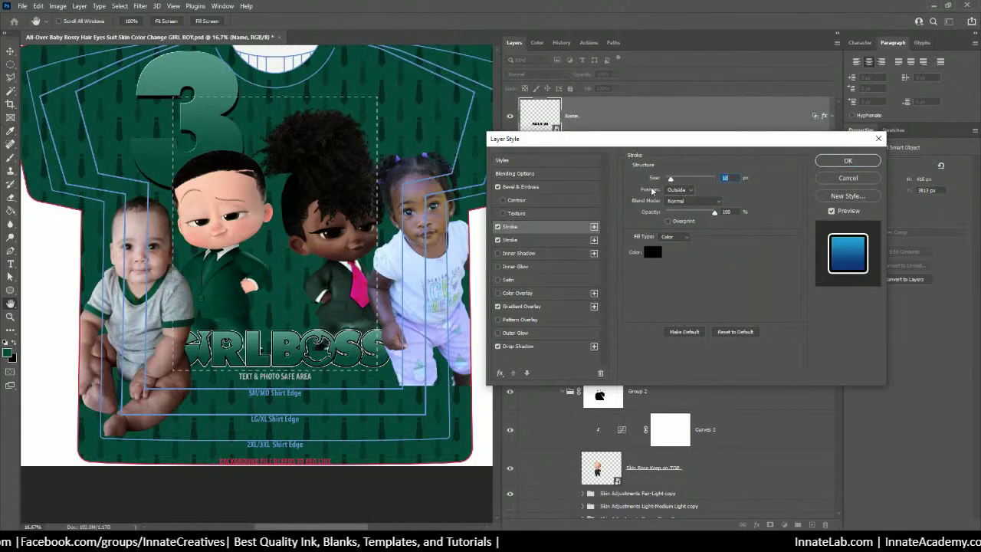
Widen the Name layer's lower white stroke so that it extends beyond the black stroke
click(561, 240)
mouse_move(672, 178)
mouse_down()
mouse_move(705, 186)
mouse_move(674, 189)
mouse_up()
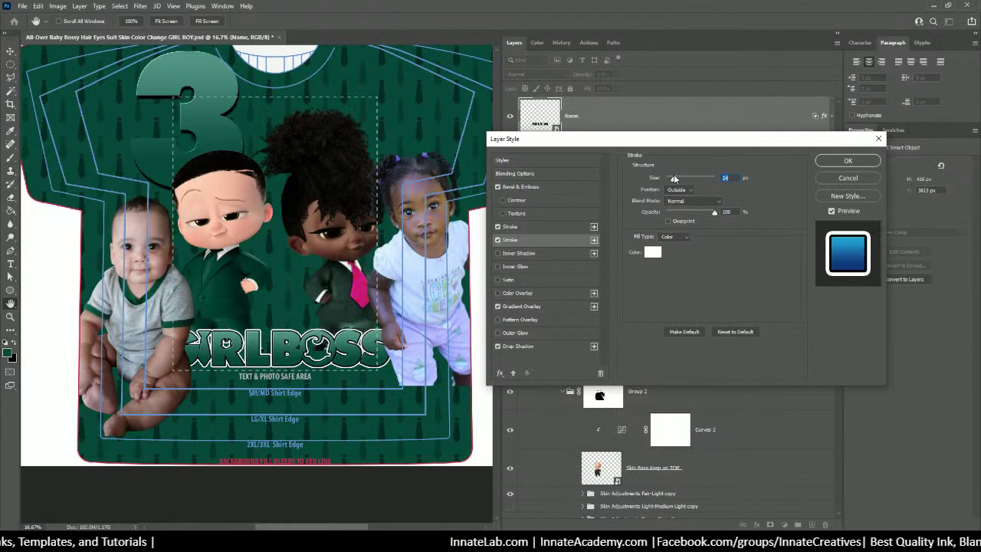
text(21)
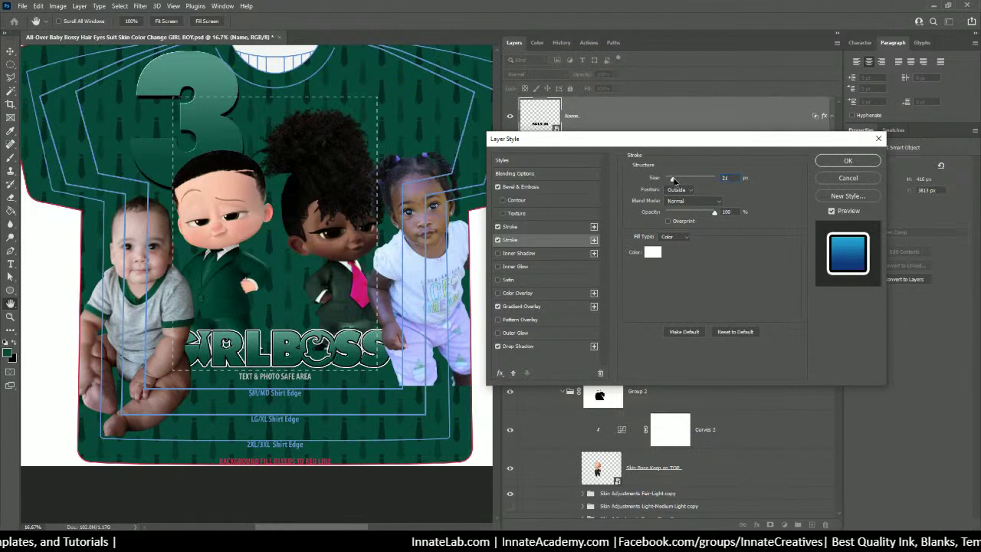
key(ctrl+z)
Set the Name layer's drop shadow to distance 24 px, spread 72% and size 65 px, and apply the layer style
click(536, 347)
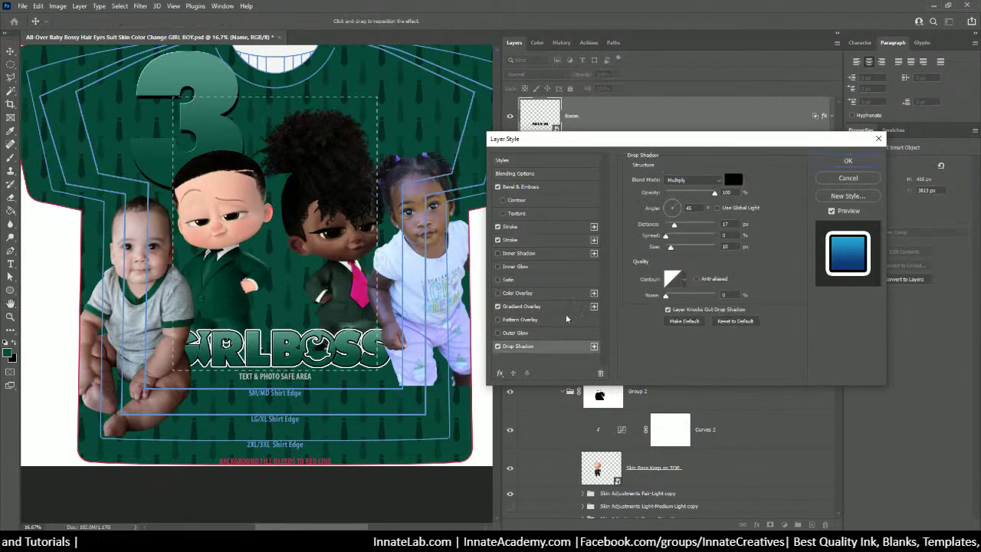
drag(669, 225, 682, 226)
drag(665, 235, 670, 236)
mouse_move(671, 247)
mouse_down()
mouse_move(703, 238)
mouse_move(681, 250)
mouse_up()
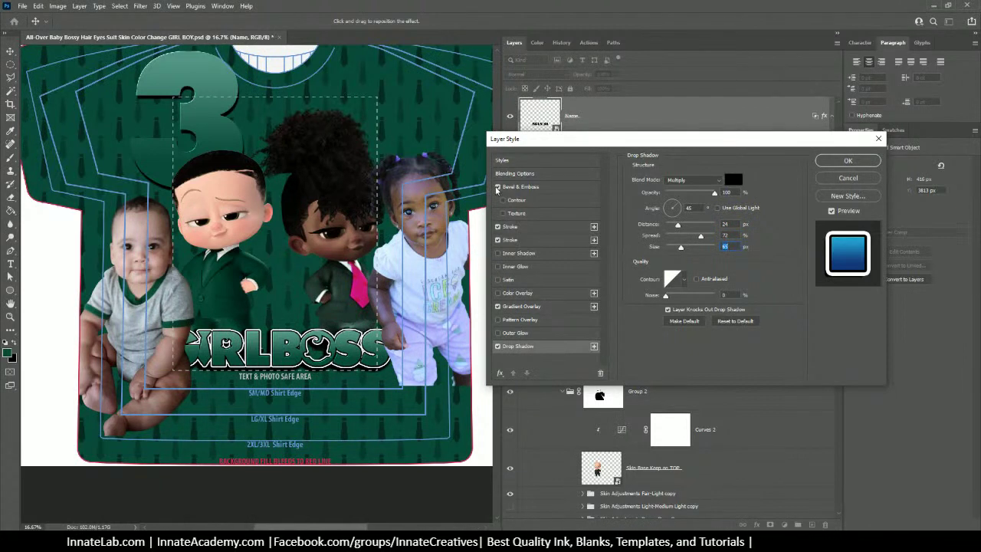
click(497, 187)
click(497, 187)
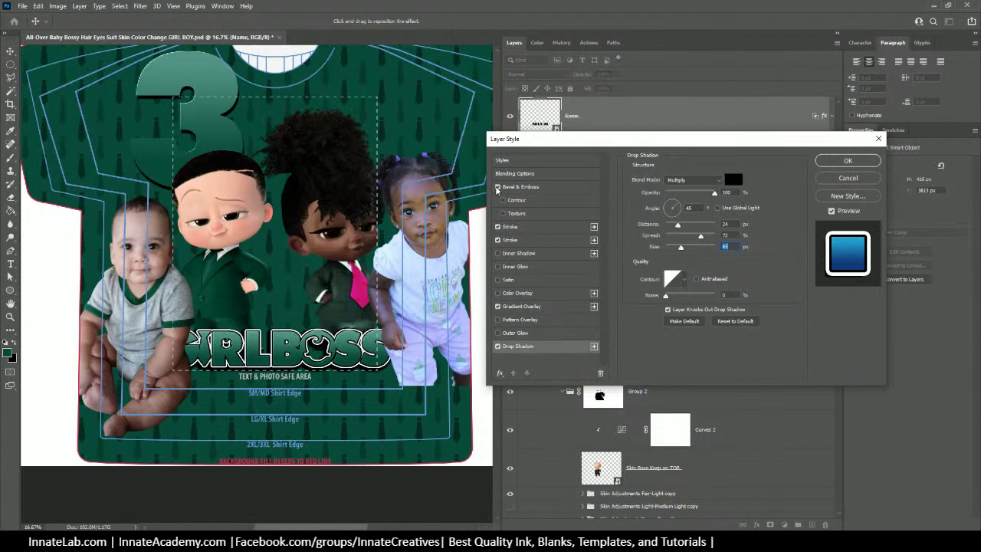
click(845, 163)
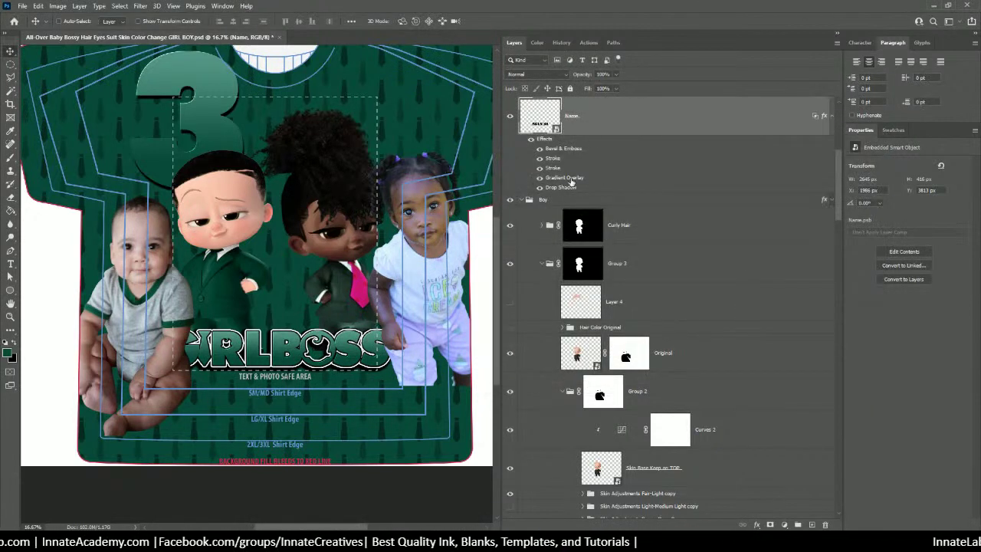
Copy the Name layer's layer style
scroll(571, 182, up, 1)
right_click(228, 122)
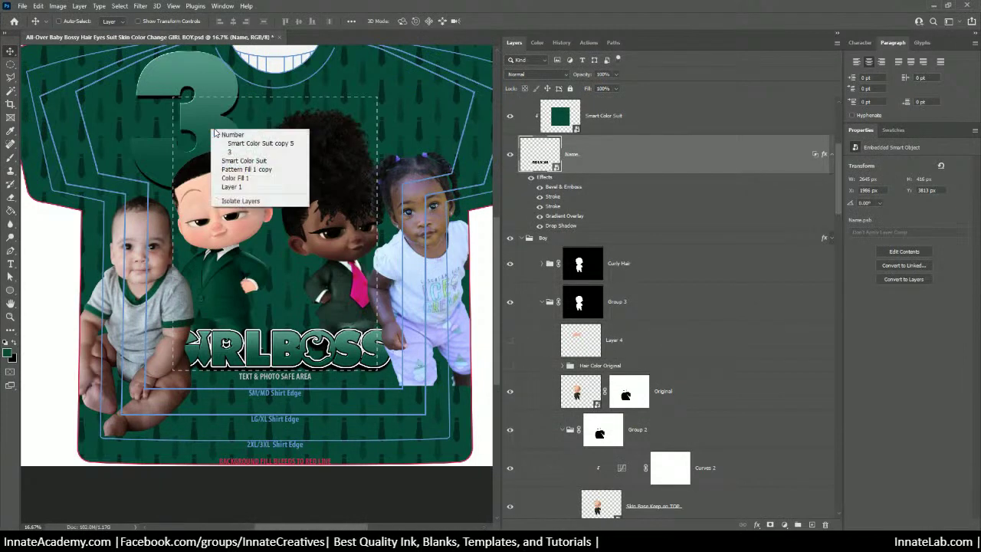
right_click(607, 163)
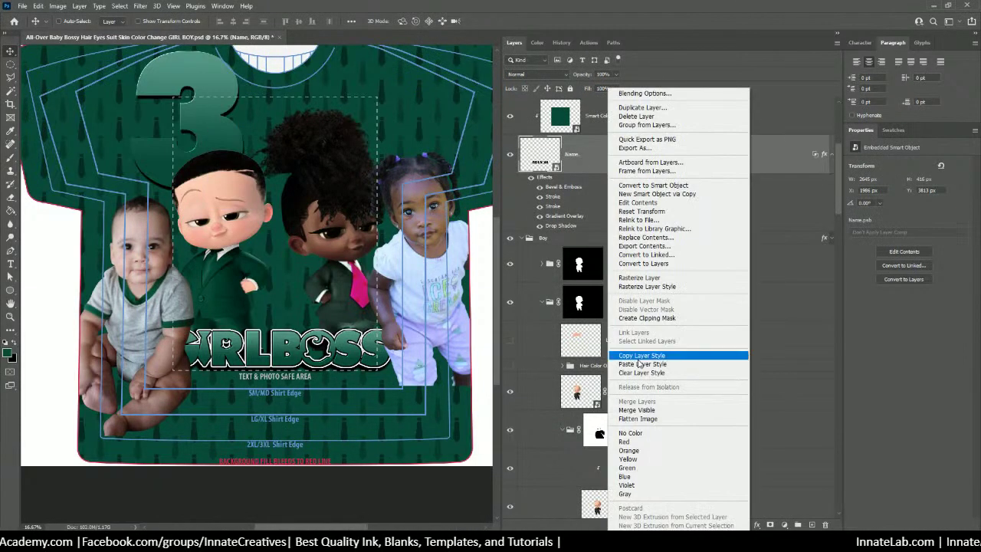
click(637, 357)
Select the 3 text layer in the Number group and add two outside strokes to its layer style
right_click(201, 119)
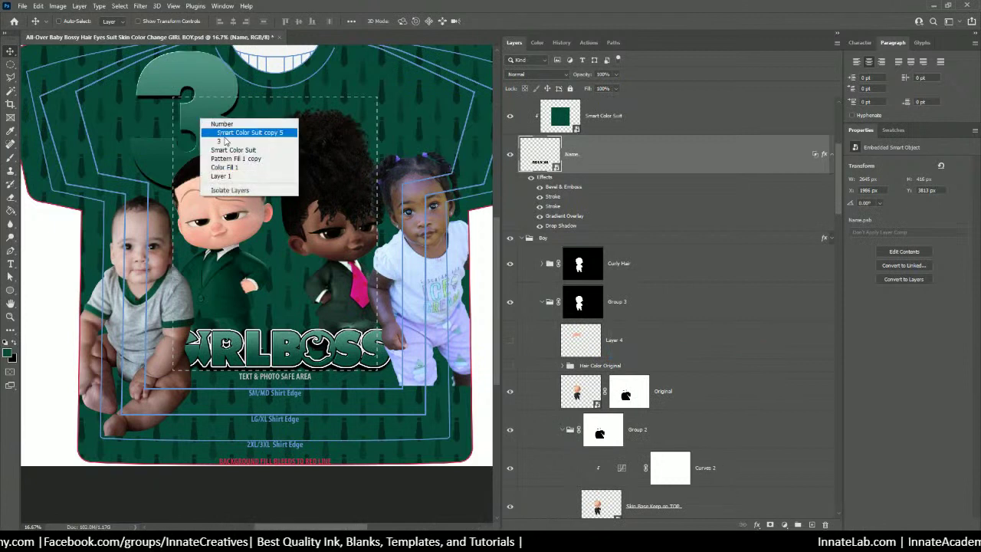
click(245, 140)
scroll(651, 345, down, 2)
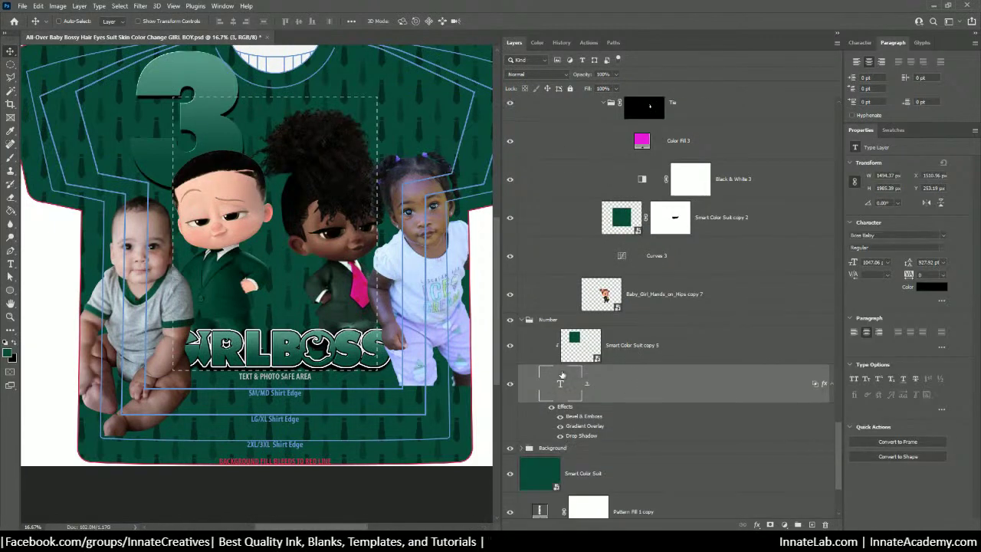
double_click(822, 385)
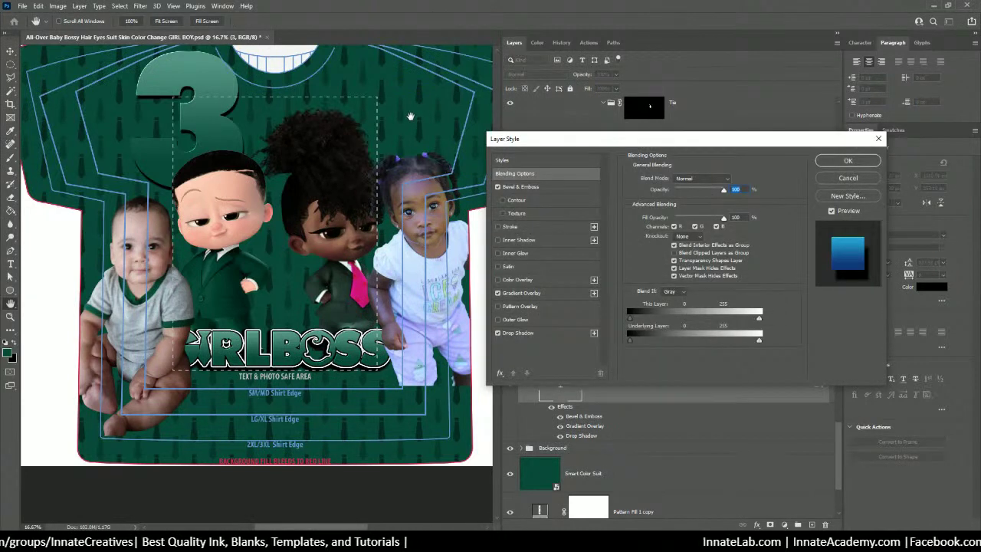
click(519, 227)
click(593, 227)
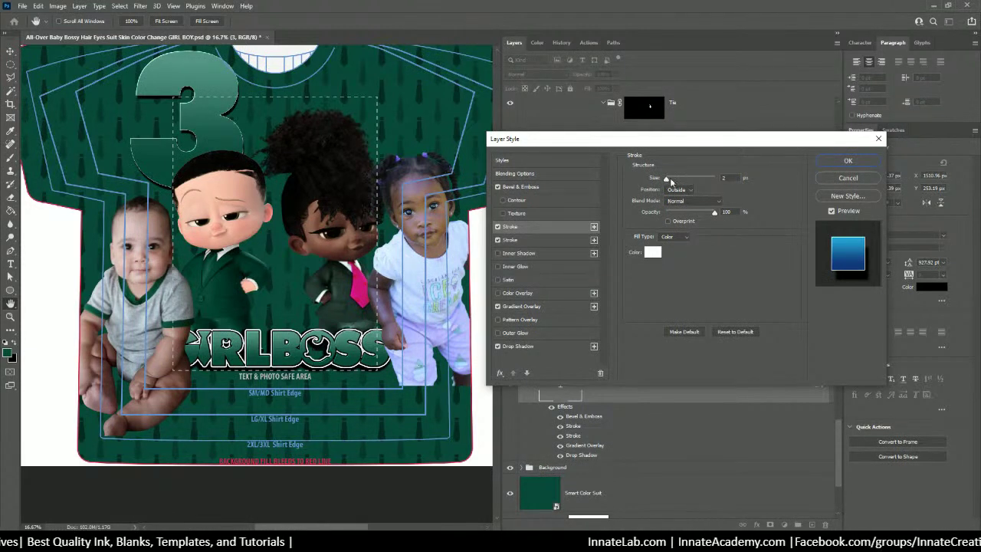
Make the number's upper stroke black (000000) at about 21 px, and widen the lower white stroke beyond it
click(652, 253)
text(000000)
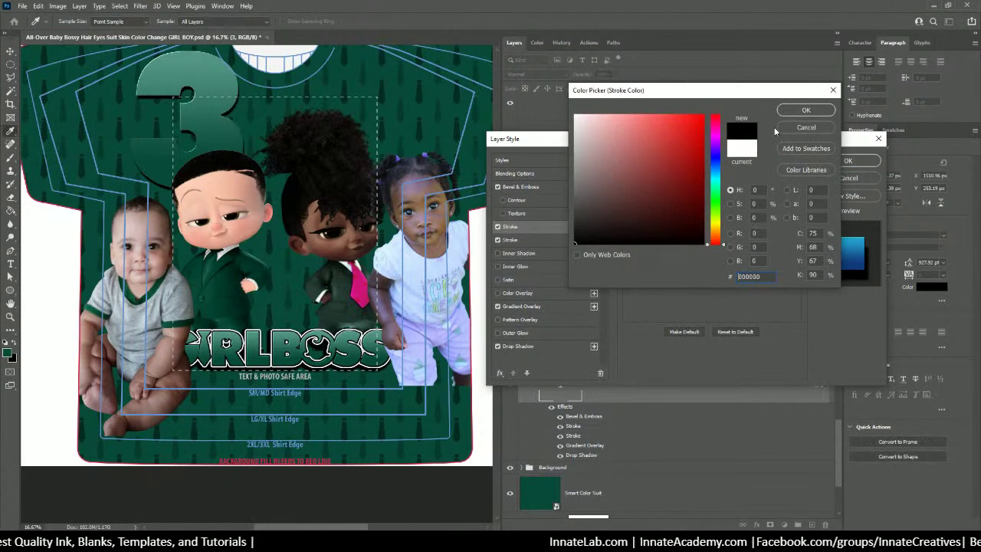
click(806, 109)
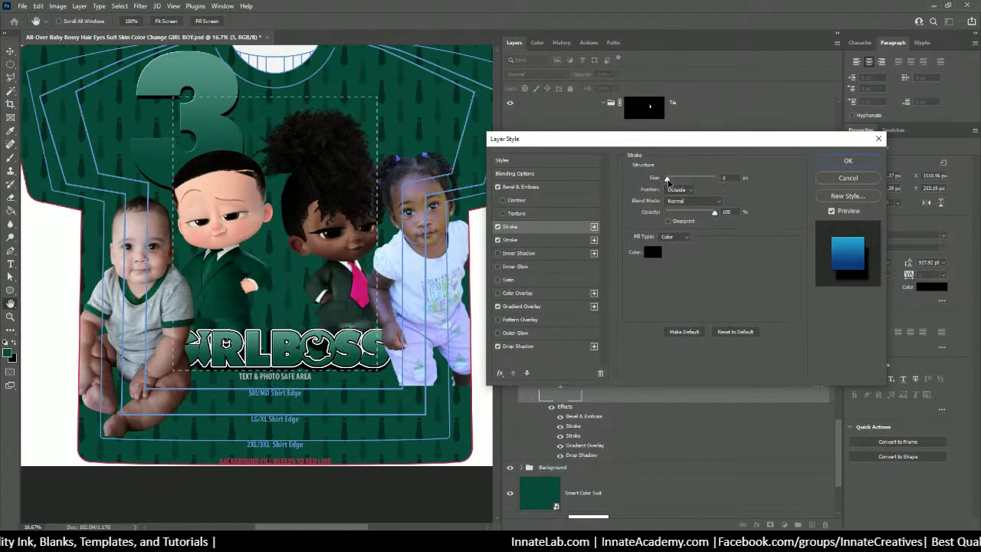
drag(668, 180, 674, 187)
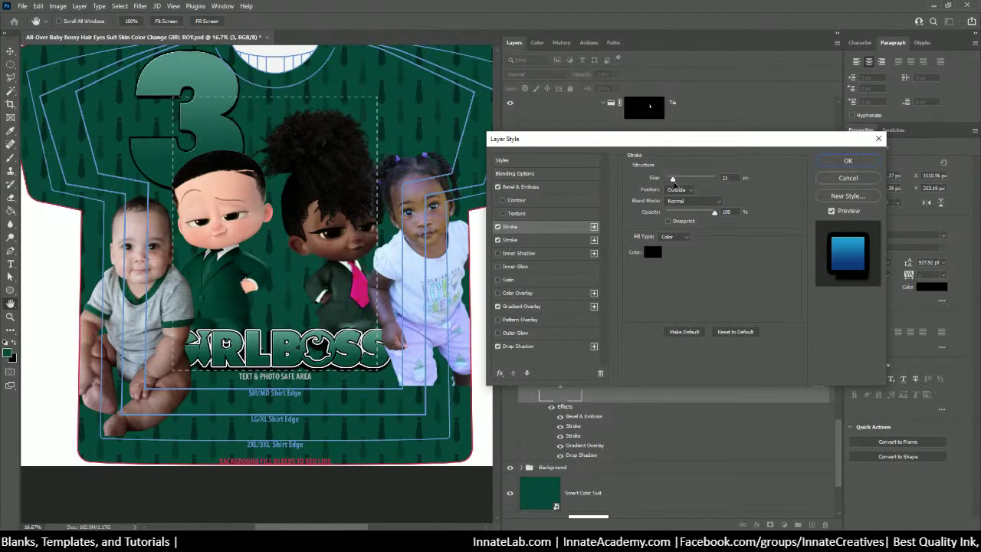
click(576, 239)
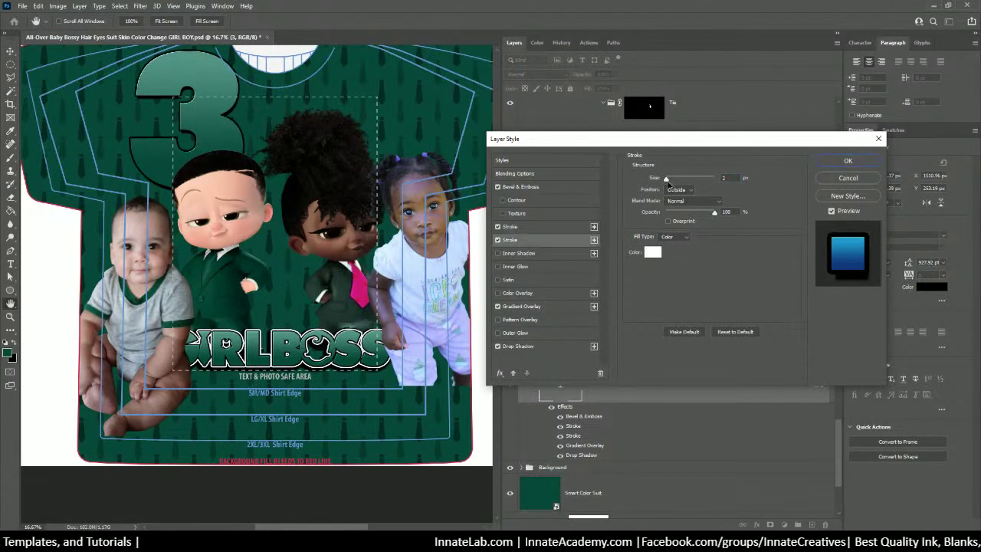
drag(670, 184, 677, 184)
Set the number's drop shadow to distance 32 px, spread 75% and size 73 px, and apply the layer style
click(534, 346)
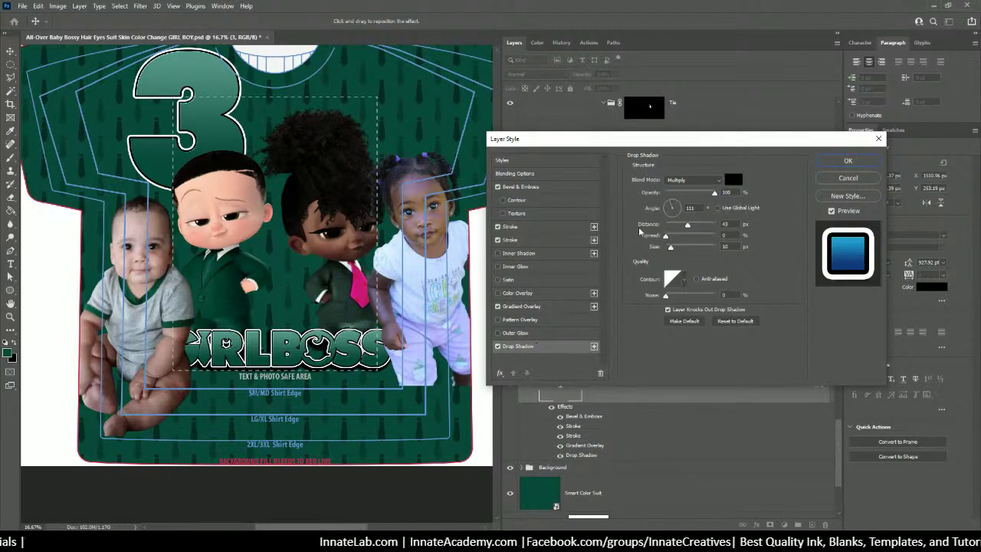
drag(679, 236, 701, 242)
click(701, 237)
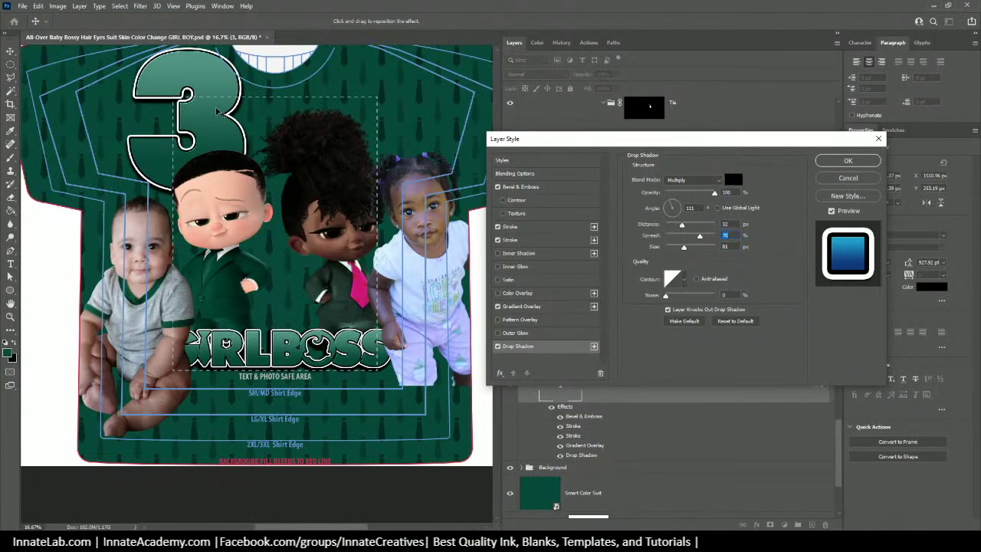
drag(688, 252, 704, 239)
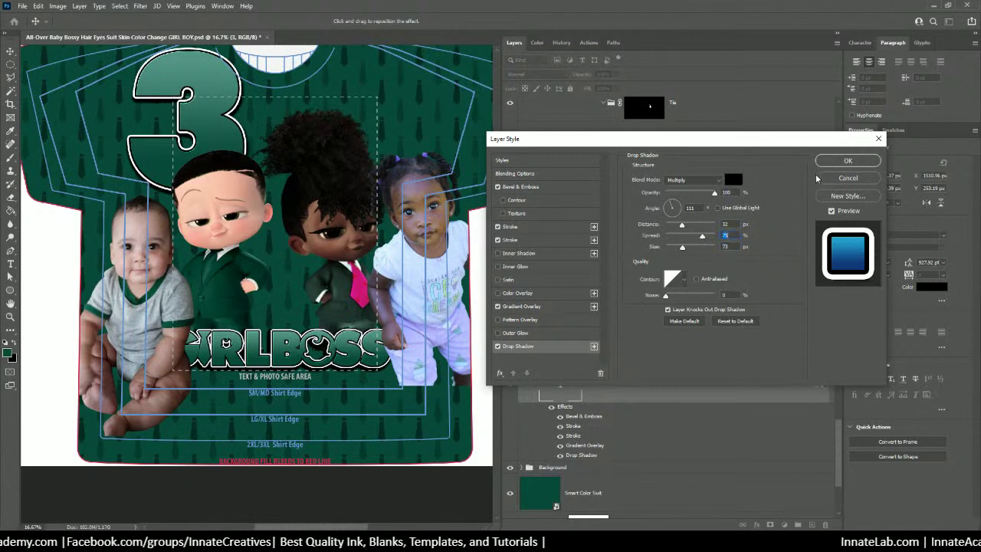
click(832, 163)
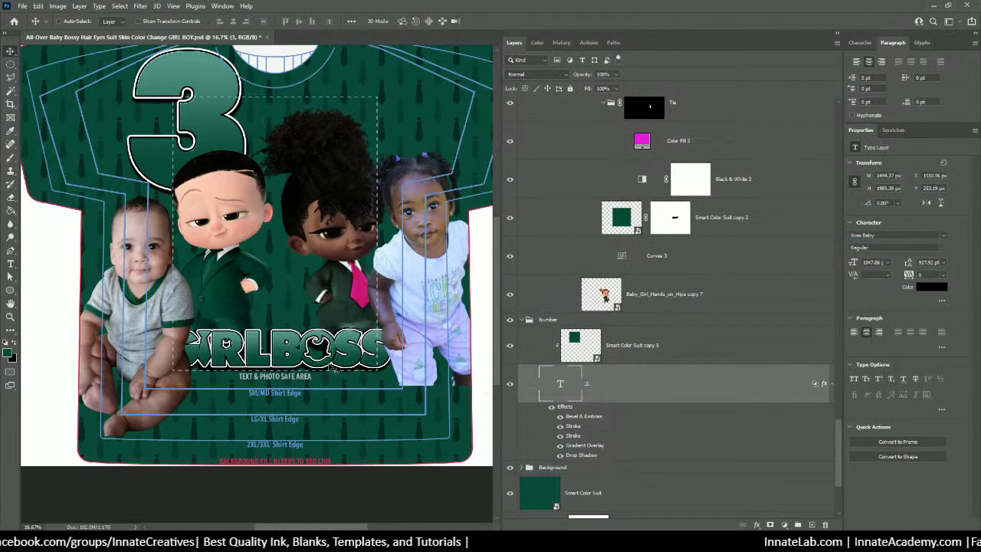
Select the Name layer from the GIRLBOSS lettering and open its smart object contents for editing
click(732, 233)
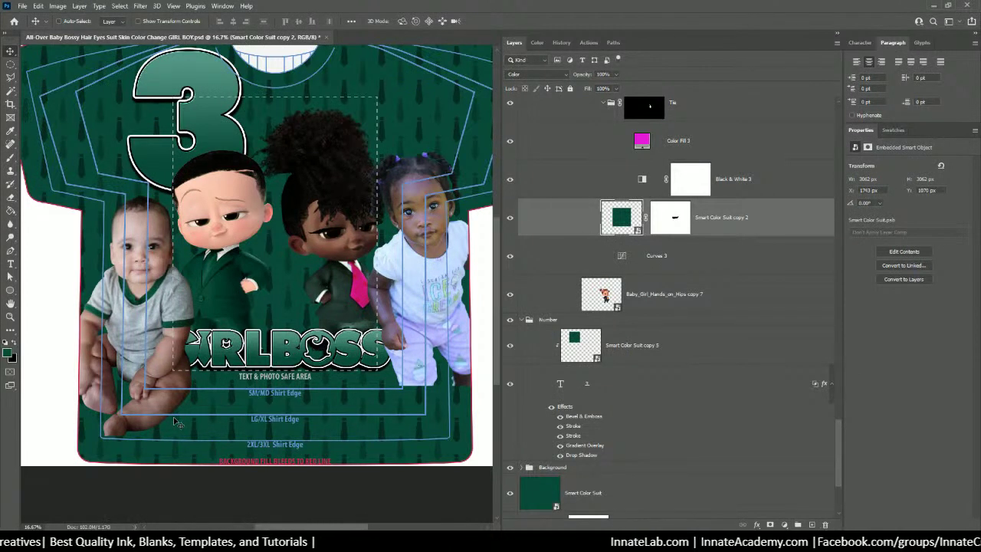
right_click(286, 346)
click(295, 354)
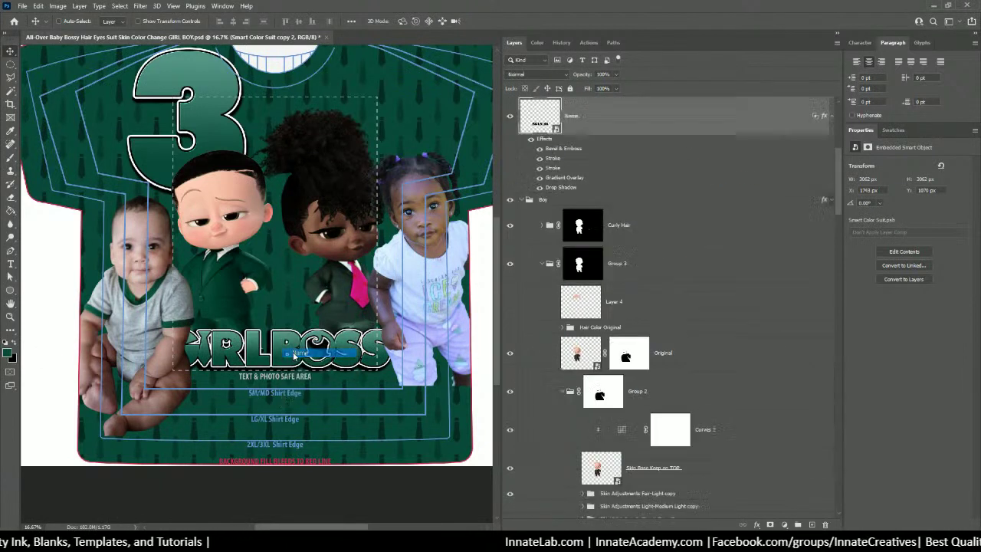
double_click(542, 109)
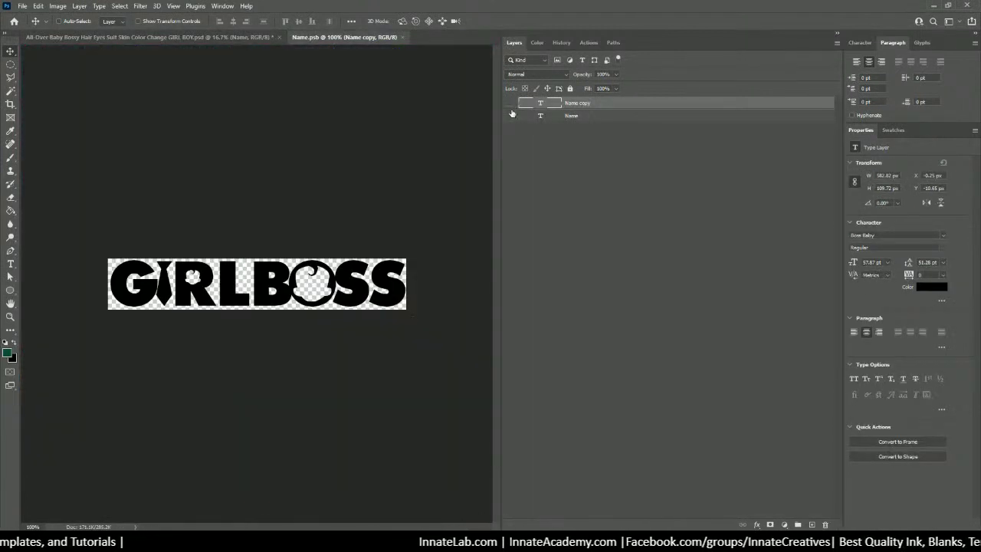
Compare the two text layers, leaving the Name layer shown and the Name copy layer with the GIRLBOSS lettering hidden
click(509, 103)
click(510, 115)
click(509, 103)
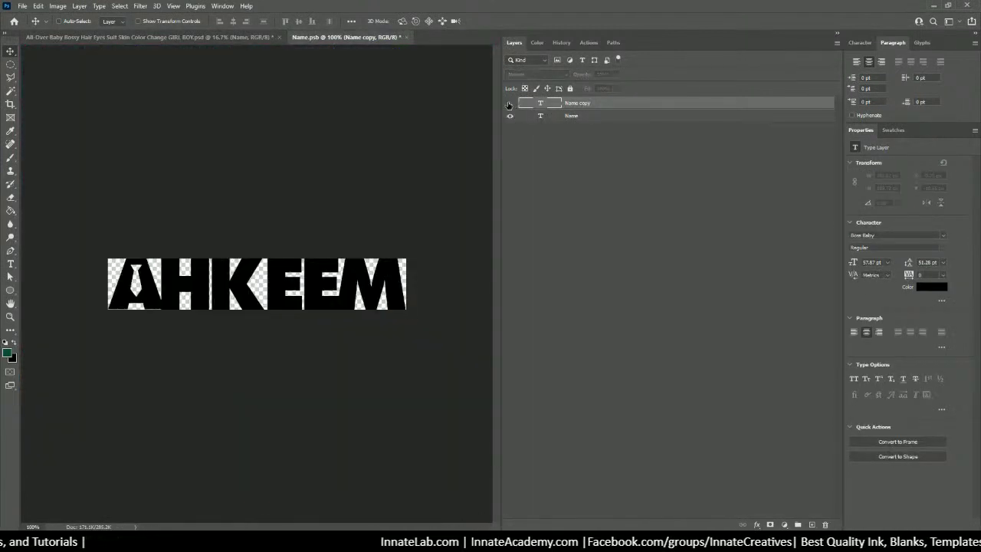
click(509, 116)
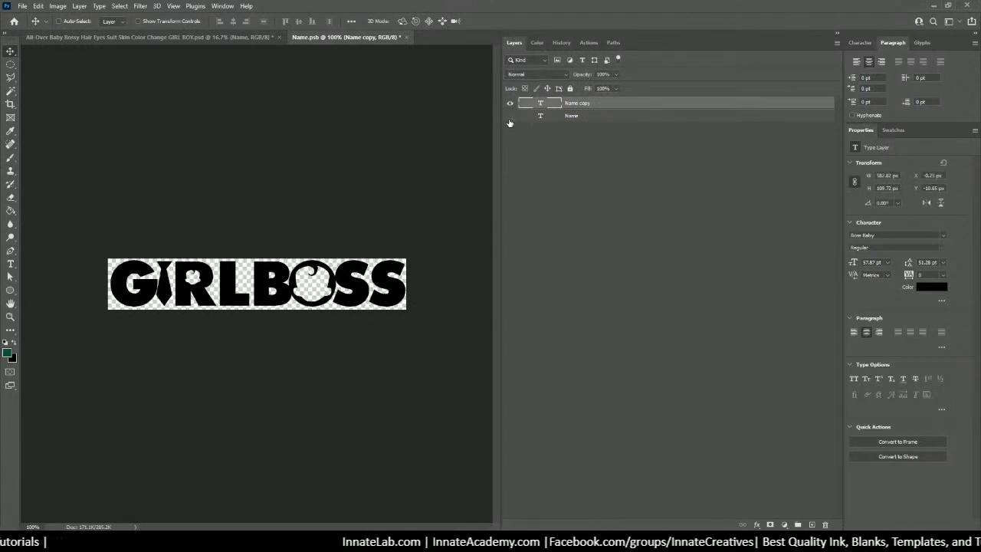
click(509, 104)
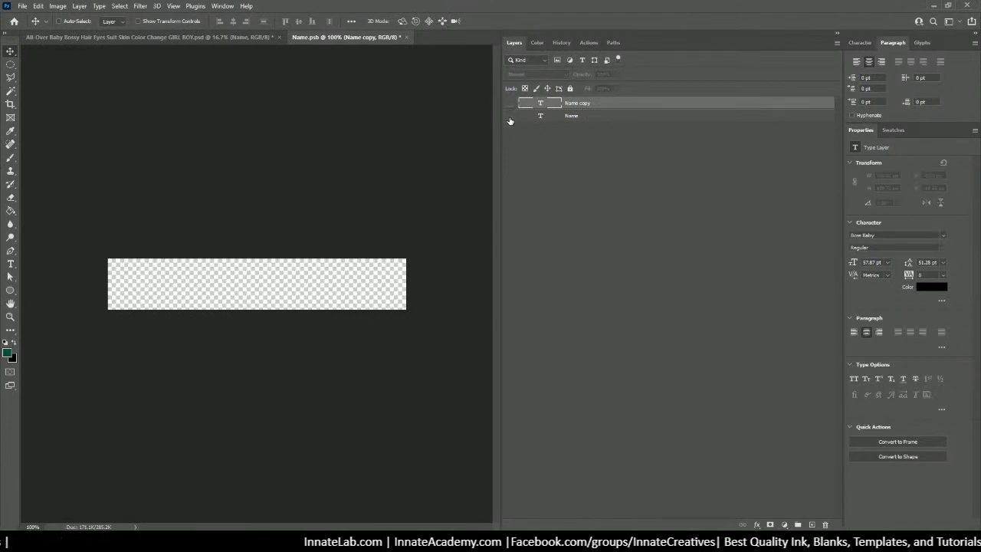
click(509, 117)
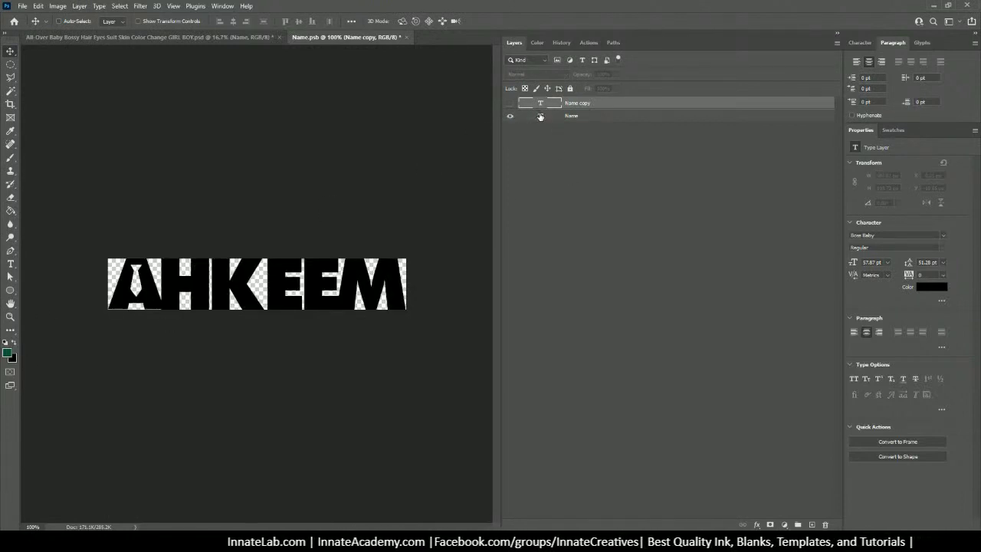
Duplicate the Name text layer inside the smart object and hide the original
click(540, 116)
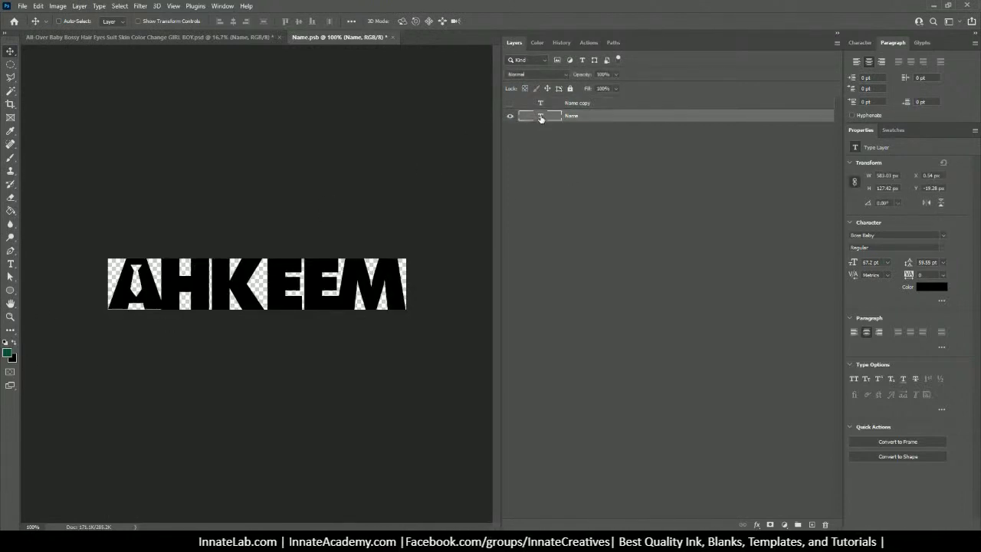
right_click(588, 120)
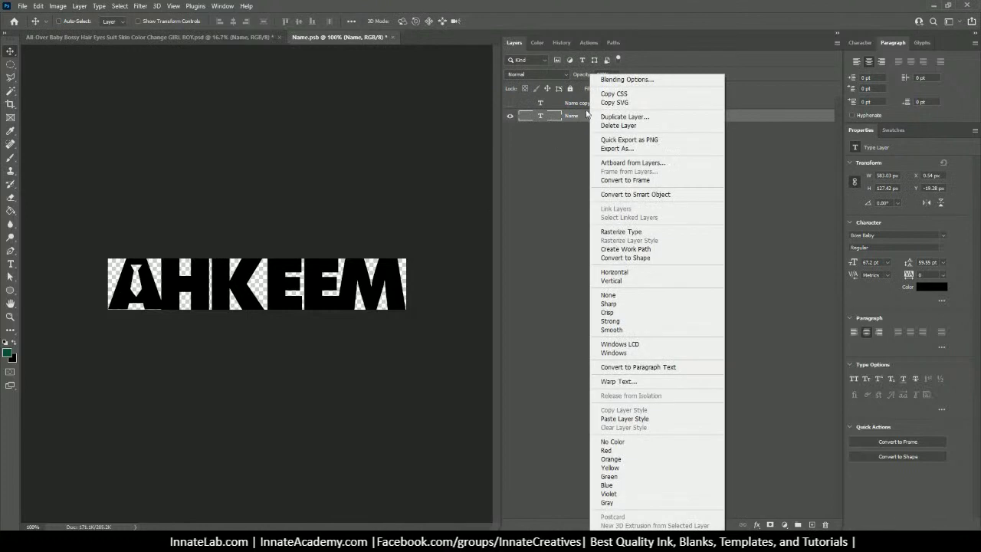
click(629, 121)
key(Return)
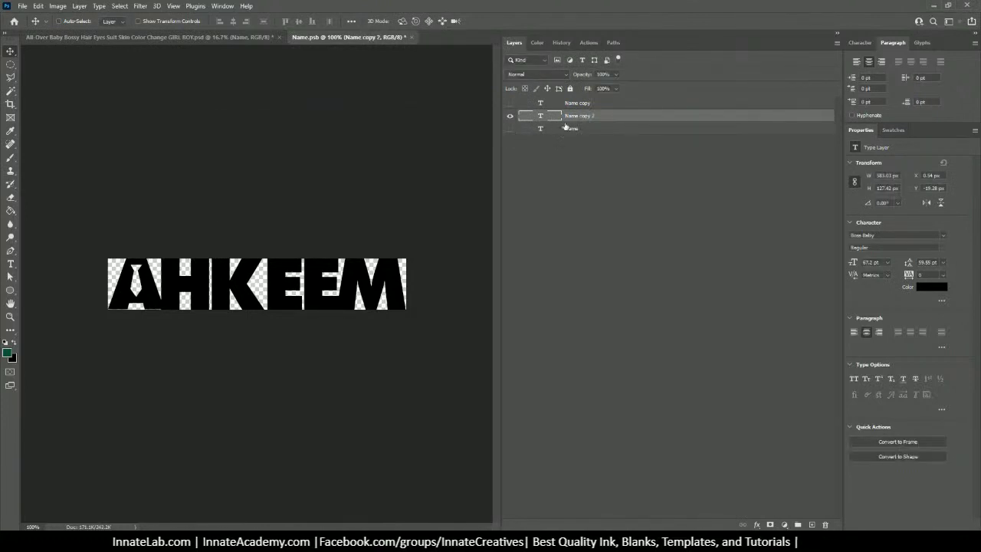
Replace the duplicated text layer's wording with CEO
double_click(540, 117)
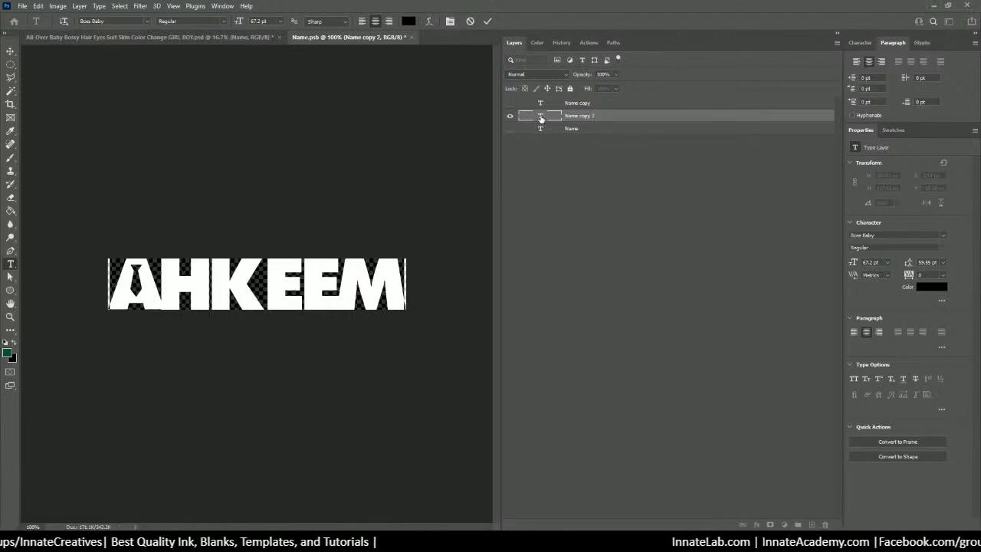
text(CEO)
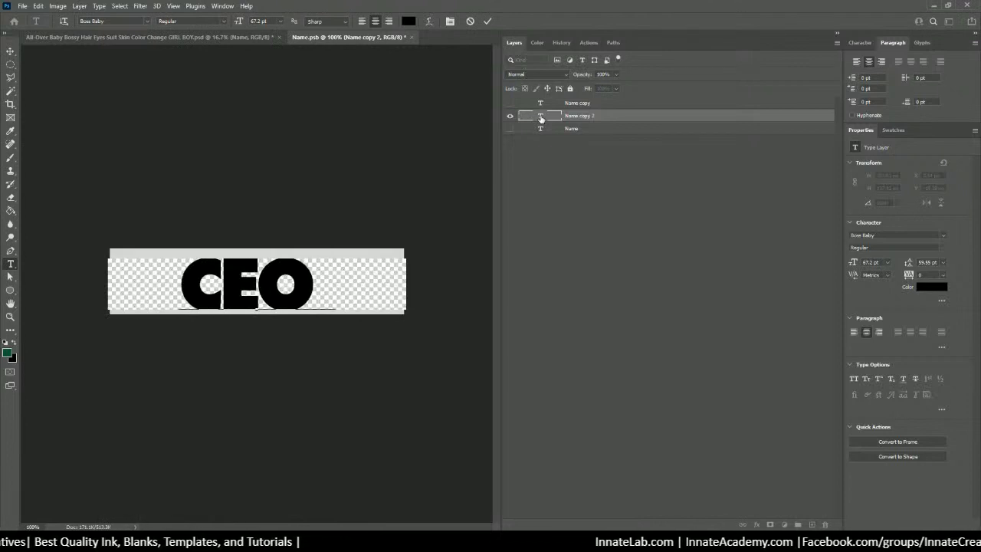
key(BackSpace)
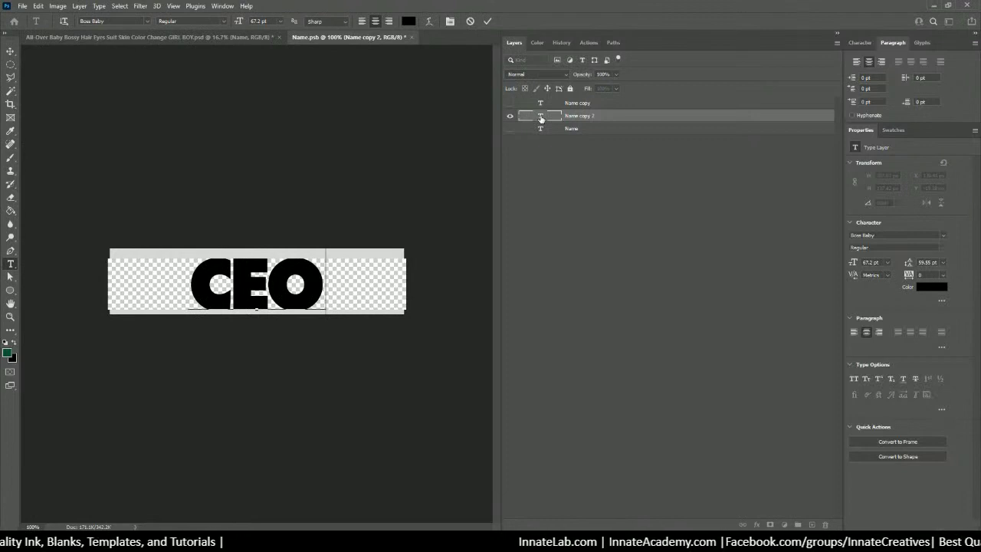
key(BackSpace)
text(O)
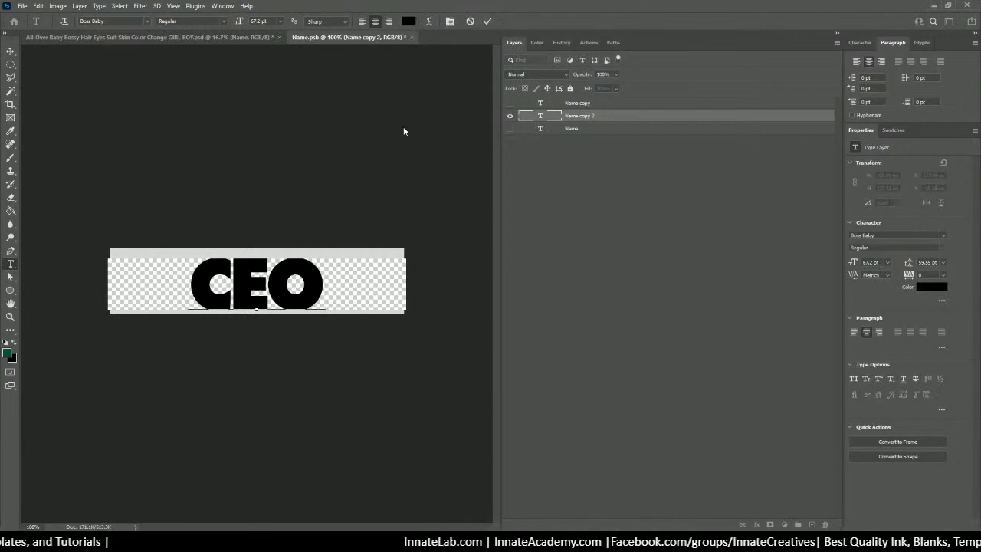
click(10, 50)
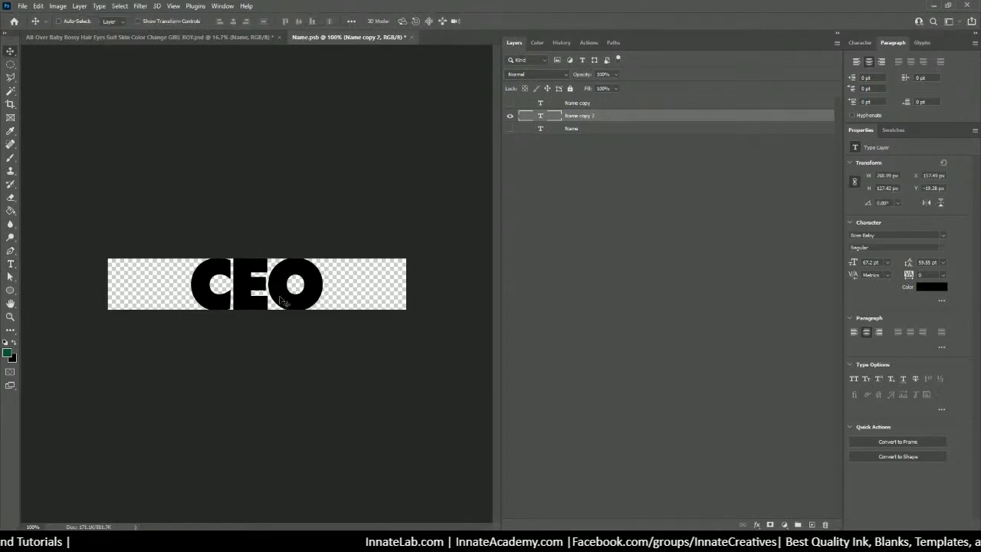
Scale the CEO text to about 94.5%, position it within the canvas height, and save and close the smart object
key(ctrl+t)
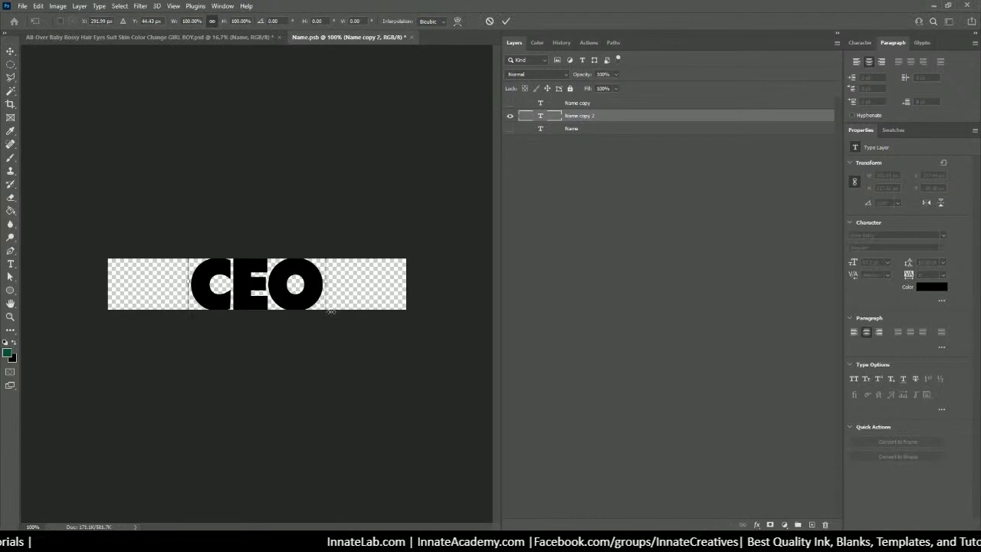
drag(326, 313, 321, 311)
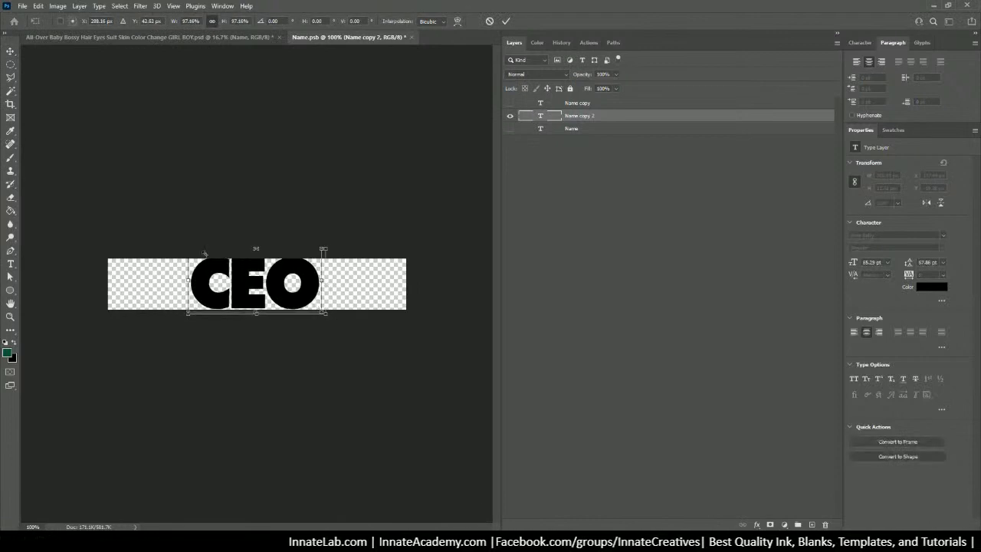
key(Down)
key(Down)
key(Down)
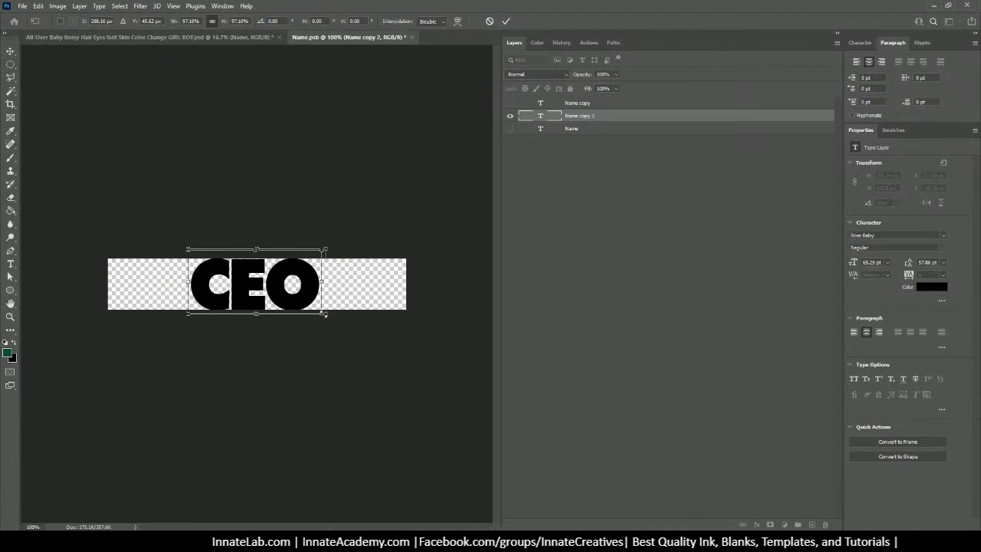
mouse_move(322, 312)
mouse_down()
mouse_move(310, 307)
mouse_move(312, 287)
mouse_move(307, 304)
mouse_up()
key(Up)
key(Up)
key(Up)
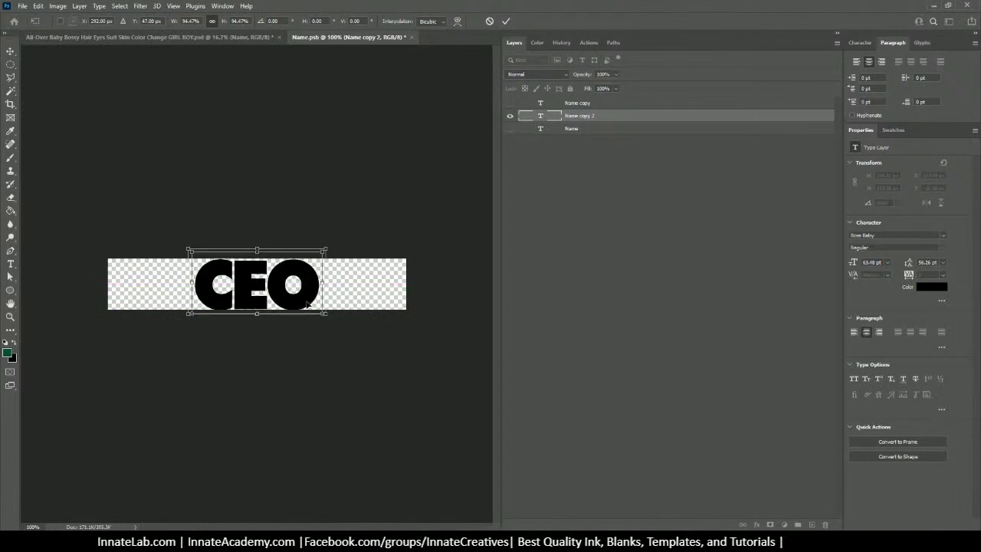
key(Up)
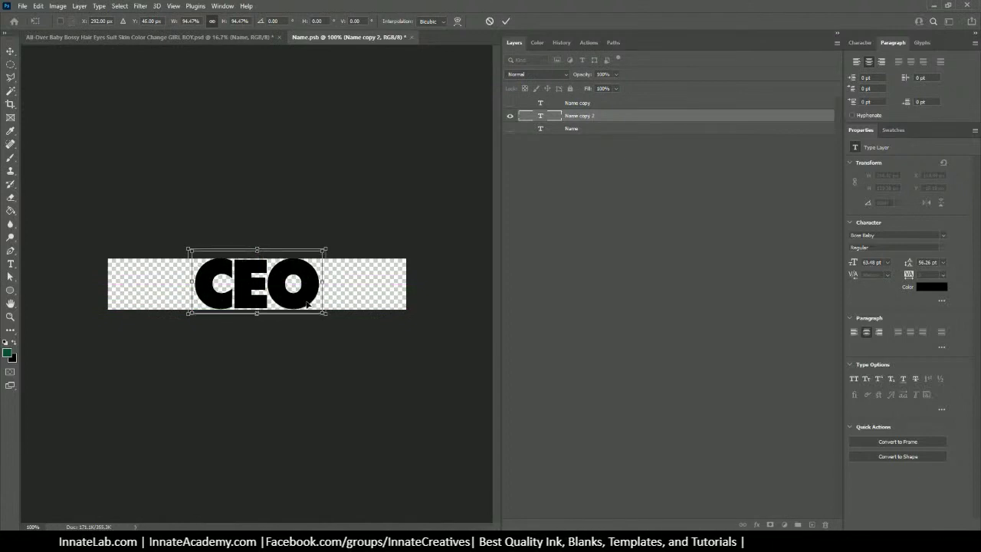
click(667, 171)
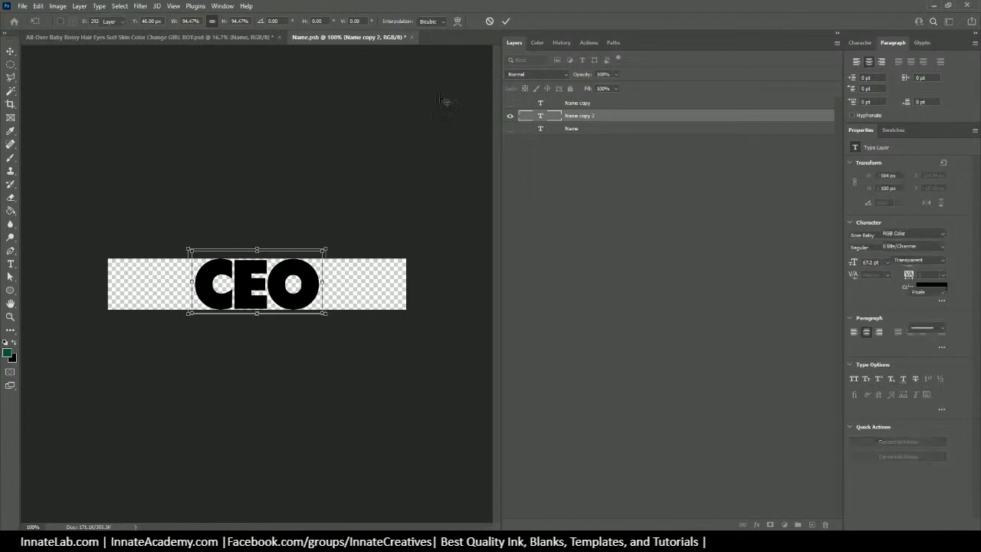
click(376, 35)
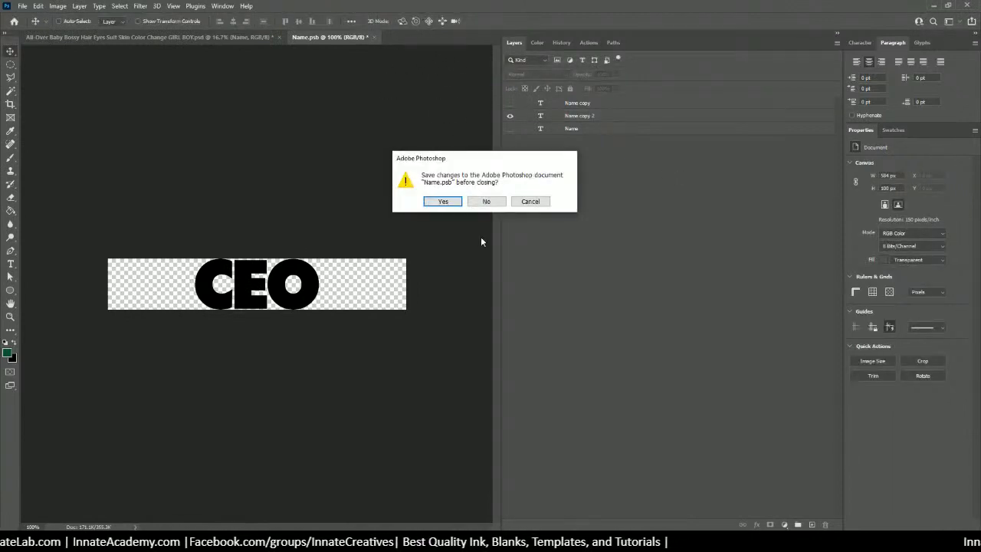
click(443, 202)
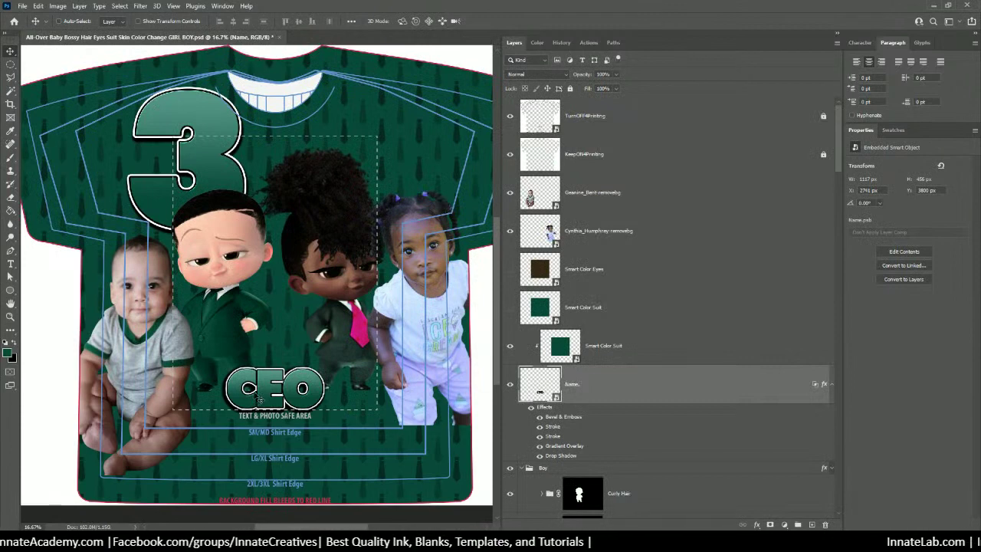
Reopen the Name smart object, set the CEO text's tracking to 100, and save and close it
double_click(540, 393)
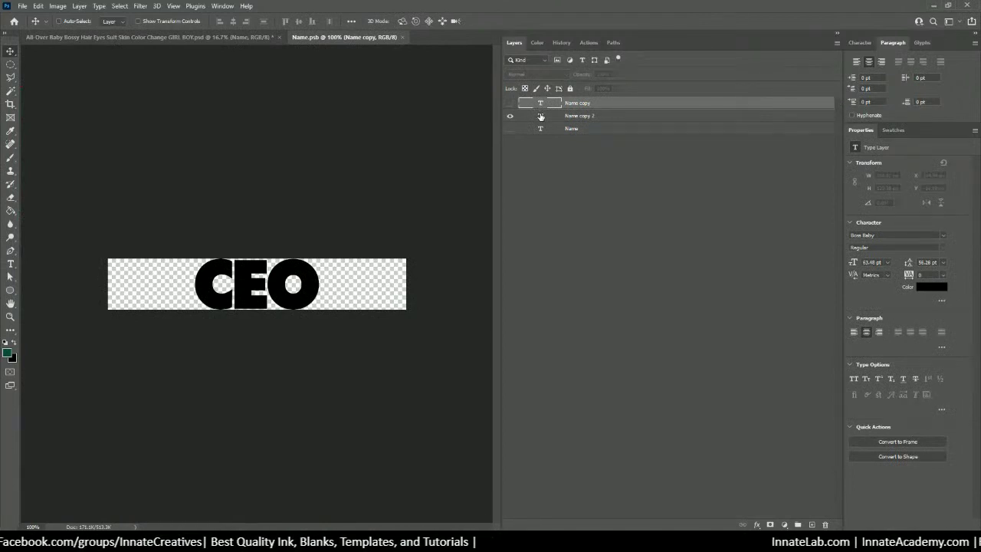
click(544, 117)
click(860, 43)
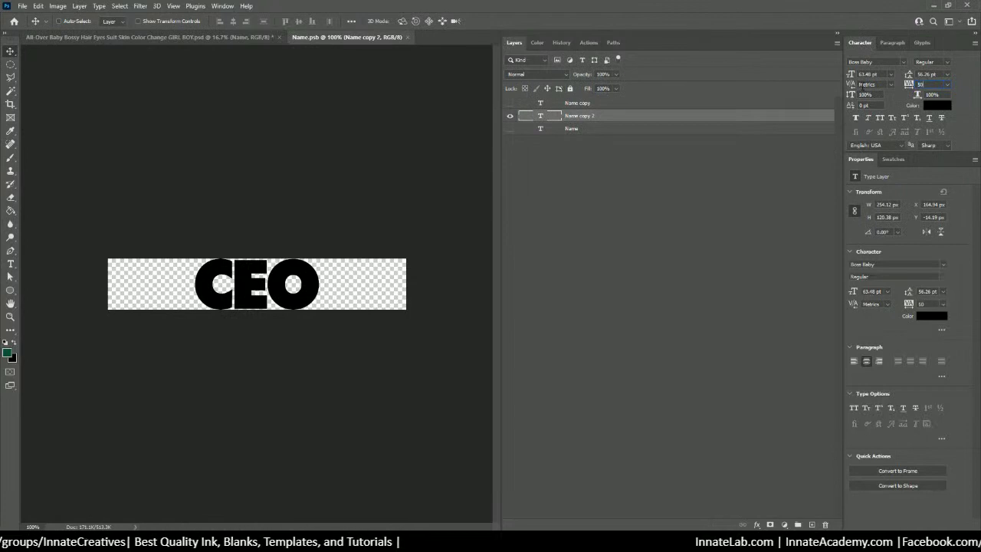
key(Return)
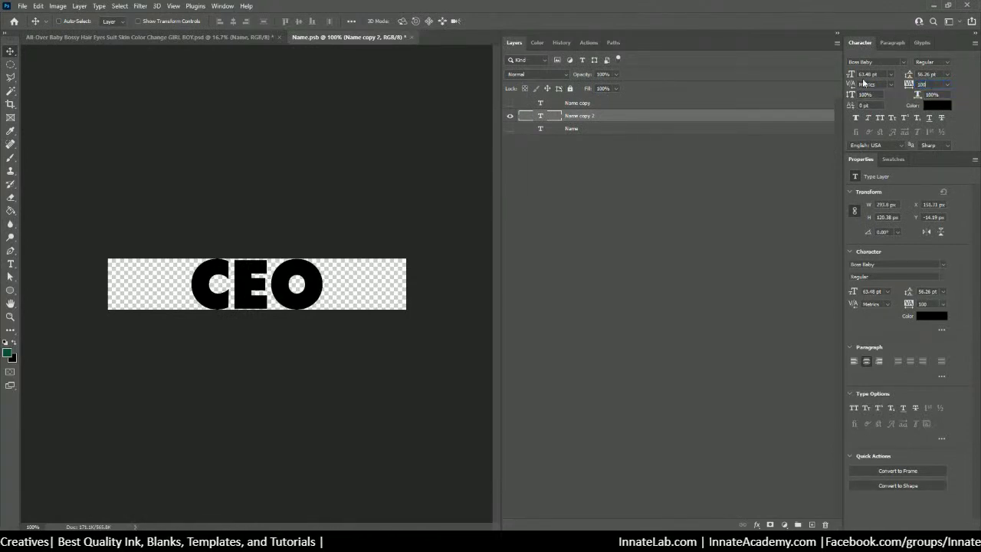
key(Return)
click(411, 37)
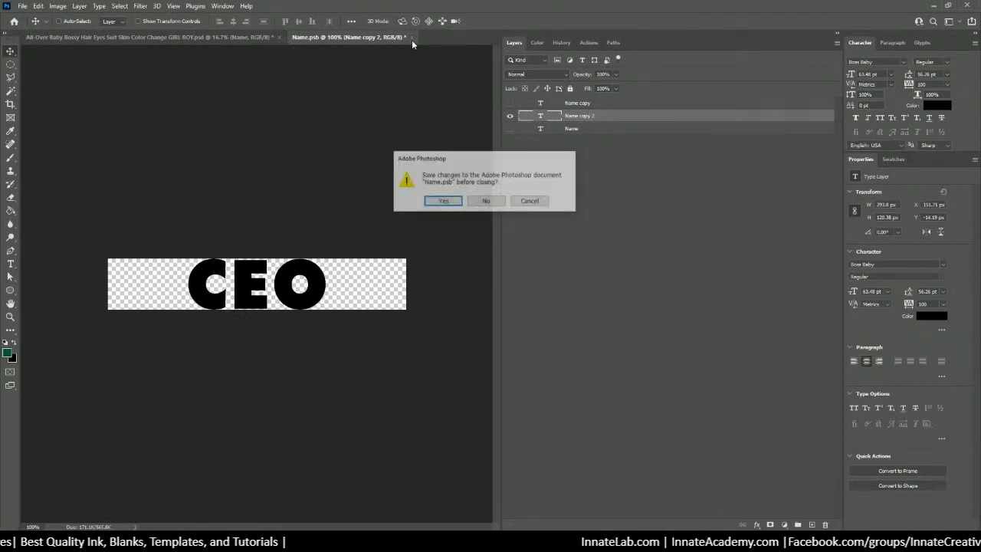
click(442, 201)
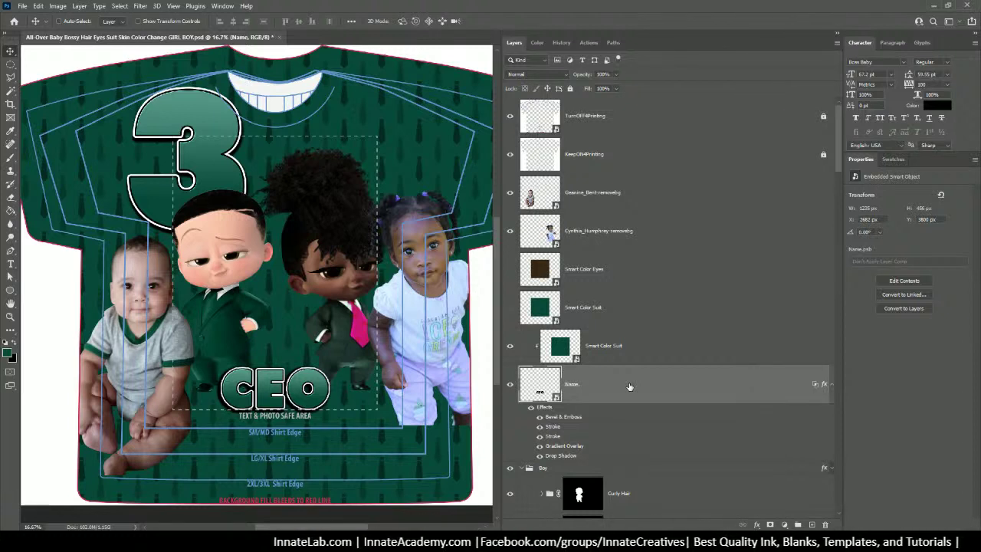
scroll(629, 387, down, 1)
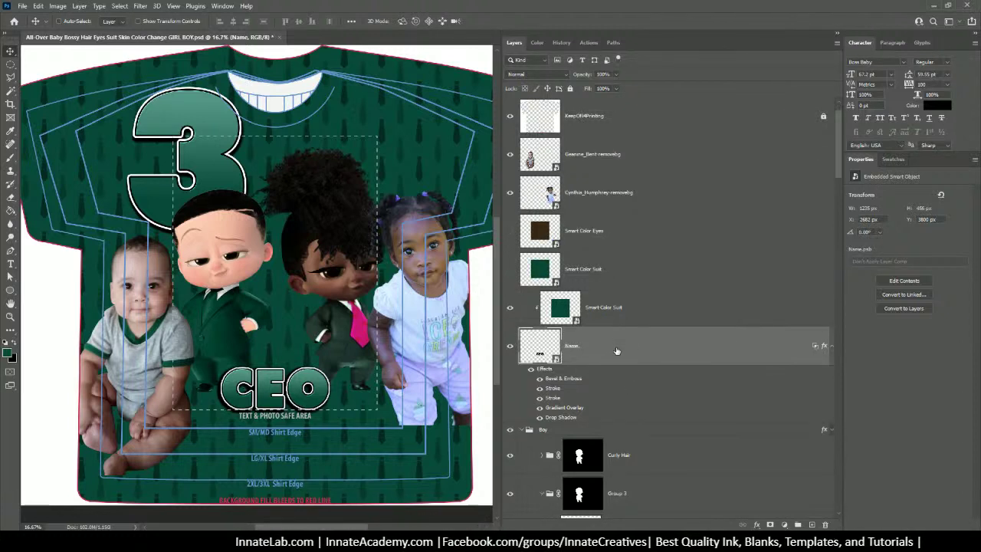
click(543, 320)
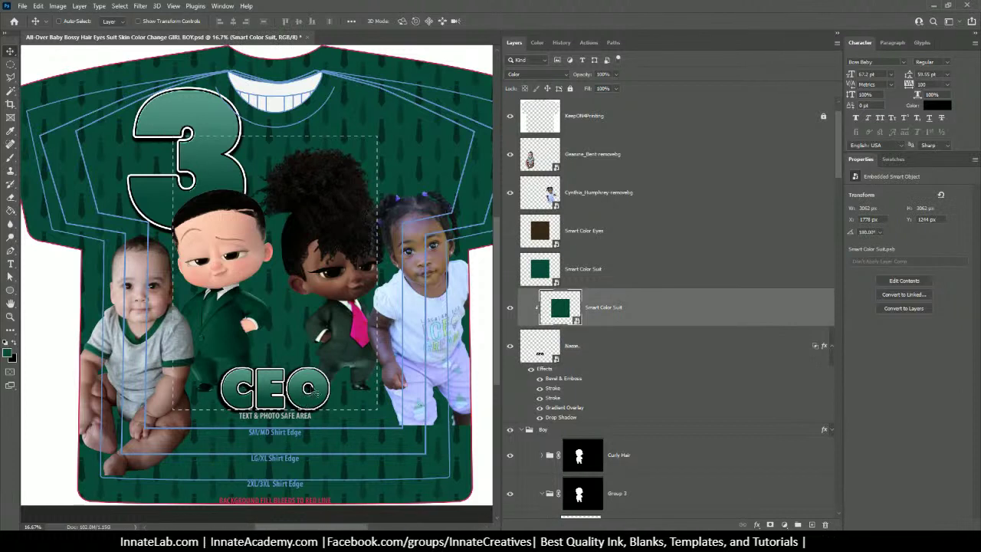
click(593, 347)
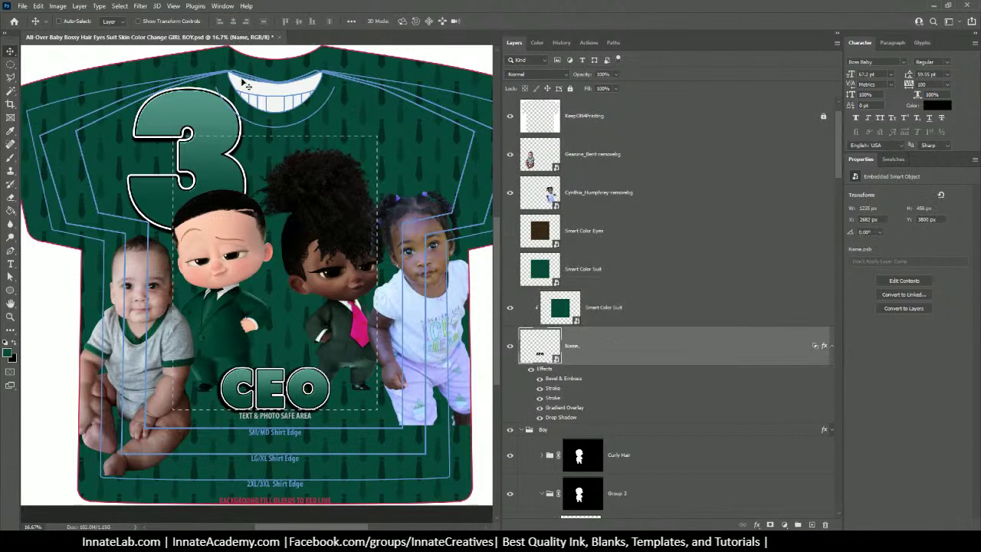
Select the Girl group from the curly-haired character on the shirt and hide it
scroll(380, 384, down, 1)
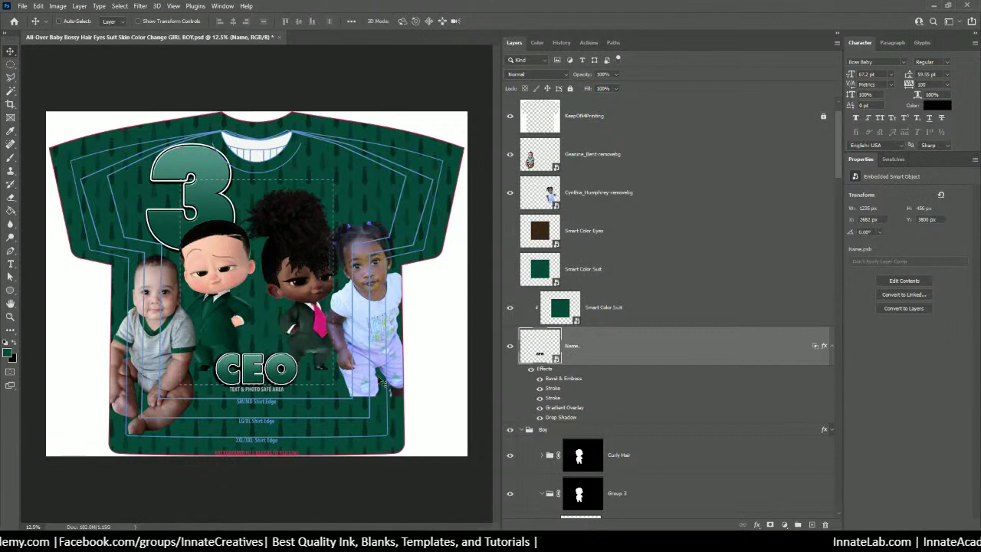
drag(584, 336, 282, 229)
right_click(283, 229)
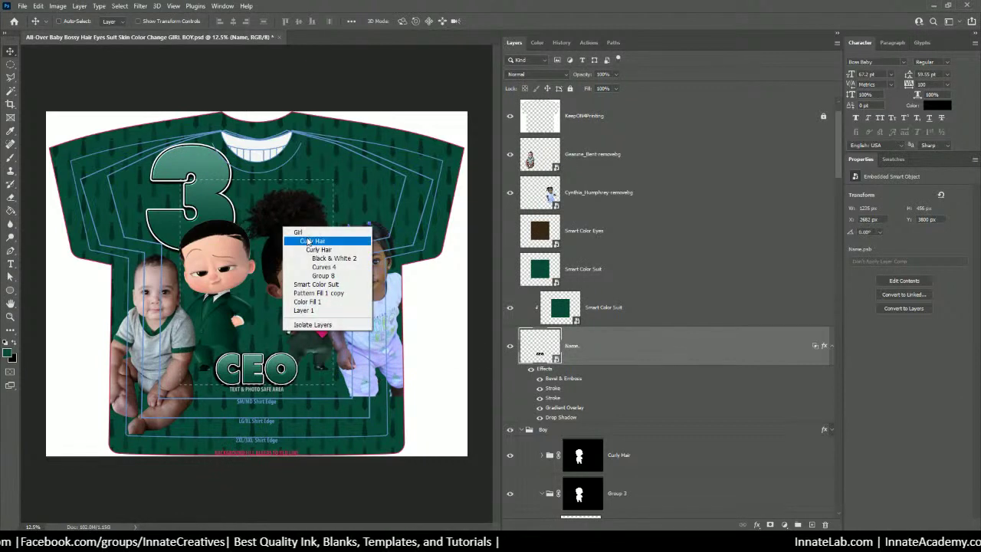
click(298, 232)
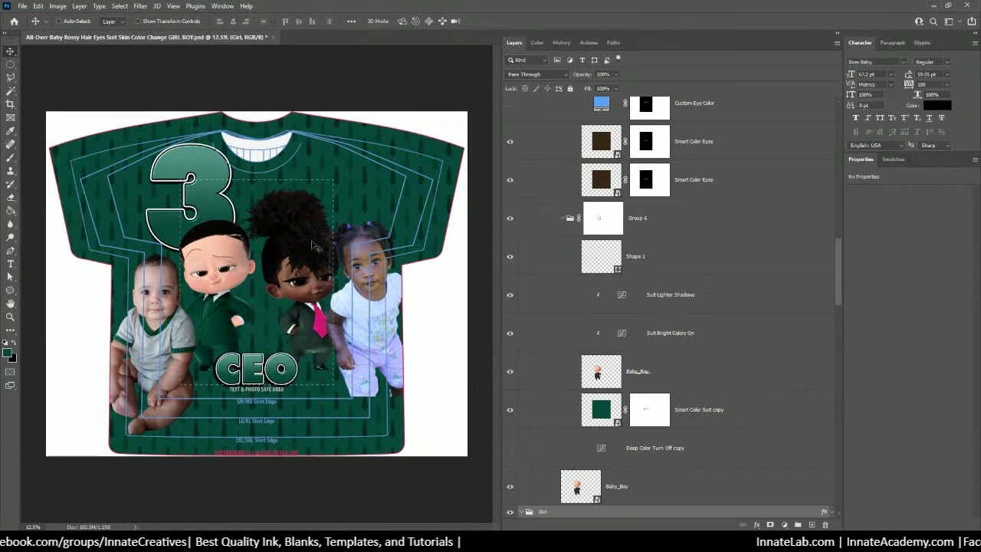
click(509, 515)
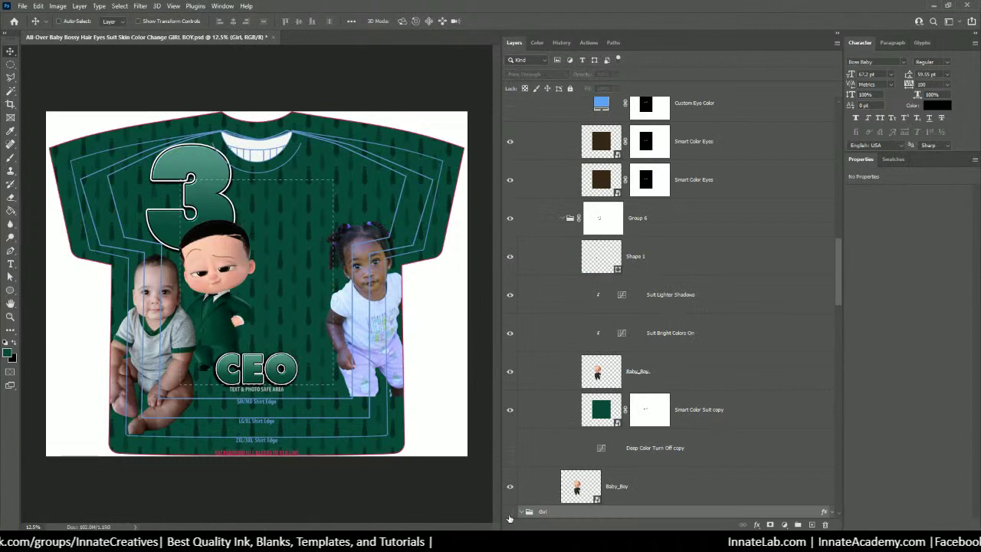
Select the layer with the standing girl's photo from the shirt and hide it
right_click(356, 264)
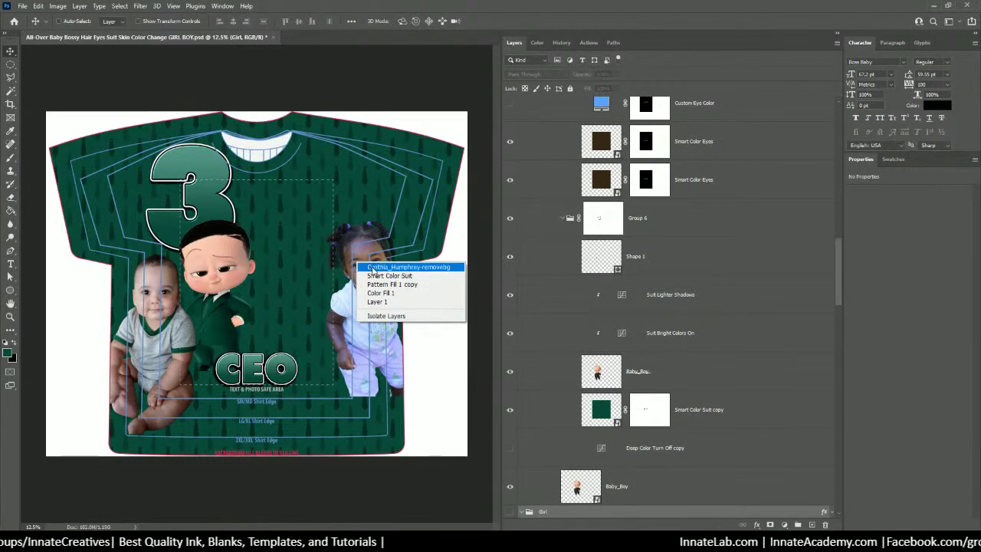
click(374, 268)
click(507, 119)
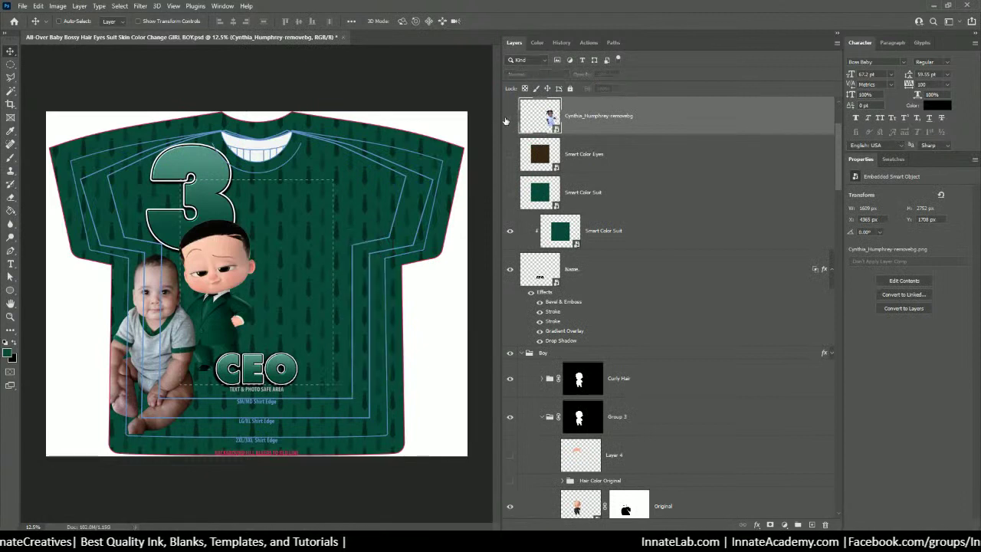
Select the sitting baby's photo layer and move it beside the suited boy, to about X 3050 px, Y 1480 px
right_click(172, 337)
click(188, 335)
drag(197, 337, 300, 296)
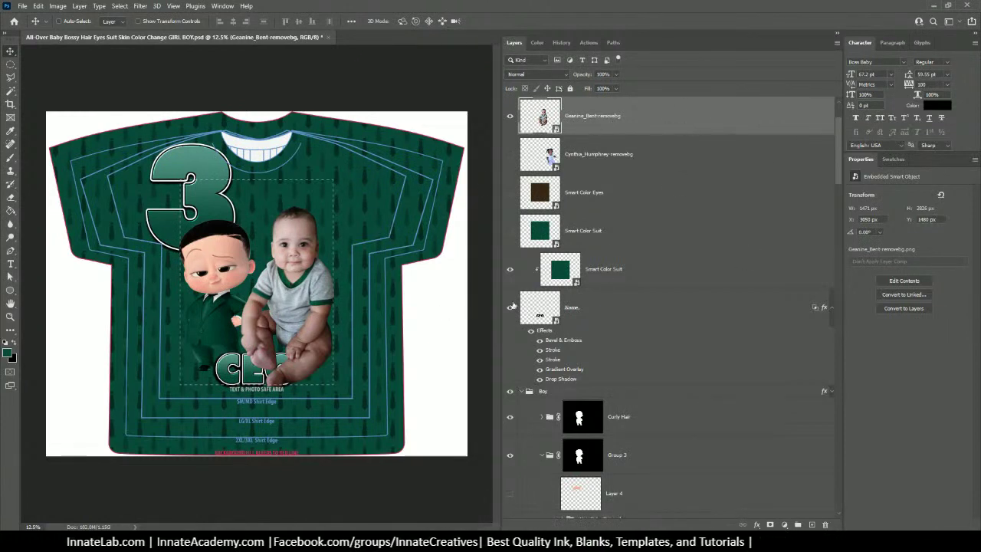
Collapse the Boy group and move the sitting baby's photo layer below the character groups, directly above the Number group
click(522, 392)
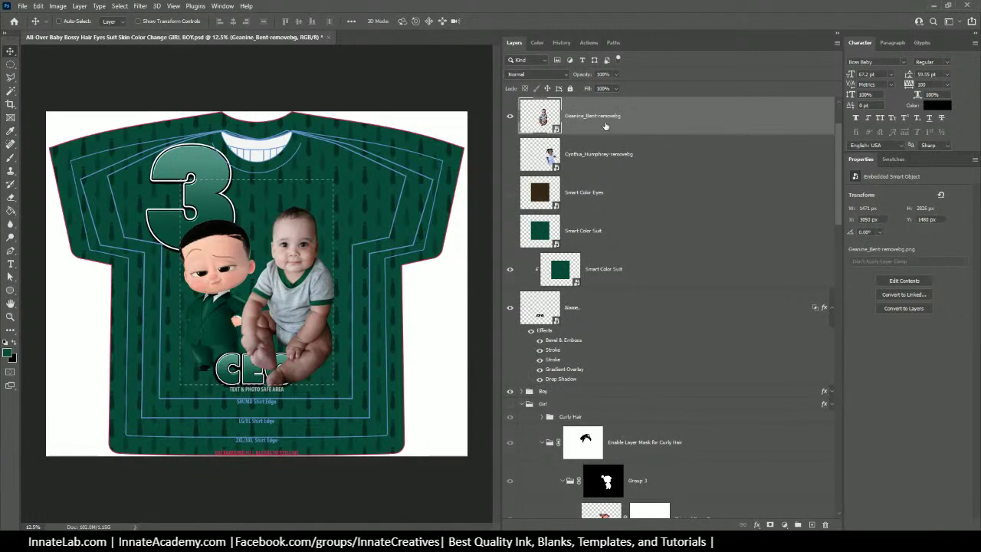
drag(605, 126, 538, 394)
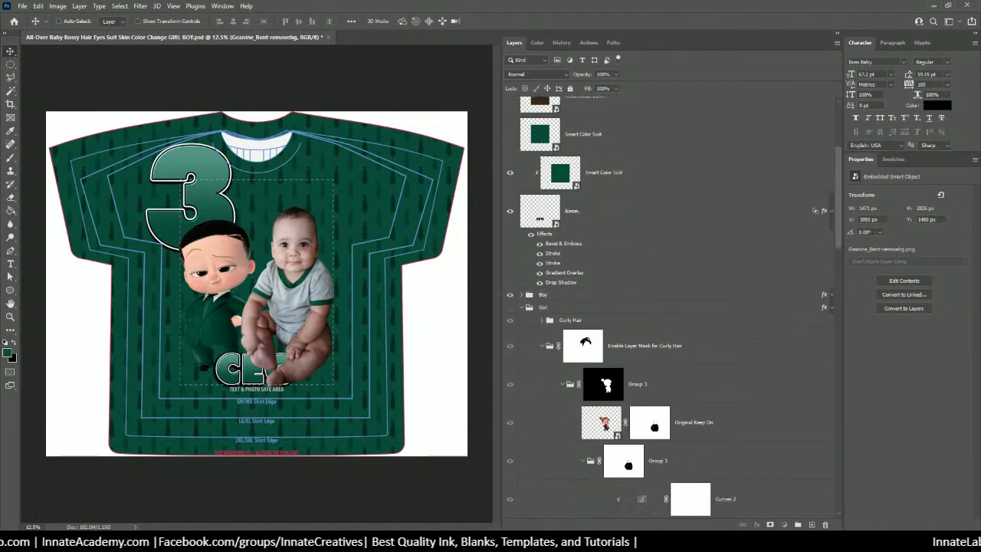
scroll(670, 306, down, 10)
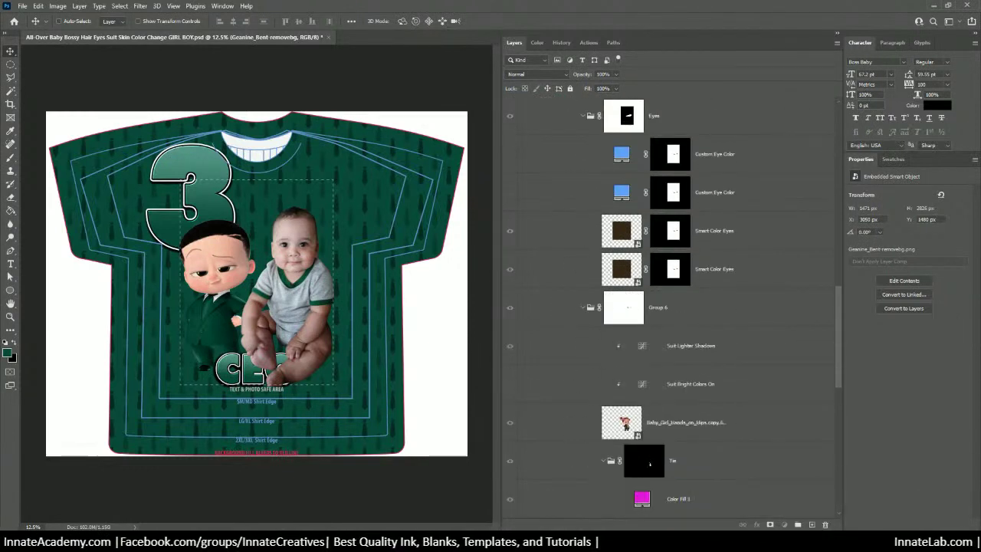
drag(540, 509, 528, 172)
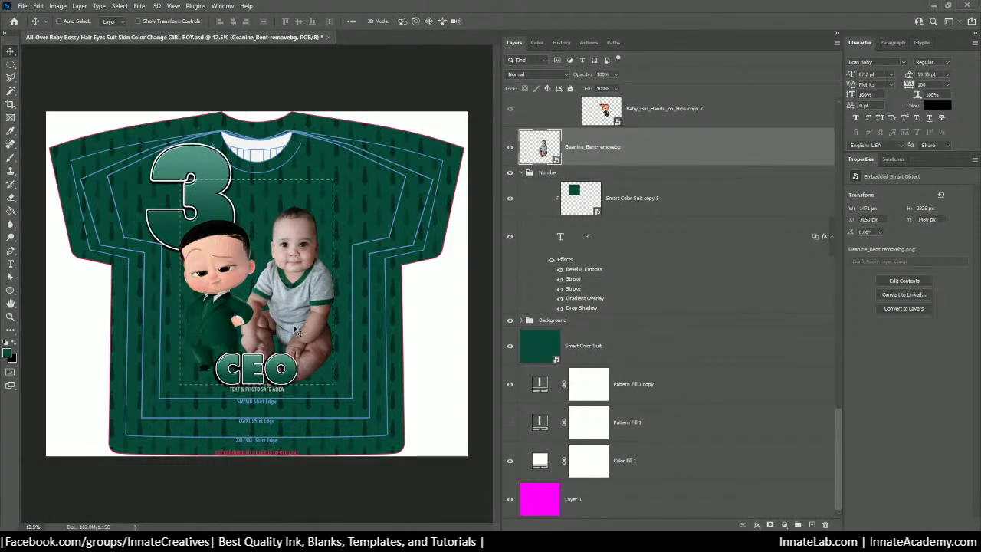
Move the number 3 text to the middle of the upper chest and place its Smart Color Suit copy 5 overlay over it
right_click(212, 205)
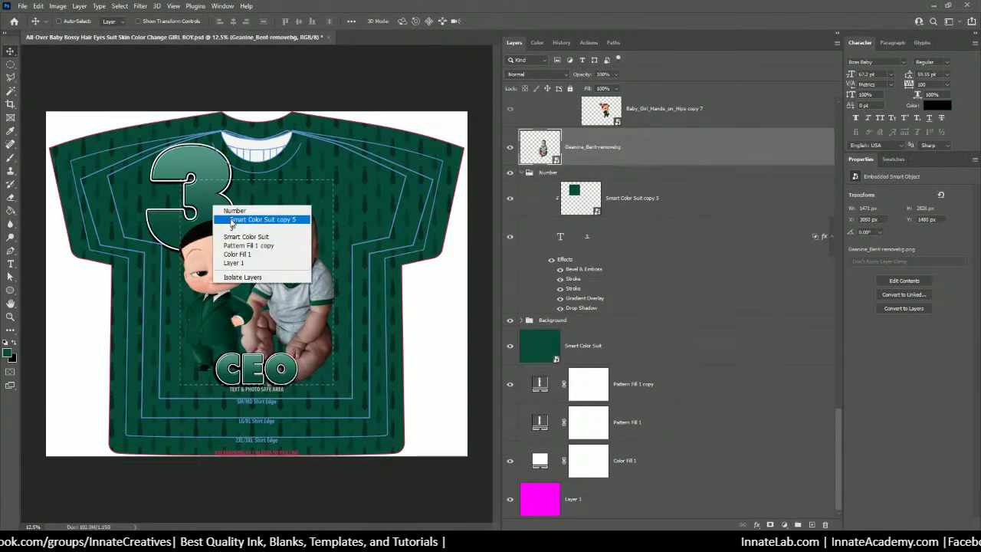
click(237, 228)
drag(210, 203, 266, 224)
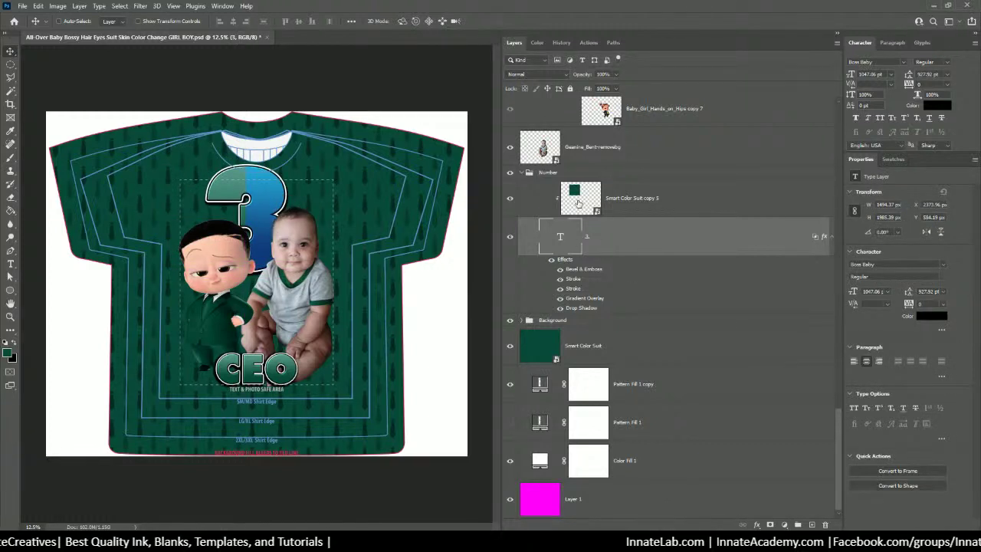
click(513, 215)
drag(192, 203, 282, 215)
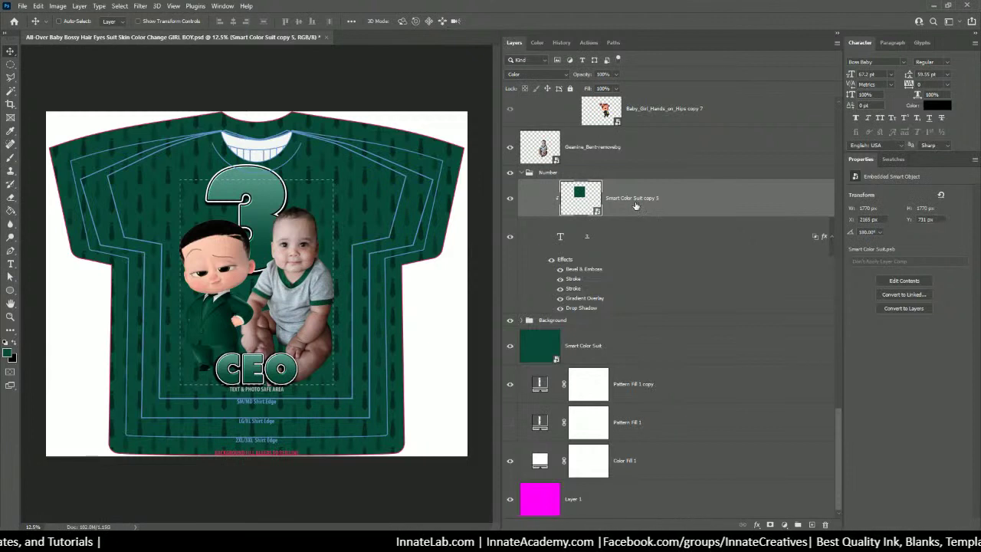
Align the number text and its Smart Color Suit copy 5 overlay by their horizontal and vertical centers, and link the two layers
shift+click(632, 242)
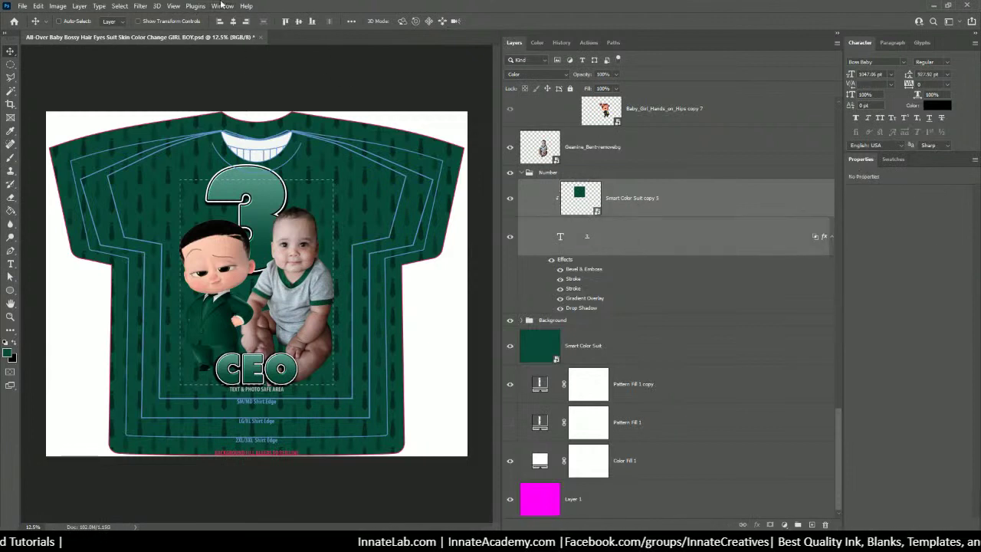
click(233, 21)
click(298, 20)
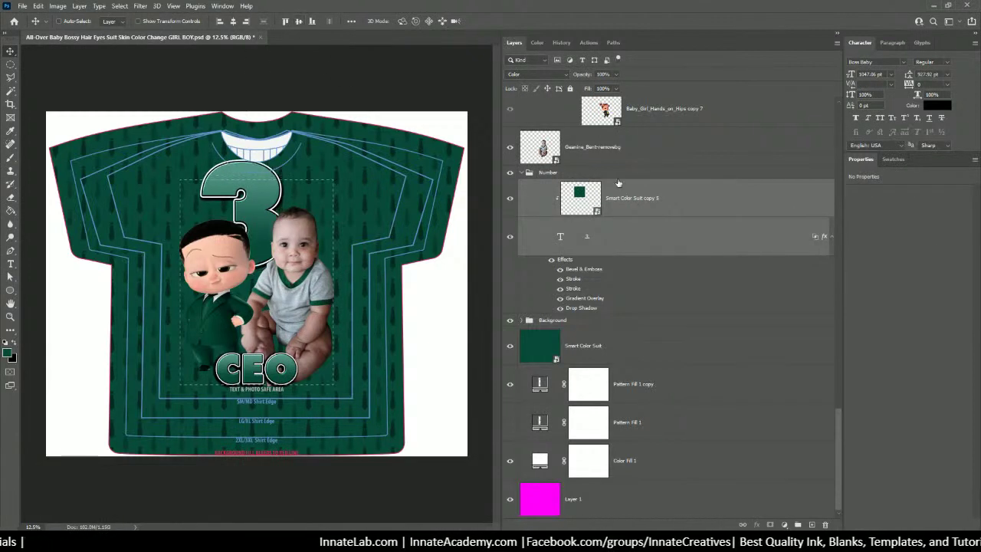
click(742, 524)
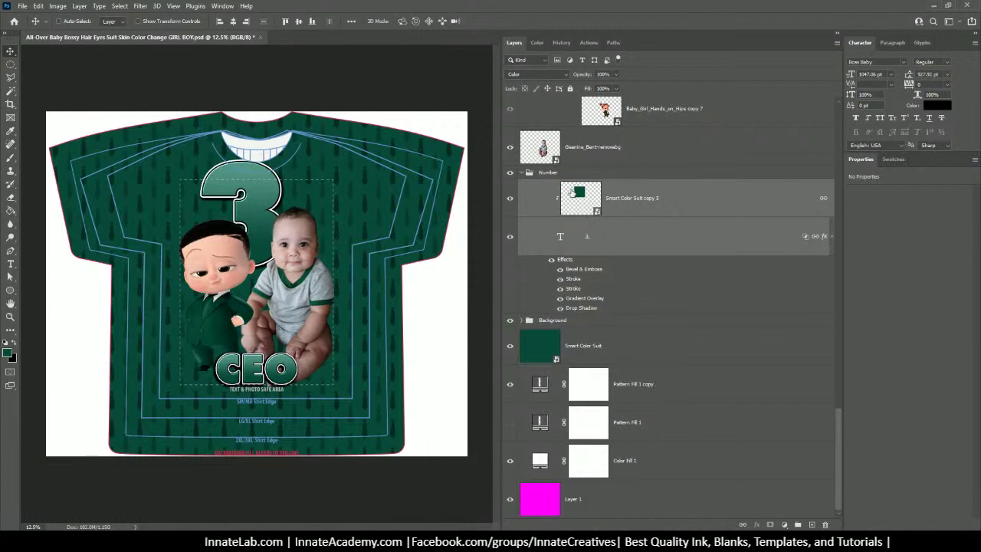
Move the linked number and color overlay up under the collar, to about X 2365 px, Y 616 px
click(823, 202)
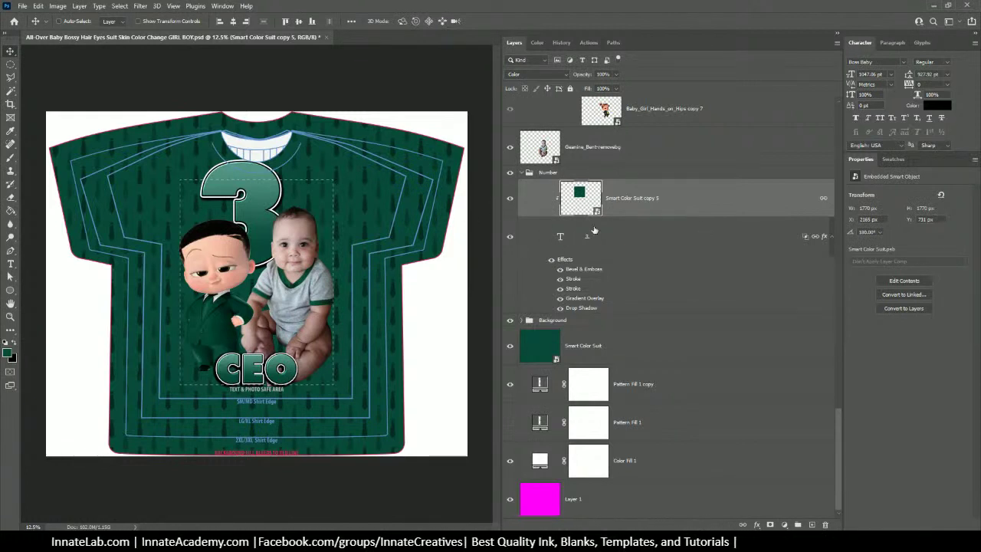
click(635, 236)
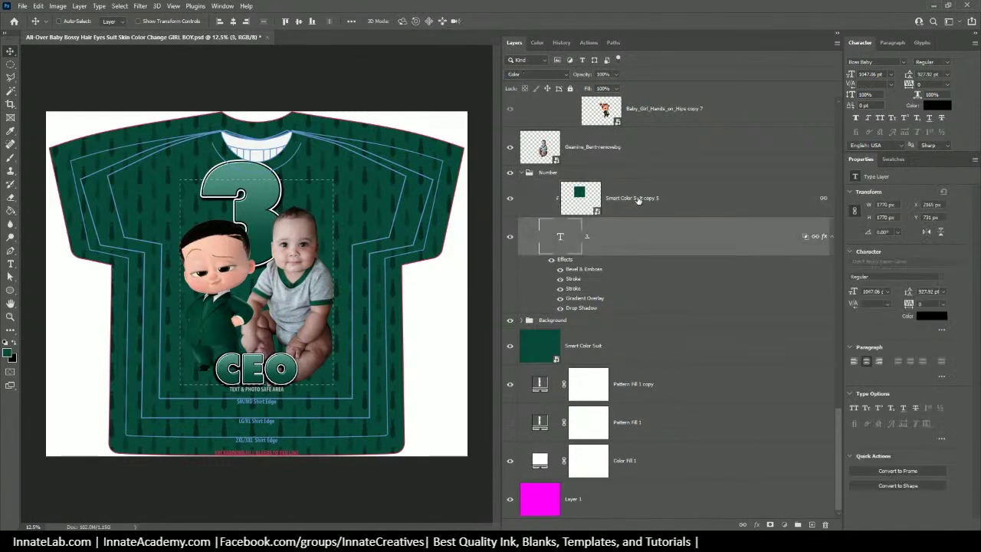
click(651, 199)
mouse_move(255, 205)
mouse_down()
mouse_move(276, 204)
mouse_move(267, 204)
mouse_up()
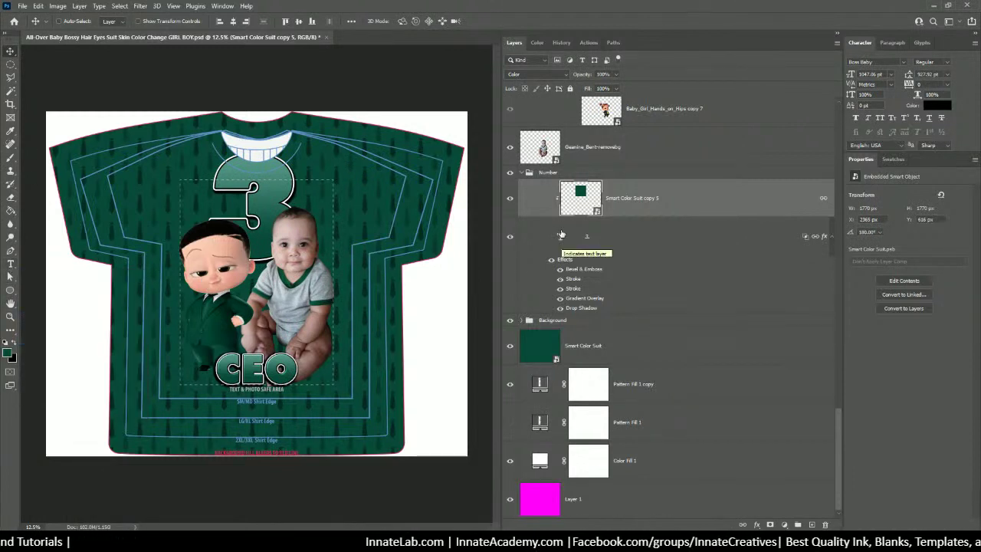
Open the Name smart object from the CEO text on the shirt and extend the wording to CEO BABY
right_click(289, 370)
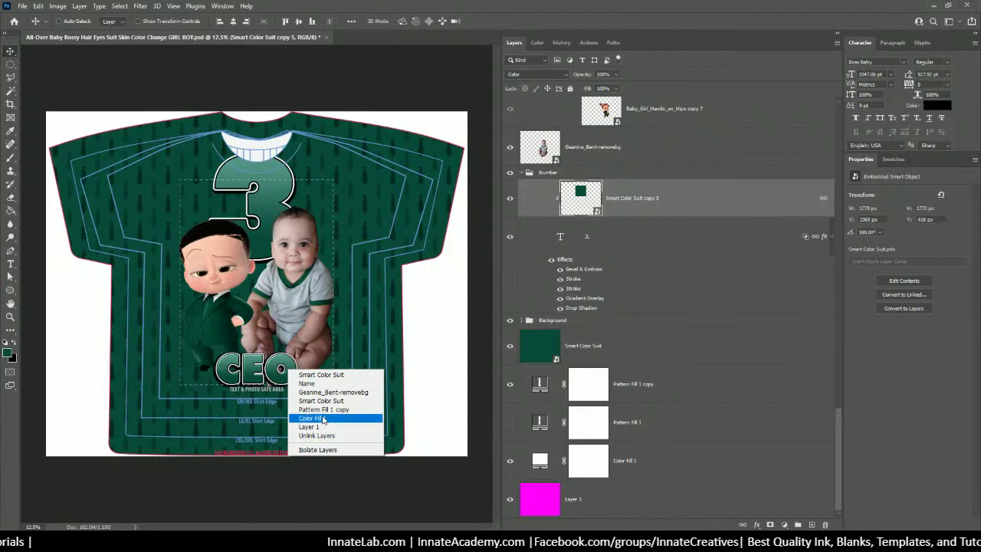
click(307, 390)
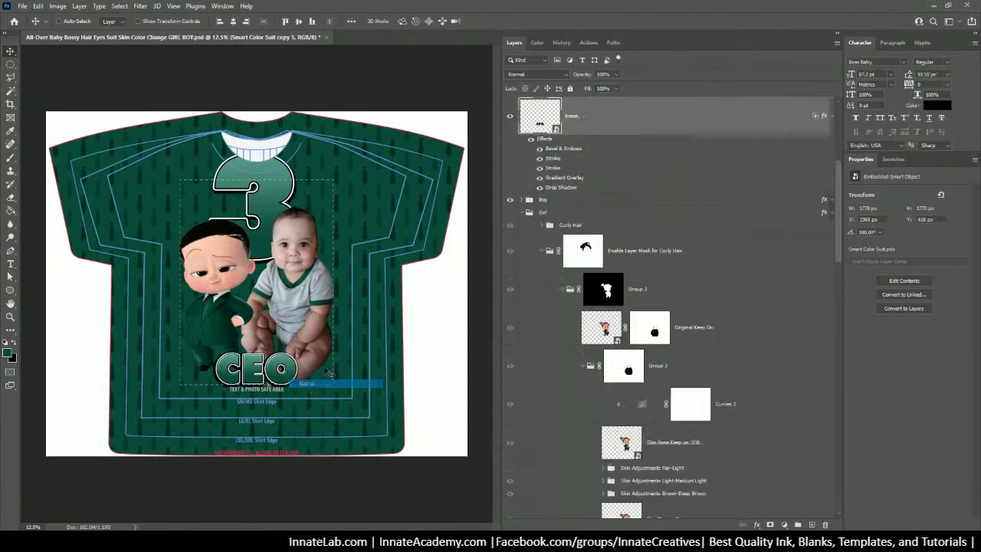
double_click(544, 120)
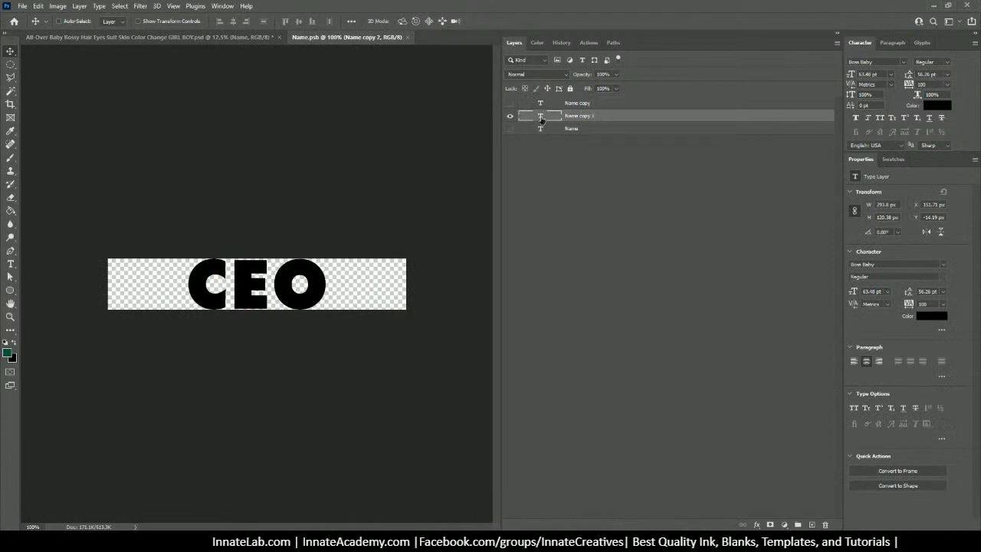
double_click(541, 120)
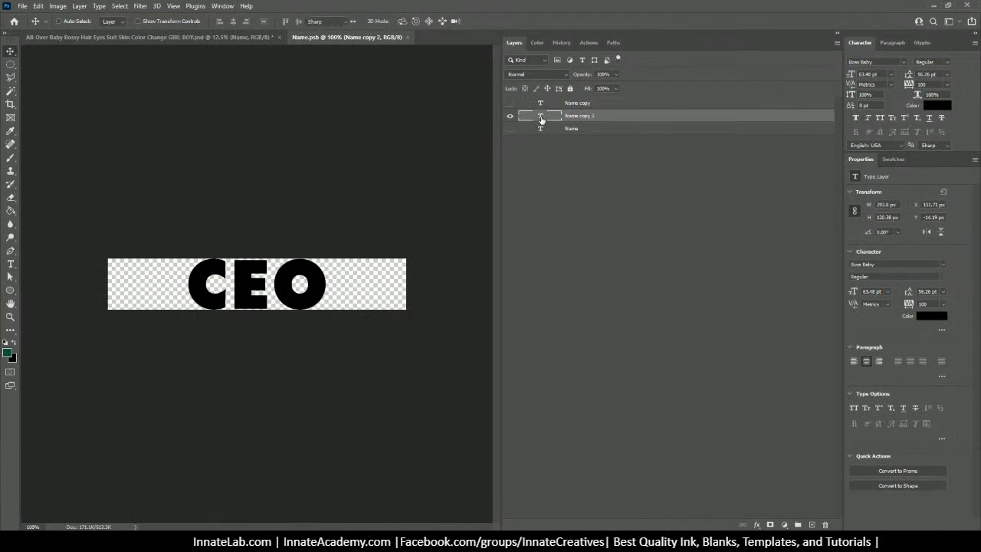
click(319, 282)
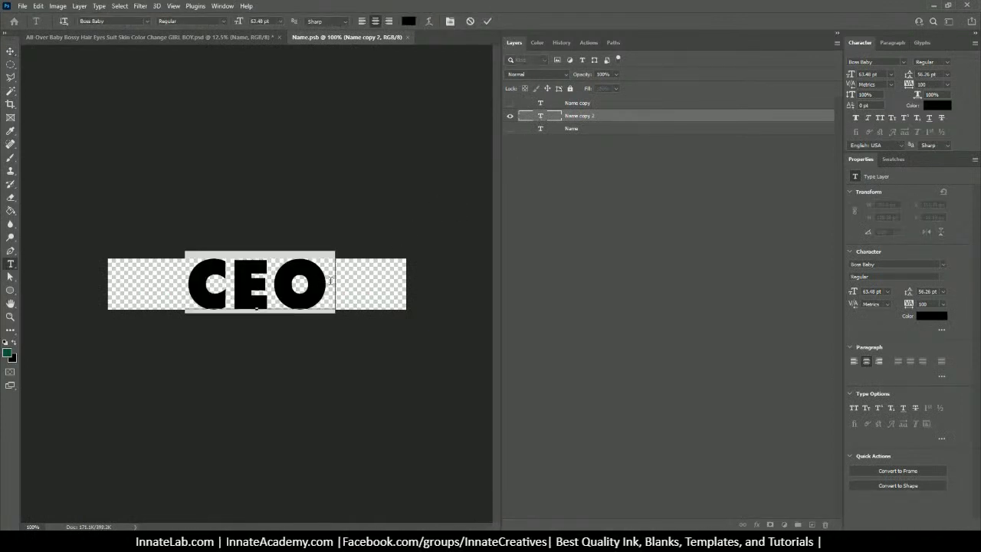
text(BA)
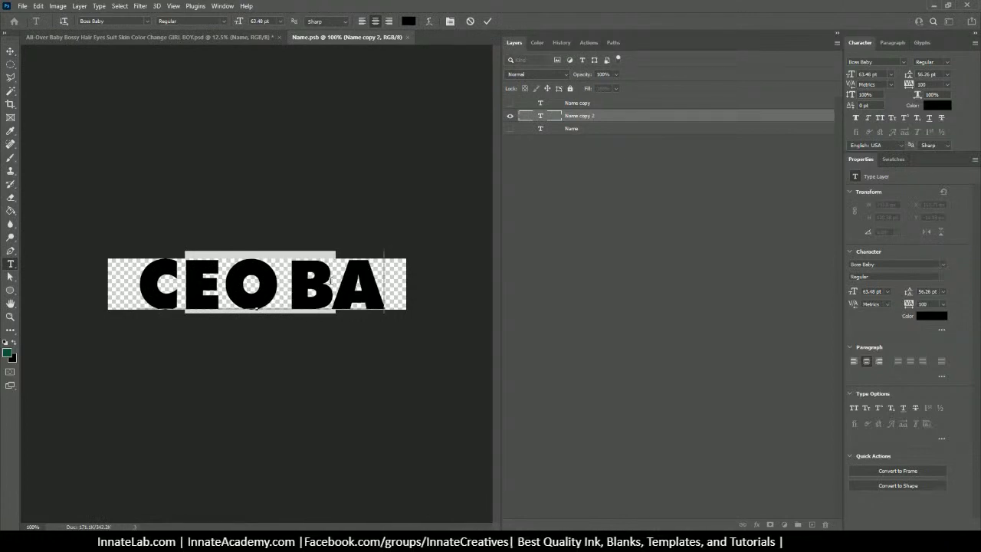
text(BY)
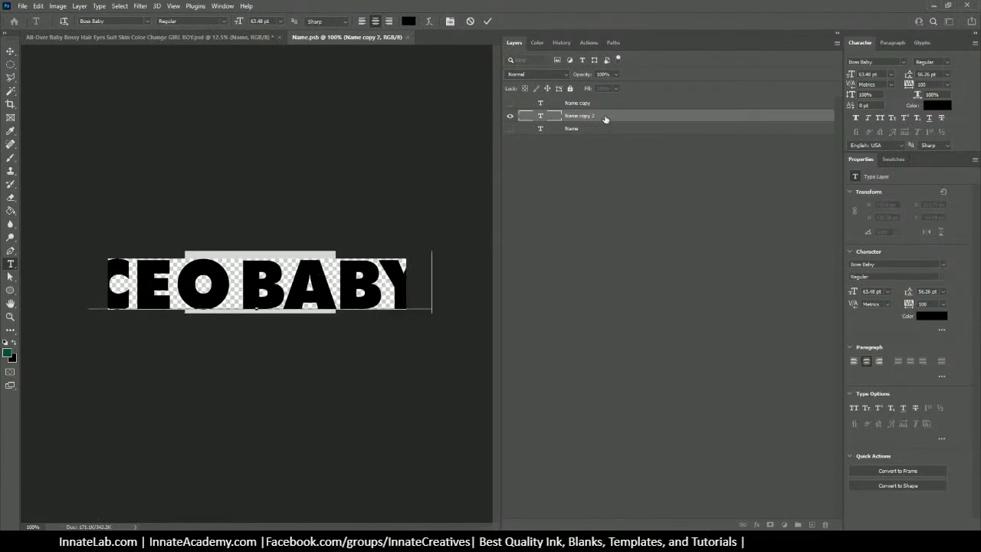
click(605, 118)
Scale the CEO BABY text down to about 56 pt from its upper-left corner
key(ctrl+t)
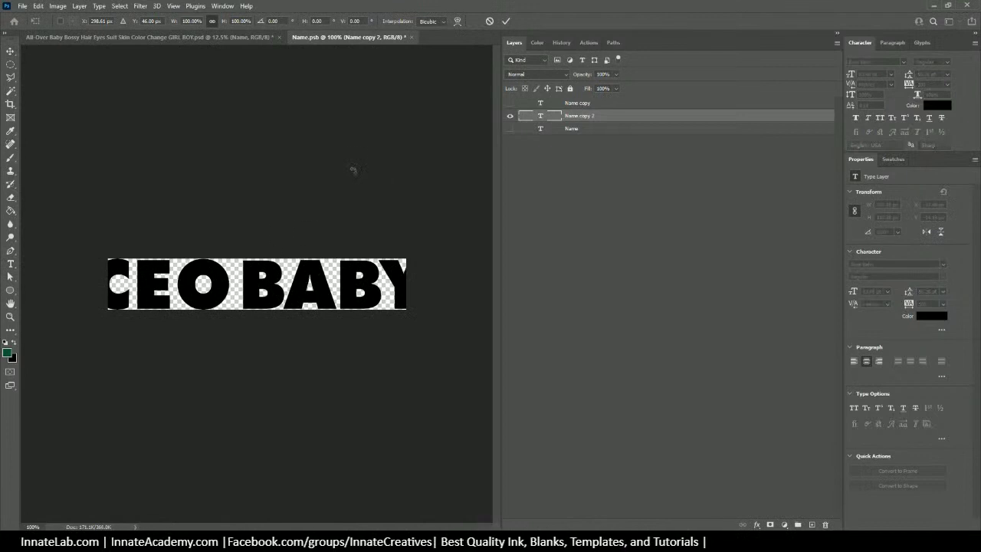
key(ctrl+minus)
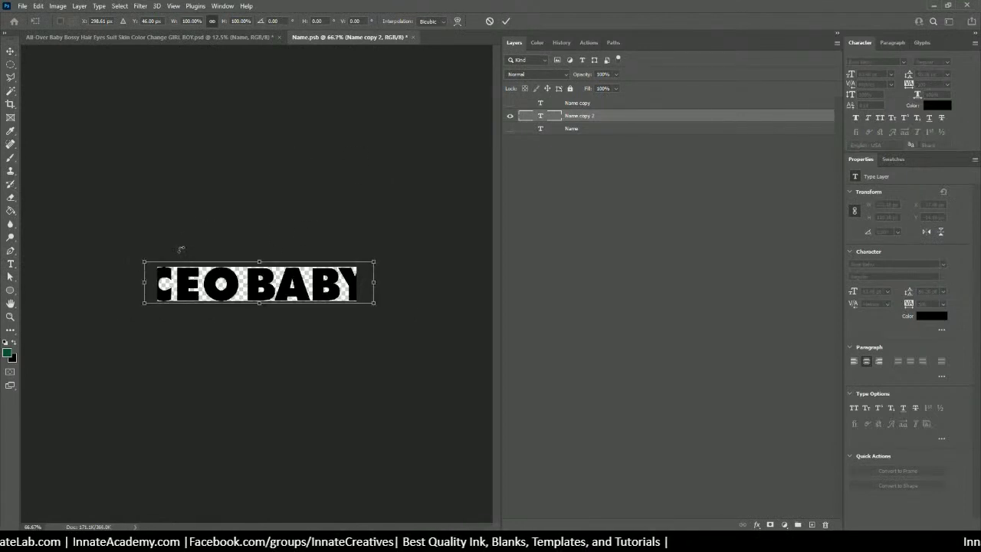
drag(142, 261, 153, 265)
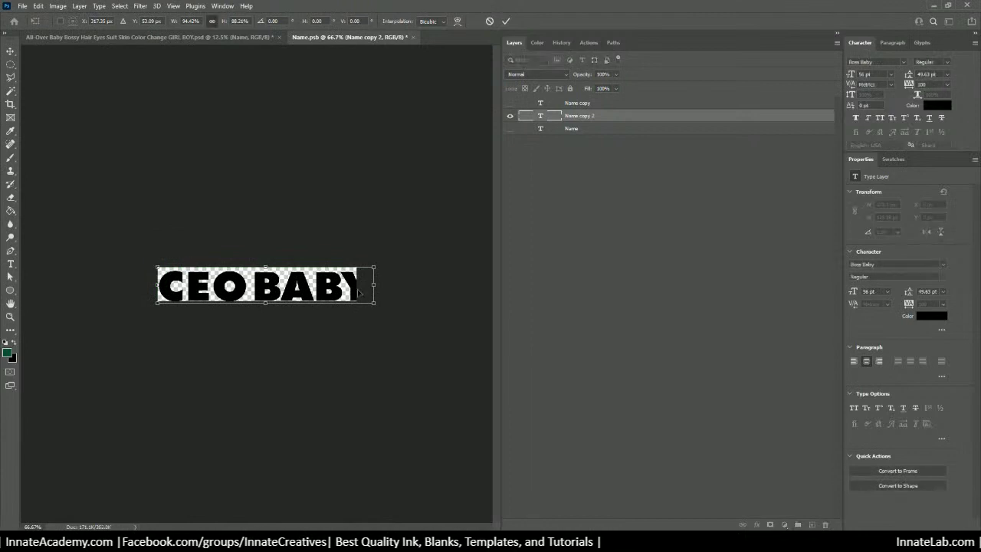
Set the CEO BABY text's tracking to 25 and shift it inside the canvas, to about X 3 px, Y -2 px
click(933, 85)
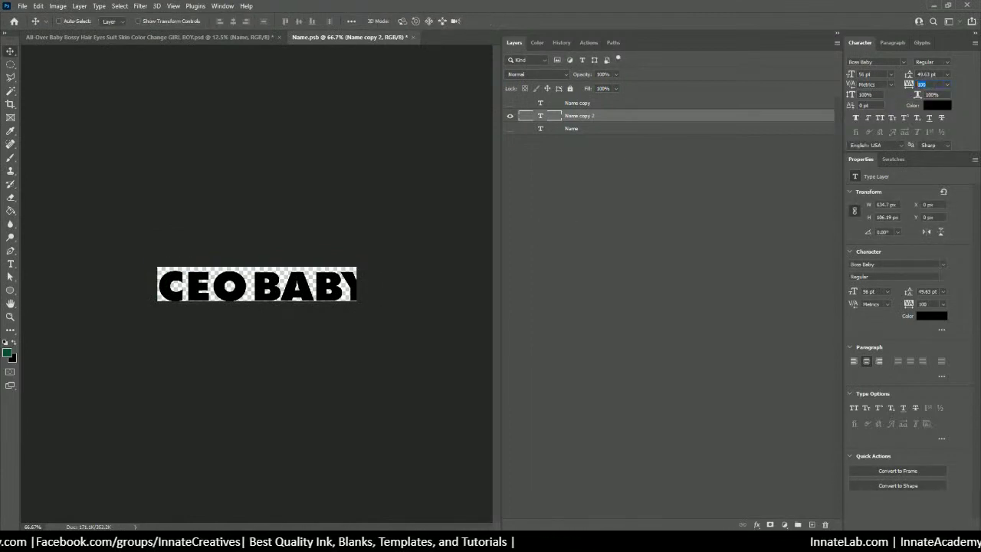
text(0)
key(Return)
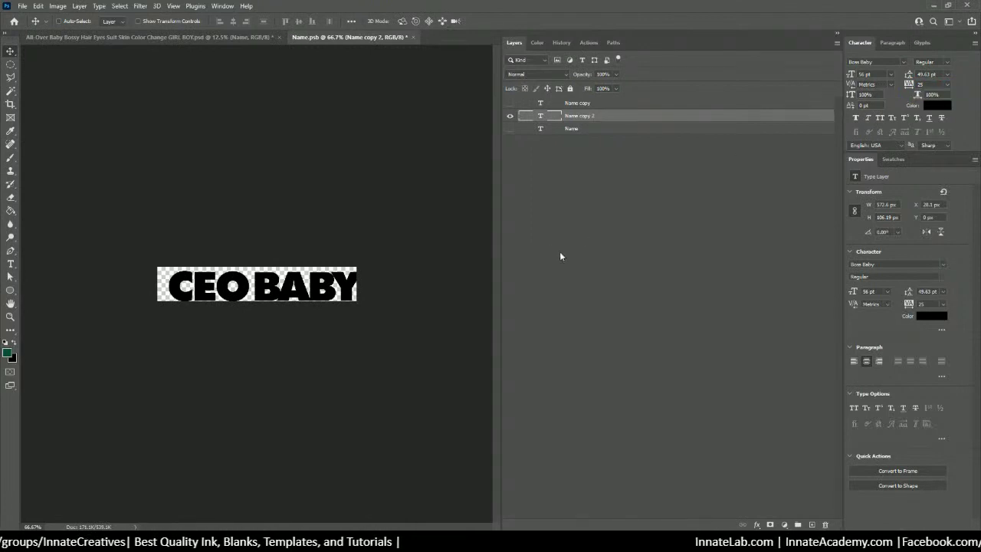
drag(297, 291, 289, 293)
key(ctrl+minus)
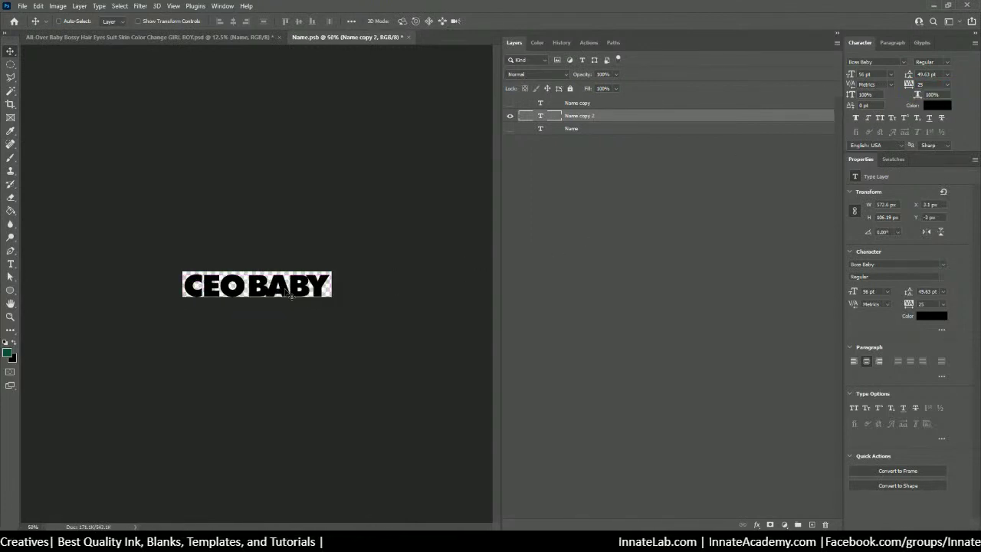
Scale the CEO BABY text up slightly to about 56.9 pt and nudge it up 3 px within the canvas
key(ctrl+plus)
key(ctrl+plus)
key(ctrl+plus)
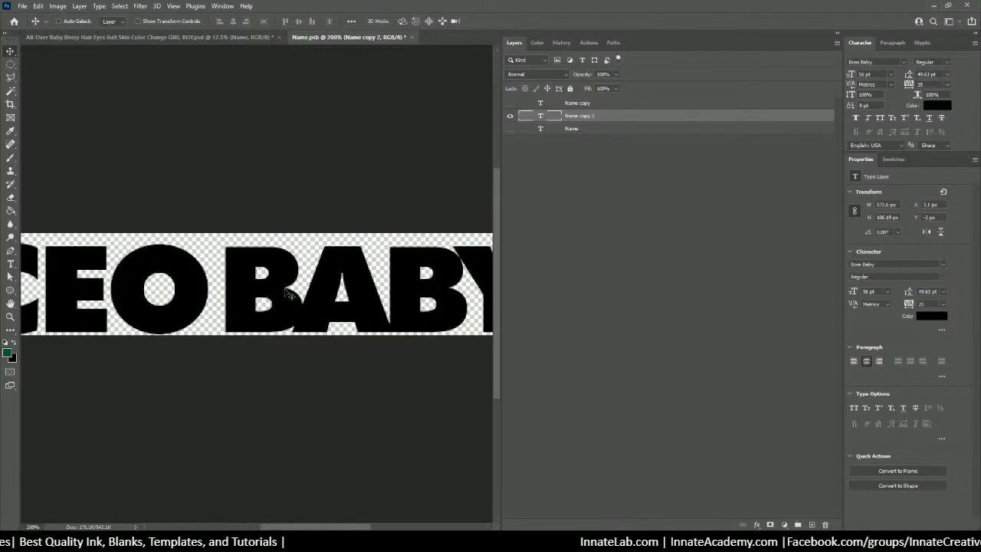
key(ctrl+minus)
key(ctrl+t)
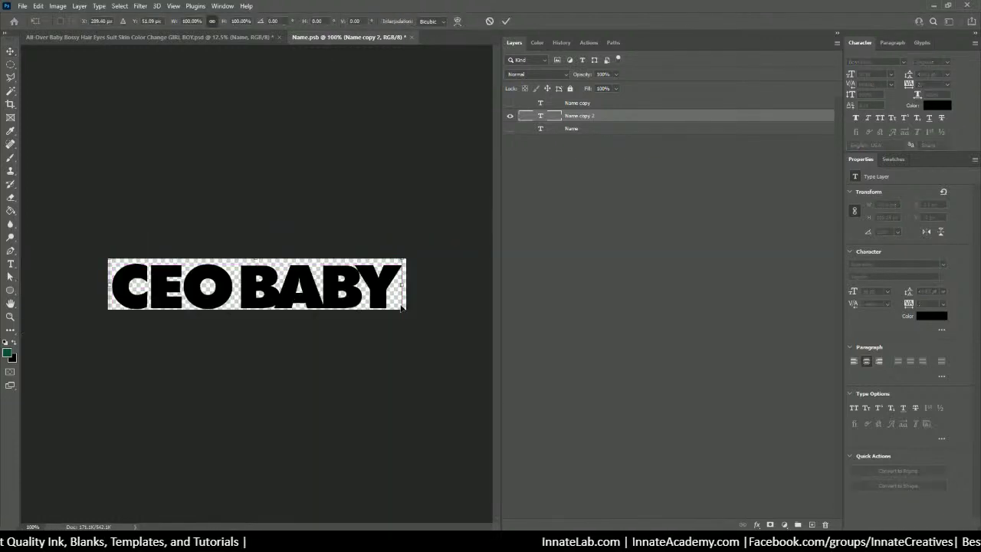
drag(404, 308, 408, 311)
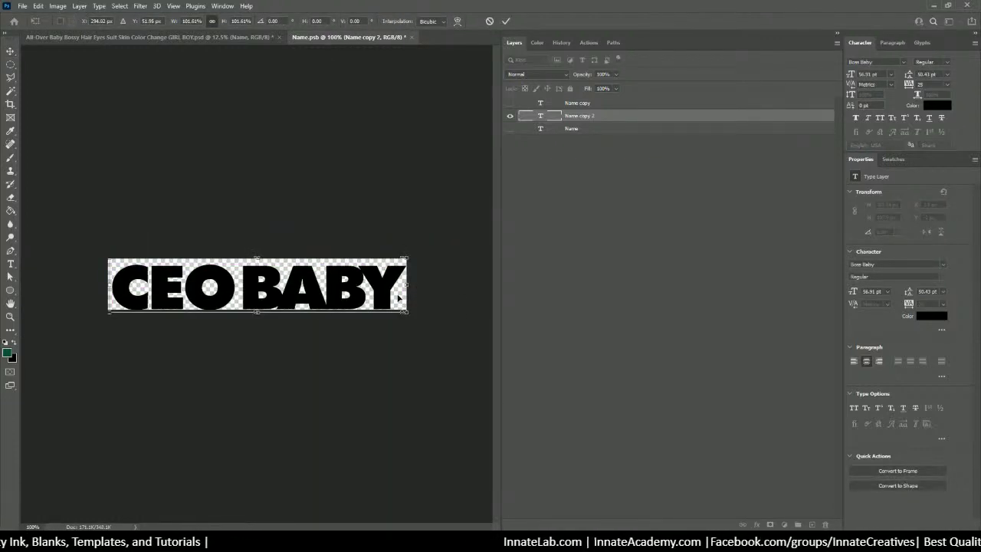
key(Up)
key(Up)
key(Up)
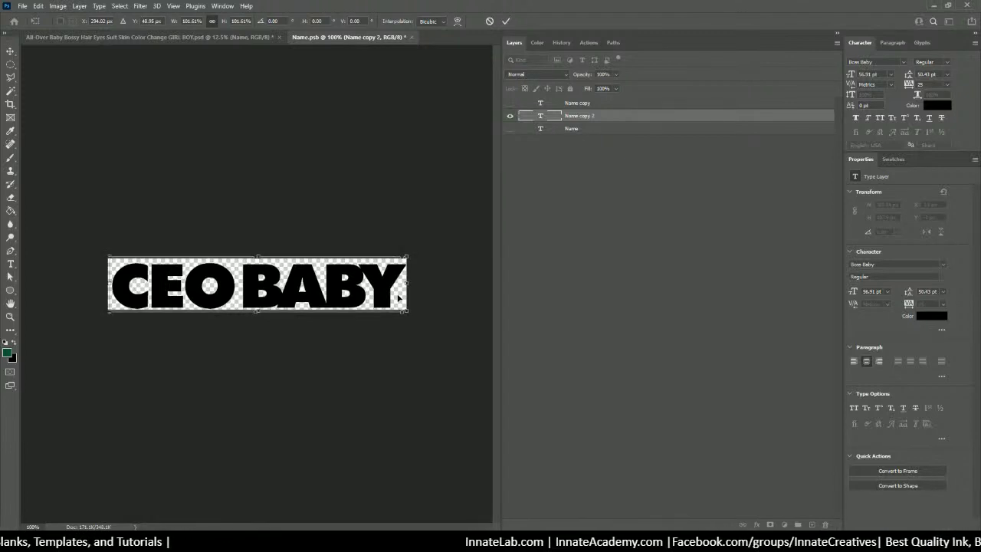
key(Return)
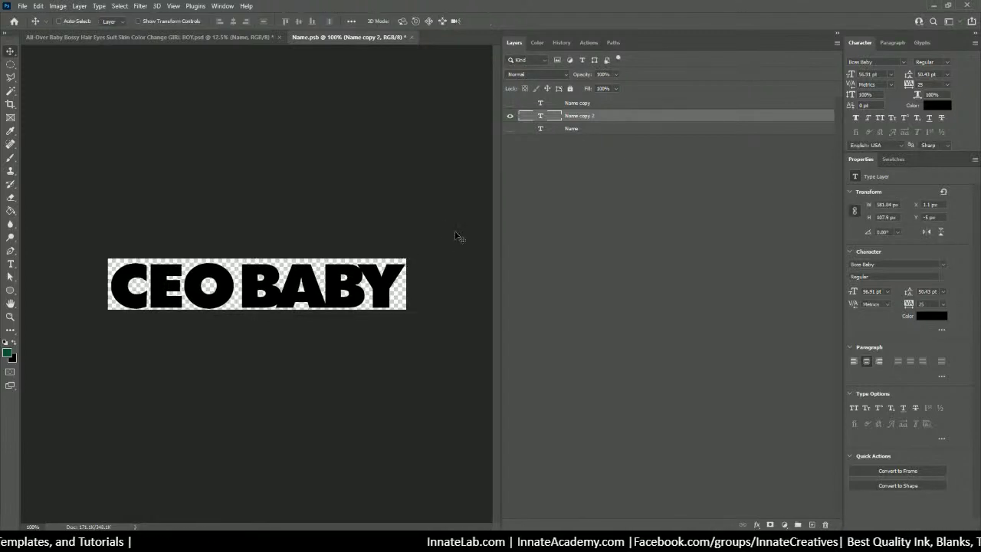
Replace the first A of BABY with the font's lowercase a glyph in the CEO BABY text
double_click(541, 117)
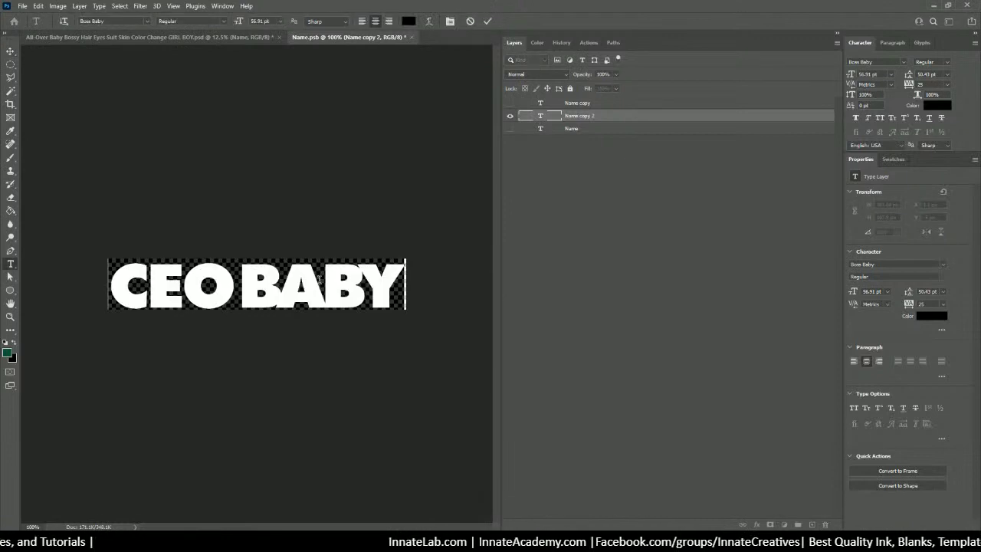
drag(277, 284, 295, 281)
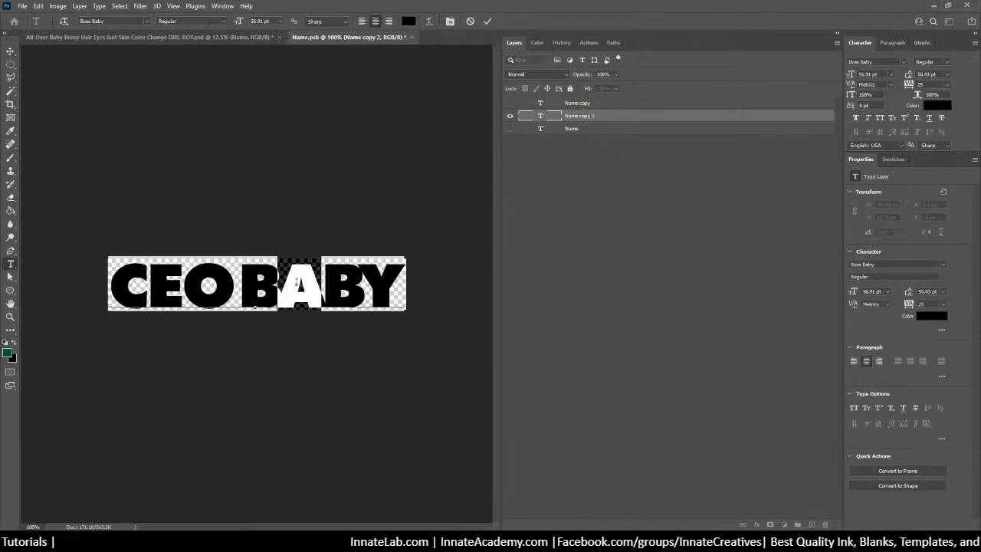
text(a)
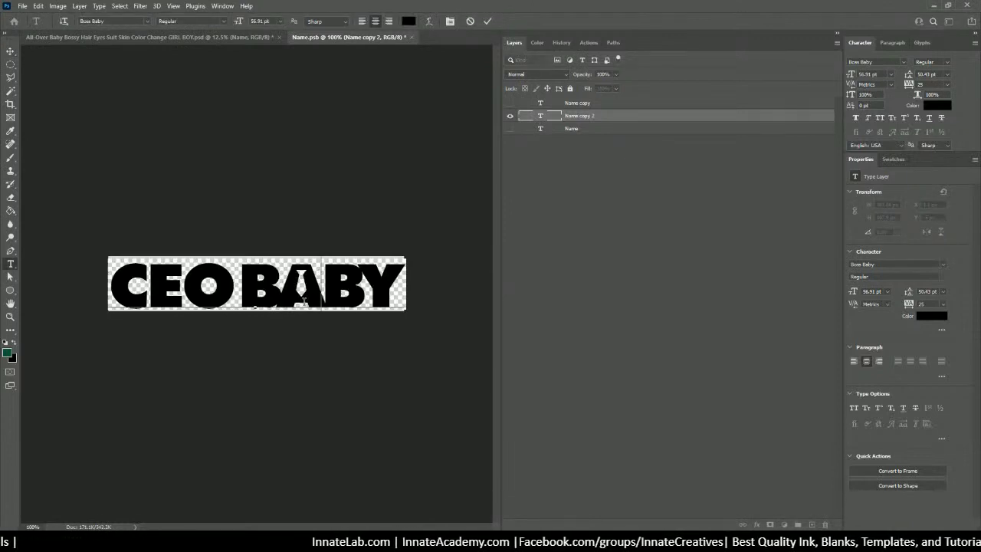
Replace the O of CEO and the space after it with a lowercase o glyph, and save and close Name.psb
drag(238, 288, 201, 289)
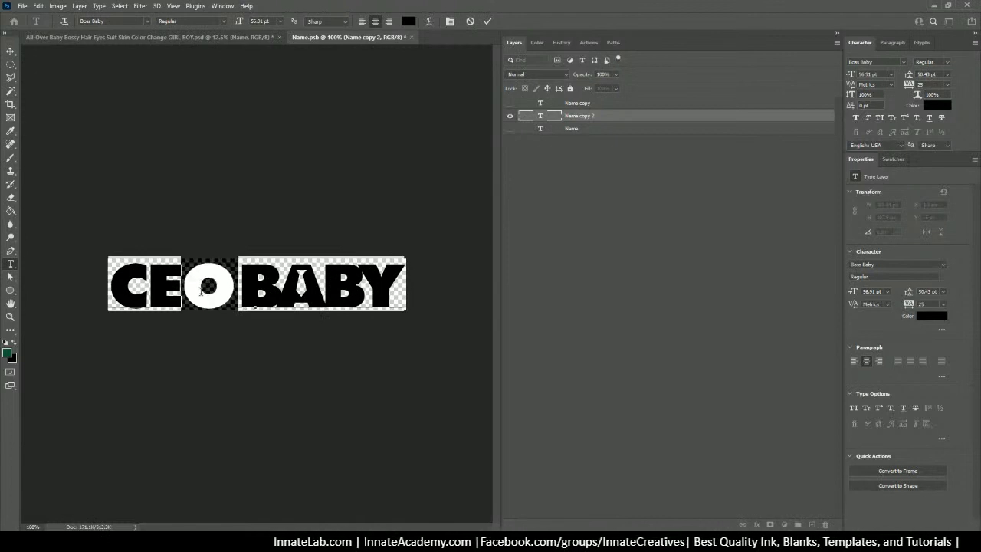
key(BackSpace)
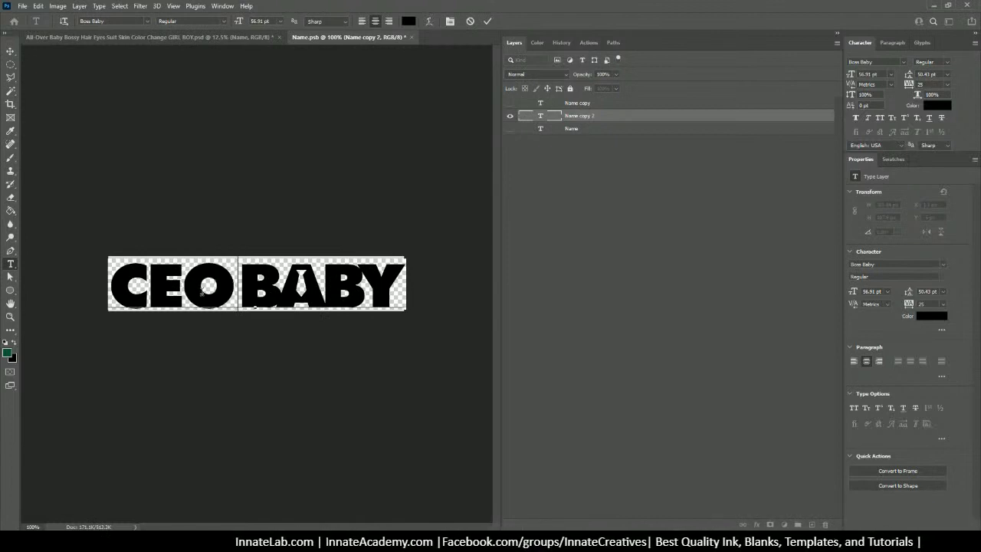
key(ctrl+z)
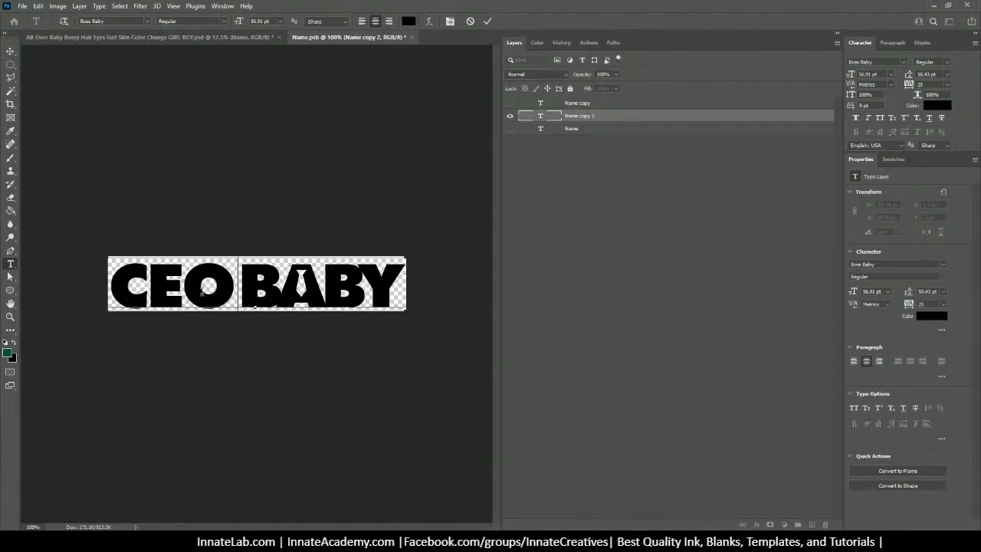
key(ctrl+shift+z)
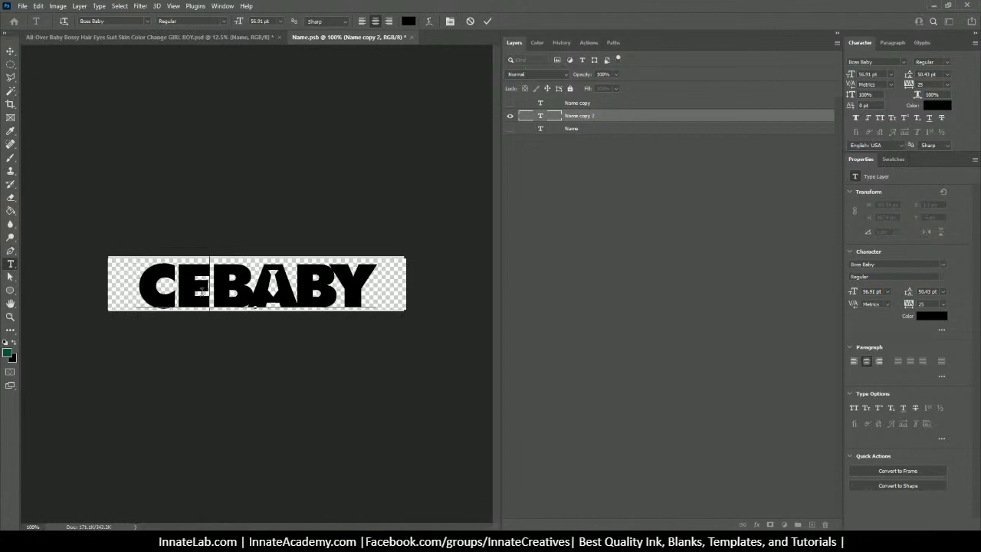
text(o)
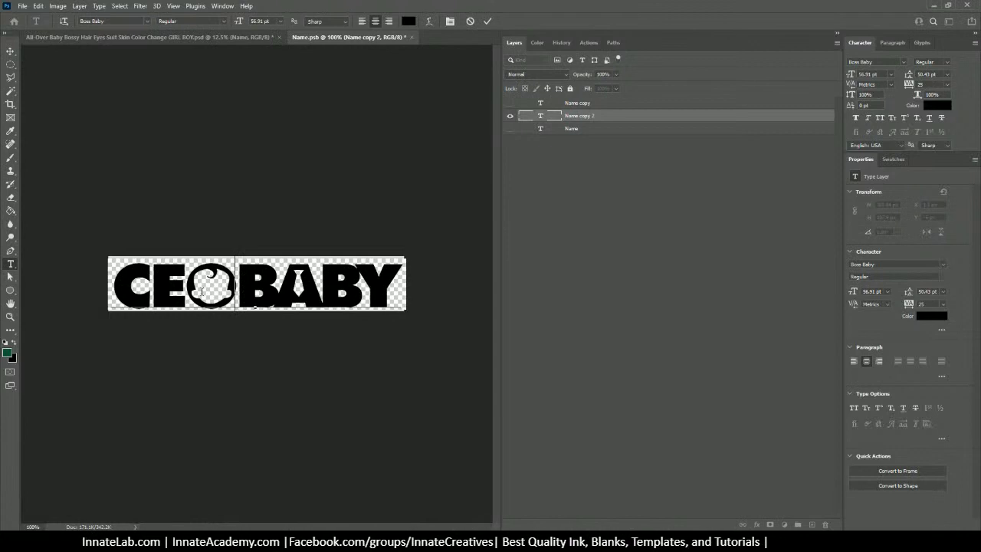
click(631, 268)
key(v)
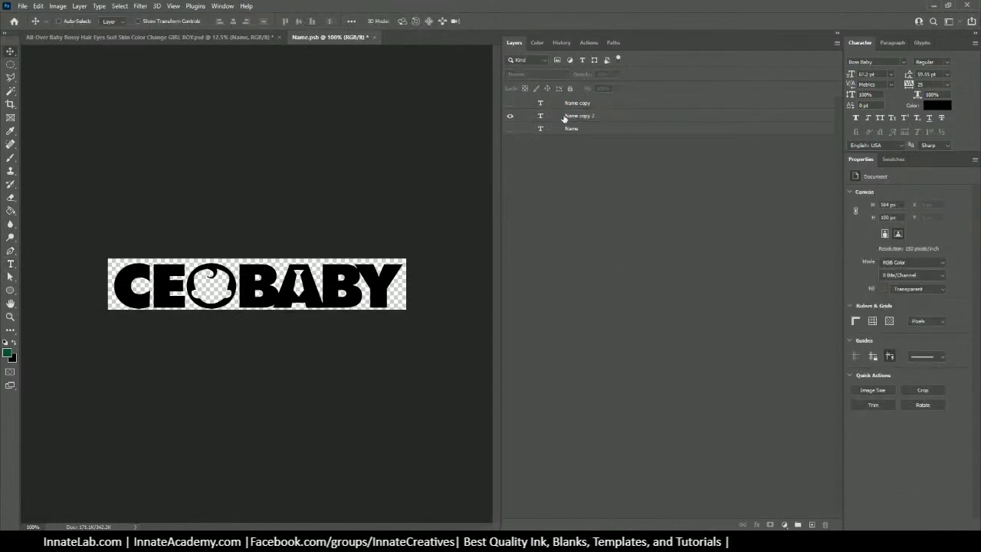
click(374, 36)
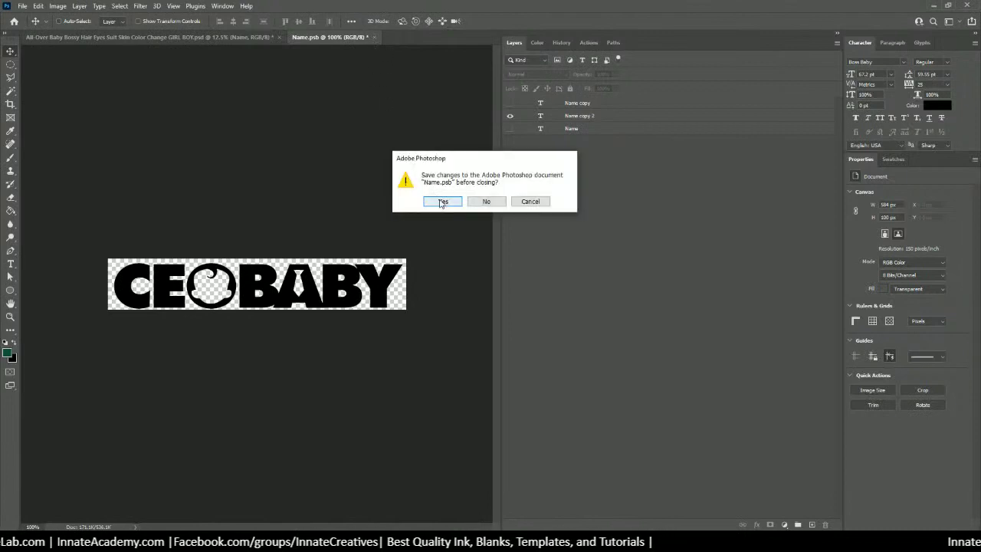
click(442, 202)
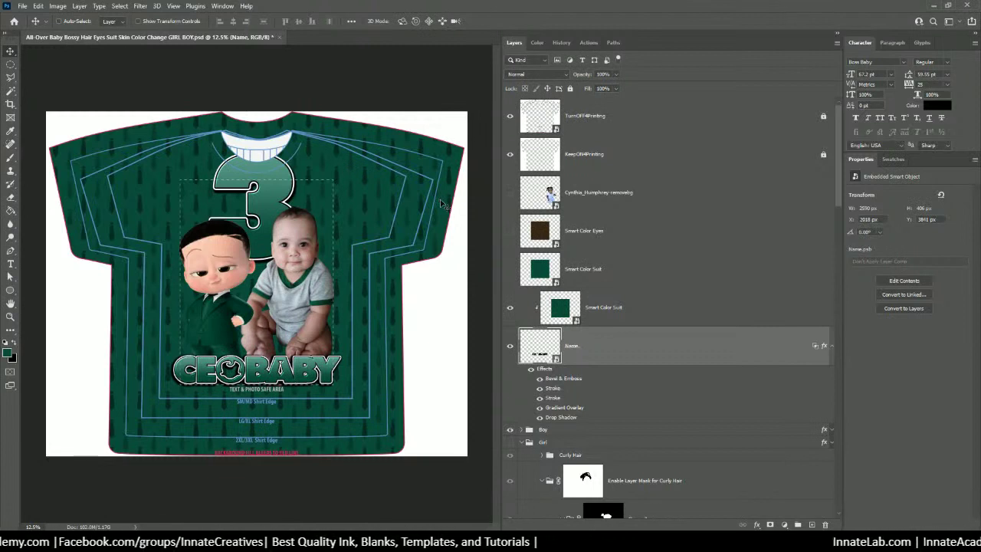
Reopen the Name smart object and insert a space between CEO and BABY
double_click(543, 350)
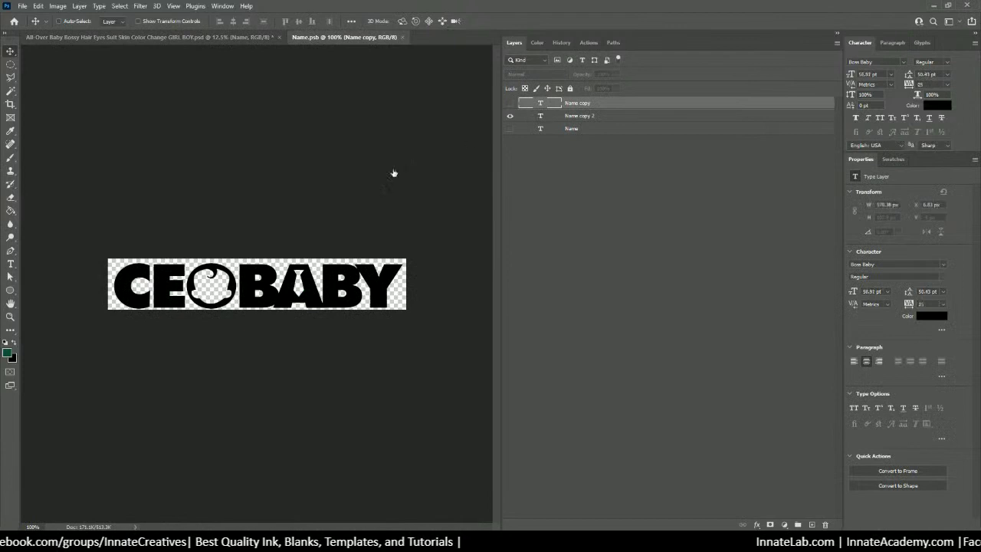
key(t)
click(235, 284)
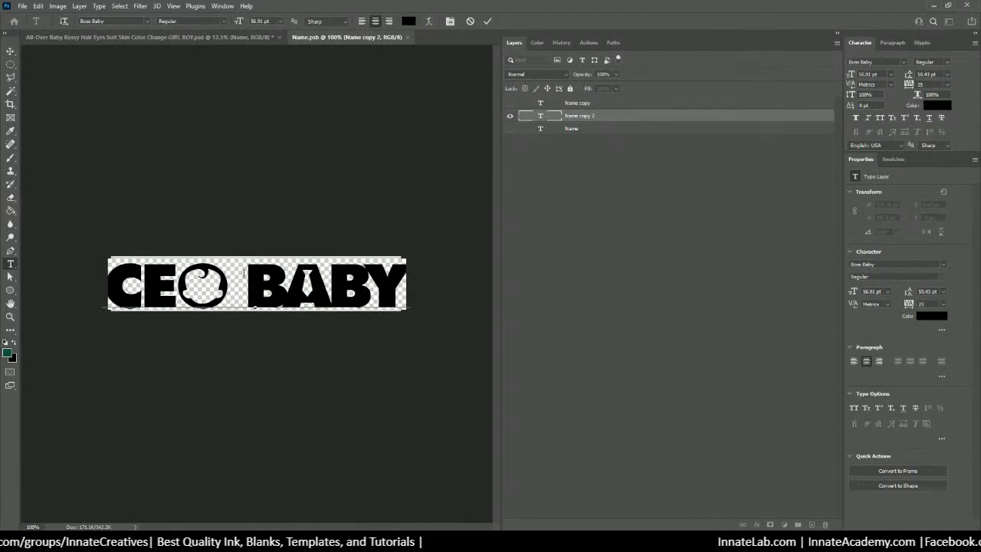
click(11, 51)
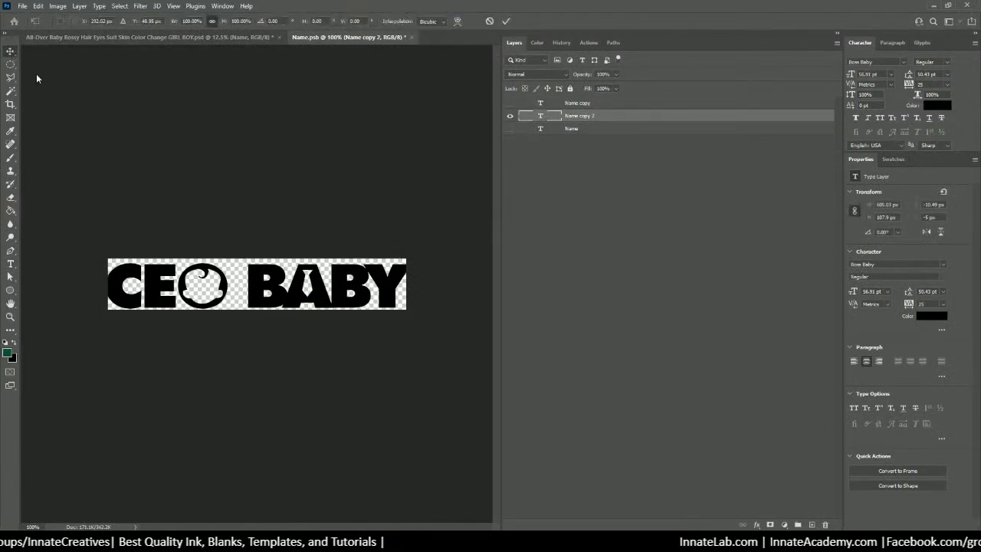
Scale the CEO BABY text down to about 55.6 pt to fit the canvas width, and save and close Name.psb
key(ctrl+t)
key(ctrl+minus)
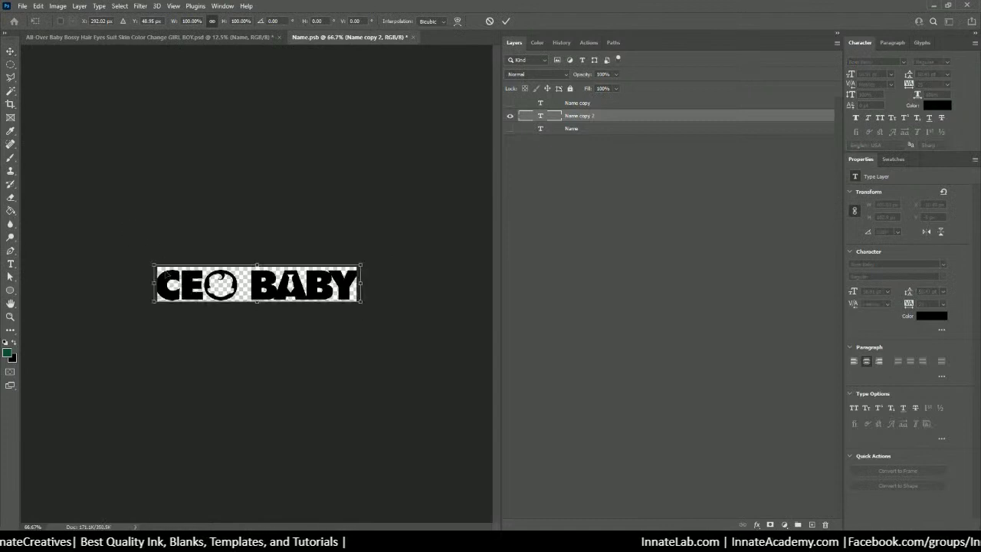
drag(155, 266, 157, 266)
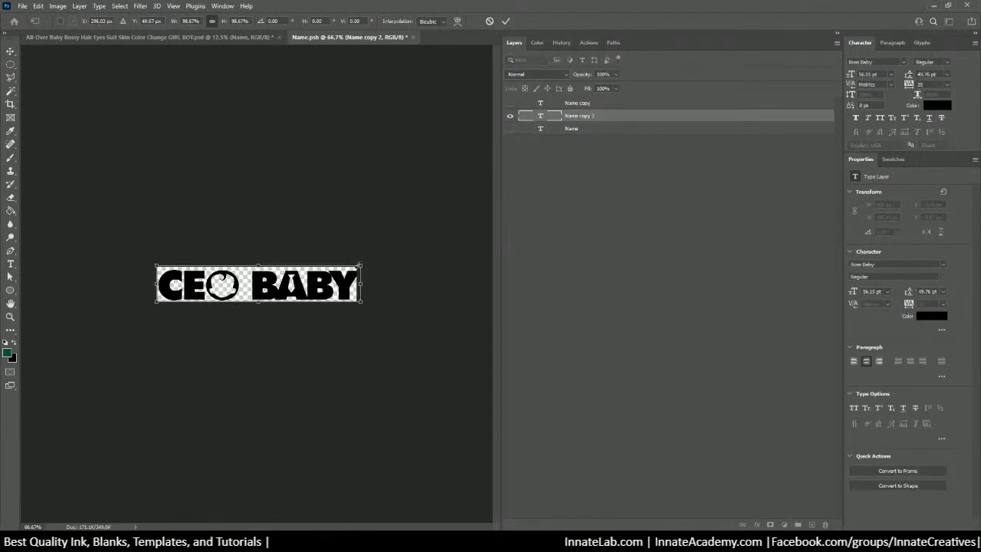
drag(359, 265, 361, 265)
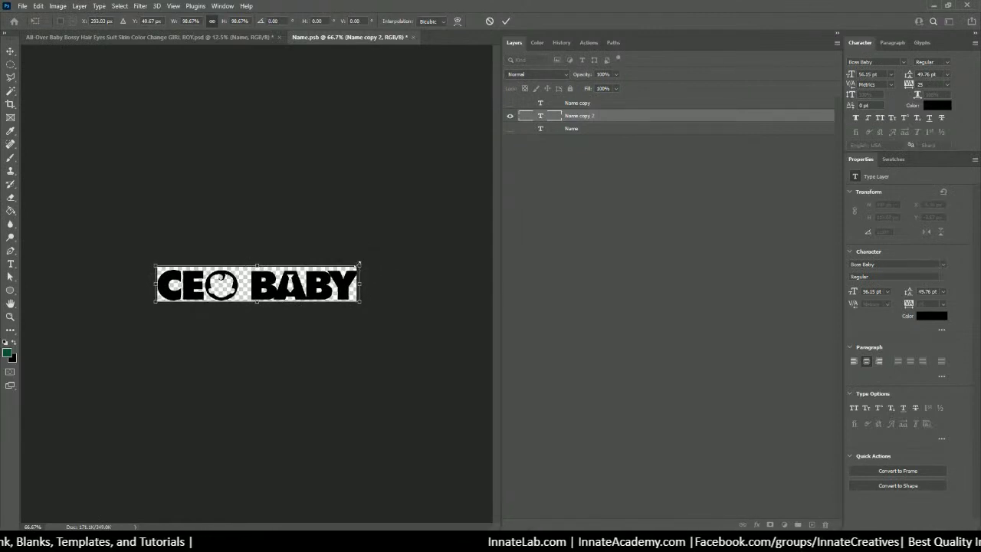
drag(360, 265, 357, 266)
key(Return)
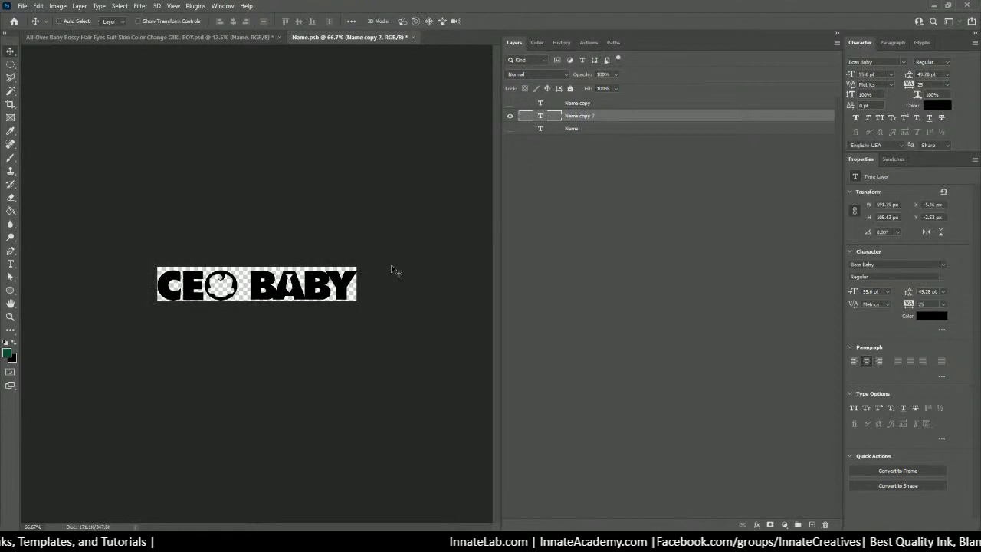
click(413, 37)
click(440, 203)
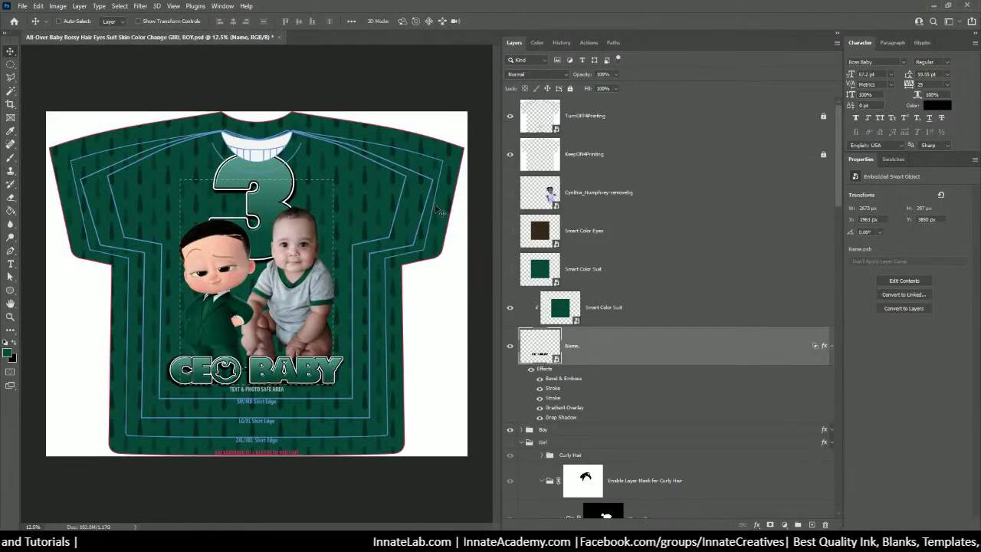
click(510, 310)
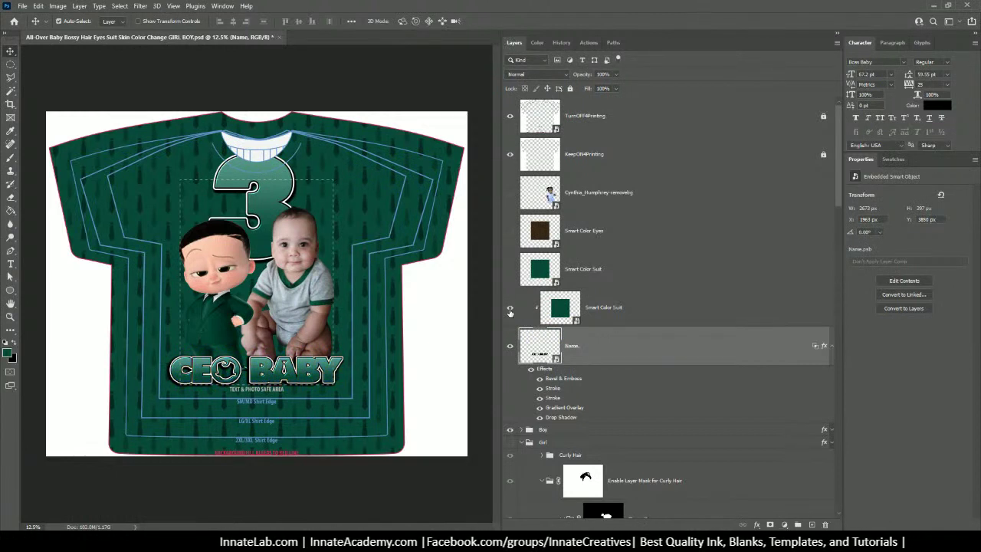
key(ctrl+plus)
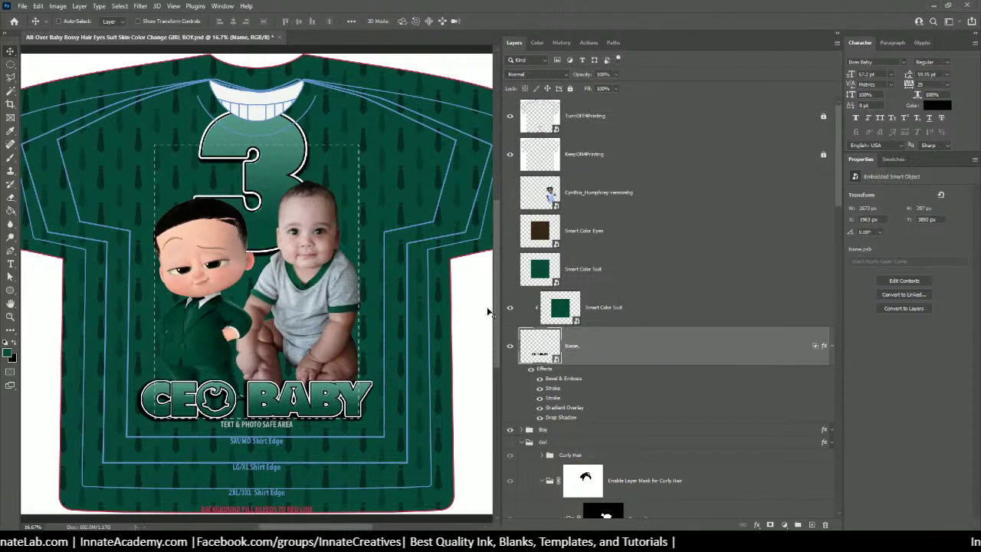
key(ctrl+minus)
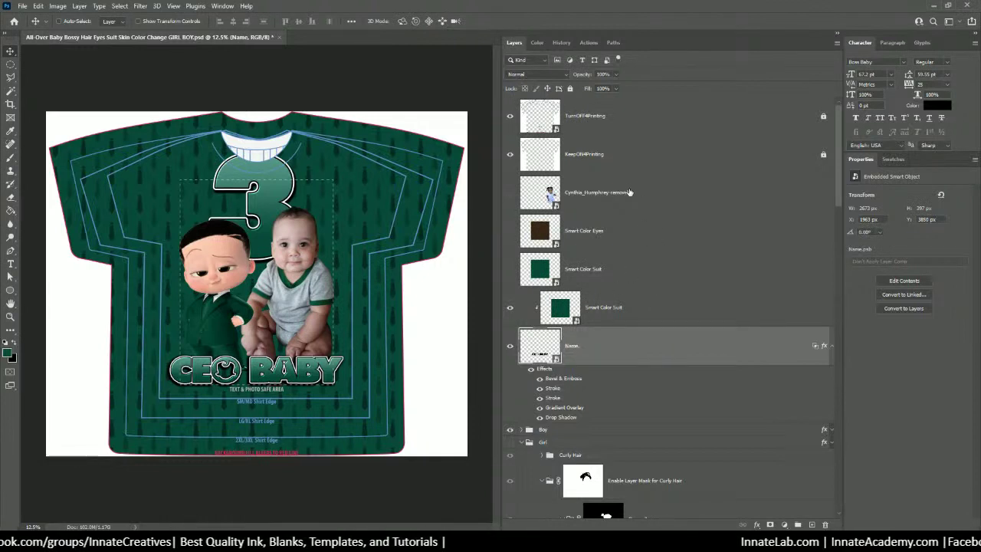
Hide the TurnOFF4Printing guide layer on the shirt template for printing
click(601, 111)
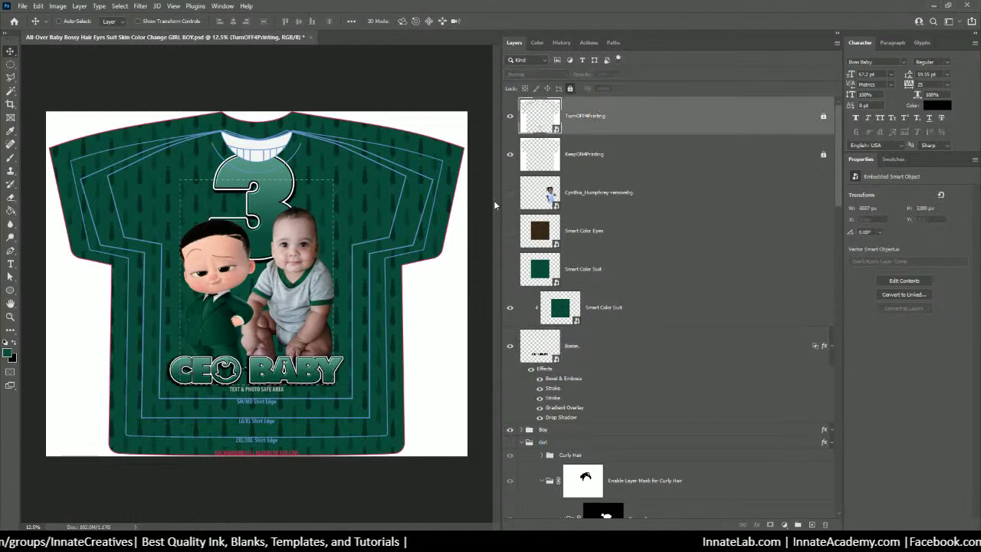
scroll(606, 303, down, 10)
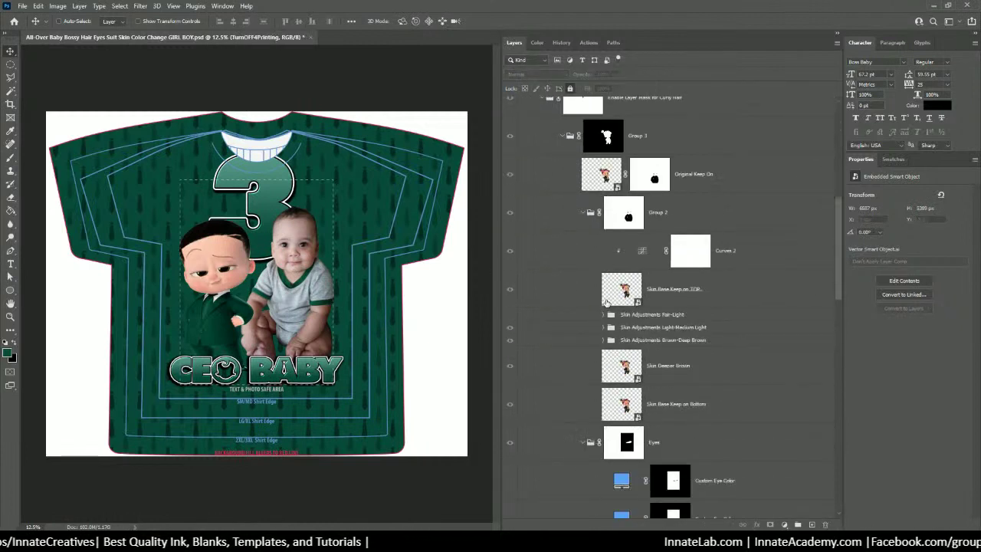
scroll(606, 303, down, 20)
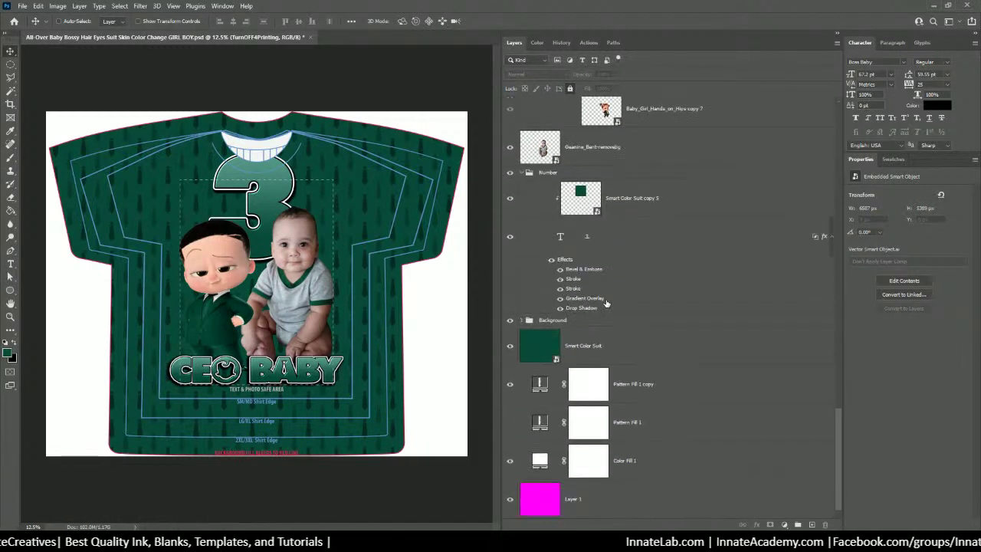
scroll(606, 303, up, 20)
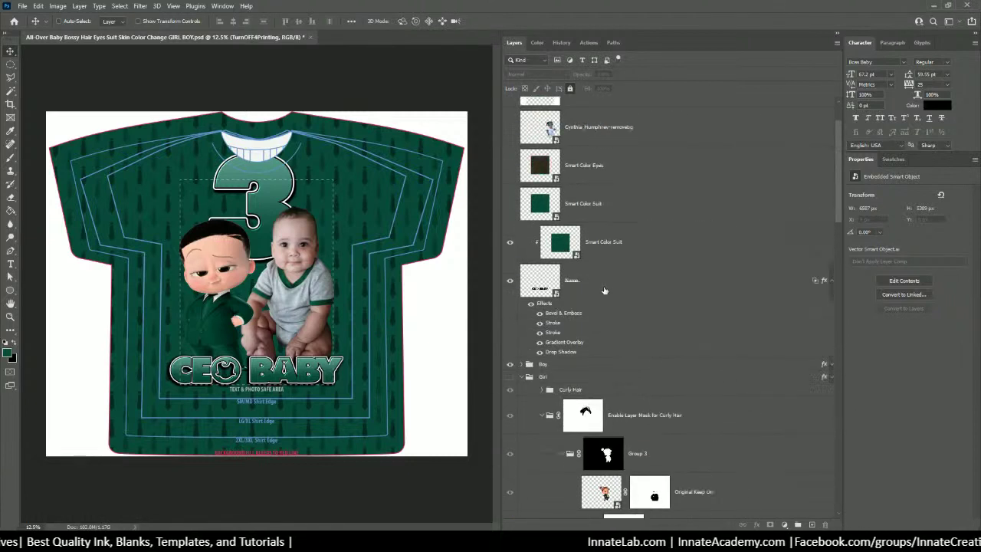
scroll(576, 139, up, 2)
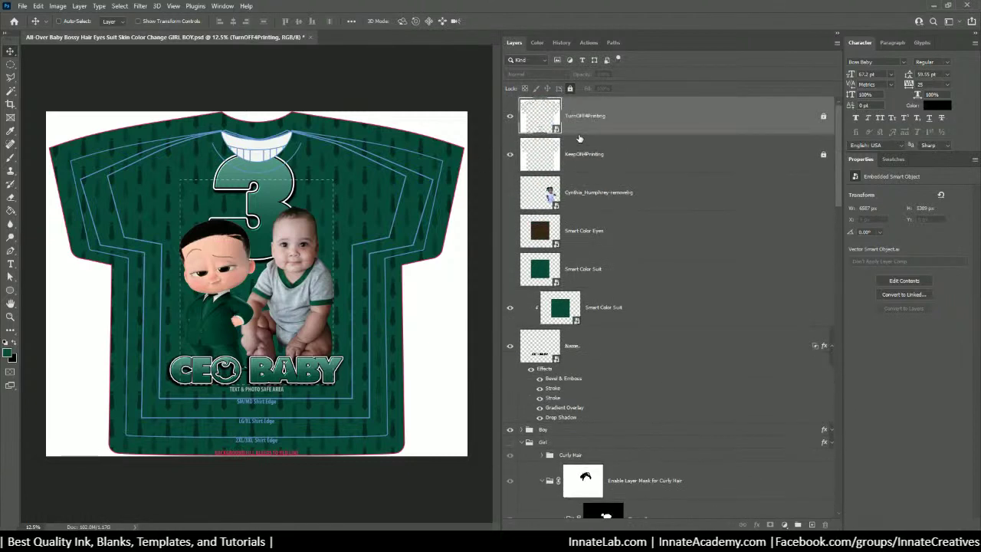
click(510, 121)
Save a JPEG copy named All-Over Baby Bossy Hair Eyes Suit Skin Color Change GIRL BOY GREEN at maximum quality 12
click(21, 6)
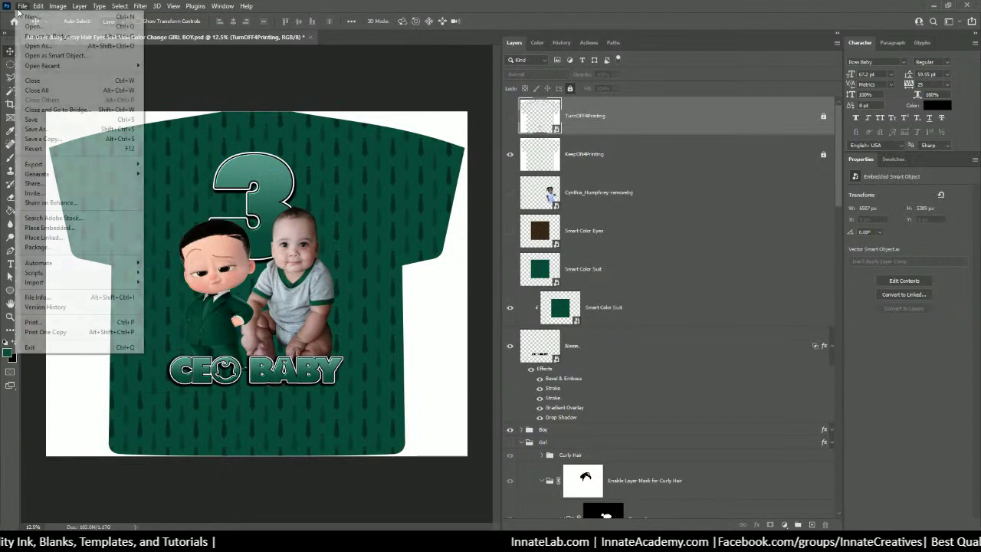
click(48, 130)
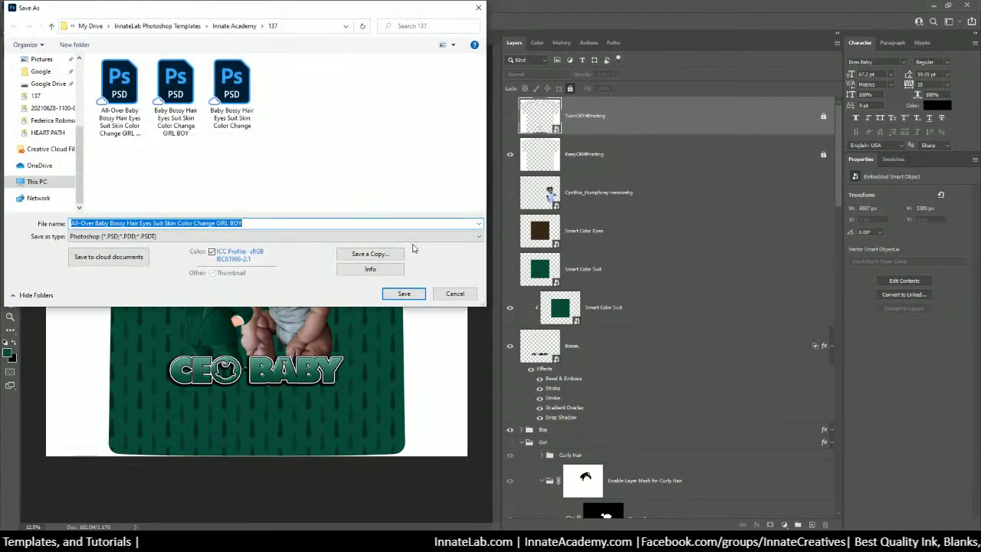
click(385, 257)
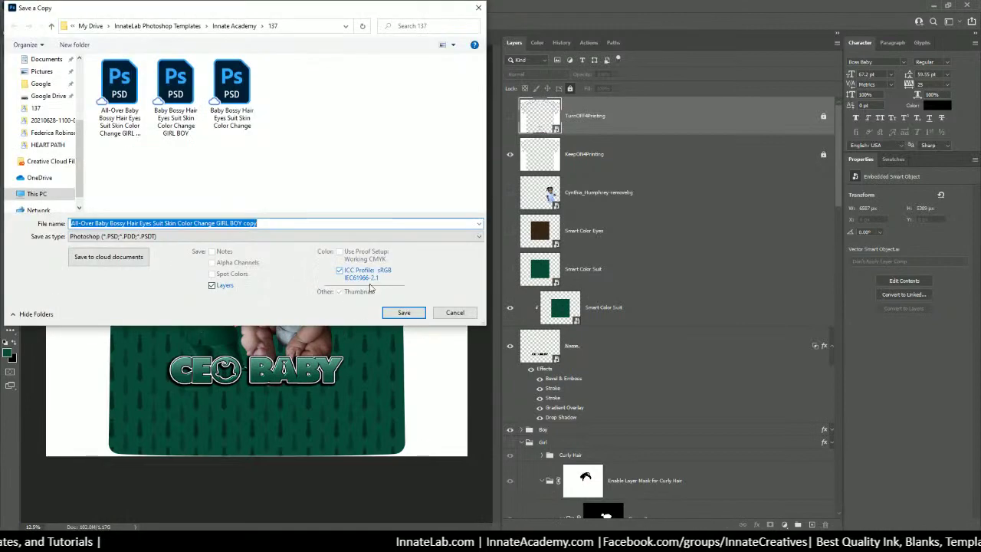
click(268, 223)
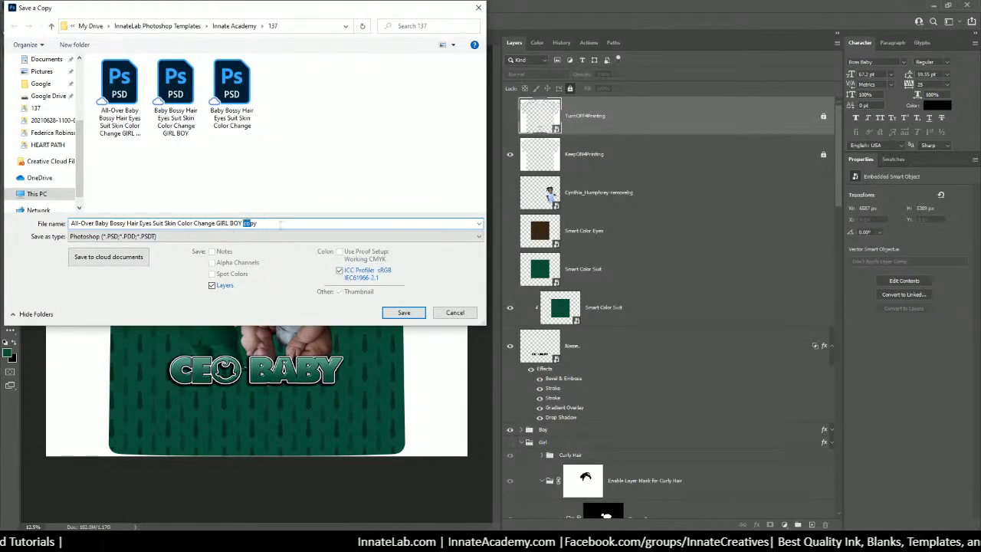
double_click(247, 223)
text(GREEN)
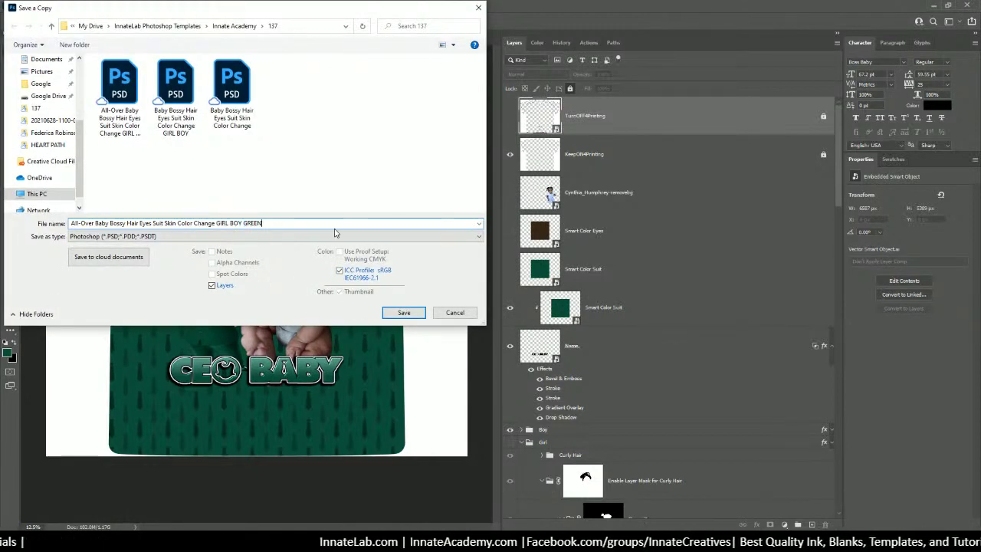
click(334, 236)
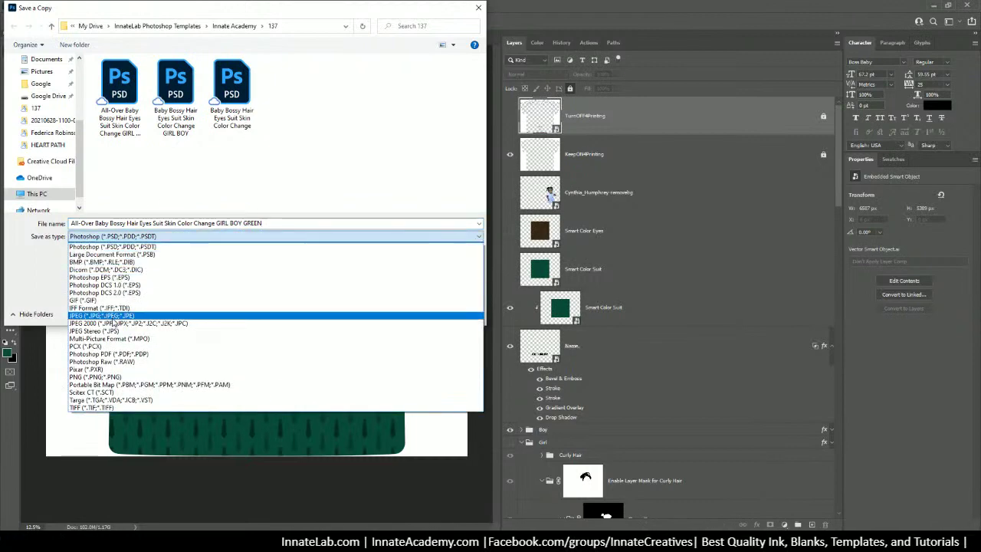
click(107, 316)
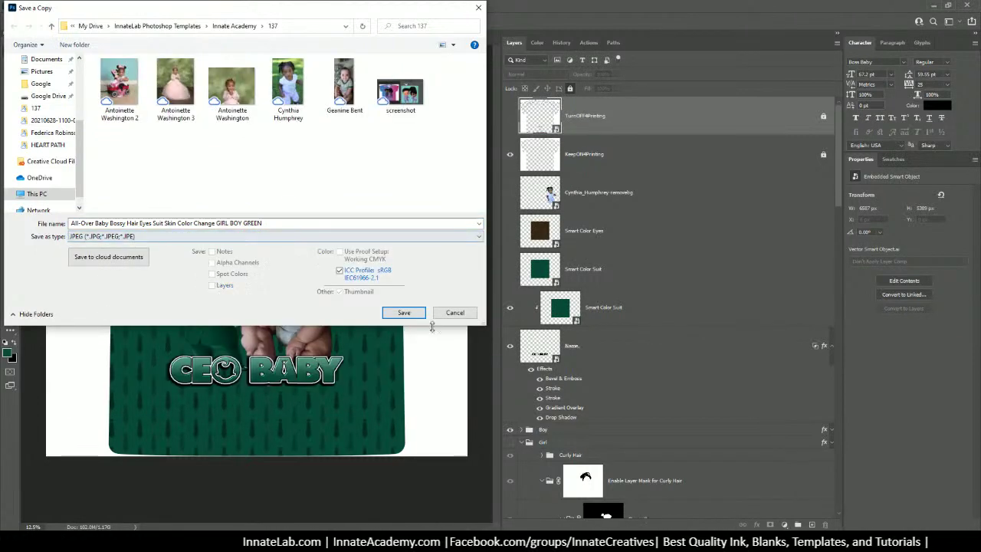
click(404, 312)
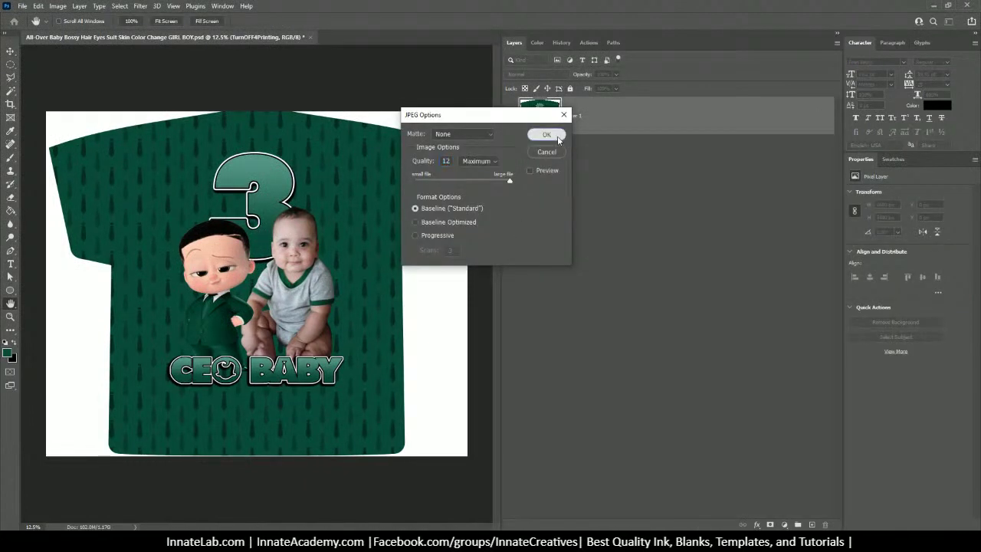
click(557, 132)
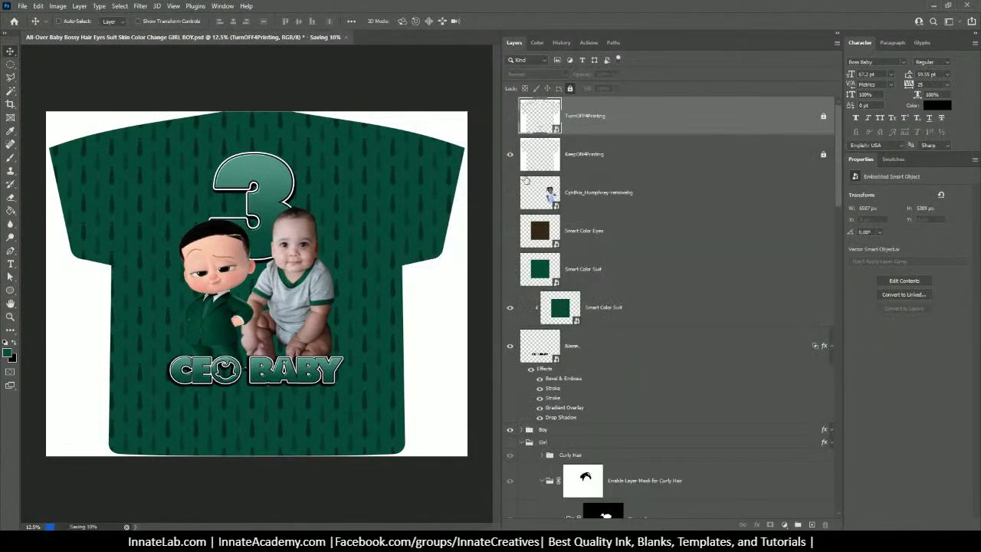
Change the large birthday number on the shirt from 3 to 1
right_click(277, 194)
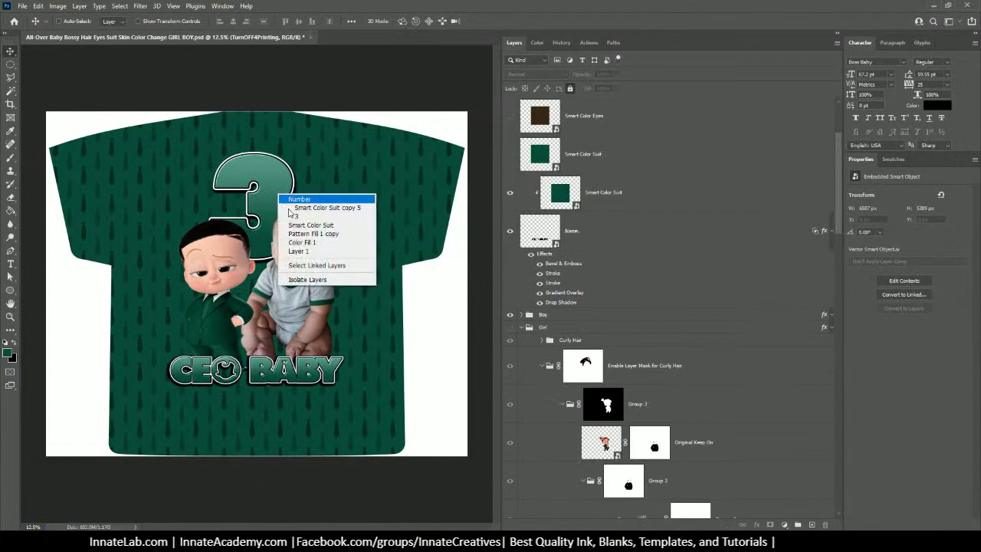
click(337, 217)
scroll(594, 378, down, 2)
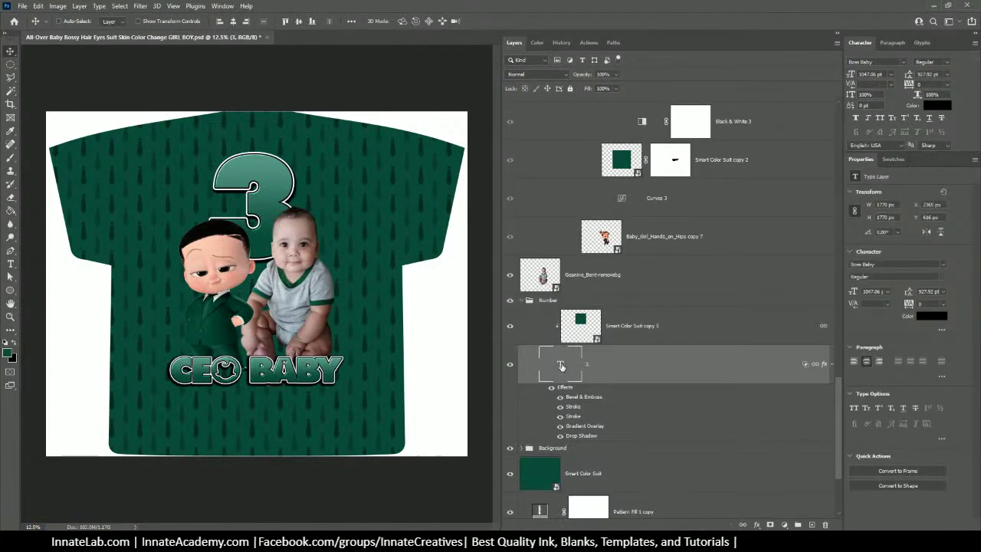
double_click(560, 366)
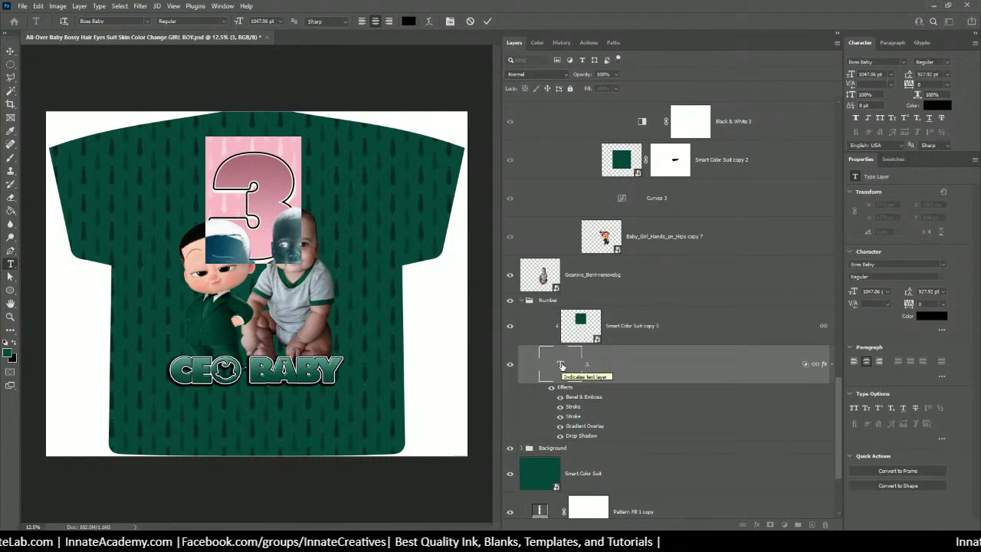
text(1)
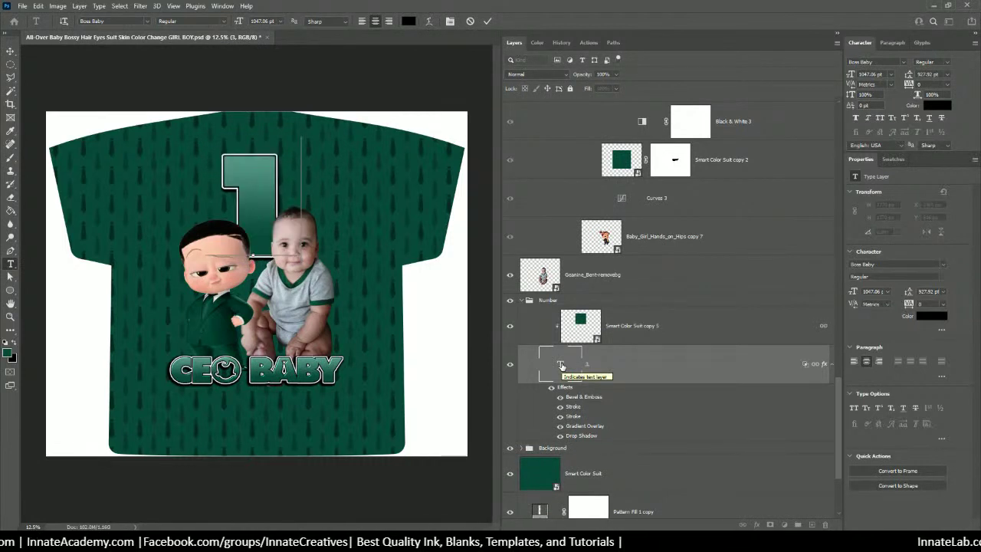
click(9, 49)
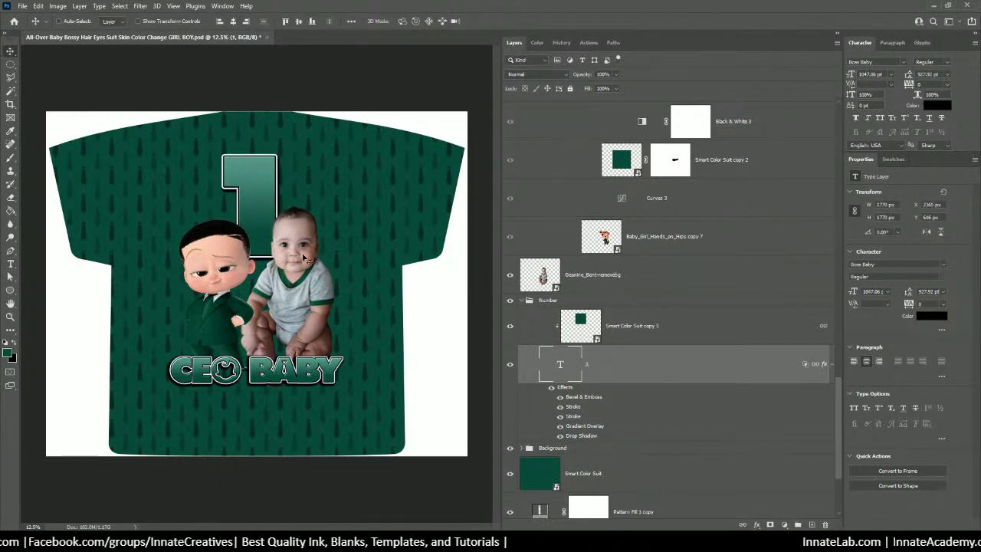
Save a copy of the updated shirt over the existing GIRL BOY GREEN JPEG at quality 12
click(22, 6)
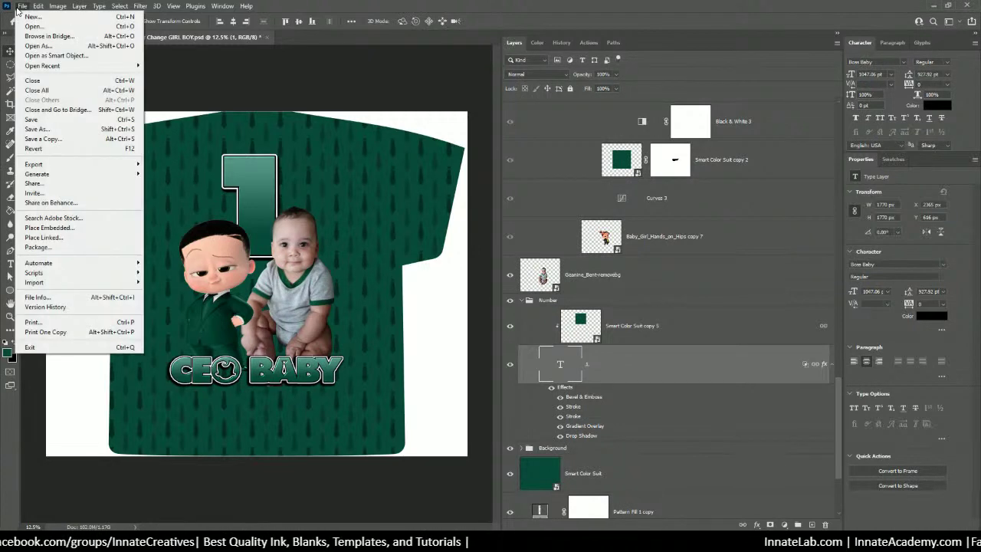
click(46, 138)
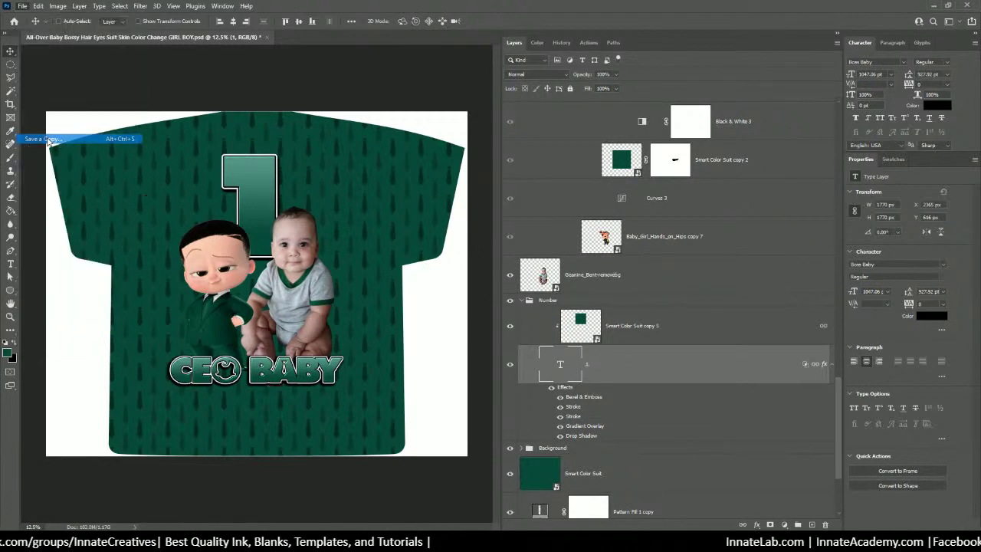
click(229, 238)
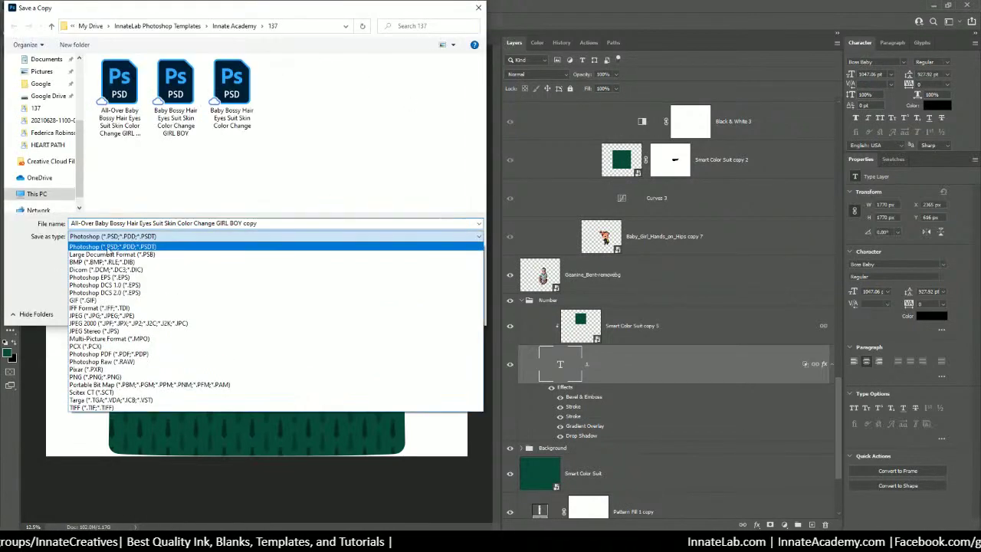
click(230, 313)
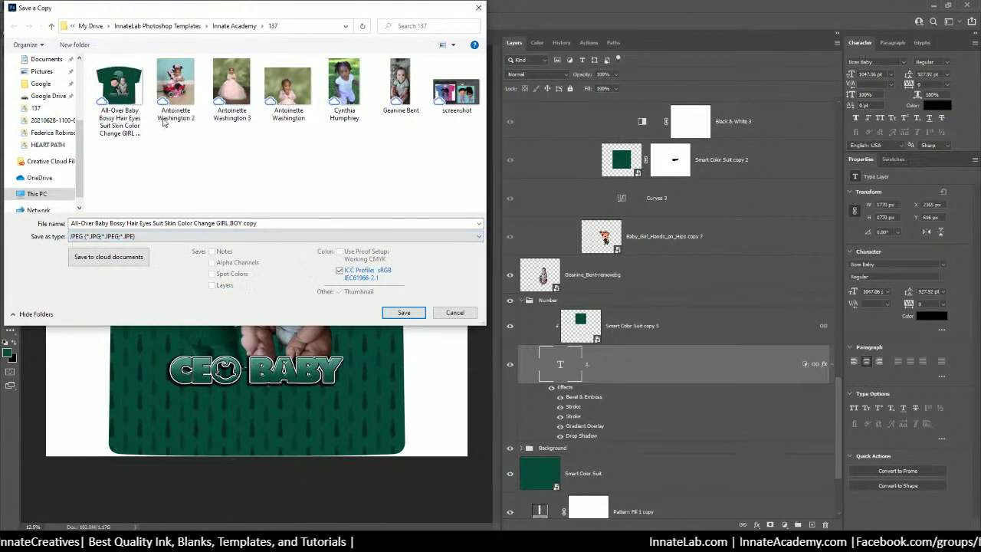
click(118, 90)
click(404, 313)
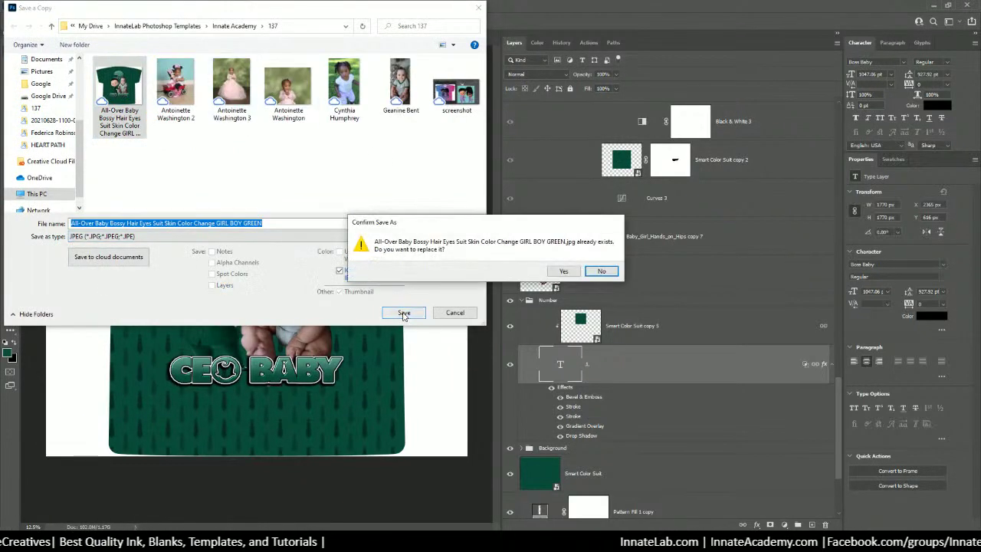
click(559, 271)
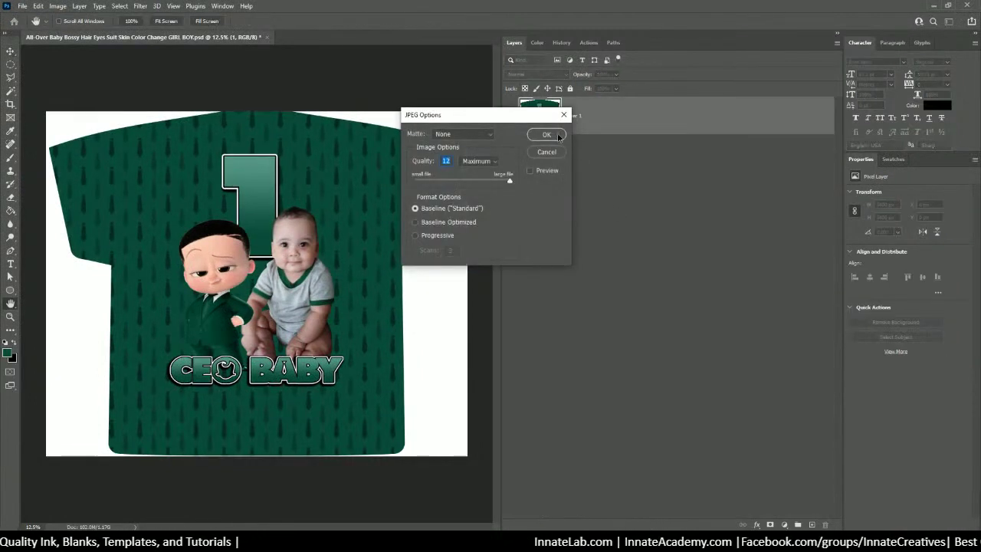
click(556, 134)
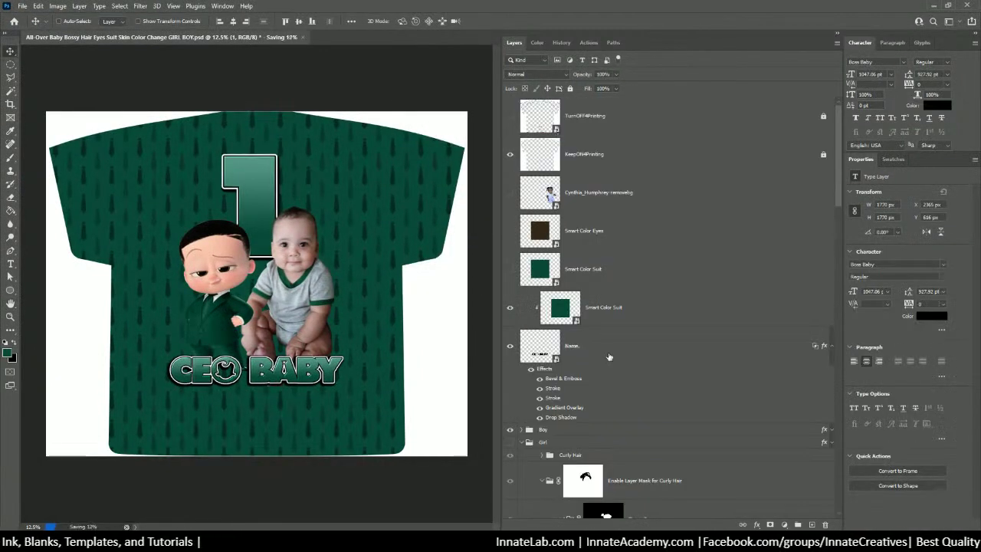
Hide the Boy group, show the Girl group, and hide the baby's cut-out photo layer above the Number group
scroll(609, 357, down, 4)
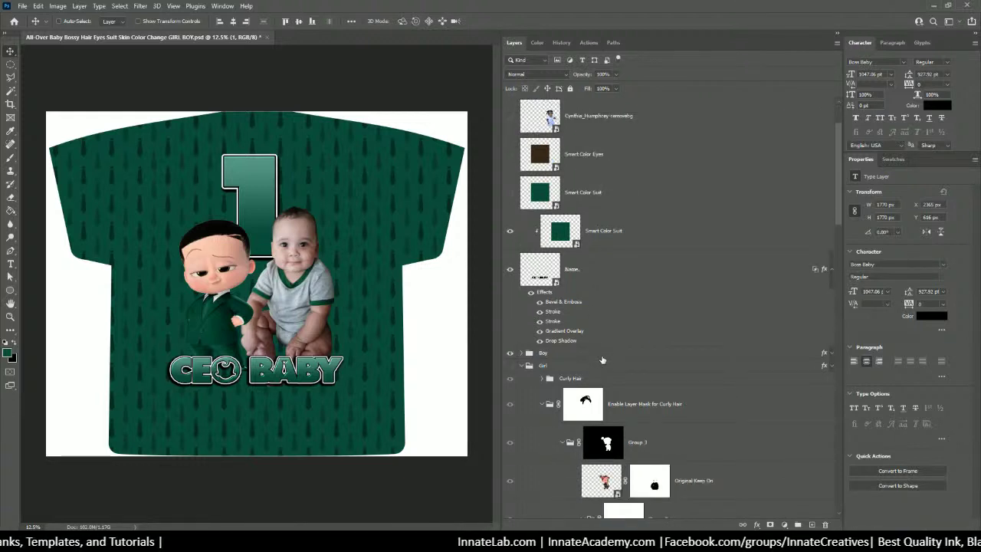
click(509, 277)
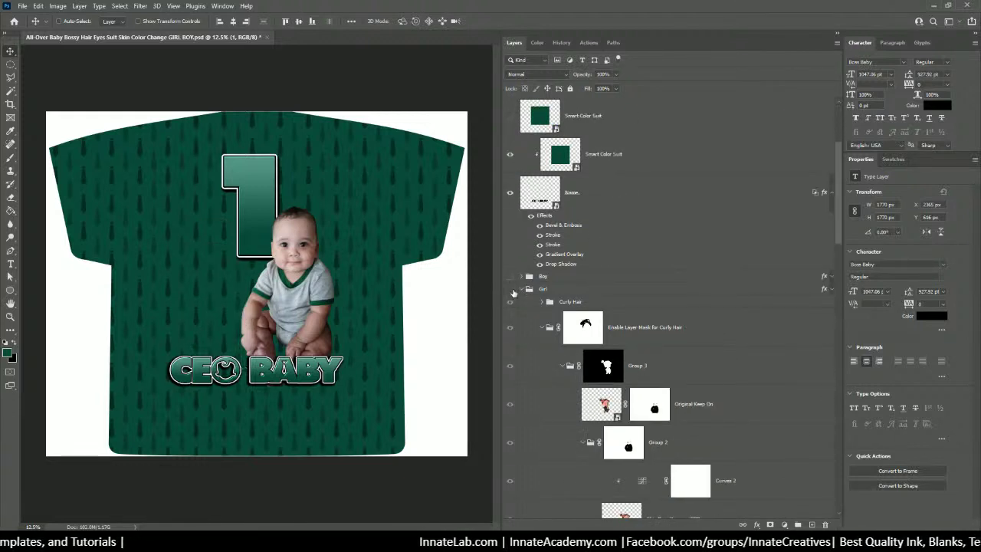
click(509, 289)
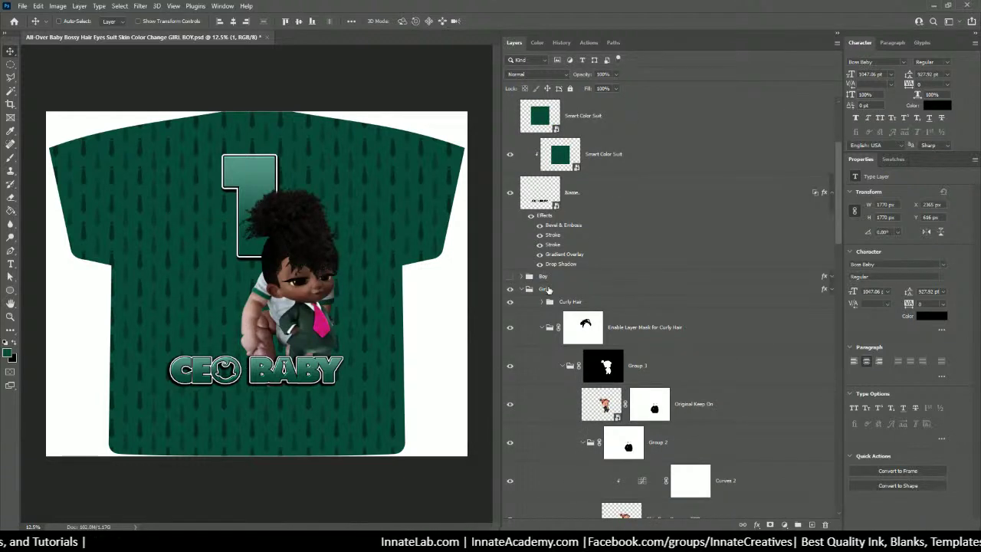
scroll(598, 347, down, 10)
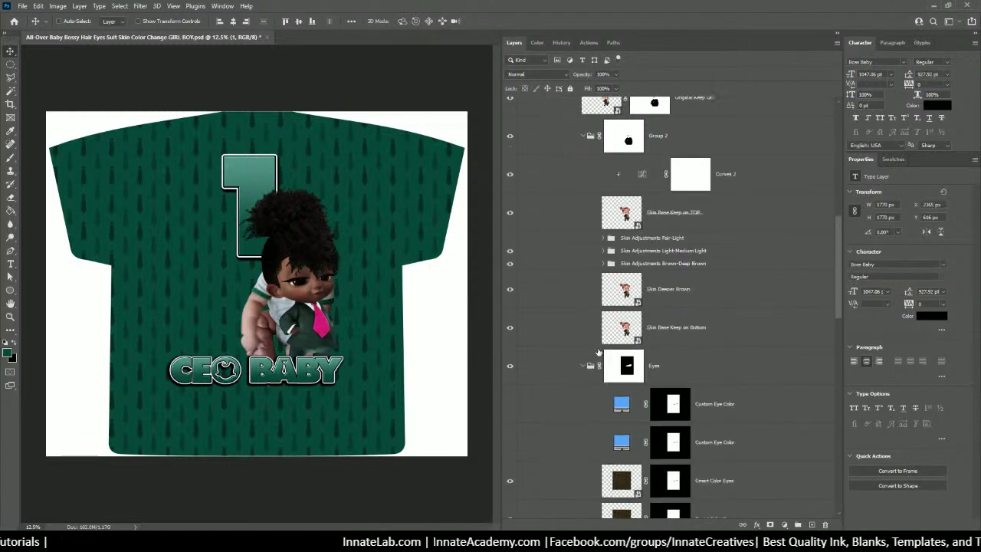
scroll(596, 350, down, 6)
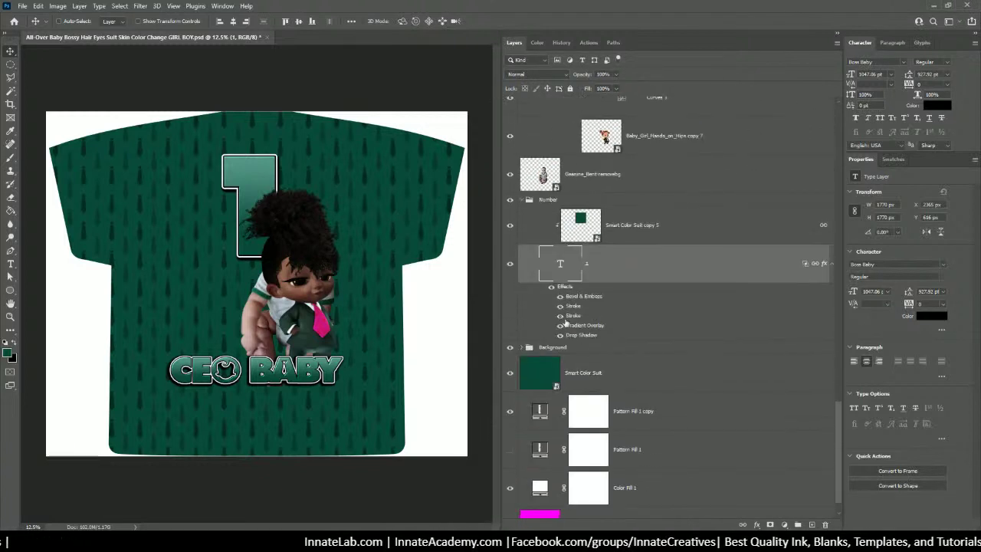
click(509, 176)
click(586, 180)
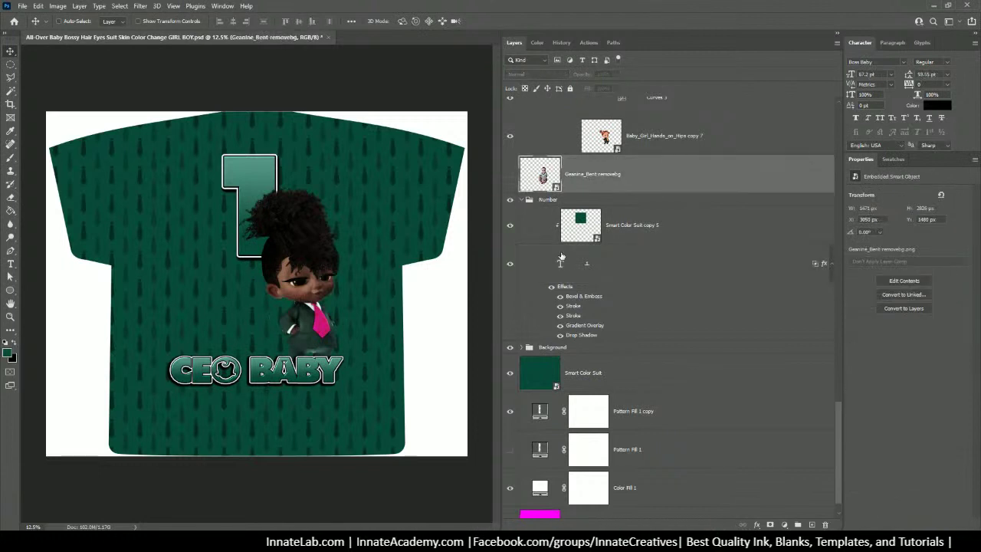
Show the toddler girl's cut-out photo layer and move the photo to the left of the cartoon girl, just above CEO
scroll(590, 239, up, 1)
scroll(594, 237, up, 12)
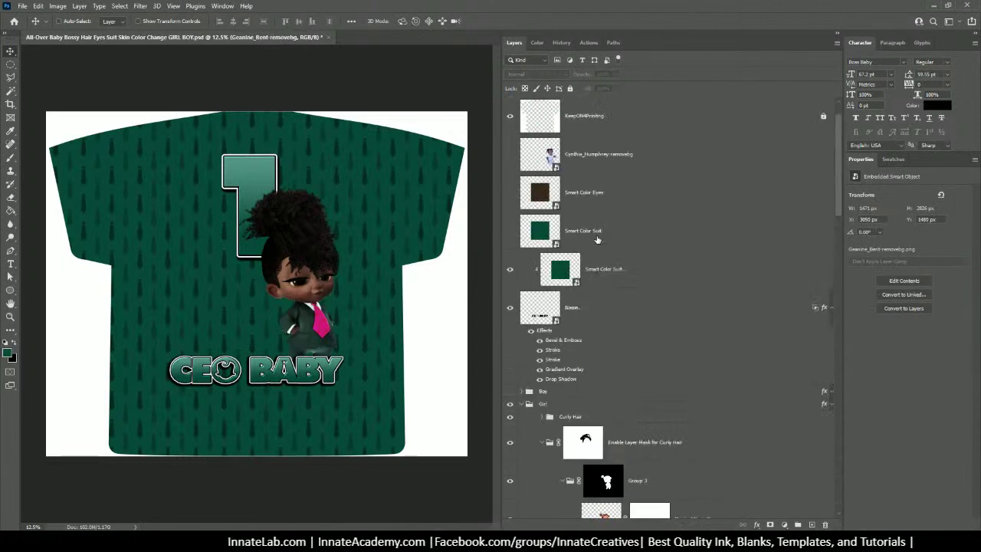
click(588, 197)
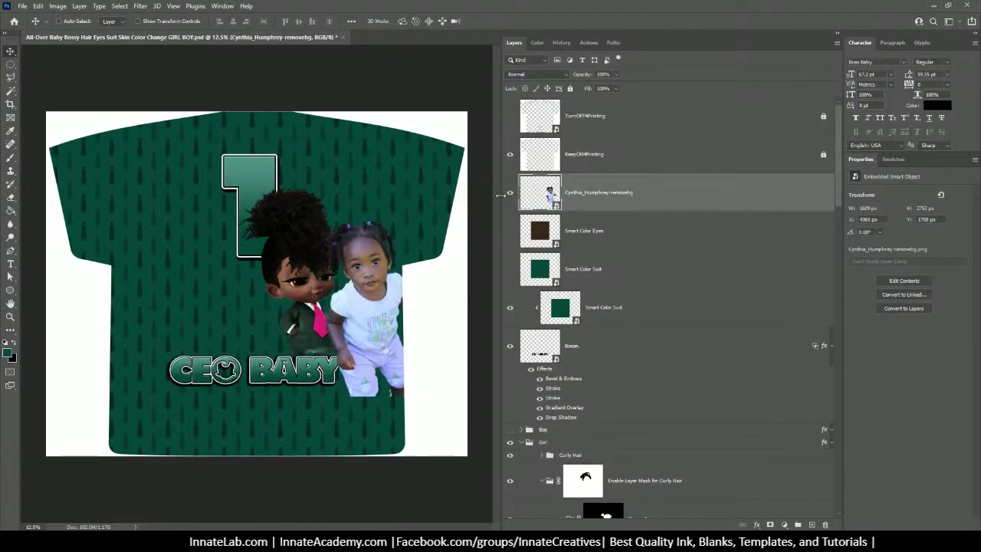
click(509, 192)
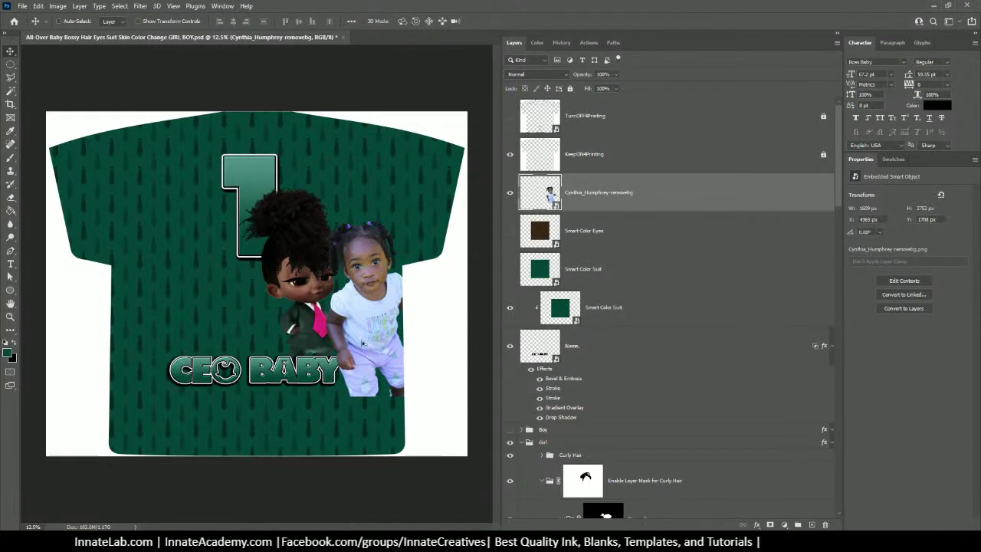
drag(362, 343, 207, 311)
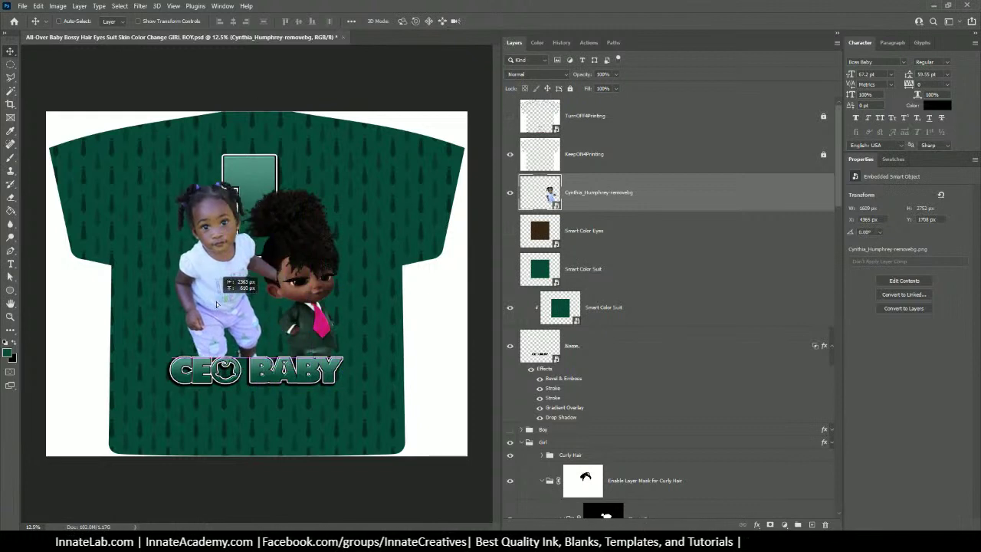
Fade out the toddler photo's lower legs with a brushed layer mask and place its layer directly above the Number group
click(770, 525)
click(10, 157)
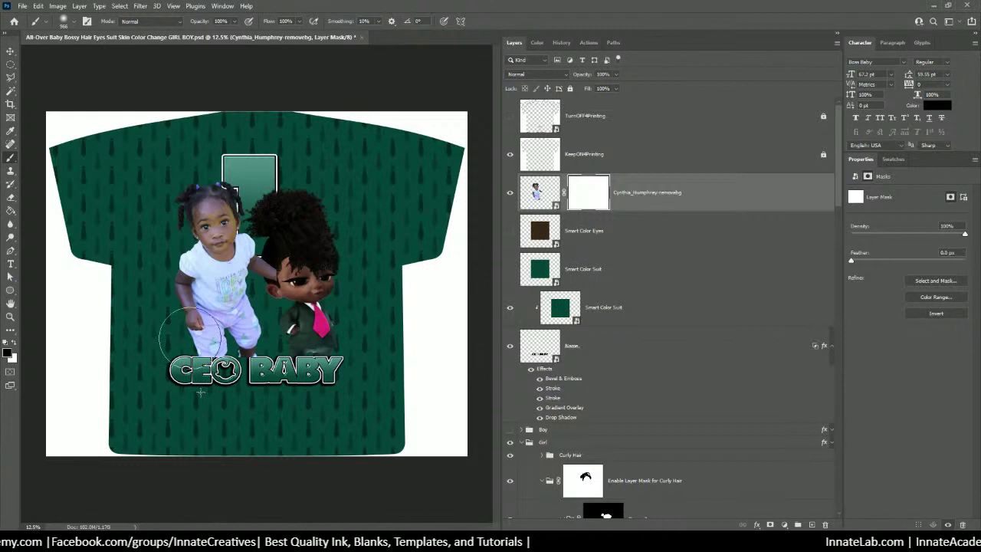
mouse_move(191, 337)
mouse_down()
mouse_move(280, 349)
mouse_move(192, 345)
mouse_move(261, 330)
mouse_move(191, 337)
mouse_up()
mouse_move(117, 366)
mouse_down()
mouse_move(202, 357)
mouse_move(137, 313)
mouse_move(157, 325)
mouse_up()
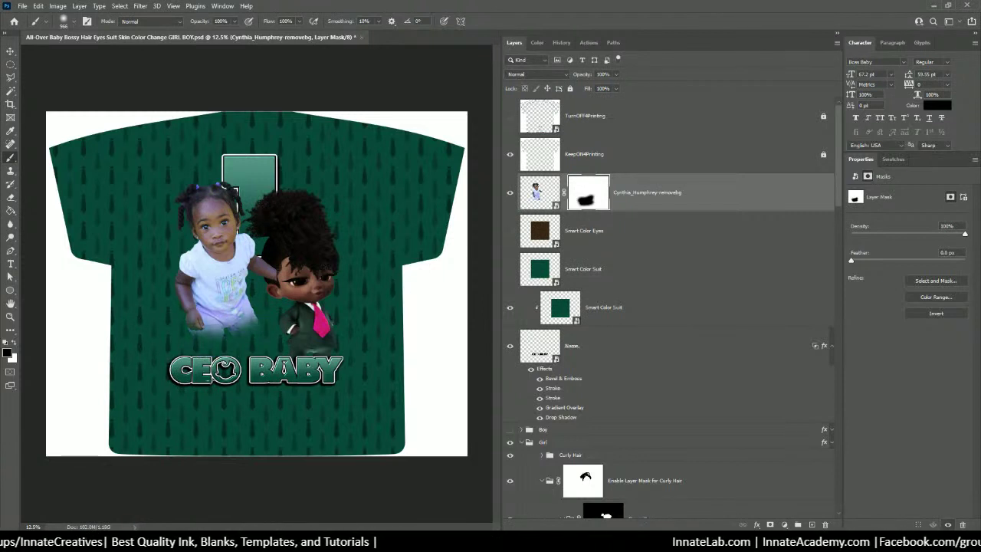
click(9, 51)
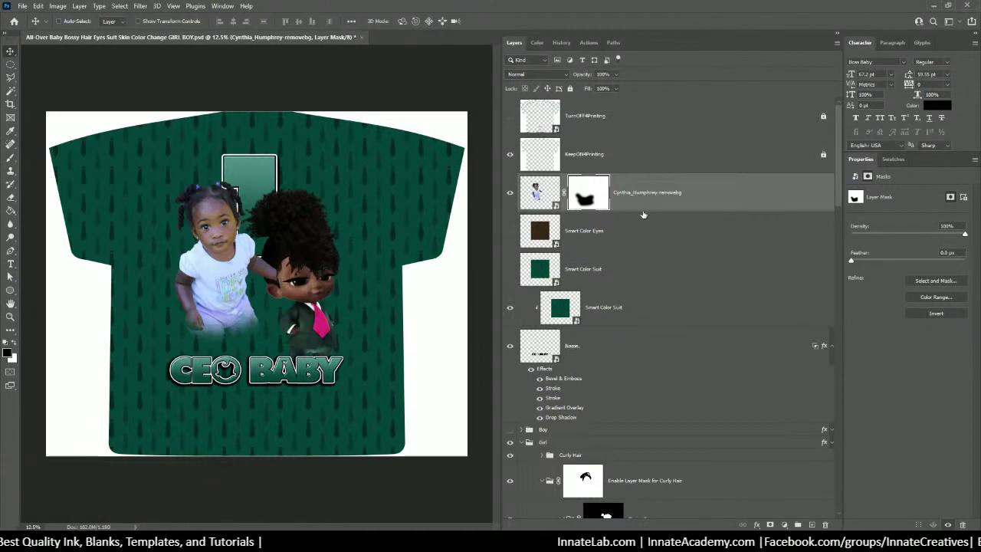
drag(600, 195, 556, 167)
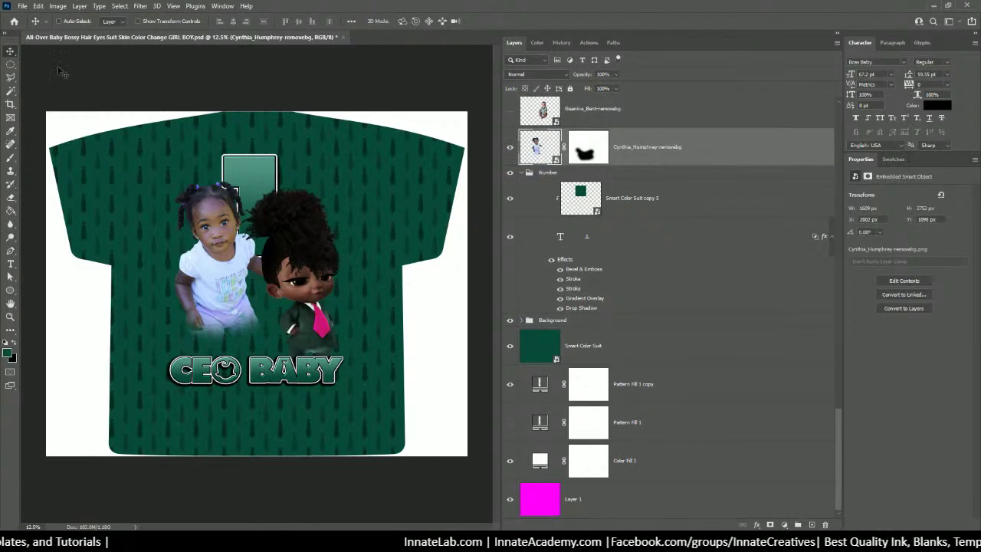
Move the toddler photo down so it meets the CEO lettering, and change the shirt's large number to 3
drag(230, 258, 229, 283)
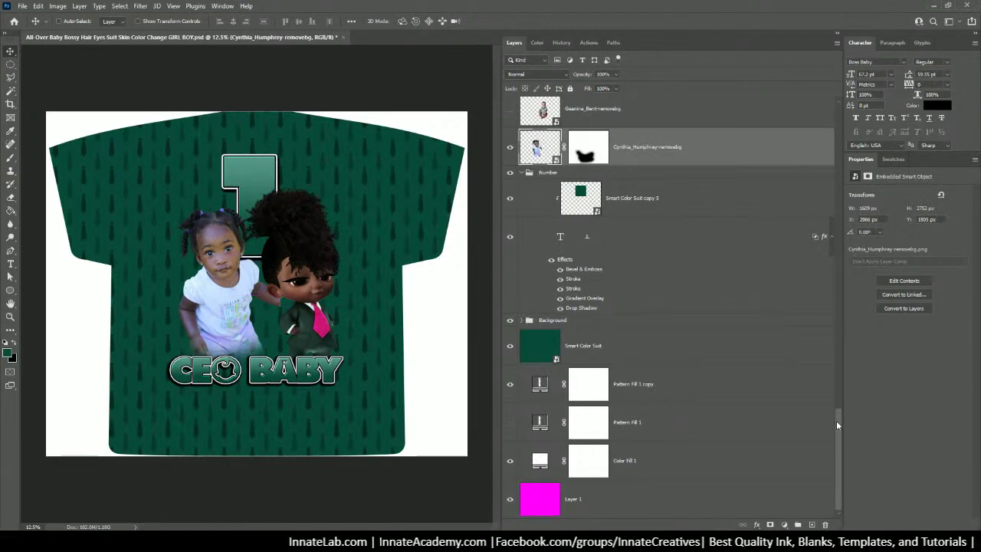
drag(836, 420, 837, 117)
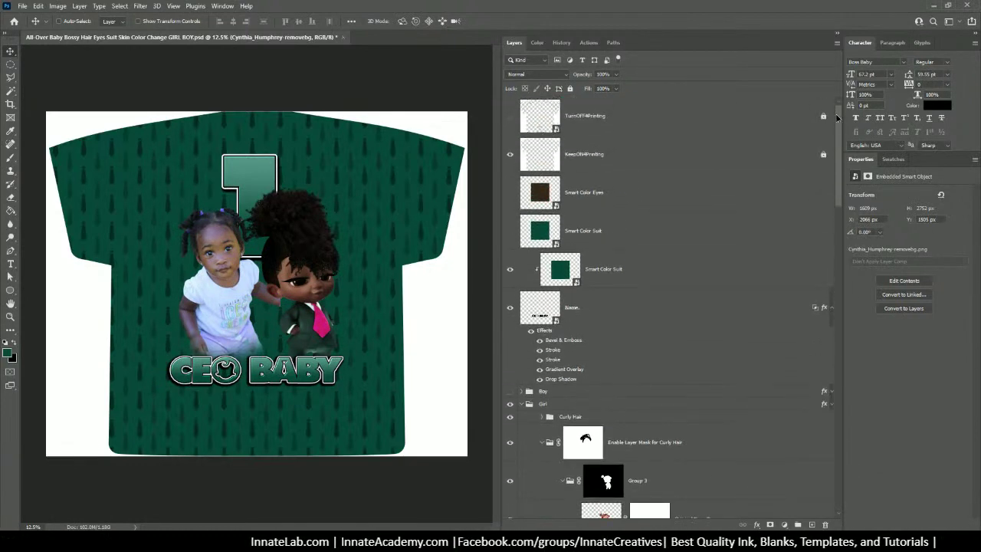
right_click(247, 168)
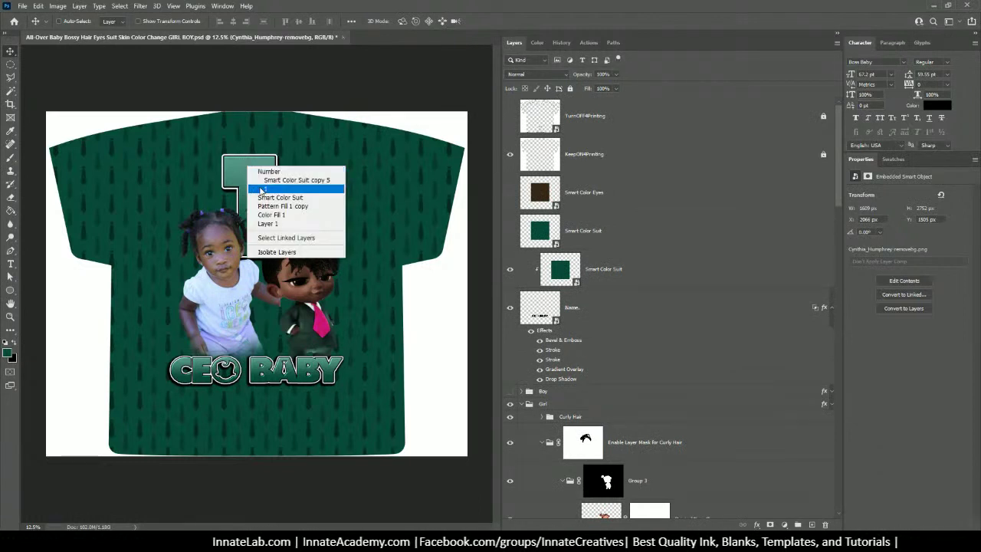
click(276, 179)
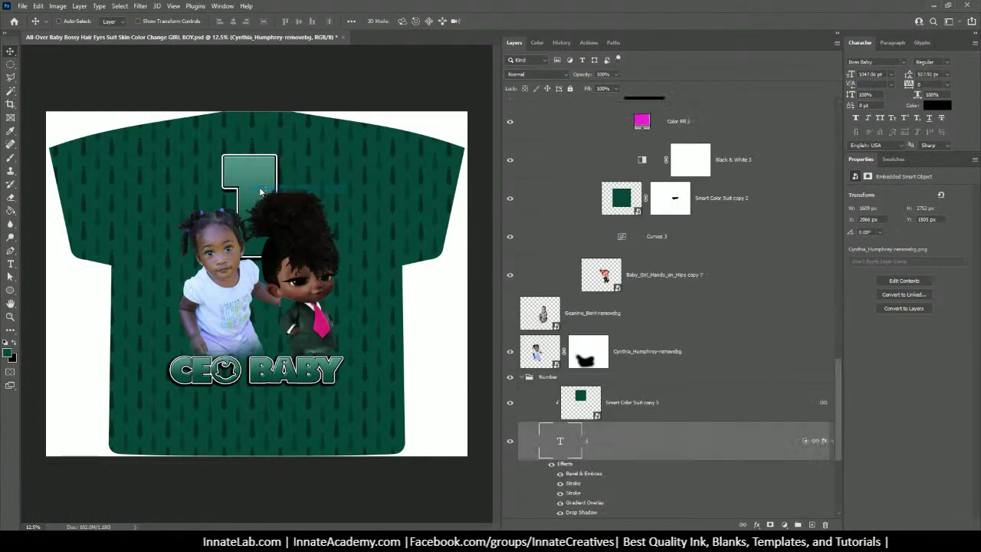
double_click(560, 442)
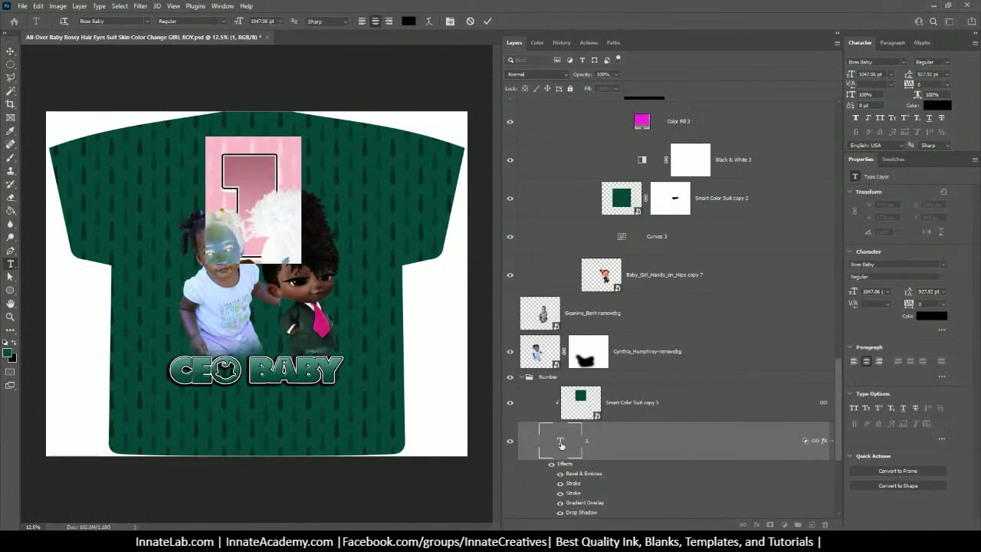
text(?)
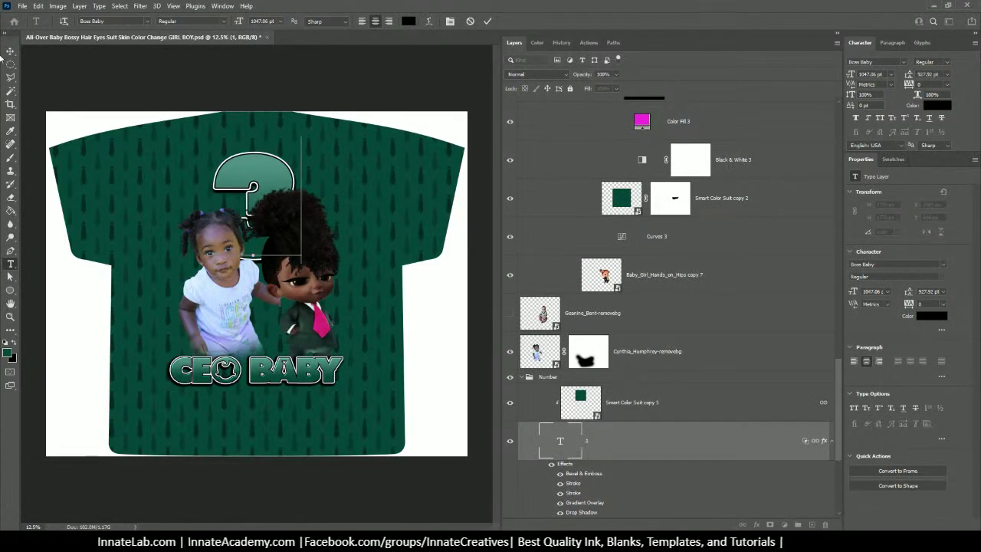
click(10, 50)
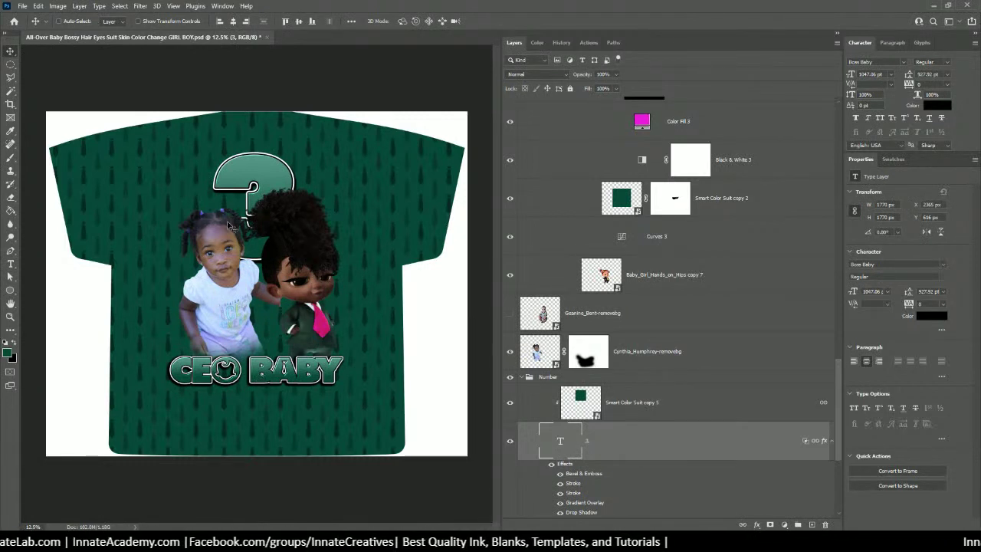
Open the contents of the Smart Color Suit smart object, show its purple fill layer and hide the green one
right_click(309, 322)
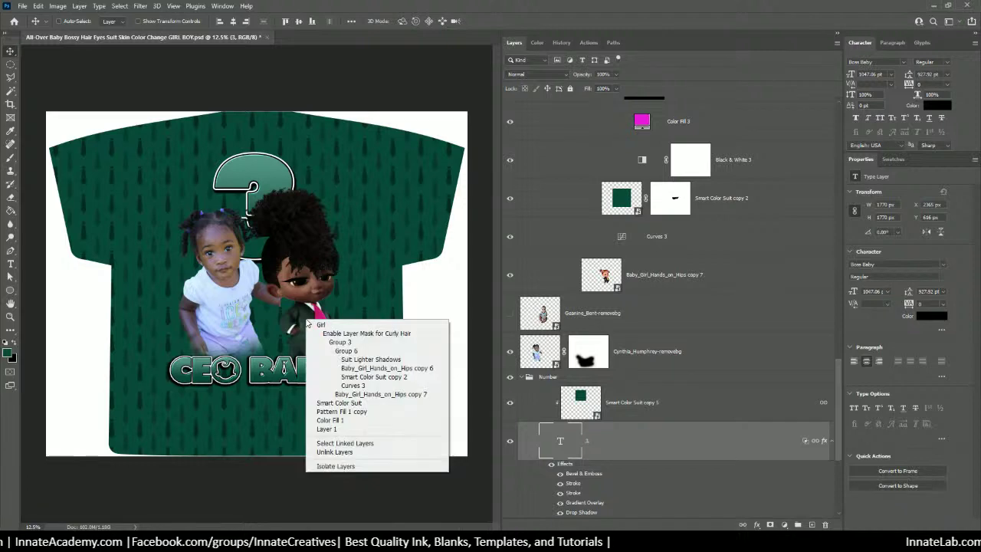
click(596, 202)
drag(843, 394, 841, 113)
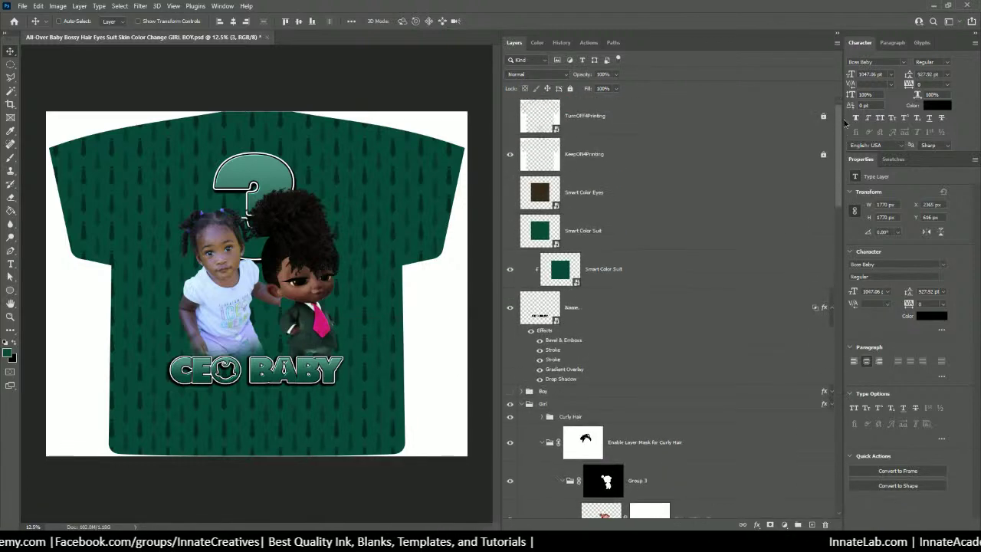
double_click(538, 234)
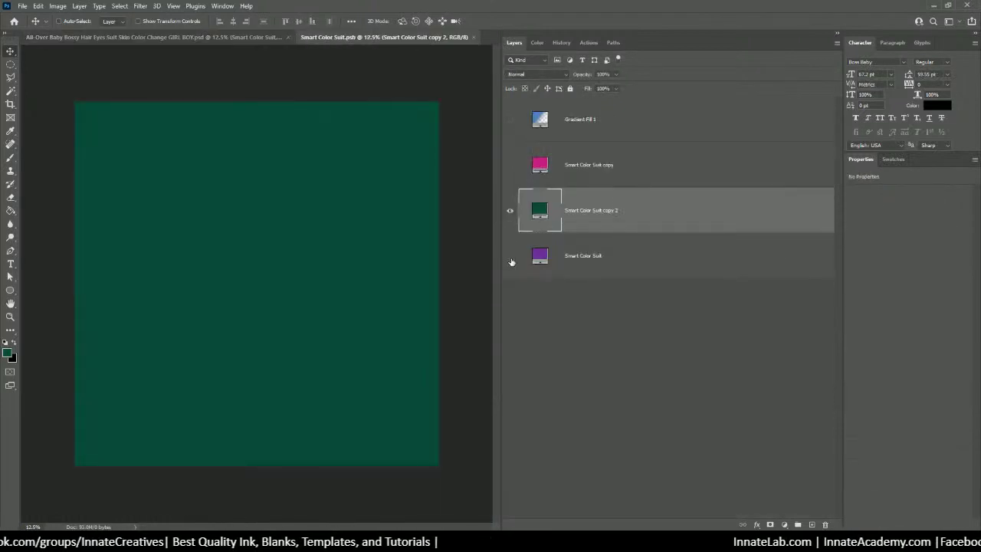
click(510, 257)
click(510, 214)
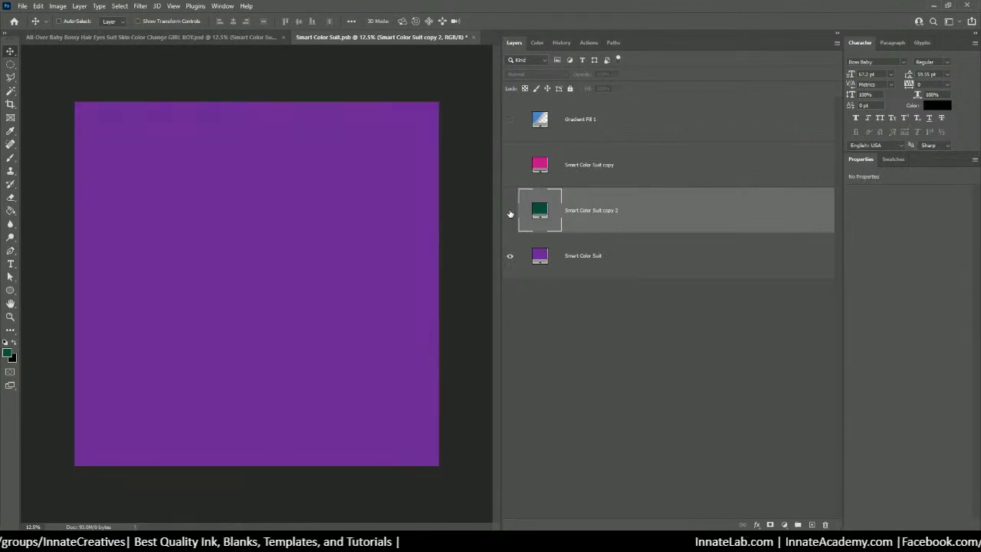
Try the blue Gradient Fill 1 layer over the purple fill, look at the shirt document, and hide the gradient again
click(510, 120)
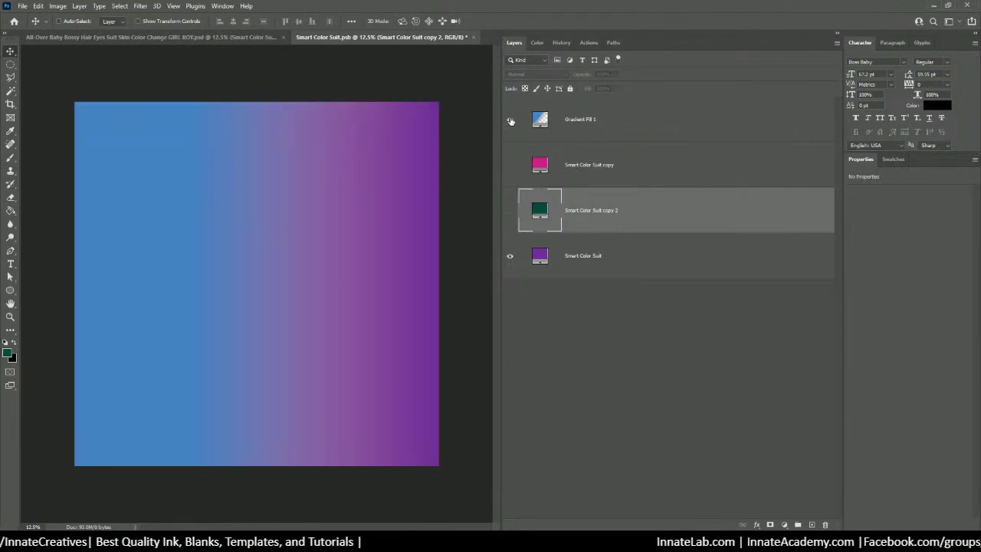
click(237, 37)
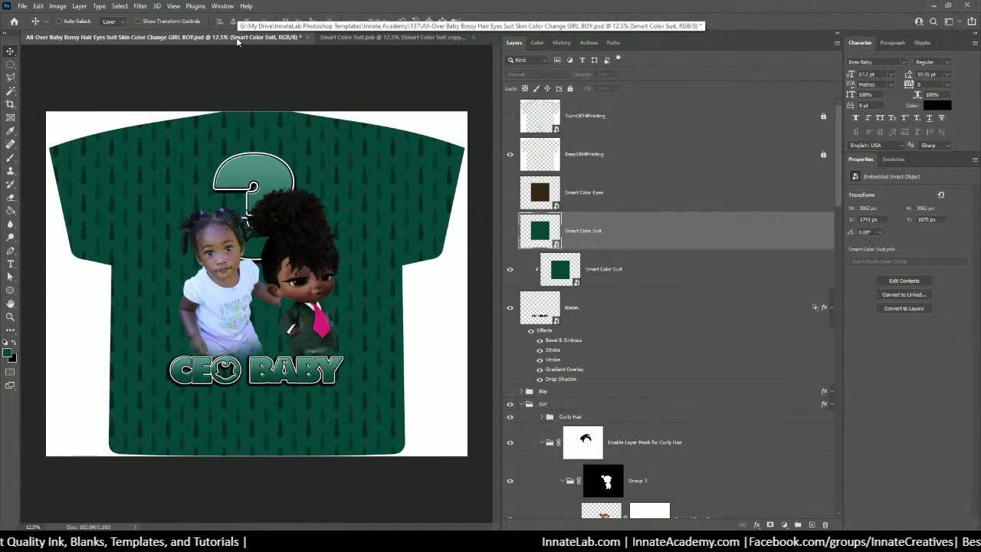
click(354, 39)
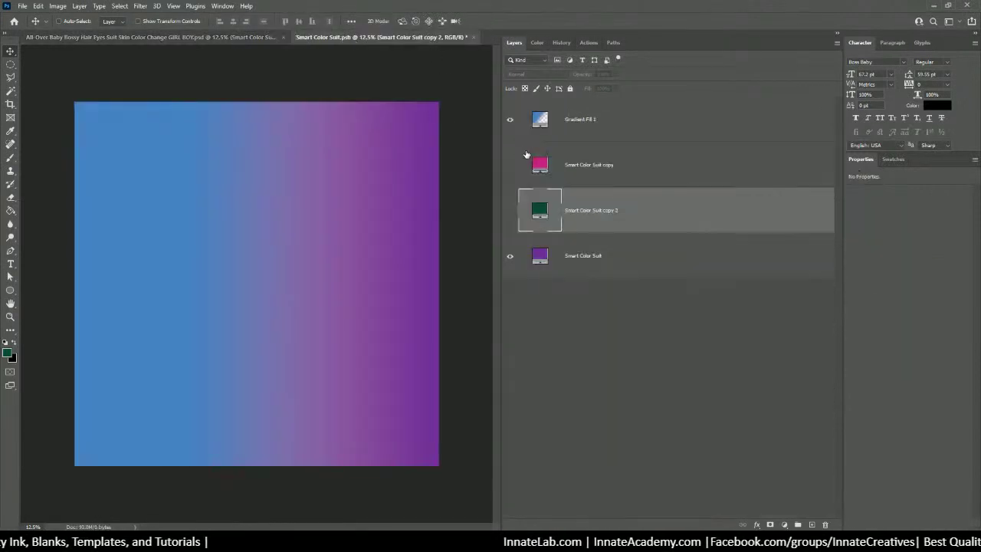
click(509, 121)
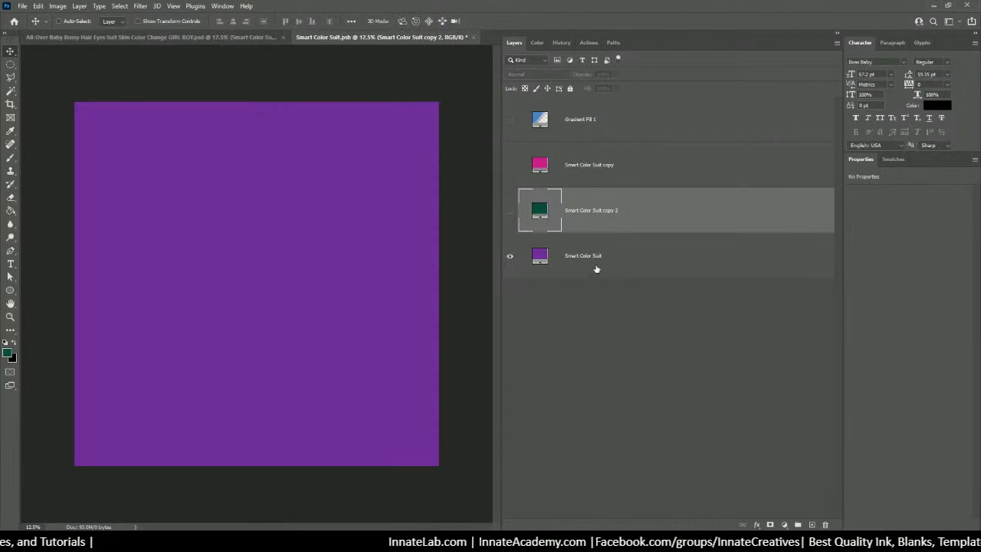
Close the Smart Color Suit smart object and save its purple fill to the shirt design
click(474, 38)
click(443, 203)
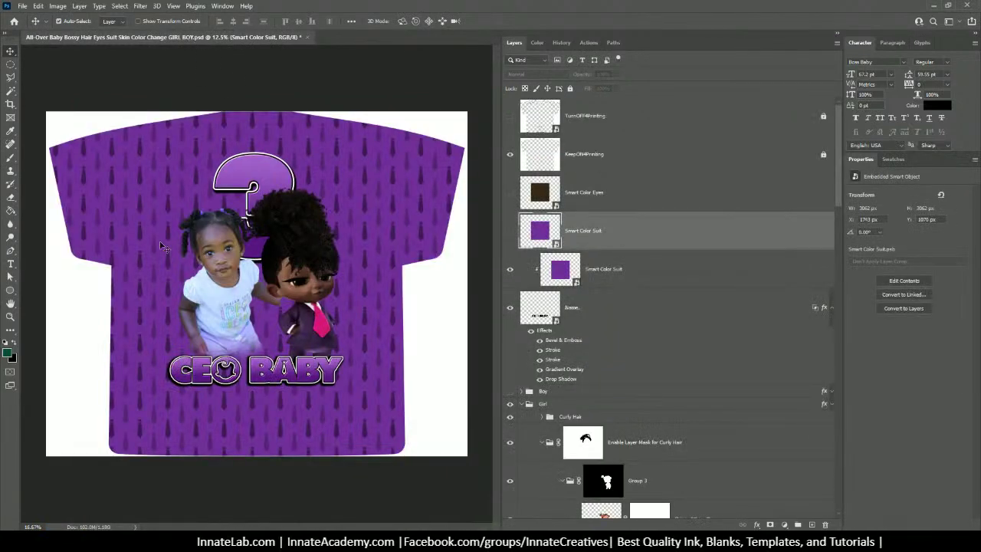
Sample the violet of the girl's hair tie as the foreground colour and copy its hex code, 7c6ff1
key(ctrl+plus)
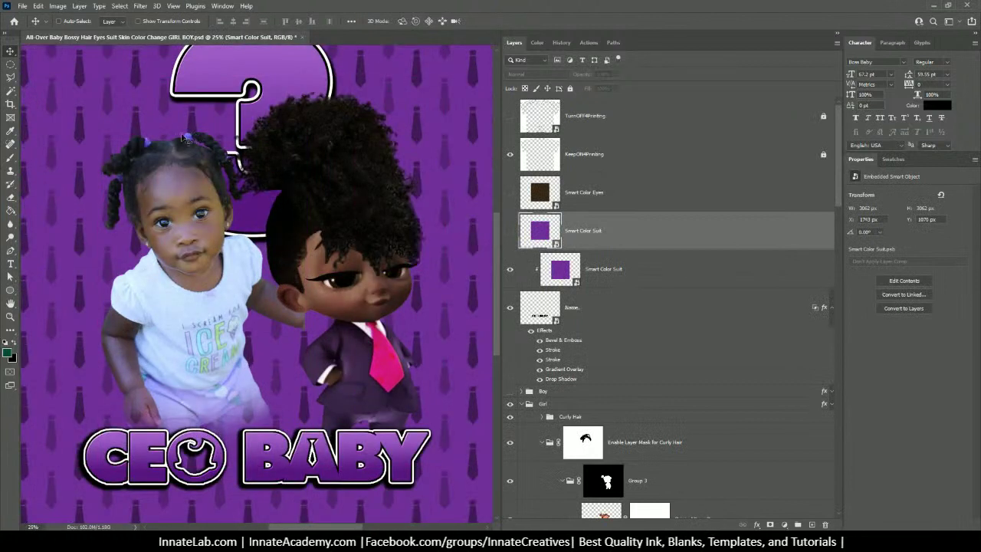
click(10, 132)
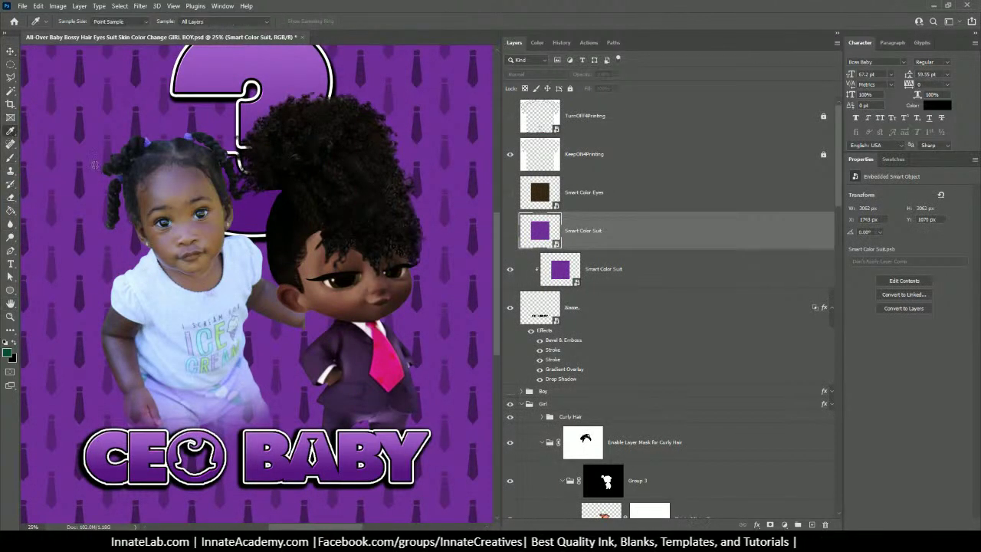
click(187, 135)
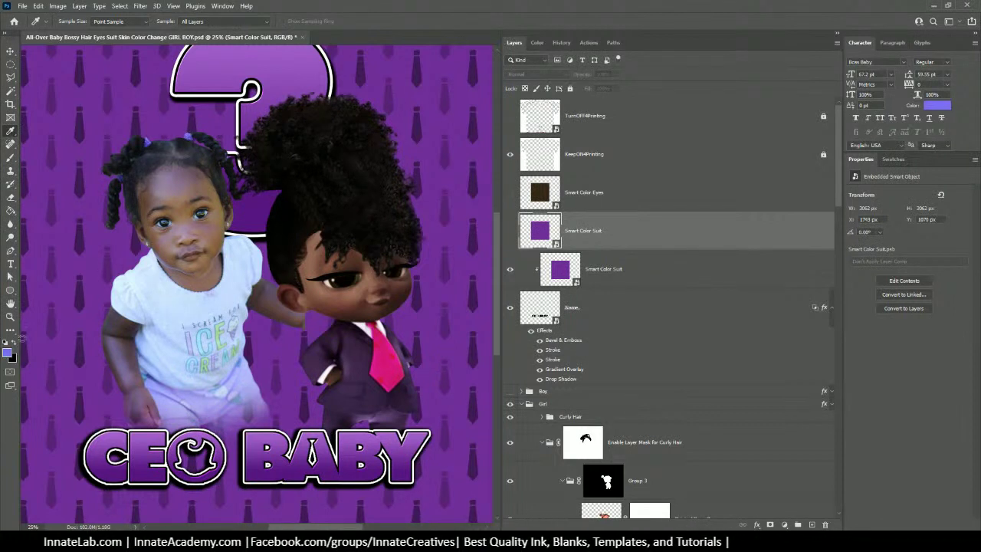
click(7, 354)
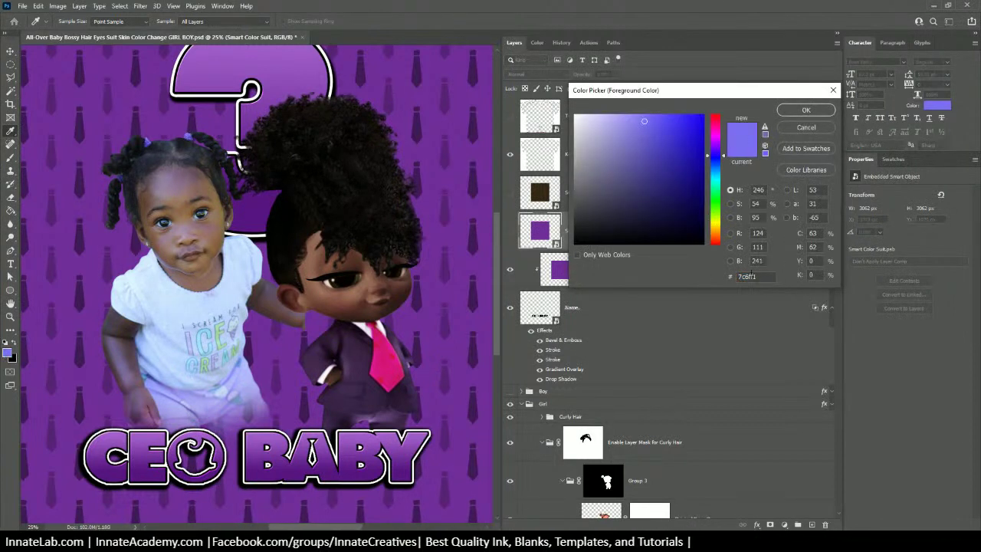
double_click(747, 276)
right_click(751, 277)
click(774, 310)
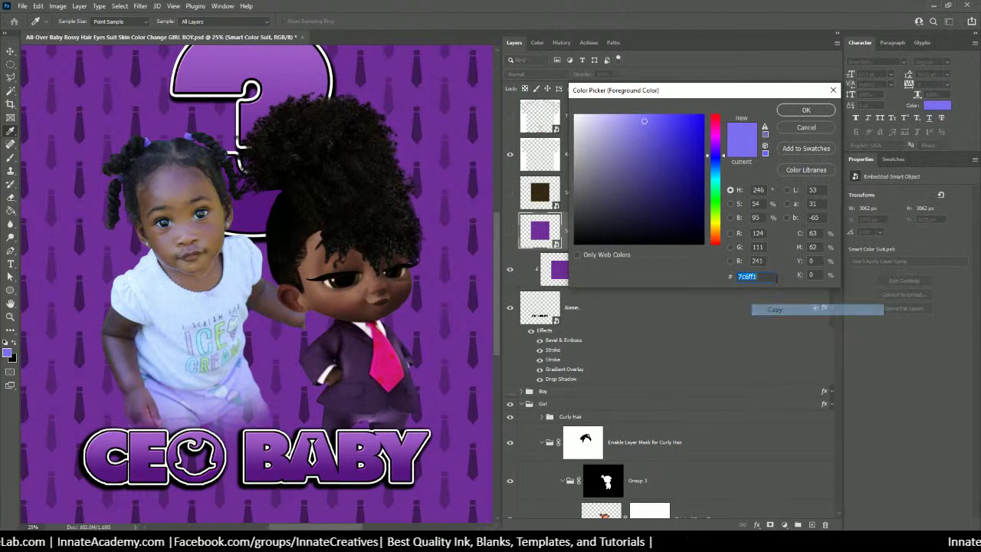
click(806, 110)
Set the Smart Color Suit fill inside the smart object to 7c6ff1, then save and close the smart object
double_click(538, 230)
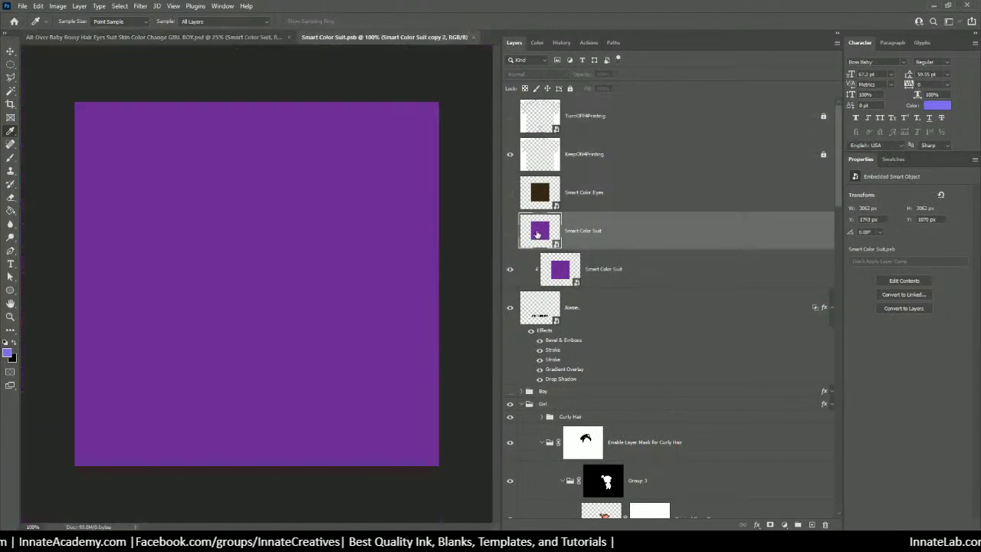
double_click(541, 255)
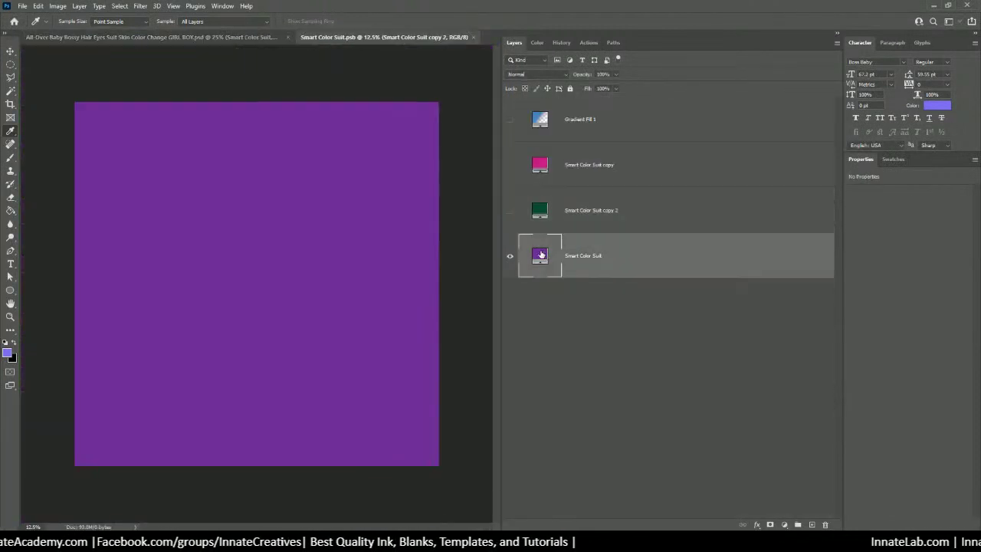
key(ctrl+v)
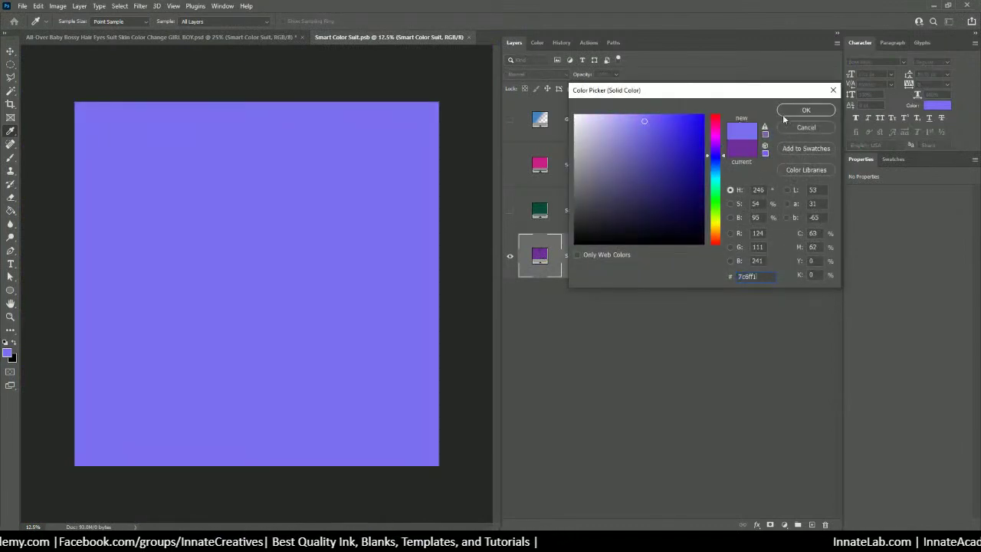
click(802, 112)
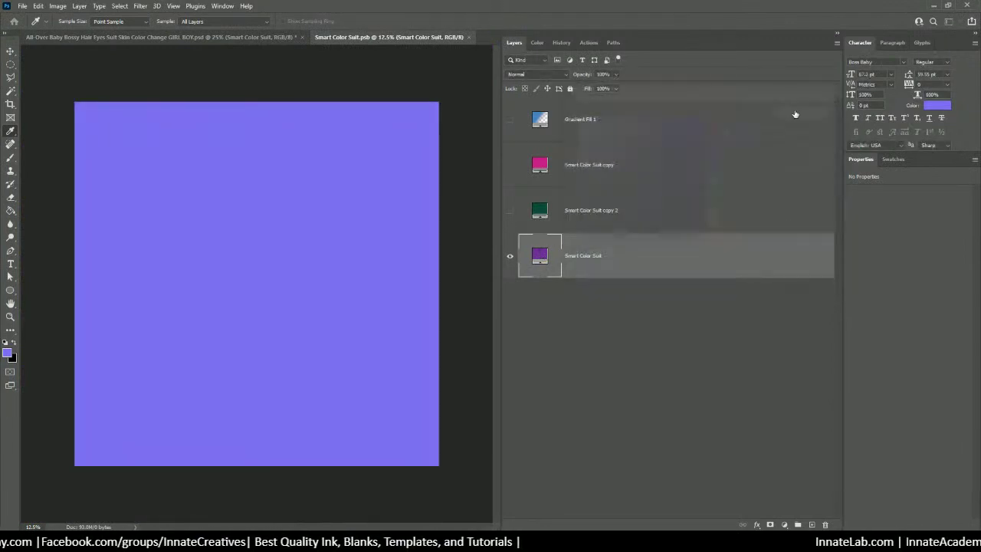
click(473, 37)
click(441, 202)
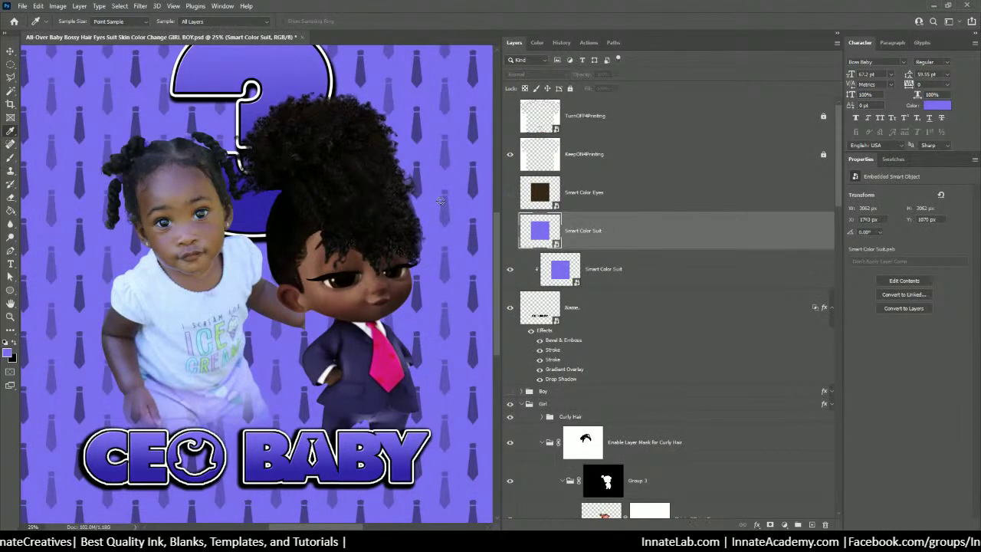
Reopen the contents of the Smart Color Suit smart object for editing
key(ctrl+minus)
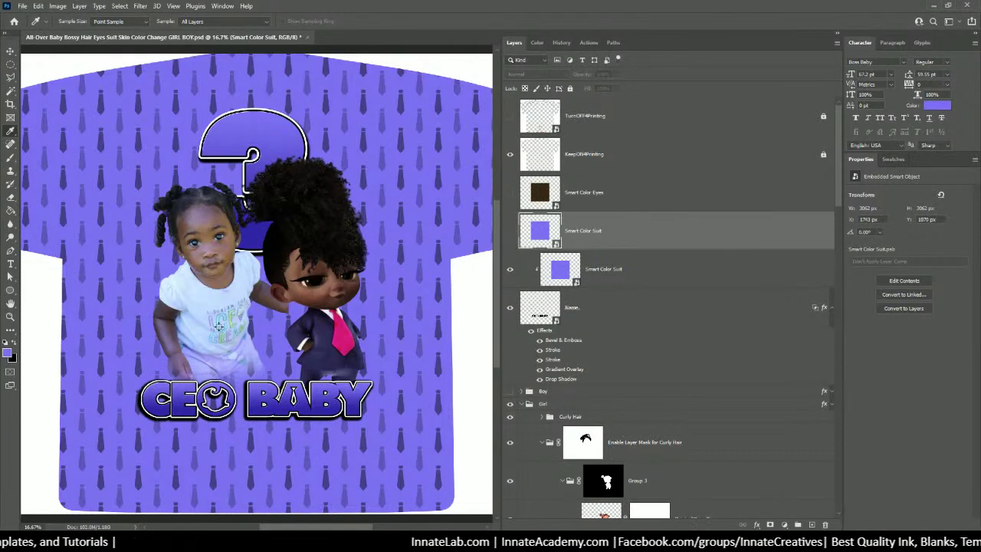
scroll(219, 325, up, 1)
scroll(220, 328, up, 1)
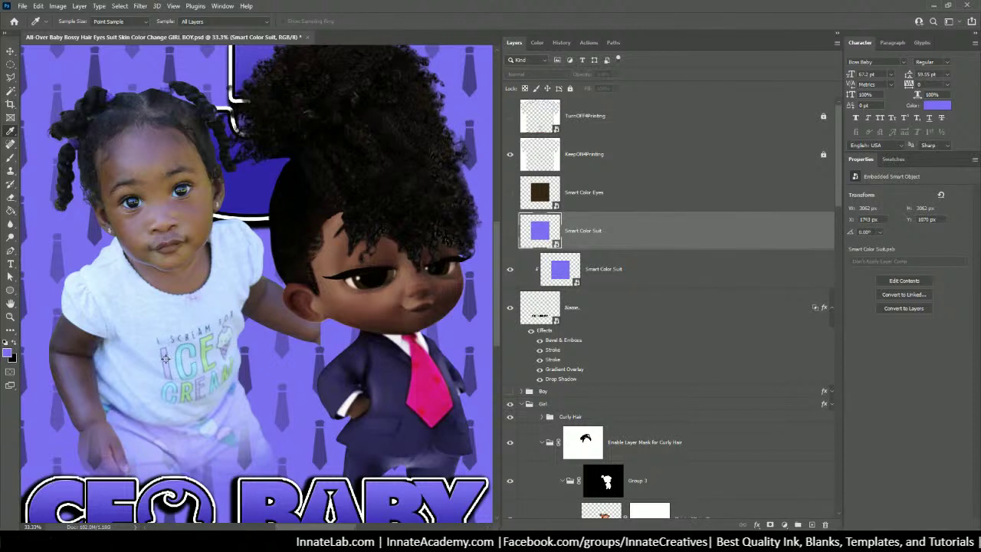
double_click(541, 231)
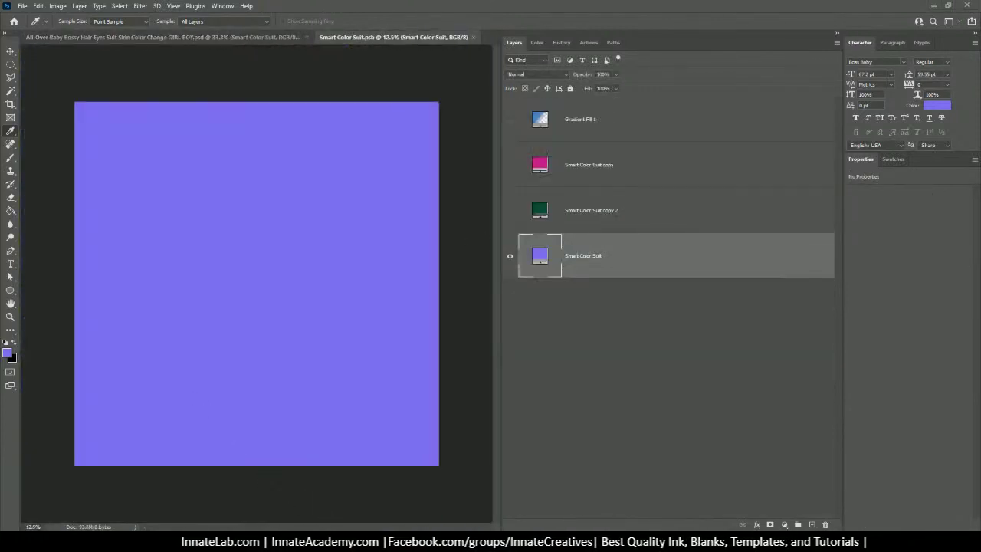
Place the girl's background-removed photo from folder 137 above the Smart Color Suit fill, enlarged and shifted toward the canvas's upper-left corner
key(super+e)
drag(233, 79, 445, 86)
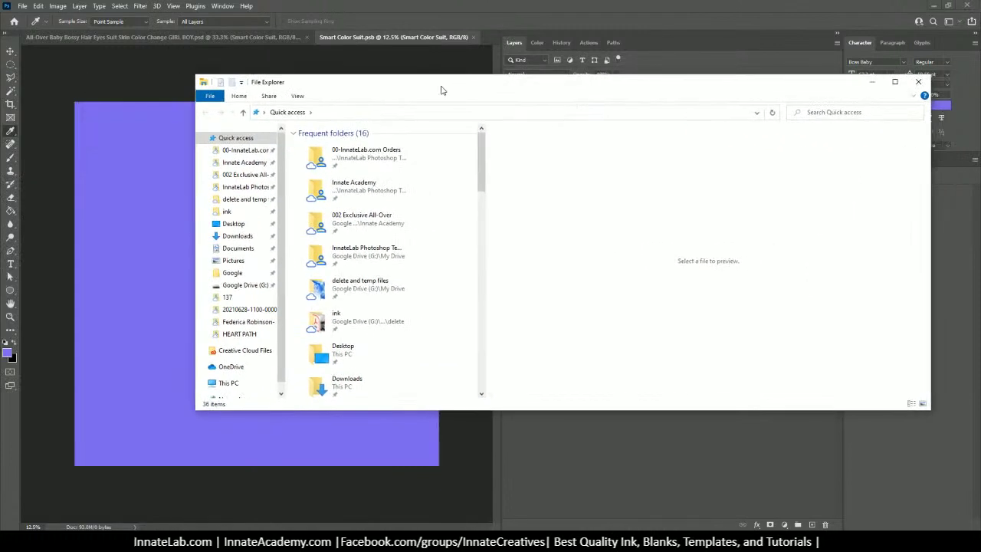
click(242, 297)
scroll(360, 252, down, 1)
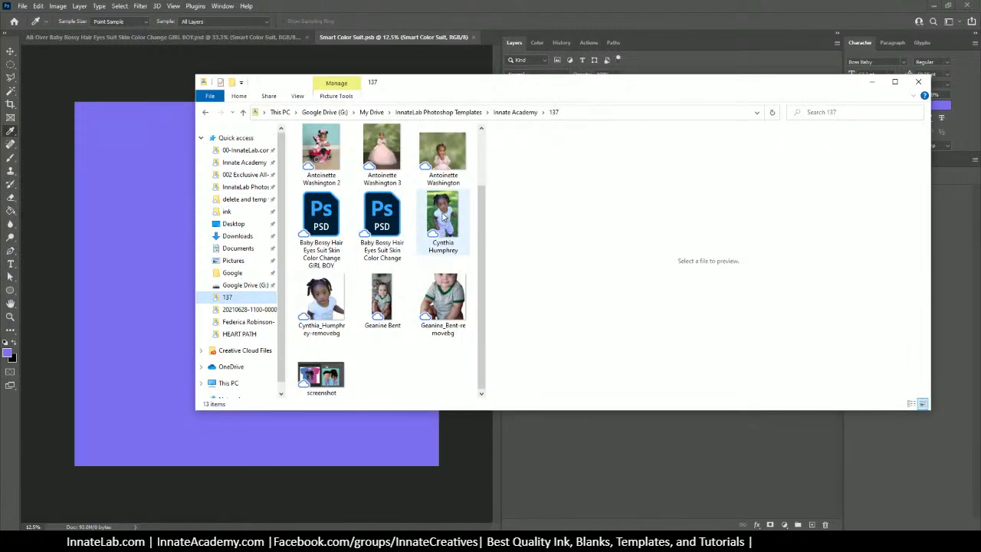
drag(322, 305, 112, 277)
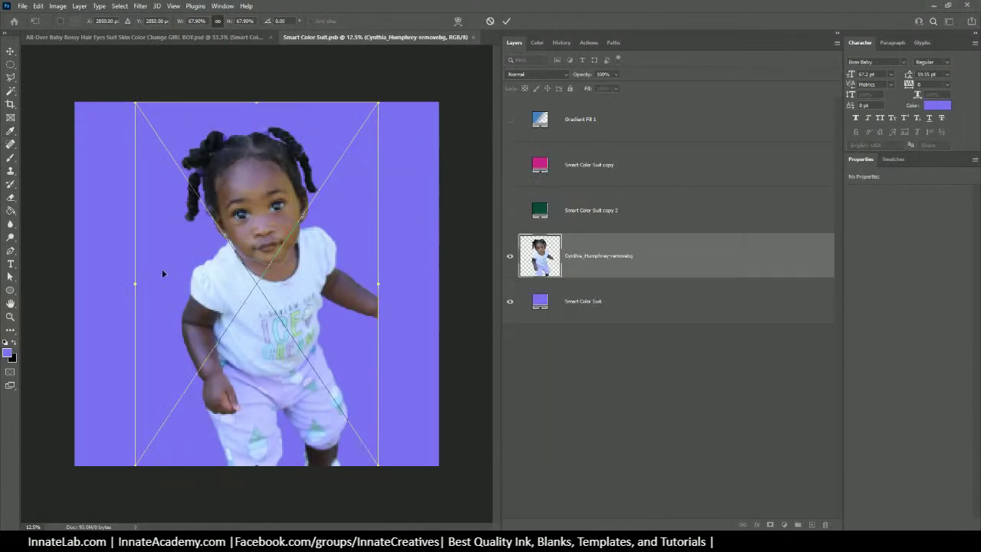
drag(266, 282, 161, 211)
drag(271, 393, 165, 346)
key(Return)
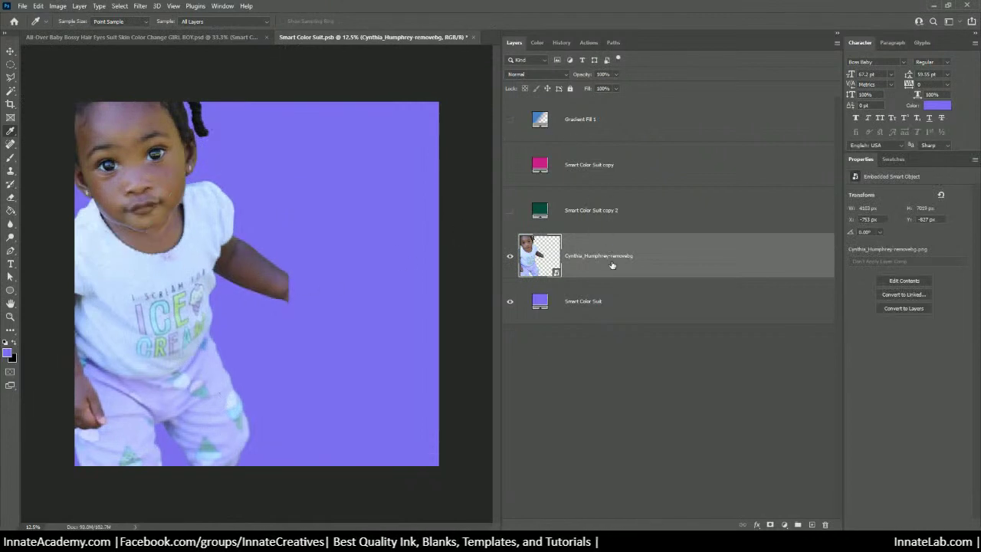
Add a linear 90° Gradient Fill layer with the Foreground to Background preset and move it below the girl's photo
click(784, 524)
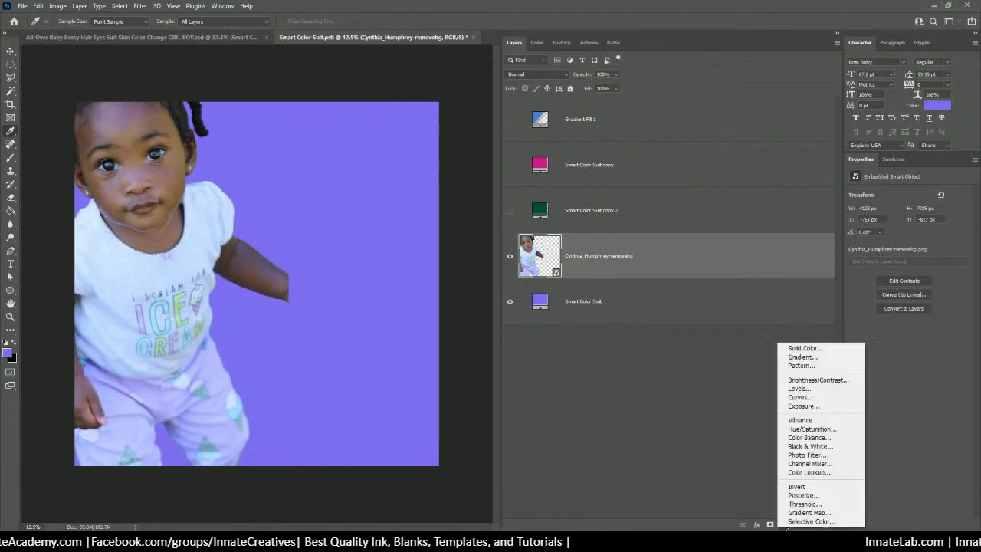
click(804, 357)
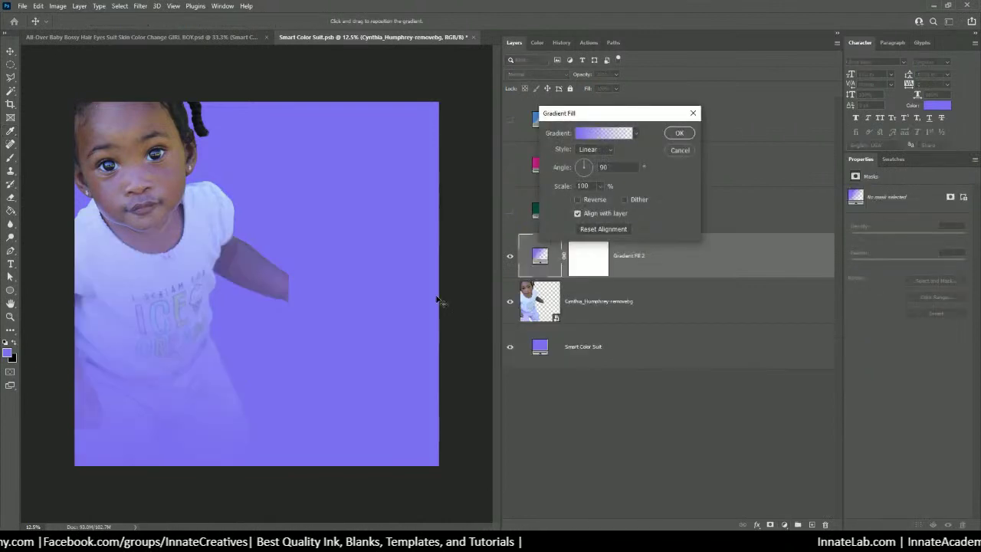
click(598, 135)
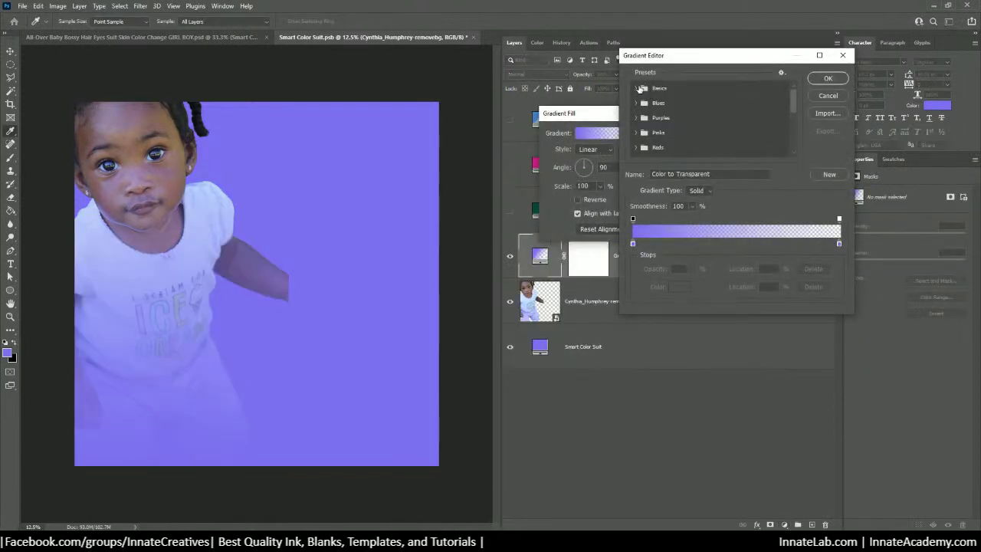
click(638, 89)
click(648, 105)
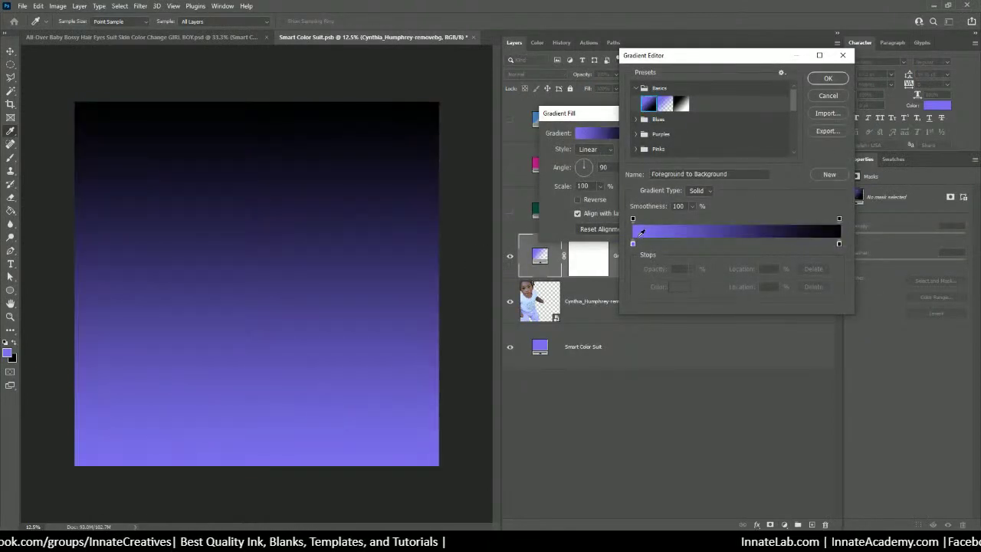
click(827, 78)
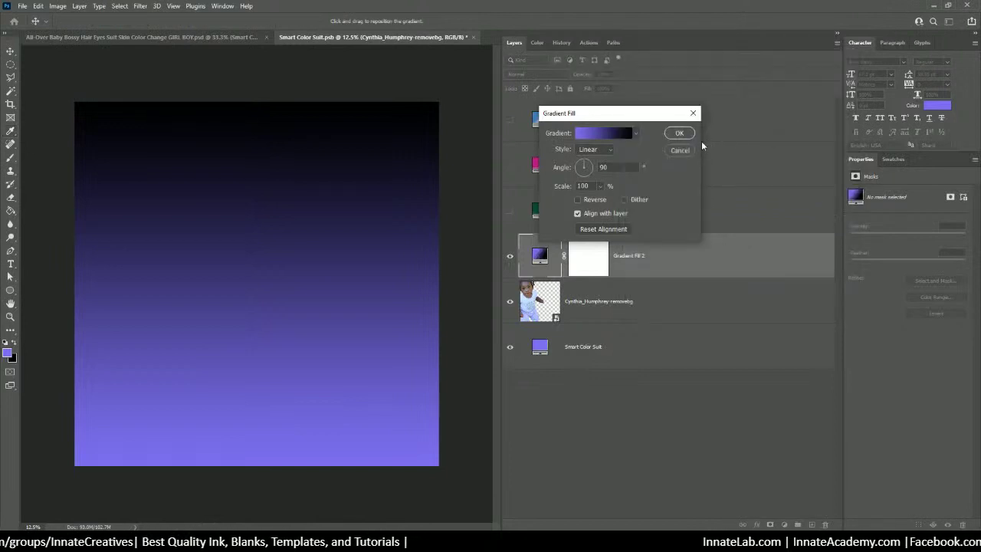
click(679, 135)
drag(669, 256, 655, 328)
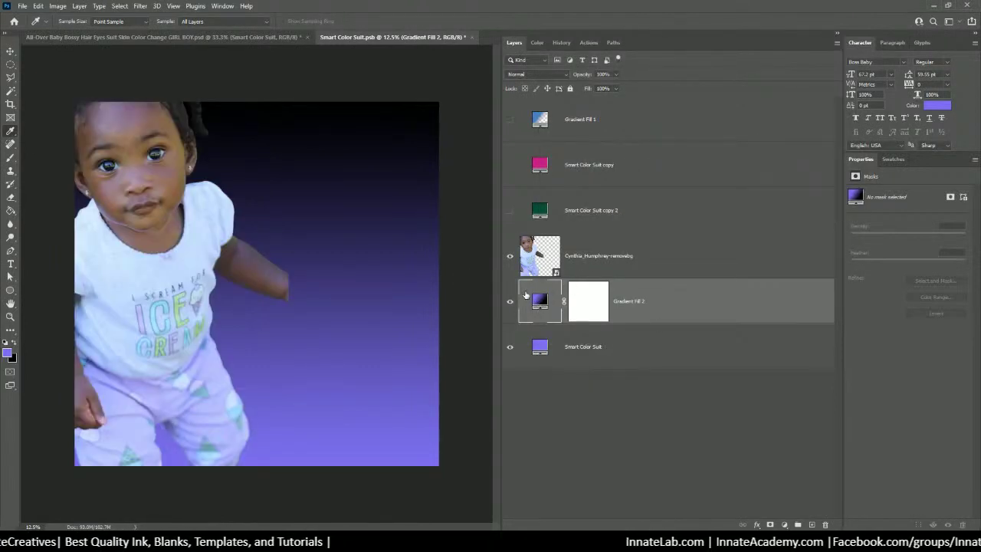
Add a colour stop at 44% to the gradient fill and sample the girl's lavender pants for the starting stop
double_click(539, 301)
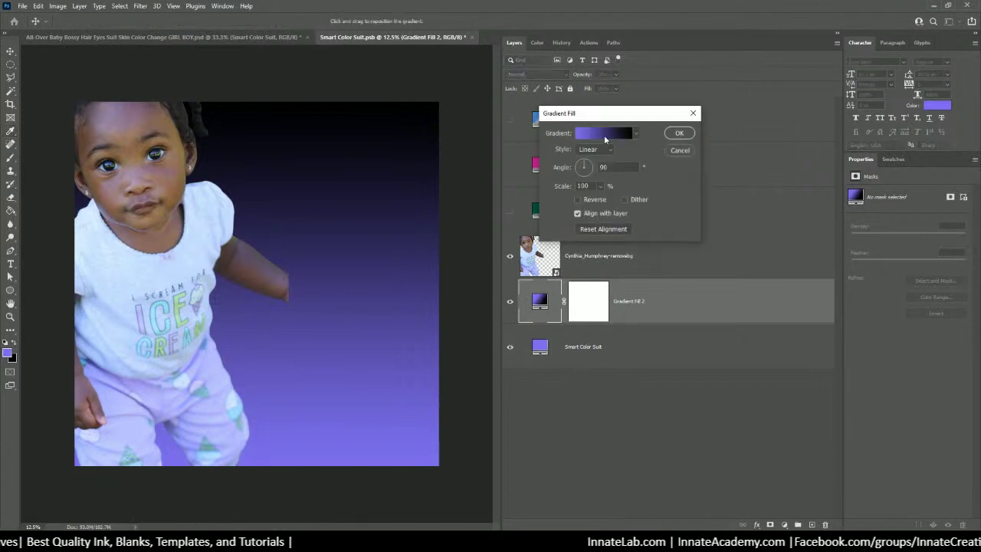
click(604, 135)
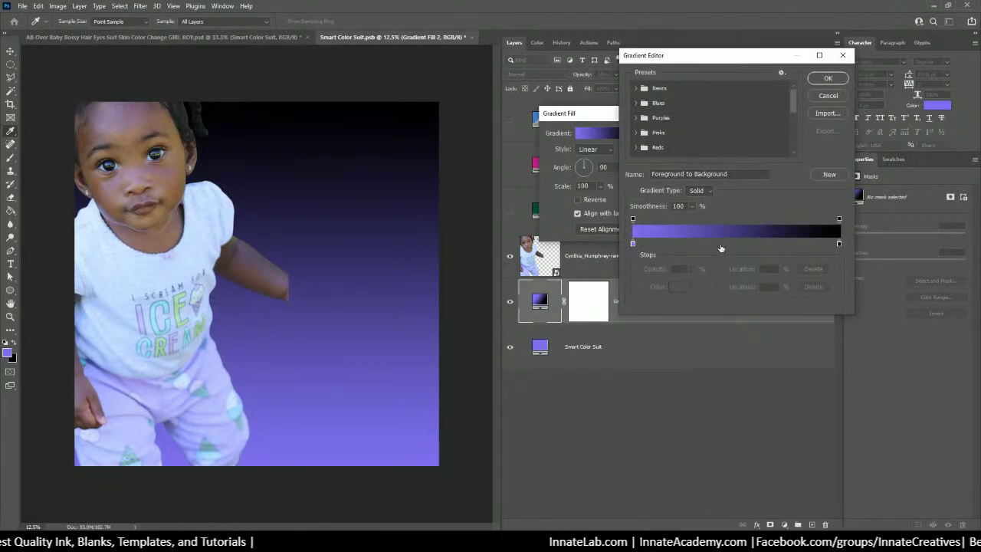
click(720, 246)
click(633, 245)
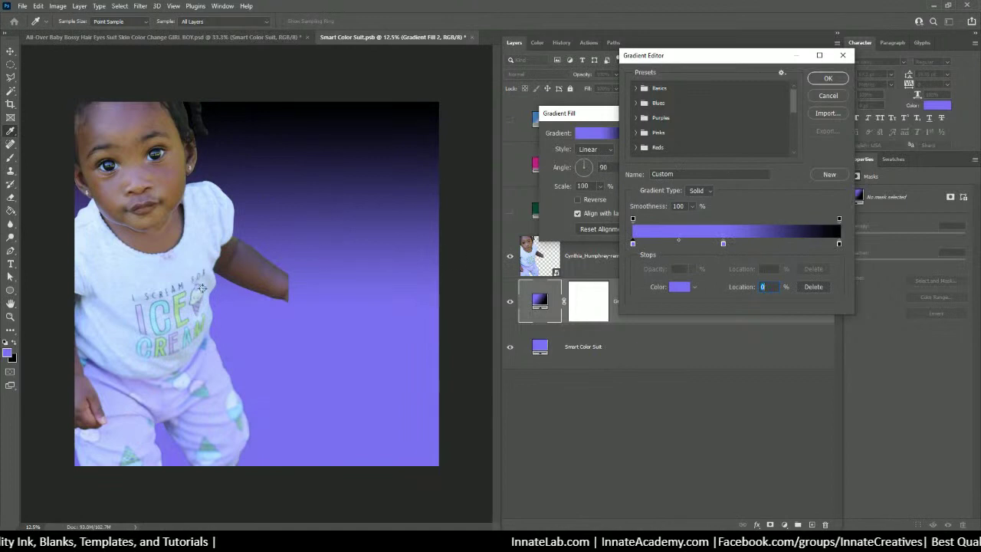
click(139, 317)
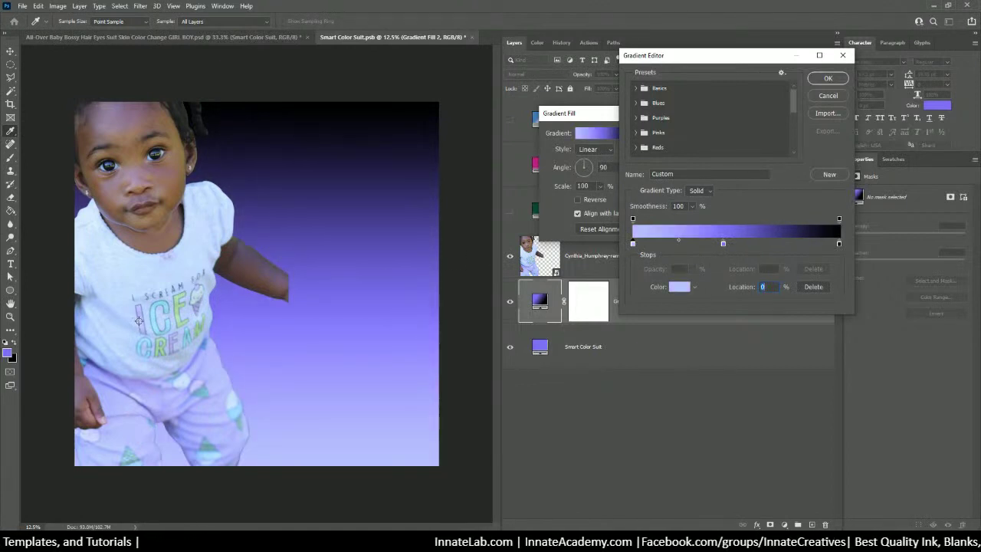
click(145, 393)
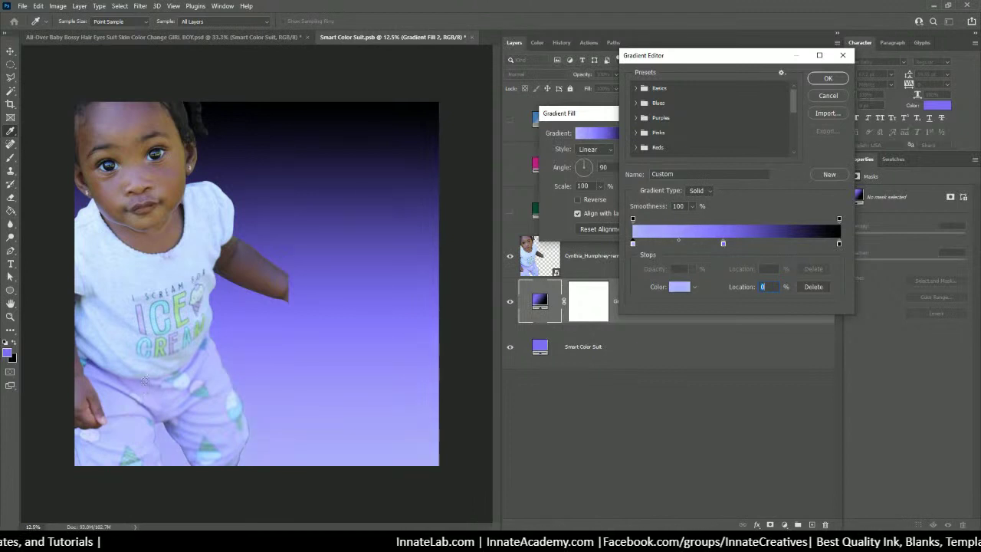
Sample light blue from the shirt lettering for the 44% stop and green from the lettering for the 100% stop
click(722, 244)
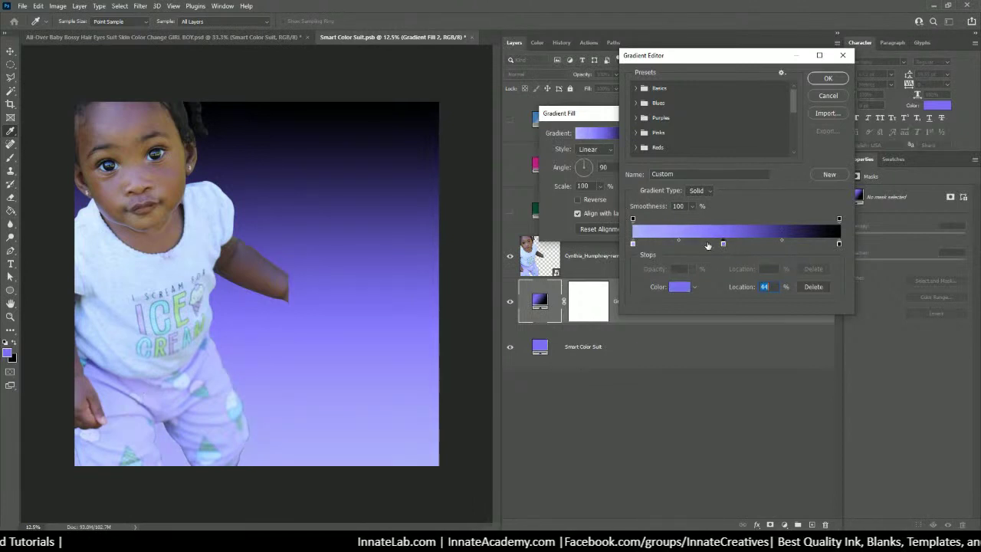
click(151, 313)
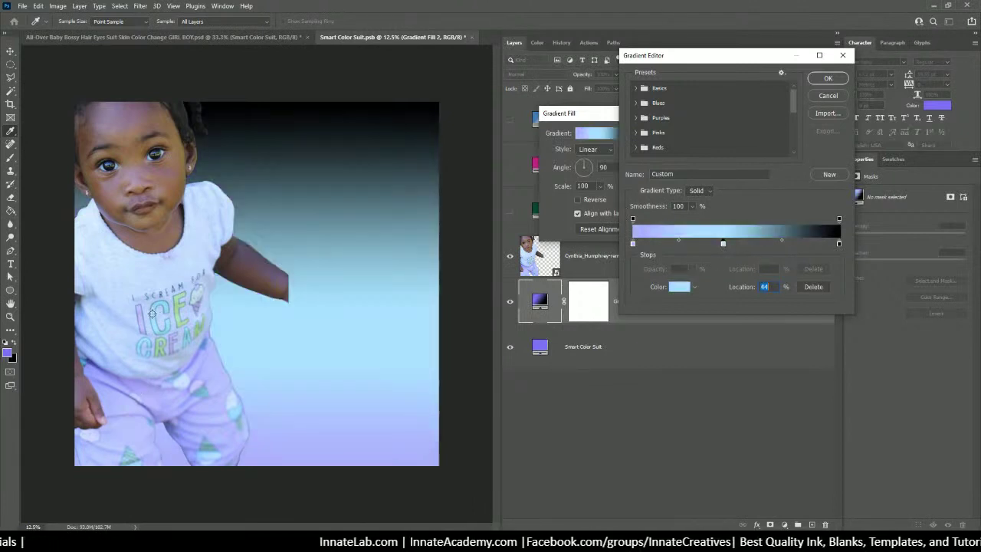
click(839, 244)
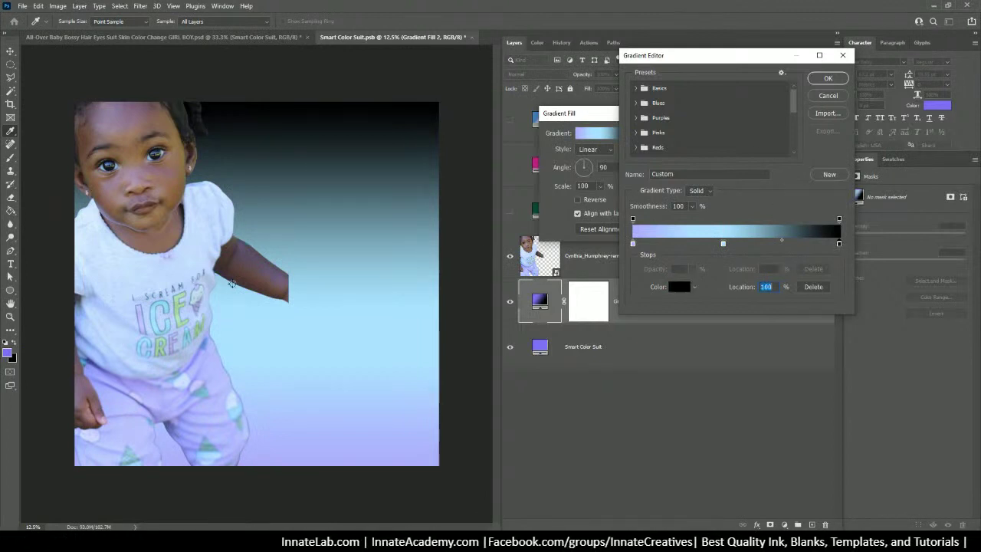
click(178, 303)
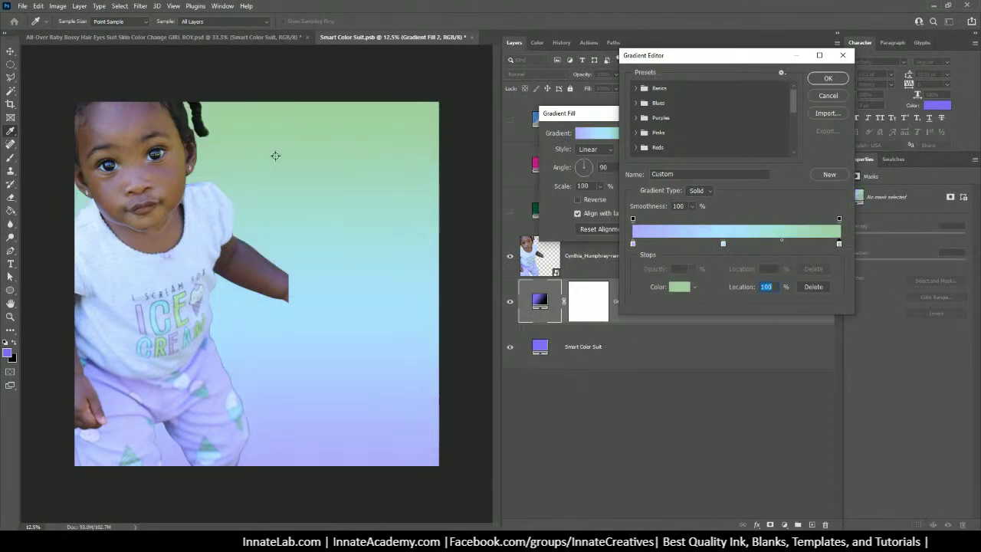
Shift the light blue and lavender stops toward the green end, apply the gradient fill, and select the girl's photo layer
drag(723, 245, 755, 247)
drag(635, 246, 688, 247)
click(827, 79)
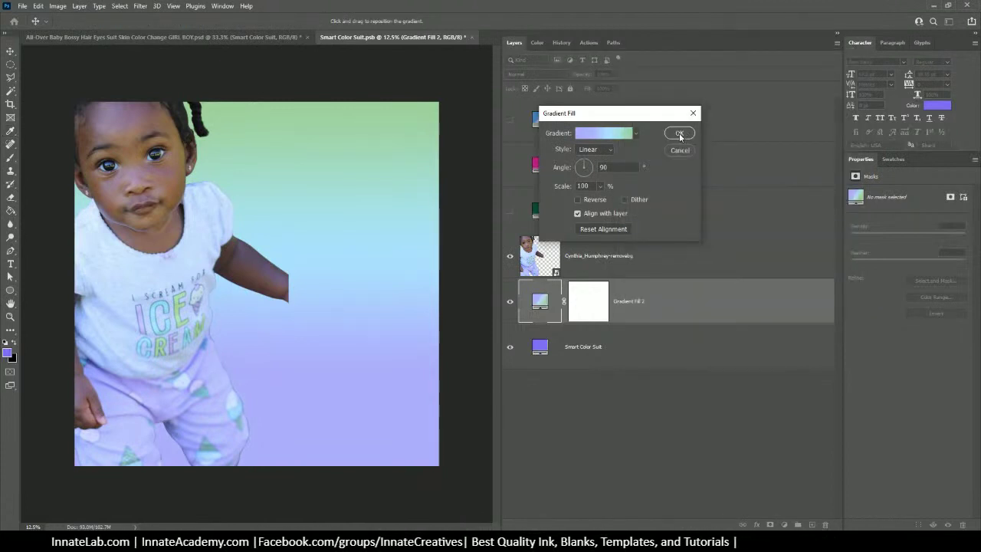
click(678, 134)
click(594, 263)
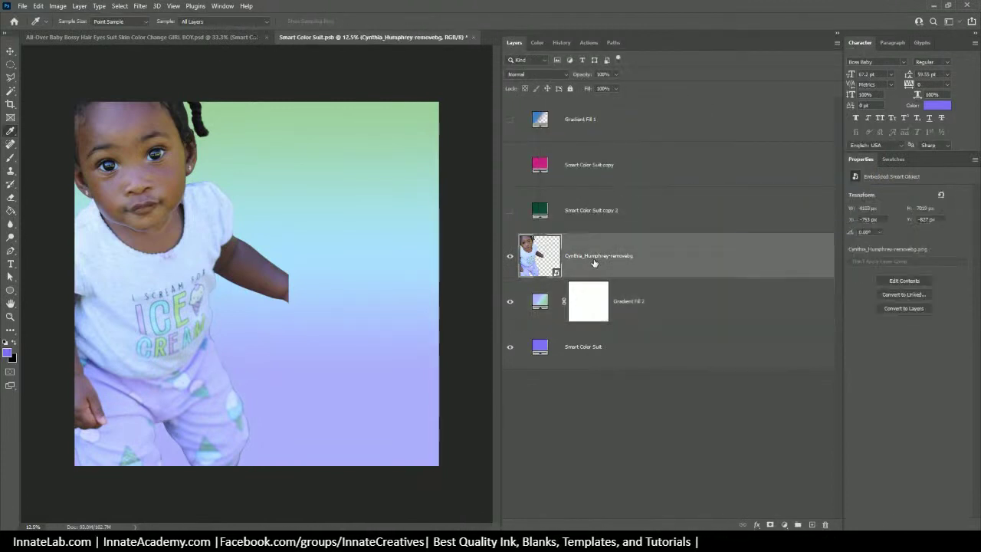
Delete the girl's photo layer from the smart object, and save and close Smart Color Suit.psb to update the shirt
key(Delete)
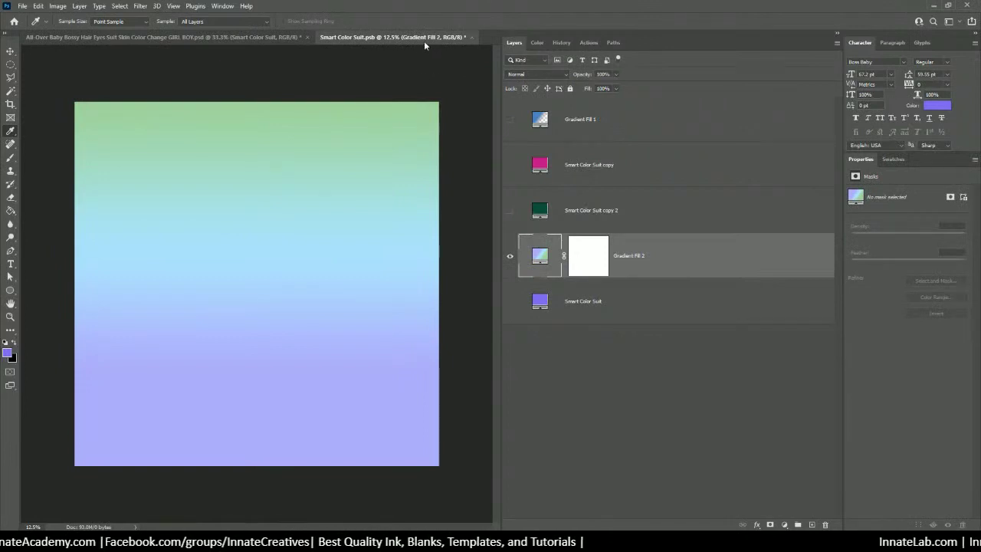
click(473, 36)
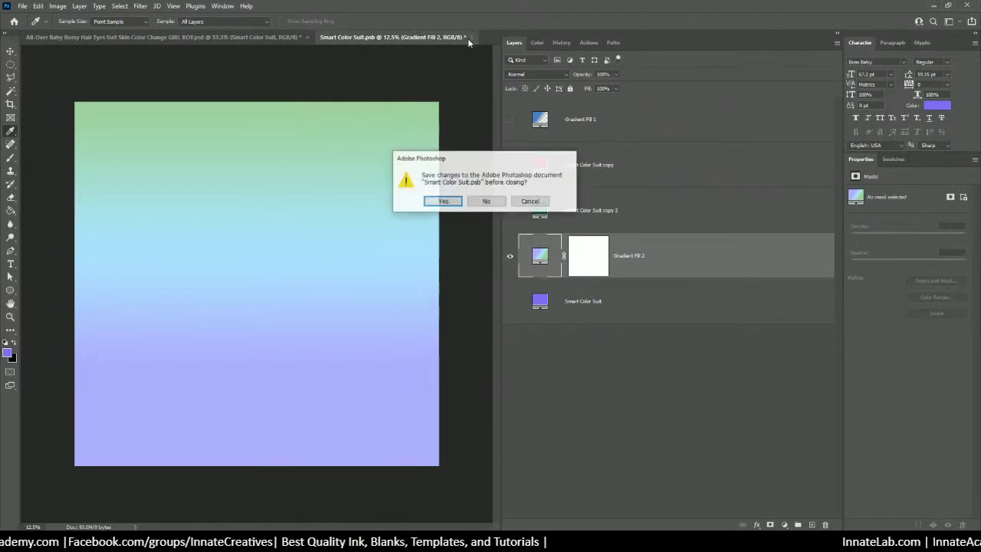
click(435, 201)
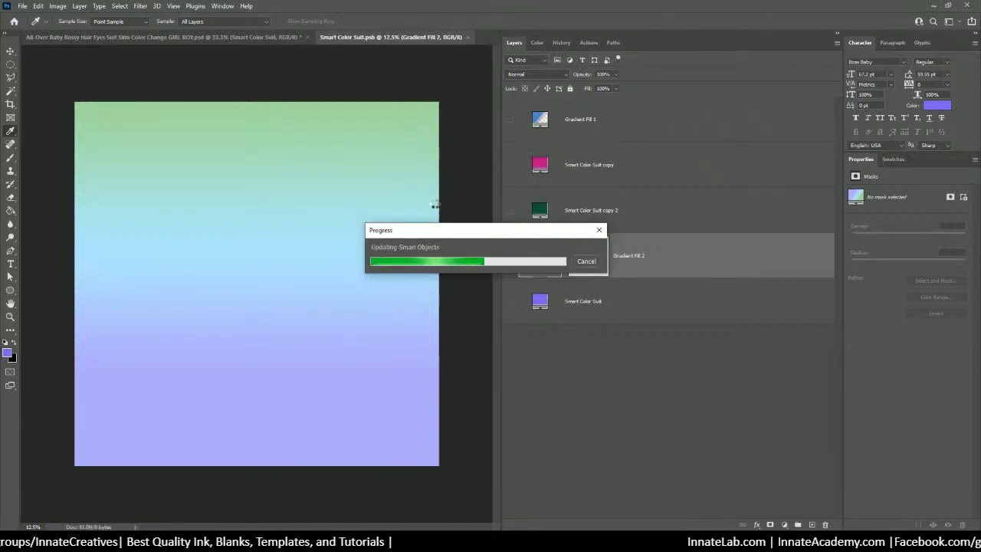
key(ctrl+w)
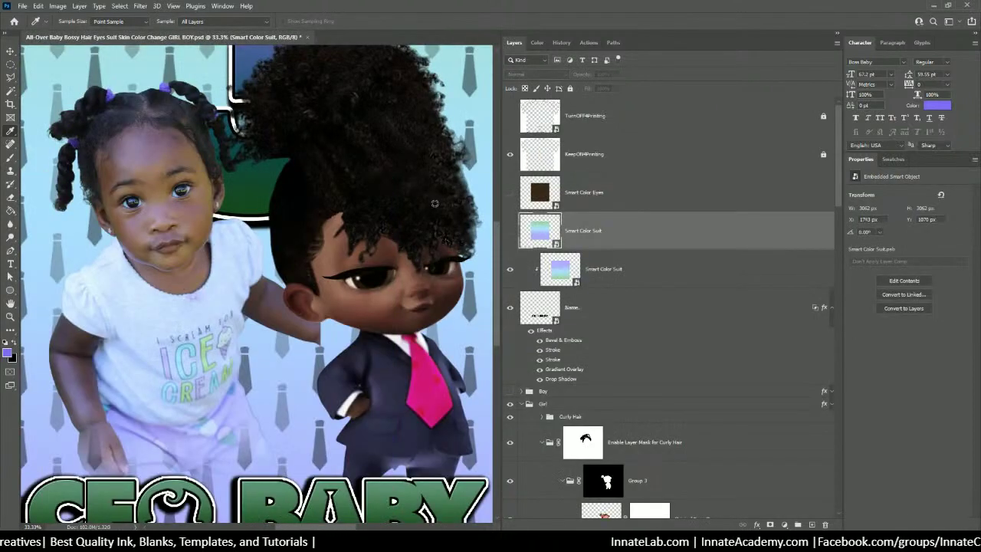
key(ctrl+minus)
key(ctrl+minus)
key(ctrl+minus)
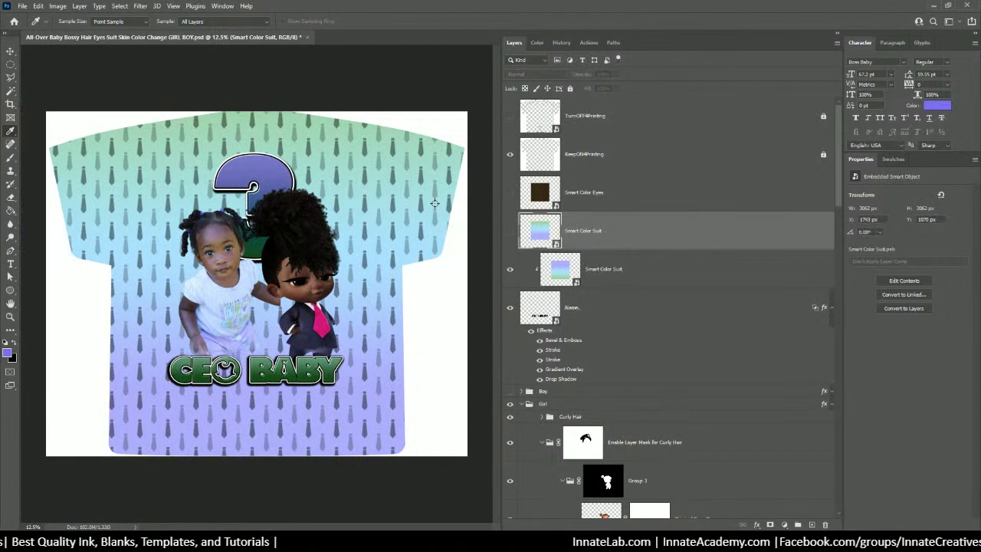
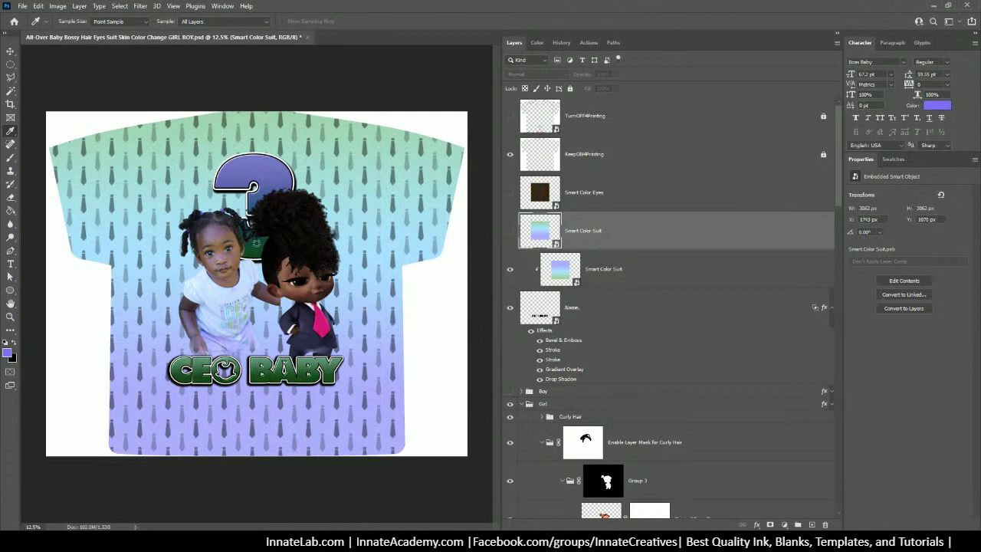
Select the number 3 text layer and preview the number with its Gradient Overlay switched off and back on
click(10, 51)
right_click(257, 251)
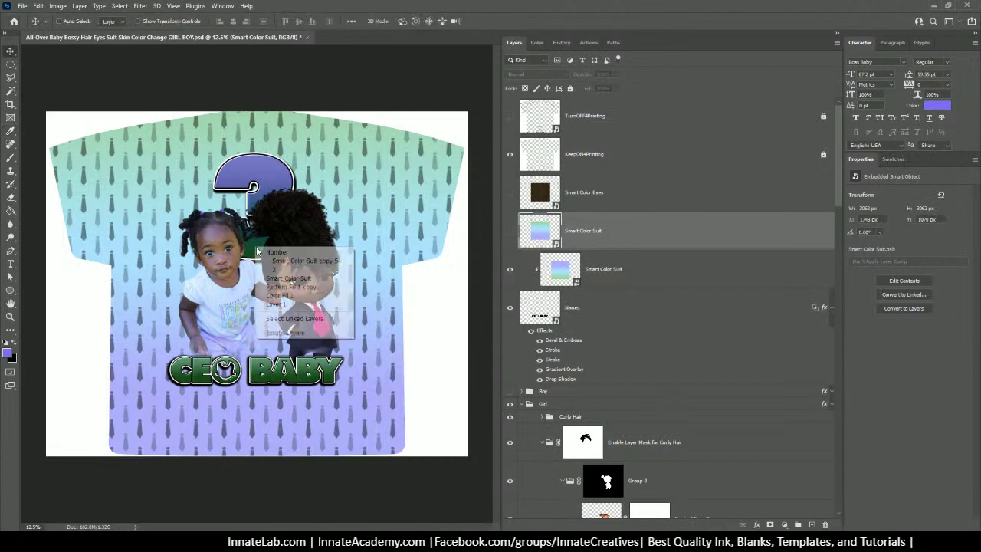
click(295, 269)
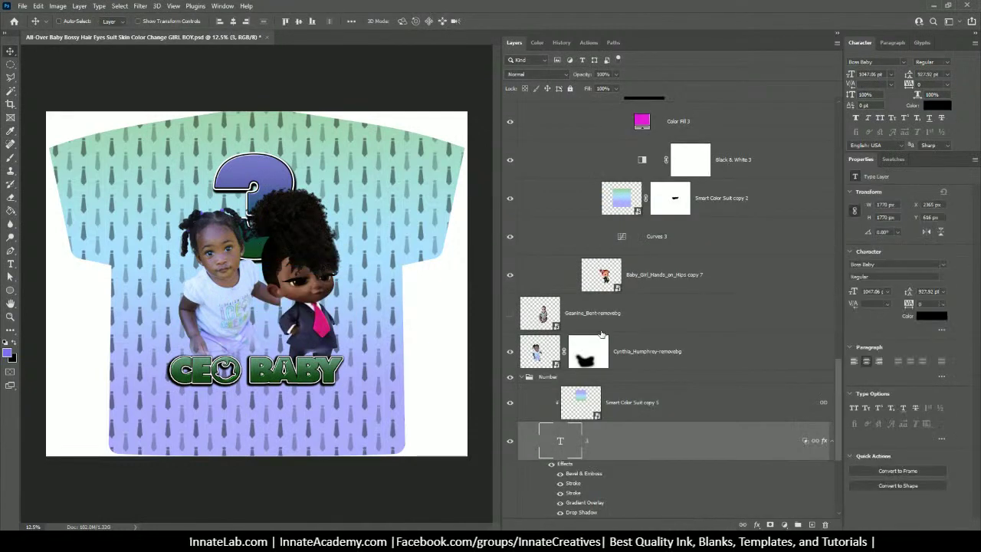
scroll(601, 334, down, 3)
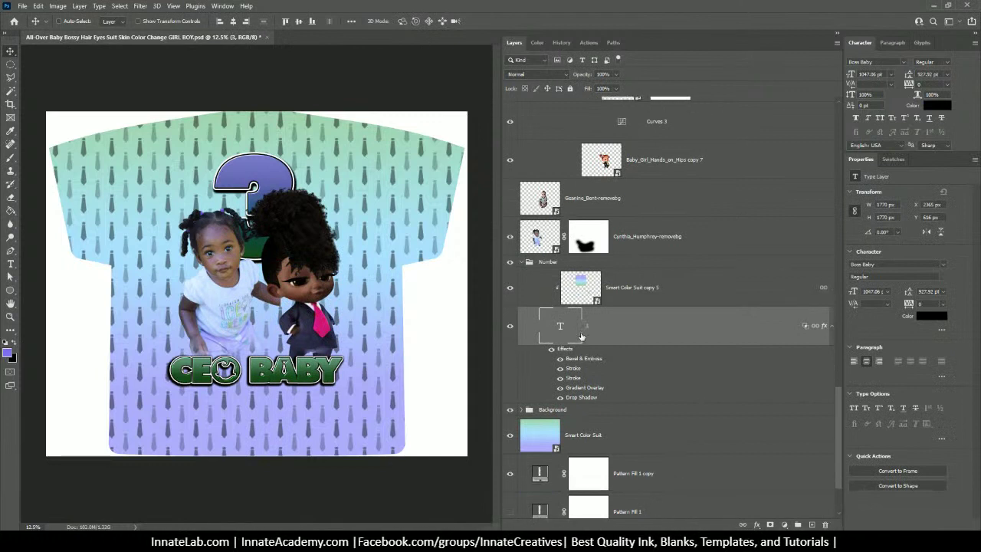
click(561, 390)
click(561, 388)
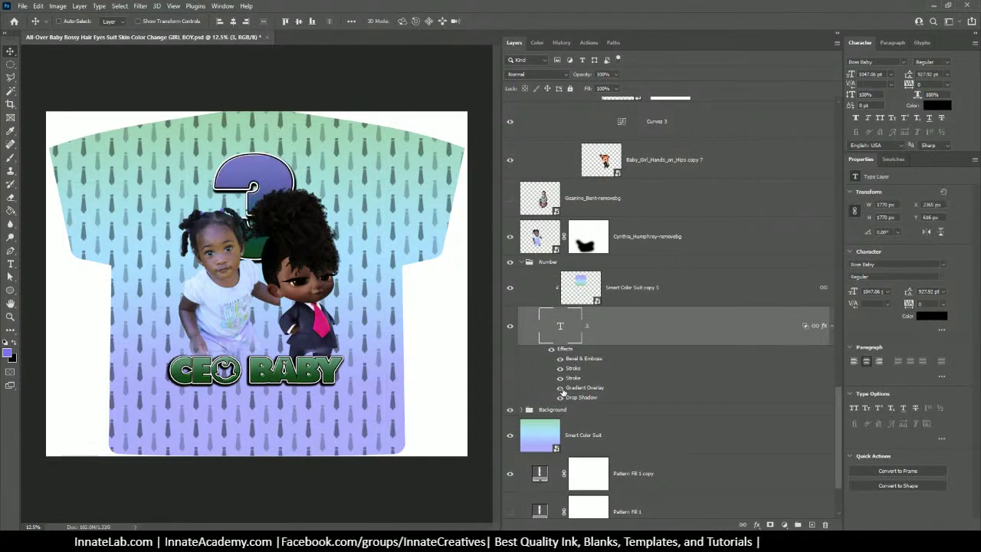
double_click(566, 349)
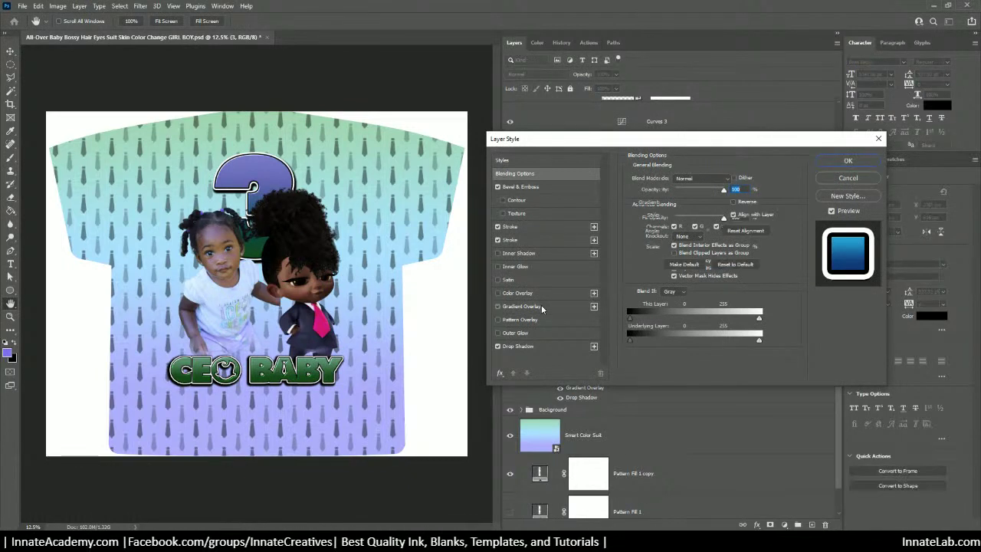
click(521, 306)
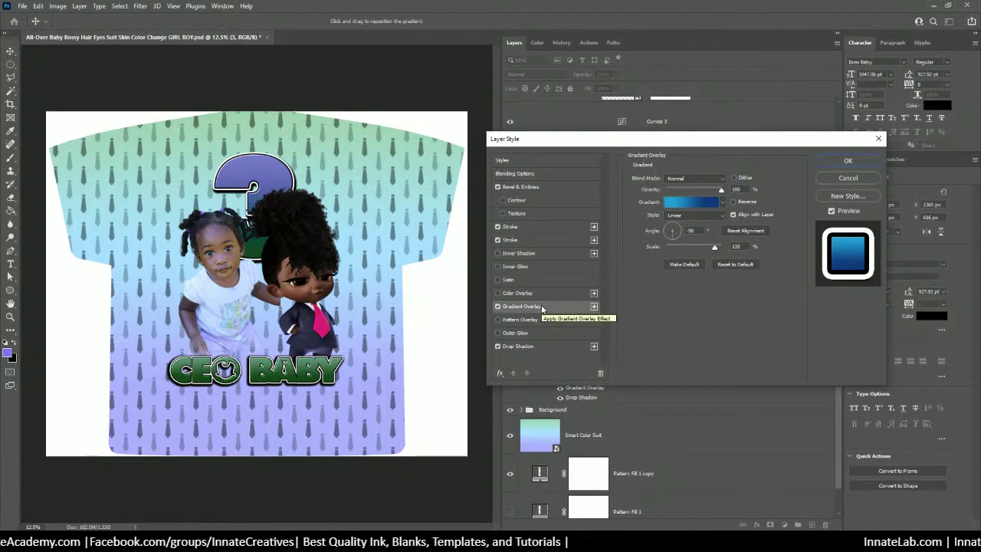
click(497, 307)
click(498, 306)
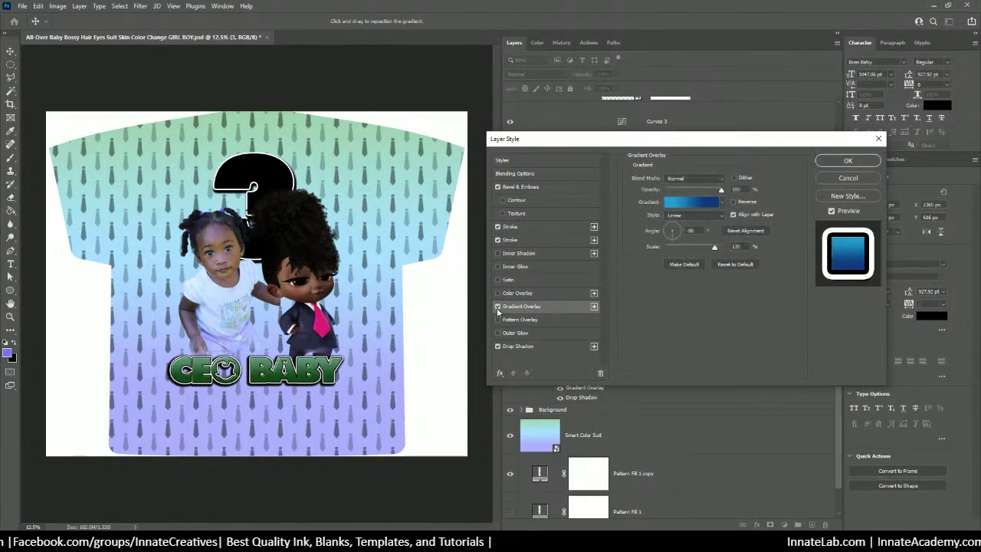
click(841, 178)
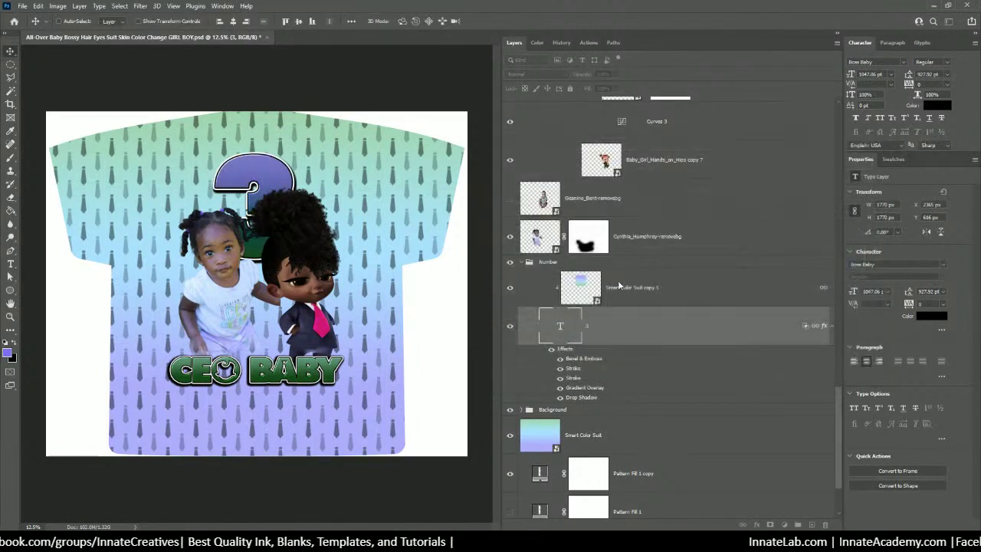
Set the blend mode of the Smart Color Suit copy 5 layer clipped to the number 3 to Normal
click(624, 289)
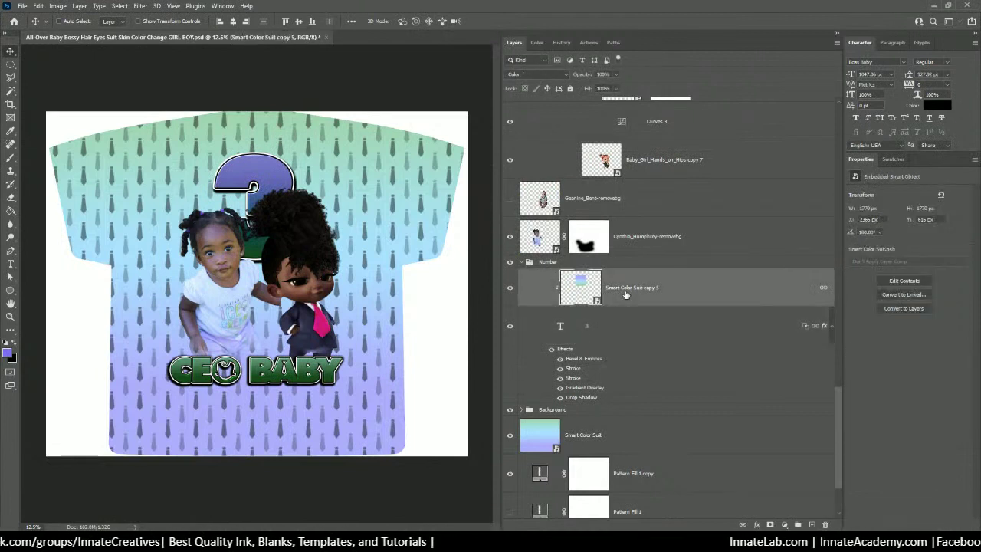
click(538, 72)
click(535, 72)
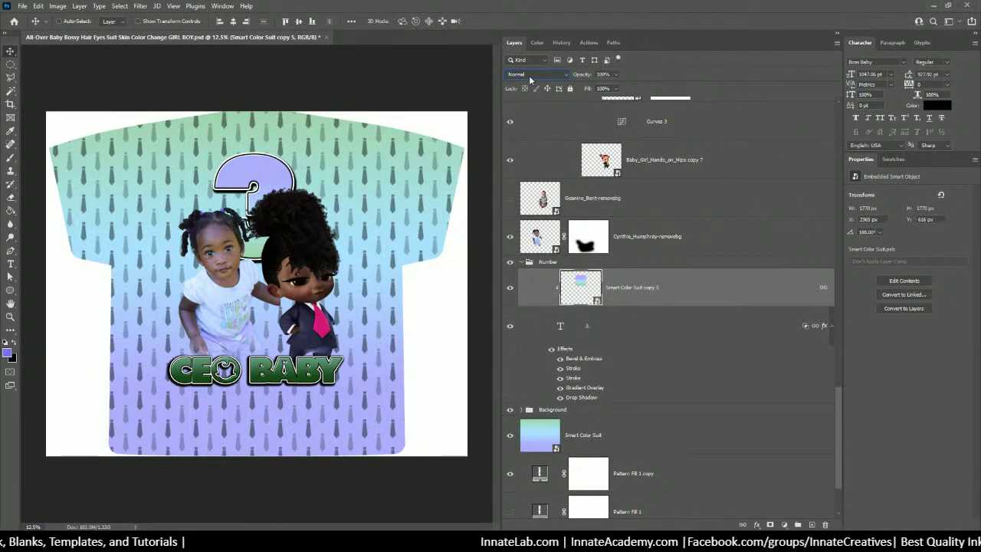
Set the blend mode of the Smart Color Suit layer clipped to the CEO BABY lettering to Normal
right_click(307, 378)
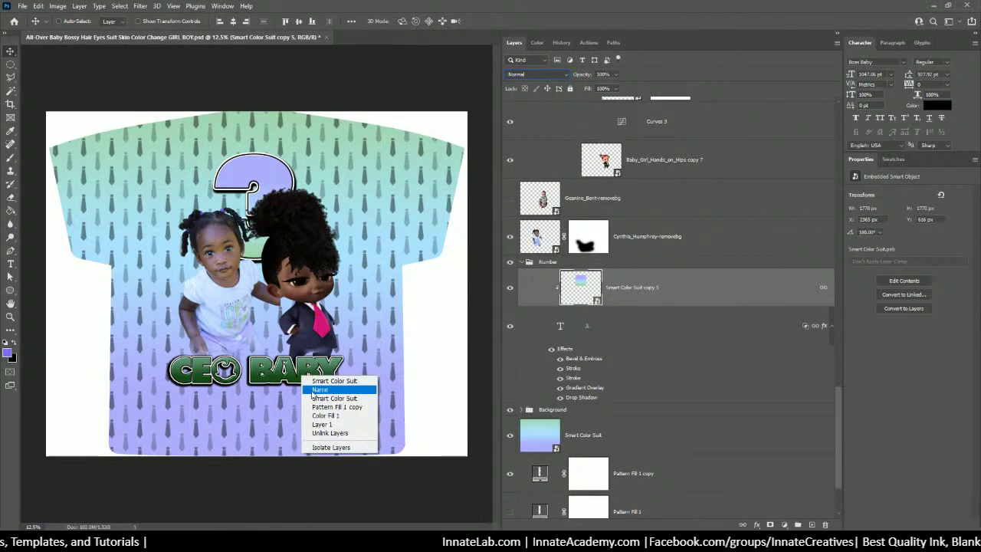
click(337, 381)
click(536, 74)
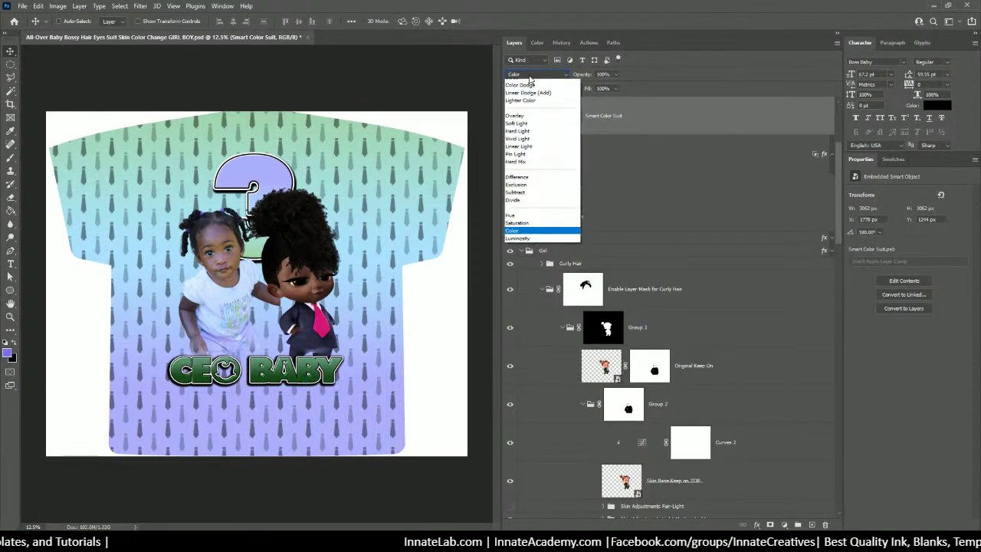
click(530, 89)
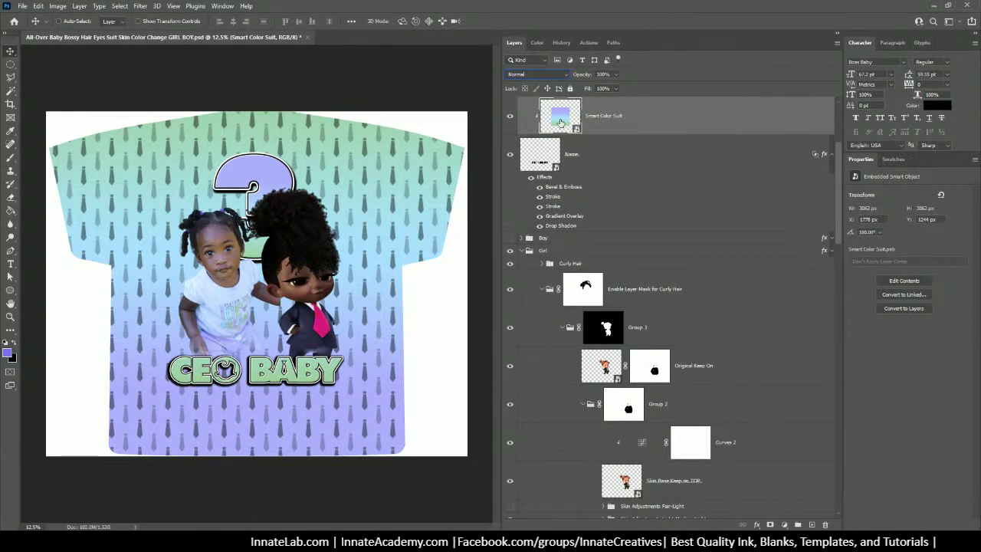
Squash the gradient clipped to the CEO BABY lettering to about 558 px high, fitting it to the letters and keeping its lower edge
ctrl+click(560, 122)
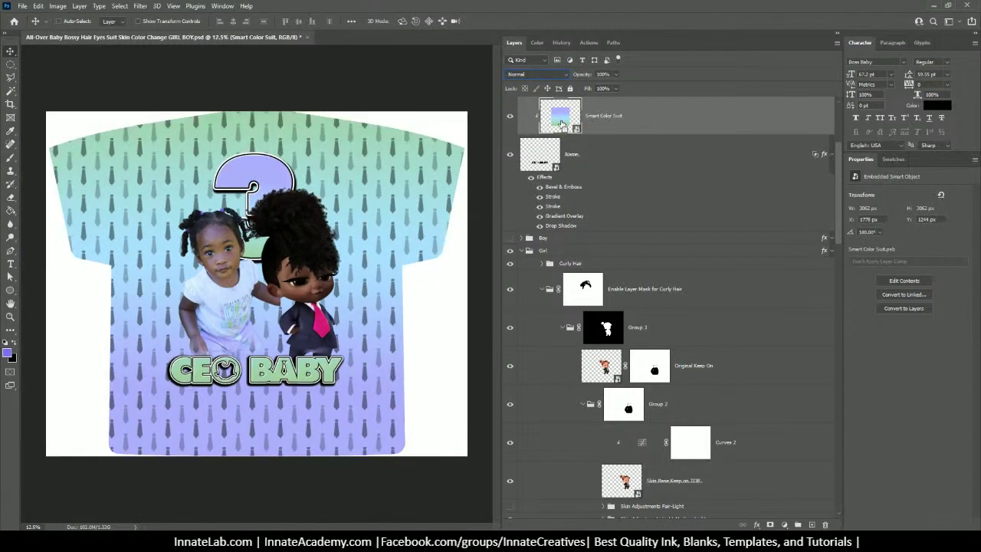
key(ctrl+t)
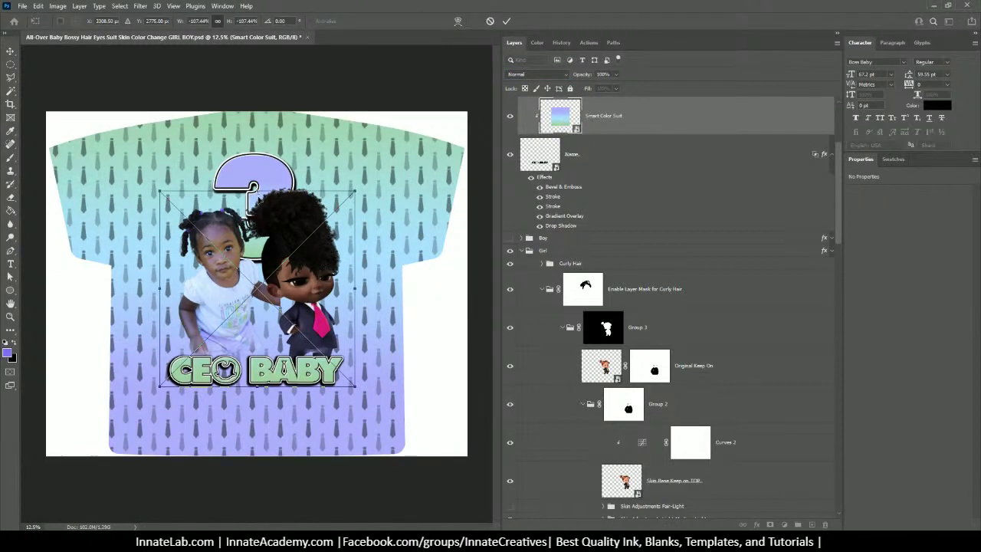
drag(256, 192, 259, 350)
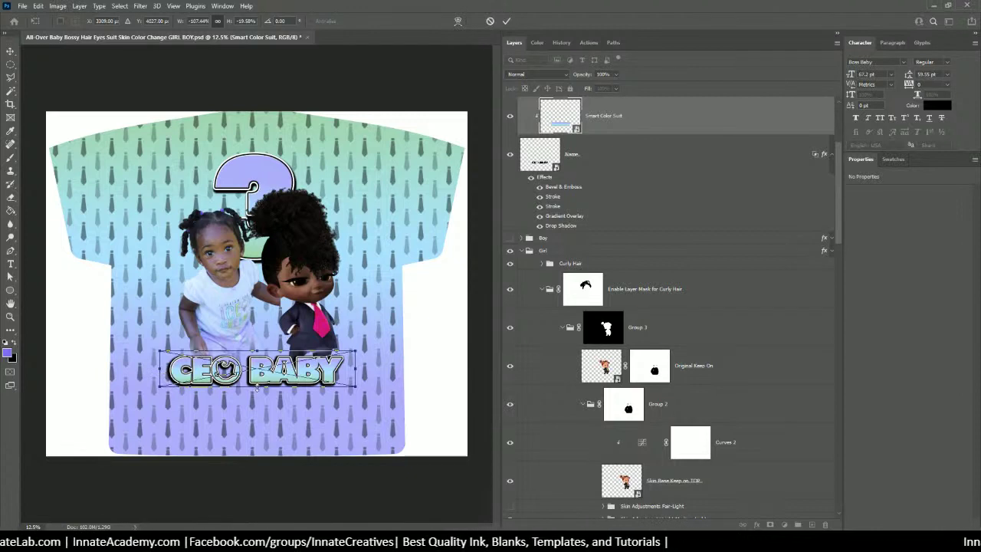
key(Return)
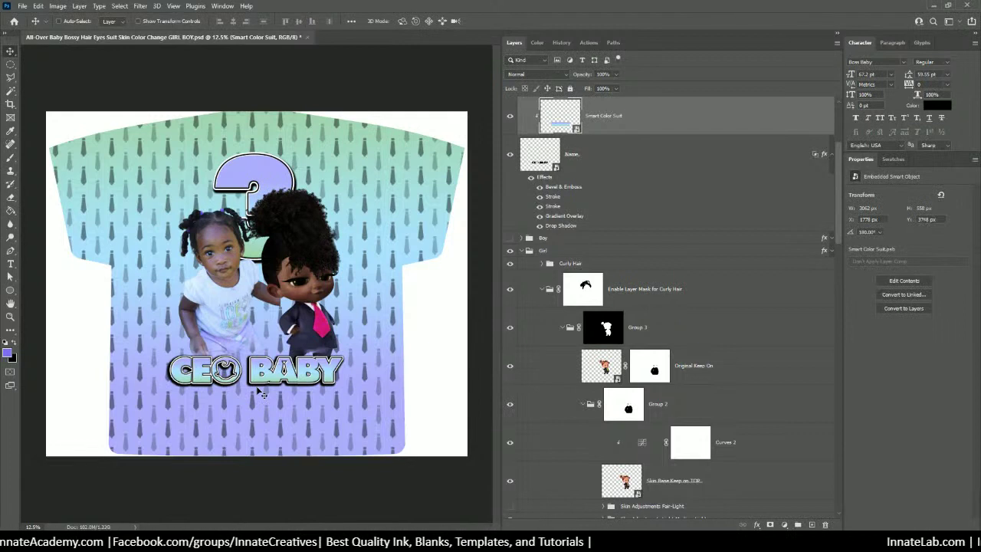
Select the girl character's Smart Color Suit copy 2 layer and make the Suit Bright Colors On adjustment visible
right_click(310, 322)
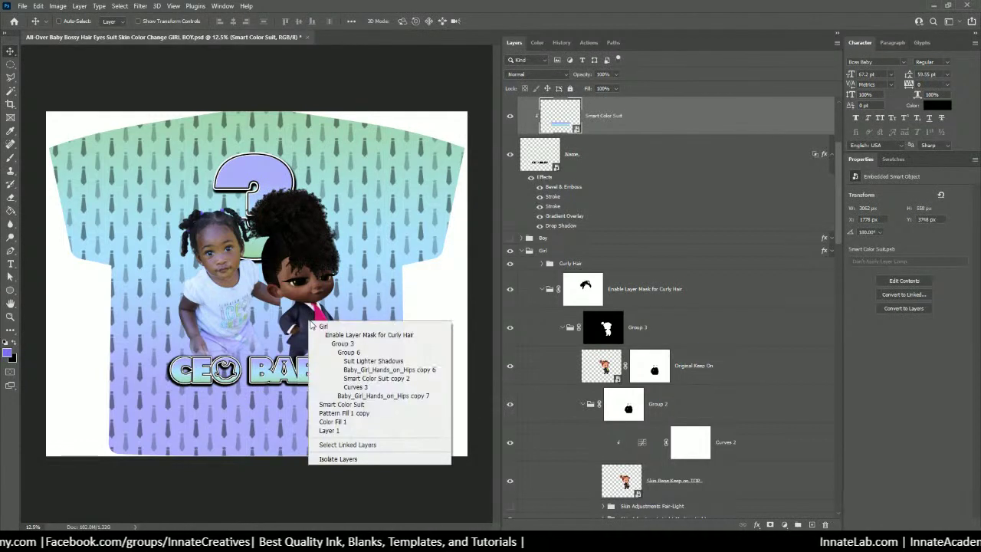
click(341, 362)
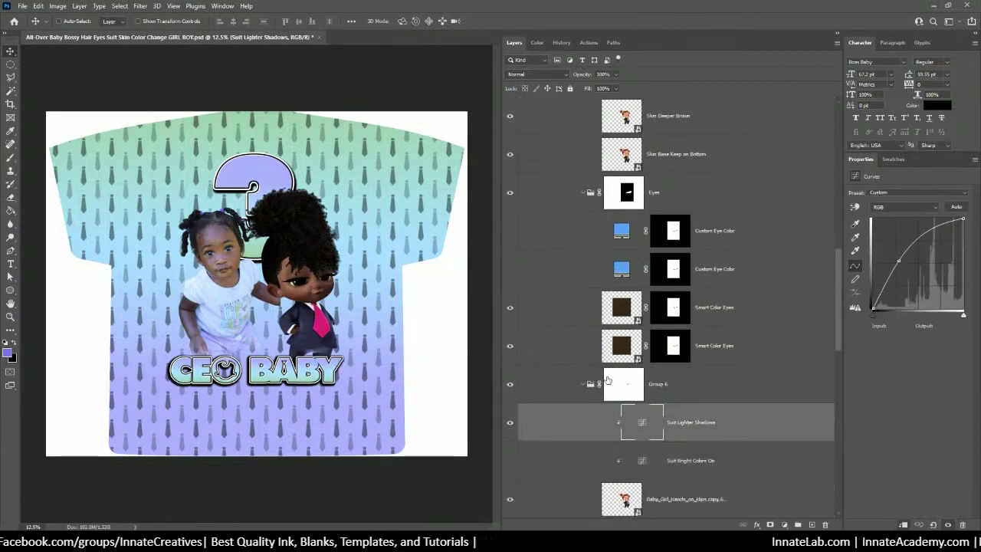
scroll(607, 380, down, 4)
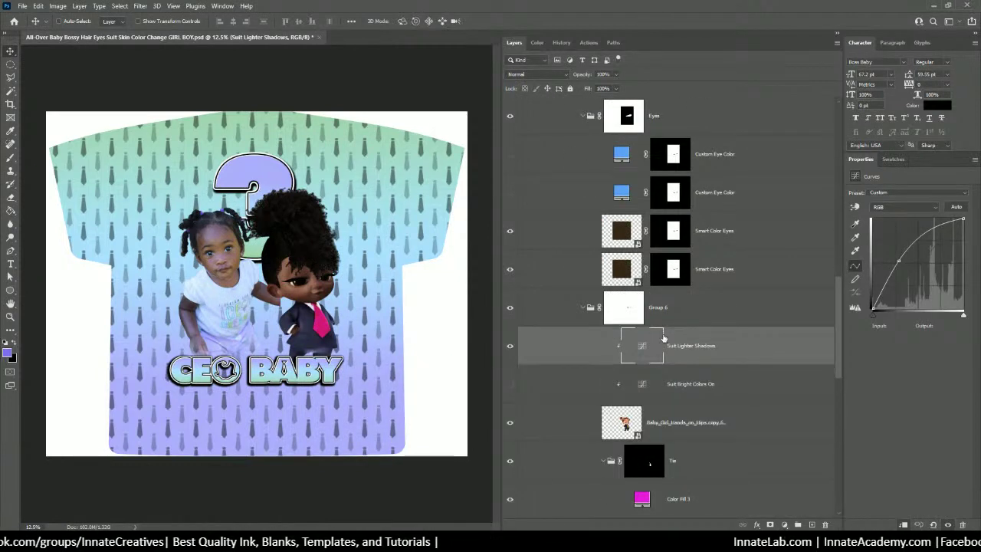
scroll(663, 341, down, 4)
click(625, 350)
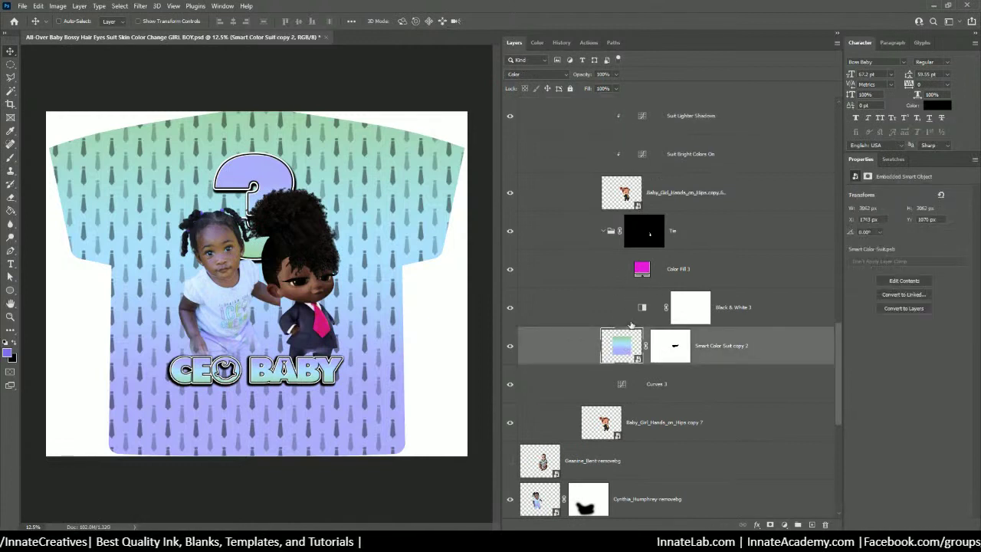
click(510, 347)
click(510, 348)
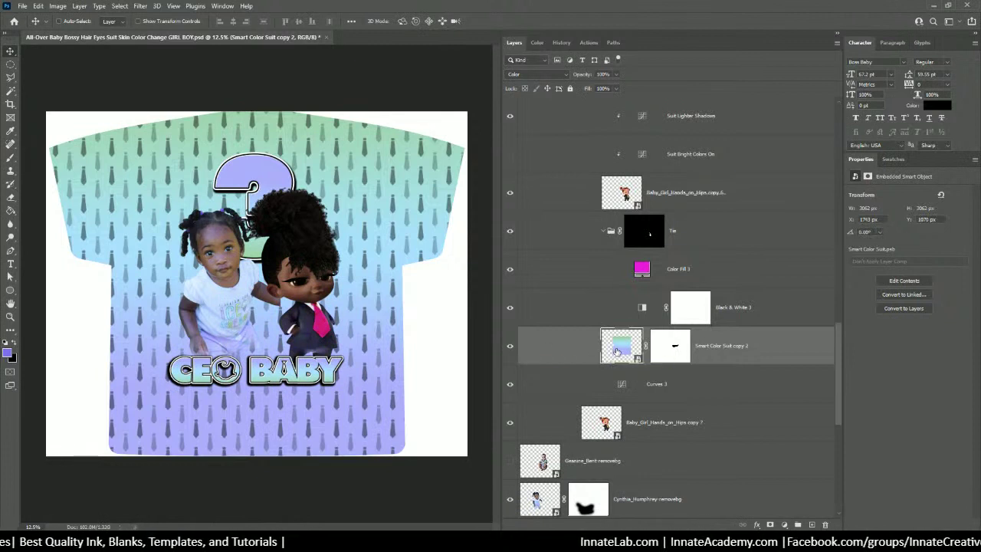
scroll(621, 285, up, 2)
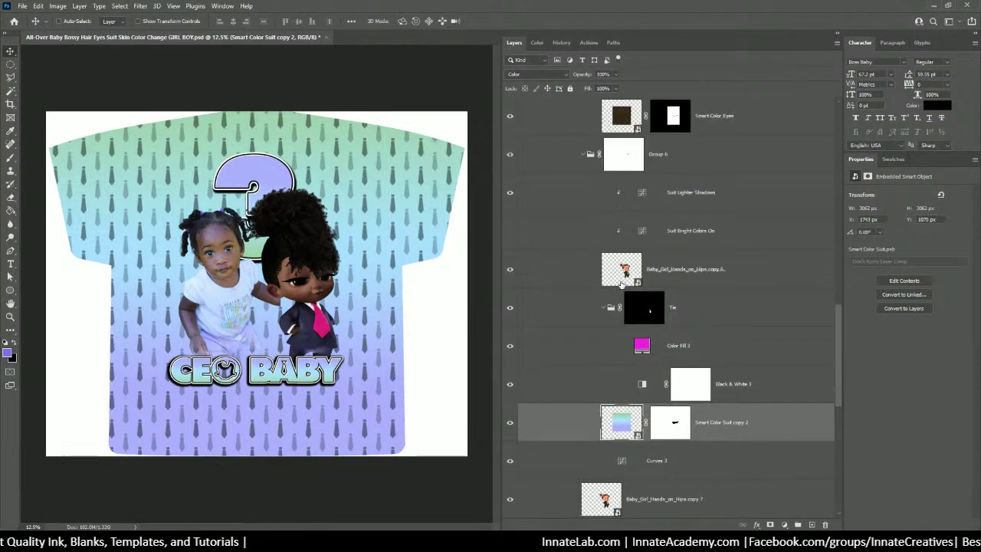
click(510, 232)
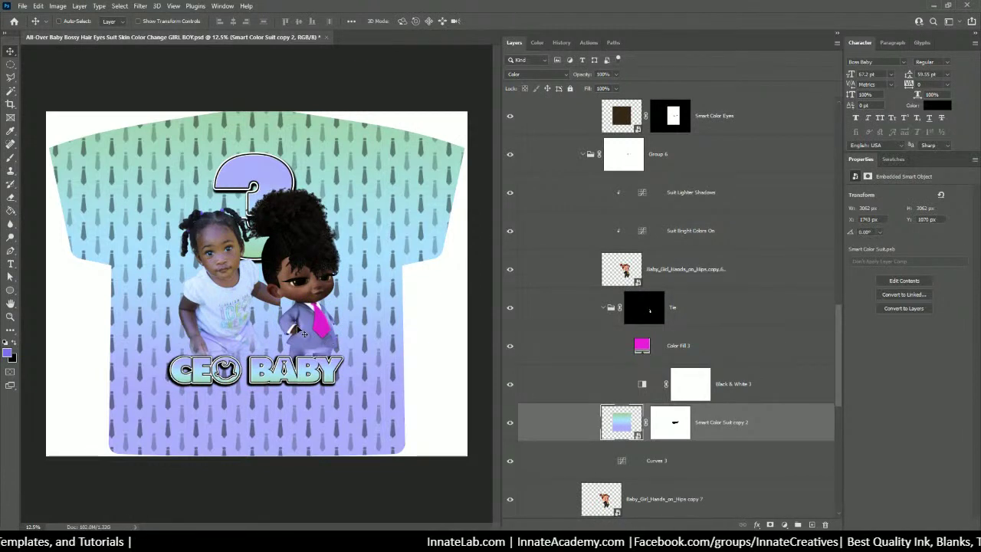
scroll(664, 344, down, 2)
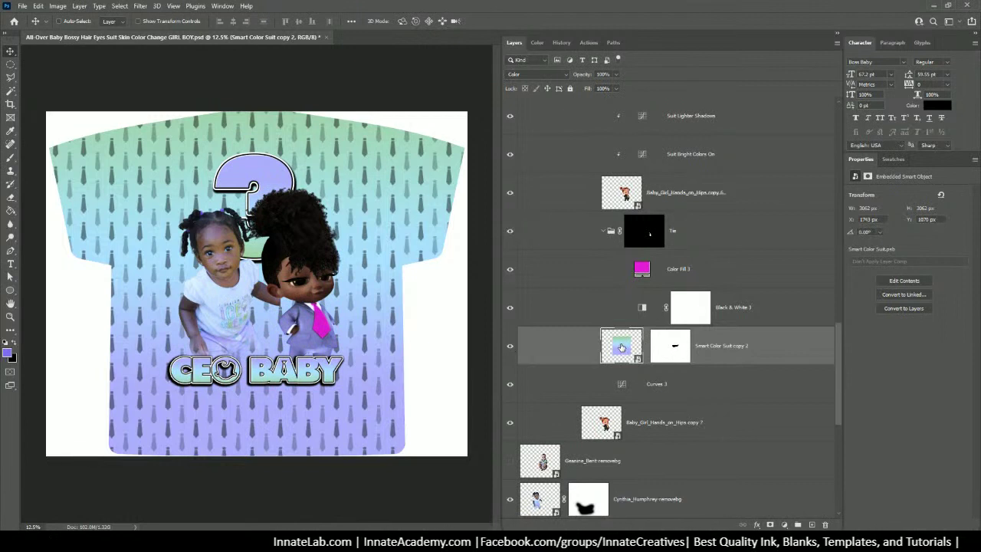
key(ctrl+t)
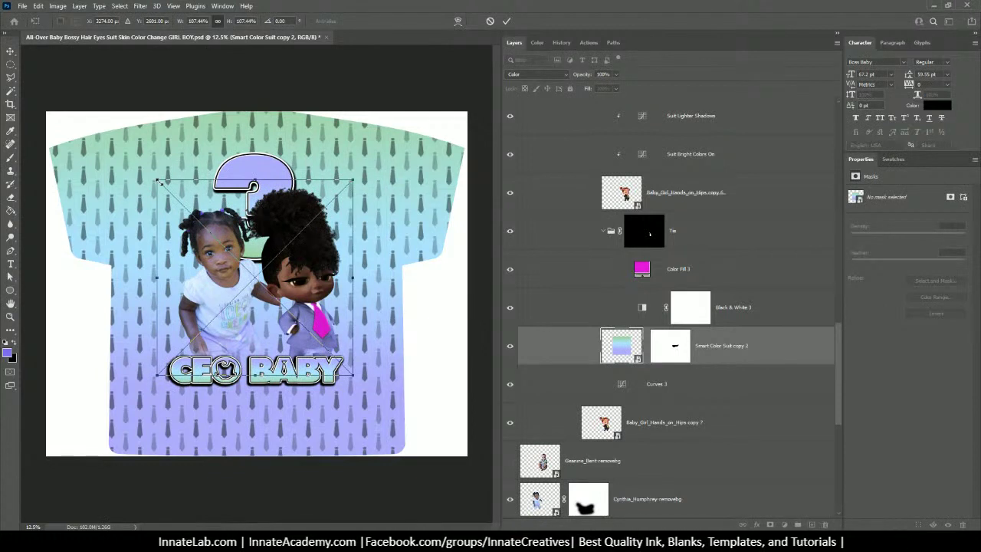
key(Return)
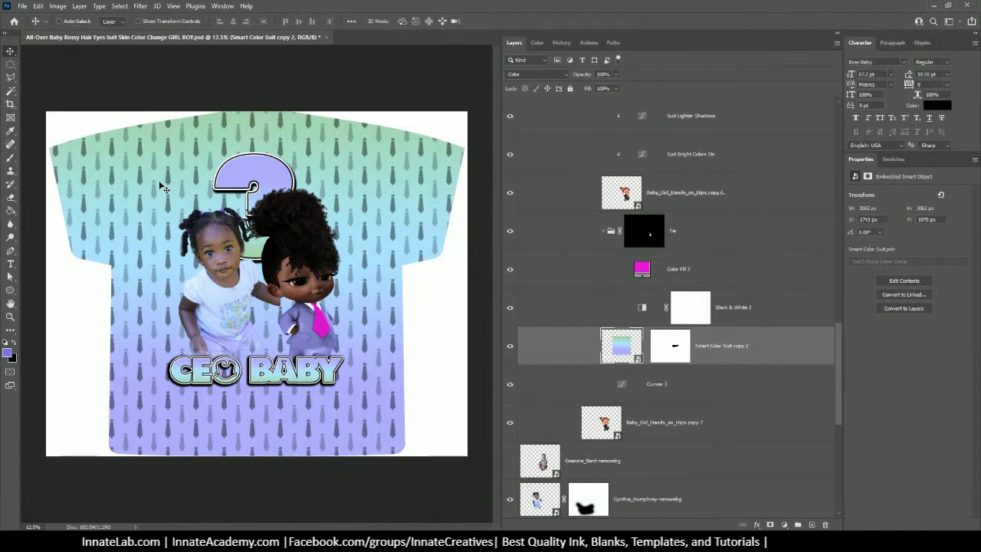
Create a new independent smart object via copy from the Smart Color Suit copy 2 layer
right_click(756, 349)
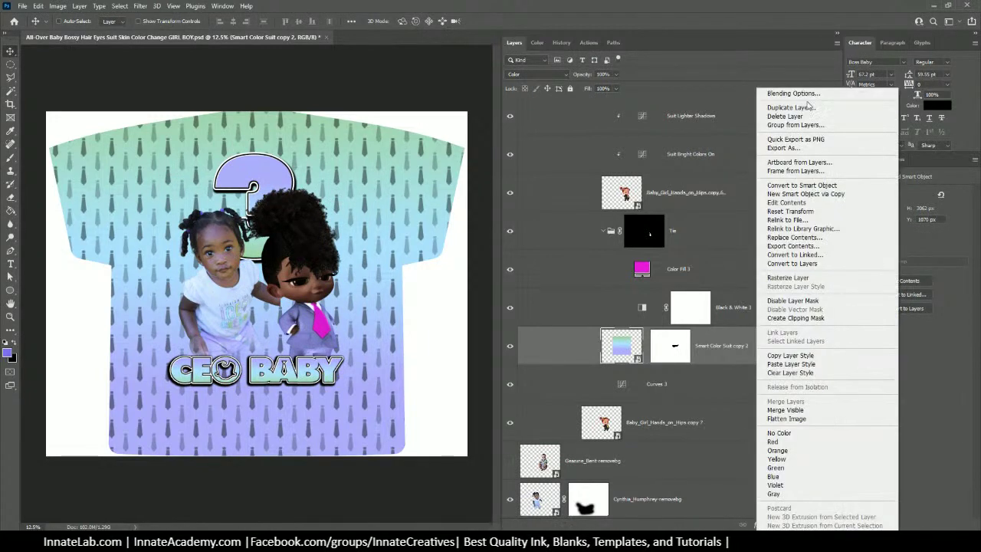
click(818, 193)
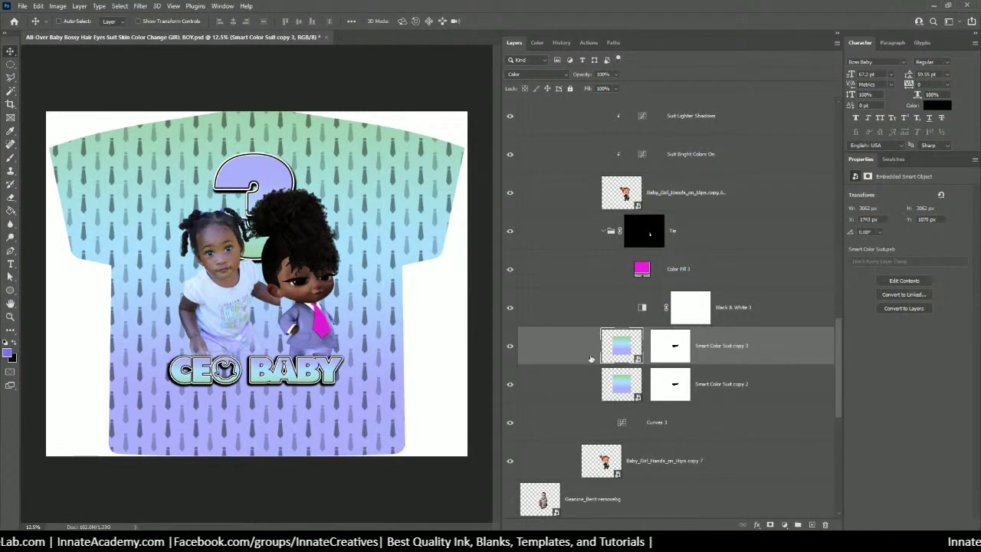
Hide Smart Color Suit copy 2 and shrink copy 3 to about 1531 × 1531 px, rotated 180°, over the character's suit
click(510, 386)
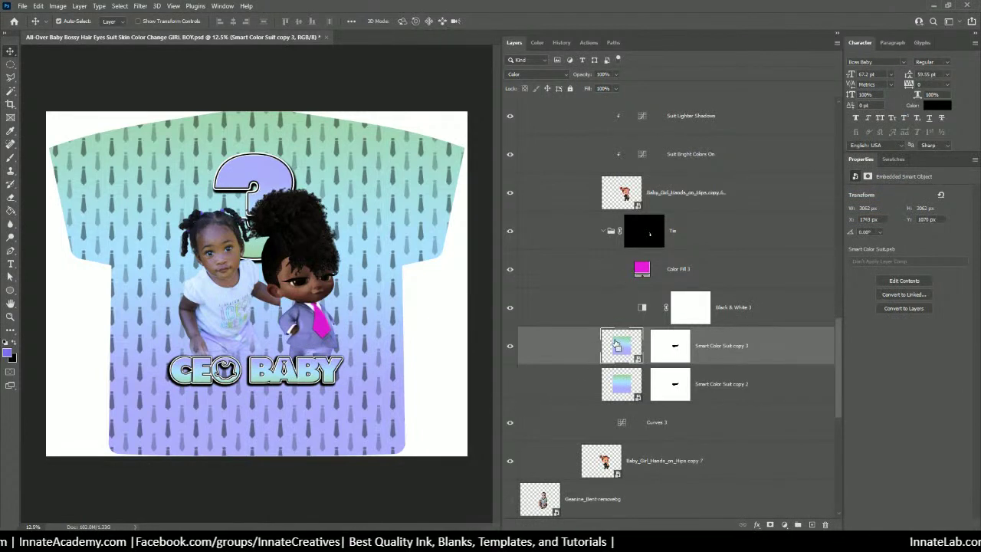
key(ctrl+t)
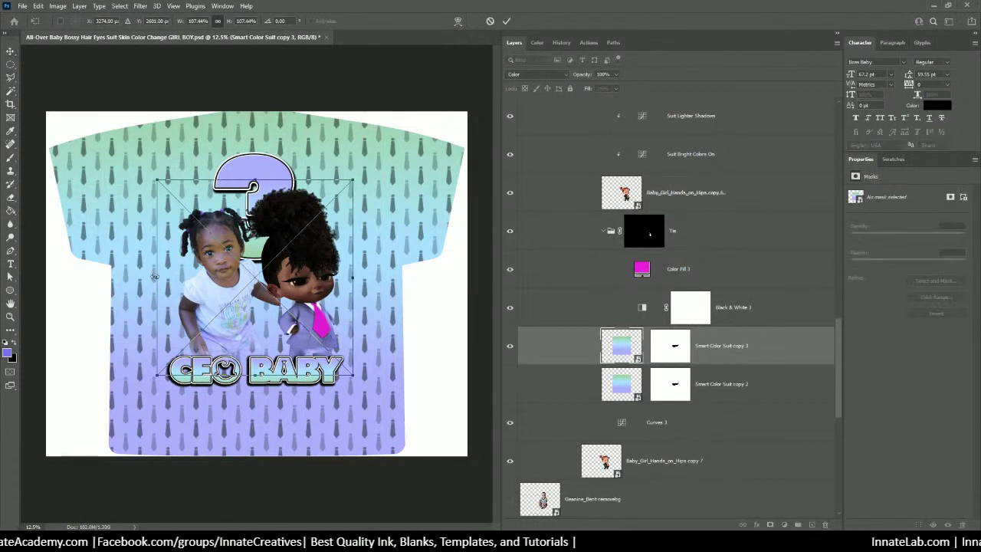
drag(154, 277, 263, 277)
drag(292, 316, 308, 345)
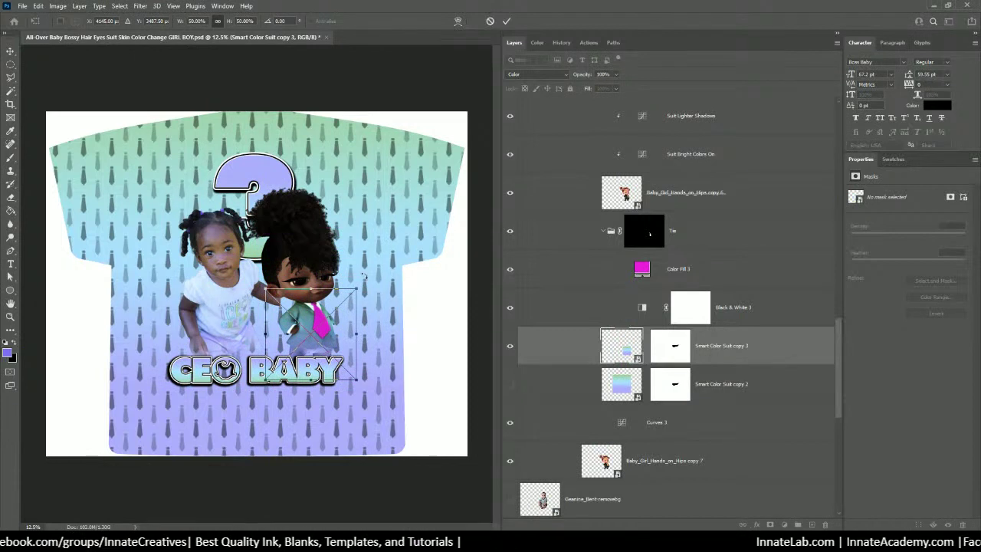
drag(364, 277, 315, 385)
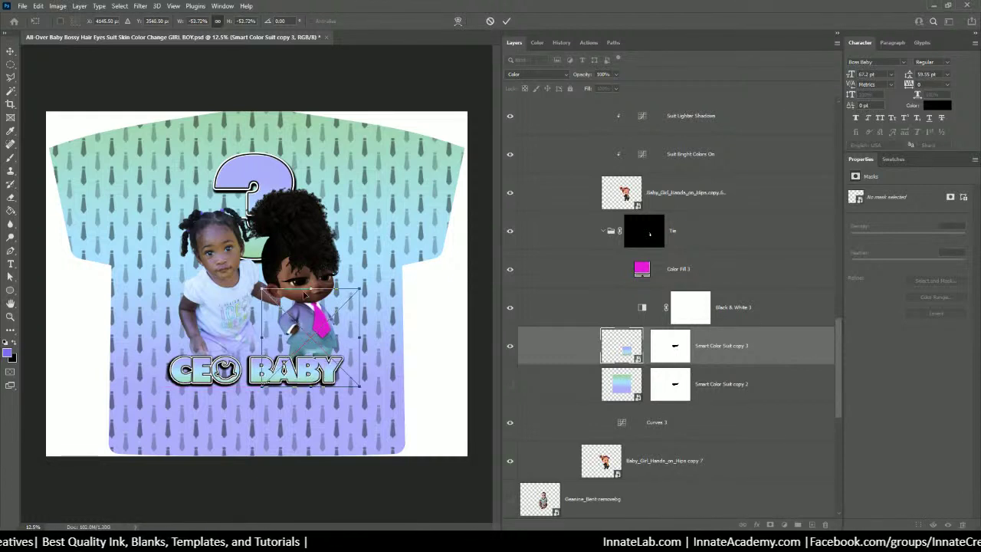
mouse_move(318, 328)
mouse_down()
mouse_move(313, 304)
mouse_move(313, 330)
mouse_up()
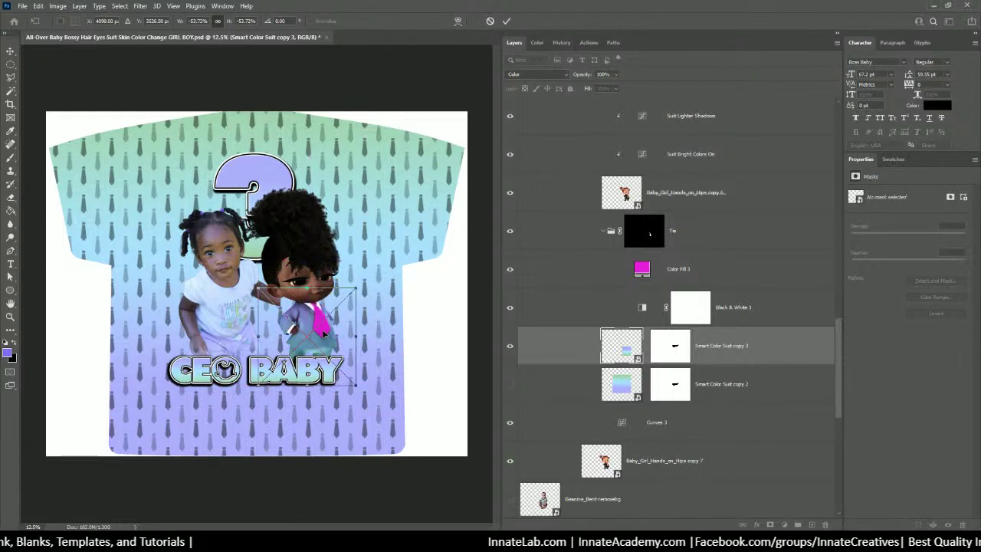
drag(323, 334, 325, 337)
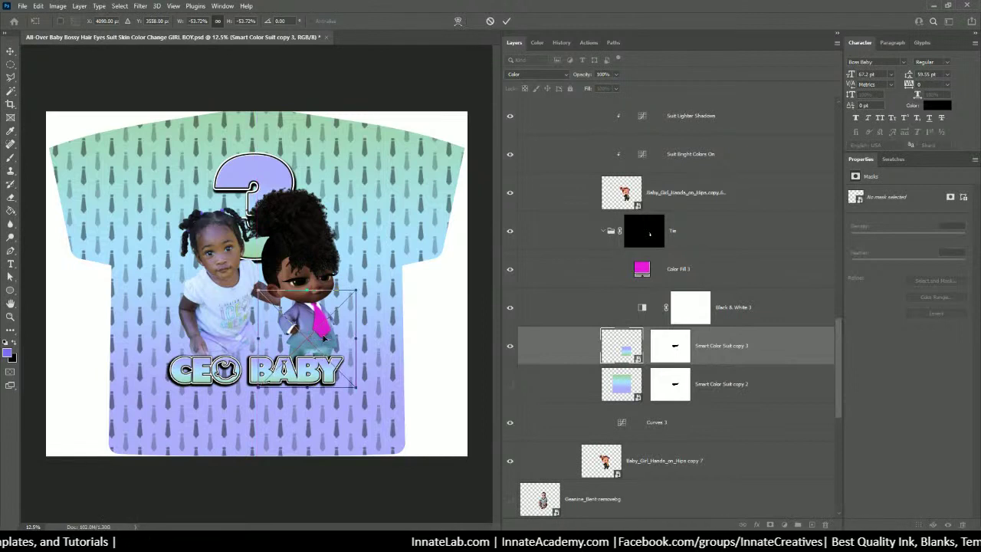
key(Return)
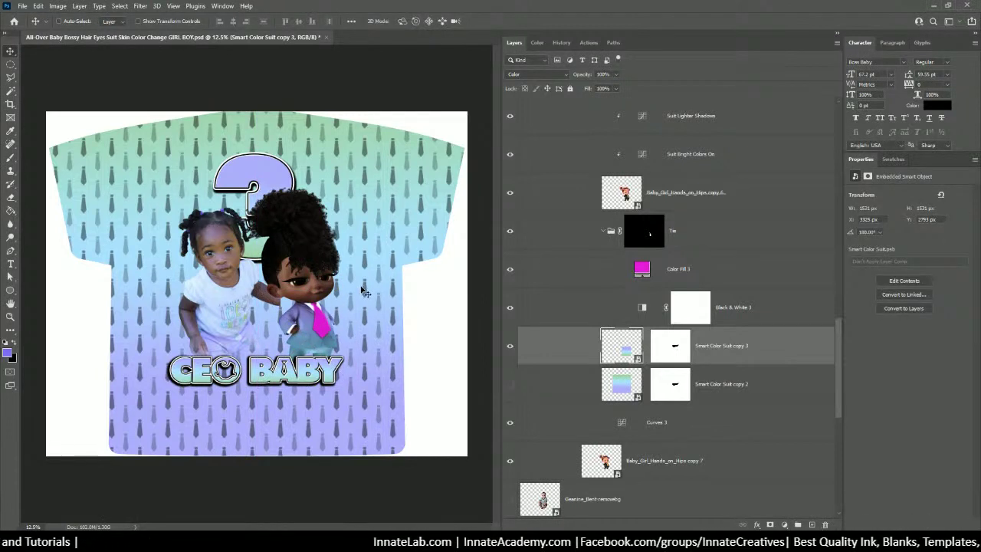
key(ctrl+t)
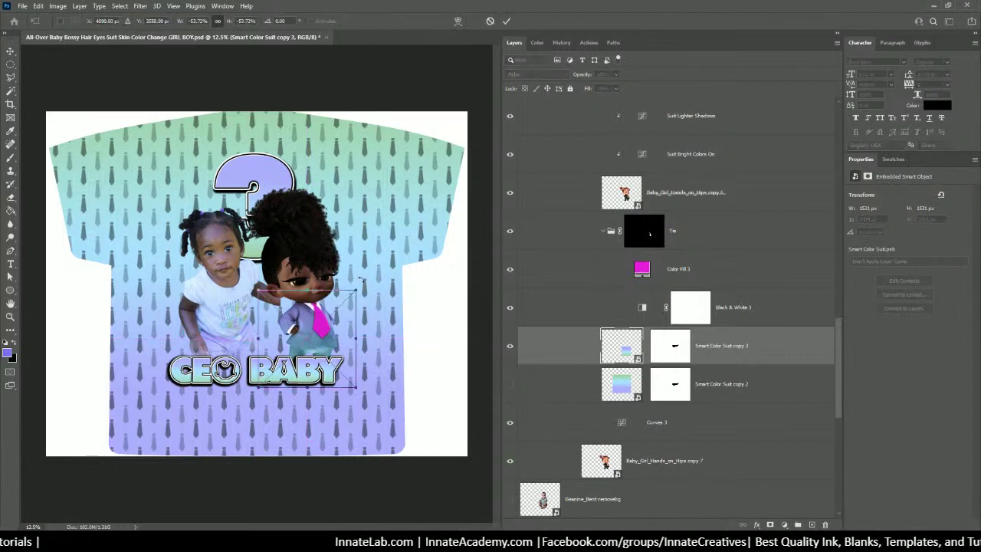
drag(257, 233, 262, 387)
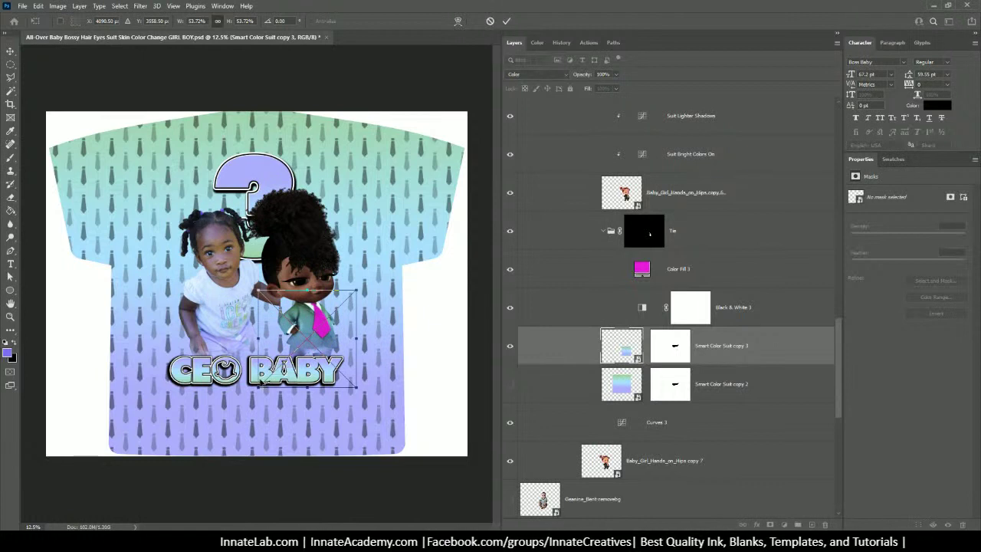
key(Return)
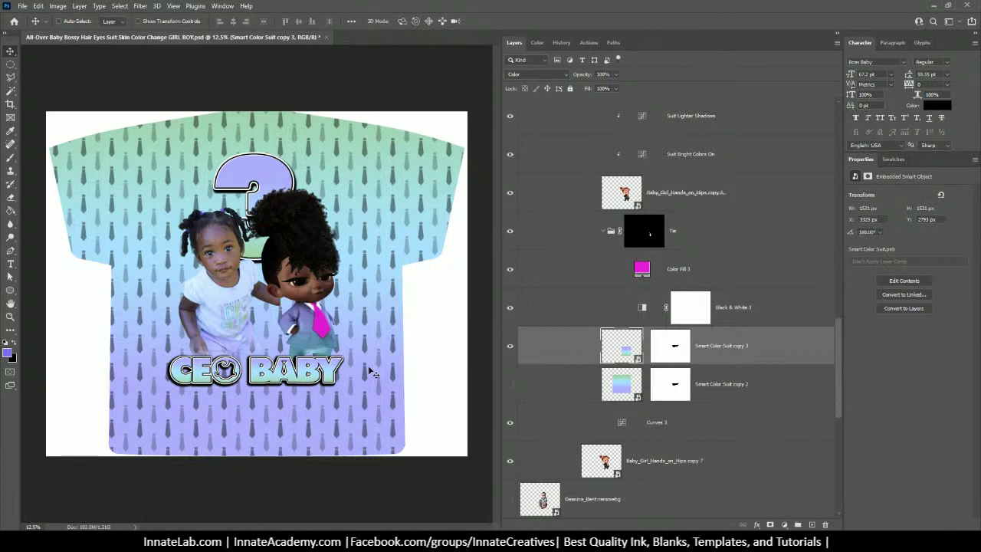
Toggle the visibility of Smart Color Suit copy 3 and copy 2 to compare both gradients on the suit, leaving only copy 3 shown
click(509, 346)
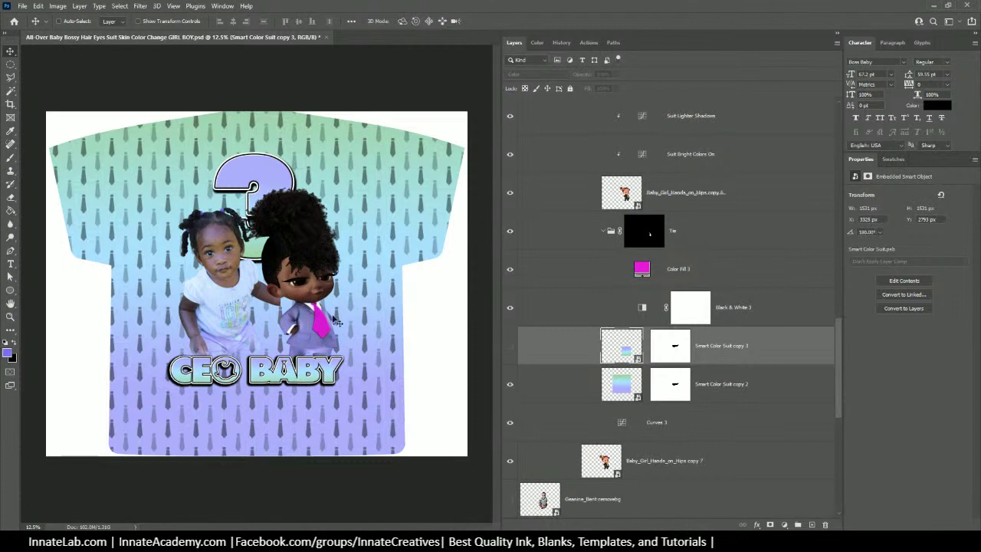
click(511, 386)
click(510, 345)
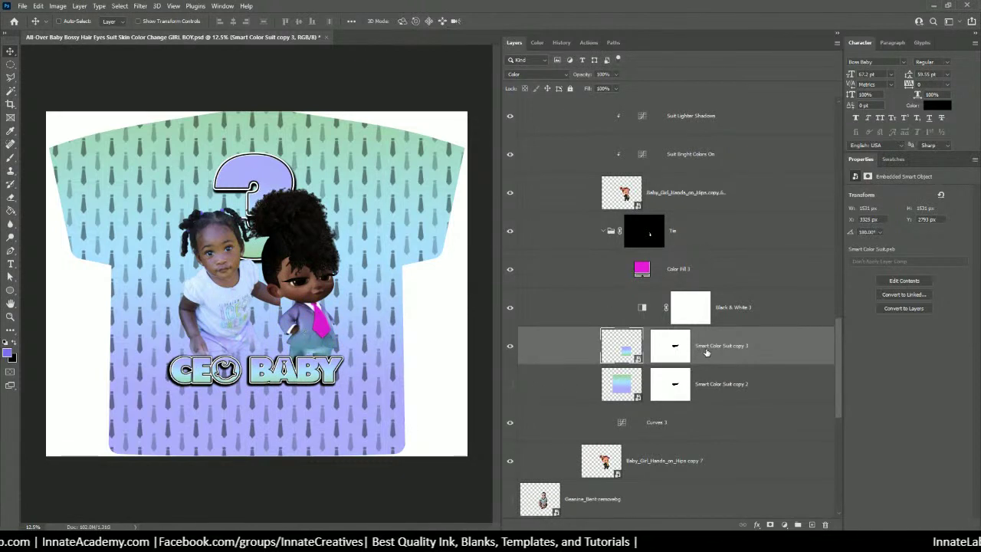
Link copy 3's mask and duplicate the layer into the Tie group above Color Fill 3, hiding that magenta fill
click(645, 346)
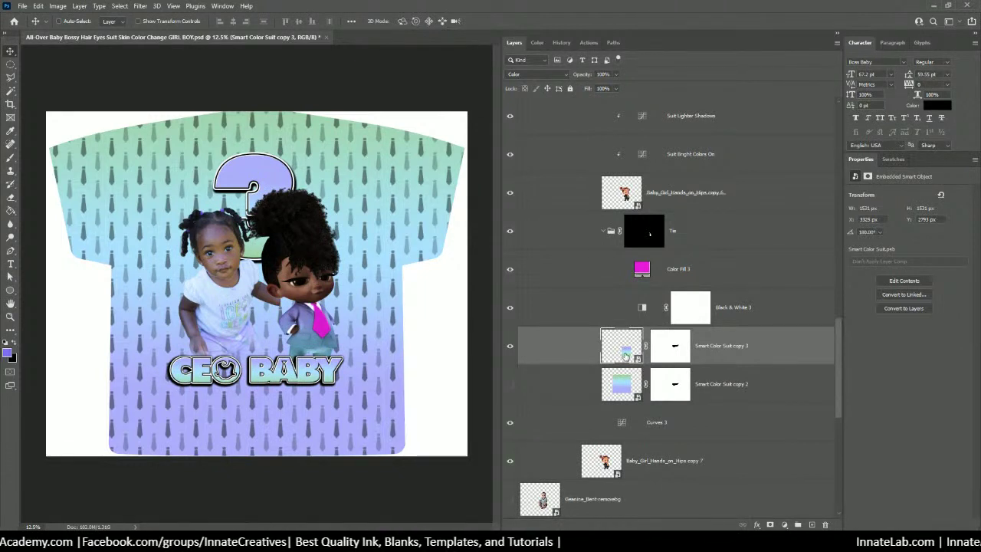
drag(625, 354, 630, 263)
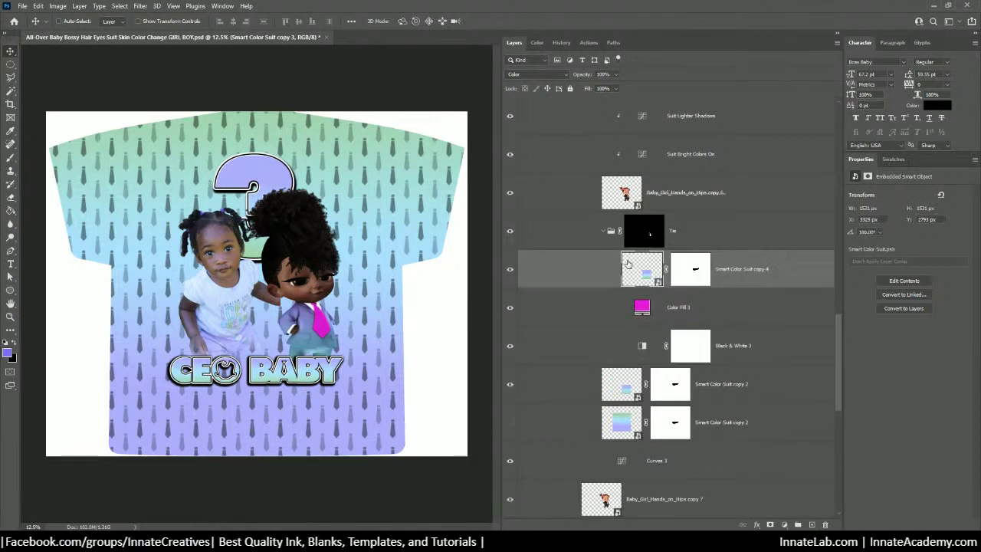
click(696, 309)
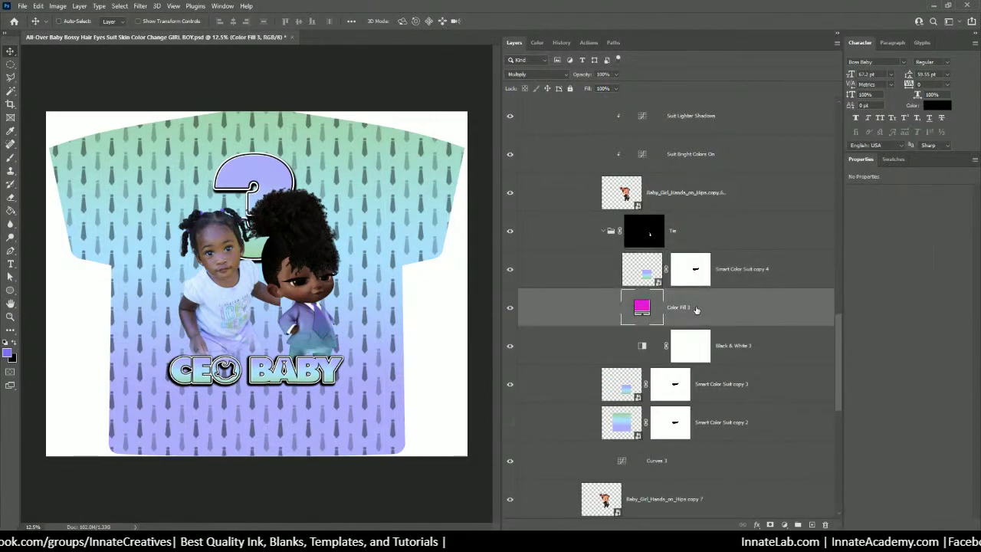
click(509, 308)
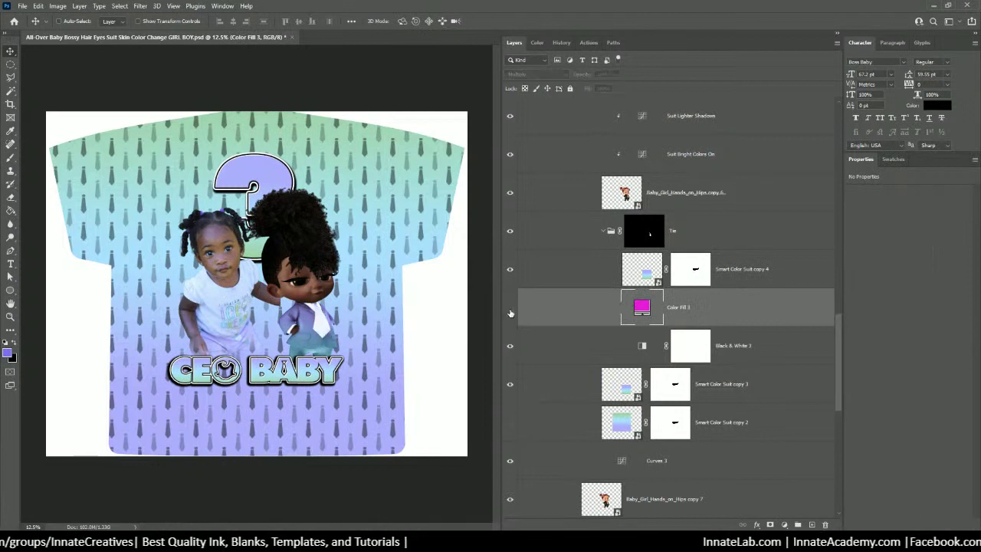
Delete the layer mask from the gradient copy in the Tie group
click(690, 268)
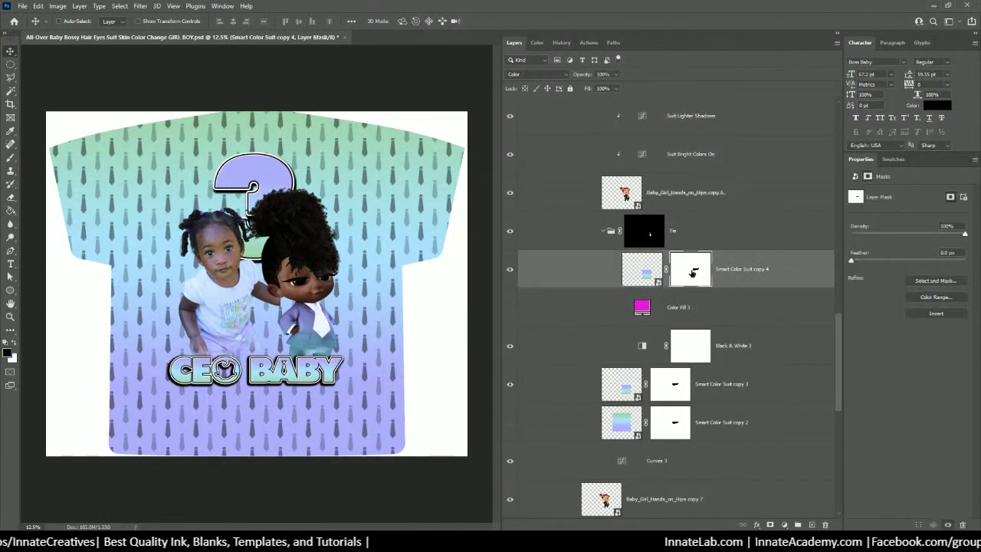
right_click(692, 270)
click(714, 292)
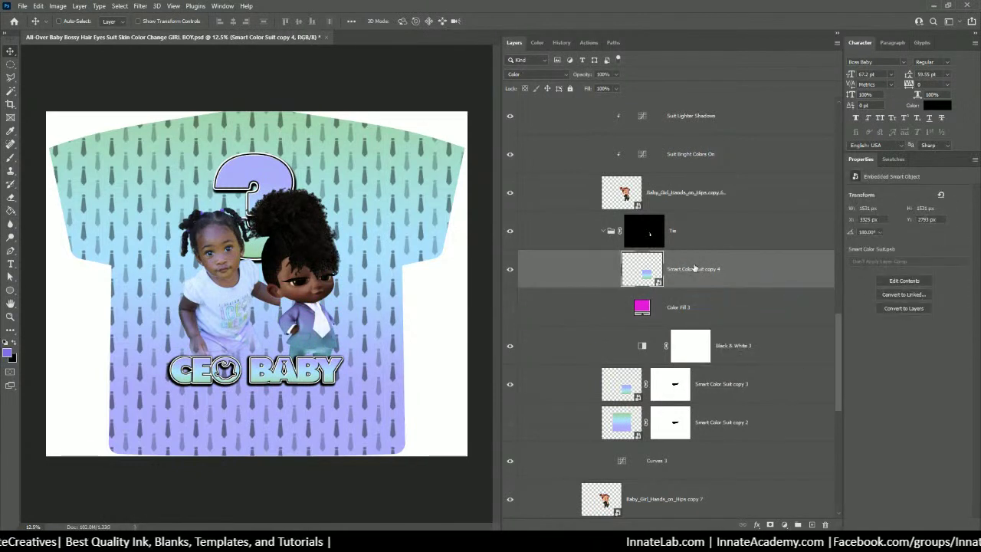
Copy the layer style of Color Fill 3 and paste it onto the gradient layer in the Tie group
click(691, 310)
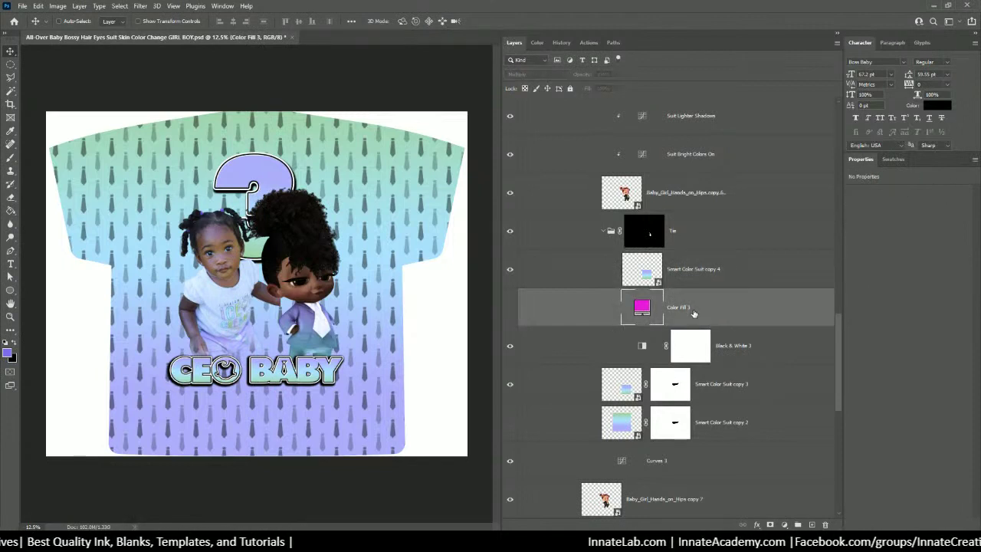
right_click(693, 313)
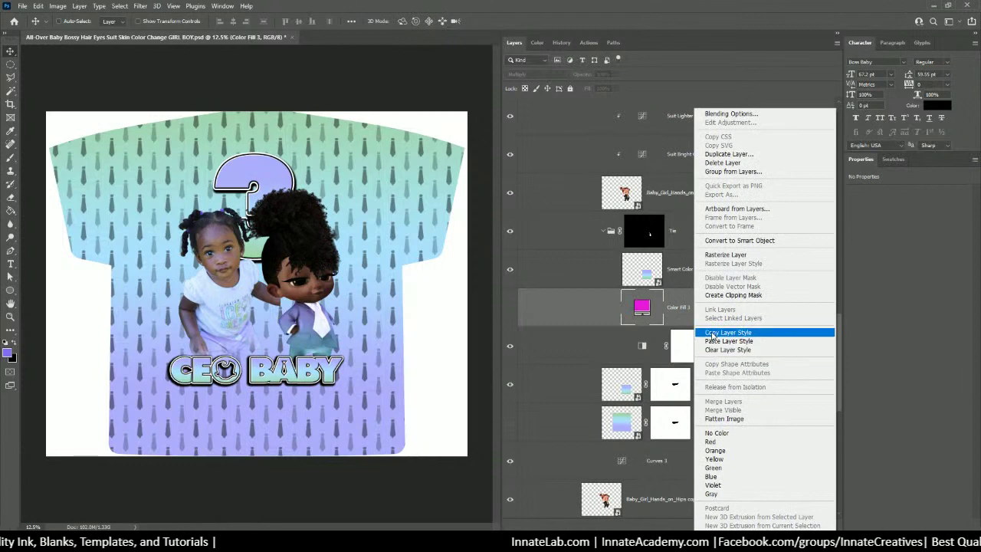
click(712, 335)
click(686, 282)
right_click(688, 279)
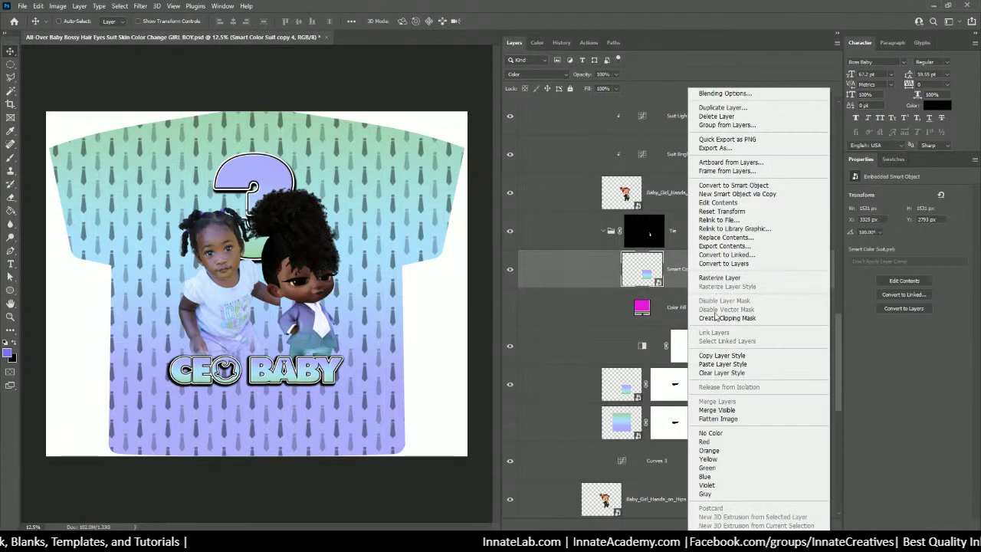
click(721, 363)
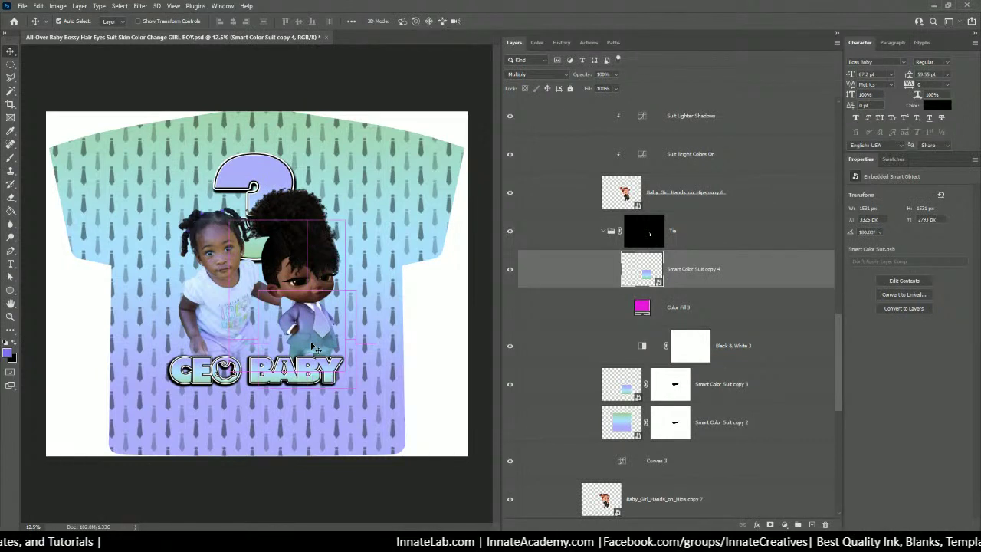
Shrink the Tie group's gradient layer to about 675 × 678 px and fit it over the character's tie
key(ctrl+t)
drag(262, 337, 320, 336)
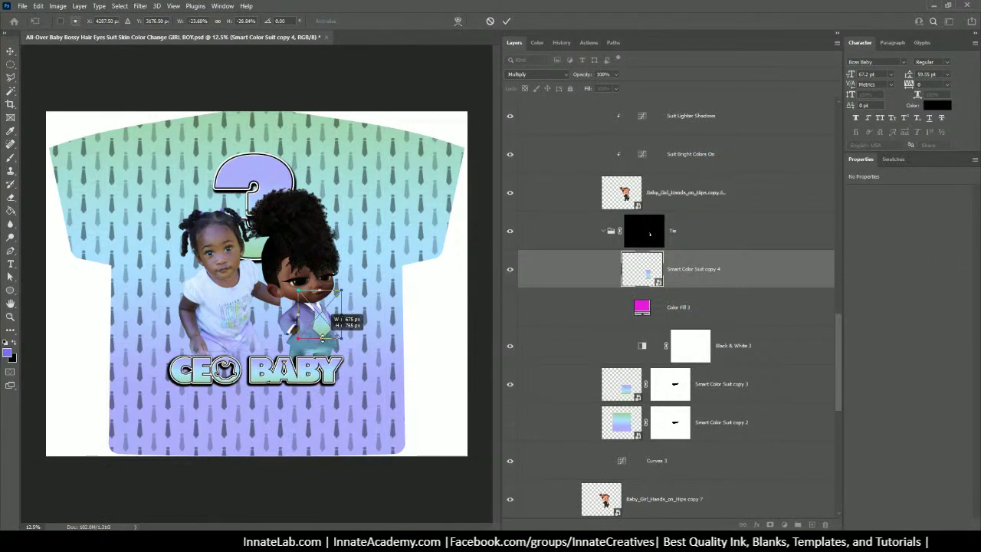
drag(319, 291, 320, 295)
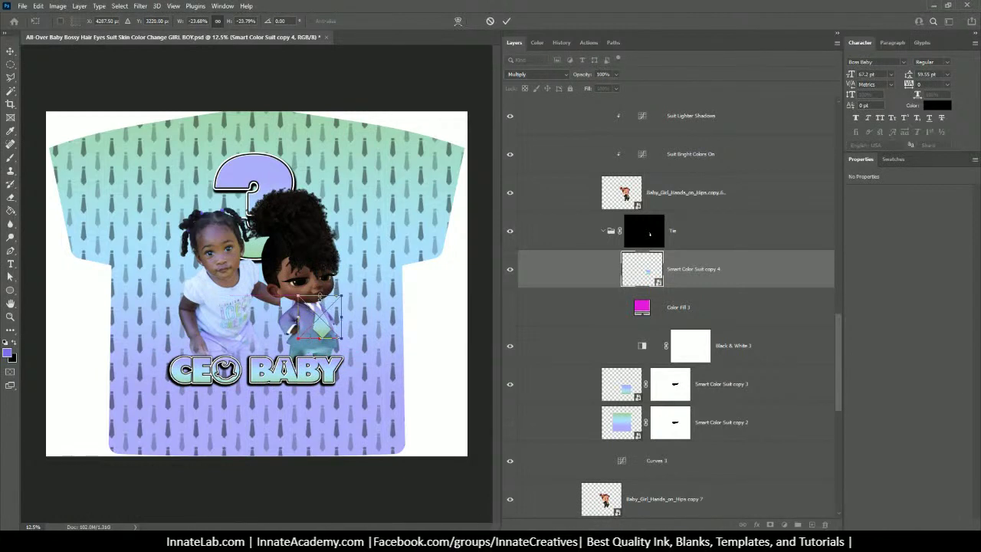
key(Return)
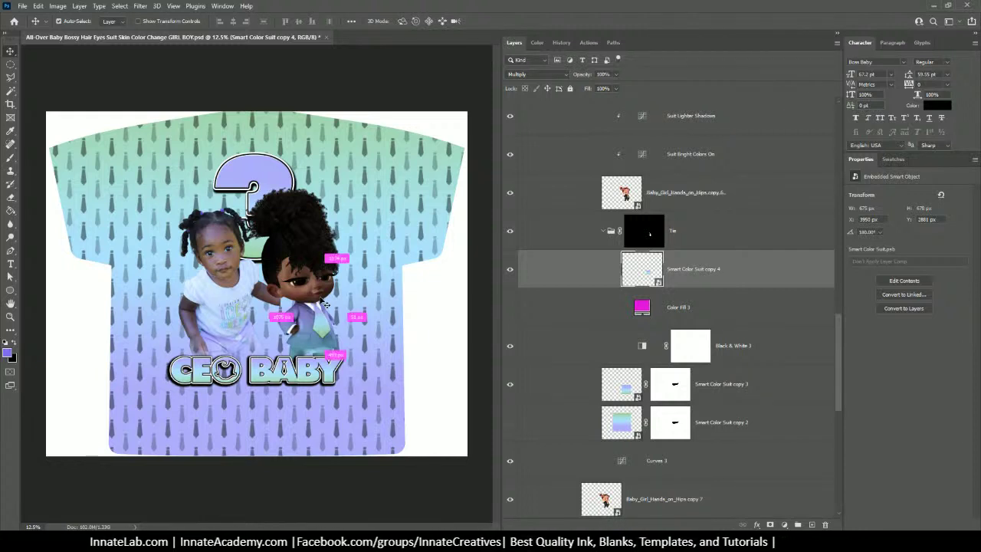
Save the shirt template document
key(ctrl+plus)
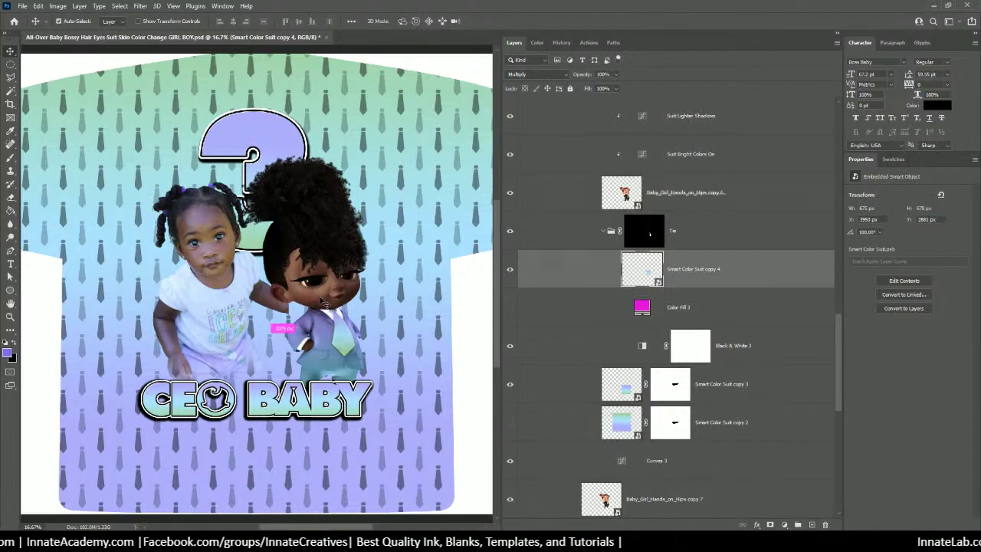
key(ctrl+s)
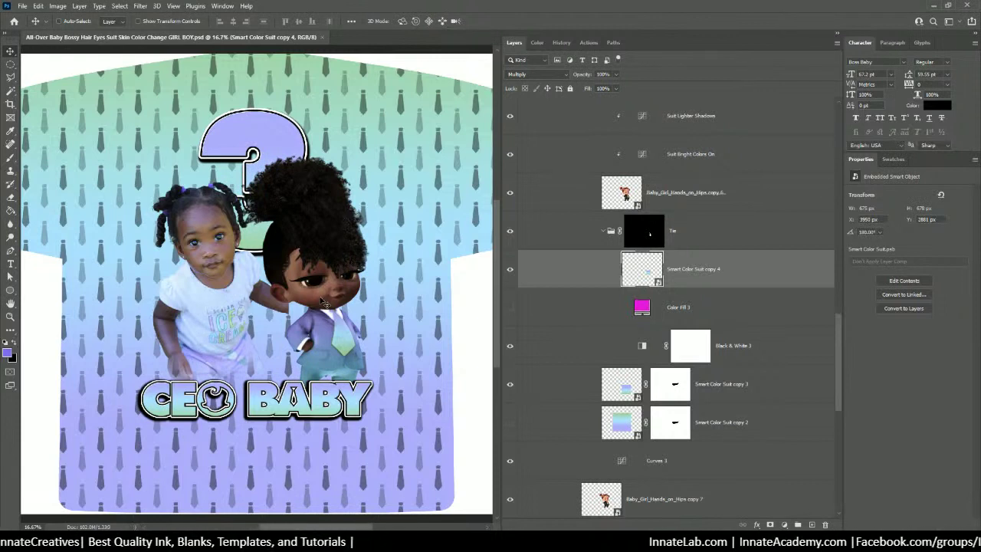
key(ctrl+minus)
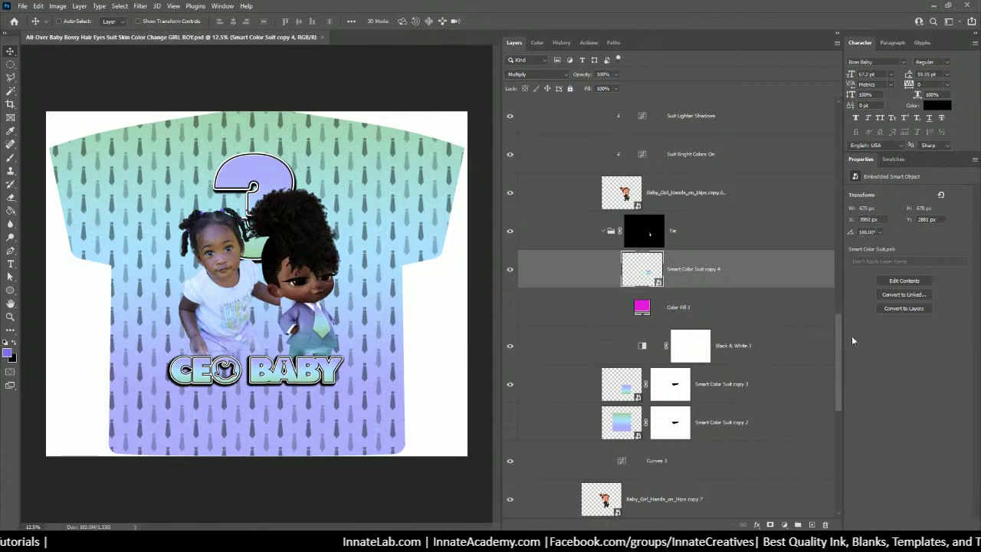
Select the number 3 text layer and move it to the shirt's upper left, at about X 1246 px, Y 483 px
drag(837, 334, 837, 121)
right_click(267, 176)
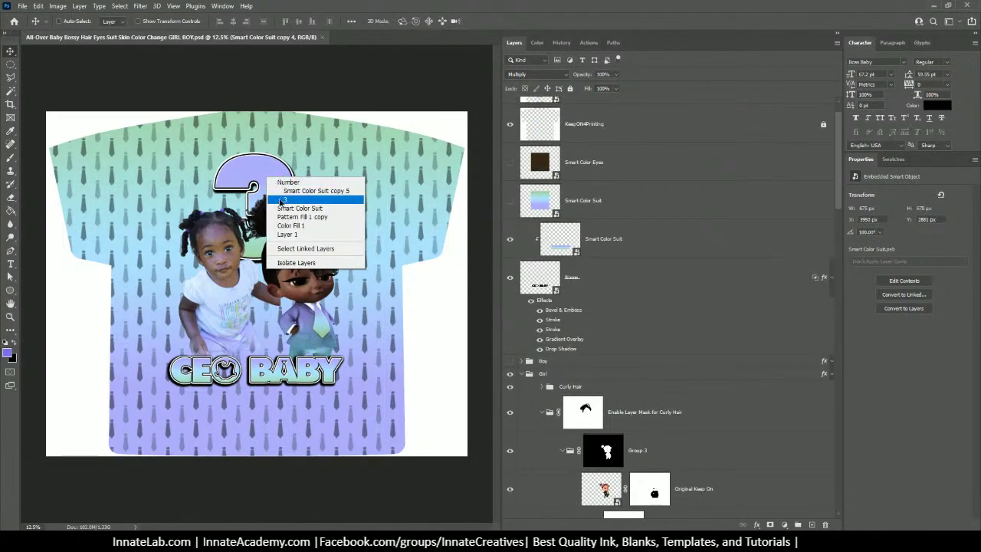
click(270, 188)
drag(263, 184, 190, 170)
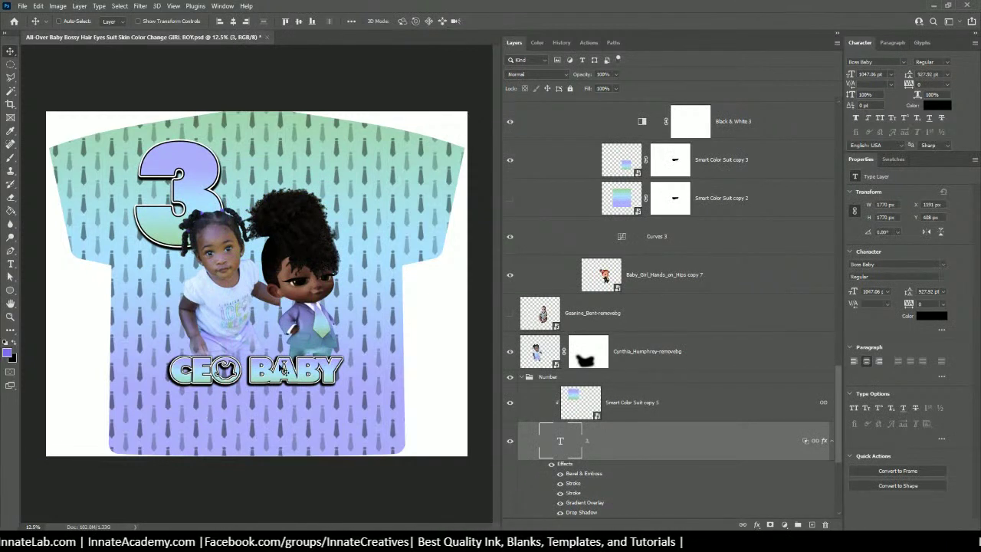
drag(197, 199, 206, 206)
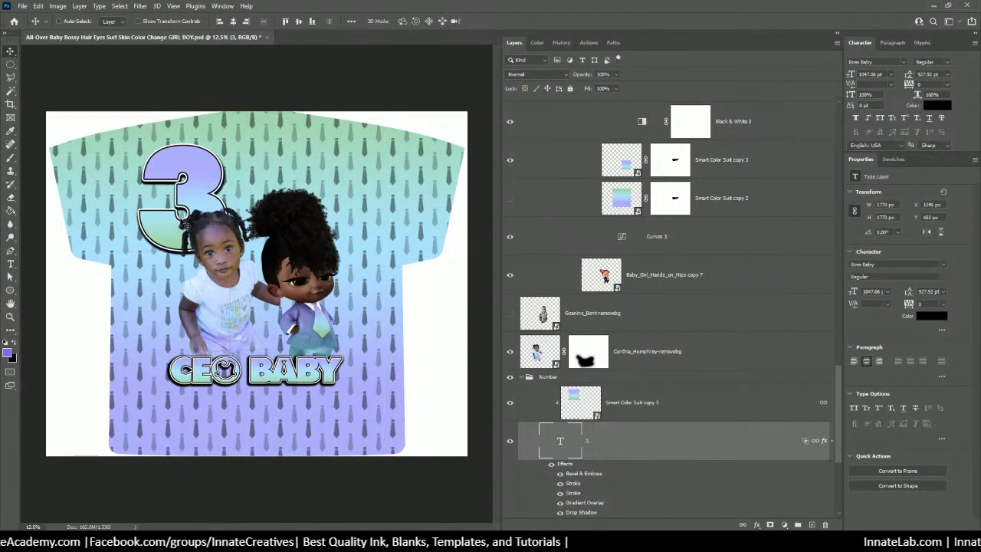
Select the girl's photo layer and move it down and right beside the character, to about X 2201 px, Y 1782 px
right_click(220, 297)
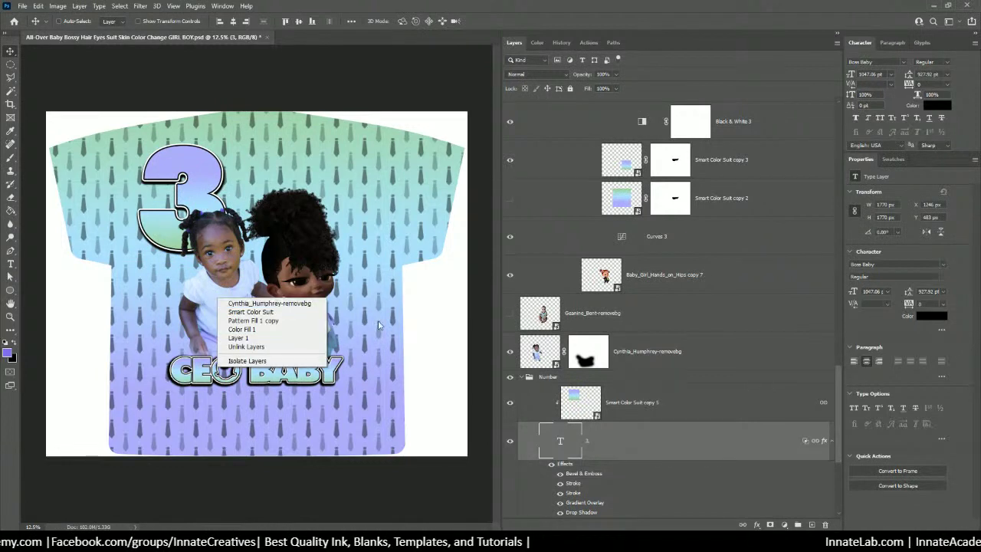
click(219, 286)
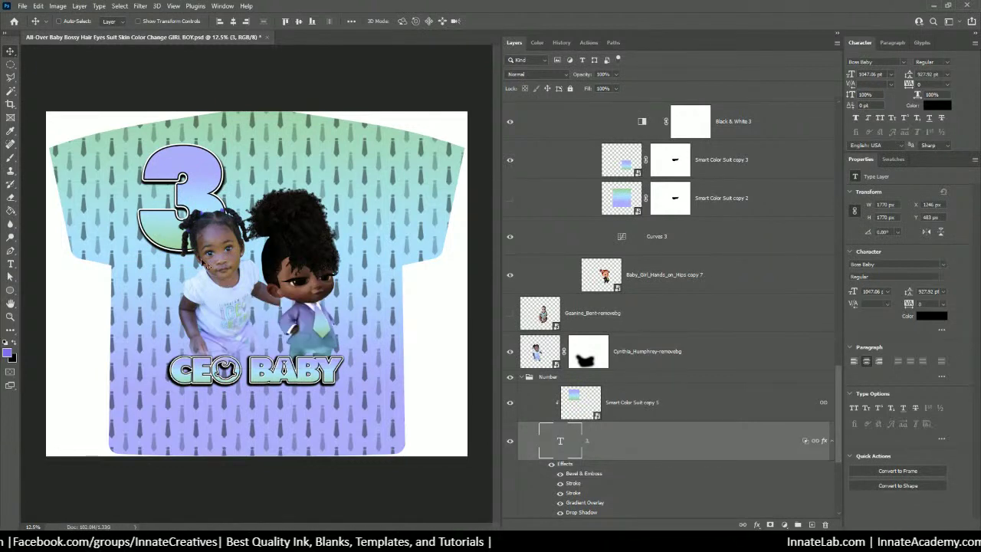
right_click(218, 256)
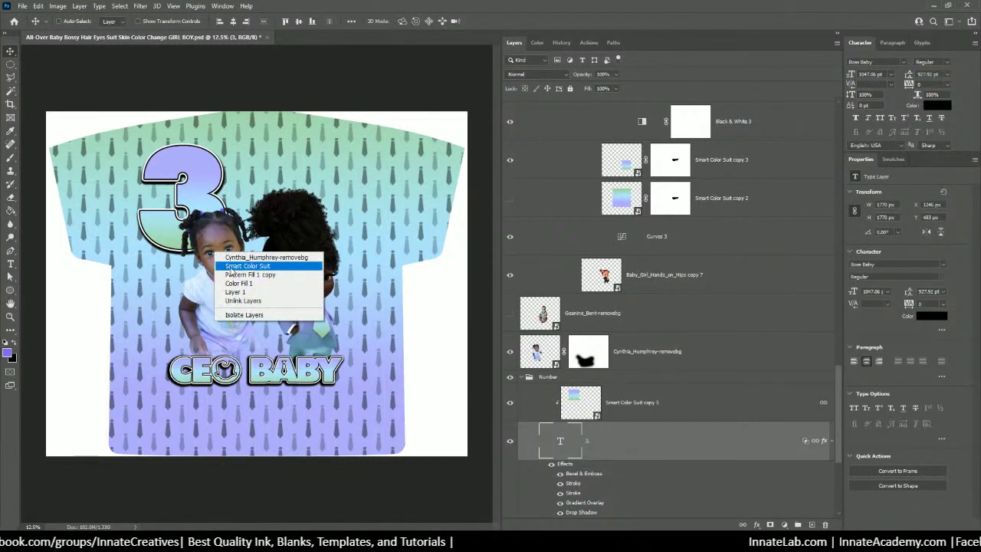
click(253, 257)
drag(225, 276, 236, 297)
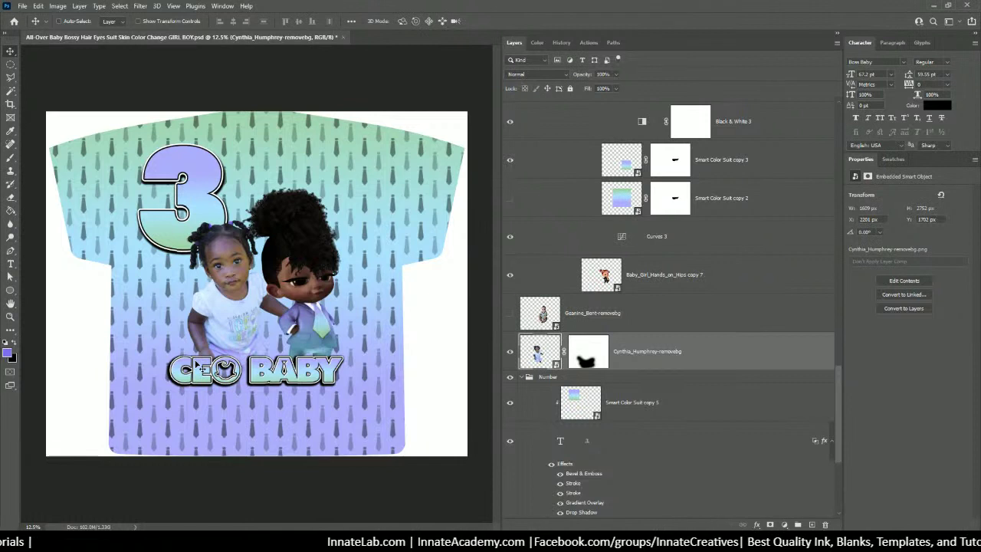
Save a JPEG copy of the shirt design named "All-Over Baby Bossy Hair Eyes Suit Skin Color Change GIRL BOY JPG" at maximum quality 12
key(ctrl+minus)
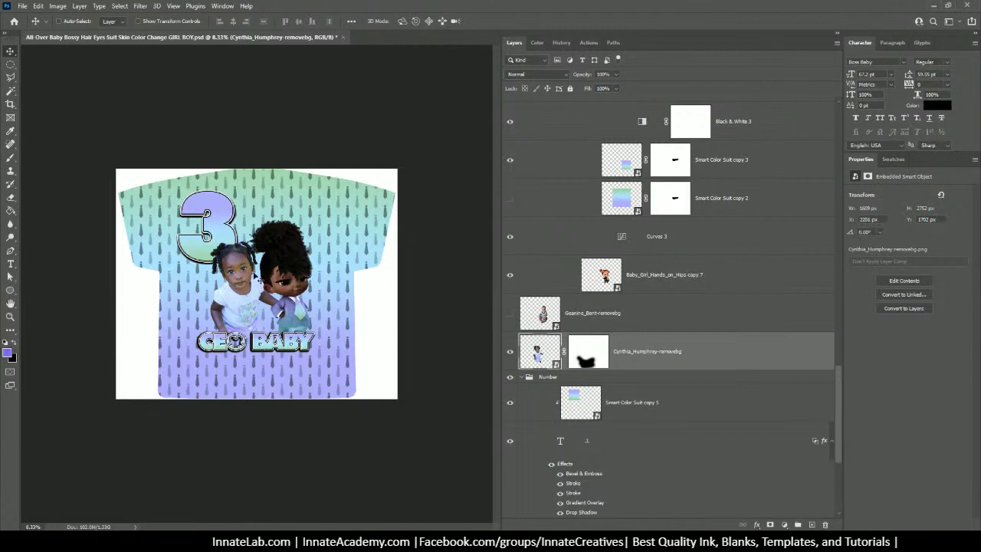
key(ctrl+0)
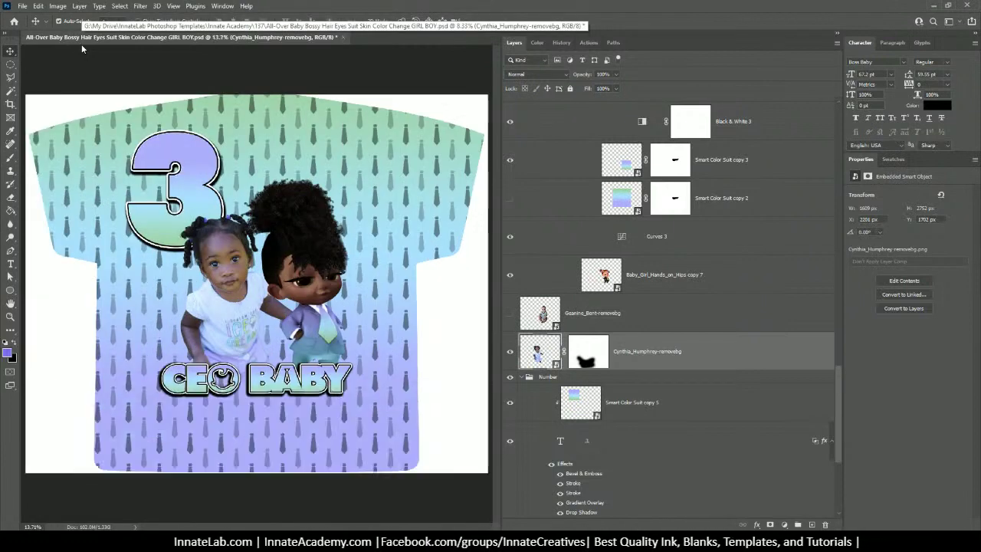
click(23, 6)
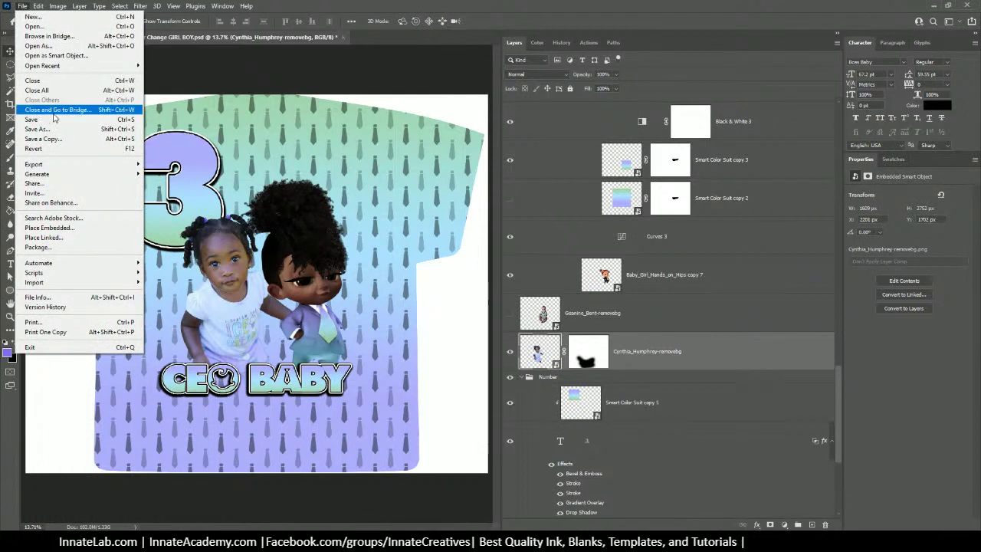
click(53, 139)
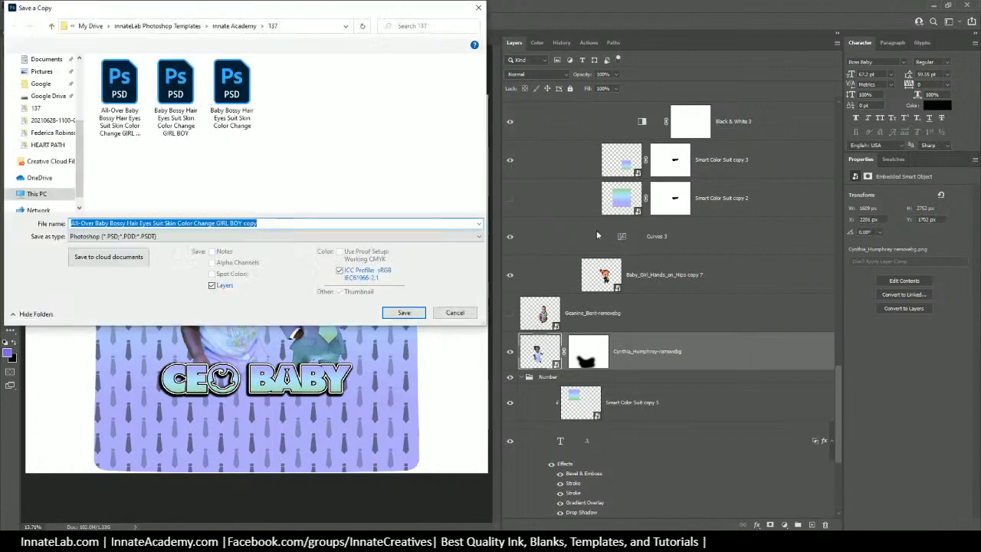
click(244, 223)
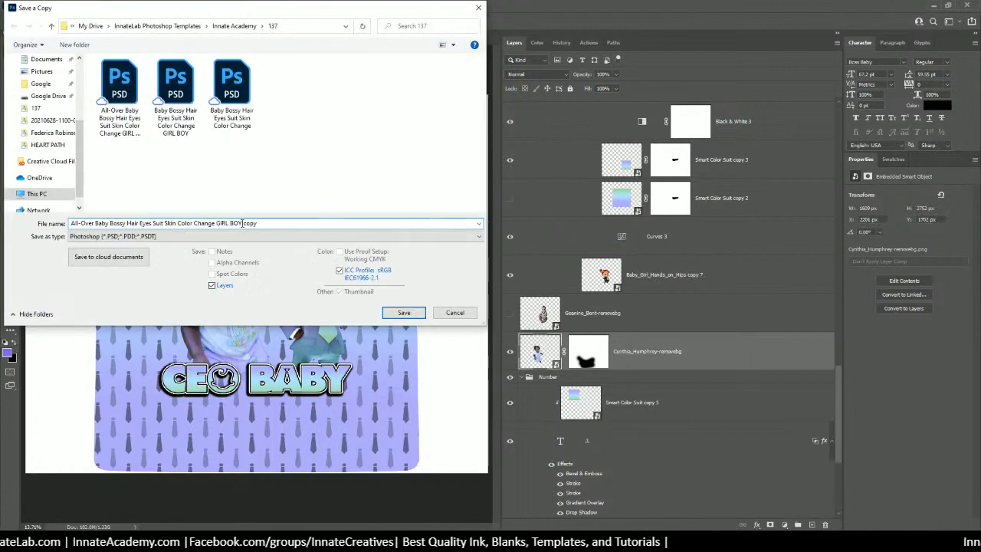
click(191, 236)
click(126, 315)
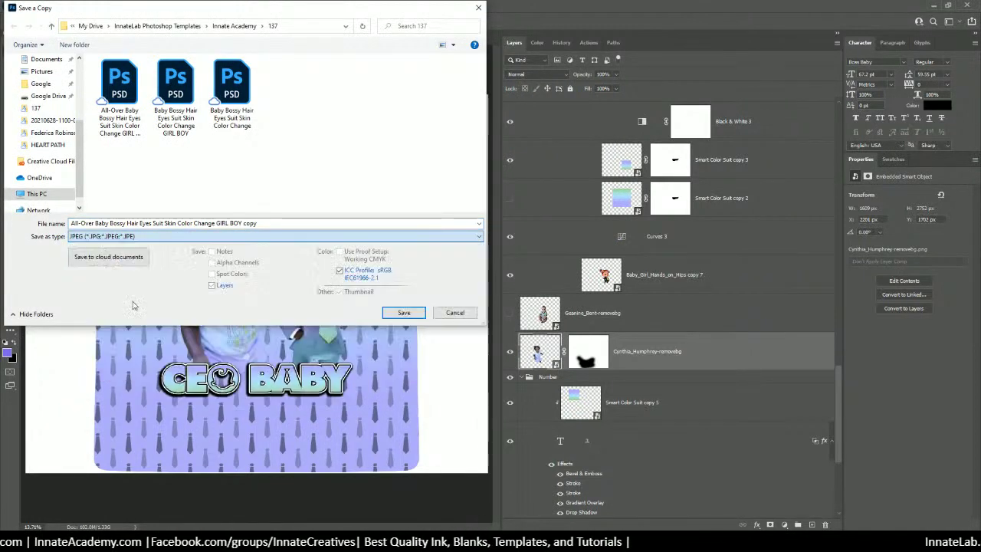
click(245, 223)
double_click(245, 223)
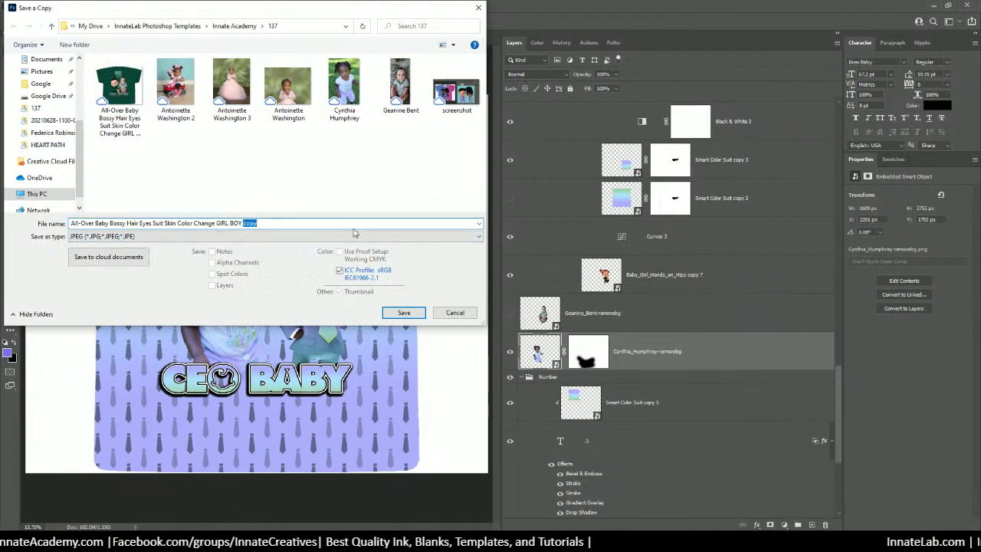
text(JPG)
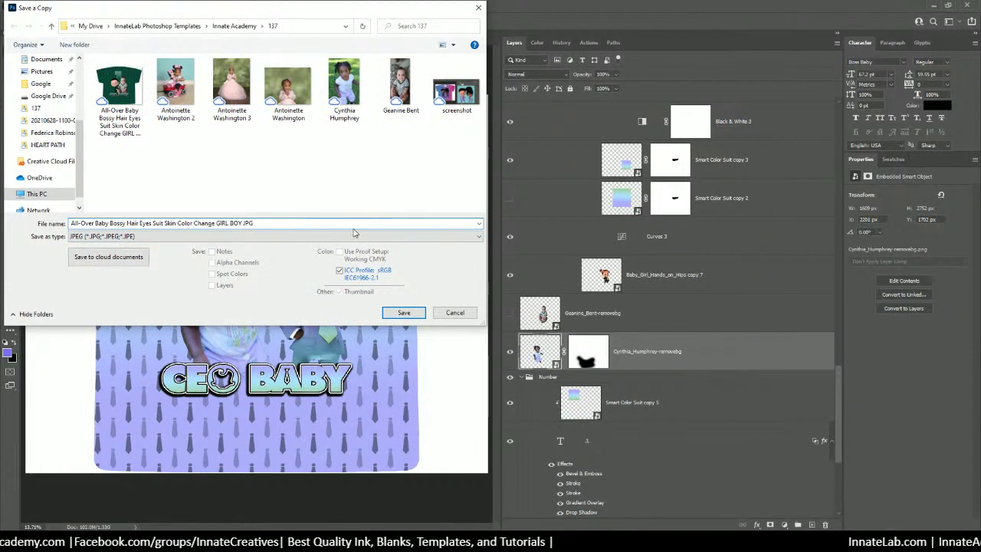
click(403, 313)
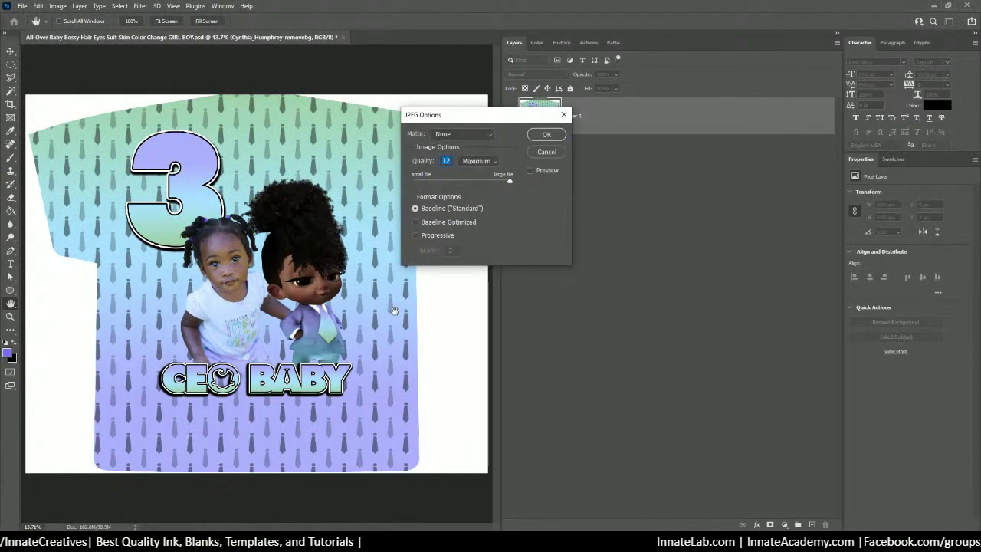
click(549, 135)
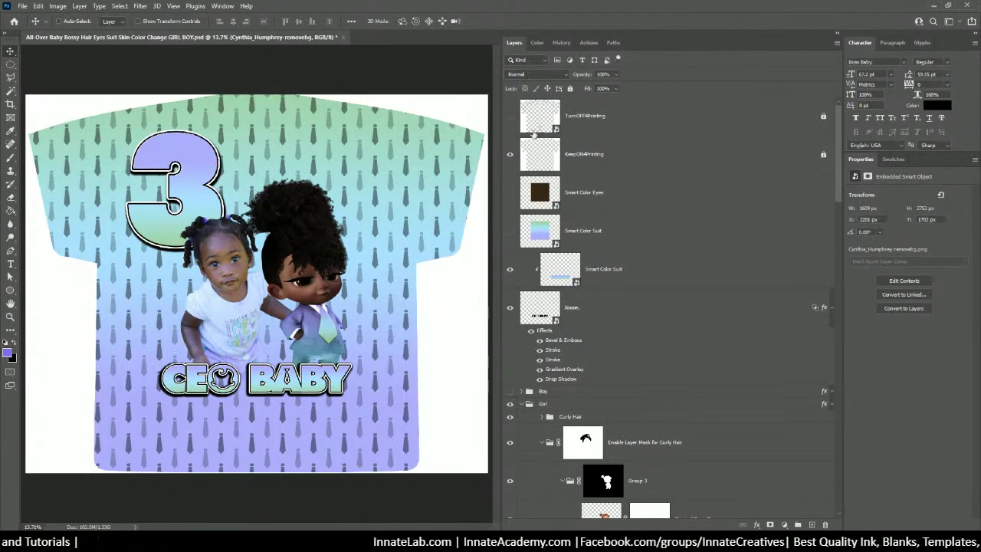
Switch to File Explorer and open the 136-Mockup image from the Innate Academy 136 folder in Photoshop
key(alt+Tab)
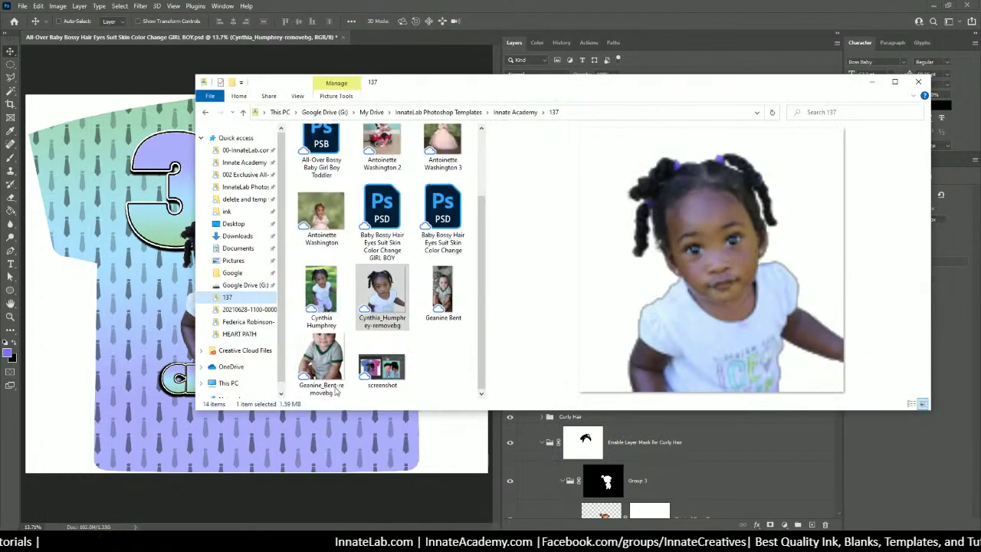
click(514, 111)
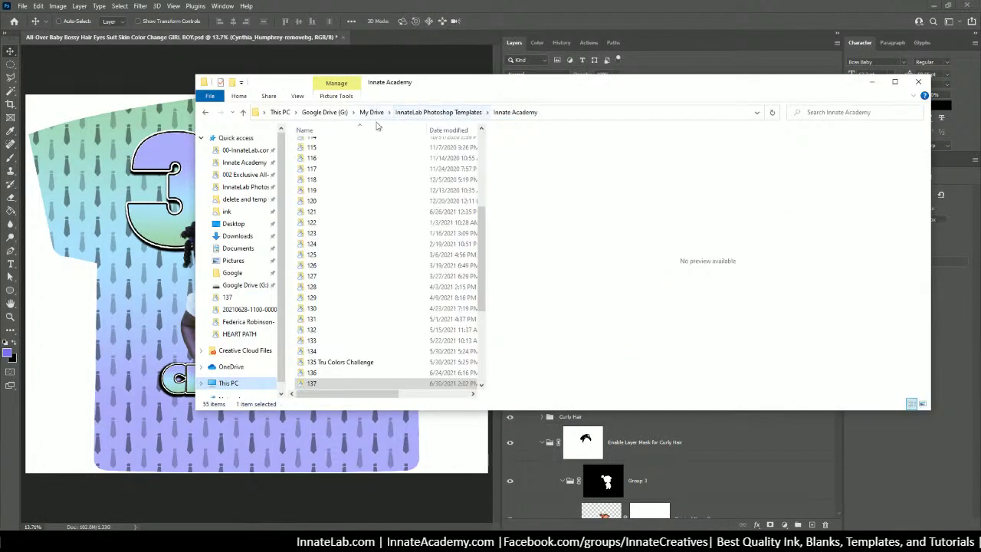
double_click(314, 372)
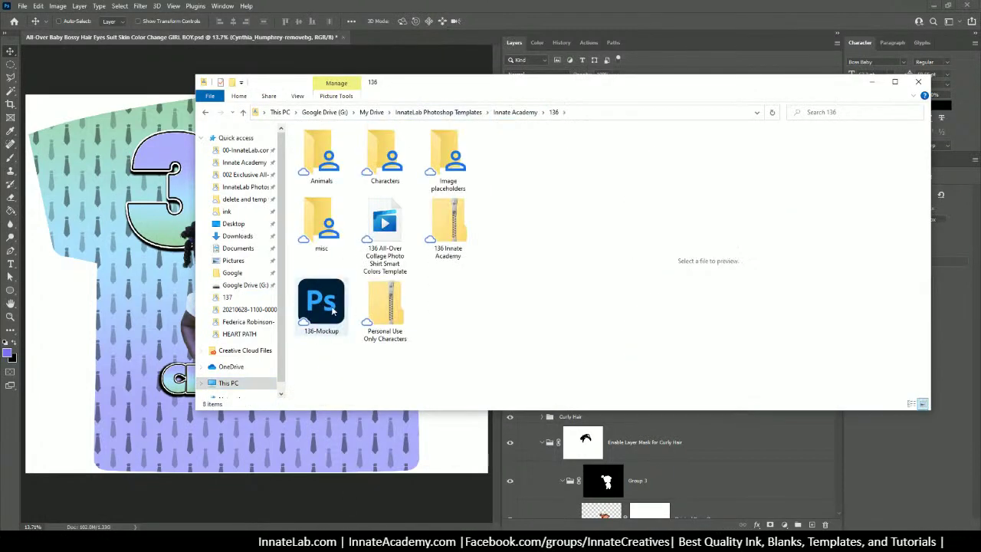
click(331, 320)
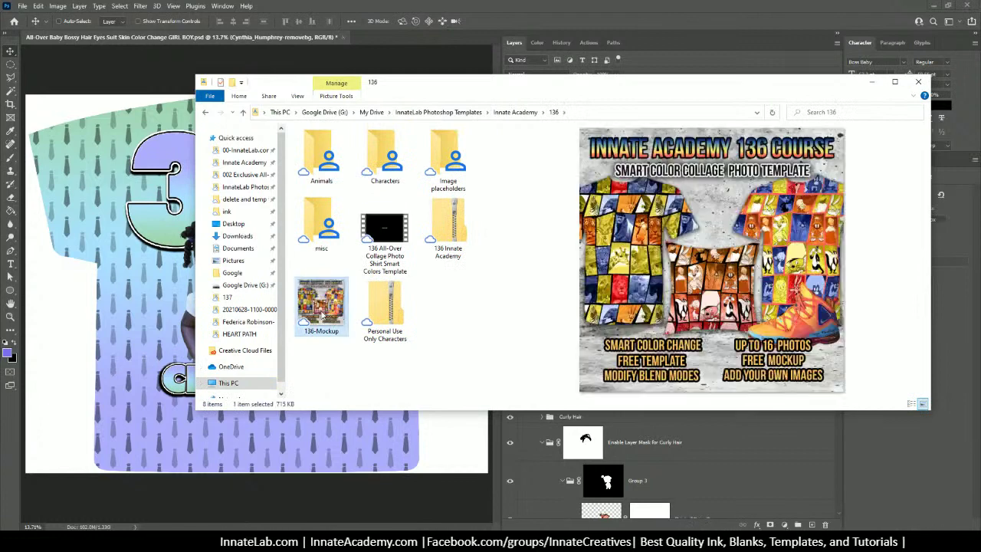
double_click(322, 314)
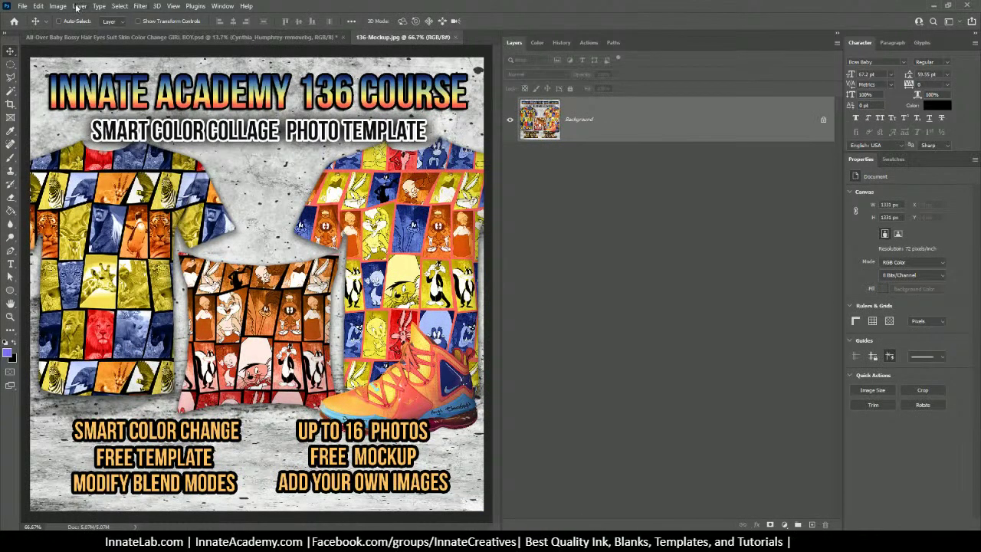
Save the opened mockup image under the name 137-Mockup as a JPEG at maximum quality 12
click(23, 6)
click(46, 128)
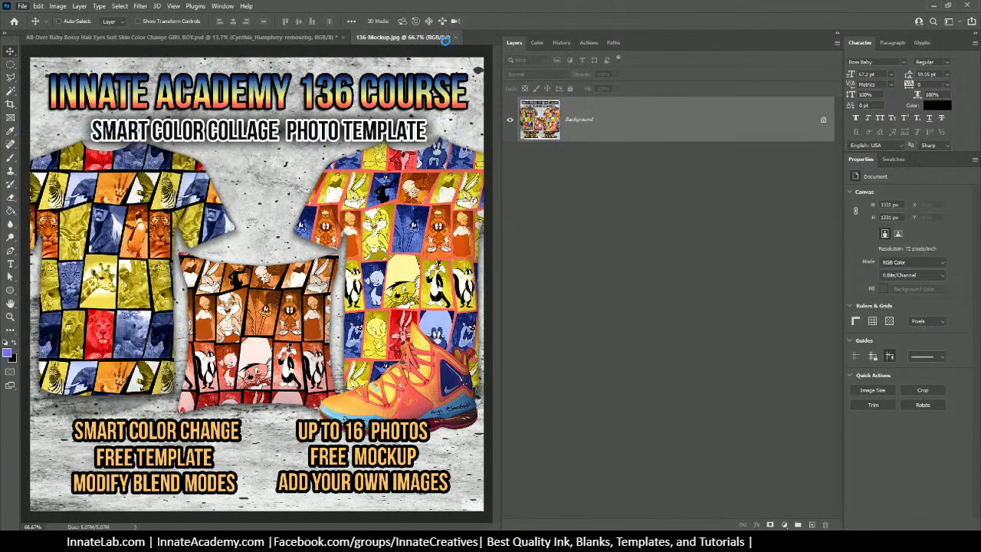
click(77, 222)
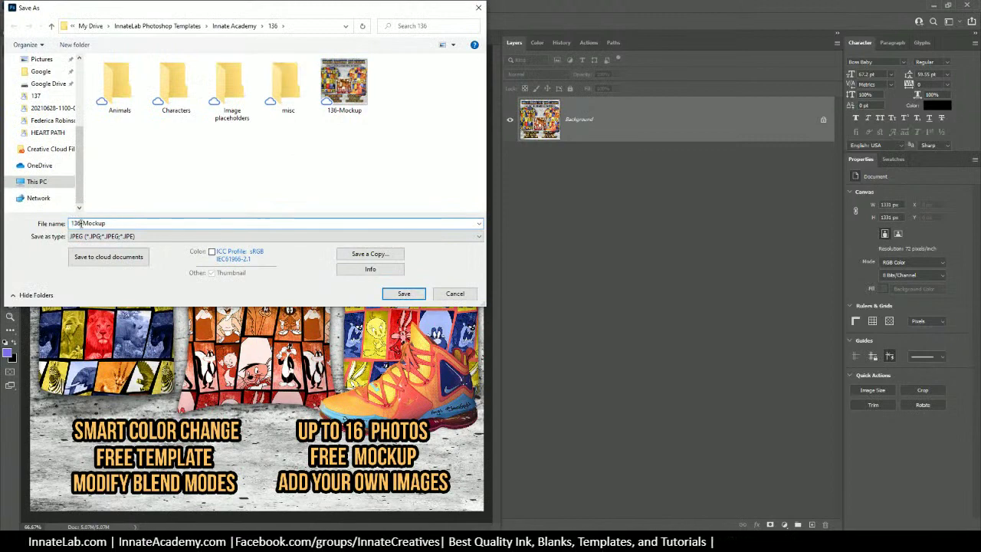
key(BackSpace)
text(6)
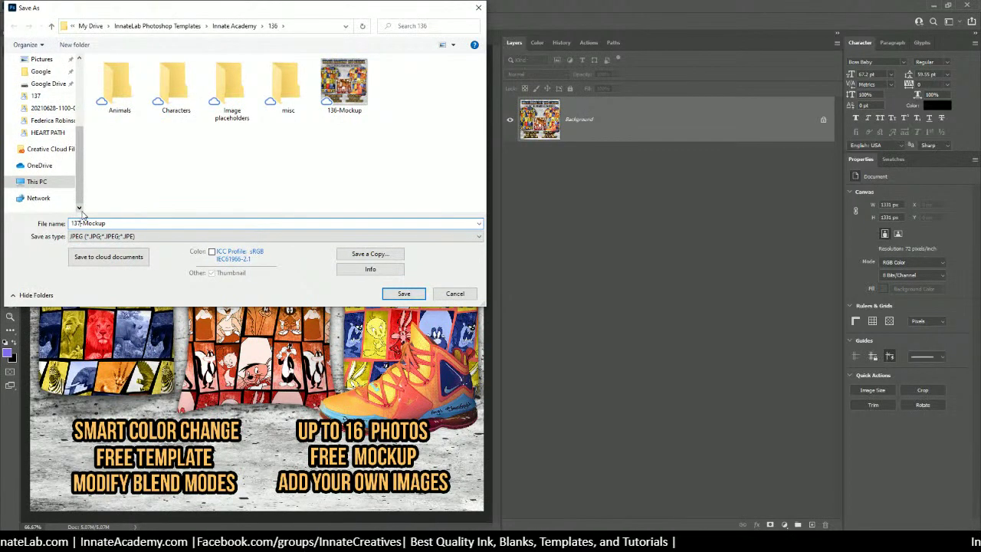
click(403, 293)
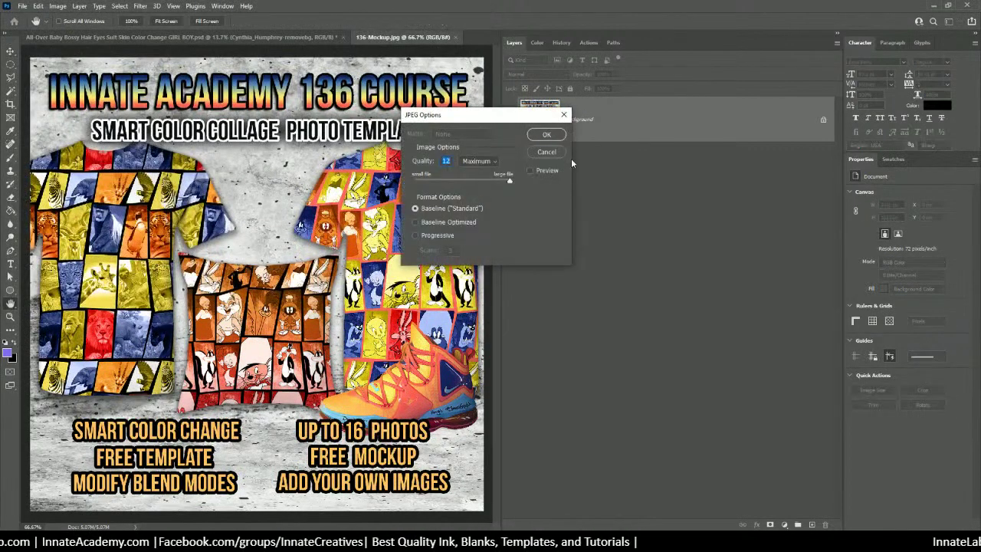
click(546, 133)
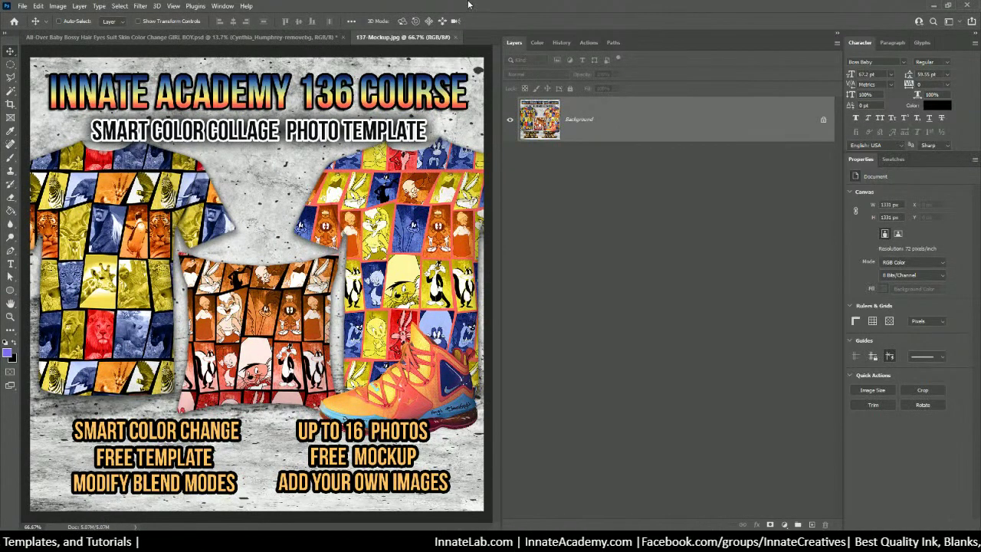
Review the shirt template's layer stack up to its top layers and return to the 137-Mockup document
click(334, 36)
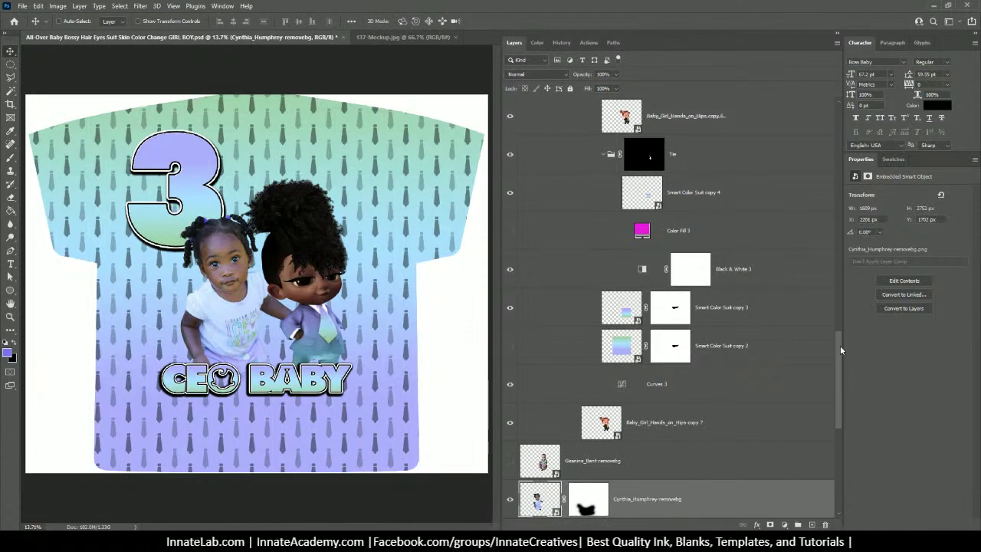
drag(839, 344, 843, 117)
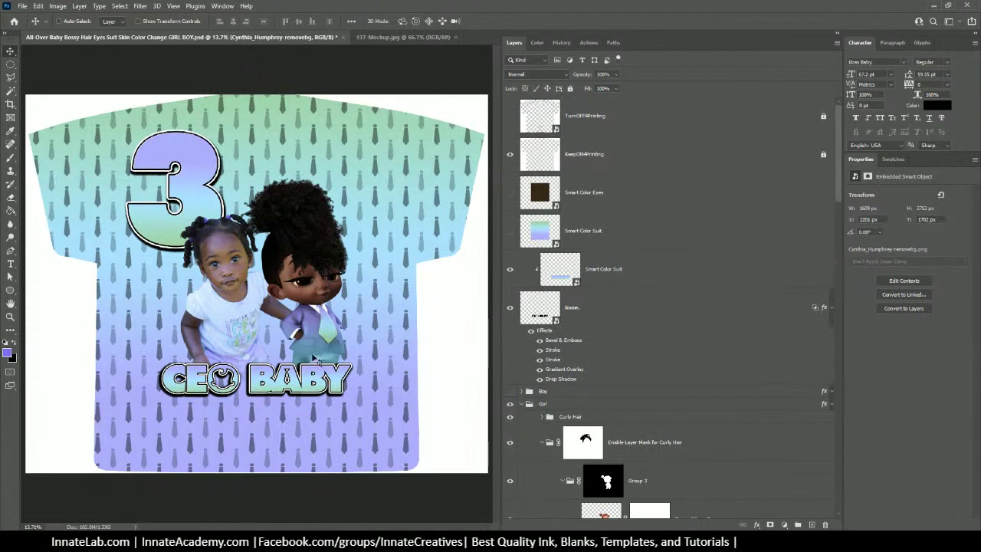
click(369, 37)
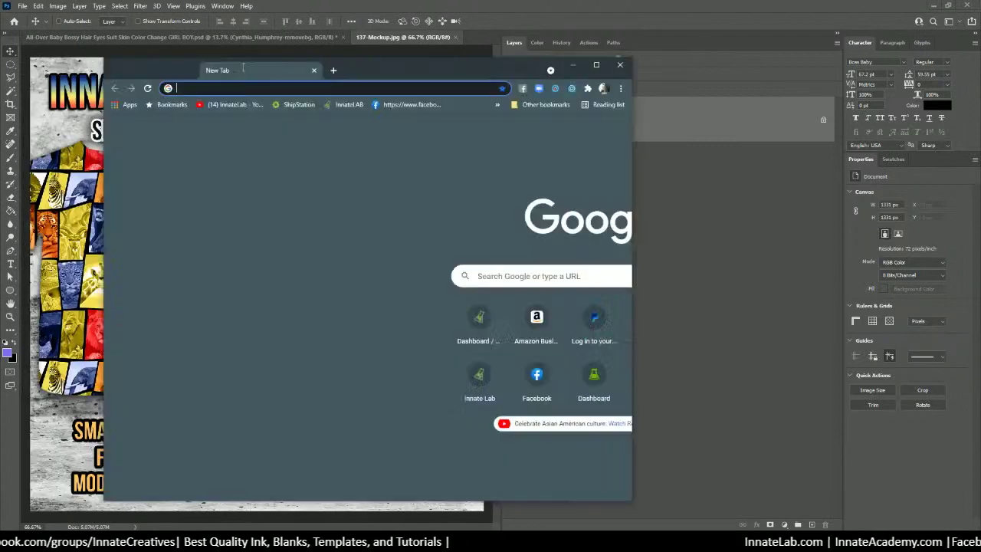
Switch to a maximised Chrome window, search Google for "sublimation baby blanket" and look over the product results
drag(230, 55, 222, 12)
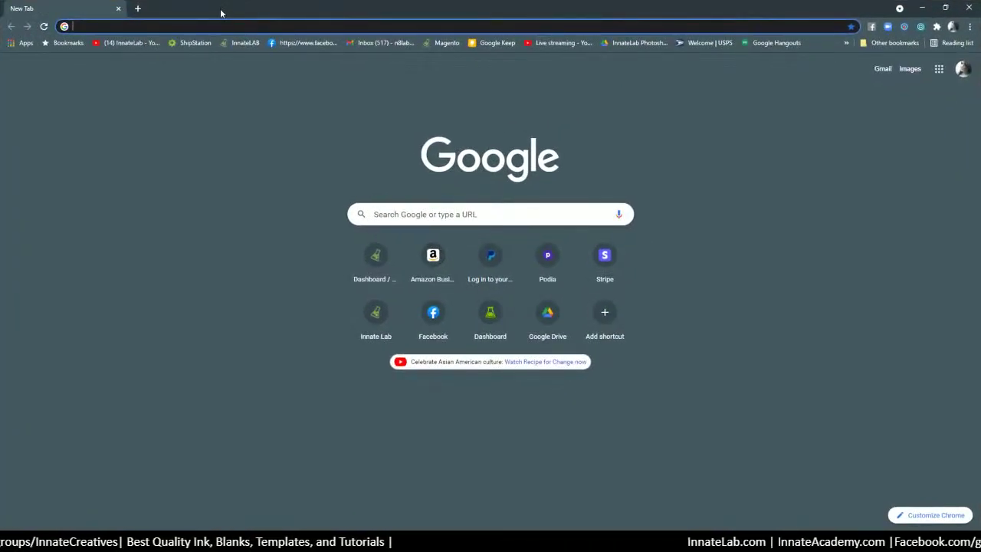
text(SUBLIMA)
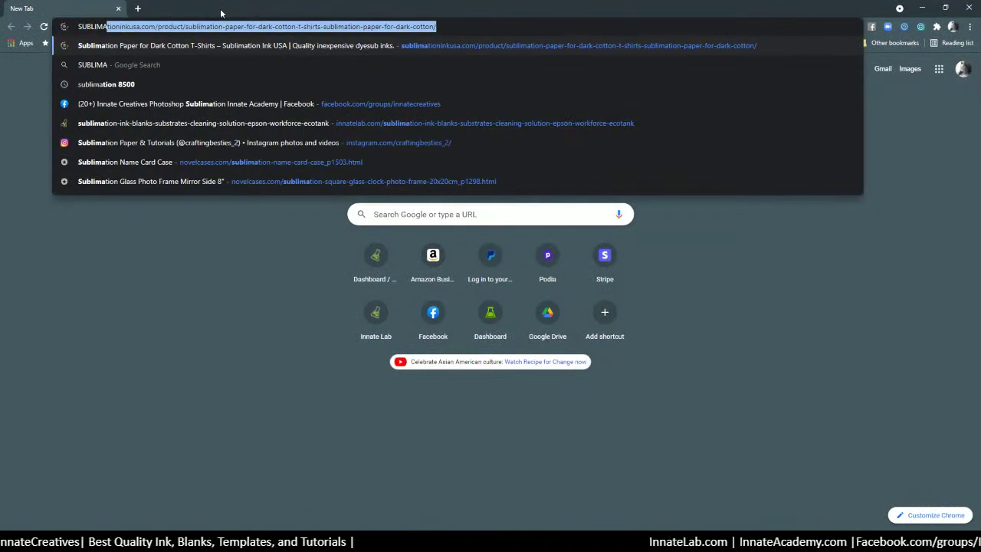
text(TION BABY BLAN)
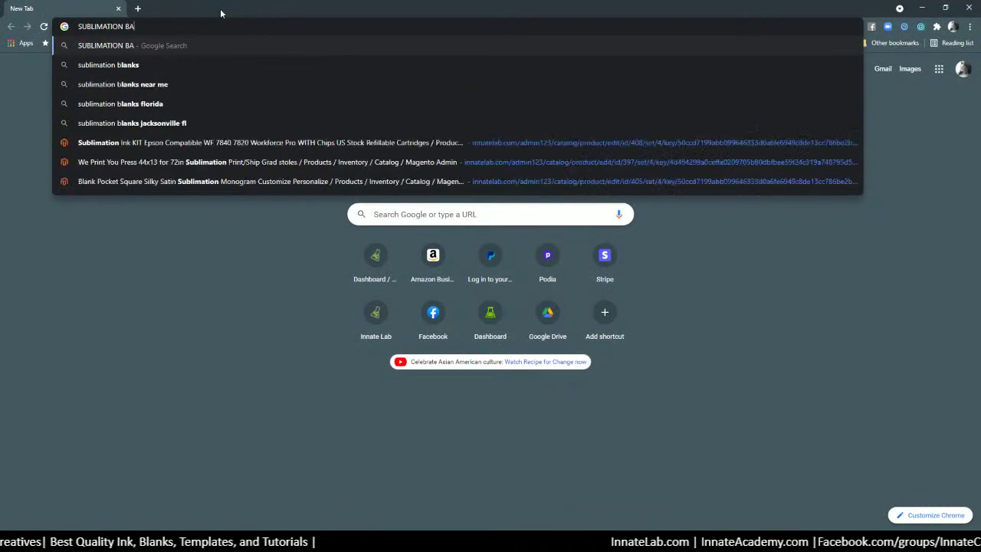
key(Return)
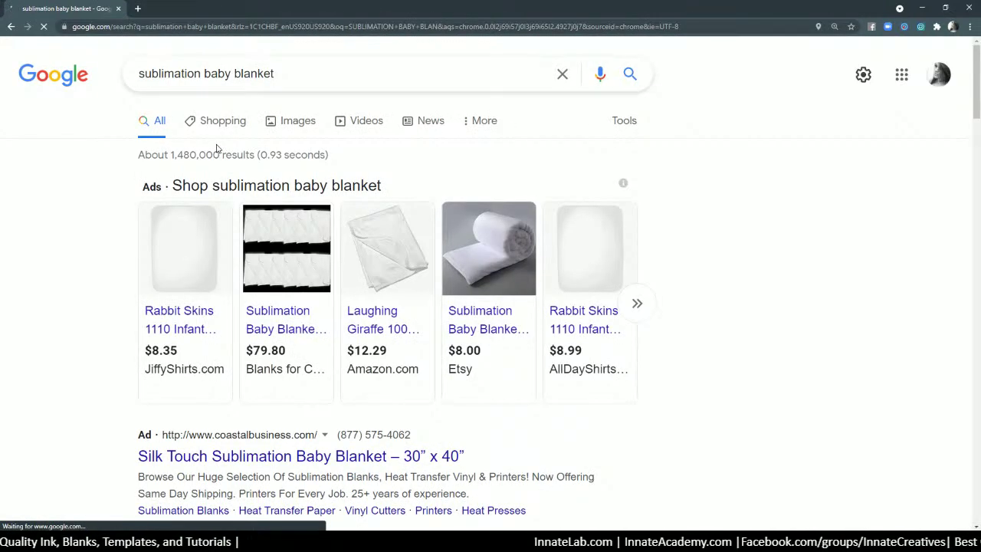
mouse_move(227, 245)
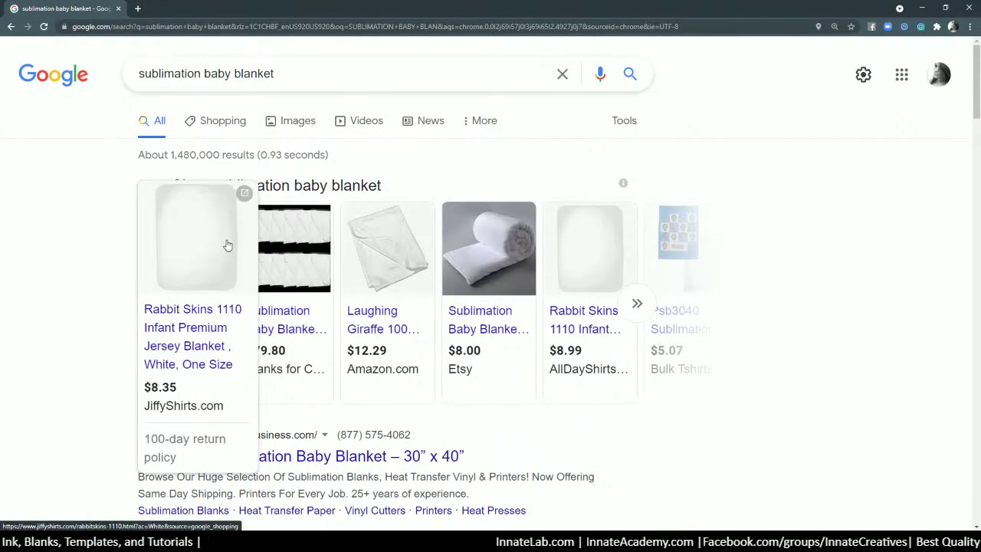
mouse_move(368, 269)
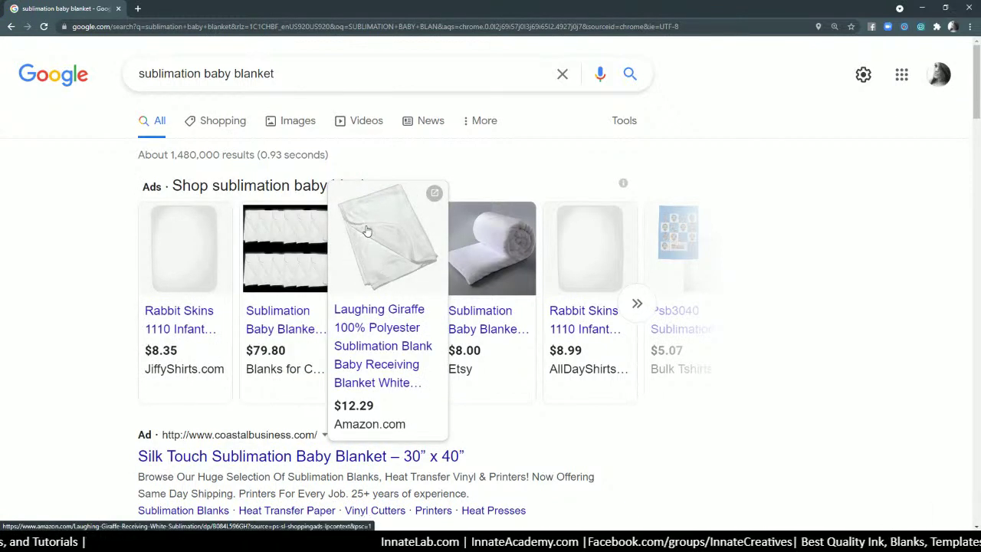
scroll(366, 231, down, 3)
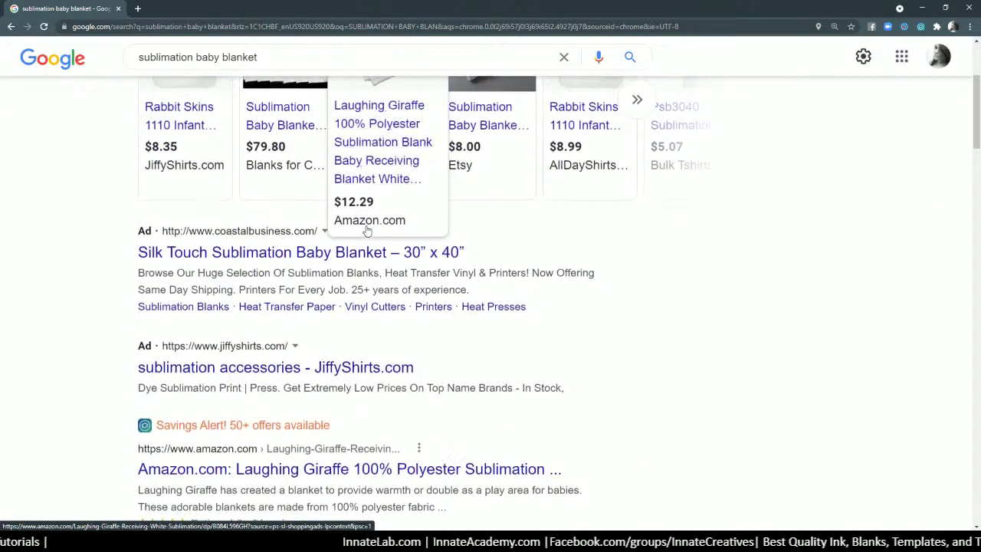
scroll(367, 232, up, 3)
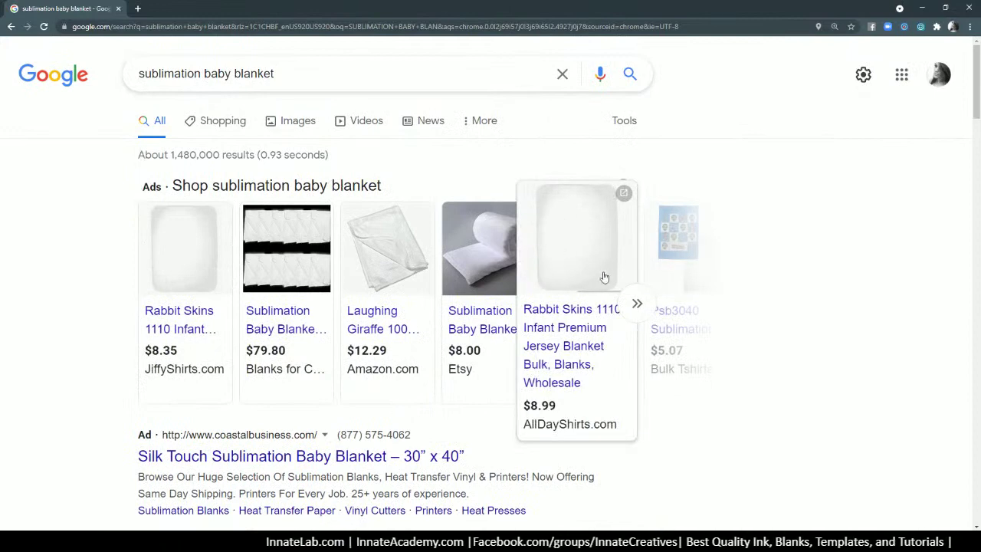
mouse_move(603, 285)
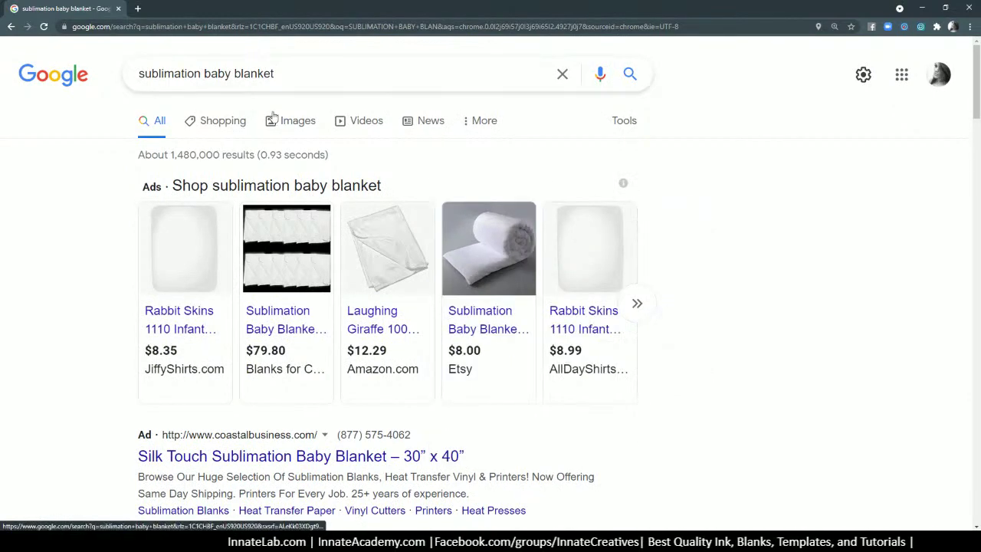
Search Google for "BLANK WHITE PROGRAM" and switch to the image results
triple_click(274, 74)
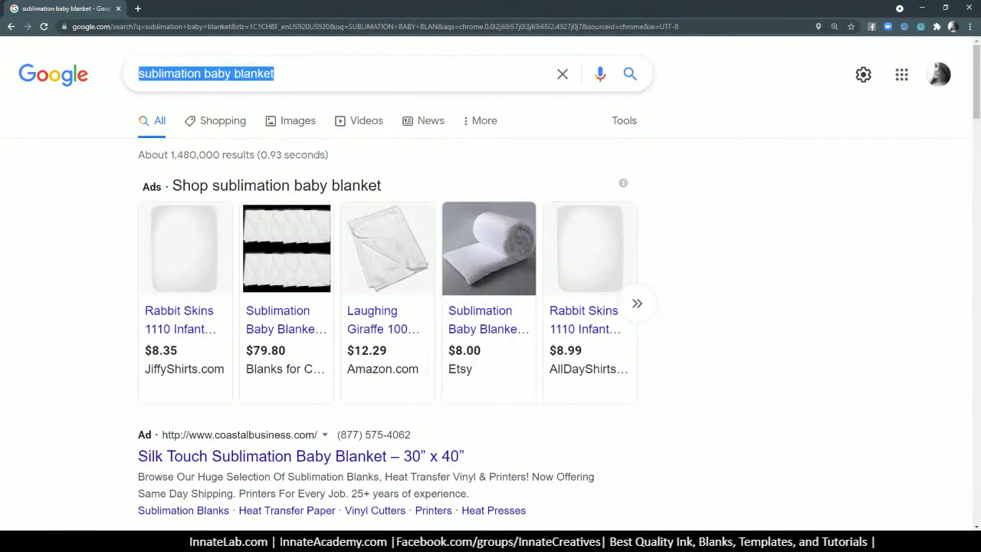
text(BLANK WHI)
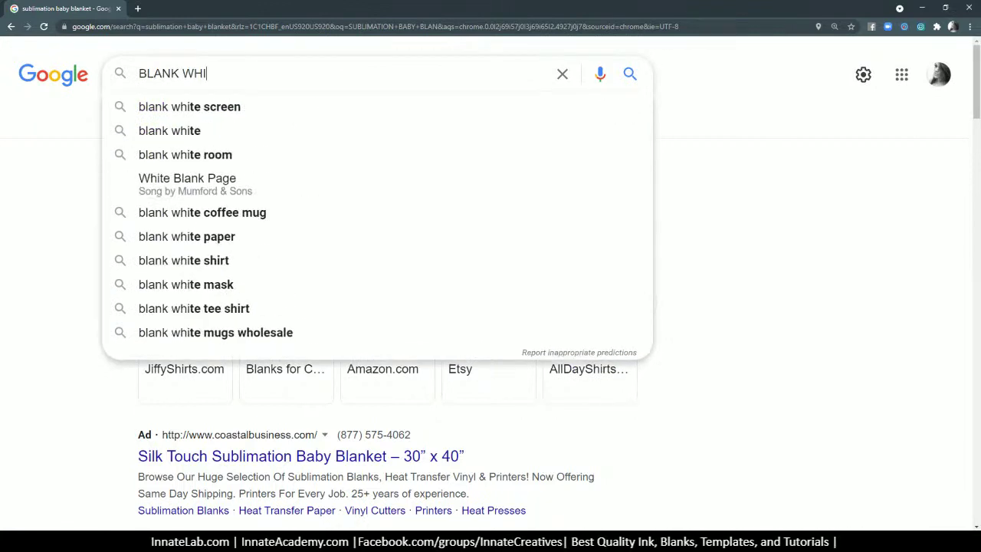
text(TE )
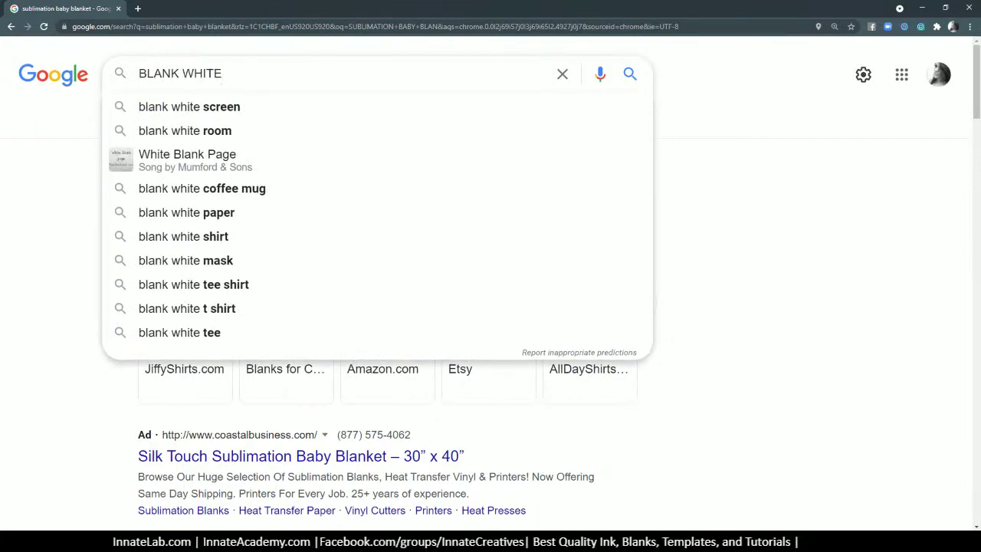
text(PROGRAM)
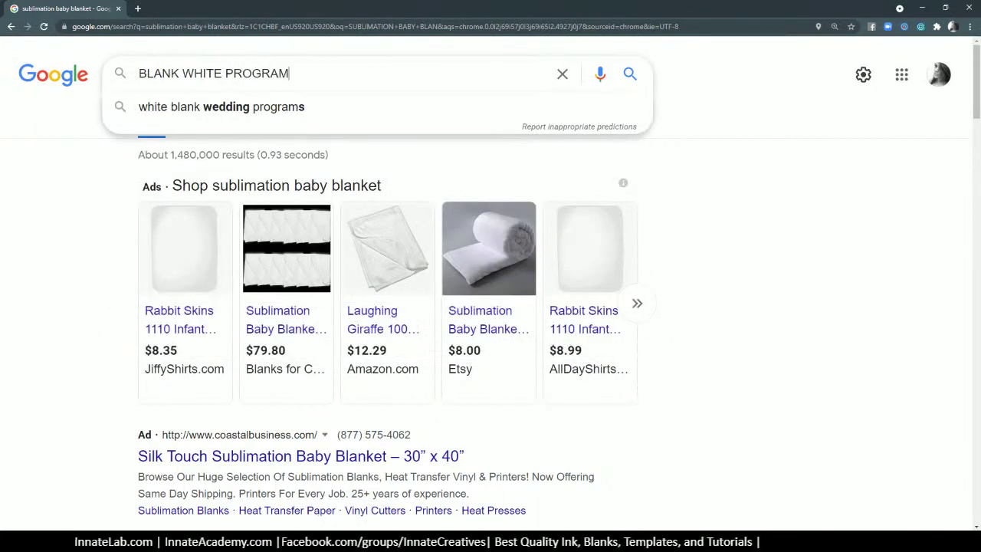
key(Return)
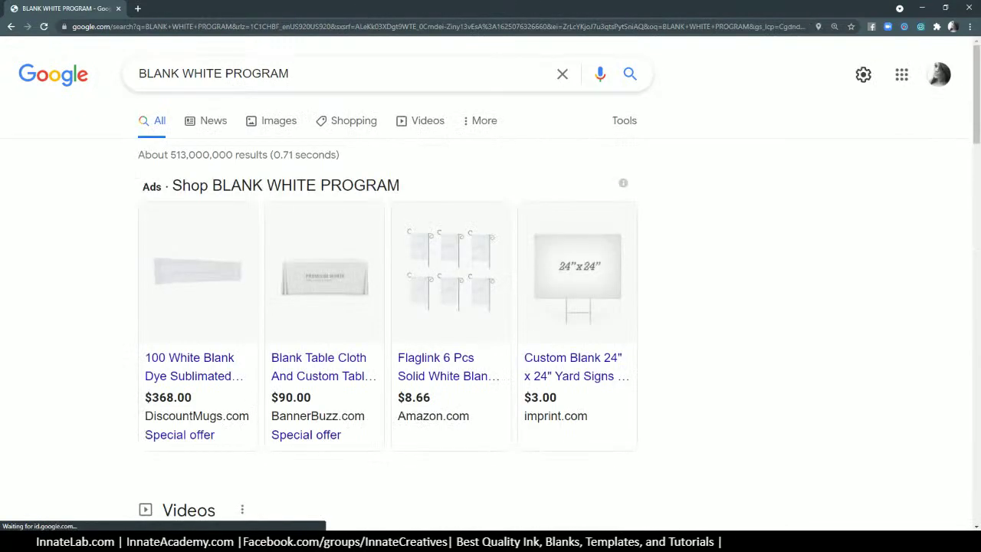
click(264, 126)
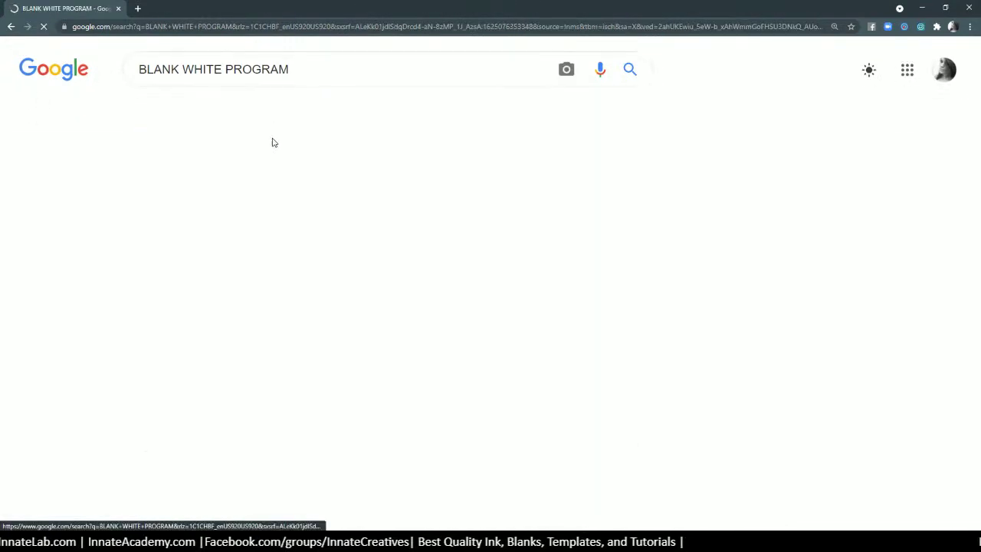
Look over the blank white image results and open the Blank White Plastic Card Mockup result in a new tab
scroll(242, 291, down, 8)
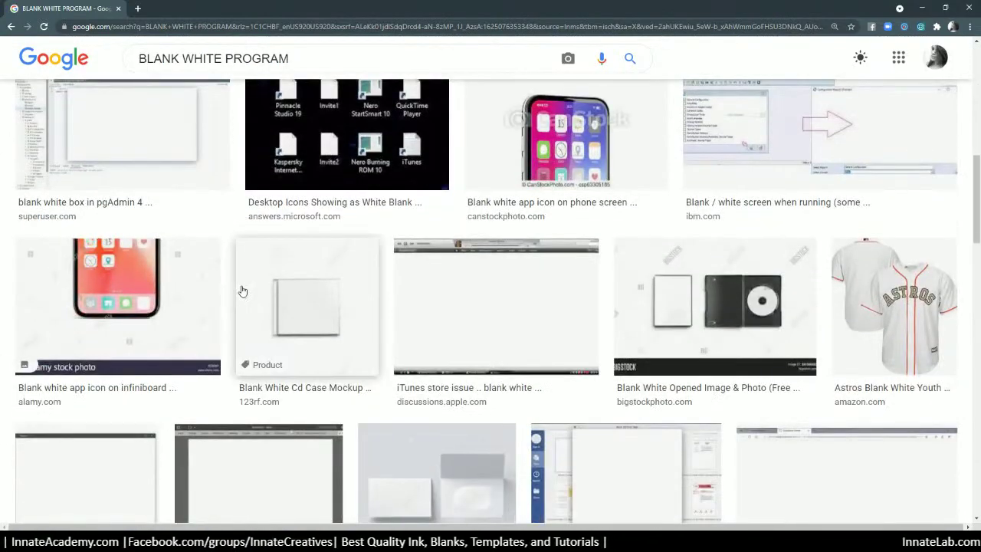
scroll(242, 290, up, 2)
scroll(242, 290, down, 4)
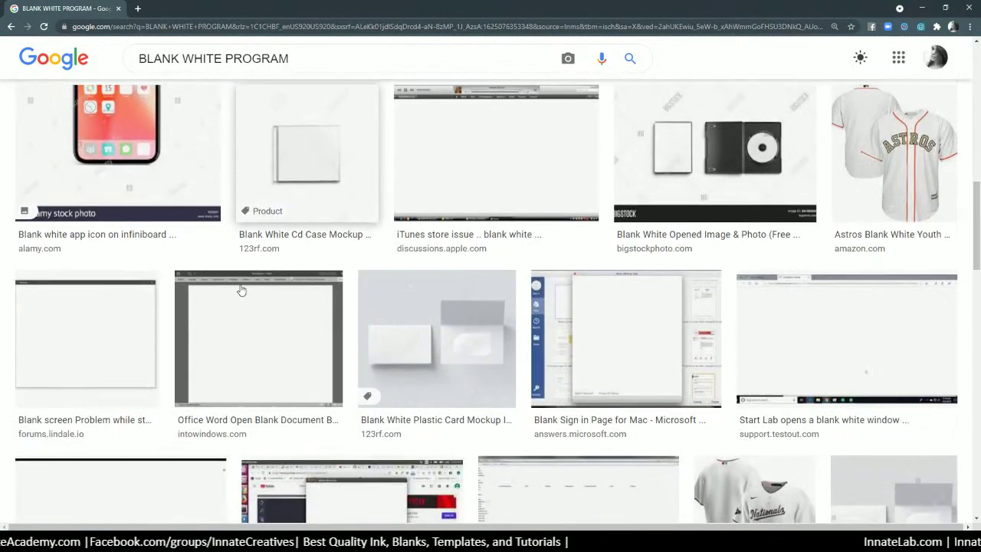
scroll(241, 291, down, 1)
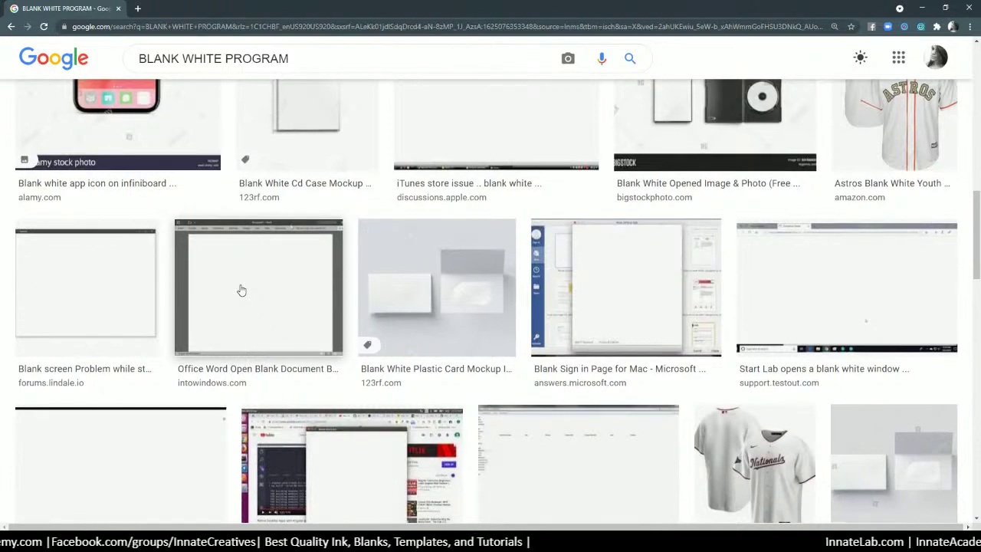
middle_click(422, 288)
scroll(422, 288, up, 1)
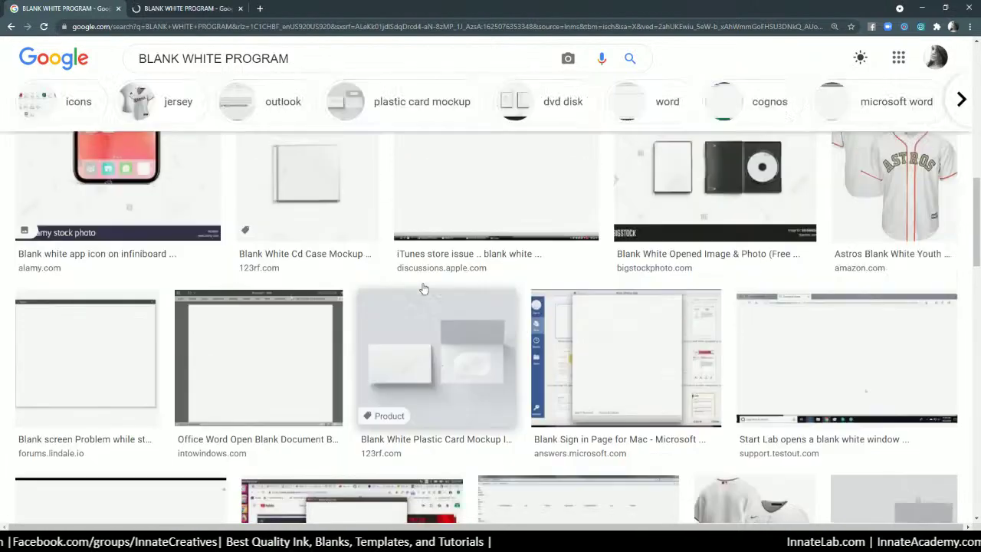
scroll(423, 288, up, 5)
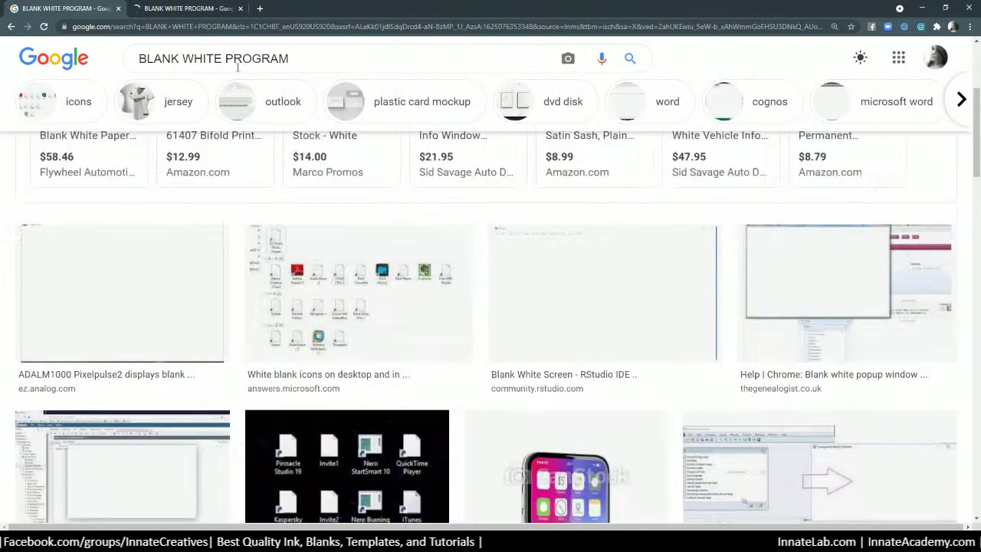
Open the Freepik site in a new tab and search all resources for "CARD MOCKUP"
click(259, 9)
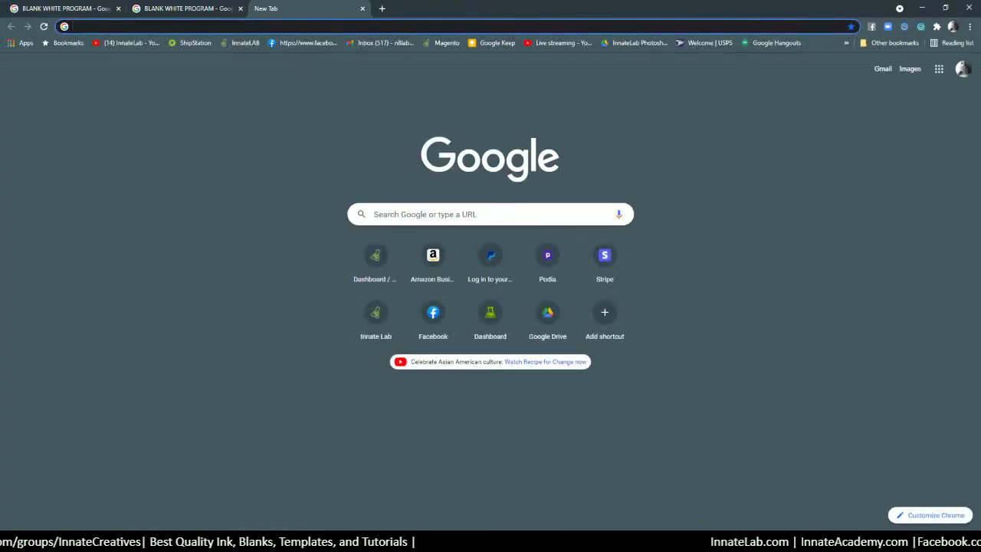
text(FRE)
key(Return)
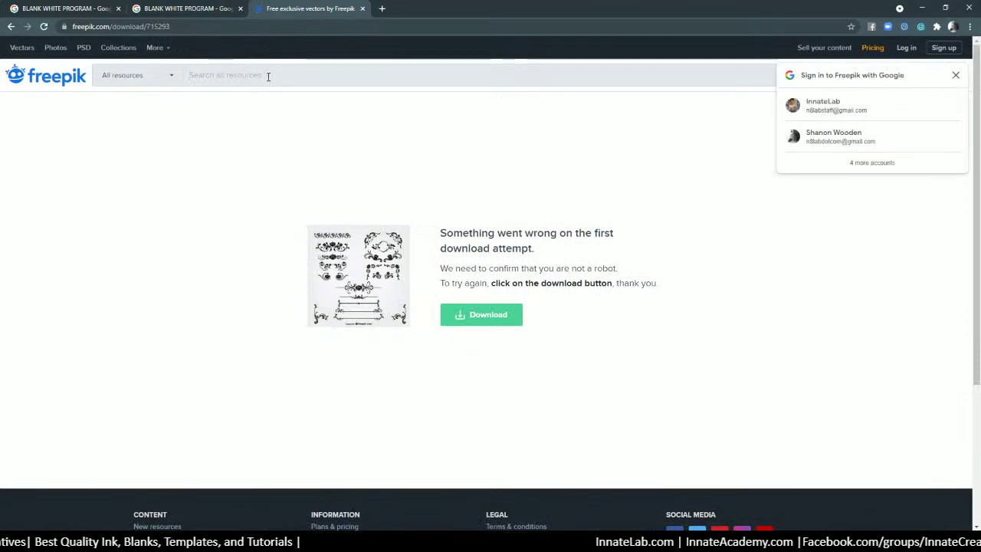
click(268, 77)
text(CARD MOCKUP)
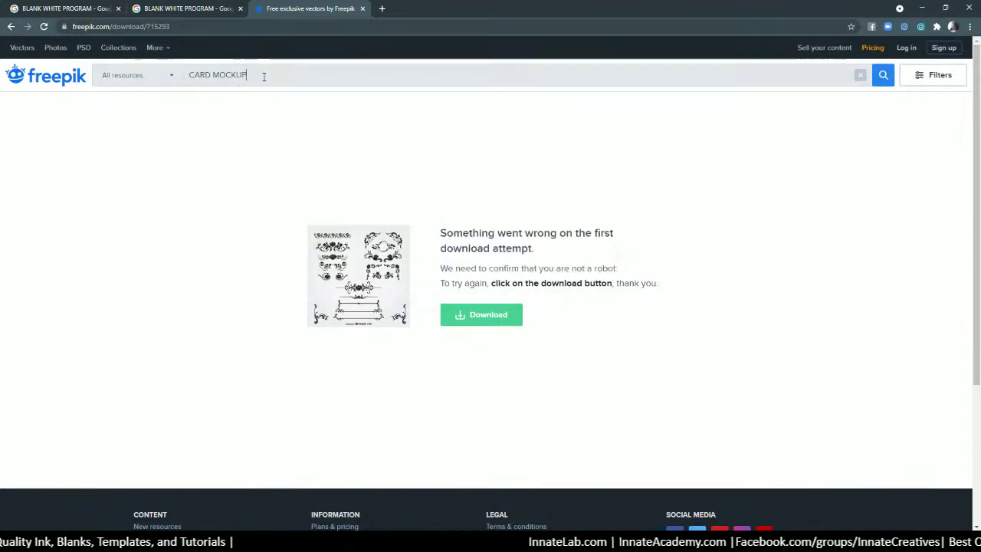
key(Return)
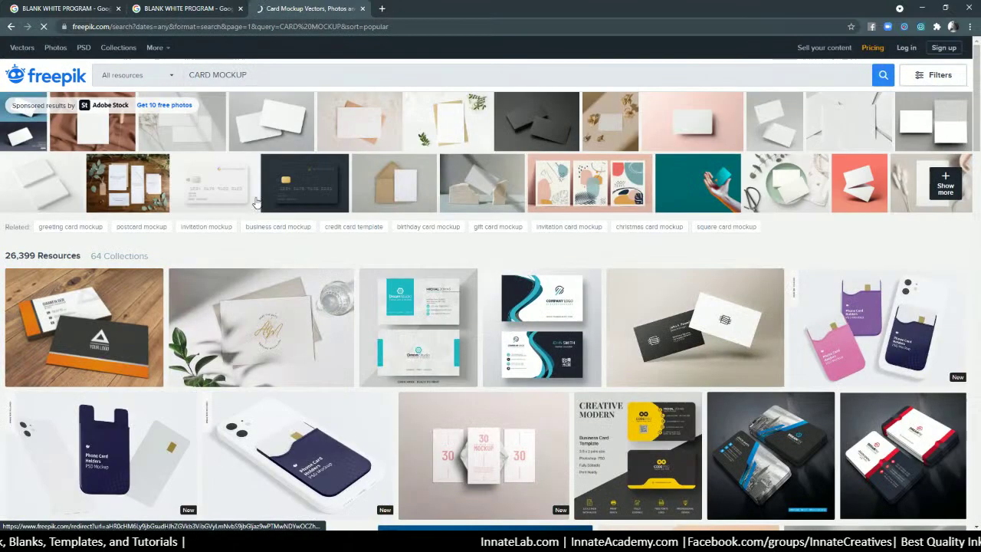
Open the "Mockup white greeting card with envelope and flower" result in a new tab and look over the other card mockups
scroll(256, 225, down, 1)
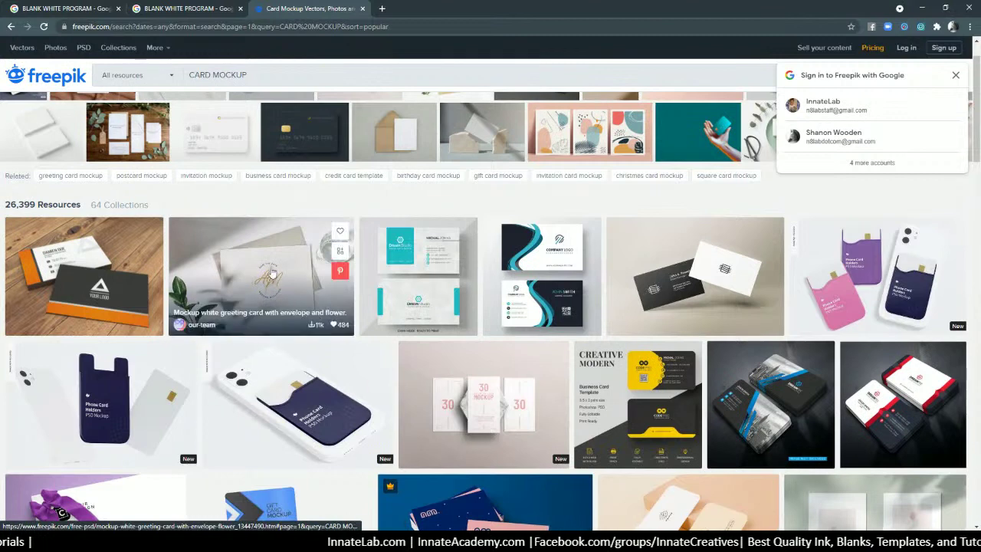
right_click(273, 264)
click(292, 274)
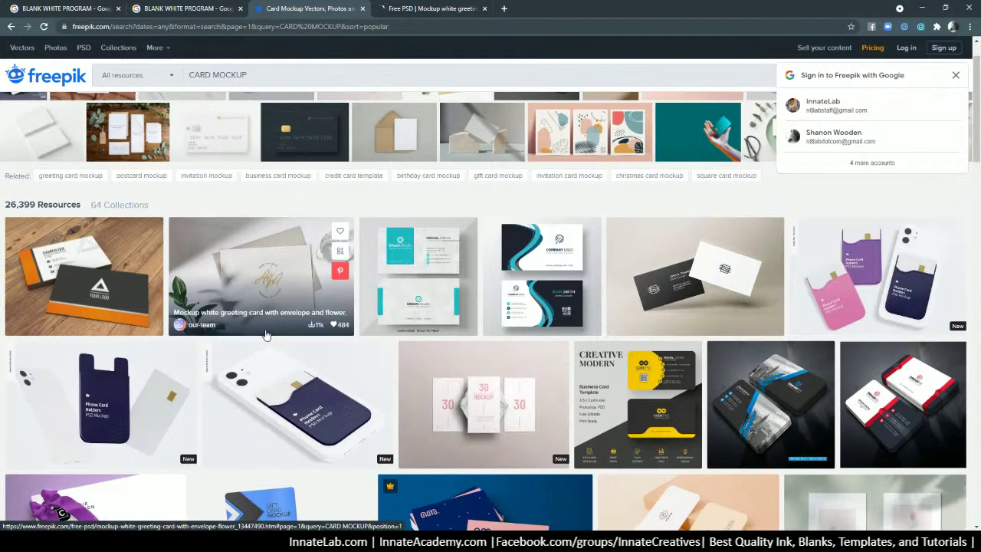
scroll(266, 335, down, 1)
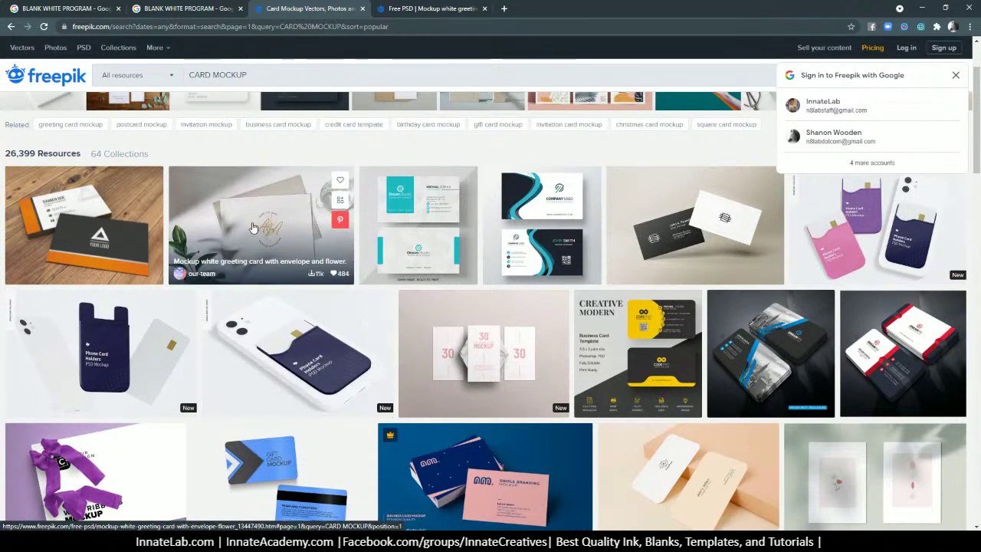
scroll(253, 227, down, 4)
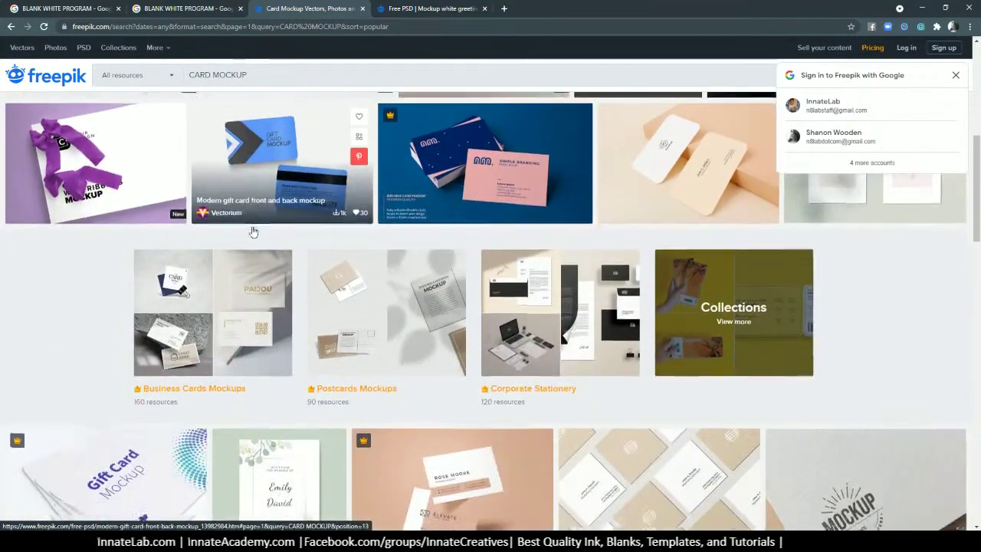
scroll(253, 232, down, 3)
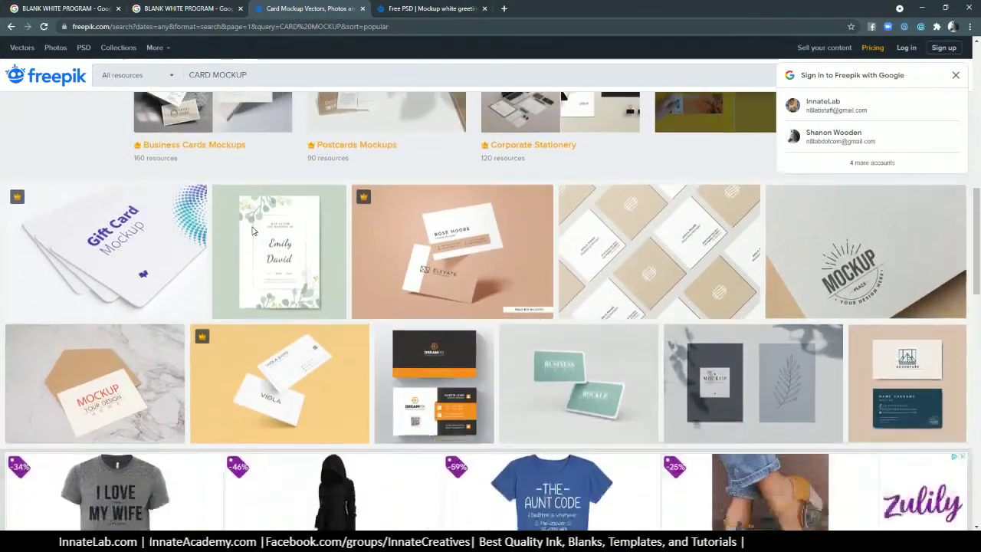
scroll(253, 230, down, 1)
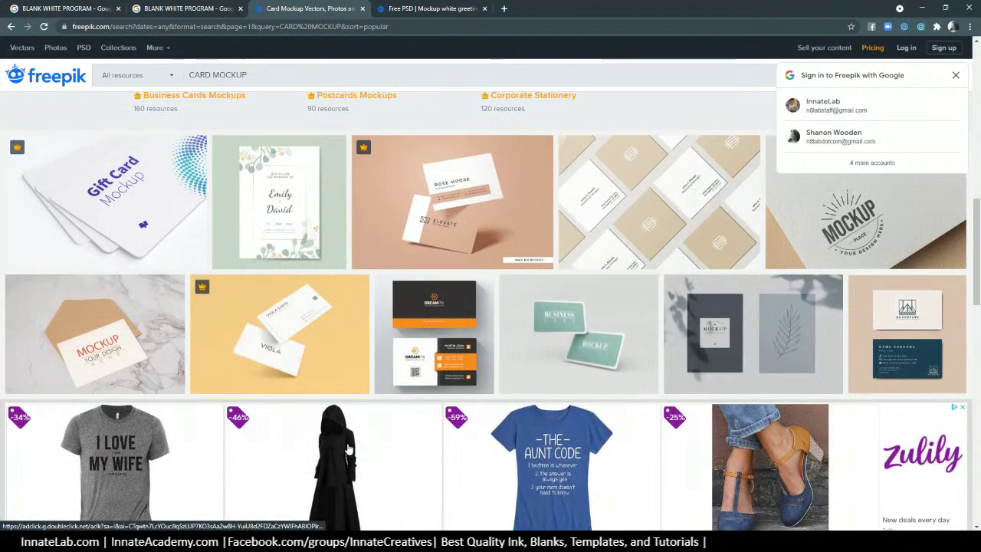
mouse_move(259, 173)
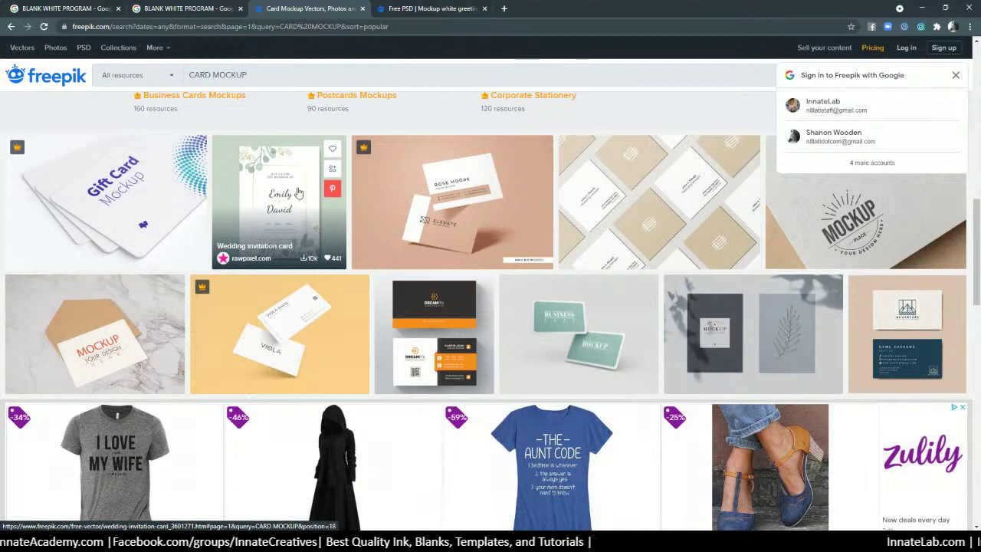
Review the white greeting card mockup's page, request its download and log in to Freepik with the prefilled credentials
click(410, 9)
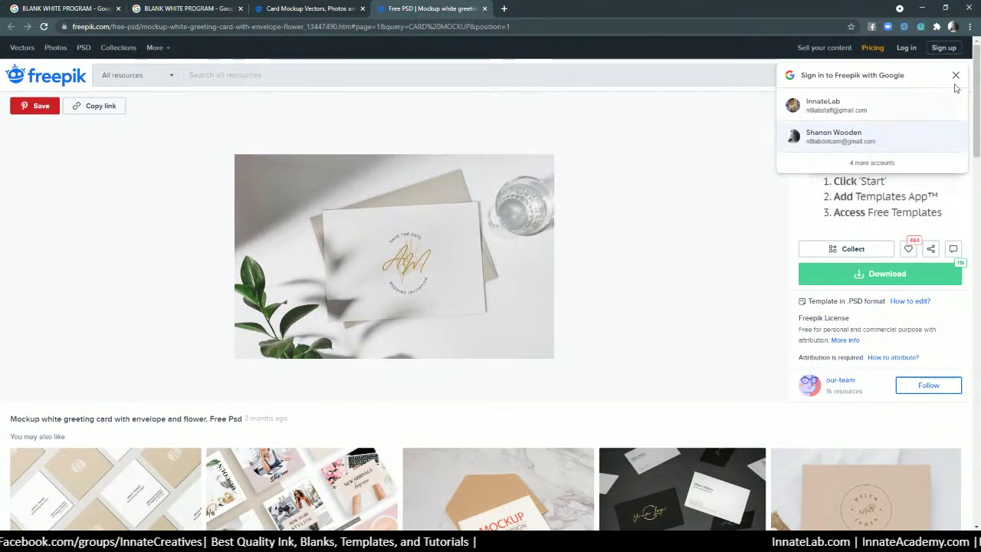
scroll(464, 224, down, 1)
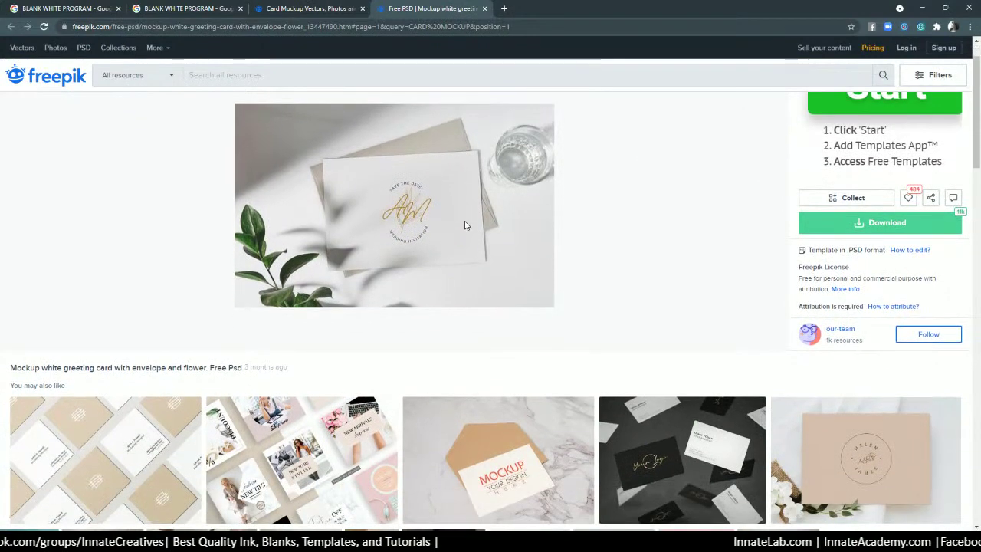
scroll(464, 225, down, 2)
scroll(465, 225, up, 3)
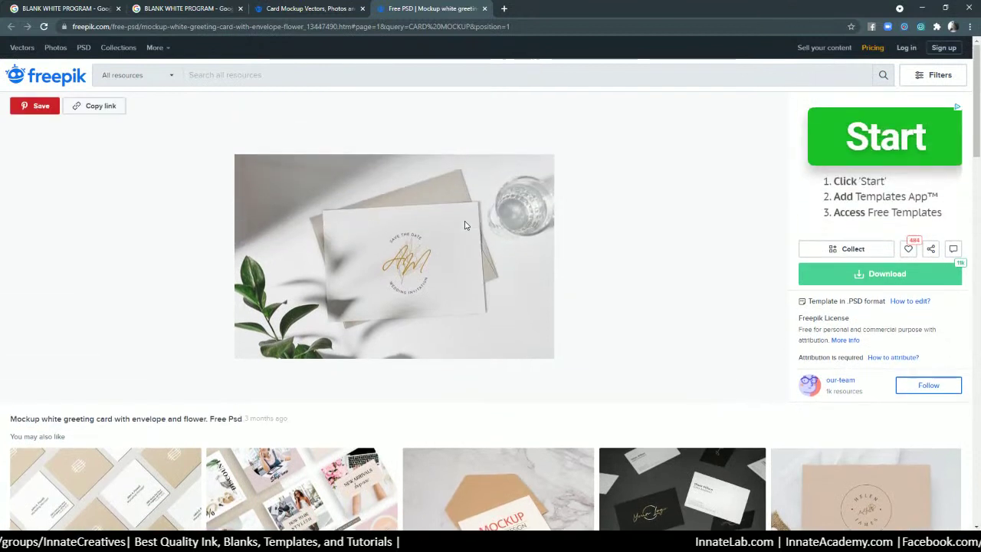
click(875, 277)
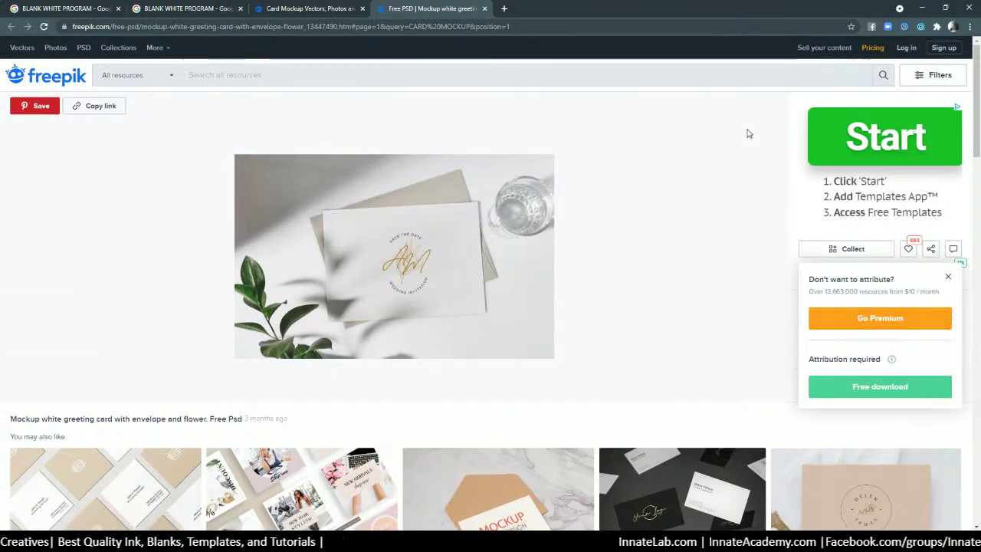
click(904, 48)
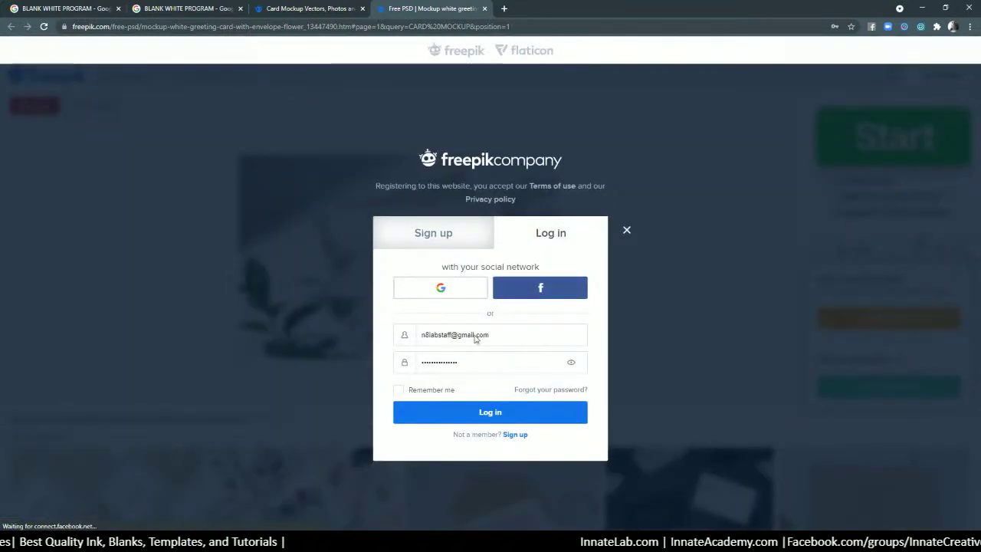
click(489, 414)
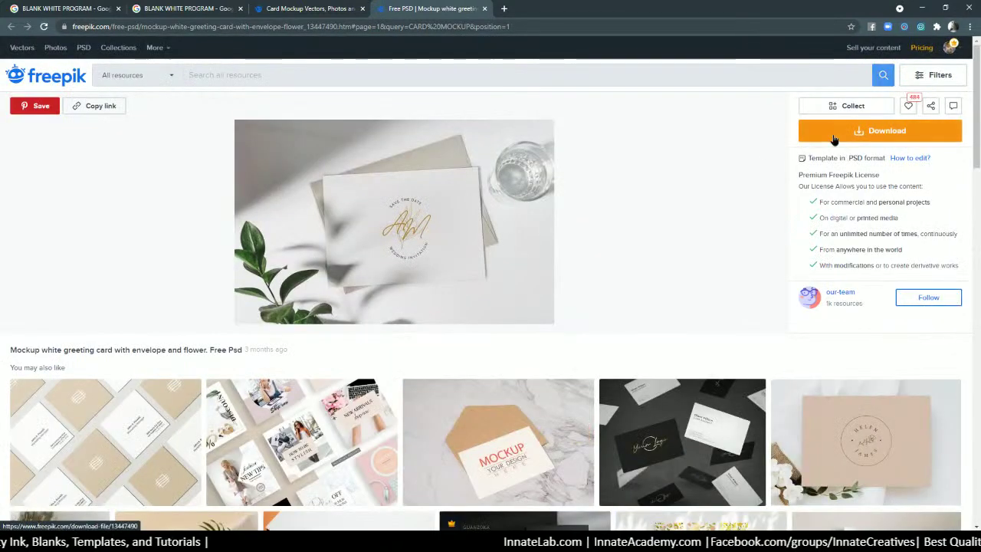
Download mockup-white-greeting-card-with-envelope-flower as a zip into the Innate Academy 137 folder and show it in File Explorer
click(814, 140)
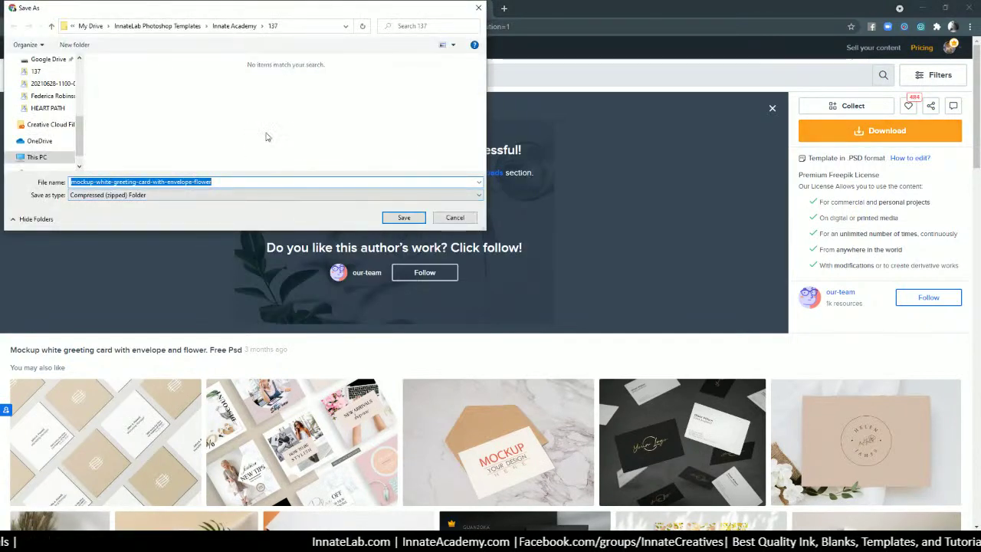
click(408, 219)
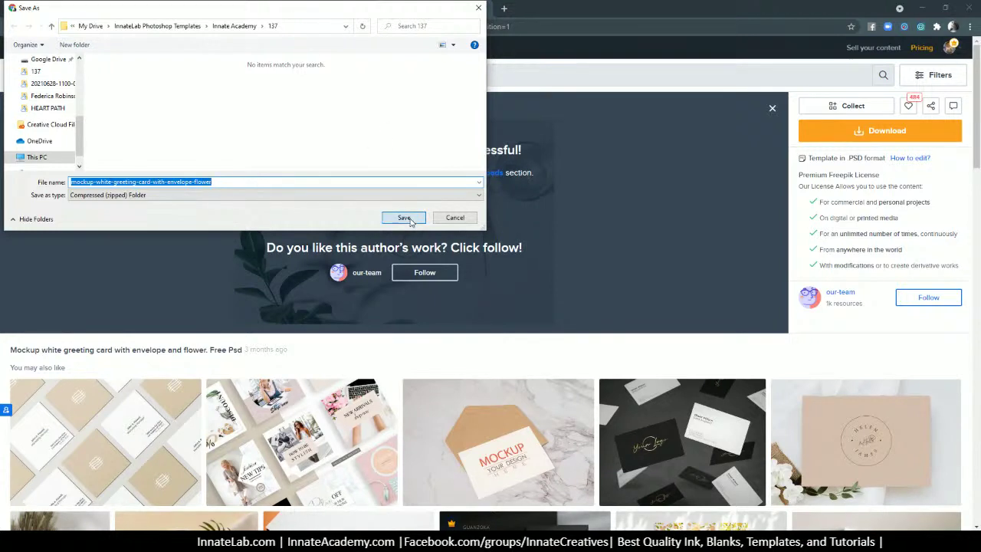
click(46, 516)
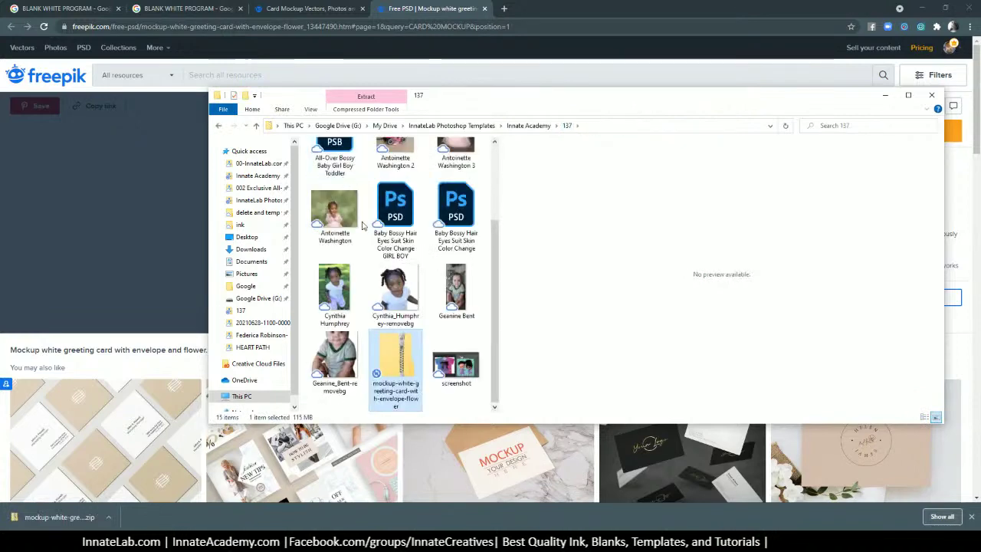
Extract the greeting card mockup archive and open its MON_0985 PSD file in Photoshop
right_click(395, 368)
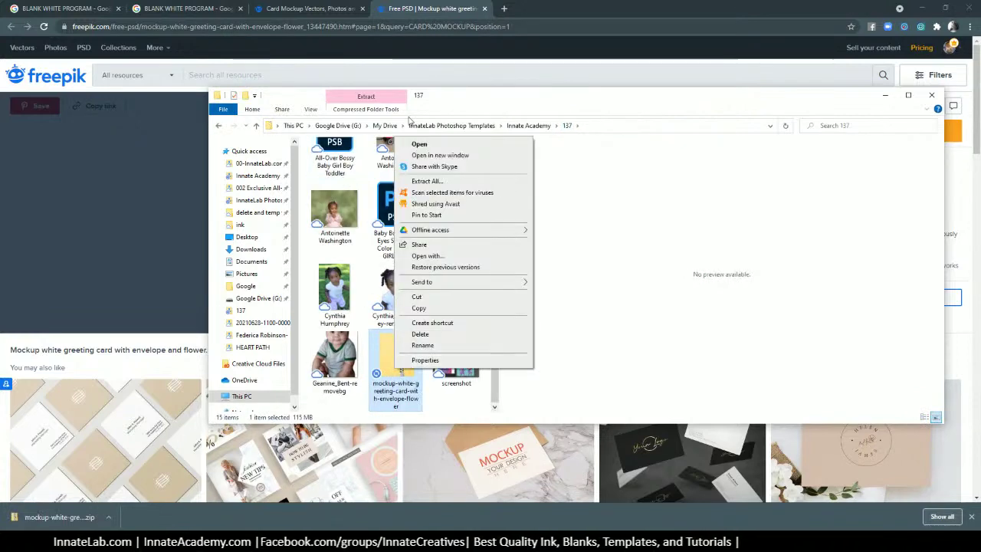
click(433, 181)
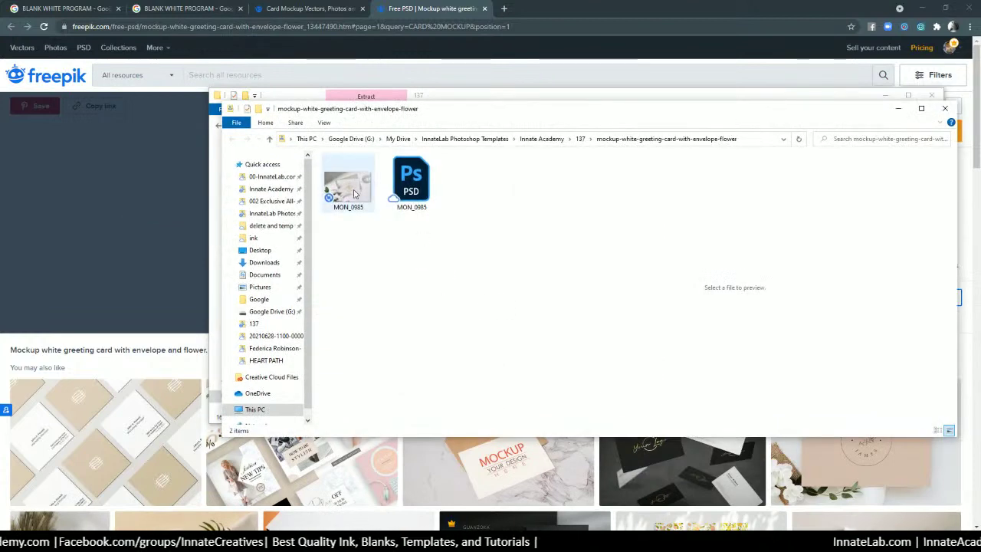
double_click(417, 189)
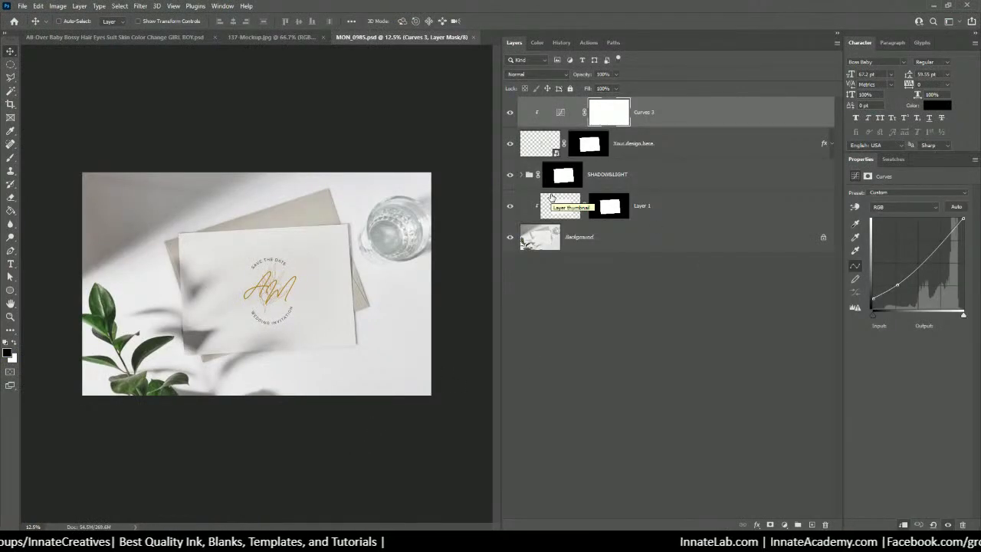
key(ctrl+plus)
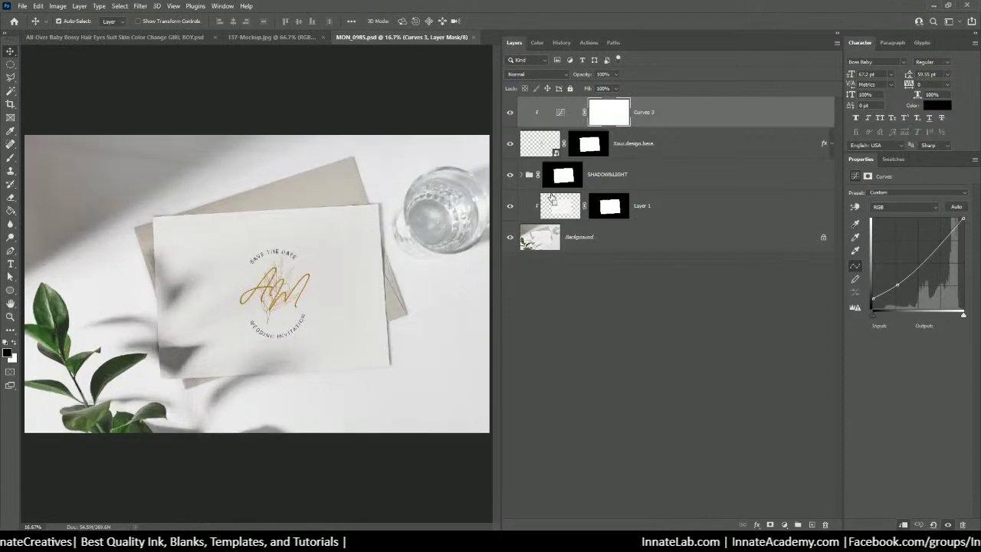
Toggle the Background layer's visibility off and on to examine what it contributes to the card mockup
key(ctrl+plus)
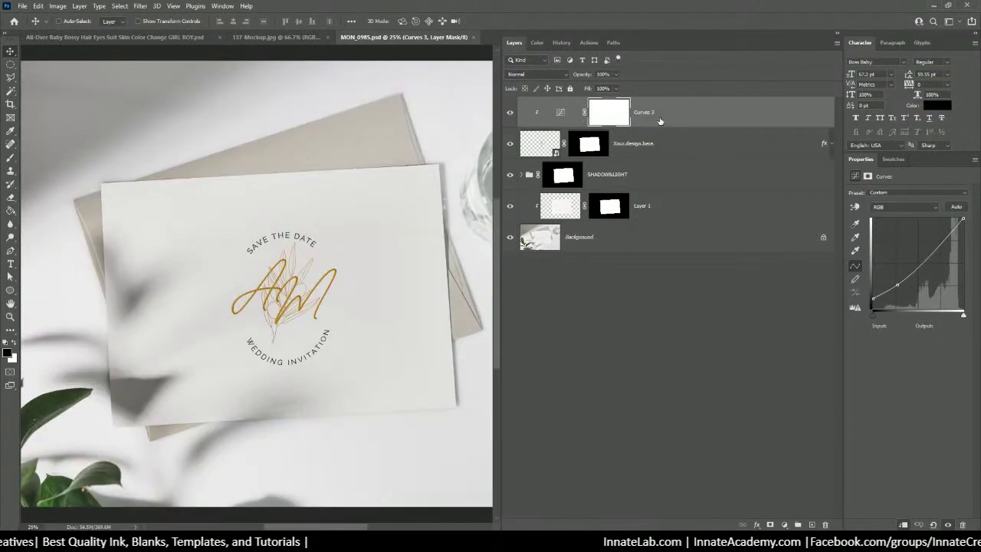
click(571, 245)
click(509, 238)
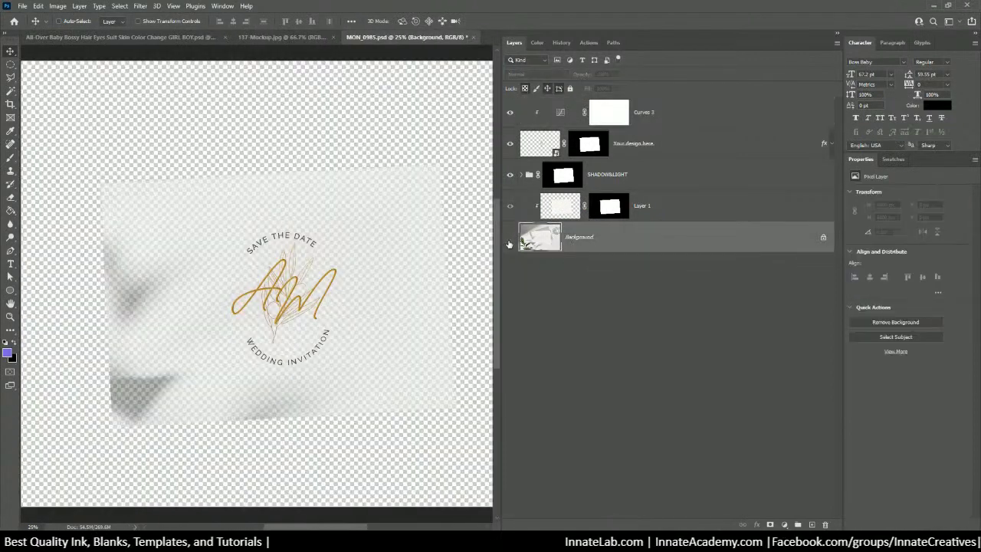
click(510, 239)
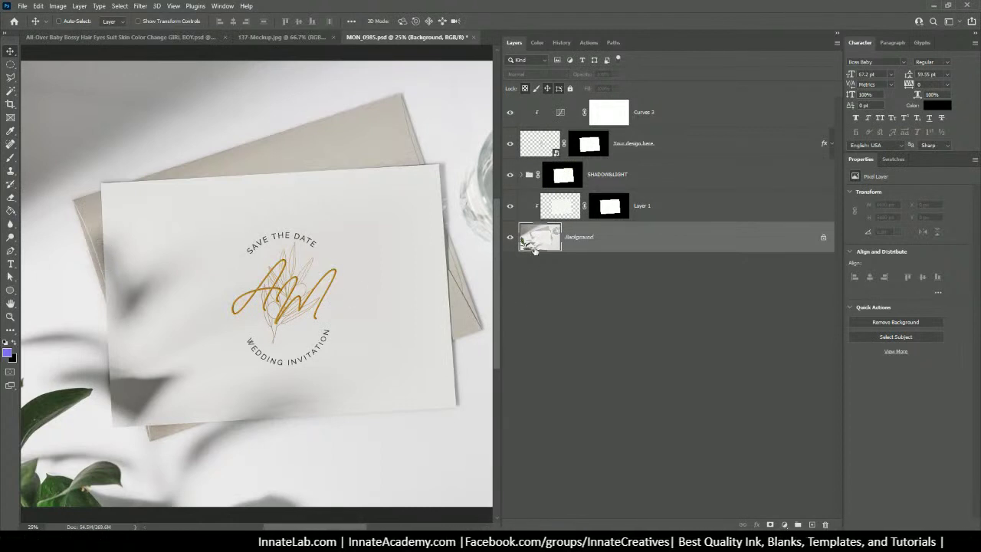
click(510, 239)
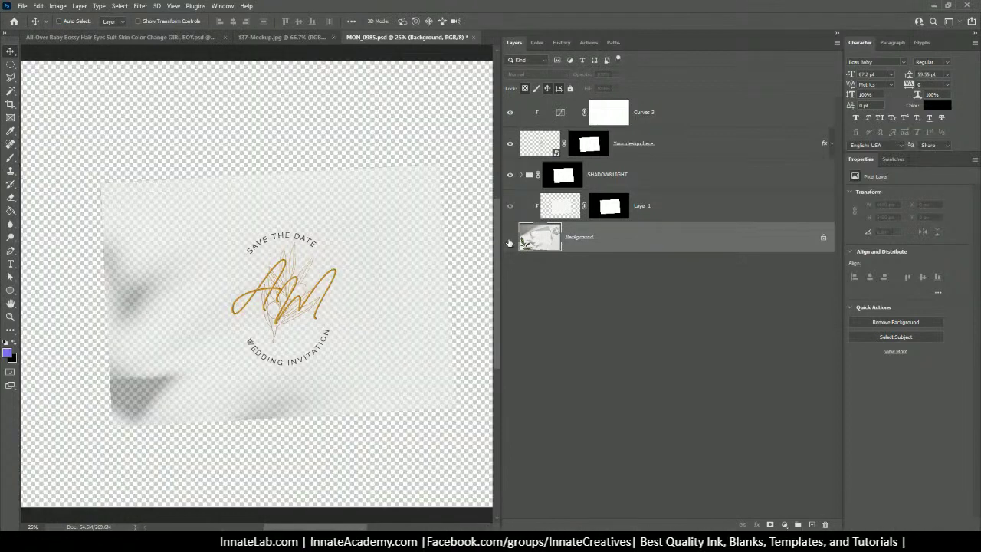
click(510, 239)
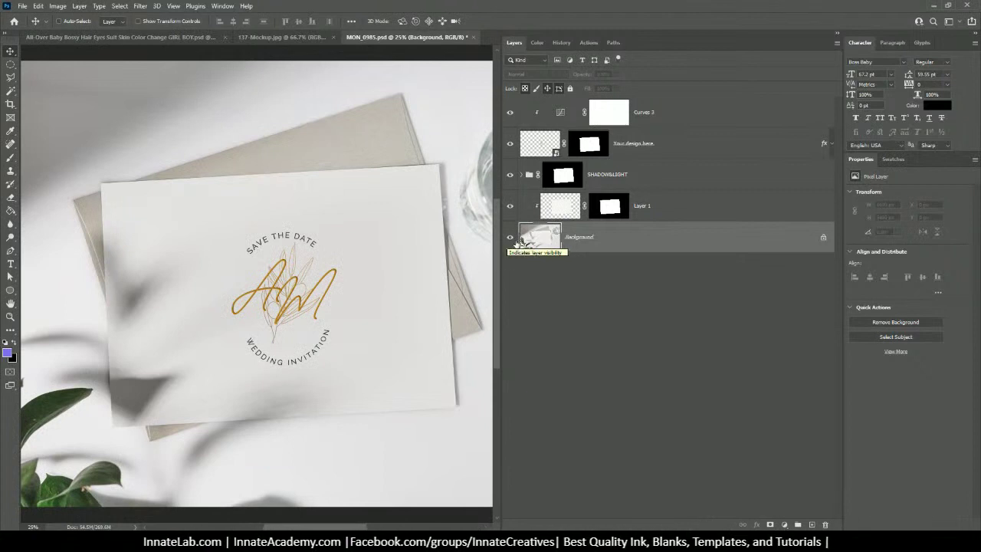
Inspect the layers above the background, toggling the visibility of Curves 3 and Your design here
click(656, 125)
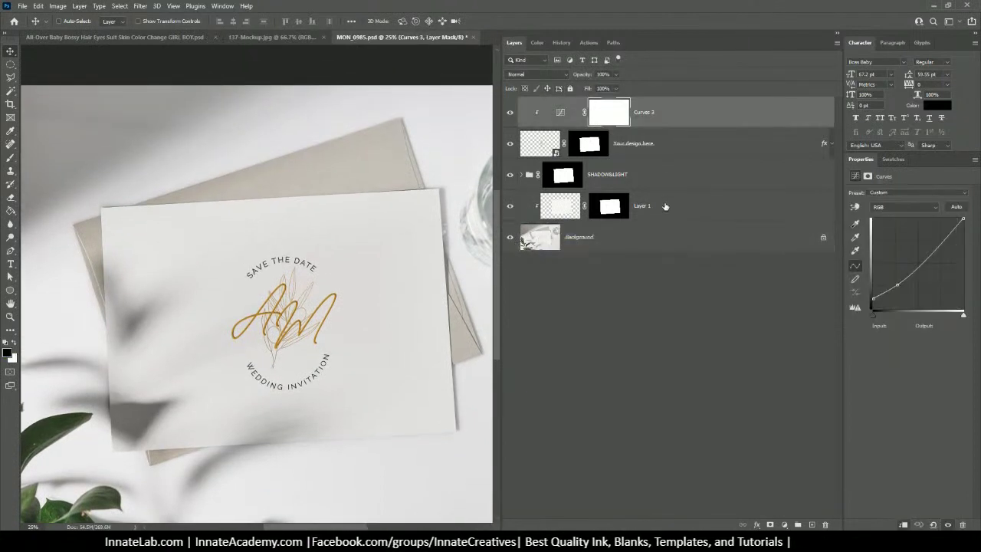
click(665, 208)
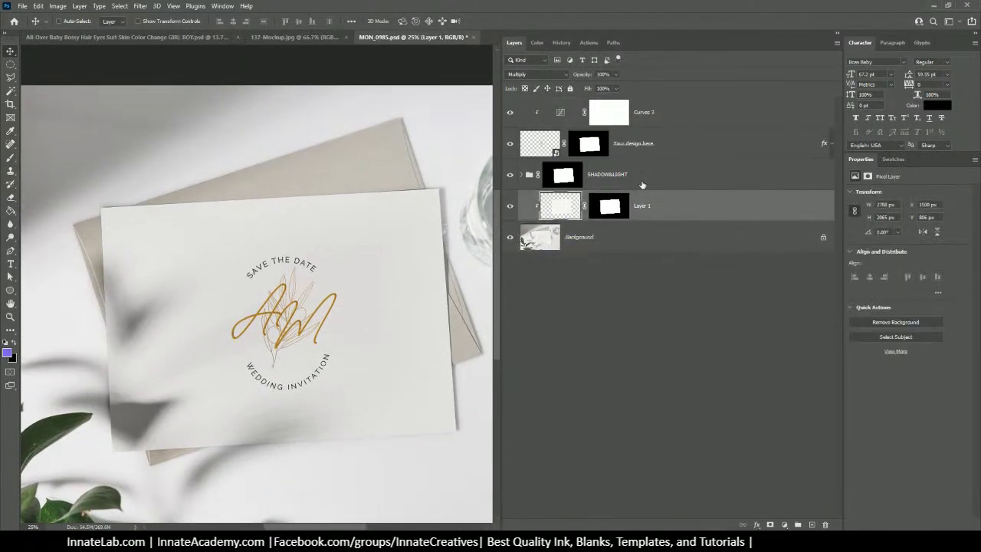
click(641, 177)
click(656, 138)
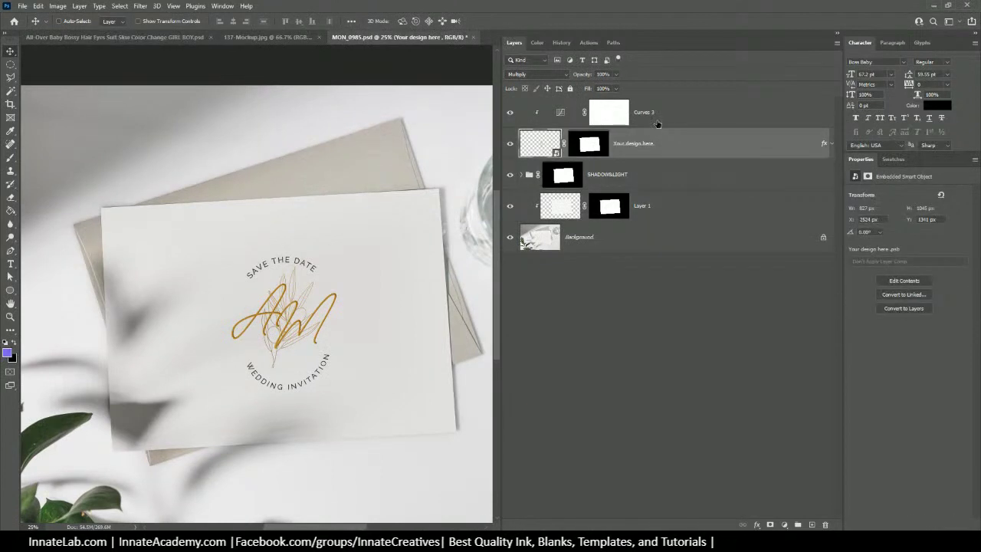
click(654, 115)
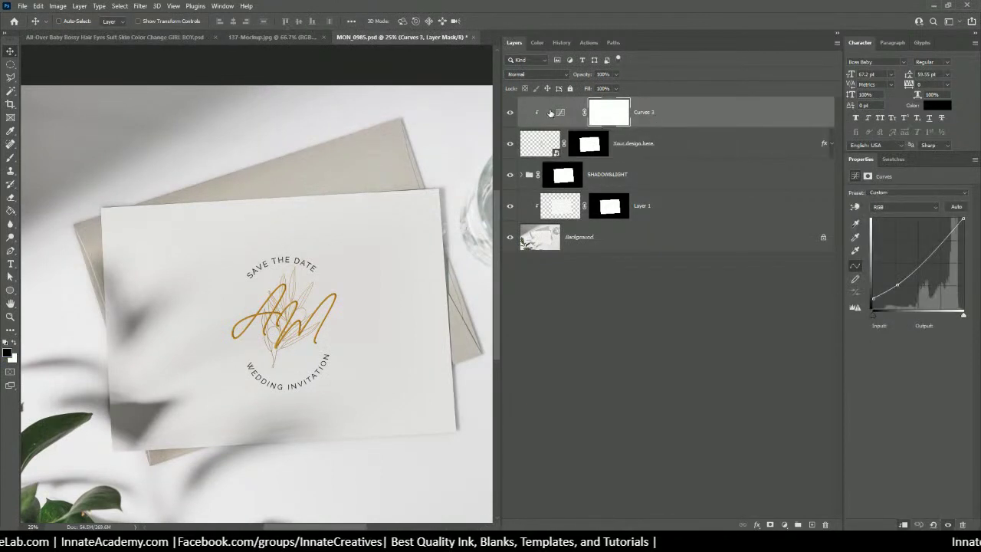
click(511, 114)
click(511, 114)
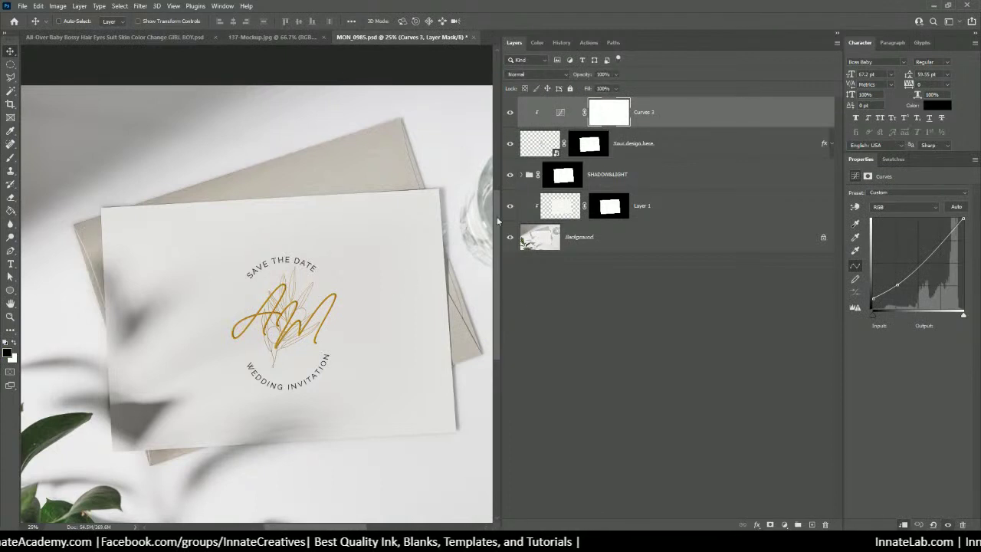
click(511, 144)
click(510, 144)
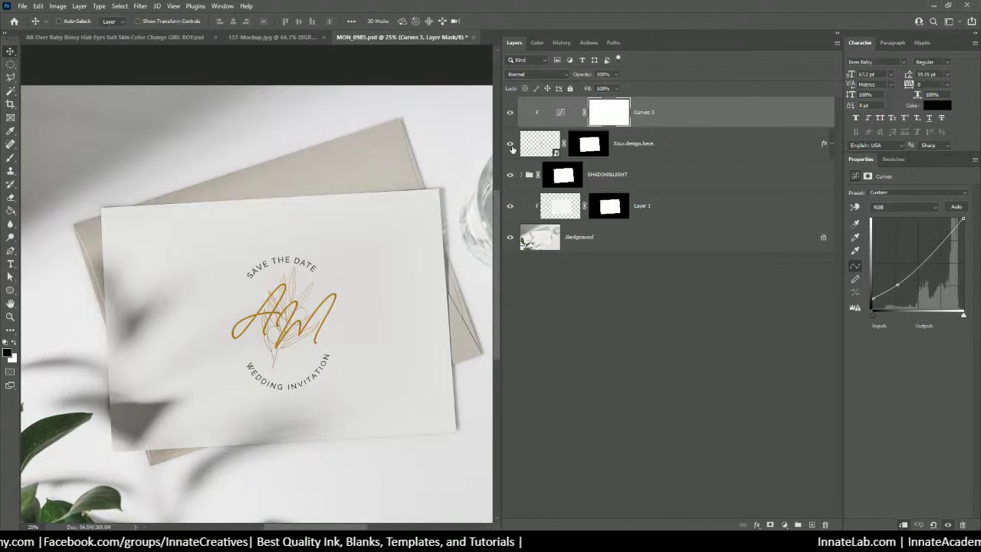
Try to pick out the subject of Layer 1 automatically with Select Subject
click(663, 212)
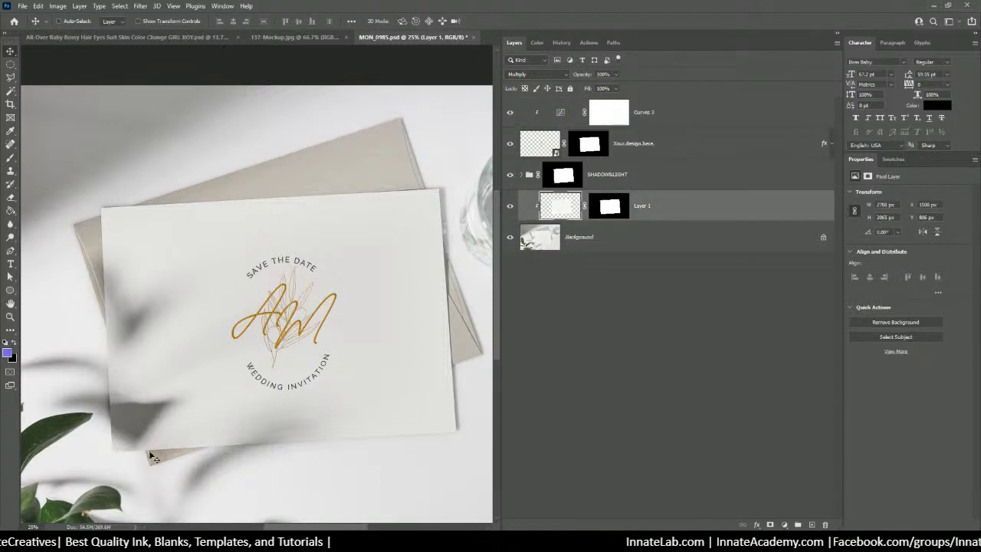
click(10, 91)
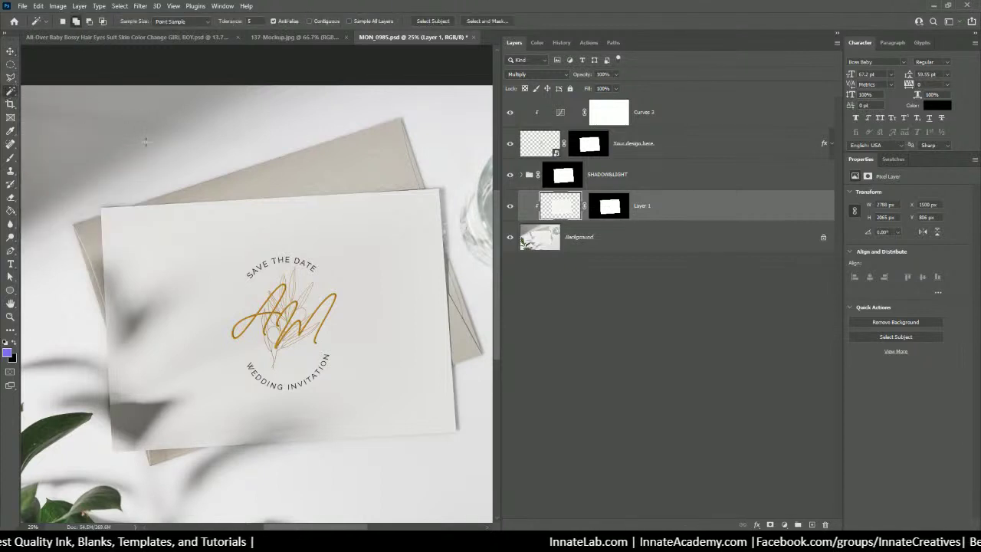
click(431, 22)
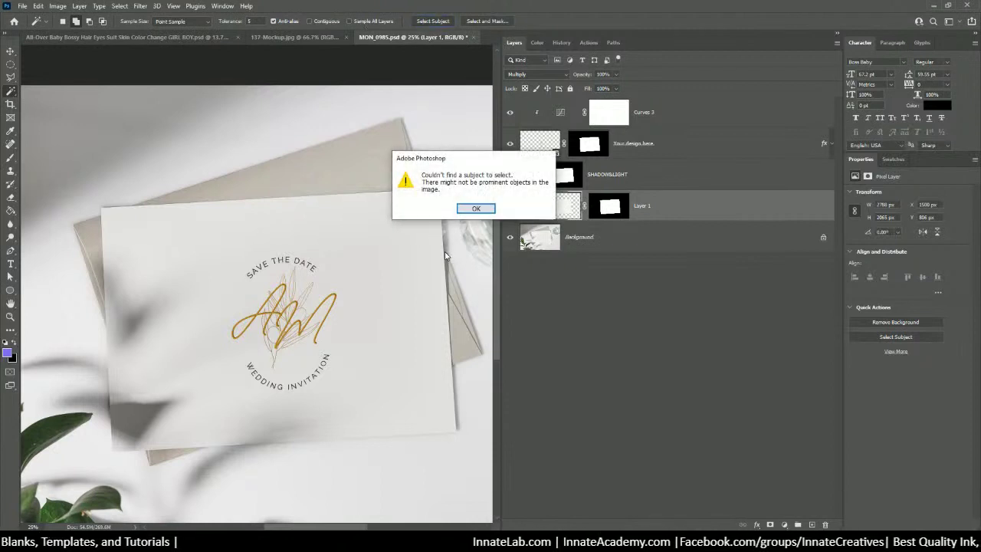
click(473, 208)
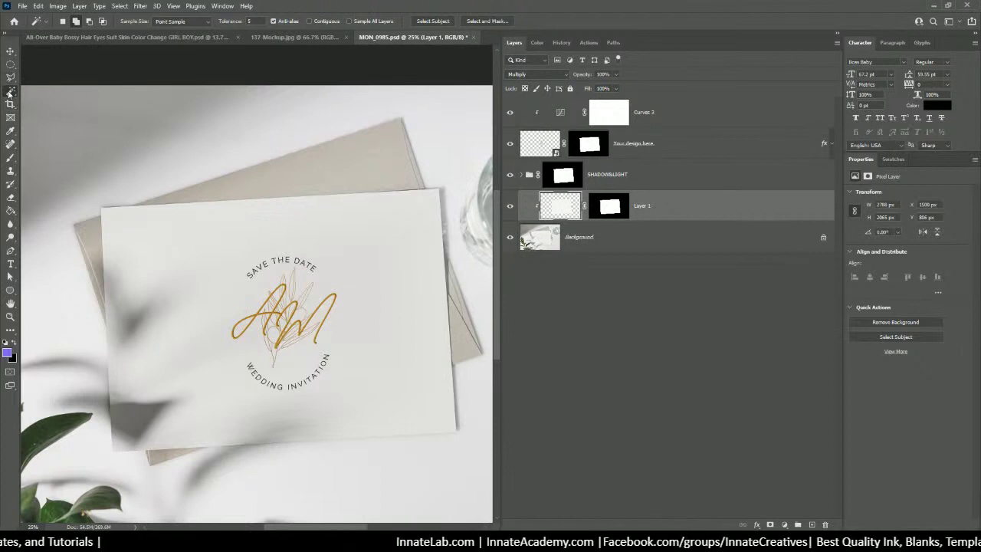
mouse_move(388, 494)
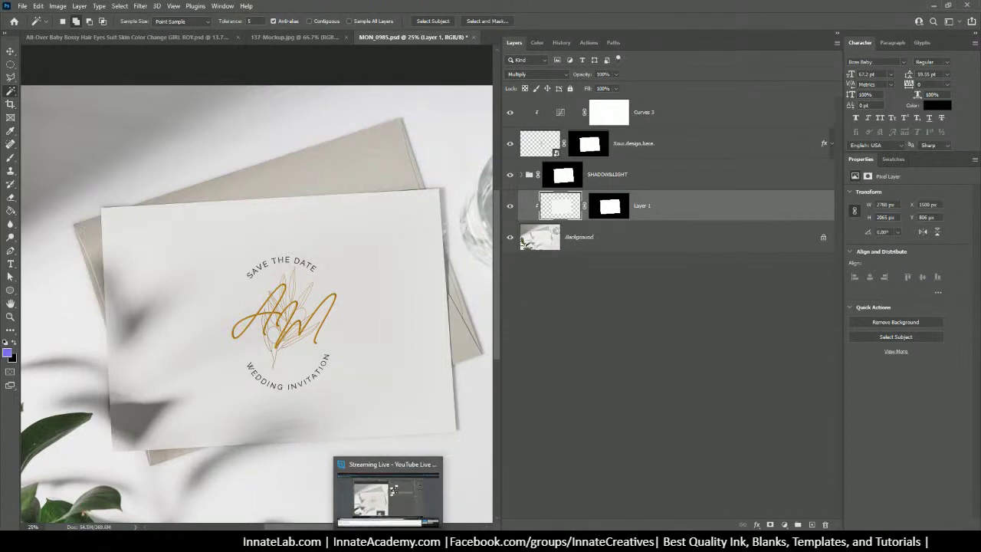
Trace a closed path with the Pen tool around the beige envelope's four corners behind the card
click(10, 250)
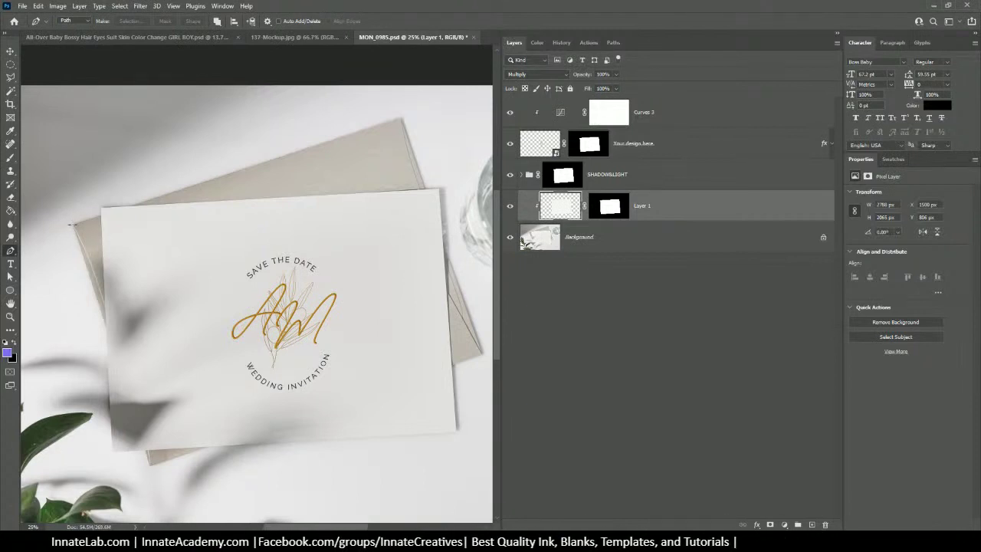
click(73, 224)
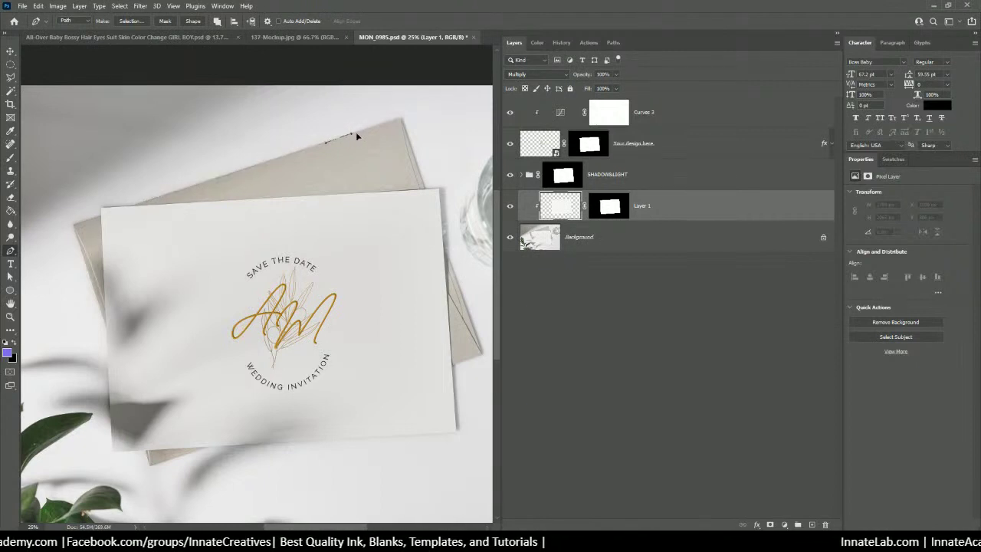
click(418, 191)
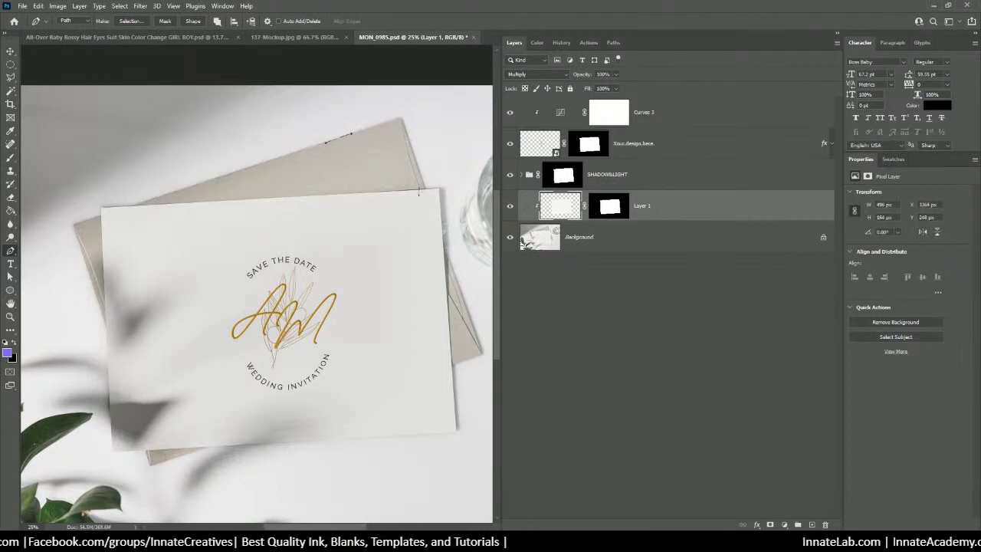
click(464, 303)
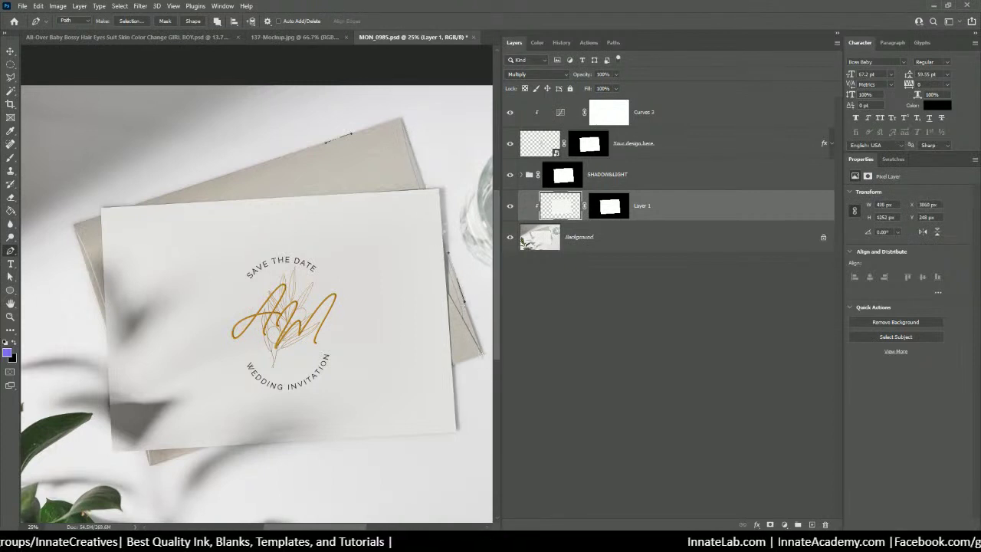
click(482, 354)
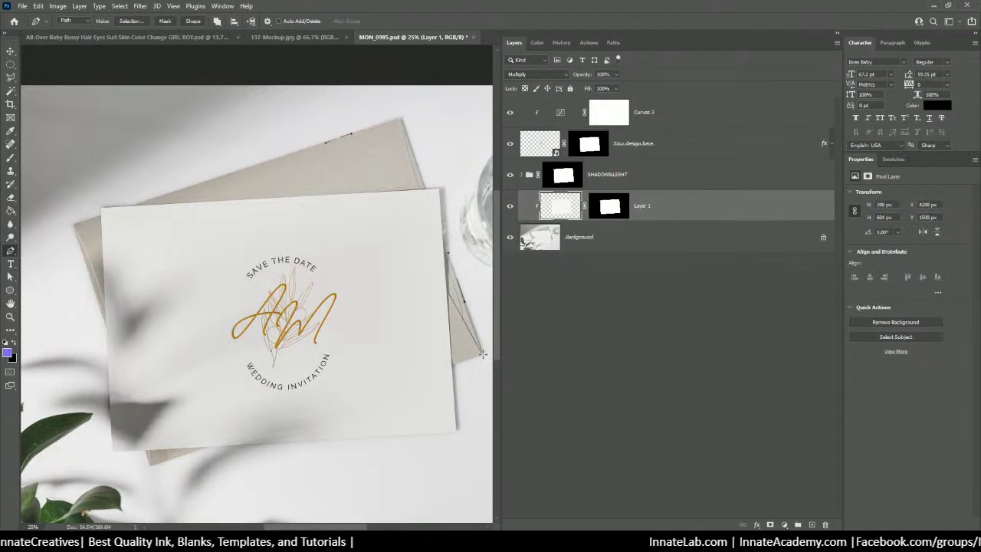
click(169, 461)
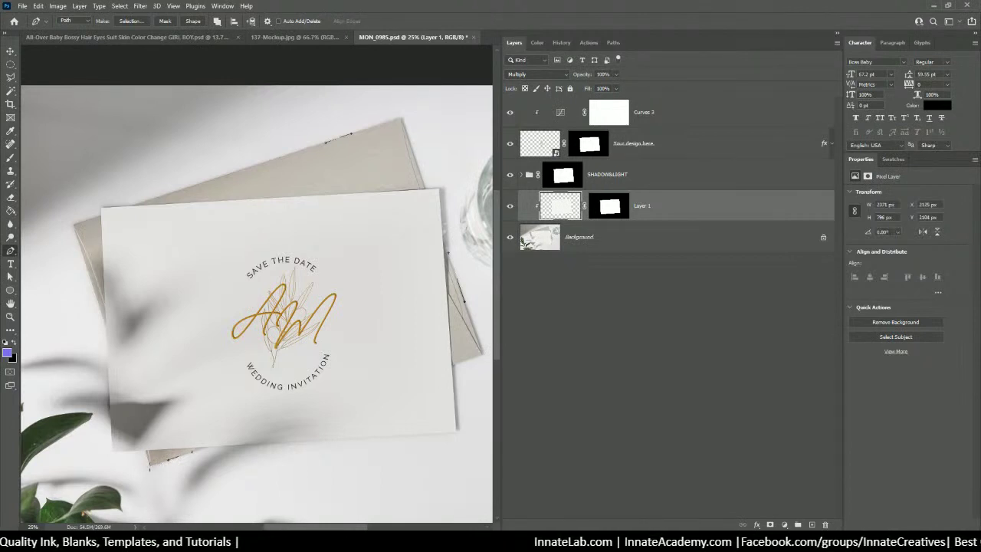
click(106, 238)
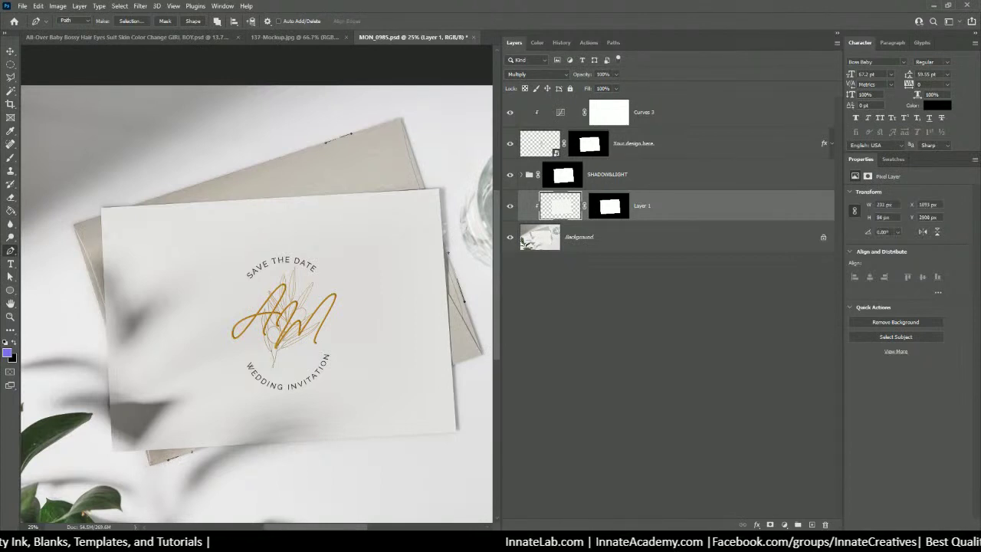
click(75, 230)
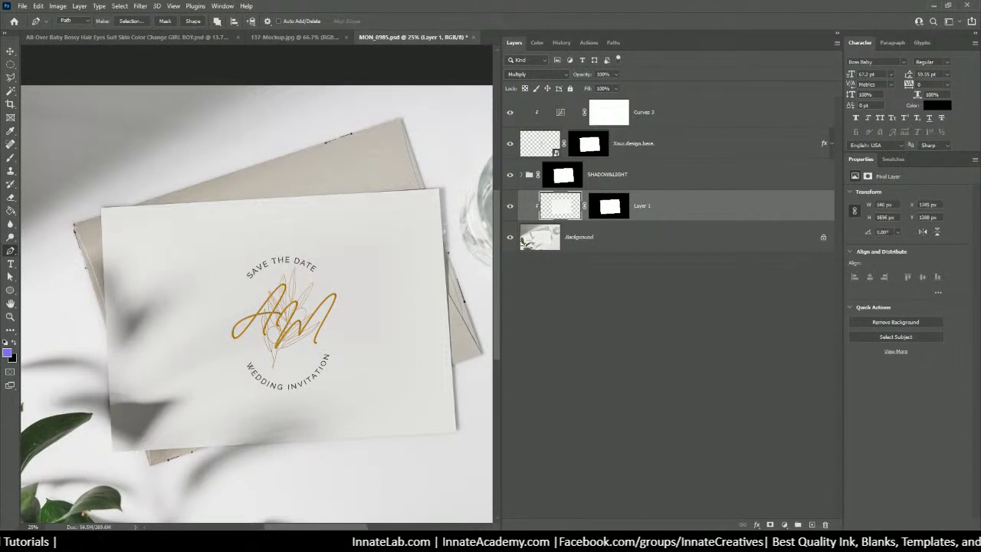
click(75, 230)
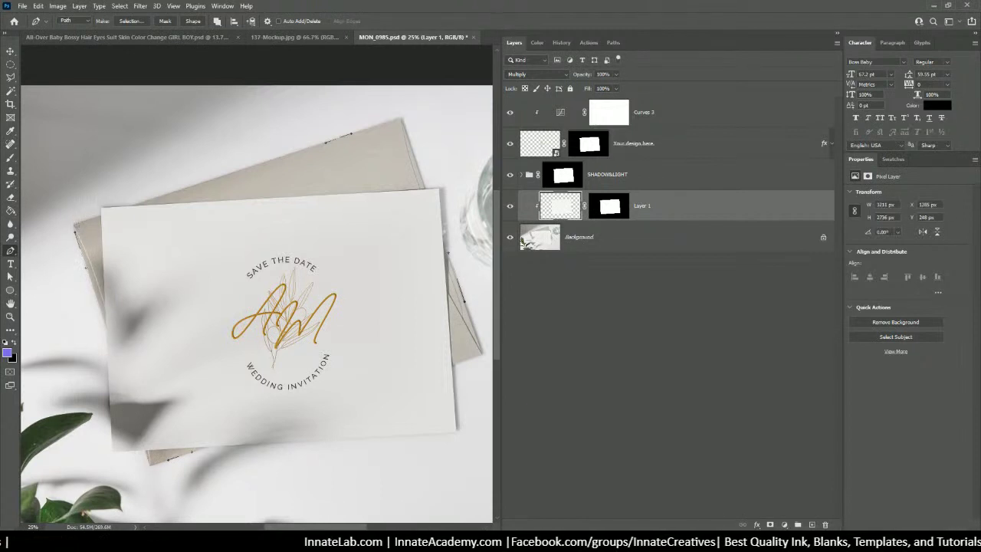
Target the Background layer and convert the envelope path into a selection
click(647, 238)
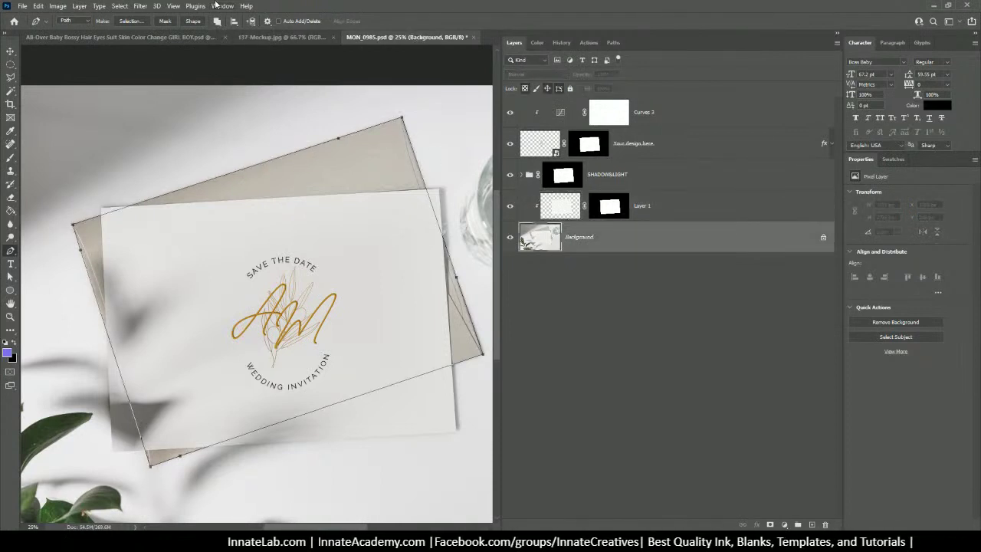
click(134, 24)
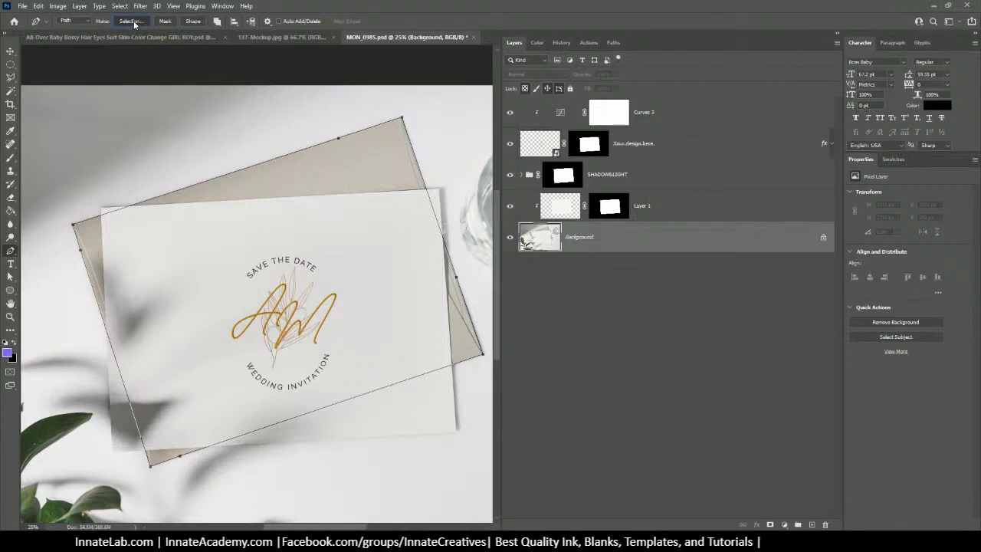
click(460, 114)
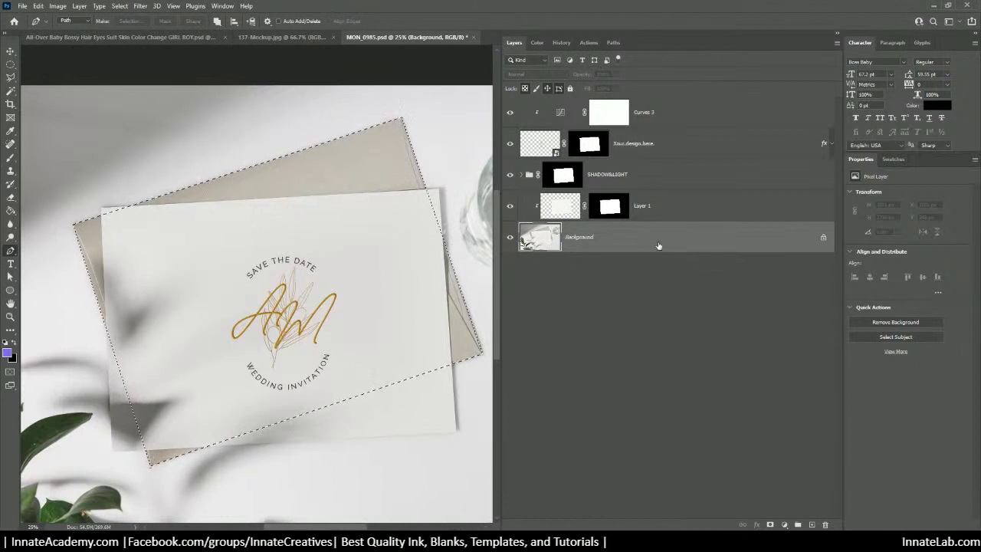
Add a new empty layer, convert the Background into a regular layer named Layer 0, and move the new layer beneath it
click(811, 525)
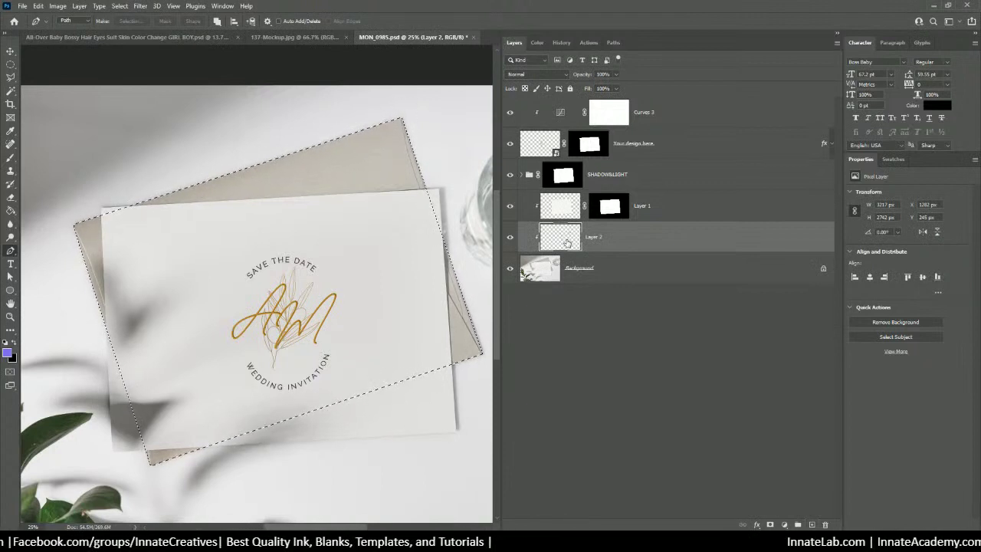
mouse_move(566, 243)
mouse_down()
mouse_move(568, 335)
mouse_move(568, 247)
mouse_up()
double_click(586, 276)
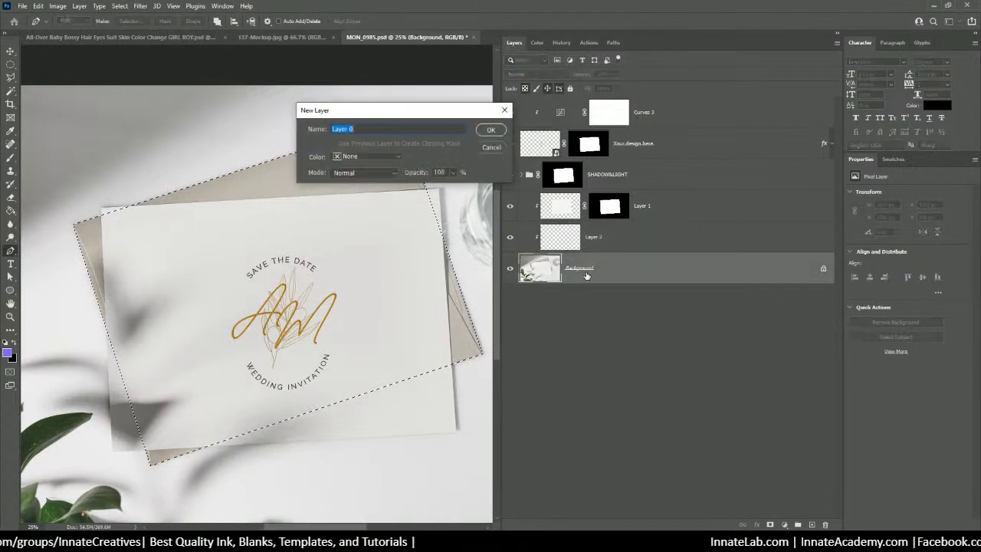
key(Return)
drag(638, 238, 608, 298)
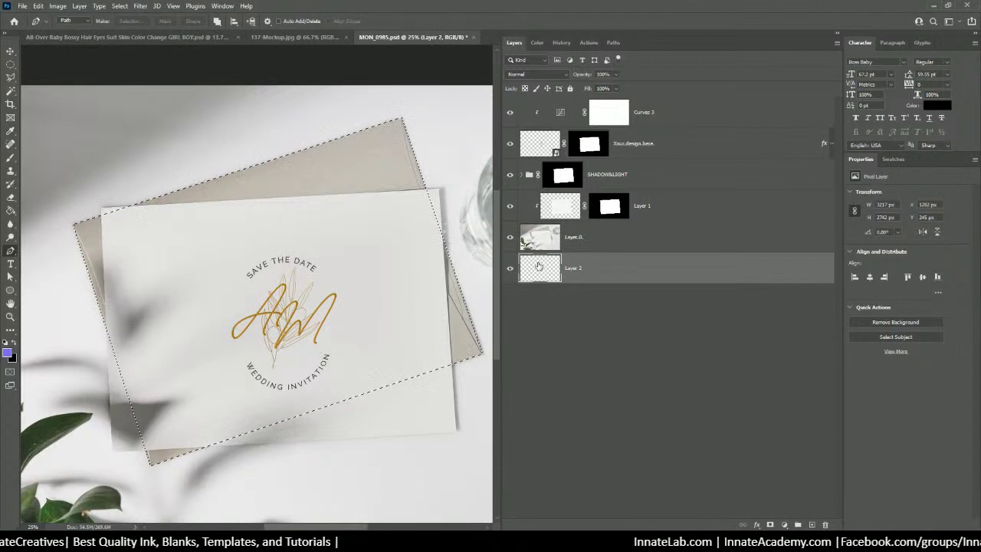
Fill the envelope selection on the bottom layer with white using the Paint Bucket, and hide Layer 0 to check the fill
click(11, 211)
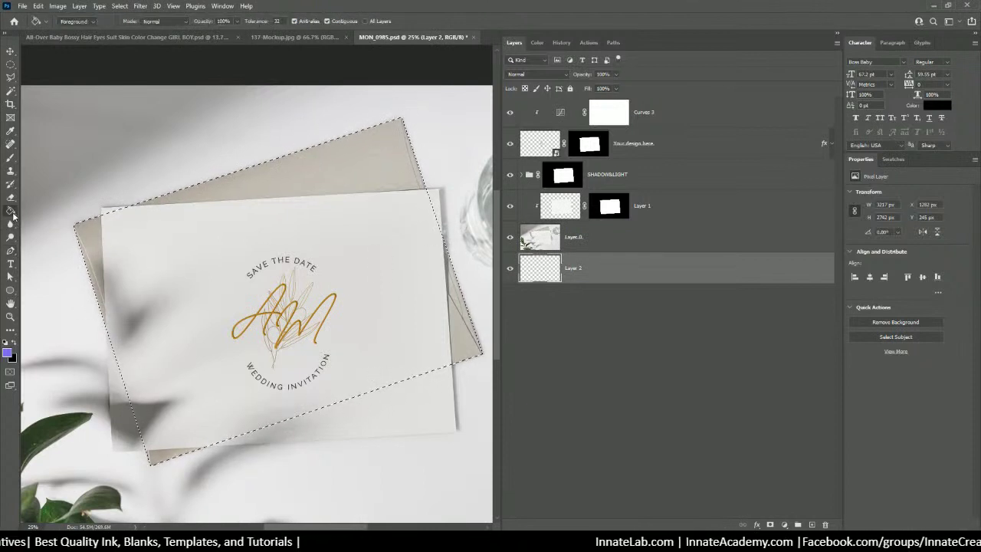
click(5, 342)
click(15, 341)
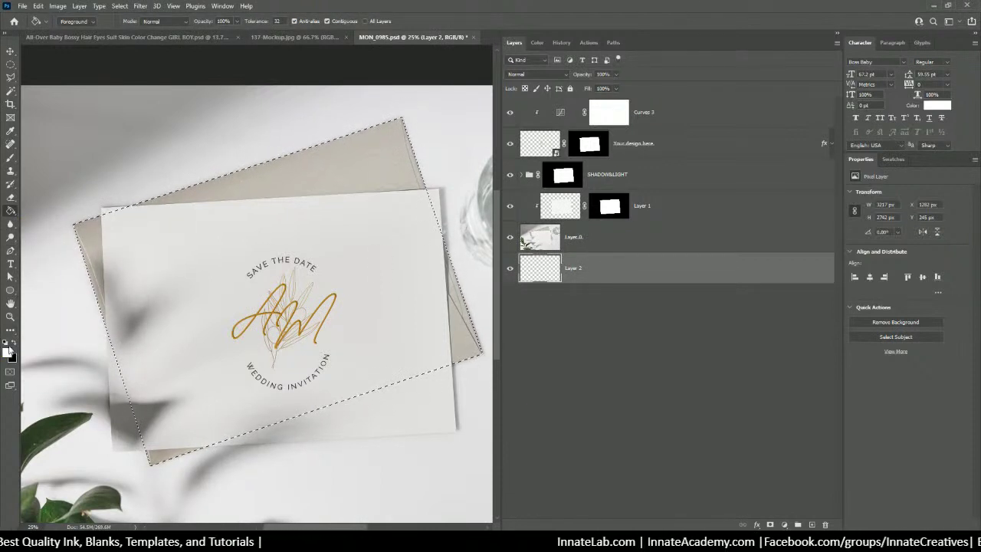
click(325, 148)
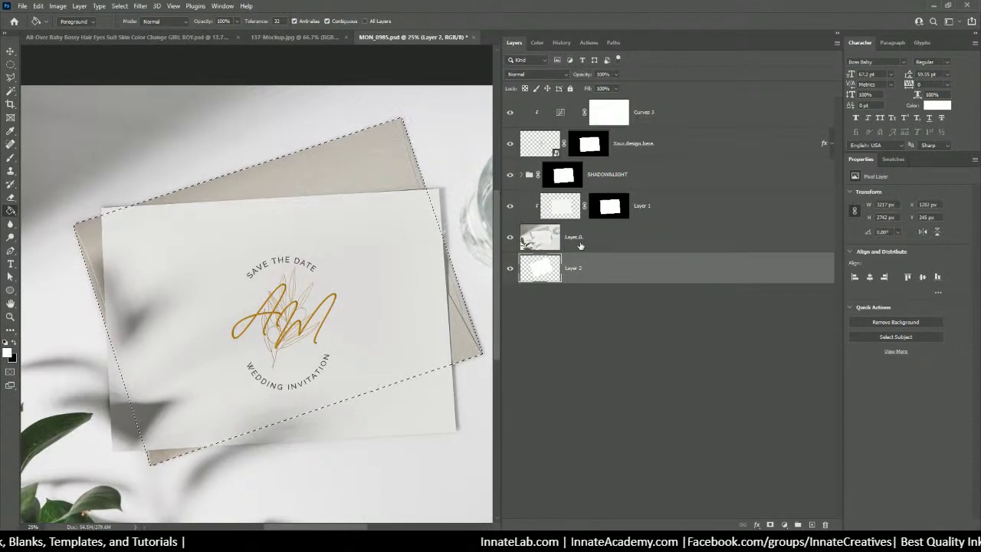
click(538, 241)
click(511, 237)
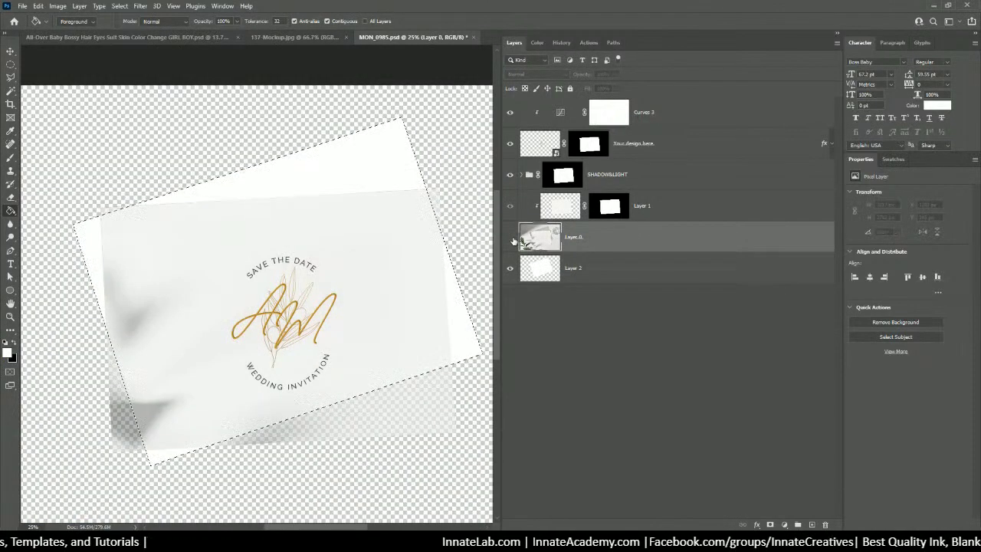
Show Layer 0 again, clip it to the white envelope shape on Layer 2, and clear the selection
click(510, 237)
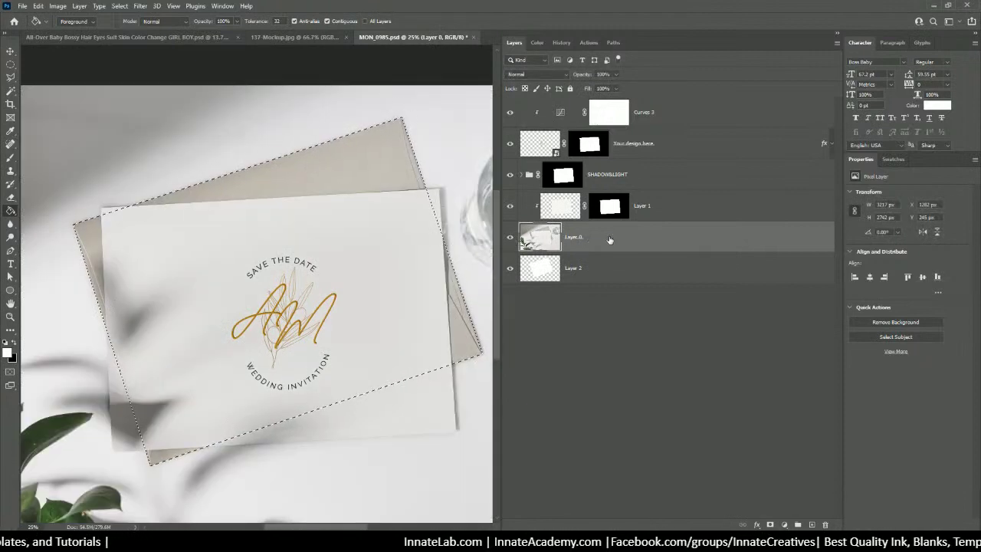
right_click(609, 240)
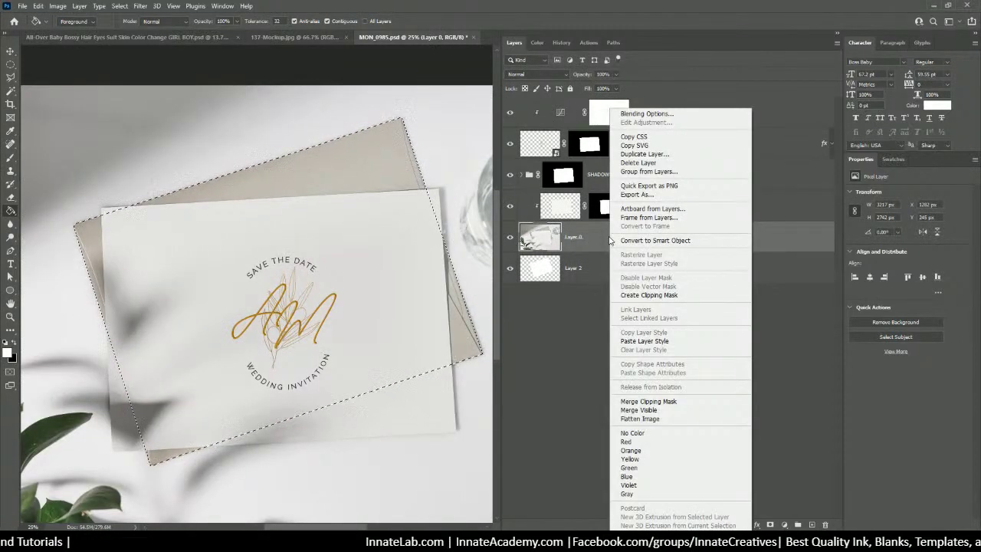
click(645, 295)
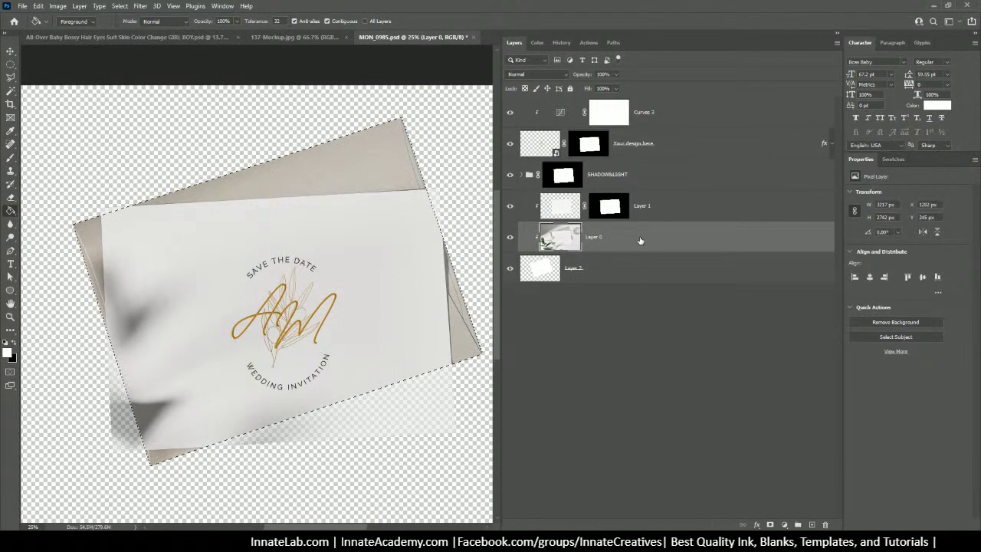
key(ctrl+d)
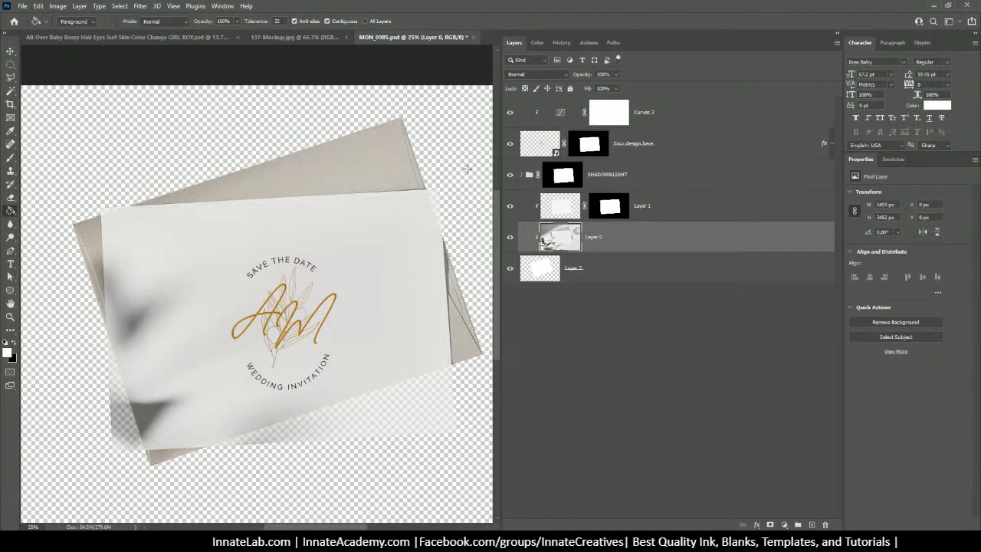
Load Layer 1's card outline as a selection and fill it with white on Layer 2 using the Paint Bucket
ctrl+click(560, 212)
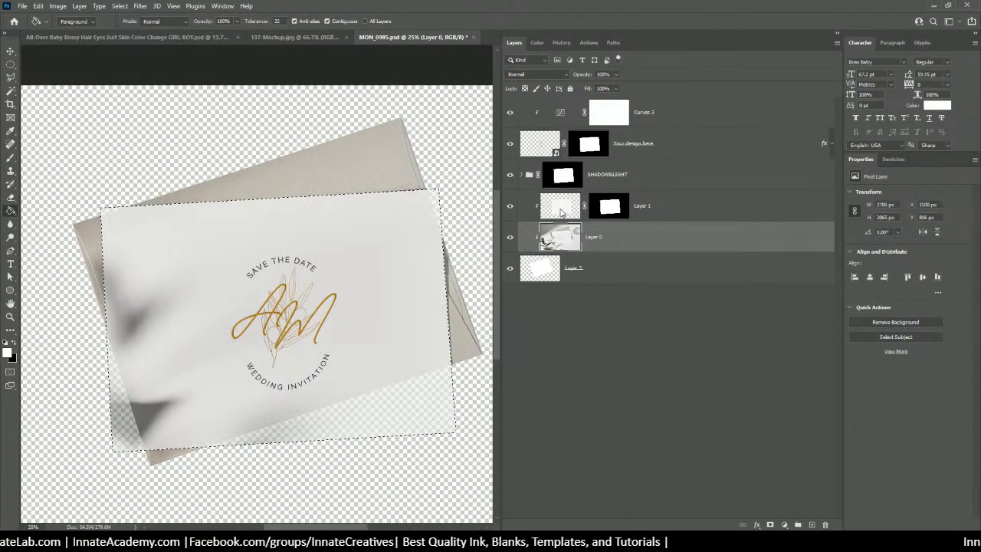
click(541, 274)
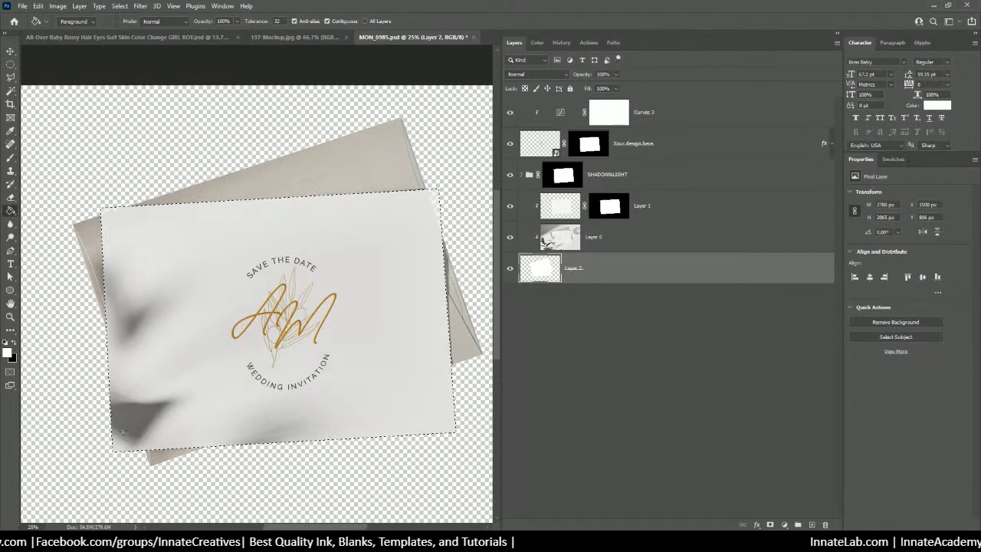
click(118, 340)
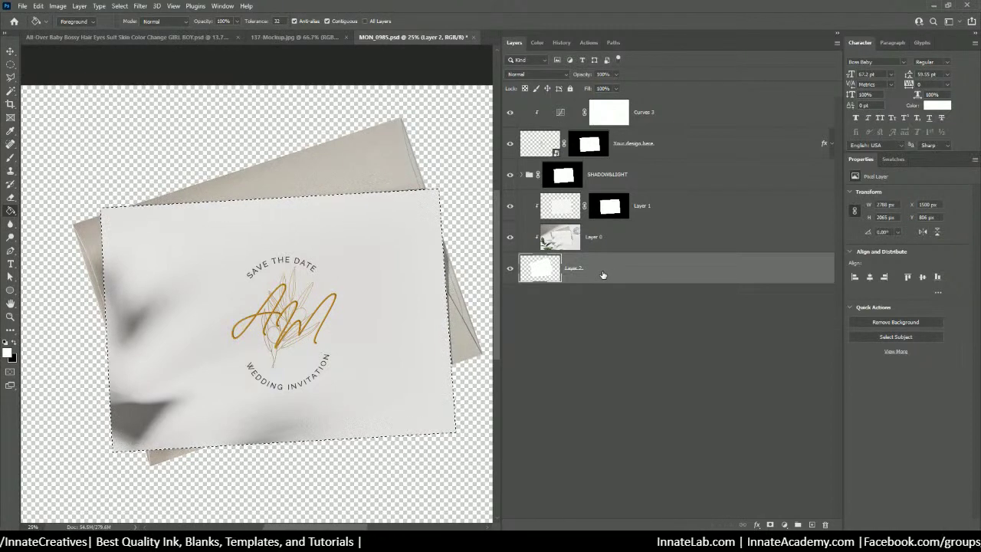
key(Delete)
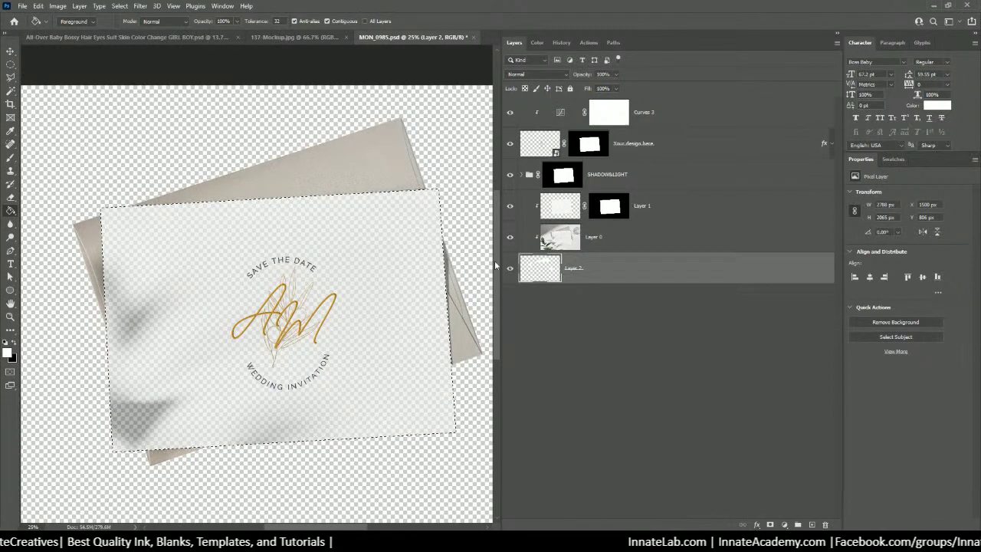
click(359, 250)
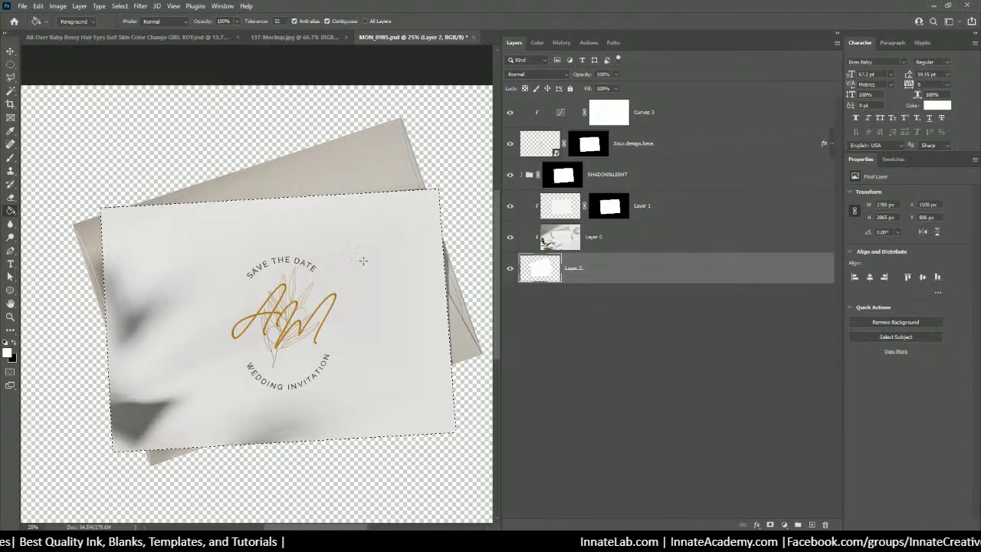
Target Layer 0, reload the card outline from Layer 1 as a selection, and add a layer mask that hides it
click(627, 245)
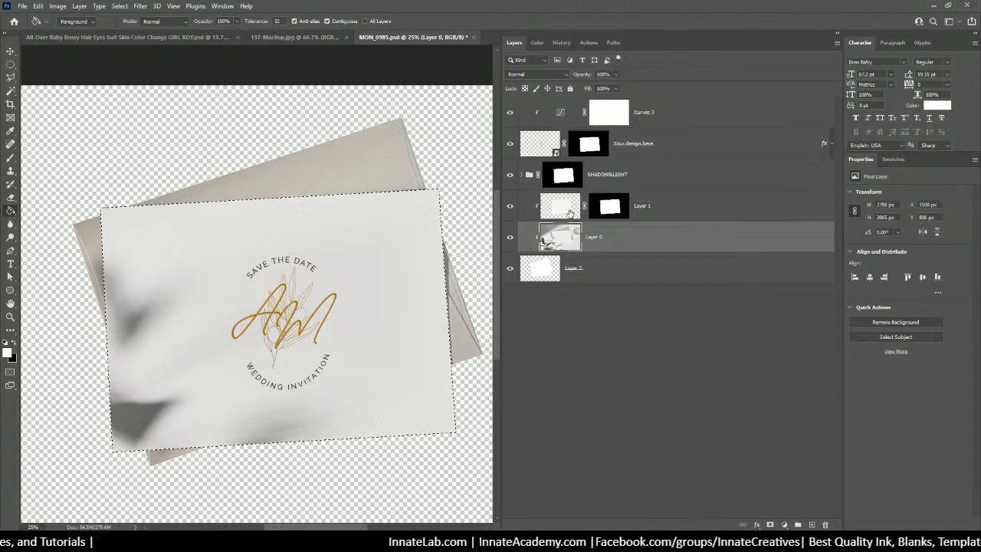
key(ctrl+d)
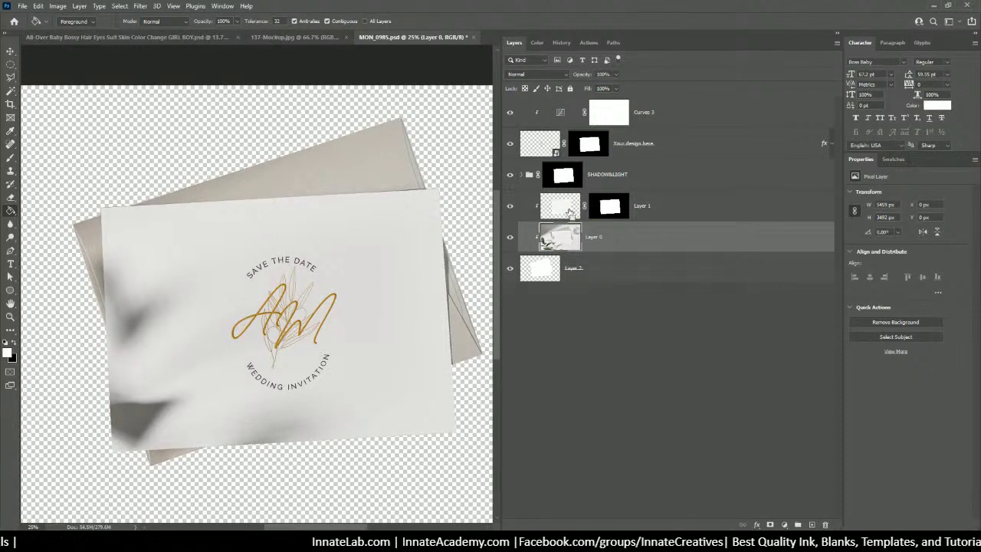
ctrl+click(553, 209)
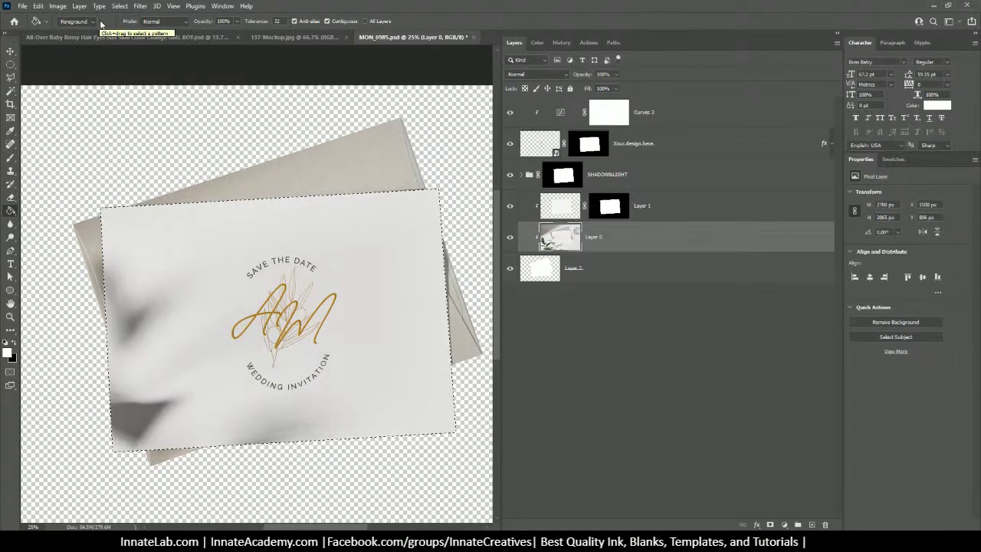
click(78, 5)
mouse_move(118, 166)
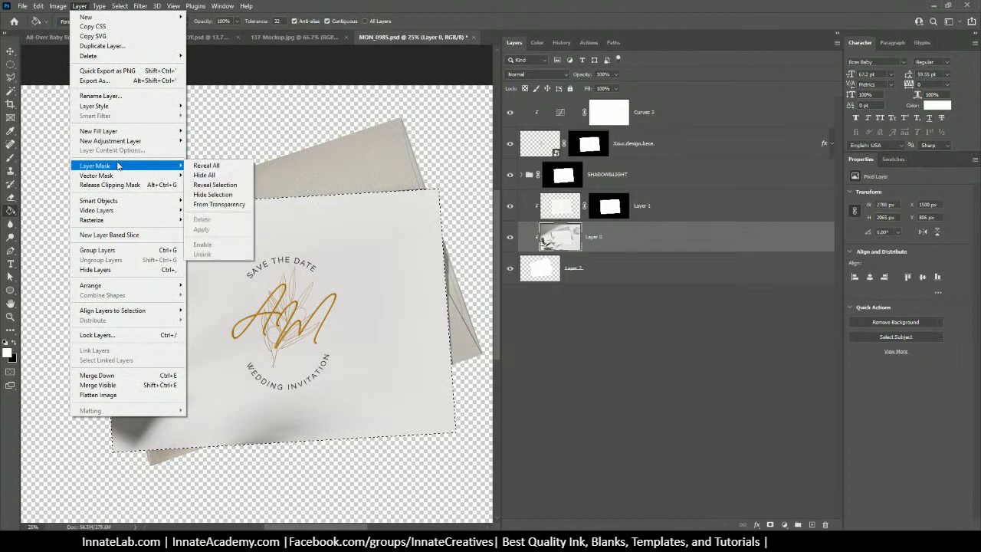
click(197, 195)
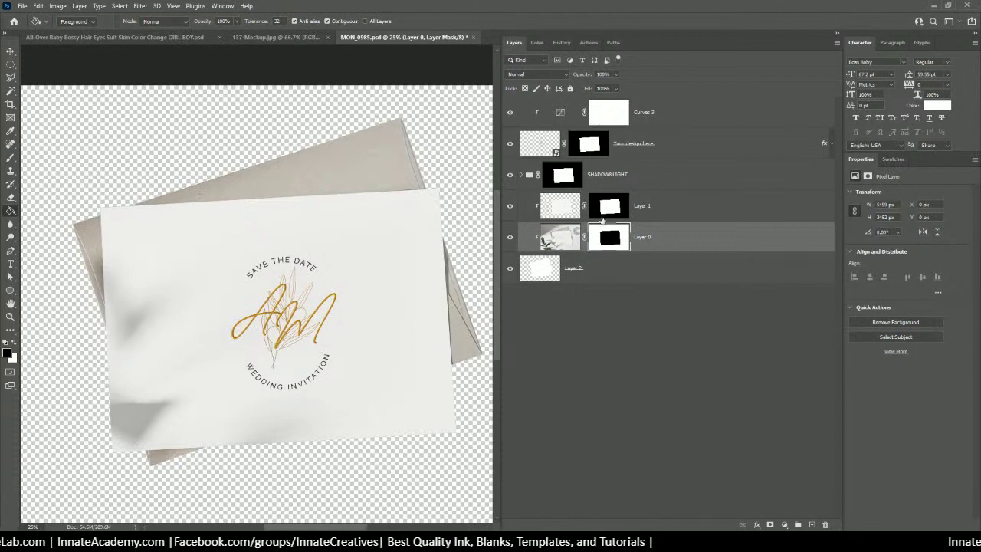
Toggle Layer 0's visibility to check its new mask against the layers below, and inspect Layer 1
click(510, 241)
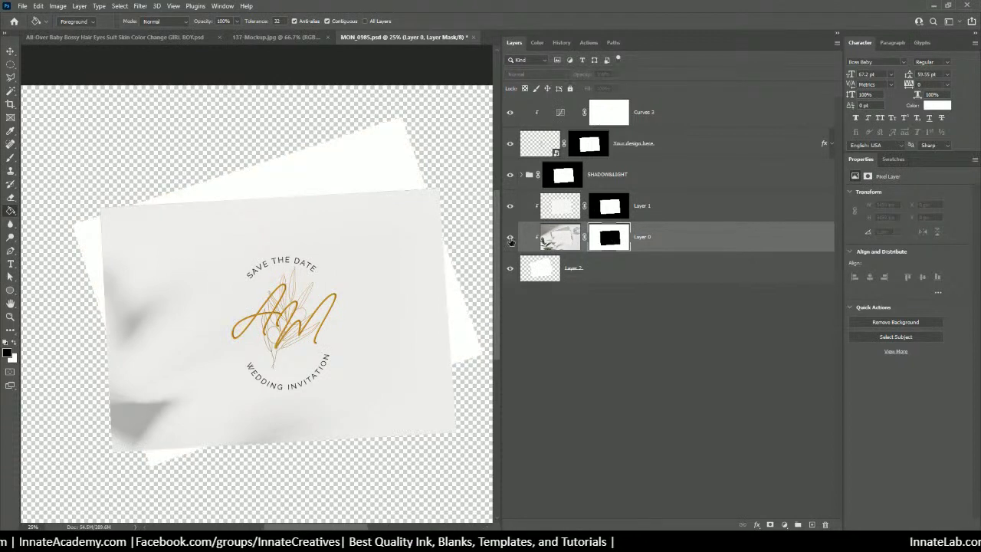
click(510, 241)
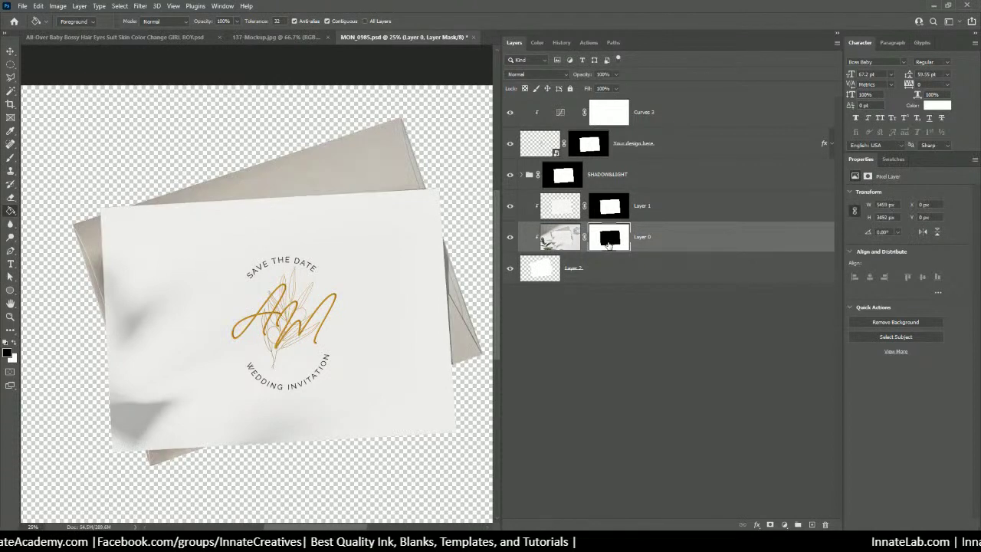
click(608, 243)
click(567, 242)
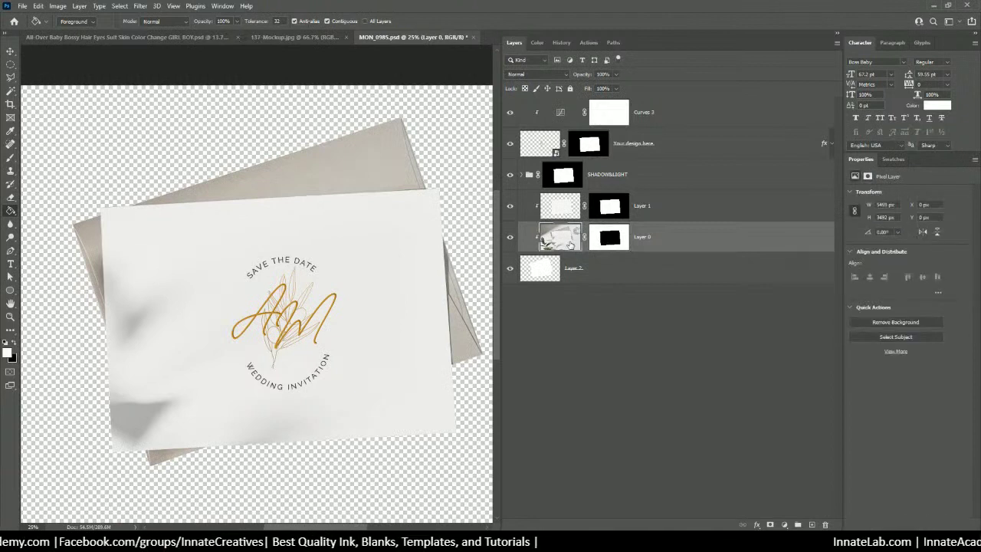
click(554, 214)
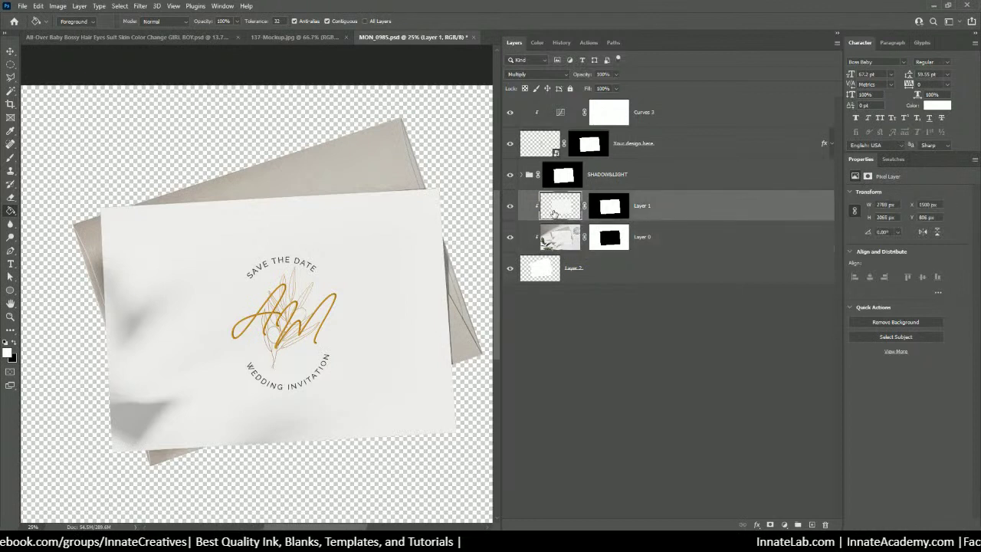
Hide the Your design here layer and toggle the SHADOW&LIGHT group to compare the card, leaving the group hidden
click(529, 145)
click(507, 146)
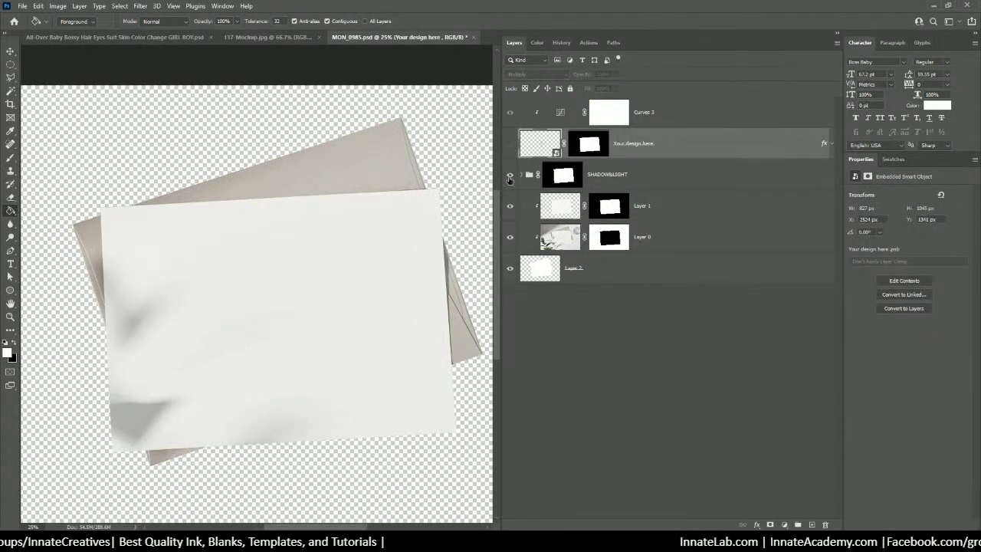
click(509, 177)
click(510, 176)
click(510, 178)
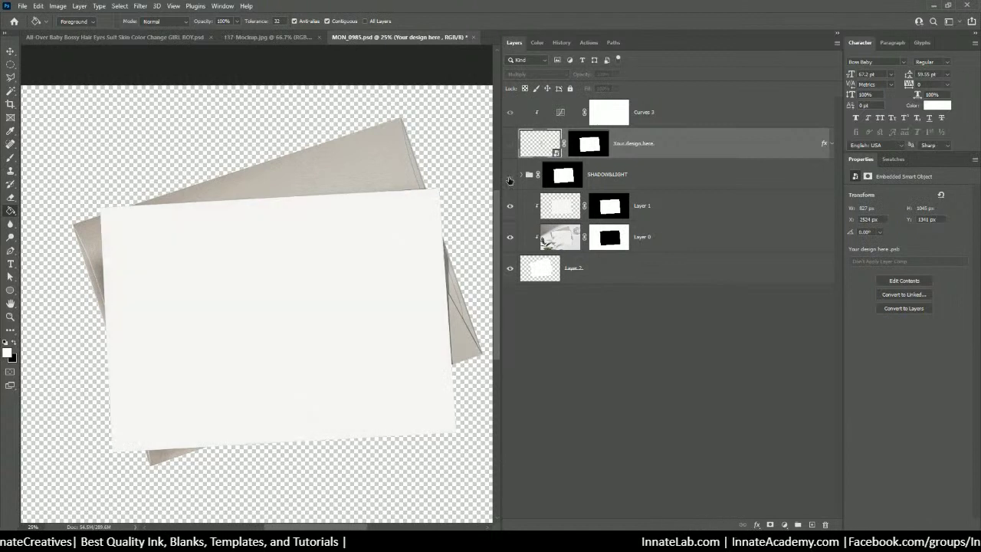
click(510, 178)
click(509, 177)
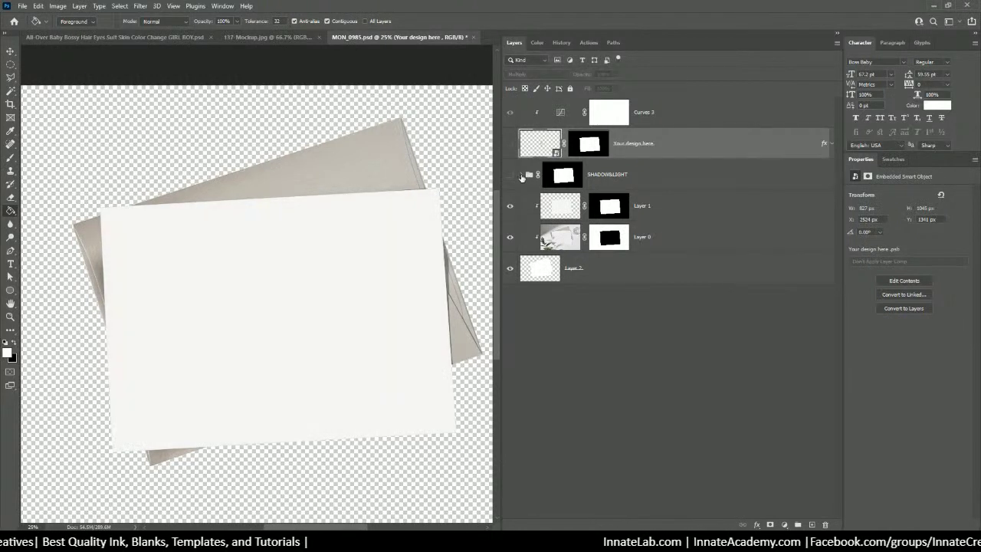
Expand the SHADOW&LIGHT group to check its layers, and delete the group with its contents
click(521, 176)
click(656, 250)
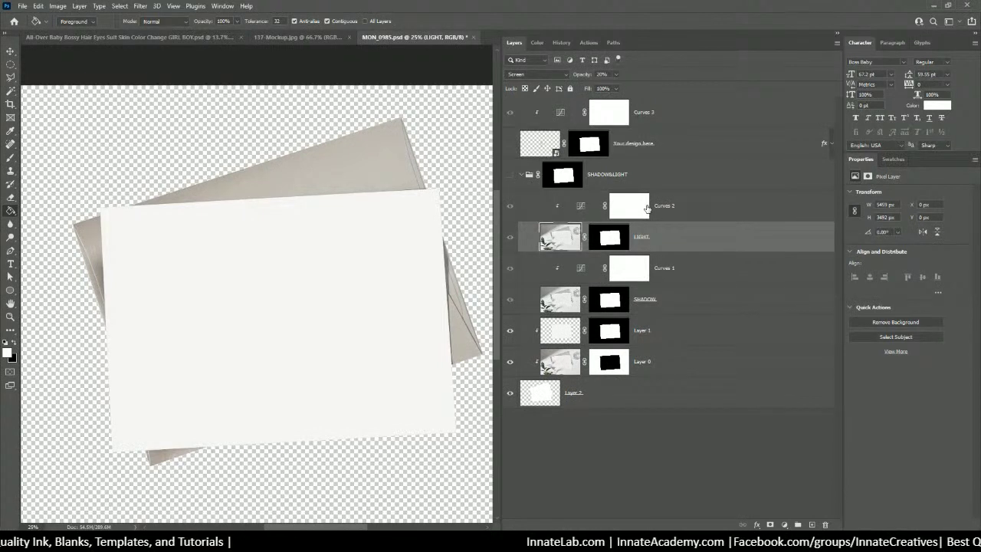
click(562, 175)
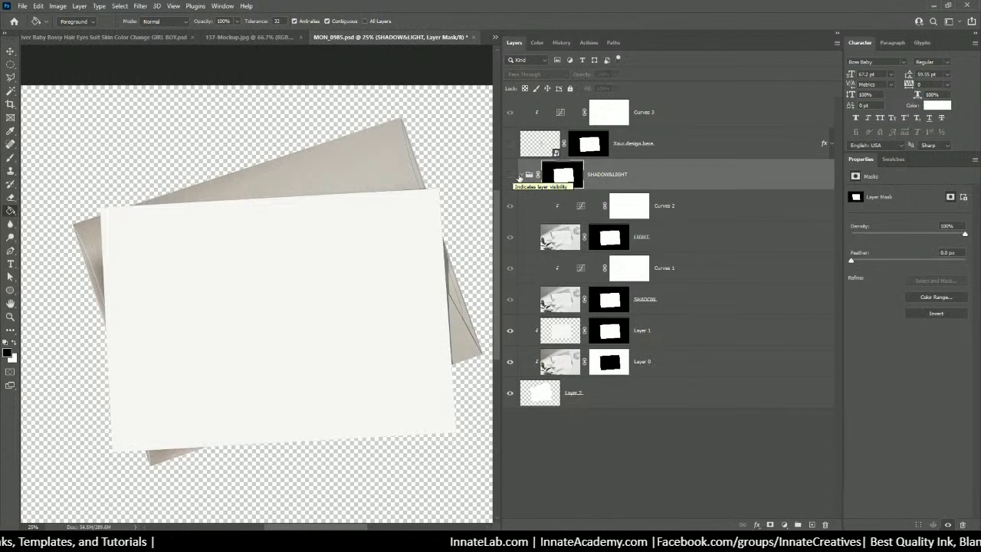
click(510, 176)
click(511, 176)
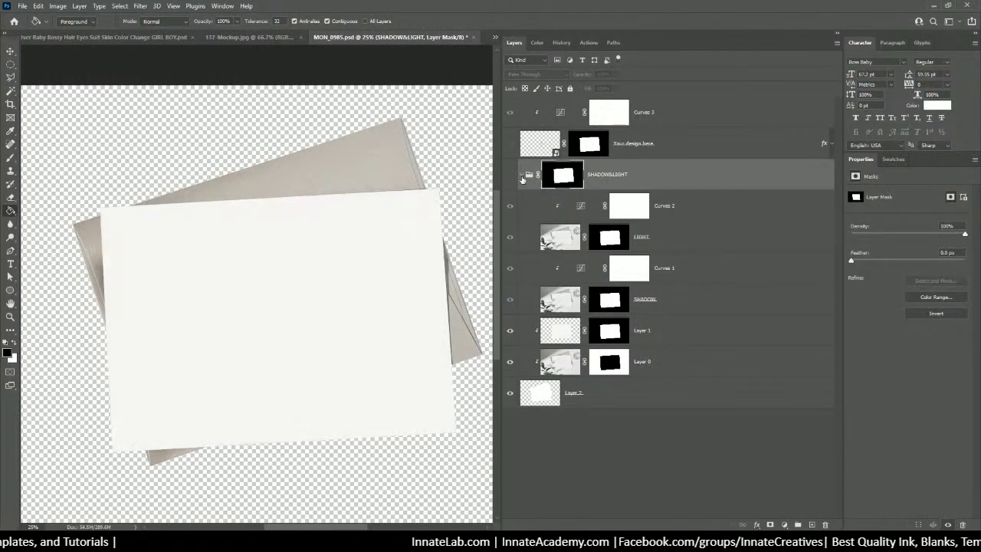
click(612, 178)
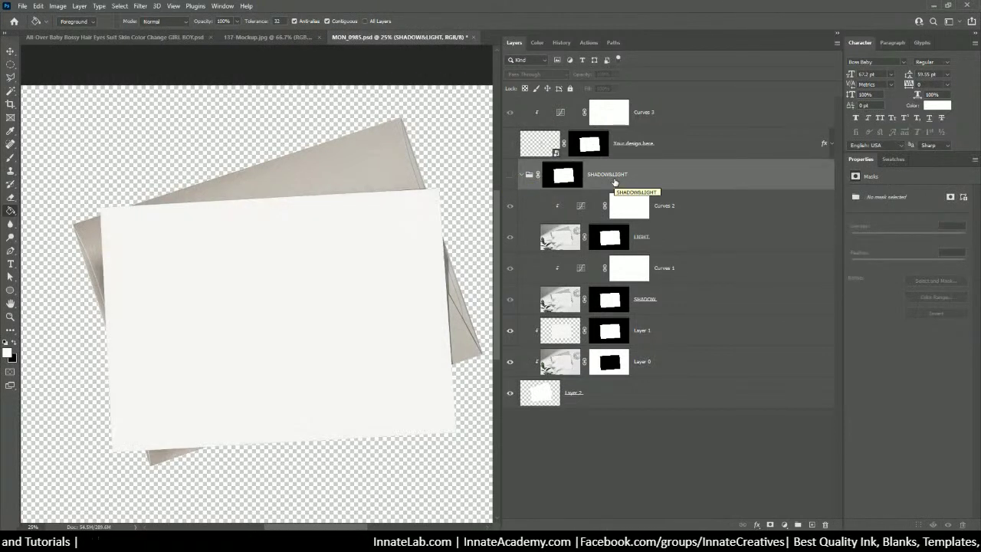
key(Delete)
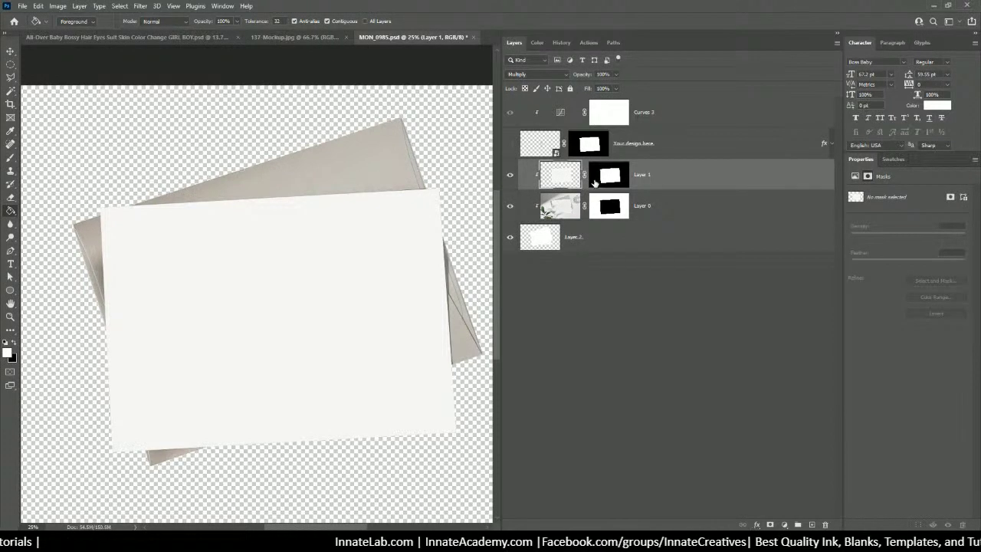
Toggle the Your design here layer on and off to check the card without the shadow group
click(658, 149)
click(510, 144)
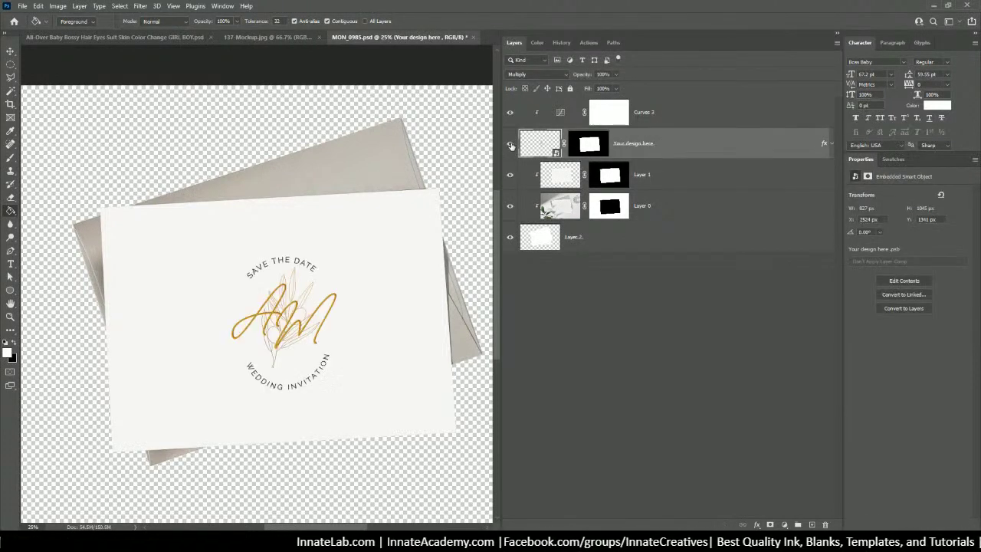
click(511, 144)
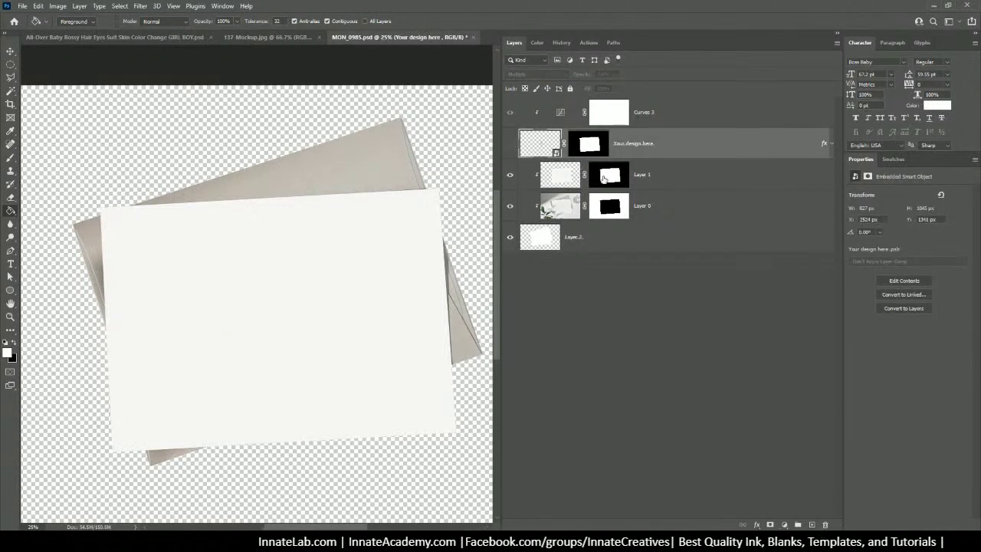
Add a Solid Color fill layer of ff0000 directly above Layer 2, clipped to it
click(648, 217)
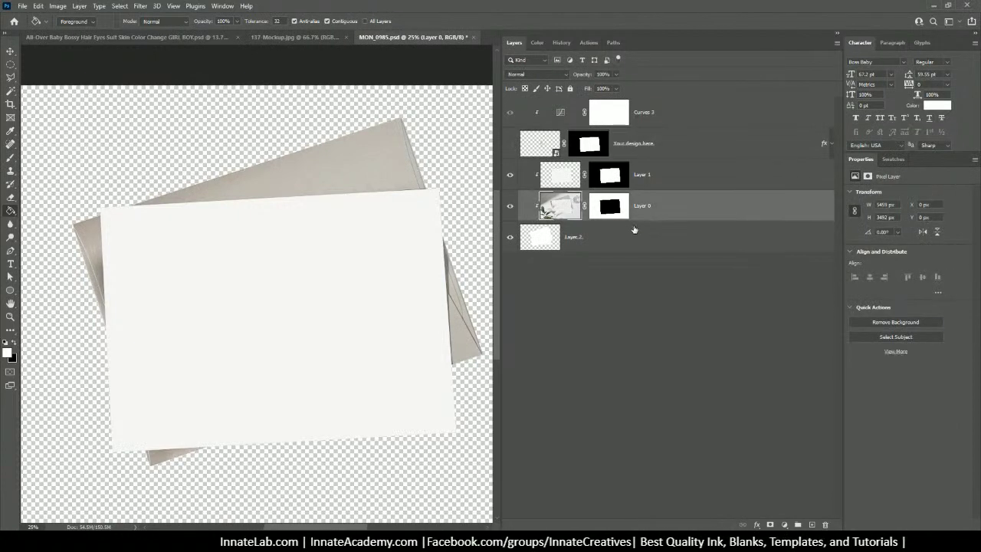
click(635, 236)
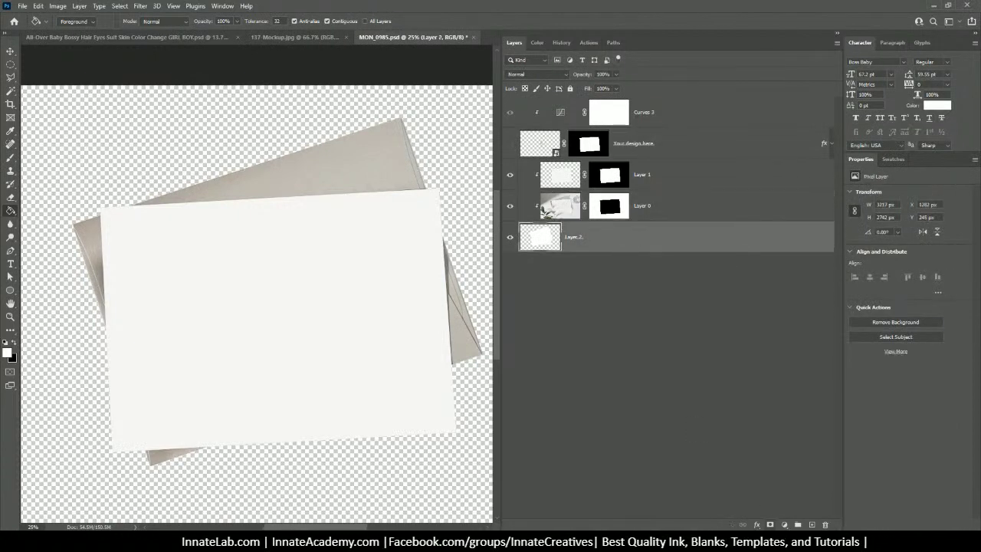
click(783, 524)
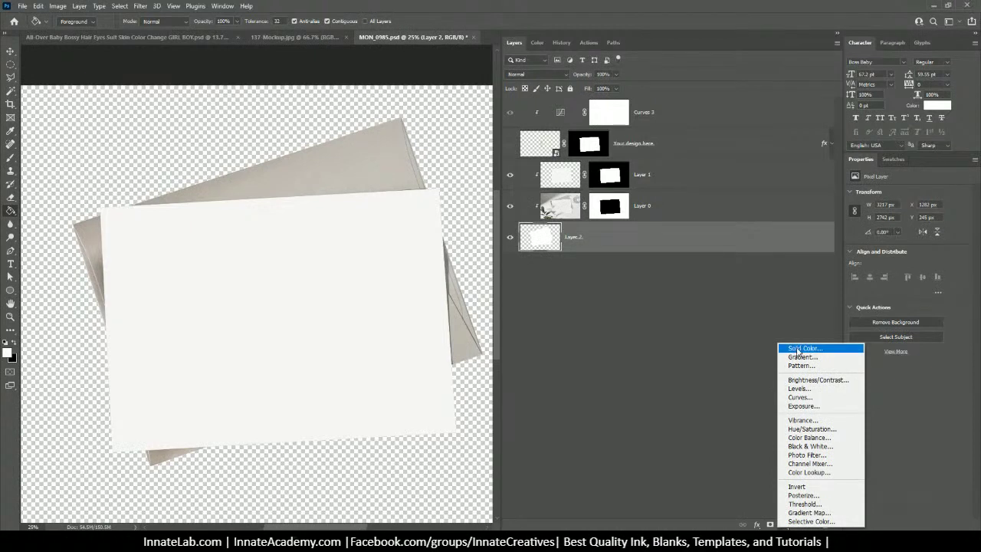
click(797, 348)
text(ff0000)
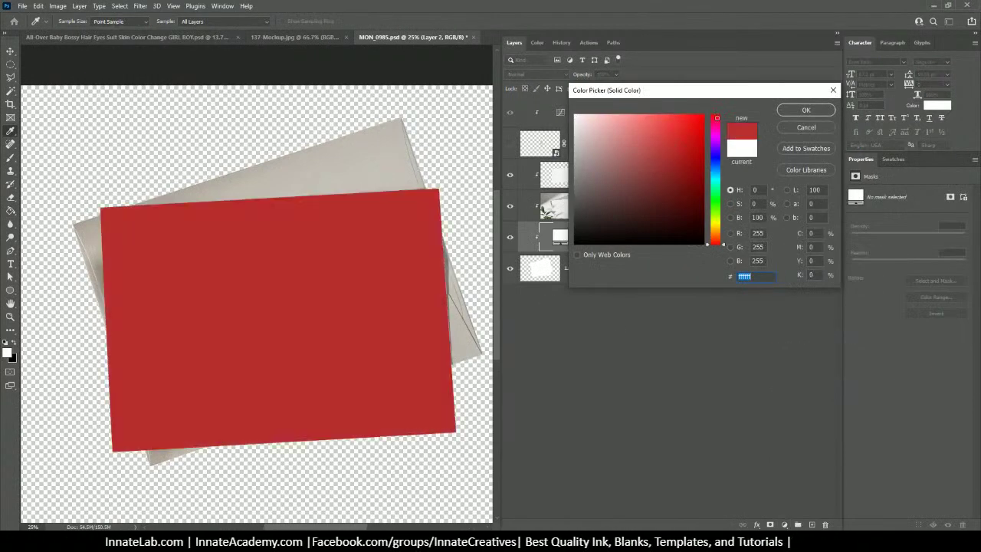
click(795, 113)
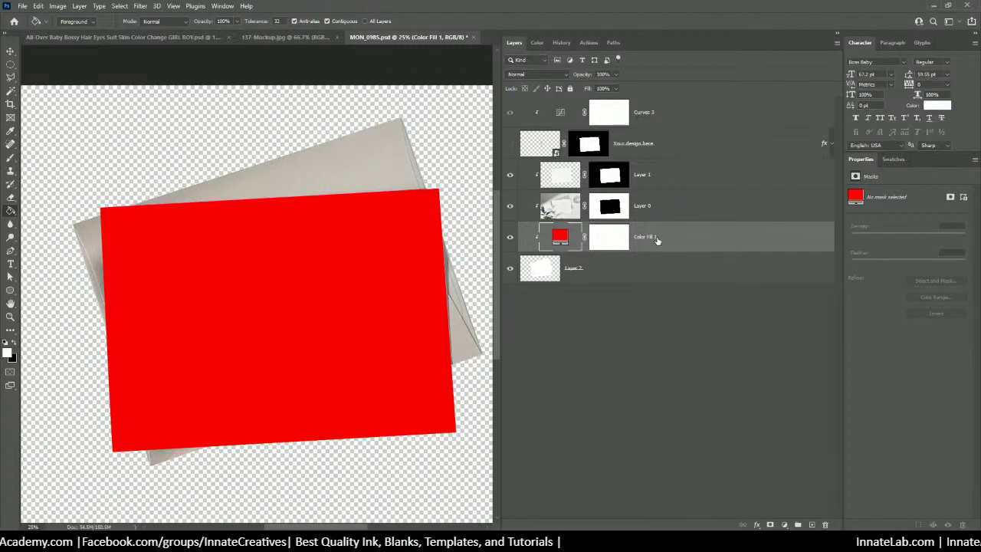
click(542, 276)
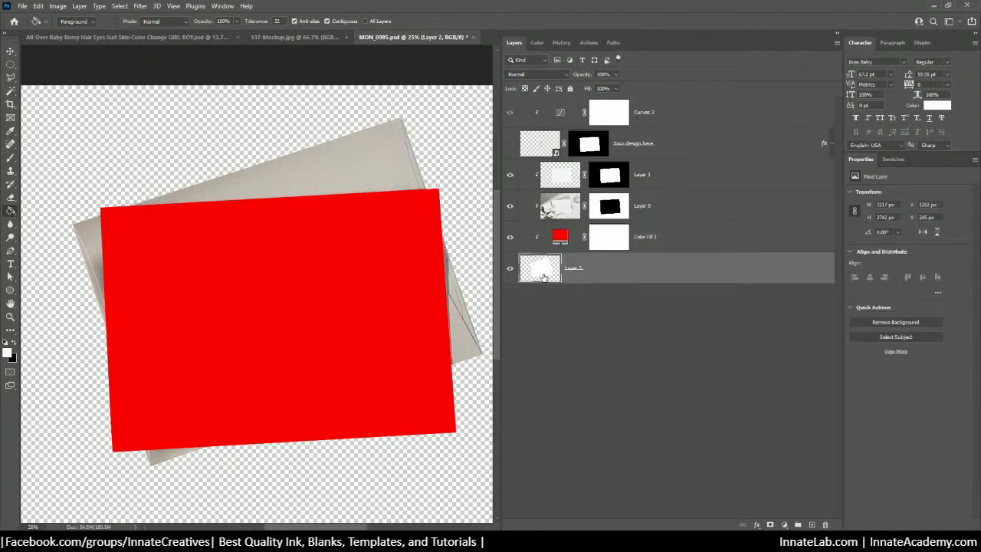
click(563, 239)
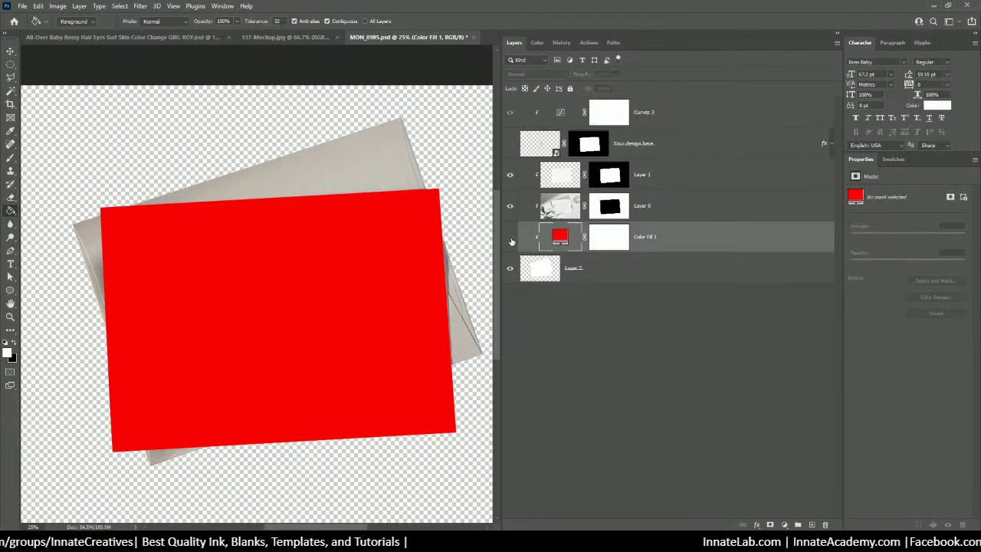
Delete the layer mask of the red Color Fill 1 layer, keeping the fill clipped directly above Layer 2
click(510, 239)
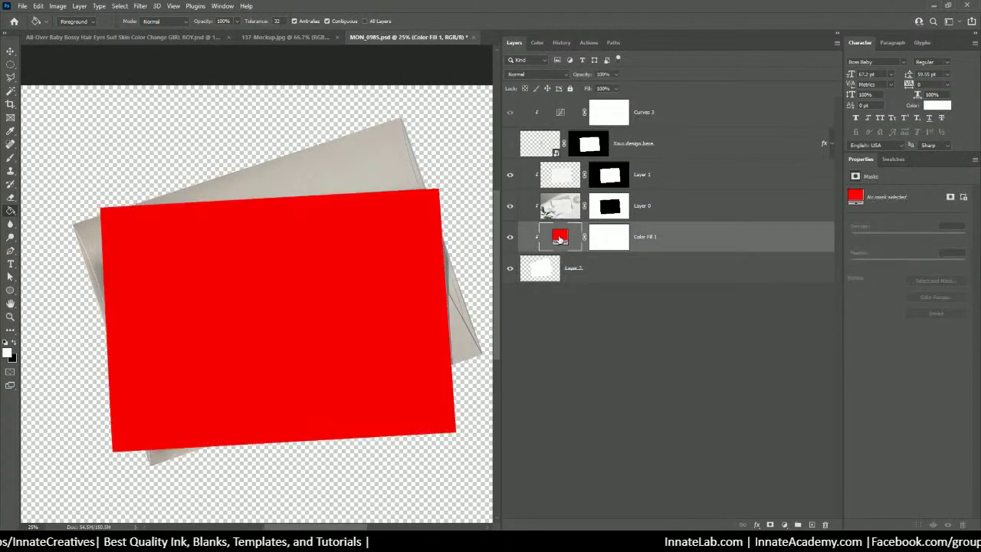
drag(559, 239, 561, 292)
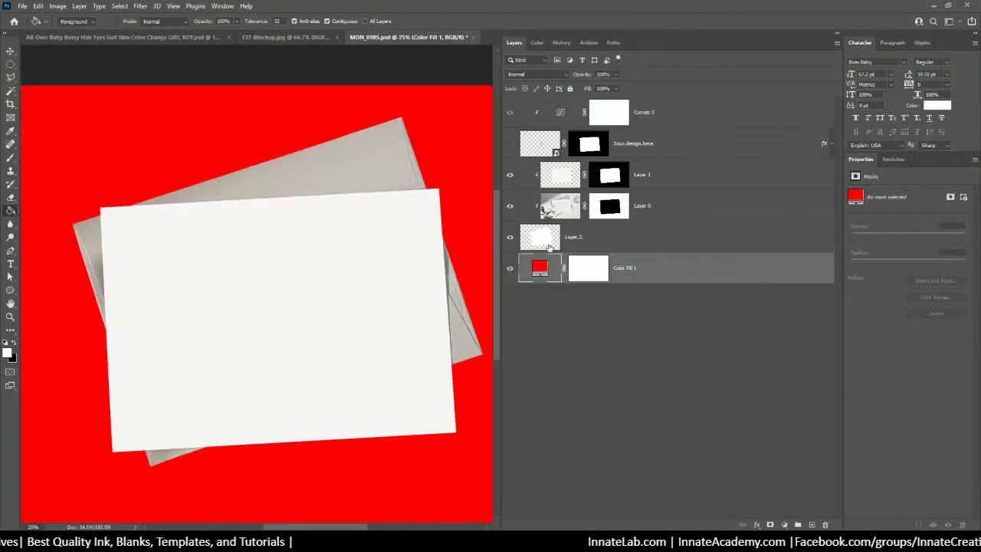
click(586, 272)
right_click(586, 273)
click(603, 280)
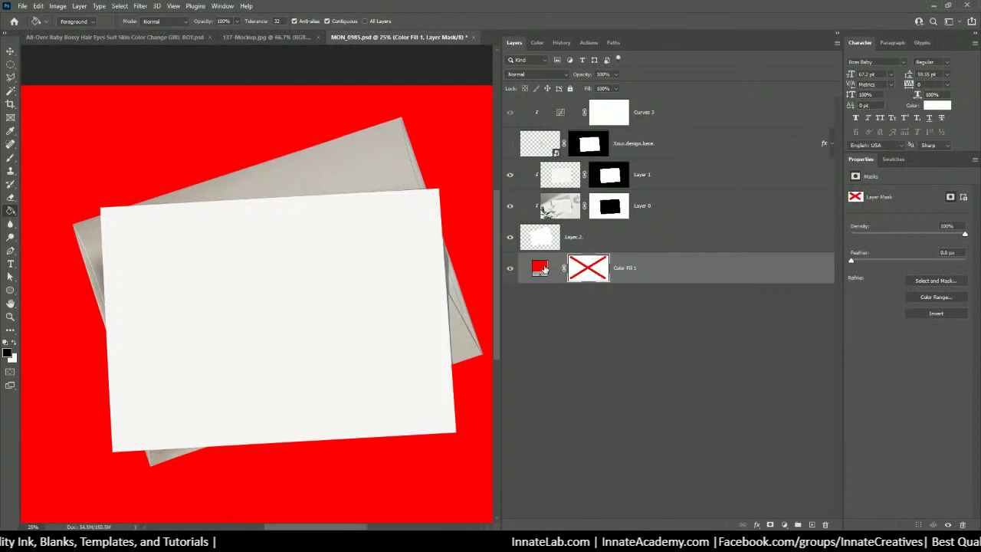
right_click(599, 276)
click(618, 296)
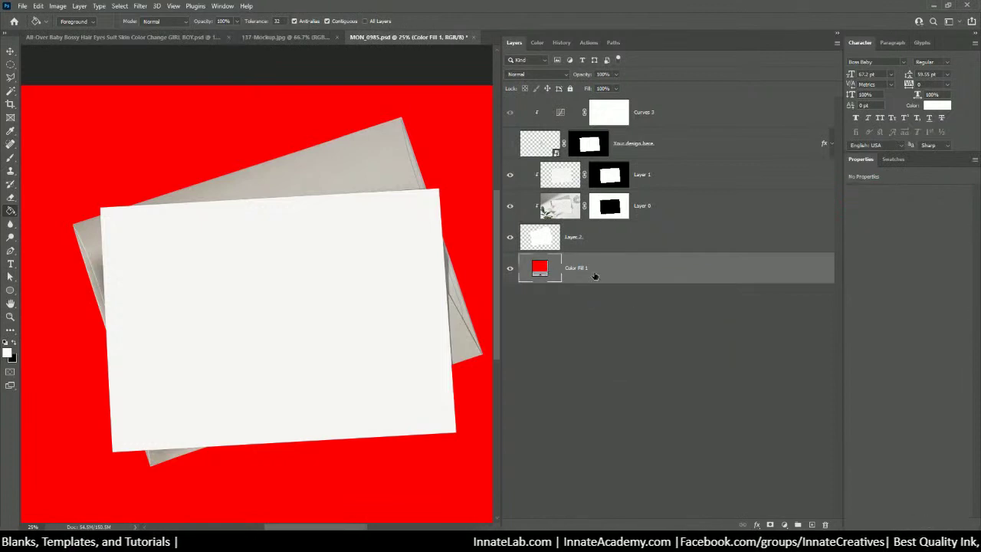
drag(595, 275, 563, 235)
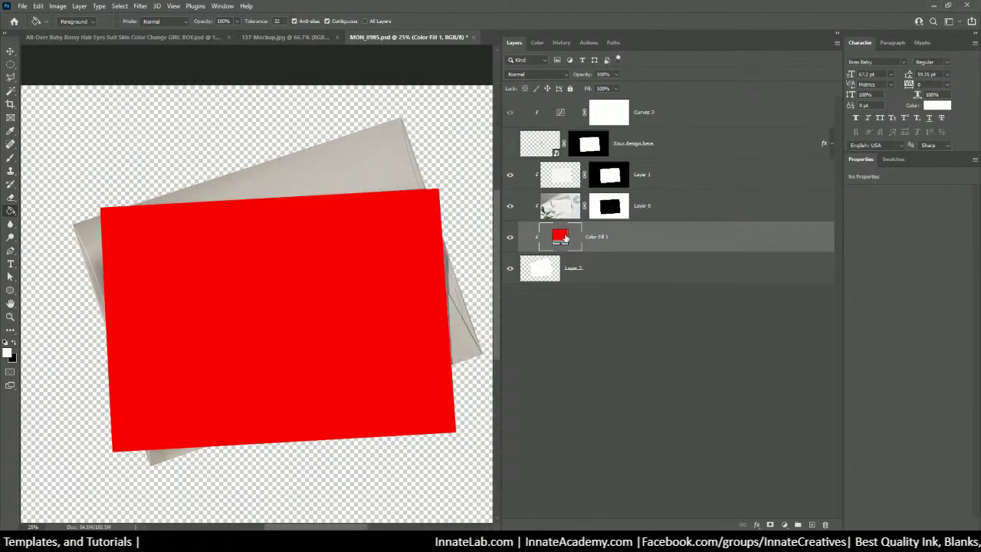
Toggle the visibility of Layer 0 to check the envelope, and hide Layer 1
click(538, 267)
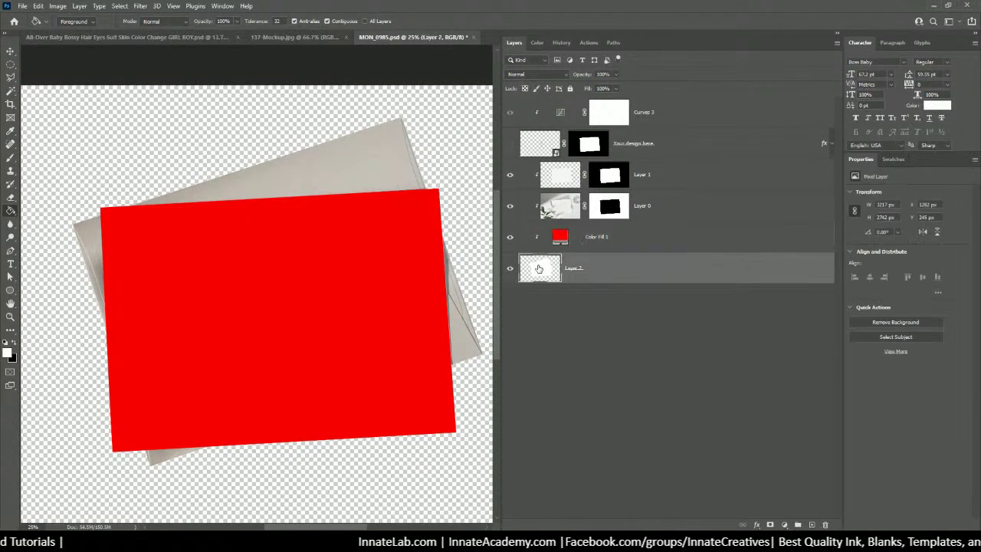
click(510, 209)
click(510, 207)
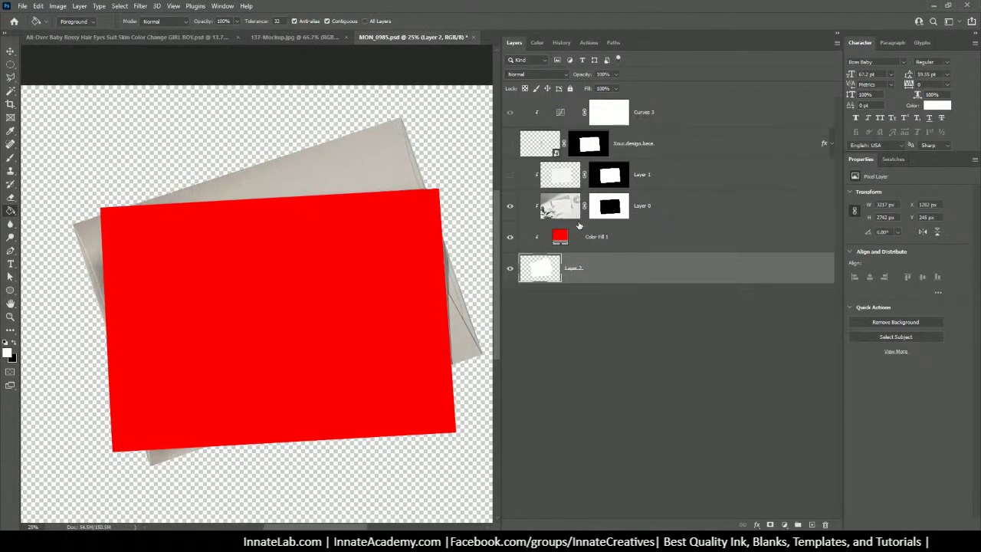
drag(606, 245, 586, 198)
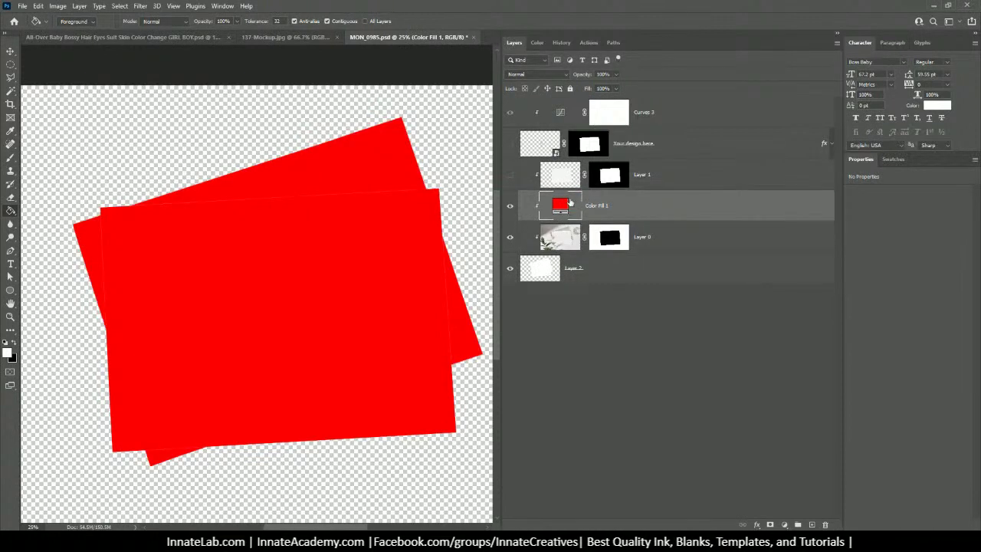
click(613, 239)
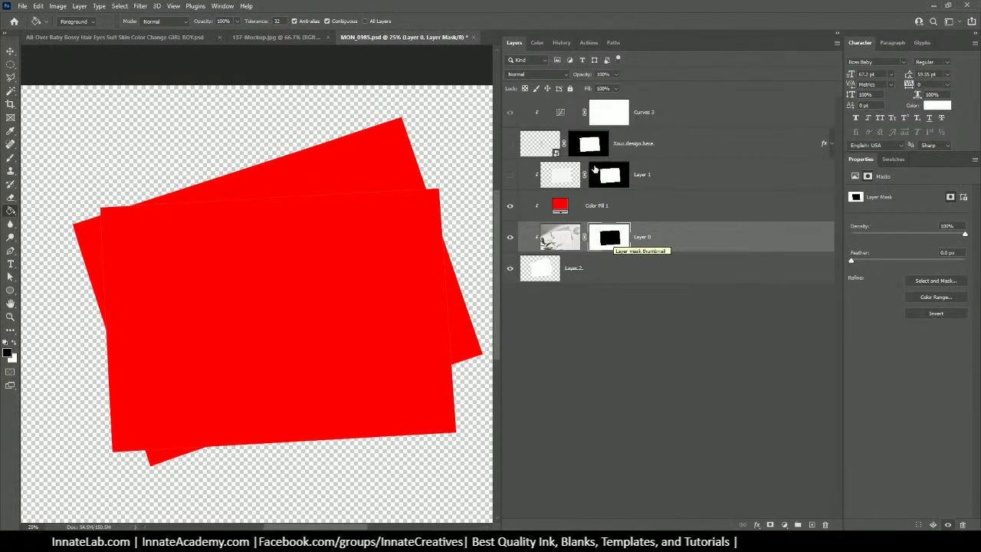
click(608, 177)
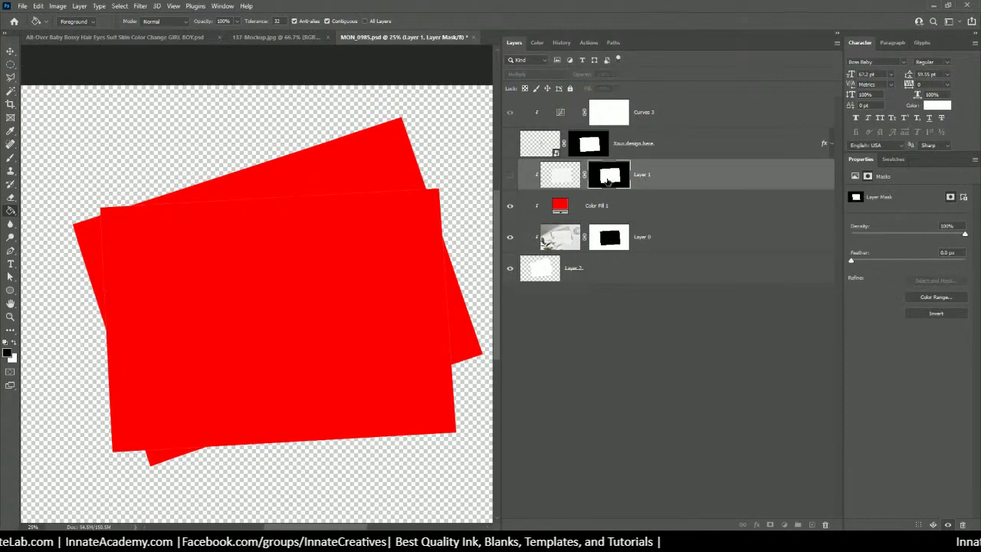
alt+click(608, 178)
key(ctrl+z)
key(ctrl+z)
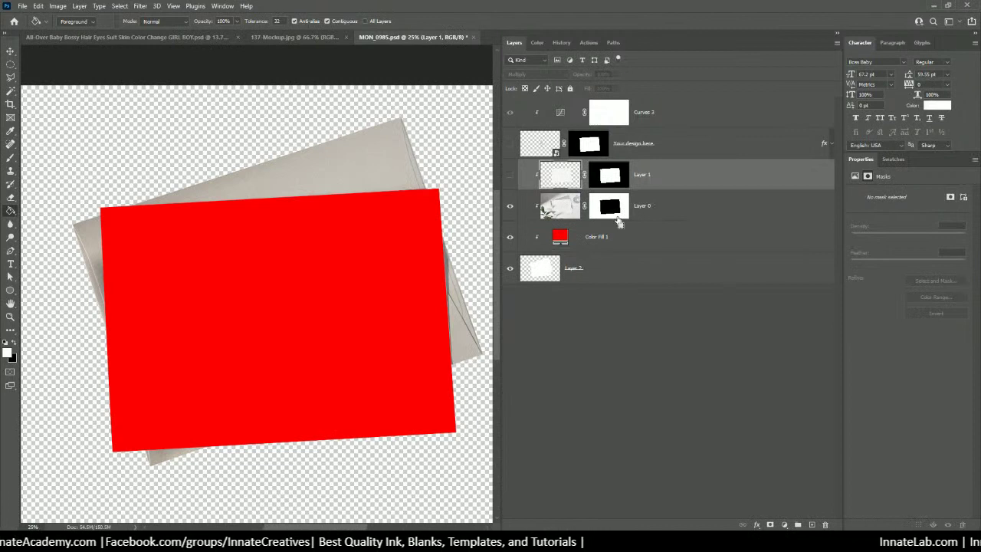
Move Color Fill 1 directly above Layer 0 and copy Layer 0's mask onto it to limit the colour to the envelope
drag(632, 236, 613, 200)
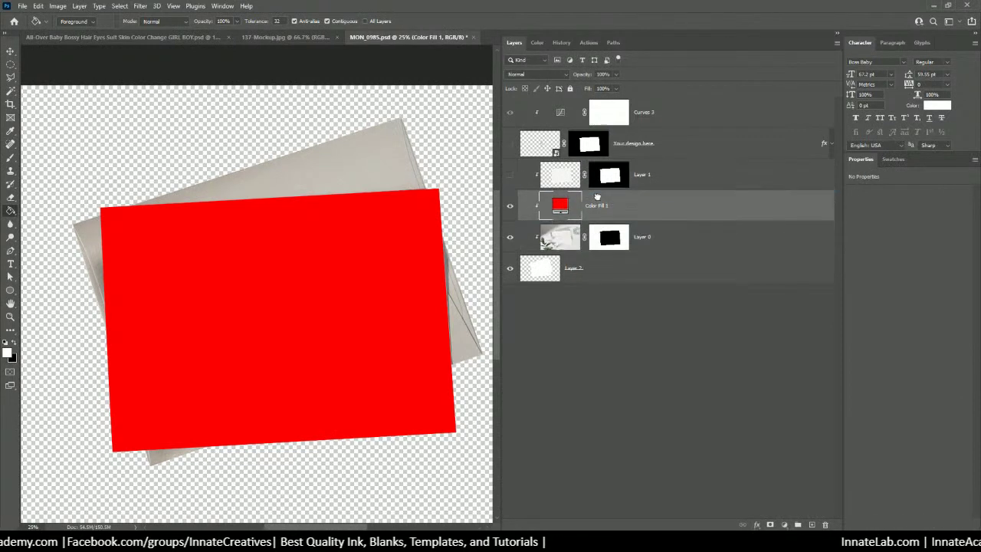
click(608, 243)
drag(608, 246, 598, 207)
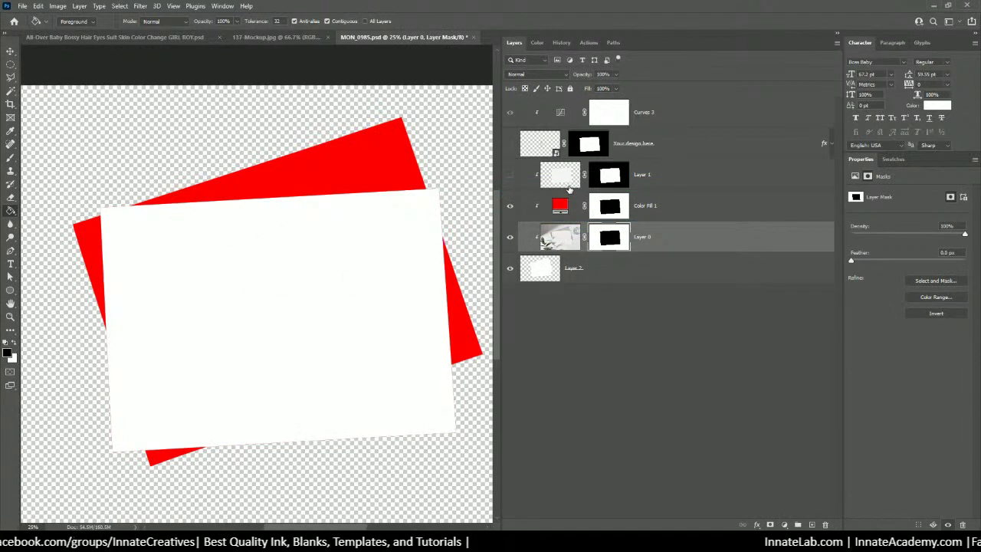
Set the blend mode of Color Fill 1 to Color
click(563, 207)
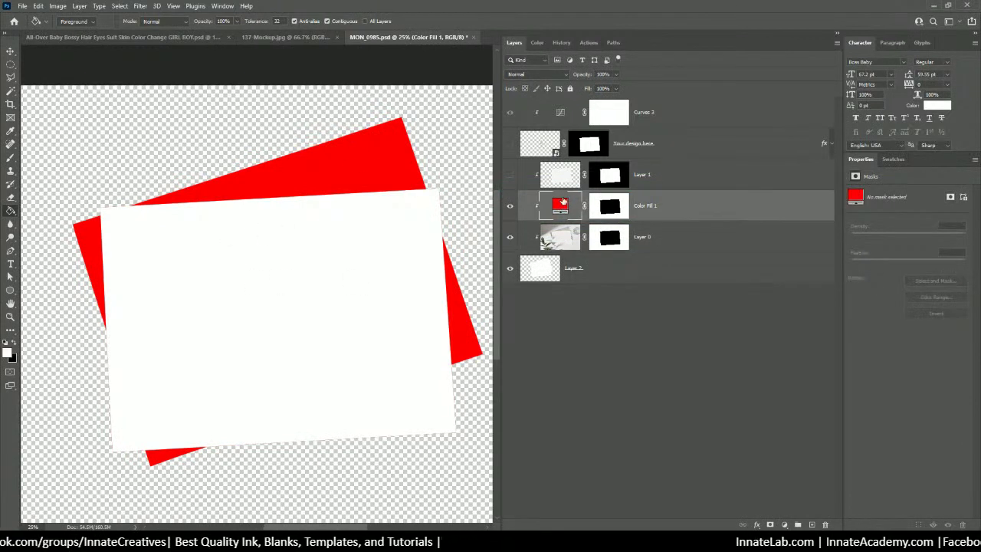
click(530, 74)
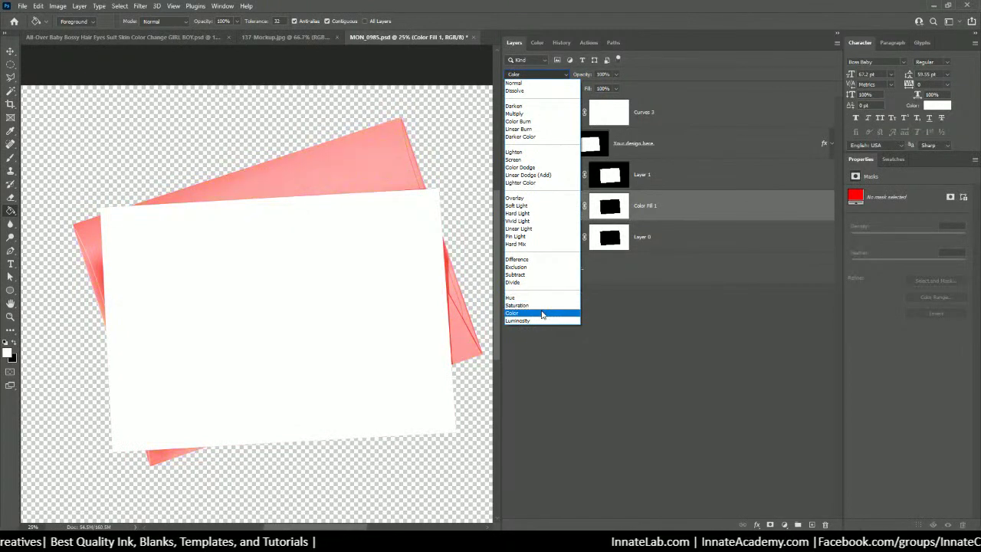
click(542, 313)
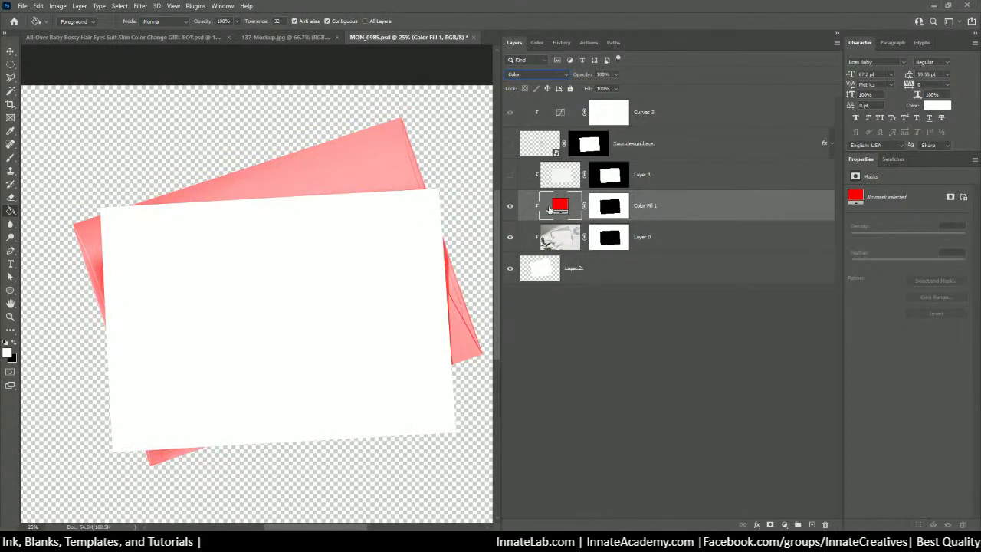
Add a clipped Curves adjustment above Layer 0 and darken the envelope with curve points at about input 175, output 94 and input 134, output 19
click(662, 235)
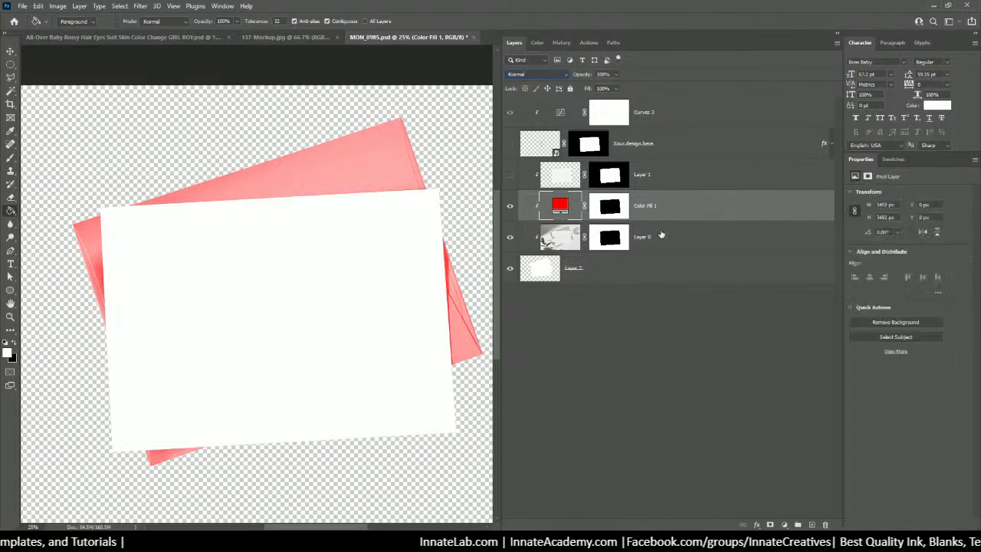
ctrl+click(769, 525)
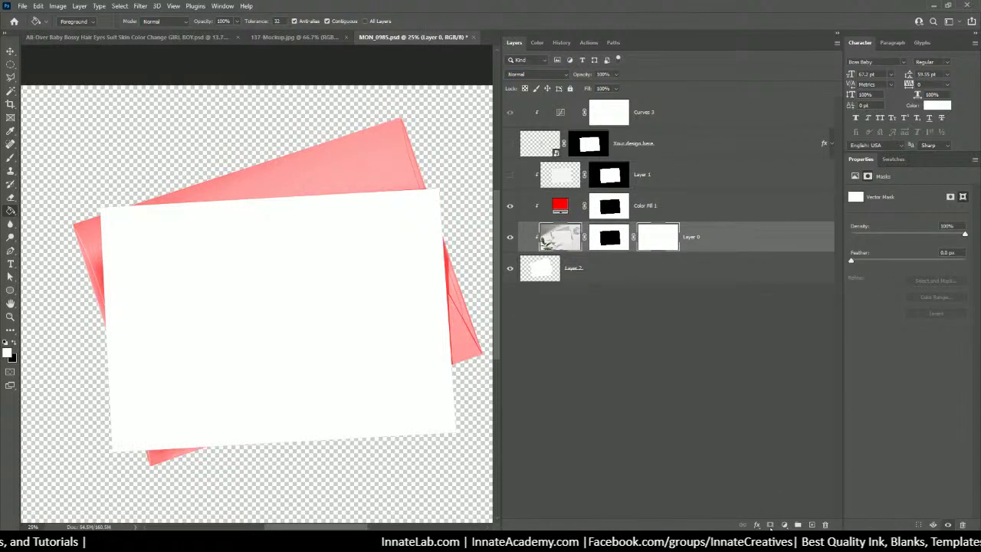
key(ctrl+z)
click(785, 526)
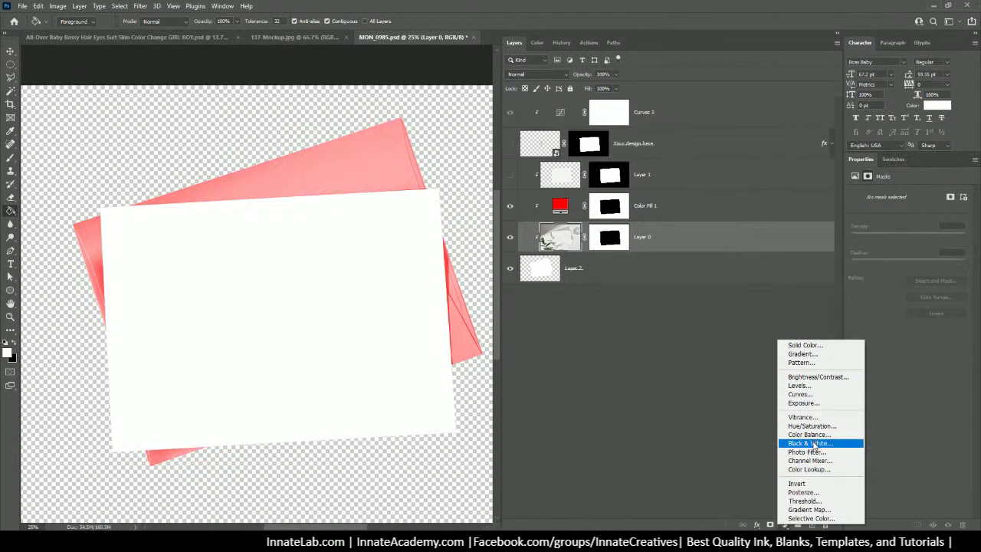
click(799, 394)
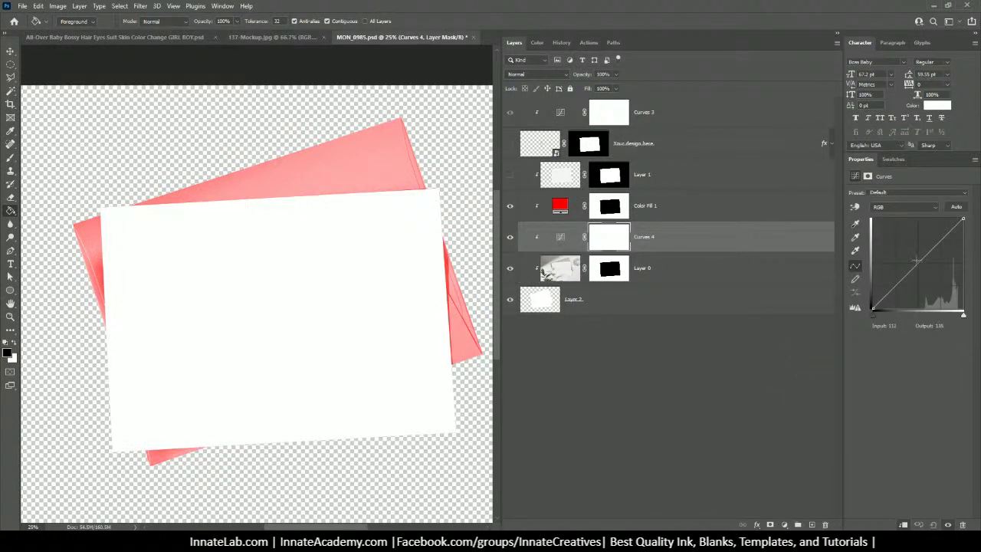
drag(918, 261, 937, 274)
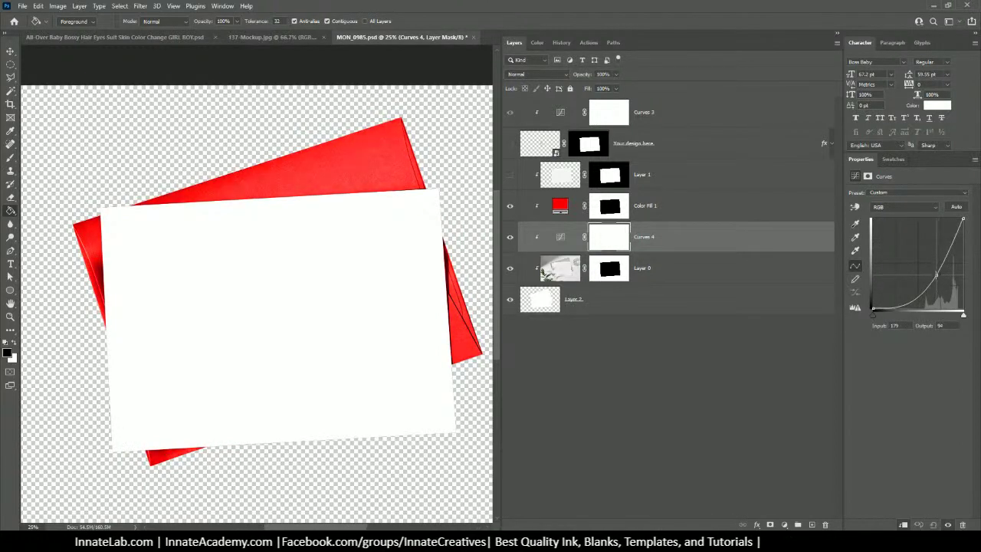
click(913, 295)
drag(913, 295, 920, 303)
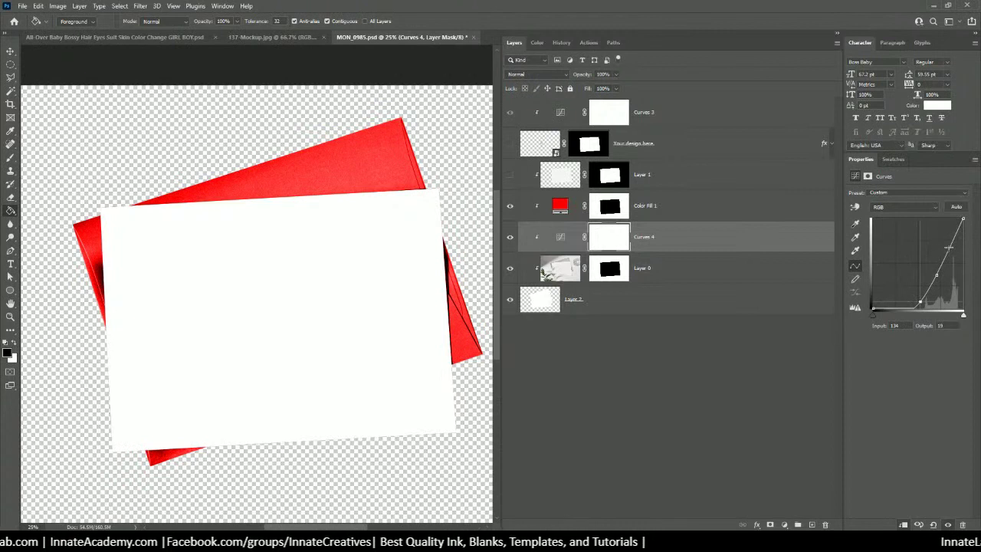
Change the colour of Color Fill 1 to cyan 00f6ff to test recolouring the envelope
click(560, 205)
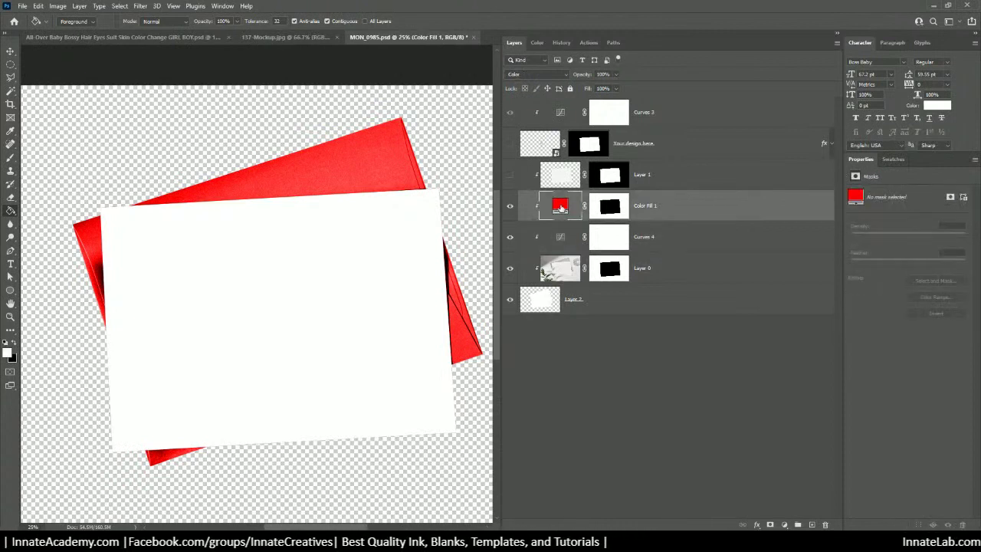
double_click(560, 205)
click(716, 182)
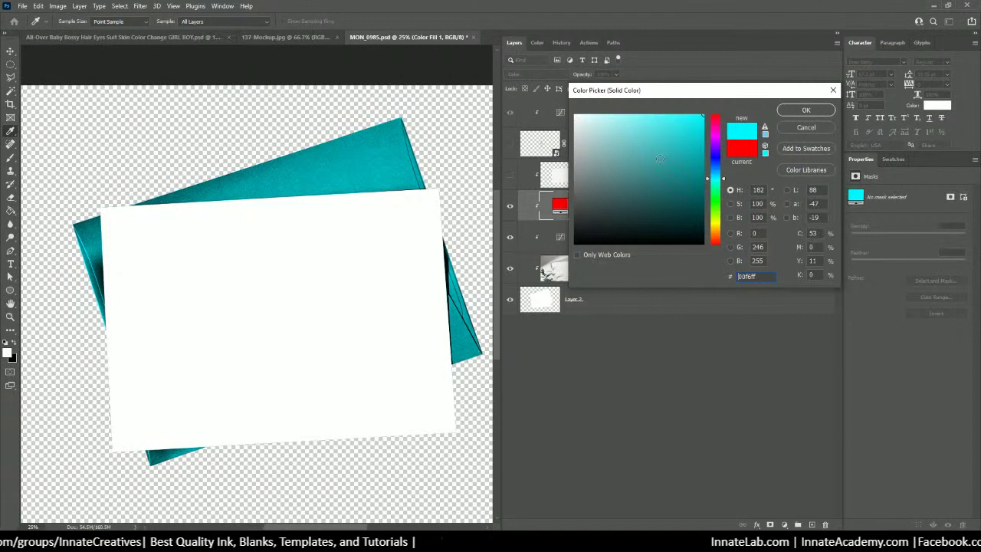
click(790, 112)
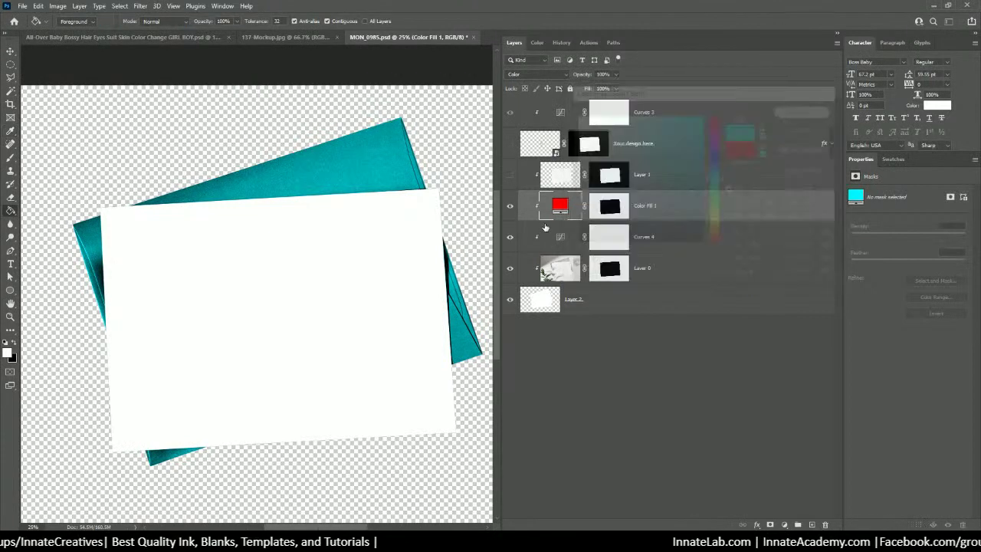
Reshape the Curves 4 curve to lighten the envelope, placing its lower point at about input 89, output 90
click(560, 239)
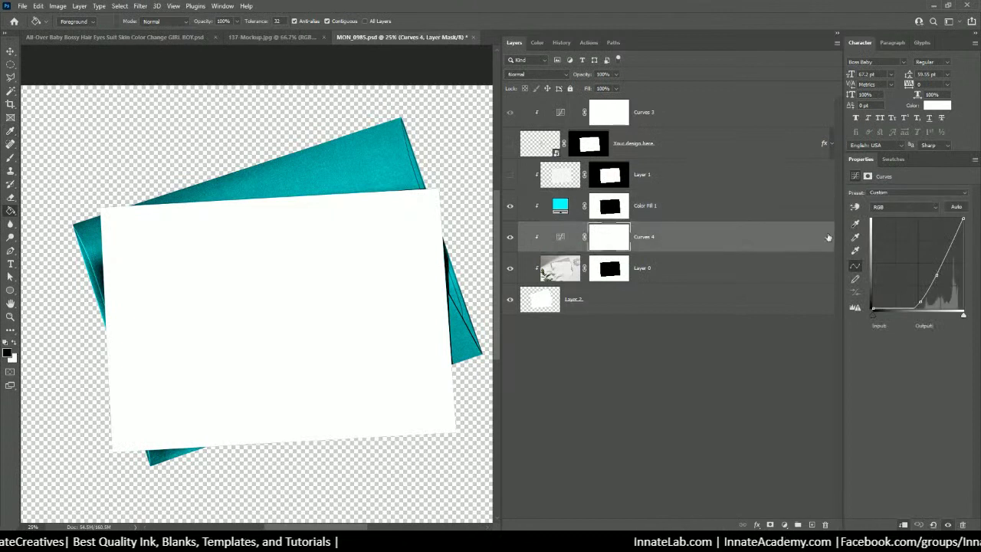
drag(935, 274, 904, 274)
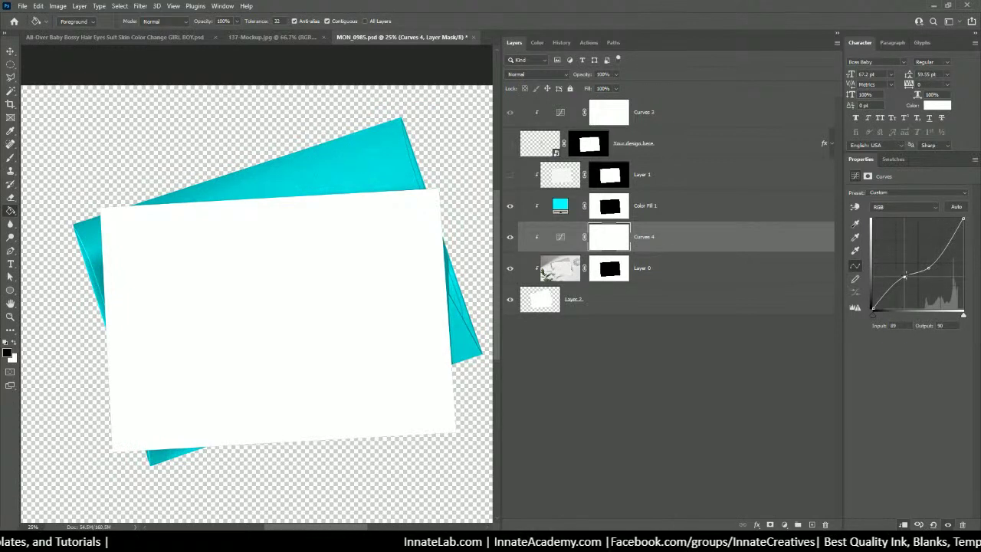
Try red and green hues on the envelope, set Color Fill 1 to yellow-green d6e52a, and select Layer 2
double_click(559, 204)
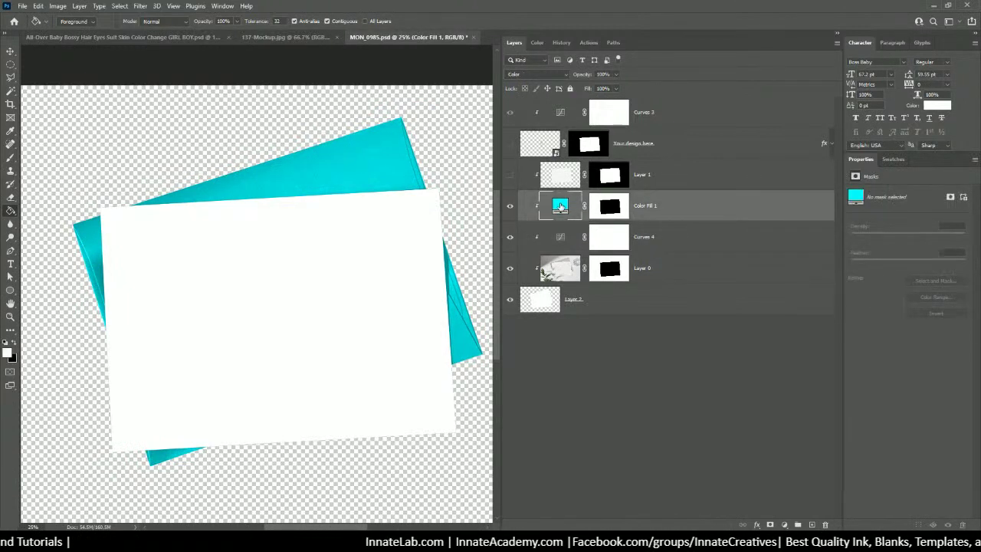
drag(717, 128, 716, 115)
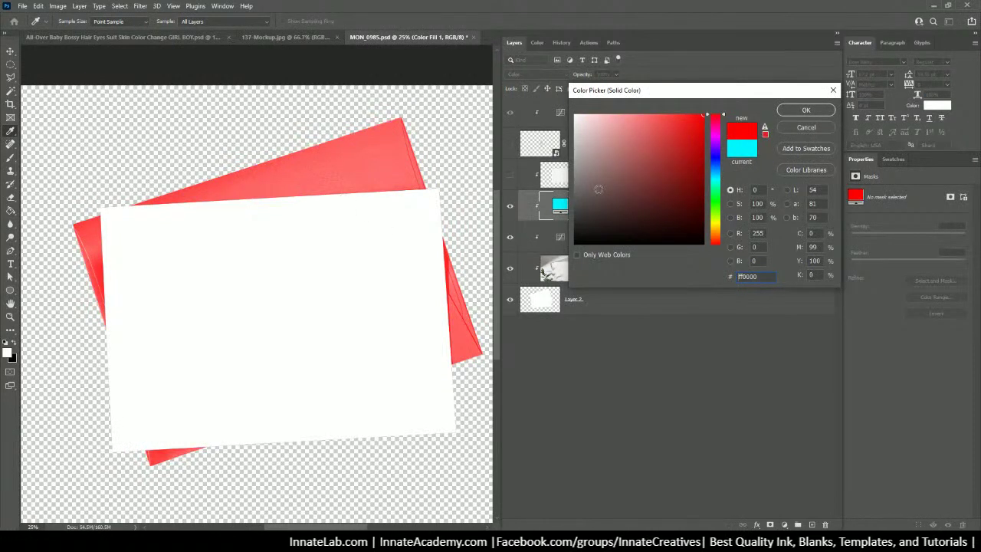
click(628, 190)
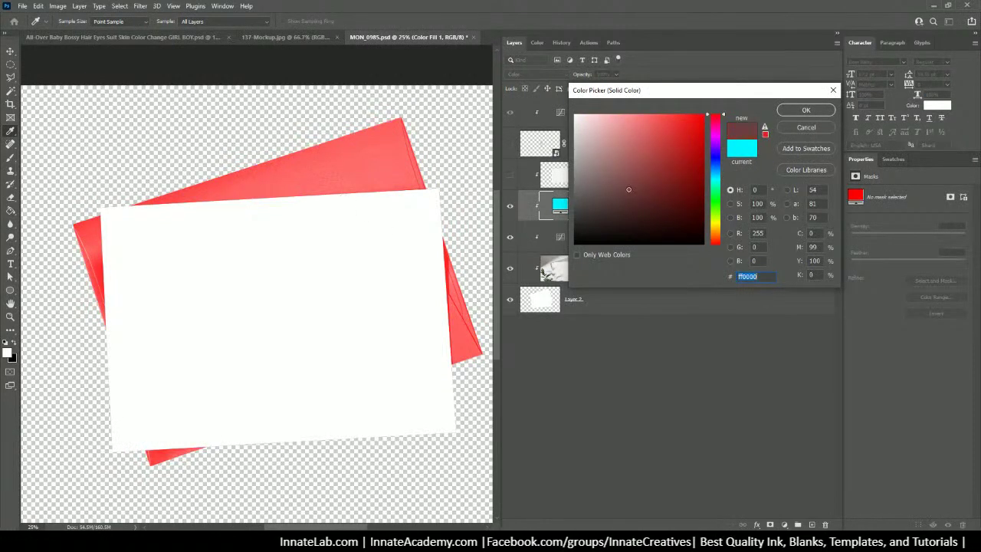
click(718, 207)
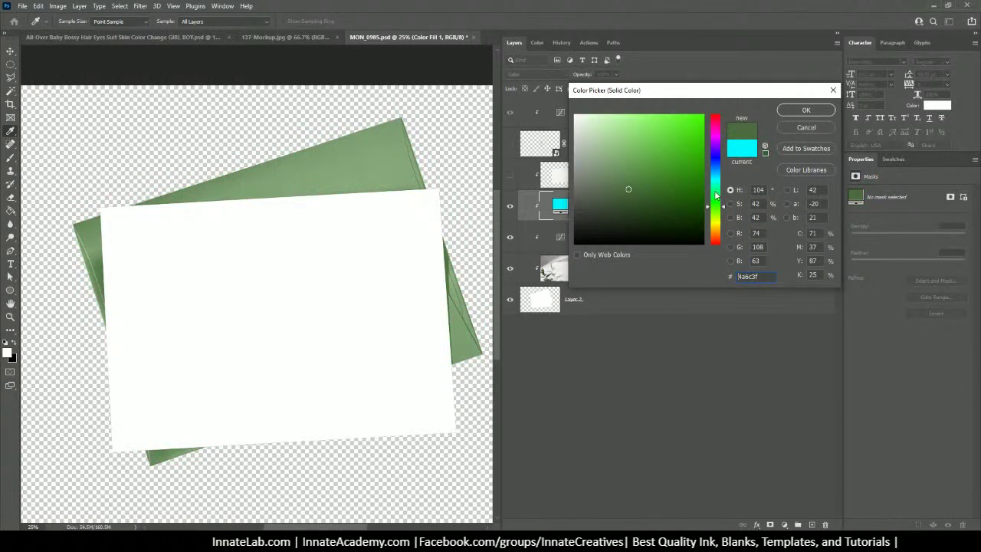
drag(716, 196, 719, 224)
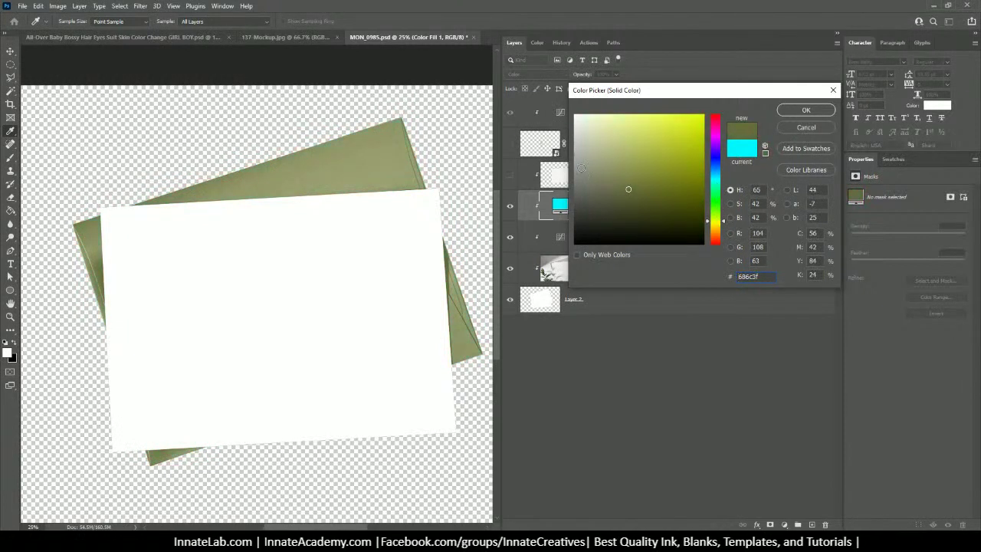
drag(659, 138, 680, 127)
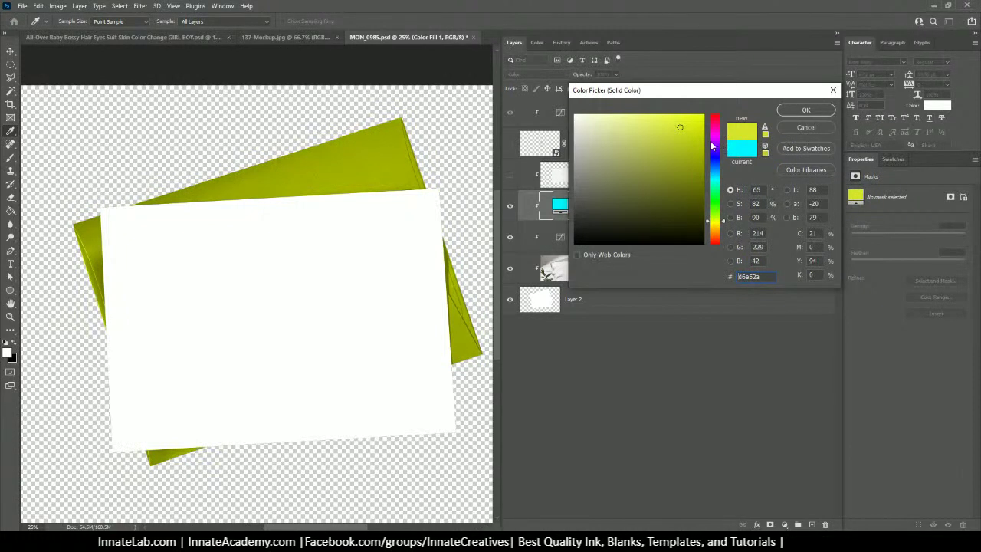
click(788, 115)
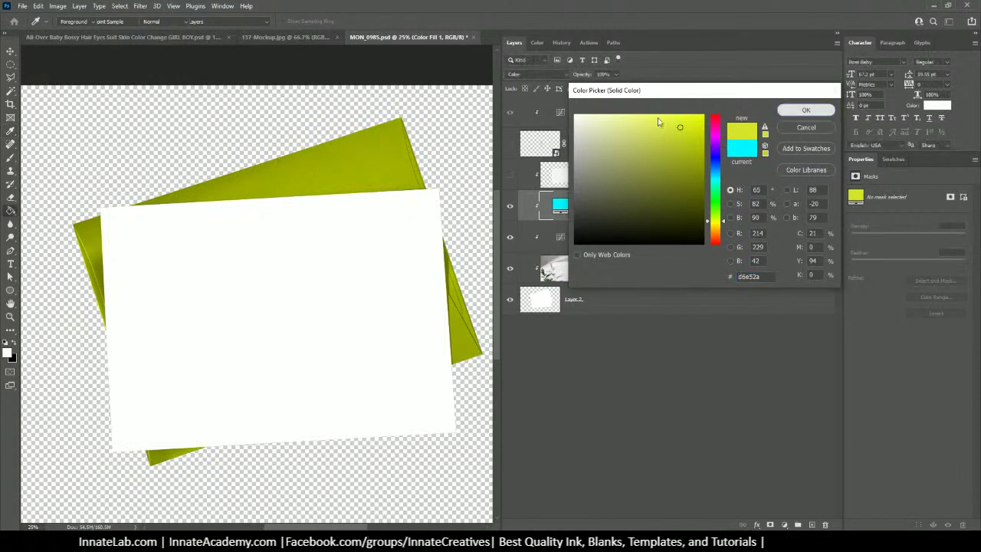
click(629, 301)
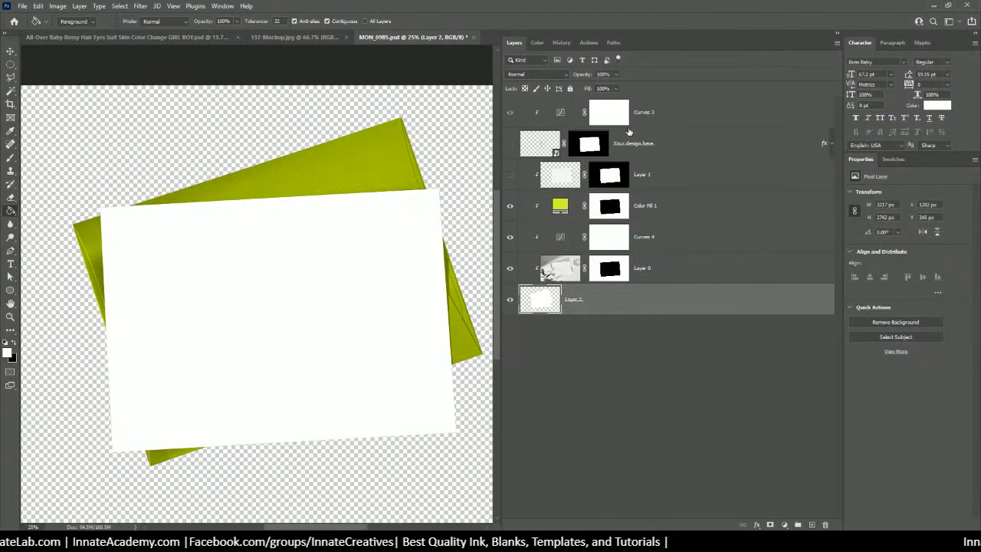
Delete the Curves 3 adjustment and the "Your design here" layer
click(655, 111)
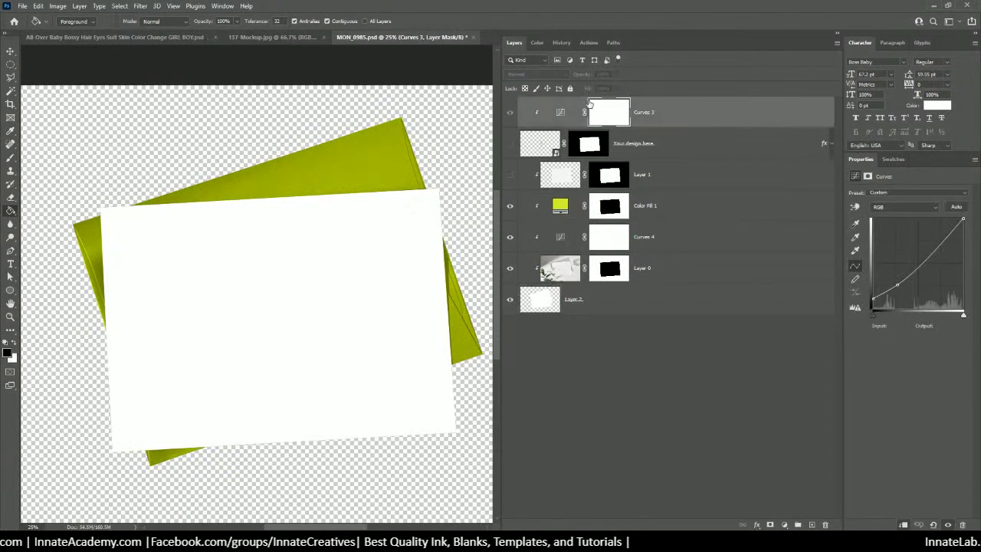
click(509, 114)
click(509, 113)
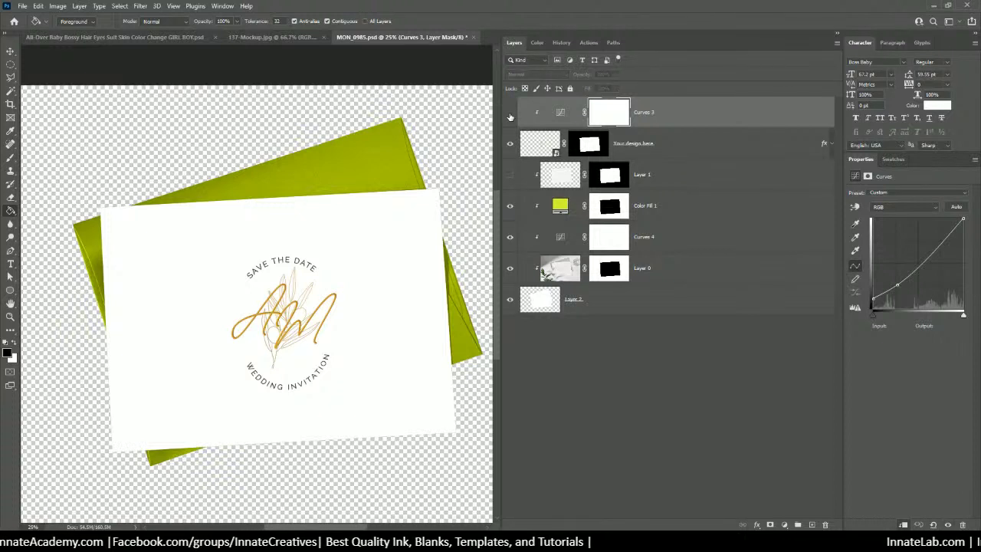
click(510, 143)
click(659, 143)
shift+click(668, 121)
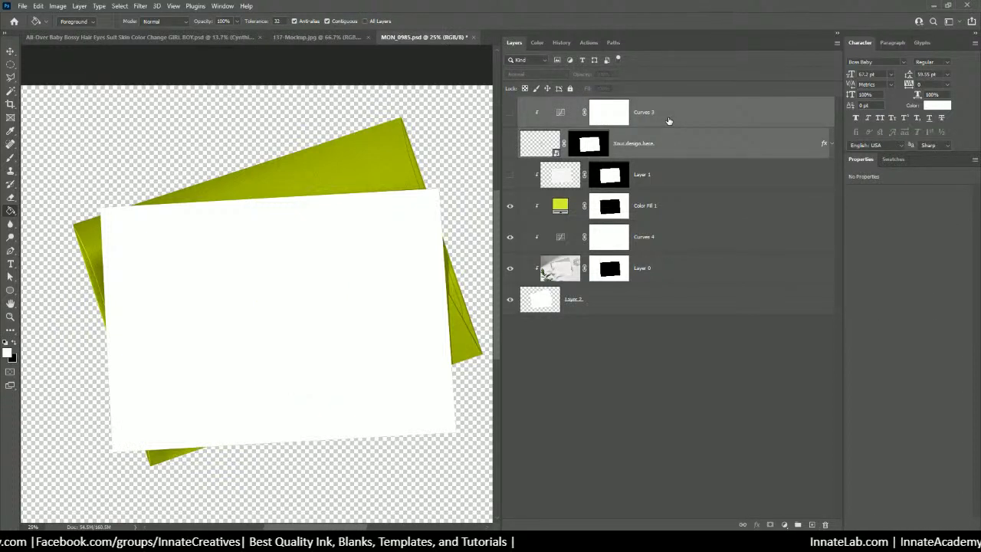
key(Delete)
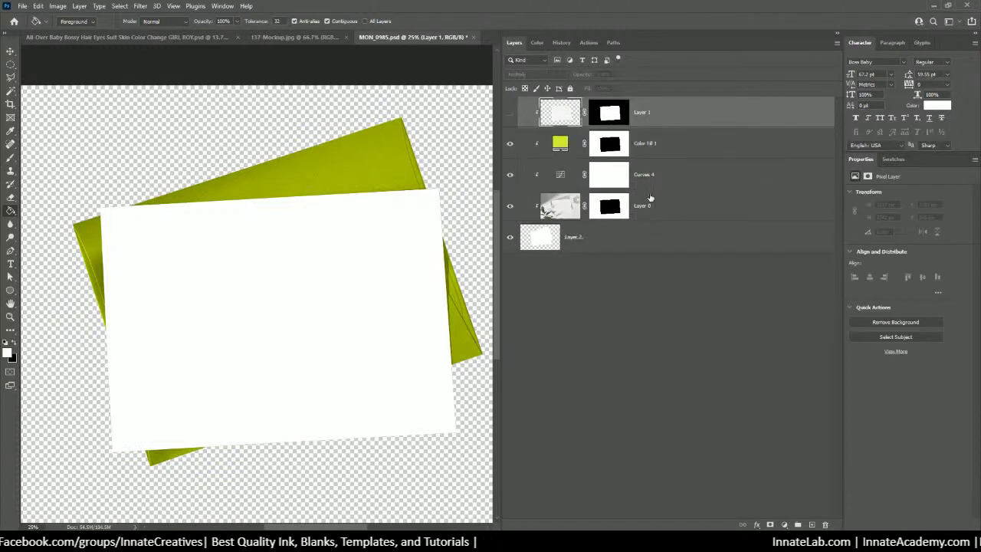
Apply Layer 0's mask so the card-shaped cutout becomes permanent
click(617, 213)
right_click(618, 213)
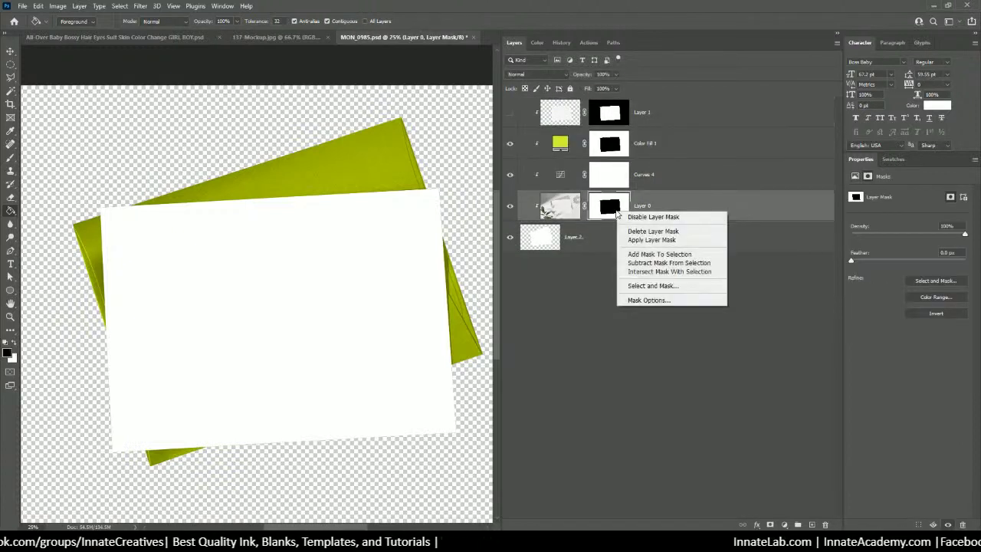
click(651, 231)
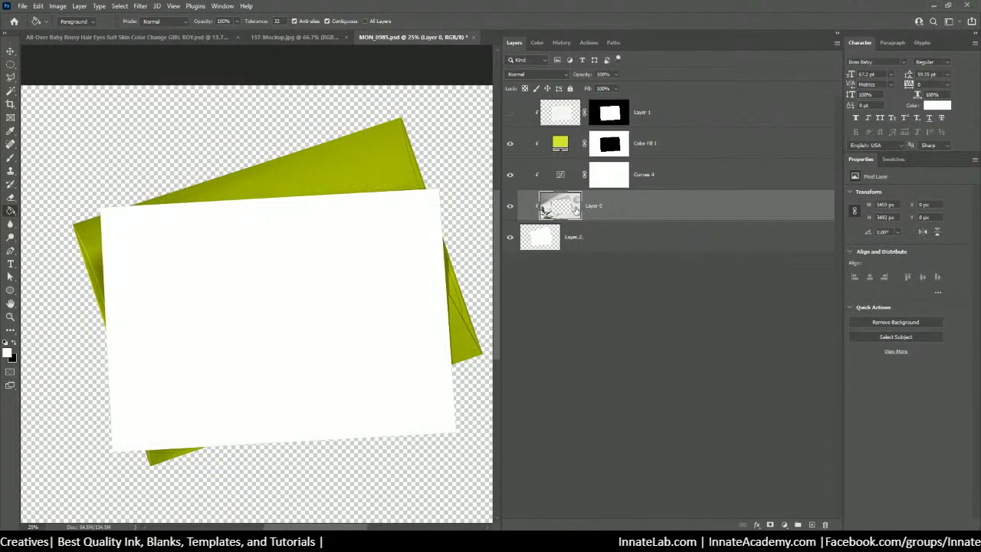
Mask Layer 0 to the combined card and envelope outline of Layer 2, and apply that mask permanently
click(568, 235)
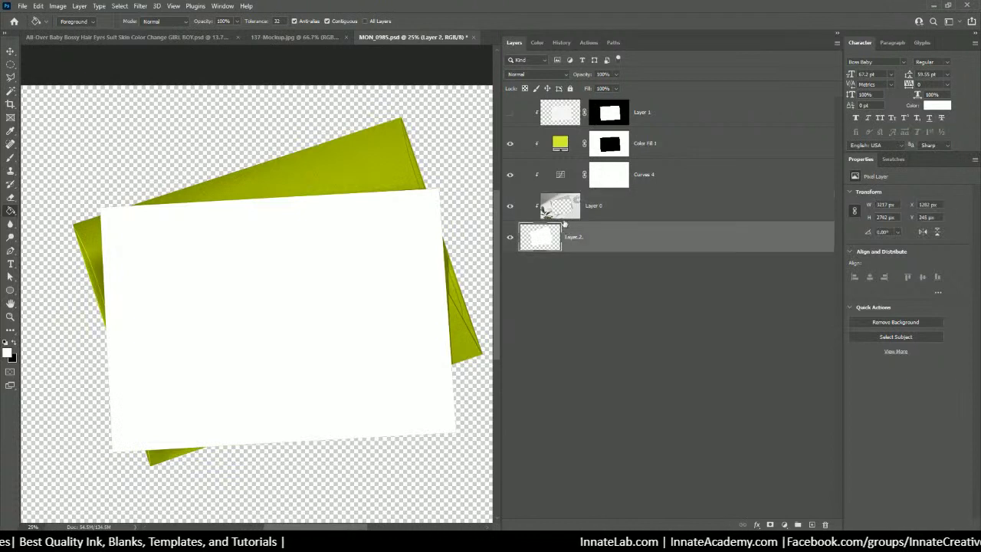
click(564, 215)
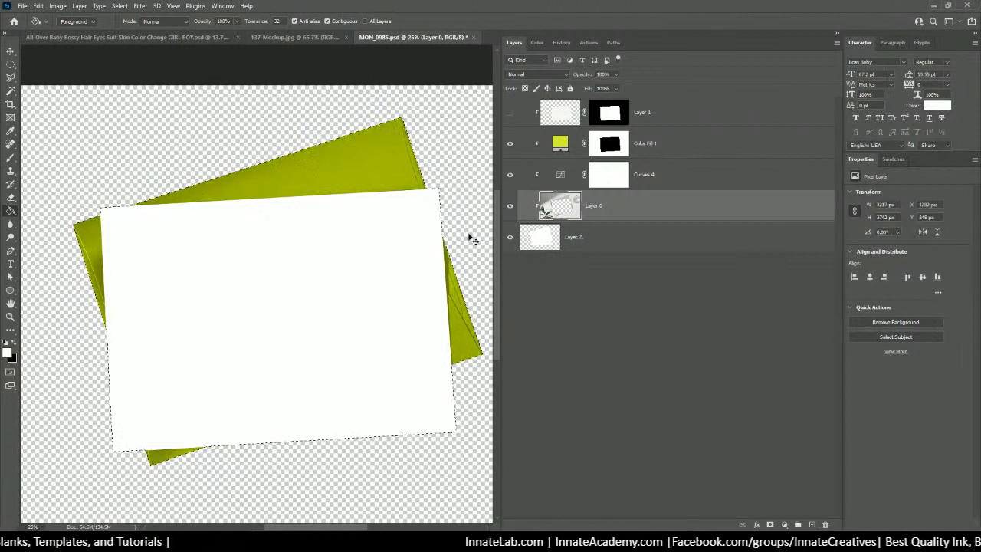
ctrl+click(568, 211)
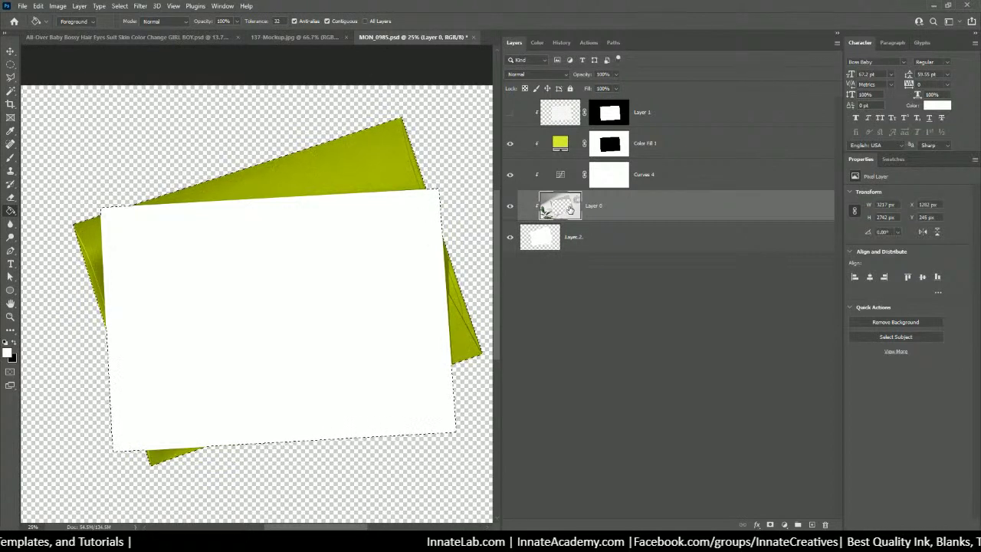
click(597, 239)
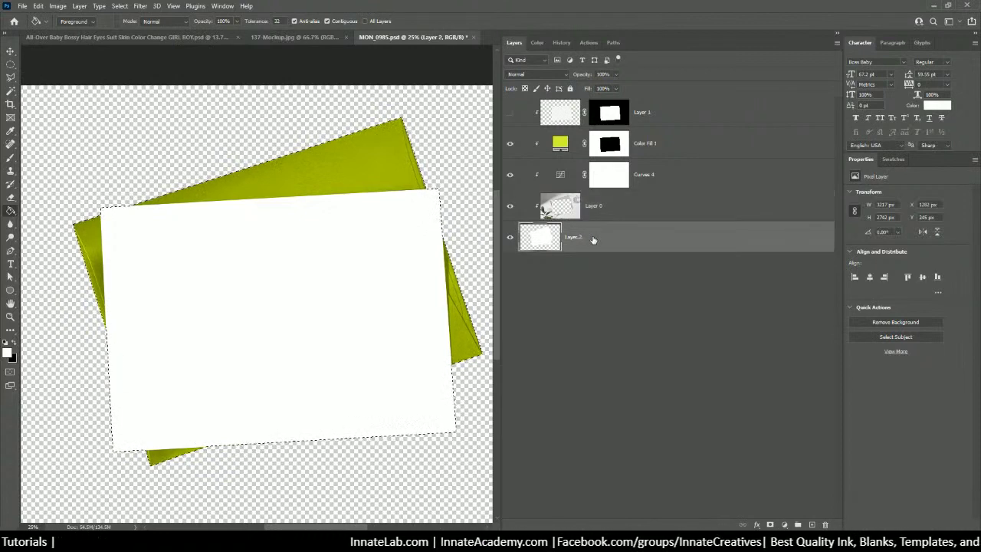
right_click(592, 239)
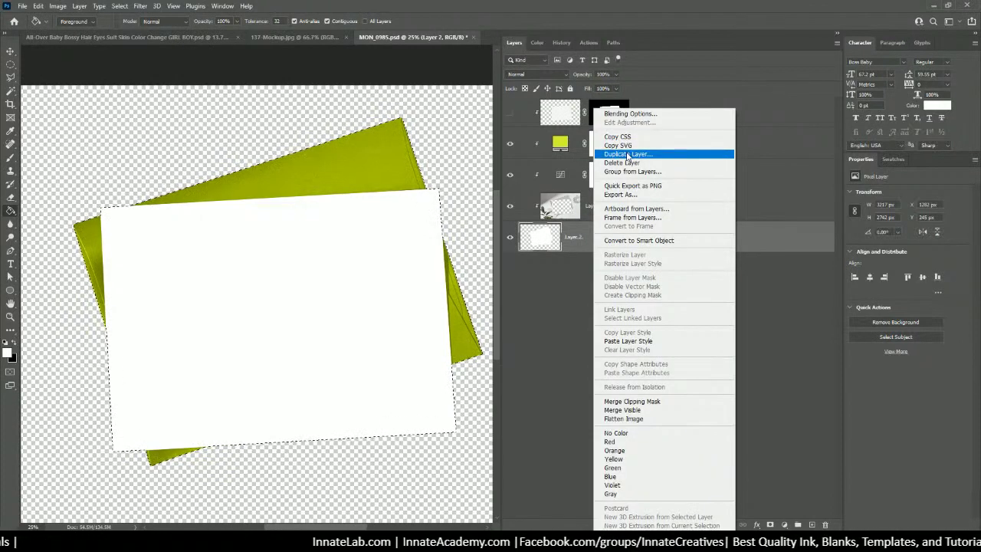
click(567, 244)
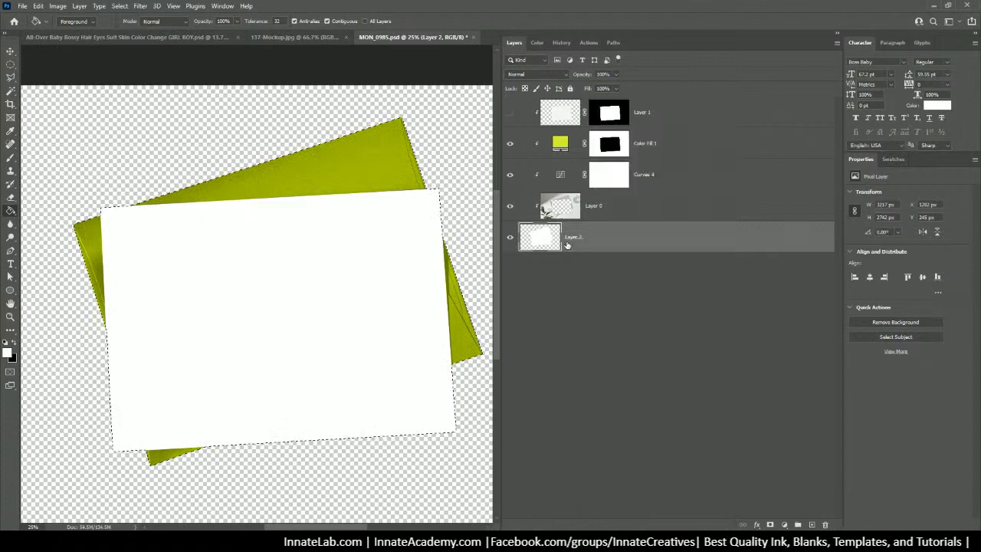
click(609, 214)
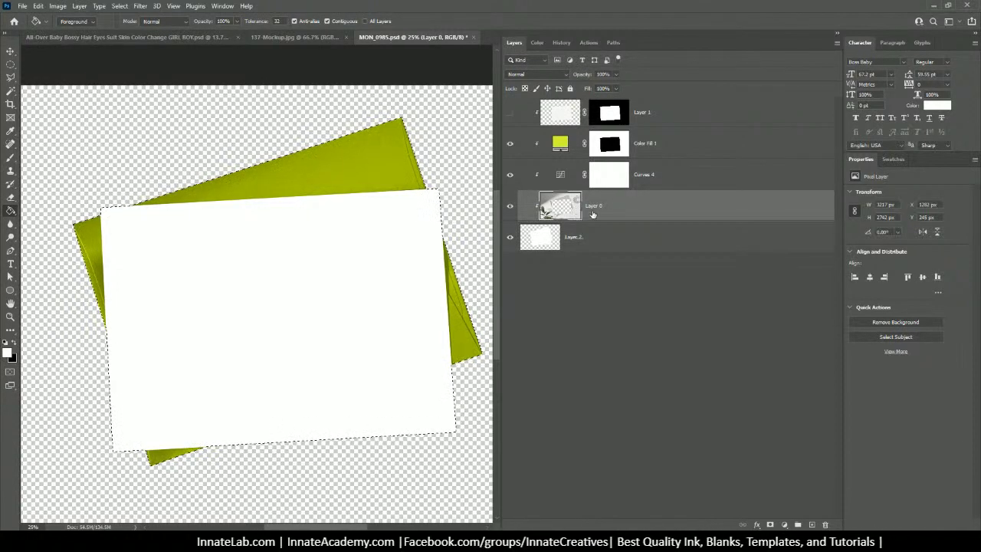
click(769, 525)
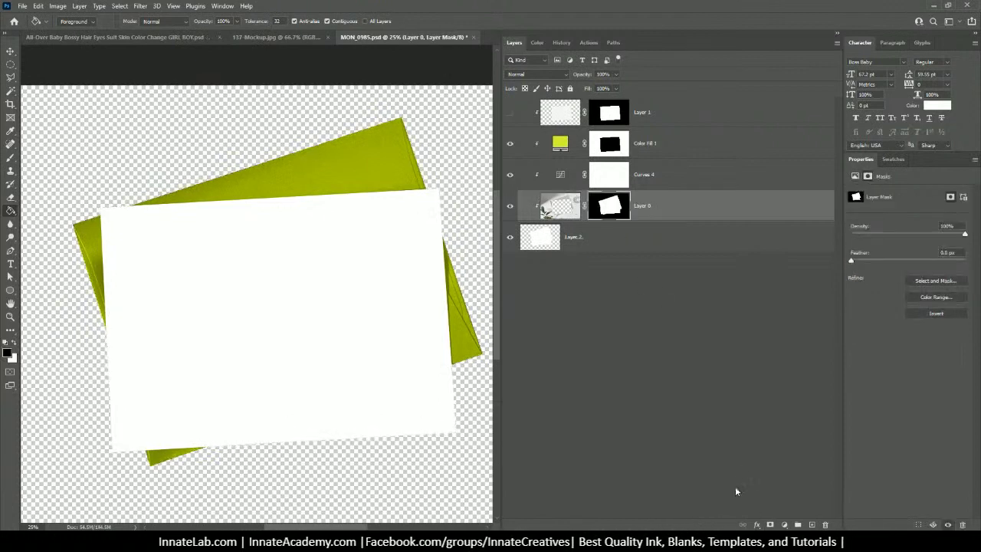
right_click(611, 213)
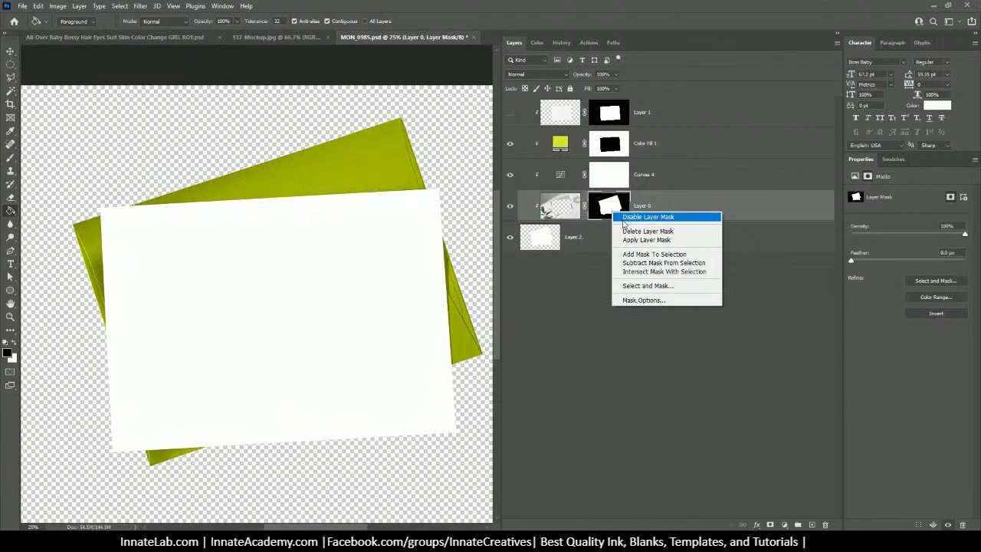
click(632, 241)
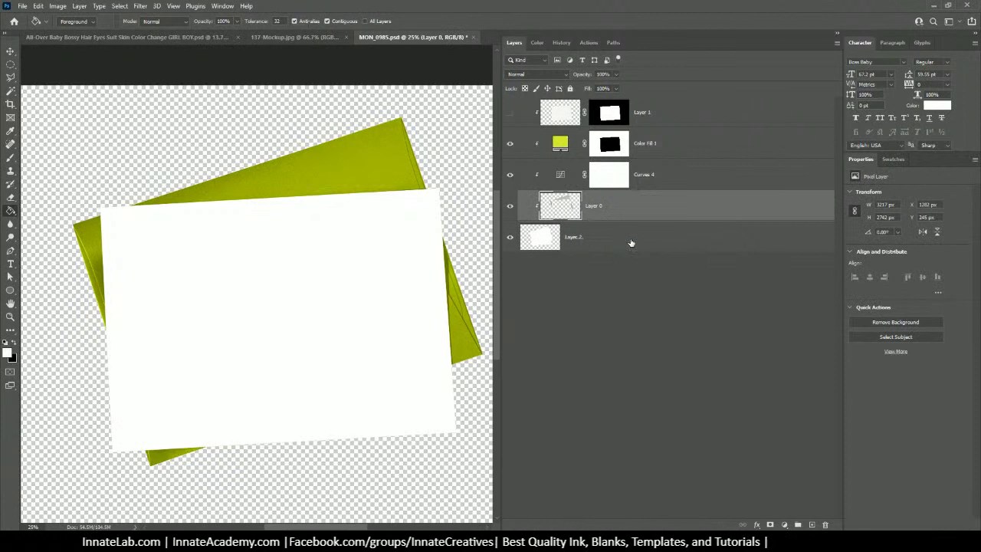
Compare the envelope with Layer 0 and Curves 4 each hidden and shown, leaving both visible
click(510, 207)
click(511, 206)
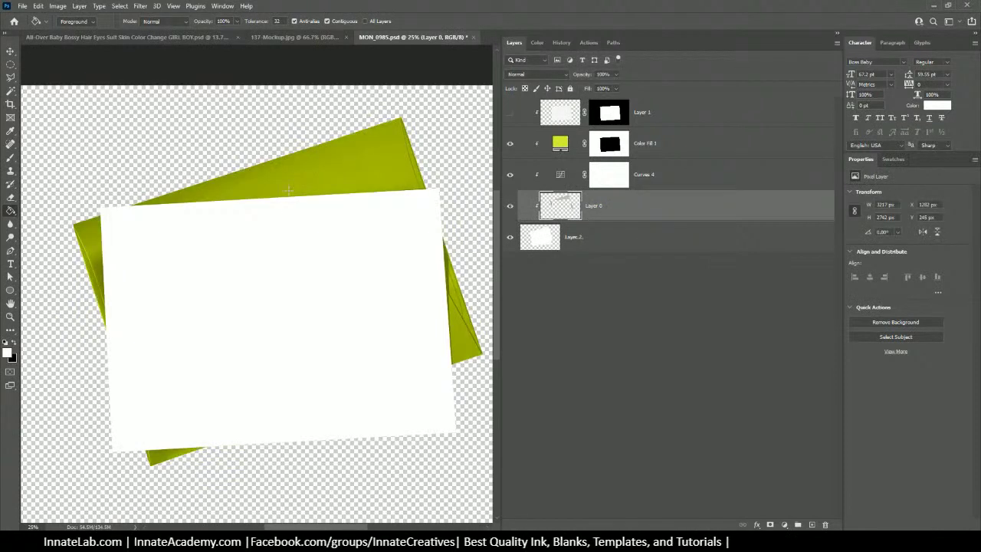
click(511, 177)
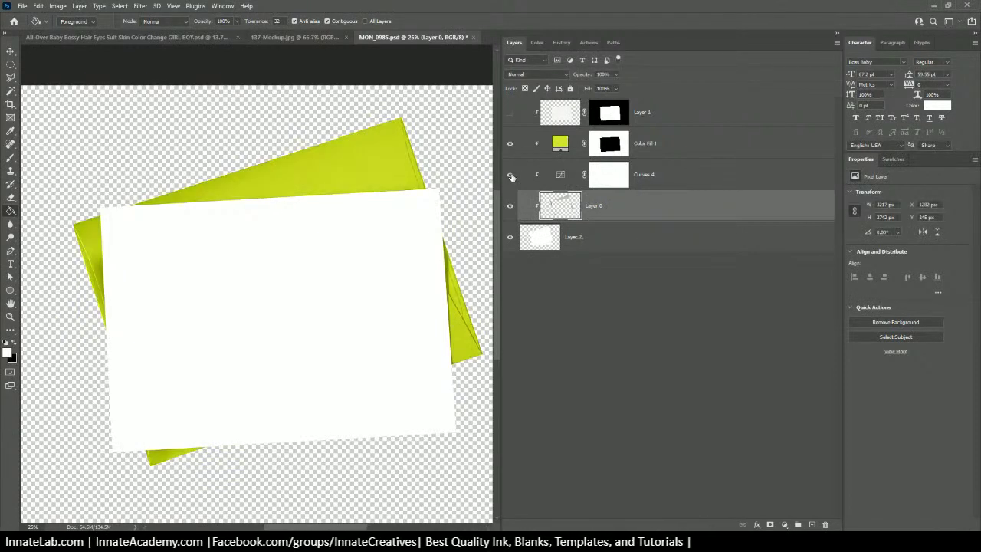
click(511, 176)
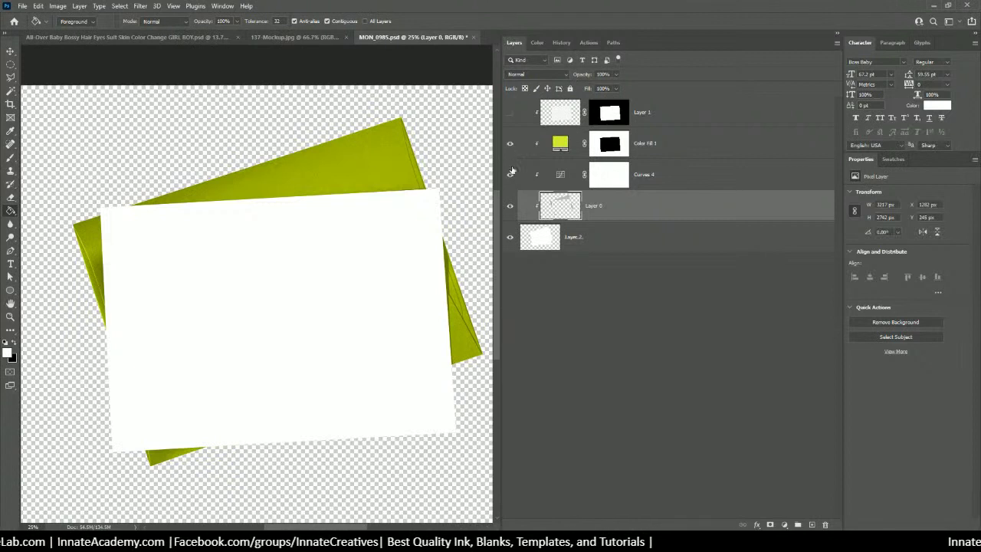
click(511, 177)
click(562, 143)
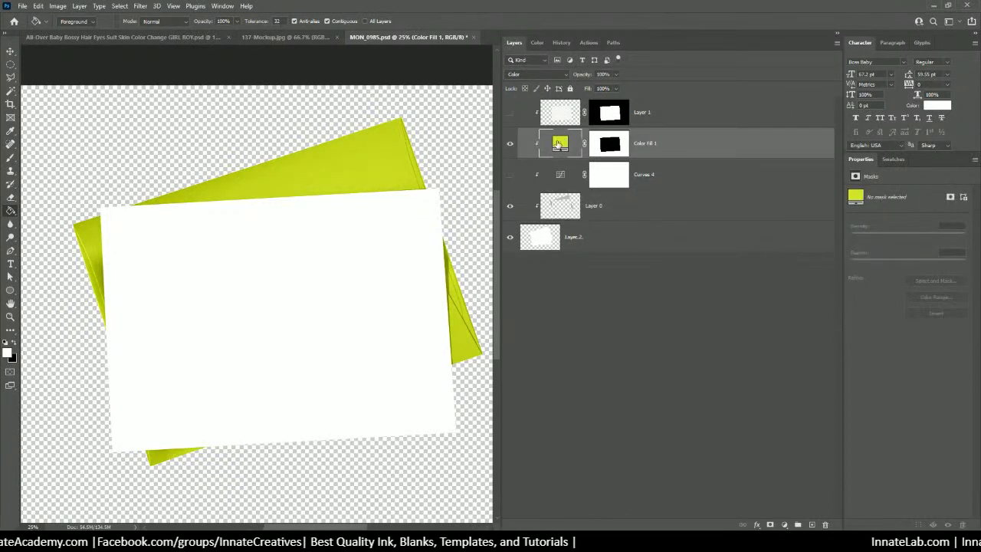
click(510, 174)
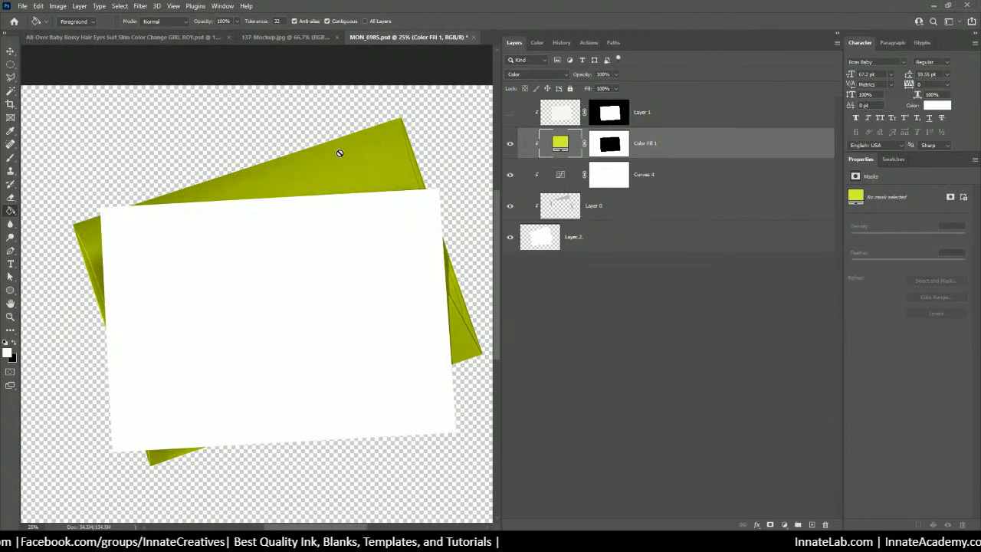
Make Layer 1 visible to bring back the card's shading
click(510, 113)
click(510, 113)
click(510, 113)
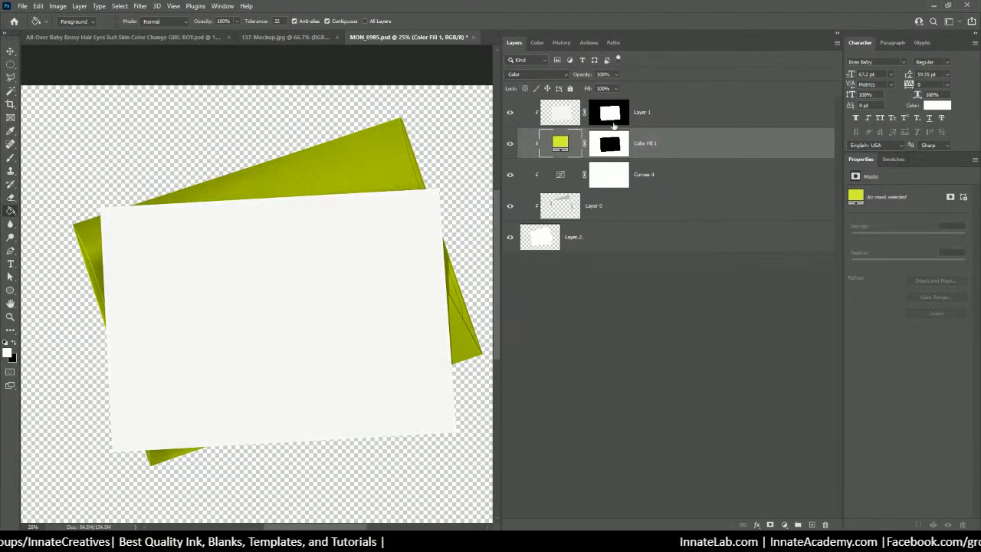
Group all the layers from Layer 1 down to Layer 2 and name the group Invitation
click(661, 123)
shift+click(637, 235)
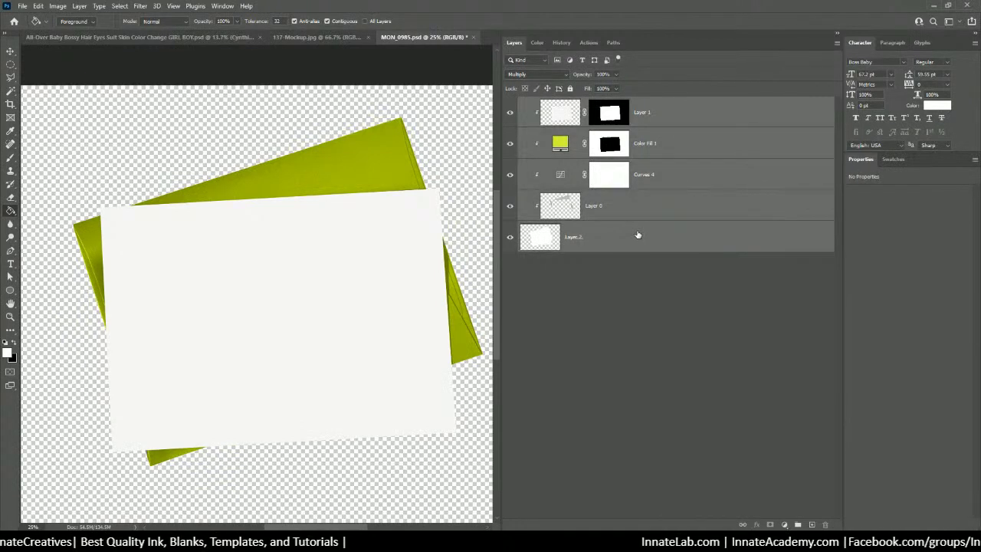
key(ctrl+g)
double_click(548, 104)
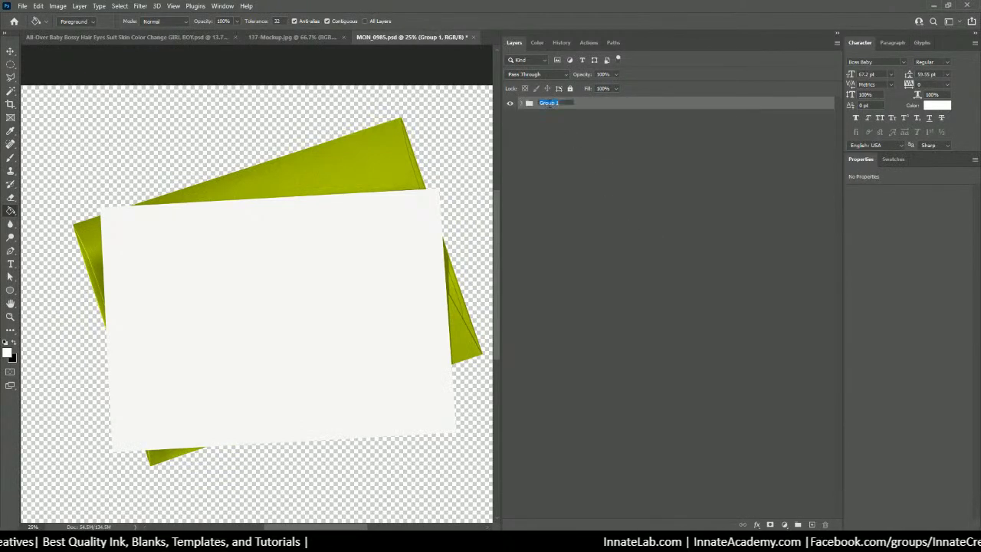
key(BackSpace)
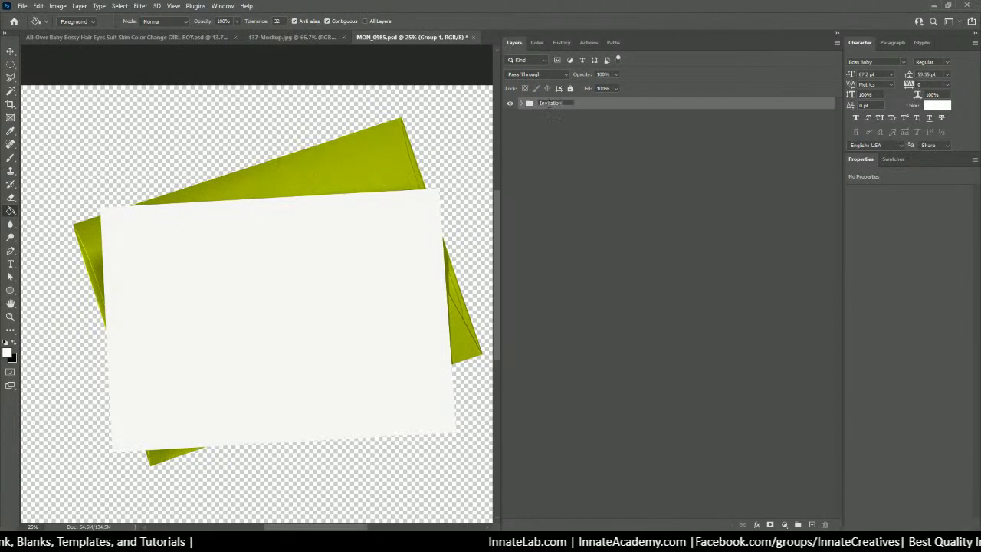
text(Invitation)
key(Return)
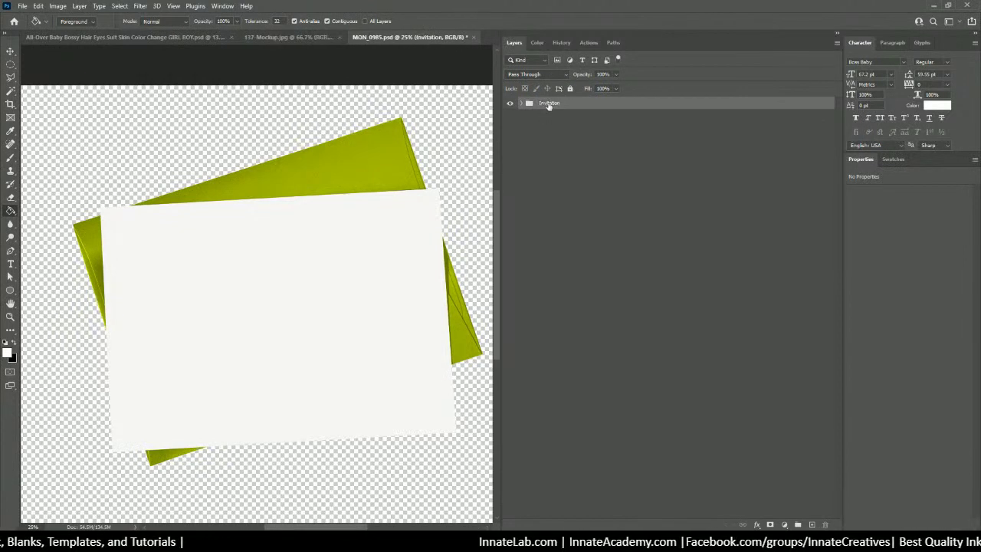
Copy the Invitation group into the 137-Mockup.jpg document and scale it down to about 25%
click(10, 50)
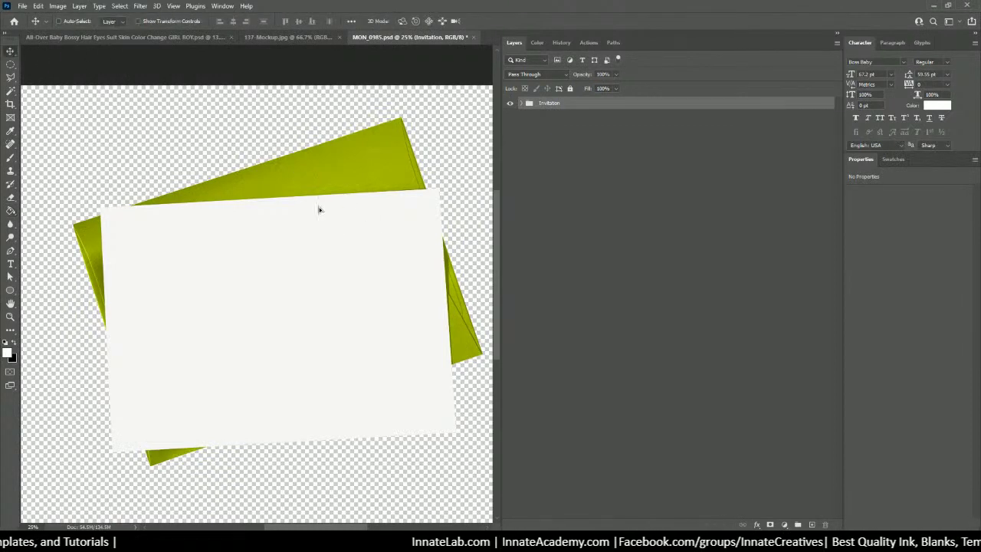
drag(318, 207, 273, 197)
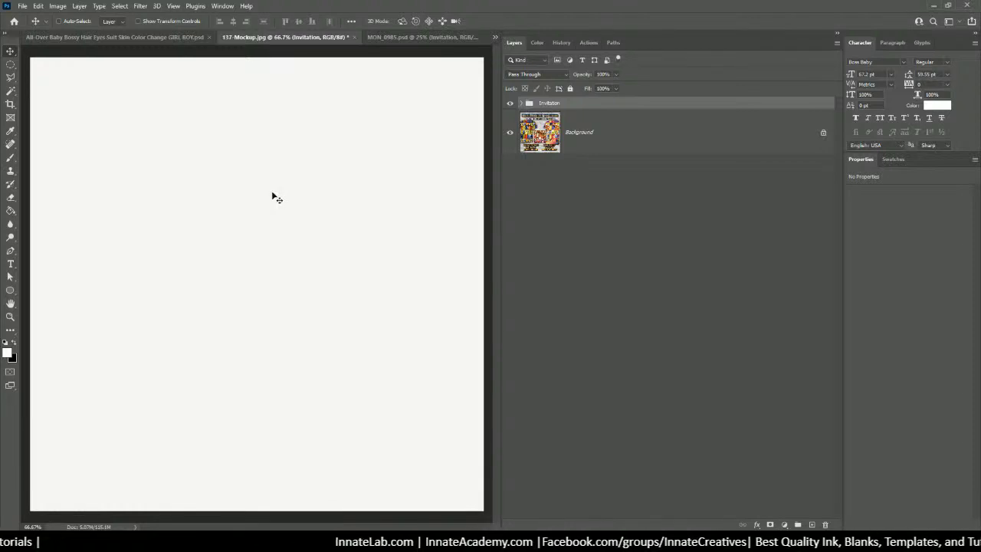
key(ctrl+minus)
key(ctrl+minus)
key(ctrl+minus)
key(ctrl+t)
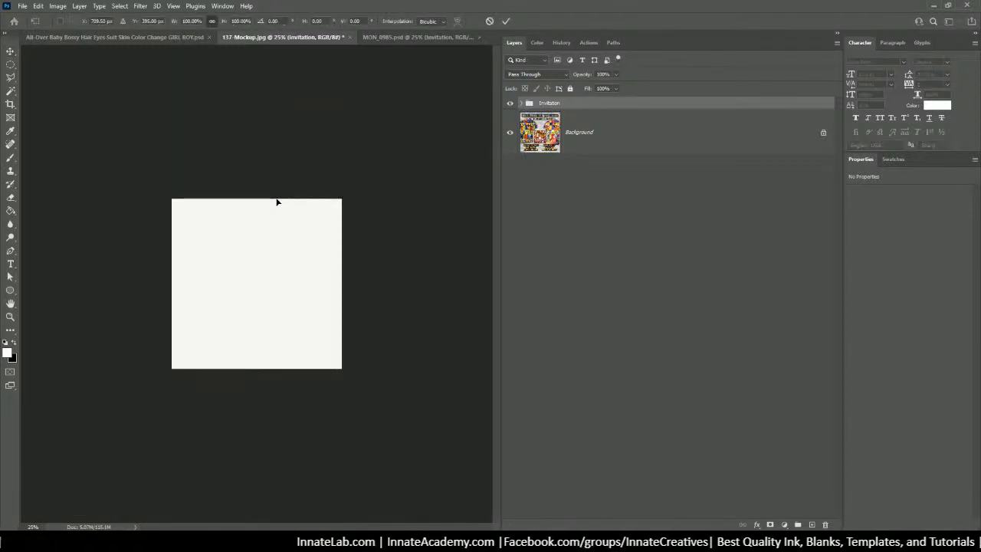
key(ctrl+minus)
key(ctrl+minus)
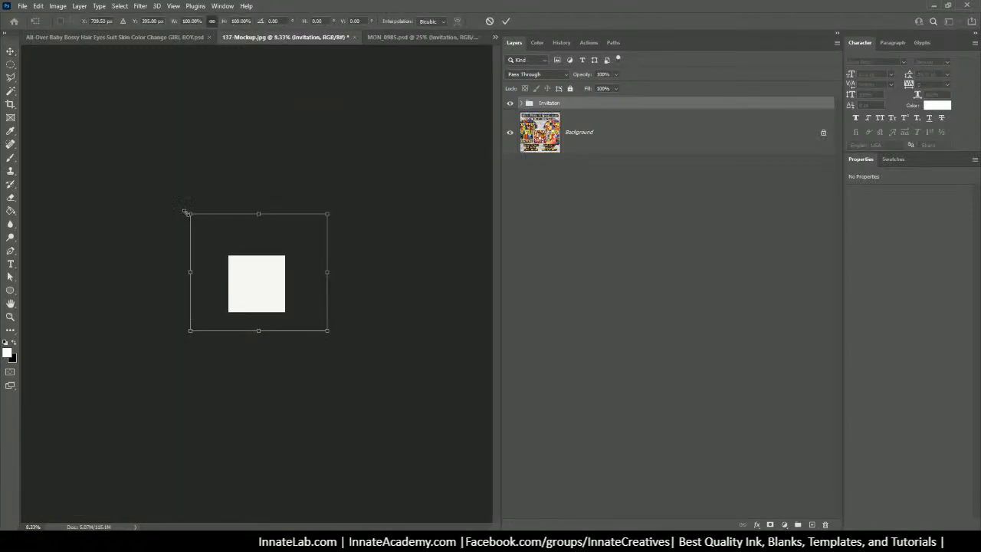
drag(186, 212, 259, 292)
key(ctrl+plus)
key(ctrl+plus)
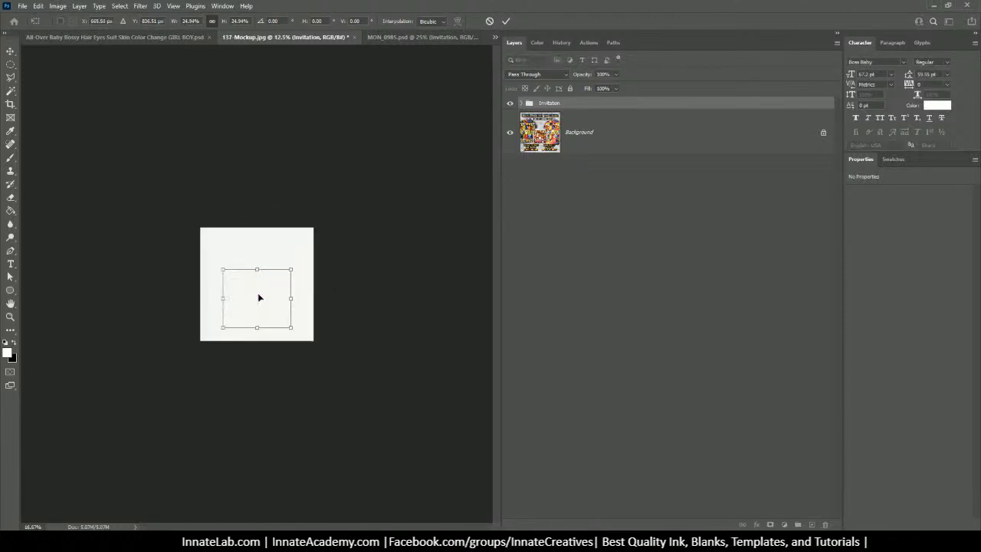
key(ctrl+0)
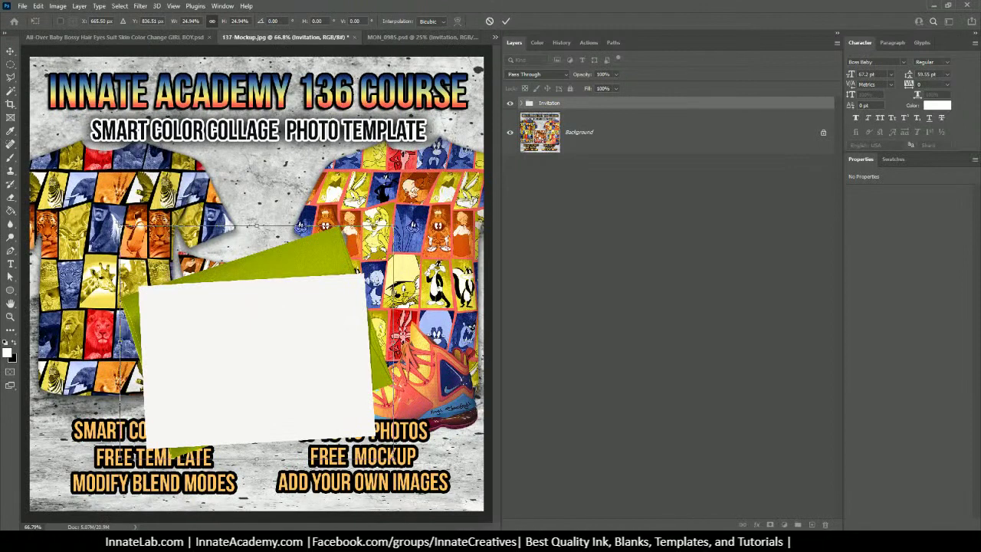
Reduce the Invitation group to about 19.4% and place it between the two shirts, just above the lower captions
drag(243, 327, 308, 355)
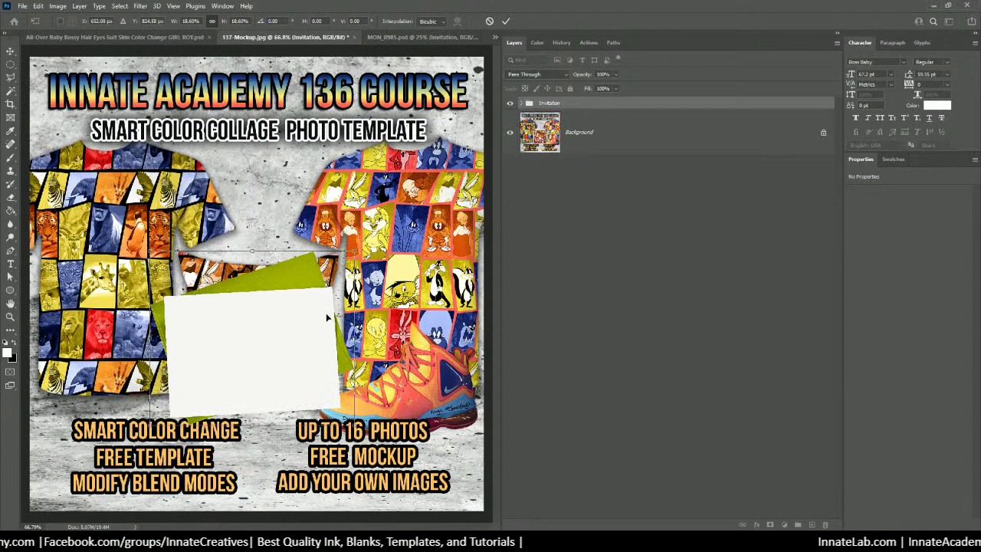
drag(344, 249, 350, 243)
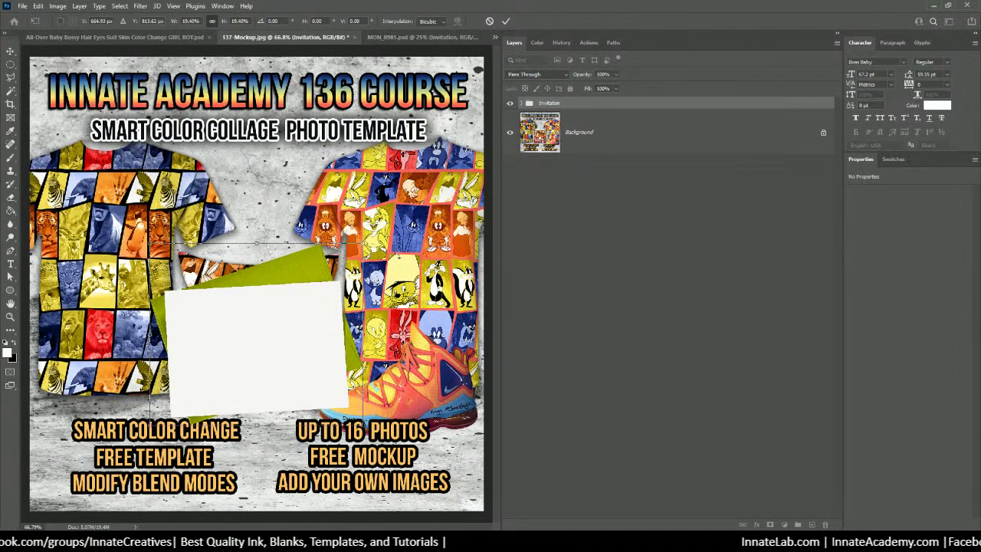
key(Return)
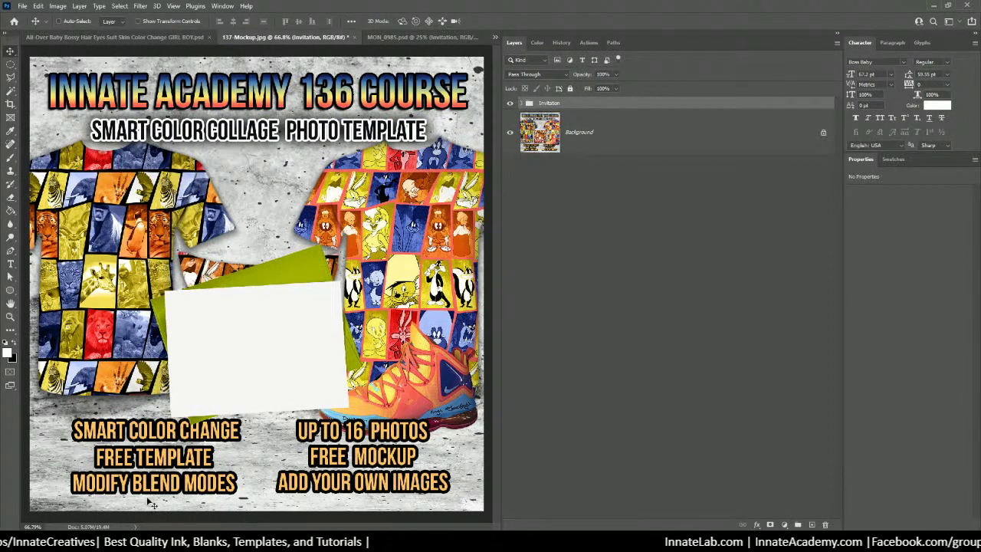
Switch to File Explorer and open the 136-Mockup PSD from the misc subfolder of the 136 folder in Photoshop
mouse_move(337, 544)
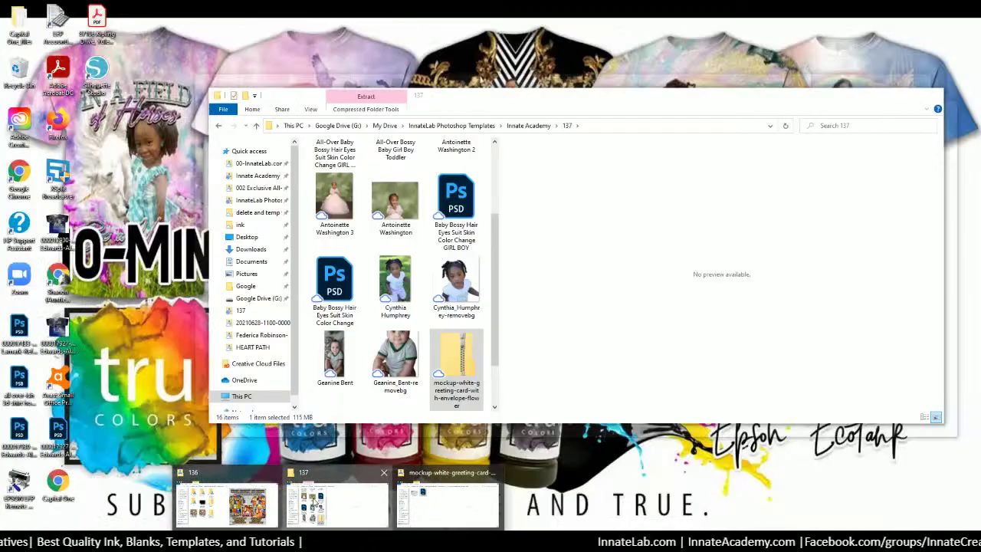
click(337, 504)
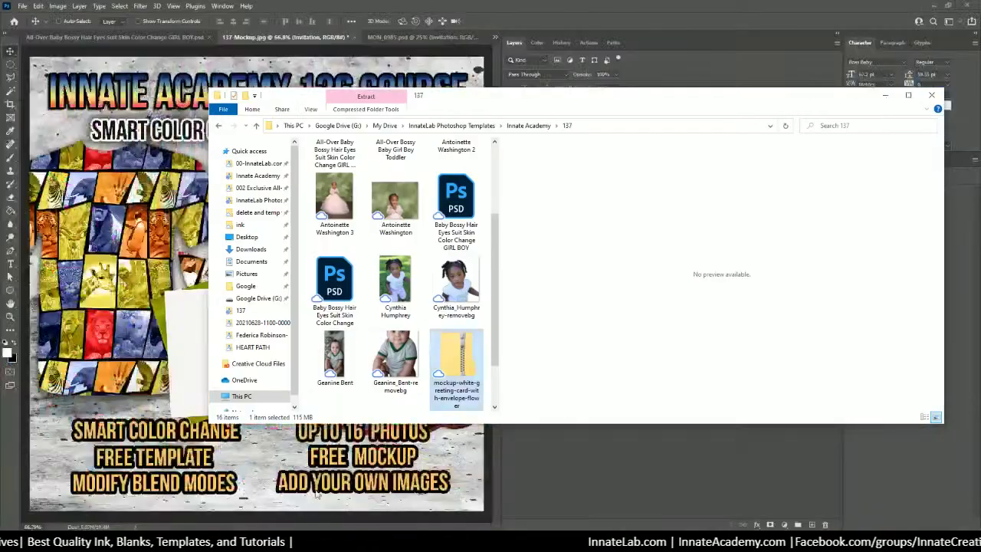
mouse_move(337, 545)
click(230, 498)
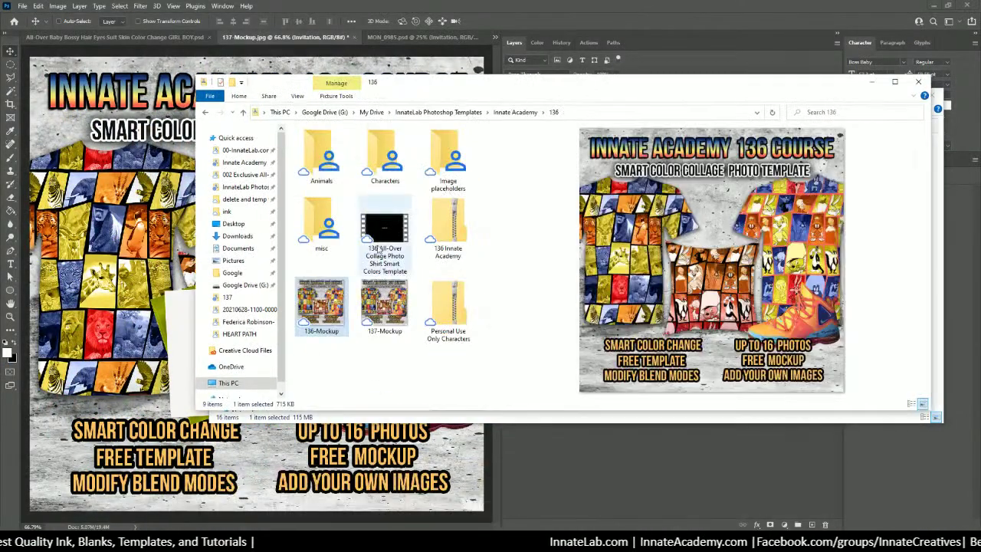
click(334, 227)
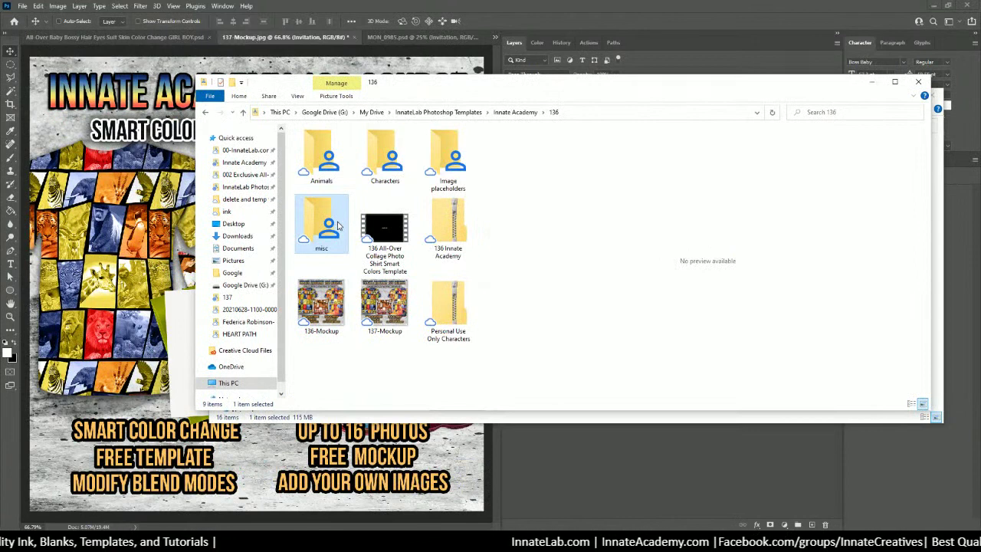
double_click(326, 227)
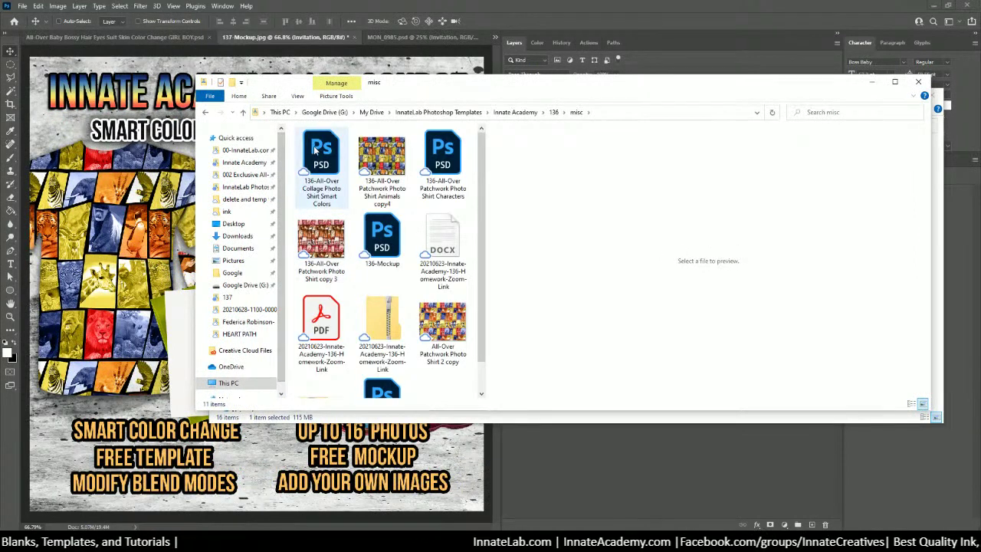
double_click(381, 238)
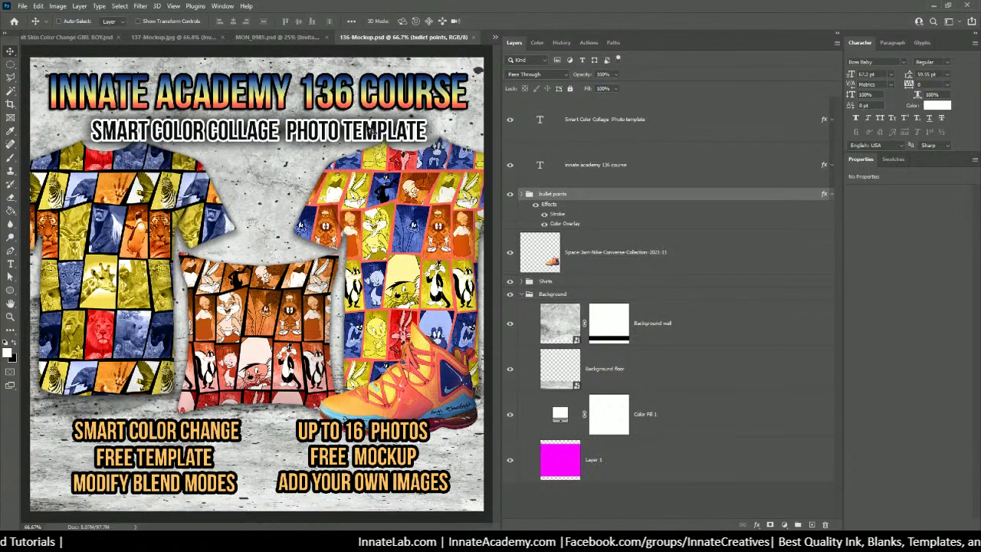
Copy the Invitation group from MON_0985.psd into 136-Mockup.psd, scale it down to about 26% and move it onto the lower canvas
click(266, 38)
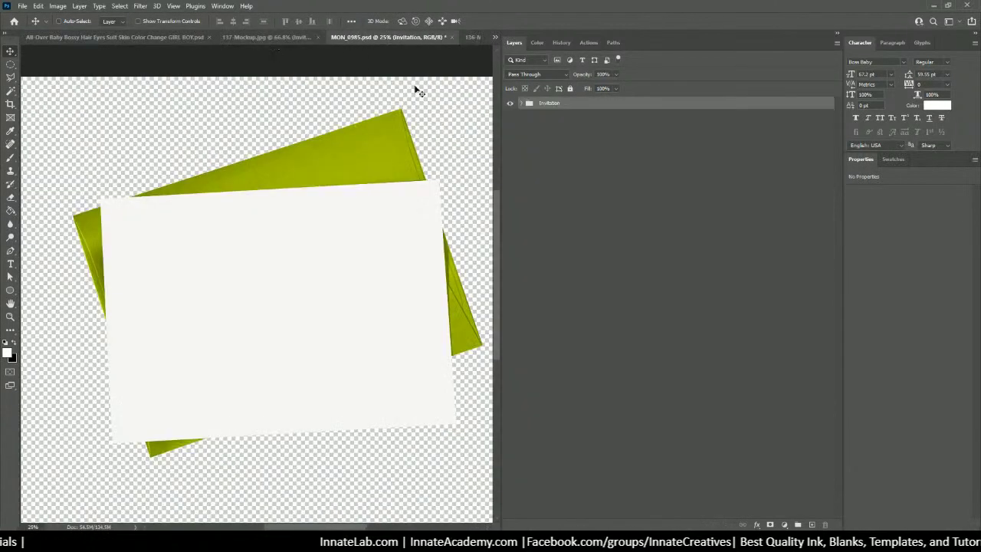
drag(340, 161, 307, 194)
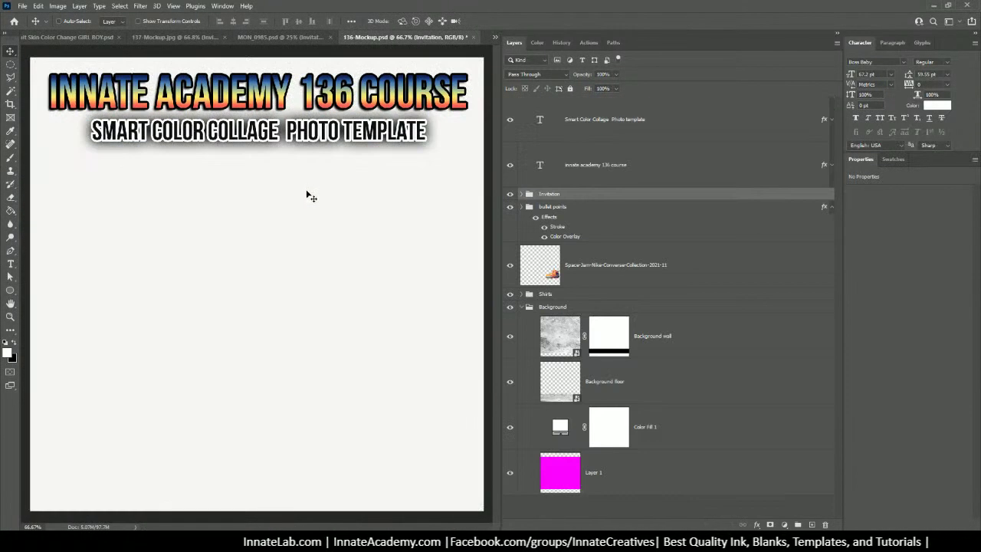
key(ctrl+minus)
key(ctrl+minus)
key(ctrl+minus)
key(ctrl+minus)
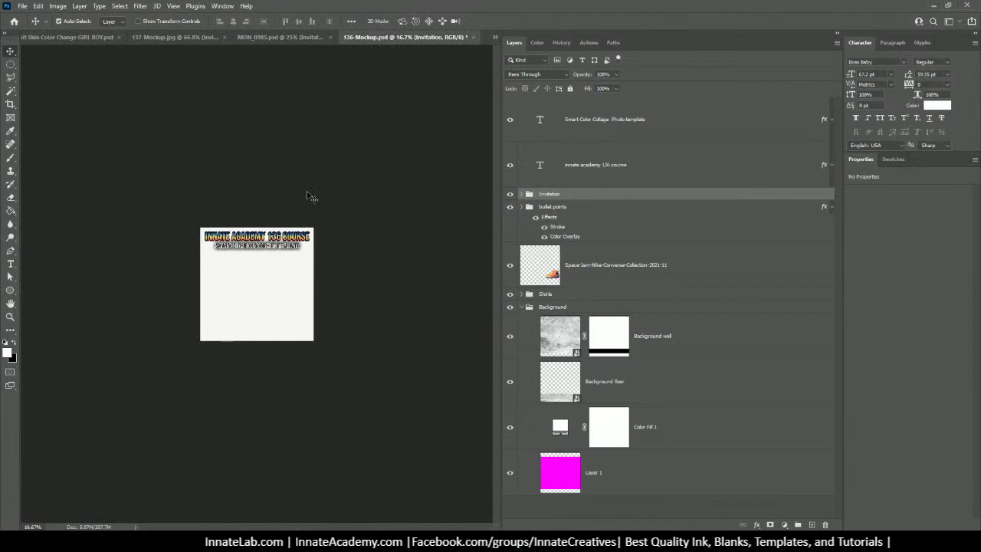
key(ctrl+t)
key(ctrl+minus)
key(ctrl+minus)
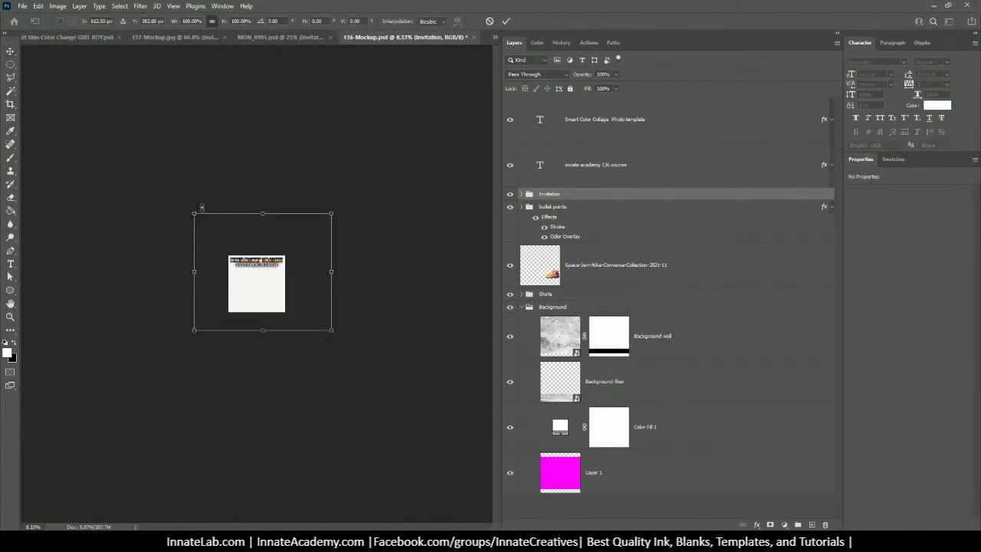
drag(193, 214, 234, 254)
drag(284, 311, 262, 302)
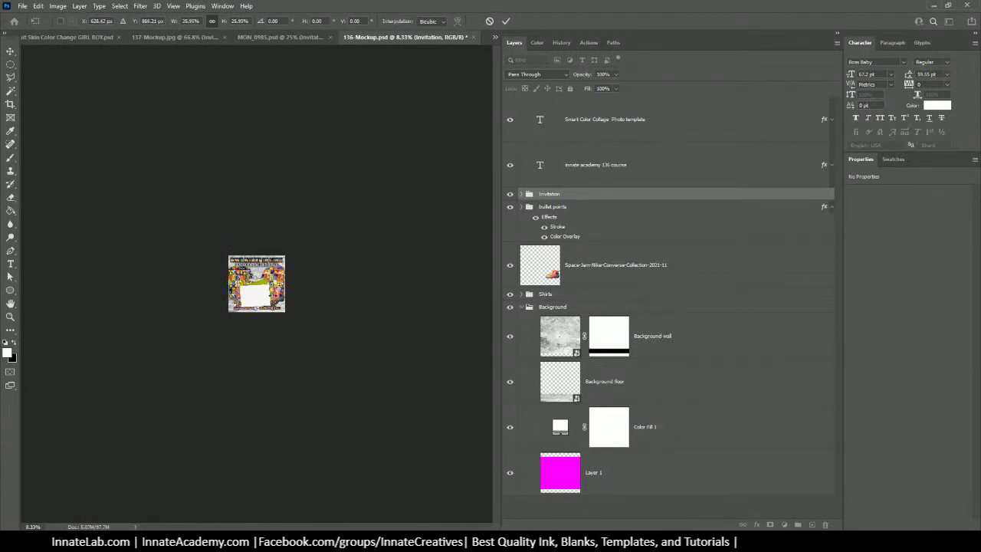
Reduce the Invitation group to about 22.9% and apply its placement over the pillow between the two shirts
key(ctrl+plus)
key(ctrl+plus)
key(ctrl+plus)
key(ctrl+plus)
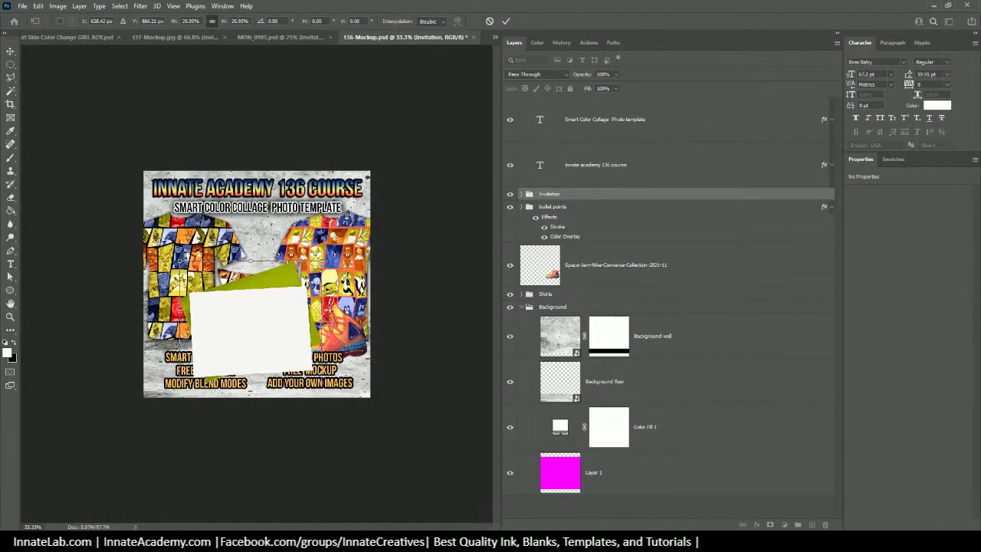
drag(184, 257, 236, 329)
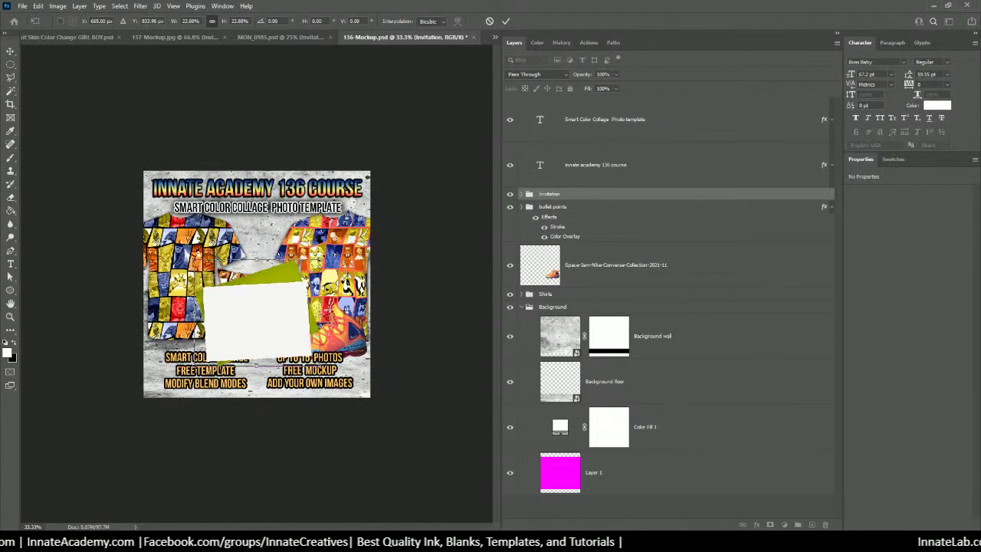
mouse_move(310, 259)
mouse_down()
mouse_move(365, 215)
mouse_move(328, 243)
mouse_move(323, 268)
mouse_up()
key(Return)
key(ctrl+plus)
key(ctrl+plus)
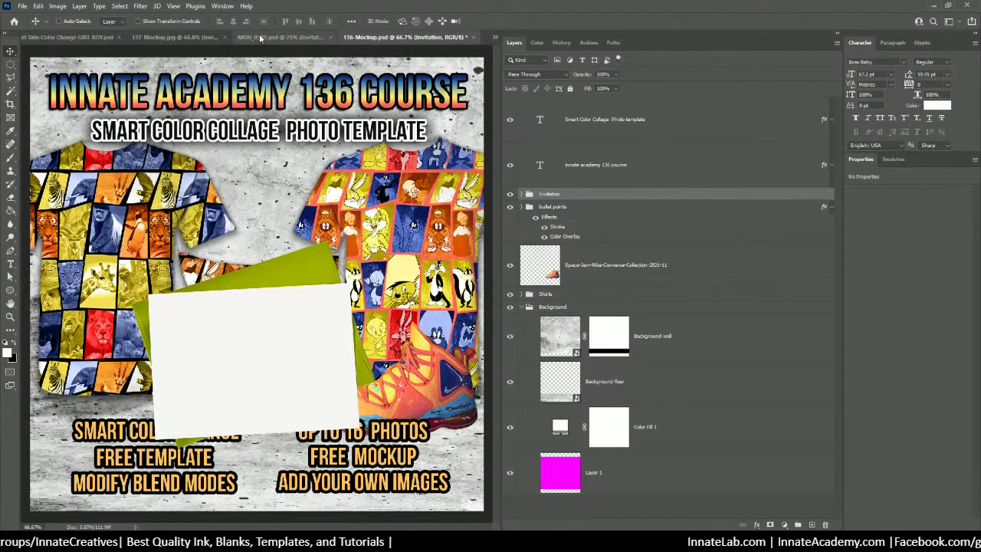
Close MON_0985.psd without saving its changes and save 136-Mockup.psd
click(259, 36)
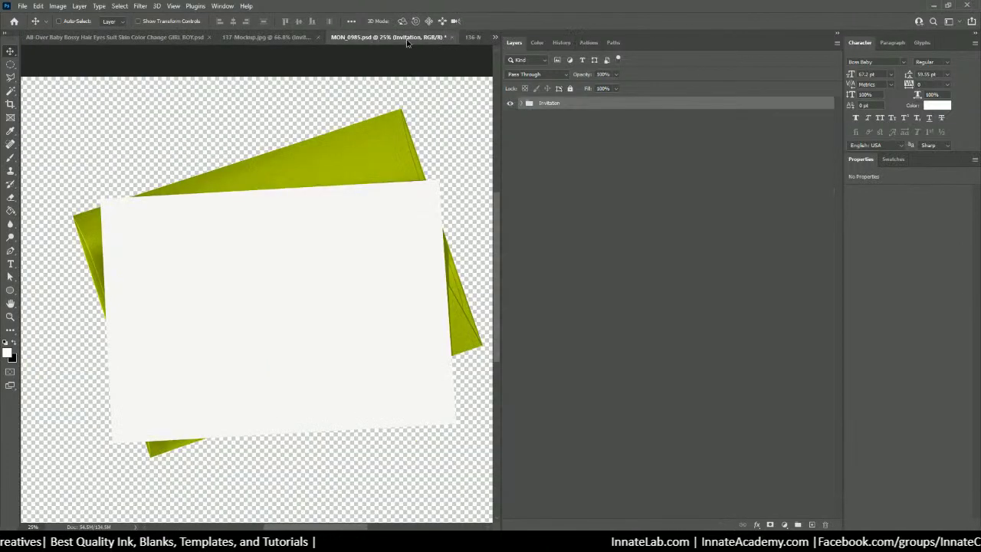
click(452, 36)
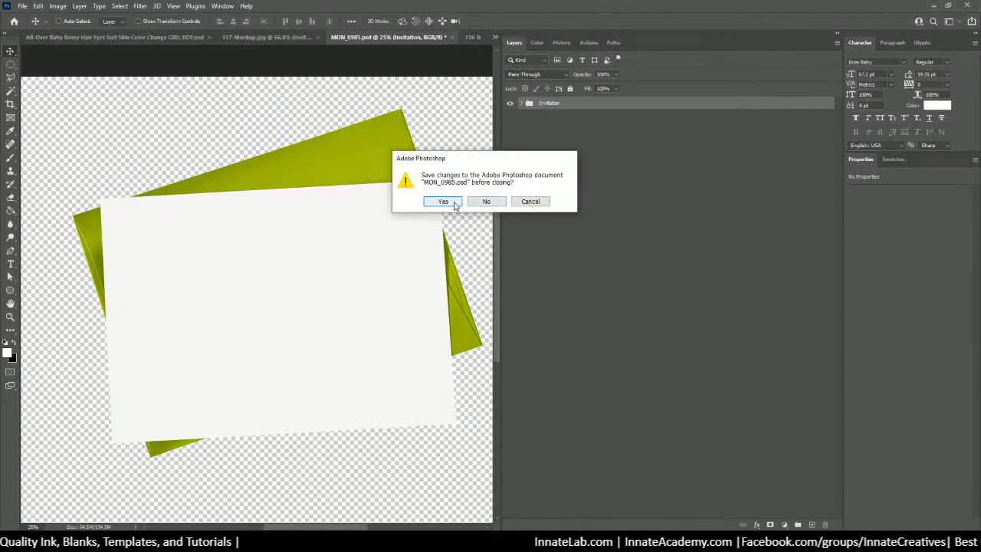
click(483, 203)
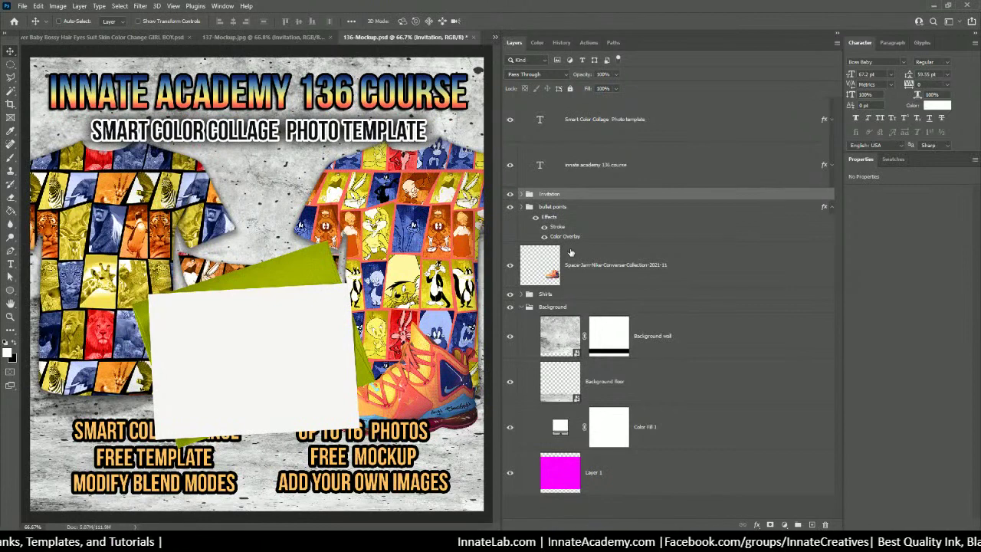
key(ctrl+s)
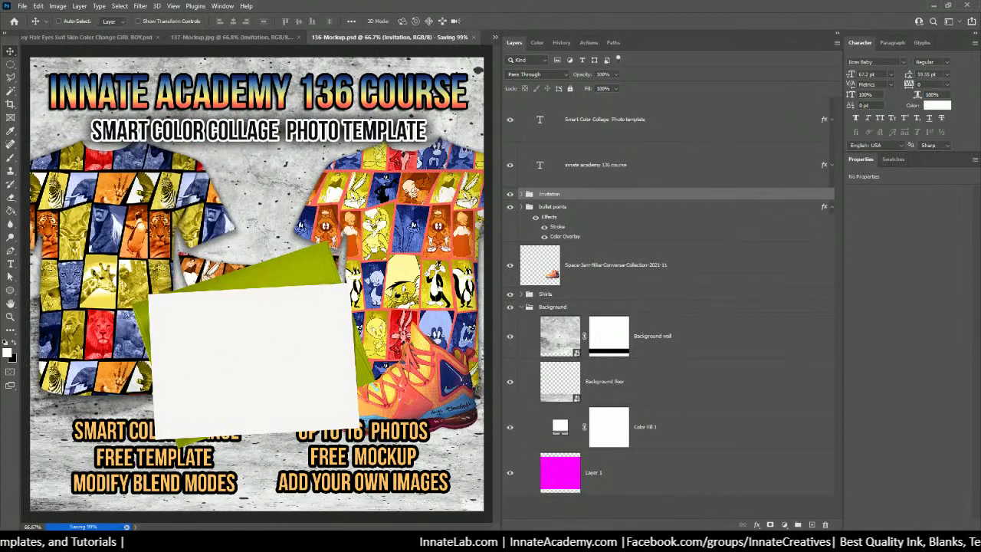
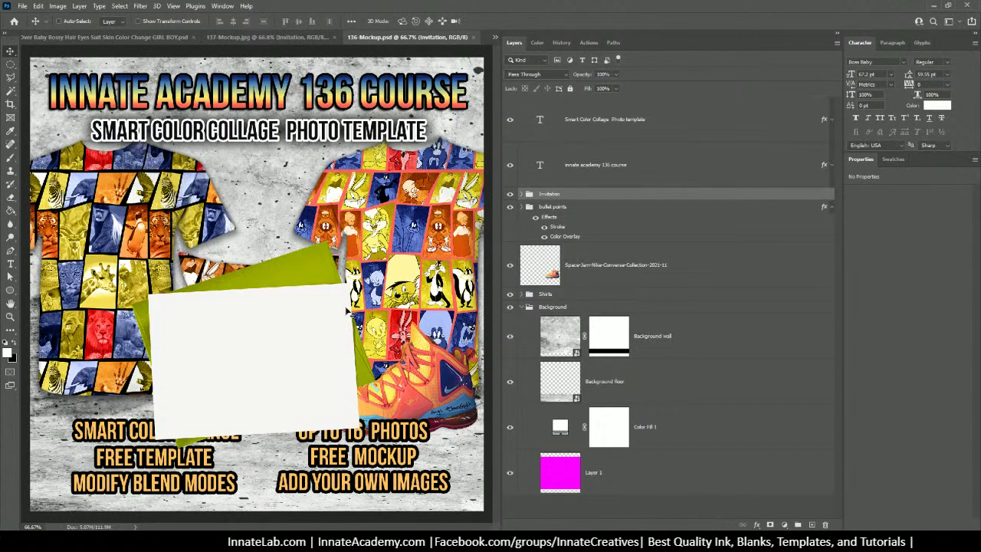
Shrink the Invitation group slightly further and move it up between the shirts, clear of the lower captions
right_click(298, 299)
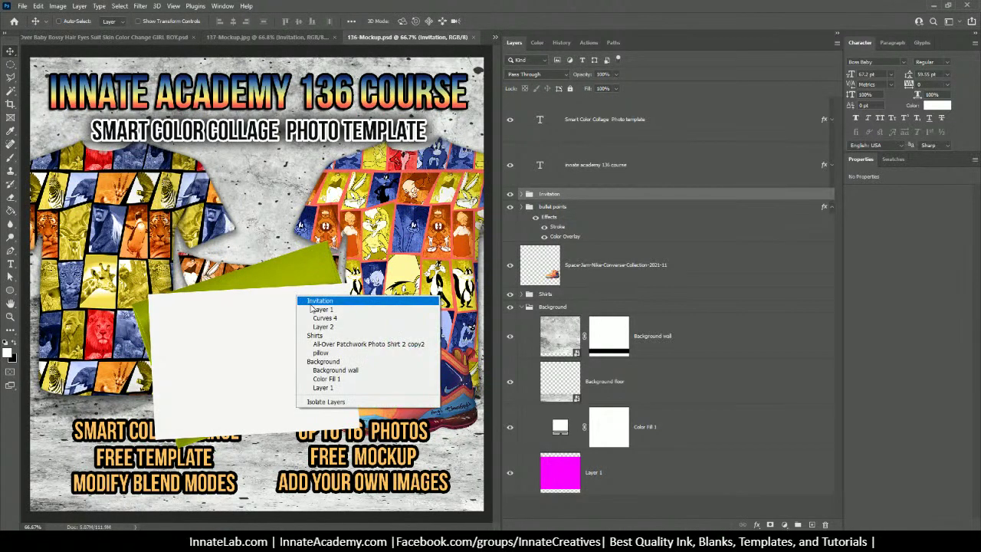
click(311, 302)
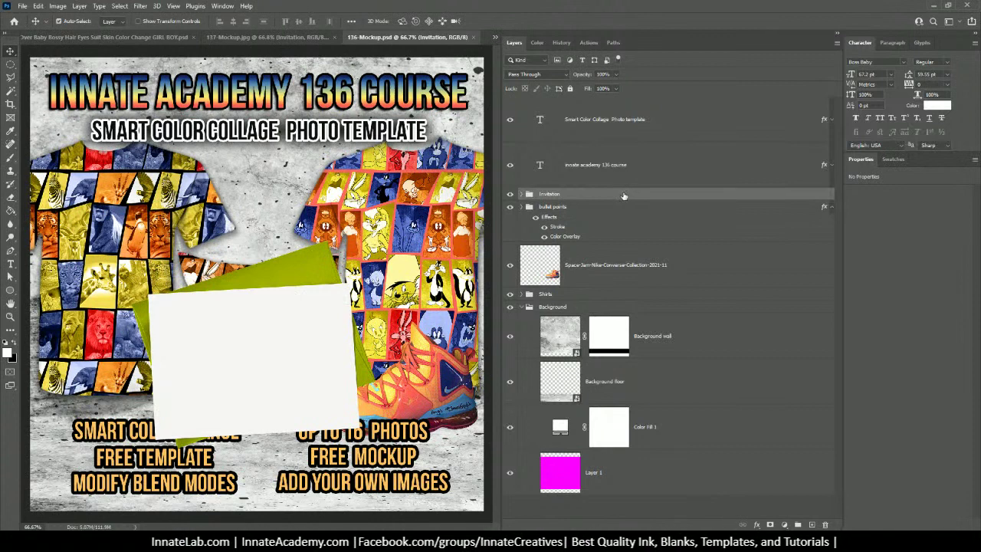
key(ctrl+t)
drag(377, 242, 360, 255)
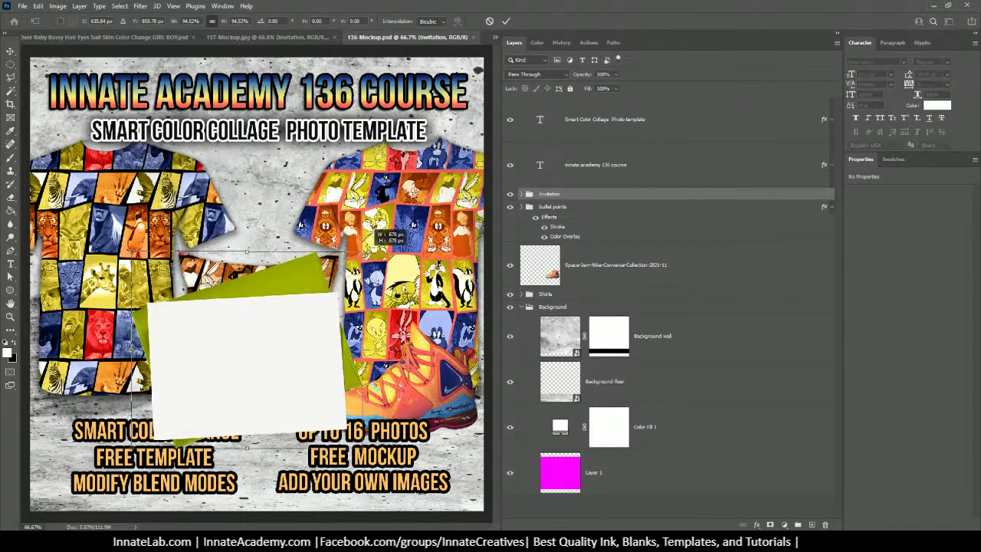
drag(303, 352, 302, 332)
drag(130, 223, 146, 231)
drag(232, 318, 231, 311)
key(Return)
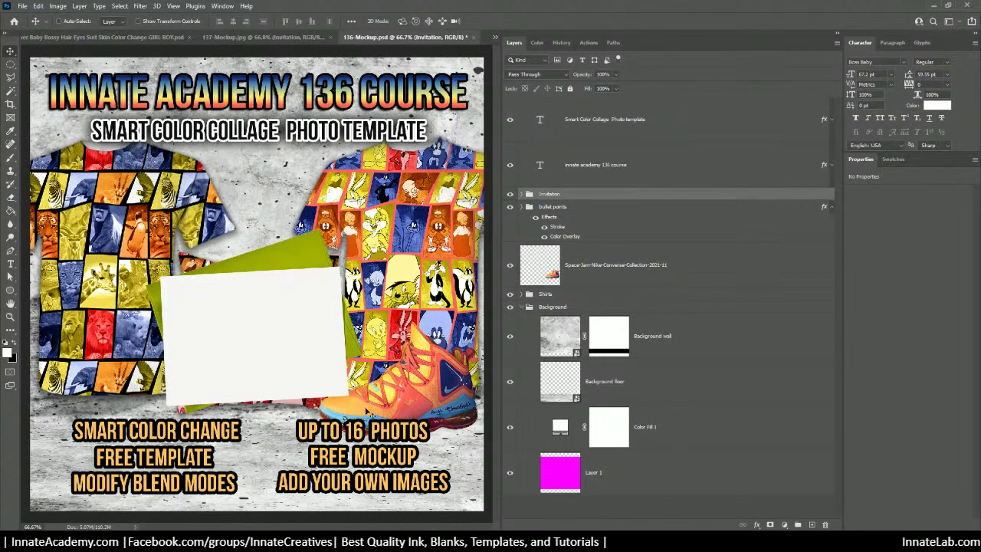
Delete the Space-Jam-Nike-Converse-Collection-2021-11 shoe layer from the mockup
right_click(381, 397)
key(Escape)
click(627, 272)
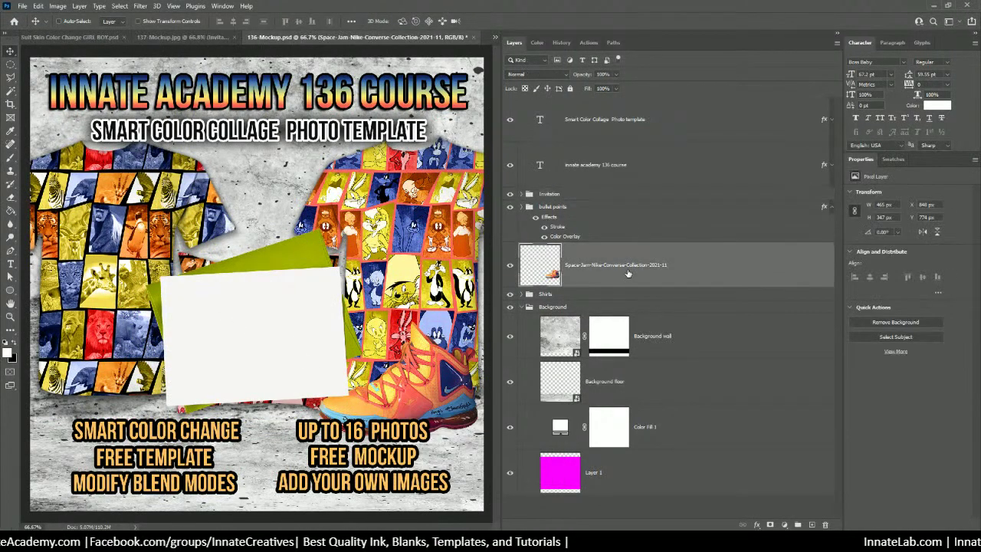
key(Delete)
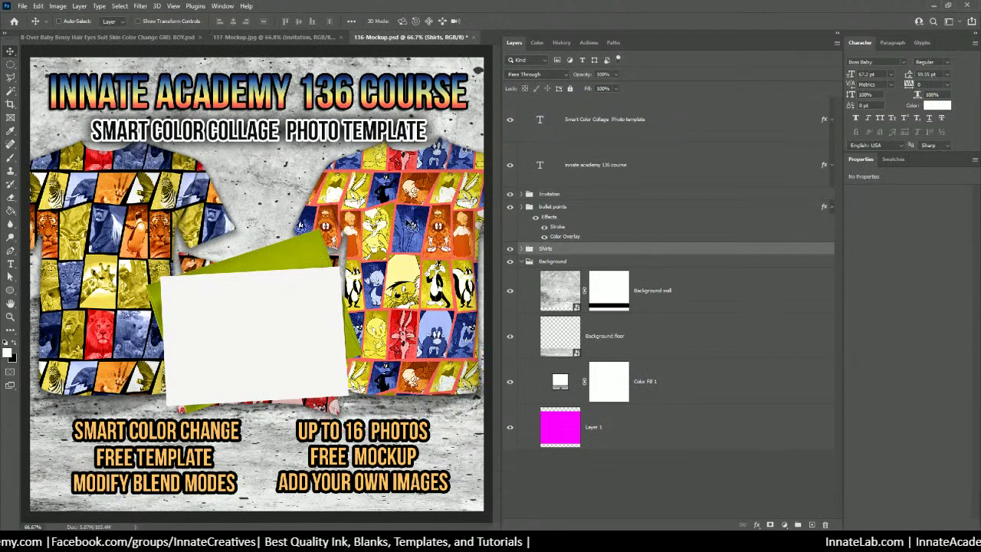
Delete the pillow layer and its clipped All-Over Patchwork Photo Shirt 2 copy2 layer from the Shirts group
right_click(331, 411)
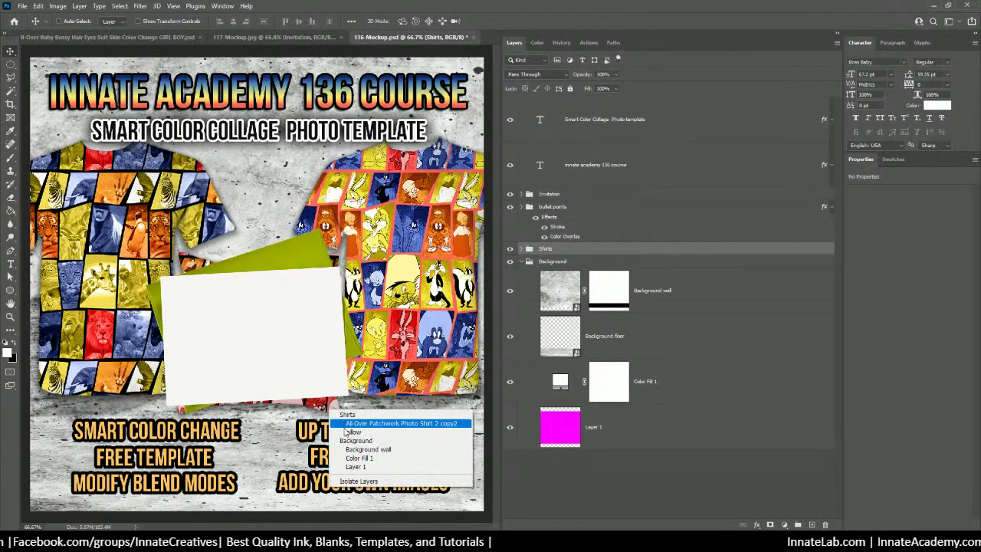
click(352, 432)
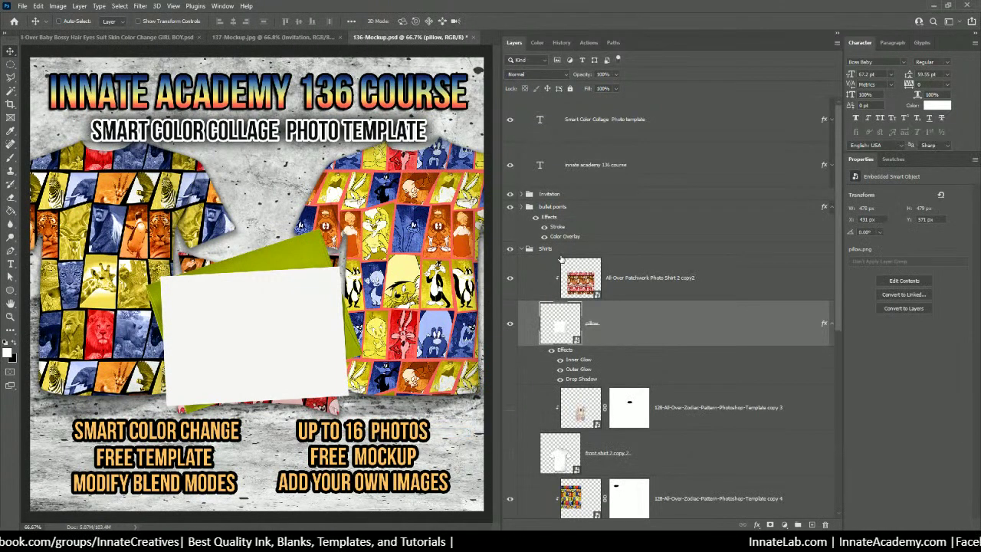
click(650, 285)
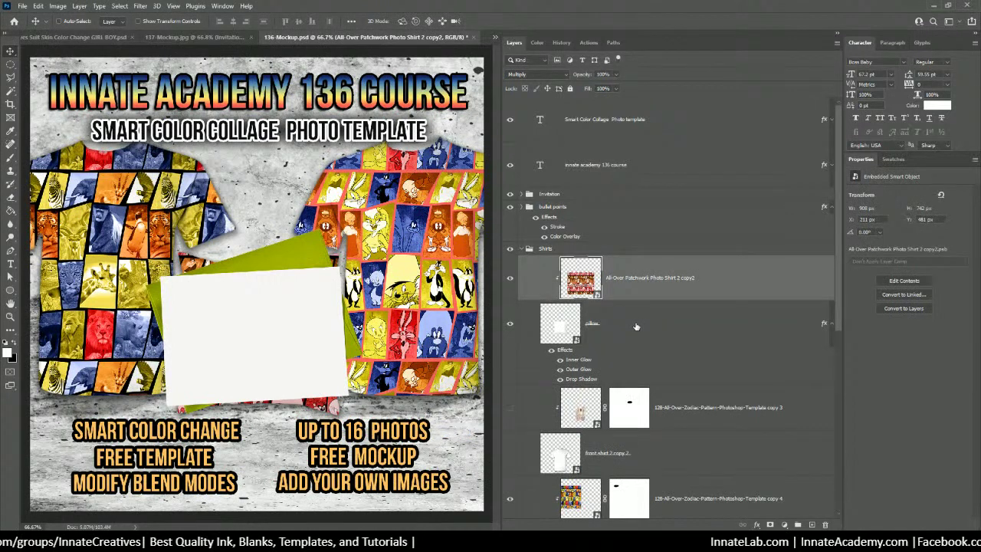
shift+click(635, 326)
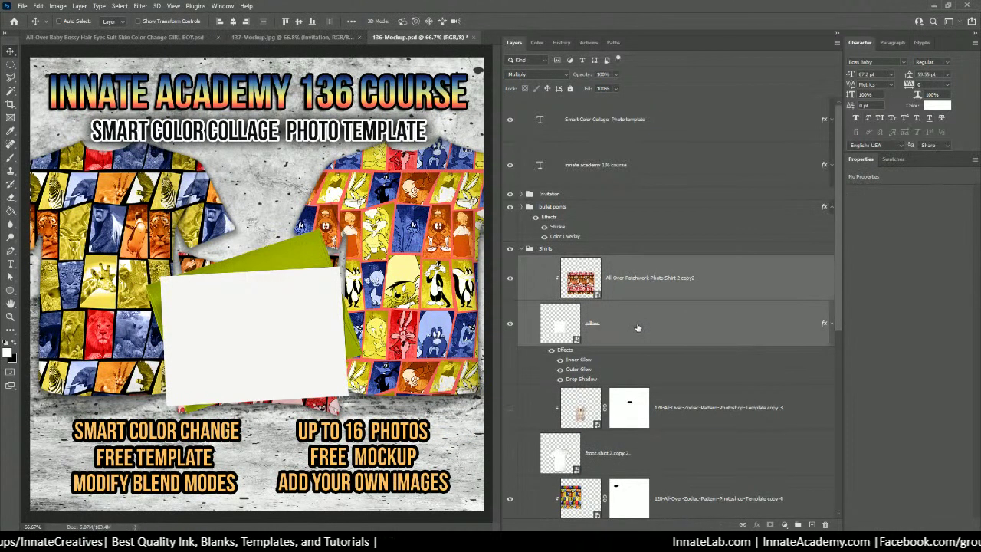
key(Delete)
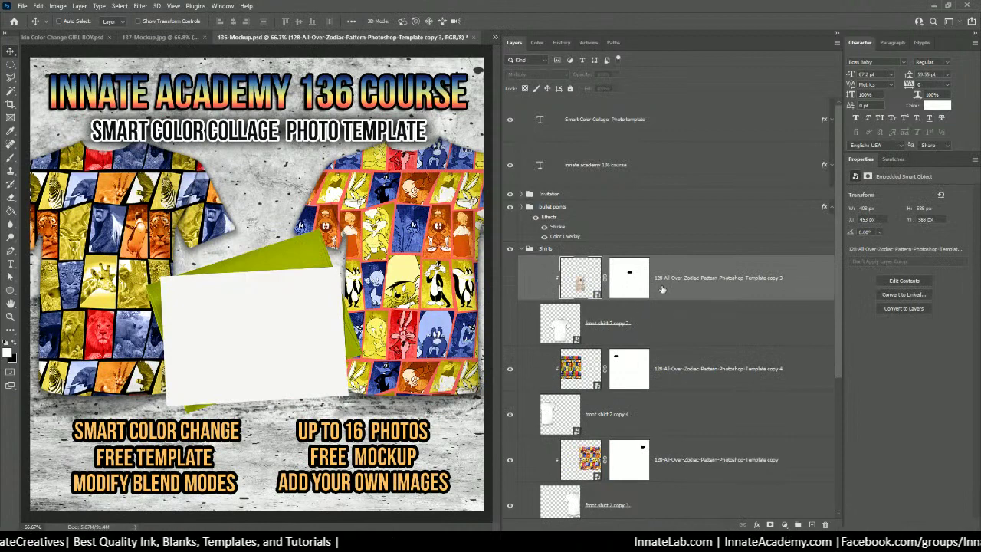
click(22, 6)
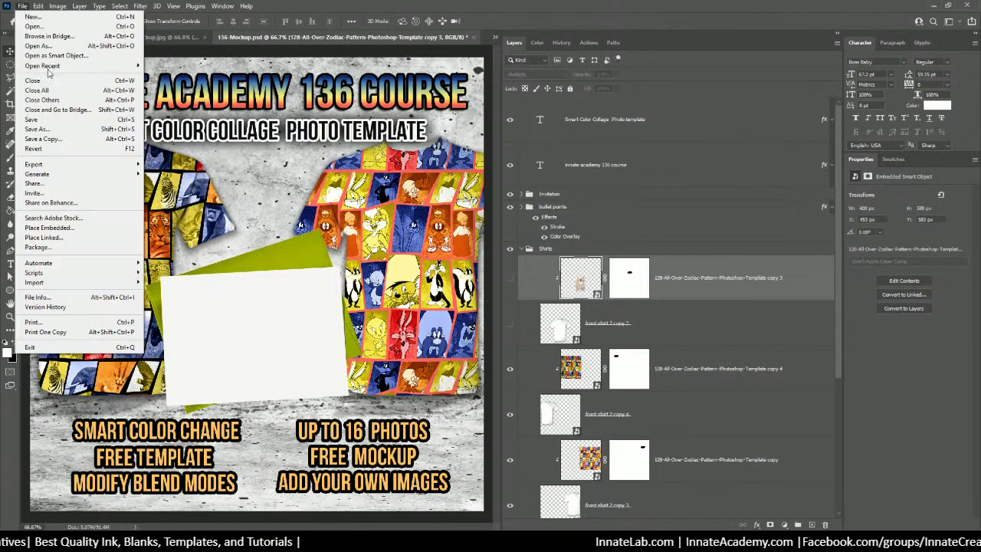
click(51, 130)
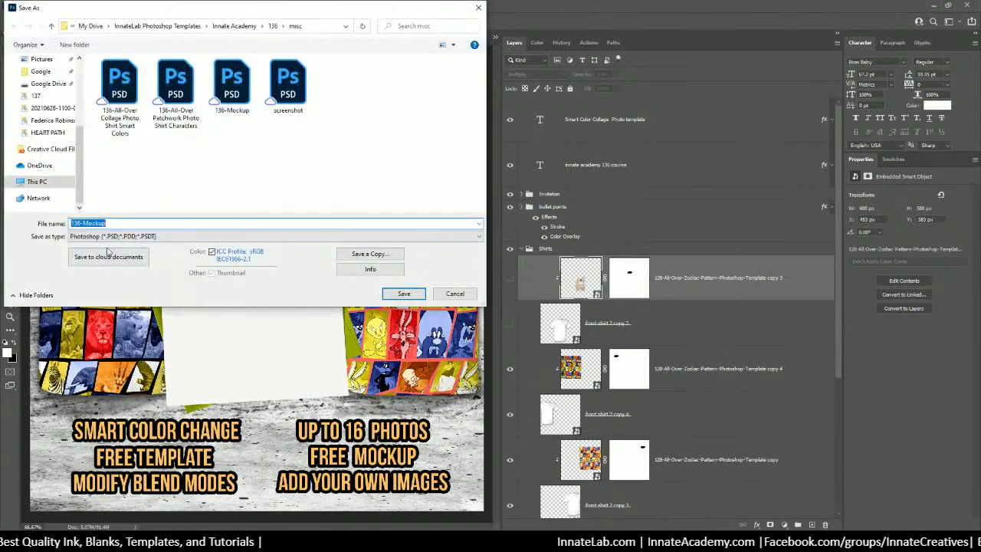
click(98, 238)
click(97, 239)
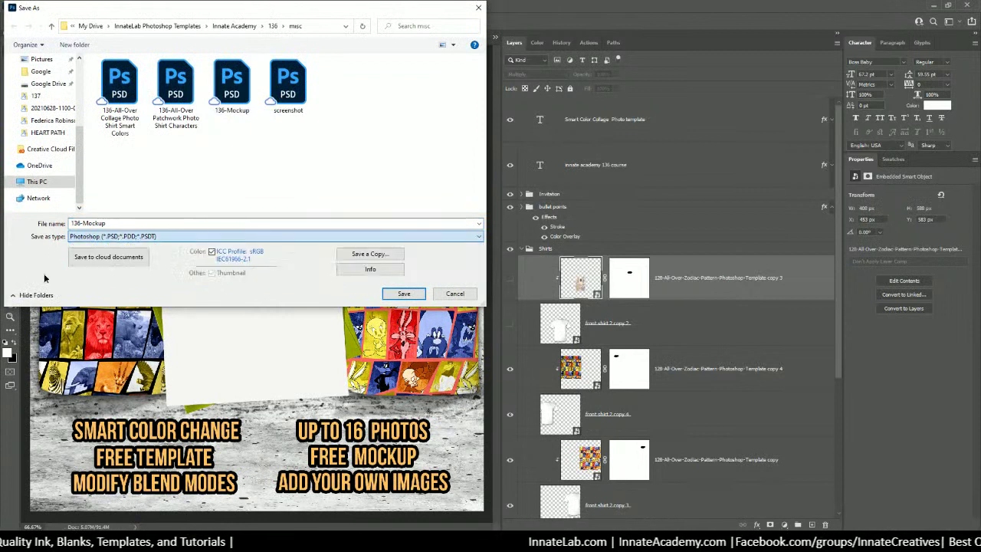
double_click(79, 222)
click(79, 222)
key(BackSpace)
text(7)
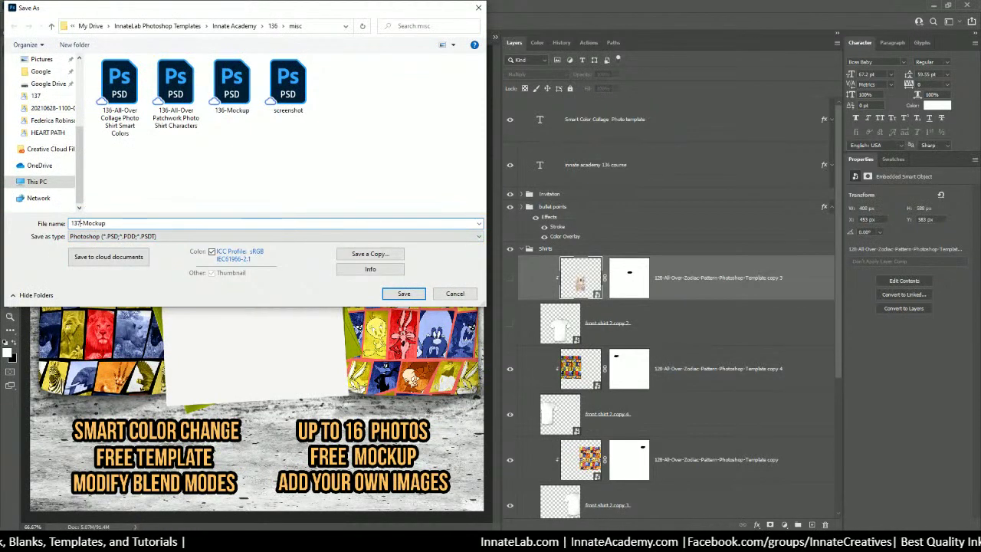
click(248, 28)
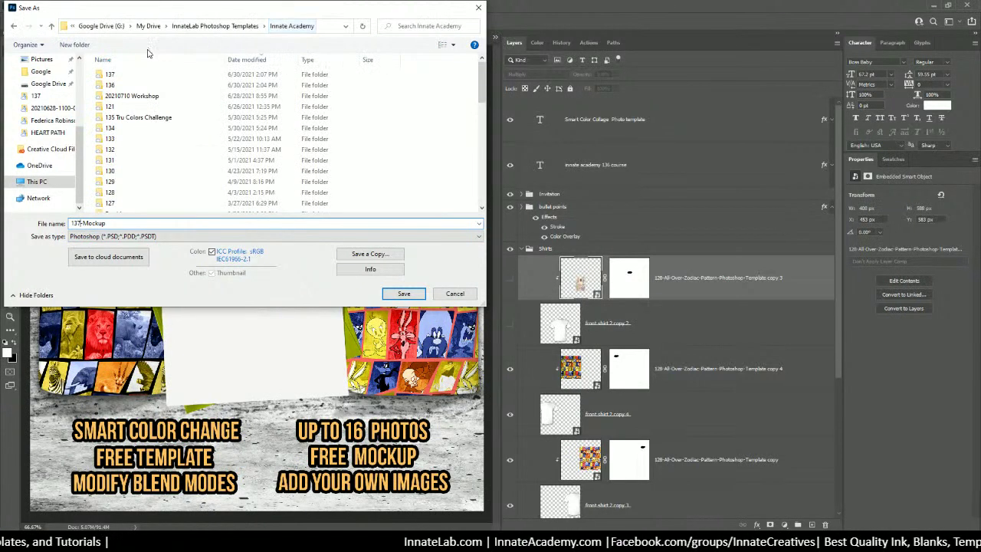
double_click(127, 74)
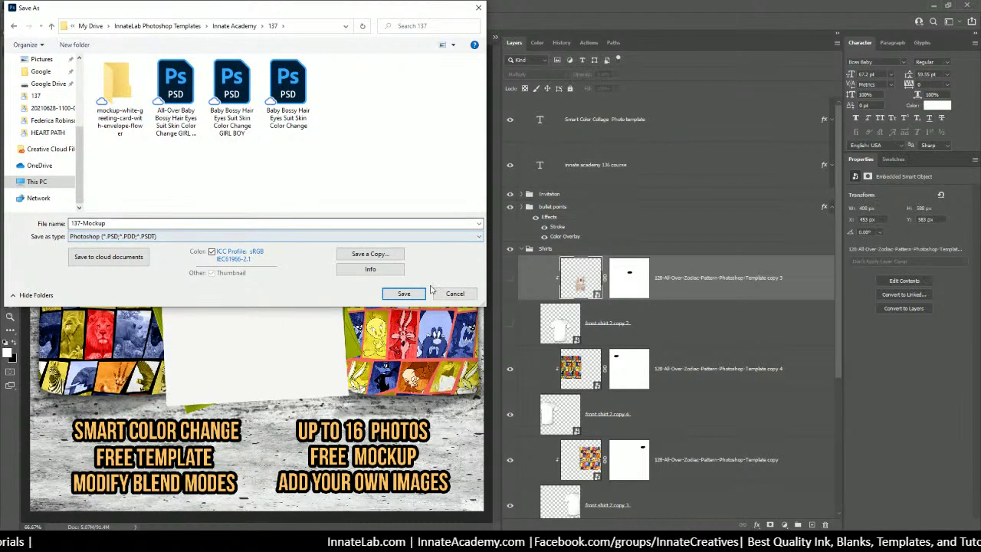
click(454, 293)
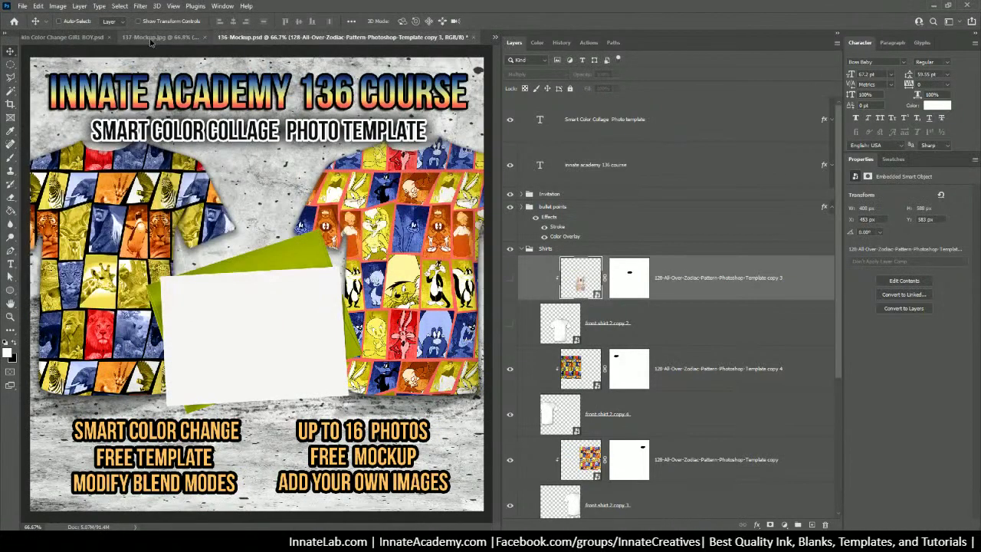
Close the 137-Mockup.jpg document without saving its changes
click(150, 39)
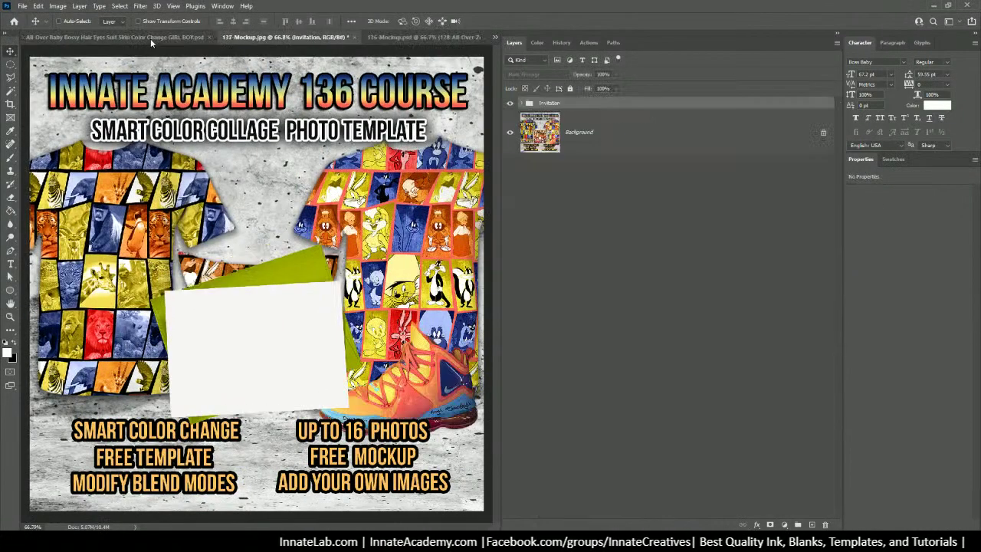
click(352, 37)
click(481, 202)
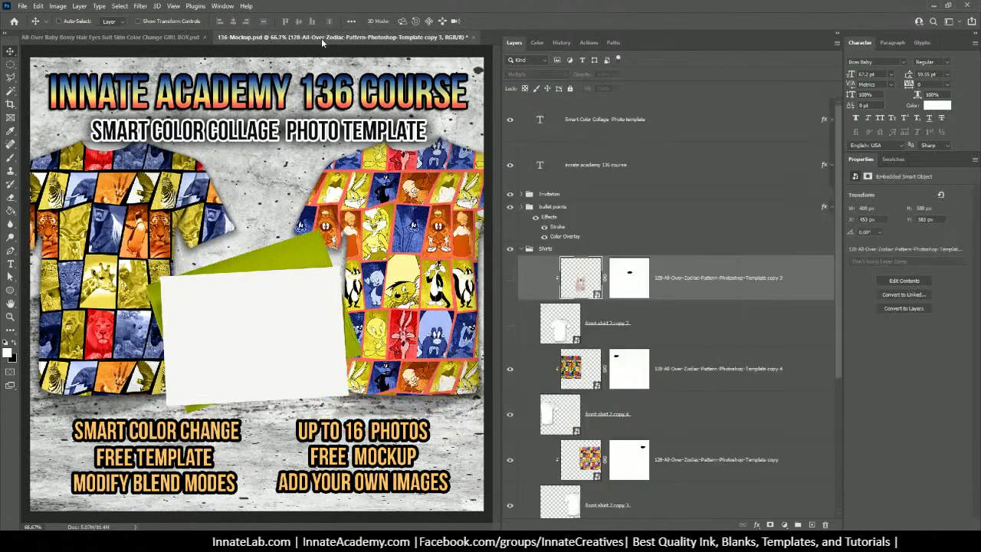
Save the 136 mockup and roll its history back to the earlier saved Free Transform state
click(23, 6)
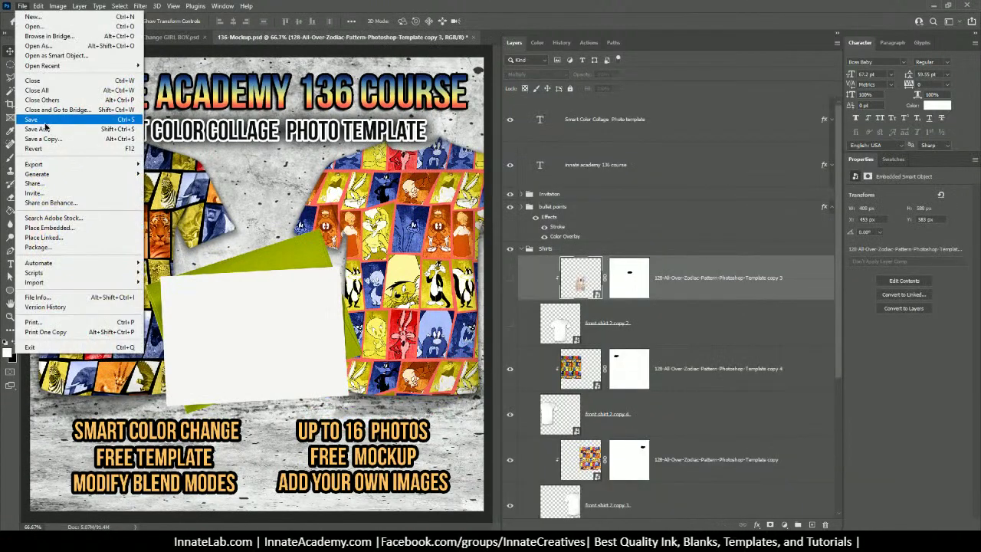
click(31, 120)
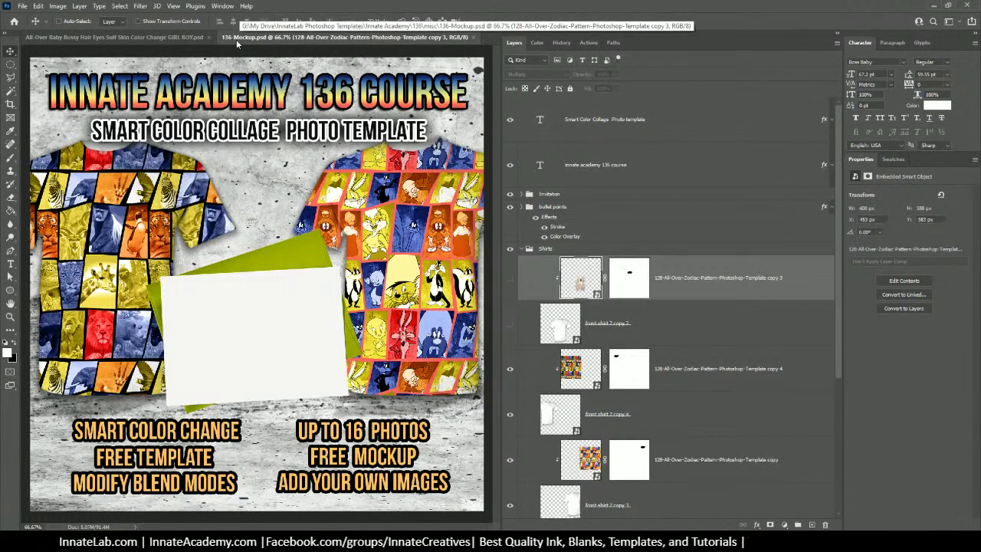
key(ctrl+z)
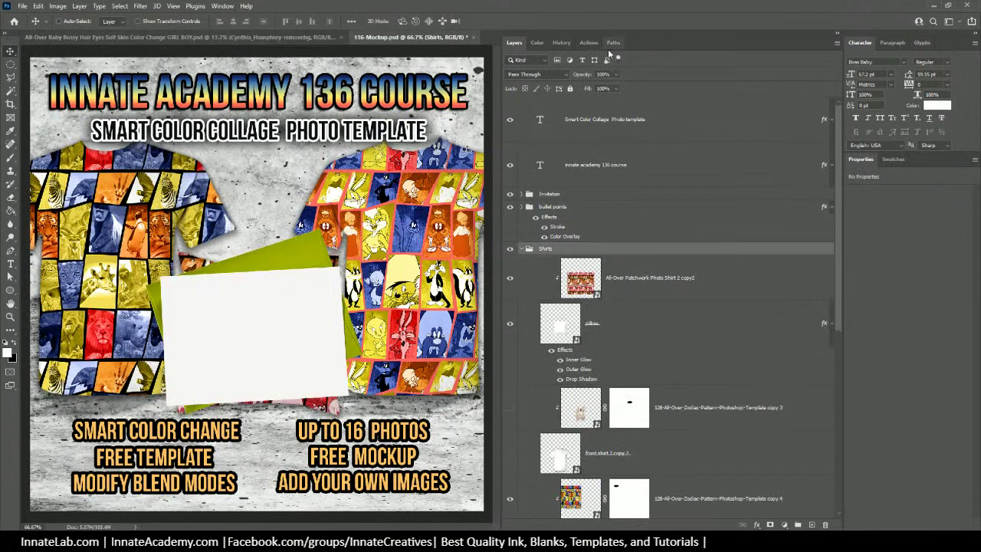
click(562, 44)
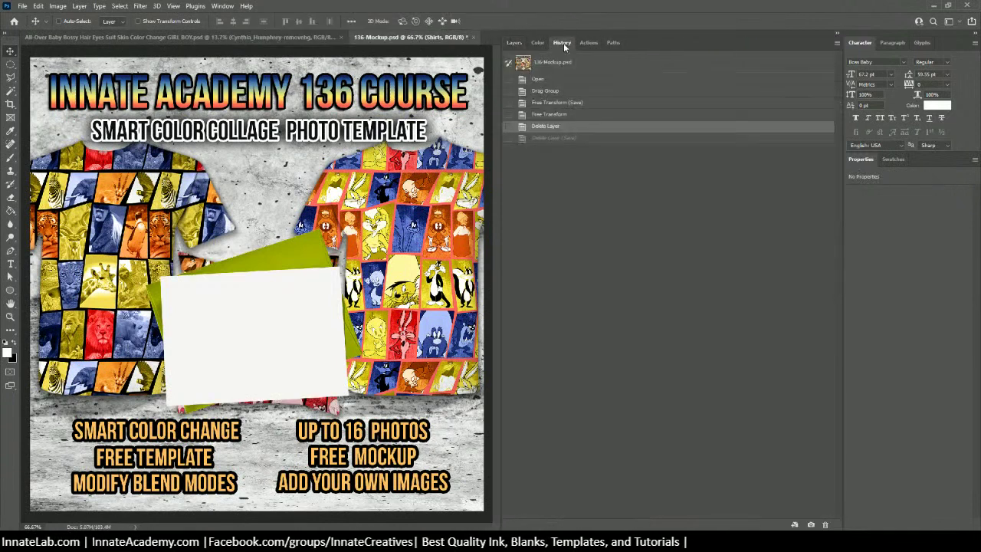
click(555, 115)
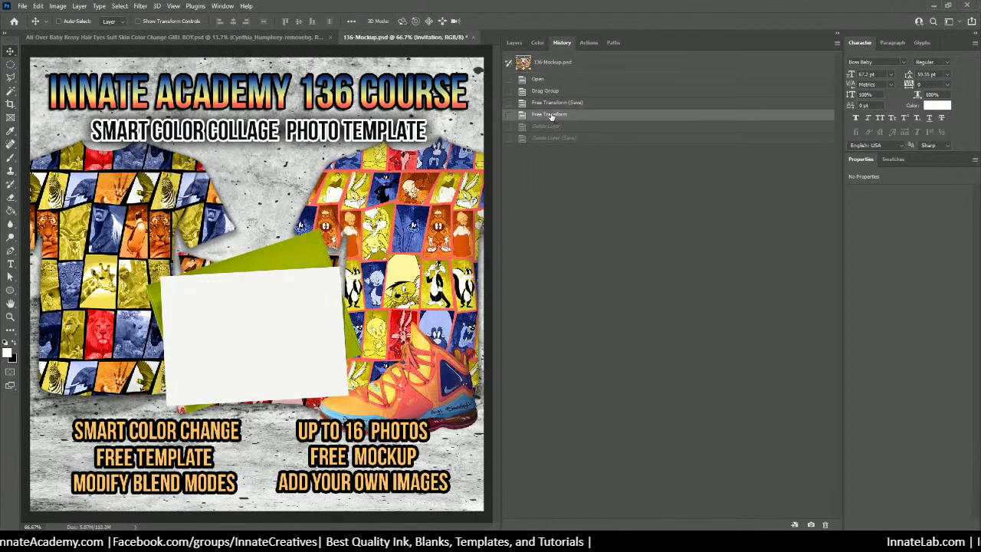
click(541, 104)
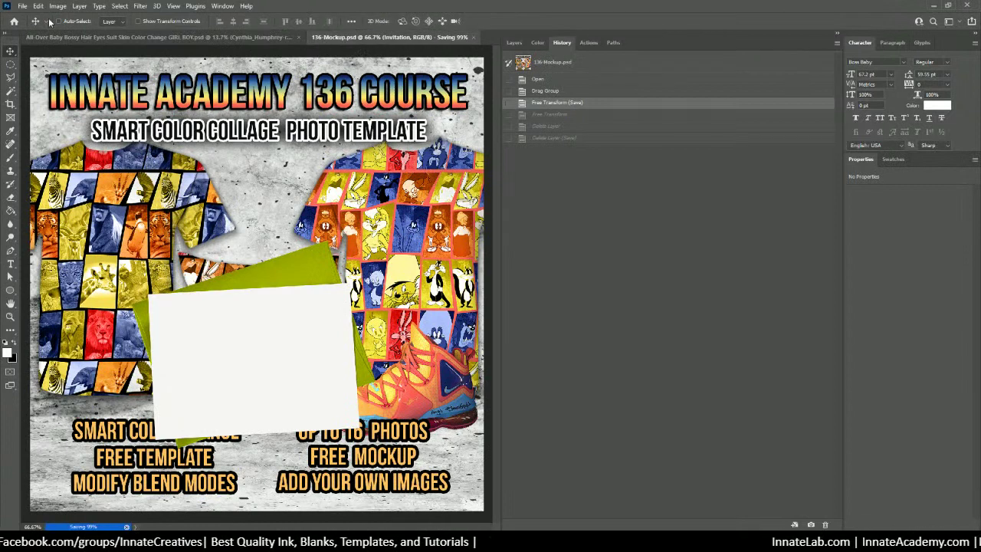
Save the mockup as a new Photoshop file named 137-Mockup in the Innate Academy 137 folder
click(23, 6)
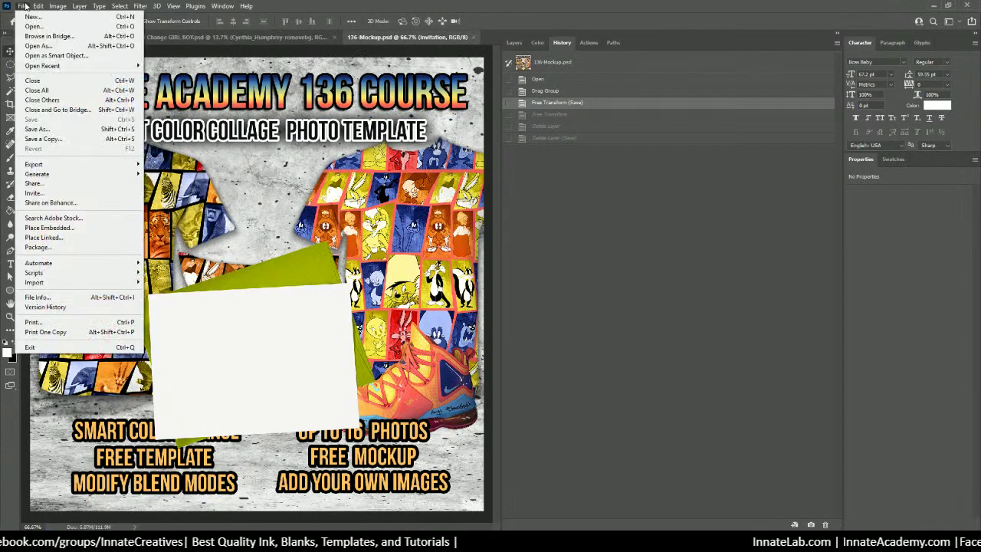
click(44, 132)
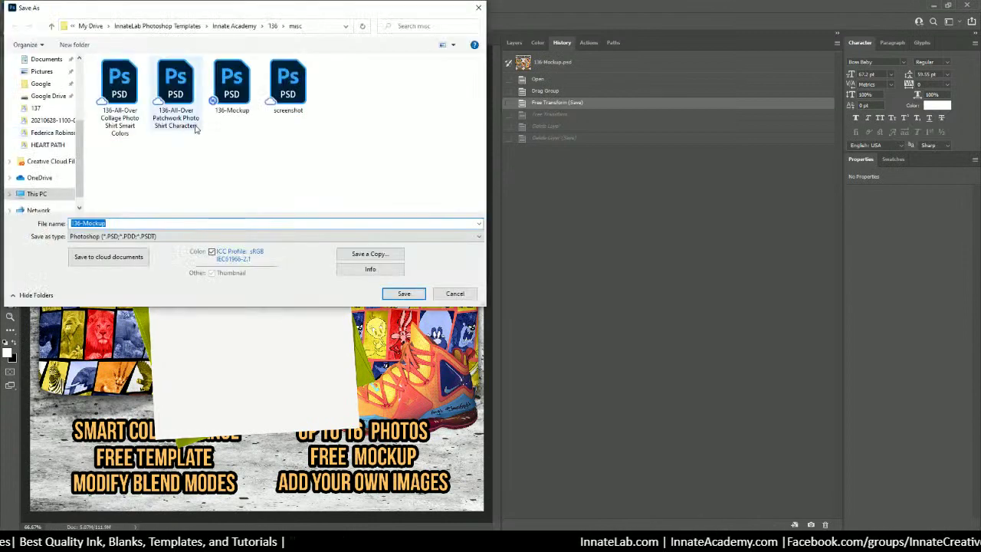
click(245, 29)
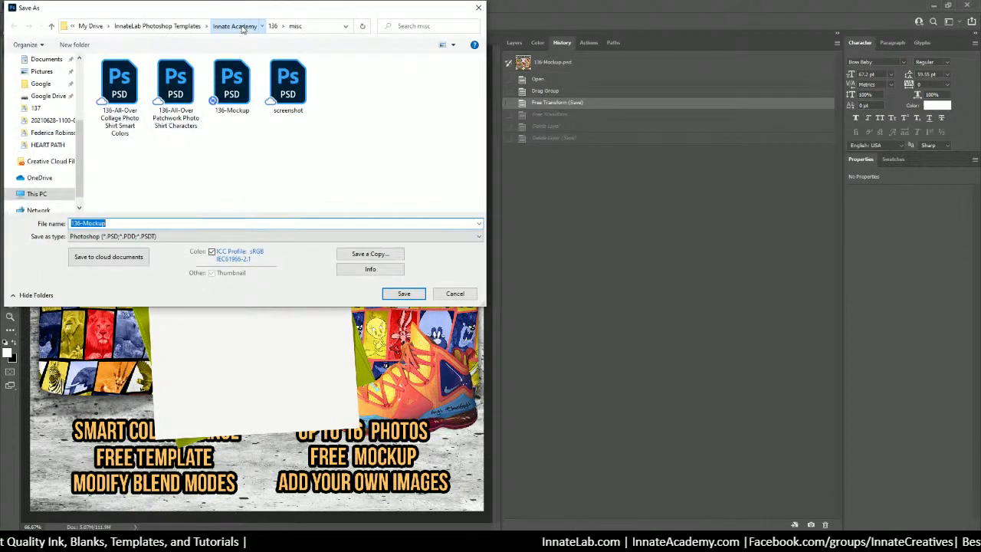
click(110, 76)
double_click(110, 75)
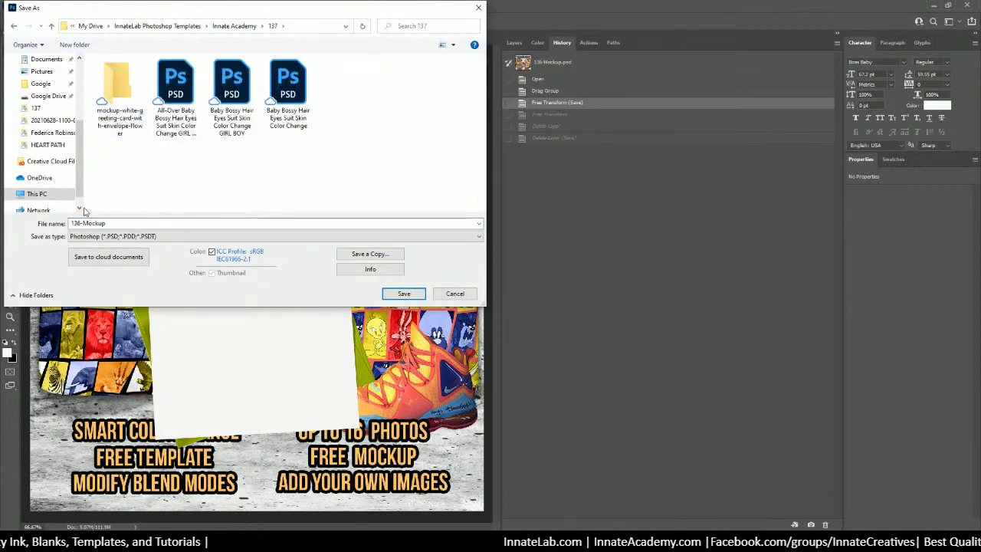
click(80, 222)
click(80, 223)
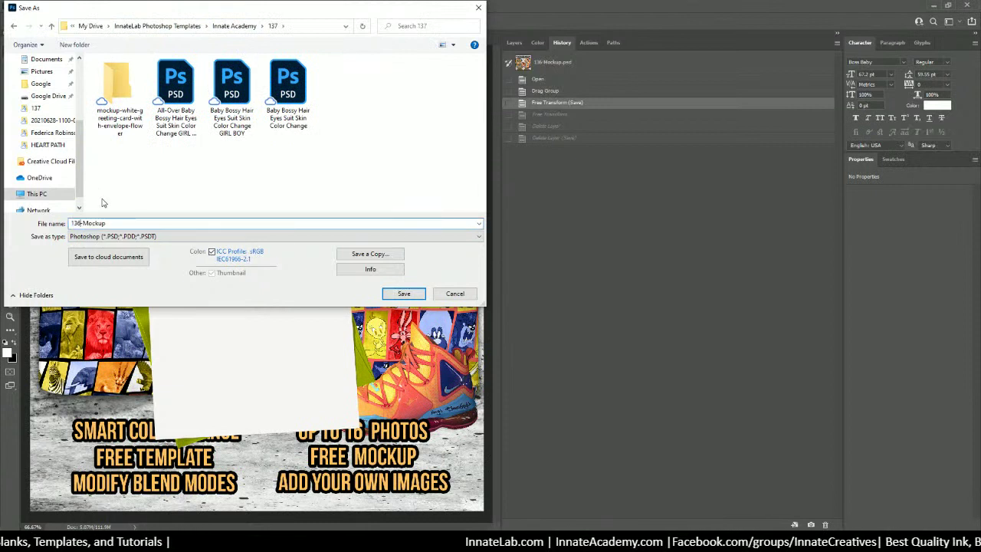
key(BackSpace)
text(7)
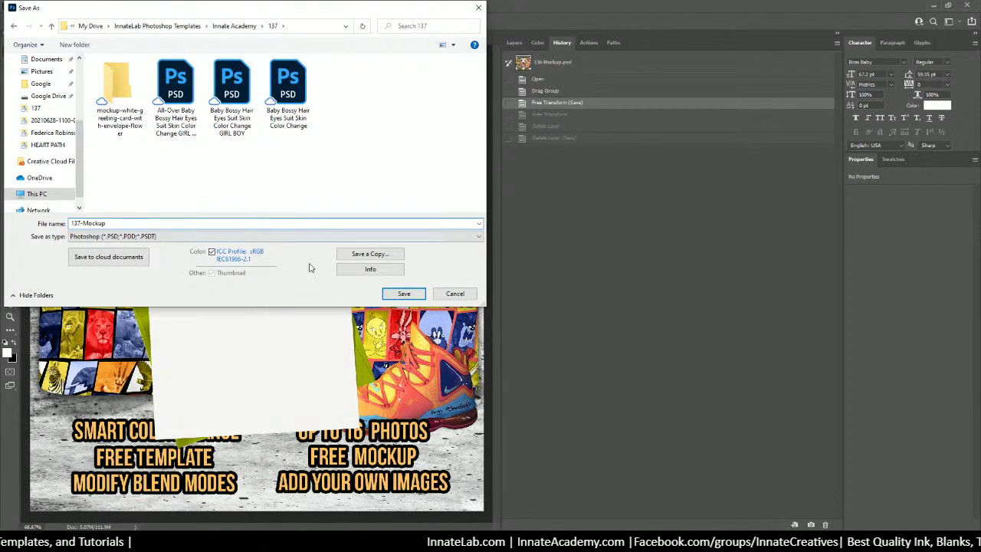
click(405, 295)
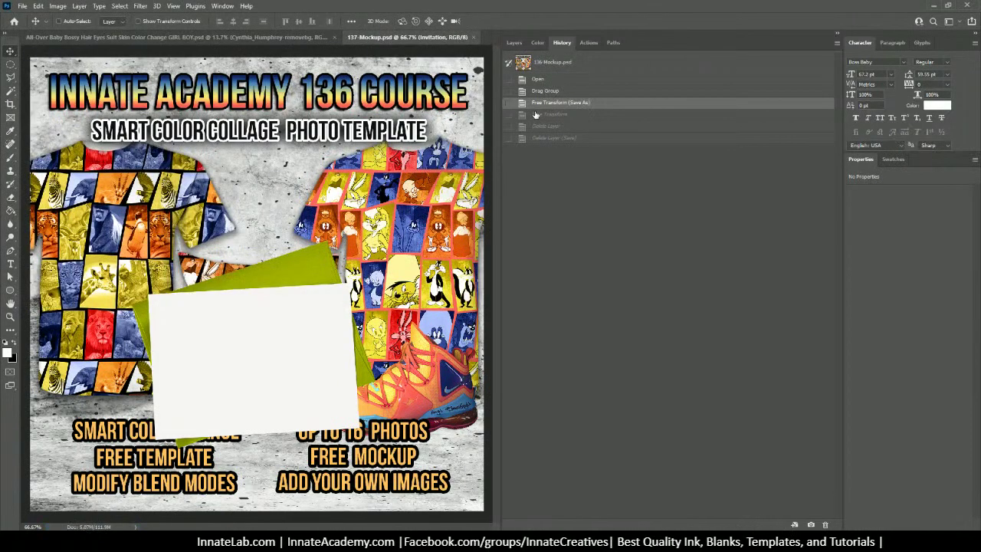
Delete the pillow layer together with the All-Over Patchwork Photo Shirt 2 copy2 layer clipped to it
click(512, 43)
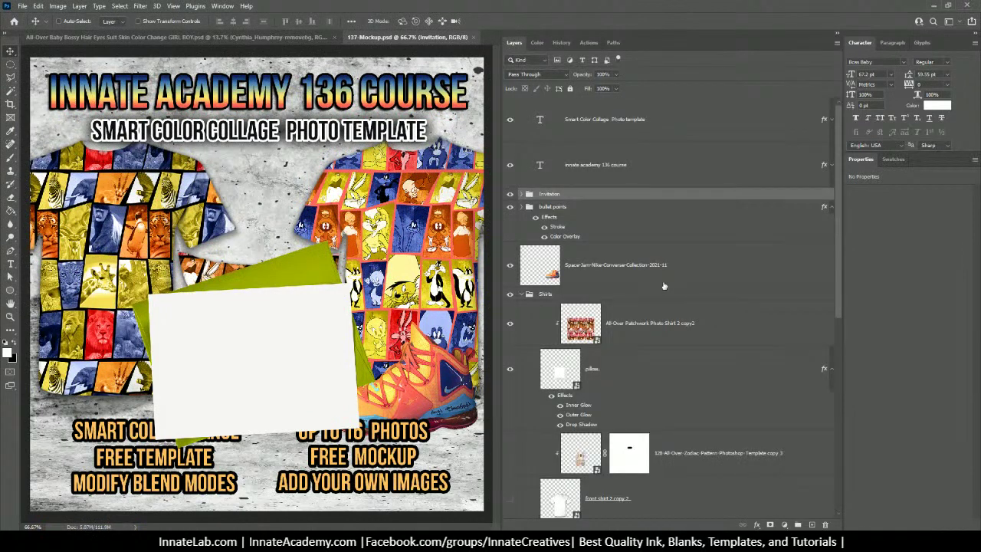
scroll(651, 367, down, 7)
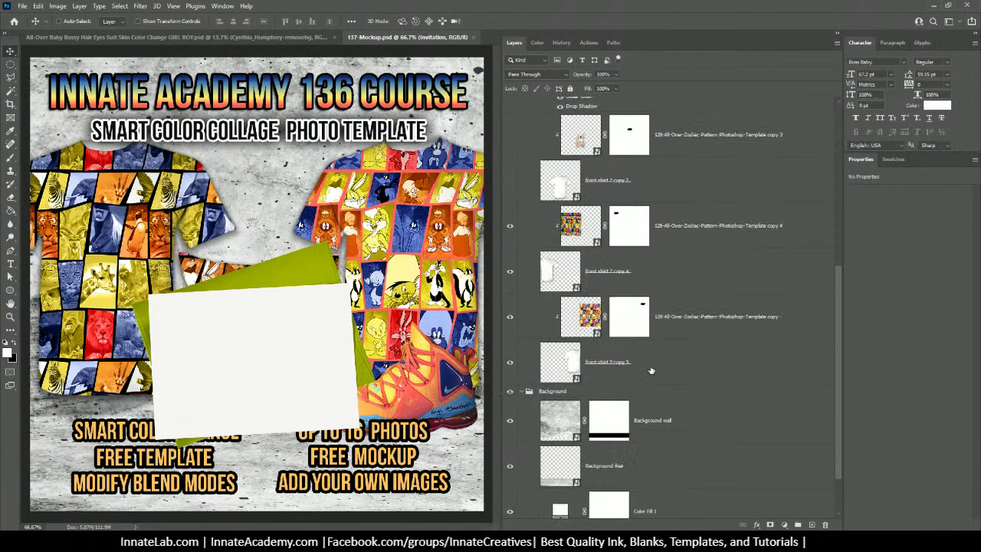
right_click(204, 270)
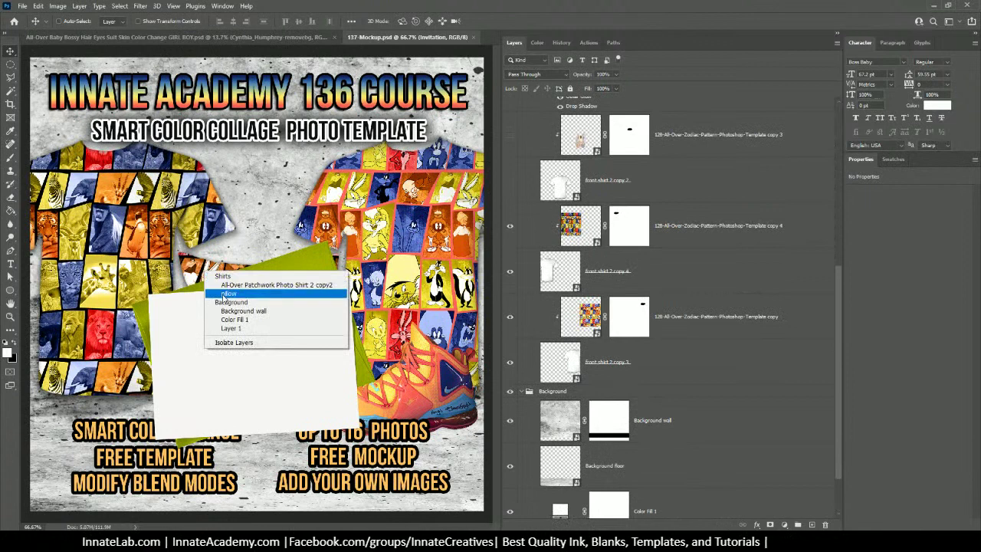
click(256, 290)
scroll(627, 141, up, 2)
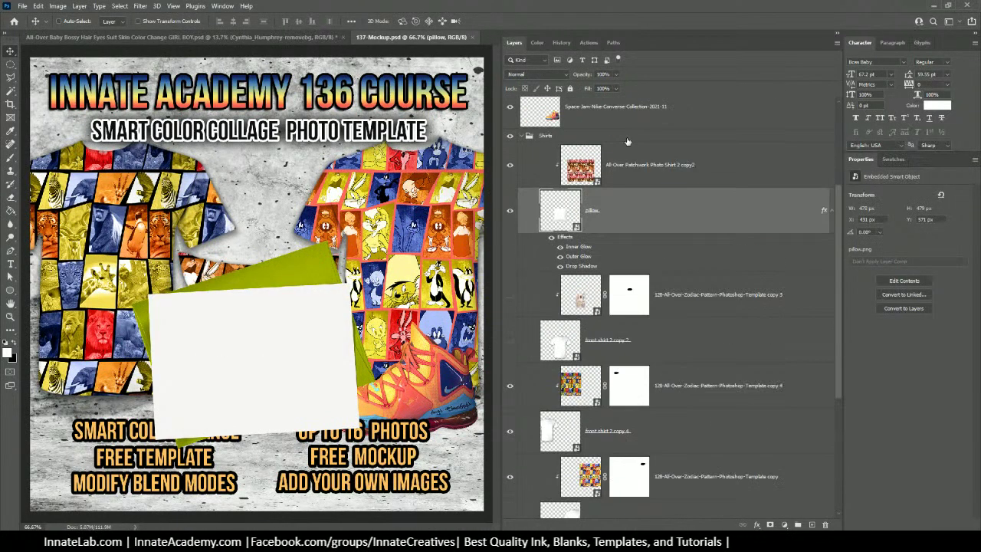
ctrl+click(632, 170)
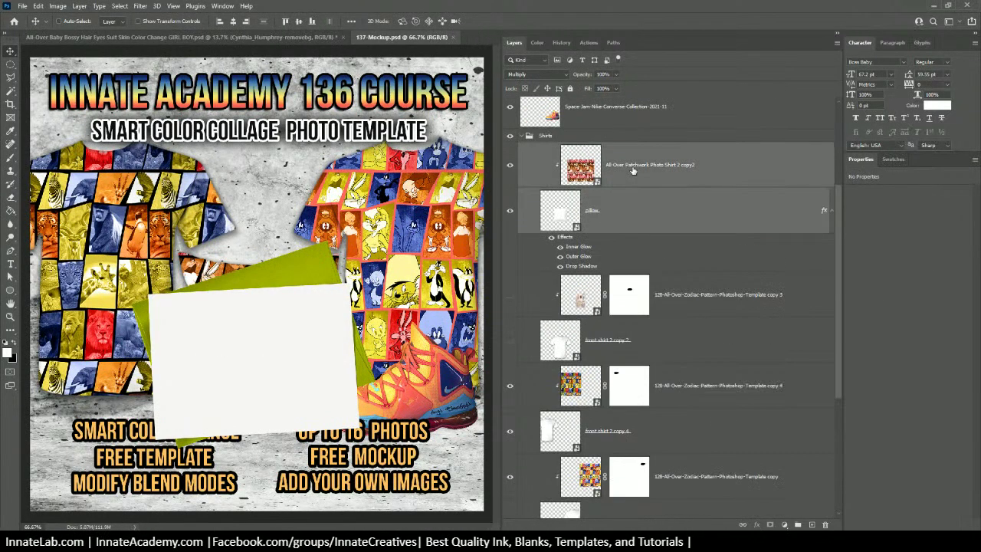
key(Delete)
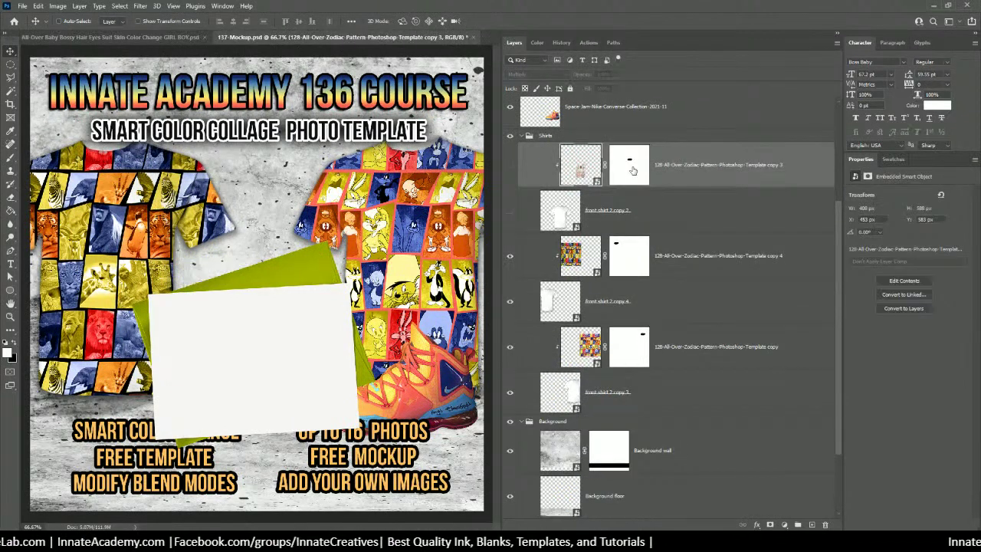
click(688, 258)
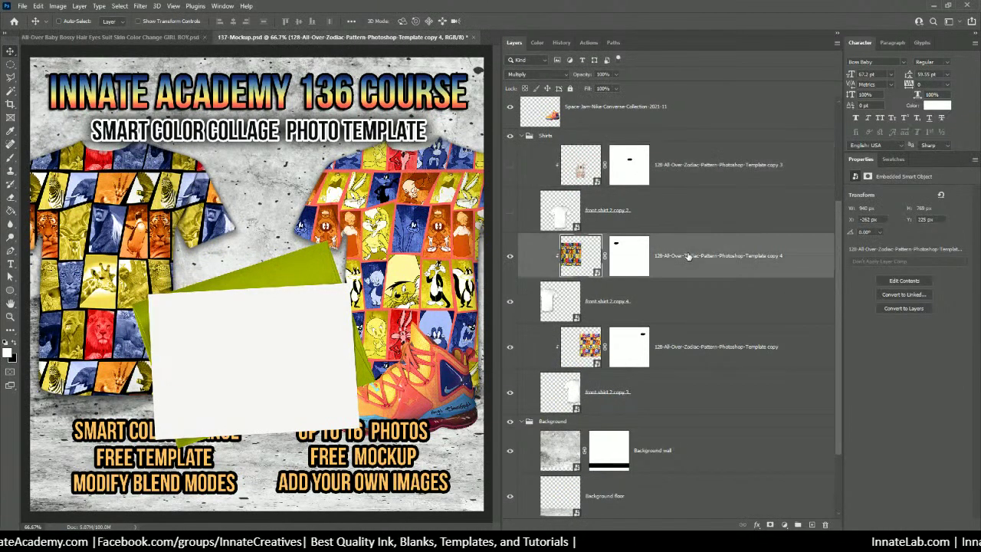
scroll(688, 257, up, 1)
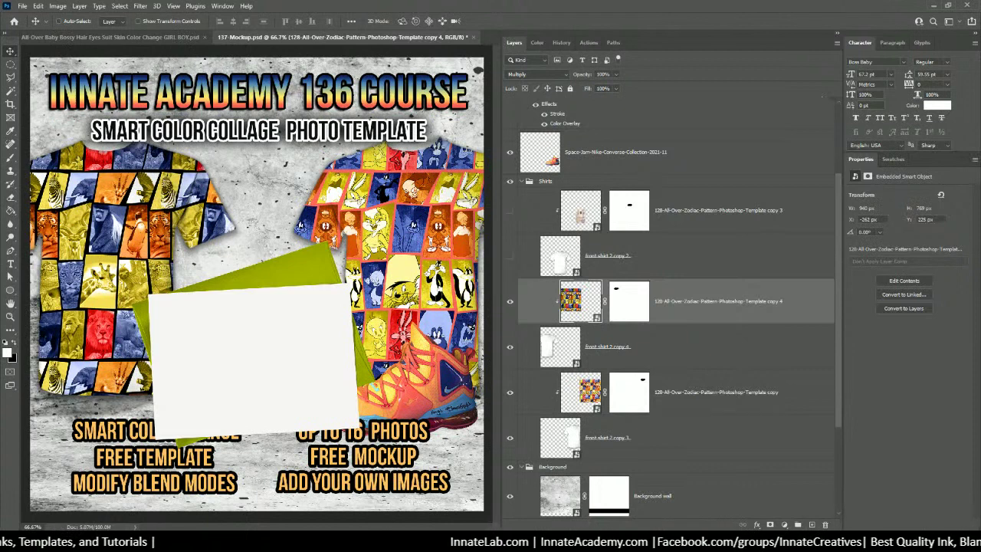
click(337, 541)
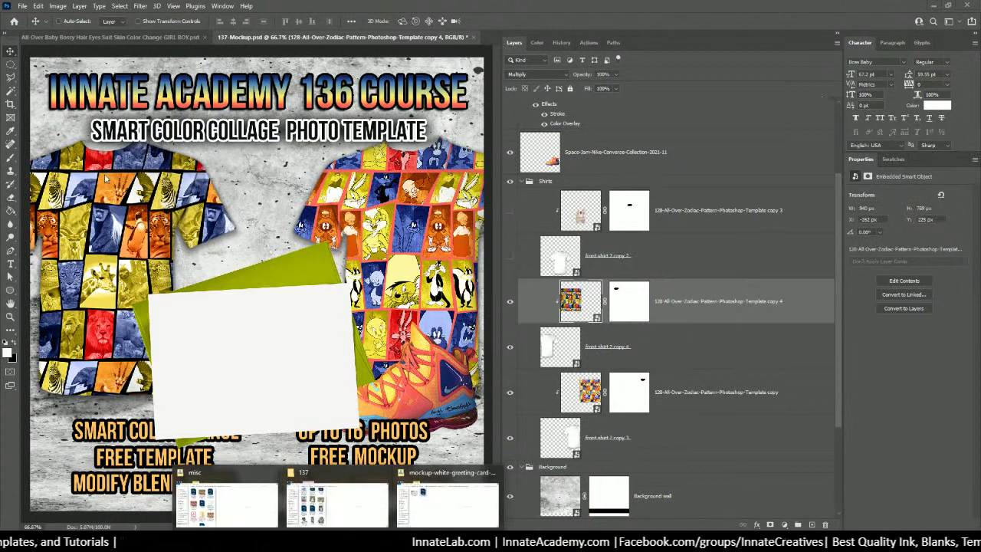
In the All-Over Baby Bossy document, toggle the KeepON4Printing layer to compare the design with and without the shirt outline, leaving the layer hidden
click(155, 37)
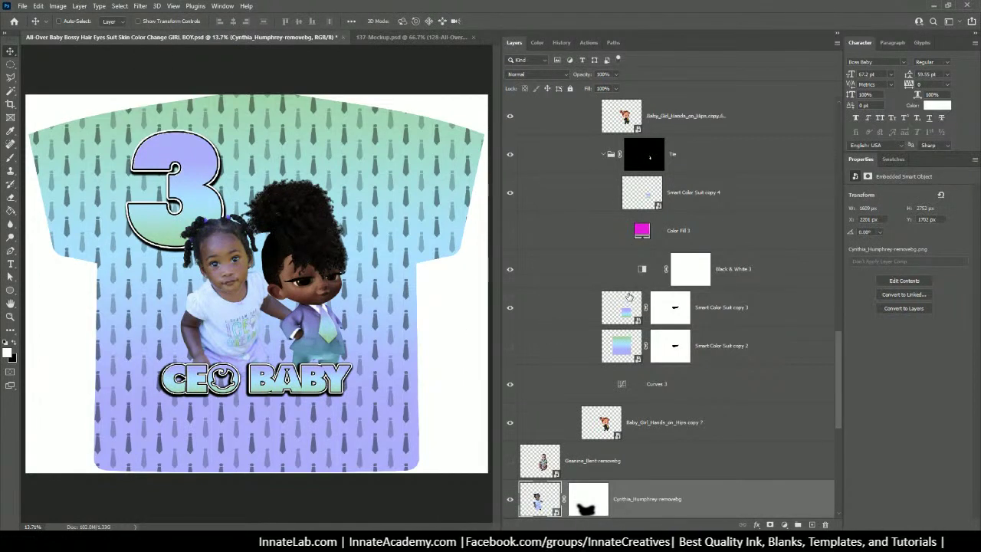
scroll(627, 295, up, 5)
scroll(628, 283, up, 10)
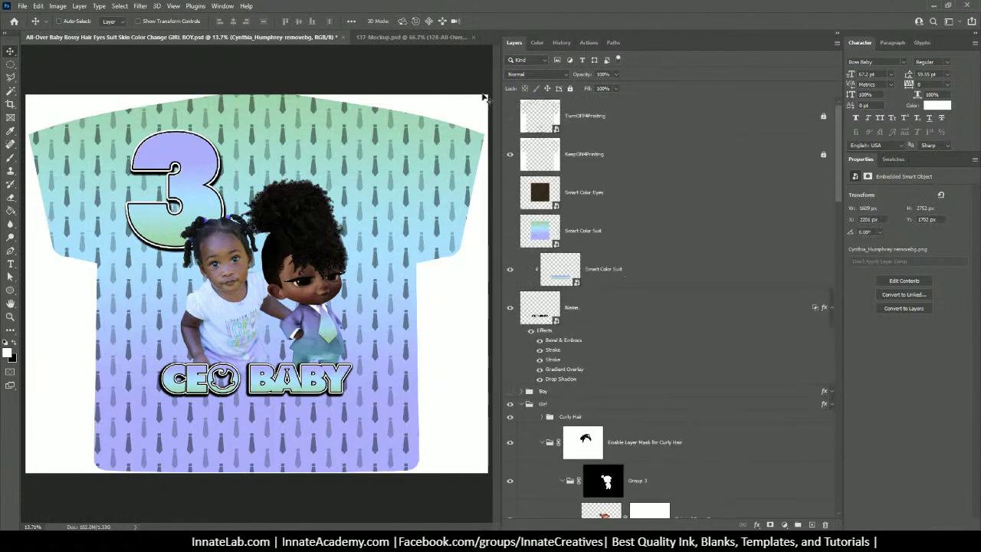
click(510, 153)
click(510, 154)
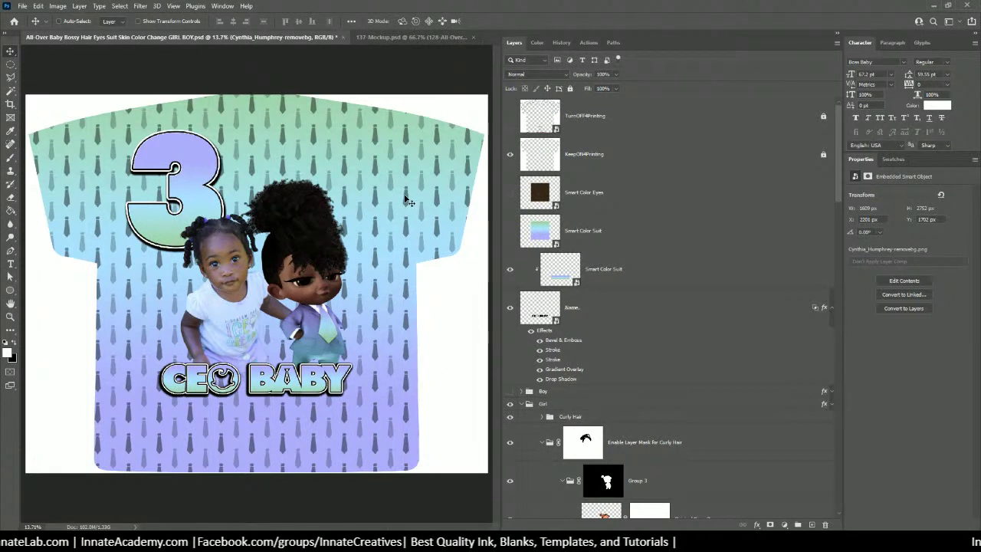
click(510, 156)
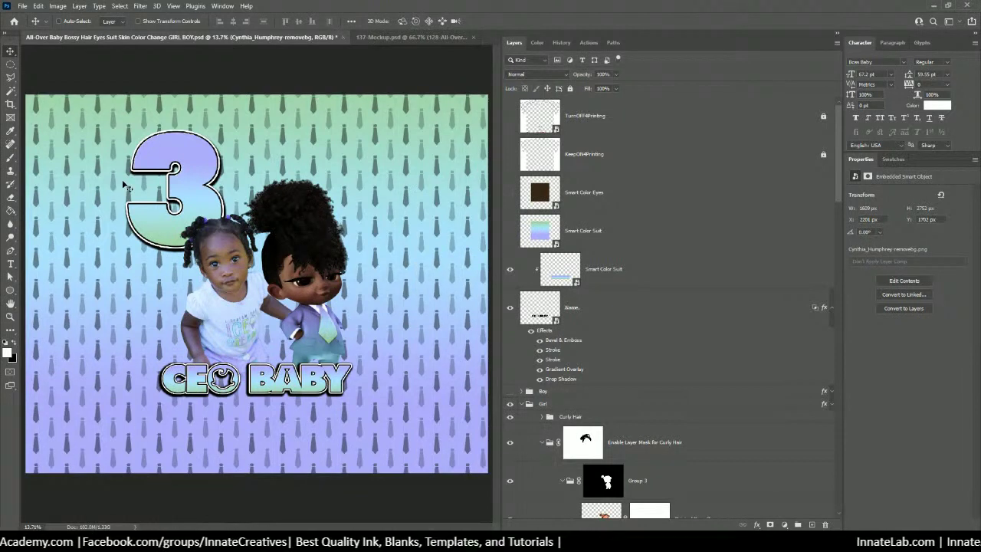
click(510, 155)
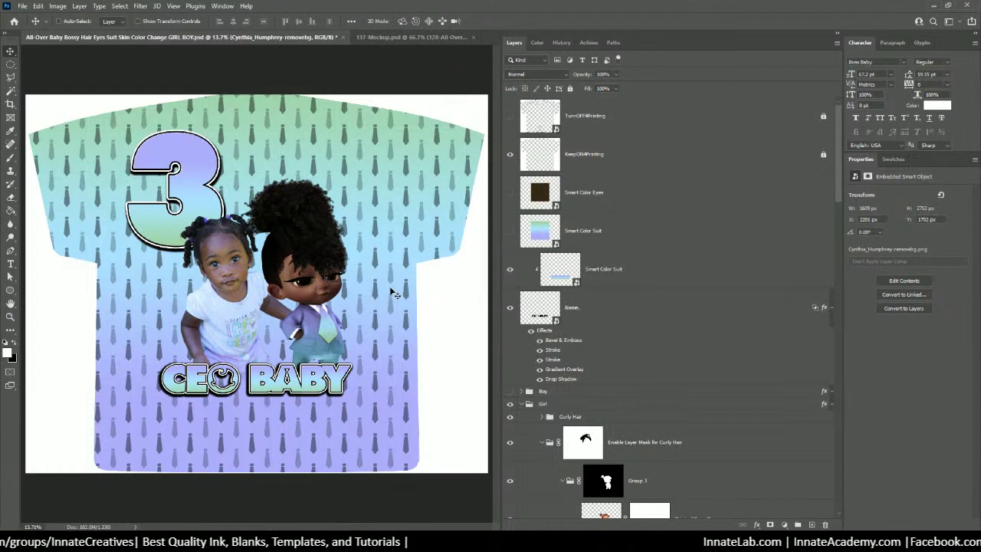
click(510, 154)
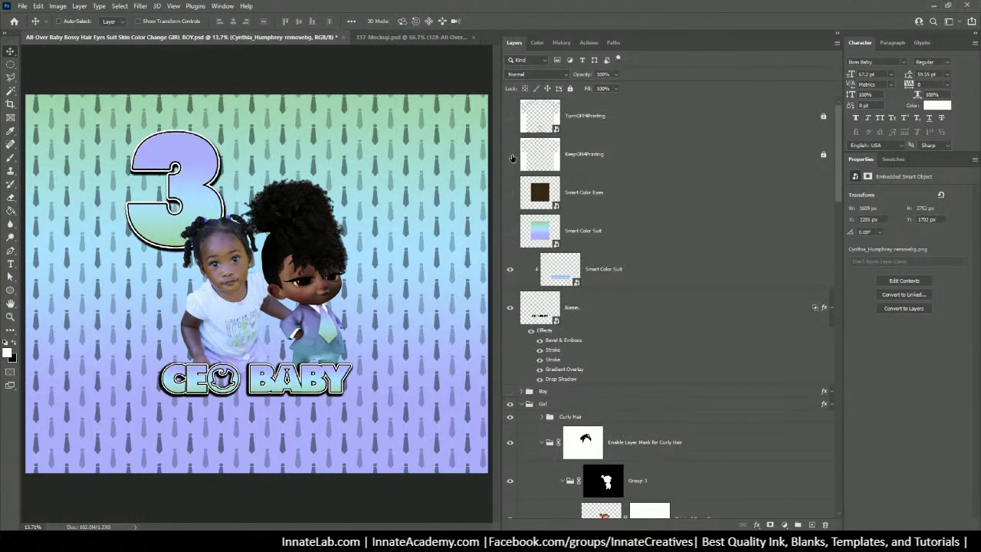
click(510, 155)
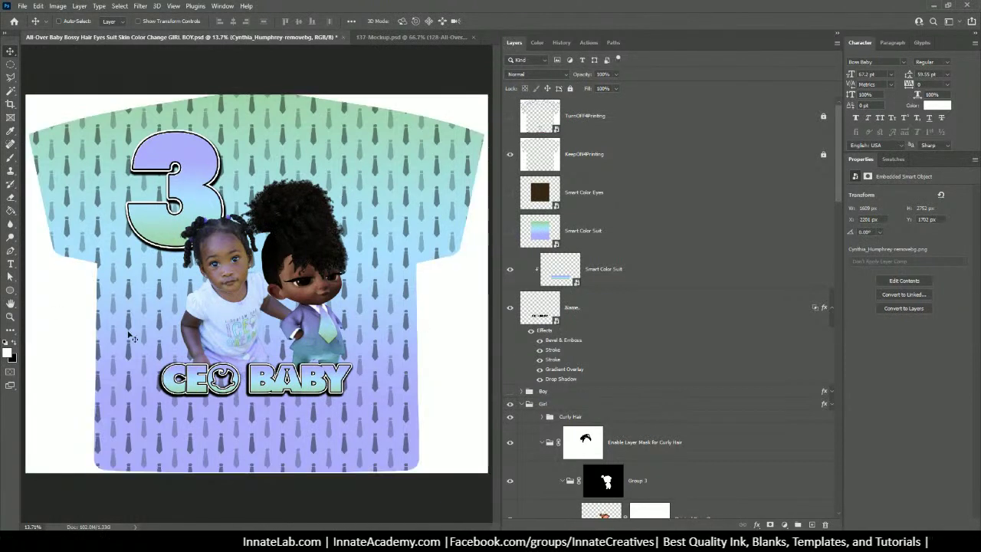
click(510, 157)
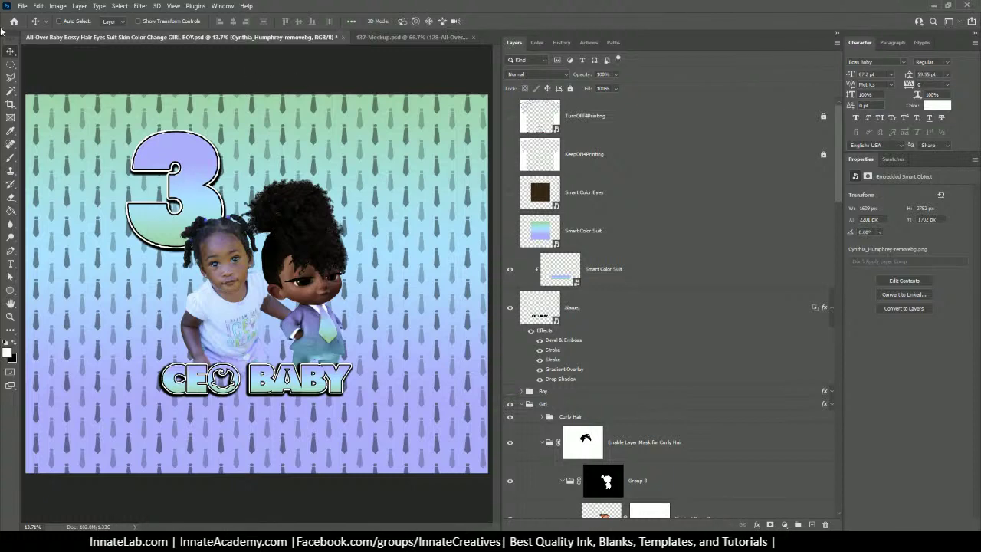
click(20, 8)
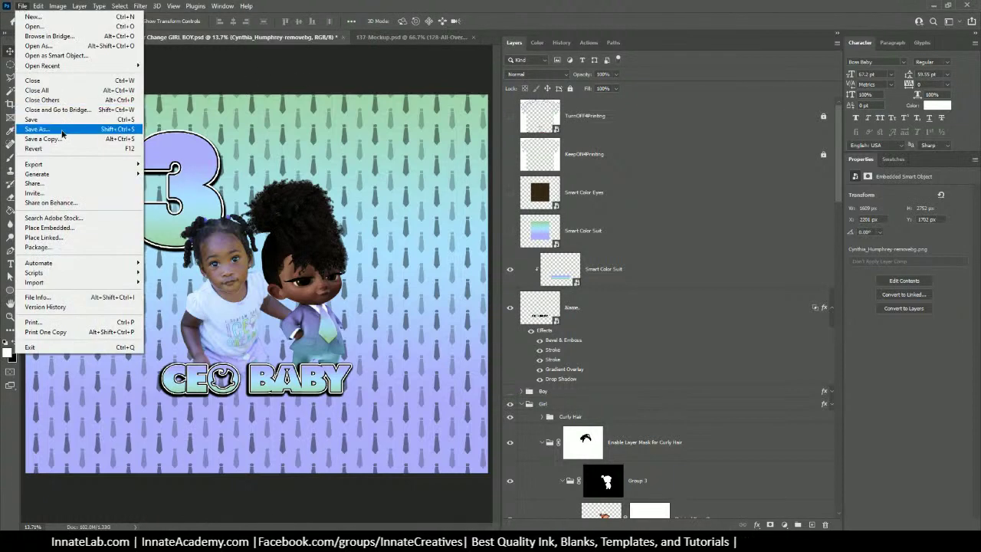
click(414, 41)
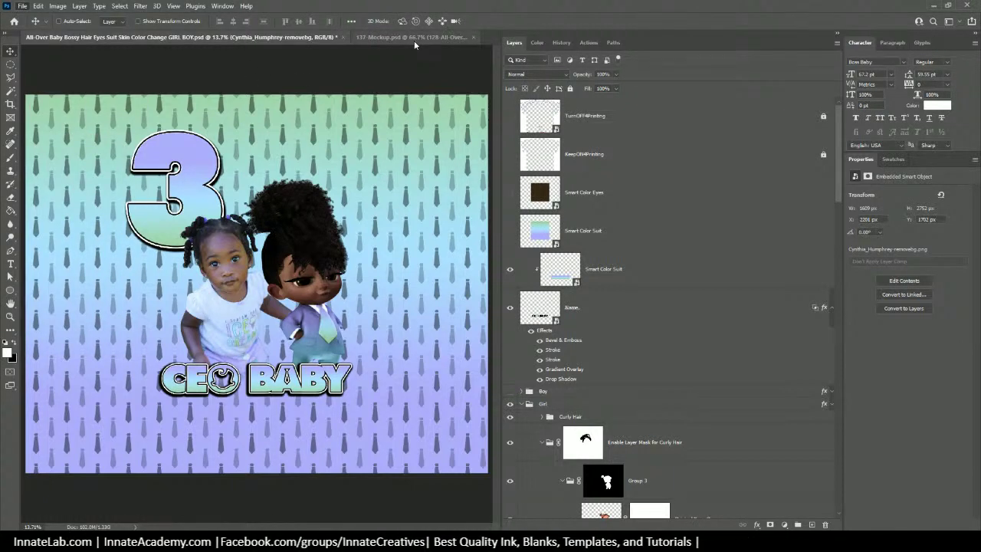
Return to the 137-Mockup document and delete the Space-Jam-Nike-Converse-Collection-2021-11 shoe layer
click(410, 38)
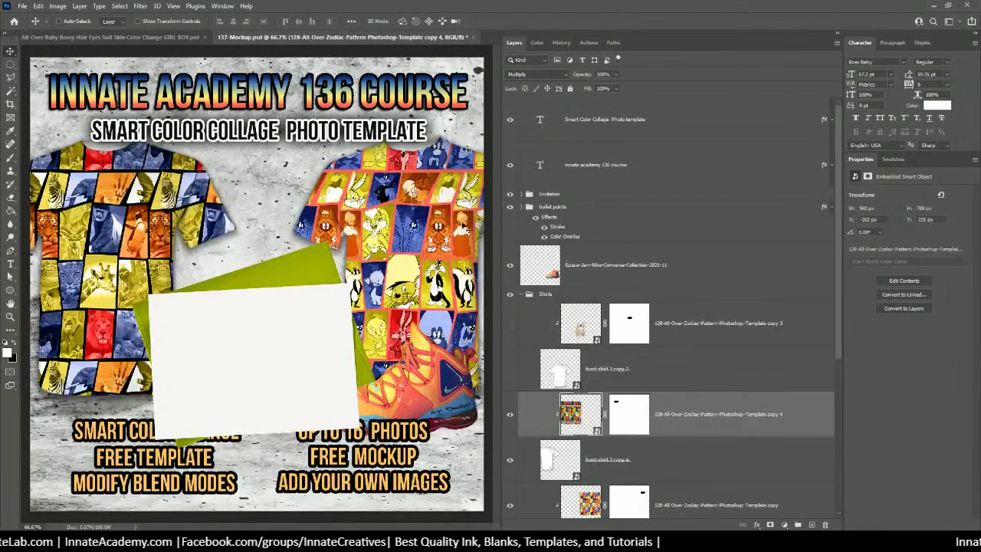
click(606, 283)
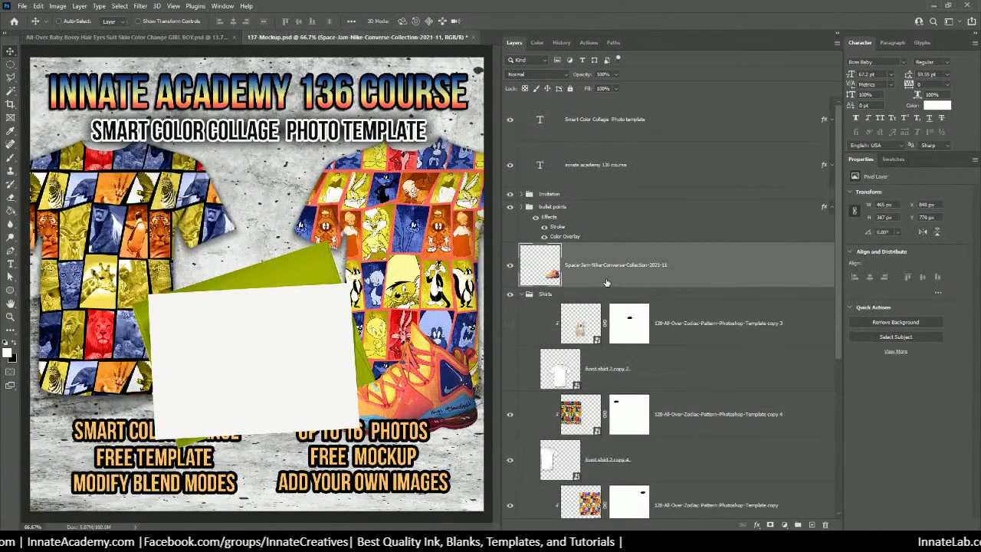
key(Delete)
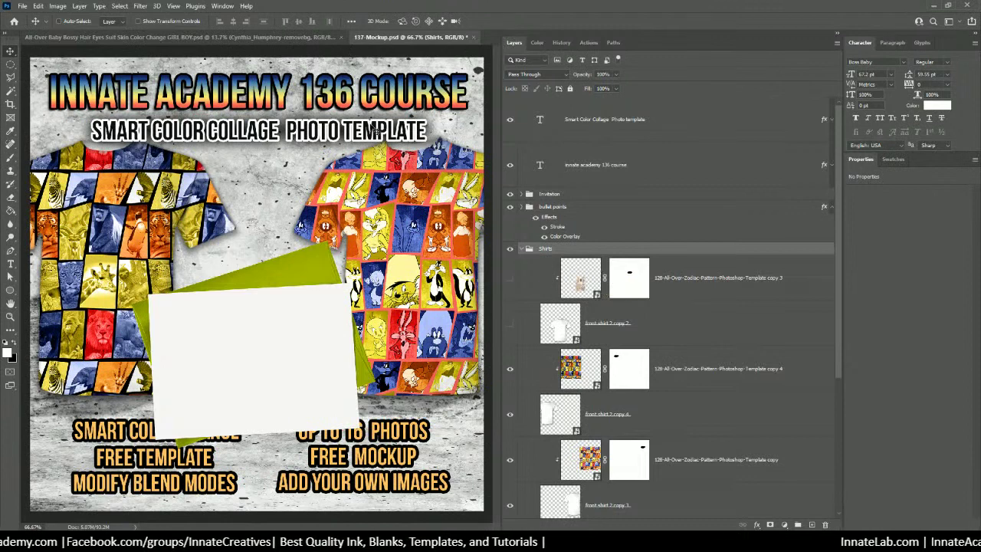
Save the All-Over Baby Bossy document under its existing name and return to the 137-Mockup document
click(282, 38)
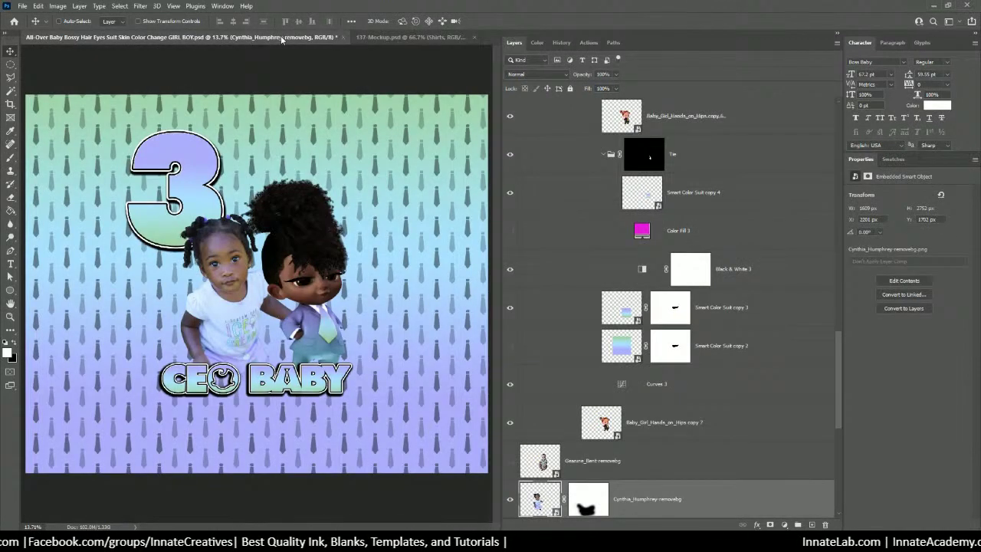
key(ctrl+s)
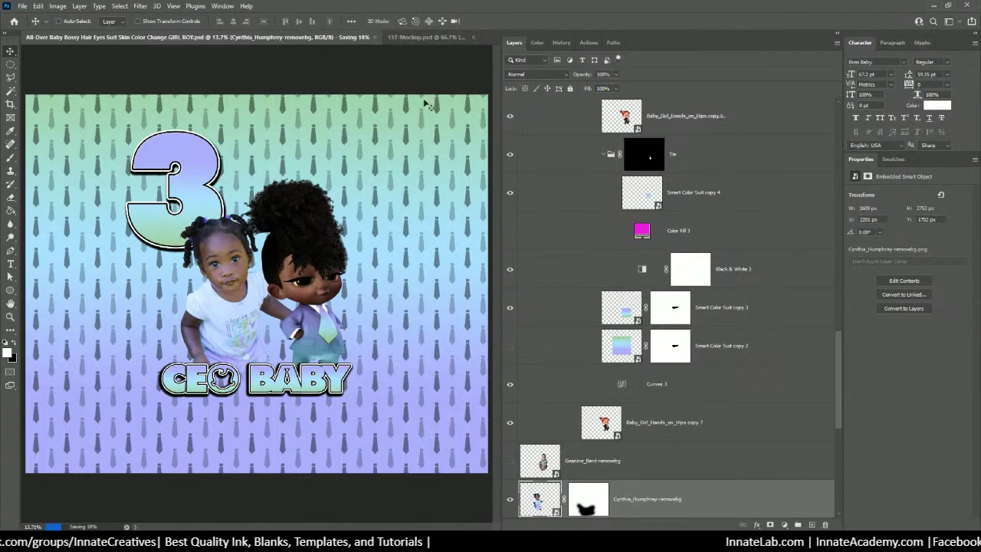
click(425, 37)
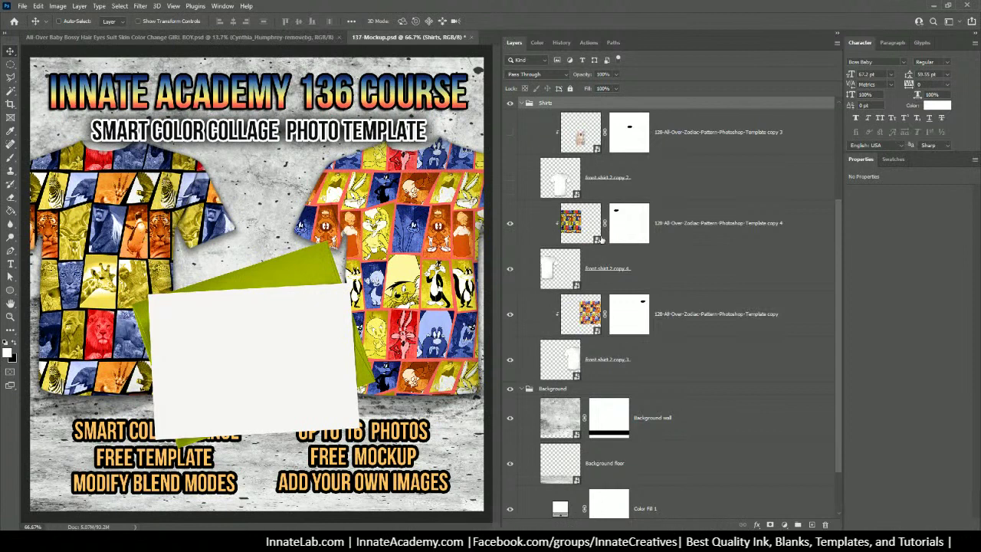
Open the contents of the 128-All-Over-Zodiac-Pattern-Photoshop-Template copy 4 smart object and check the 137 folder for the Baby Bossy design image
click(570, 229)
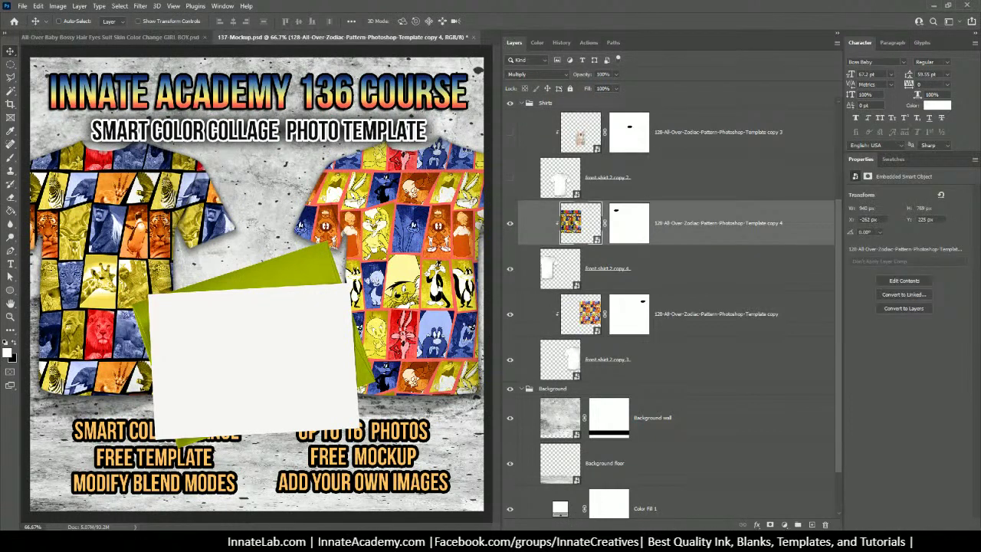
double_click(580, 222)
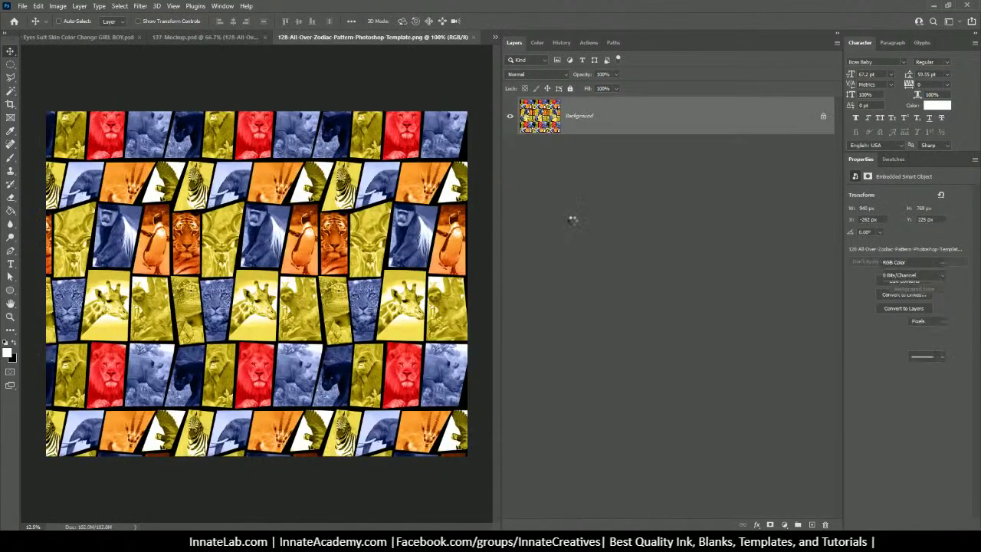
mouse_move(337, 543)
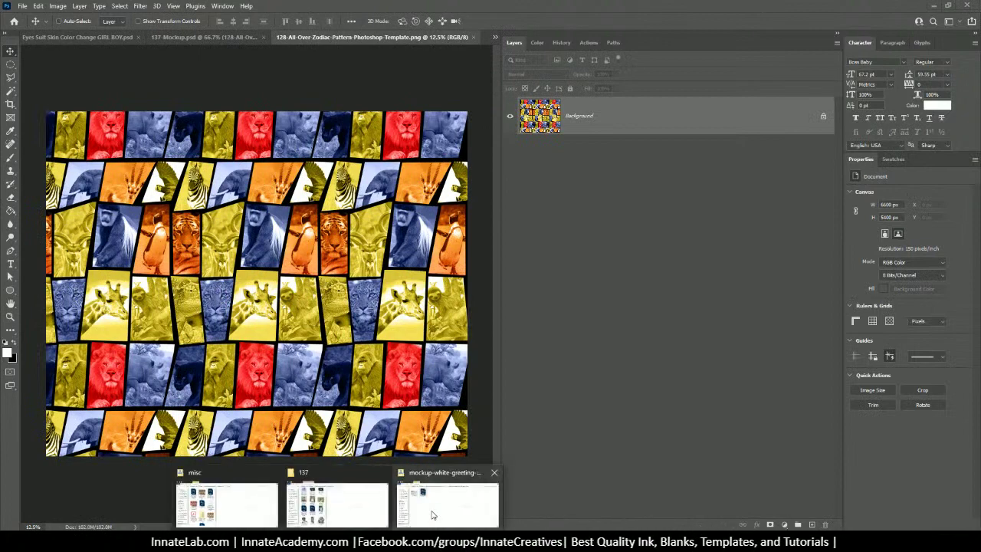
mouse_move(425, 504)
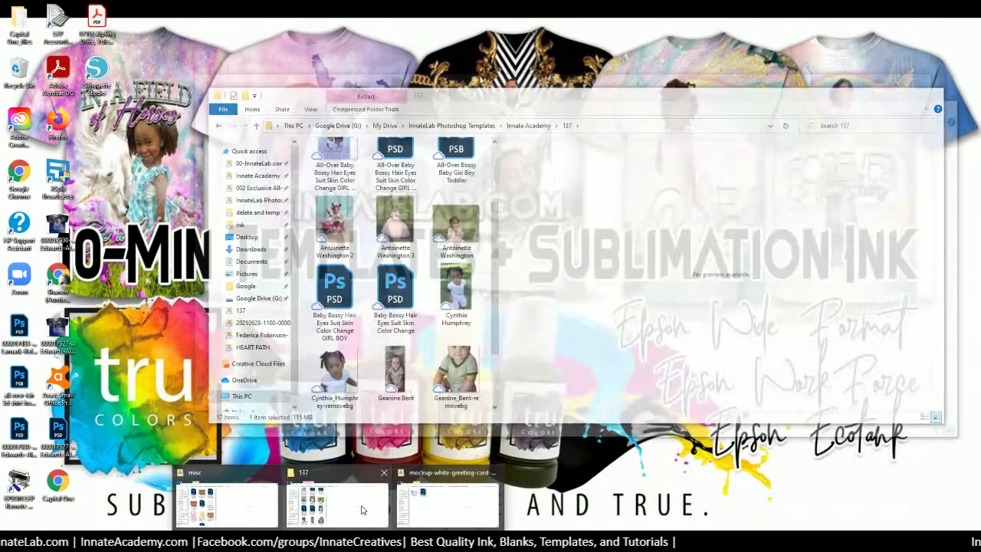
click(337, 502)
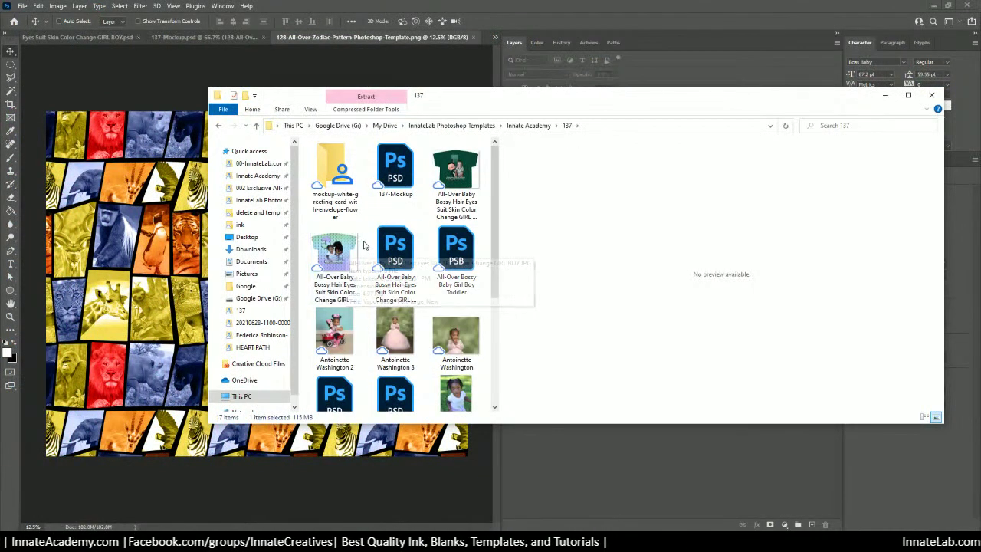
click(930, 95)
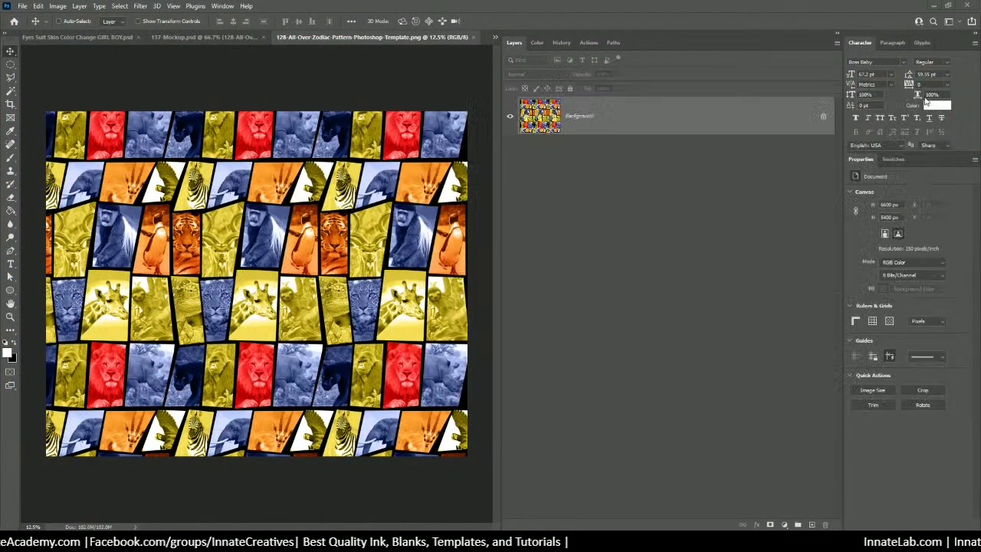
Save a JPEG copy of the All-Over Baby Bossy document at quality 12, replacing the existing GIRL BOY JPG file in the 137 folder
click(177, 38)
click(148, 38)
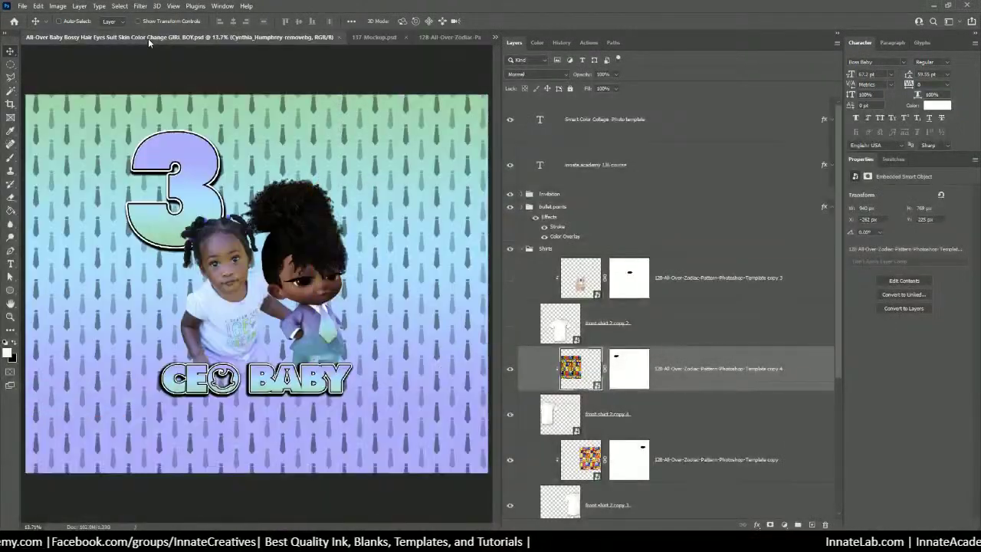
click(22, 5)
click(50, 141)
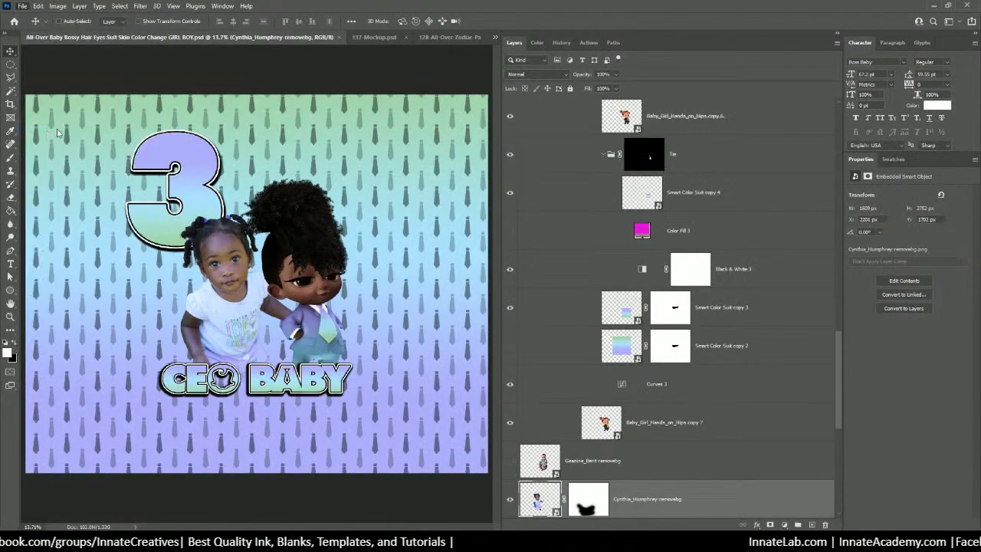
click(230, 235)
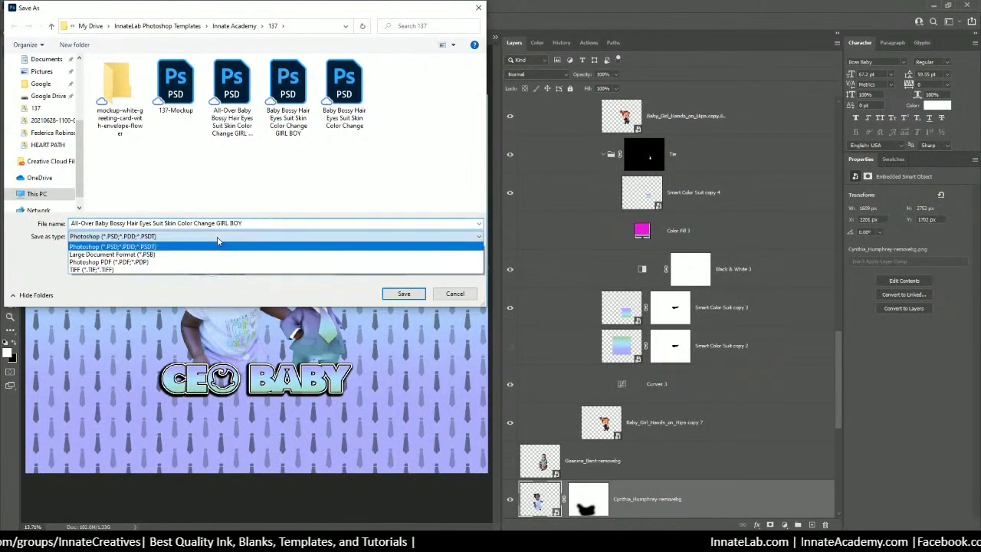
click(415, 239)
click(370, 254)
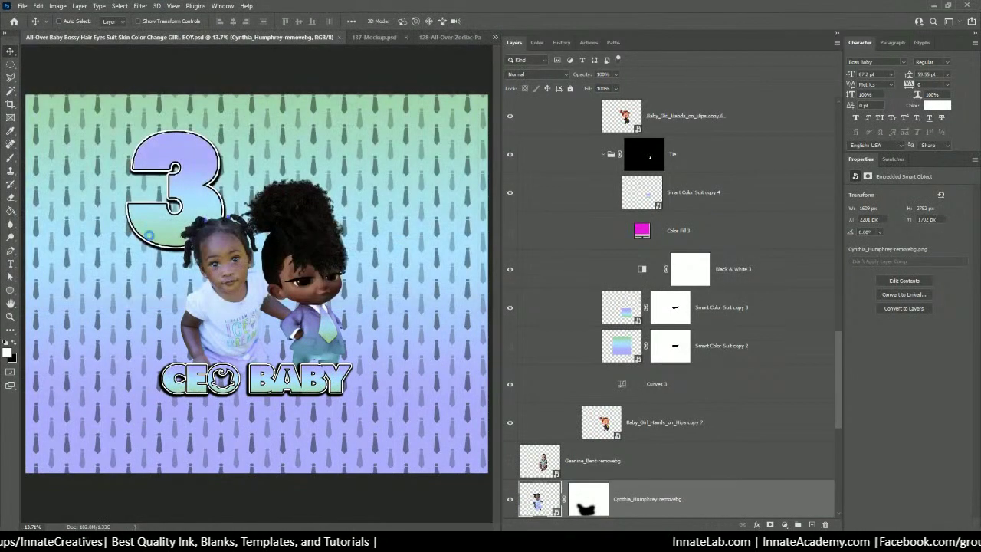
click(124, 235)
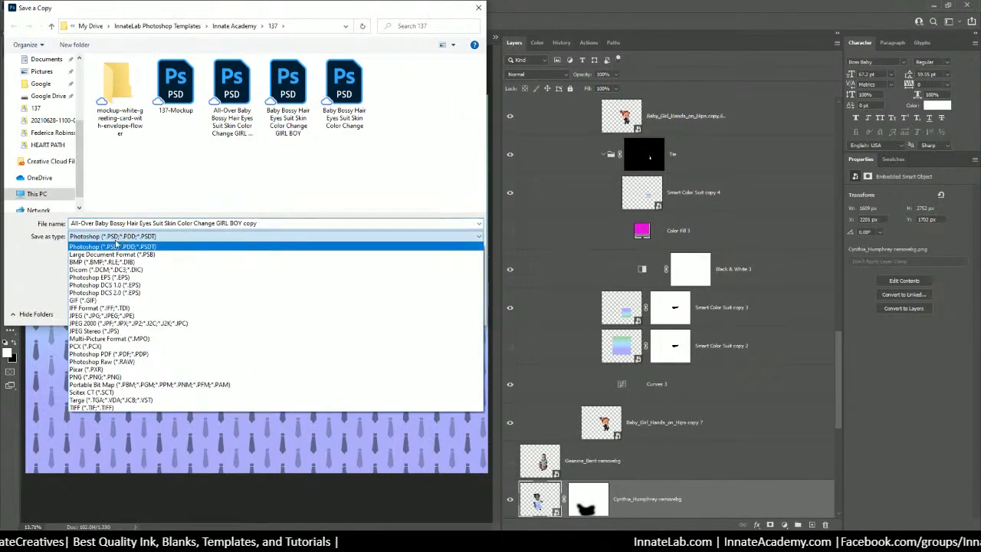
click(113, 316)
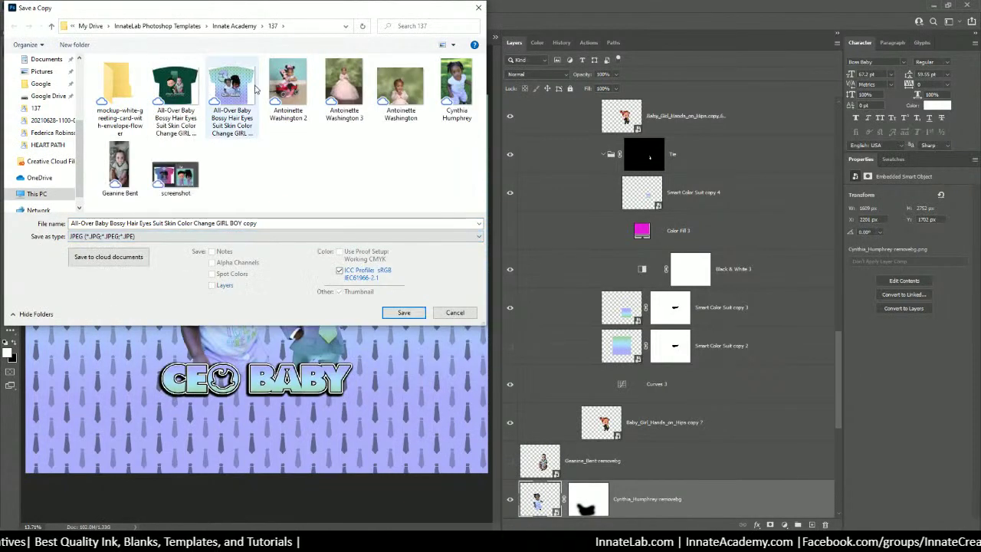
click(404, 312)
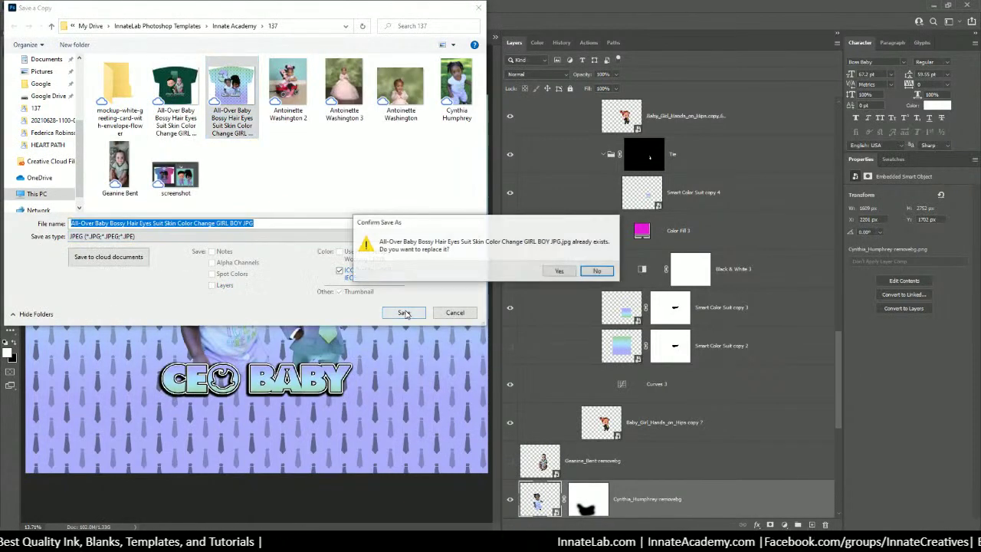
click(561, 271)
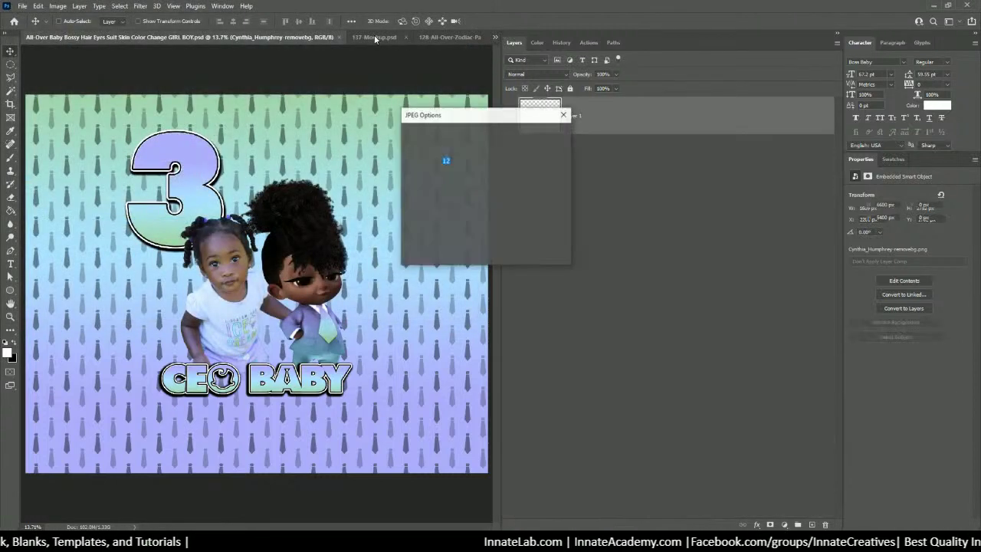
key(Return)
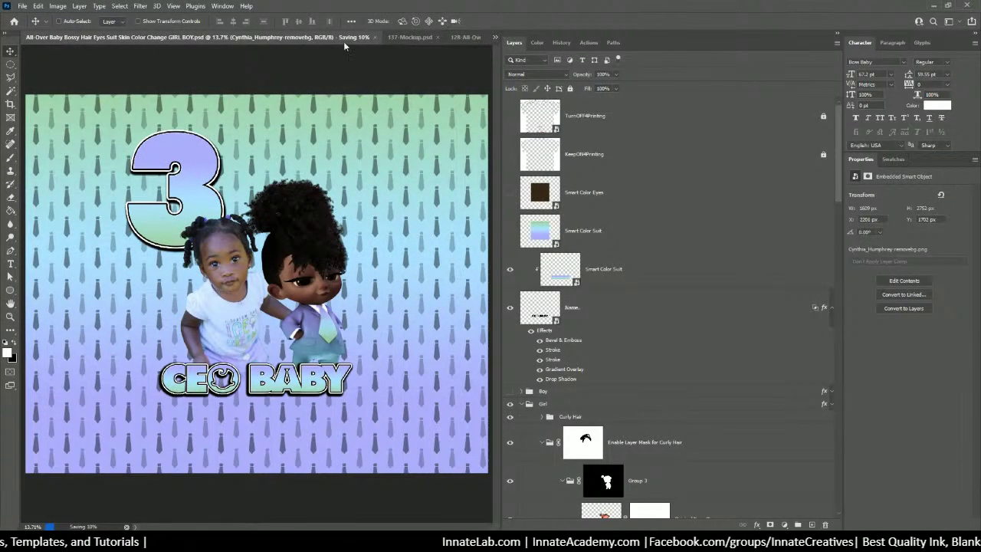
Return to 137-Mockup and reopen the contents of the 128-All-Over-Zodiac-Pattern-Photoshop-Template copy 4 smart object
click(412, 38)
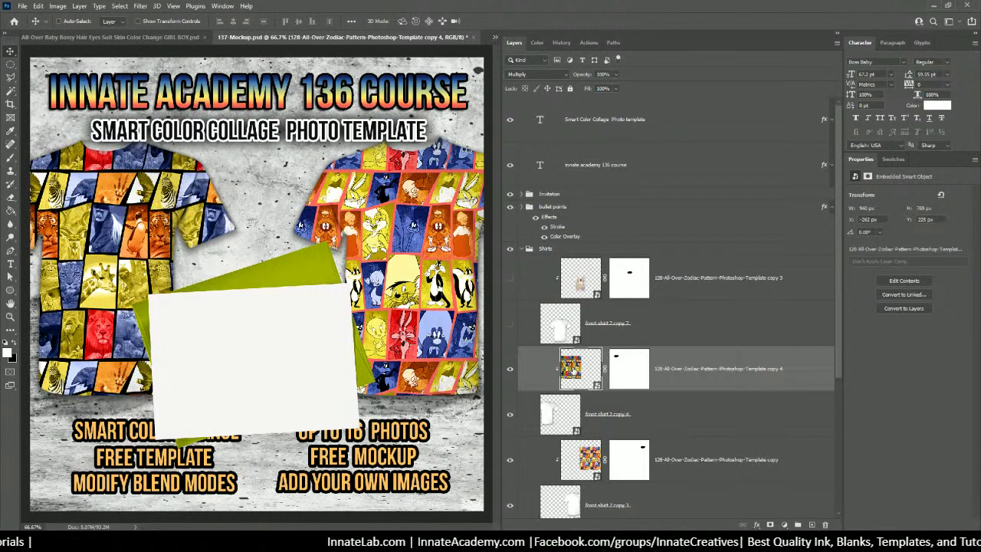
scroll(576, 432, down, 1)
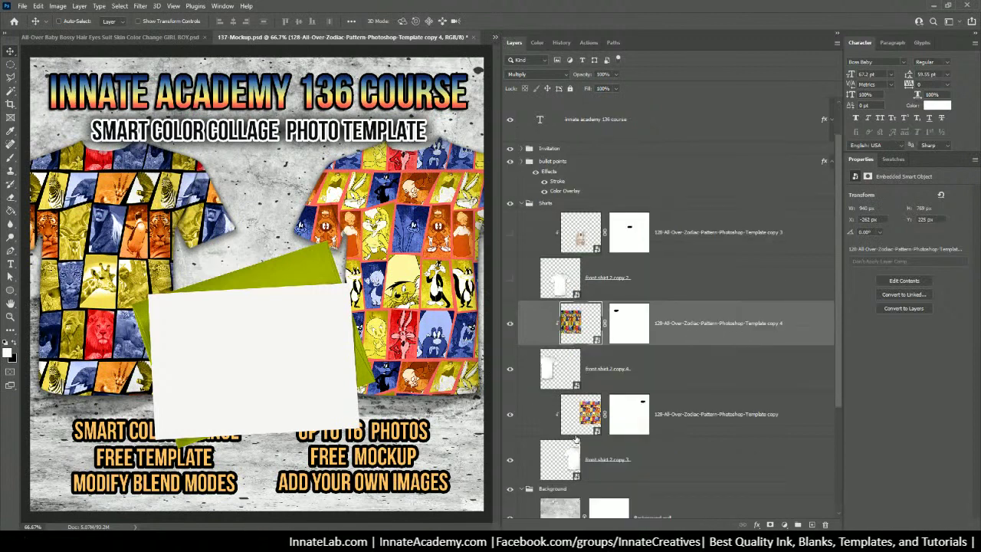
double_click(569, 321)
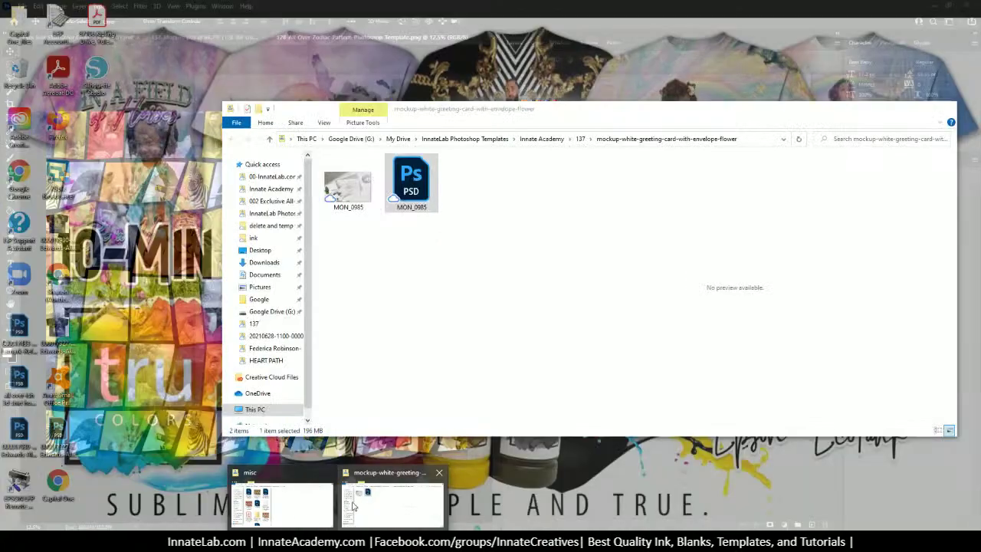
Place the All-Over Baby Bossy GIRL BOY JPG from the Innate Academy 137 folder over the animal pattern at full canvas size
click(268, 498)
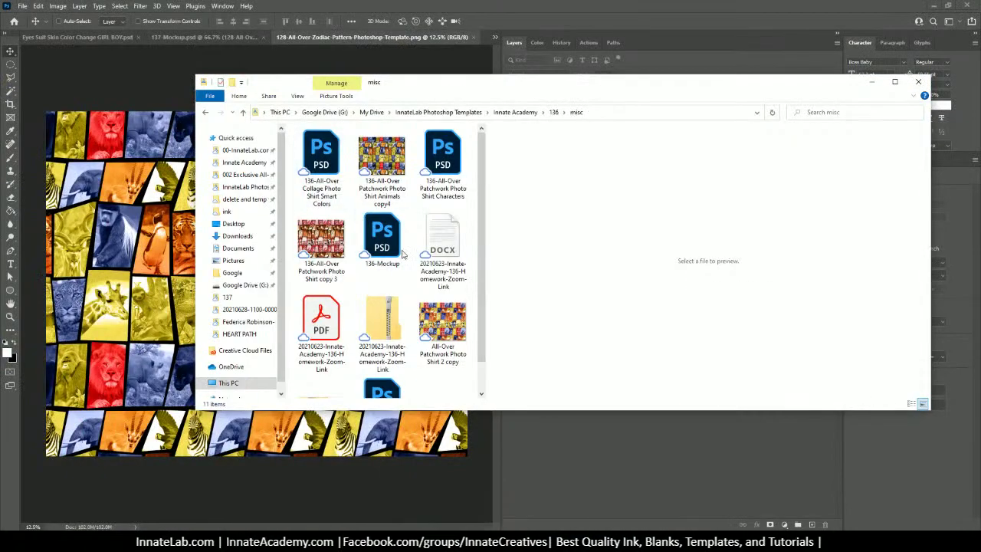
click(553, 112)
click(523, 112)
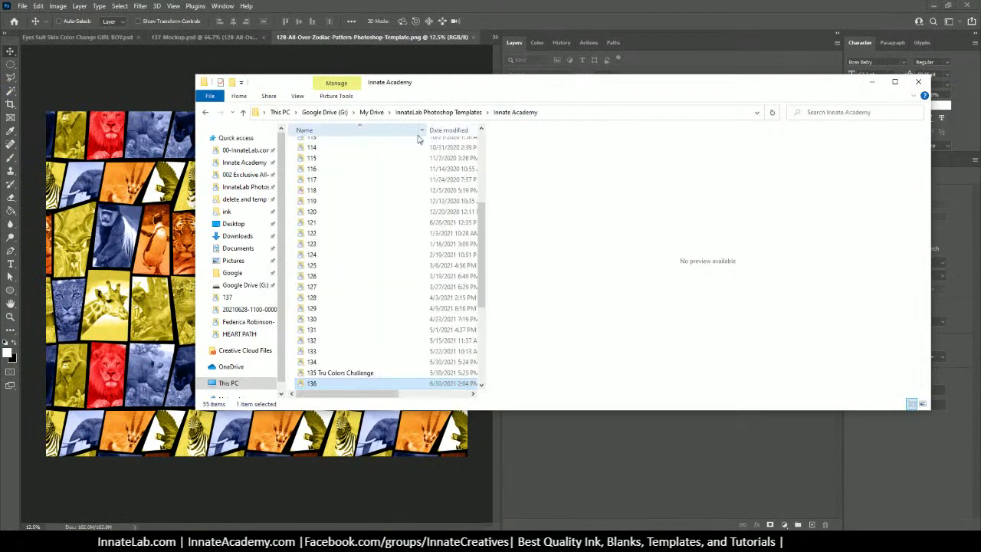
click(341, 495)
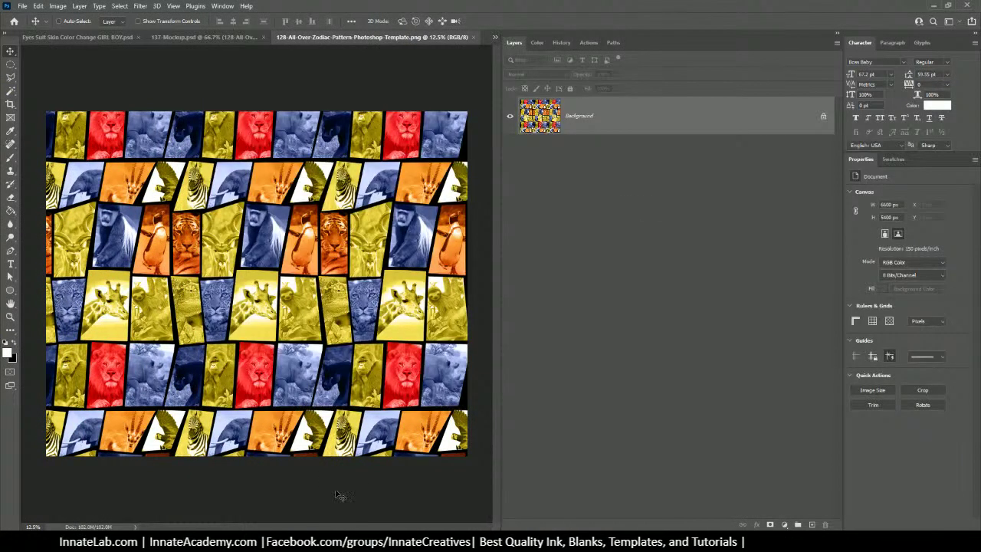
key(alt+Tab)
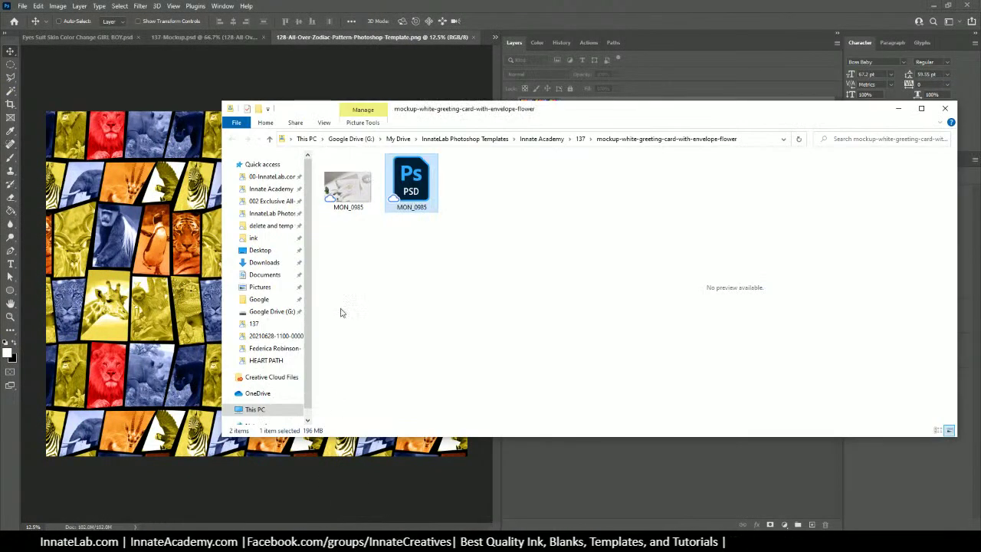
click(581, 139)
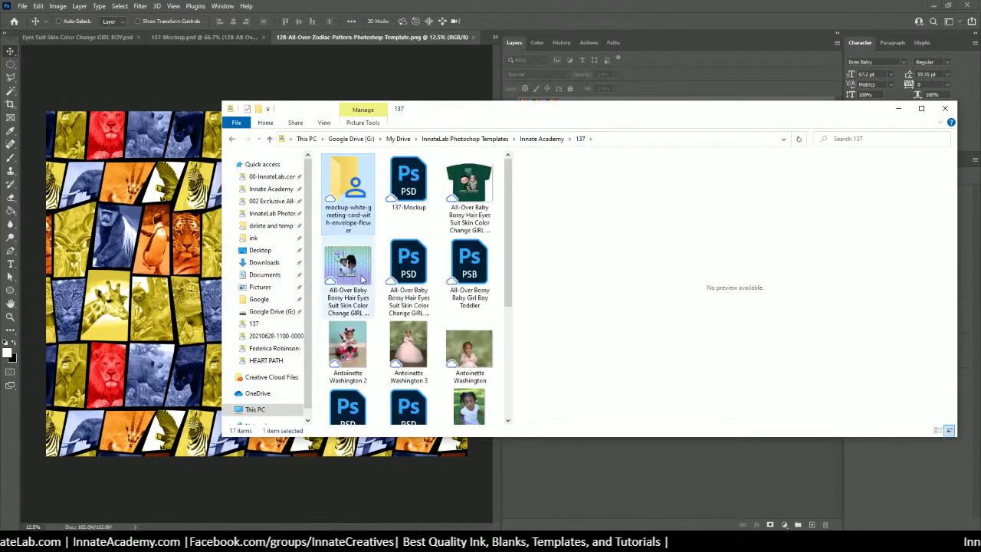
click(348, 268)
drag(347, 268, 147, 268)
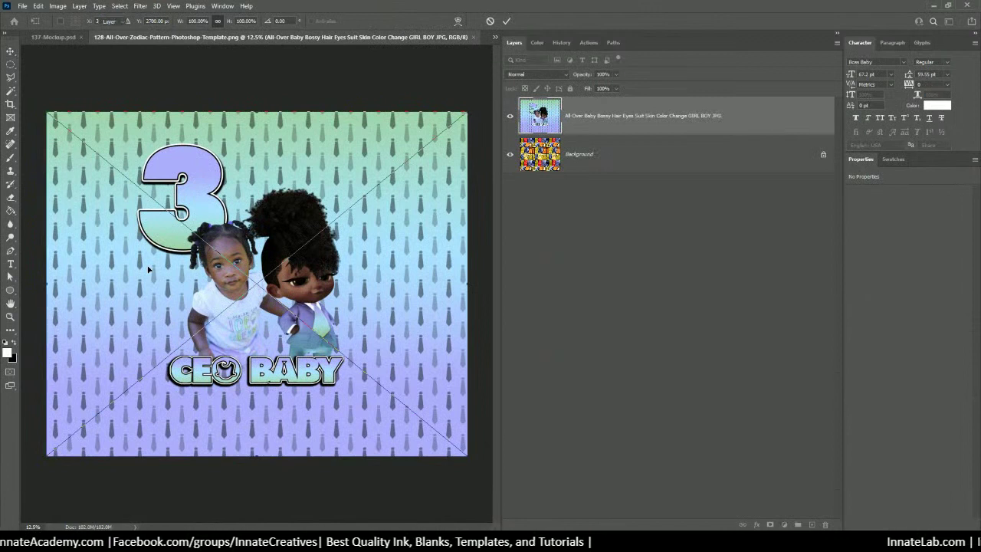
key(Return)
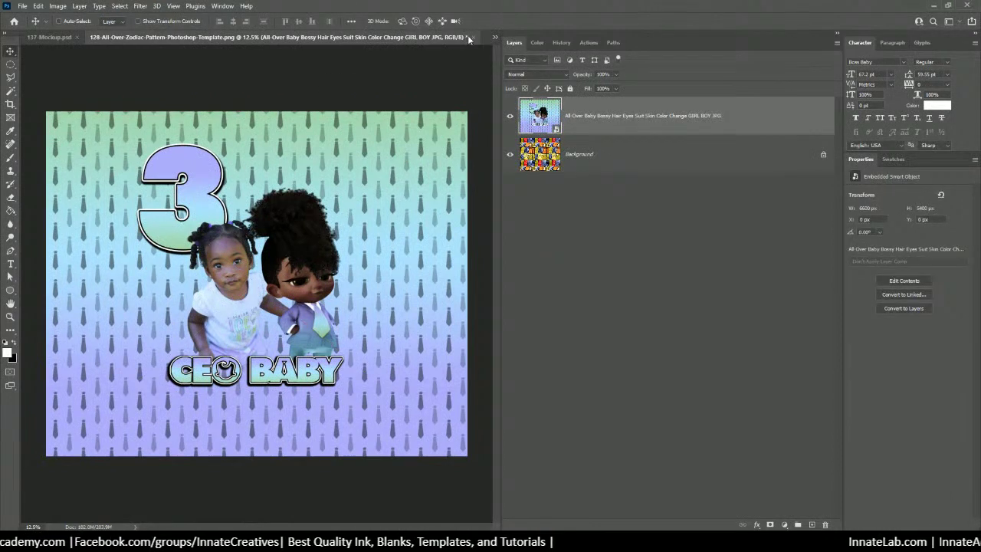
click(470, 38)
click(442, 202)
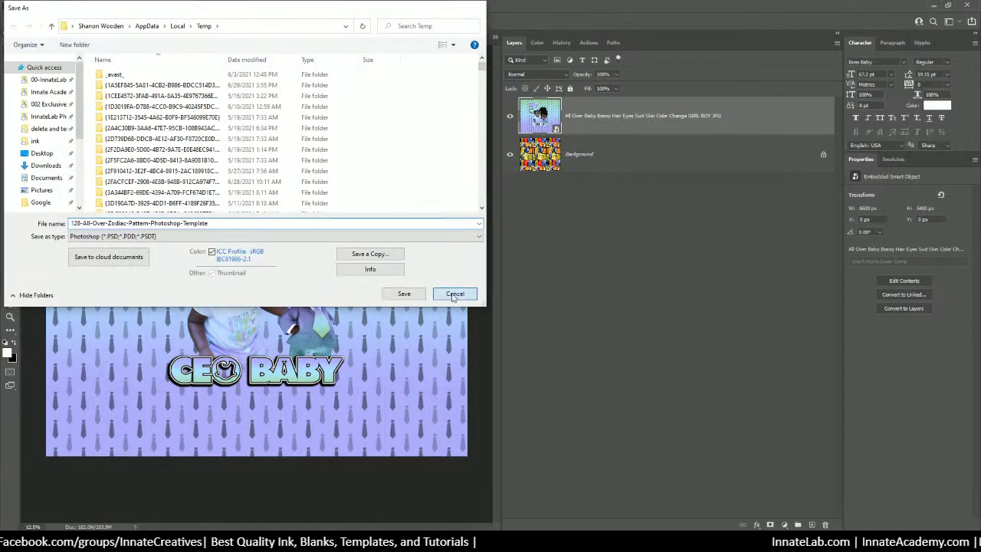
click(454, 295)
Flatten the placed Baby Bossy design onto the background and close the smart object contents, saving the changes into the mockup
click(611, 153)
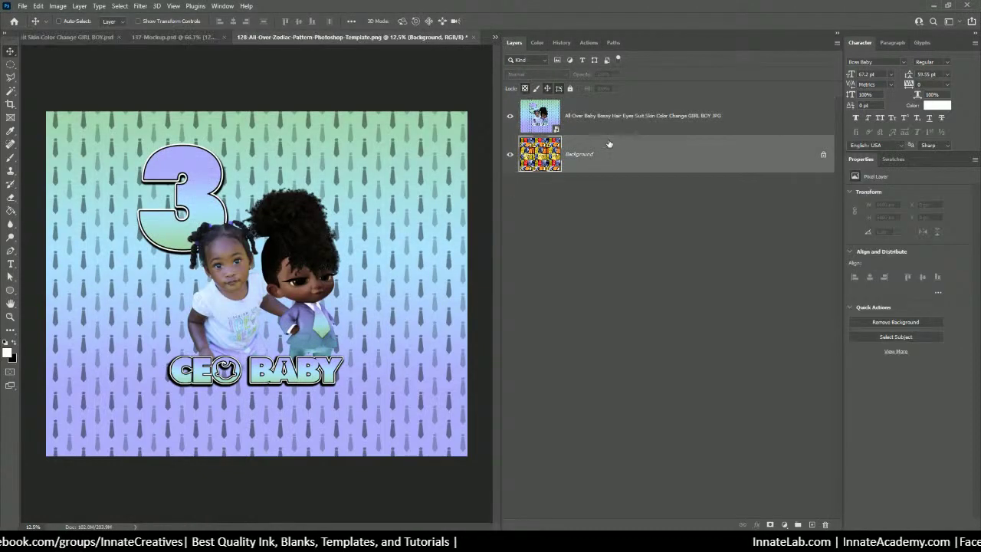
click(664, 118)
right_click(657, 120)
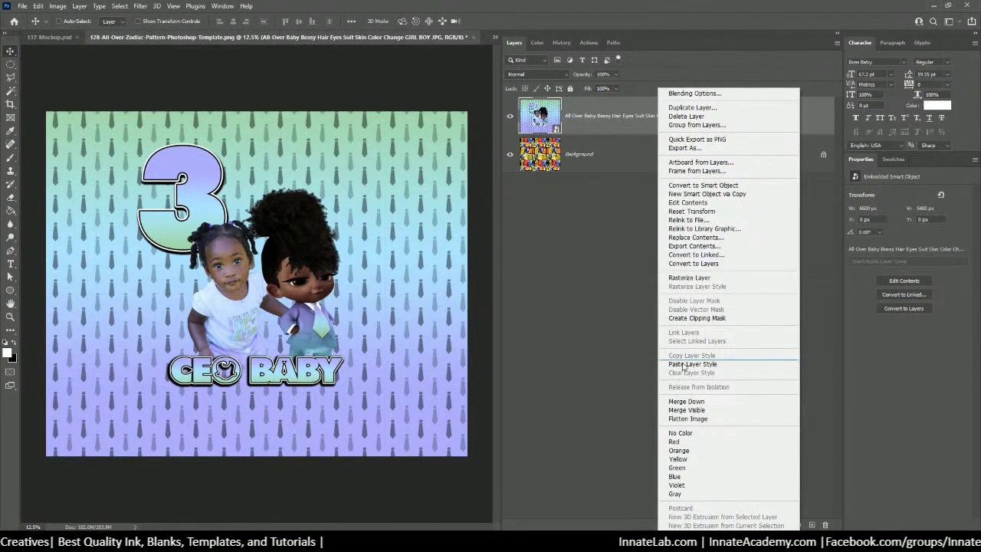
click(688, 419)
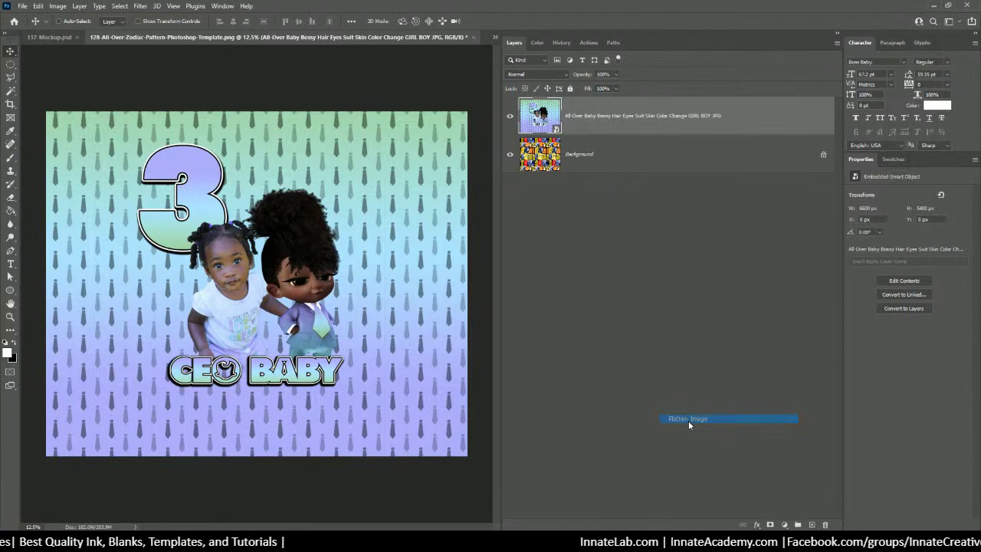
click(475, 38)
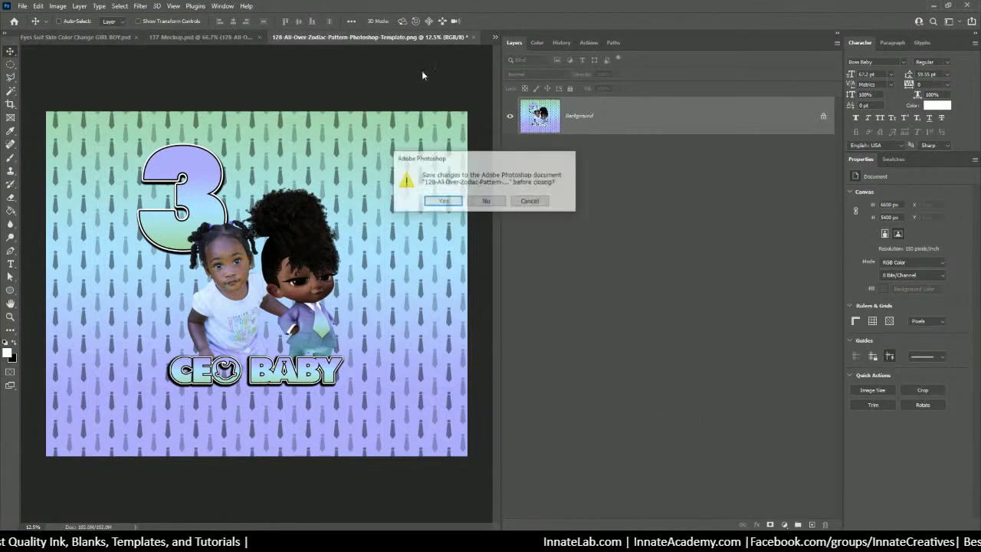
click(445, 202)
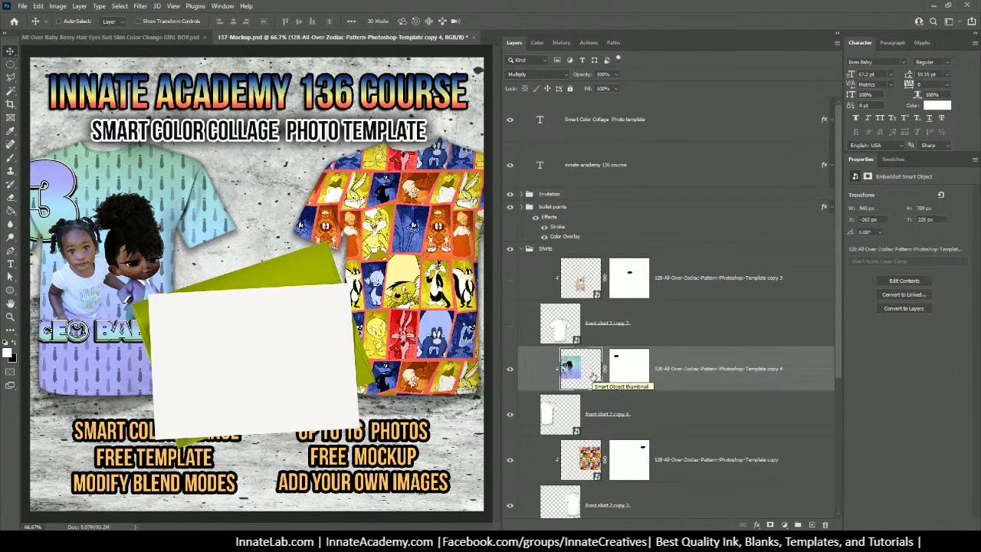
Nudge the Baby Bossy design slightly downward on the left shirt of the mockup
key(Down)
key(Down)
key(Down)
key(Down)
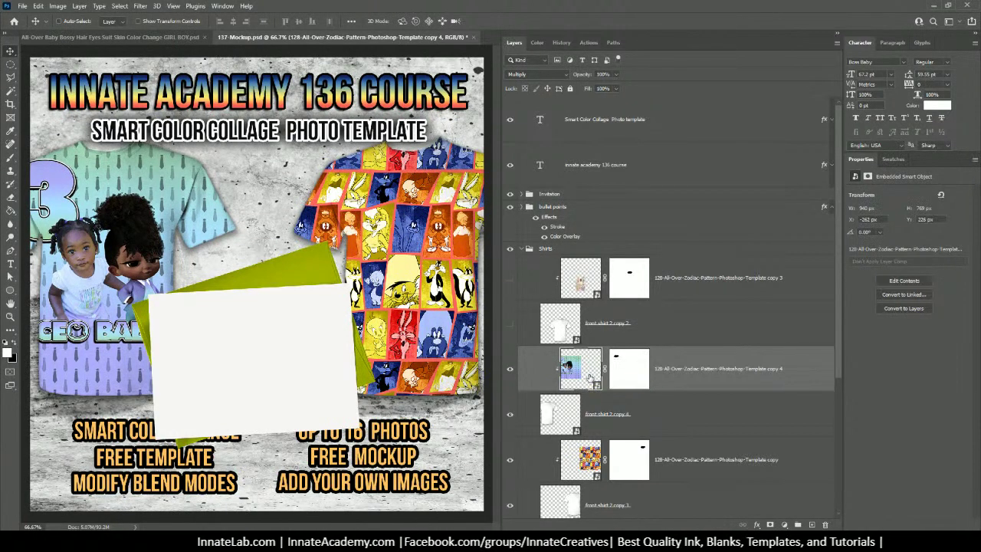
Nudge the Baby Bossy design down and right on the left shirt to X -250 px, Y 232 px
key(Down)
key(Down)
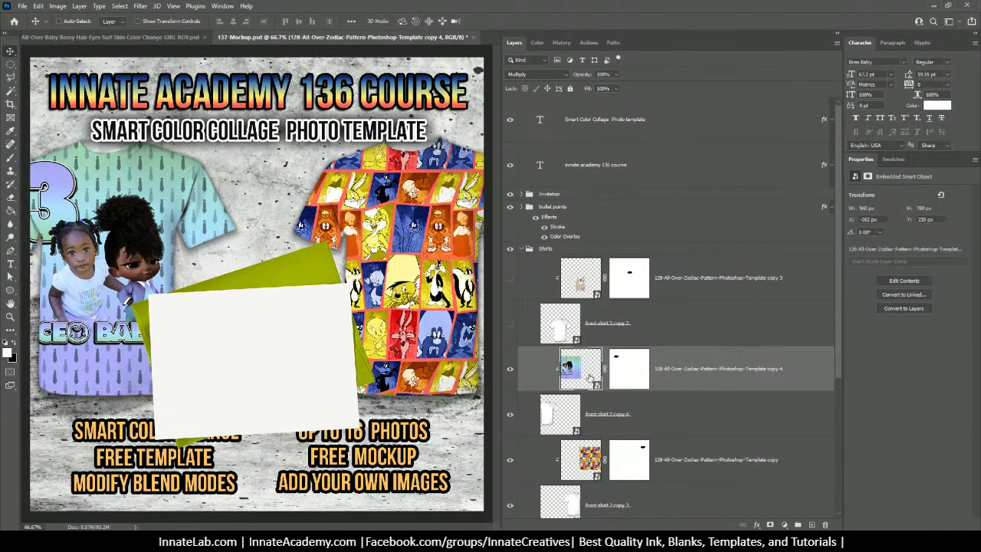
key(Down)
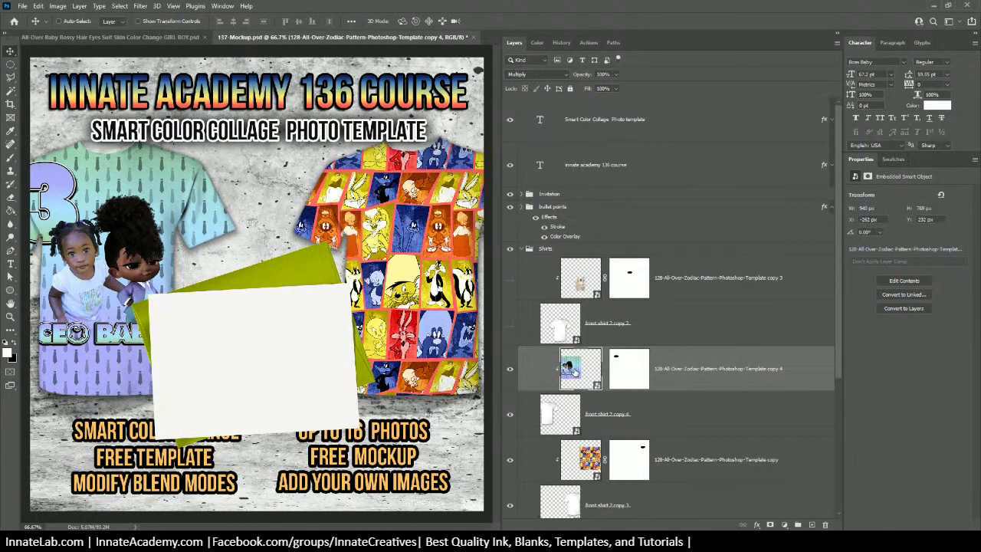
key(Right)
key(Right)
key(Right)
key(Right)
key(Right)
key(Right)
key(Right)
key(Right)
key(Right)
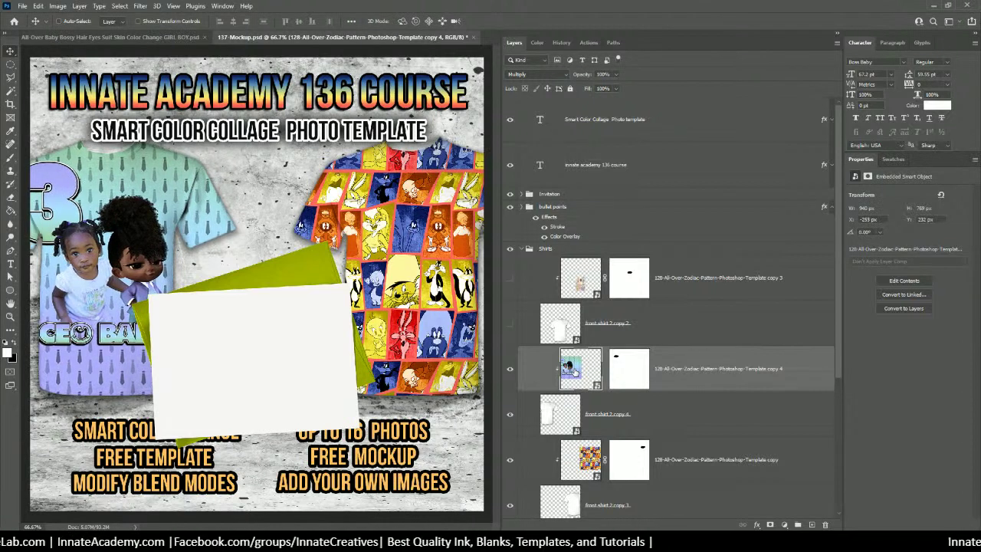
key(Left)
key(Left)
key(Left)
key(Left)
key(Left)
key(Left)
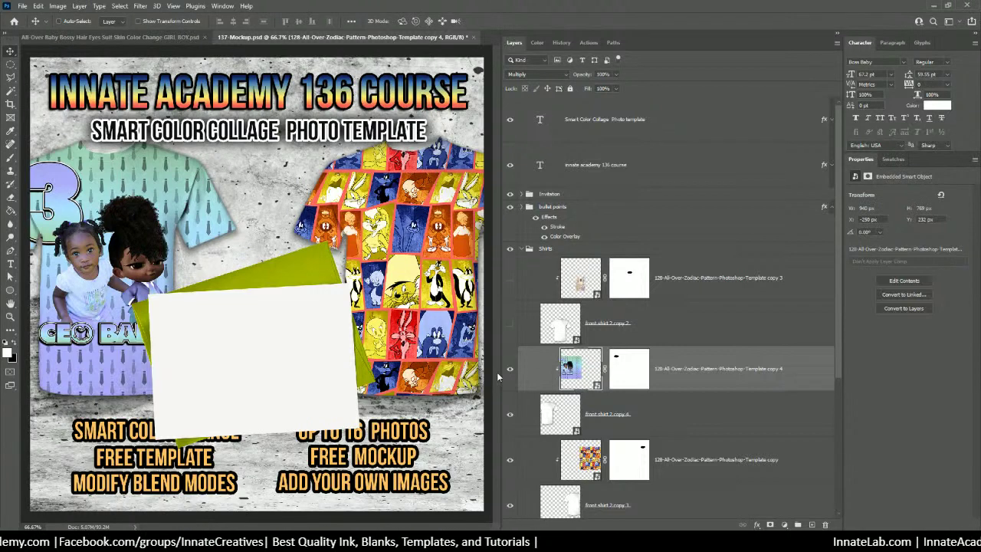
Select the cartoon pattern layer on the right shirt and open its smart object contents
right_click(402, 231)
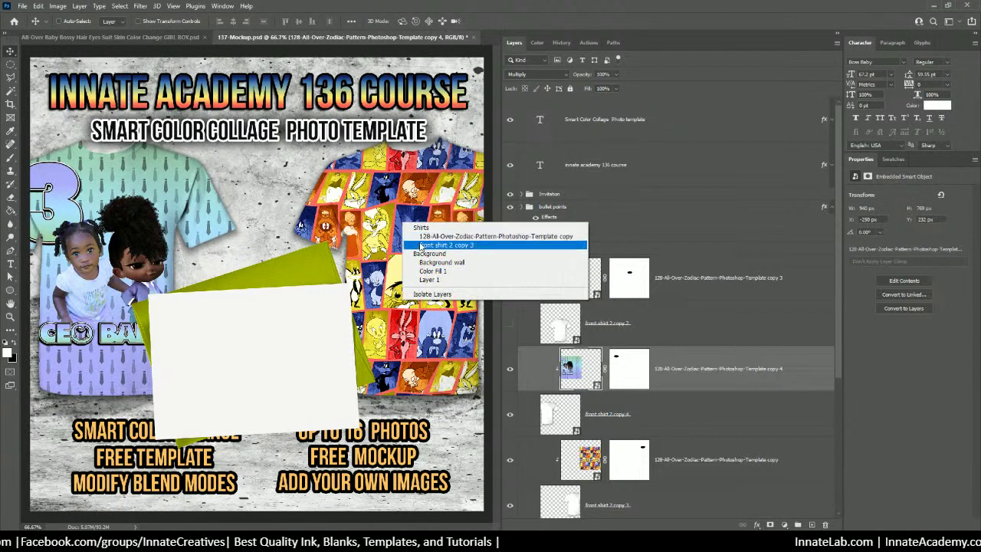
click(417, 236)
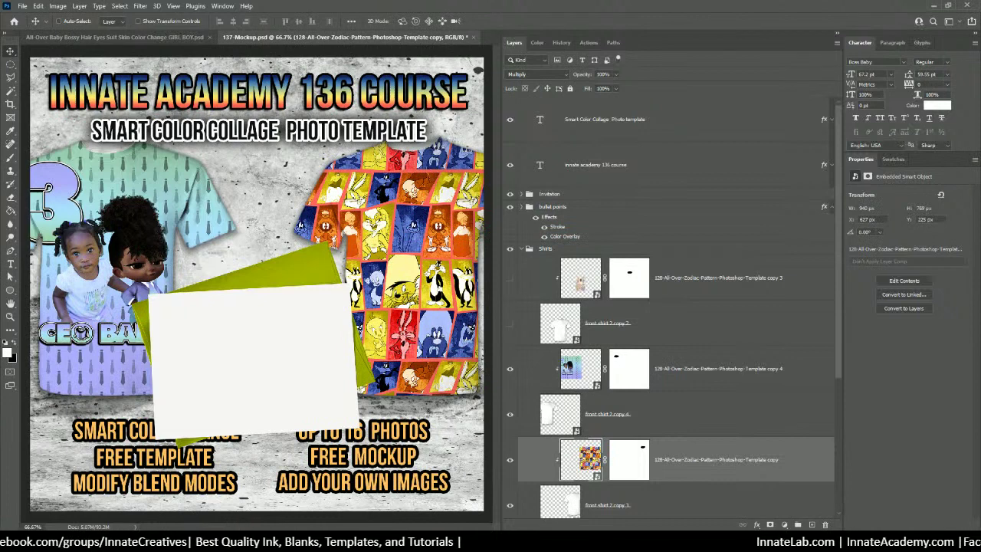
double_click(589, 460)
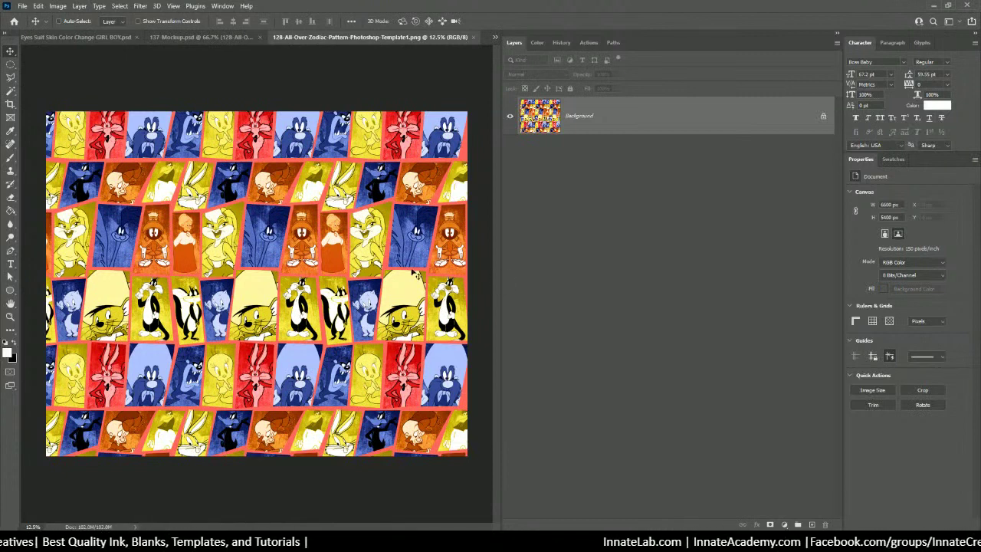
Bring up the All-Over Baby Bossy document and open the file grunge clipping masks photoshop Innate Lab.psd from its folder
click(109, 38)
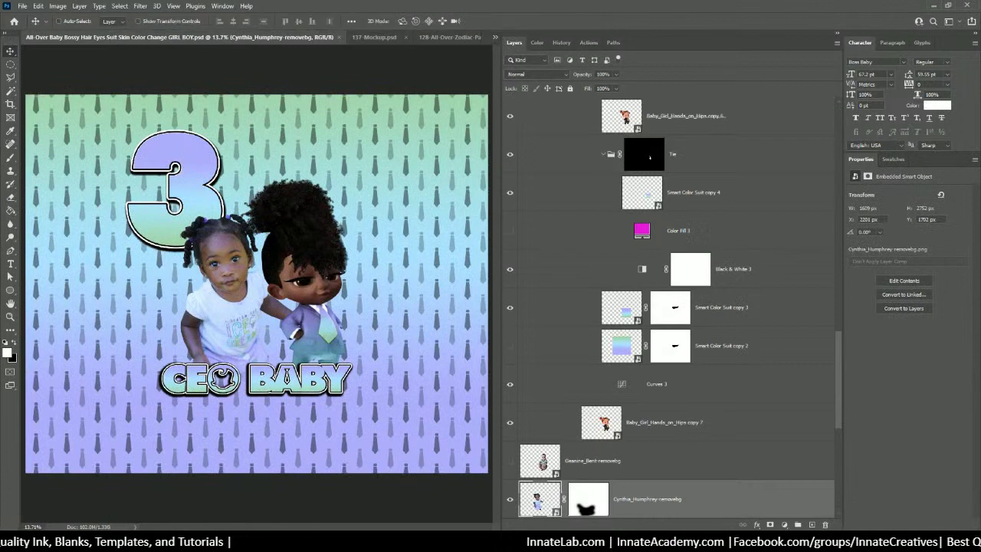
key(alt+Tab)
drag(500, 113, 0, 208)
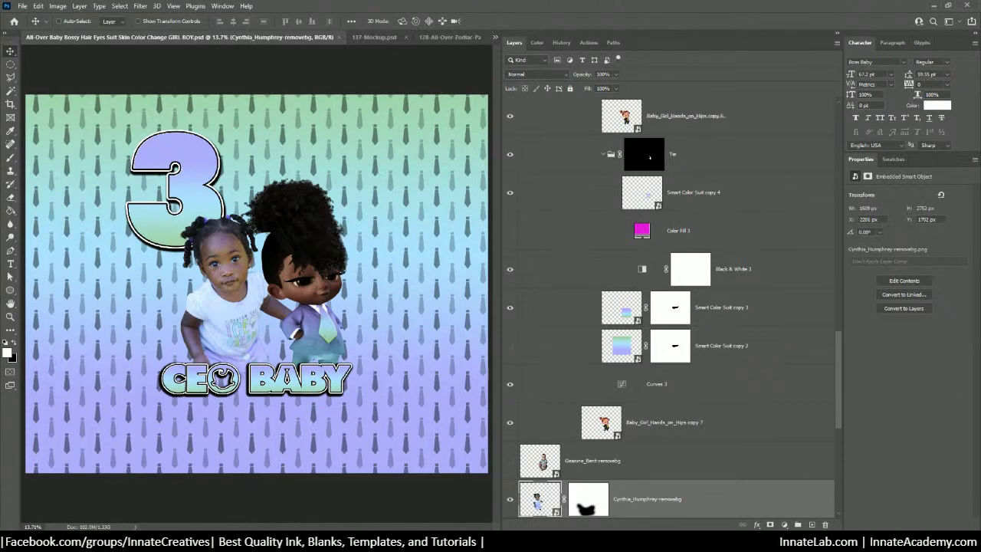
key(ctrl+shift+Tab)
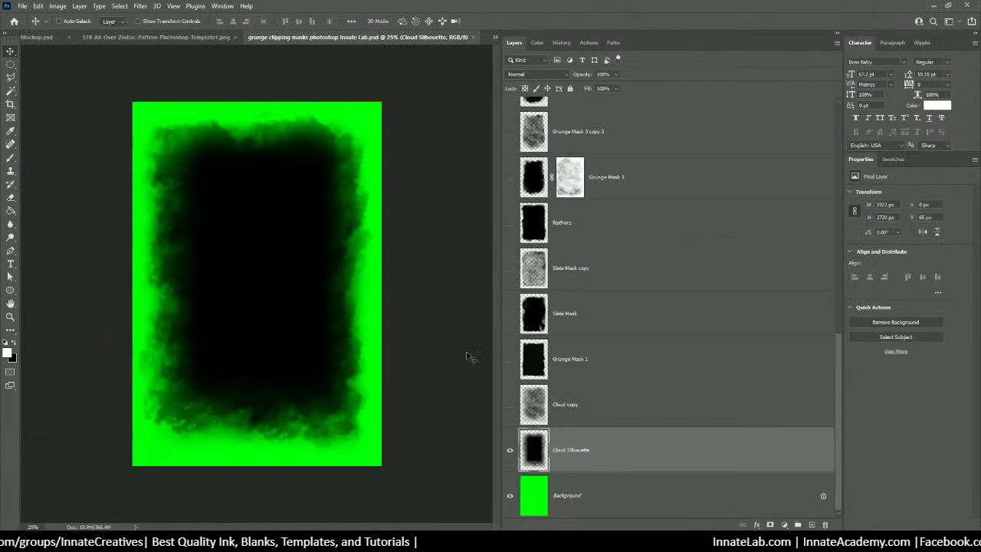
Make the Layer 1 grunge mask visible in the grunge clipping masks document and hide the Cloud Silhouette layer
click(608, 319)
scroll(606, 319, up, 10)
scroll(607, 320, up, 1)
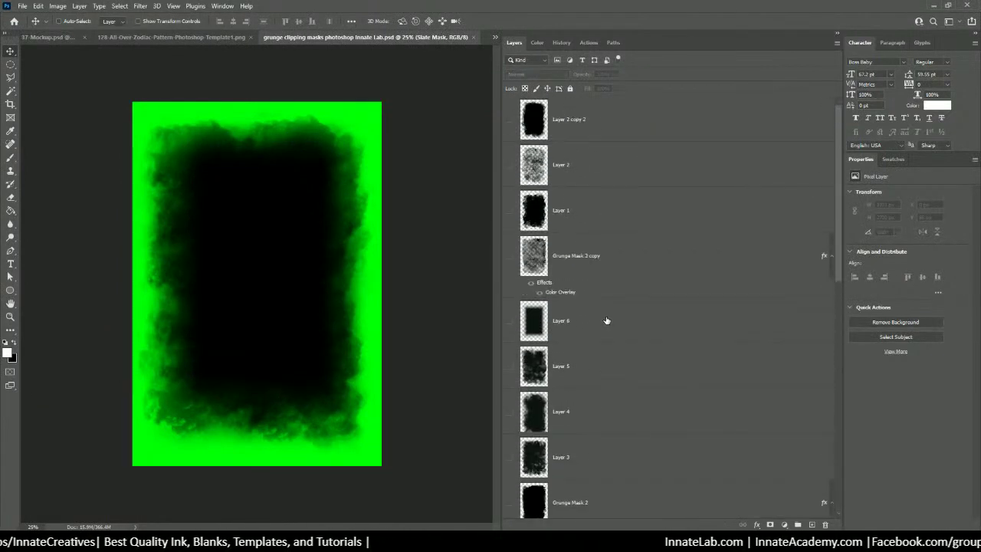
click(566, 208)
click(509, 211)
scroll(527, 346, down, 2)
scroll(527, 346, down, 12)
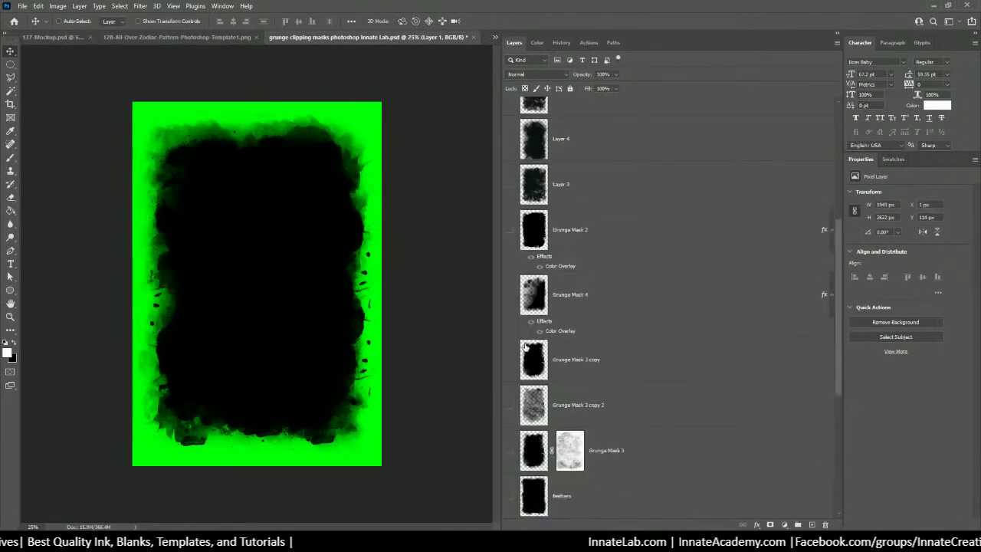
click(511, 451)
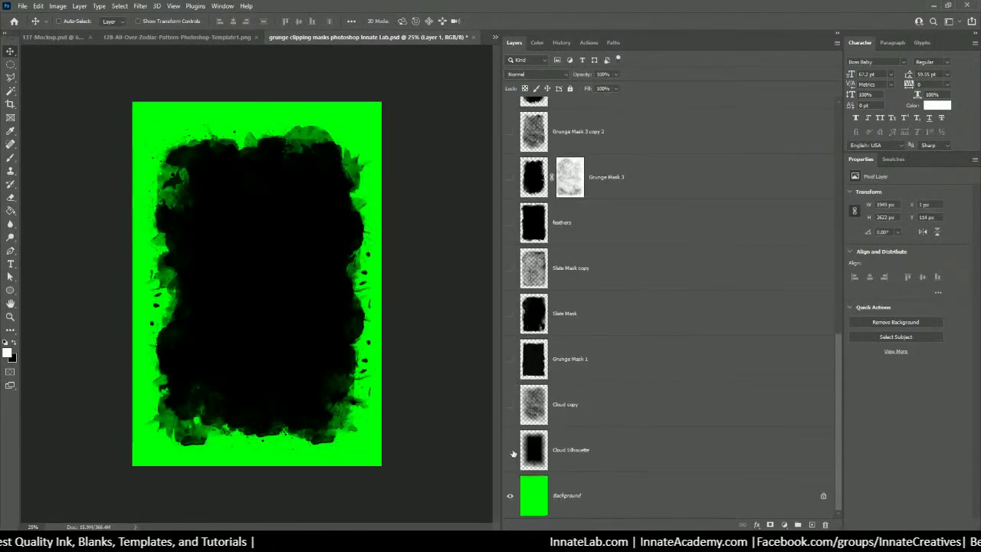
scroll(592, 299, up, 15)
scroll(596, 288, up, 2)
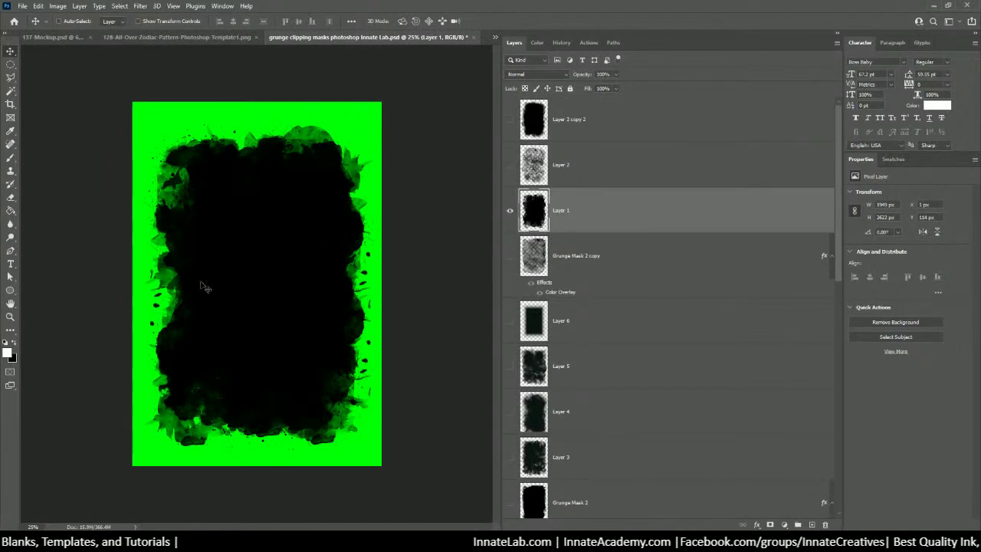
Try to carry the Layer 1 grunge mask over to another open document, and close the 128-All-Over-Zodiac-Pattern-Photoshop-Template1 contents
drag(230, 260, 41, 44)
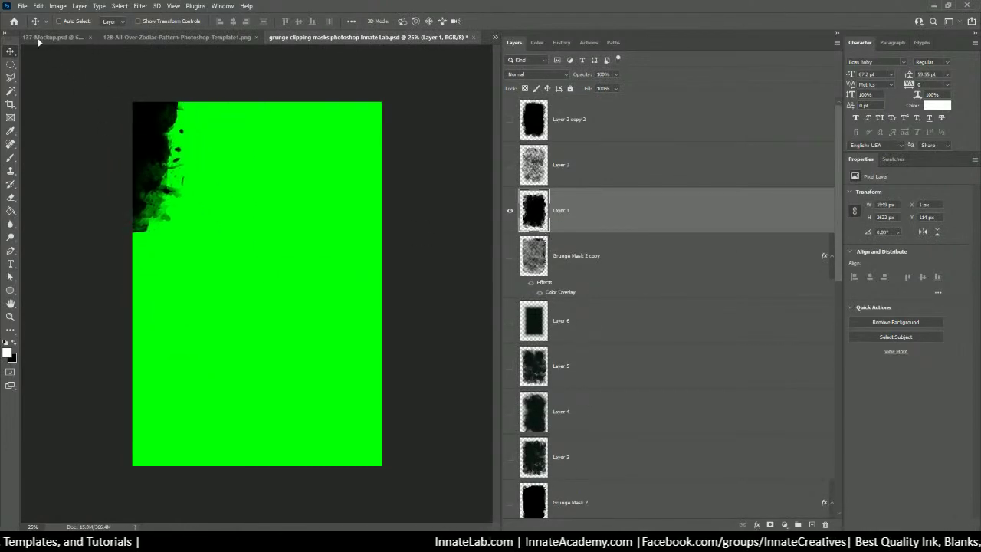
click(46, 36)
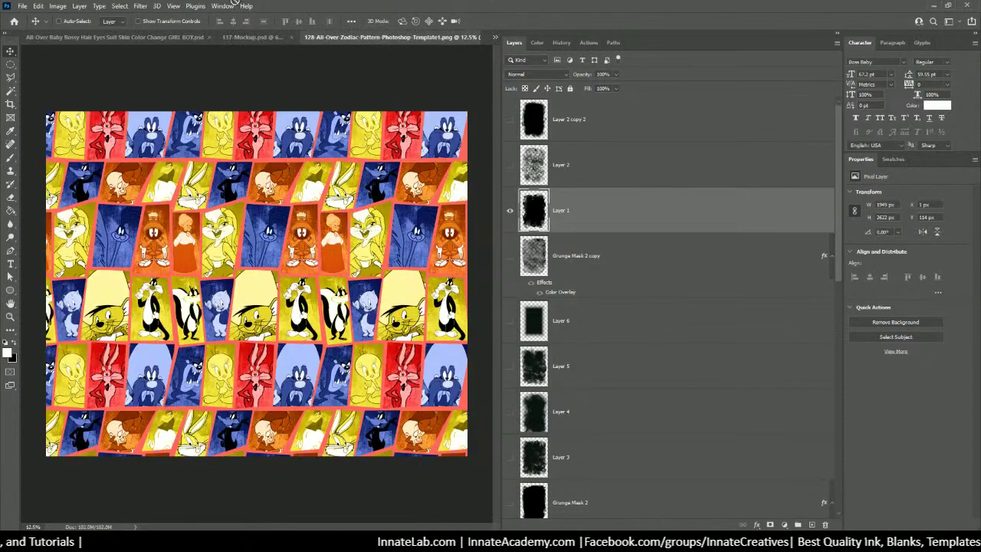
click(318, 35)
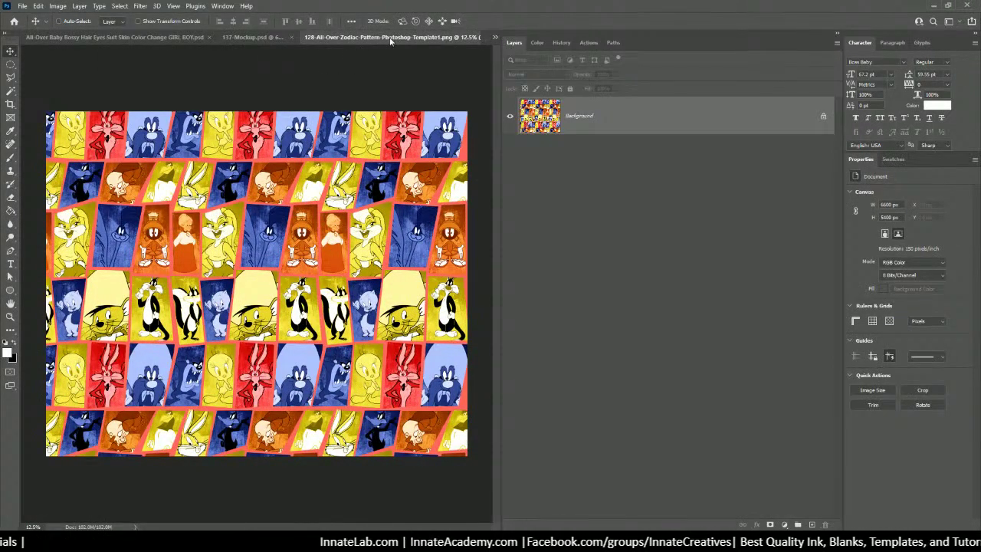
right_click(476, 40)
click(481, 57)
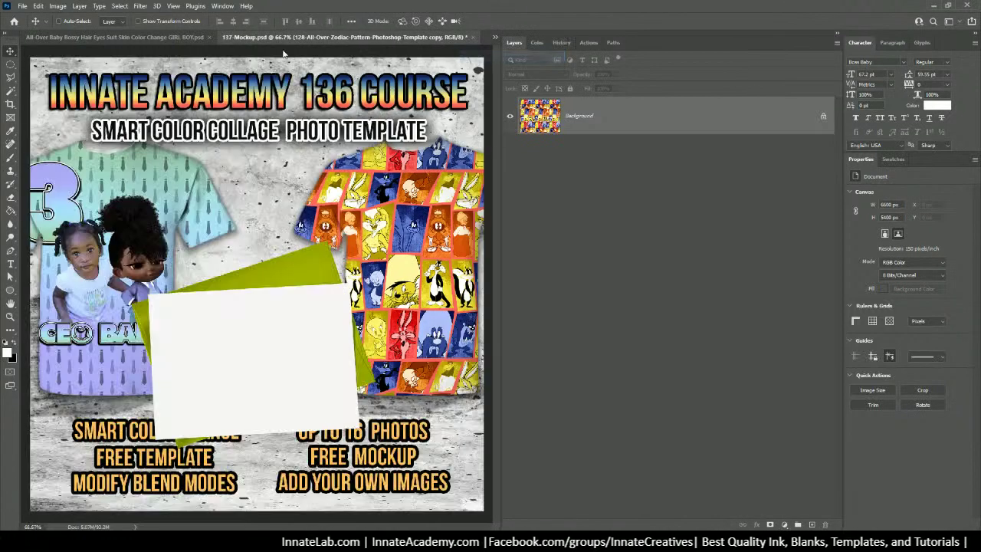
Copy the Layer 1 grunge mask from the grunge clipping masks document into the All-Over Baby Bossy GIRL BOY document
click(176, 36)
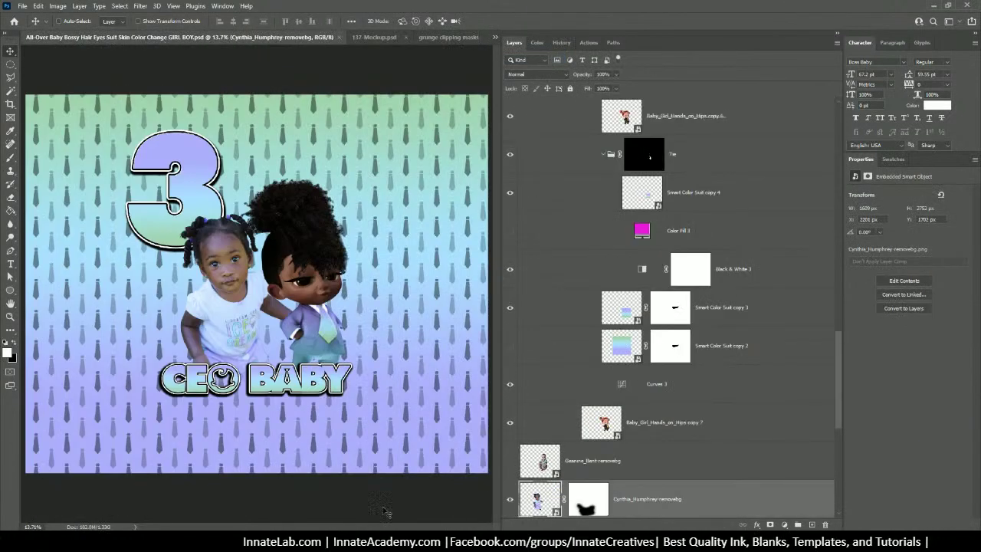
click(442, 36)
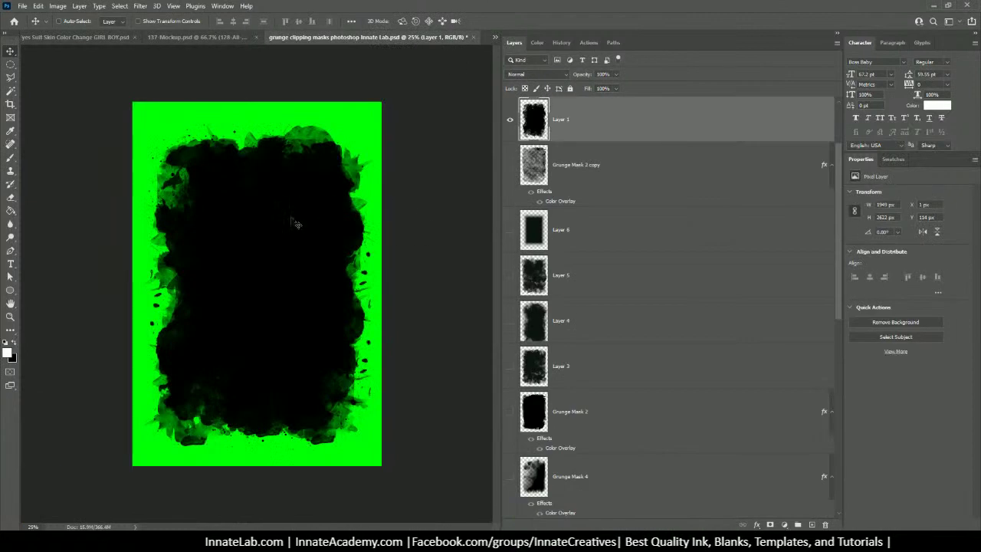
drag(296, 223, 196, 187)
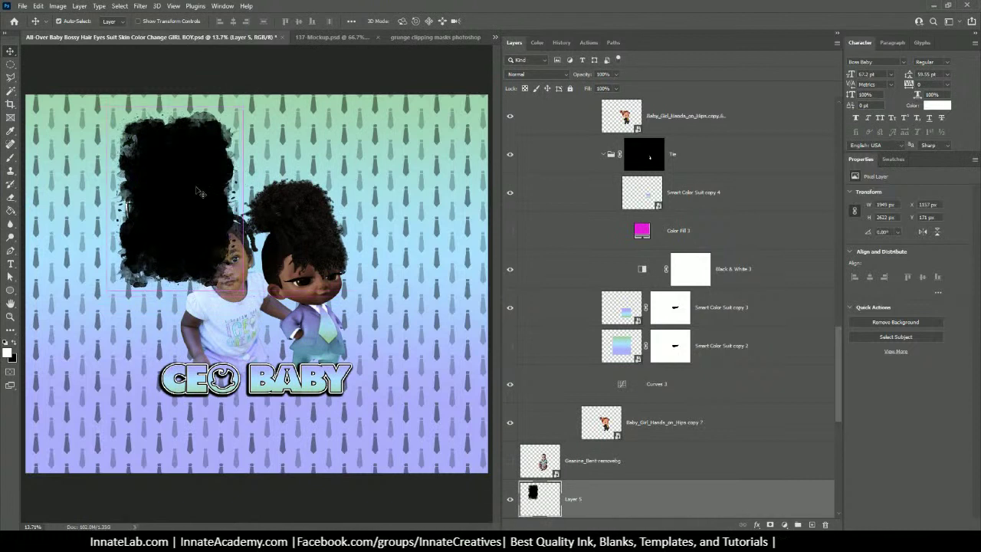
Scale the black grunge shape to about 198% and position it behind the number, child and CEO BABY text
key(ctrl+t)
drag(242, 290, 337, 400)
mouse_move(213, 247)
mouse_down()
mouse_move(220, 255)
mouse_move(198, 252)
mouse_up()
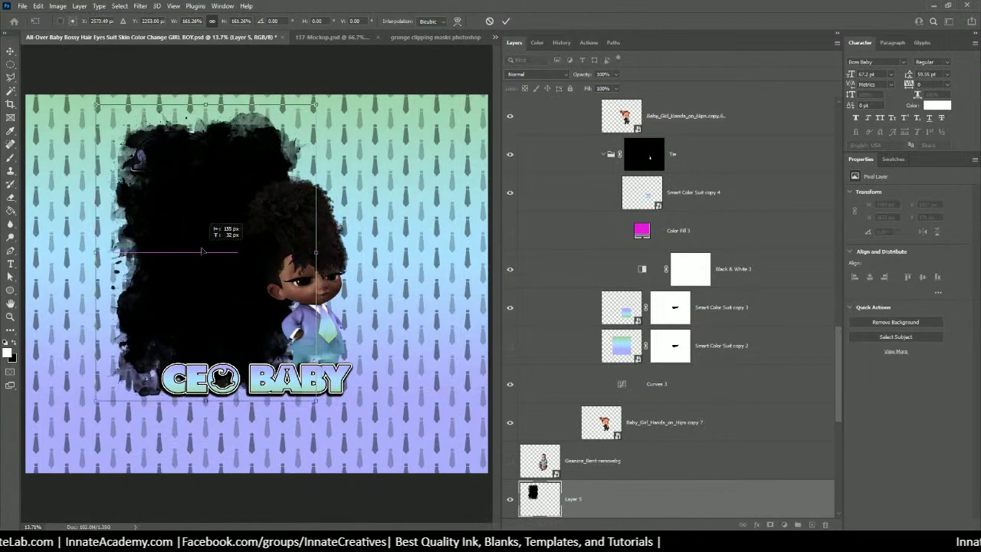
drag(317, 400, 402, 440)
mouse_move(182, 225)
mouse_down()
mouse_move(219, 226)
mouse_move(185, 218)
mouse_move(189, 225)
mouse_up()
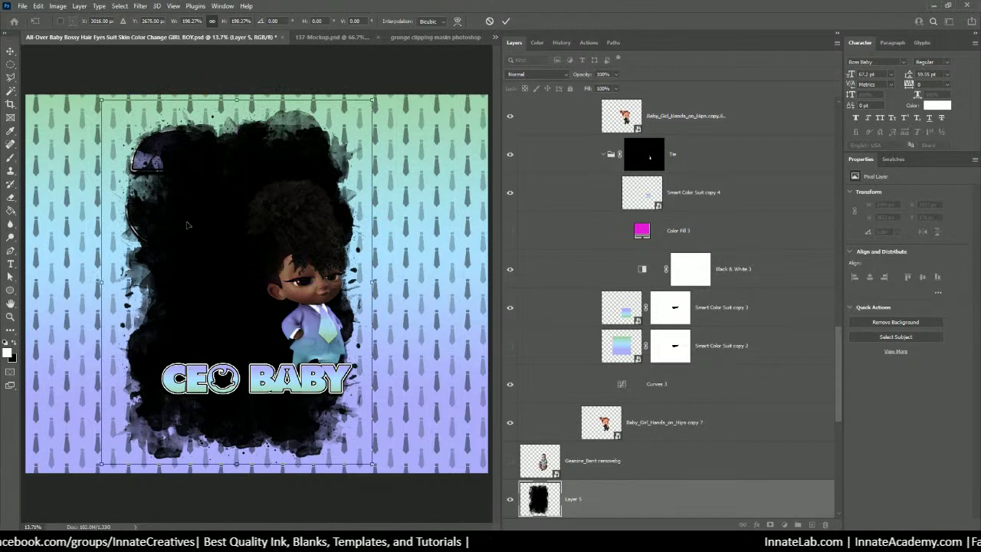
key(Return)
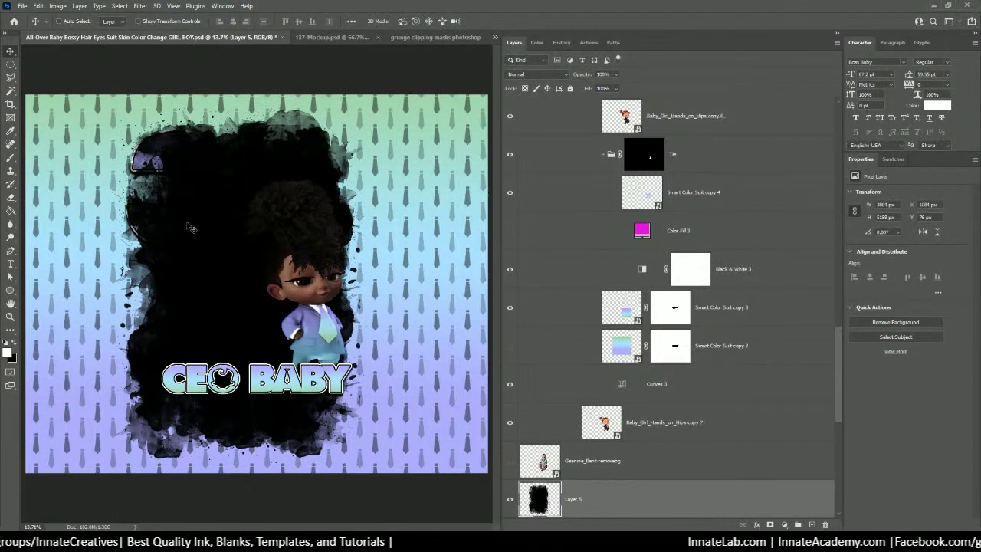
Move the grunge layer directly below the Background group and load its shape as a selection
scroll(618, 331, down, 8)
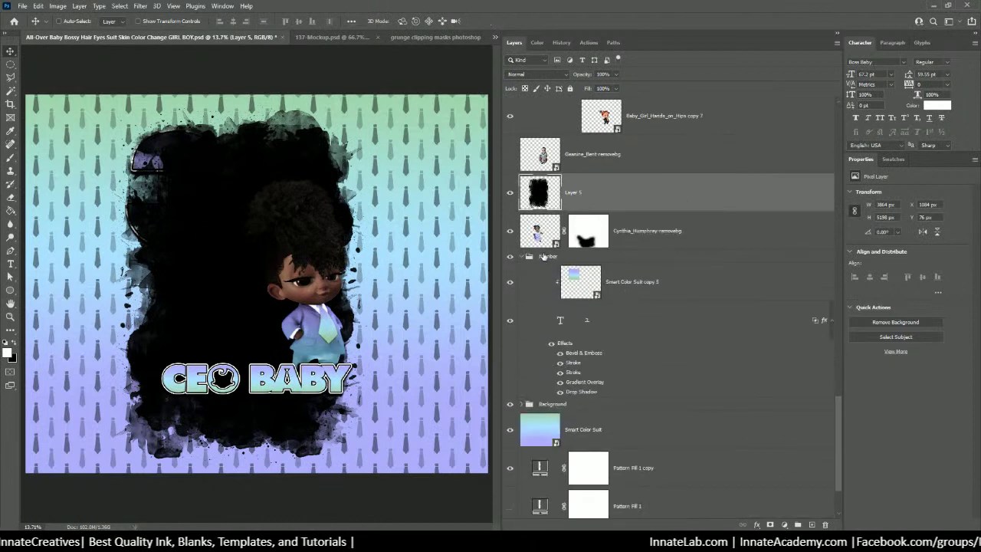
drag(584, 197, 559, 328)
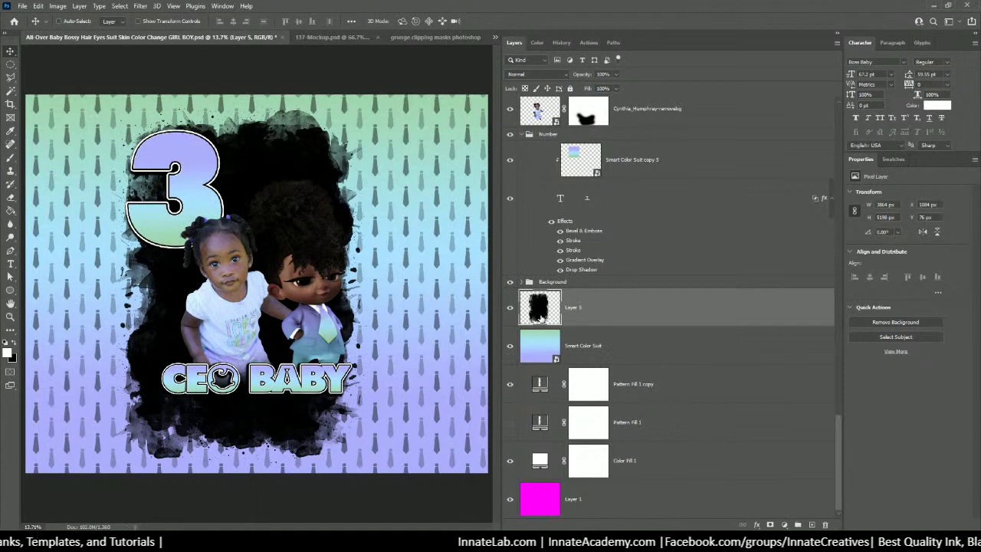
ctrl+click(540, 314)
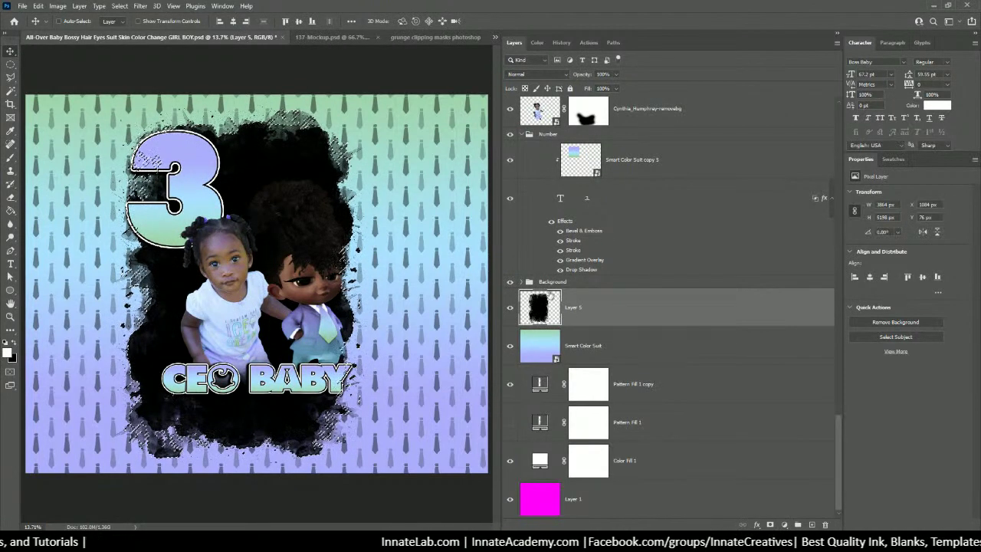
Add a layer mask to the Background group from the grunge selection and hide the black grunge layer
click(563, 283)
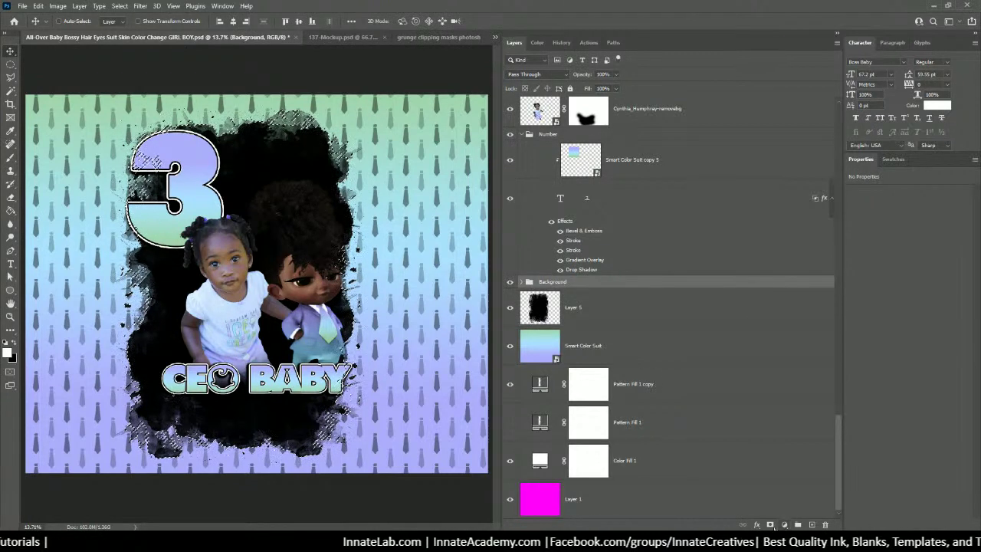
click(770, 524)
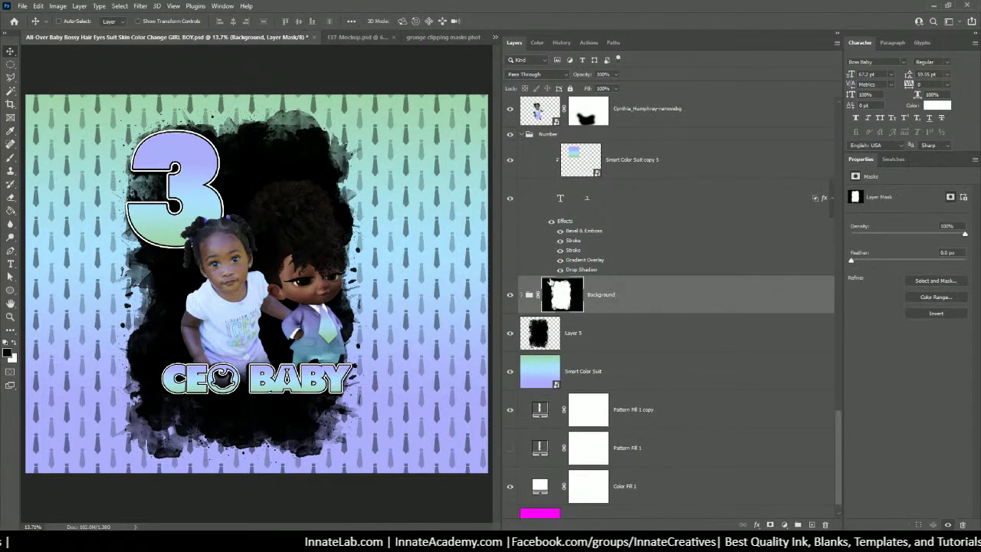
click(511, 335)
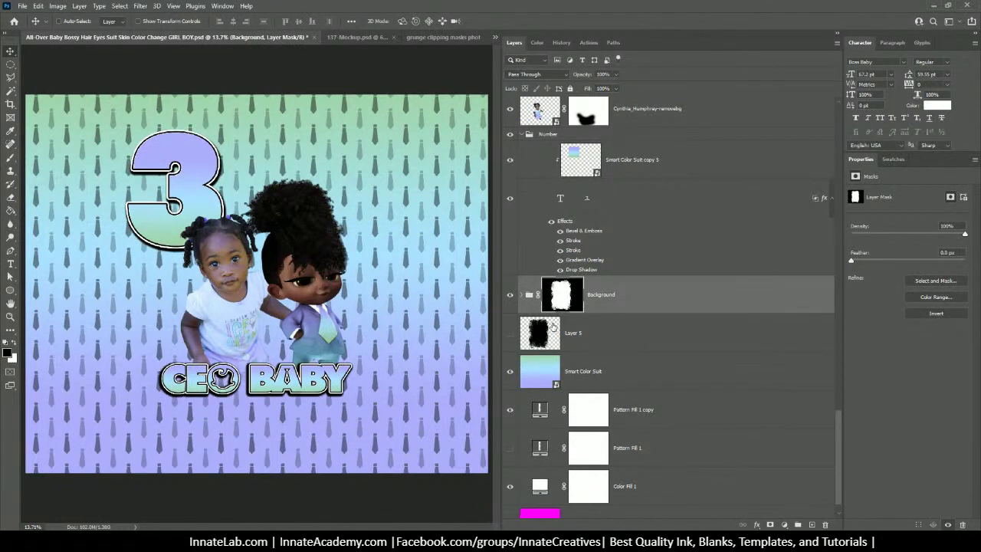
Move the Smart Color Suit, Pattern Fill 1 copy, Pattern Fill 1 and Color Fill 1 layers into the masked Background group
click(607, 378)
scroll(613, 434, down, 1)
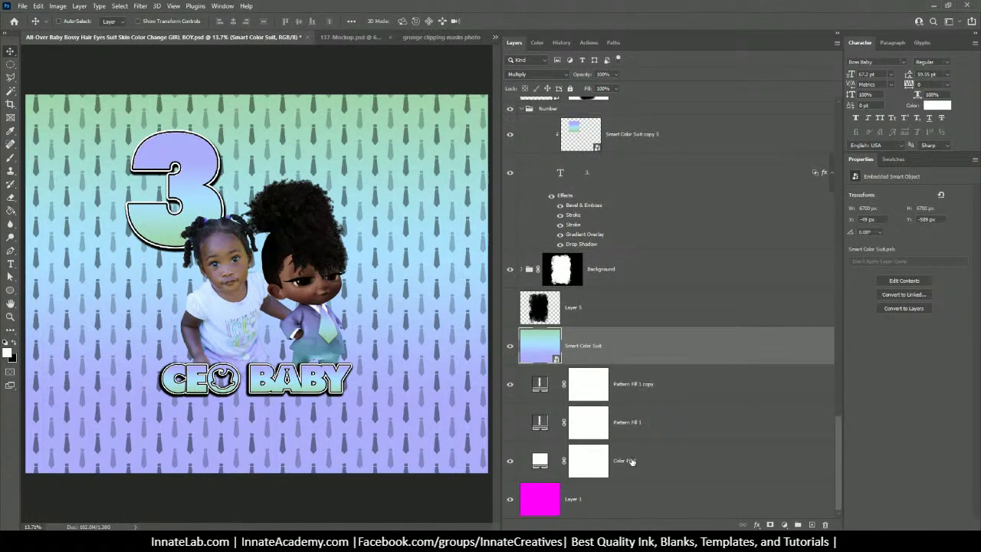
shift+click(629, 459)
drag(628, 420, 587, 277)
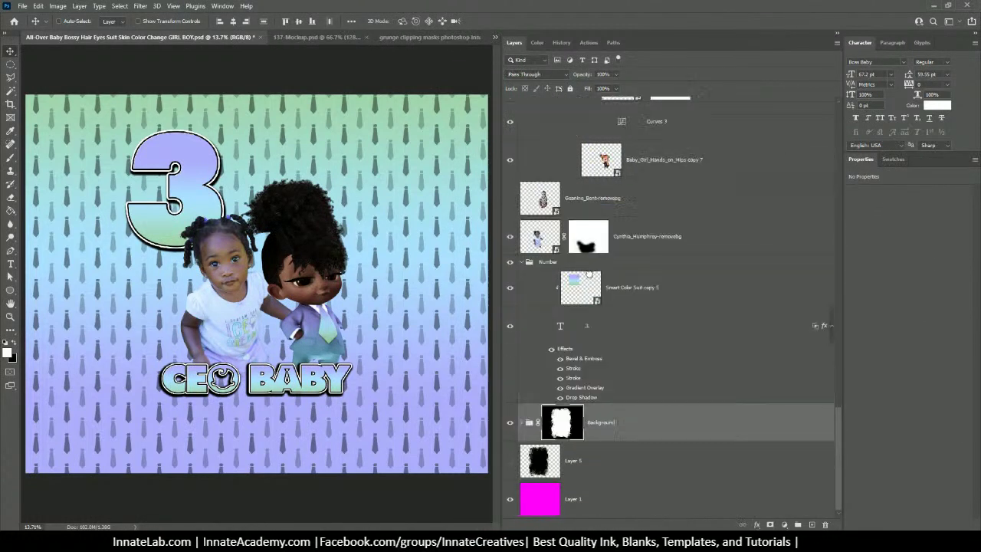
Delete the hidden black grunge layer, Layer 5, below the Background group
click(579, 475)
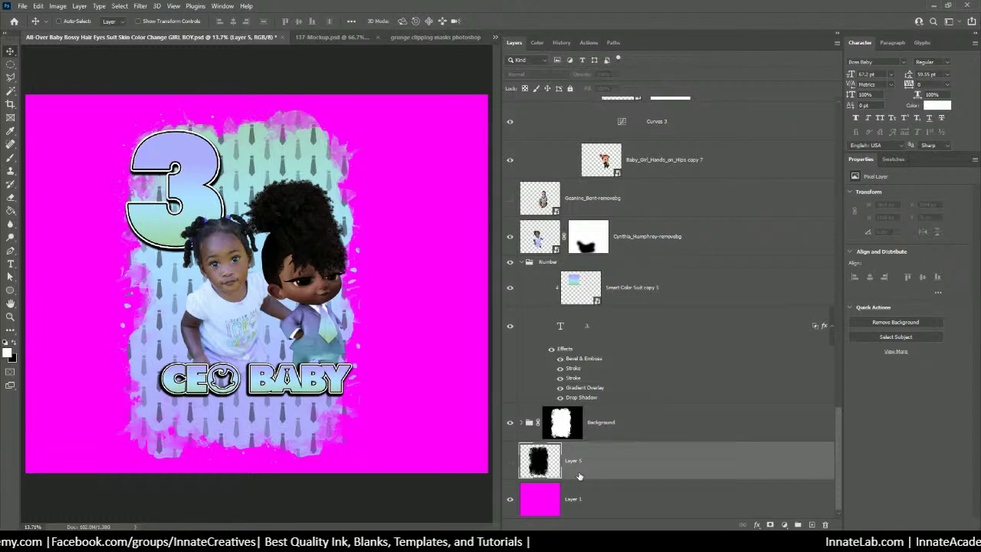
key(Delete)
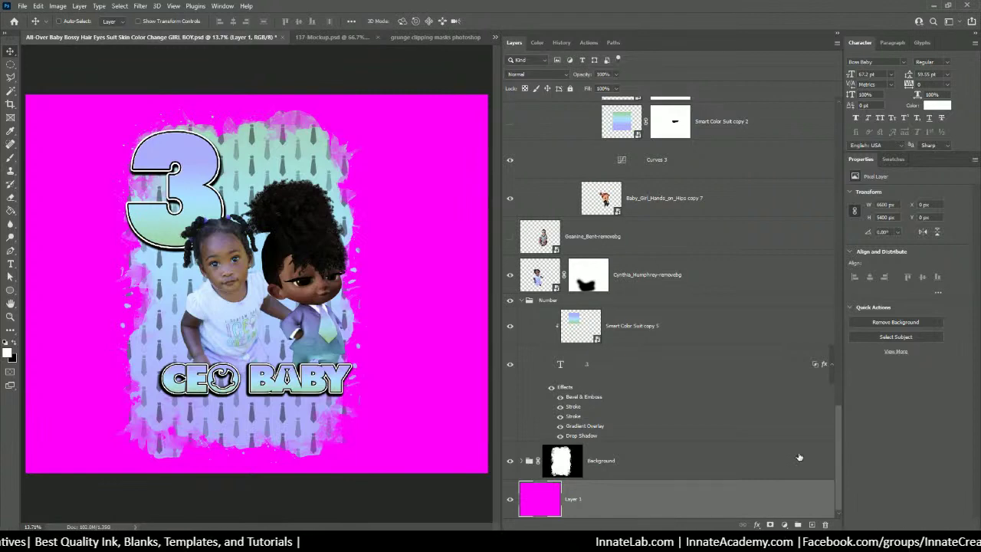
drag(837, 452, 835, 140)
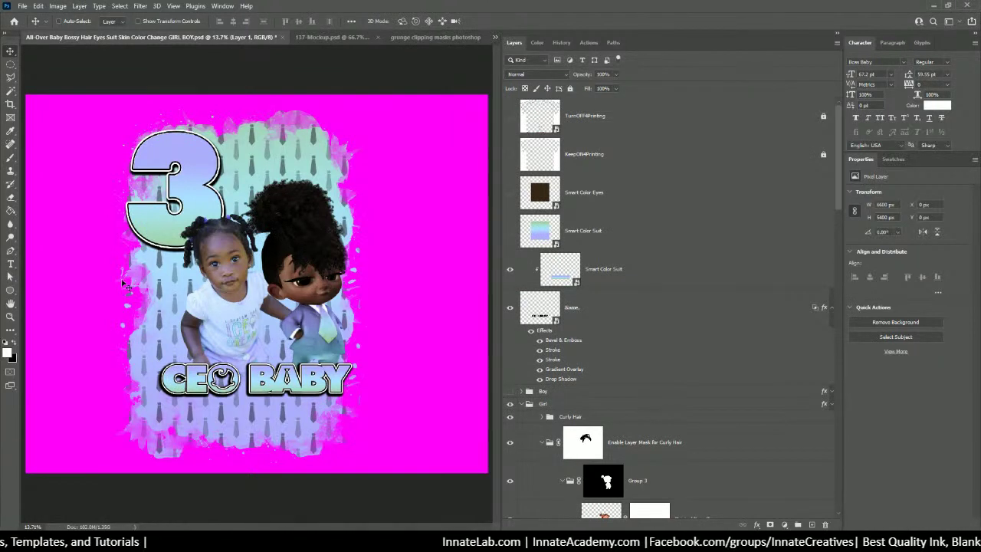
Save the Baby Bossy template and add a white Solid Color fill layer between magenta Layer 1 and the Background group
key(ctrl+s)
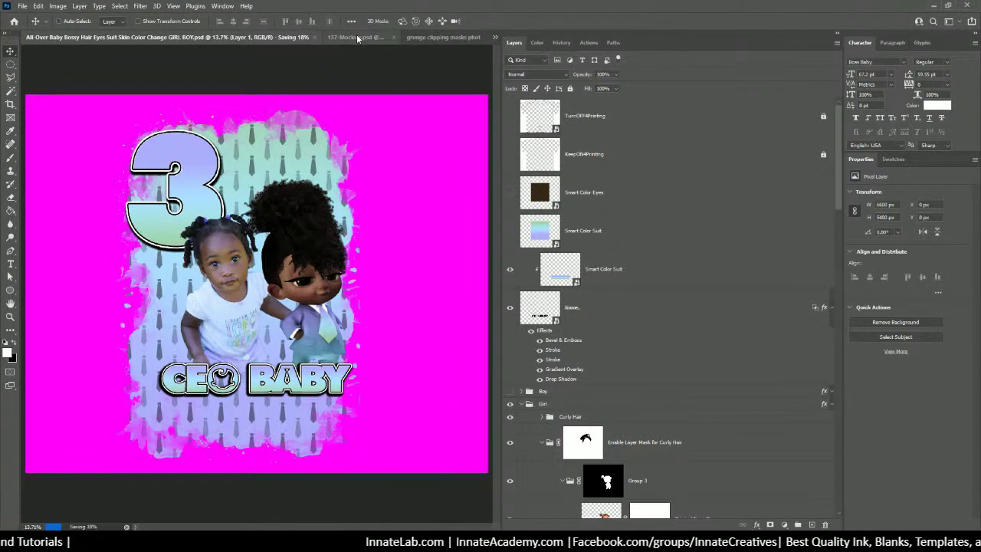
scroll(591, 325, down, 1)
scroll(590, 325, down, 15)
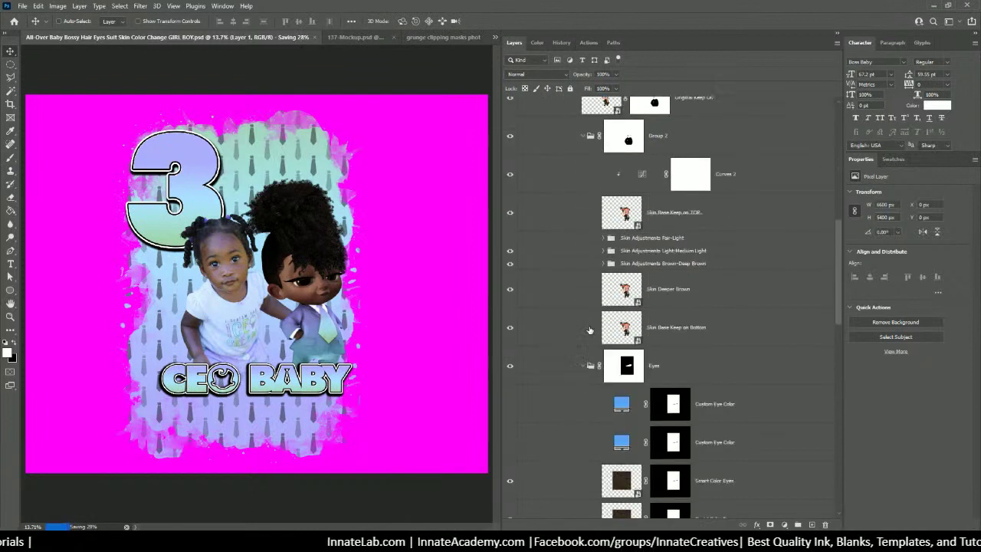
scroll(589, 334, down, 1)
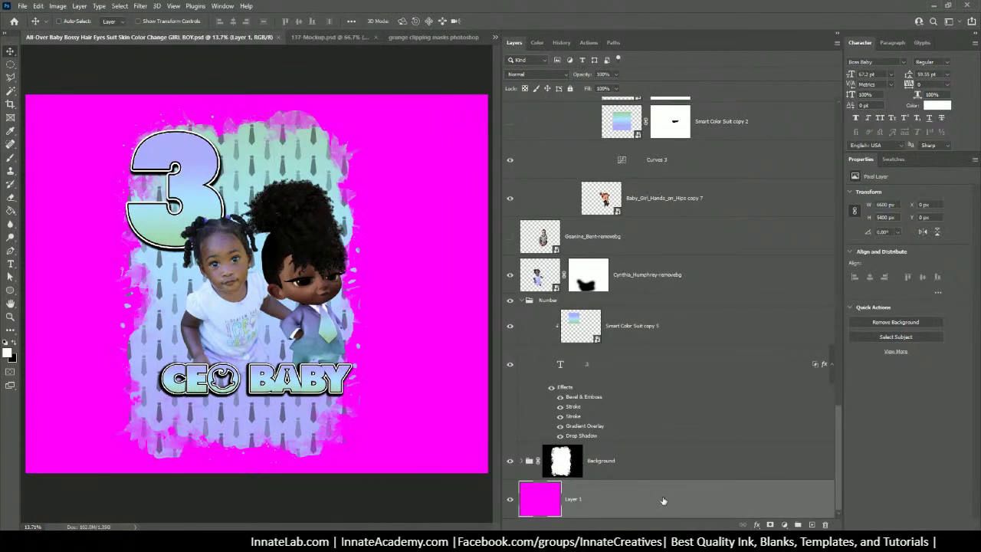
click(784, 525)
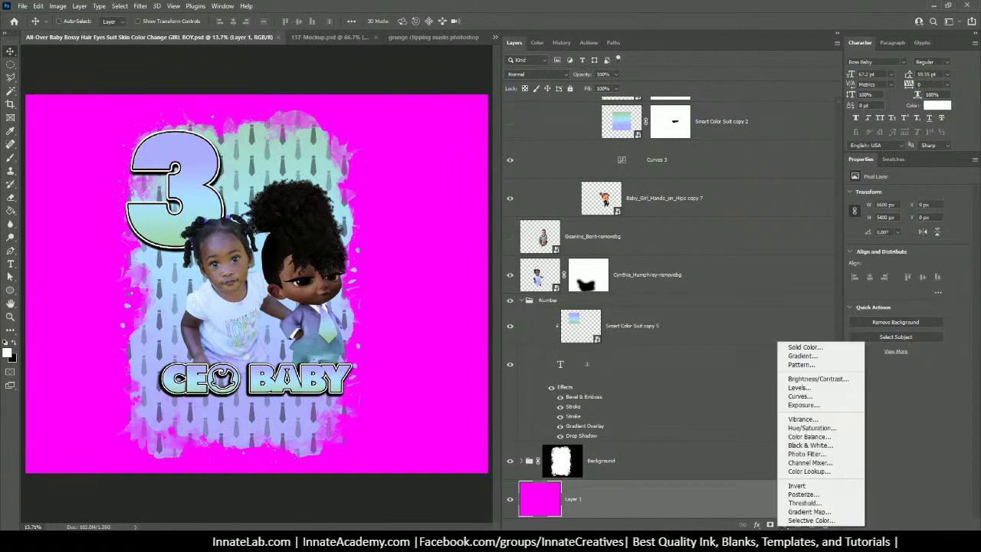
key(Escape)
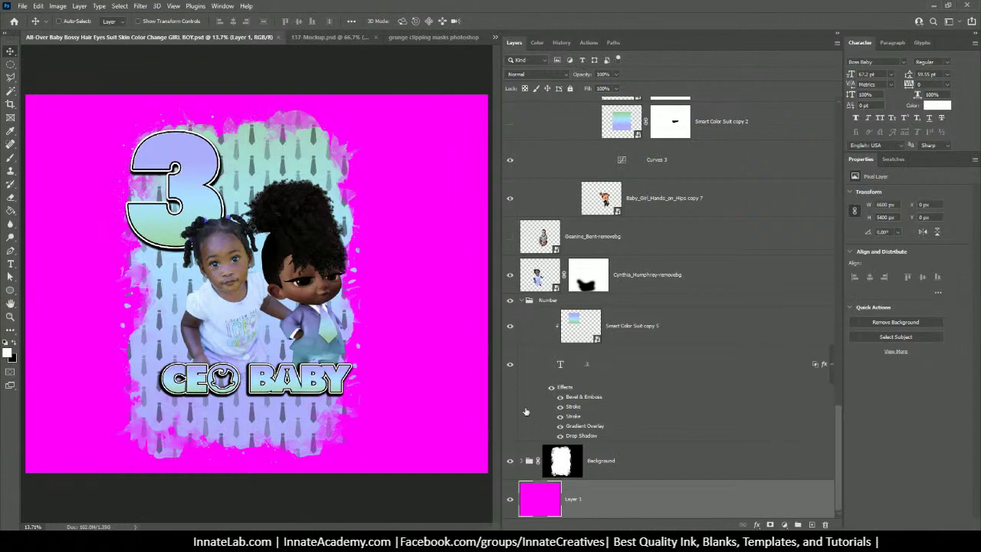
click(783, 525)
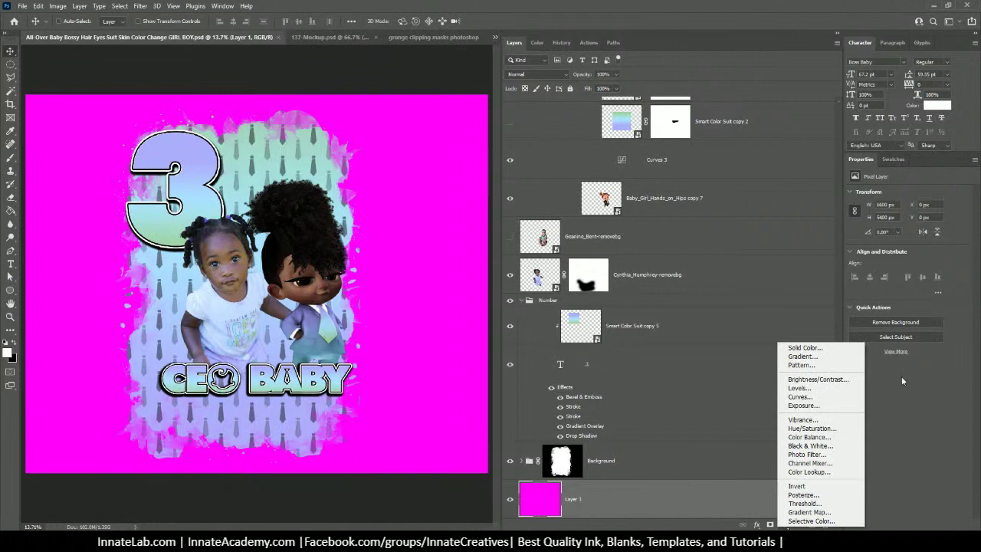
click(805, 347)
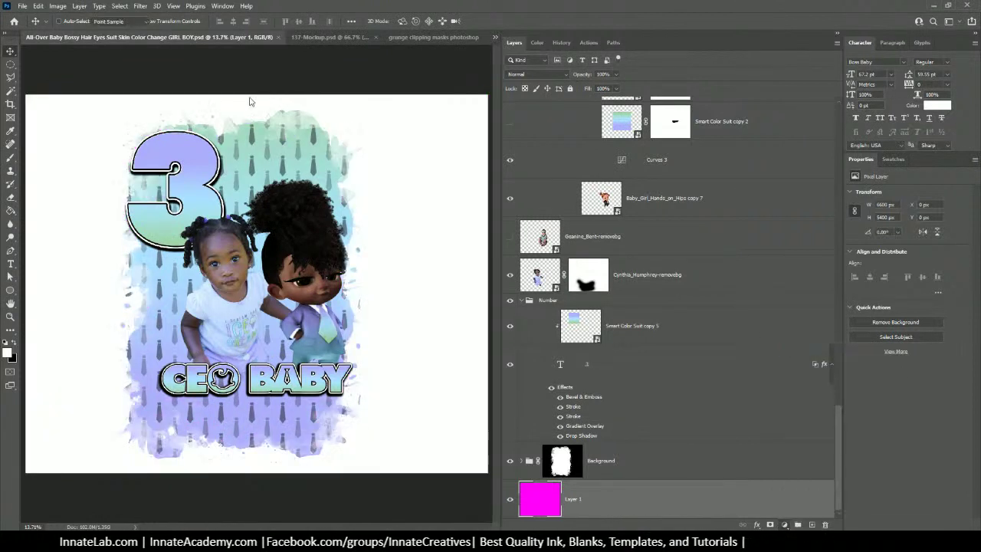
click(806, 110)
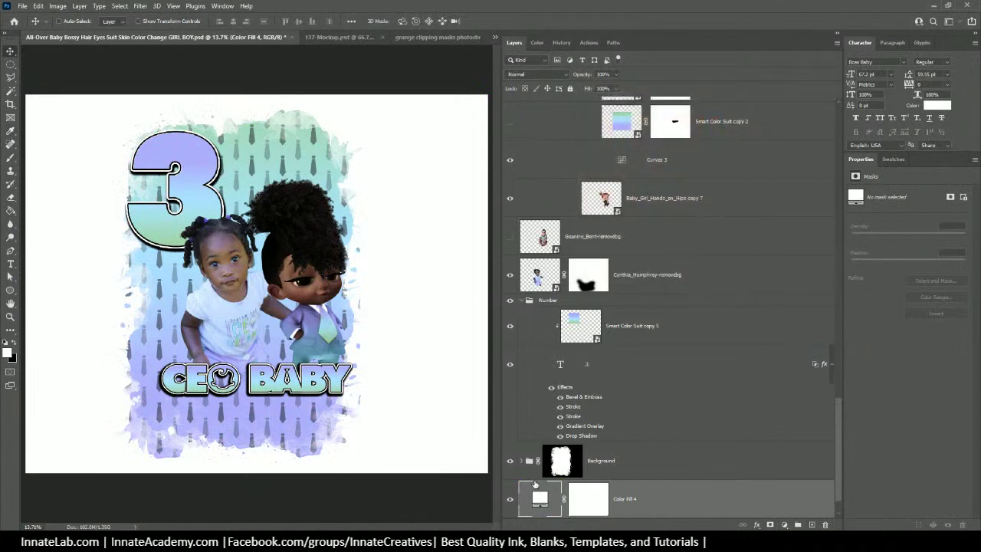
click(510, 462)
click(510, 462)
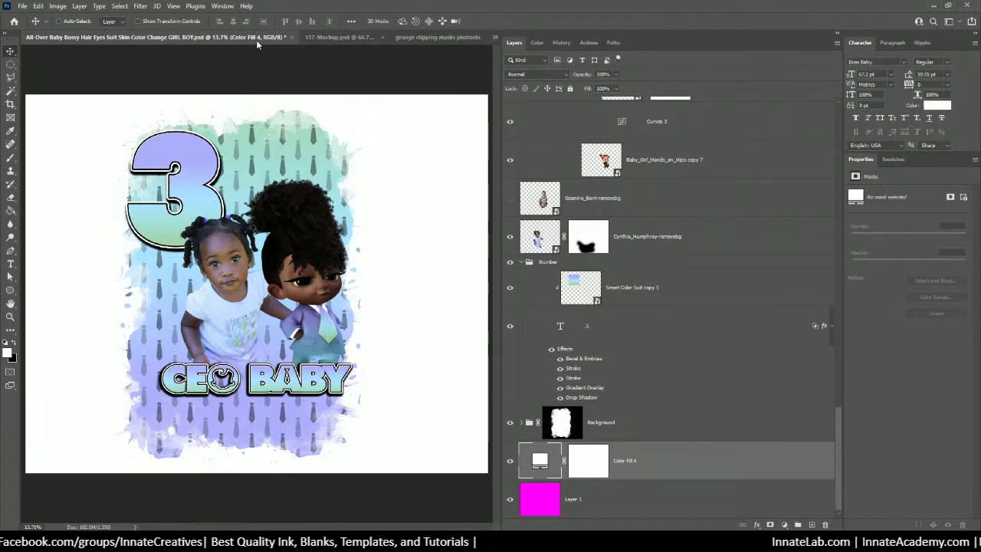
Close the grunge clipping masks document without saving its changes, and save the Baby Bossy template
click(345, 39)
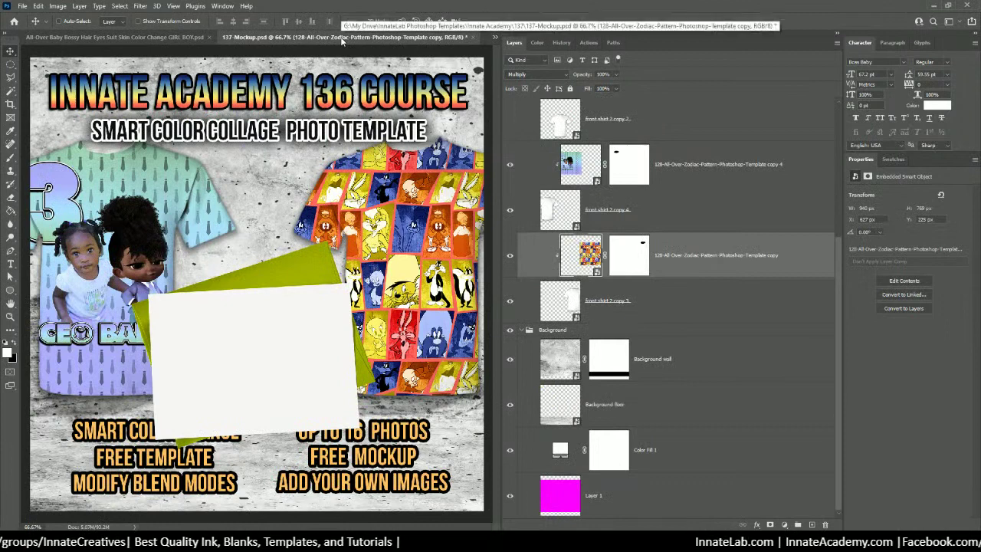
click(719, 173)
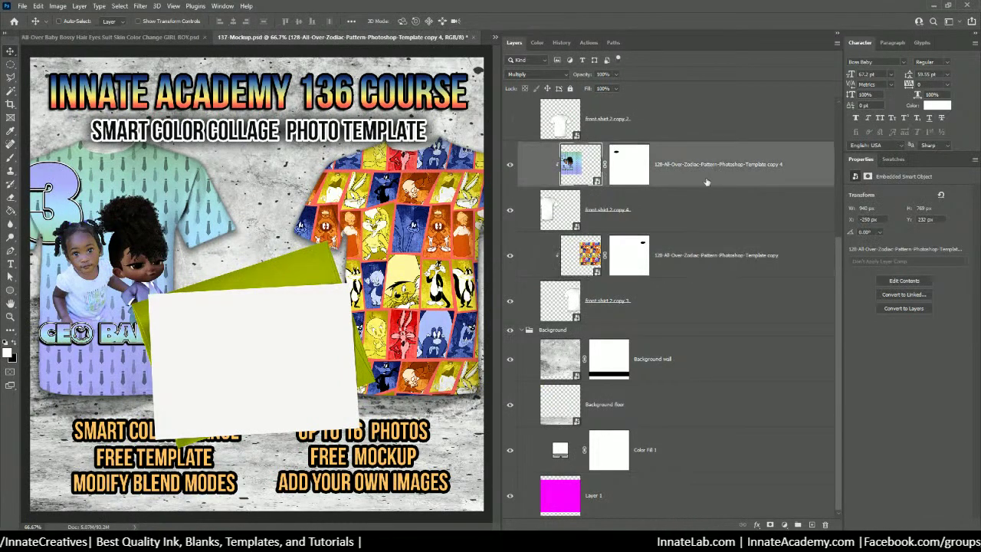
scroll(739, 255, up, 3)
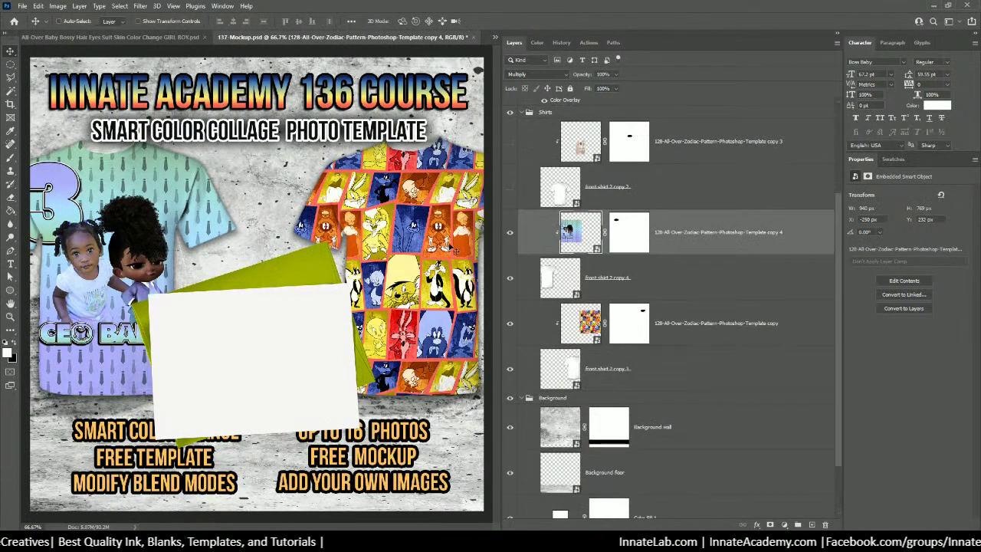
click(497, 35)
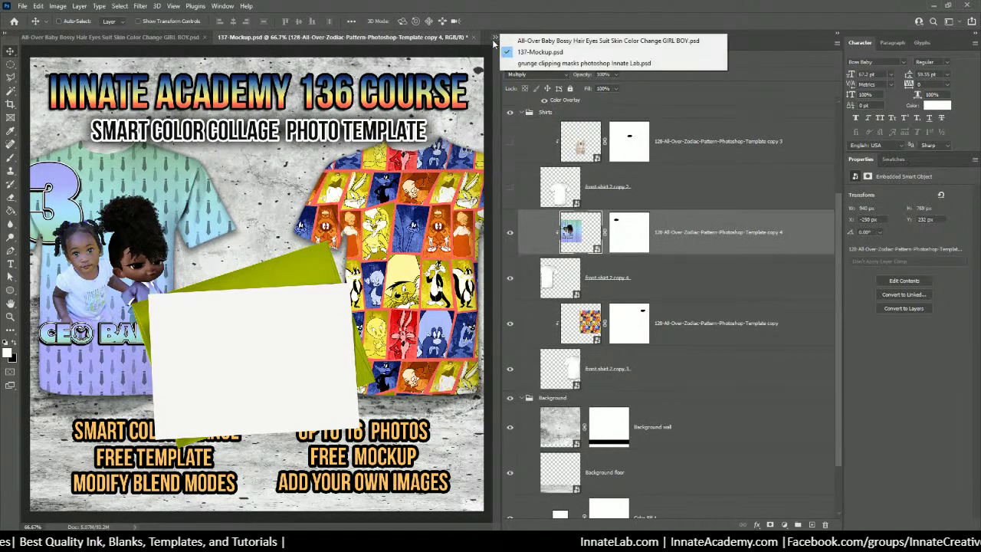
click(537, 63)
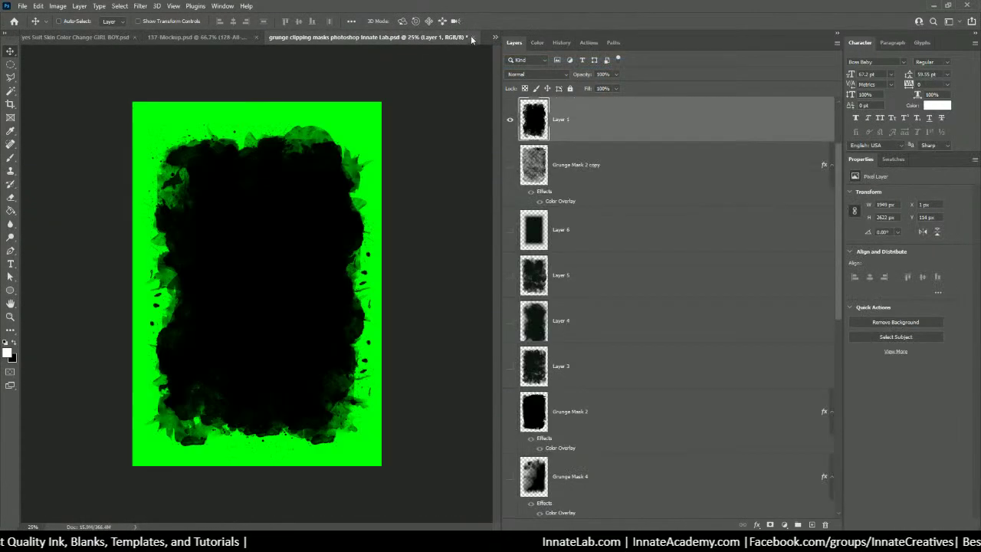
click(473, 37)
click(490, 204)
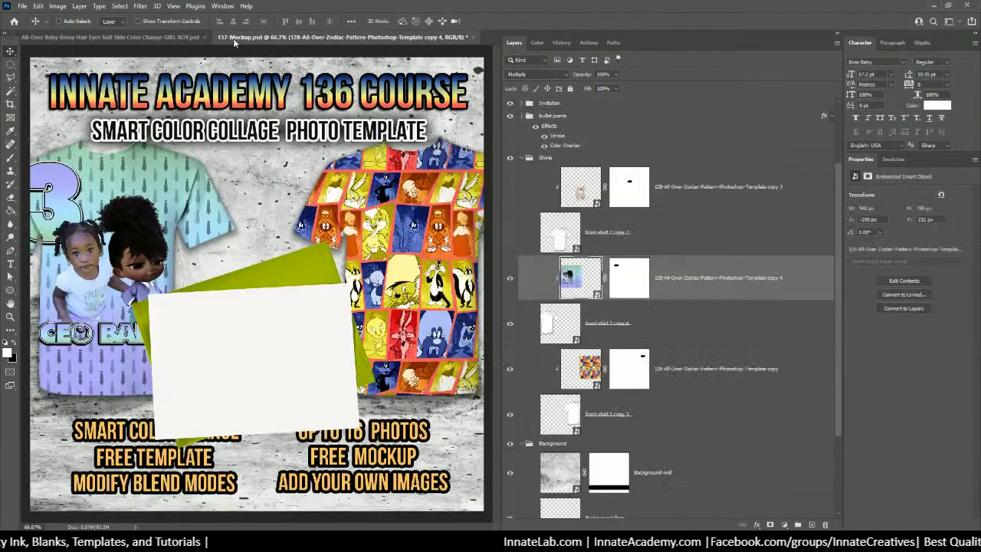
click(157, 38)
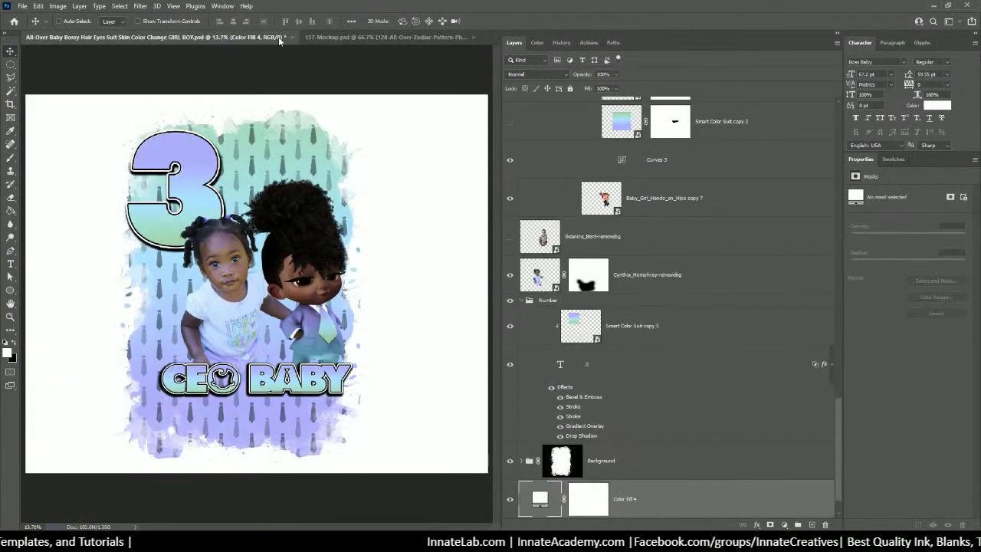
key(ctrl+s)
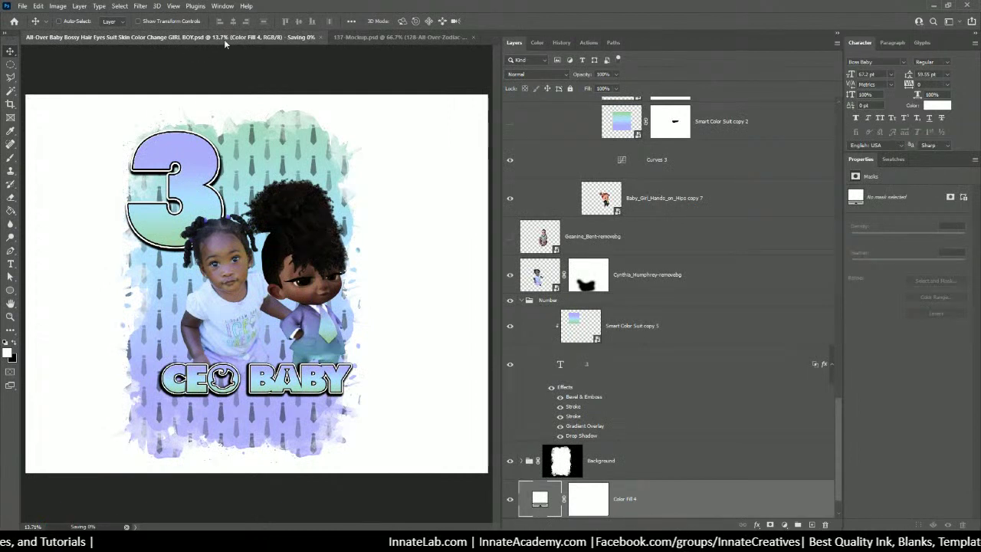
Disable the Background group's layer mask and show the TurnOFF4Printing and KeepON4Printing layers
click(562, 464)
right_click(563, 465)
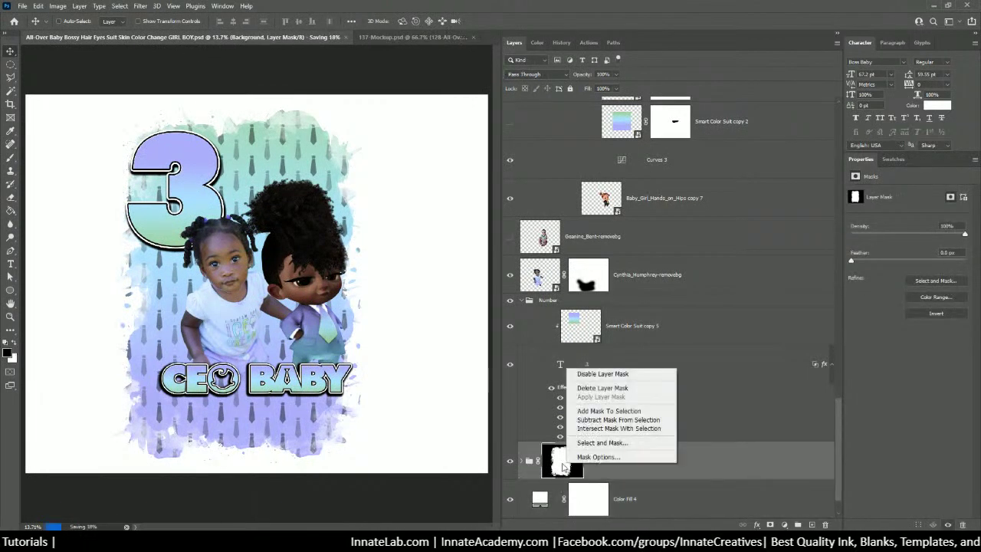
click(592, 374)
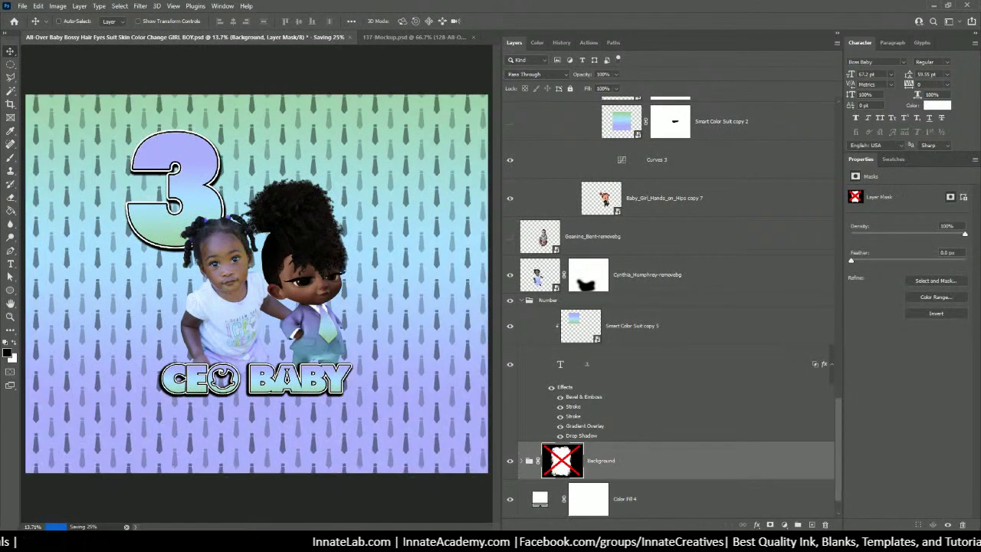
click(606, 463)
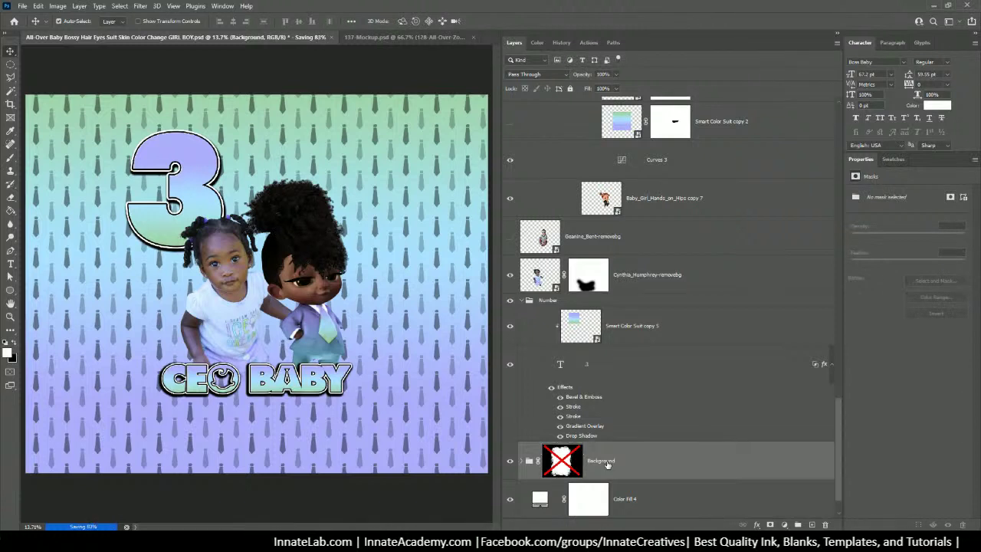
scroll(690, 351, up, 15)
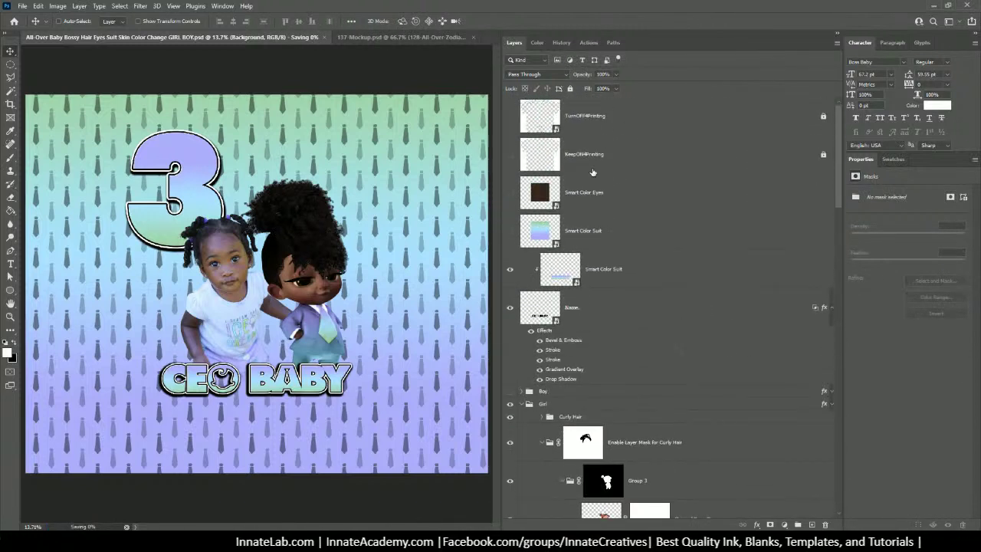
click(510, 154)
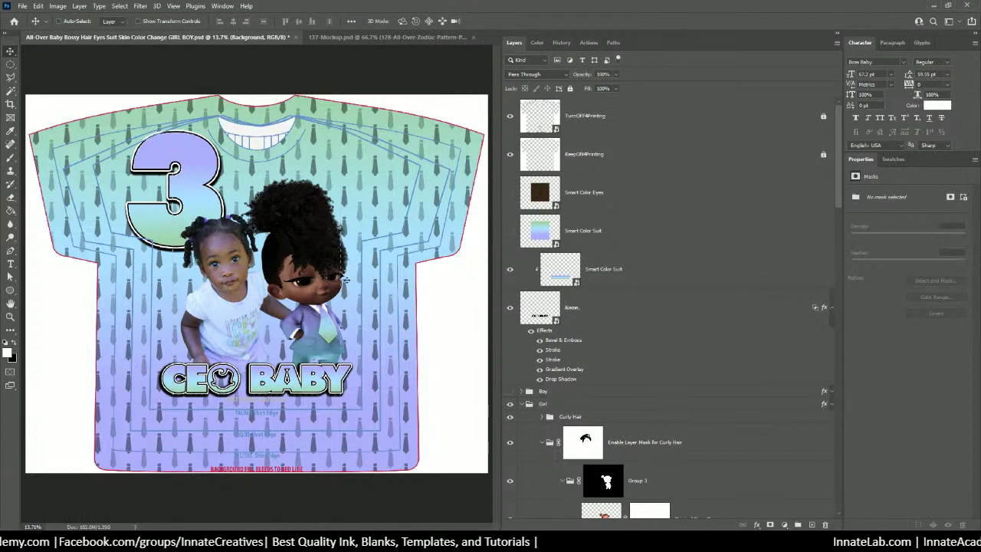
Open the right shirt's pattern smart object in 137-Mockup.psd and place the GREEN Baby Bossy design at full size over its background
click(384, 37)
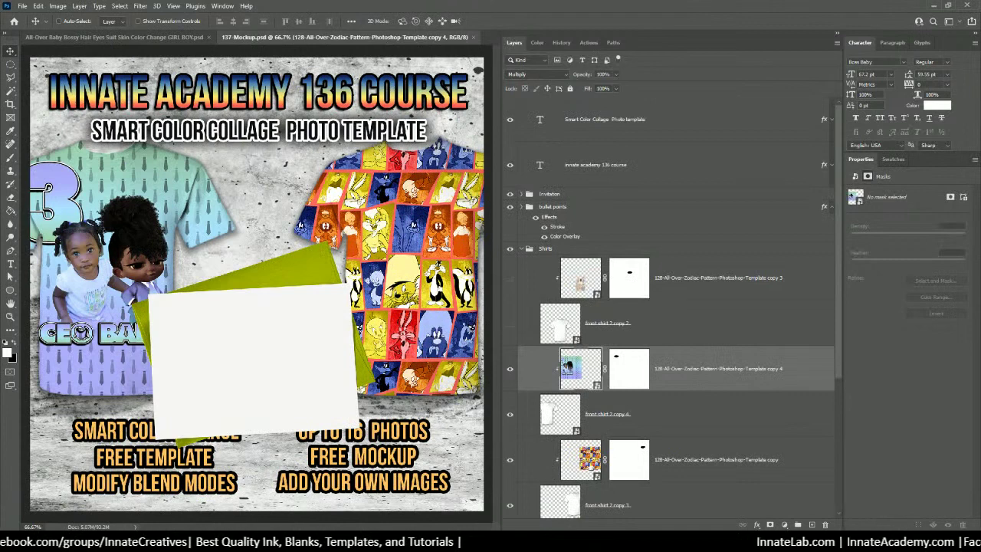
right_click(587, 462)
key(Escape)
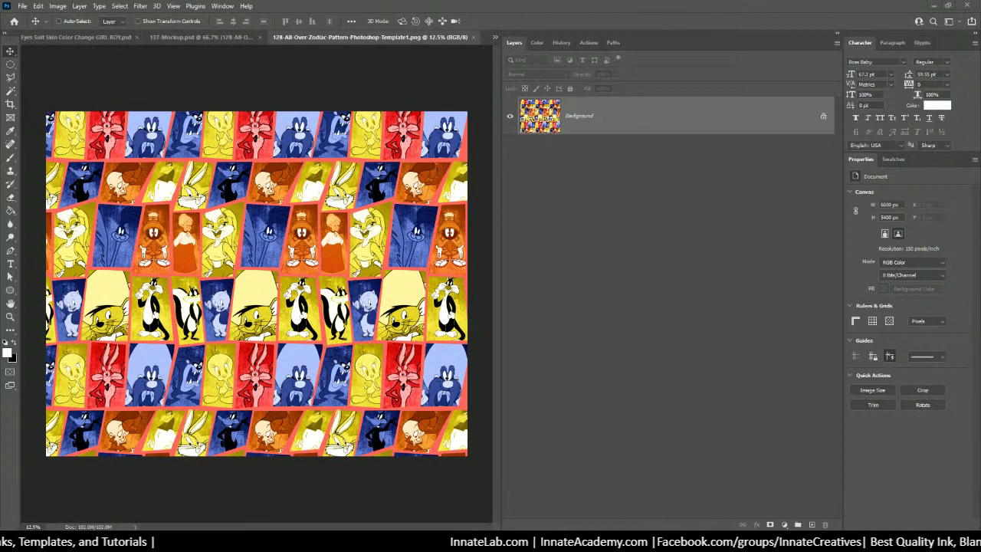
drag(15, 142, 239, 180)
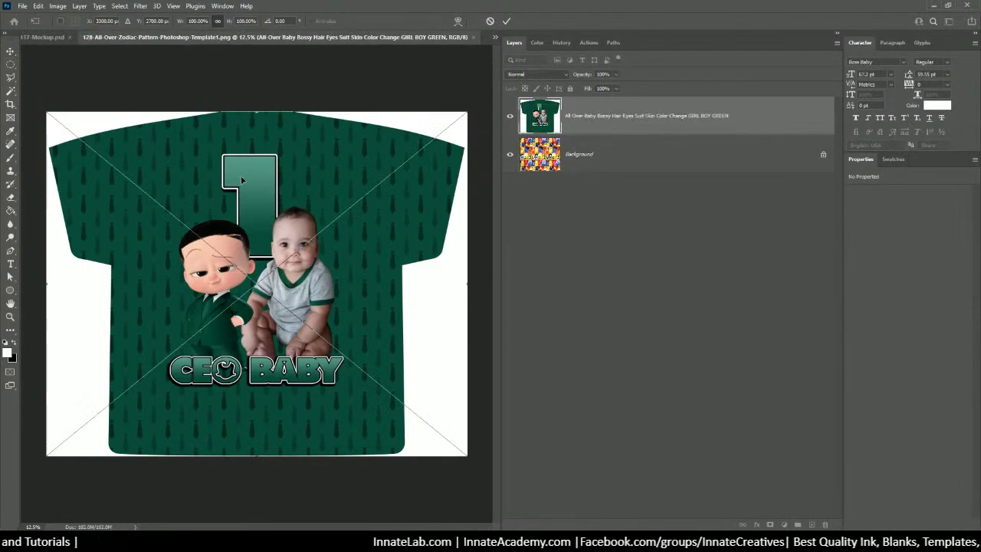
key(Return)
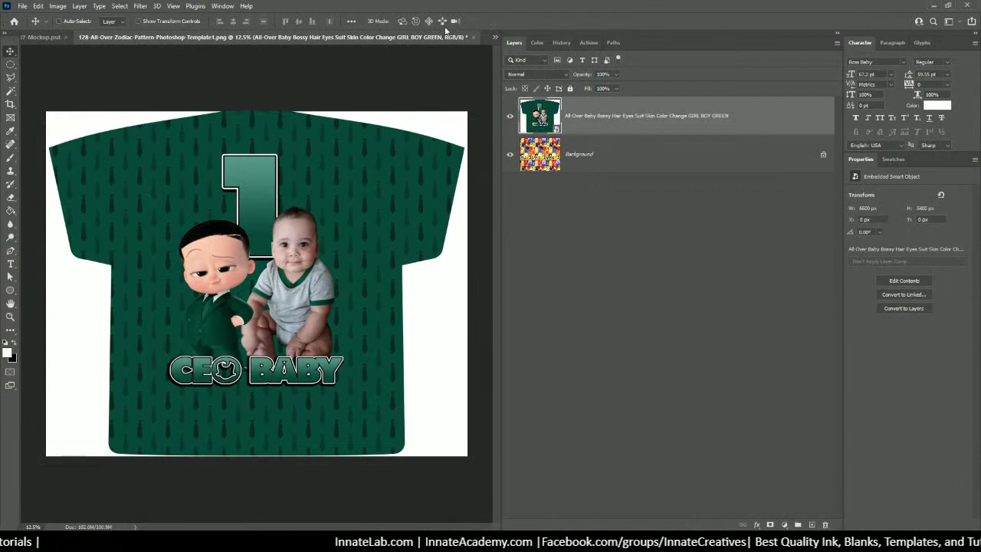
Flatten the smart object image and close it with its changes saved to update the right shirt in the mockup
click(473, 36)
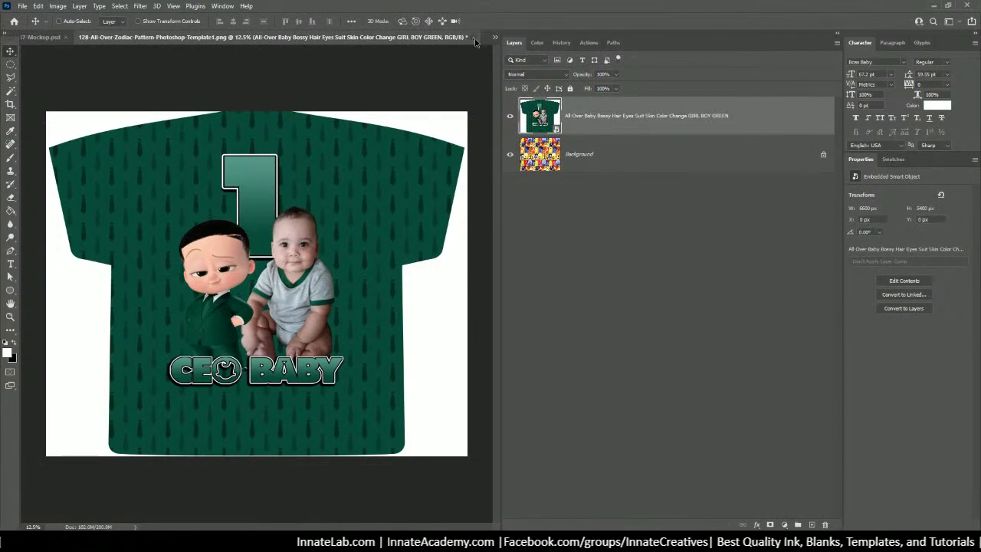
click(535, 203)
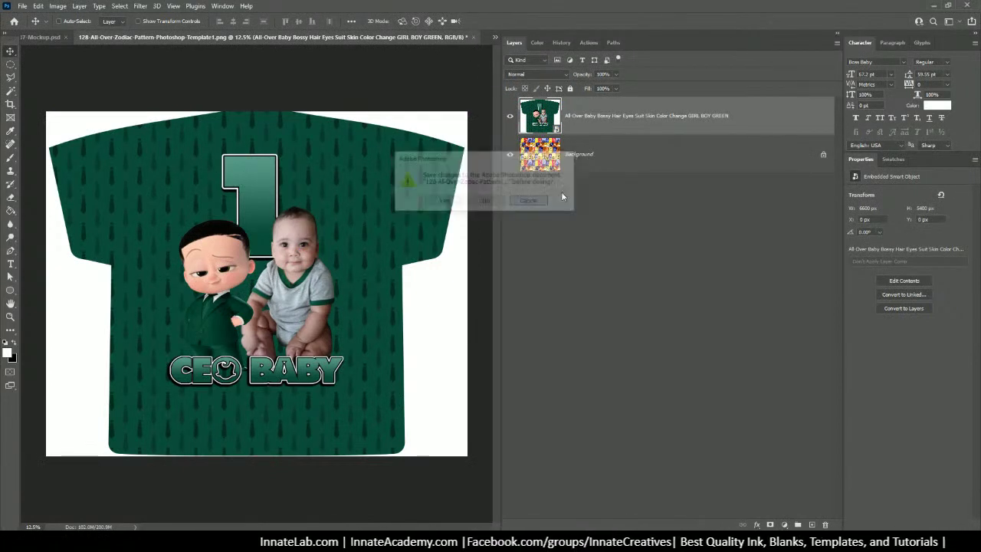
right_click(612, 119)
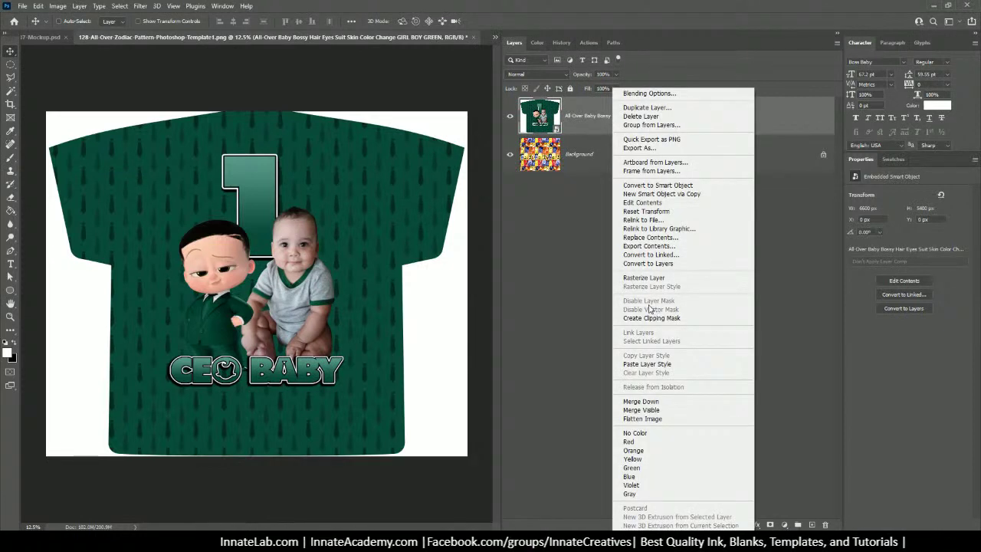
click(642, 418)
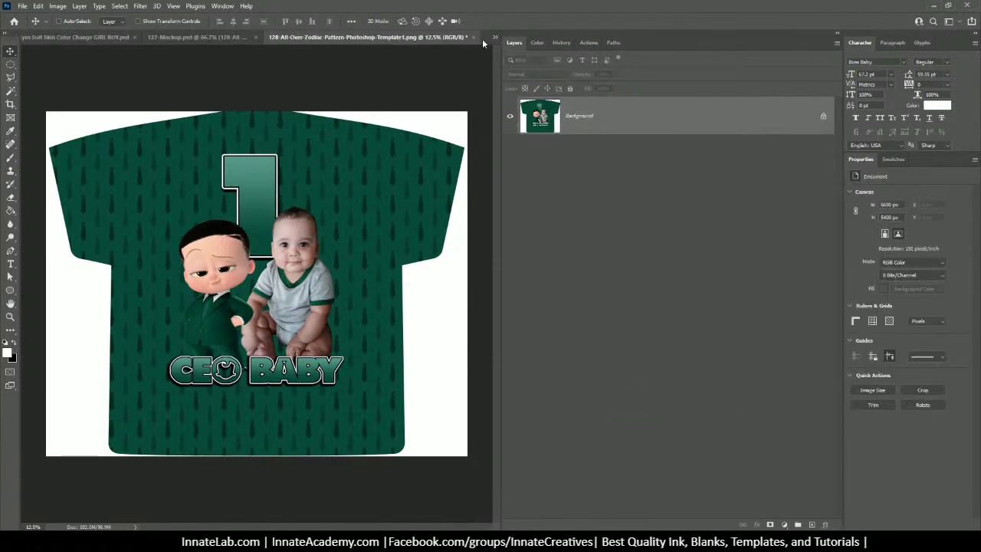
click(472, 37)
click(450, 206)
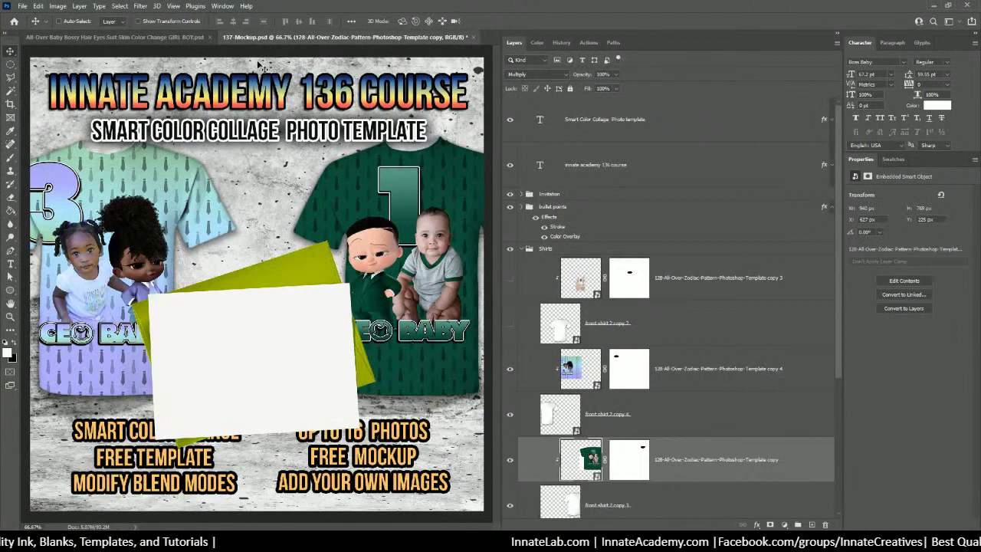
Open the contents of the standalone Smart Color Suit smart object near the top of the Baby Bossy template's layers
click(143, 38)
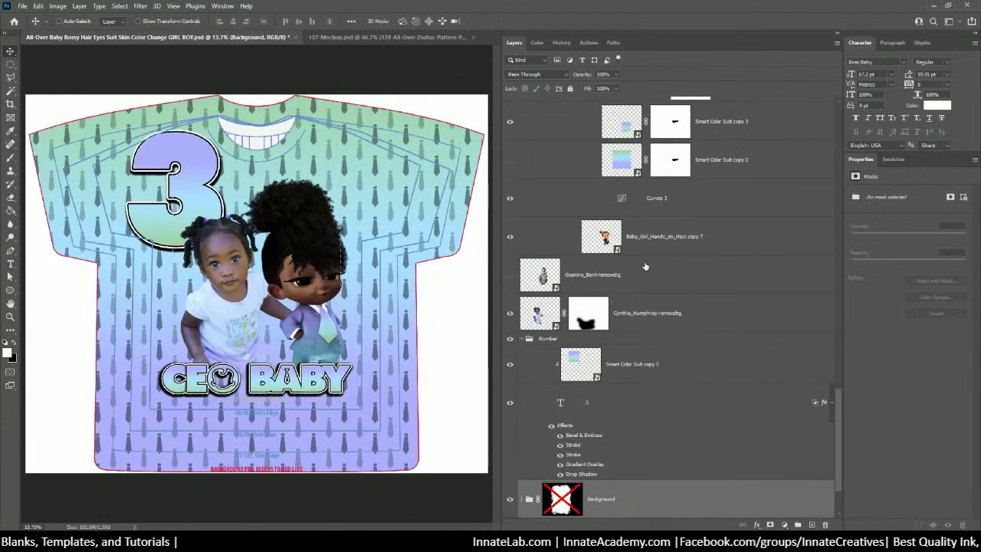
scroll(645, 266, up, 15)
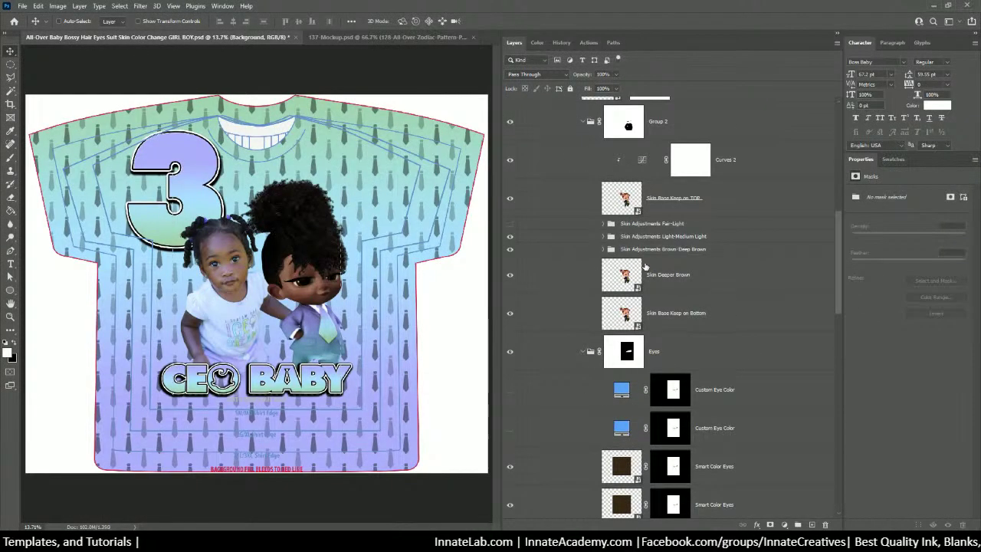
scroll(645, 266, up, 10)
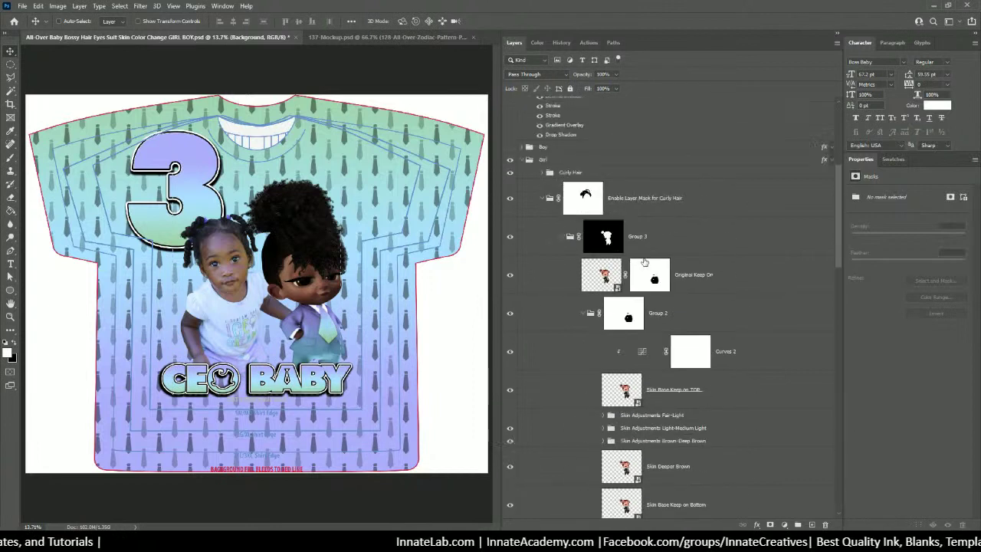
scroll(645, 262, up, 5)
double_click(543, 235)
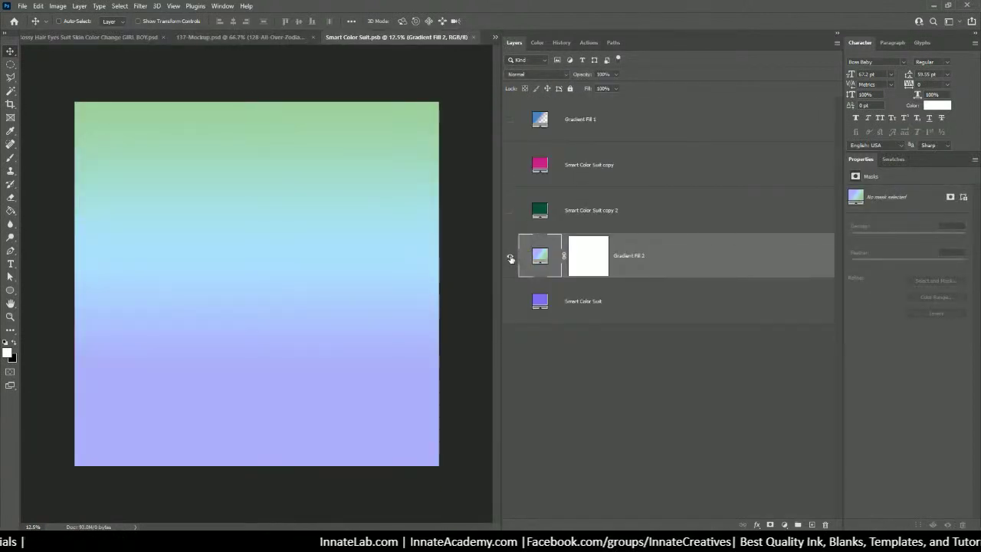
In the Smart Color Suit contents, hide Gradient Fill 2, show Gradient Fill 1 and Smart Color Suit copy, and close with changes saved
click(509, 256)
click(510, 119)
click(511, 166)
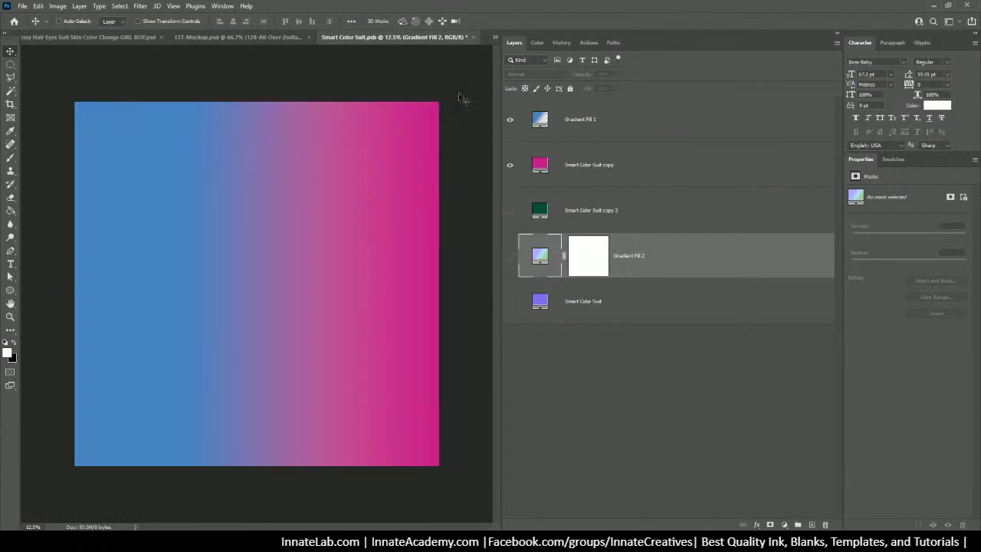
click(472, 38)
click(443, 201)
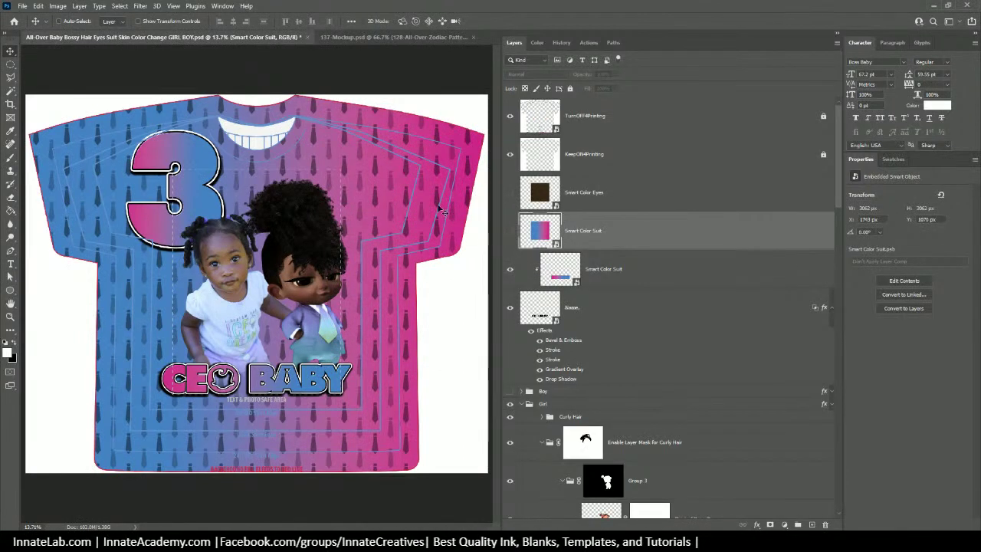
Show the Boy group in the Baby Bossy template and select it
scroll(631, 309, down, 1)
scroll(632, 310, up, 1)
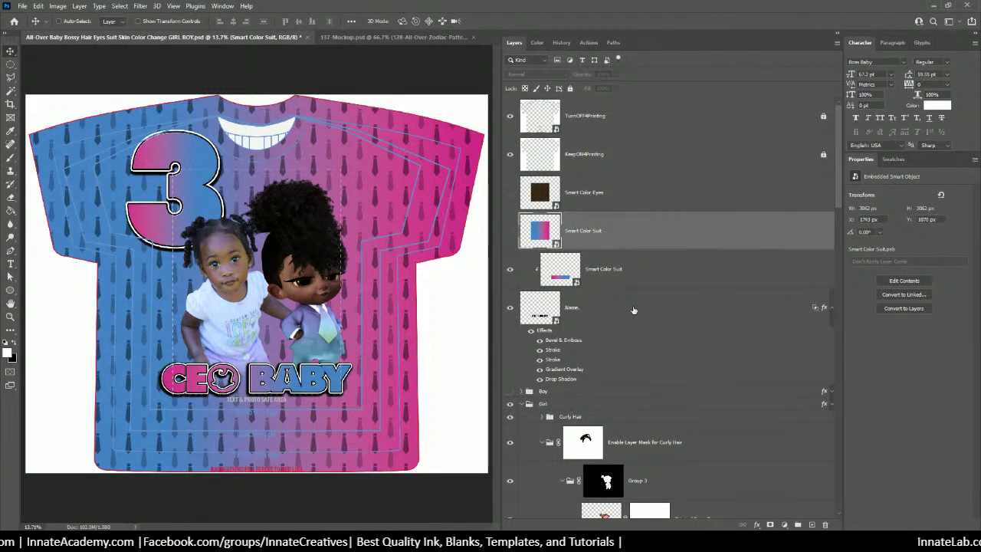
scroll(581, 285, down, 3)
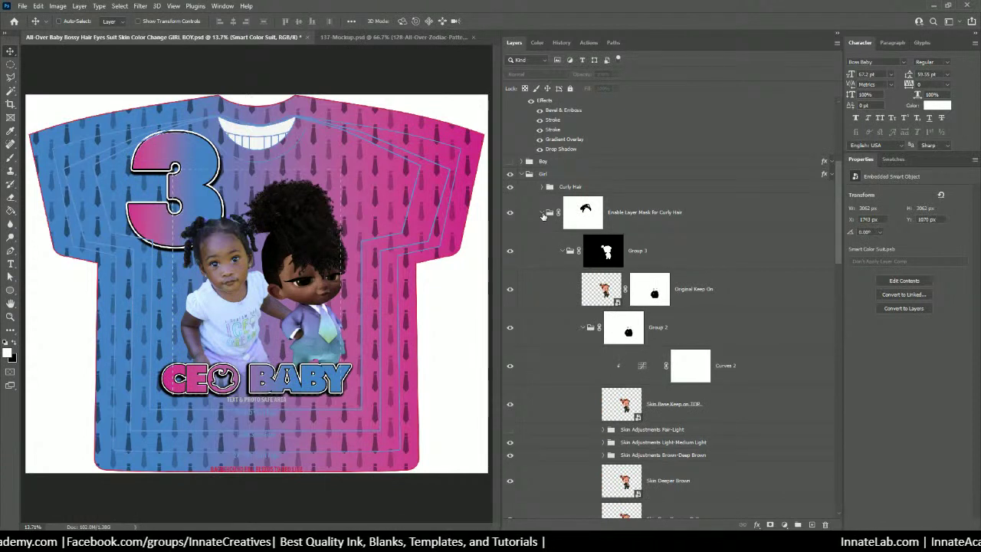
click(510, 162)
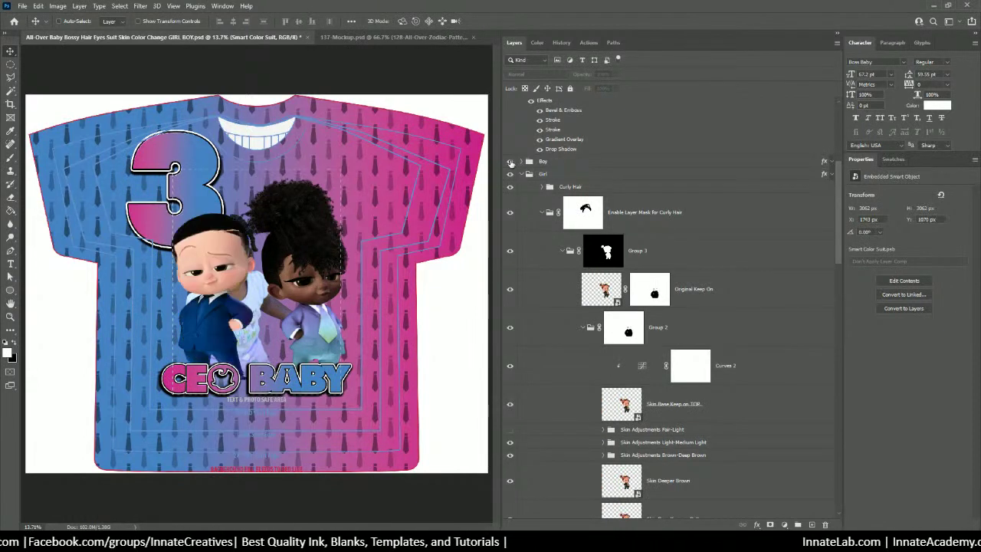
click(567, 161)
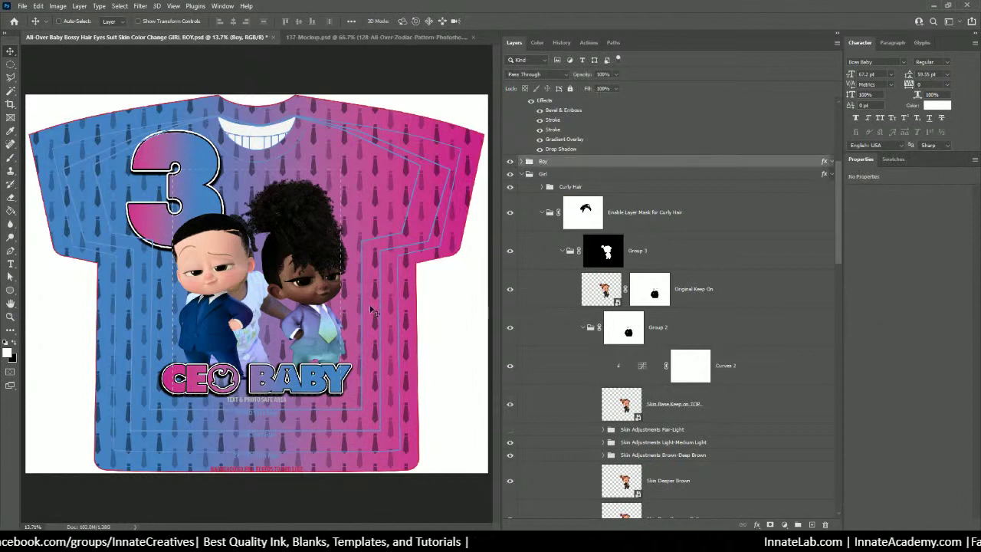
Rename the girl's Smart Color Suit copy 3 layer as "Alternate suit color" and hide it
right_click(311, 329)
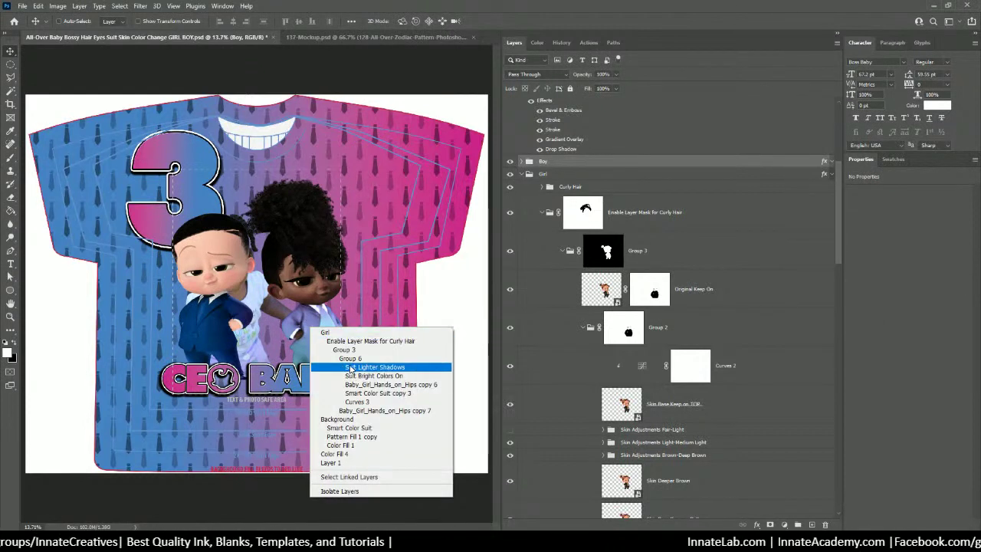
click(359, 393)
scroll(551, 368, down, 5)
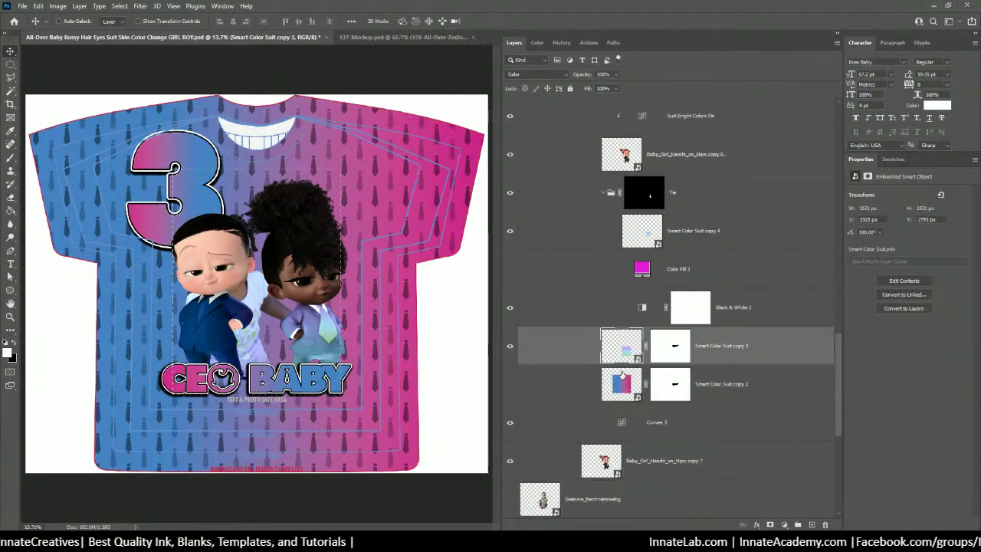
double_click(710, 308)
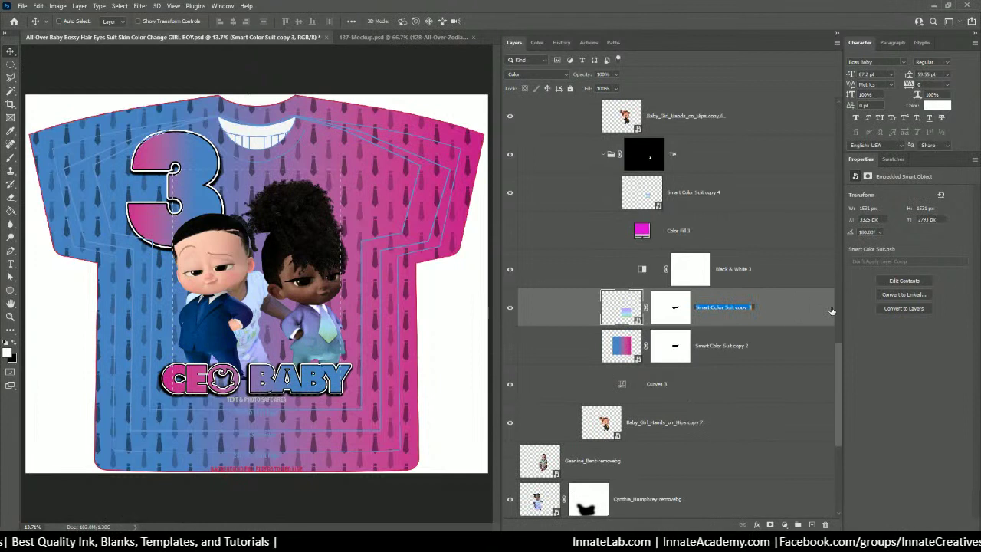
text(A)
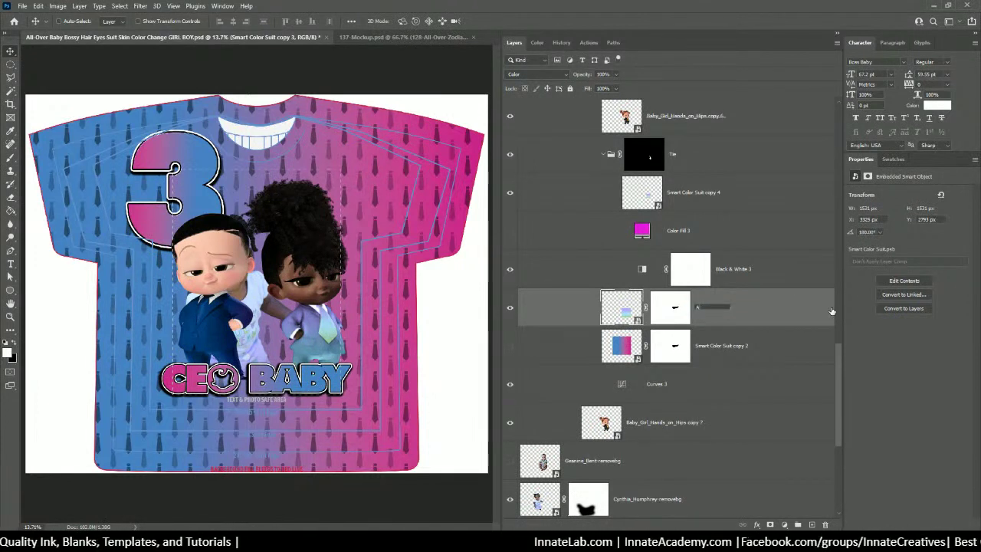
text(llnat)
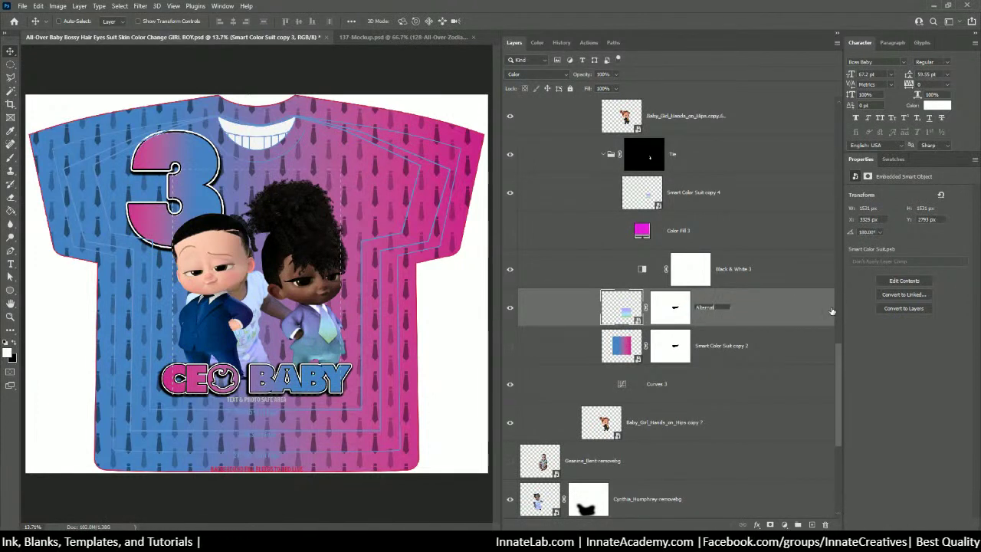
text(e suit color)
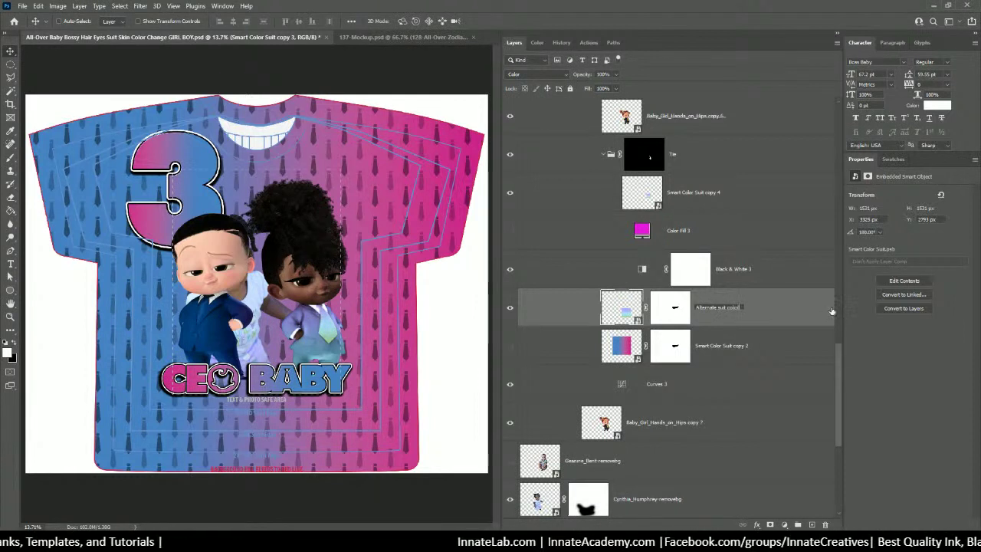
key(Return)
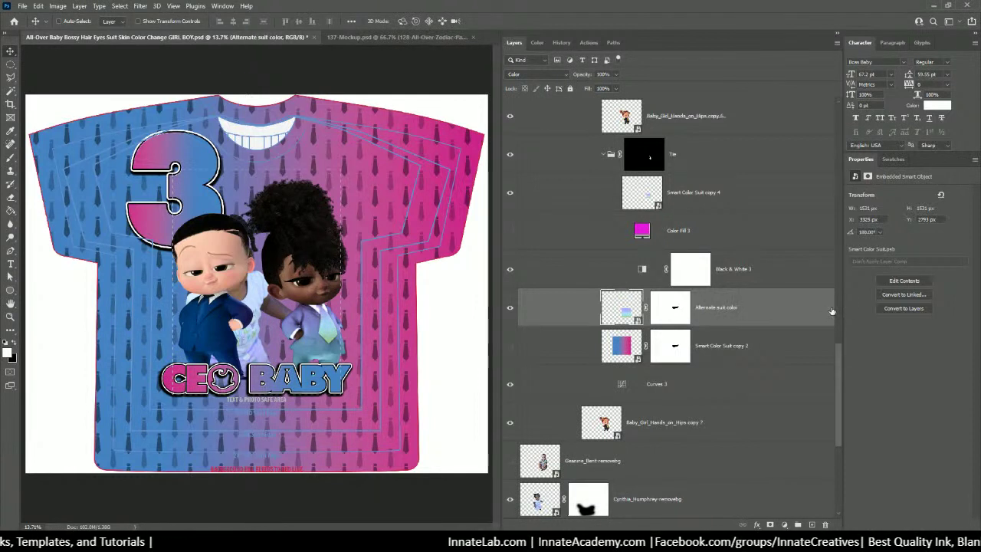
click(509, 308)
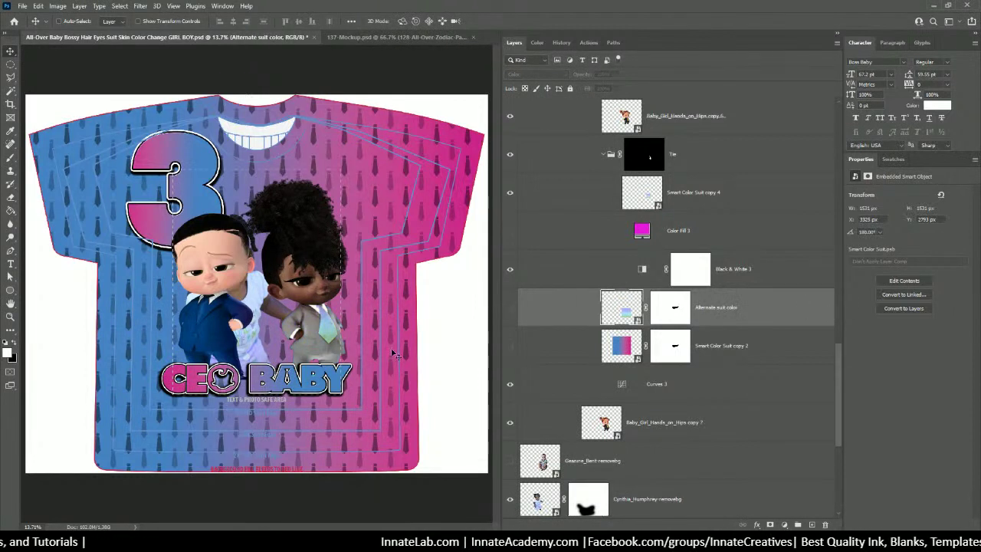
Rename the Smart Color Suit copy 4 layer in the girl's Tie group as "Alternate tie color"
scroll(595, 315, up, 1)
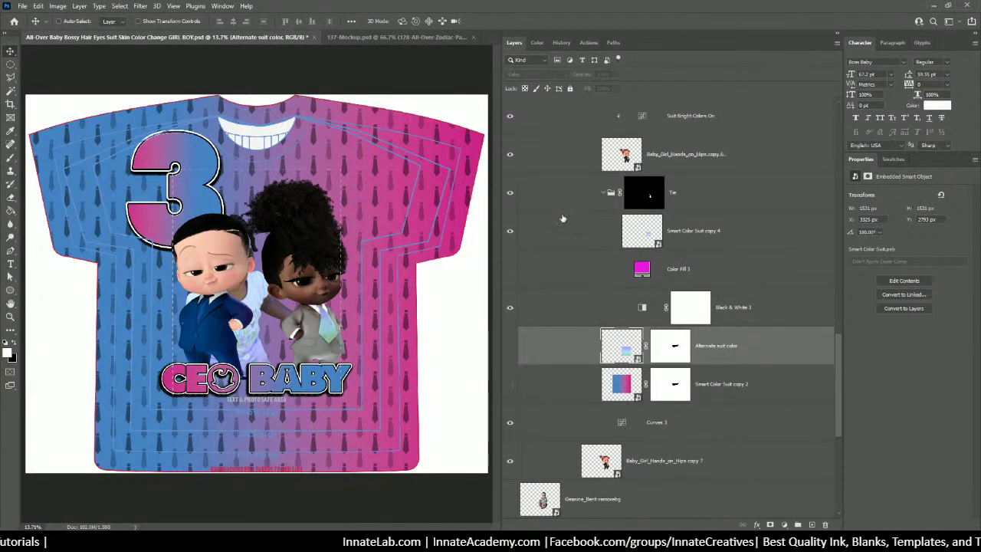
double_click(721, 345)
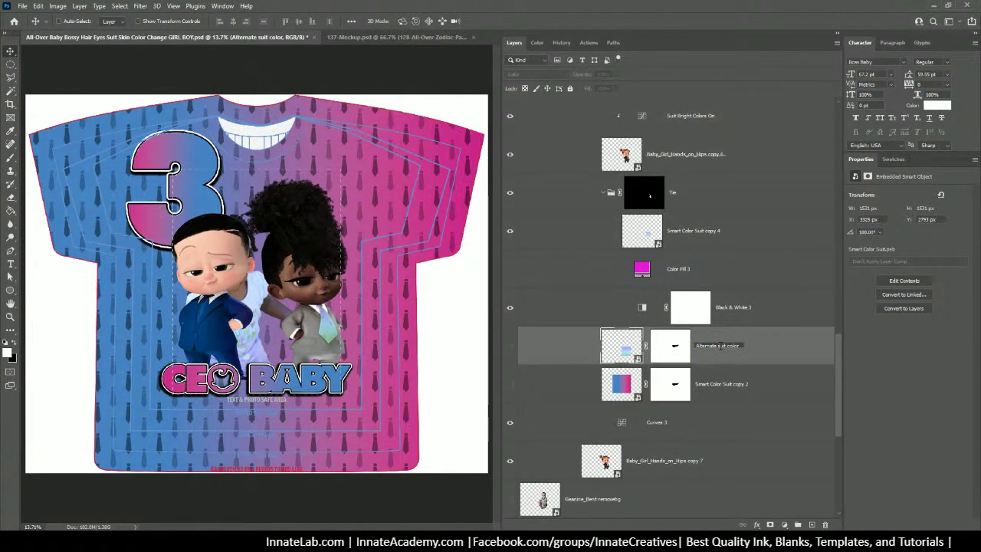
key(ctrl+c)
key(Return)
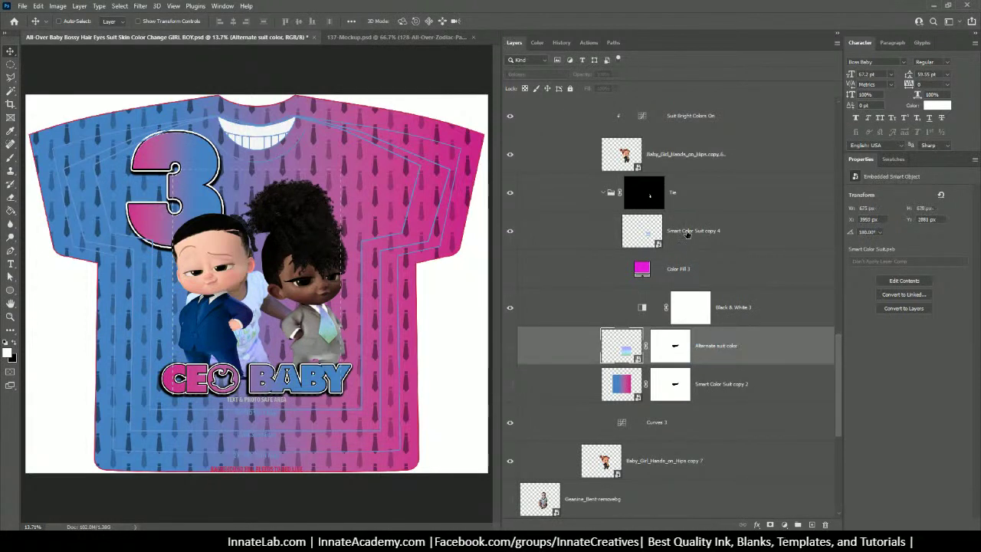
double_click(687, 231)
key(ctrl+v)
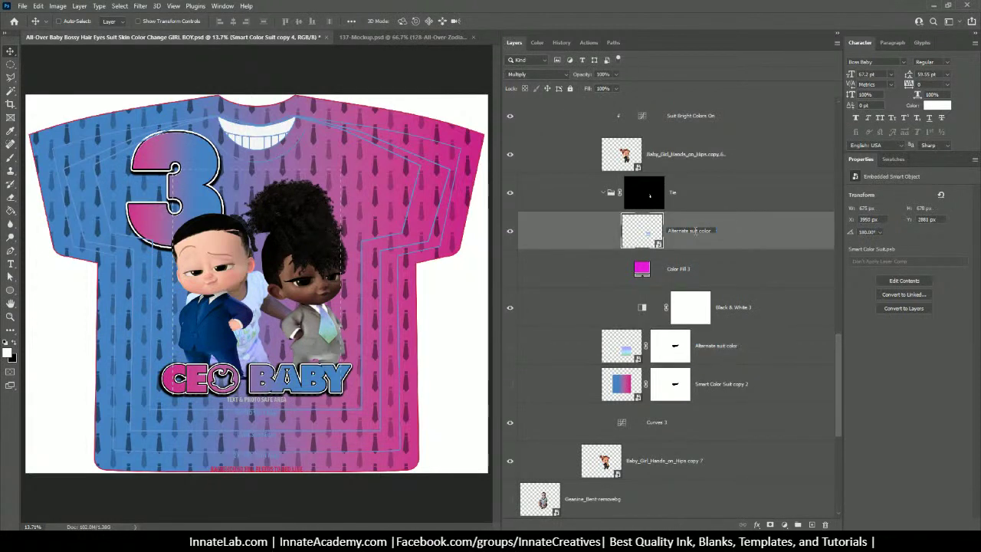
text(tie)
key(Return)
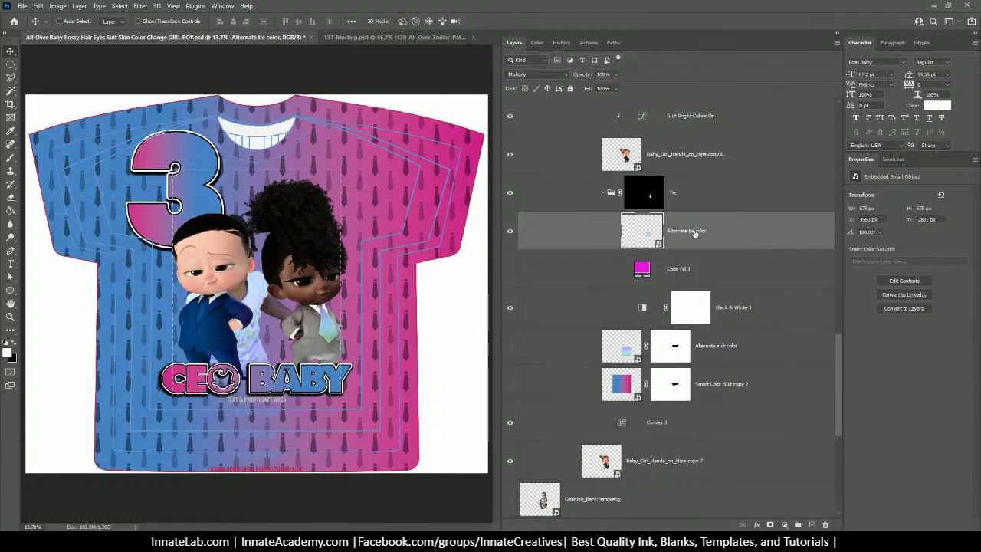
Replace Alternate tie color with Color Fill 3 set to the number 3's blue (4c80c1), and show Smart Color Suit copy 2 on the suit
click(684, 268)
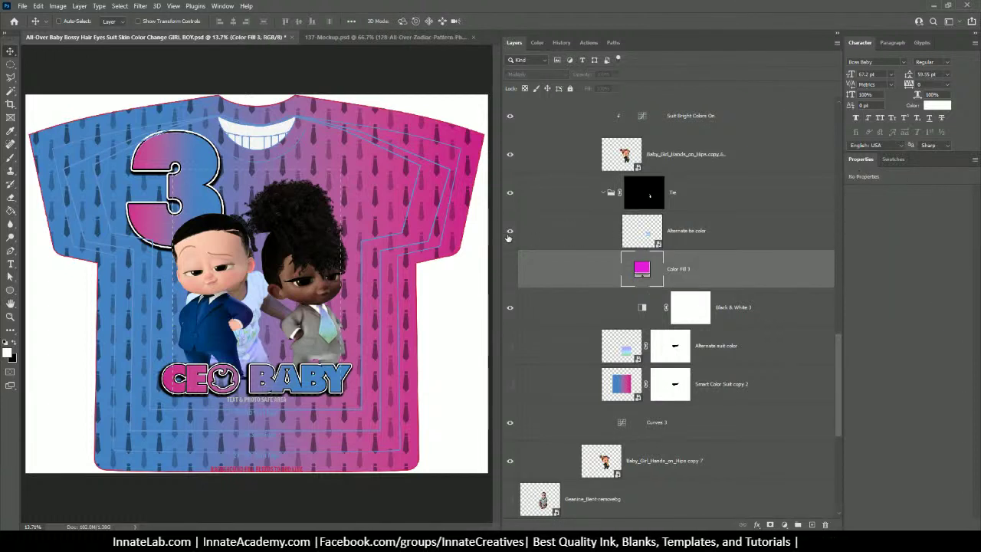
click(509, 269)
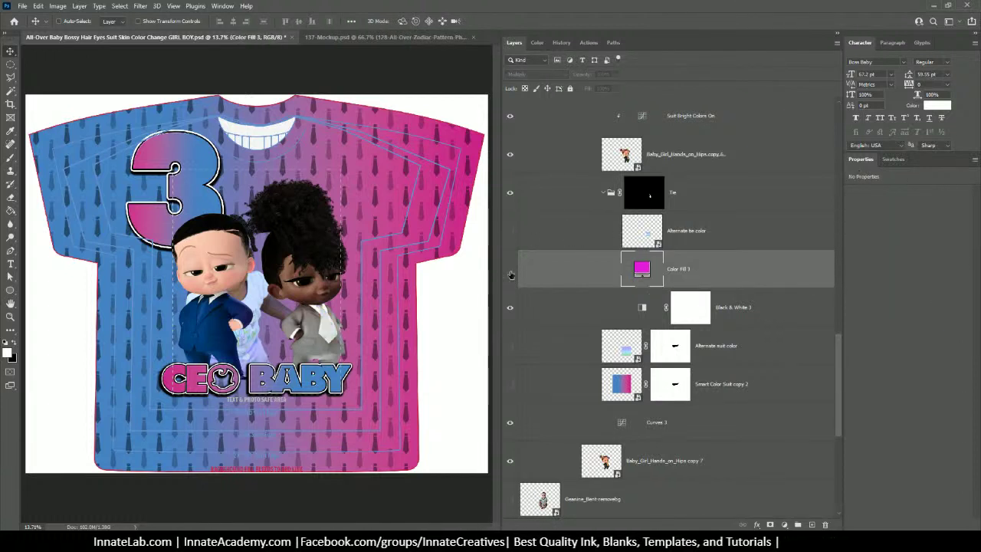
double_click(642, 269)
click(200, 189)
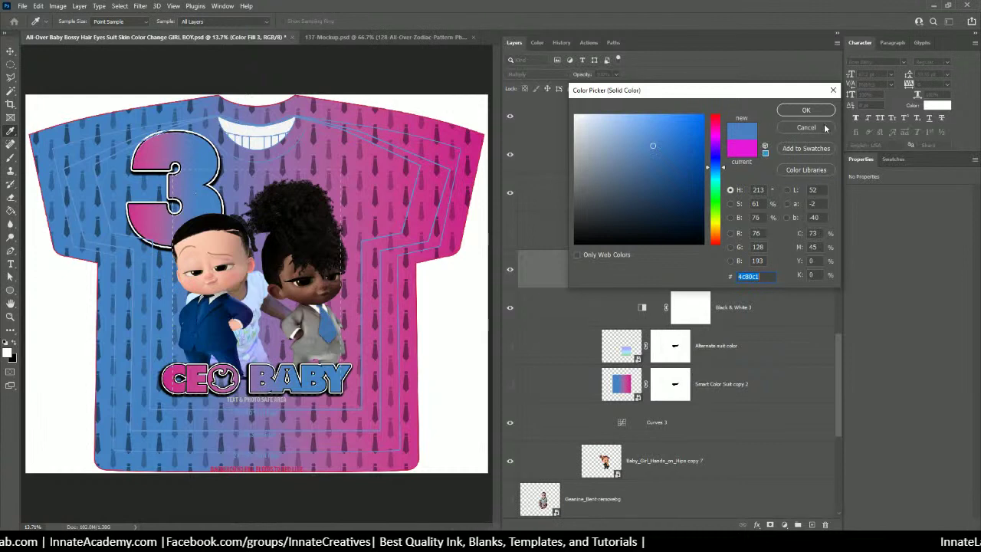
click(806, 109)
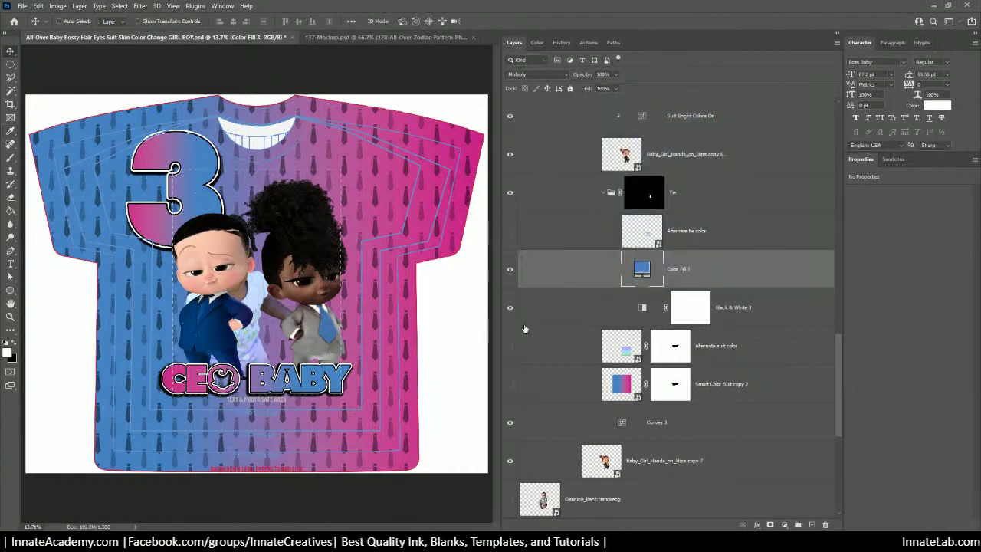
click(510, 385)
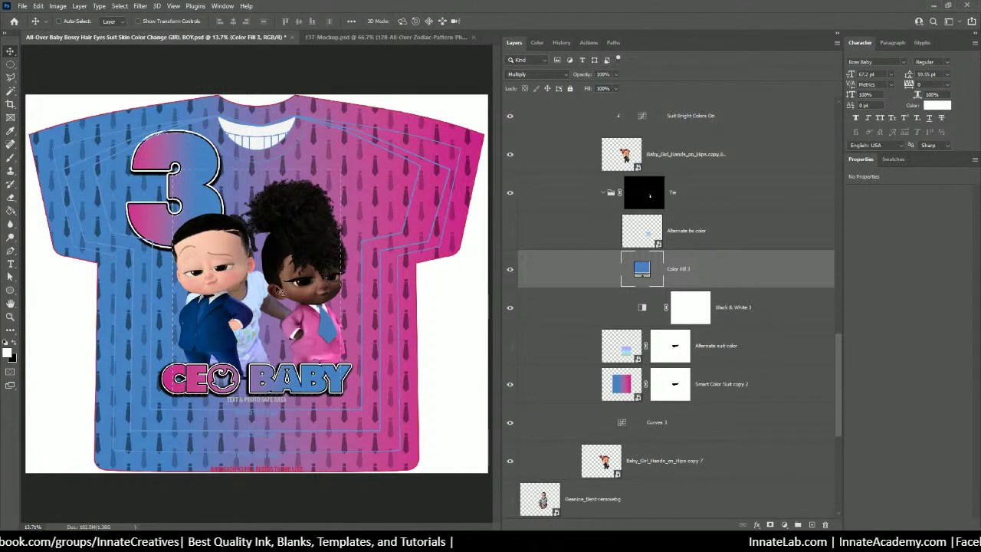
Compare the Suit Lighter Shadows and Suit Bright Colors On adjustments on the girl's suit, keeping only Suit Lighter Shadows visible
right_click(310, 320)
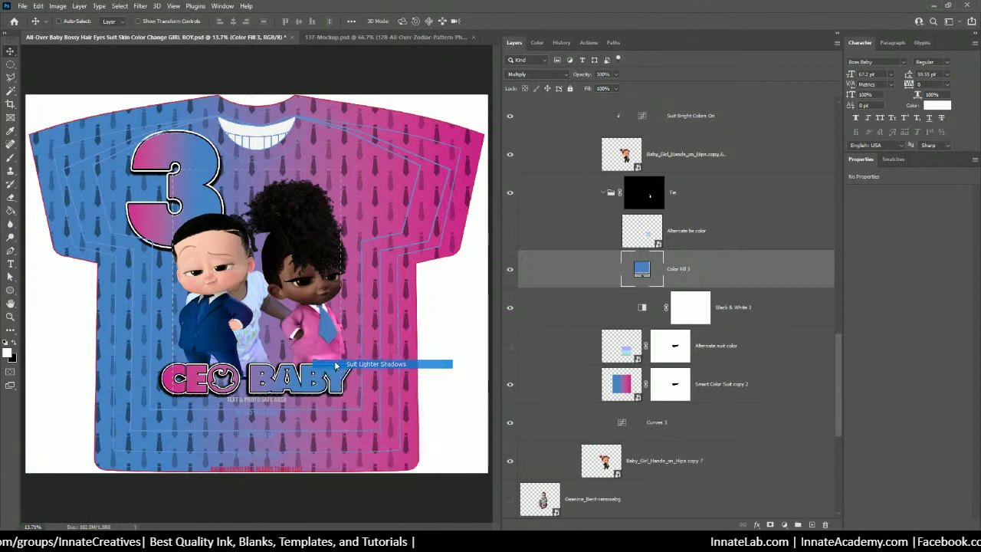
click(344, 360)
scroll(560, 180, up, 1)
click(510, 194)
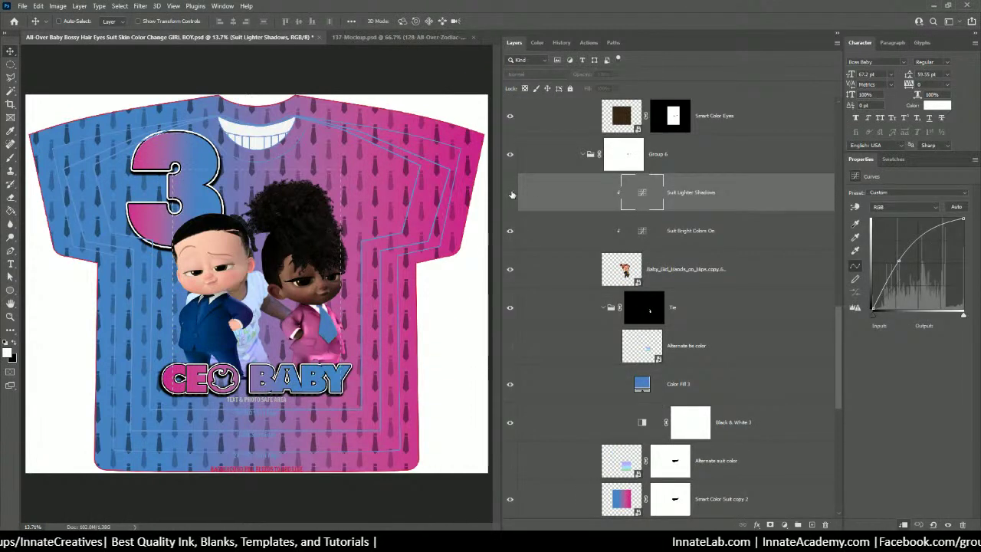
click(510, 193)
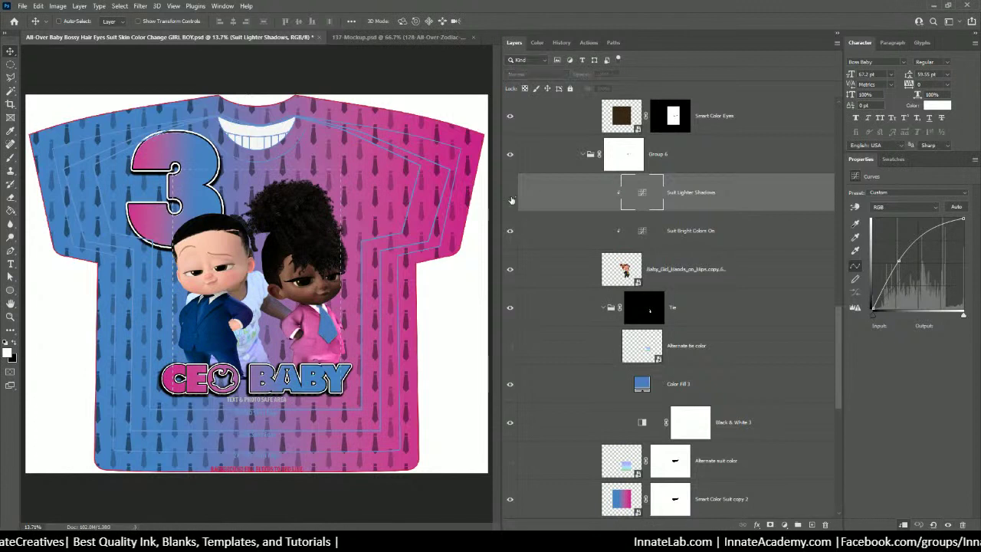
click(510, 192)
click(510, 230)
click(511, 233)
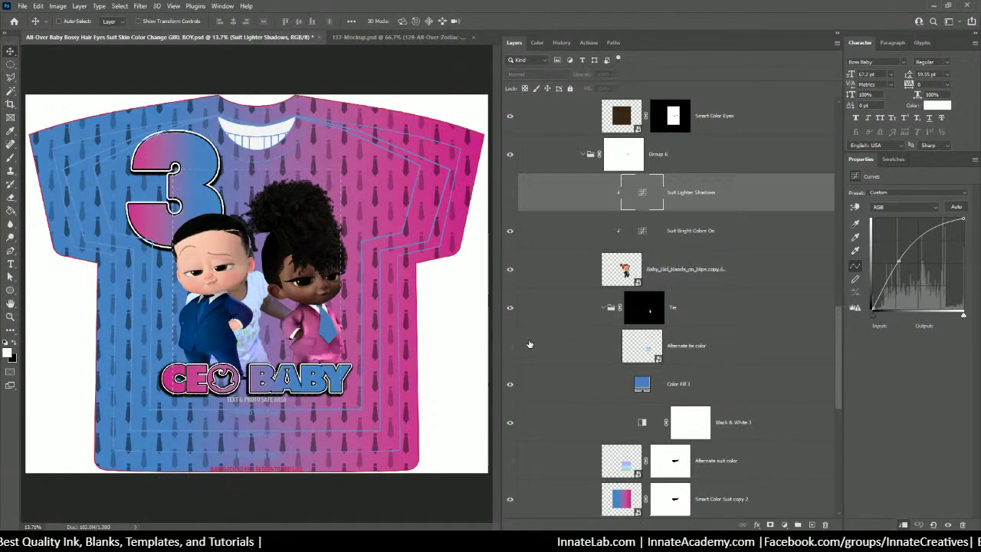
scroll(525, 347, up, 1)
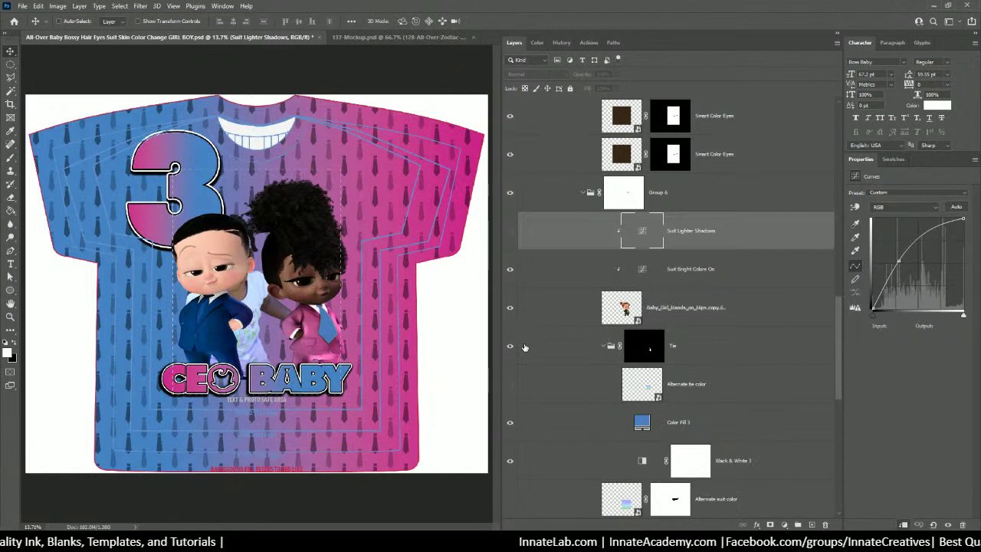
scroll(525, 347, up, 1)
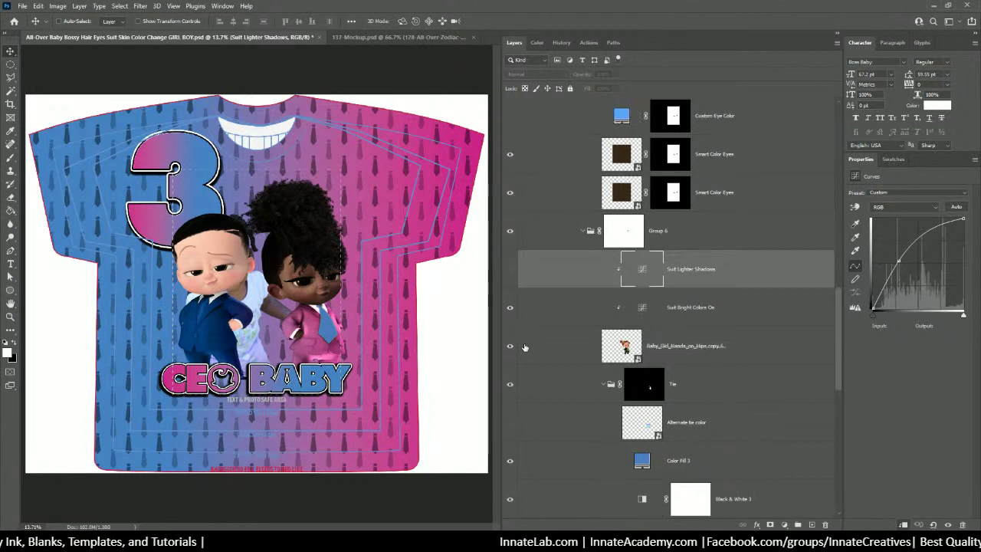
click(510, 307)
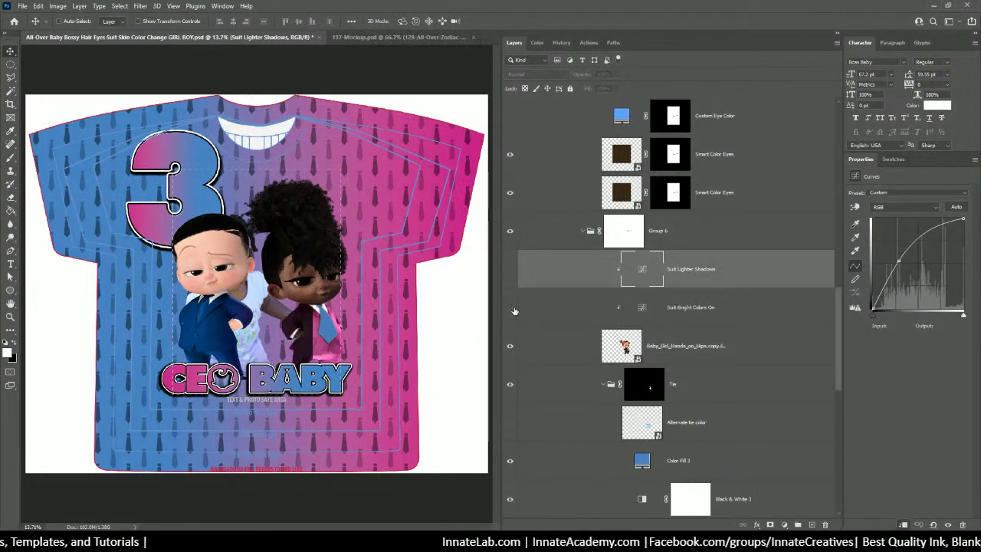
click(510, 269)
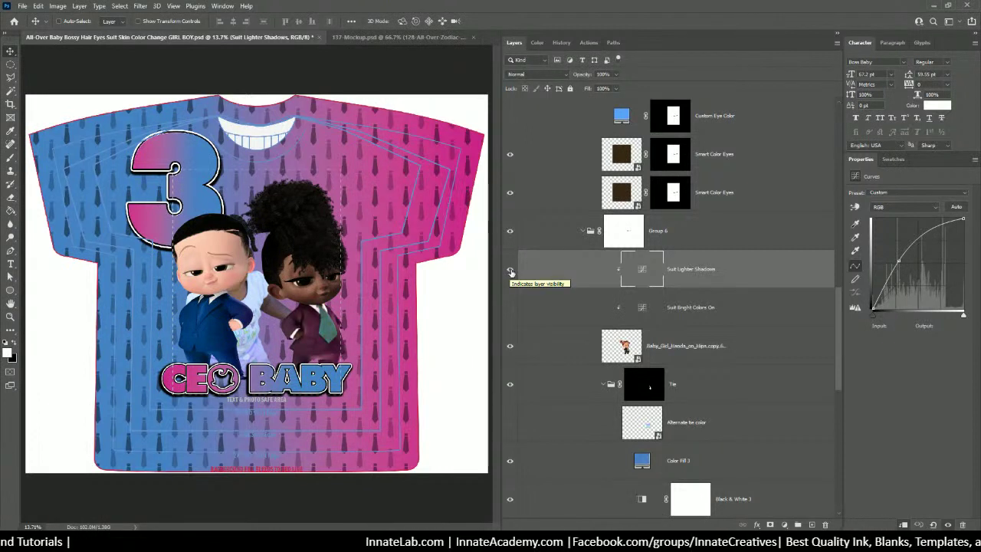
Examine the boy's Suit Lighter Shadows and Suit Bright Colors On curves in the Boy group
scroll(582, 230, up, 10)
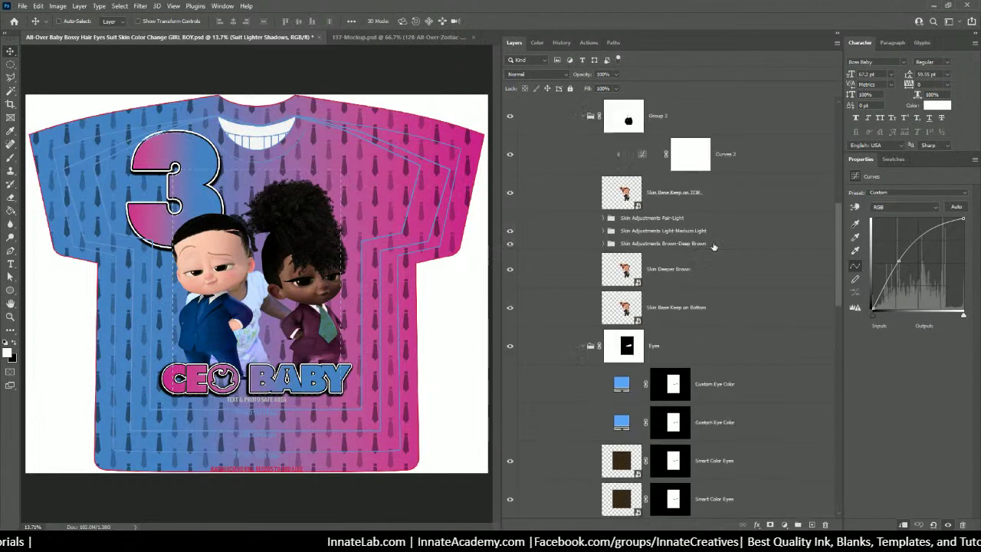
scroll(603, 177, up, 5)
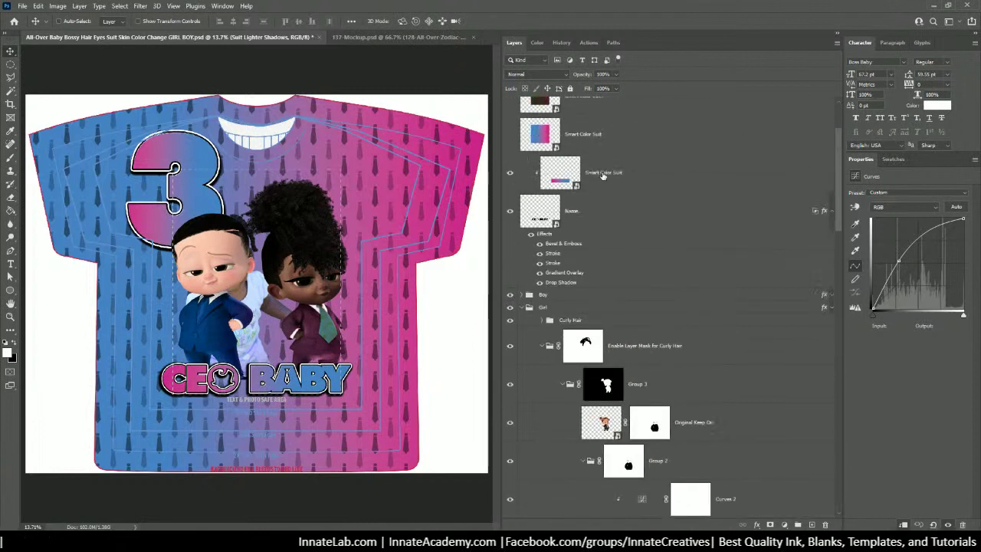
click(547, 297)
scroll(582, 302, down, 12)
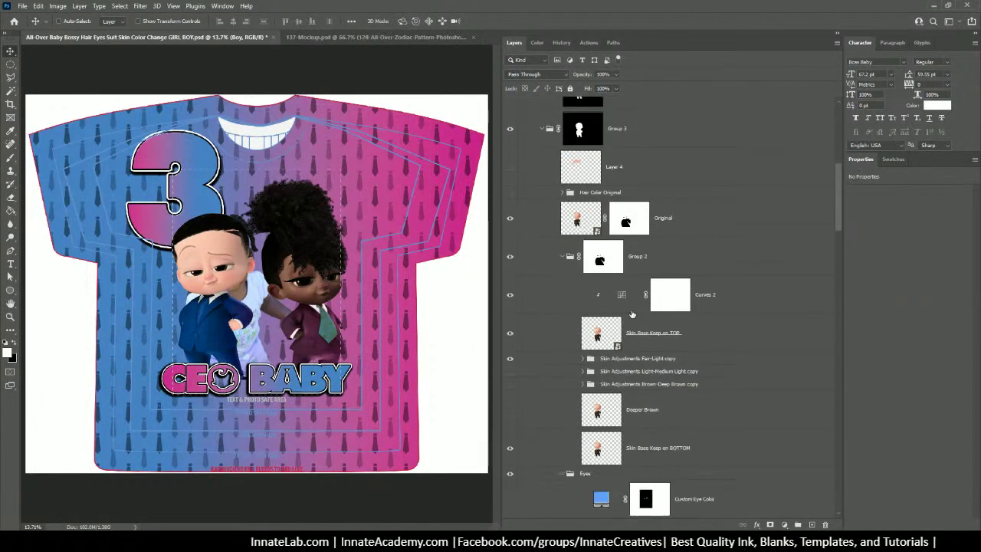
scroll(632, 308, down, 2)
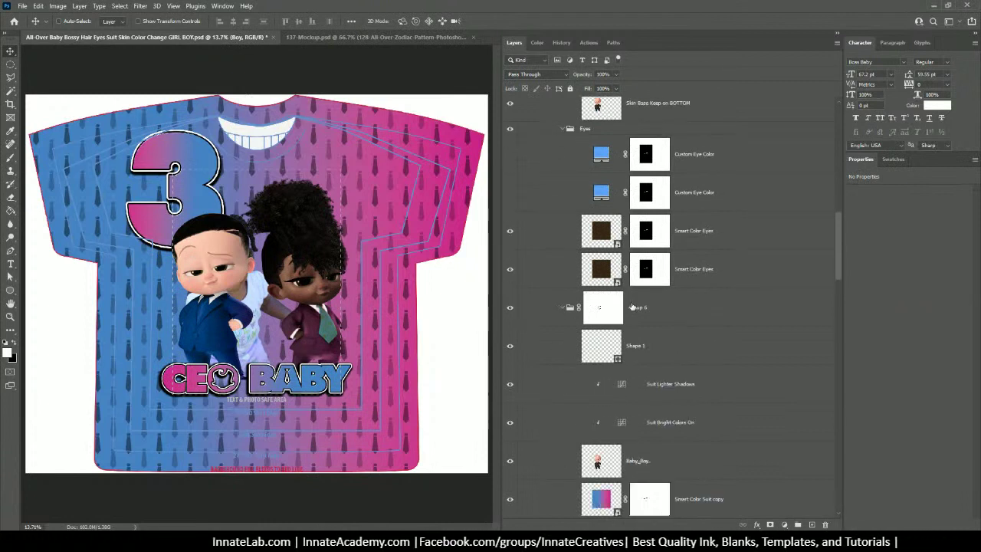
scroll(632, 307, down, 6)
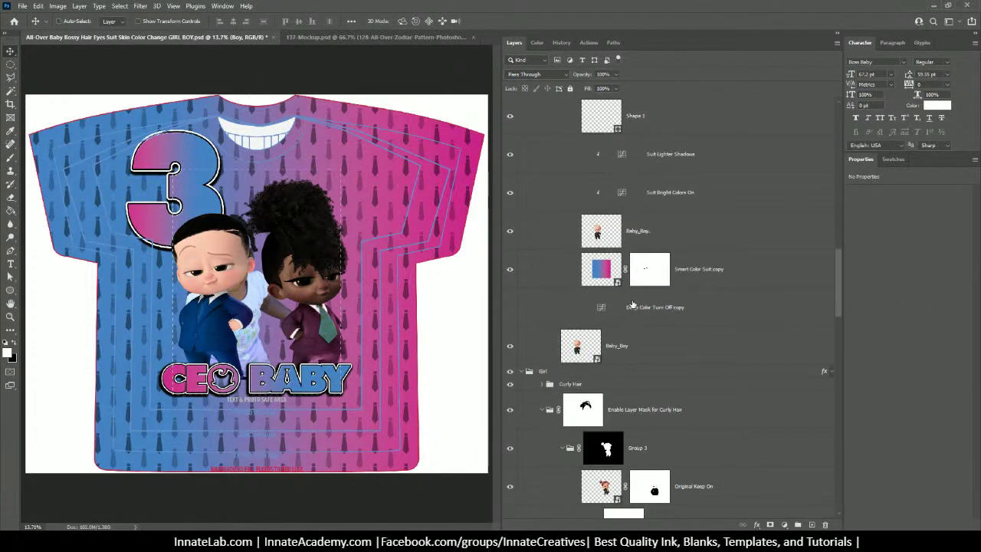
scroll(632, 305, up, 1)
click(687, 188)
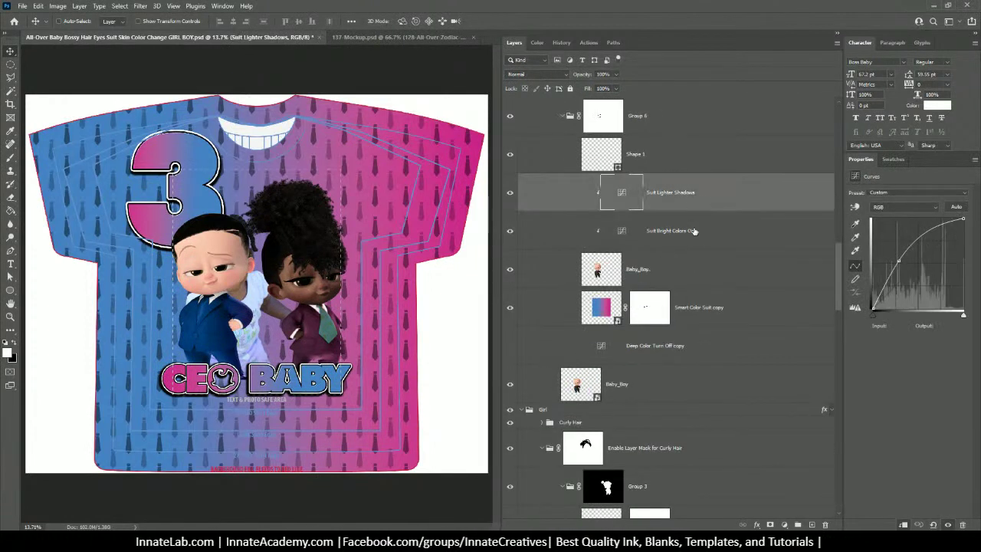
click(696, 234)
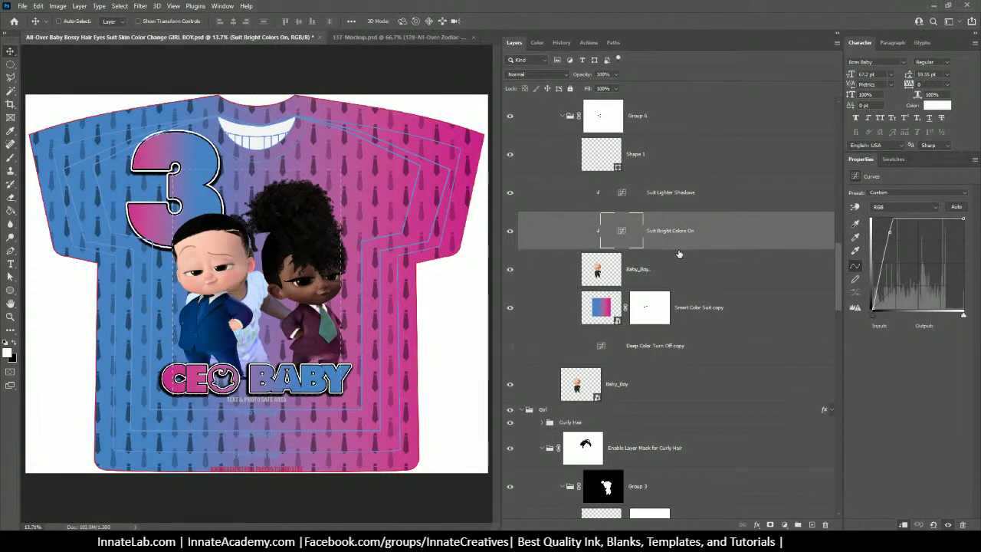
Duplicate the boy's Deep Color Turn Off copy adjustment to above the girl's Tie group and preview its effect, leaving it hidden
scroll(678, 252, down, 1)
click(691, 311)
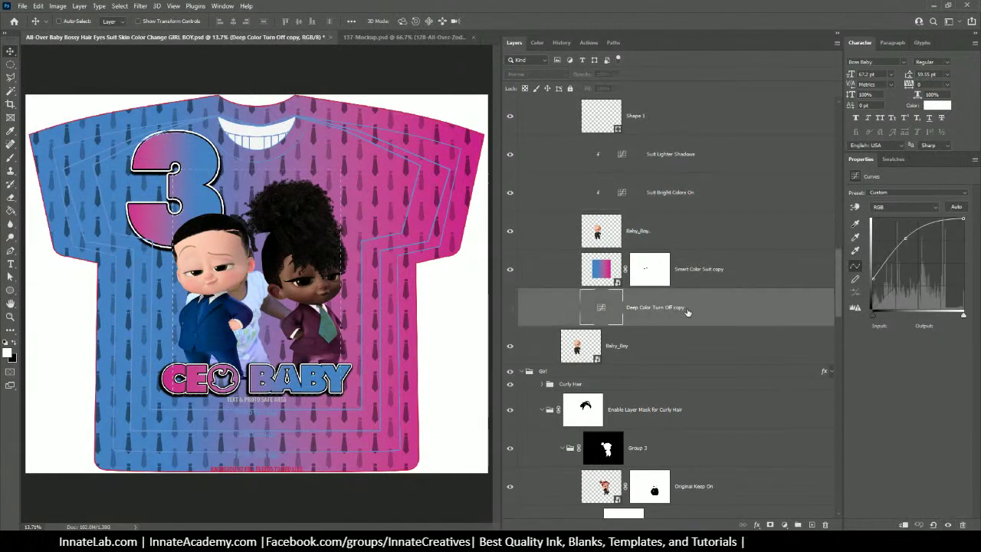
drag(687, 312, 676, 403)
scroll(681, 417, down, 2)
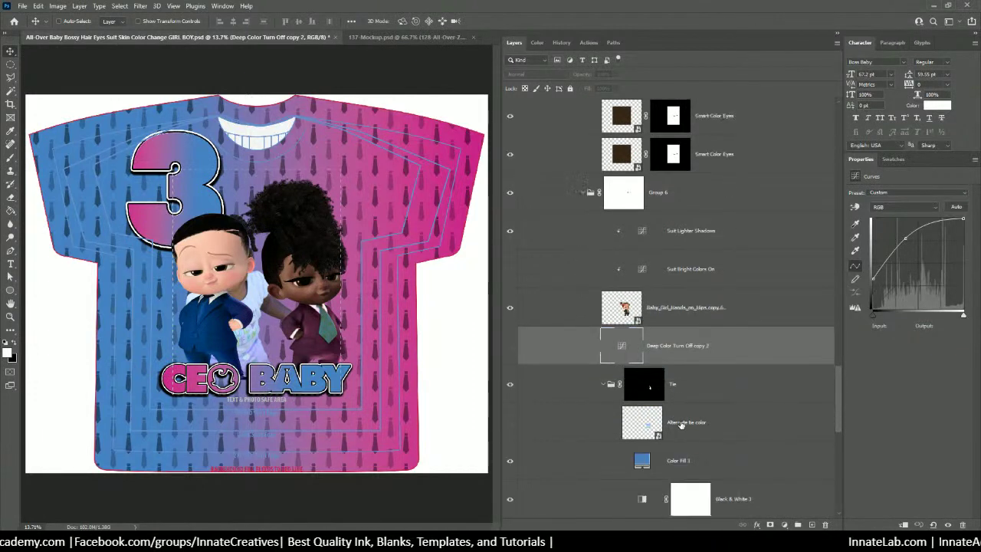
scroll(680, 425, down, 3)
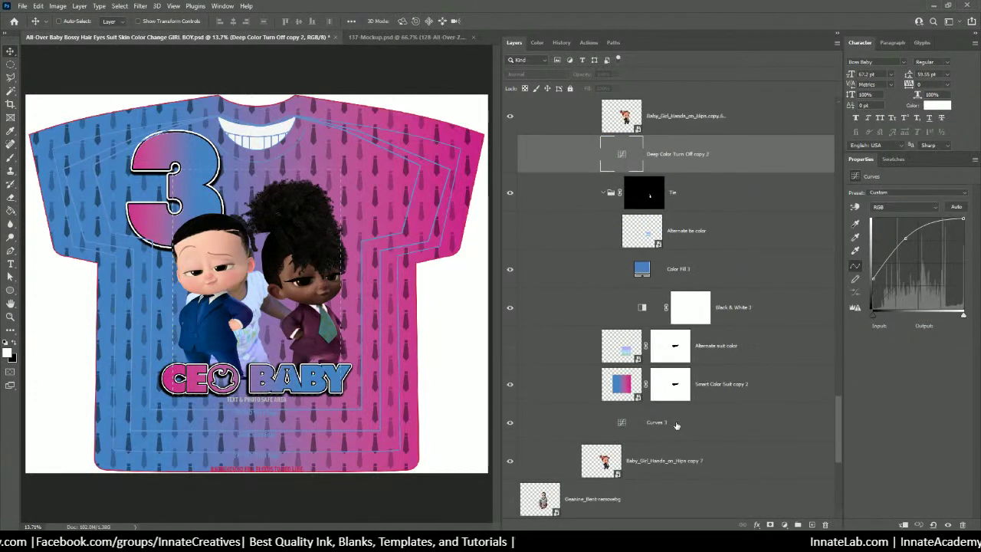
click(510, 154)
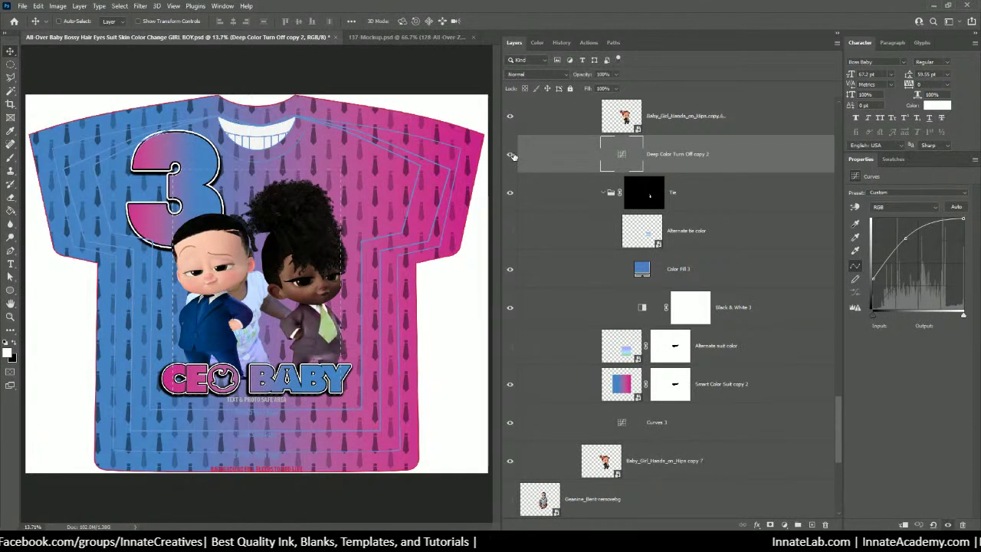
click(511, 155)
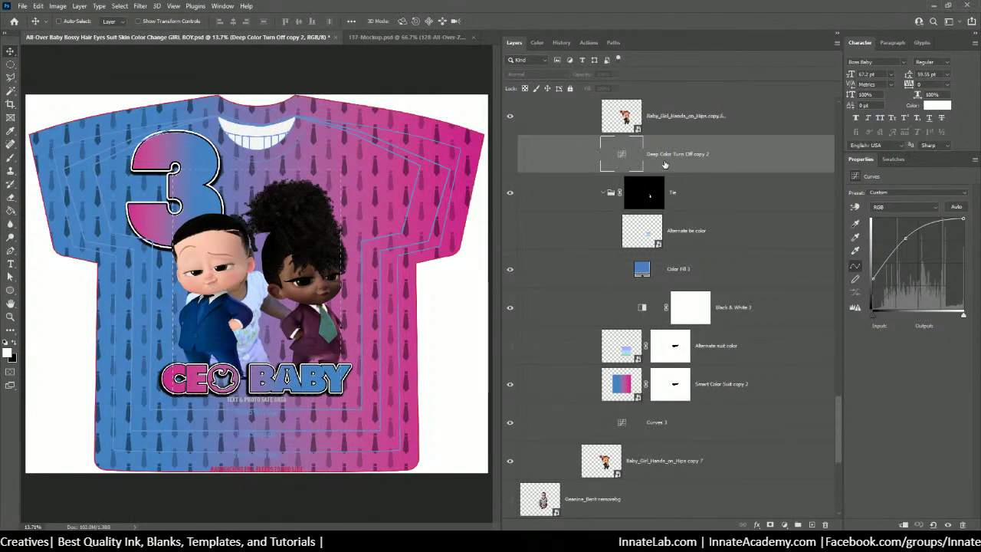
Rename the girl's Curves 3 adjustment as "Deep Color Turn Off" and delete the duplicated Deep Color Turn Off copy 2 layer
double_click(665, 155)
key(ctrl+c)
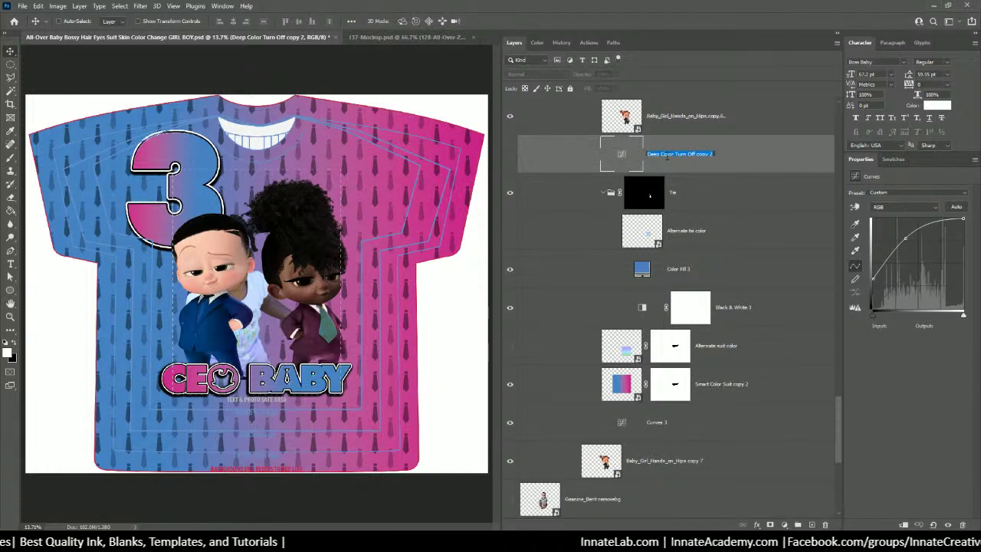
click(657, 427)
double_click(657, 422)
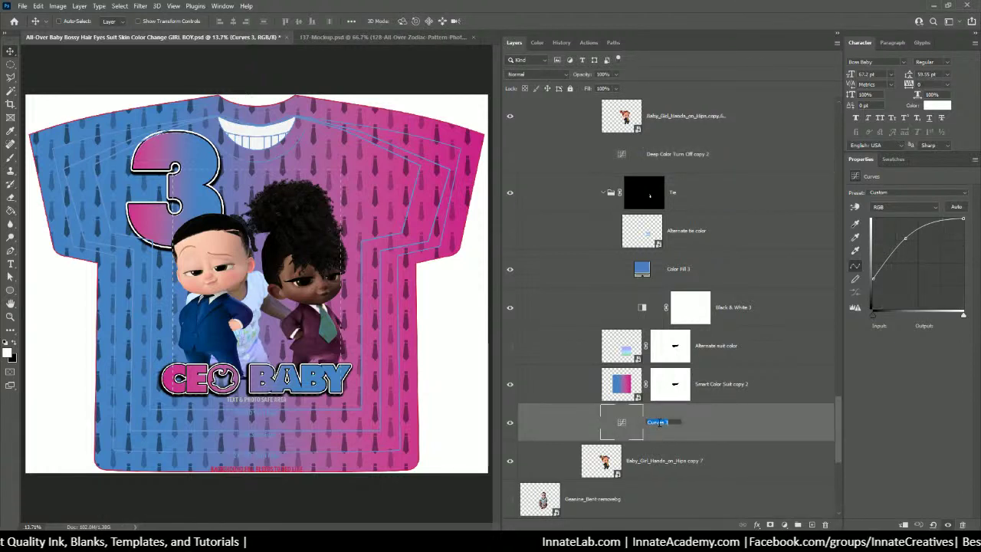
key(ctrl+v)
key(BackSpace)
key(BackSpace)
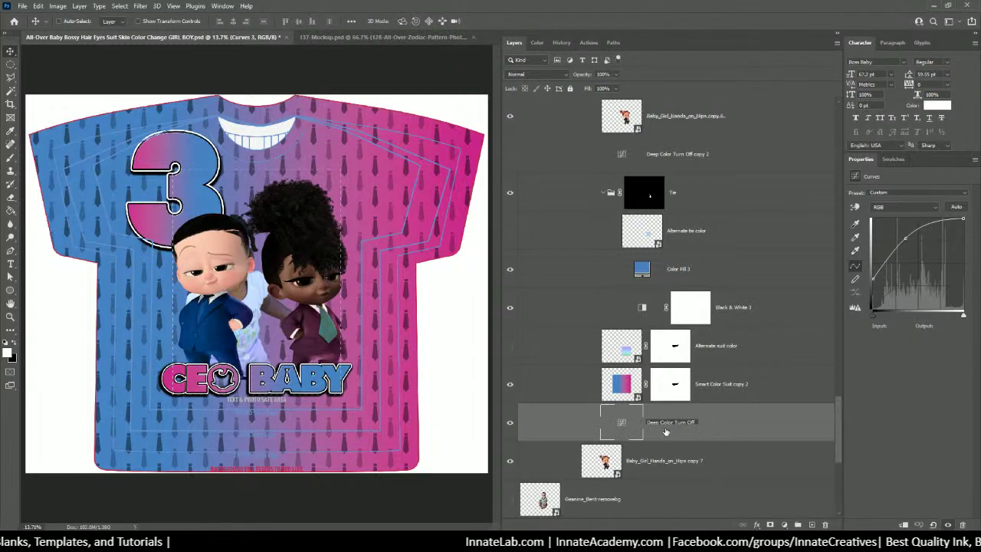
click(676, 154)
key(Delete)
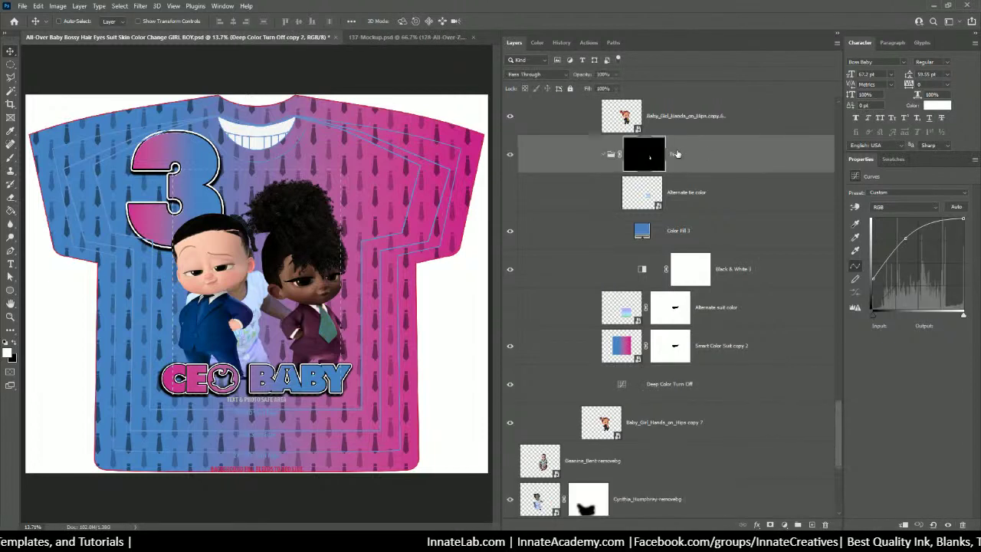
Check the girl's suit with and without Baby_Girl_Hands_on_Hips copy 7 and Deep Color Turn Off, leaving only Deep Color Turn Off hidden
click(509, 423)
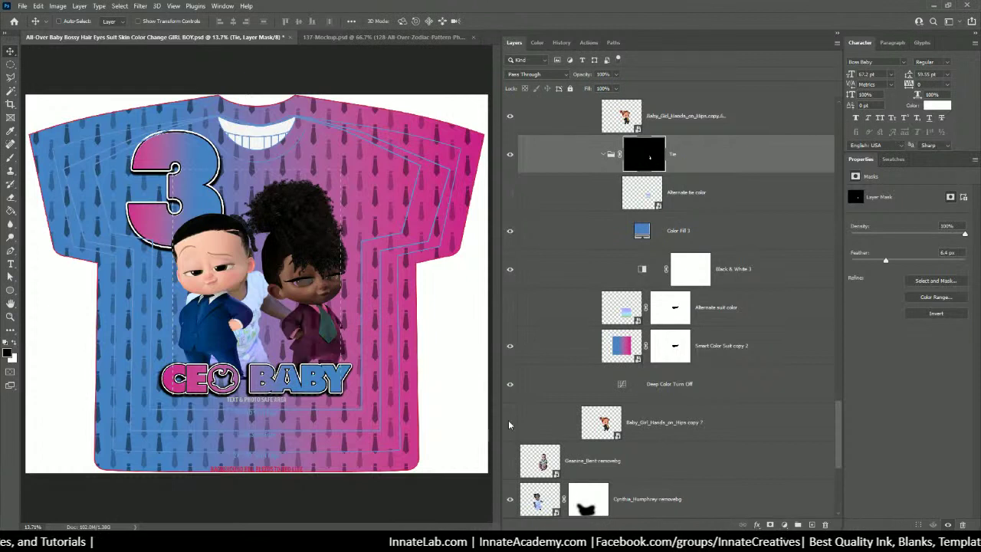
click(509, 423)
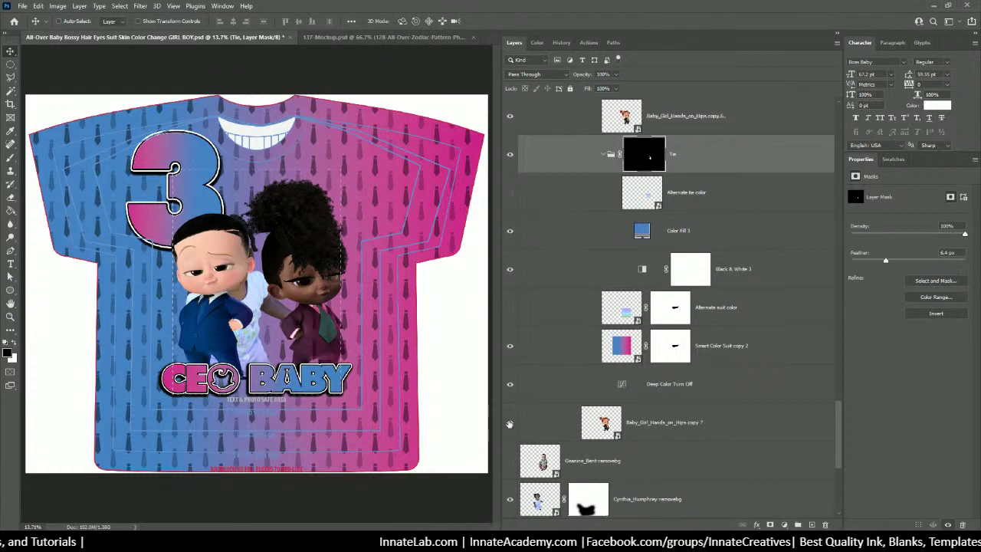
click(510, 383)
click(511, 384)
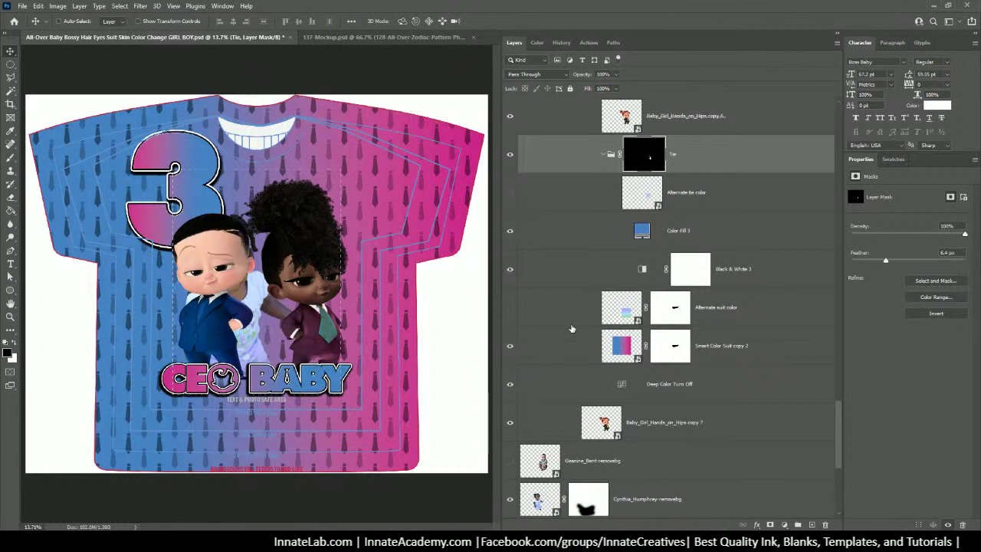
click(646, 392)
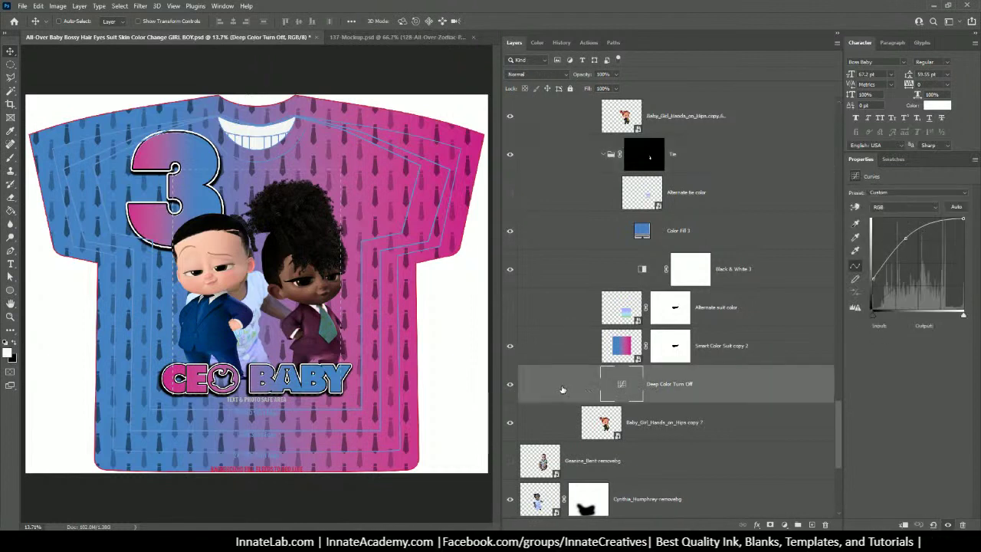
click(510, 384)
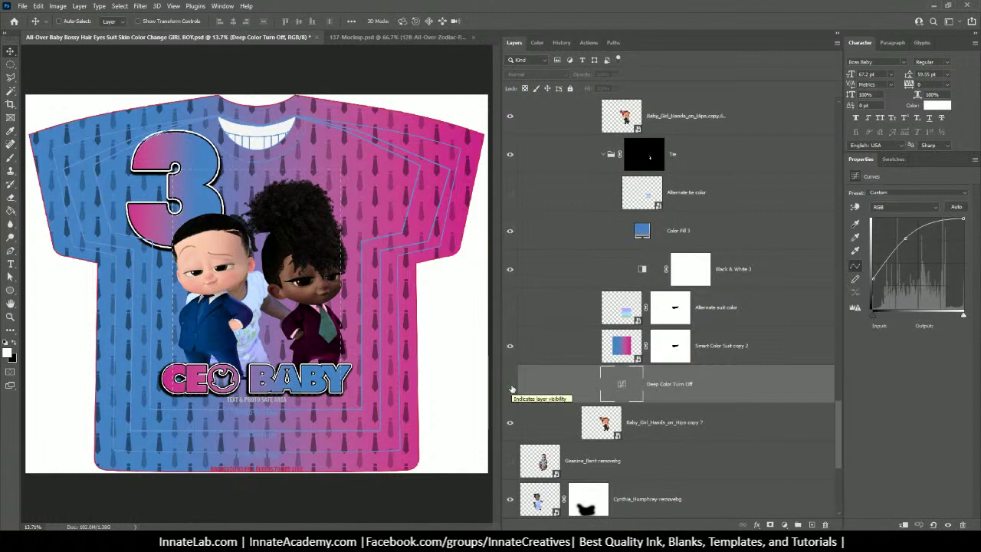
Set the blend mode of Color Fill 3 in the girl's Tie group to Color
scroll(675, 215, up, 5)
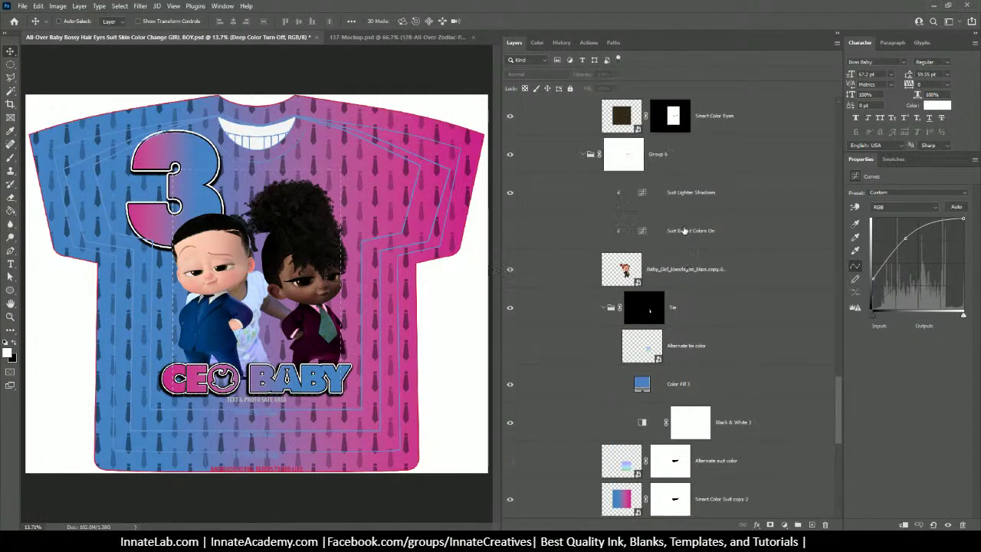
click(623, 197)
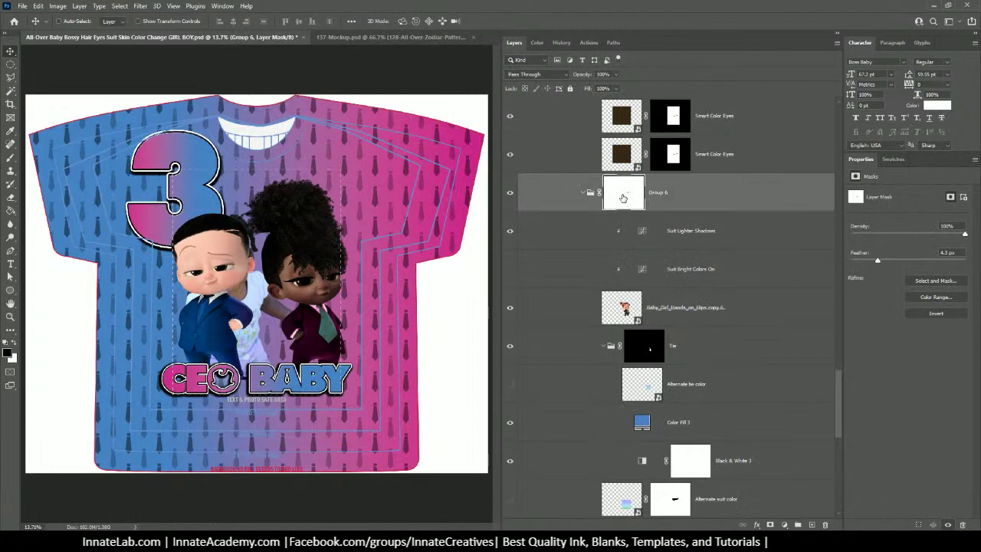
key(ctrl+plus)
key(ctrl+plus)
key(ctrl+plus)
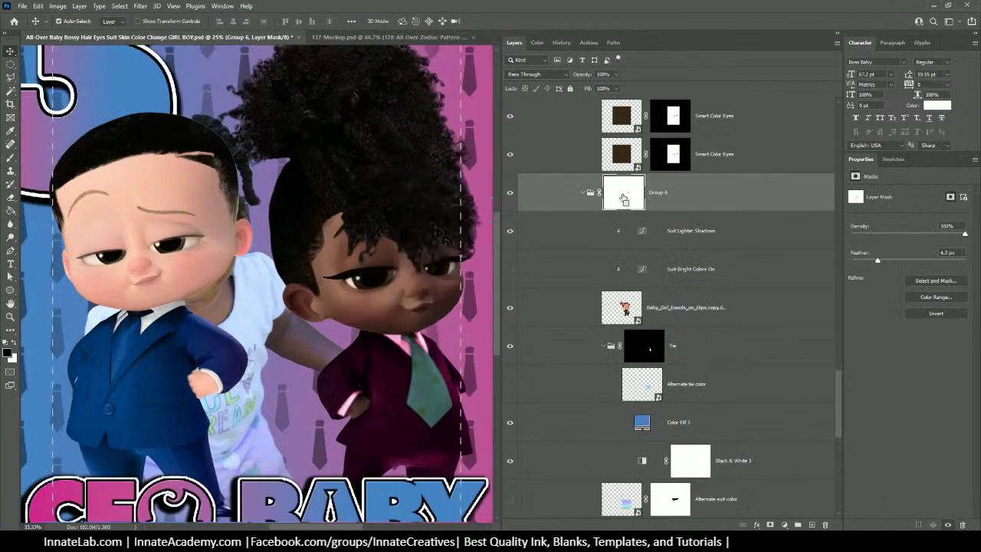
drag(349, 312, 236, 312)
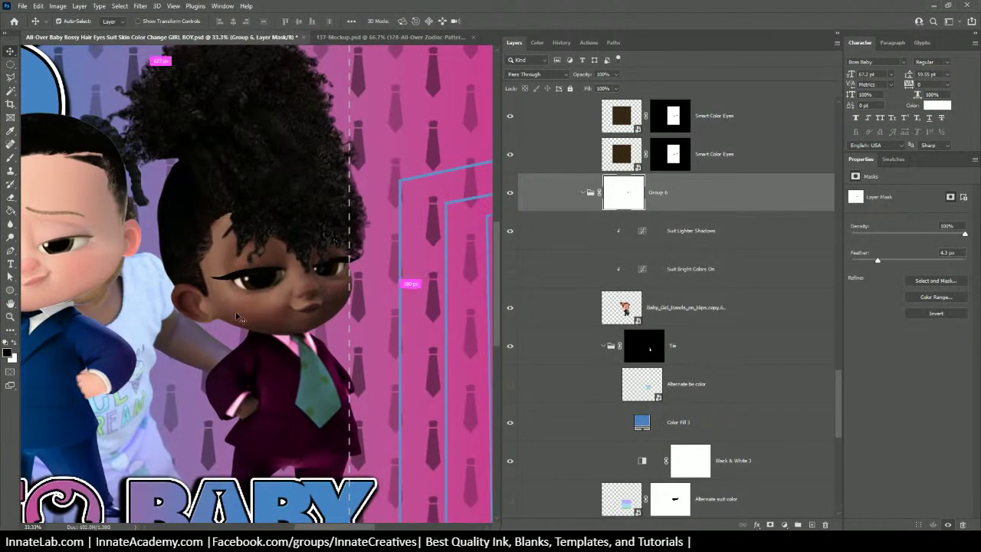
key(ctrl+plus)
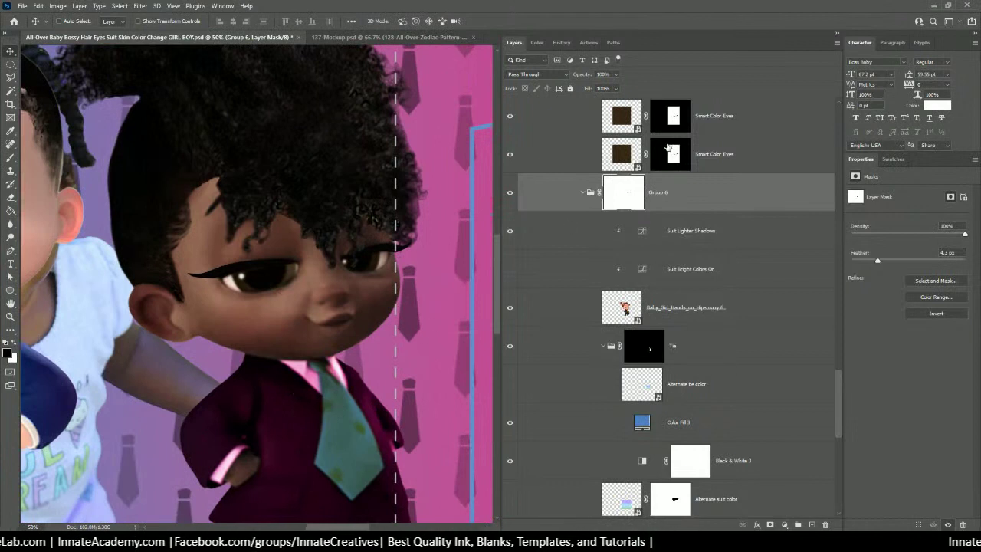
click(685, 394)
click(687, 422)
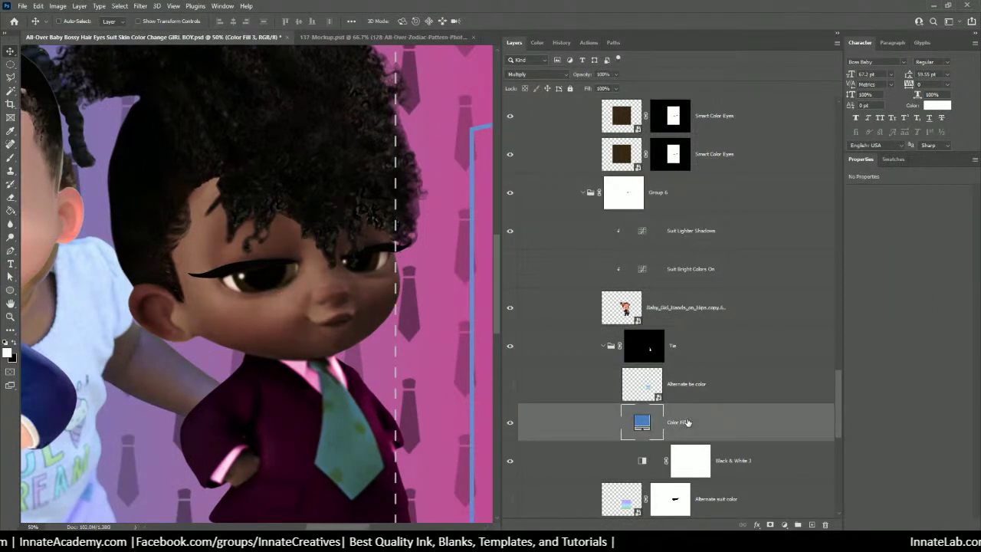
click(544, 75)
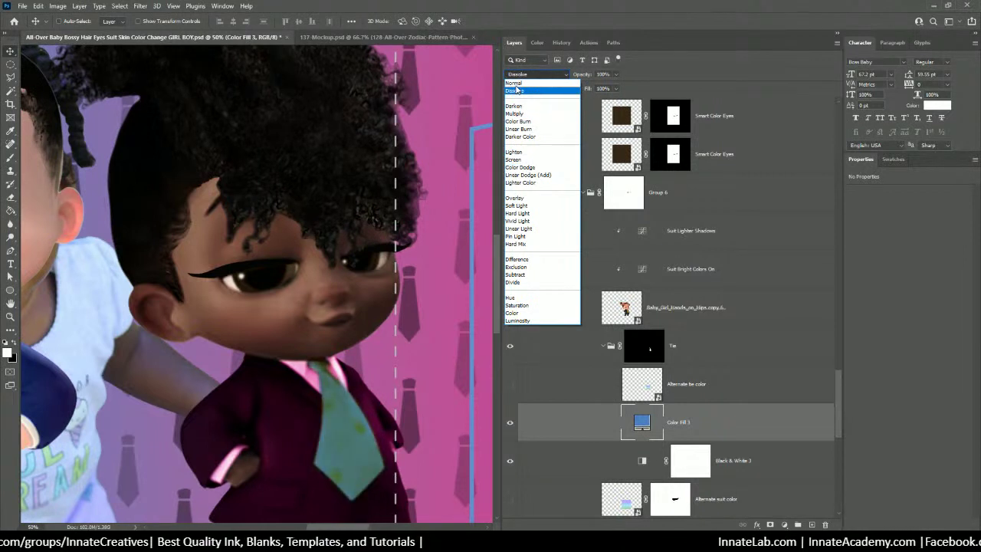
click(512, 313)
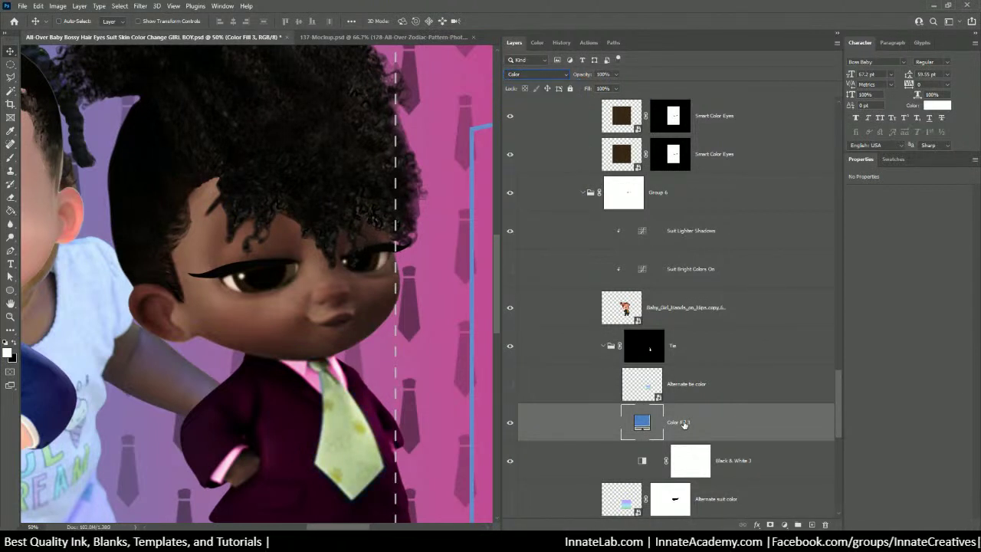
Show the Alternate tie color layer above Color Fill 3 on the girl's tie
key(ctrl+minus)
key(ctrl+minus)
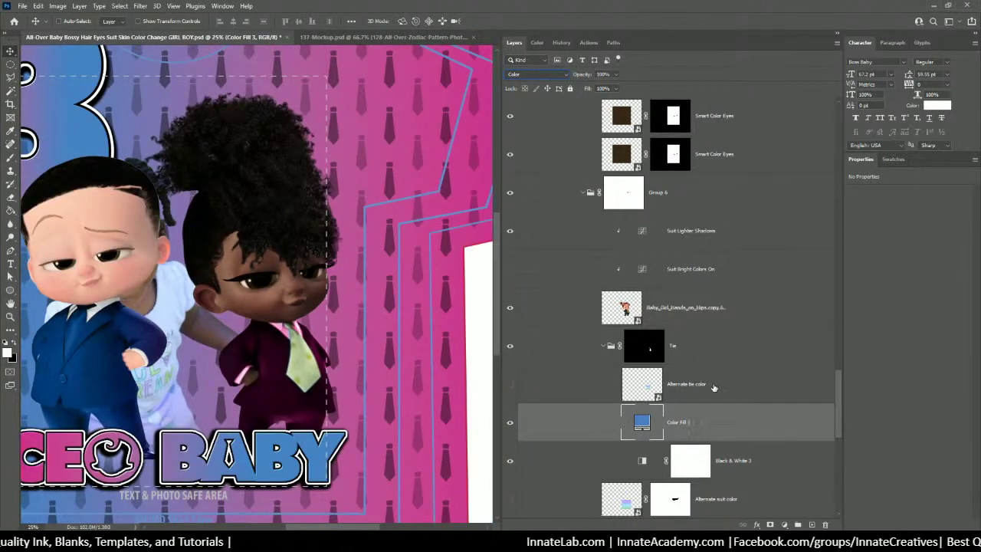
click(587, 393)
click(511, 385)
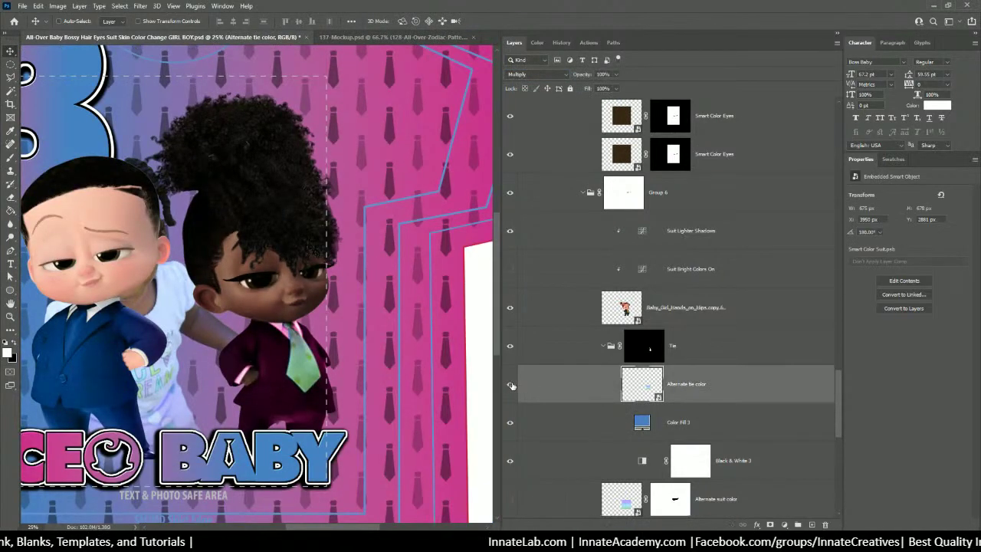
Inspect the blend modes of Color Fill 3 and Smart Color Suit copy 2 against the overall shirt design
click(679, 426)
scroll(681, 427, down, 4)
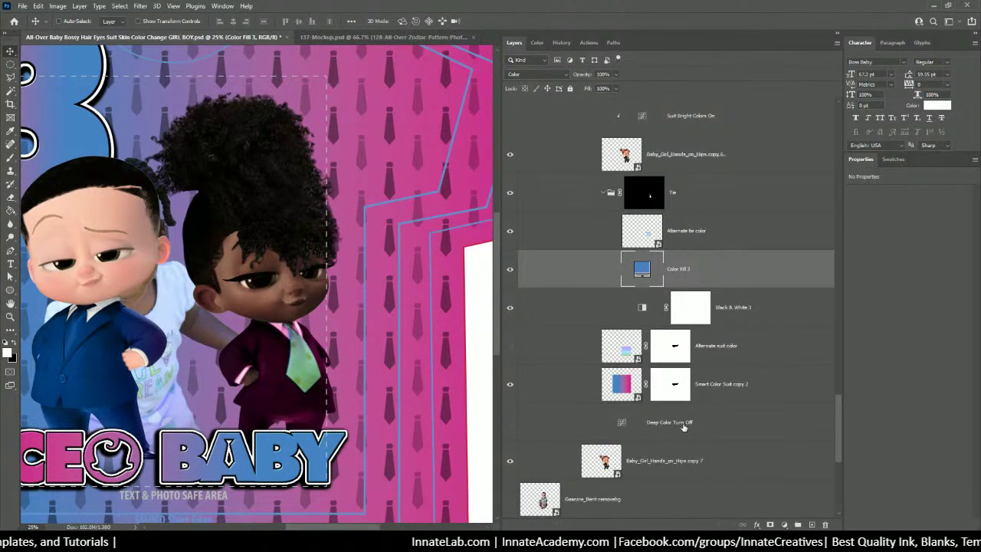
click(708, 384)
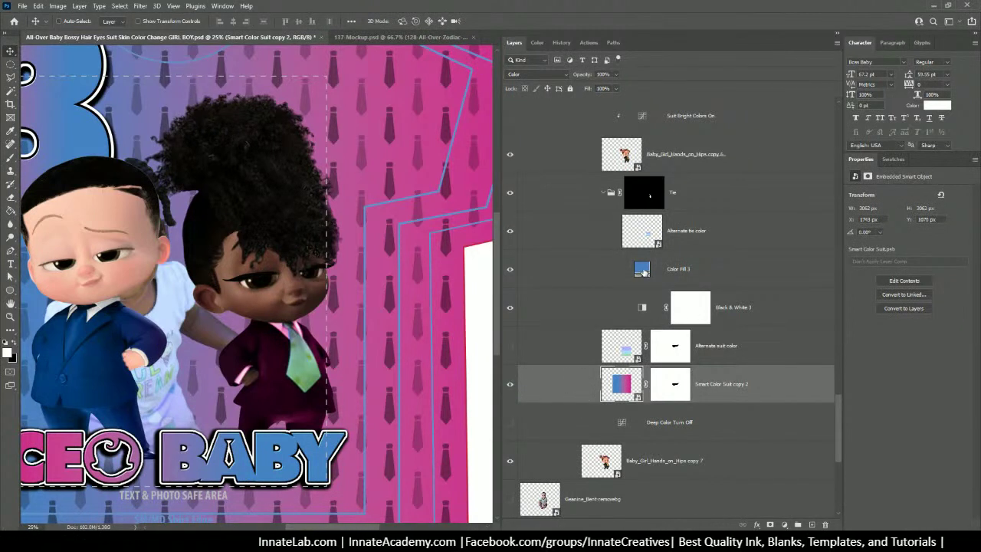
key(ctrl+minus)
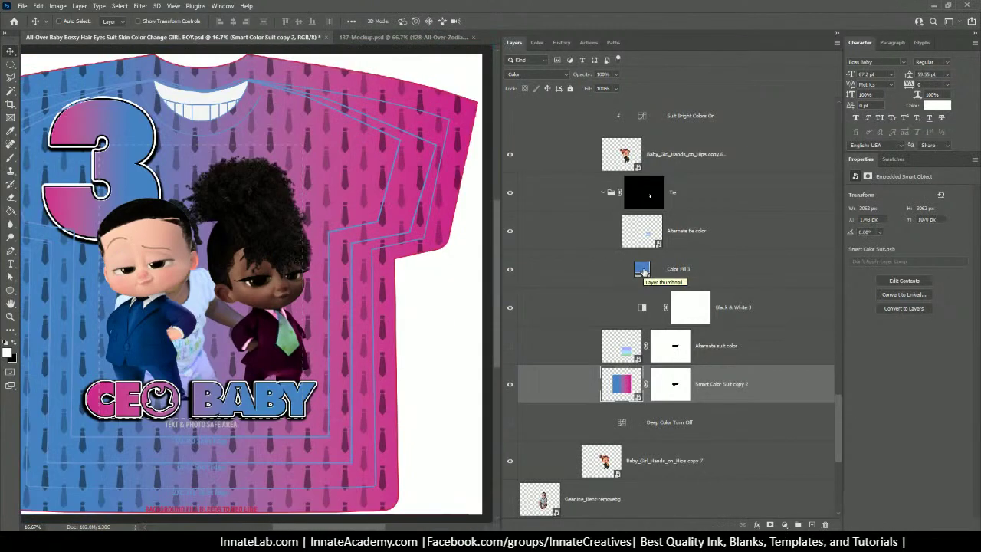
scroll(622, 191, up, 4)
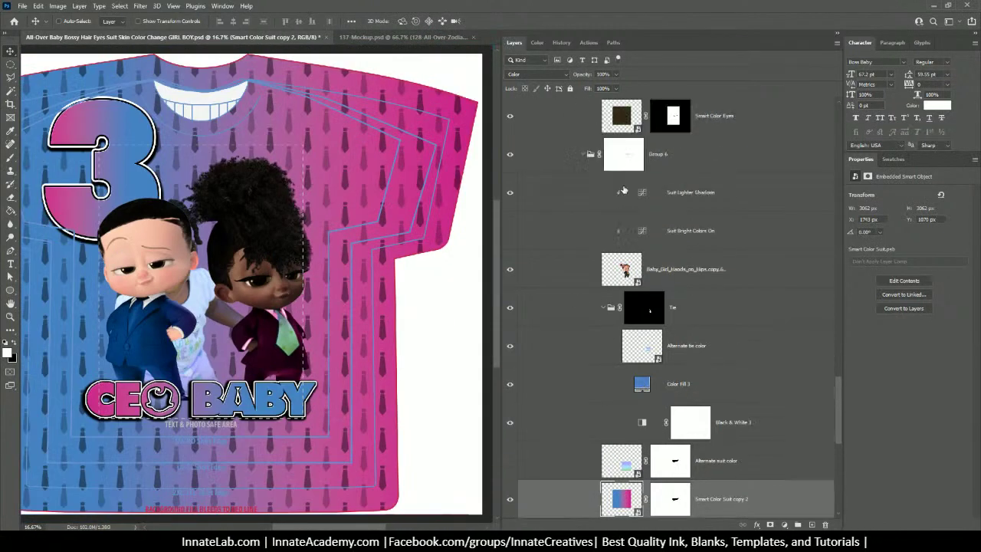
Disable the layer mask on the boy's Curly Hair group
key(ctrl+minus)
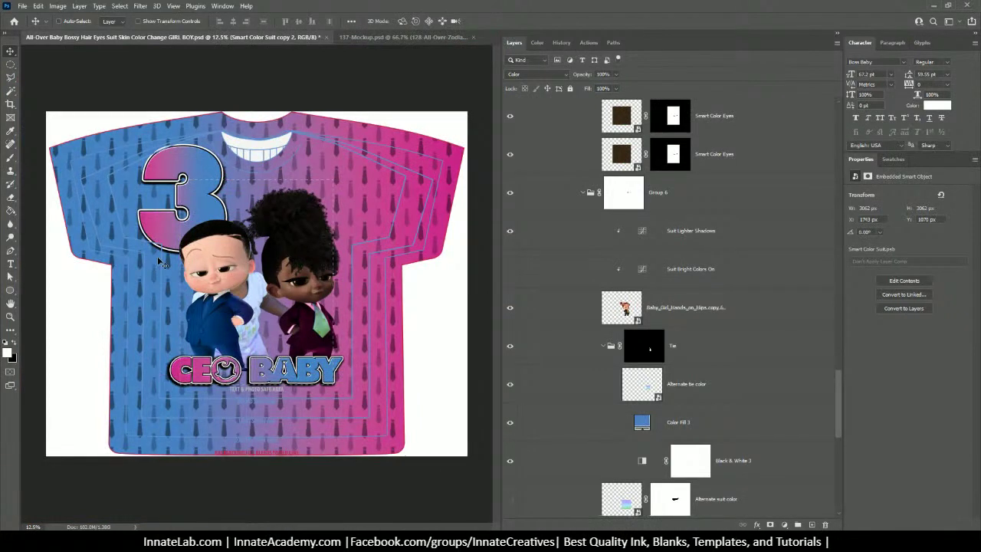
right_click(201, 231)
click(219, 243)
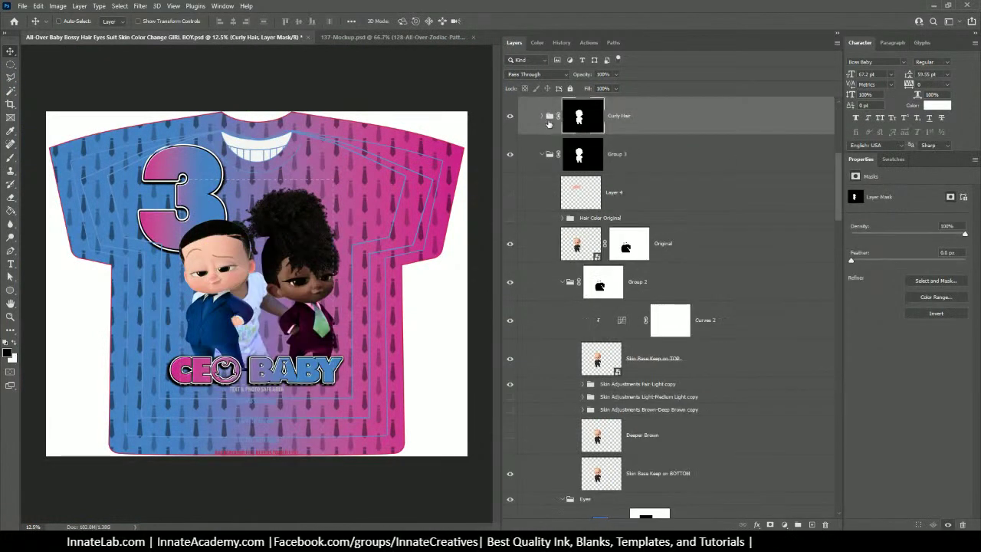
scroll(551, 145, up, 1)
right_click(579, 154)
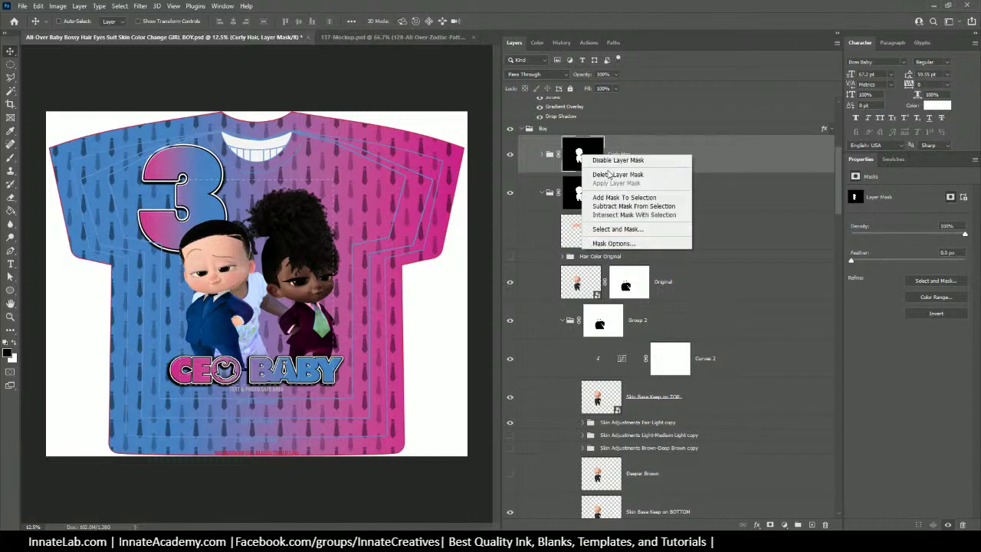
click(601, 159)
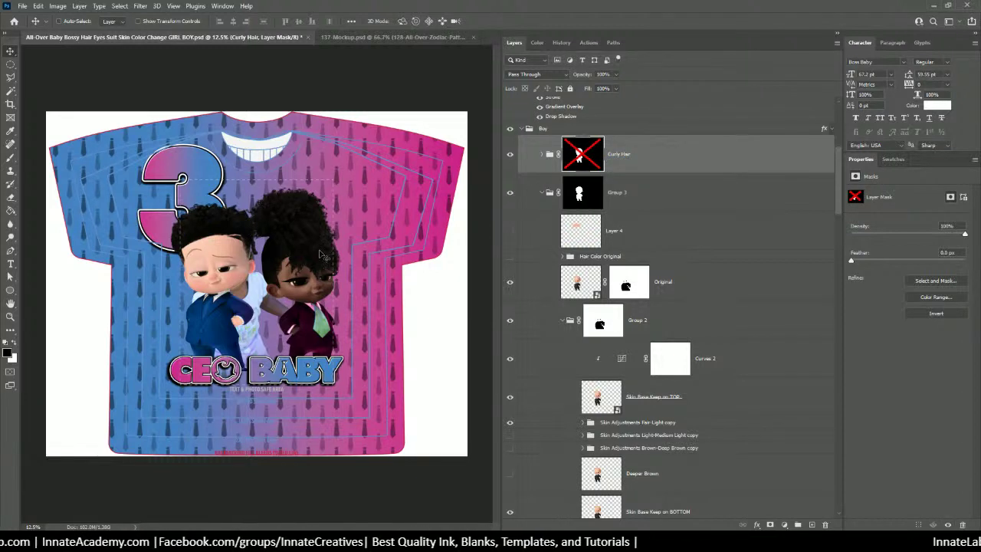
Hide the boy's Skin Adjustments Fair-Light copy and show Skin Adjustments Light-Medium Light copy together with the Deeper Brown layer
scroll(556, 249, down, 1)
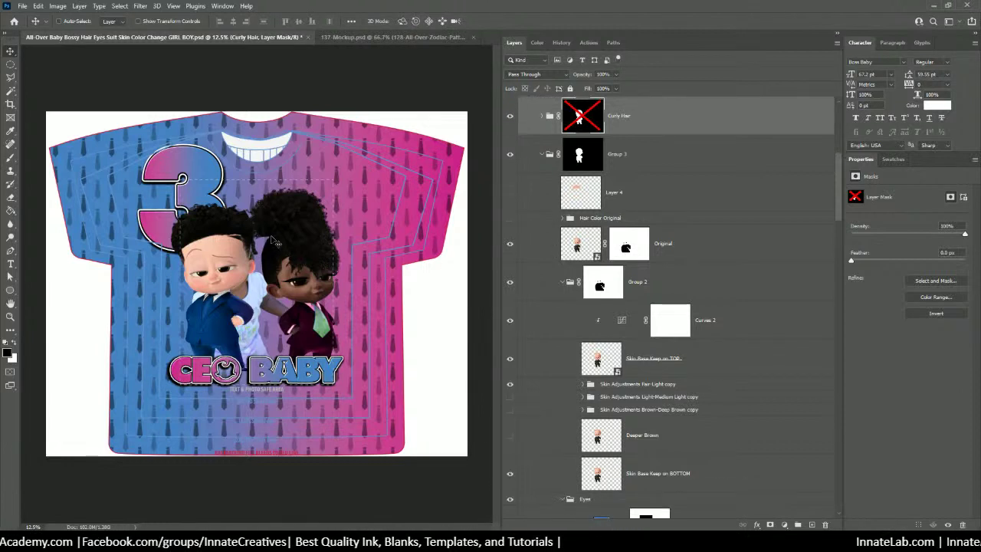
right_click(240, 258)
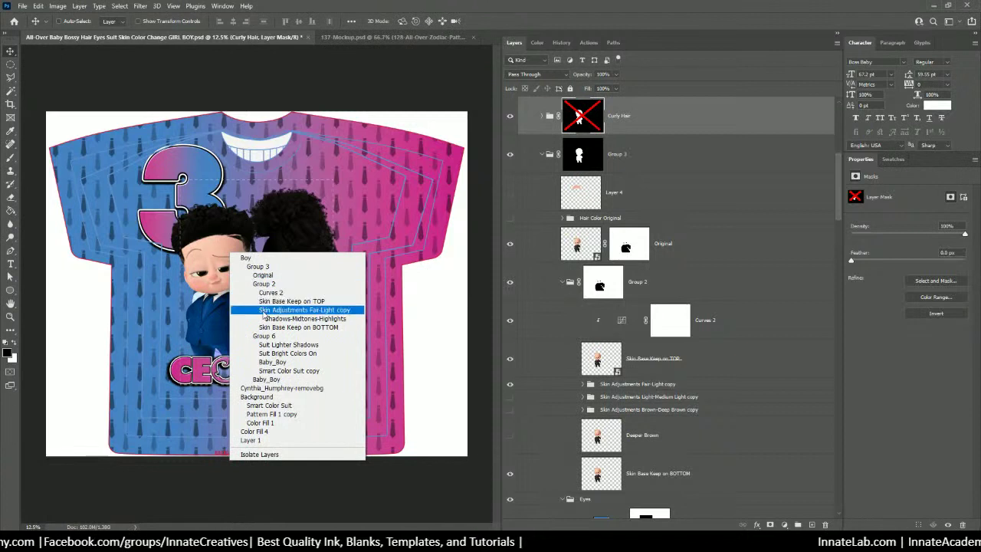
click(305, 318)
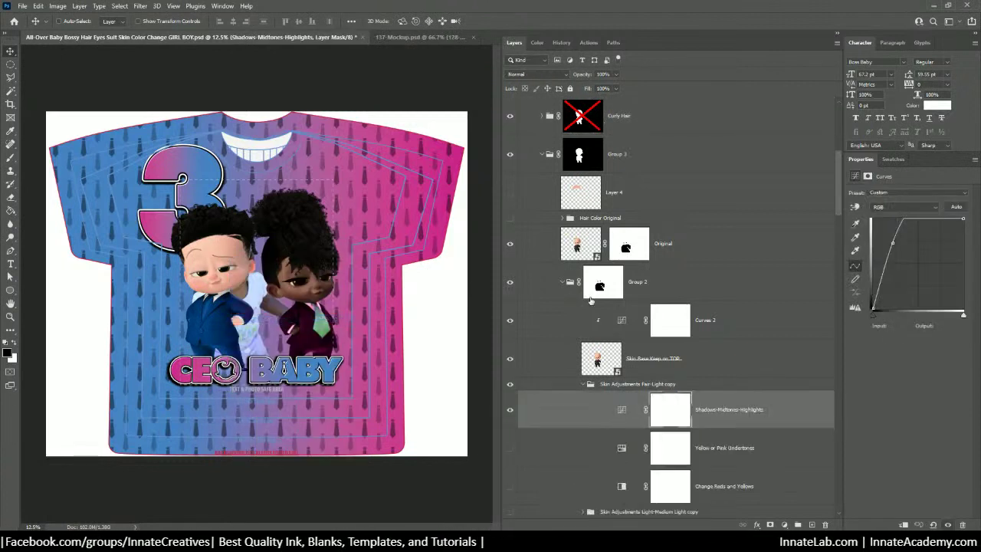
click(582, 269)
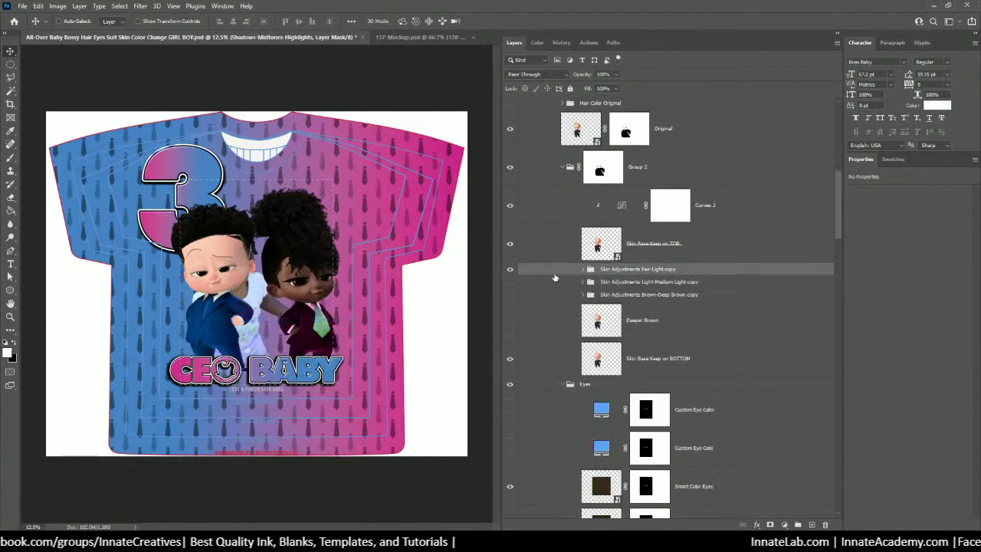
click(510, 269)
click(509, 294)
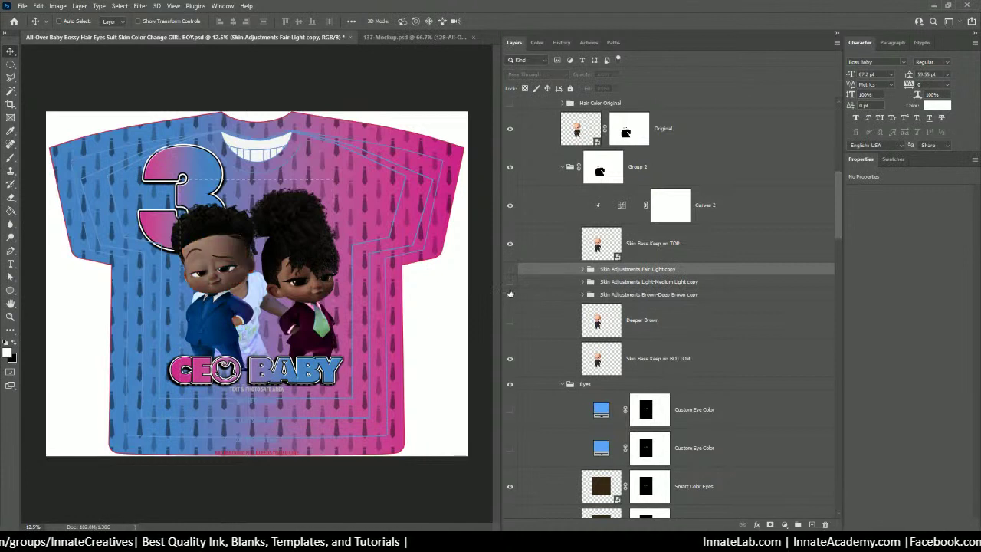
click(510, 281)
click(510, 296)
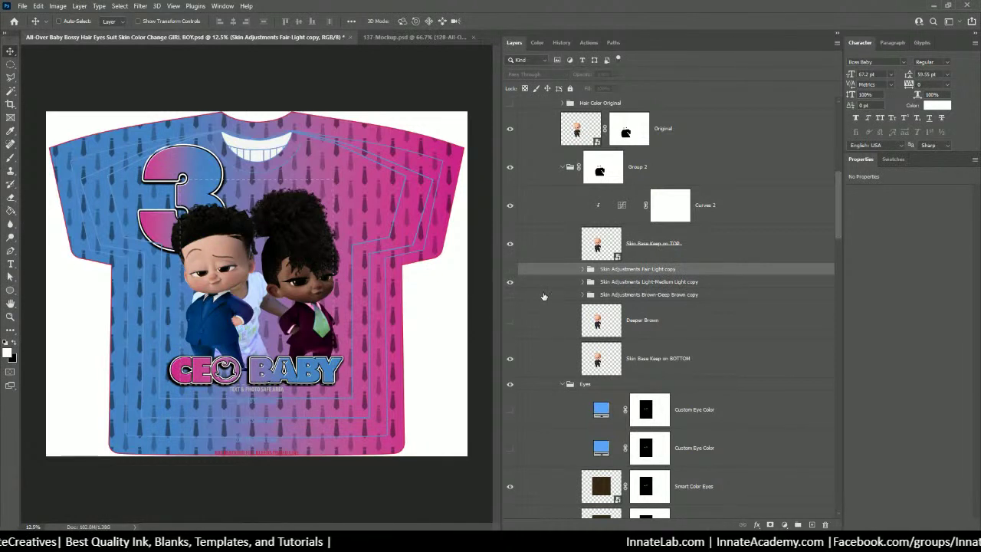
scroll(542, 301, down, 1)
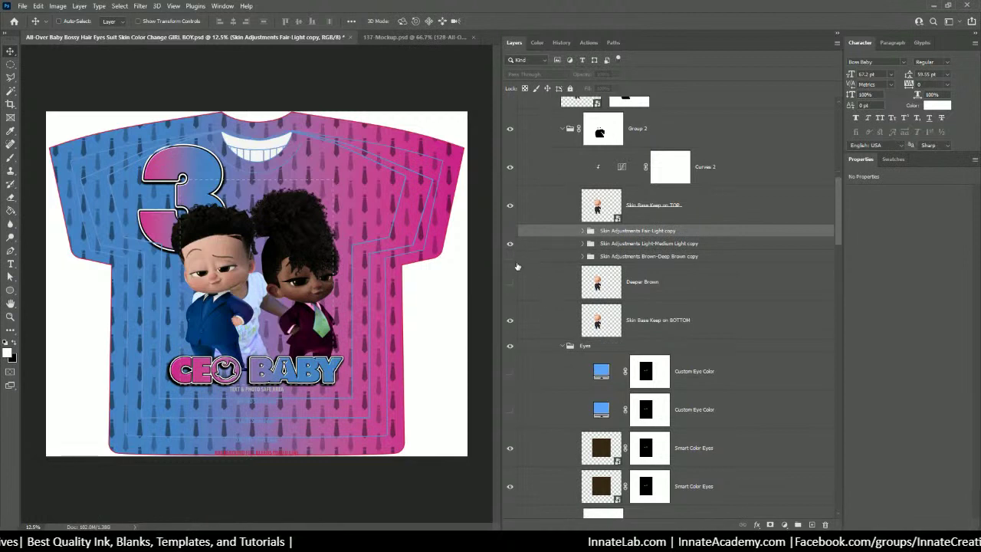
click(510, 283)
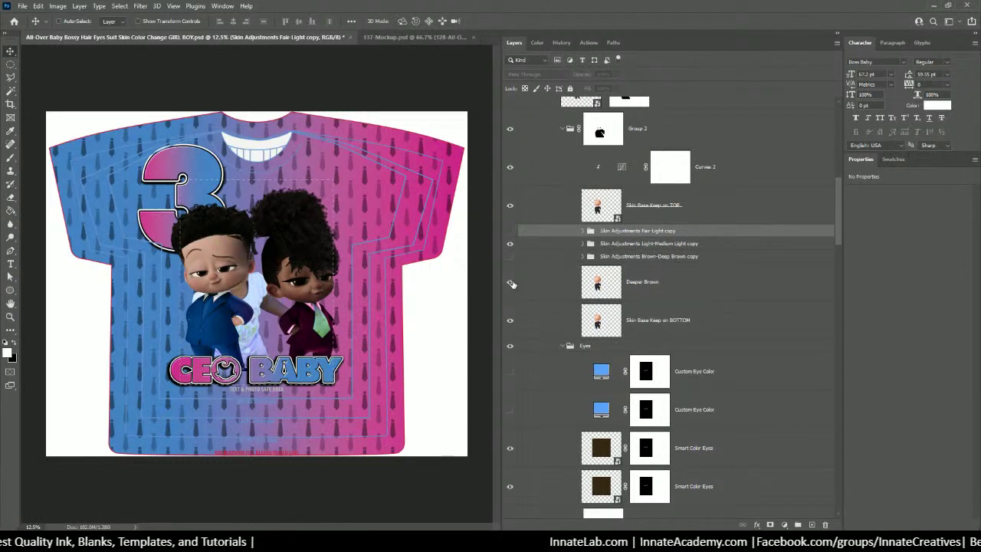
Set the opacity of the boy's Skin Base Keep on TOP layer to 42%
scroll(613, 237, up, 1)
click(617, 243)
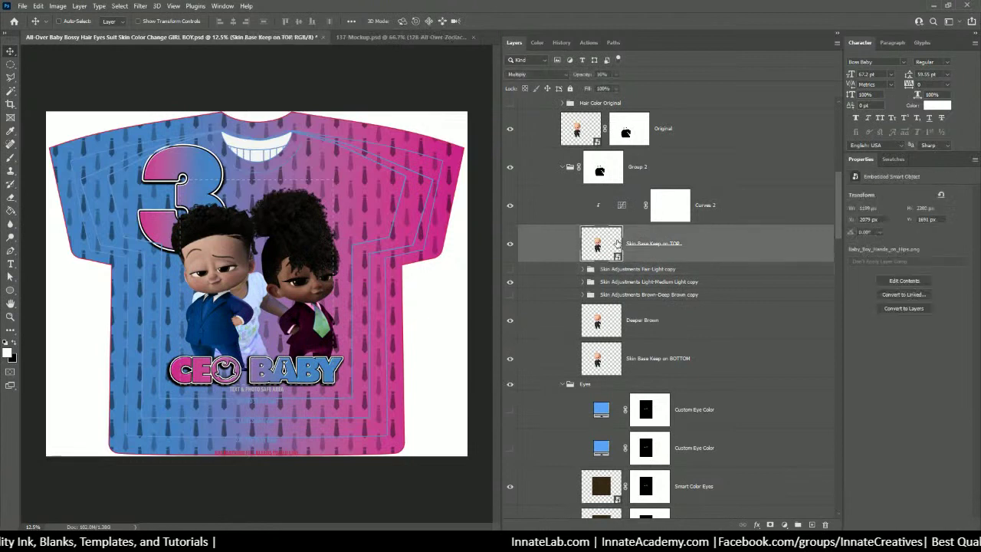
click(616, 75)
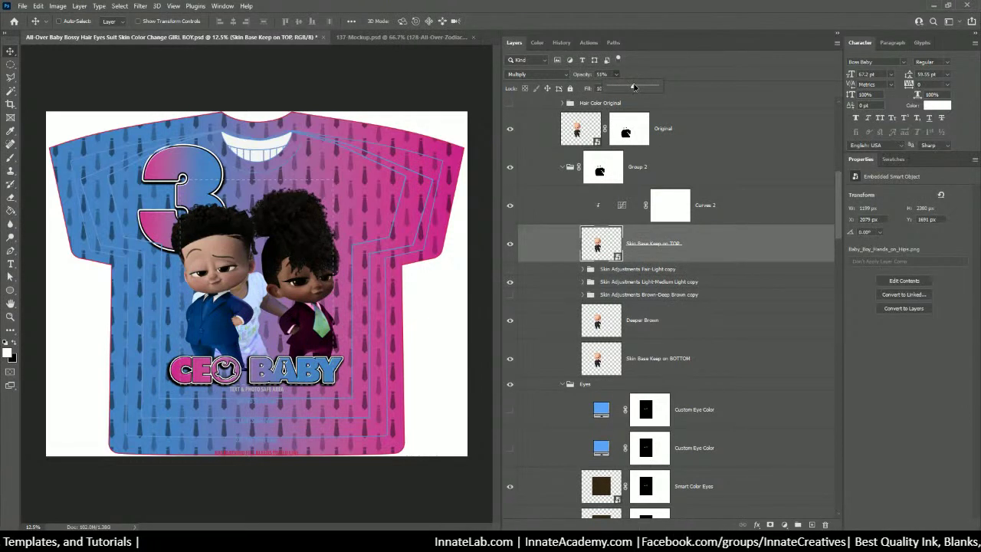
drag(633, 87, 630, 88)
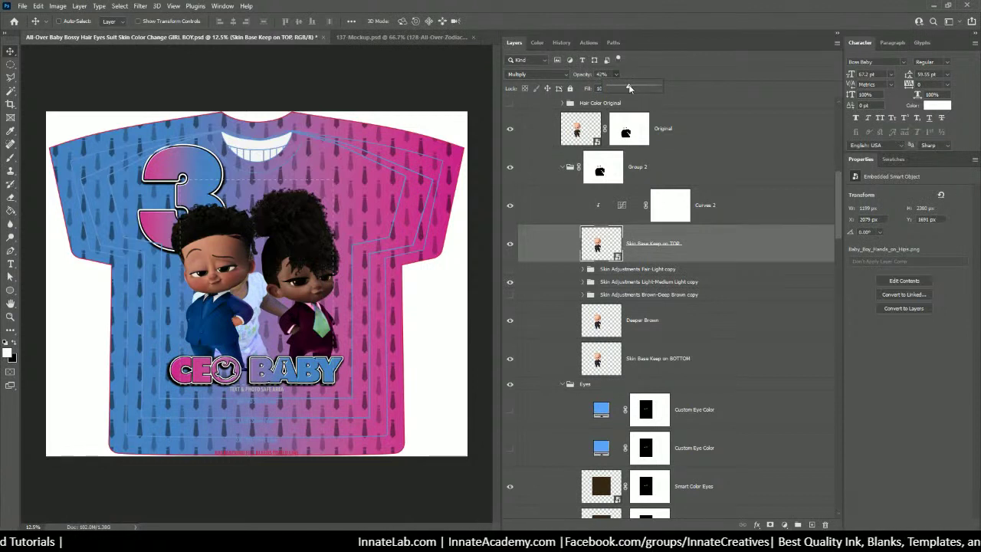
click(640, 252)
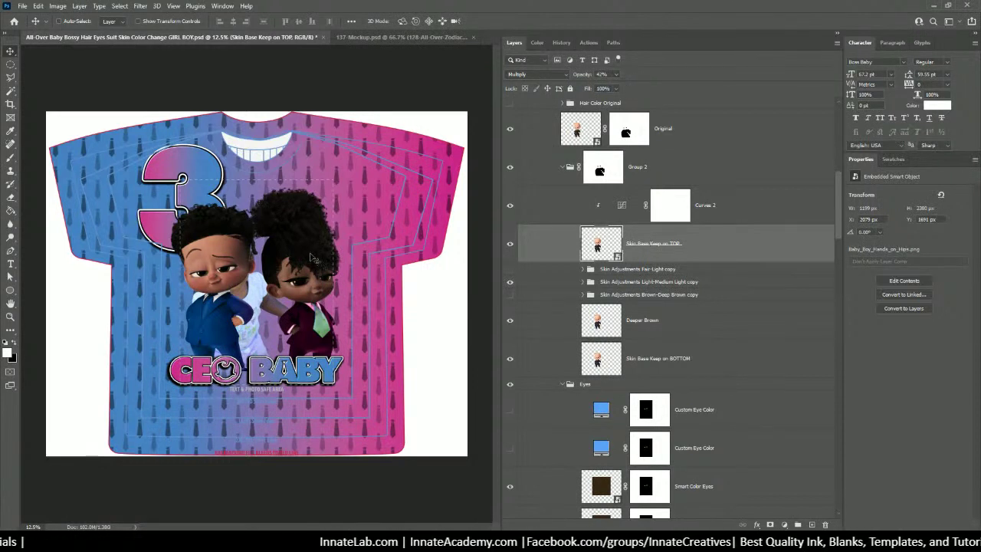
Switch the boy's skin from Skin Adjustments Light-Medium Light copy to Brown-Deep Brown copy and select the Deeper Brown layer
right_click(300, 296)
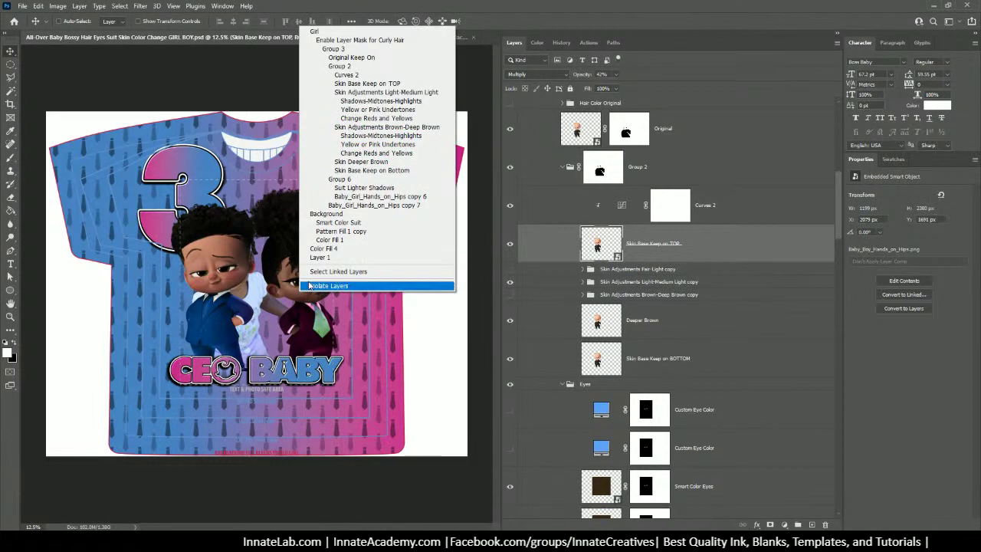
click(619, 283)
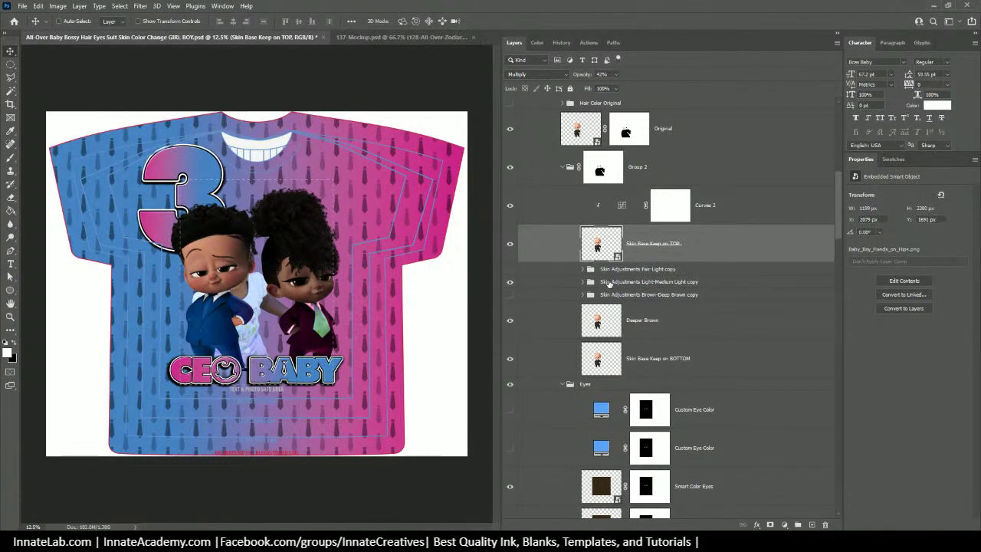
click(509, 281)
click(509, 294)
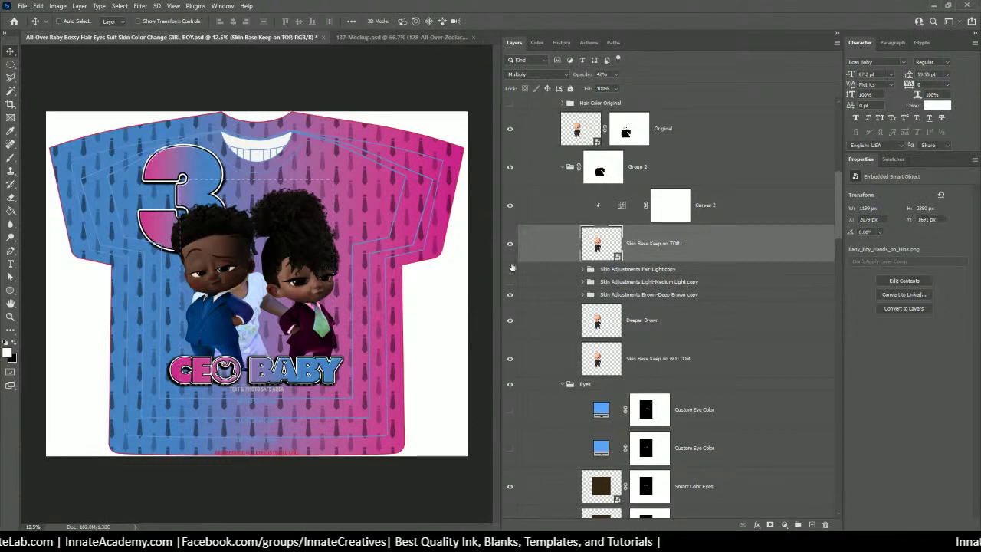
click(662, 322)
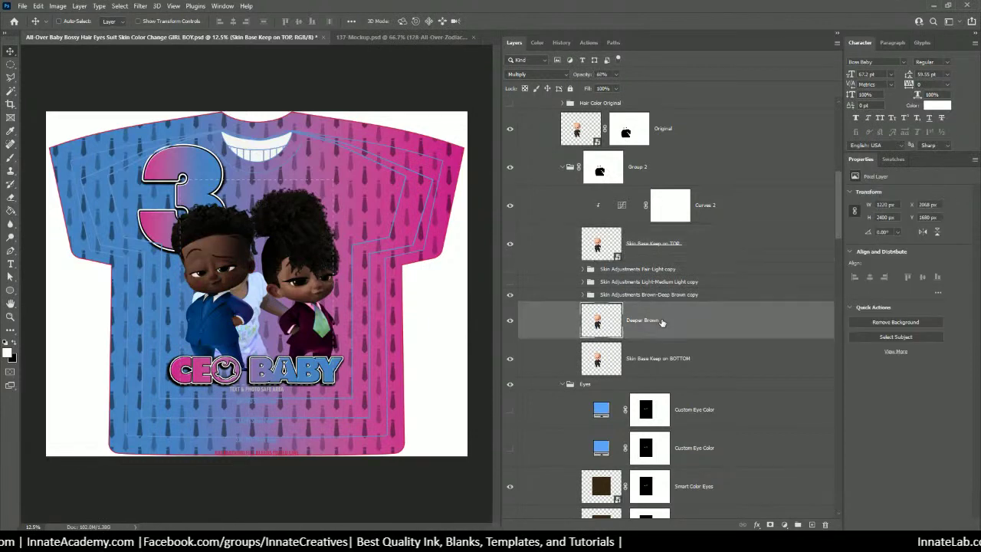
Hide the girl's Skin Adjustments Light-Medium Light group and show Fair-Light, leaving the Skin Deeper Brown layer visible
right_click(307, 297)
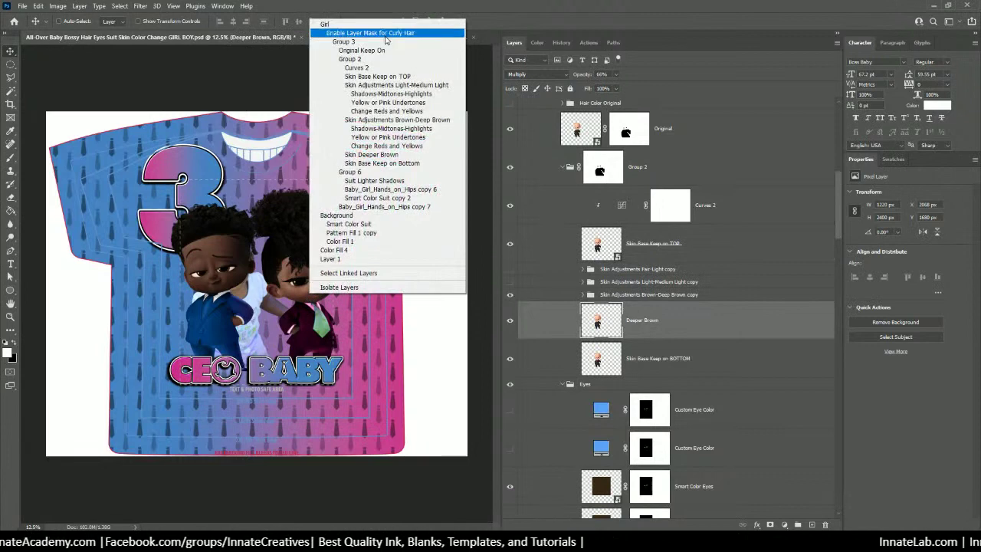
click(357, 67)
right_click(315, 291)
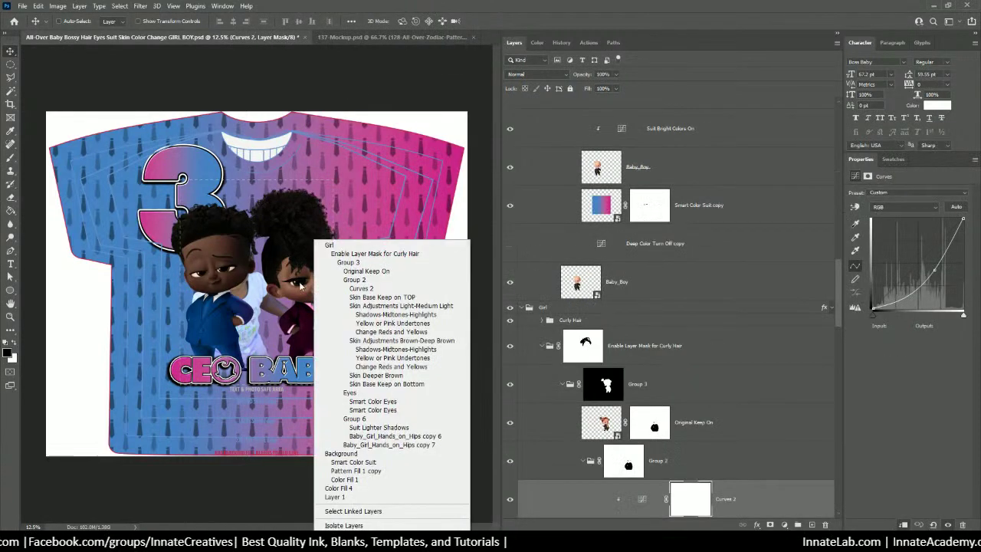
click(360, 304)
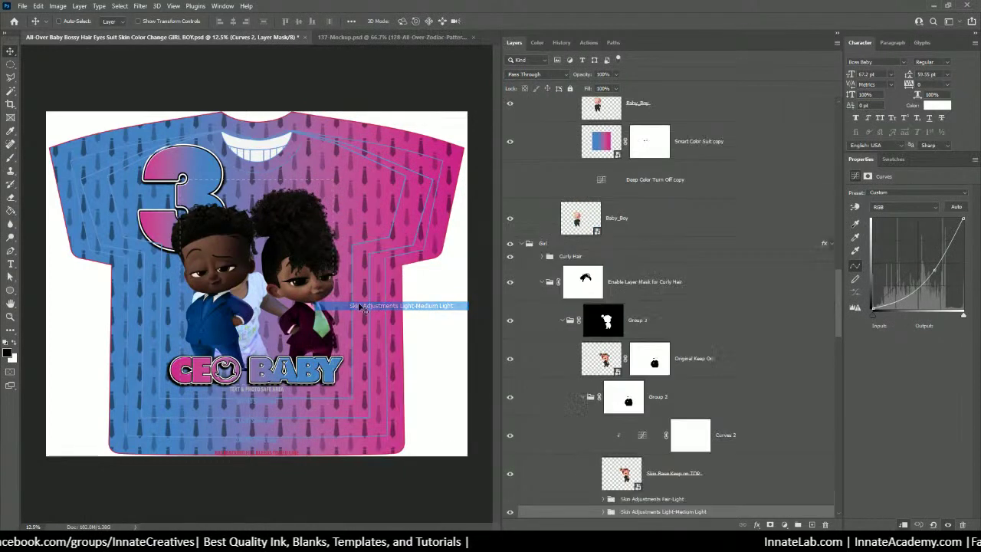
scroll(665, 261, down, 5)
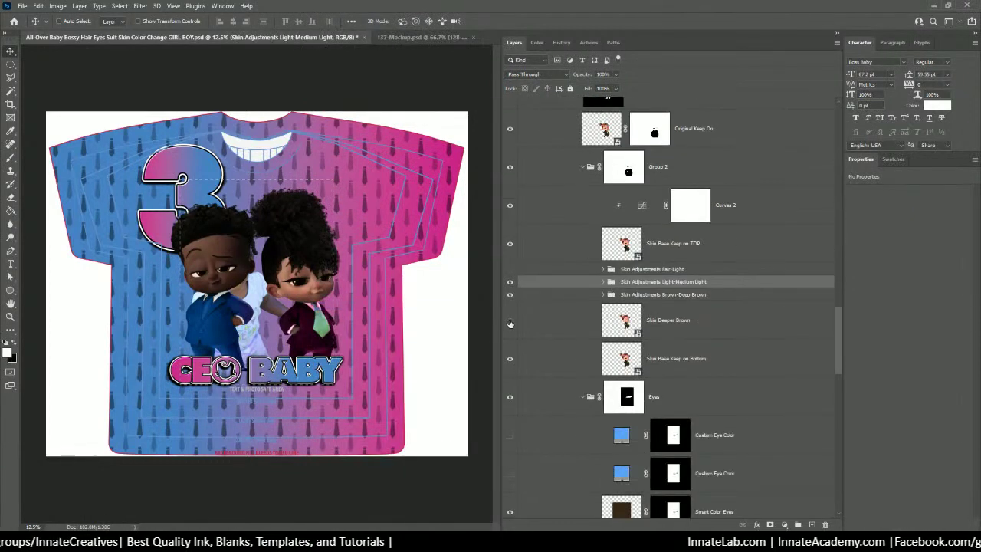
click(510, 282)
click(510, 269)
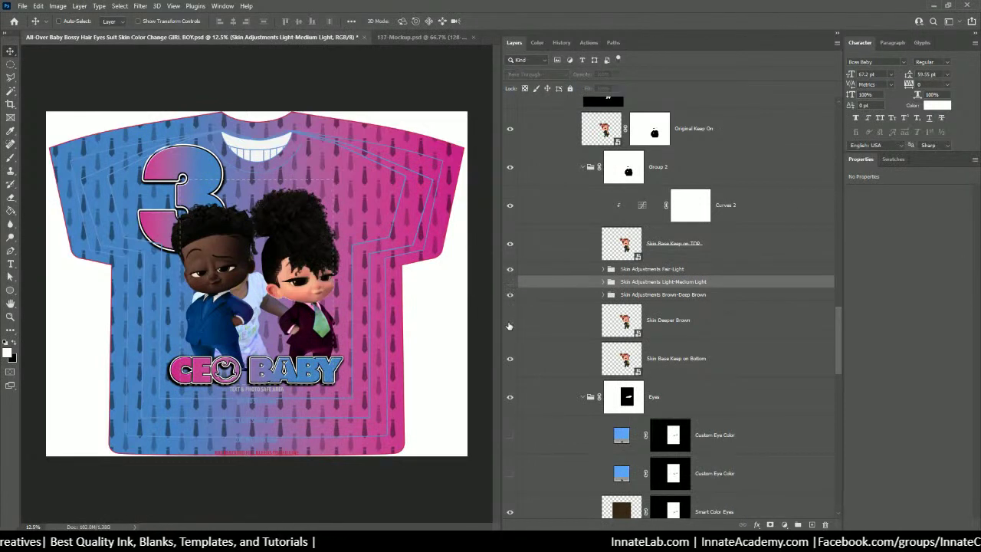
click(509, 324)
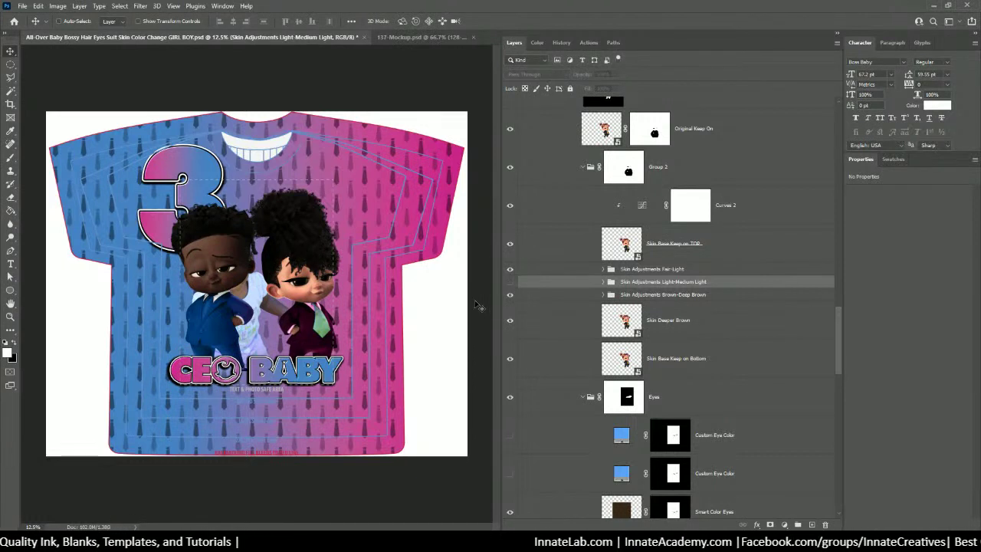
Show the Suit Bright Colors On adjustment for the girl's suit in Group 6
right_click(309, 321)
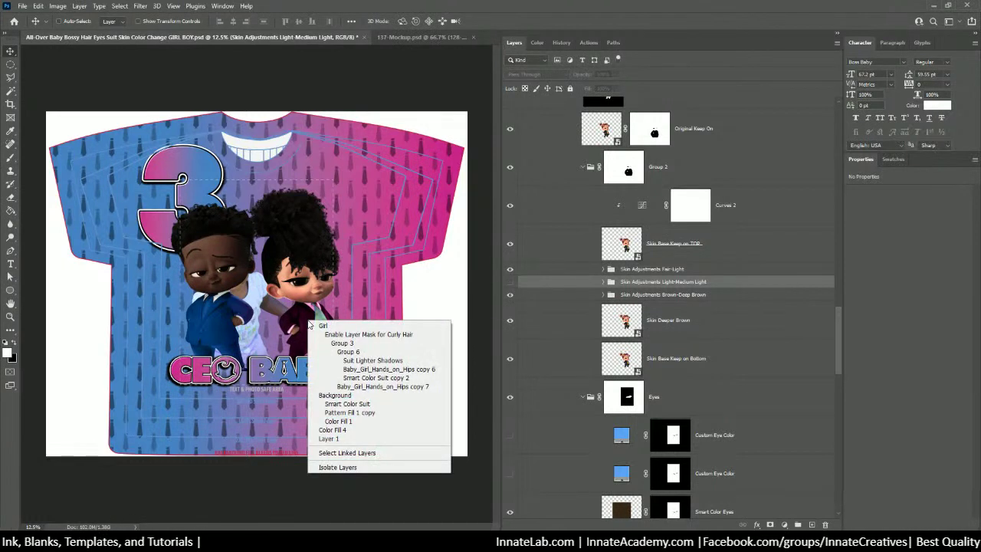
click(342, 360)
scroll(602, 336, down, 5)
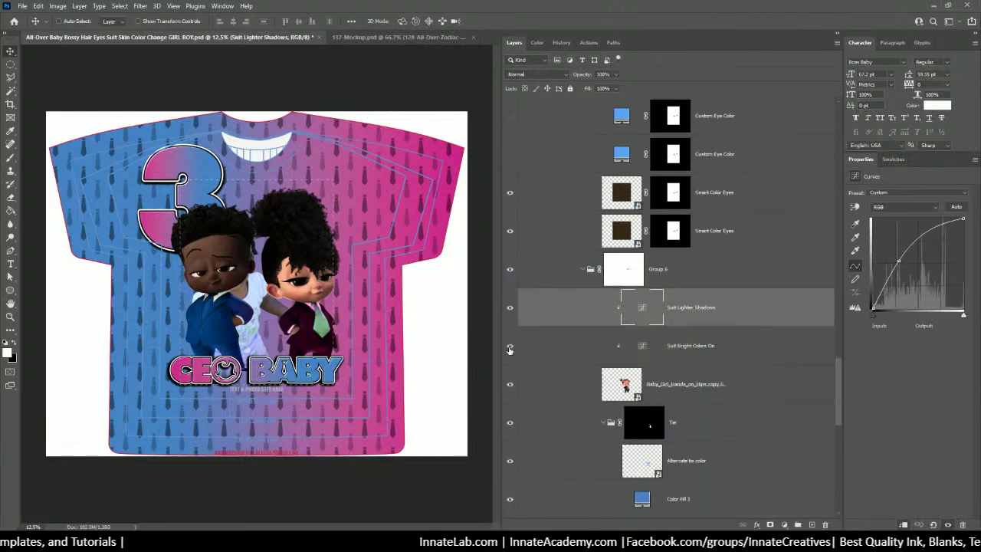
click(510, 347)
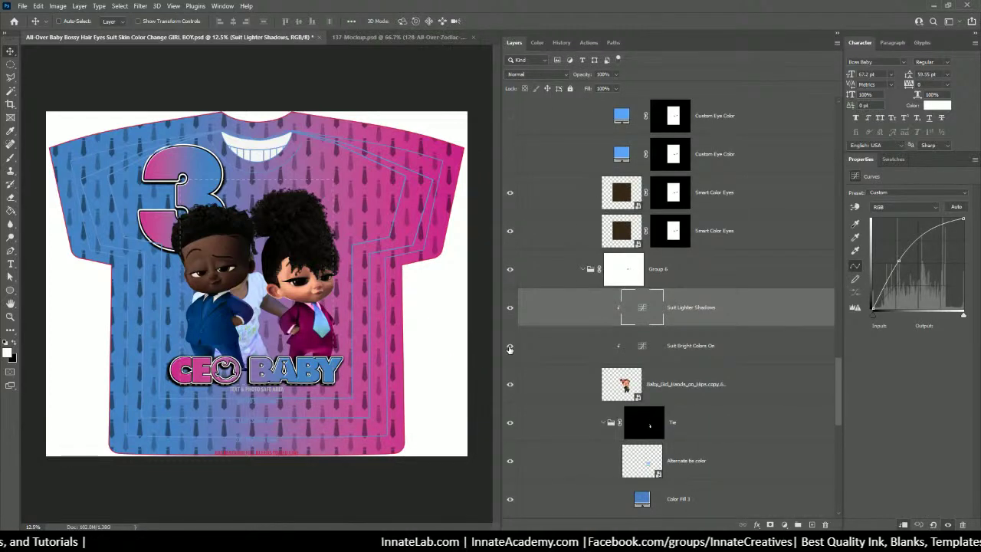
scroll(510, 348, down, 2)
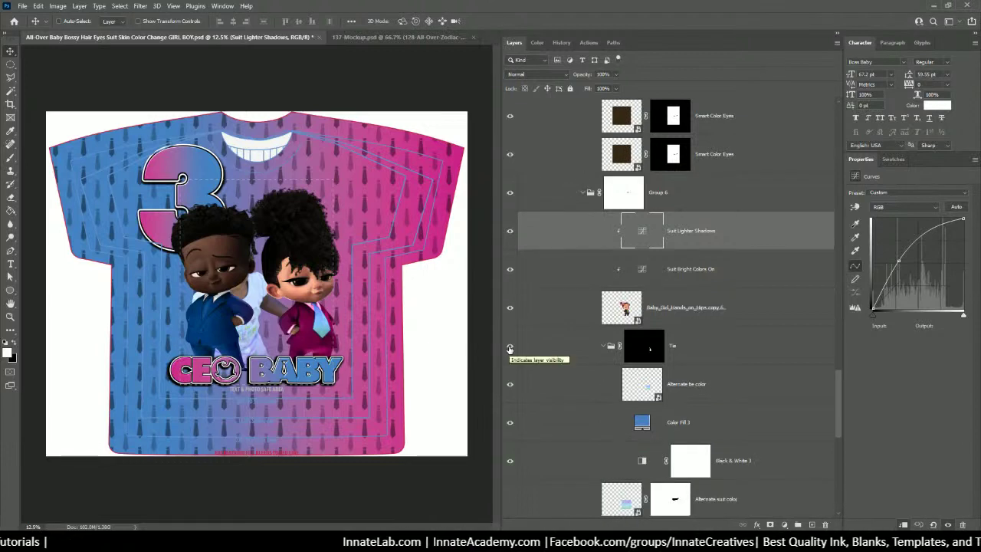
scroll(509, 349, down, 1)
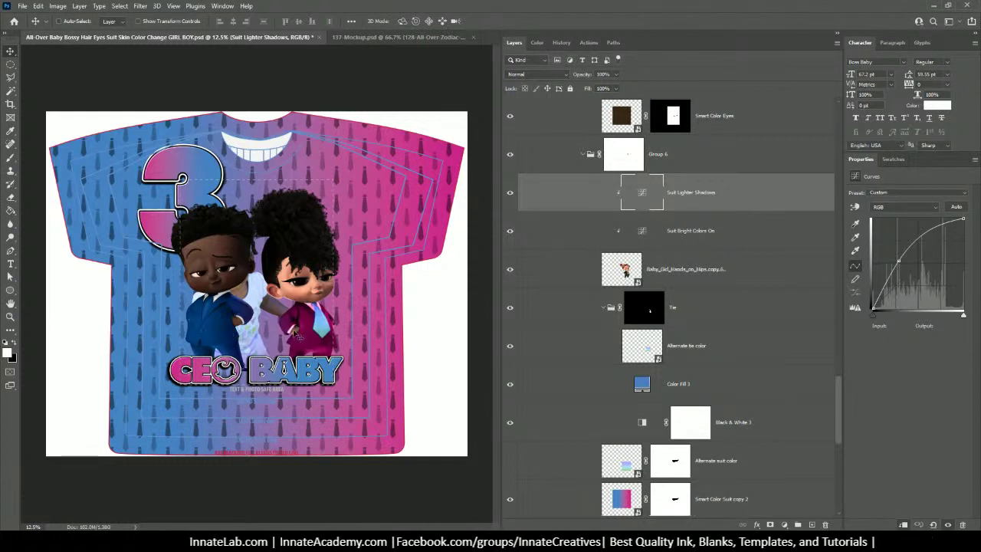
Hide the cutout photo layer of the person standing between and behind the two baby characters
right_click(261, 294)
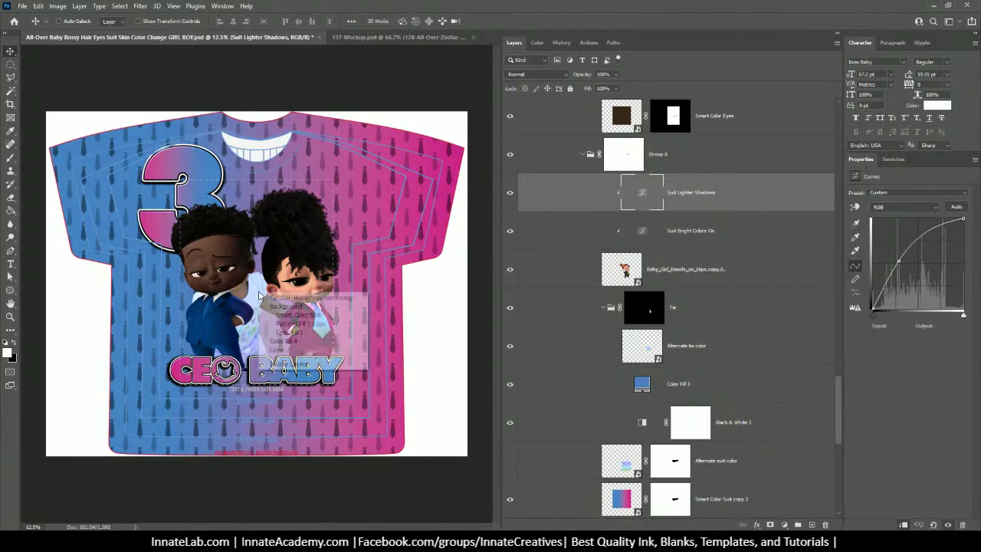
click(281, 299)
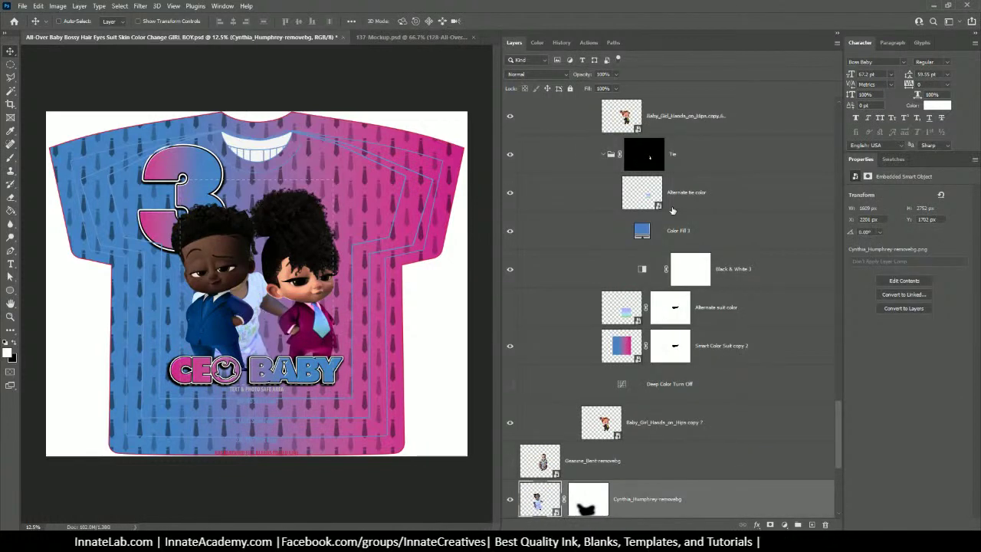
click(510, 500)
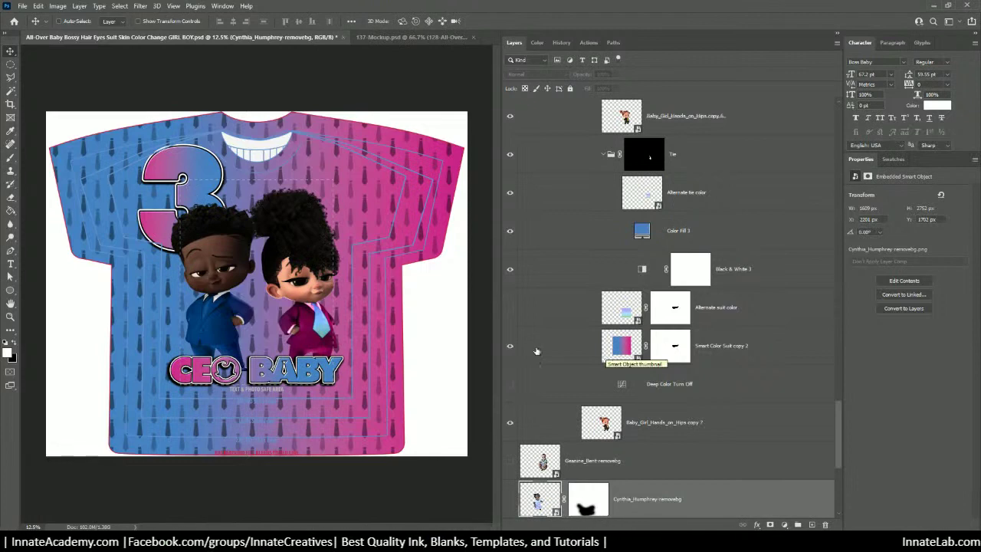
scroll(322, 310, up, 3)
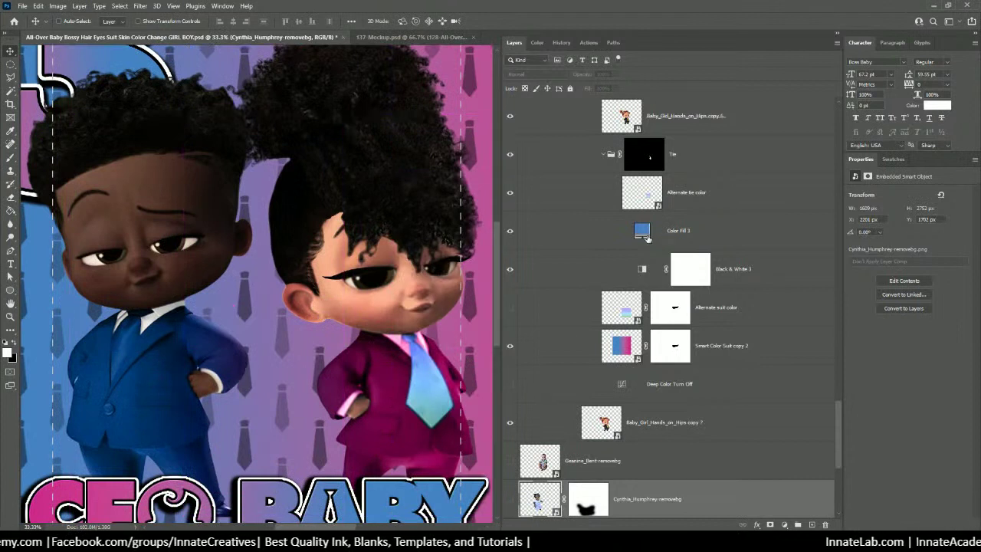
Hide the Alternate tie color layer in the girl's Tie group and set Color Fill 3's blend mode to Multiply
right_click(432, 378)
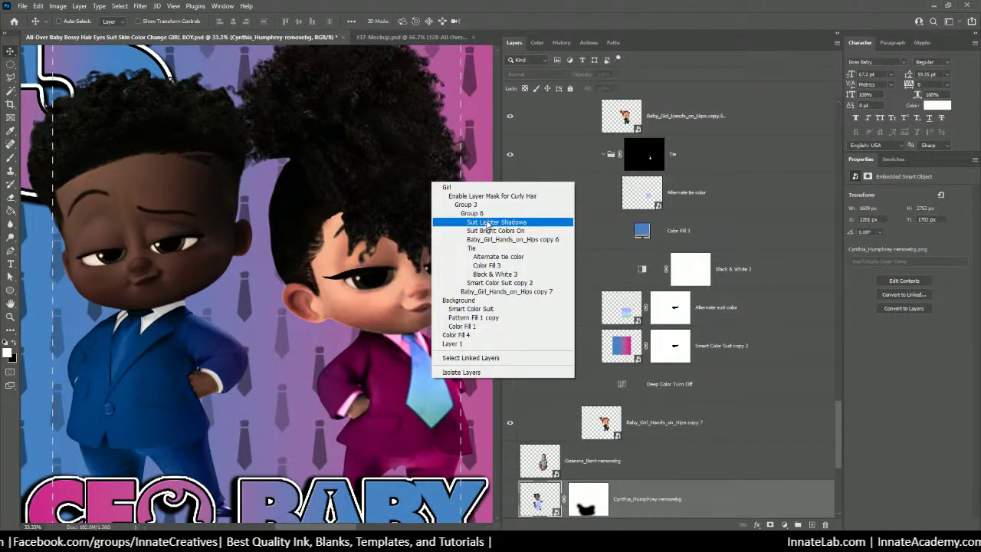
click(471, 247)
click(652, 165)
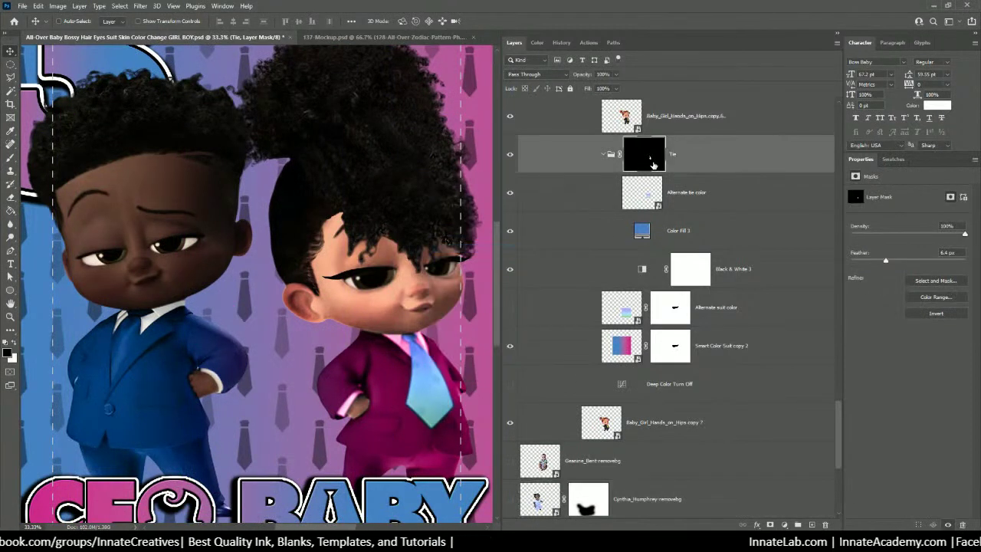
click(634, 203)
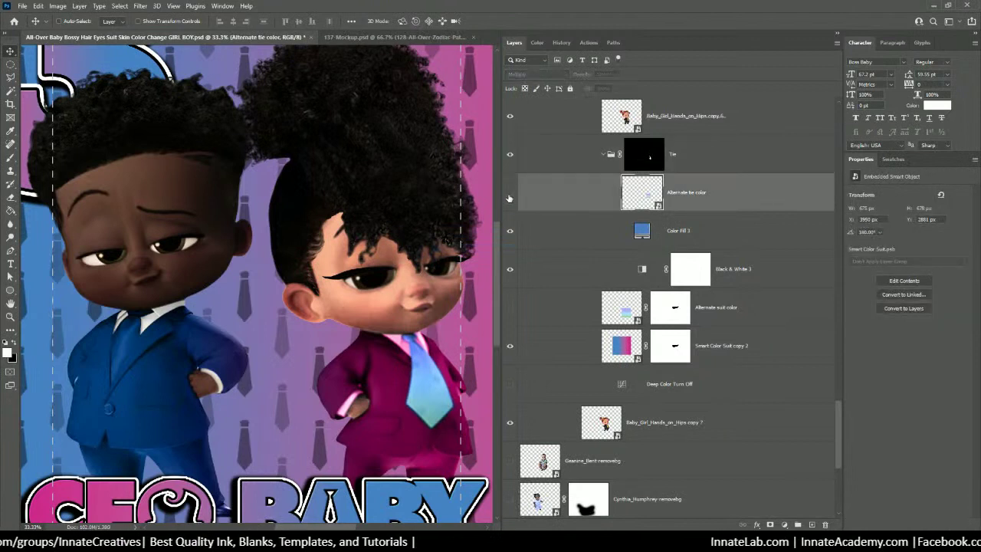
click(509, 196)
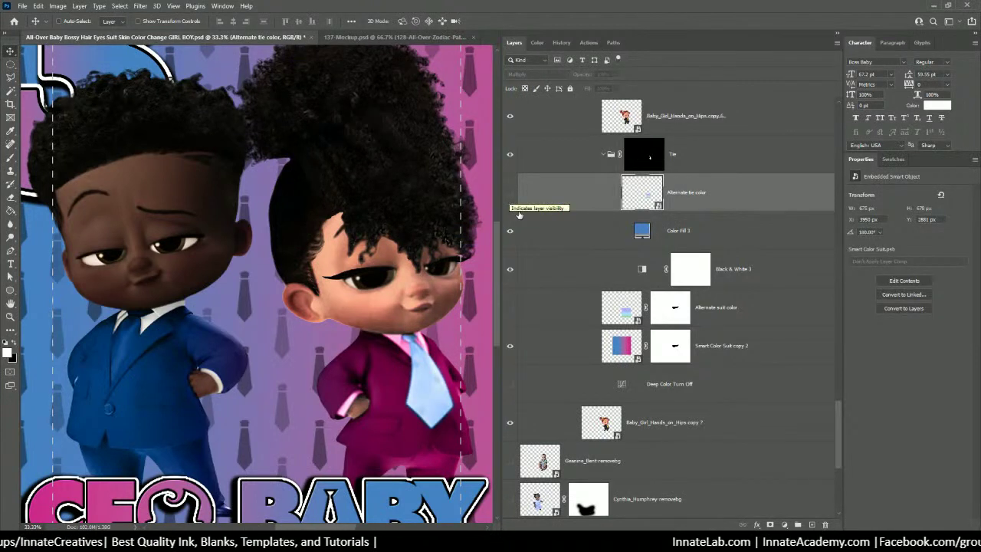
click(570, 238)
click(536, 74)
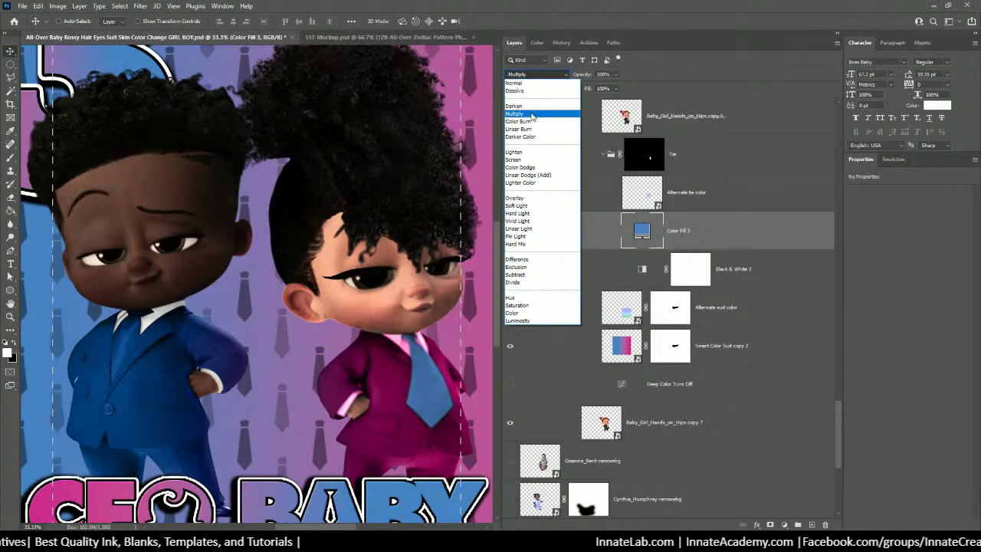
click(531, 115)
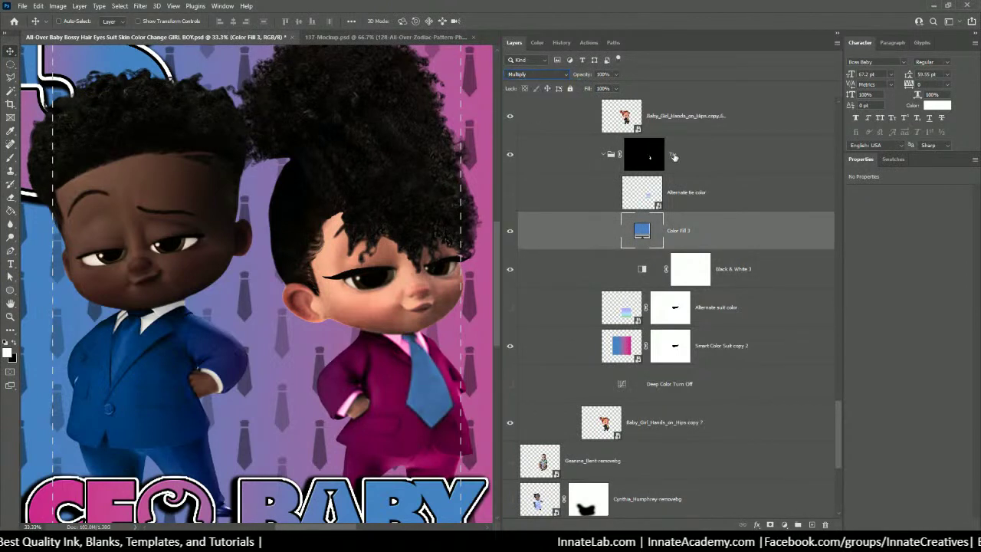
Target the Group 6 layer mask and trace the girl's shirt collar left of the tie with the Pen tool
click(673, 156)
scroll(677, 155, up, 3)
scroll(677, 155, up, 1)
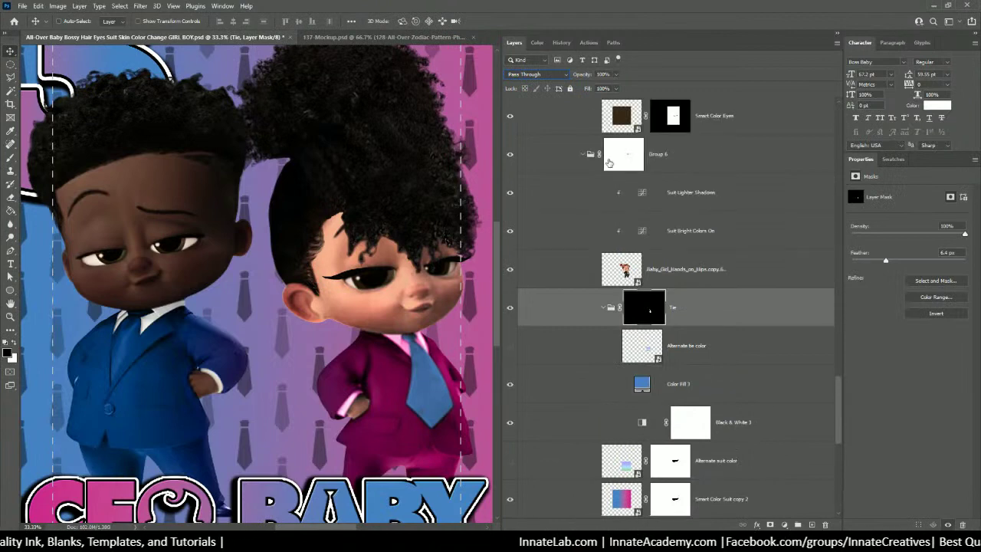
click(610, 162)
key(ctrl+plus)
key(ctrl+plus)
key(ctrl+plus)
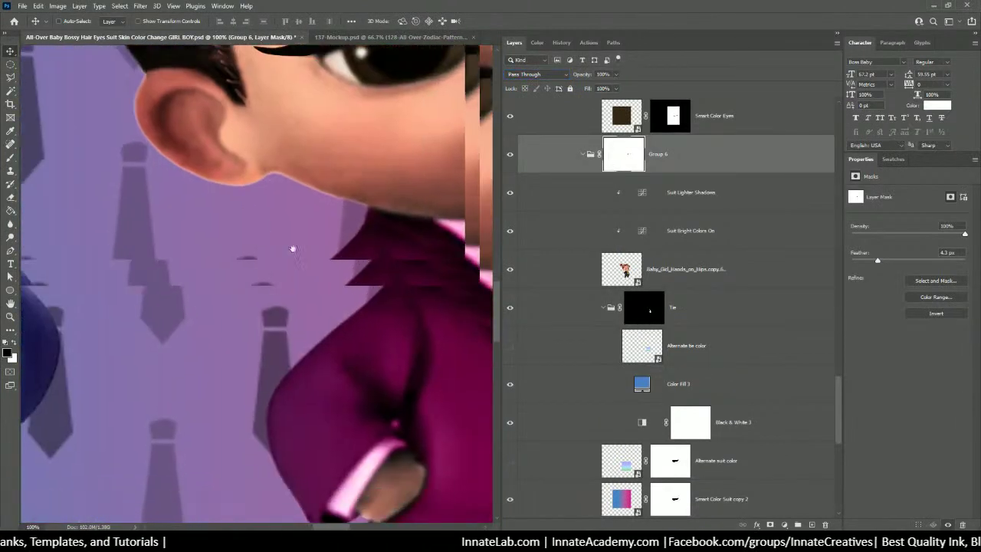
drag(291, 247, 88, 285)
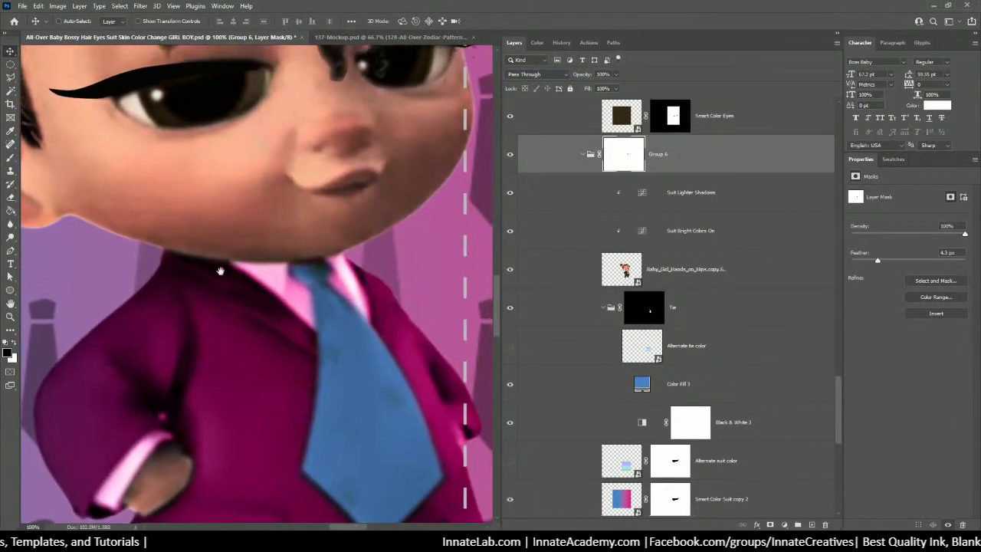
drag(218, 271, 215, 239)
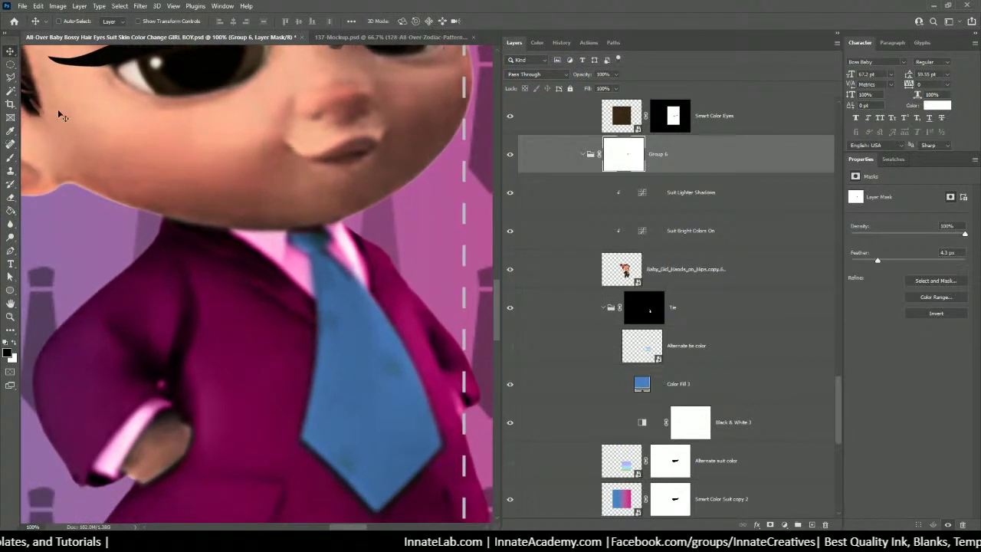
click(10, 250)
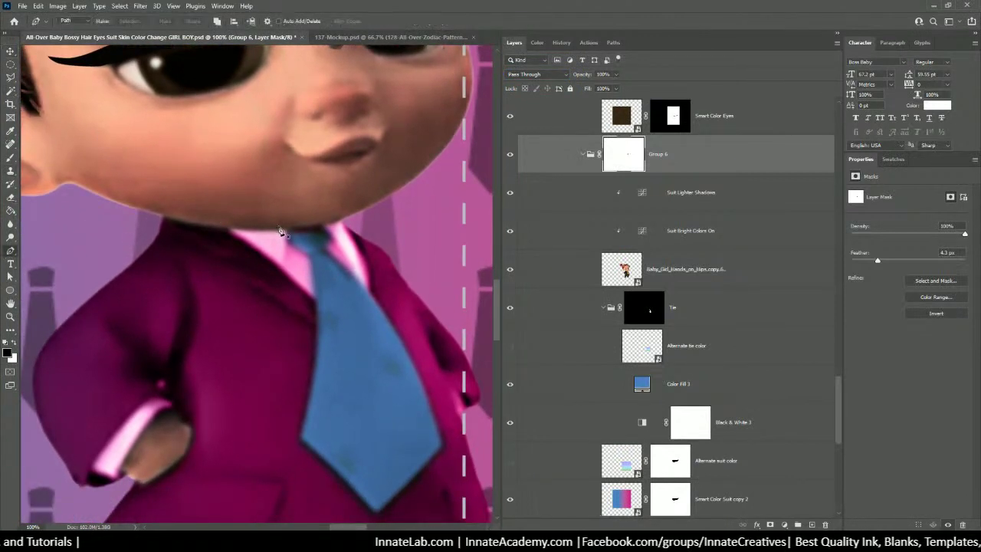
click(236, 237)
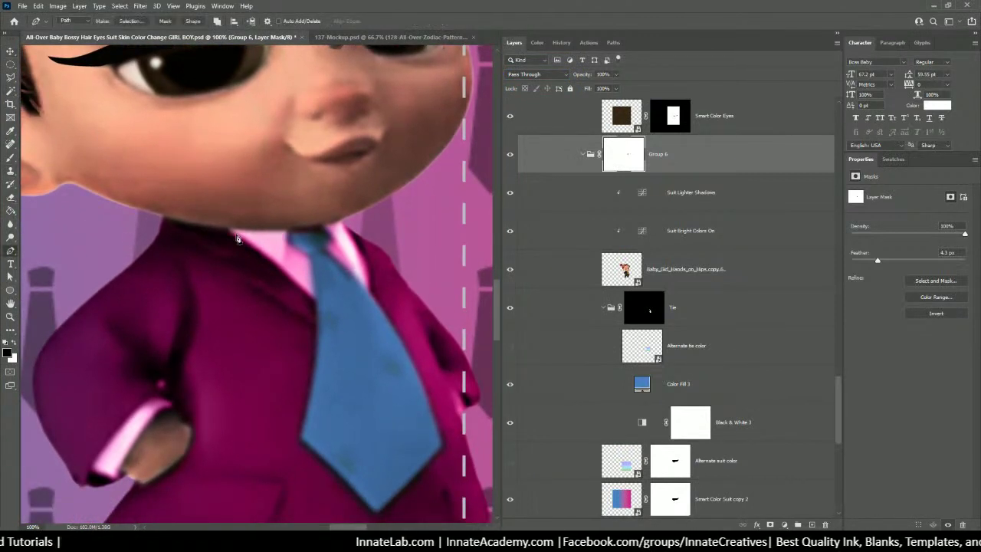
click(293, 281)
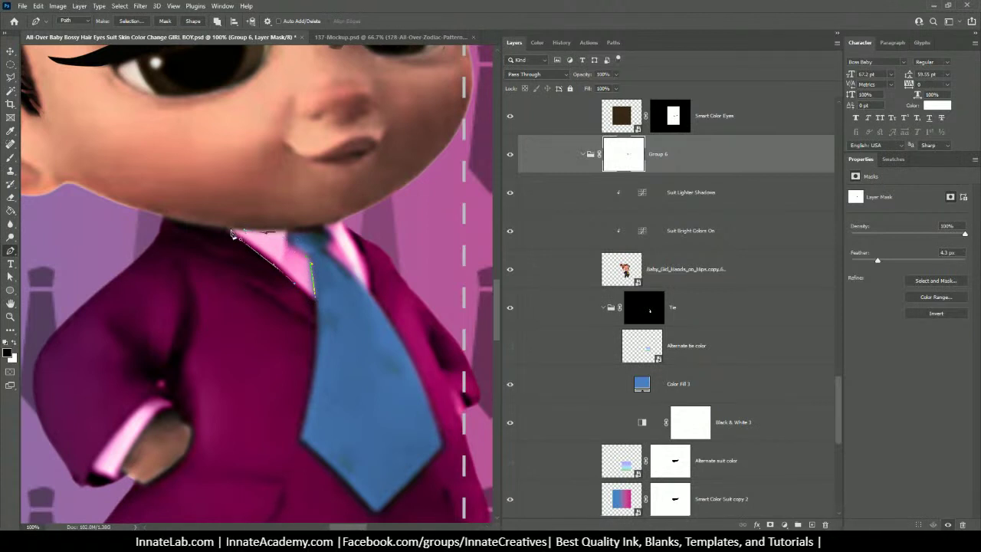
Convert the collar path to a selection with a 1-pixel feather, fill it black on the Group 6 mask, and deselect
click(135, 23)
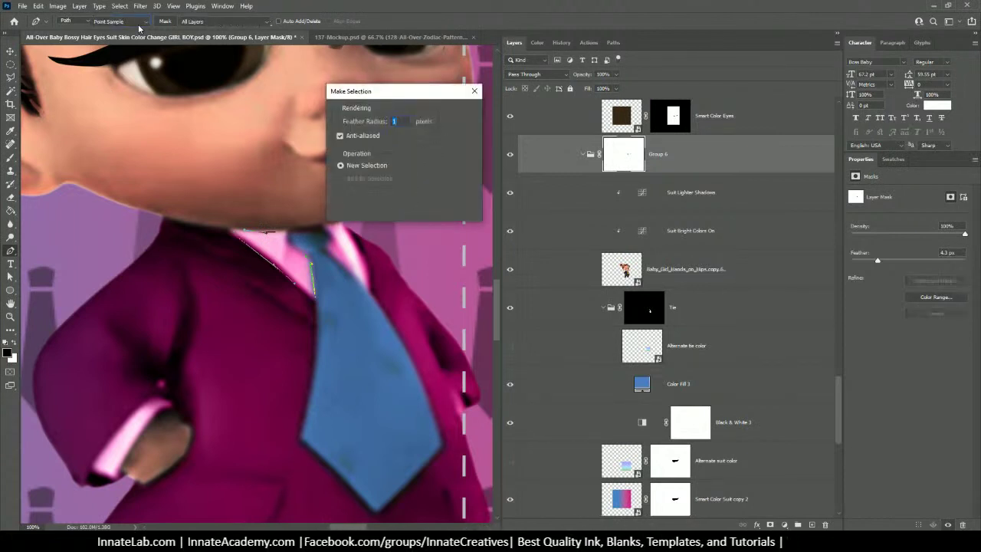
click(469, 119)
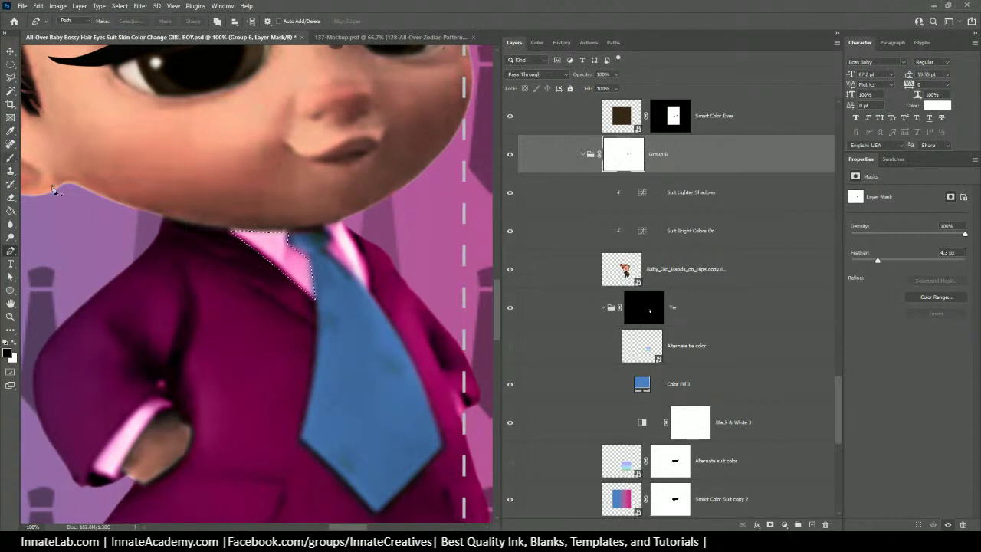
click(11, 213)
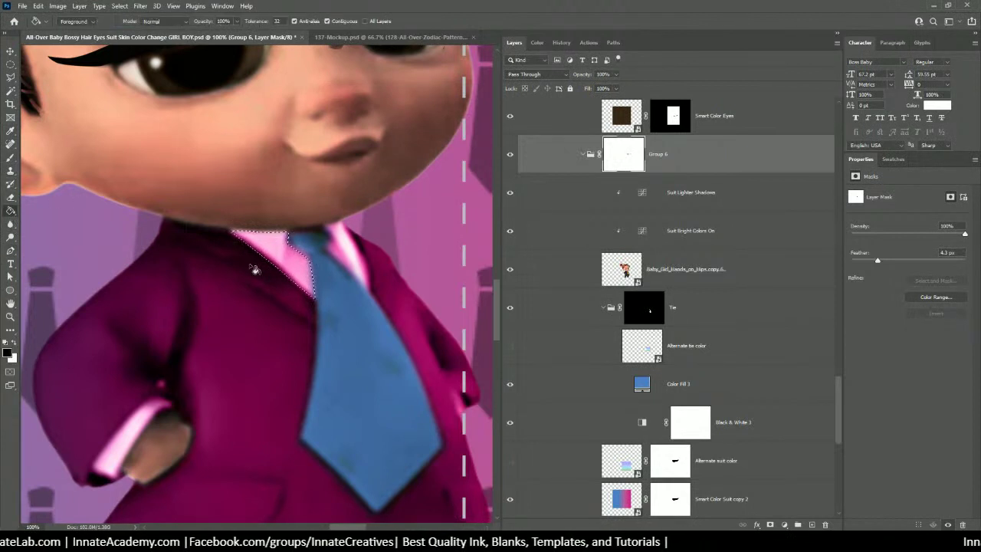
click(279, 250)
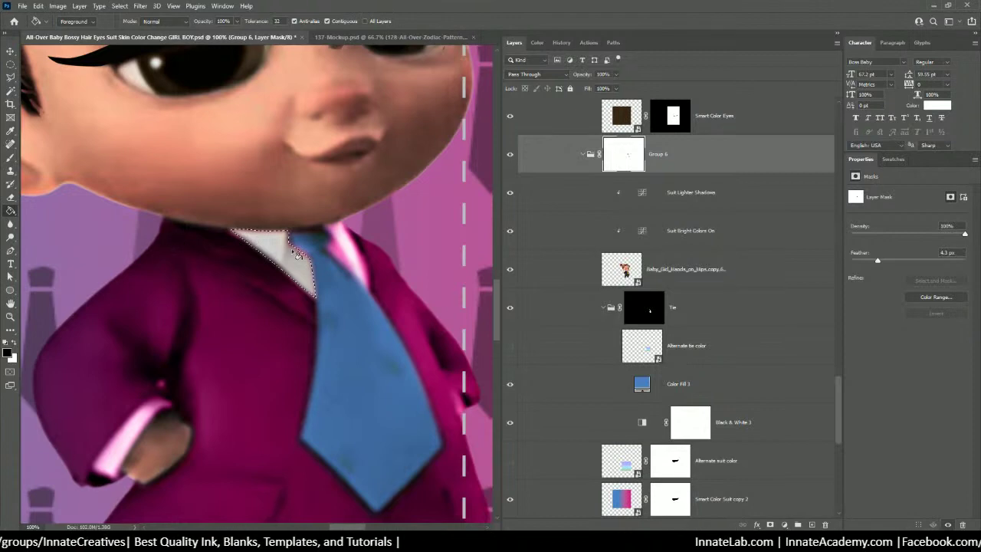
click(10, 157)
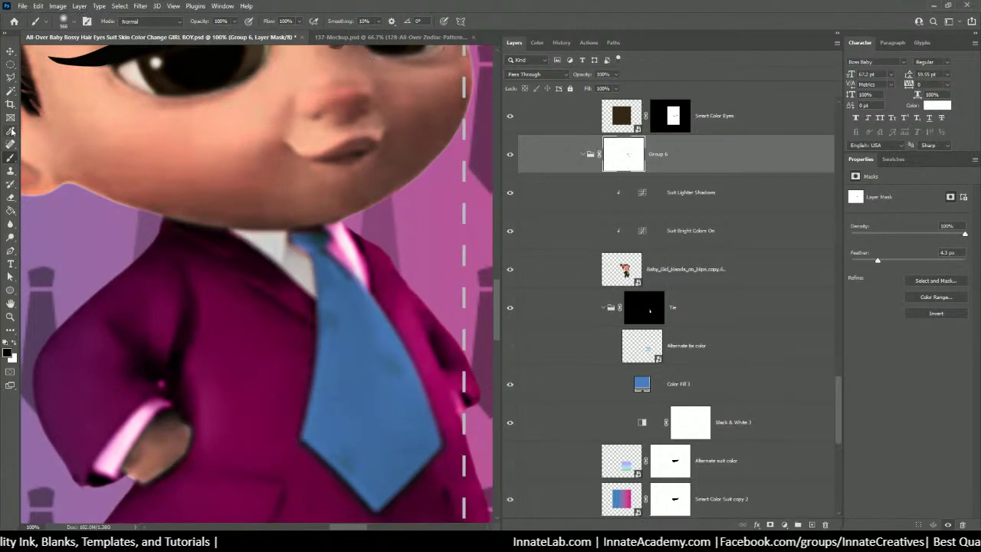
Outline the collar right of the tie, make a 1-pixel feathered selection, and paint it black on the Group 6 mask
click(10, 250)
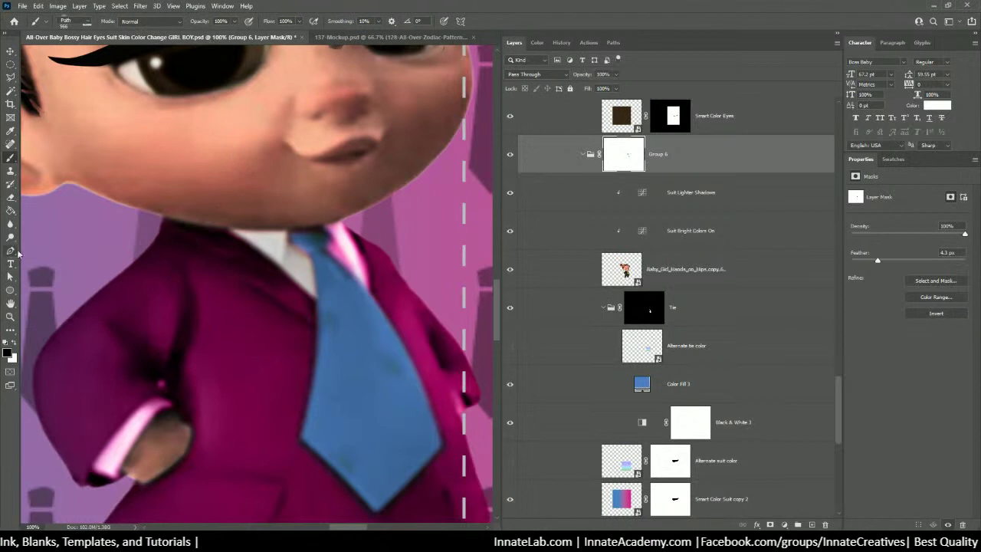
click(332, 228)
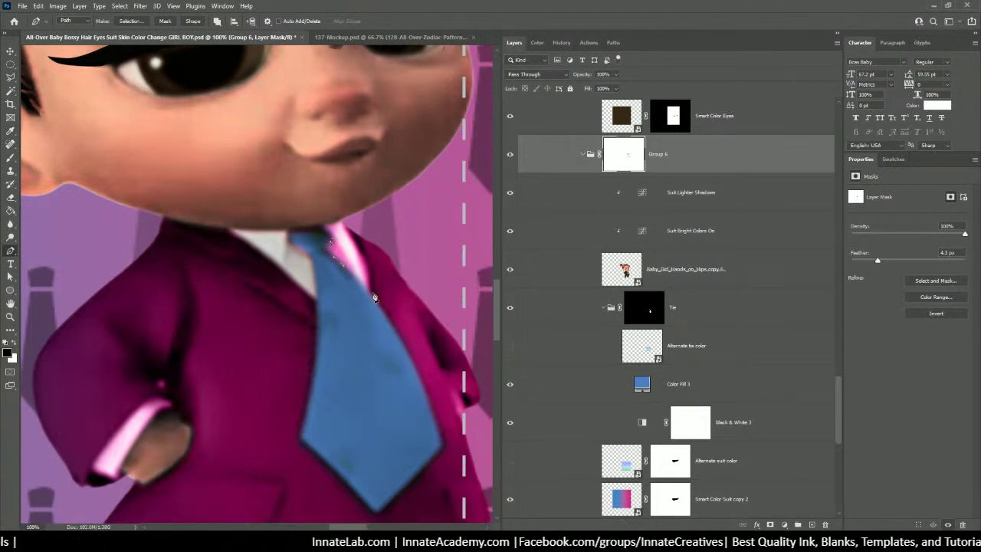
click(364, 260)
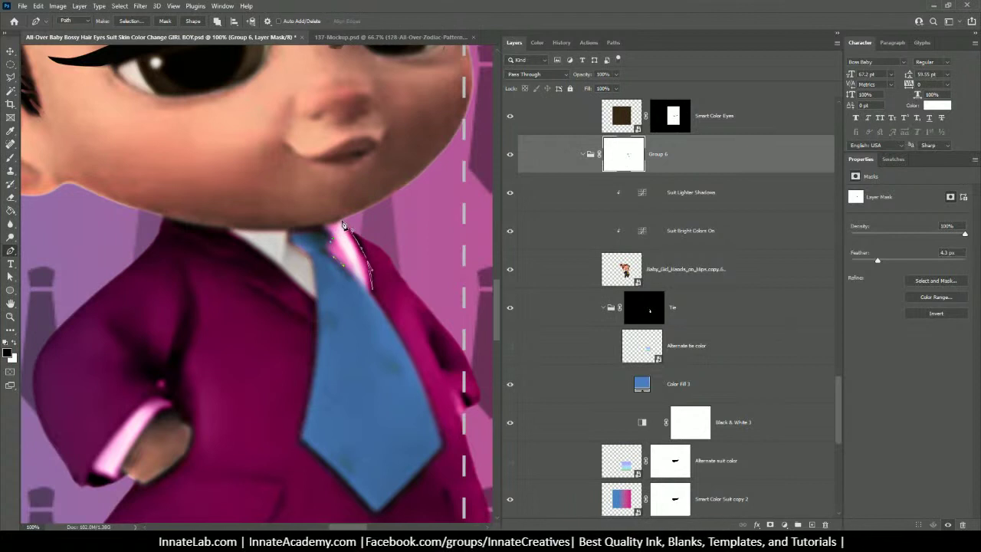
click(131, 21)
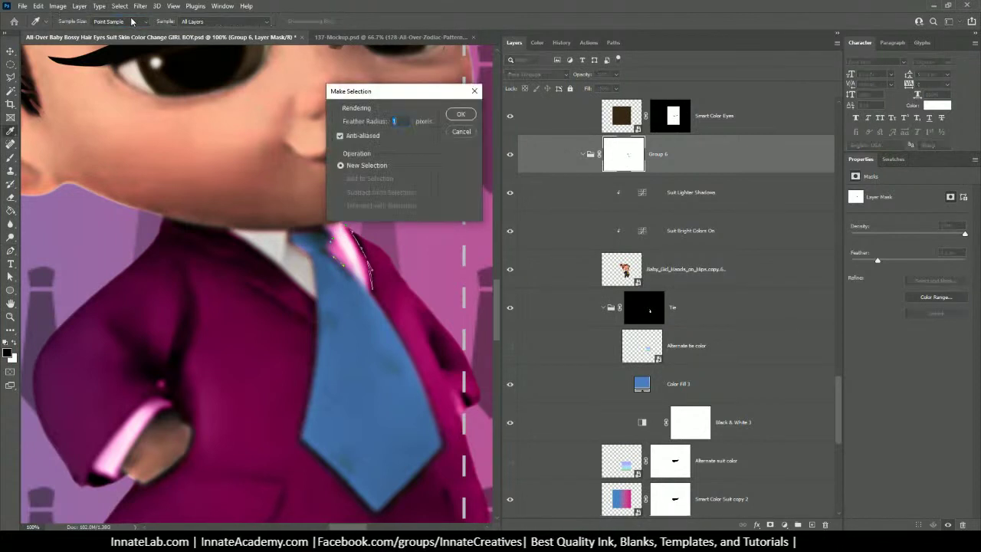
click(462, 114)
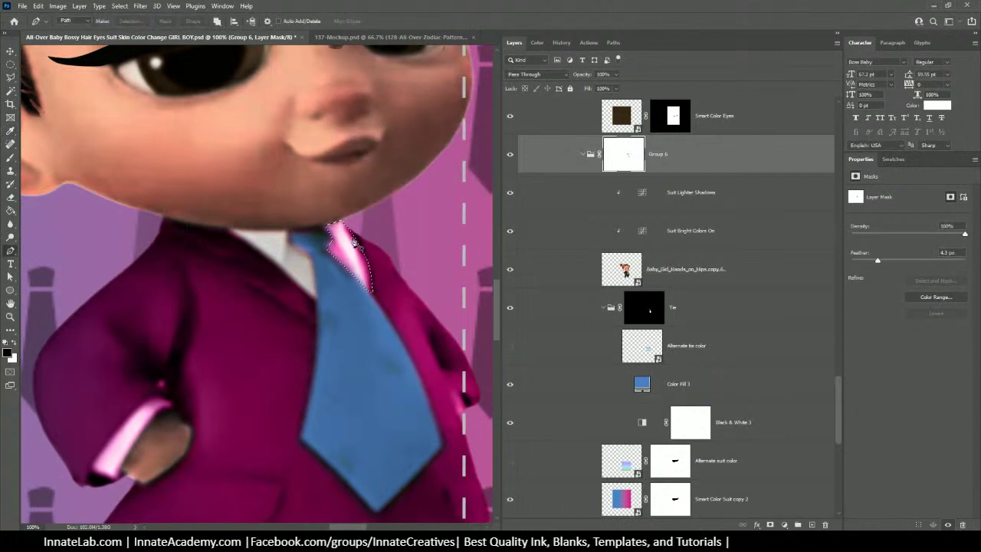
click(10, 156)
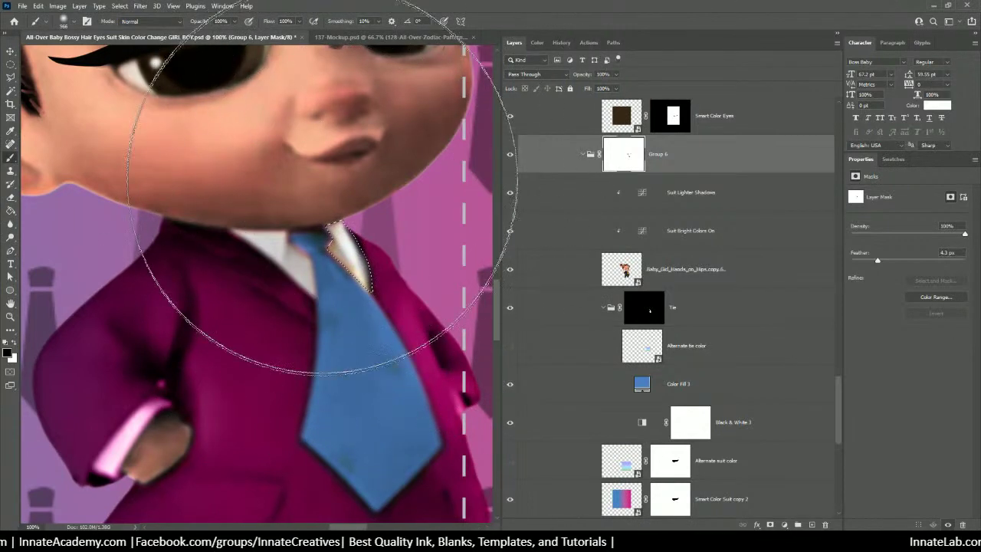
Outline the girl's shirt cuff, make a 1-pixel feathered selection, paint it black on the Group 6 mask, and deselect
key(ctrl+minus)
key(ctrl+minus)
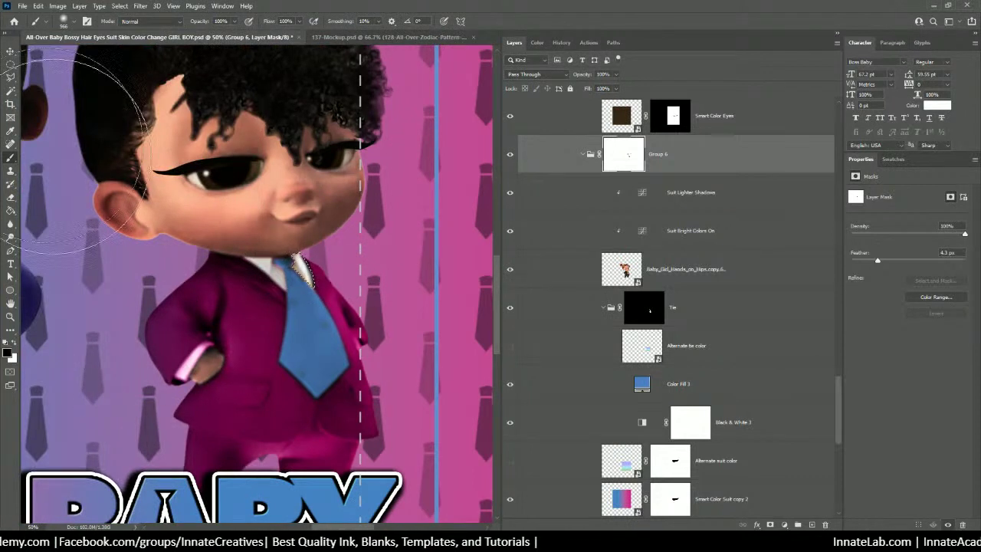
click(10, 251)
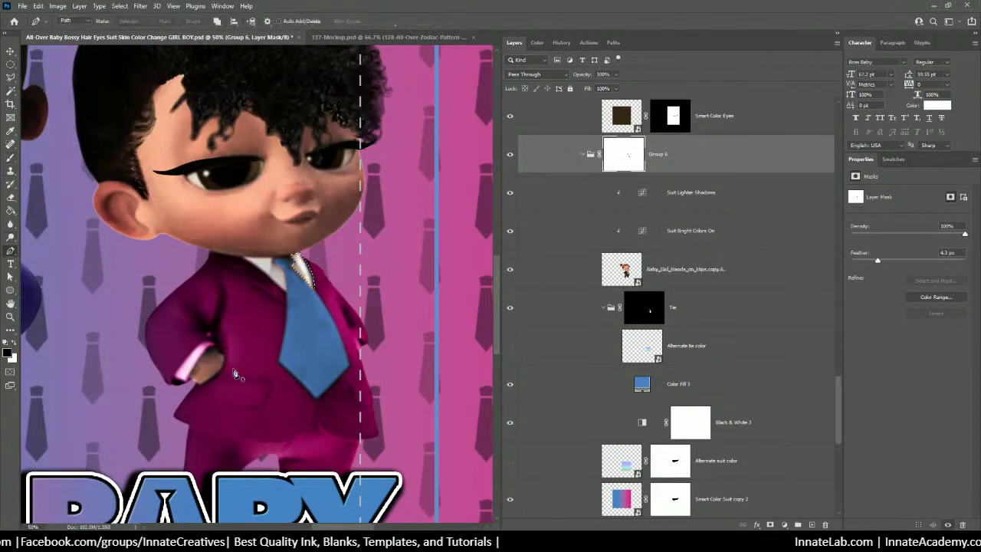
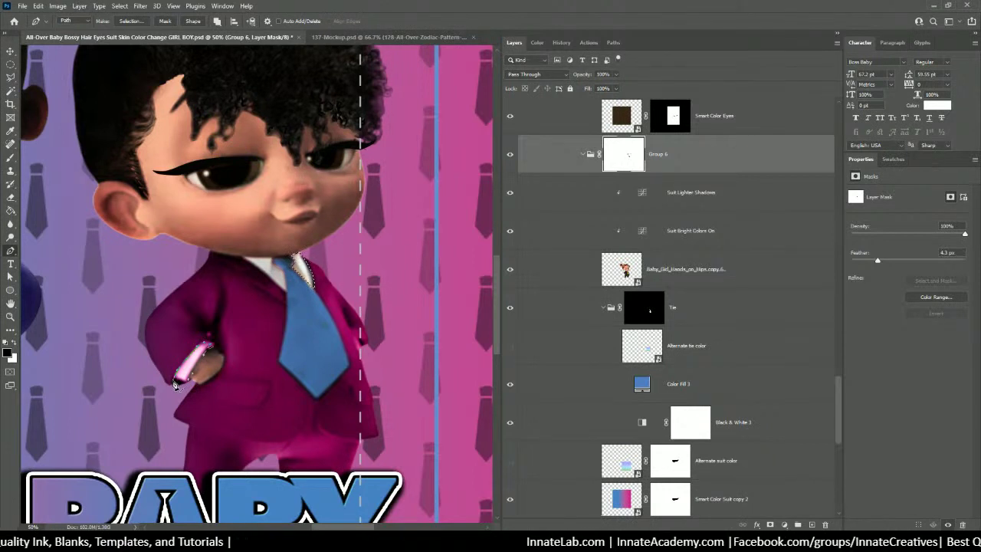
click(132, 23)
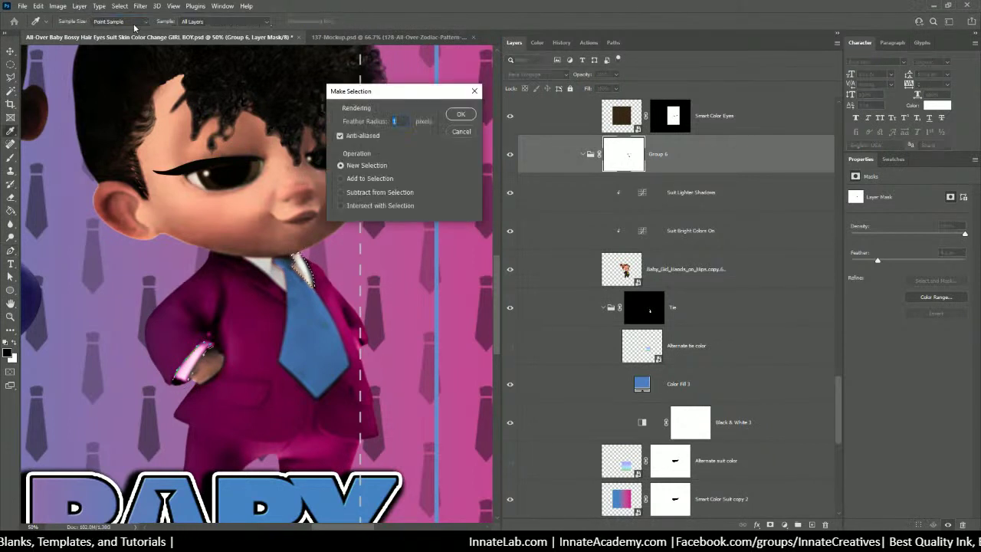
click(459, 115)
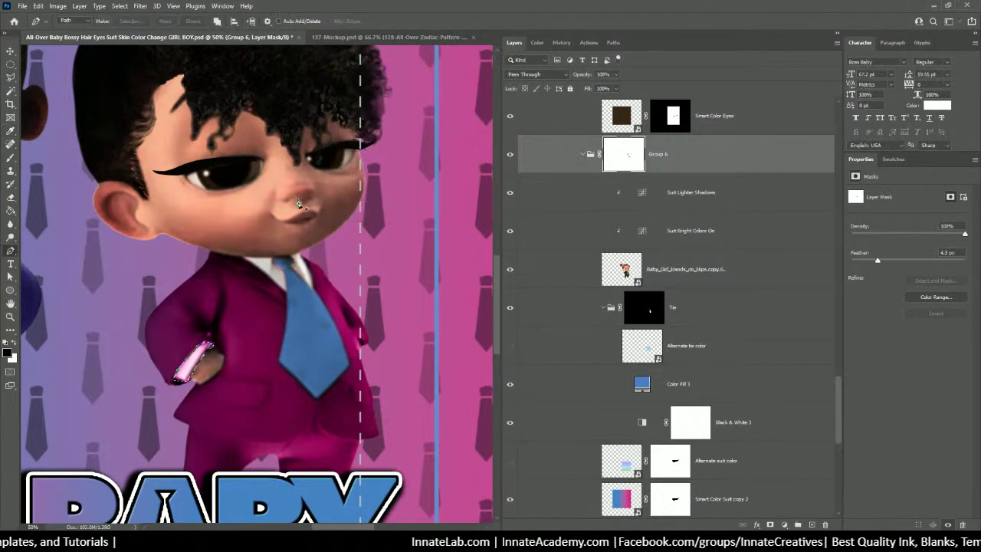
click(9, 157)
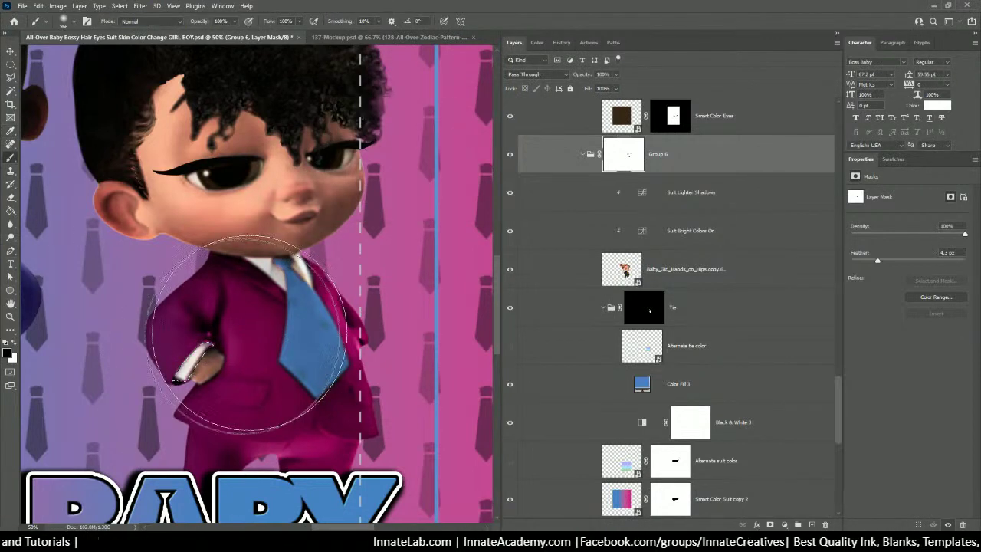
key(ctrl+d)
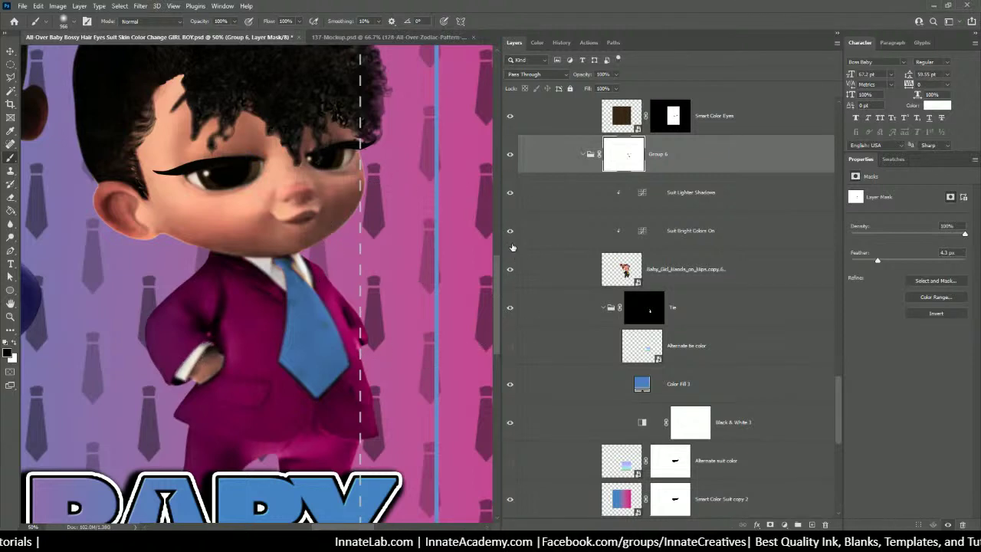
Hide the TurnOFF4Printing layer, save the template, and hide the KeepON4Printing layer
key(ctrl+minus)
key(ctrl+minus)
key(ctrl+minus)
key(ctrl+minus)
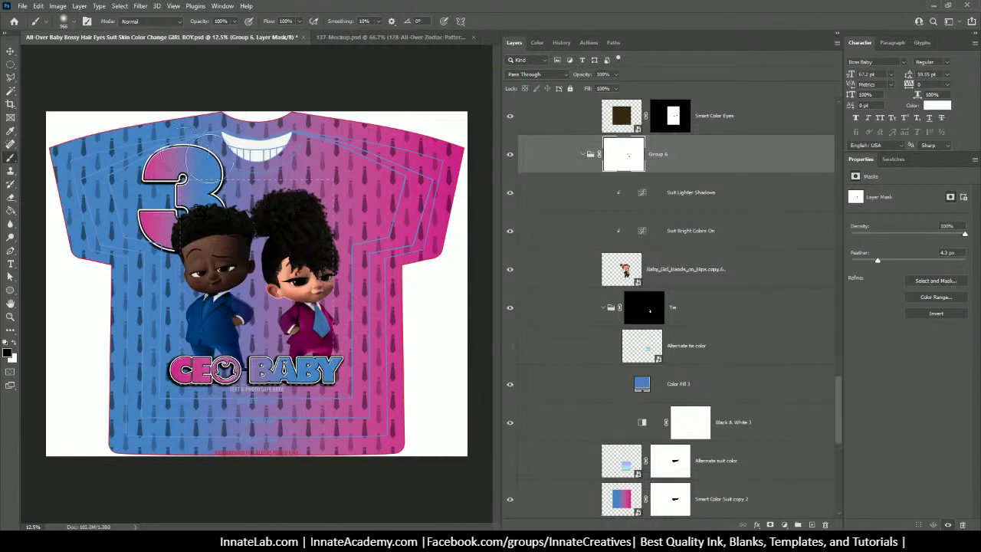
scroll(686, 142, up, 6)
scroll(681, 141, up, 10)
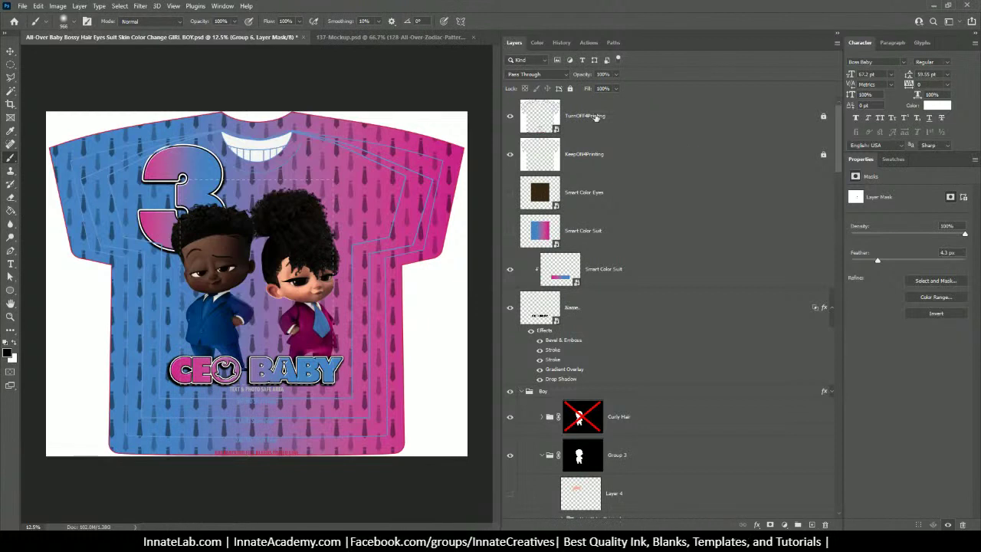
click(509, 116)
key(ctrl+s)
click(510, 155)
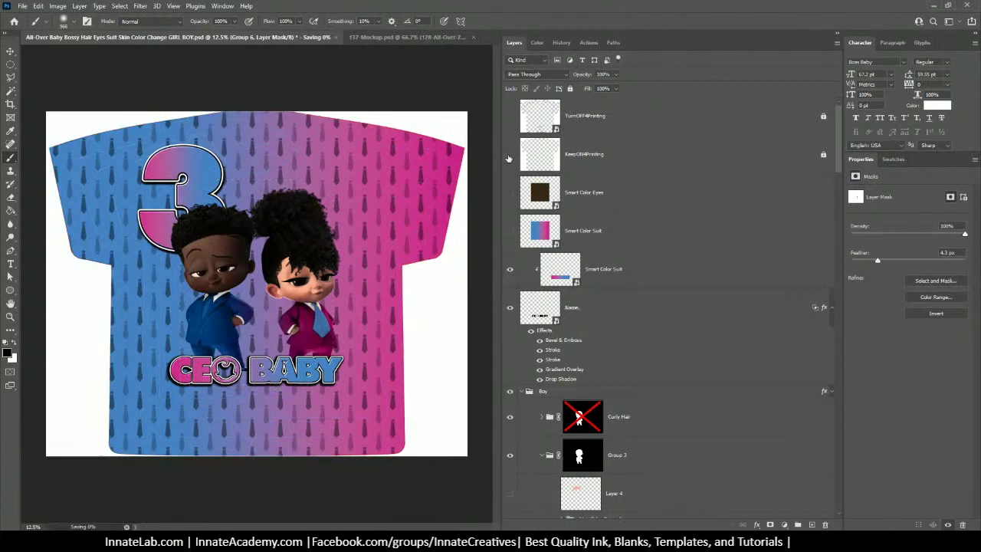
Save a copy of the design as a JPEG under the suggested name in the 137 folder, at quality 12 (Maximum) with Baseline Standard format
click(22, 6)
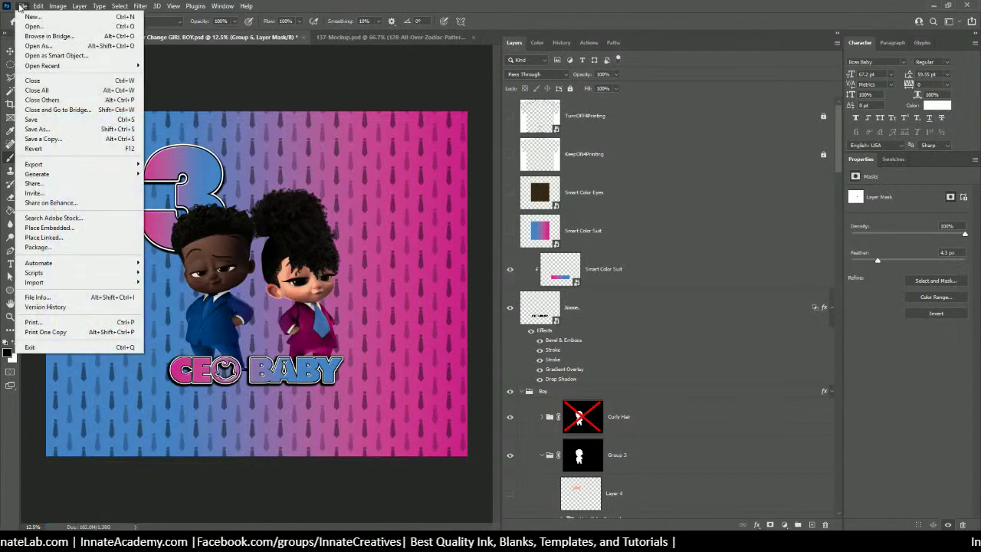
click(40, 139)
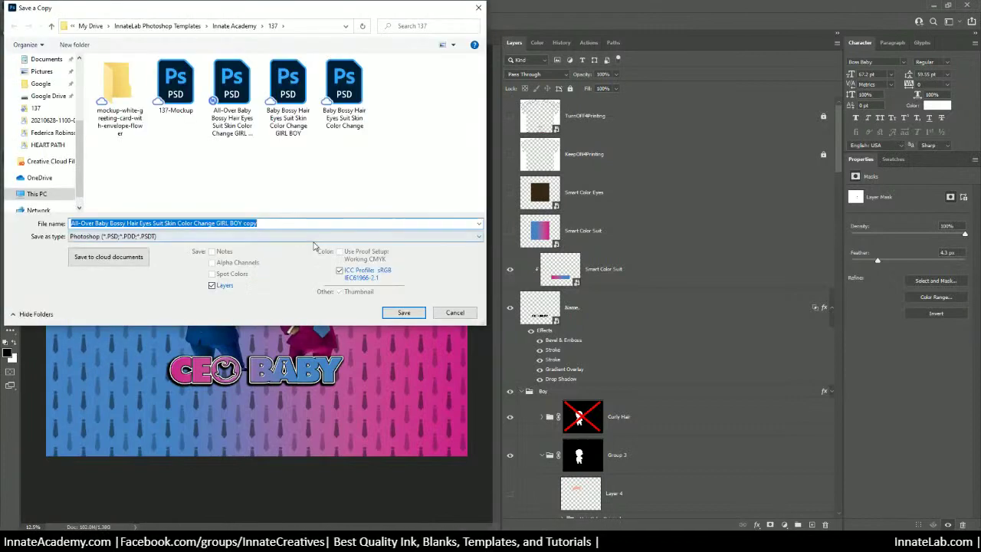
click(314, 245)
key(Escape)
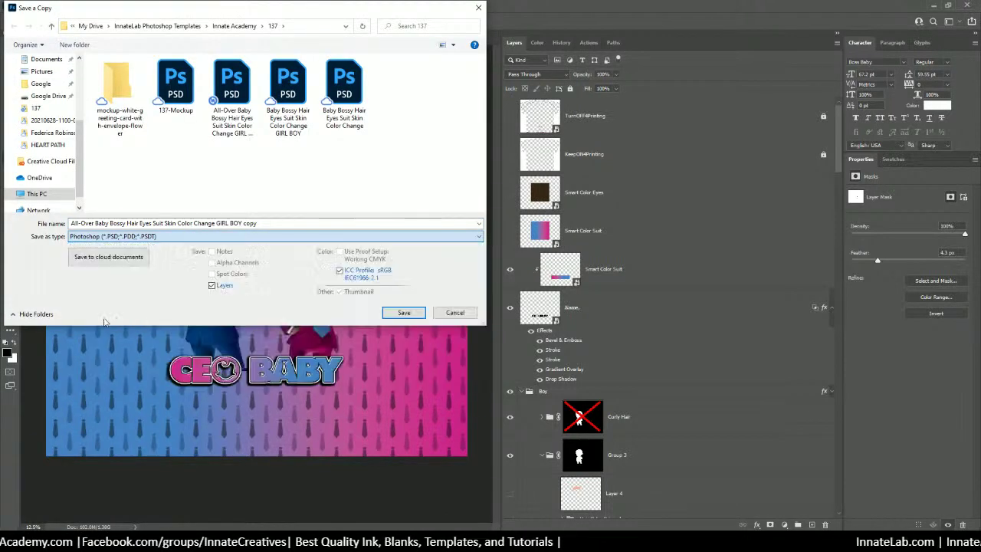
key(j)
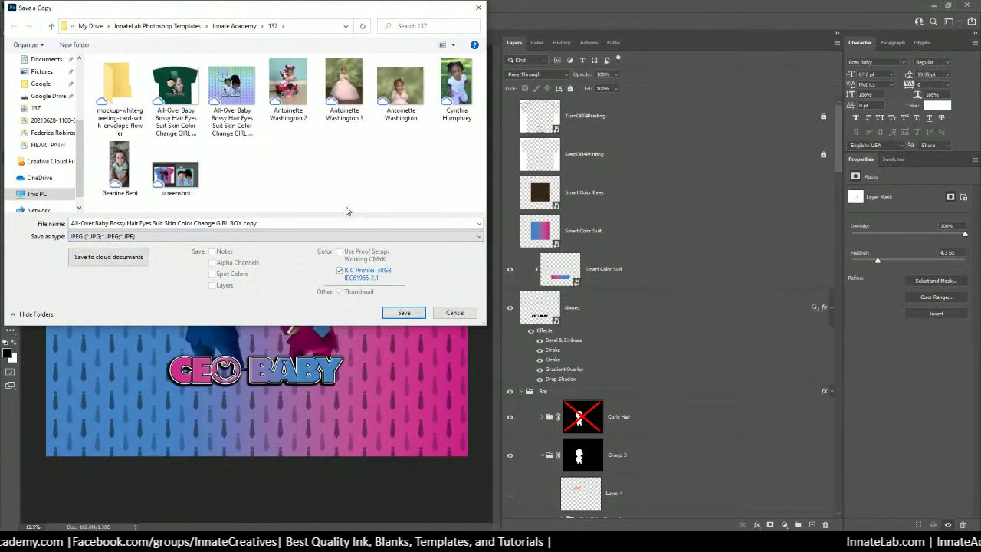
click(419, 313)
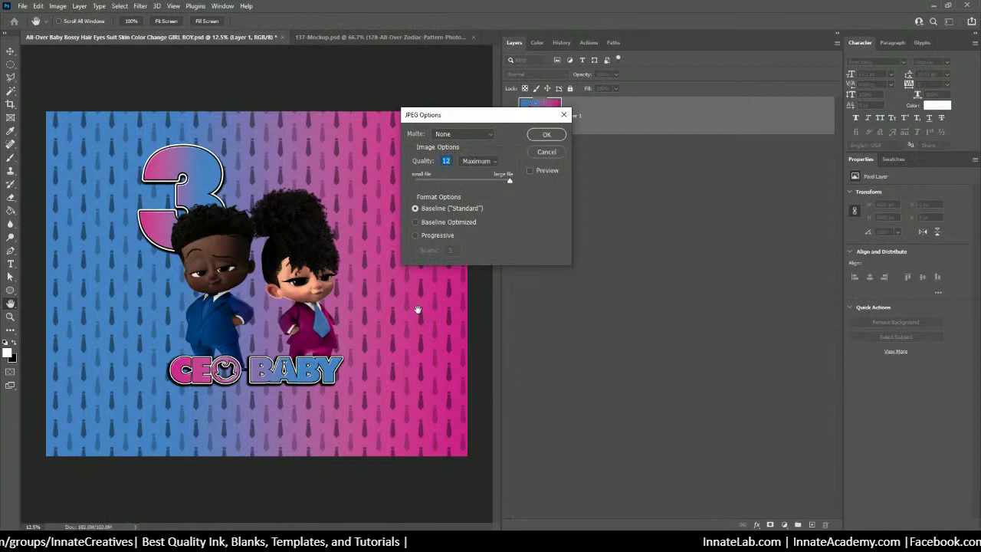
click(549, 135)
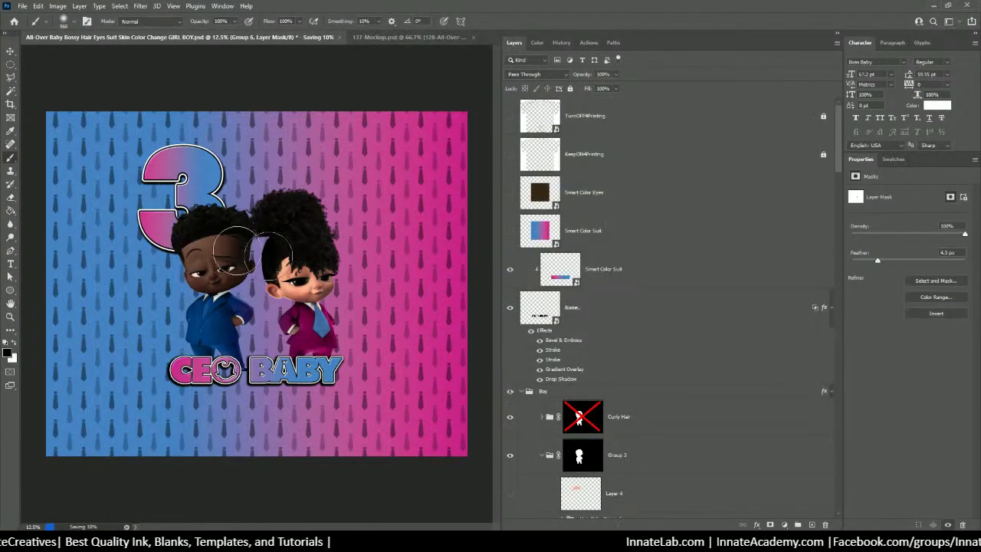
In the 137-Mockup document, move the Invitation group below the bullet points group and above Shirts
click(374, 38)
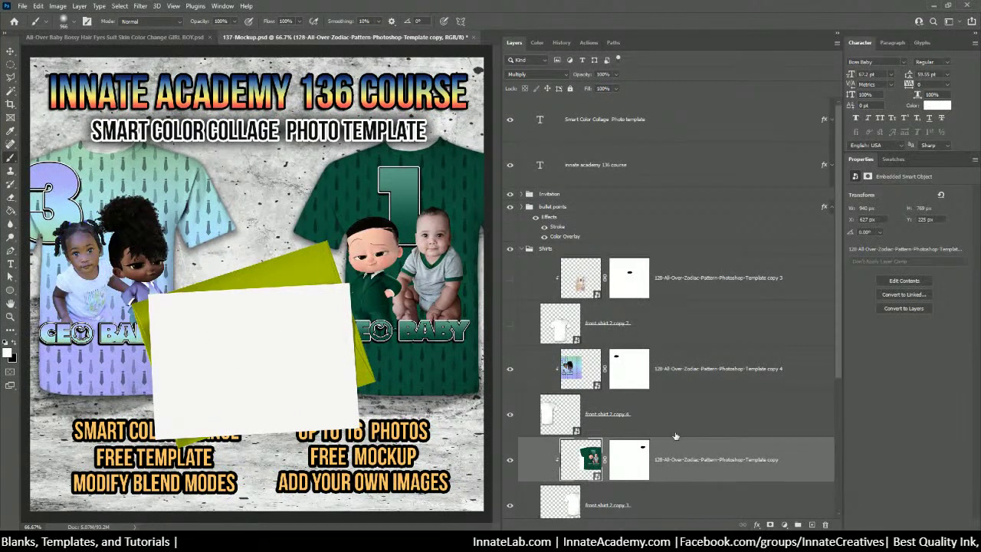
scroll(660, 340, down, 3)
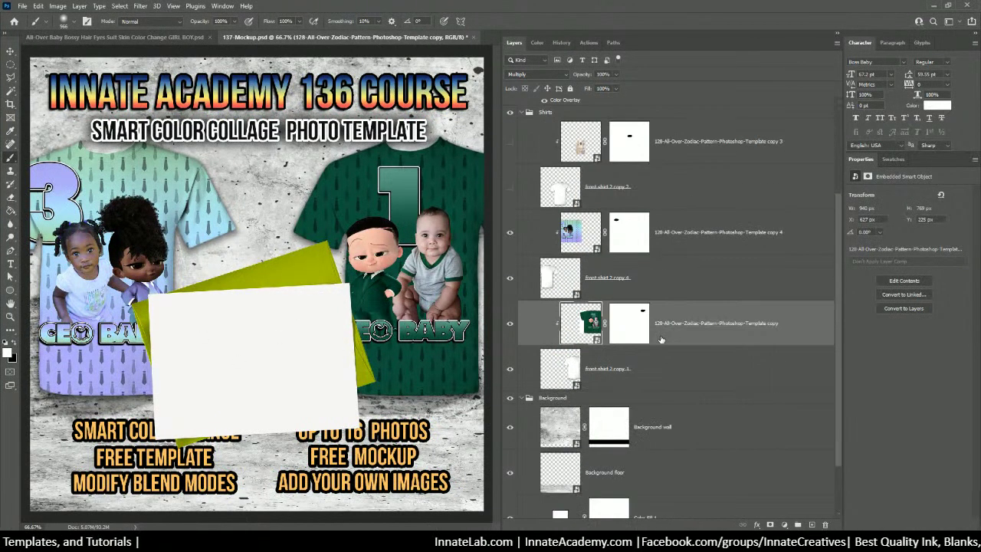
scroll(660, 339, down, 2)
scroll(651, 322, up, 4)
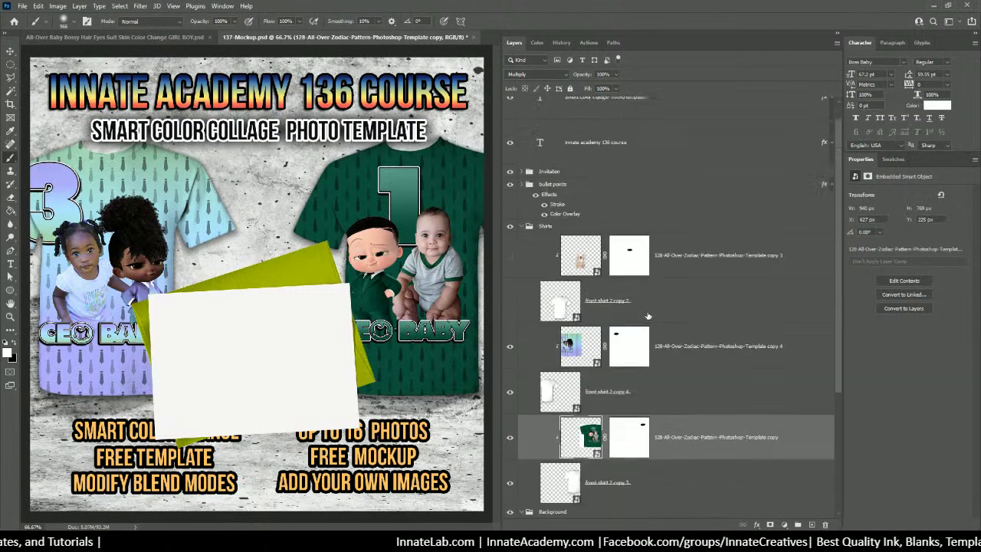
drag(546, 173, 538, 218)
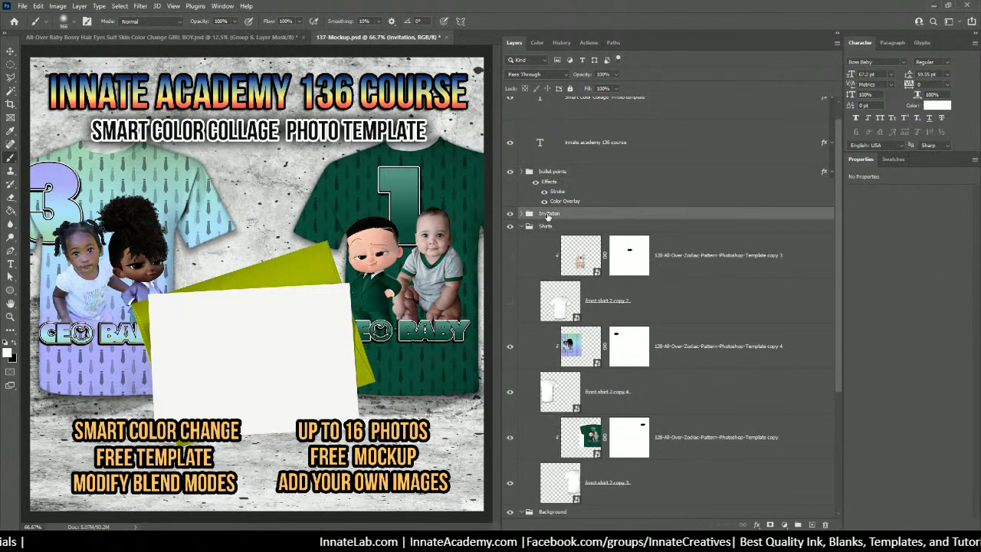
Place the exported boy-and-girl JPEG above Layer 1 in the Invitation group, scaled to about 24.5% and positioned over the white card
click(521, 214)
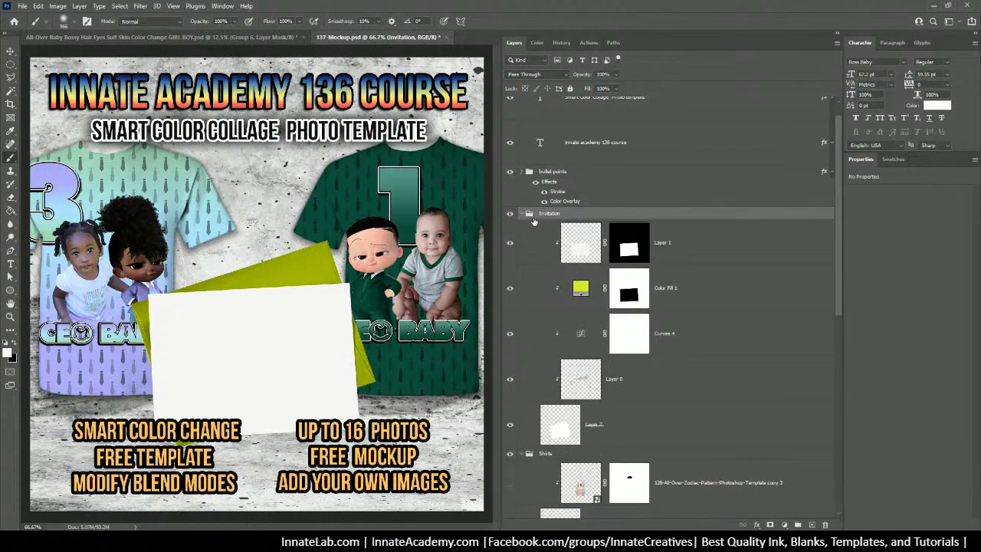
click(572, 247)
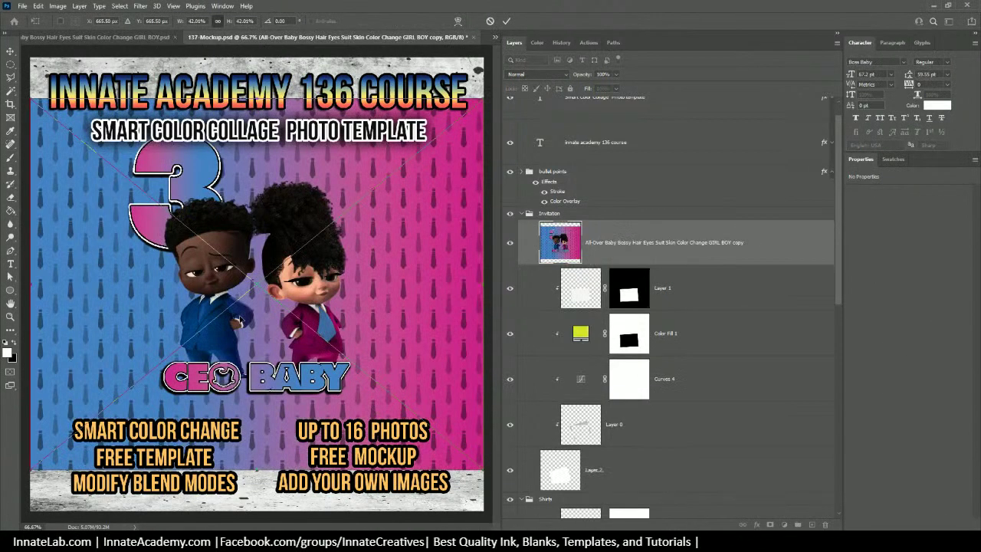
drag(376, 286, 309, 248)
drag(416, 430, 258, 261)
drag(200, 213, 349, 387)
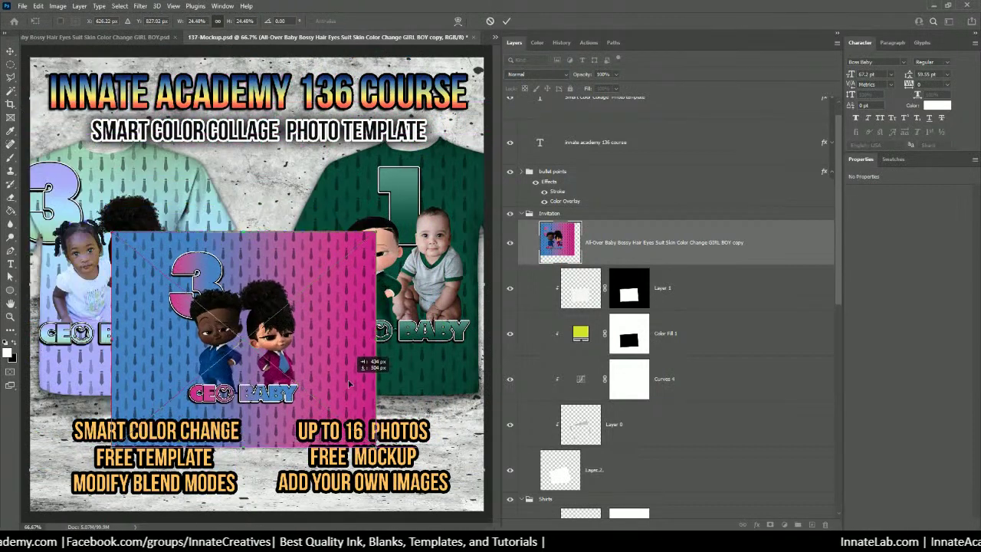
Clip the placed design to the invitation layers and copy the Layer 1 mask onto it
drag(616, 255, 625, 303)
drag(684, 291, 664, 235)
click(626, 295)
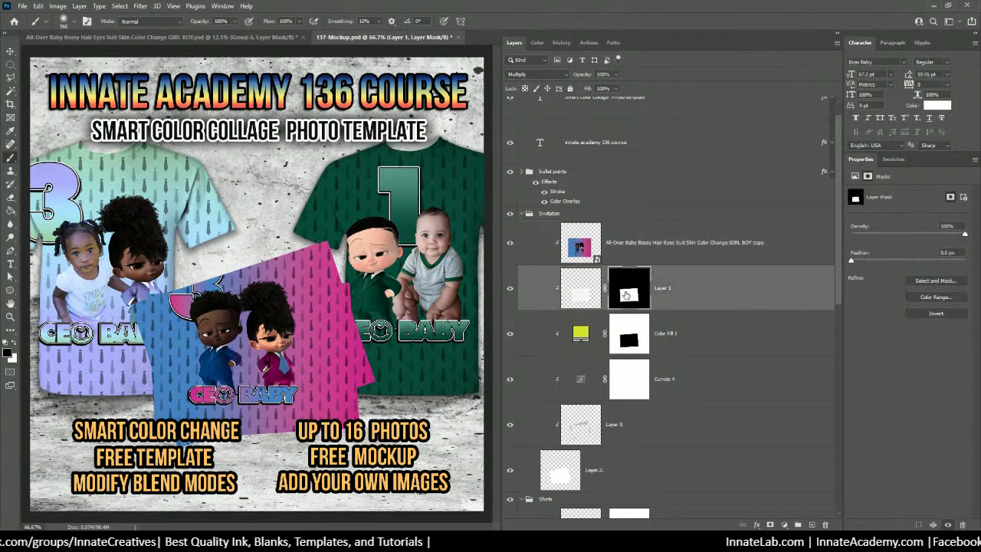
drag(625, 295, 628, 245)
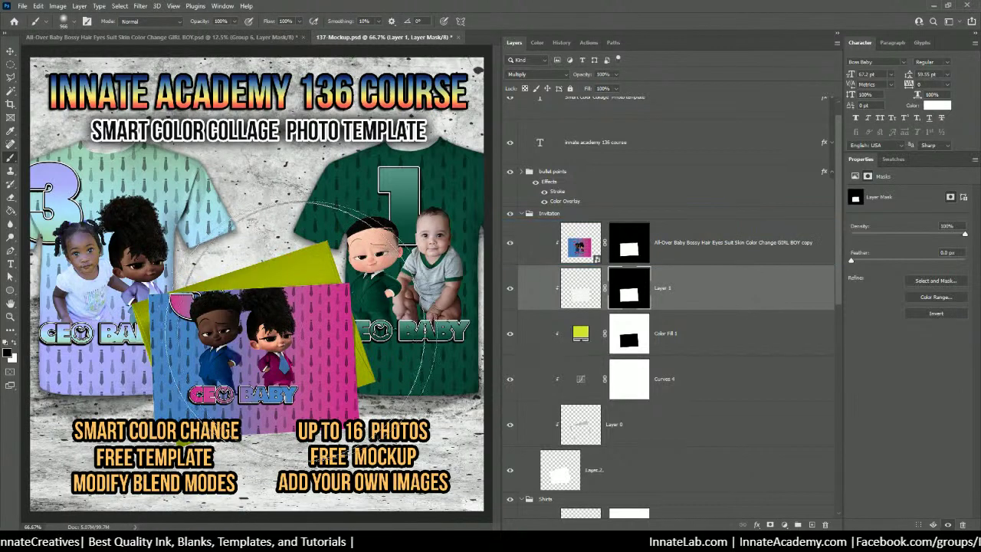
Set the placed boy-and-girl design's blend mode to Multiply
click(579, 247)
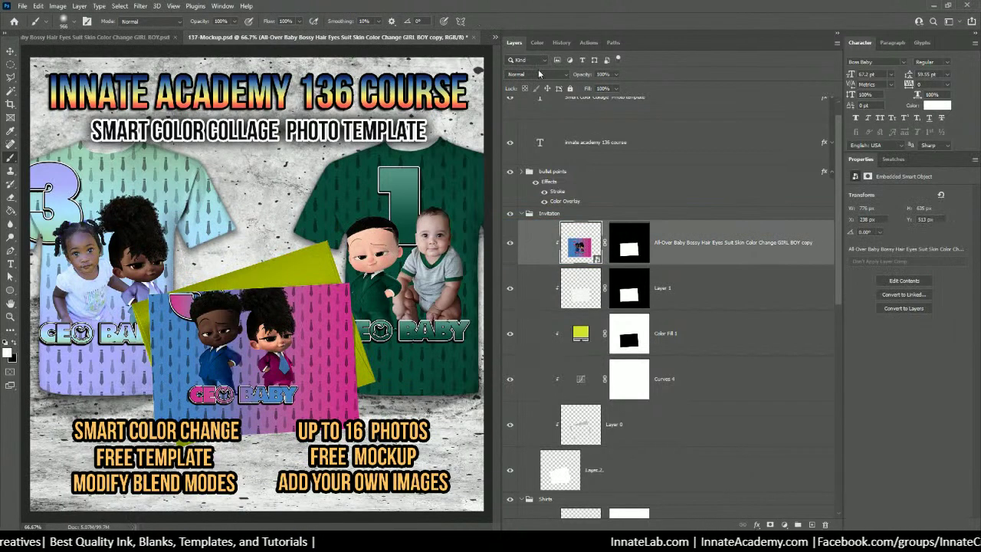
click(538, 74)
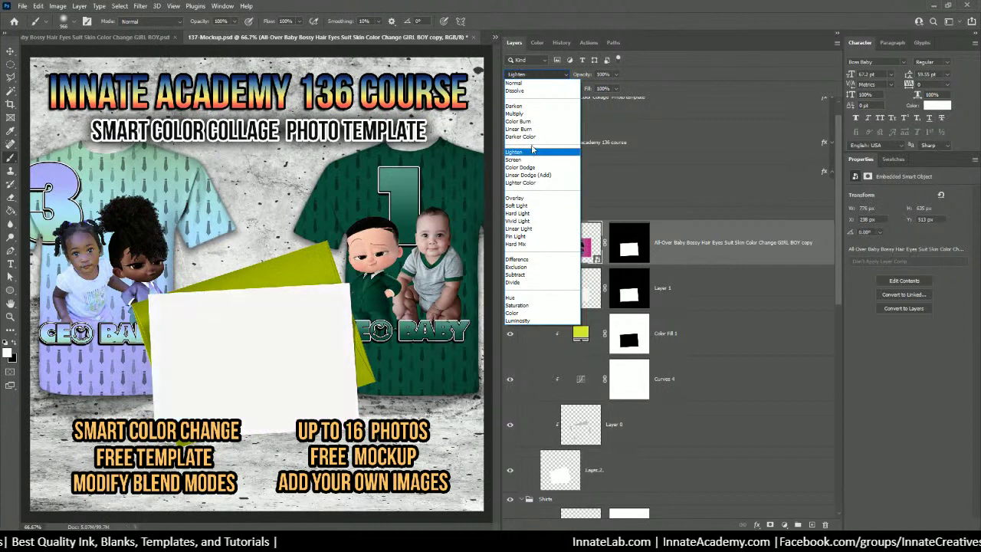
click(515, 114)
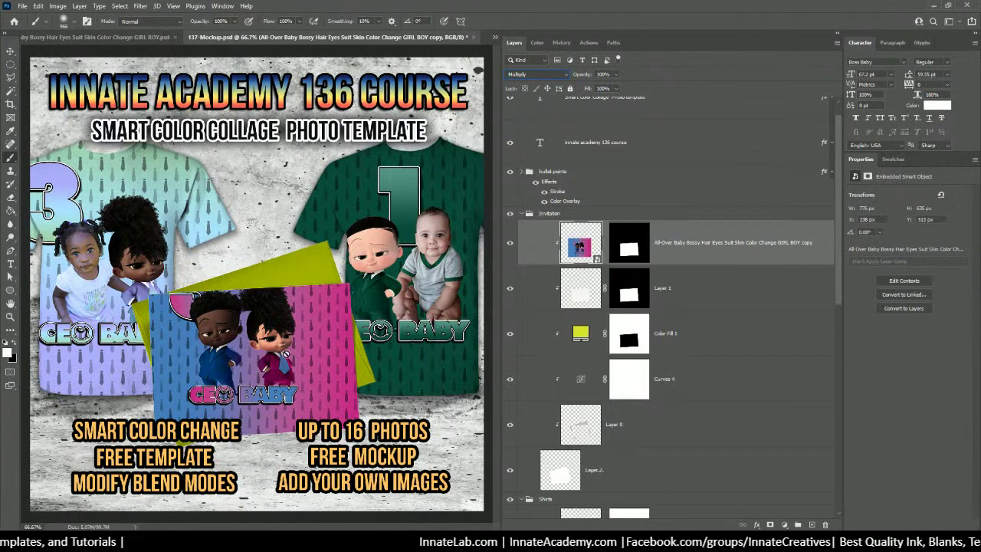
Transform the placed design to fit the tilted card, rotating it about -4.6° and scaling it to about 21.6%
click(10, 50)
key(ctrl)
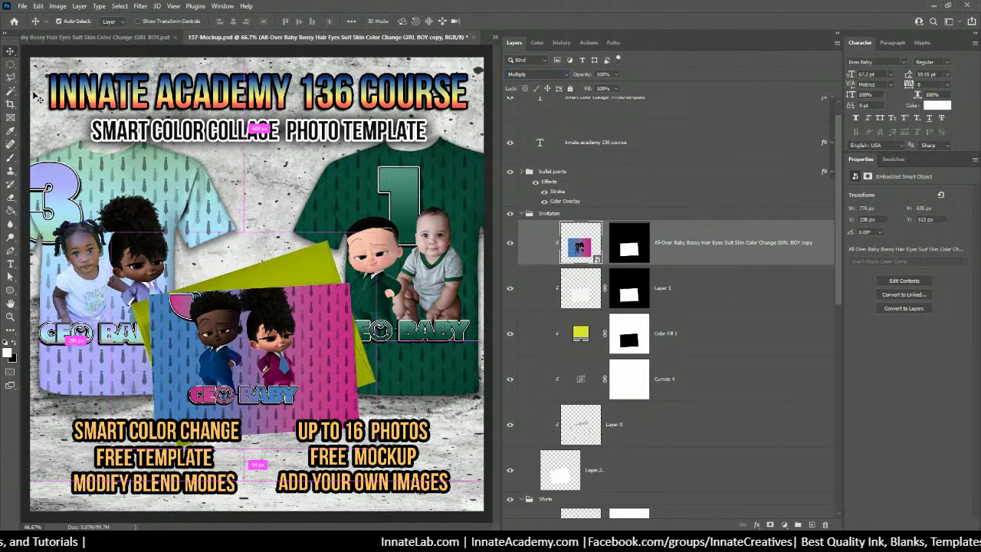
key(ctrl+t)
drag(247, 316, 277, 354)
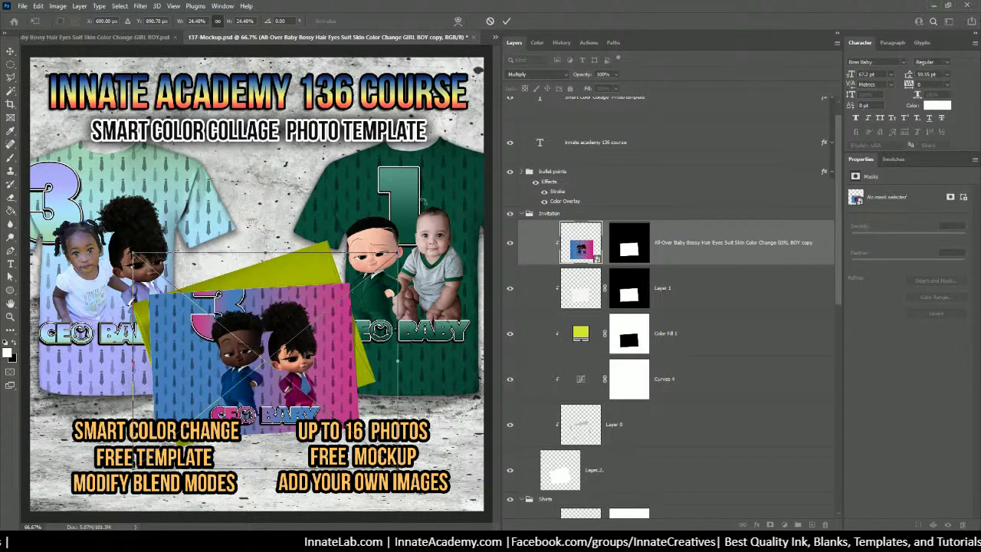
drag(422, 201, 413, 193)
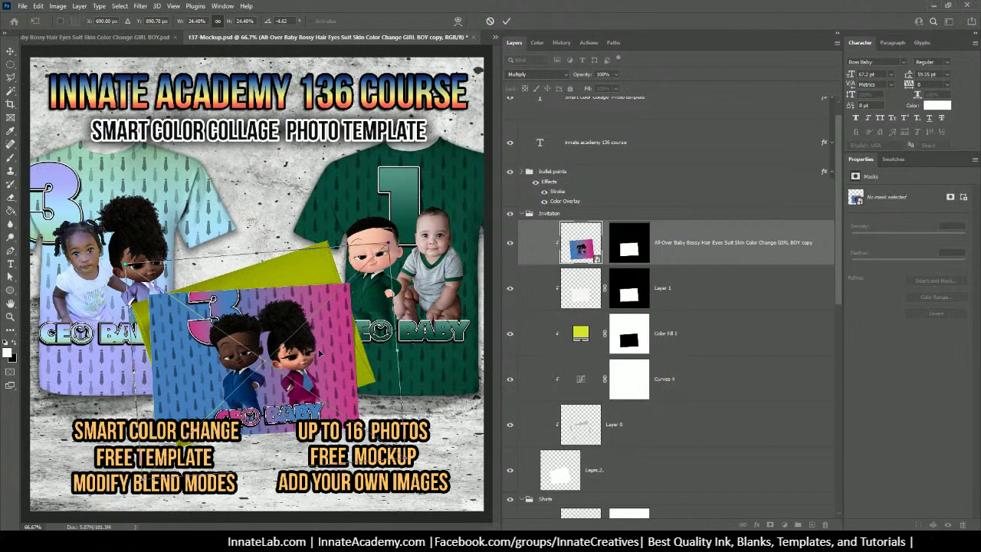
drag(313, 356, 302, 357)
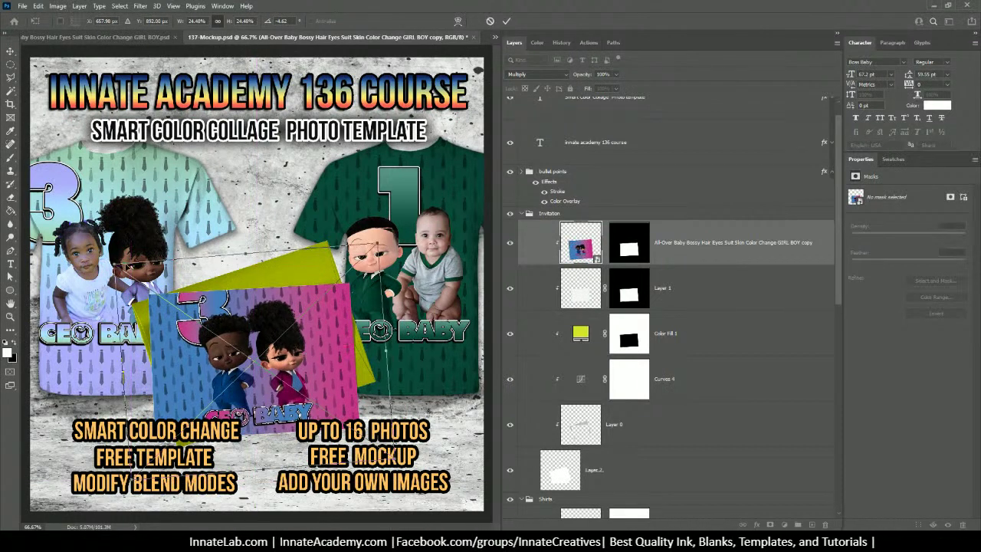
drag(113, 244, 154, 268)
mouse_move(238, 371)
mouse_down()
mouse_move(229, 372)
mouse_move(242, 369)
mouse_move(237, 378)
mouse_up()
drag(305, 373, 294, 361)
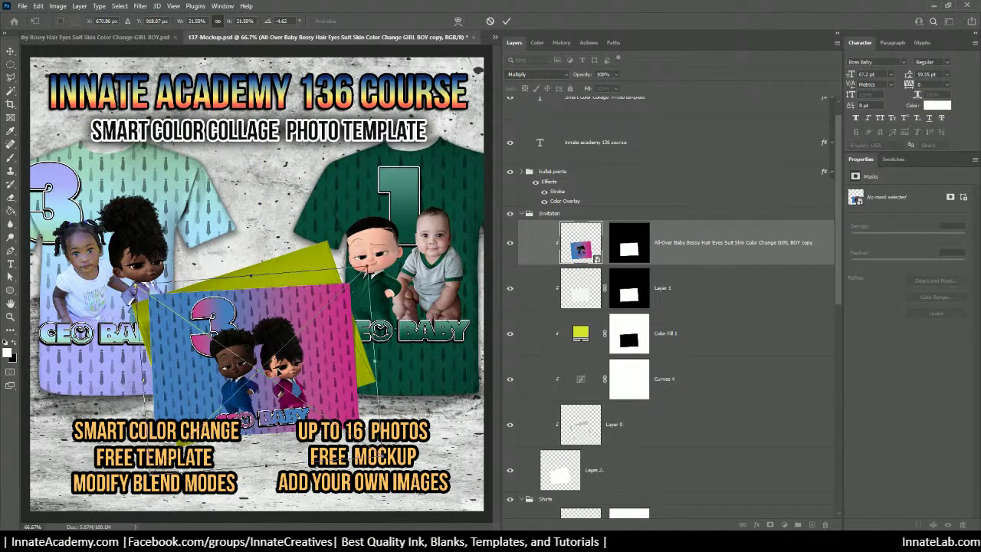
key(Return)
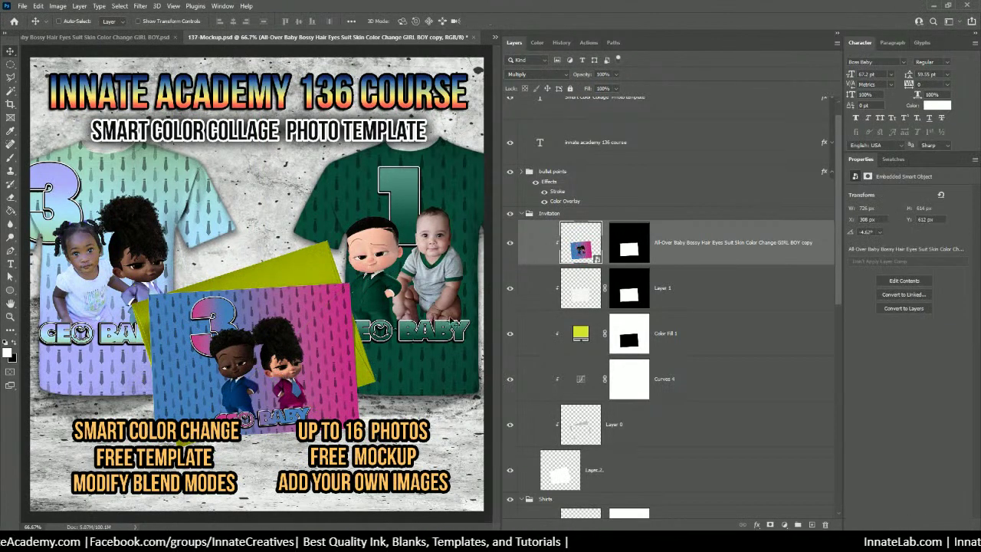
Change the envelope's Color Fill 1 to pink c33d8a, sampled from the invitation artwork
double_click(580, 335)
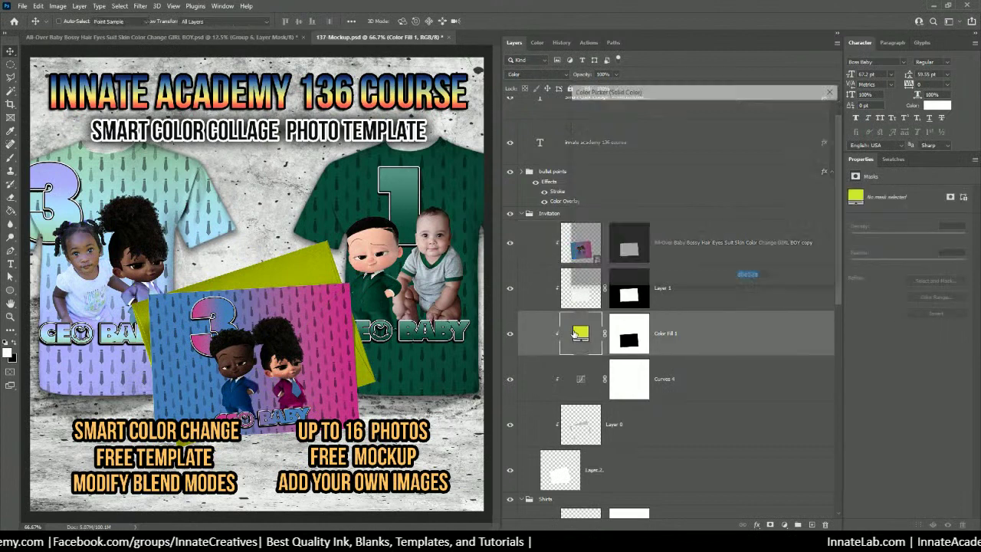
click(331, 329)
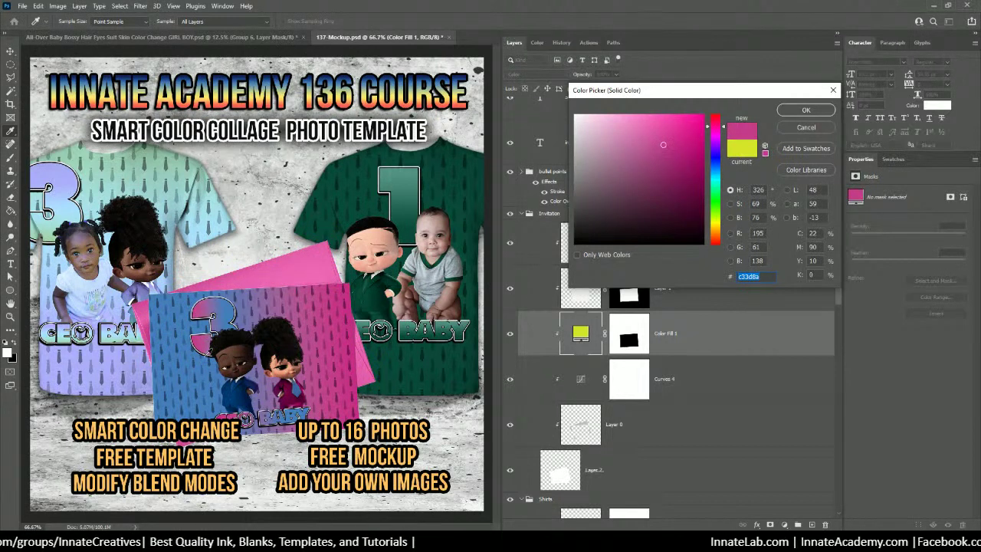
click(806, 110)
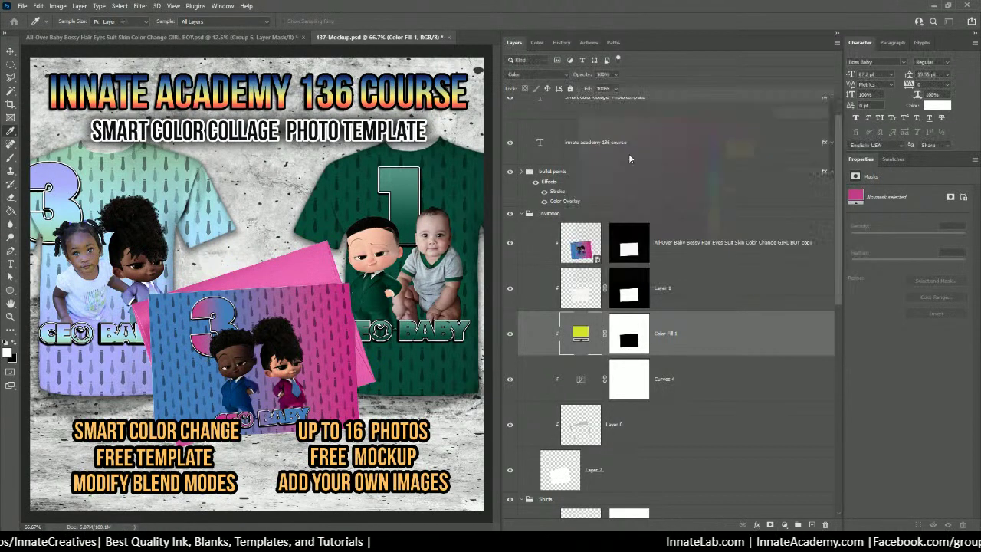
Rename the Color Fill 1 layer as Envelope Color
double_click(664, 334)
text(Gir)
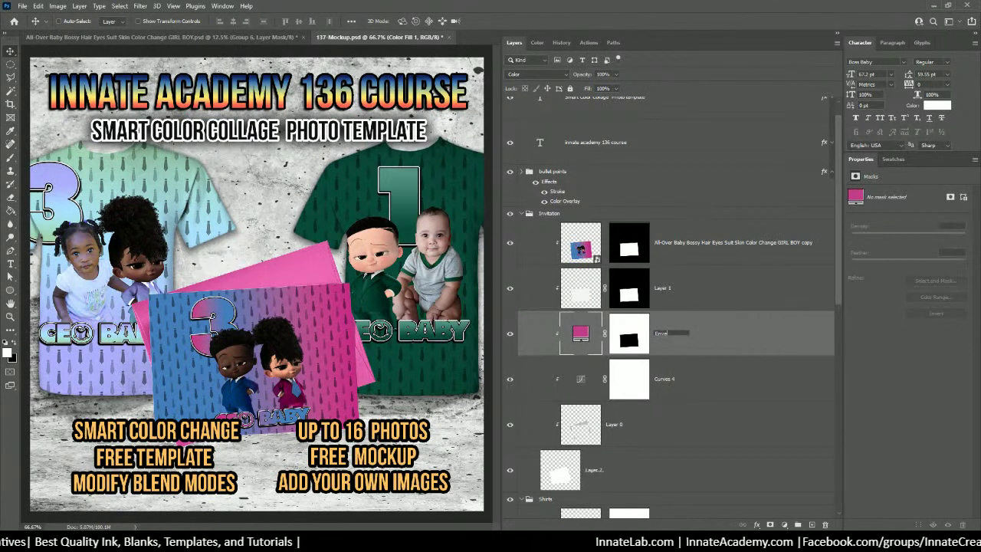
text(elope Color)
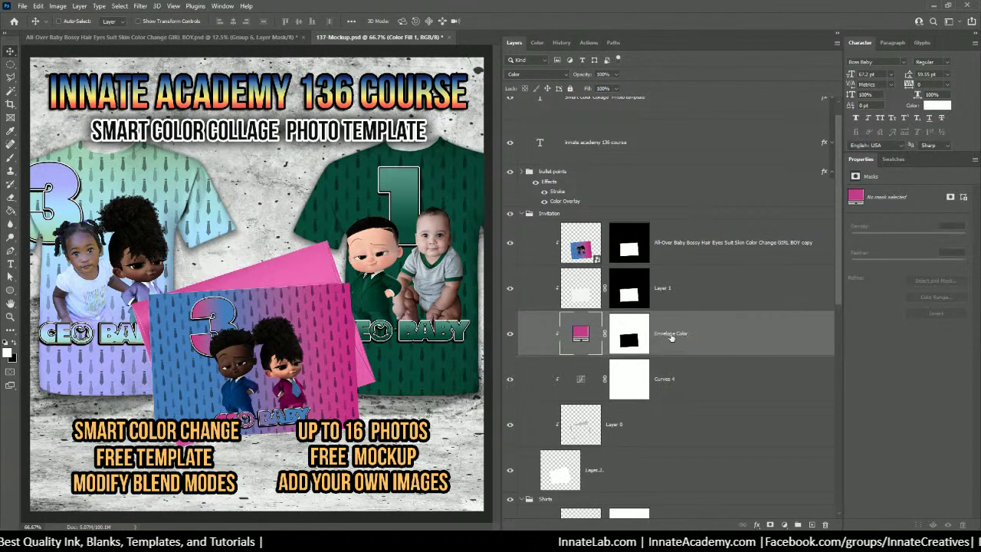
key(Return)
Check the effect of the Curves 4 adjustment in the Invitation group and rename it Midtones-Highlight-Shadow
click(663, 381)
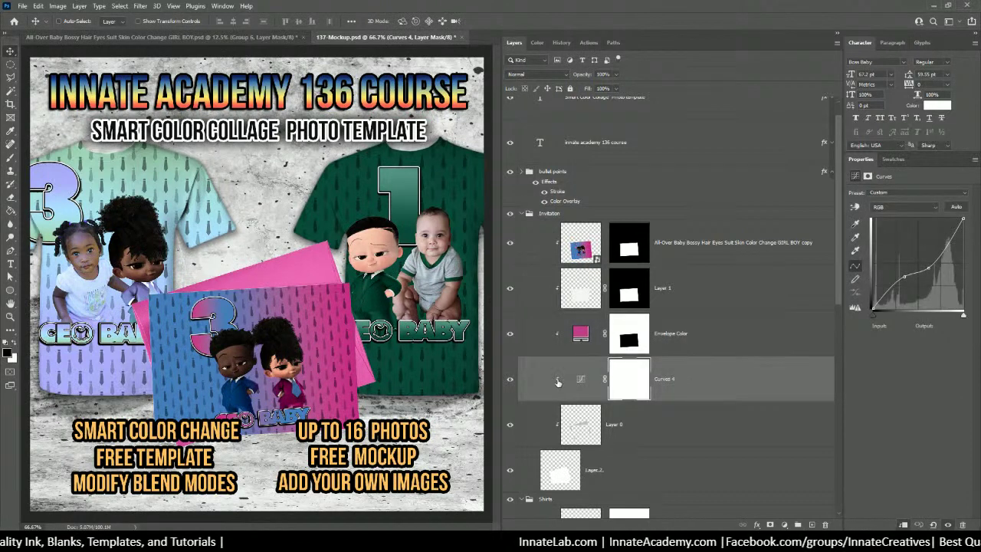
click(510, 380)
click(510, 379)
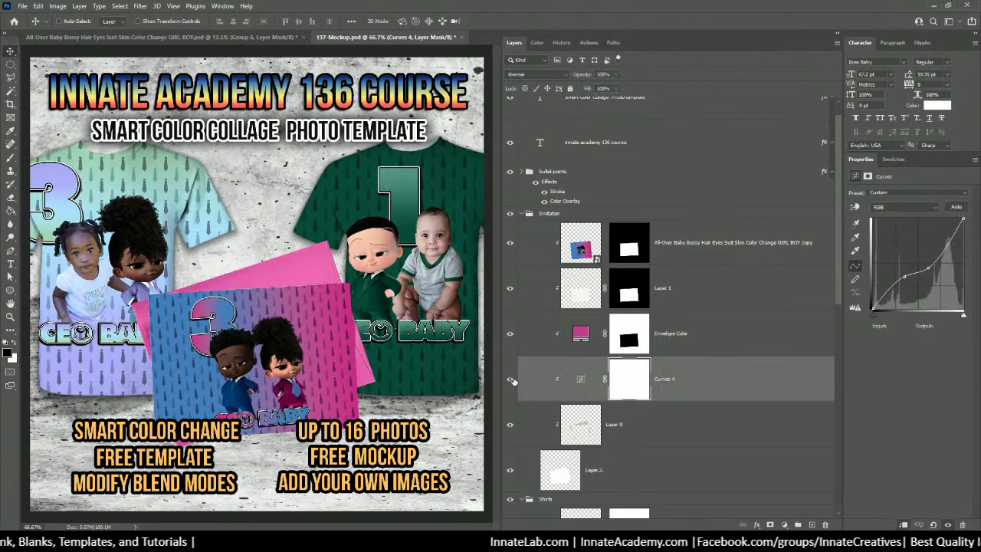
double_click(659, 379)
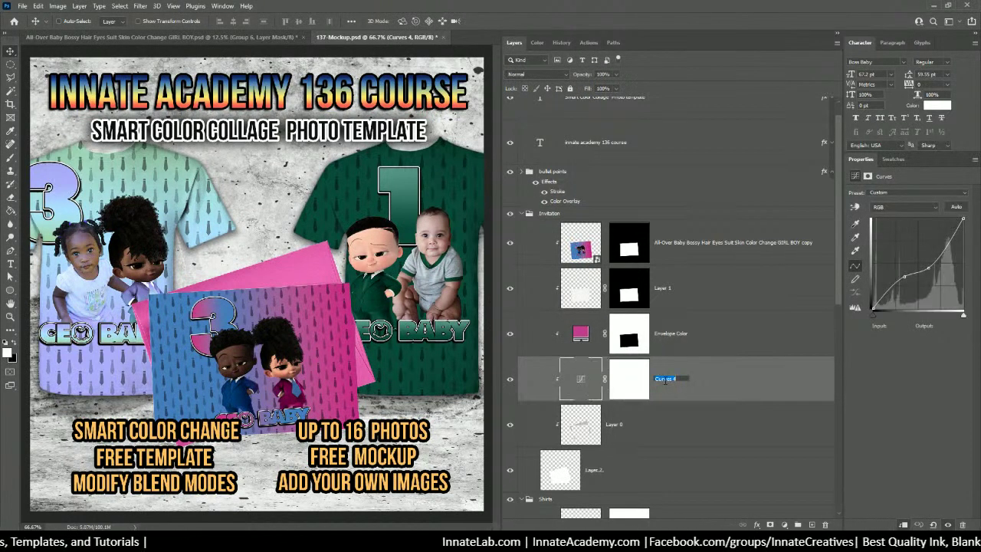
text(Mi)
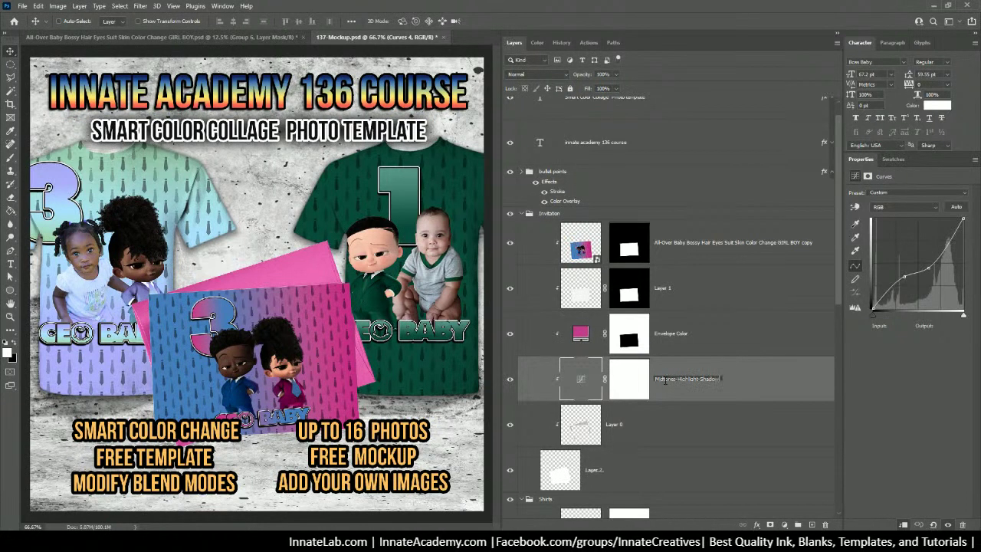
text(dtones-Highlight-Shadow)
key(Return)
Delete Layer 1 from the Invitation group
click(694, 299)
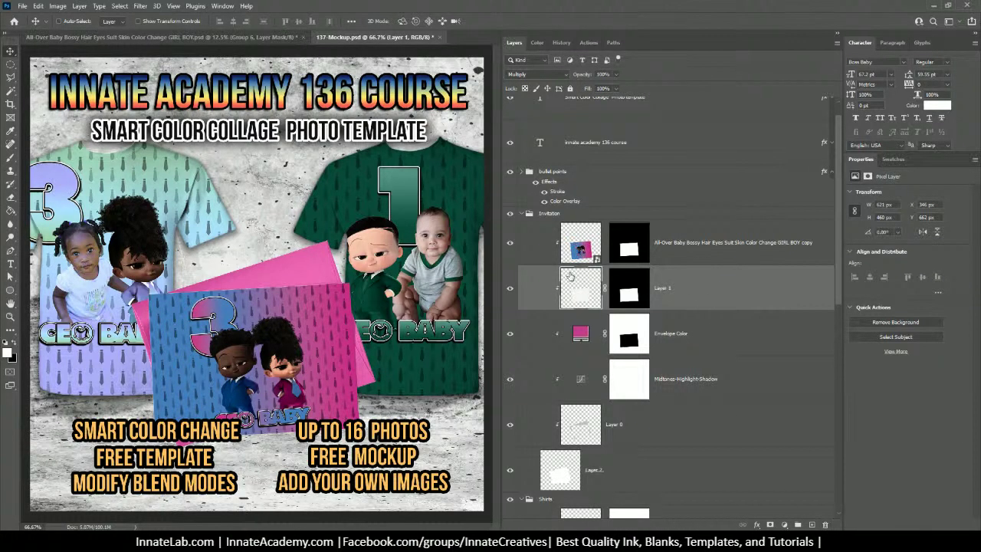
key(Delete)
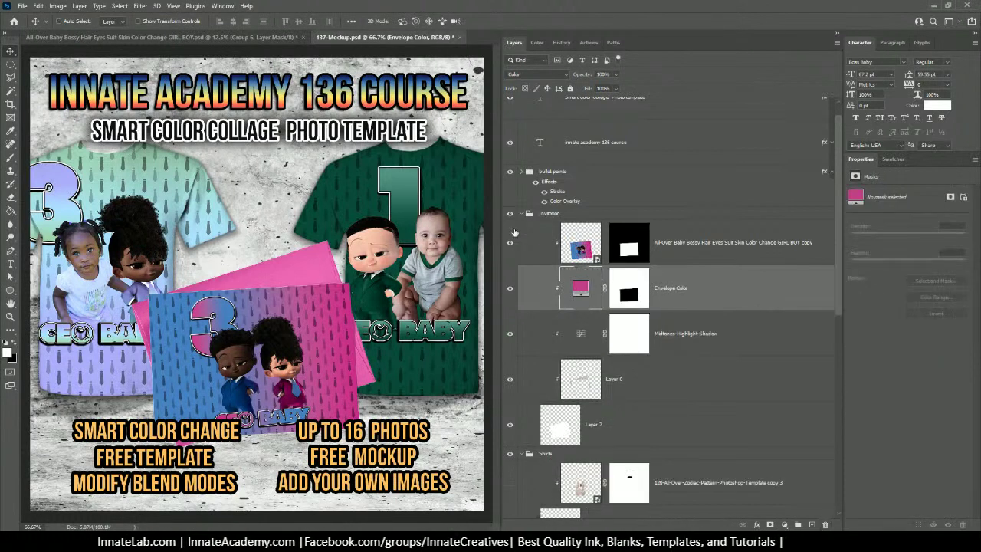
Inspect the smart object contents of the placed boy-and-girl design, and return to the mockup
click(580, 249)
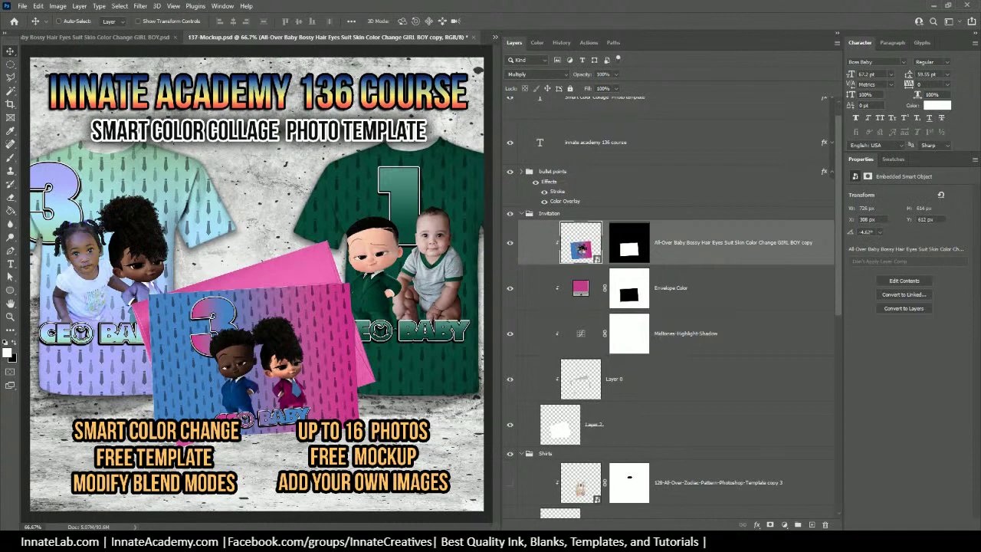
double_click(580, 248)
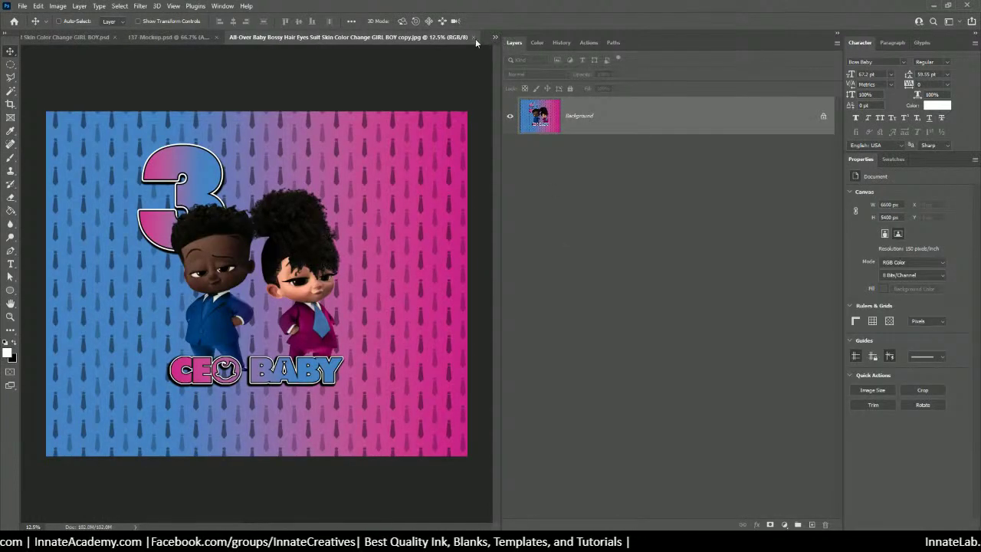
click(473, 37)
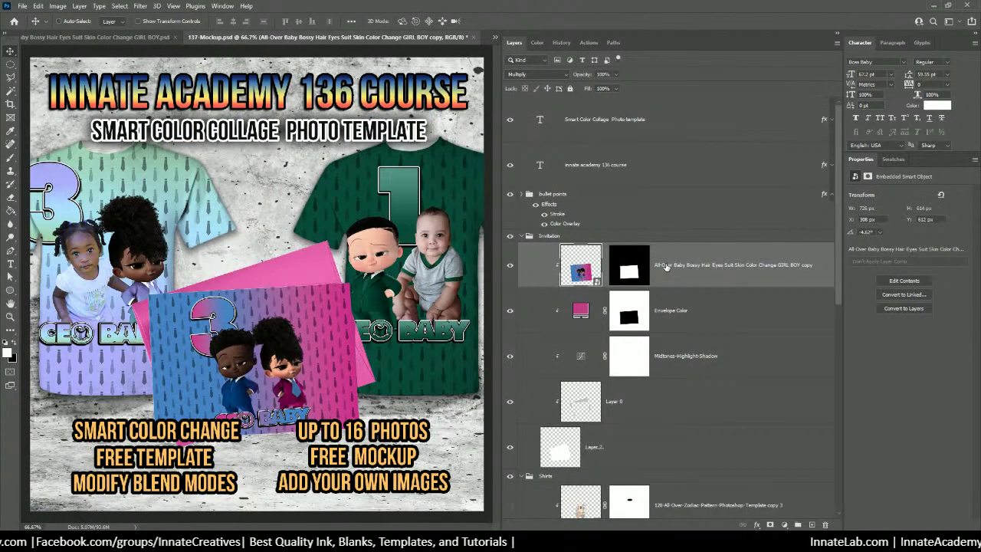
Add a drop shadow to the placed card design with about 45% opacity, 4 px distance, 10% spread and 13 px size
click(757, 525)
click(766, 521)
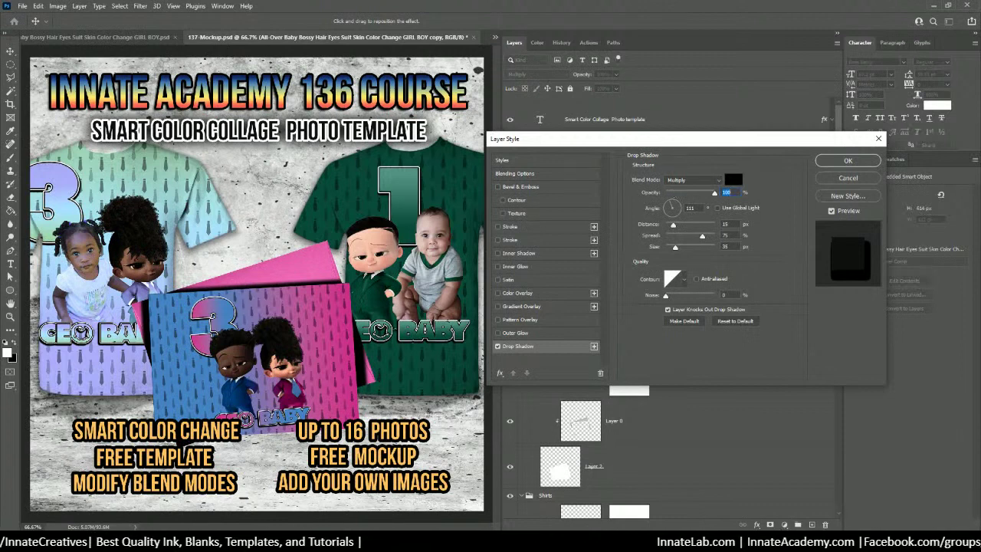
drag(700, 236, 673, 249)
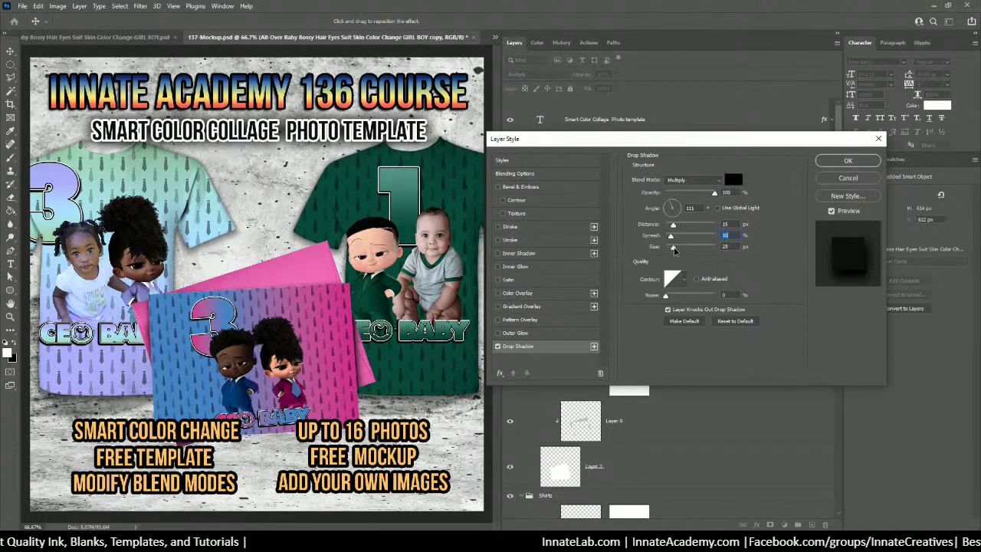
drag(672, 249, 671, 249)
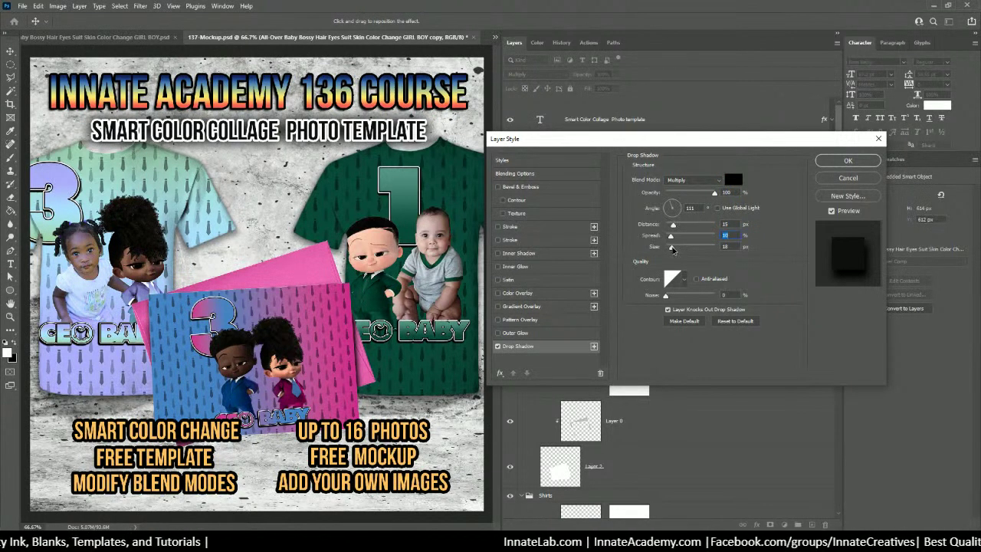
click(671, 248)
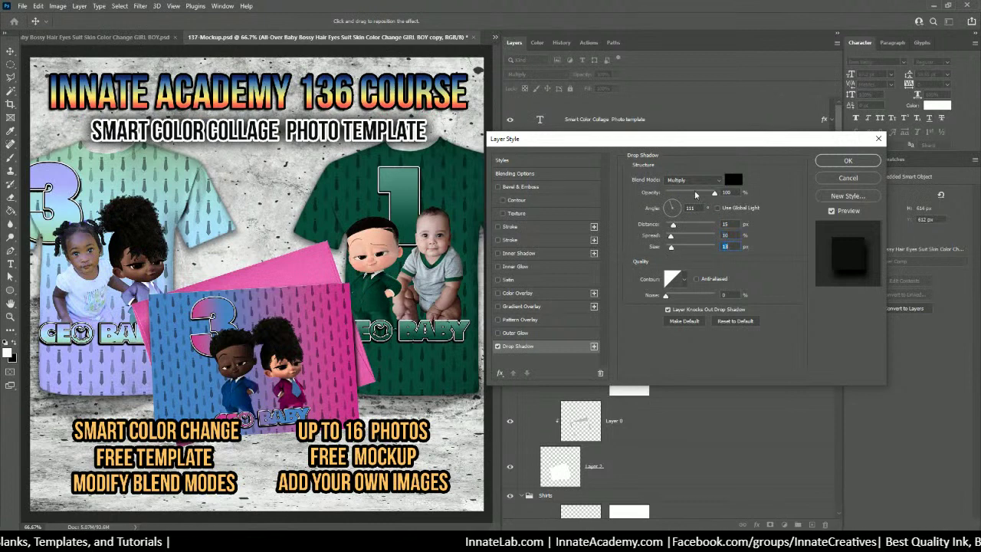
drag(672, 225, 669, 226)
drag(714, 192, 689, 194)
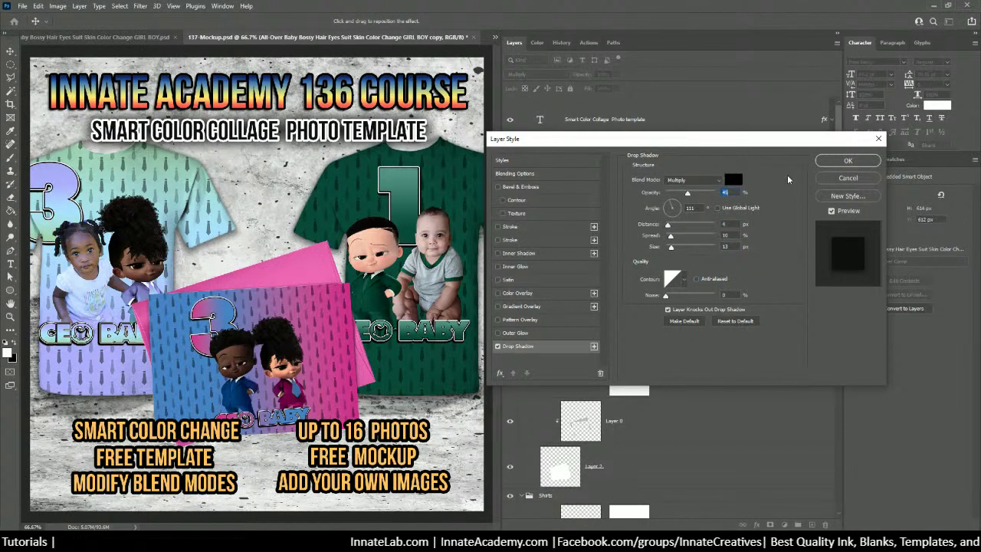
click(827, 162)
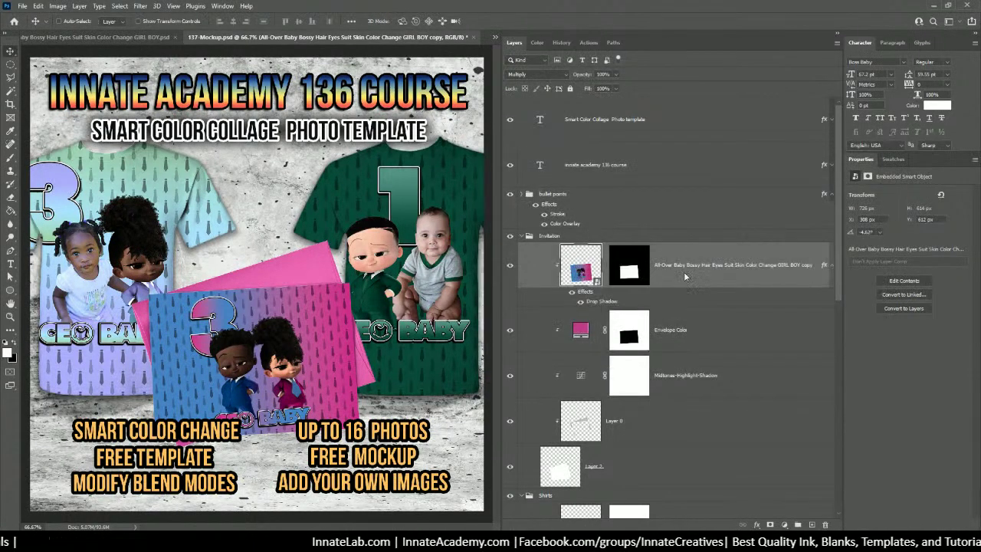
Copy the card design's layer style onto Layer 2 at the base of the Invitation group and set Layer 2's blend mode to Normal
right_click(683, 274)
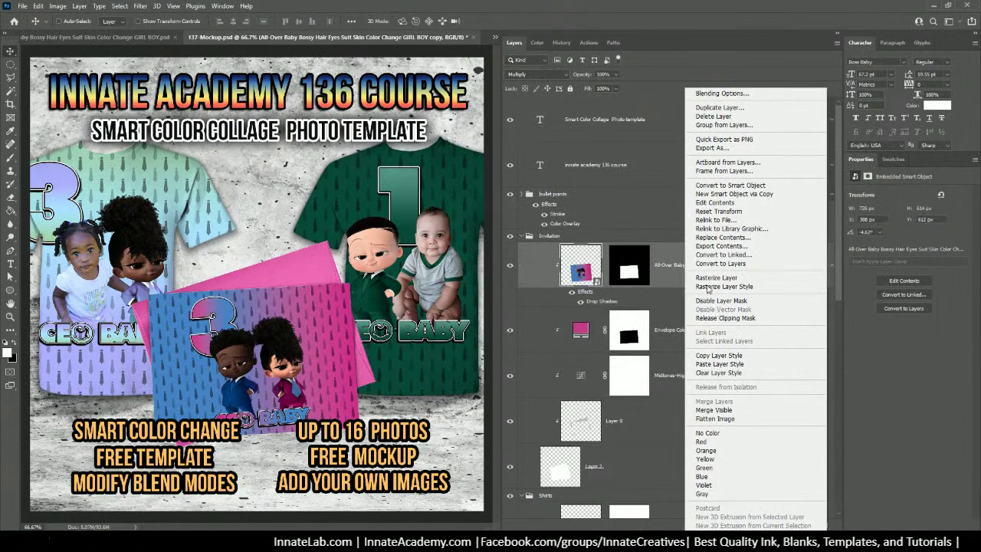
click(717, 355)
click(645, 426)
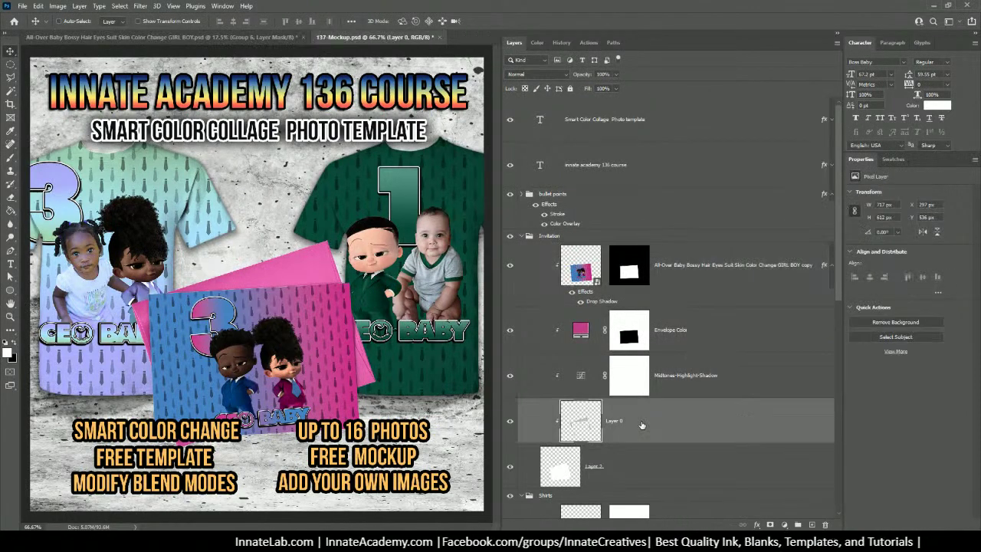
scroll(643, 425, down, 1)
click(632, 423)
right_click(632, 423)
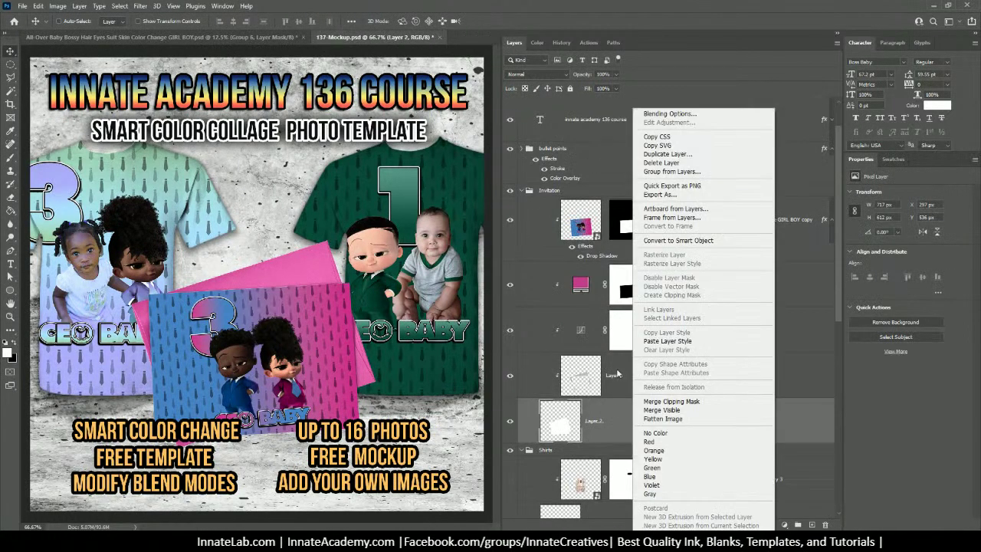
click(665, 343)
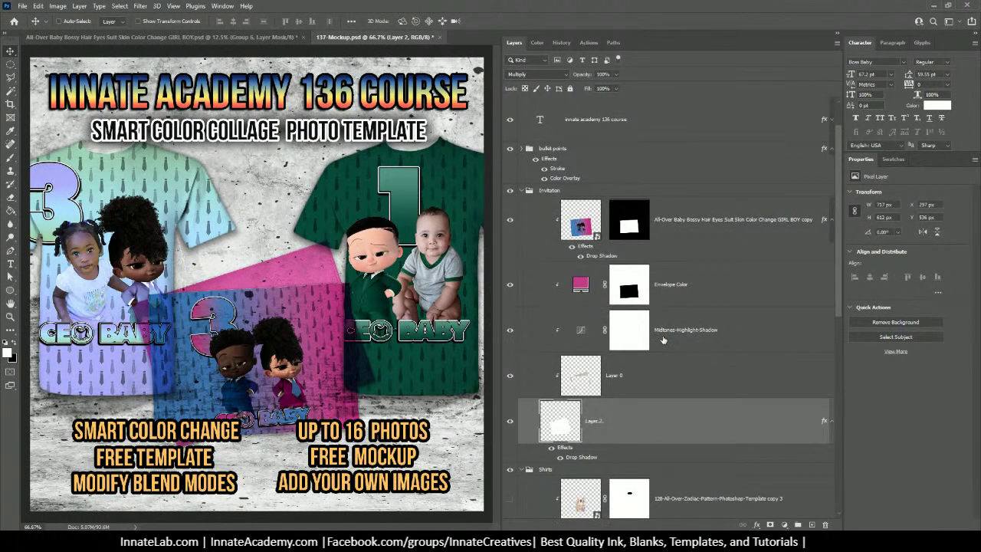
click(526, 76)
click(520, 83)
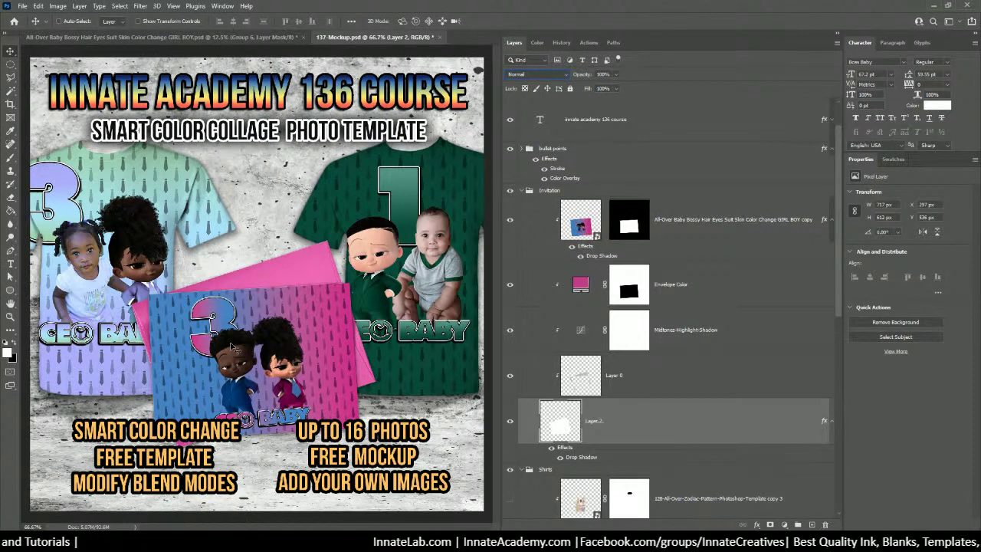
Switch to the GIRL BOY template document and show the TurnOFF4Printing shirt guide layer
click(138, 38)
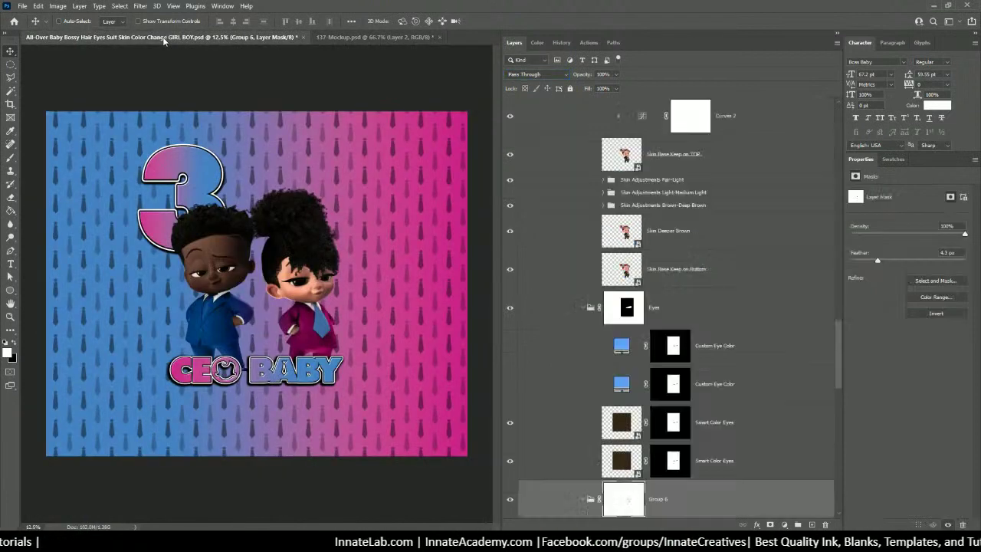
scroll(586, 181, up, 15)
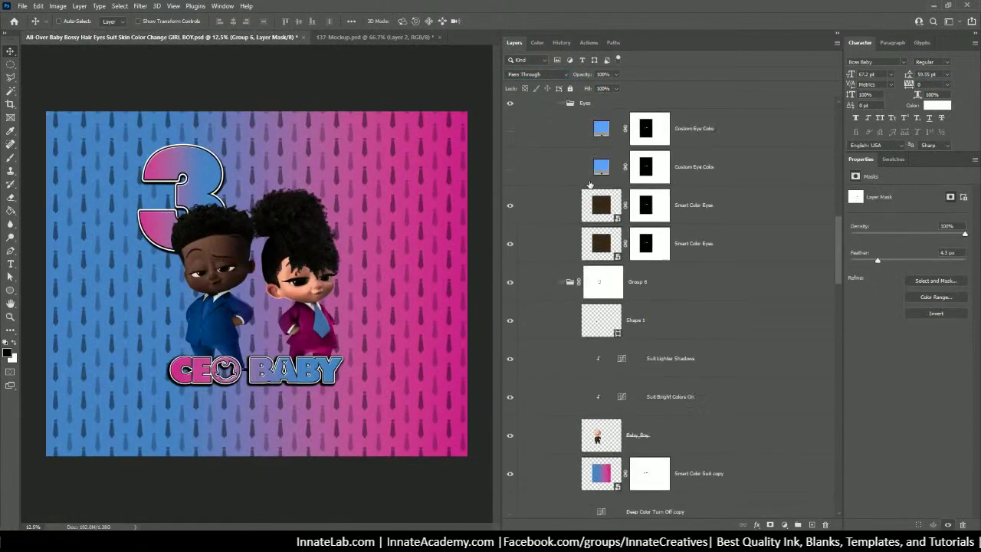
scroll(589, 184, up, 7)
click(510, 116)
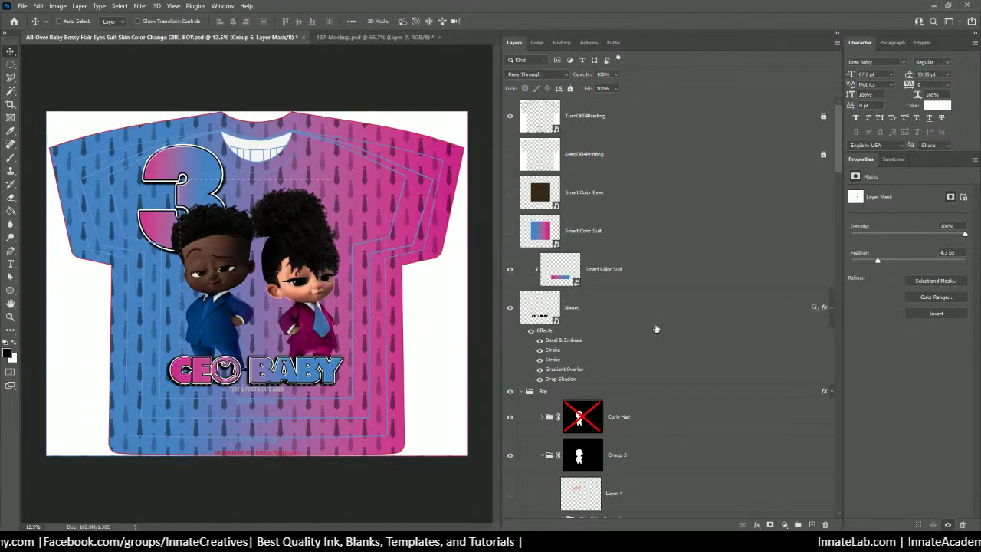
Select the Pattern Fill 1 copy layer in the Background group and compare its tie pattern with Pattern Fill 1 by toggling their visibility
scroll(654, 328, down, 10)
scroll(654, 328, down, 10)
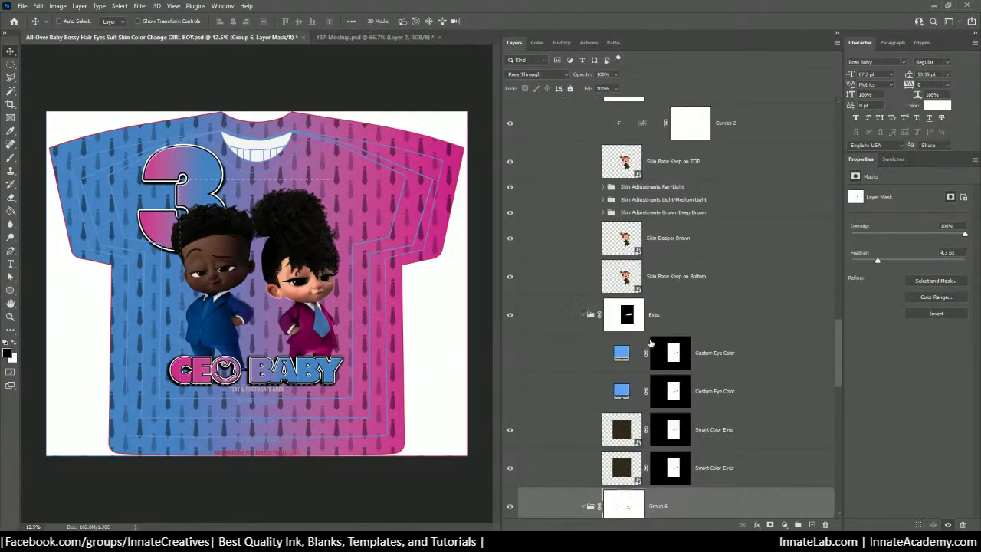
scroll(643, 357, down, 2)
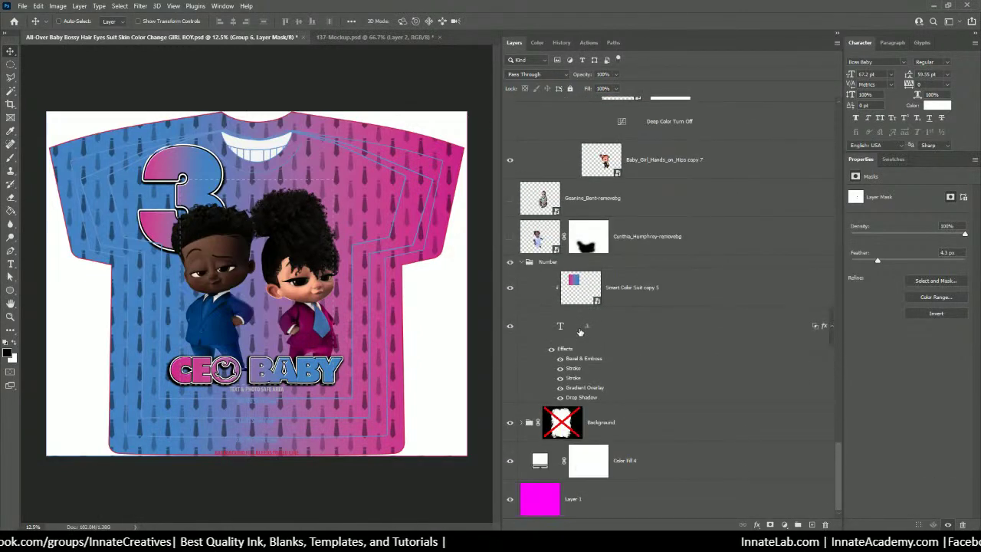
right_click(355, 169)
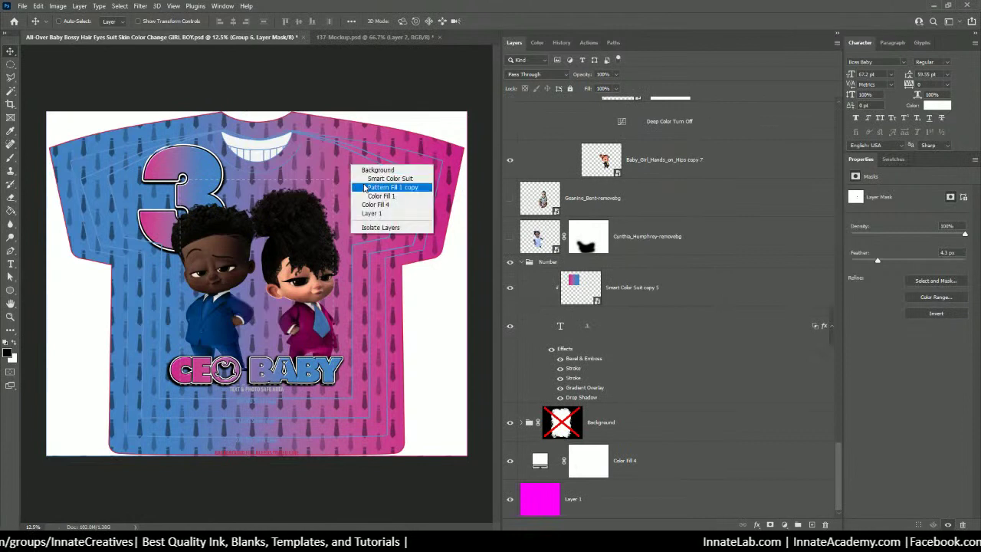
click(369, 188)
scroll(537, 345, down, 2)
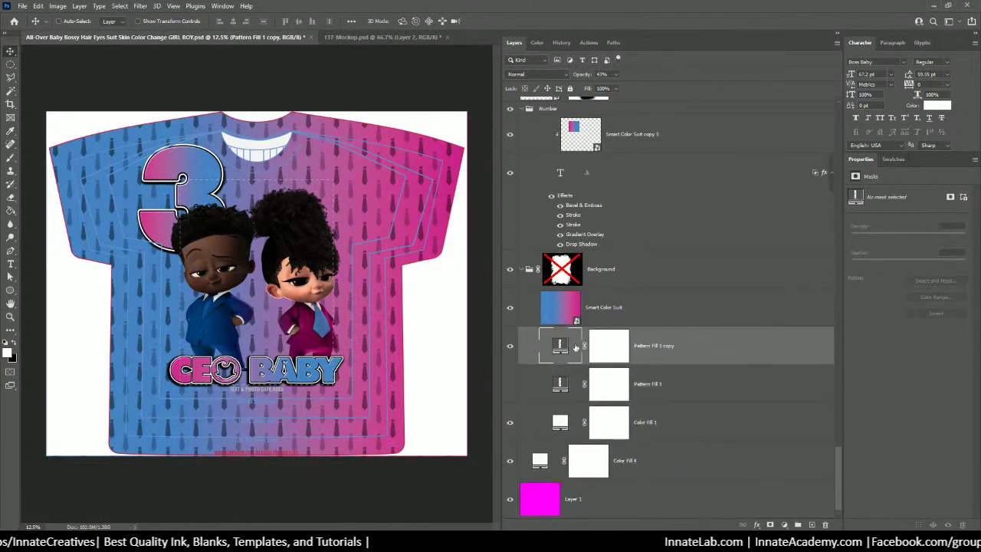
click(509, 345)
click(509, 384)
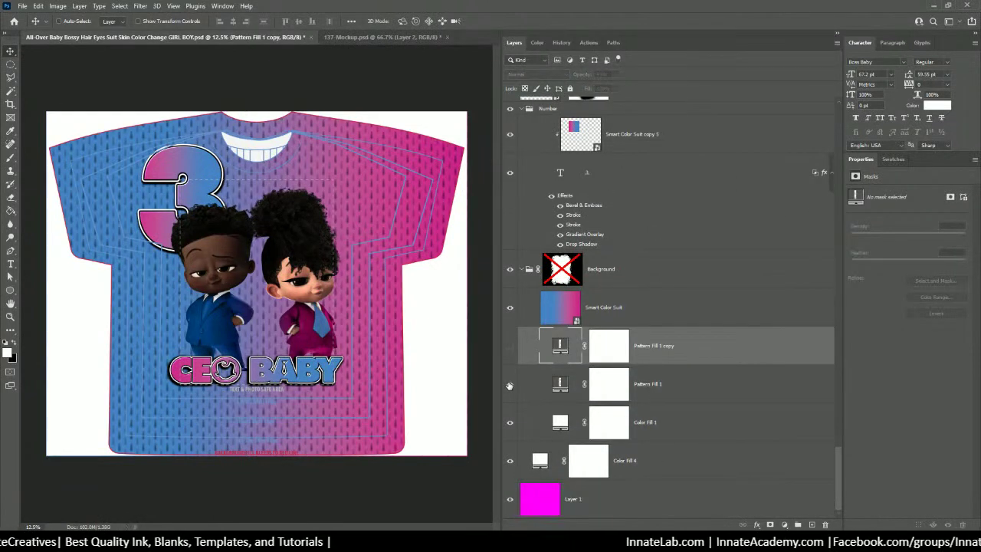
click(509, 383)
click(509, 345)
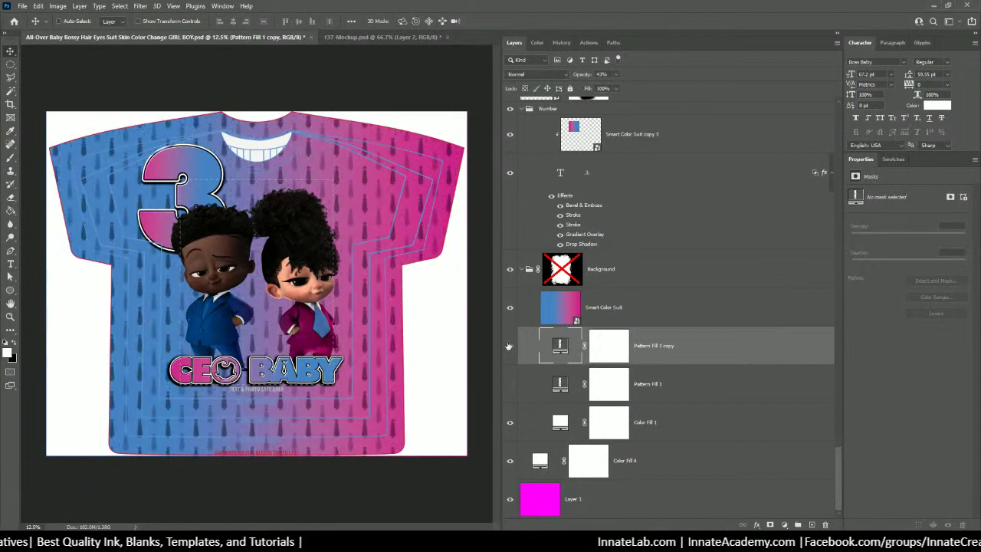
Try rotating the Pattern Fill 1 copy tie pattern to -32.08° and scaling it to about 605%, and discard the changes
double_click(559, 346)
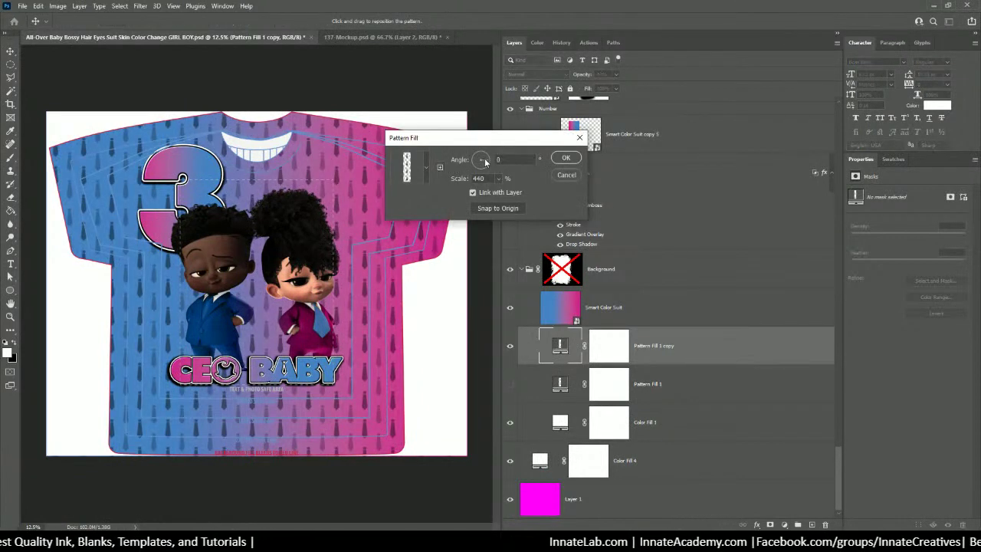
drag(482, 164, 485, 169)
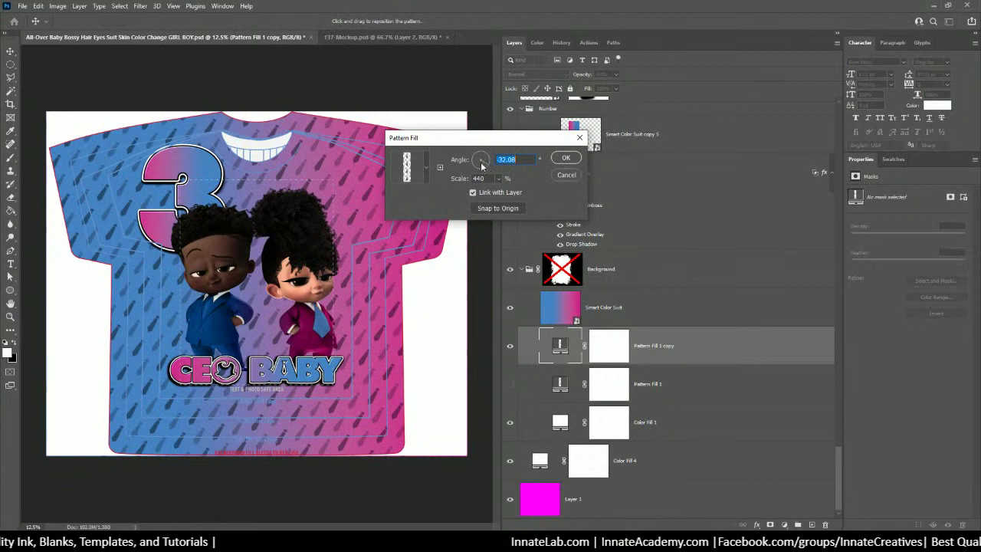
click(499, 179)
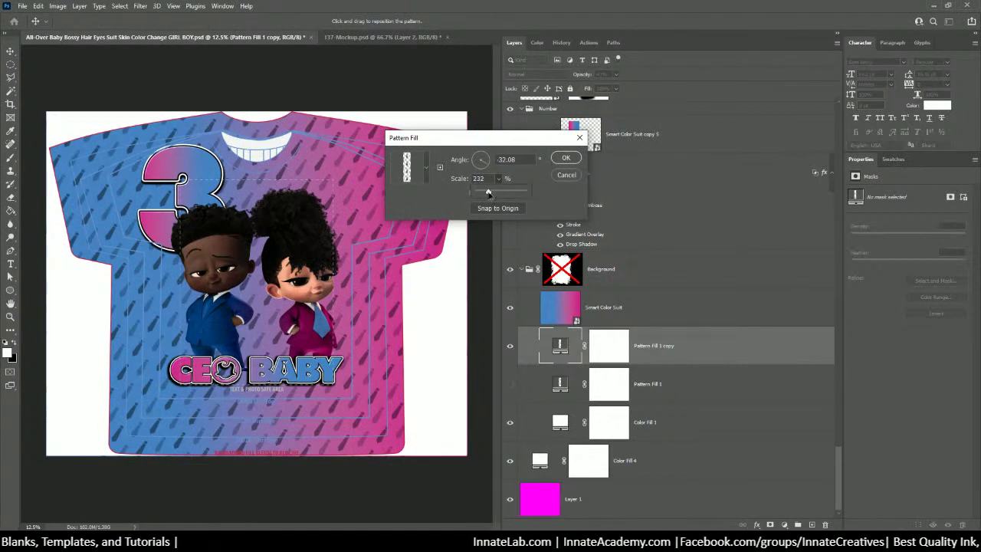
drag(496, 191, 487, 191)
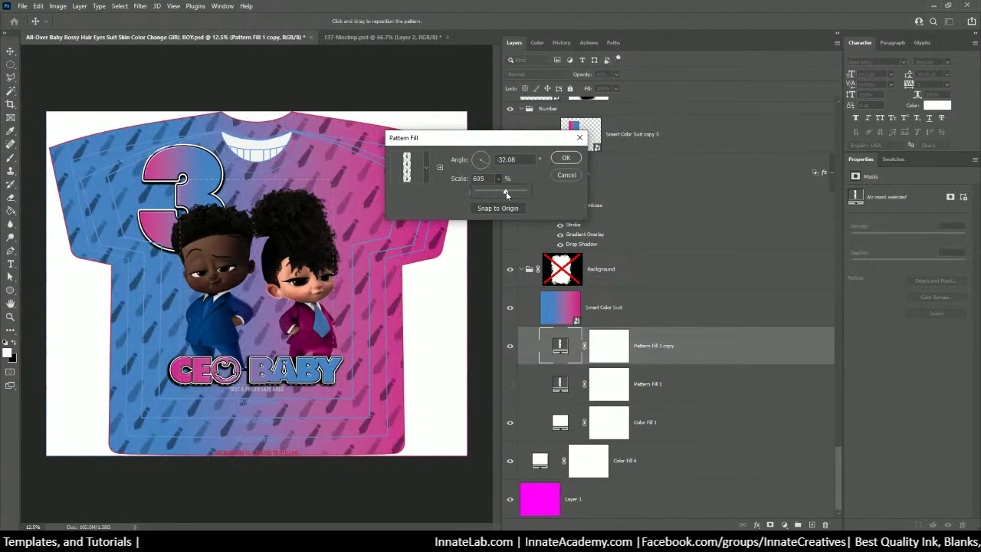
click(566, 181)
click(566, 178)
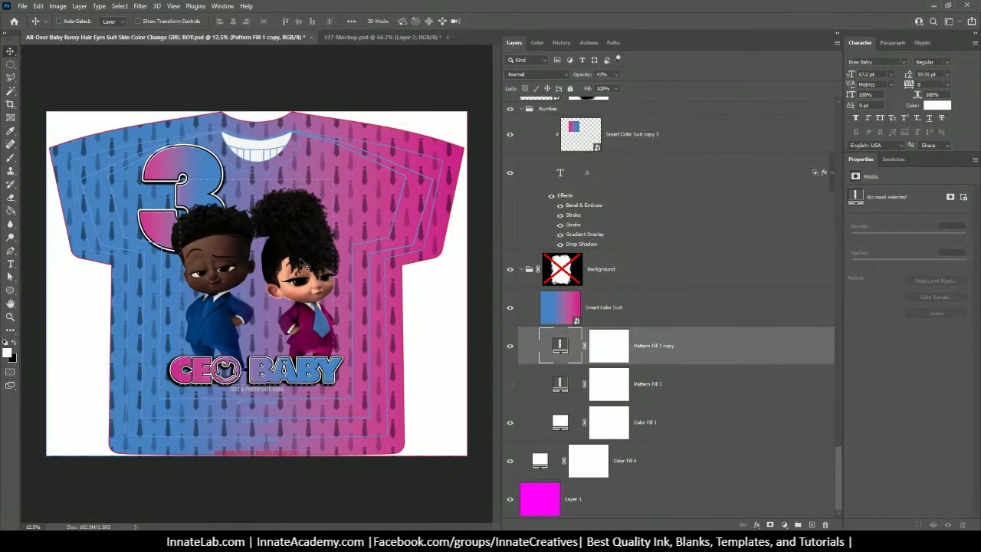
key(ctrl)
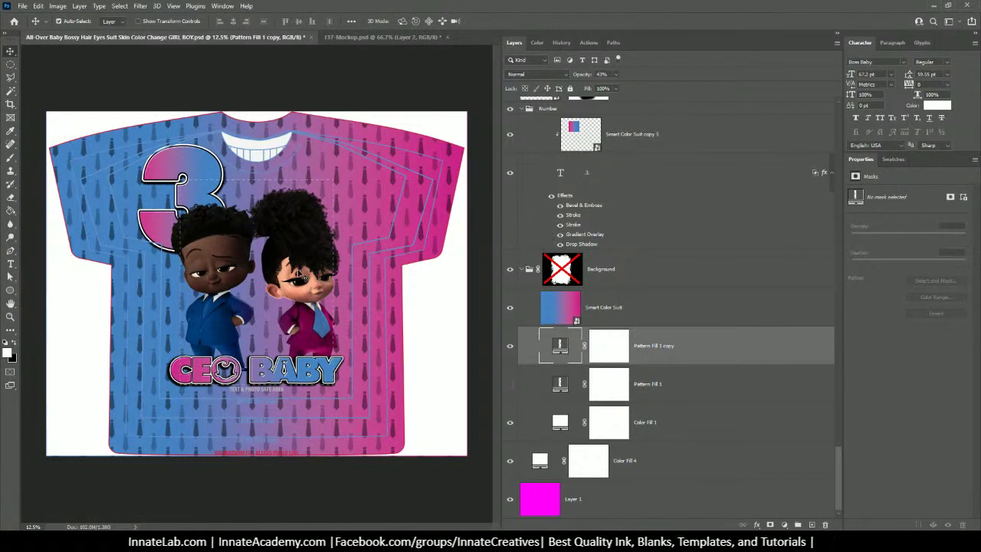
Save the changes to the GIRL BOY template document
key(ctrl+s)
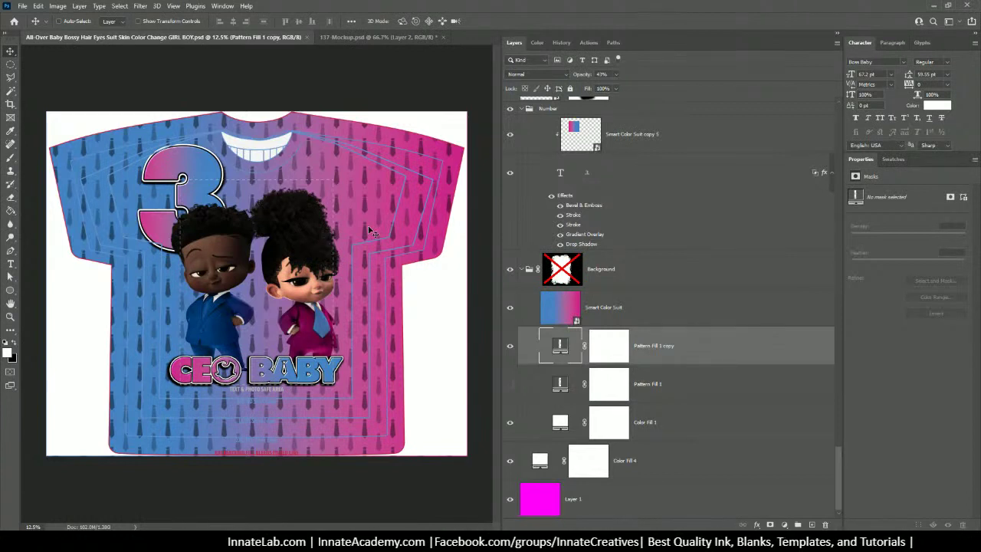
key(ctrl)
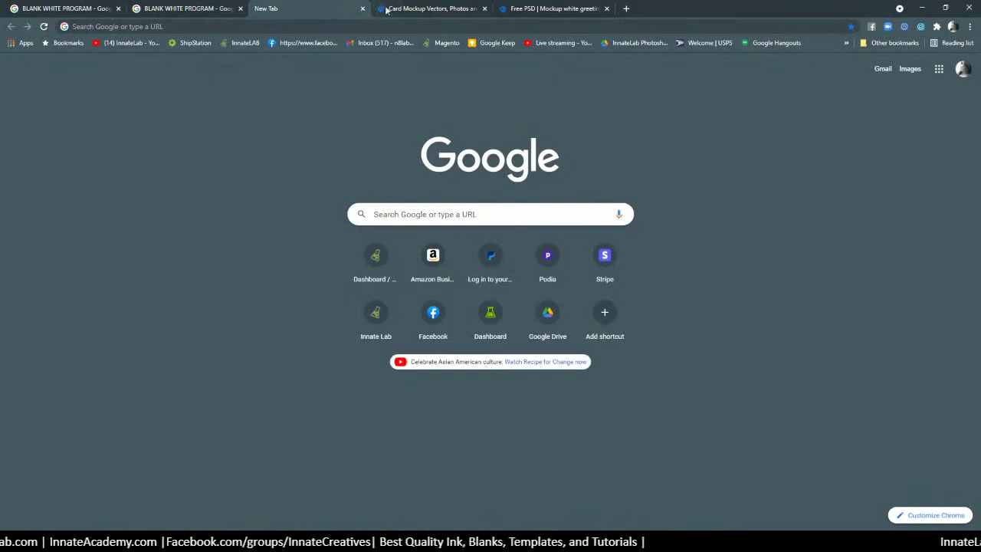
Switch to Chrome and close the two card mockup tabs and both BLANK WHITE PROGRAM tabs, keeping the New Tab page
click(484, 9)
click(484, 9)
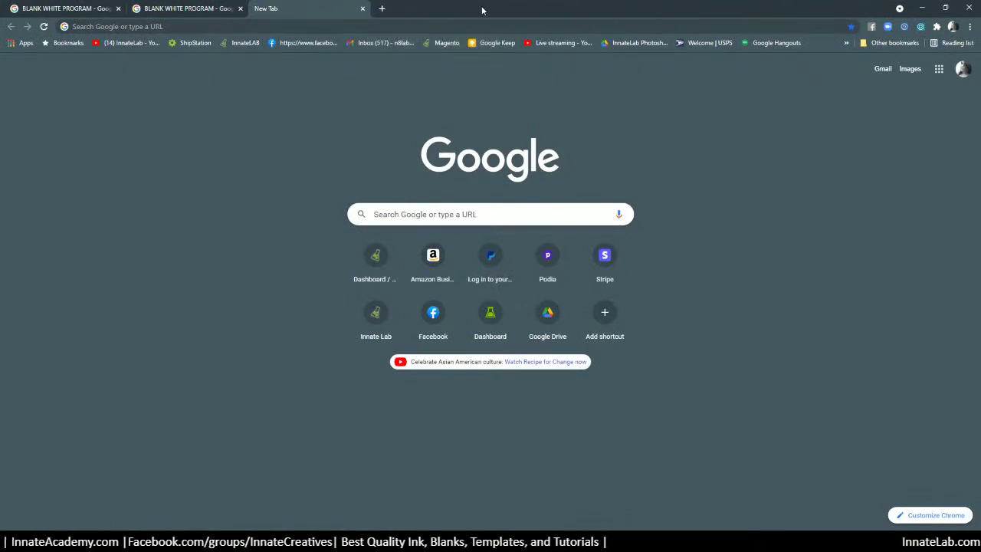
click(241, 9)
click(118, 8)
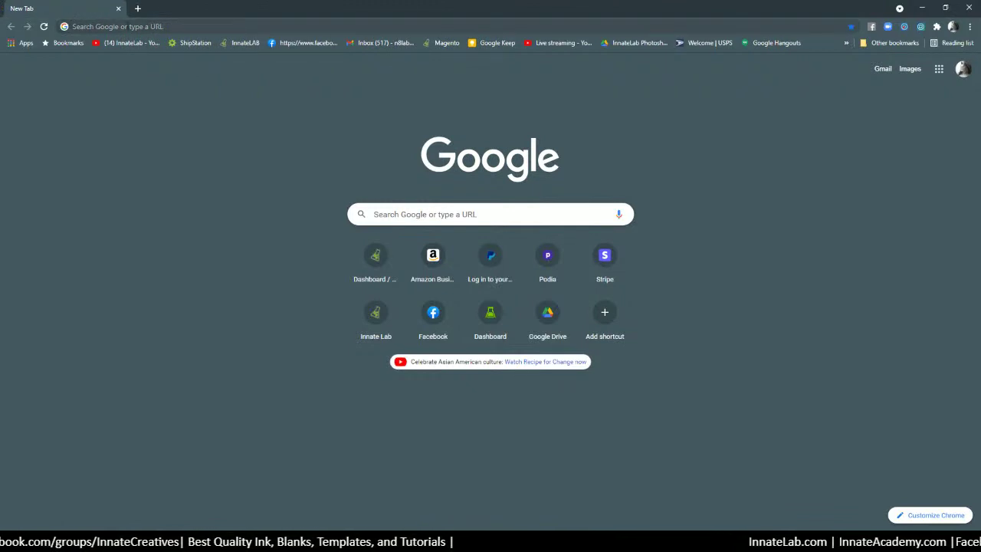
Open academy.innatelab.com and look through the membership plans and course listings down to the Jacksonville, FL workshops
key(ctrl+l)
text(a)
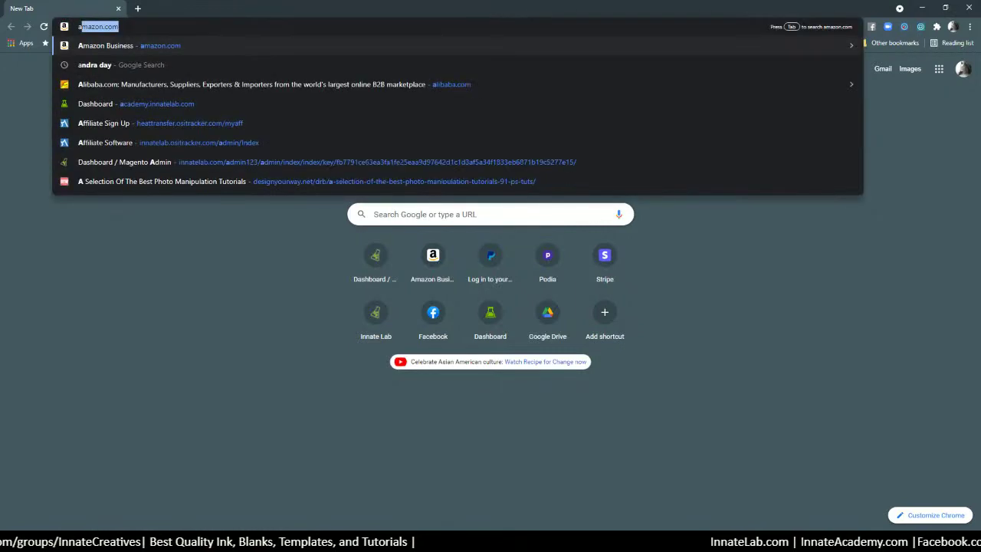
text(ca)
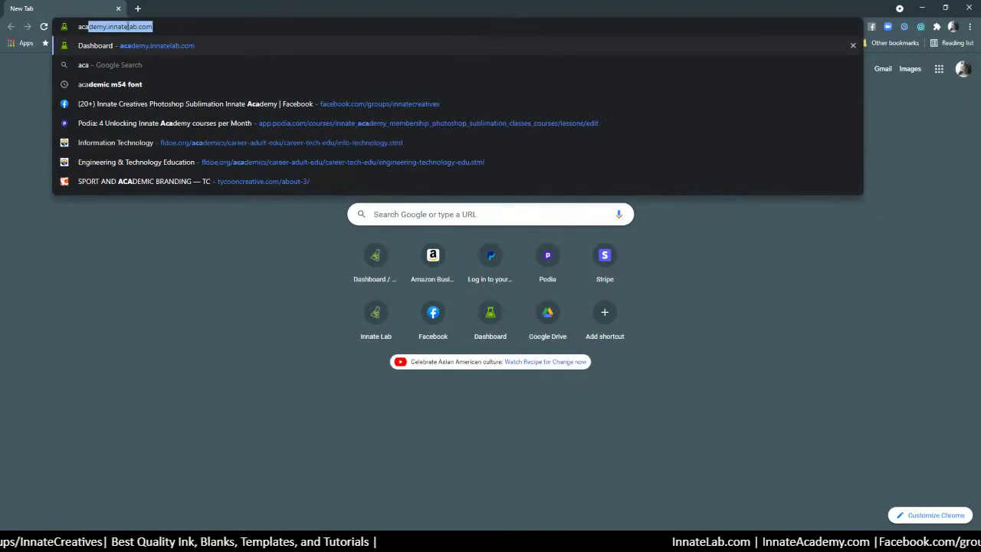
key(Return)
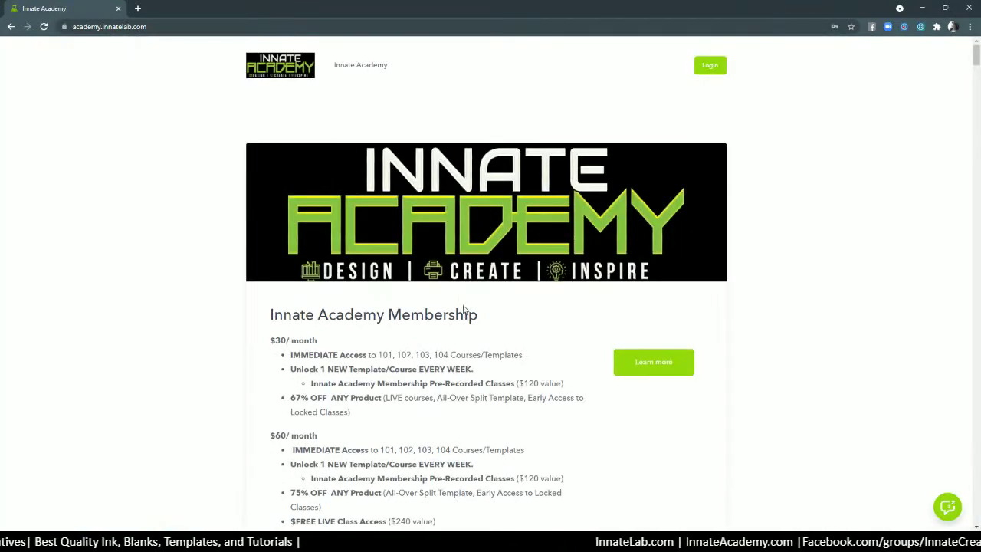
scroll(462, 311, down, 9)
scroll(361, 230, down, 7)
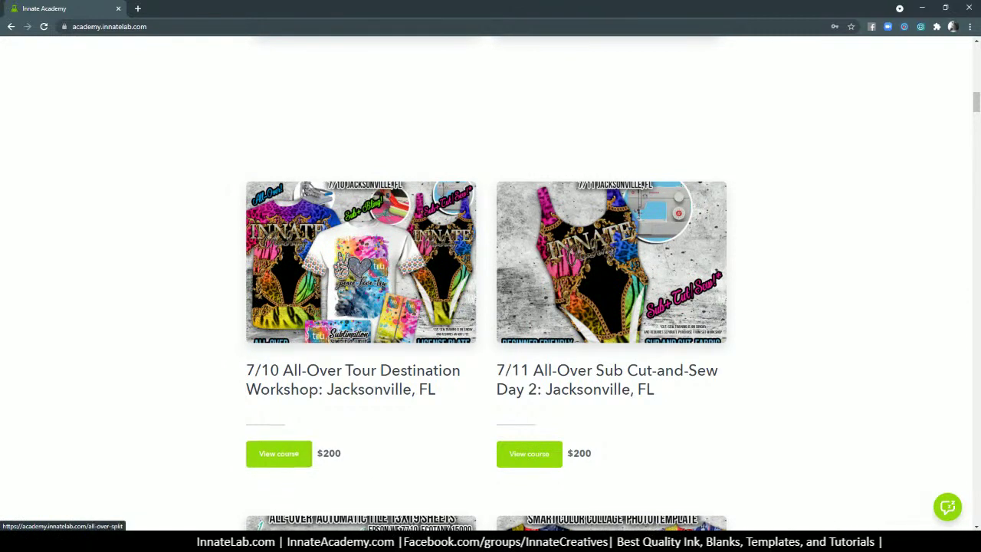
Switch back to the GIRL BOY template in Photoshop and fit the whole shirt design in view
mouse_move(262, 545)
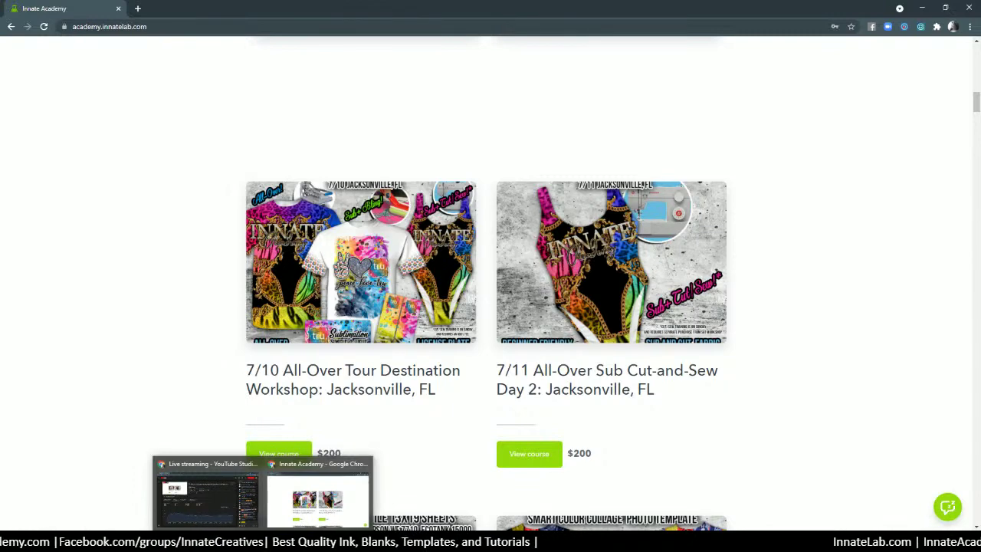
click(360, 490)
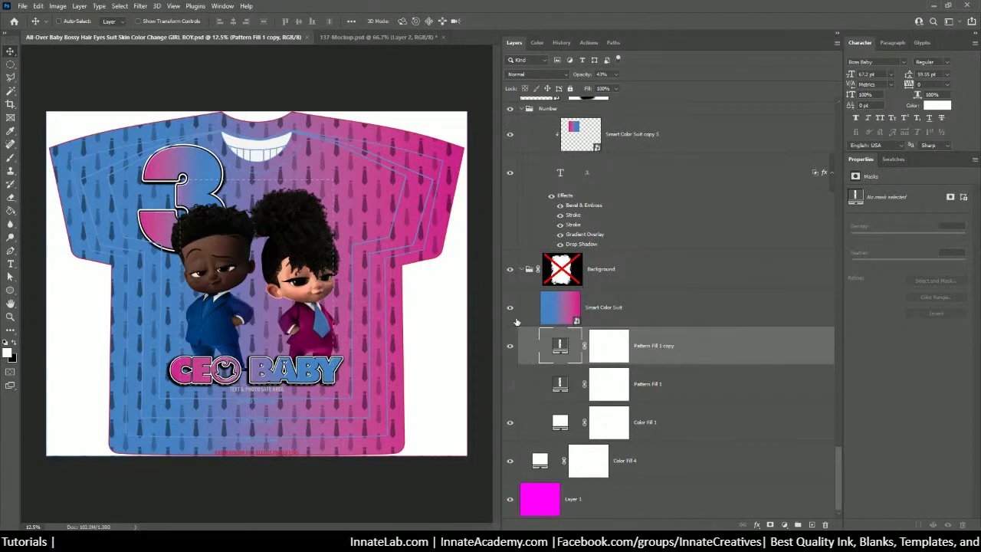
key(ctrl+0)
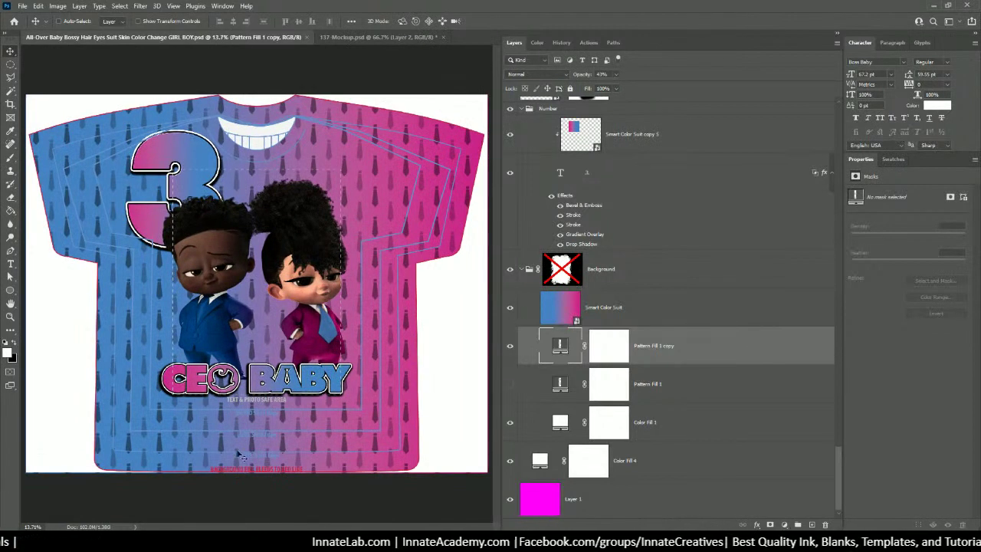